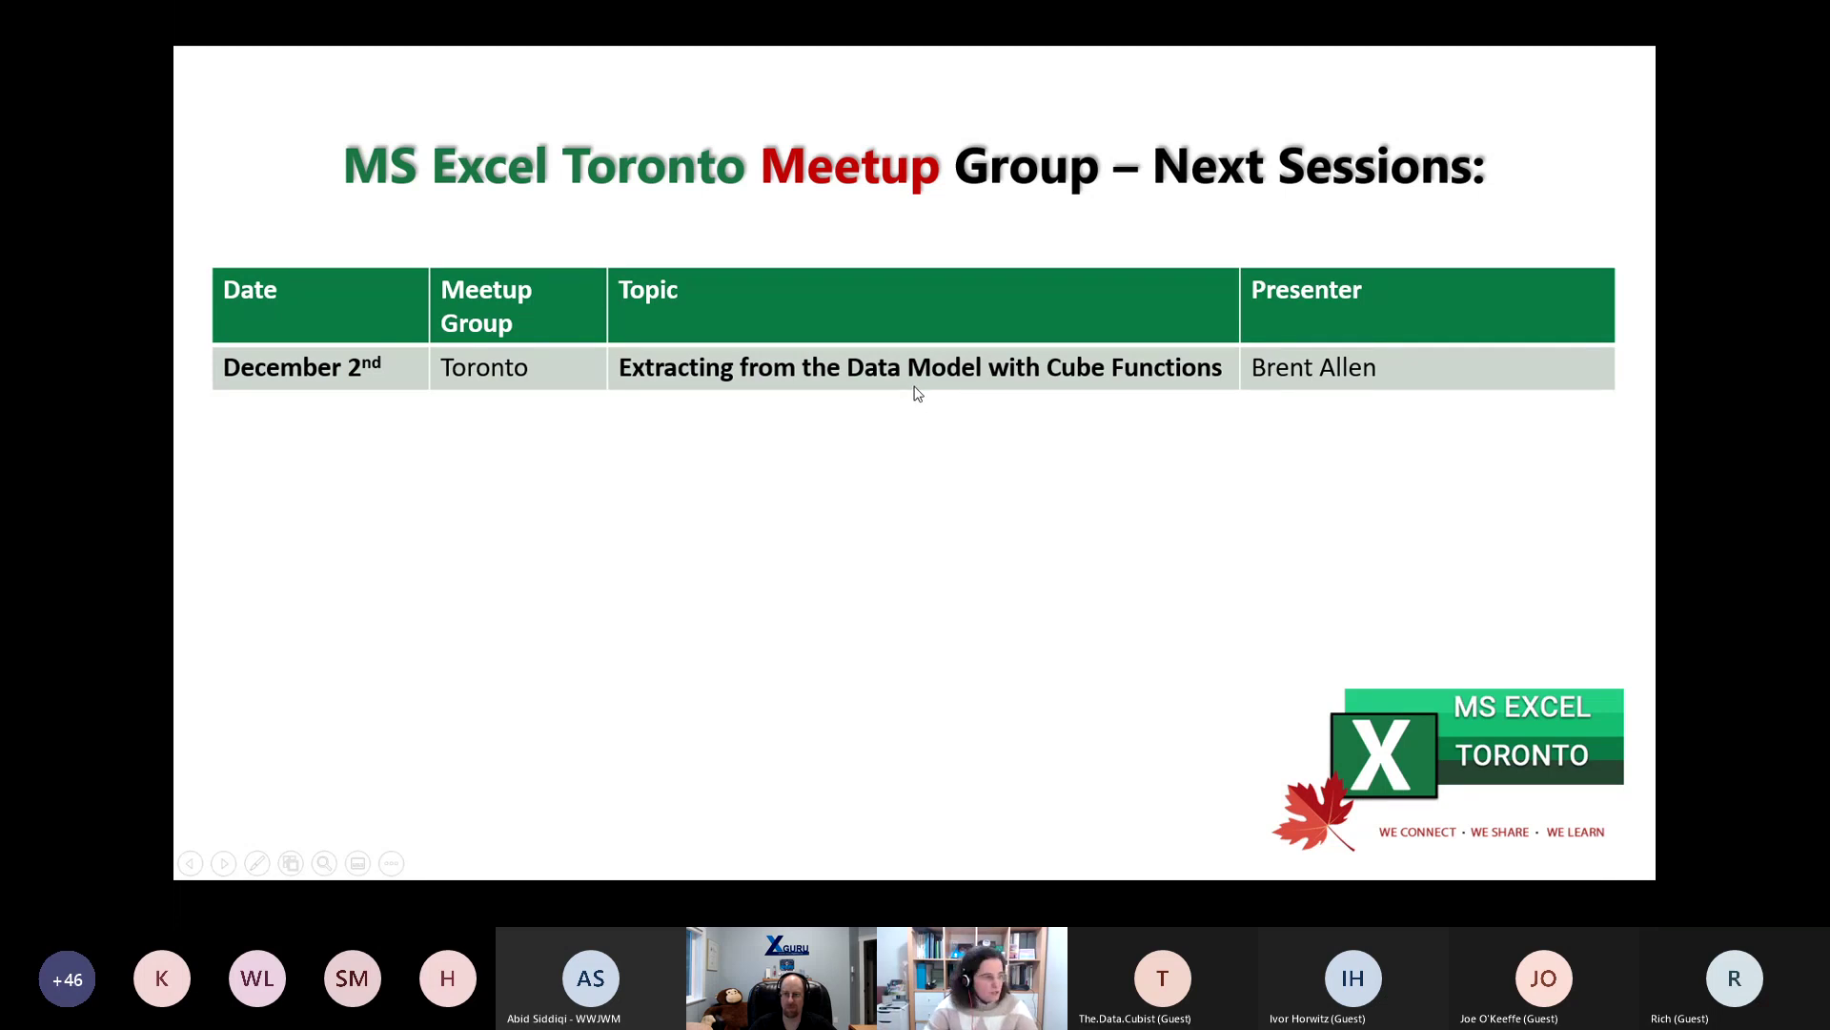
Advance the slideshow to the MVPConf LATAM slide
key(Right)
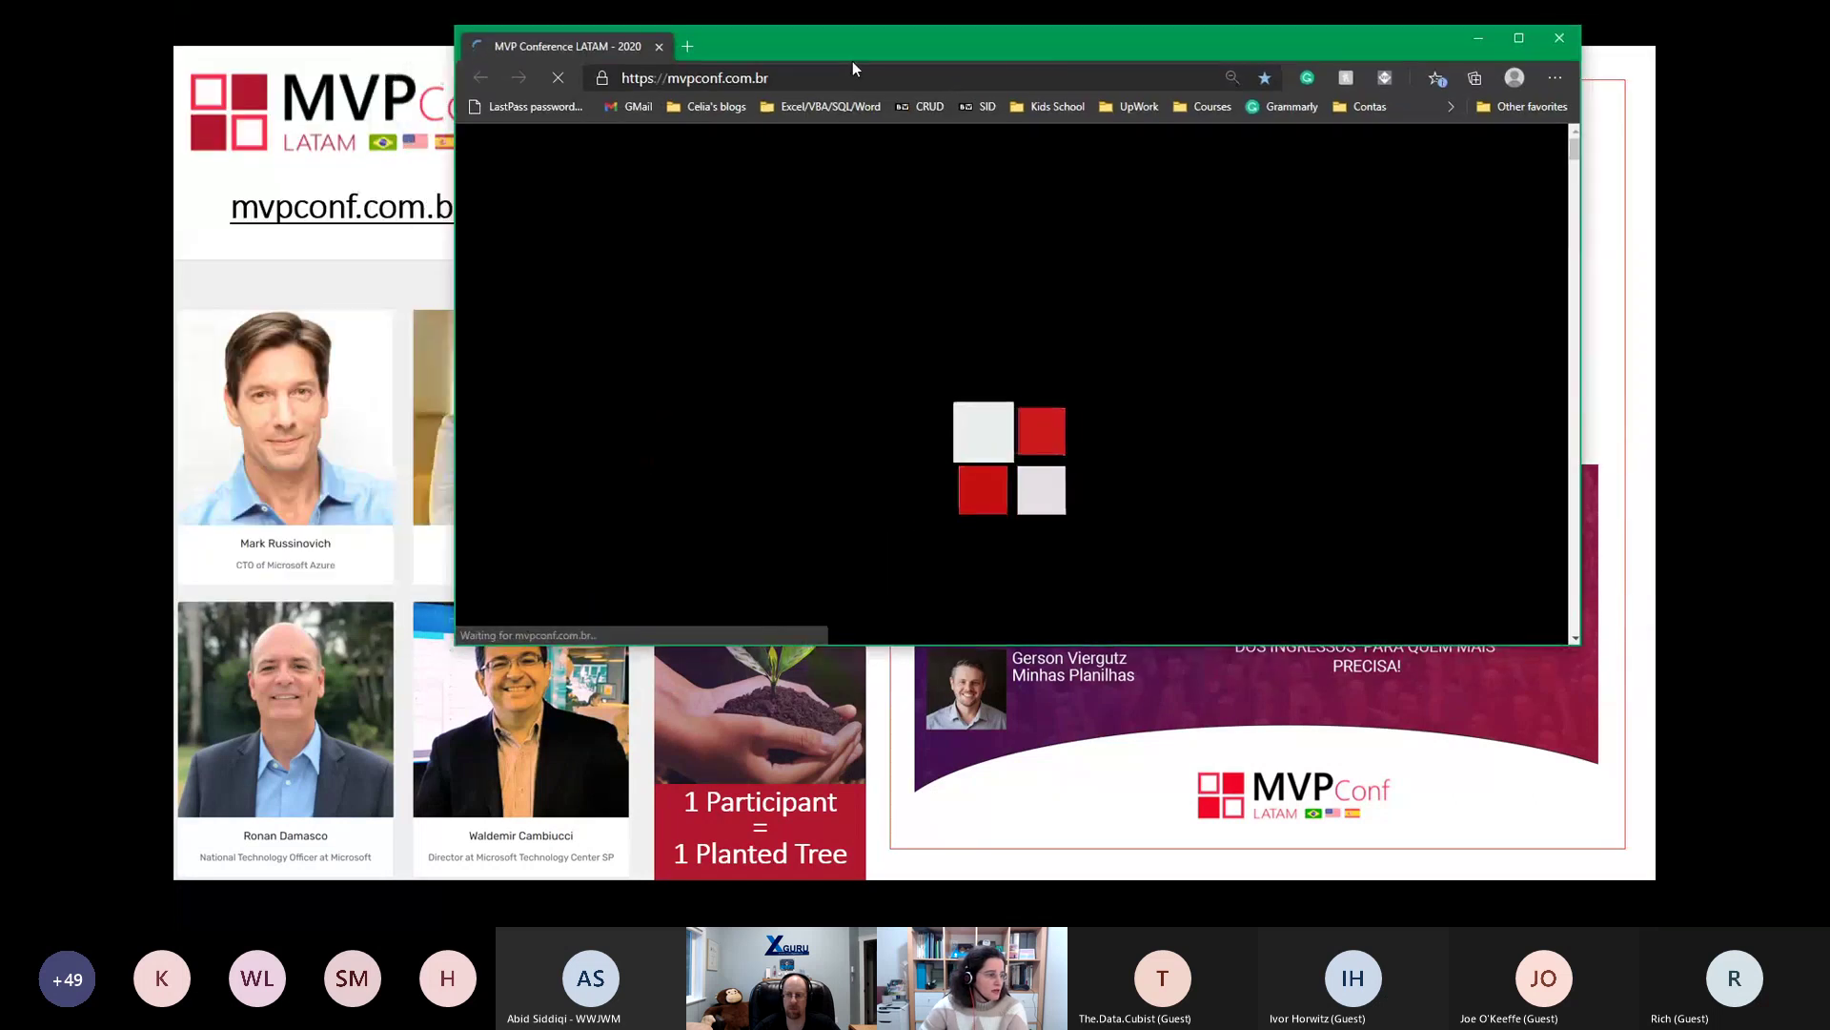
Maximize the Edge window and scroll down through the MVP Conf LATAM site
click(1518, 39)
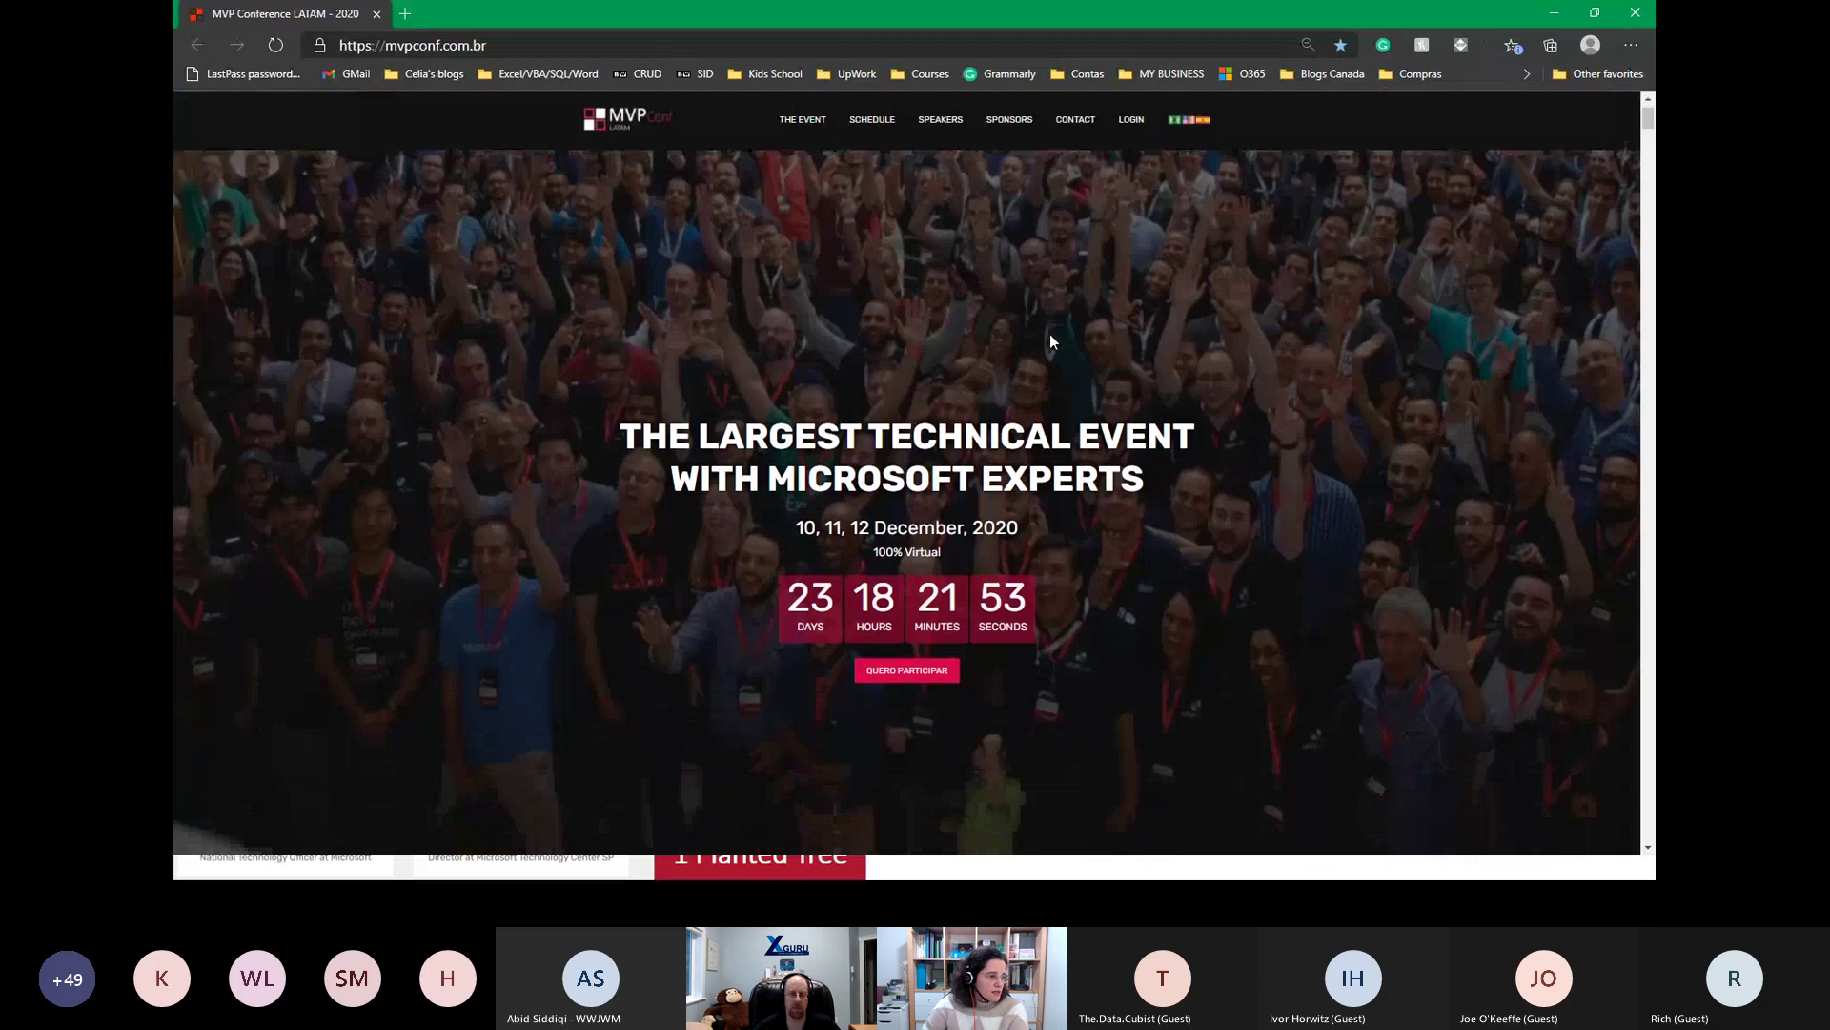
scroll(1051, 341, down, 15)
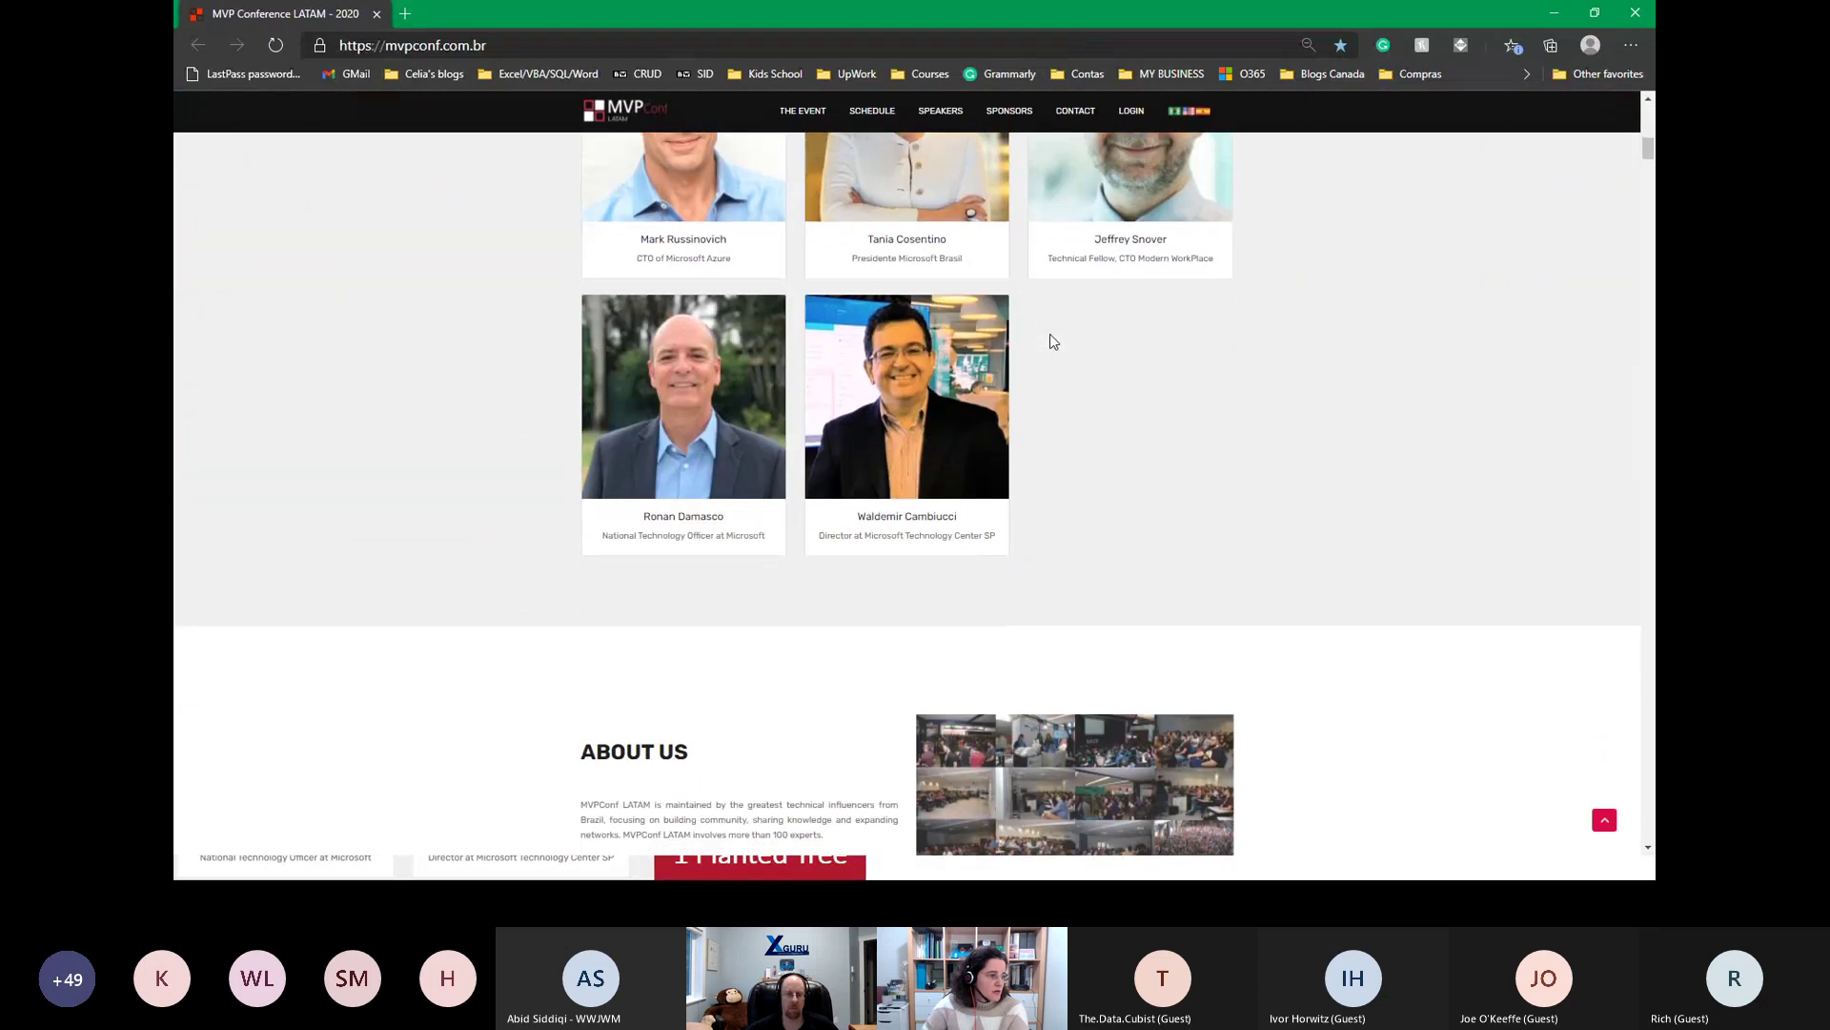
scroll(1053, 341, down, 6)
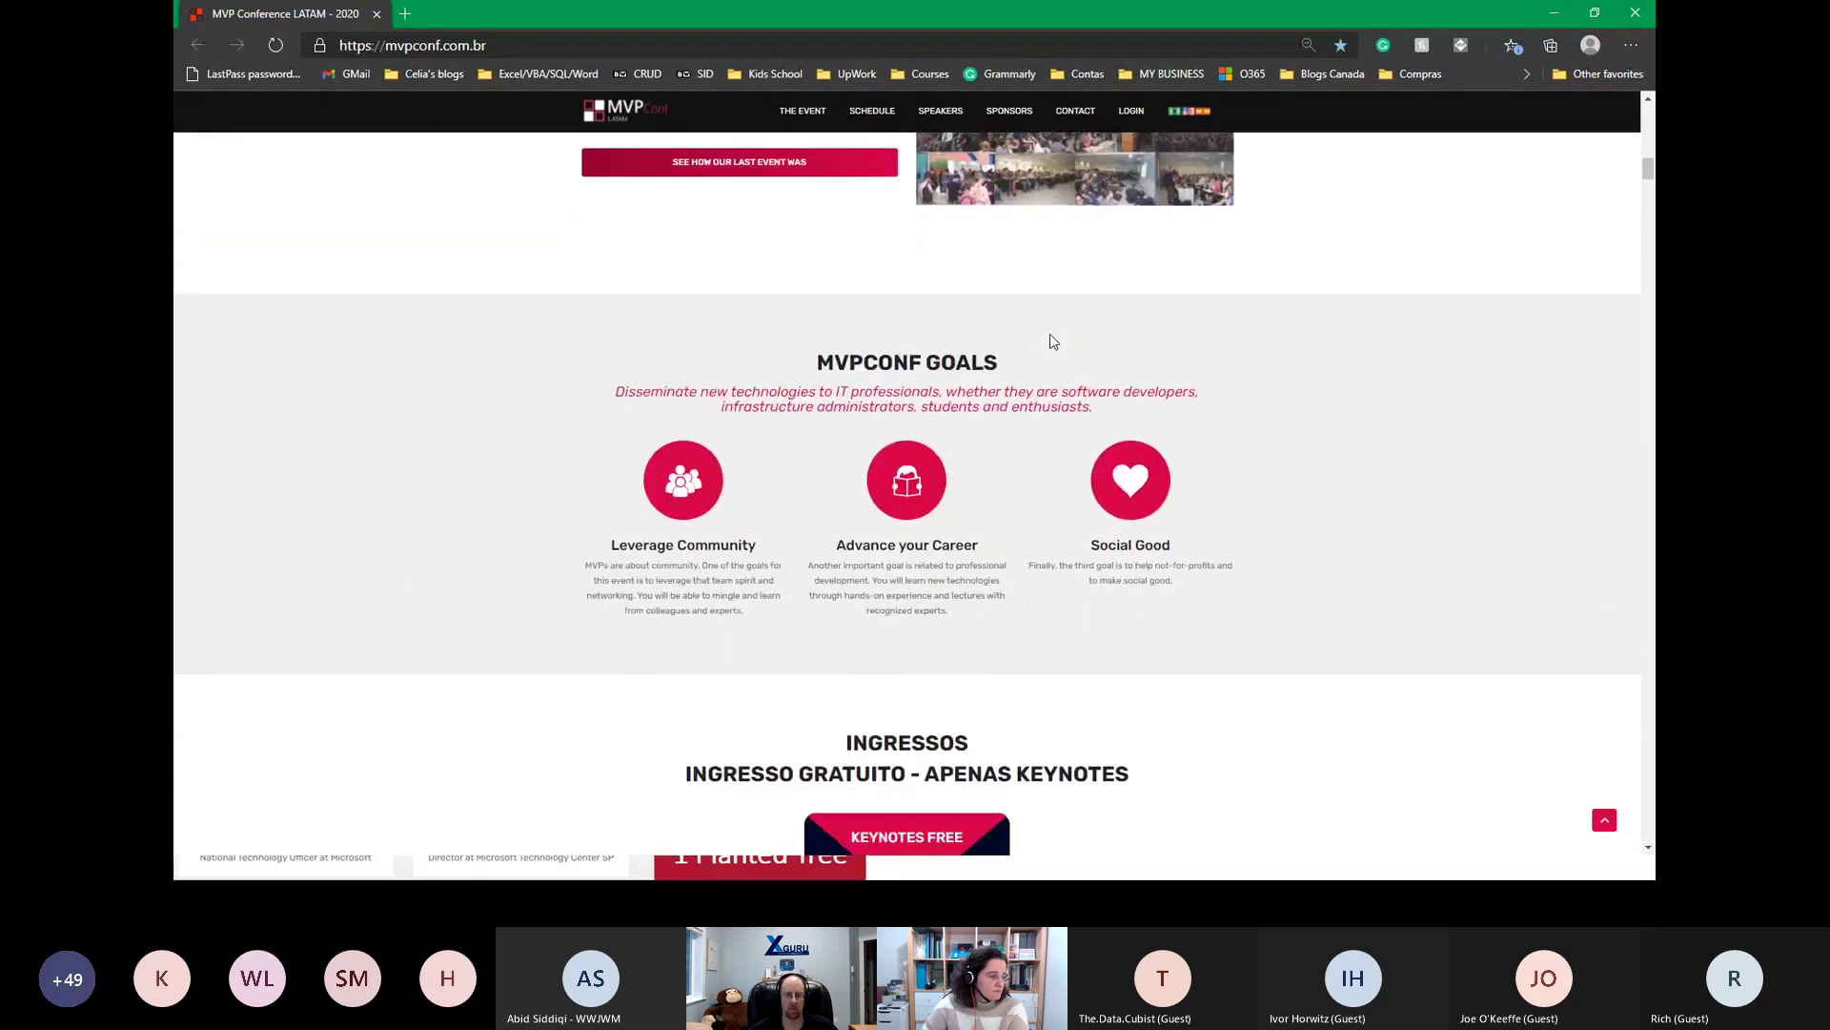
scroll(1052, 340, down, 8)
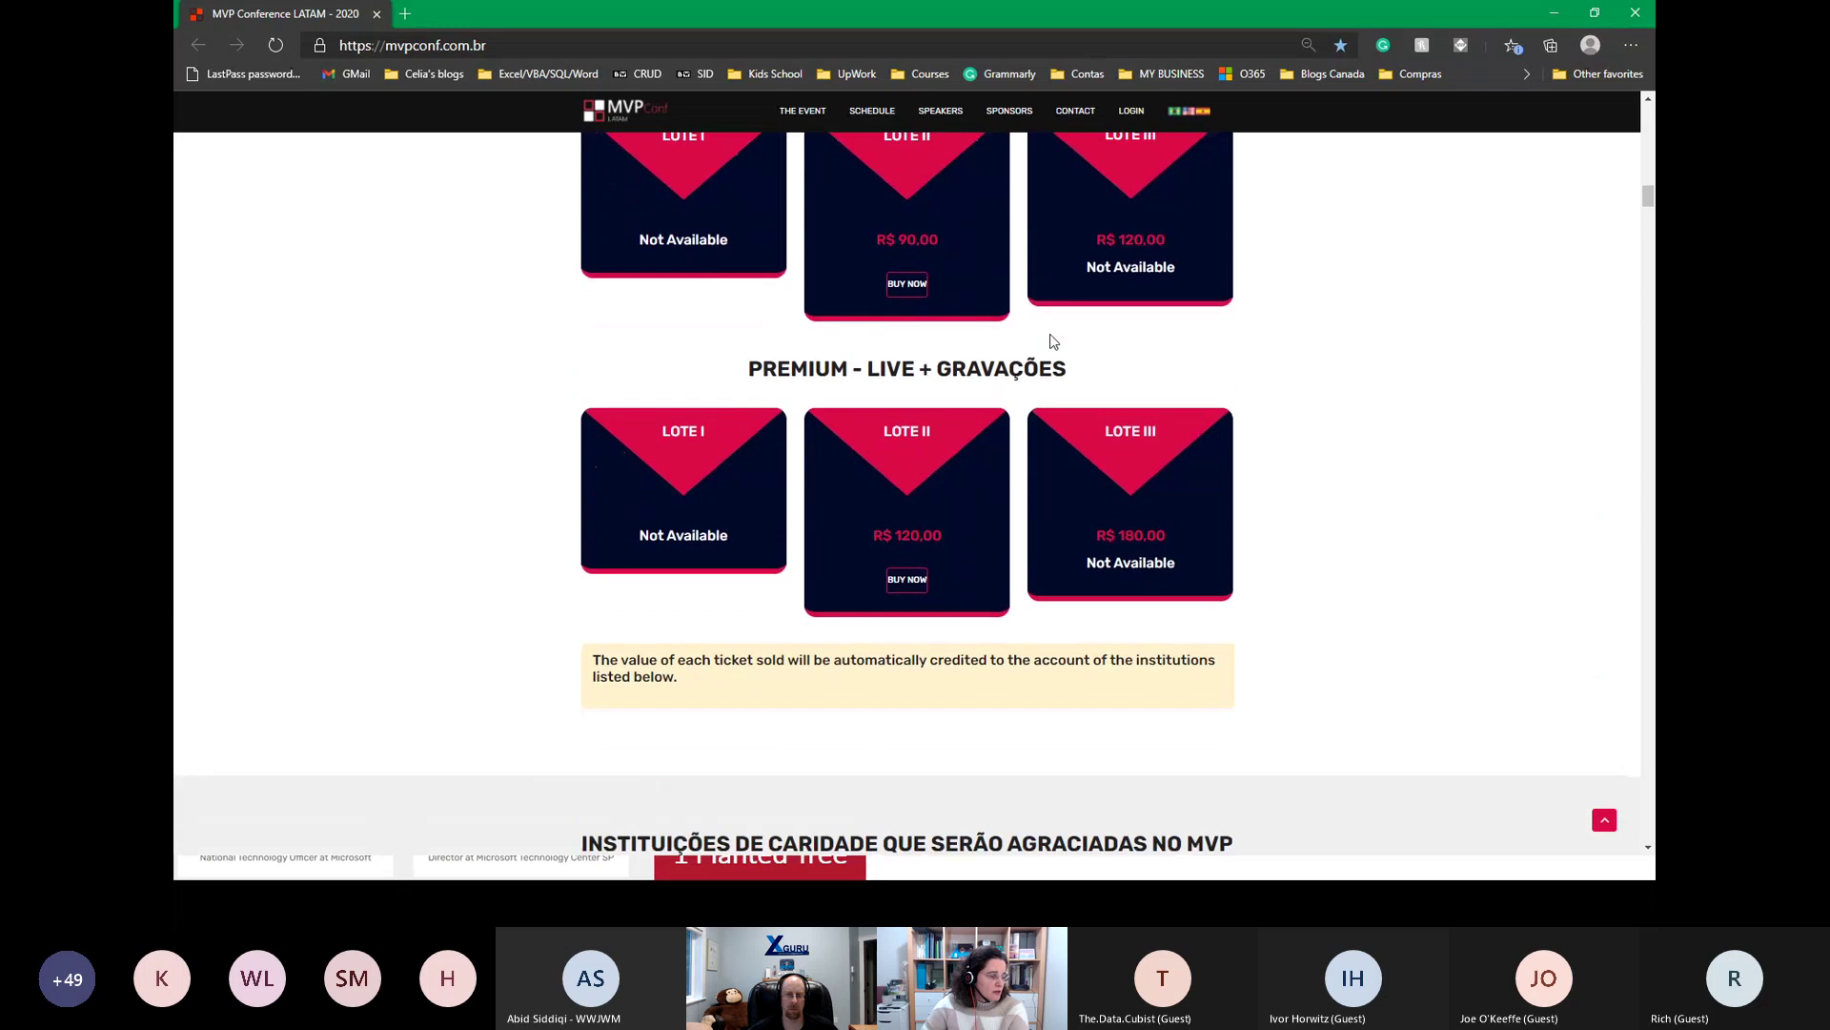
scroll(1052, 340, down, 7)
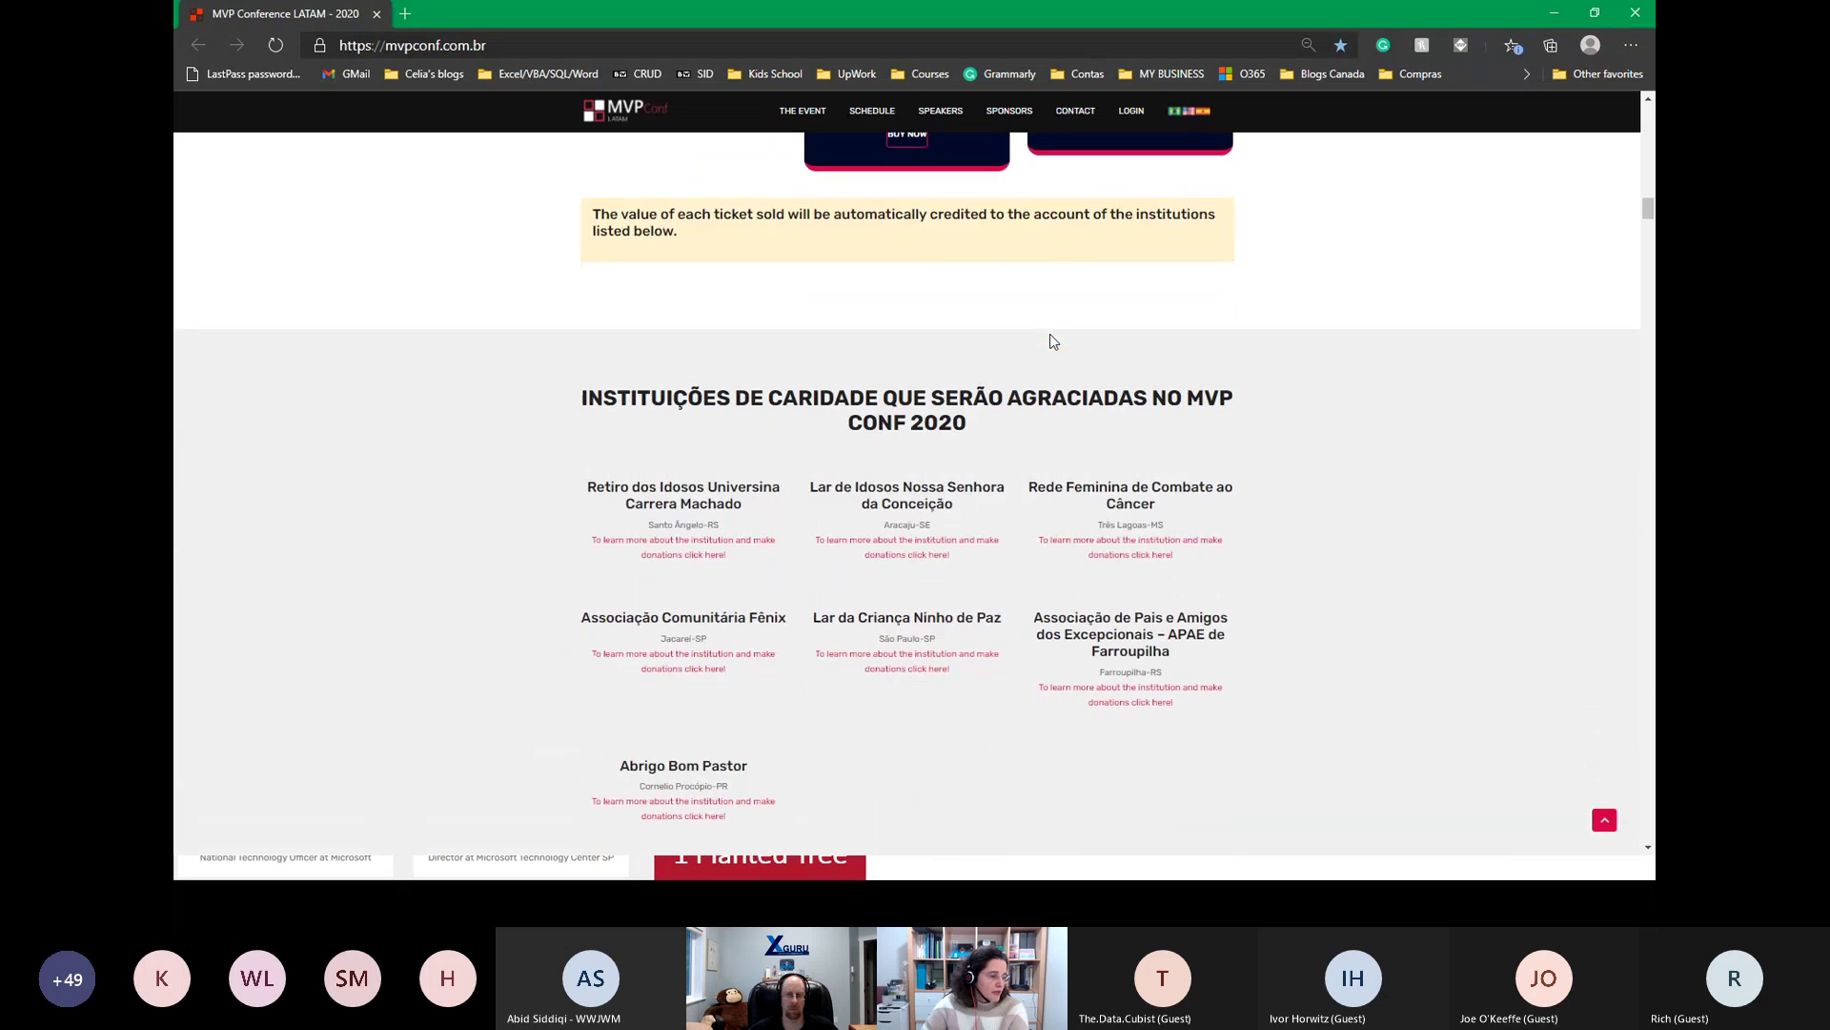
scroll(1053, 340, down, 5)
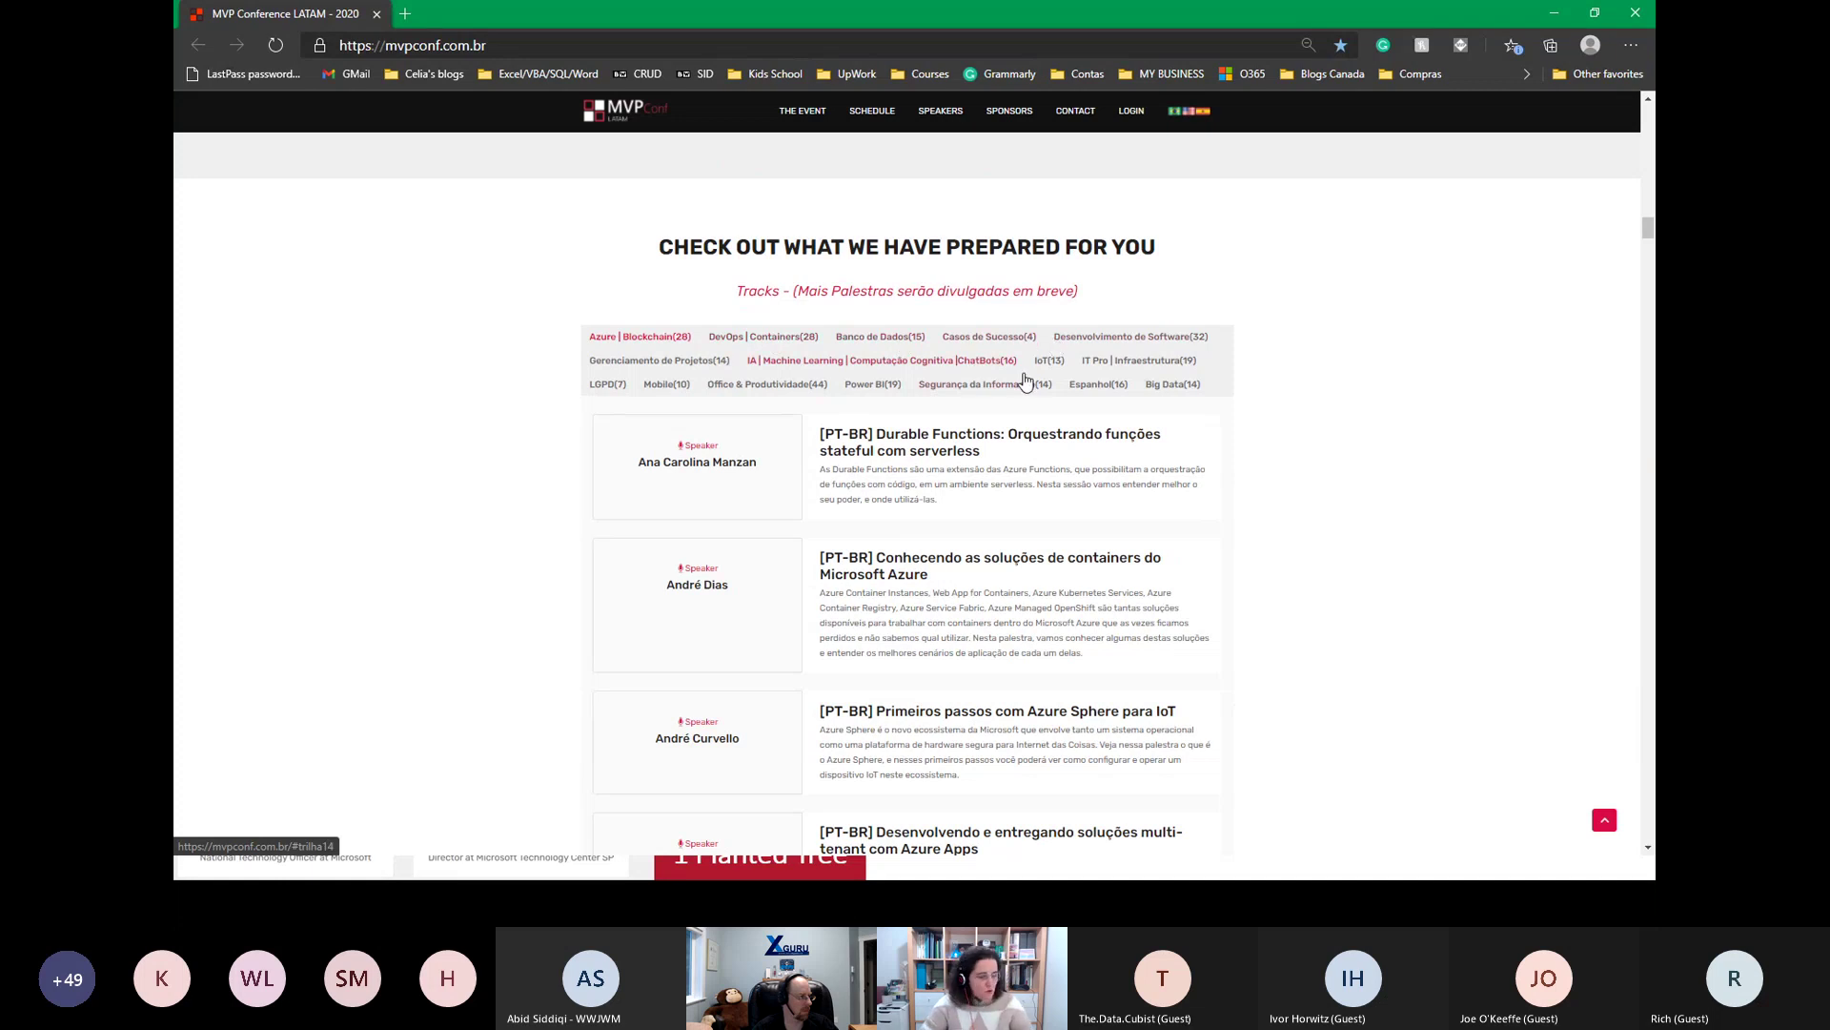
Raise the page zoom from 80% to 100% and scroll the content
key(ctrl+minus)
key(ctrl+plus)
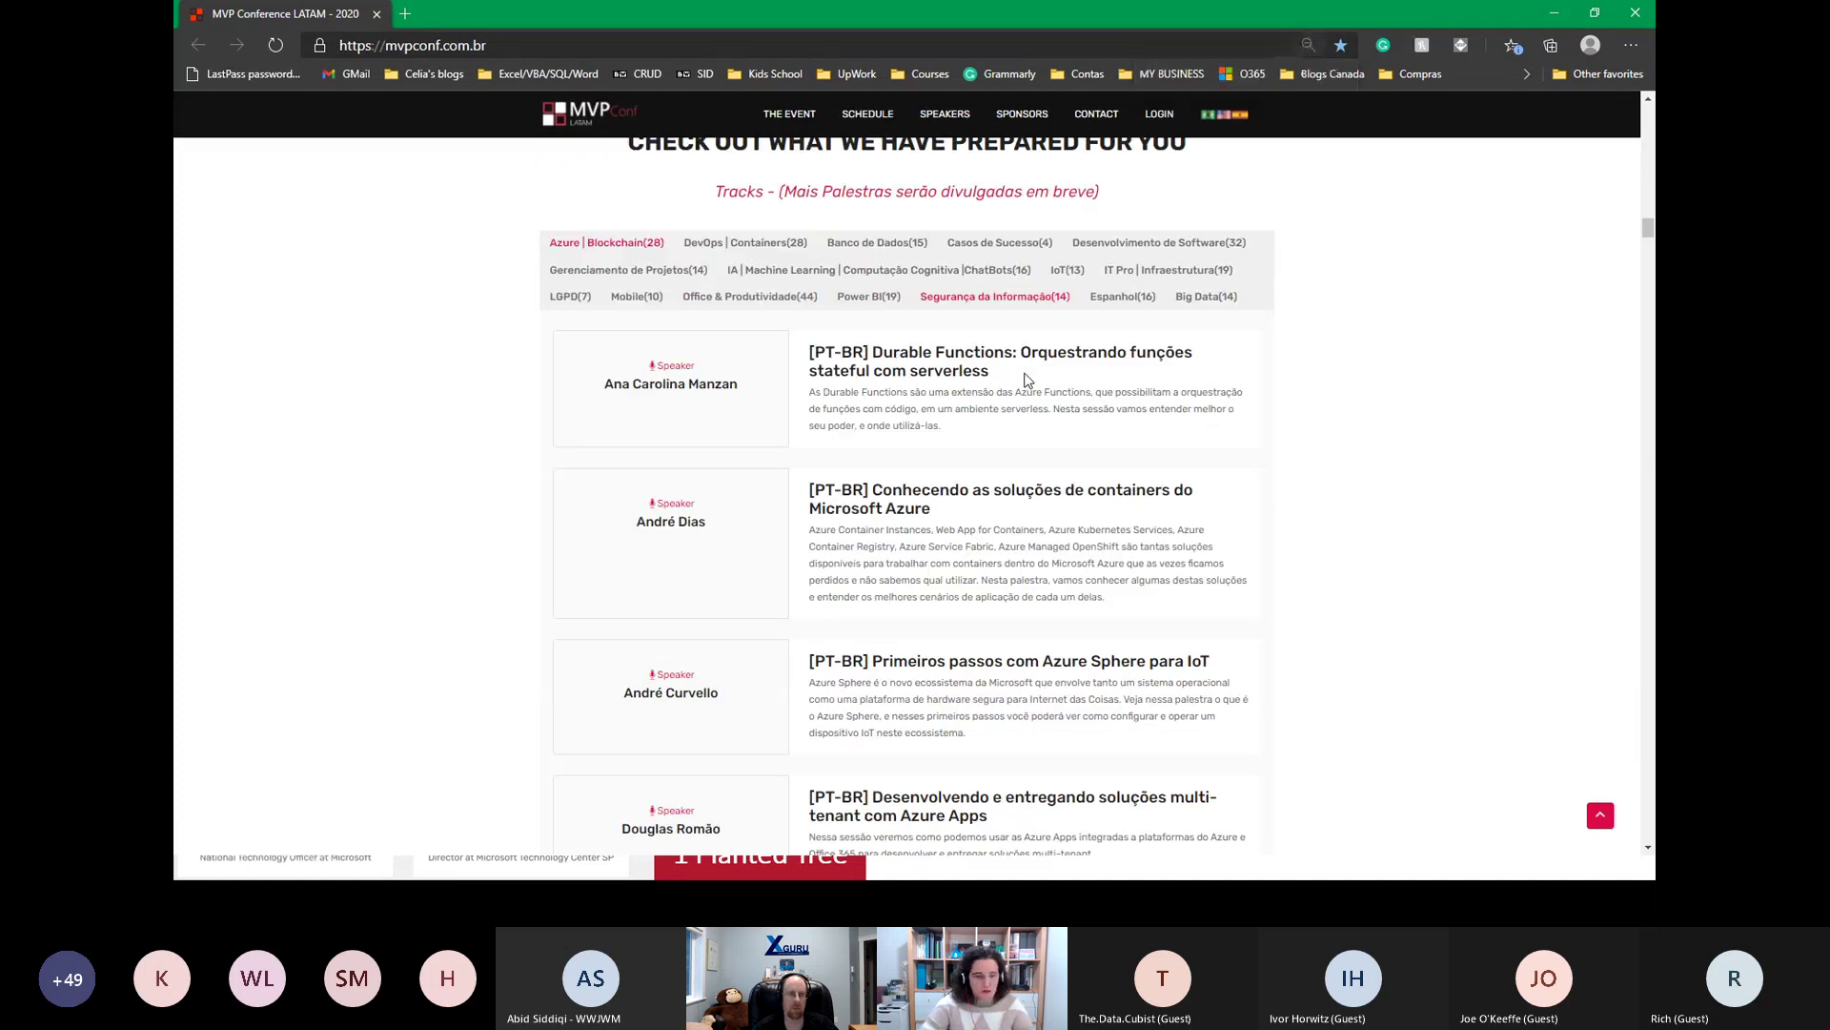
key(ctrl+plus)
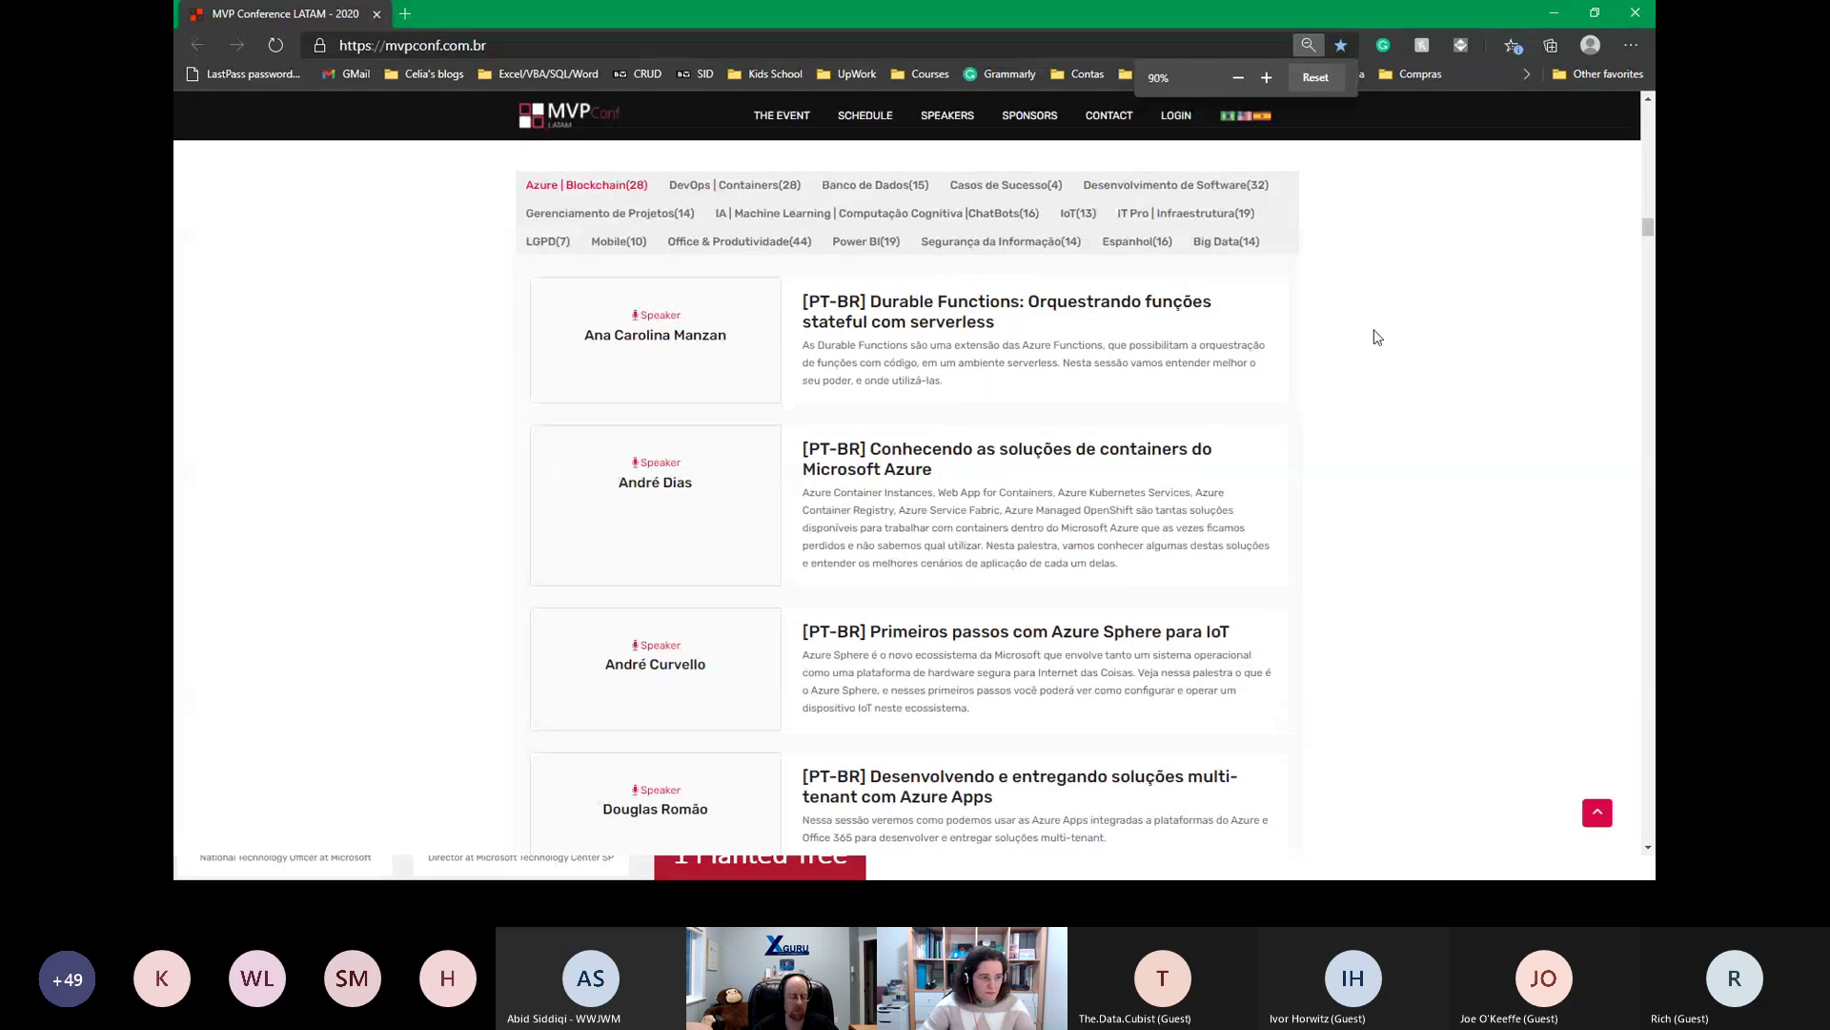
key(ctrl+plus)
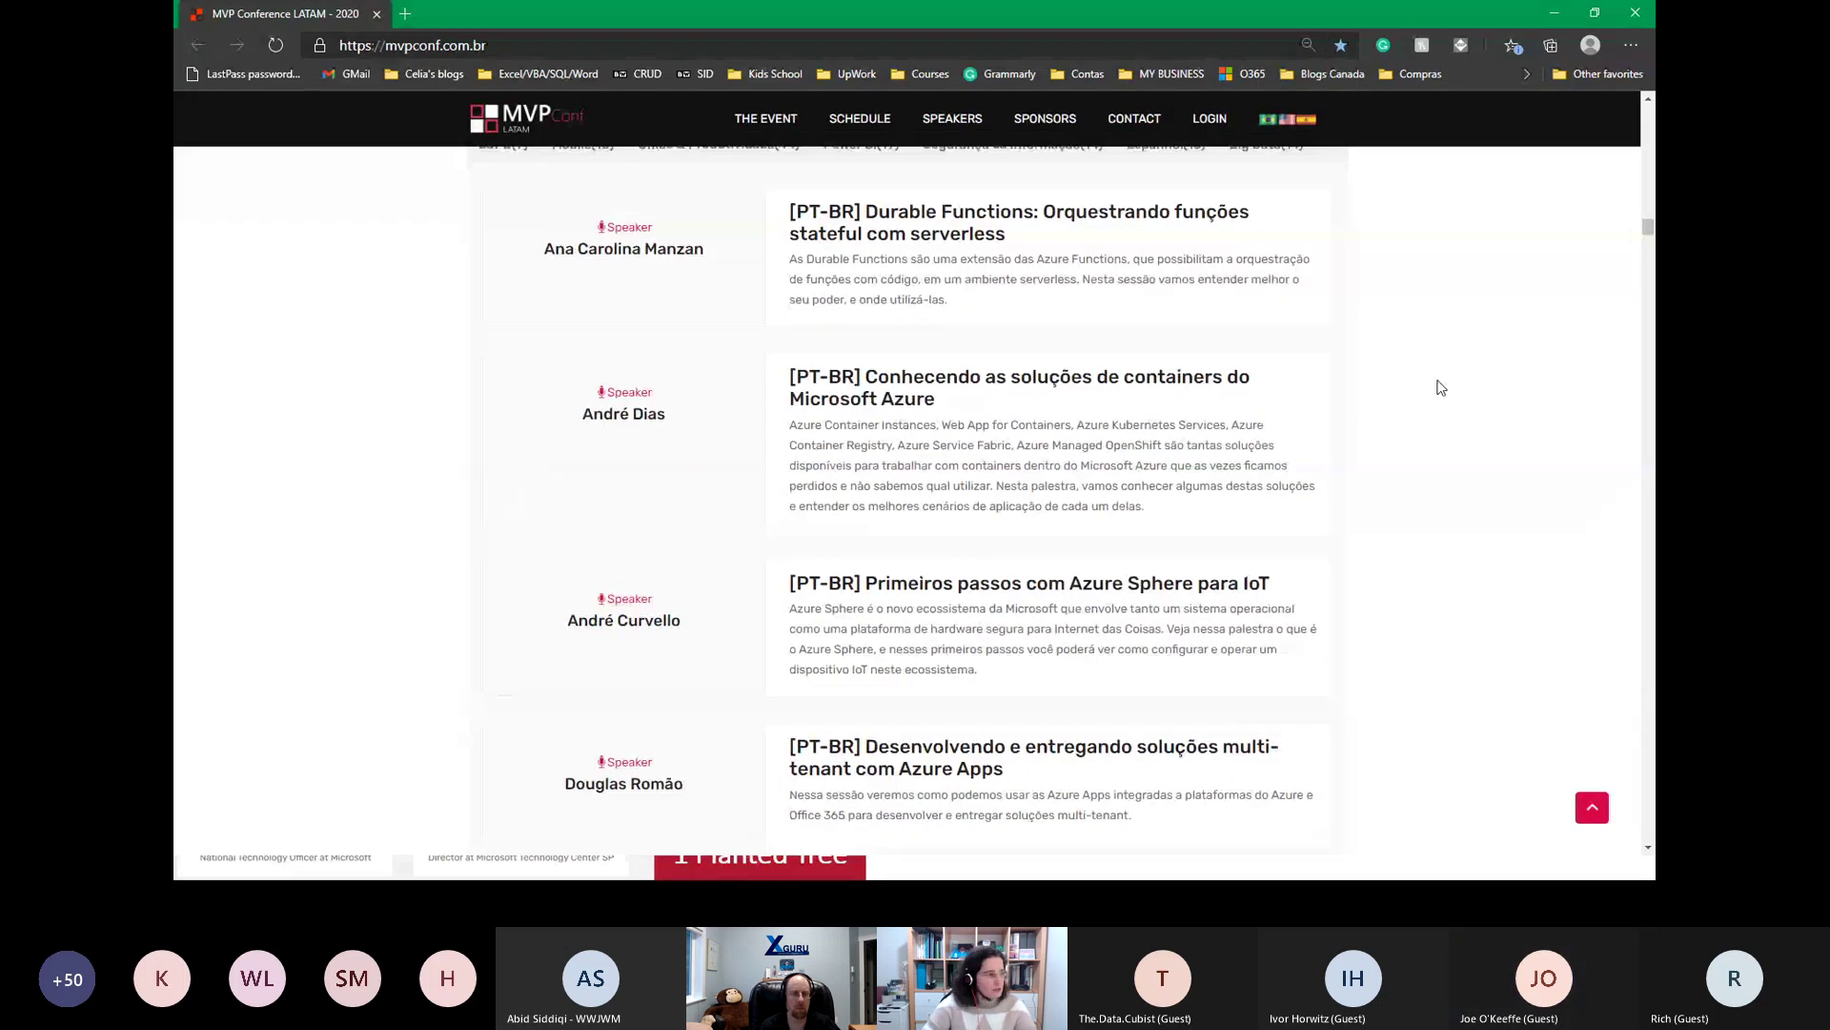
scroll(1438, 387, up, 10)
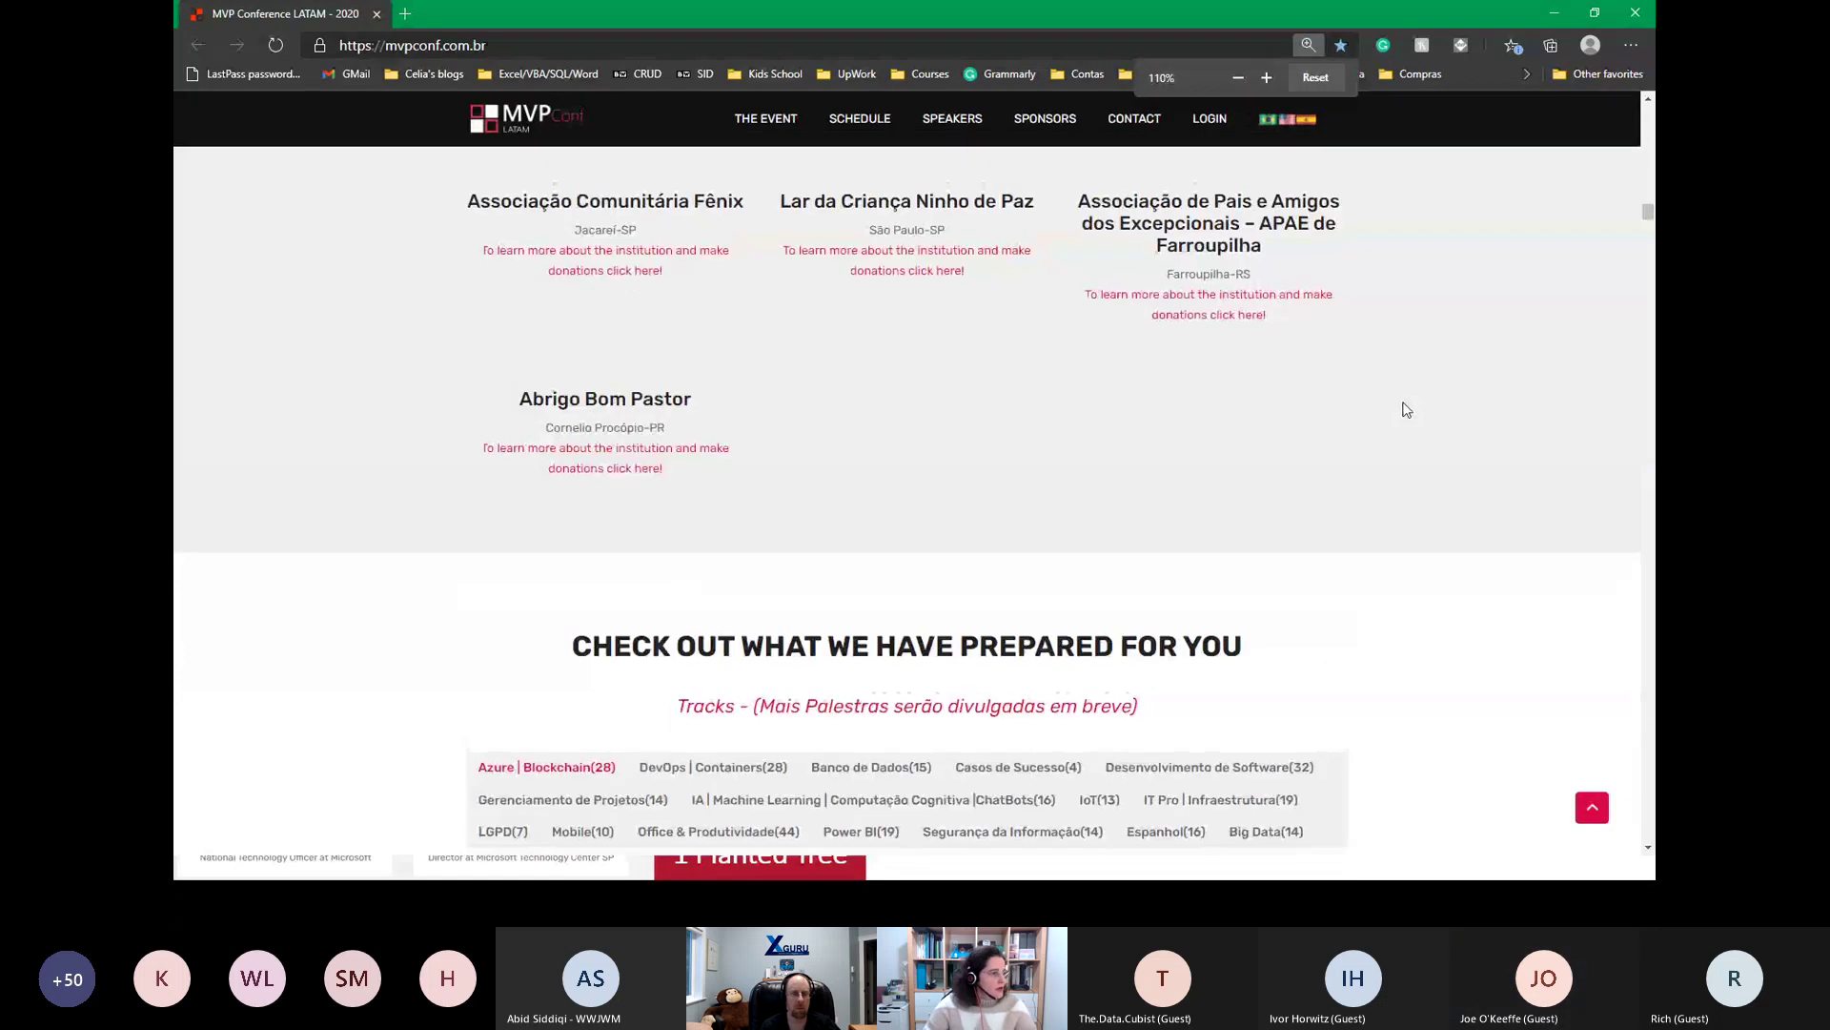
scroll(856, 551, down, 1)
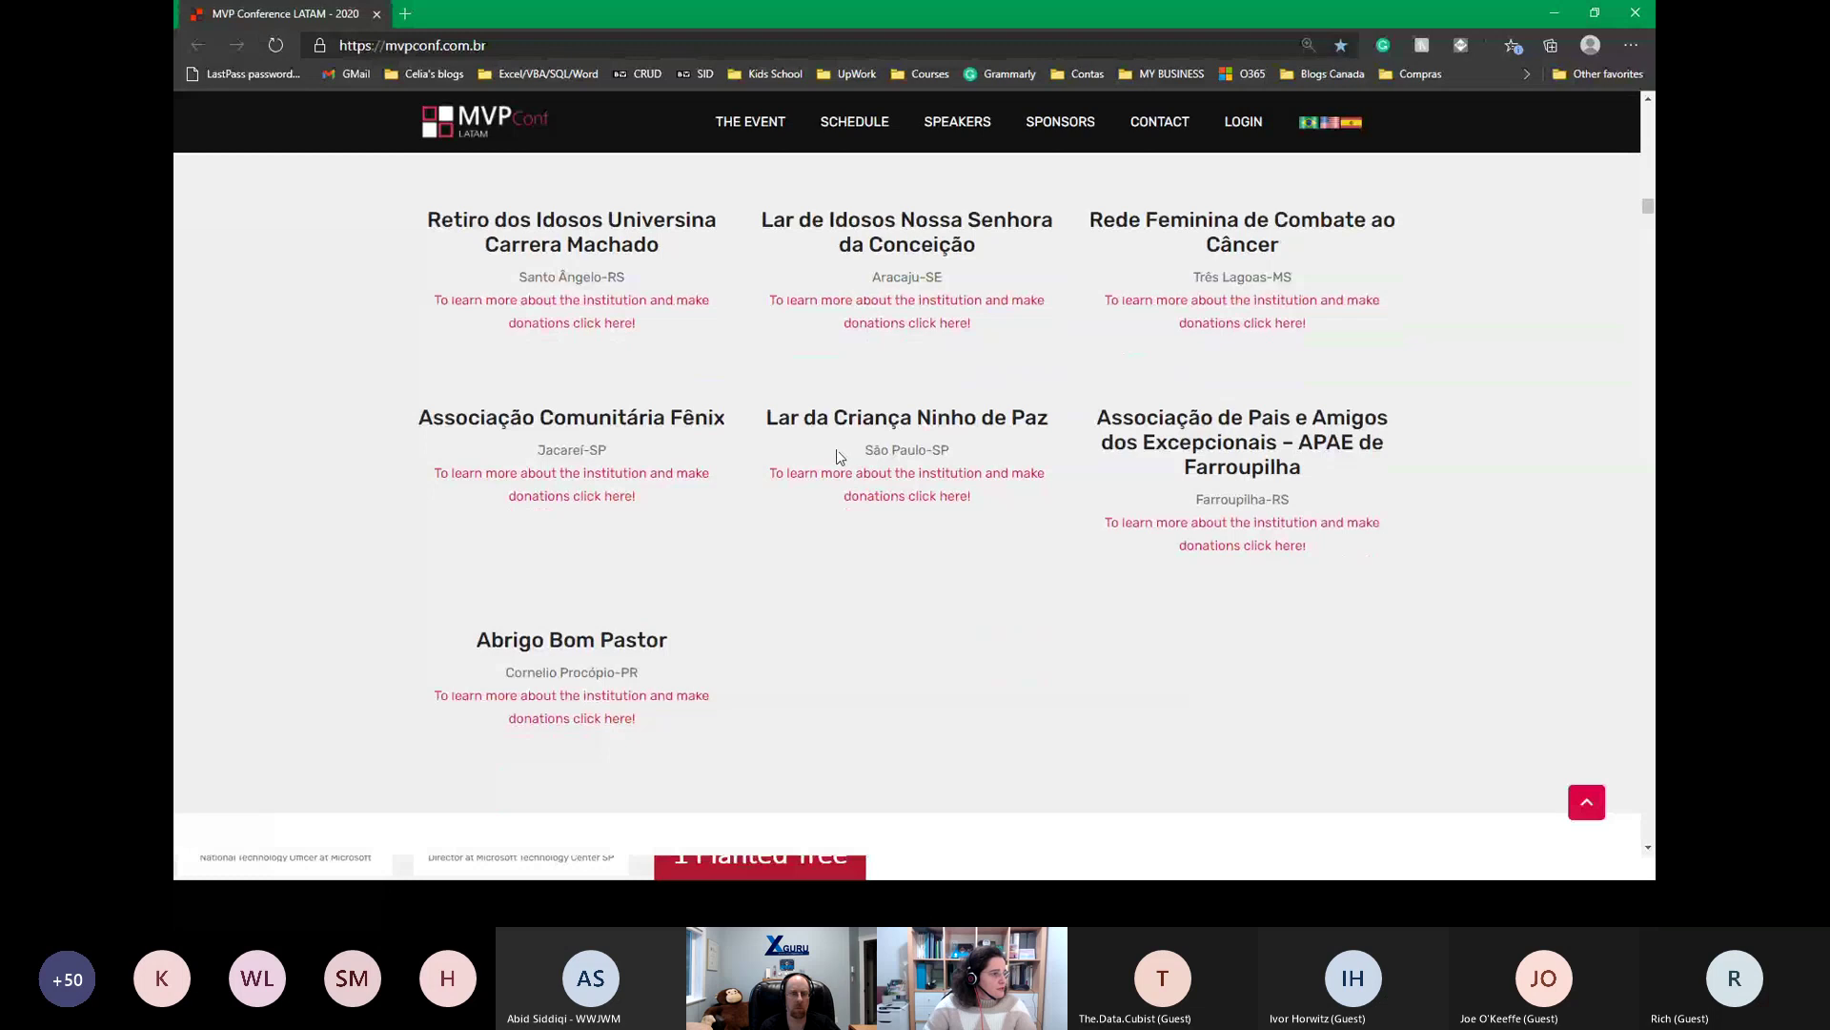
scroll(837, 449, down, 3)
Try about 110% zoom, then reset the page zoom to 100% with Ctrl+0
key(ctrl+plus)
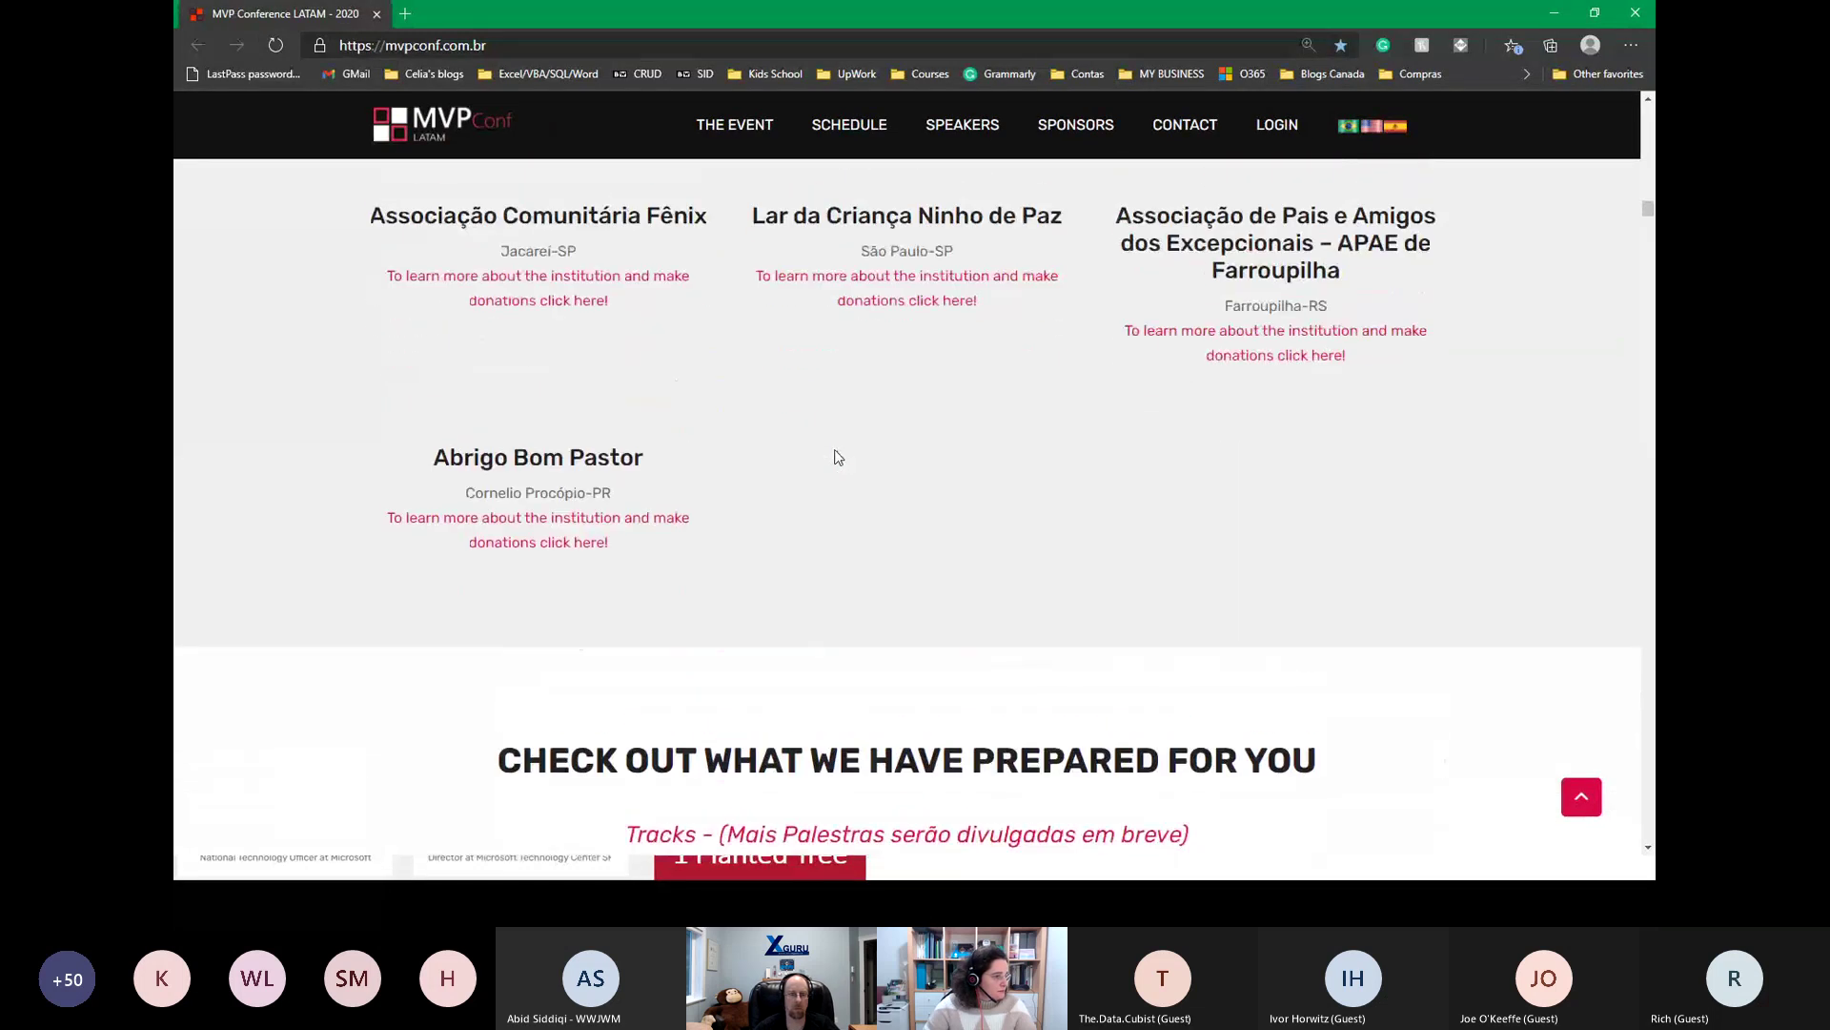
scroll(837, 457, up, 3)
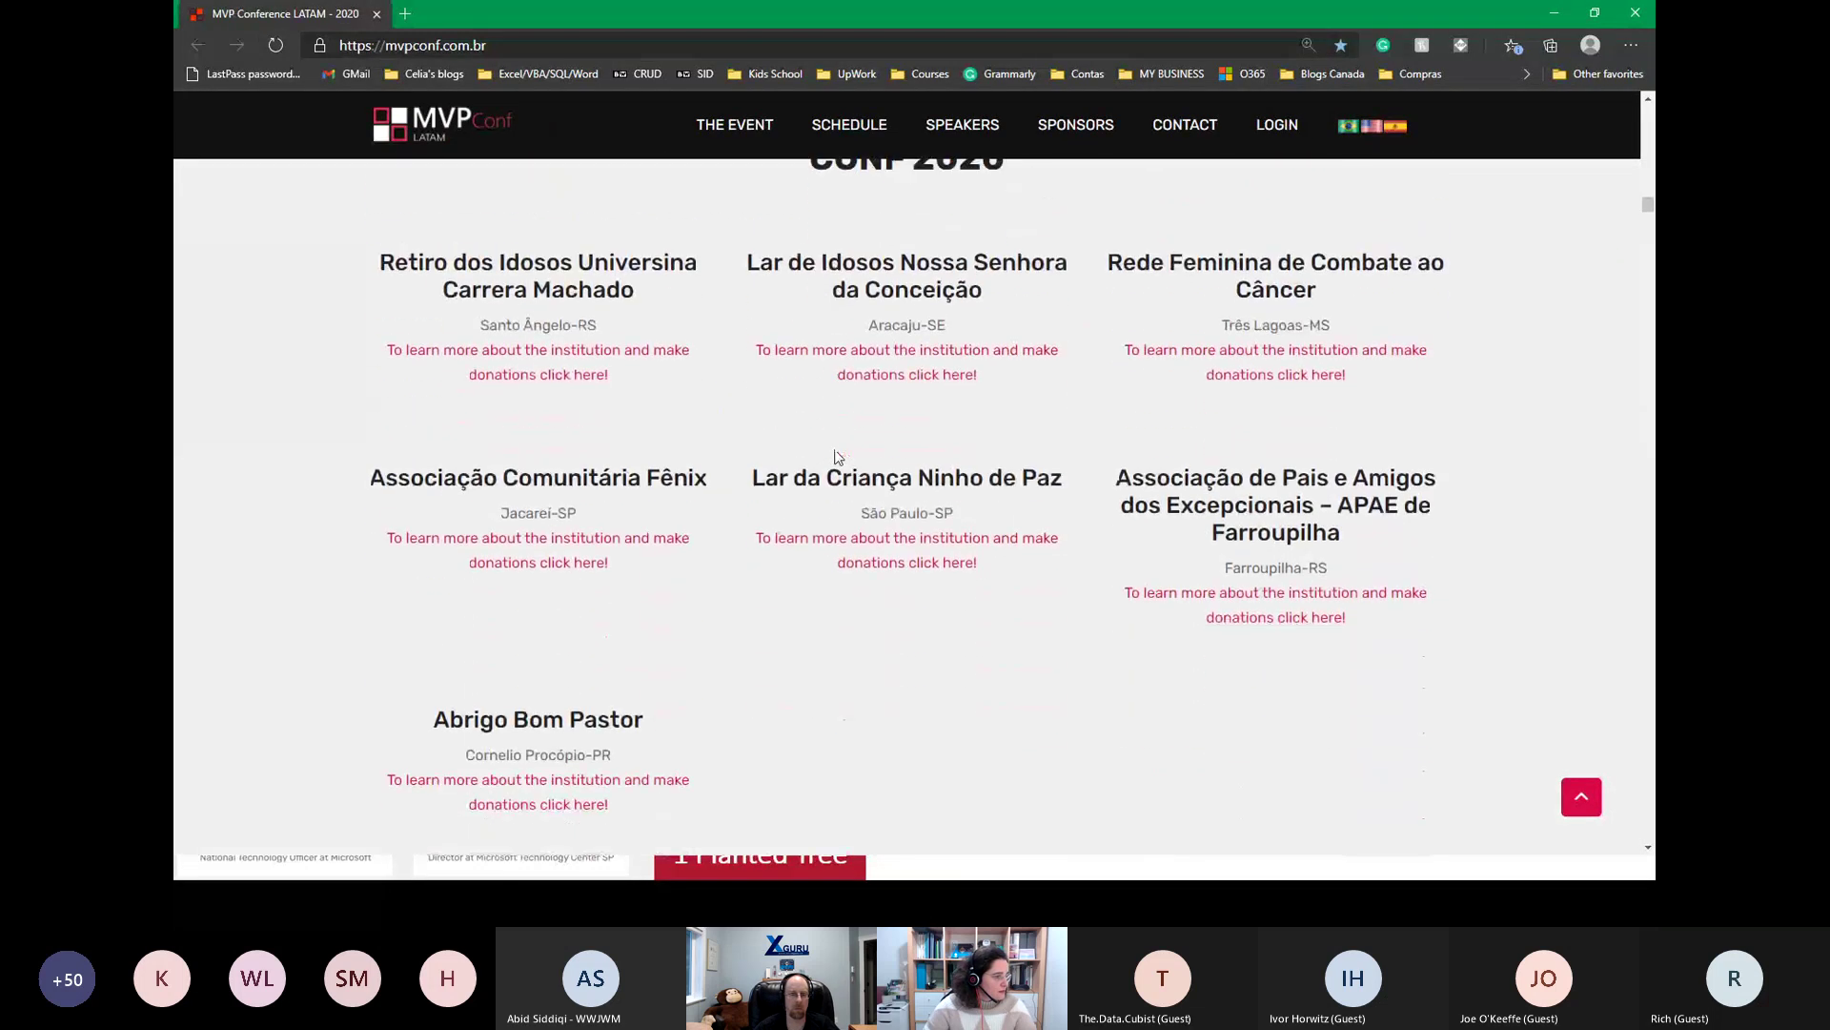
scroll(836, 456, down, 1)
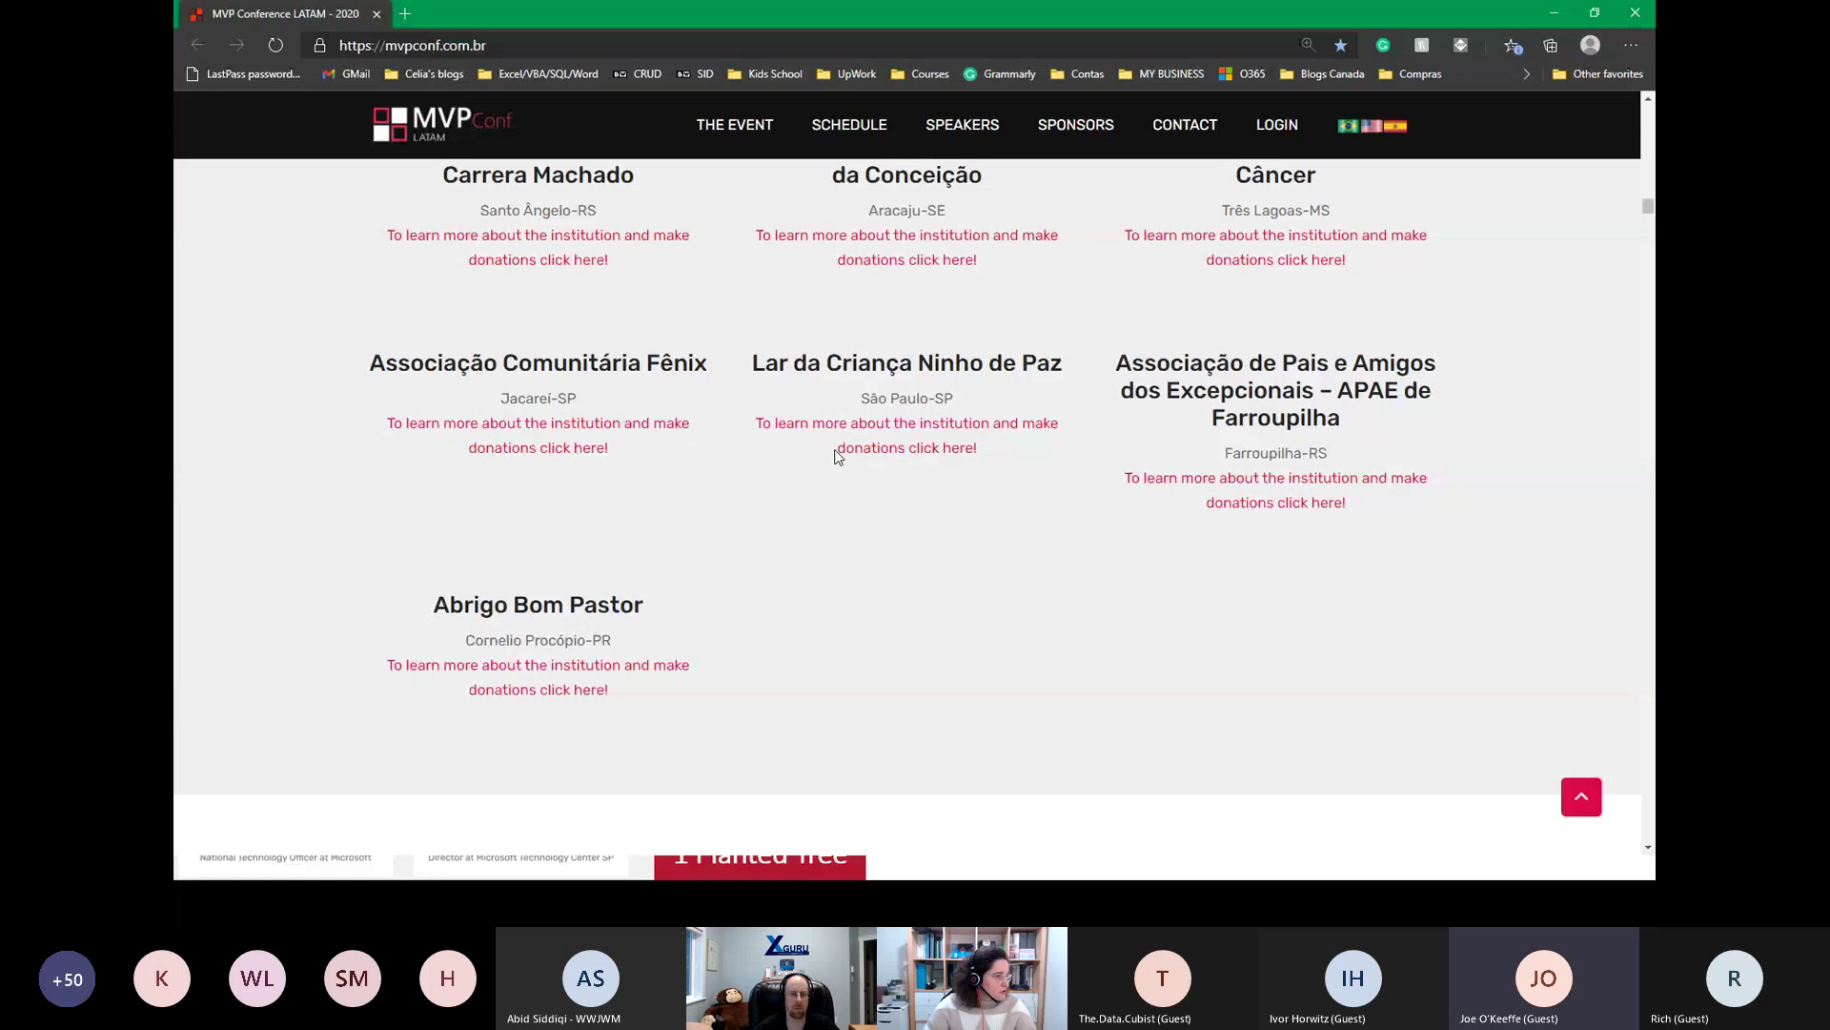
scroll(837, 457, up, 2)
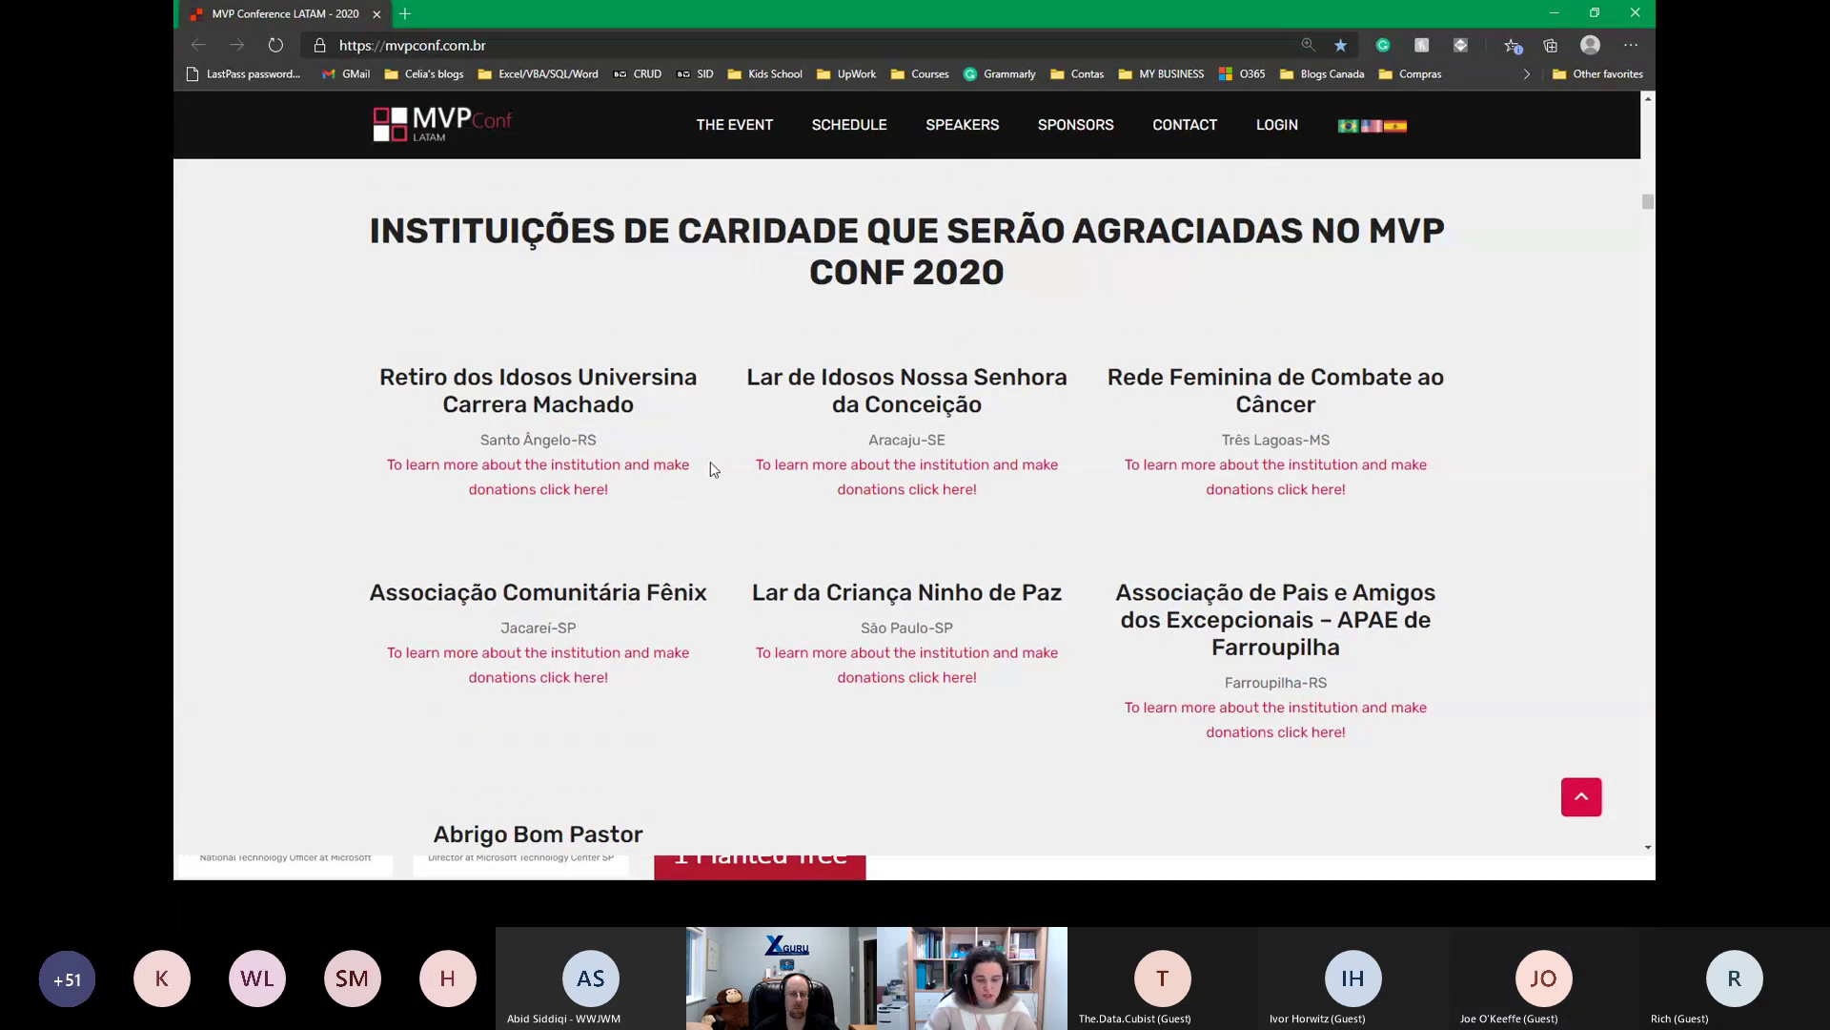
key(ctrl+0)
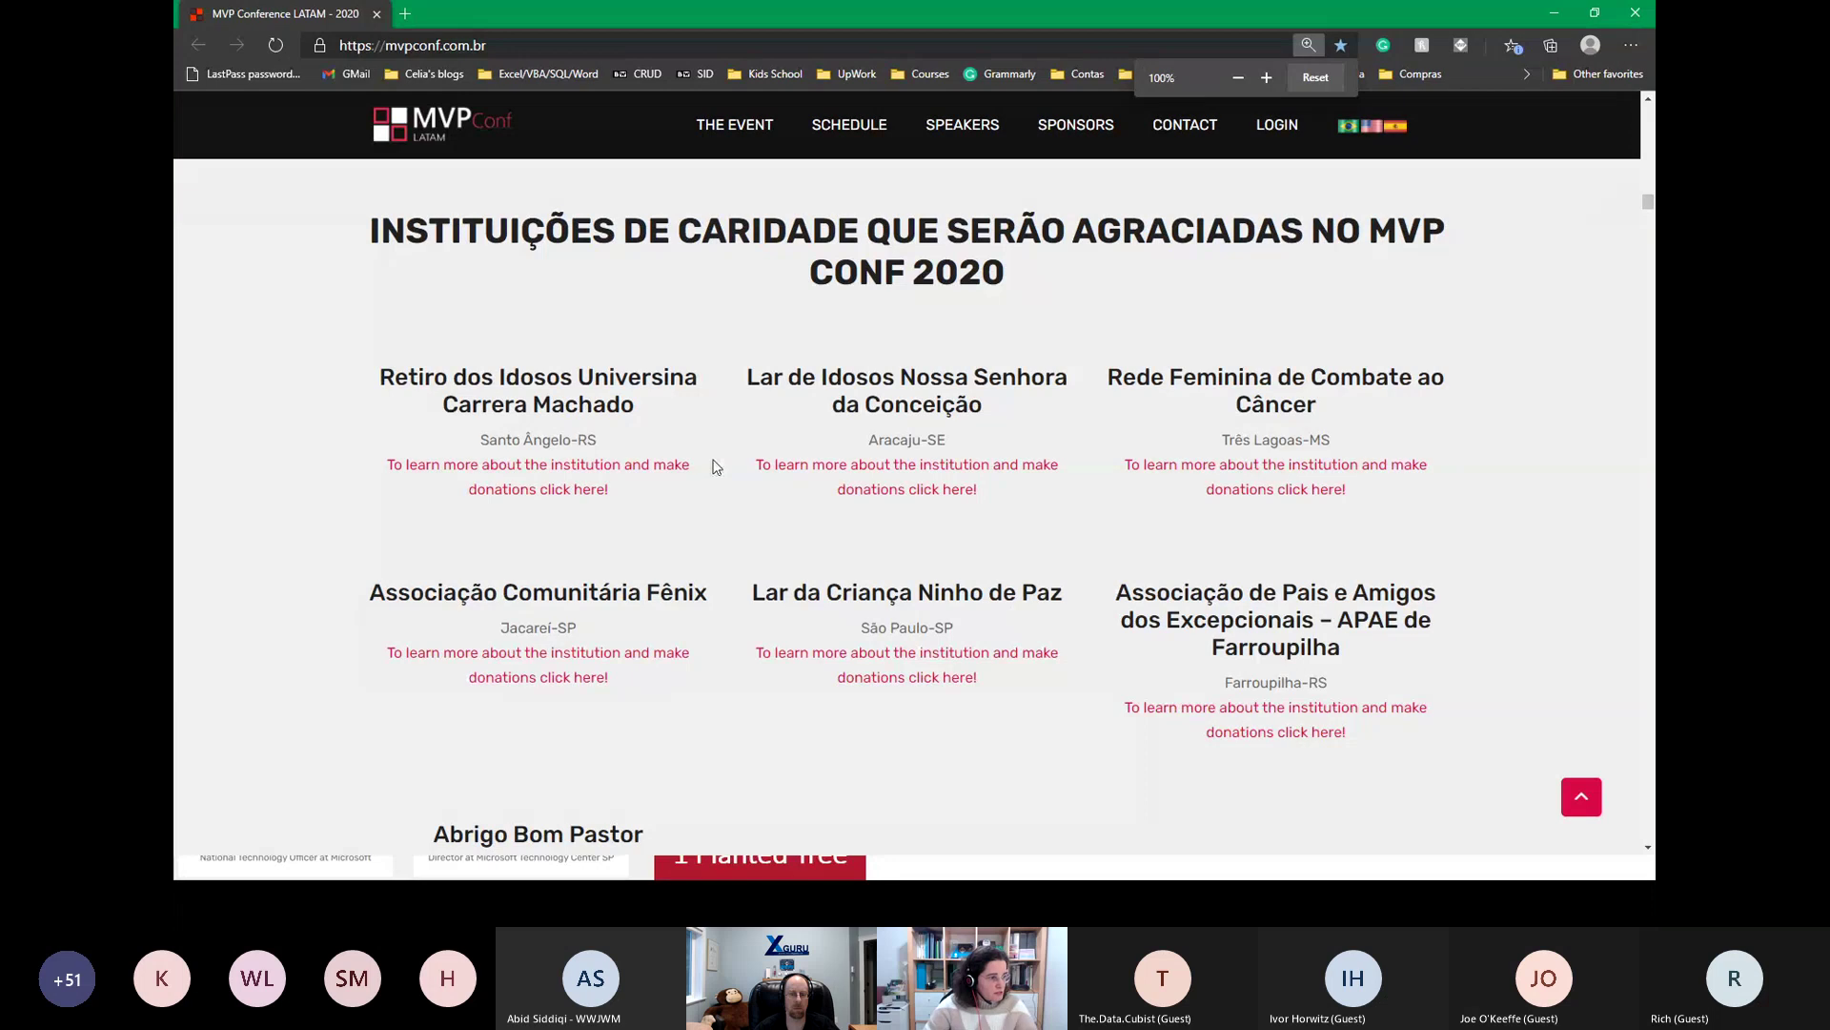
scroll(1528, 316, down, 1)
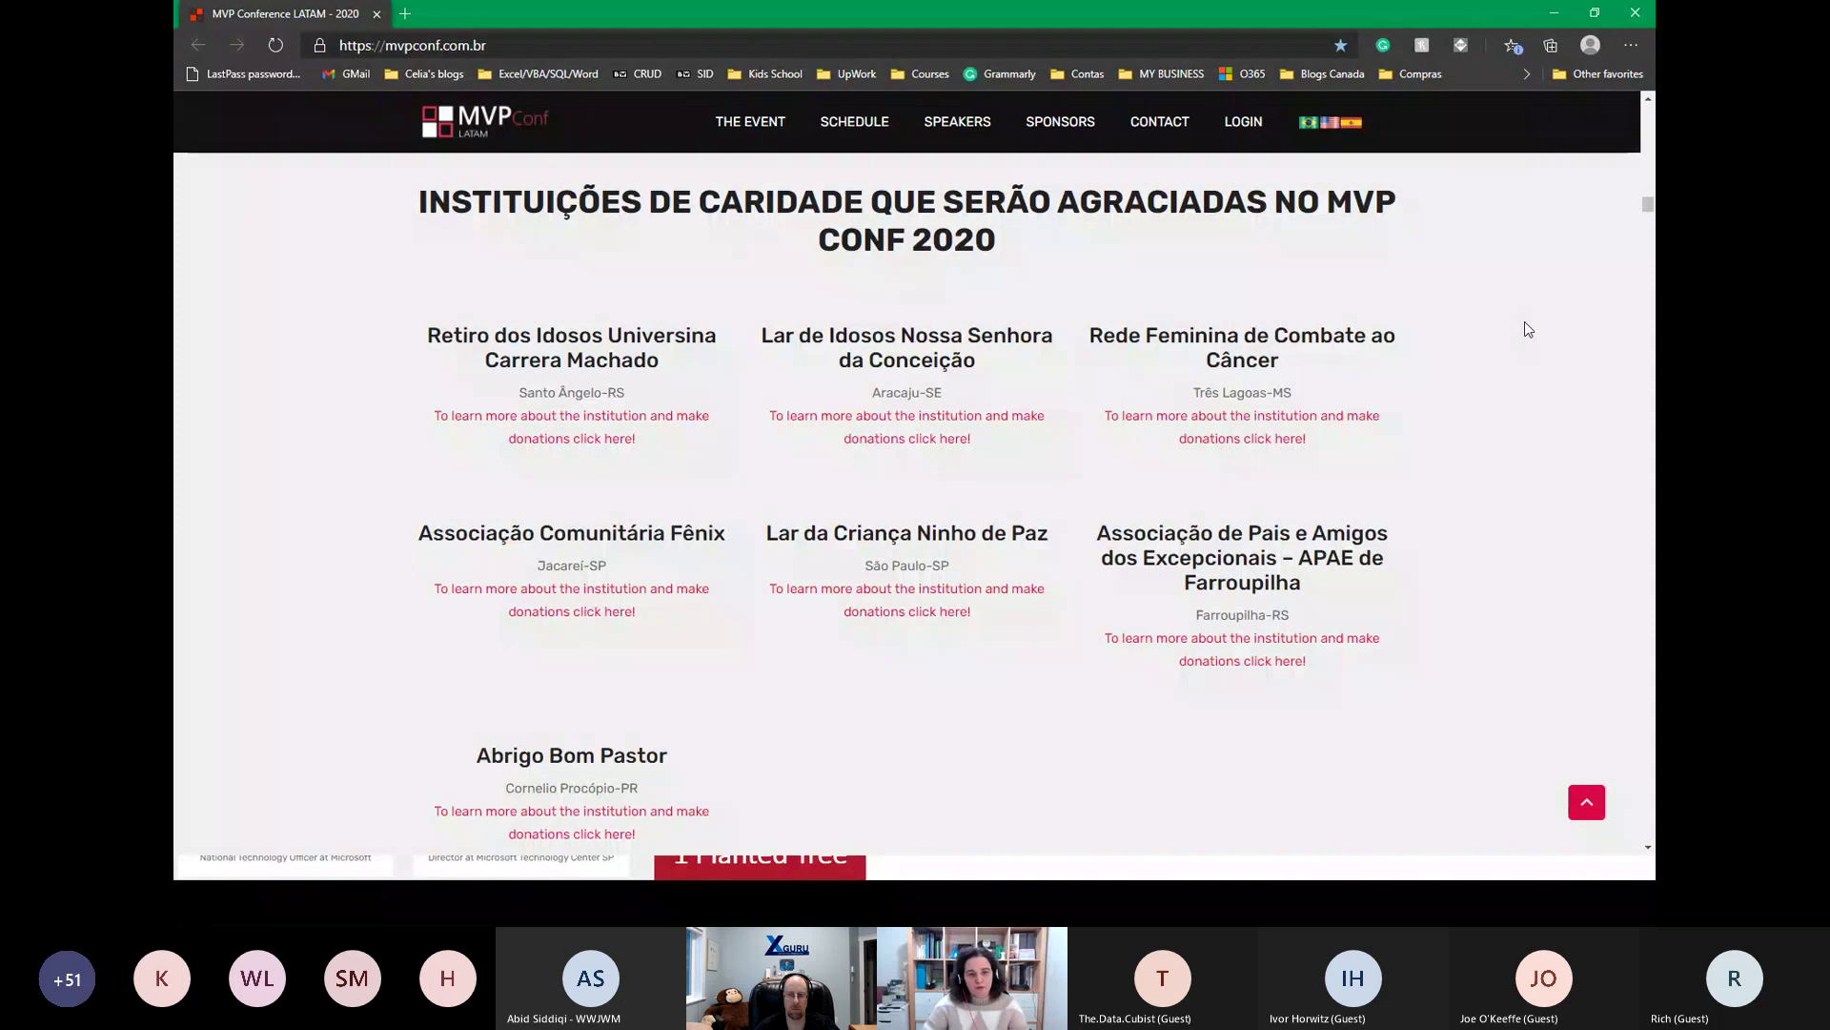
Scroll down to the site's tracks section, then minimize Edge to return to the slideshow
scroll(1524, 323, down, 1)
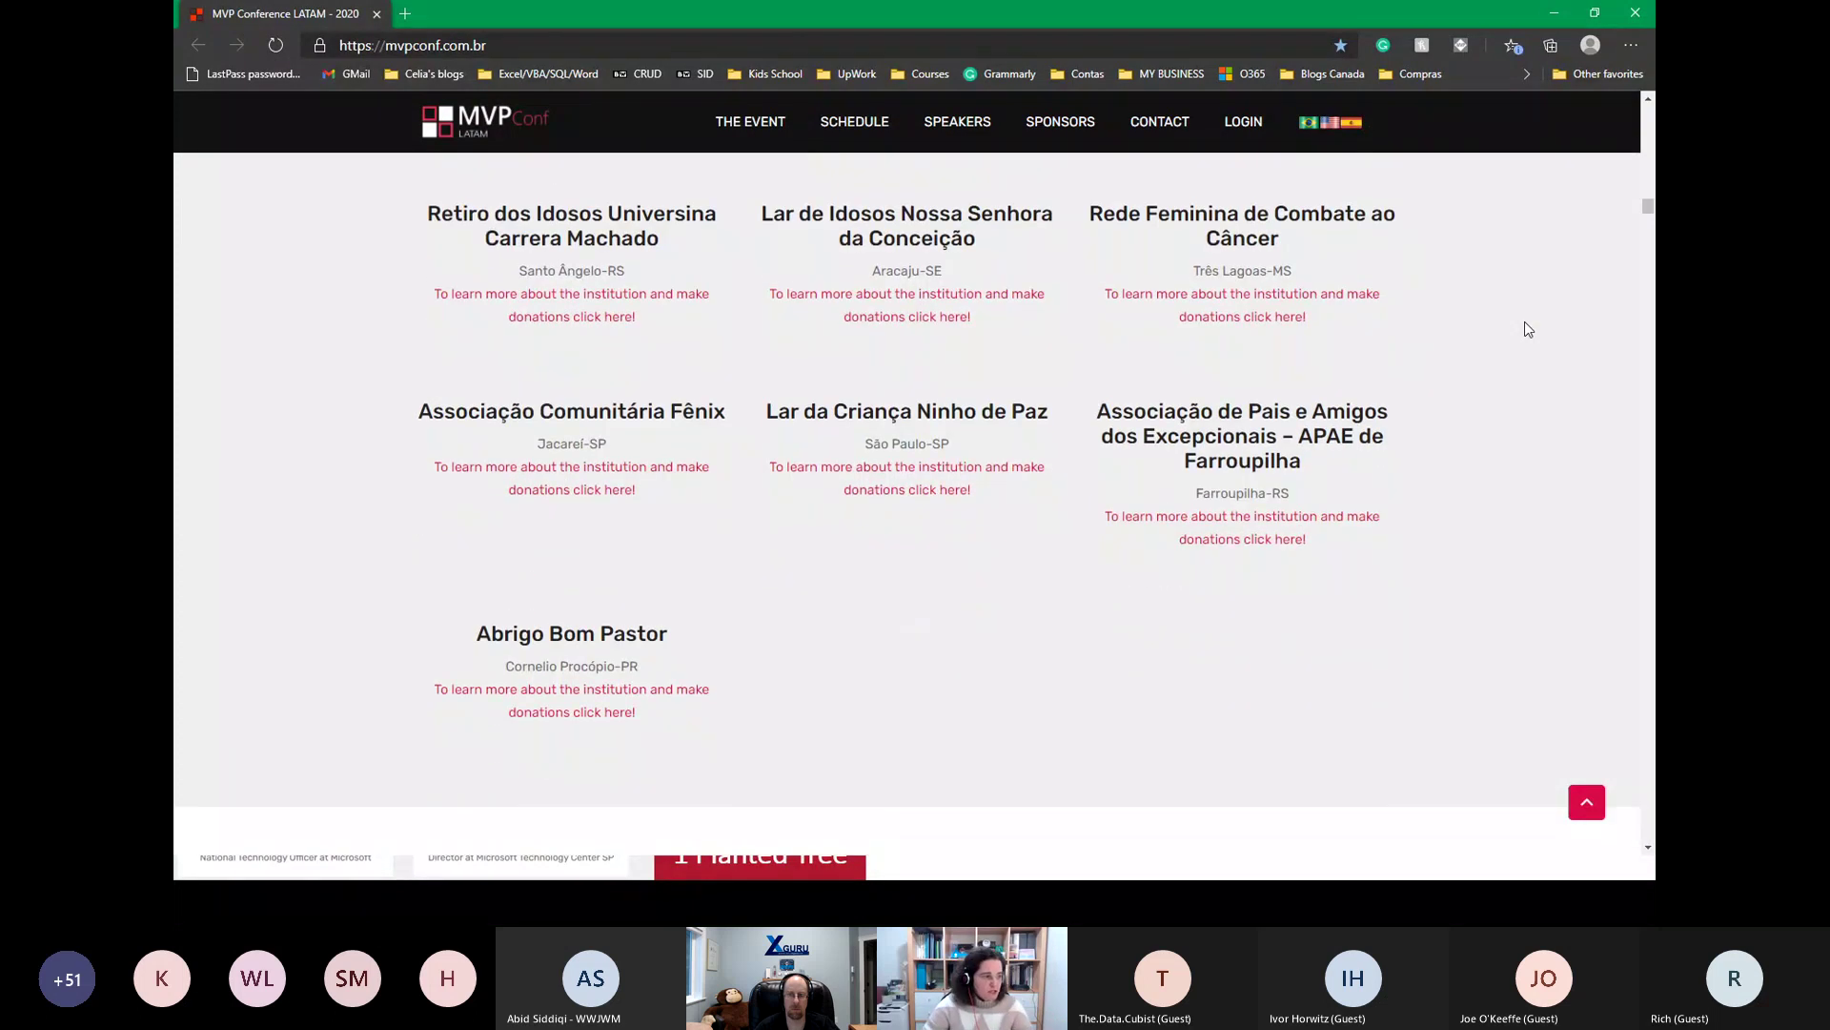
scroll(1524, 323, down, 3)
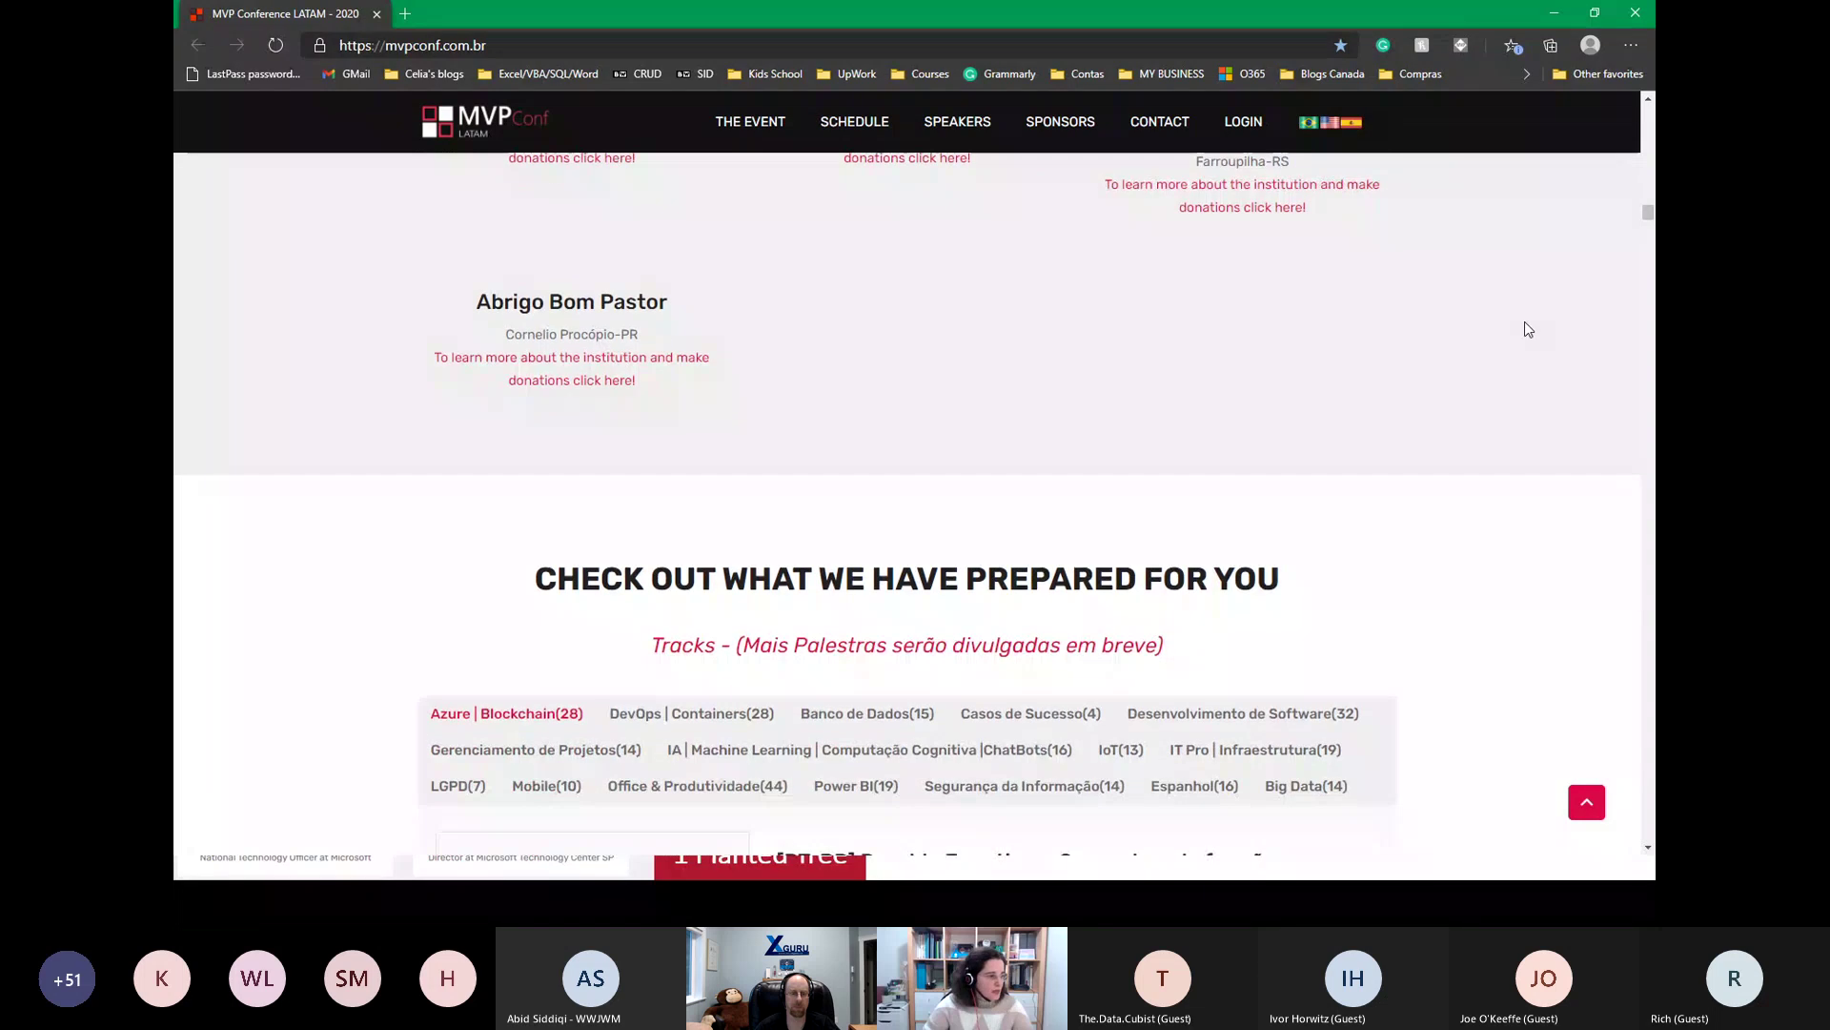
scroll(1524, 322, down, 2)
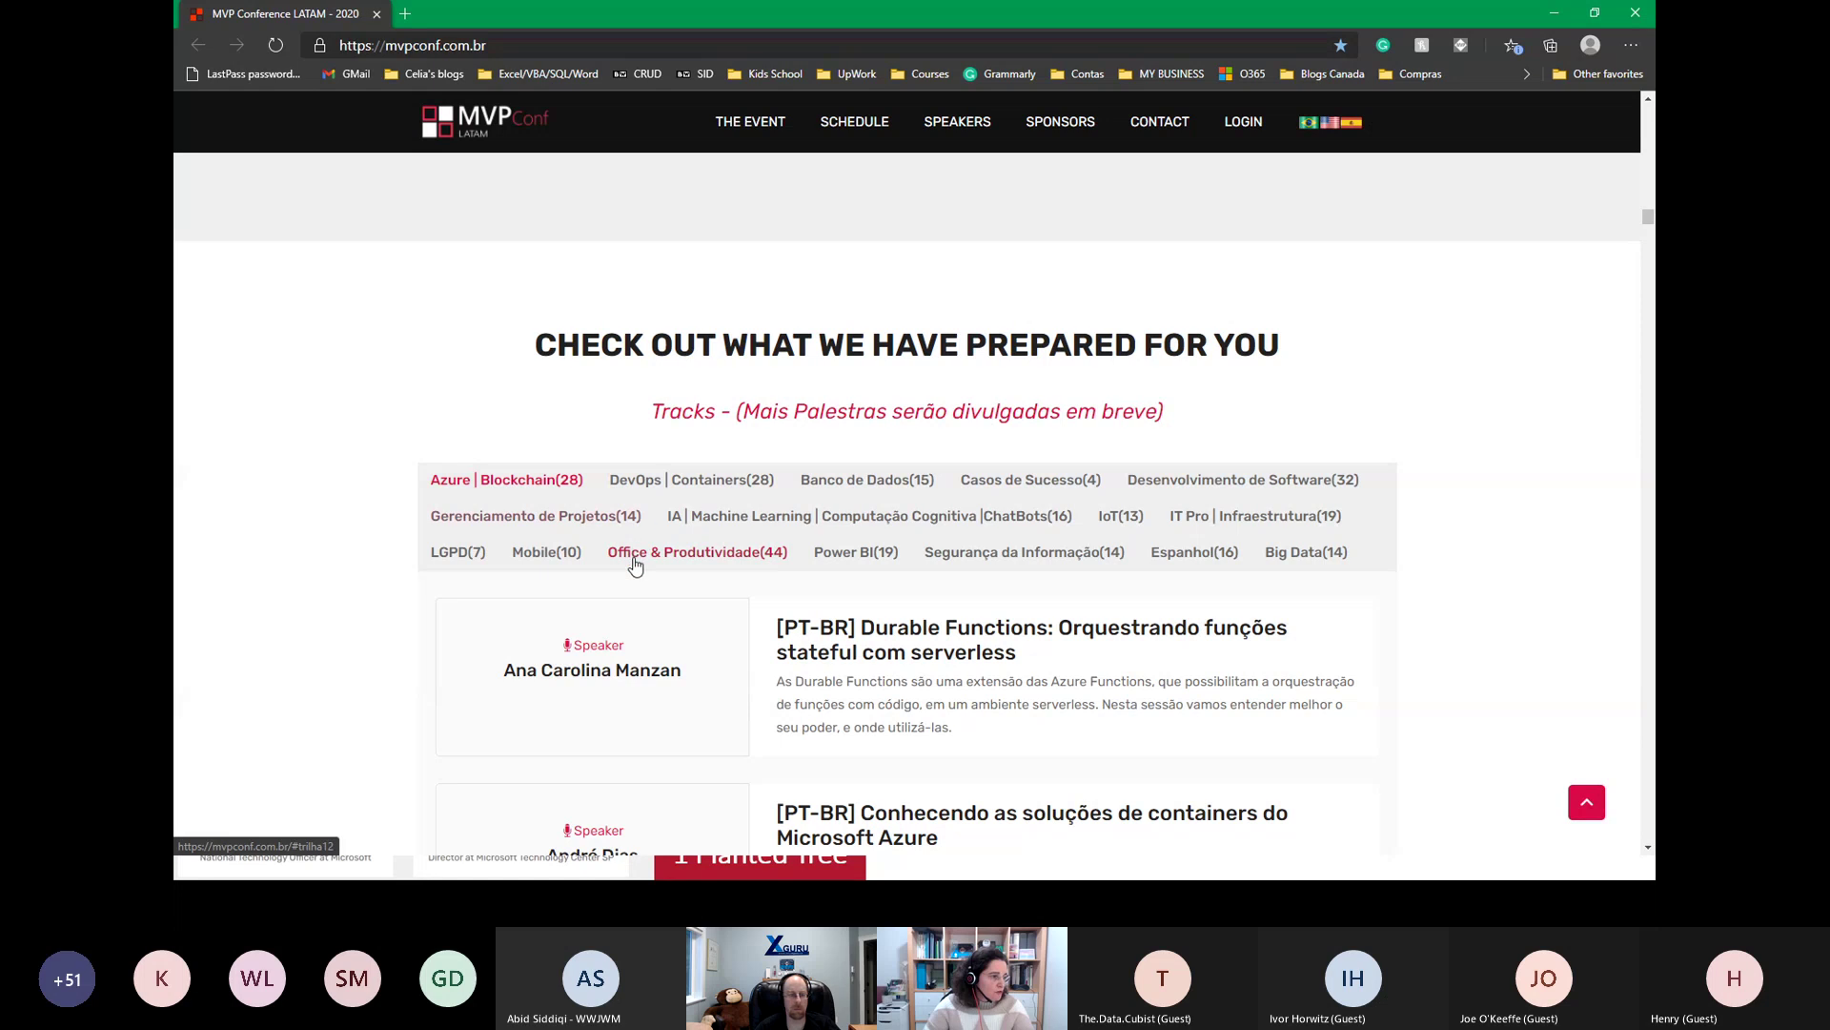
scroll(748, 563, down, 1)
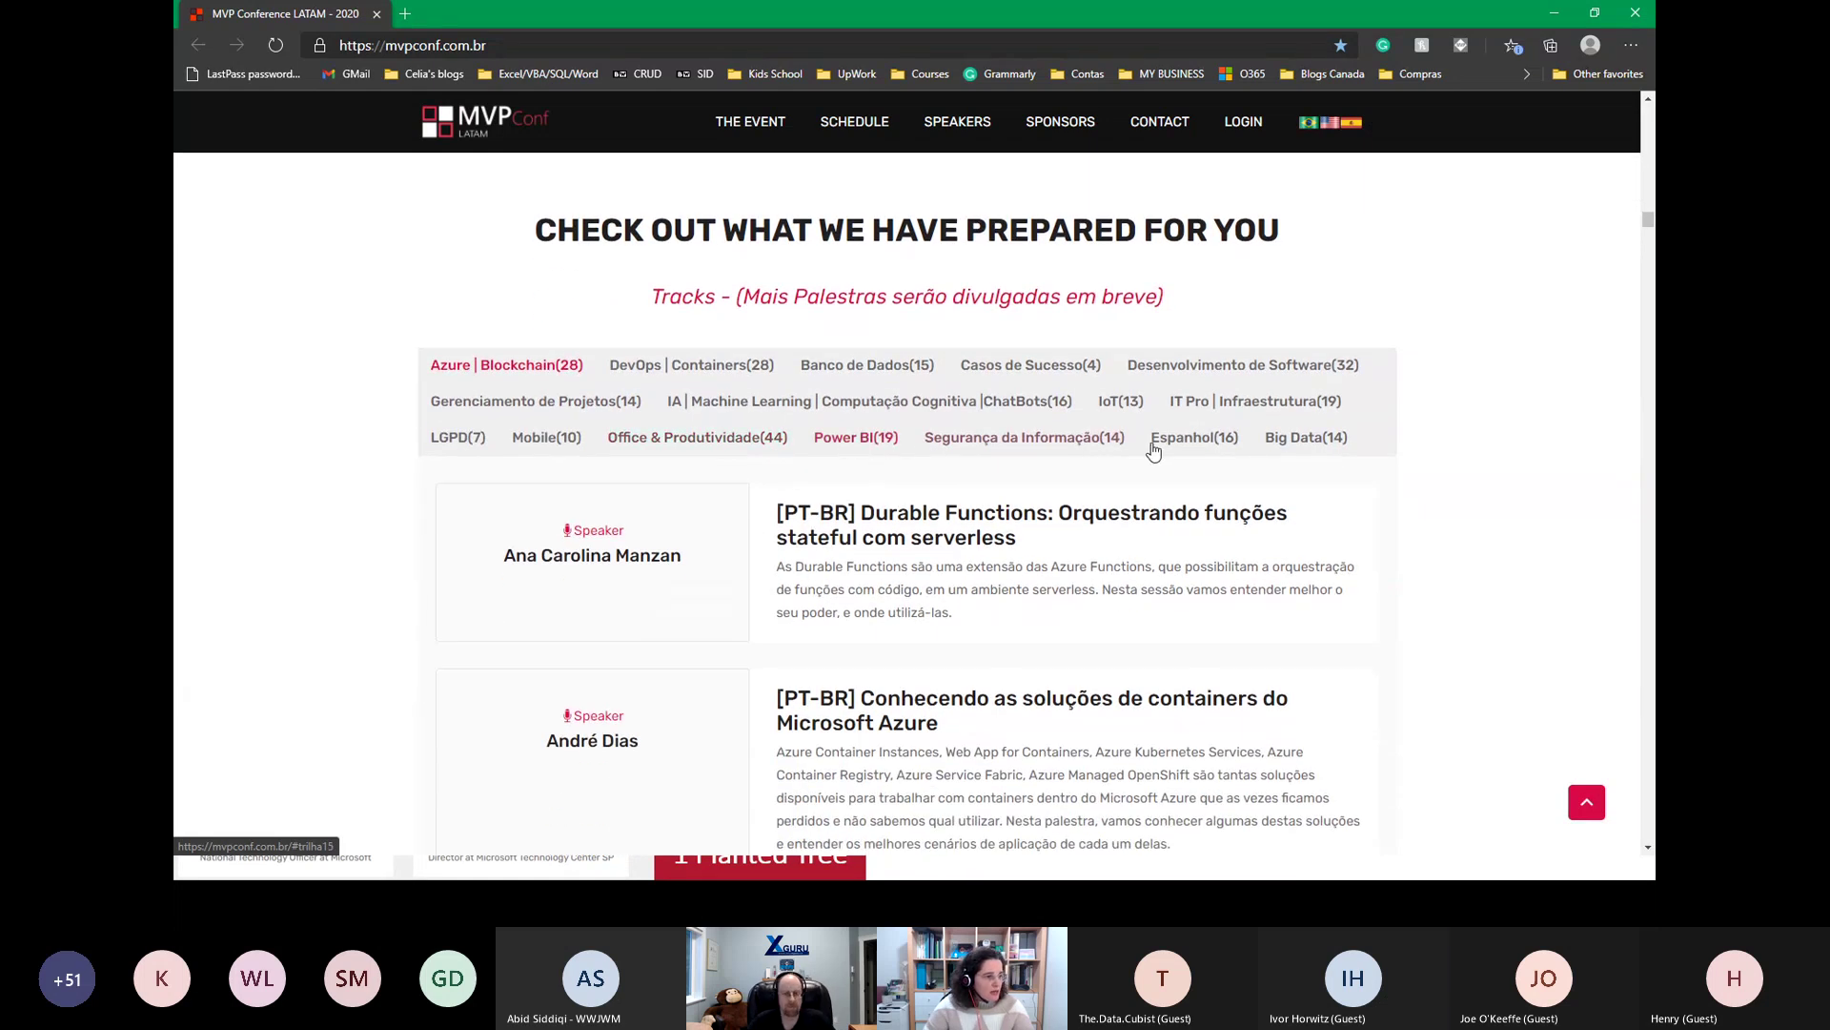
scroll(1158, 439, down, 1)
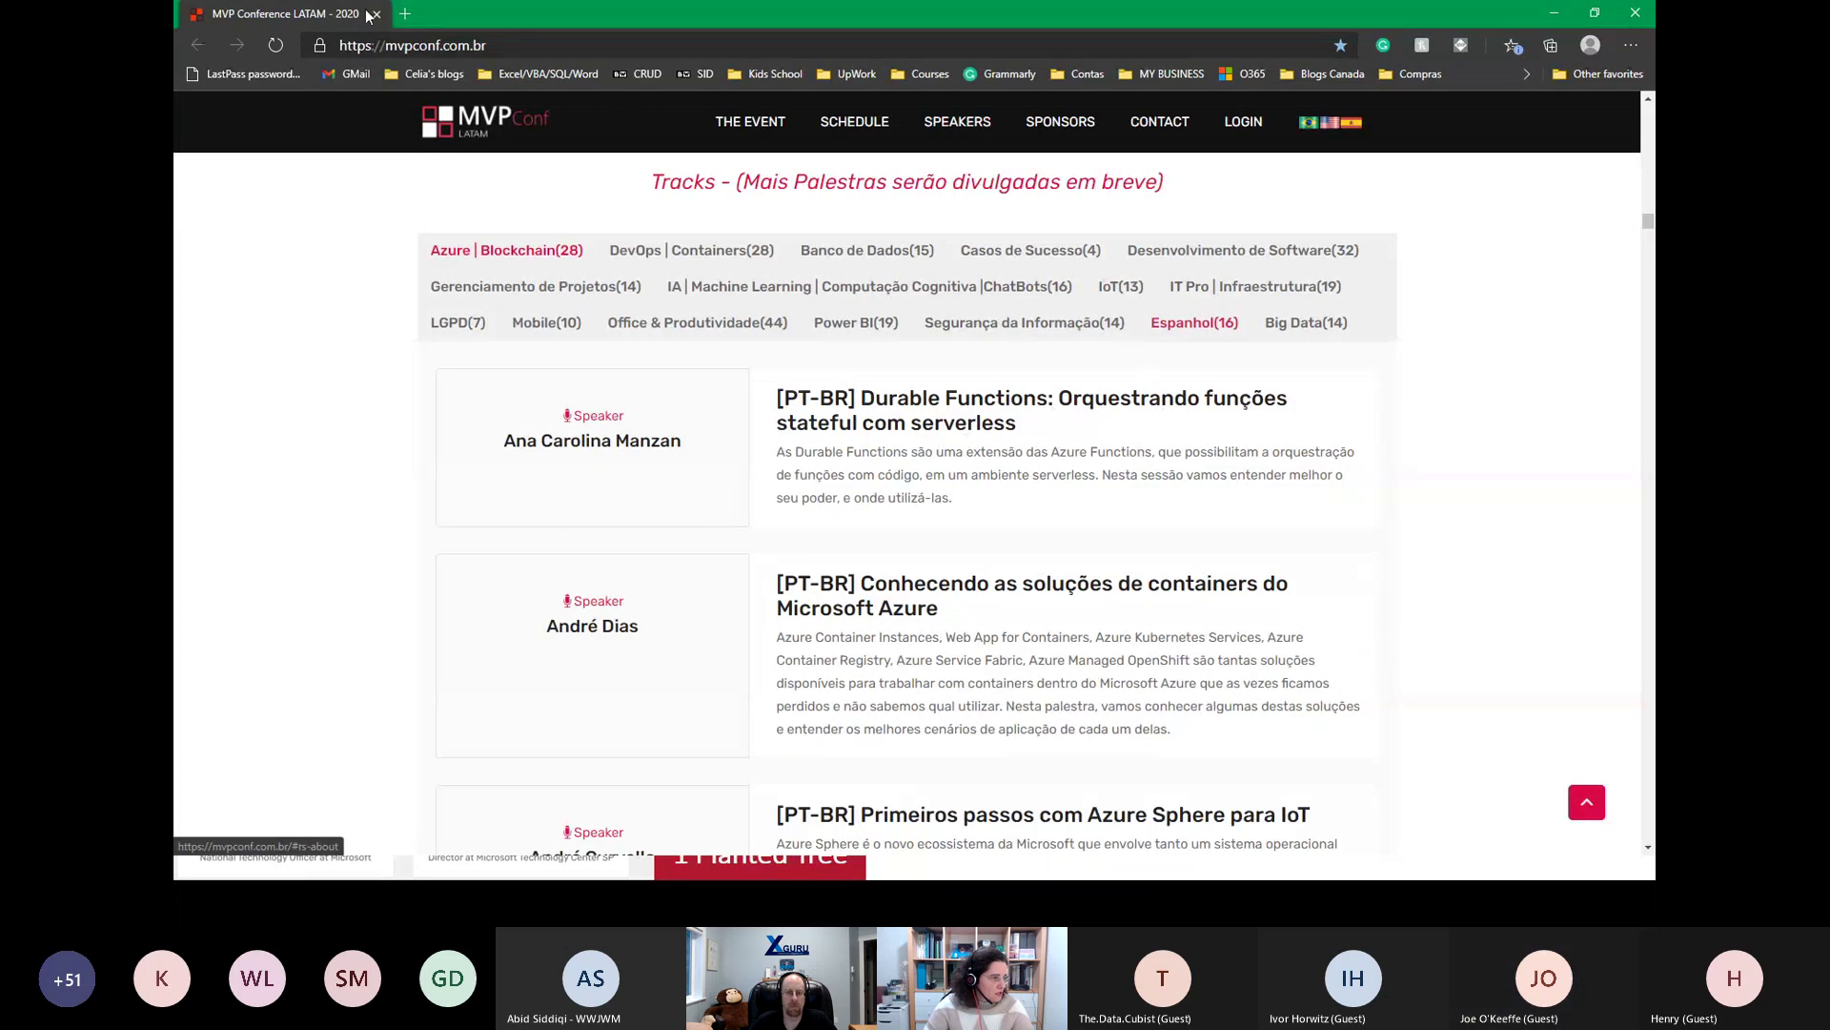
click(1554, 15)
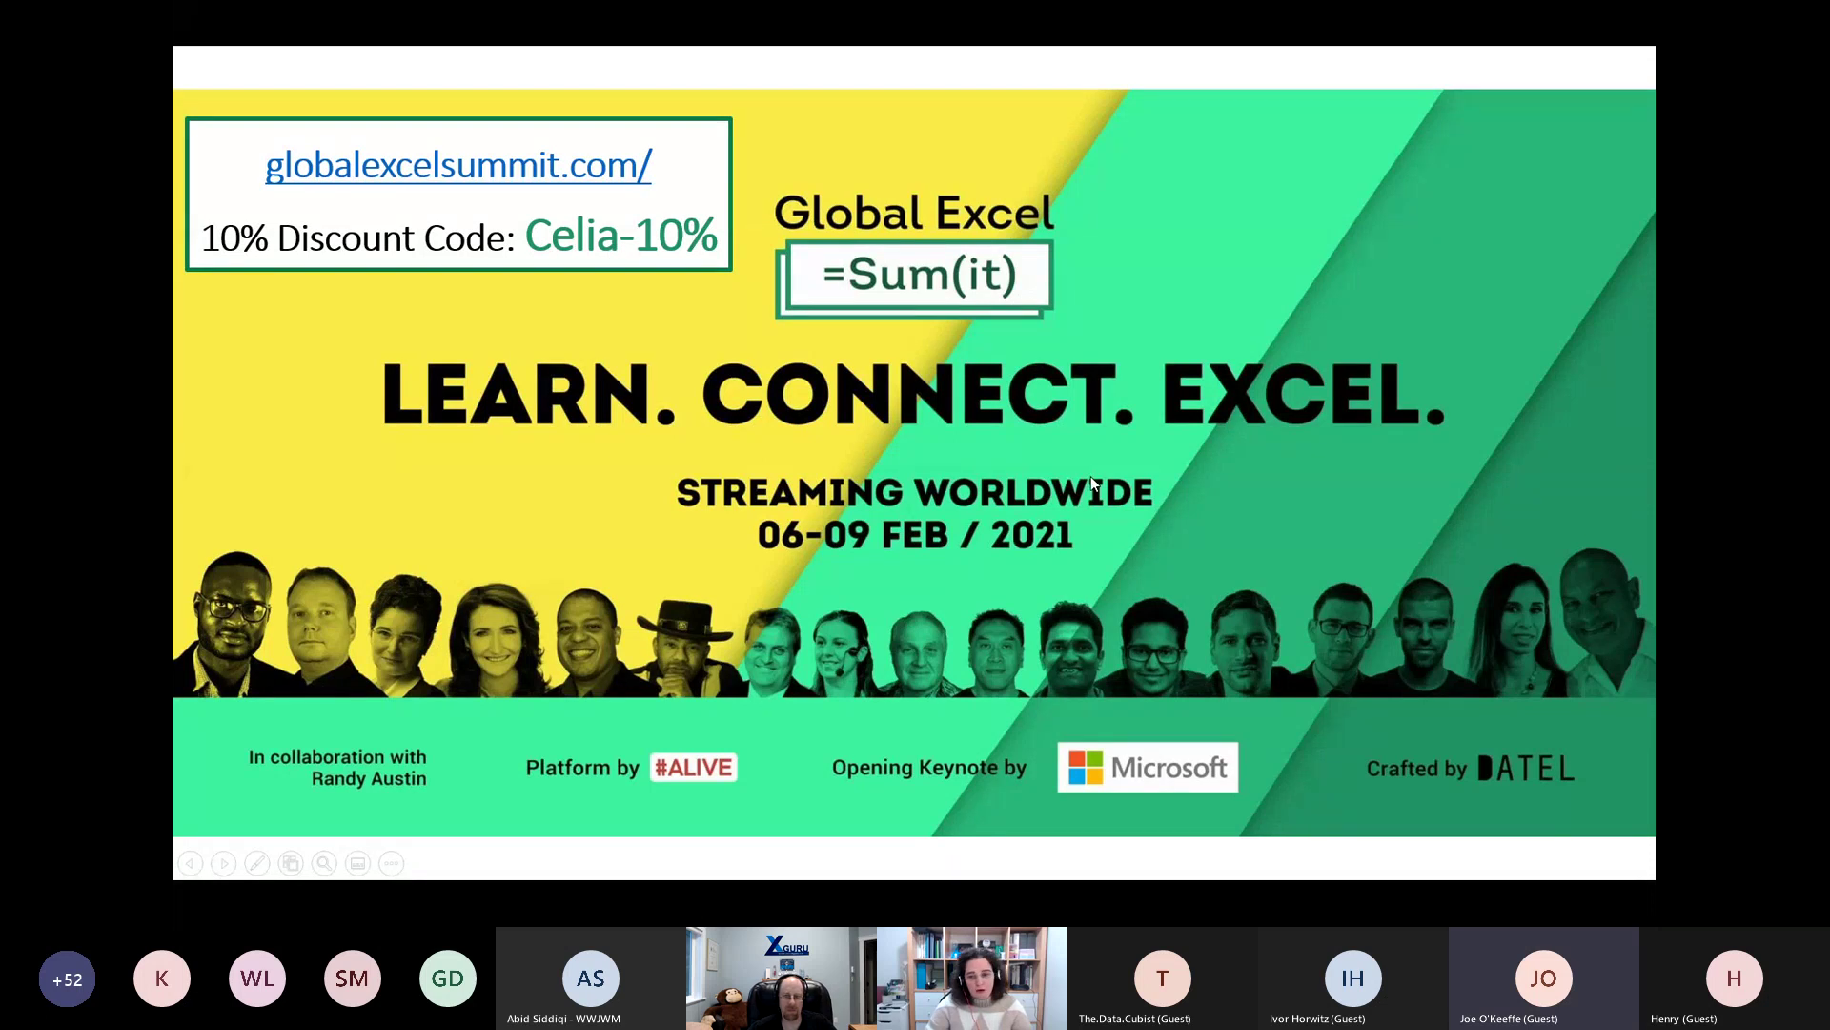
Advance to the 'Spread the News on Social Media!' slide and on to the end-of-show screen
click(1108, 510)
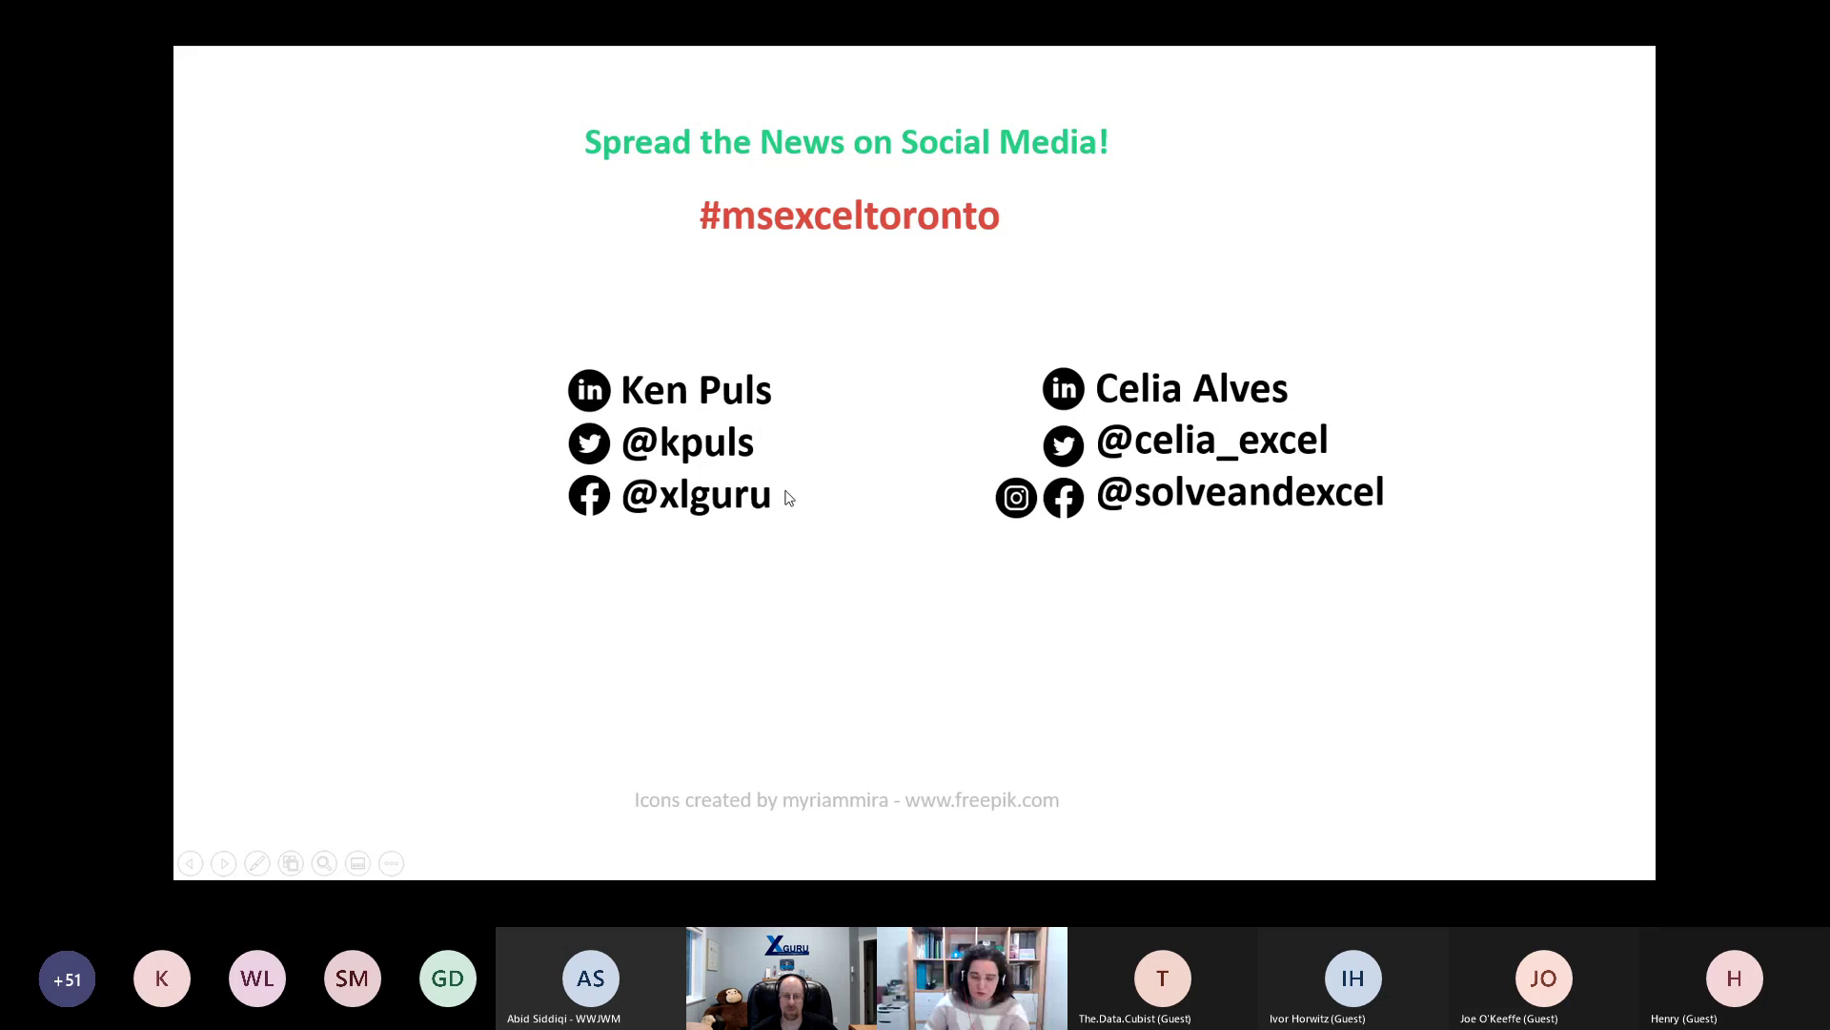
key(Right)
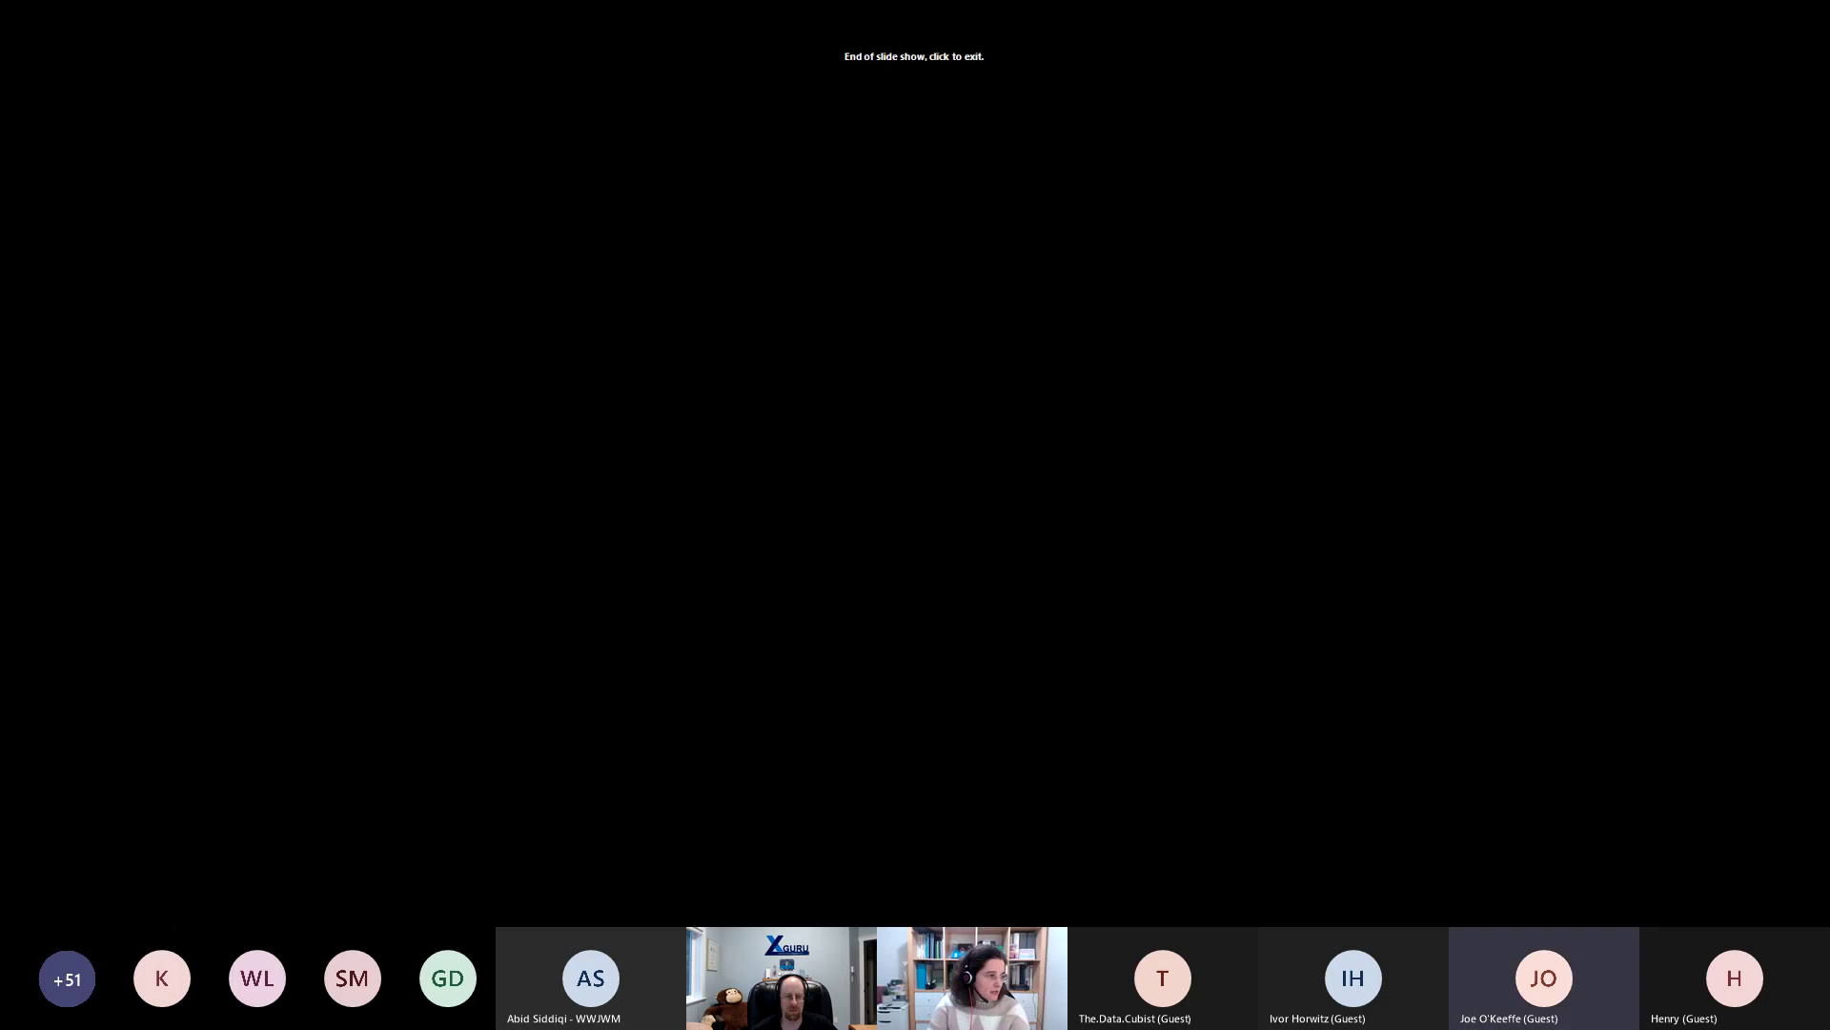
Exit the finished slide show
click(786, 492)
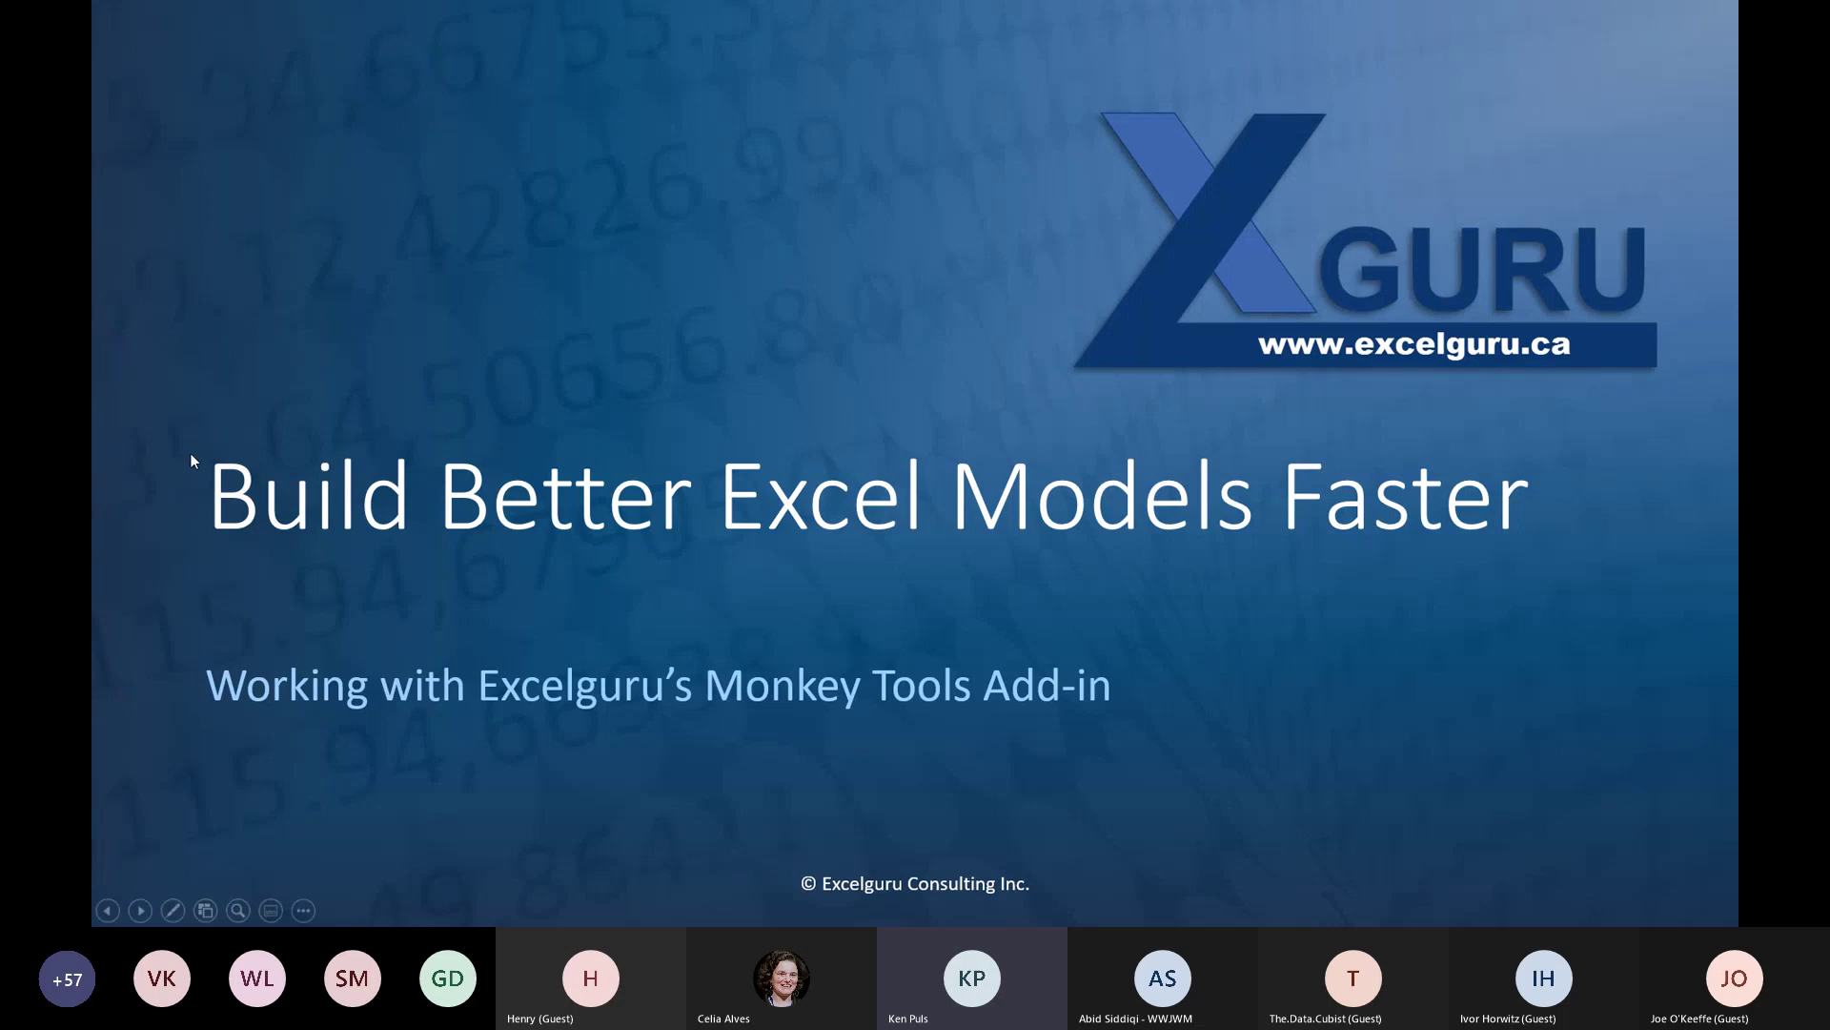
Advance to the 'Who's Ken?' presenter biography slide
key(Right)
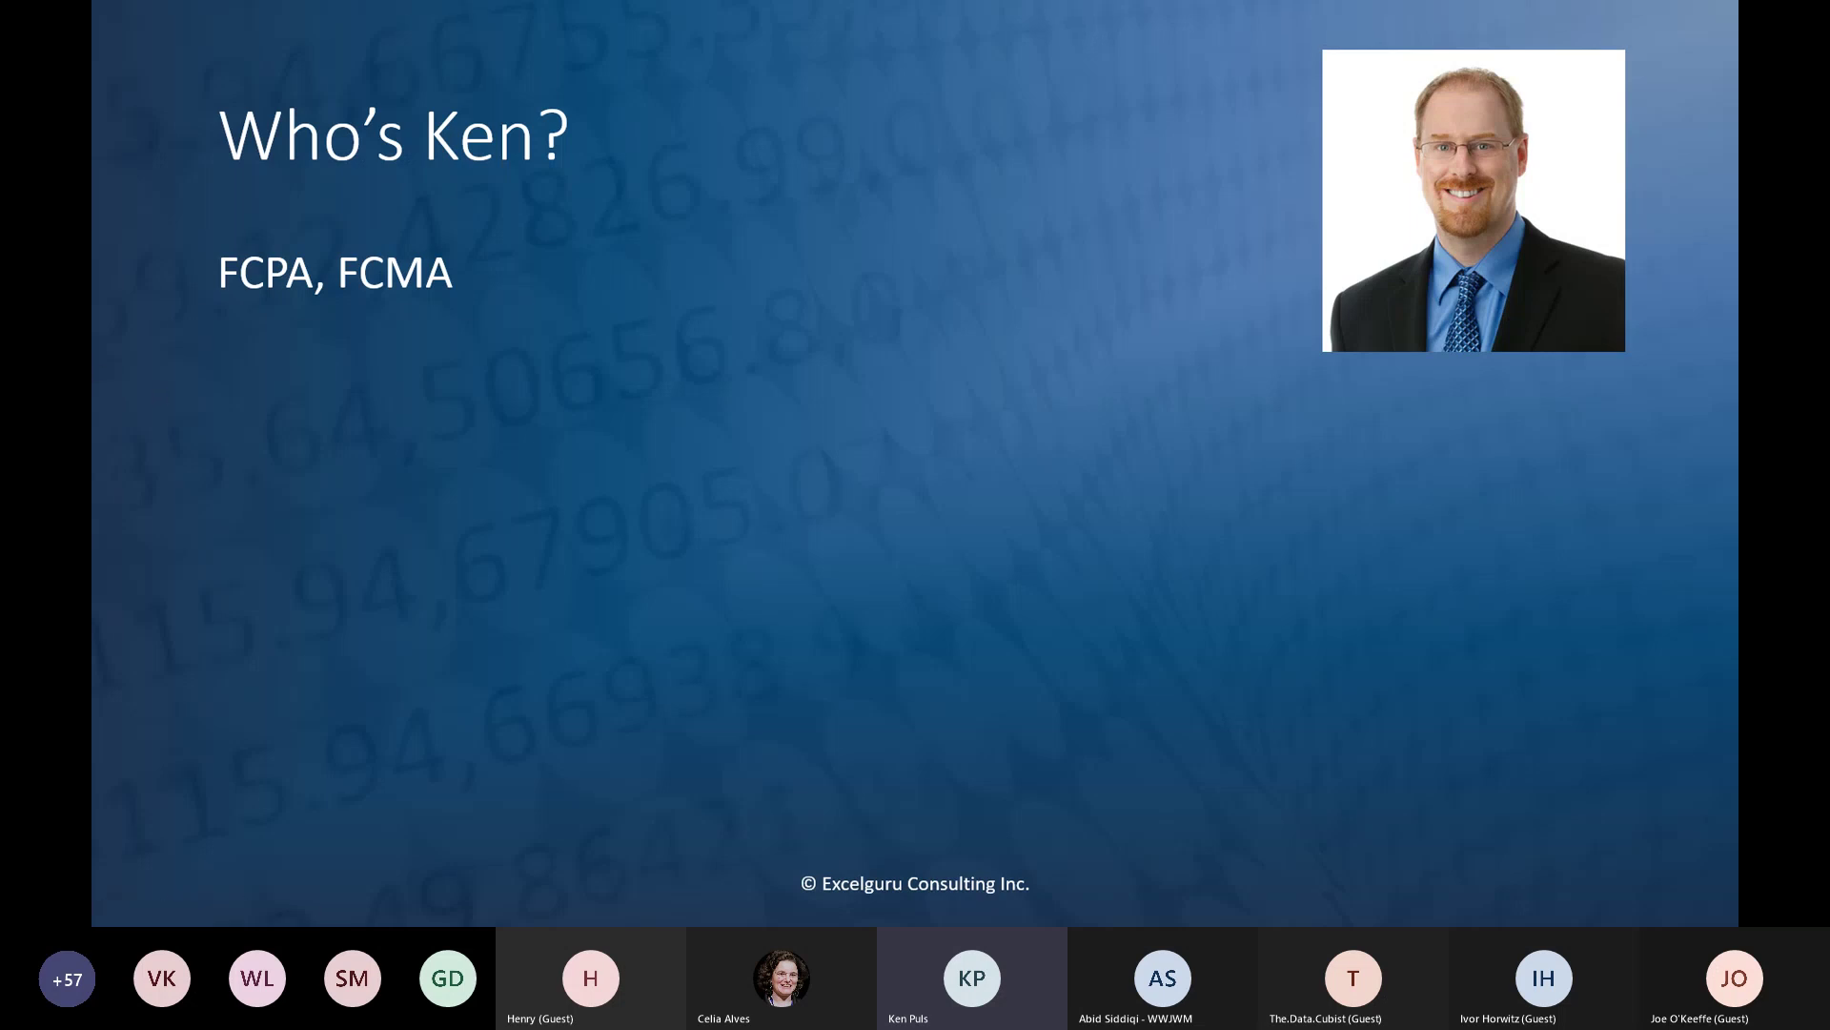
Reveal the 'Excelguru.ca website, blog & forum' and 'Founding Partner' credential bullets
key(Right)
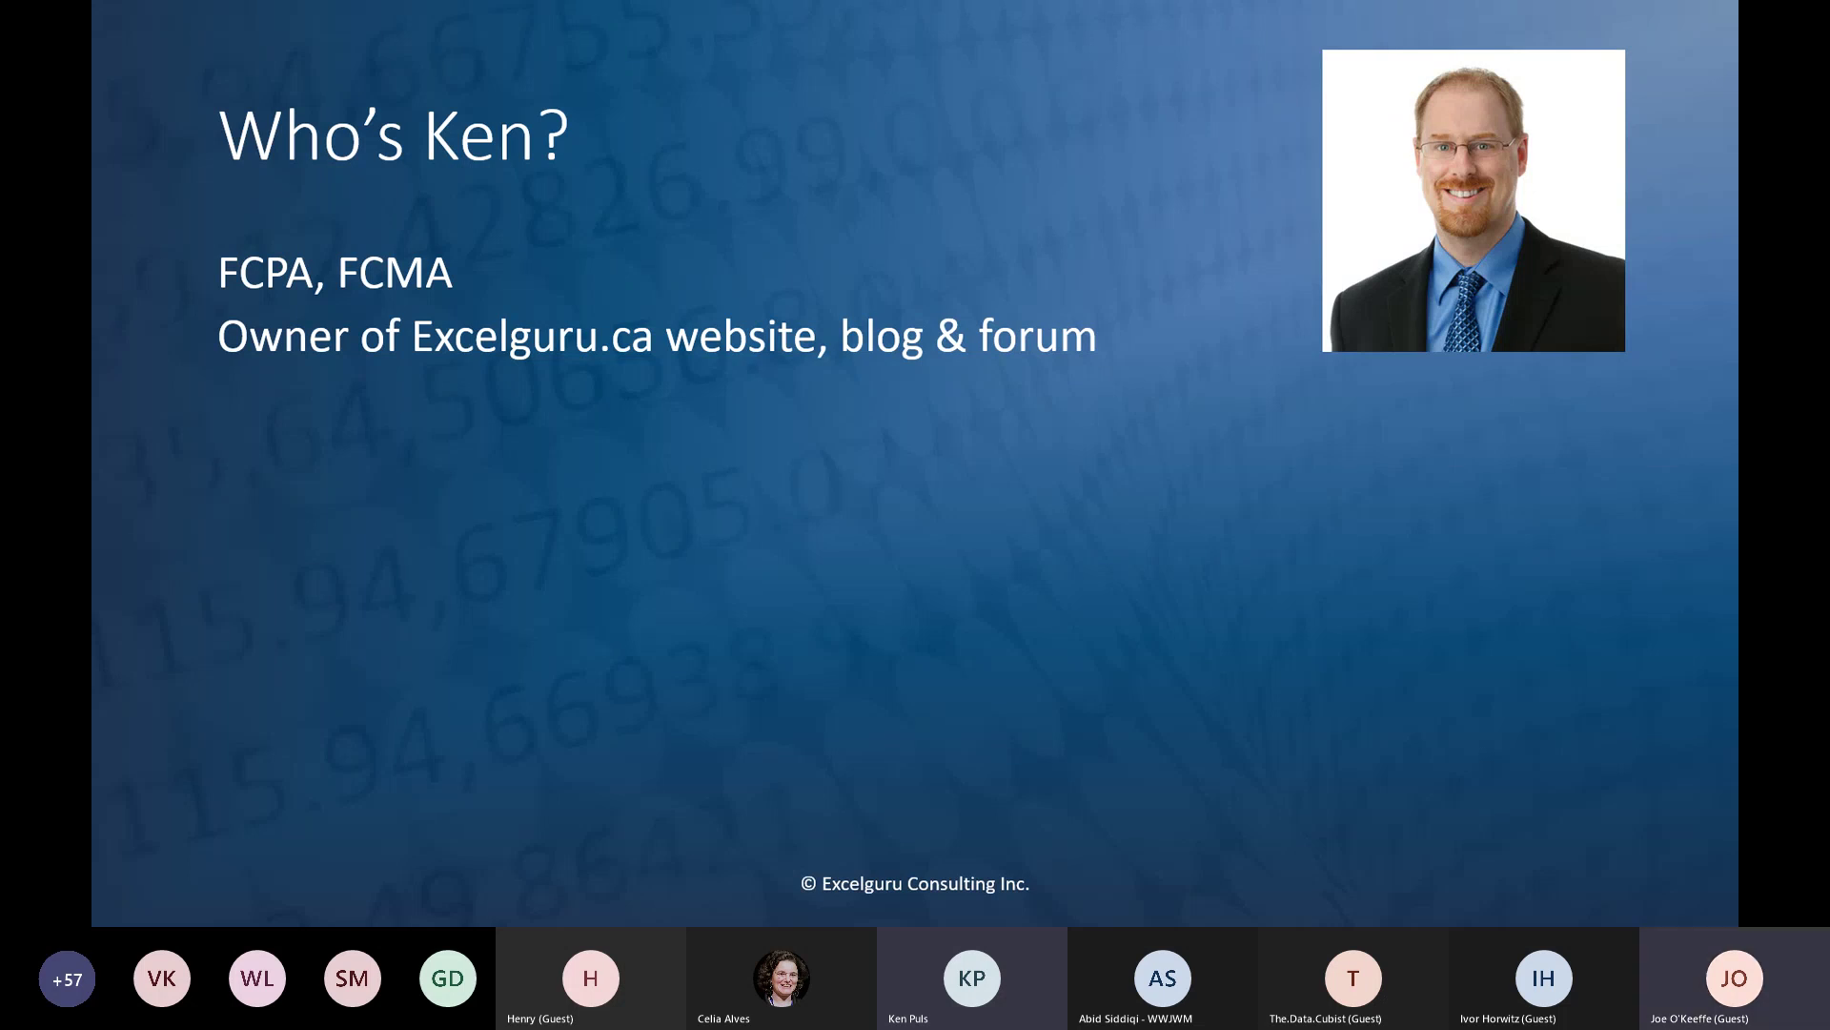
key(Right)
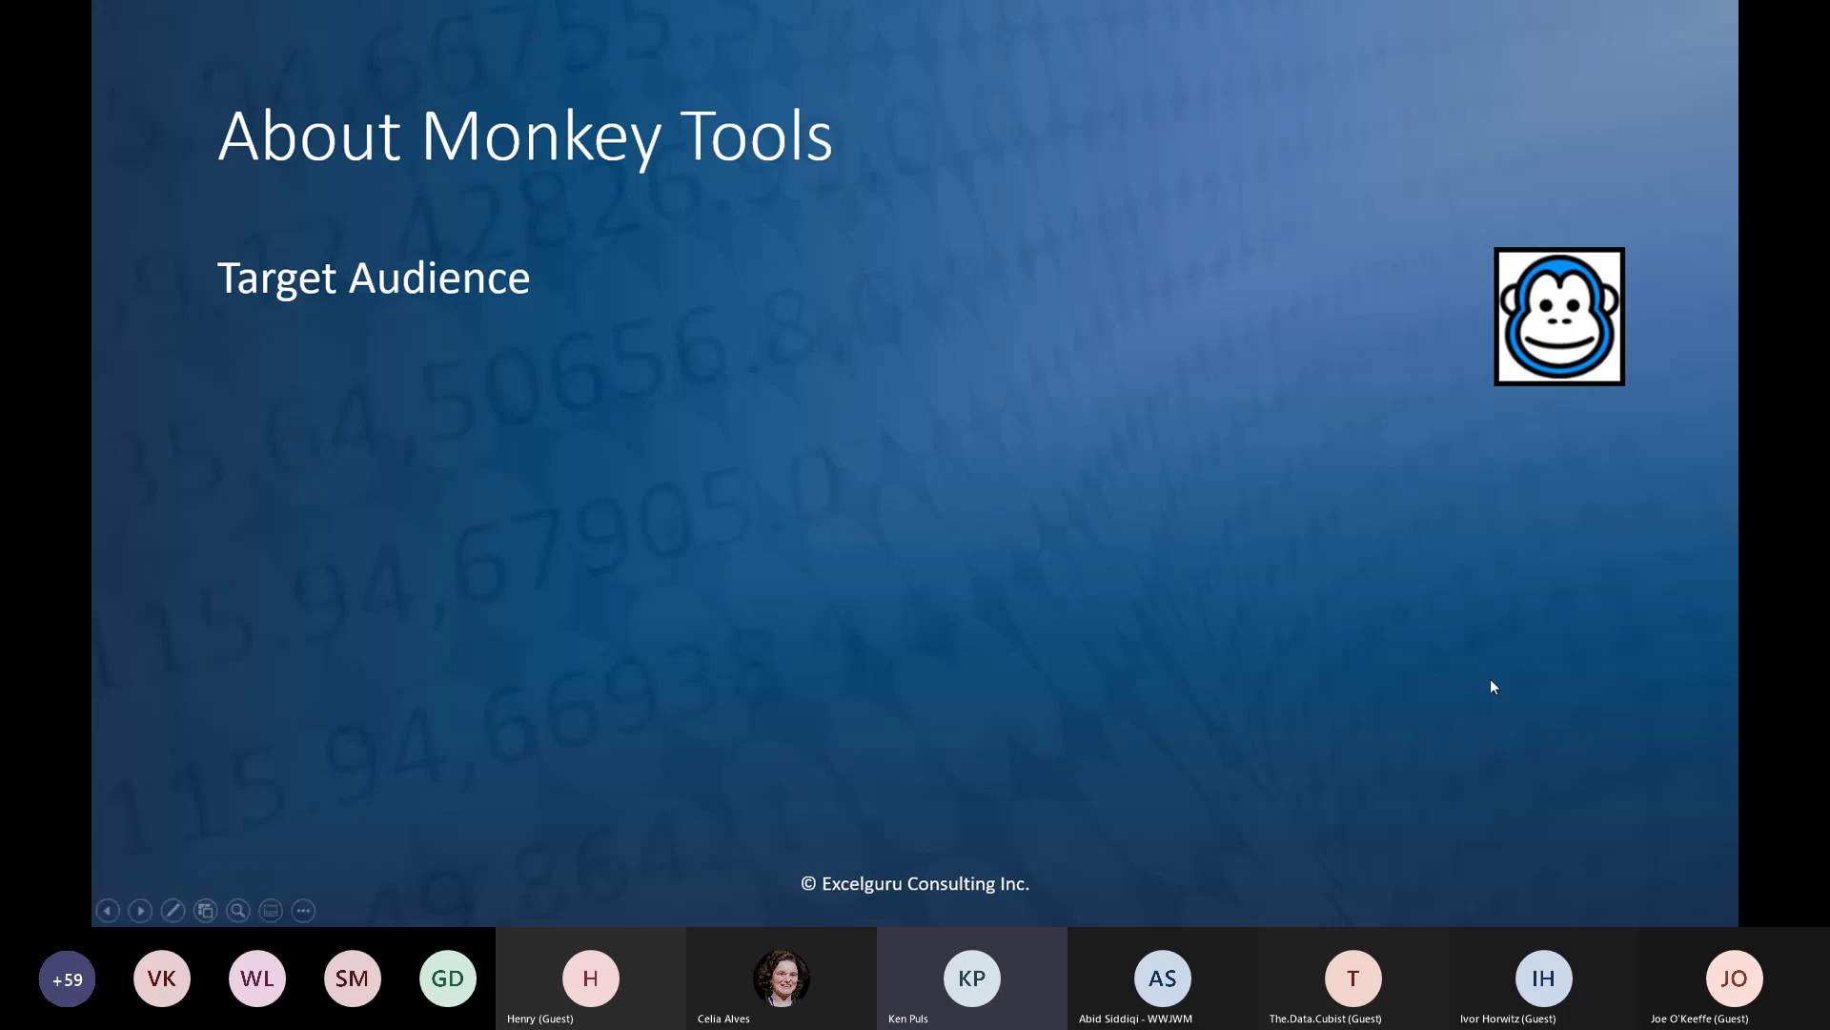
Reveal the first two Target Audience bullets on the About Monkey Tools slide
key(Right)
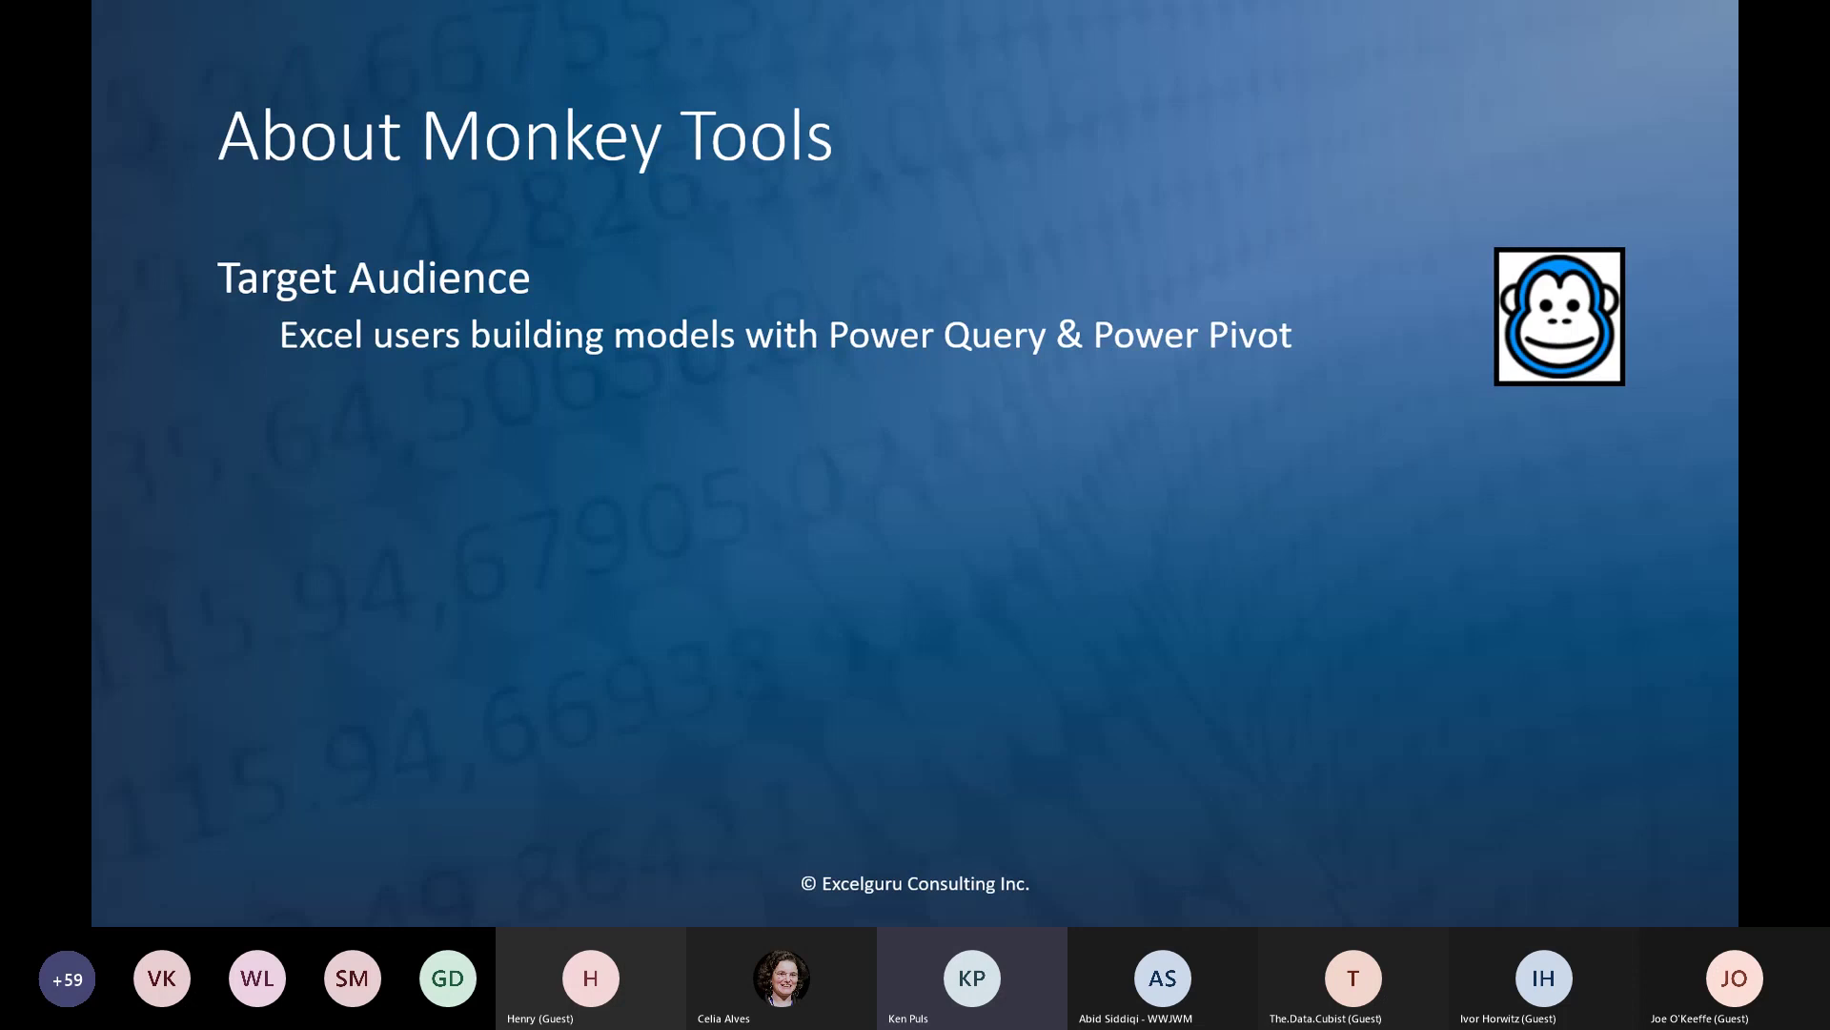
key(Right)
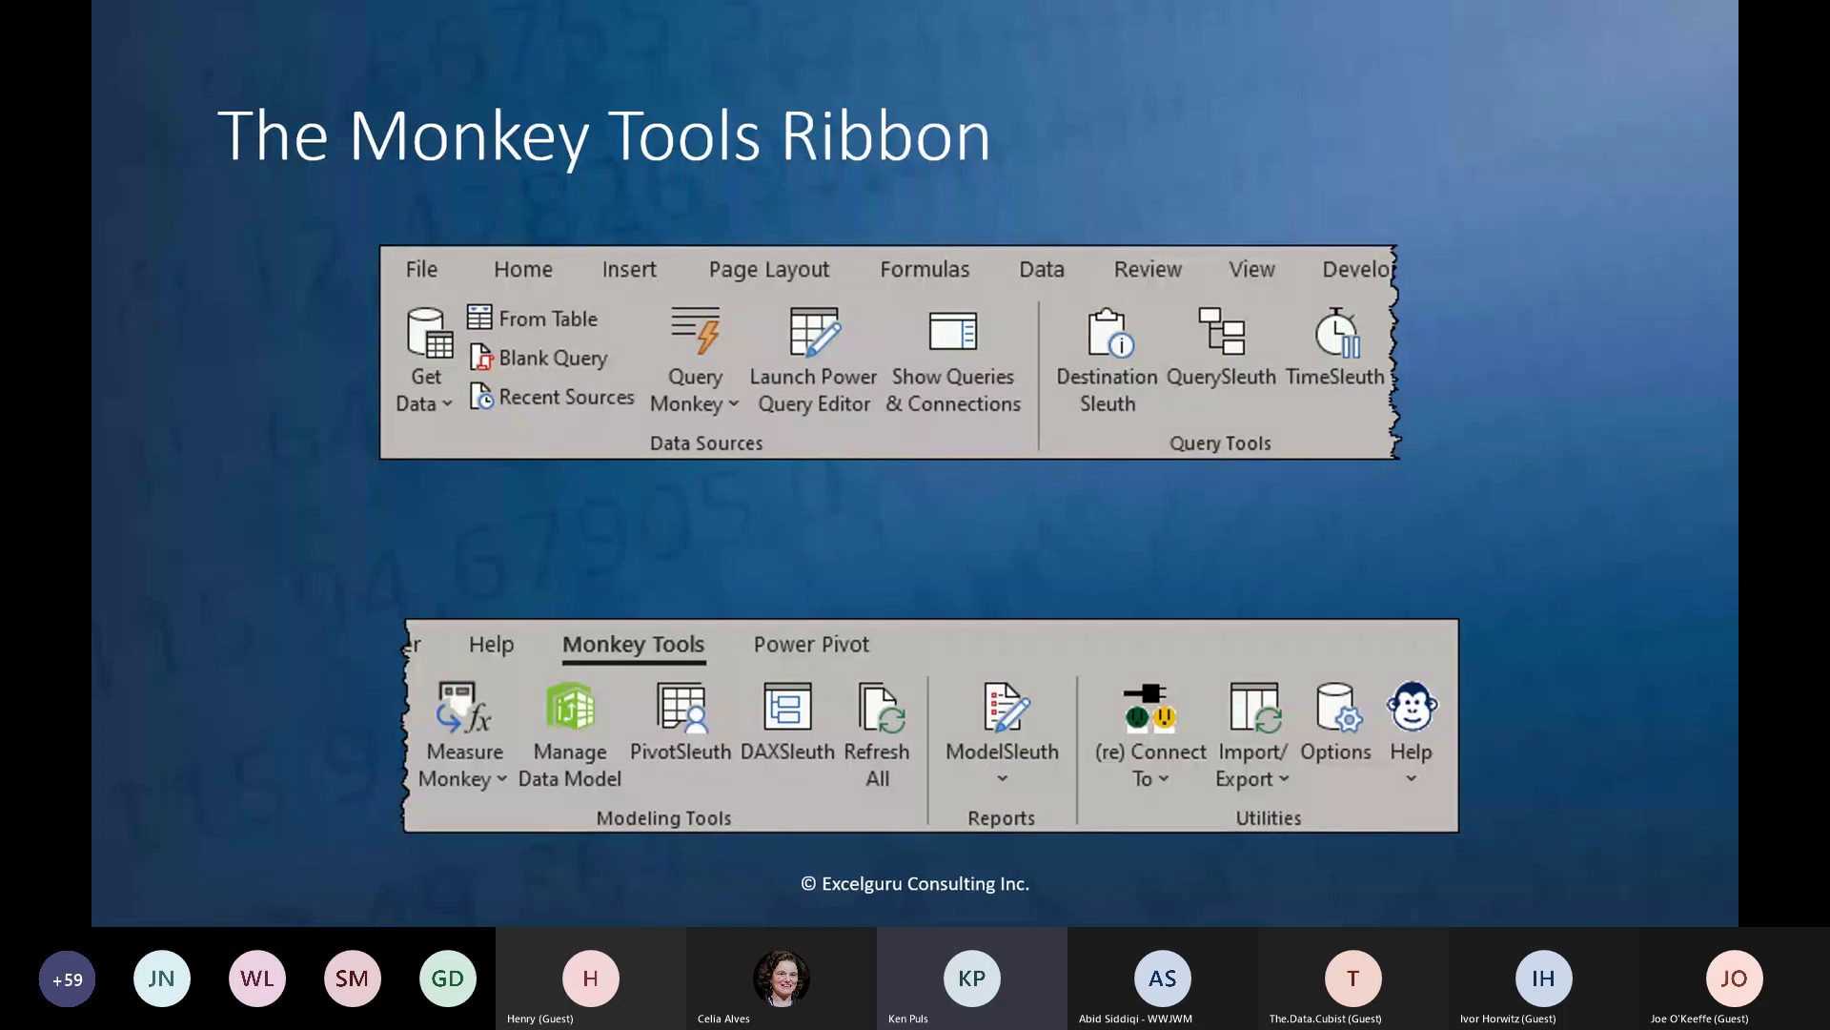
key(alt+Tab)
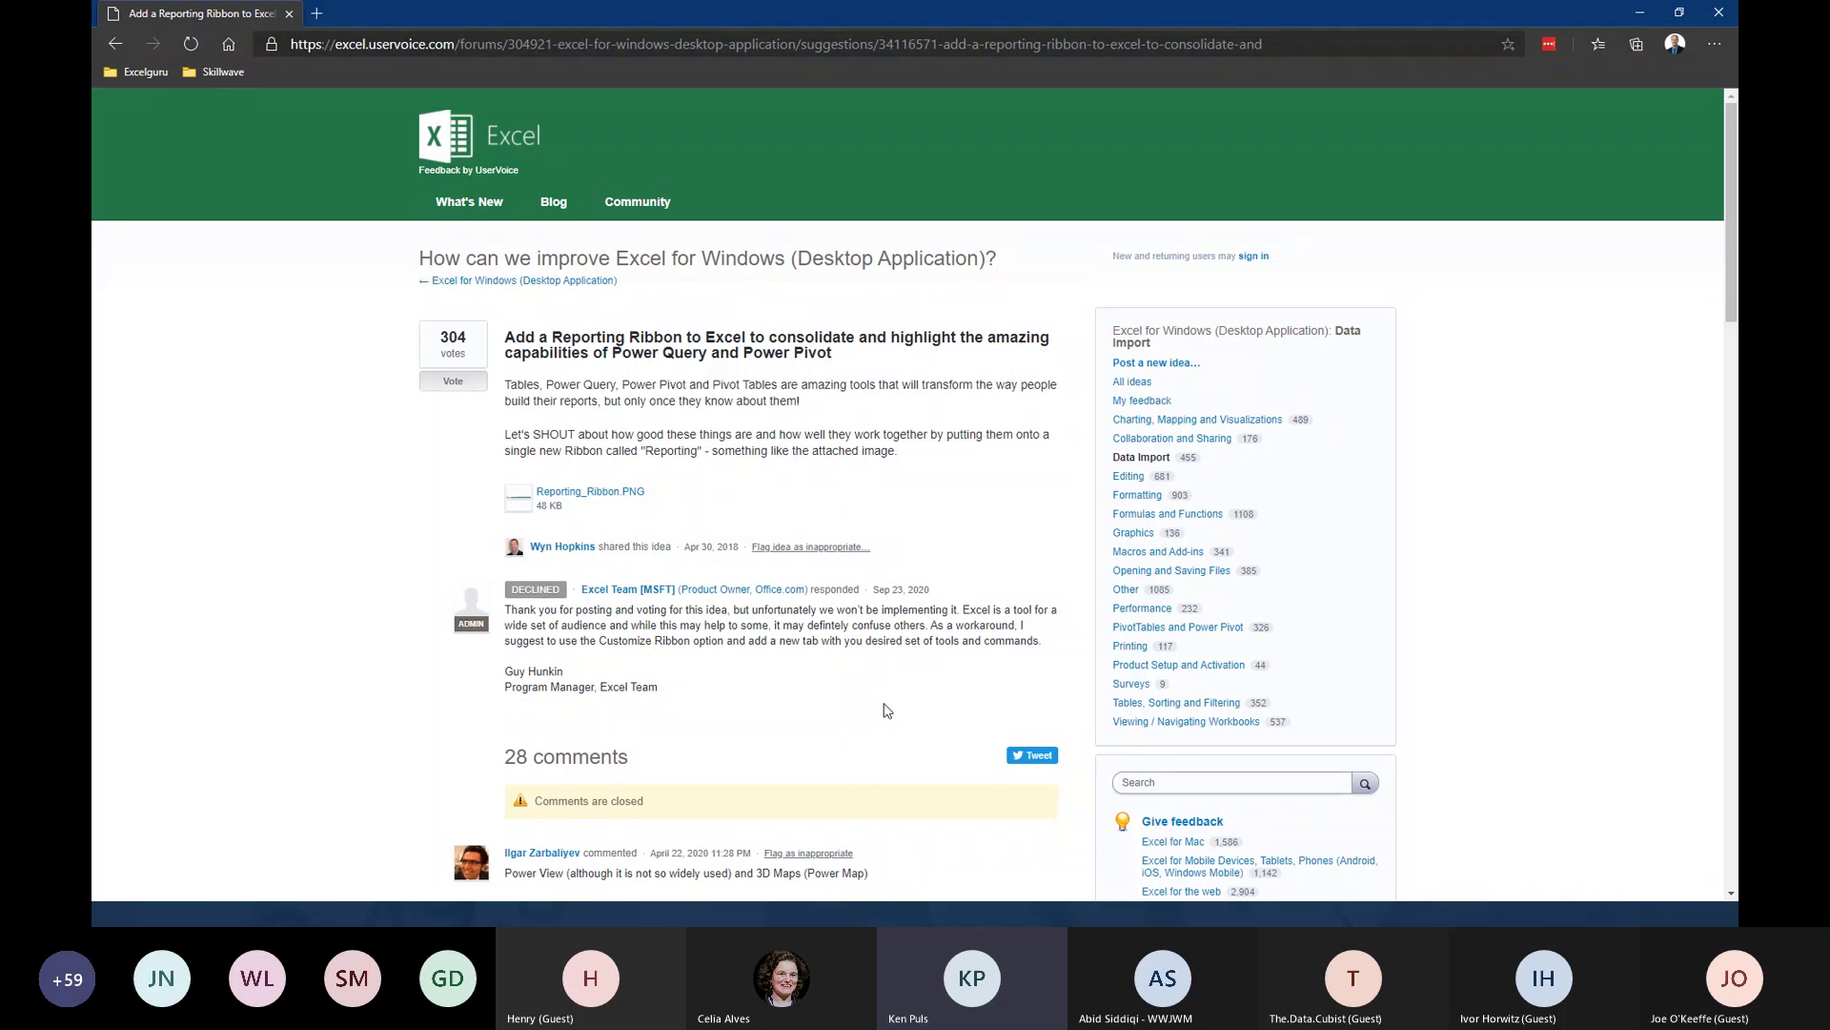
click(1719, 12)
Play the Convenience Features and Monkey Tools Features callout animations
click(1434, 421)
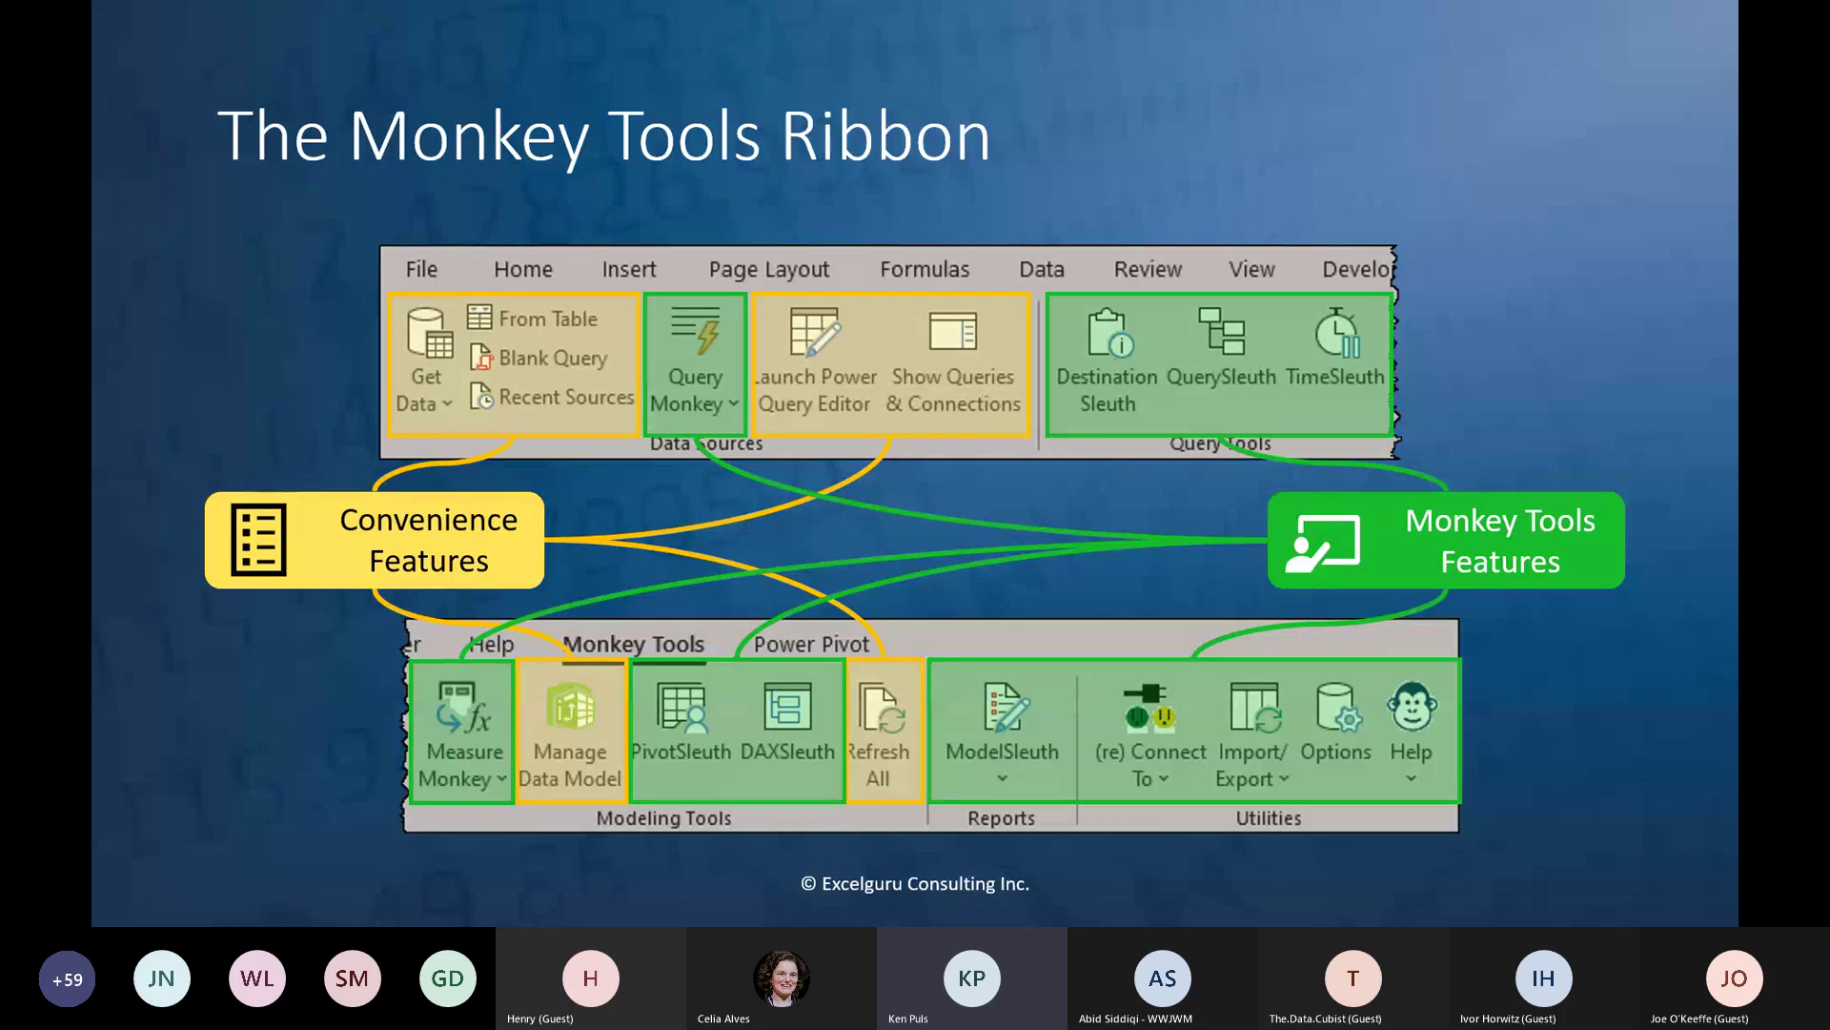
Switch to the QueryMonkey - Base Model workbook in Excel and show its File backstage
key(alt+Tab)
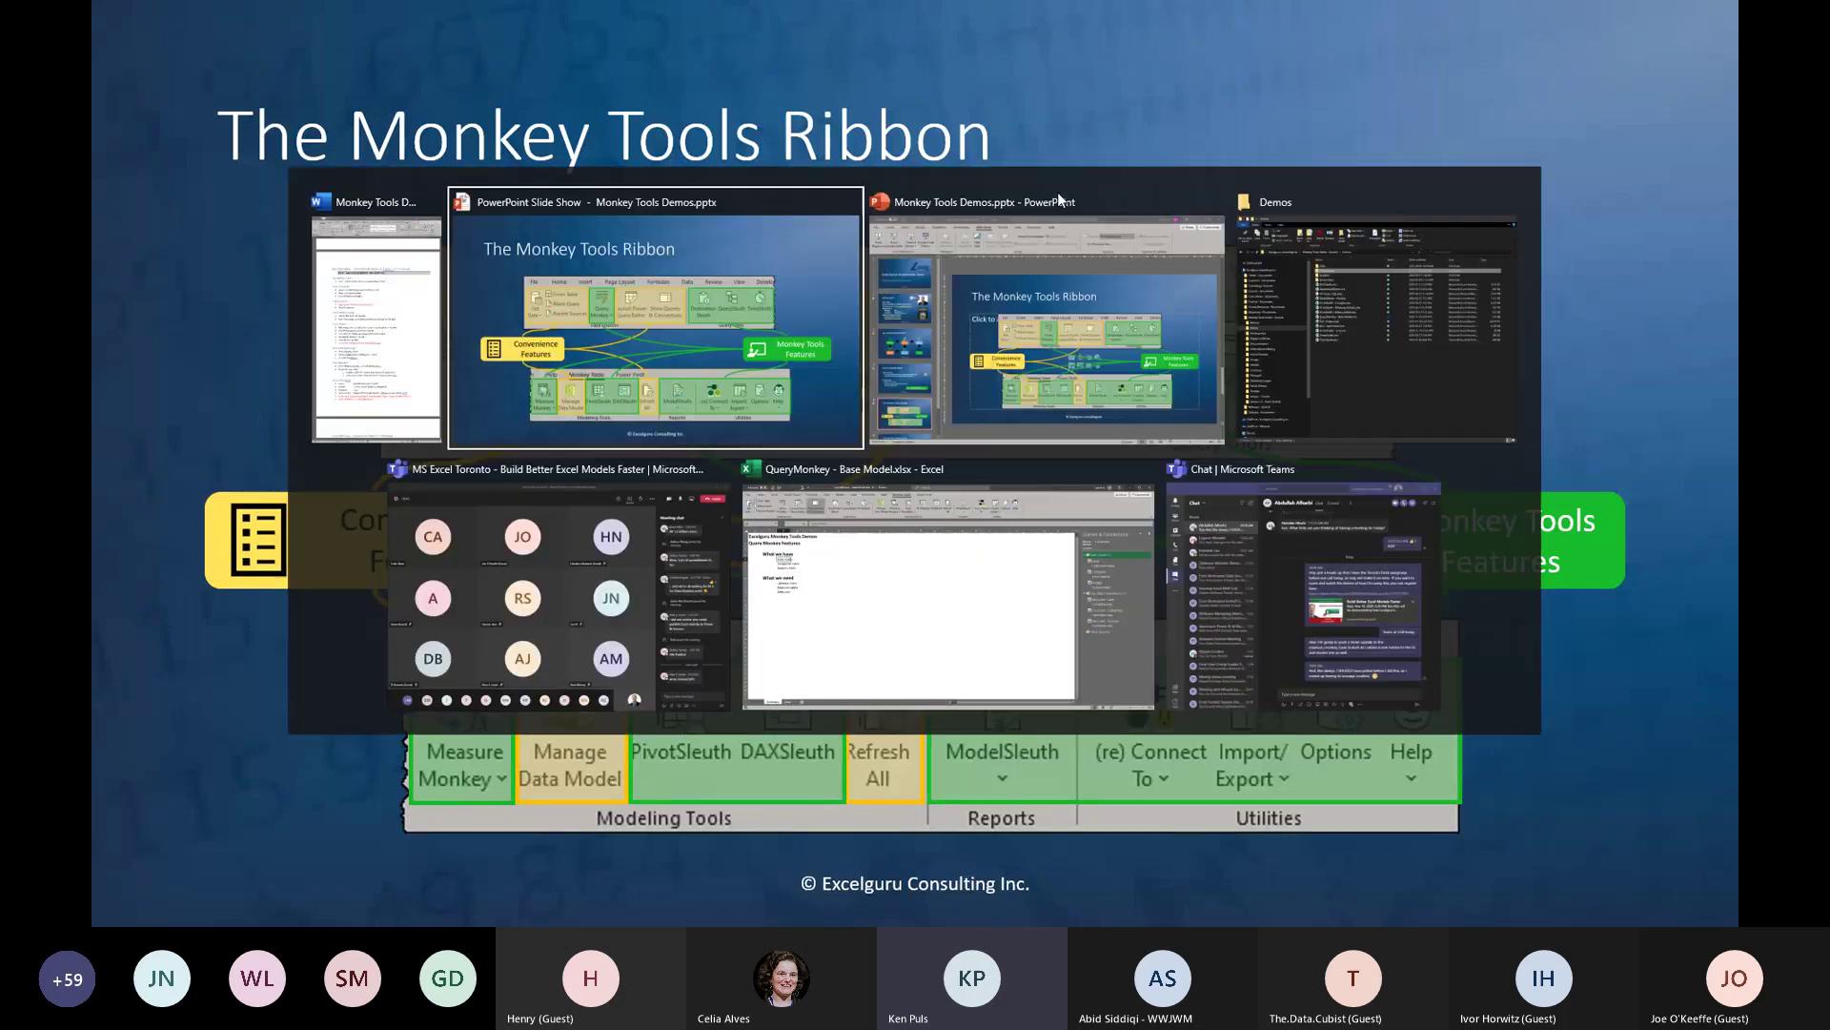
key(alt+Tab)
key(alt+Tab)
key(alt+Tab)
key(alt+Tab)
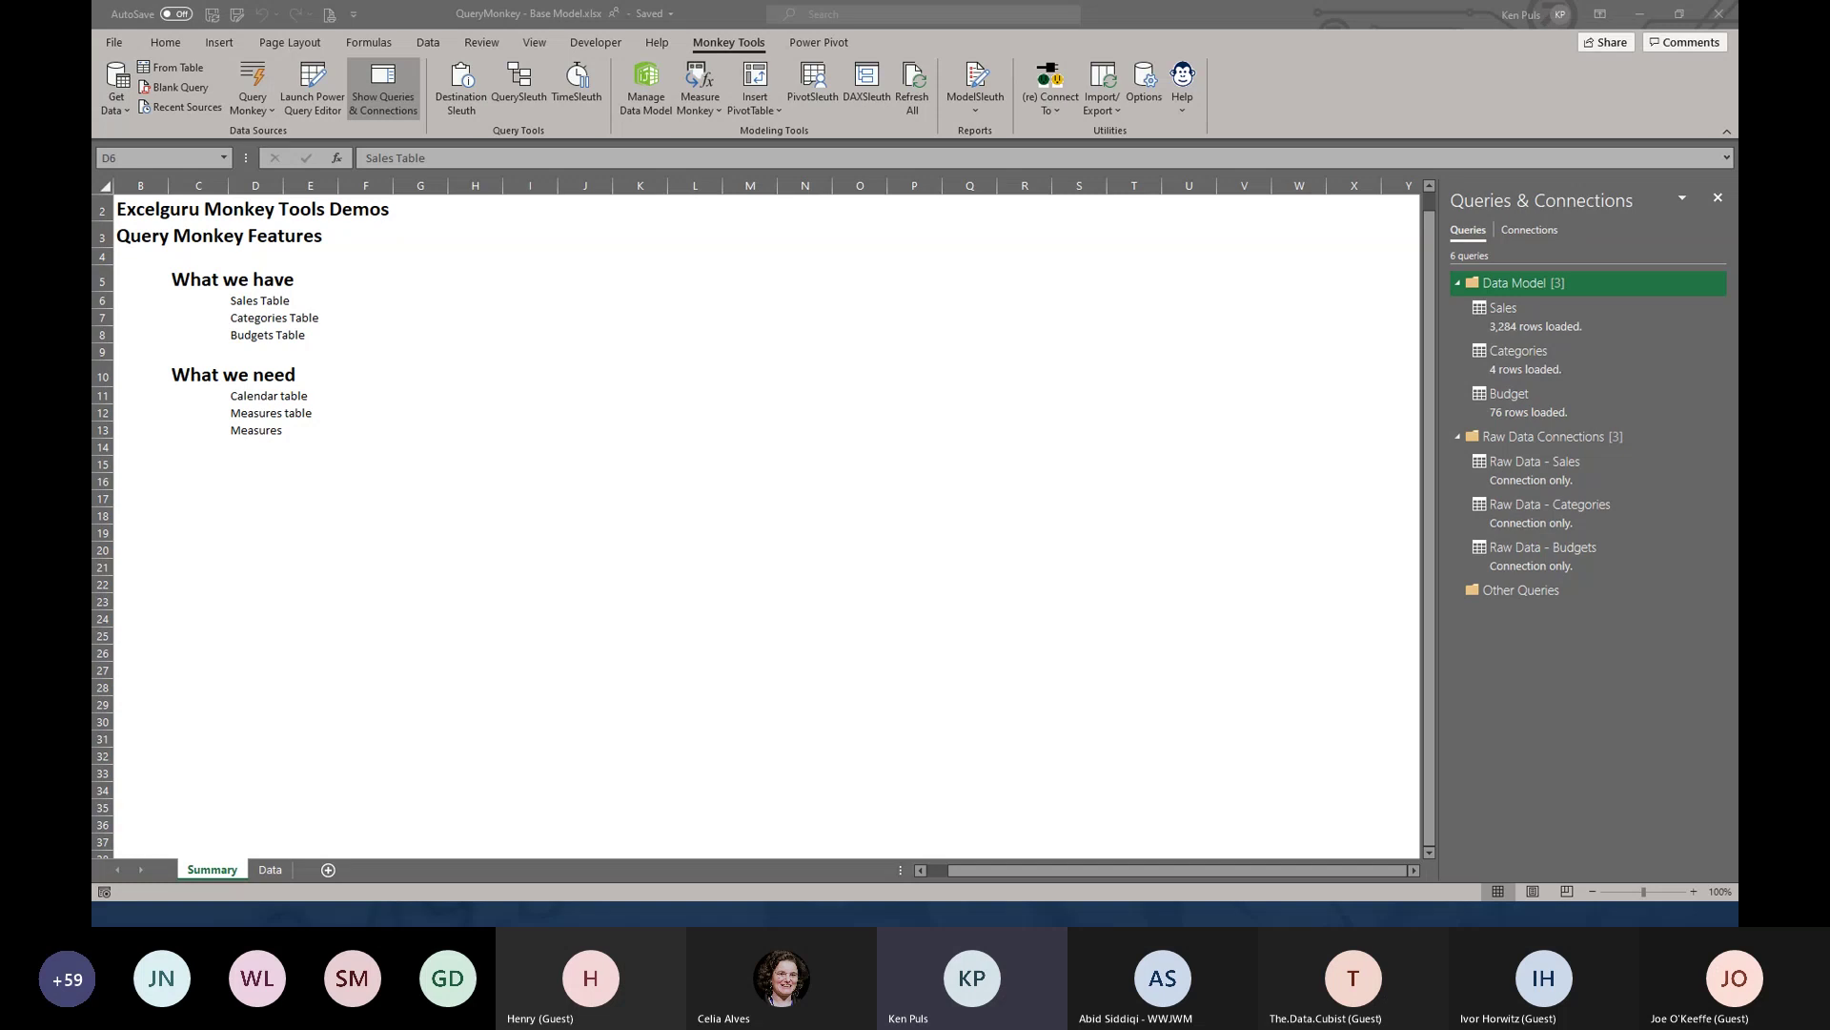
click(114, 43)
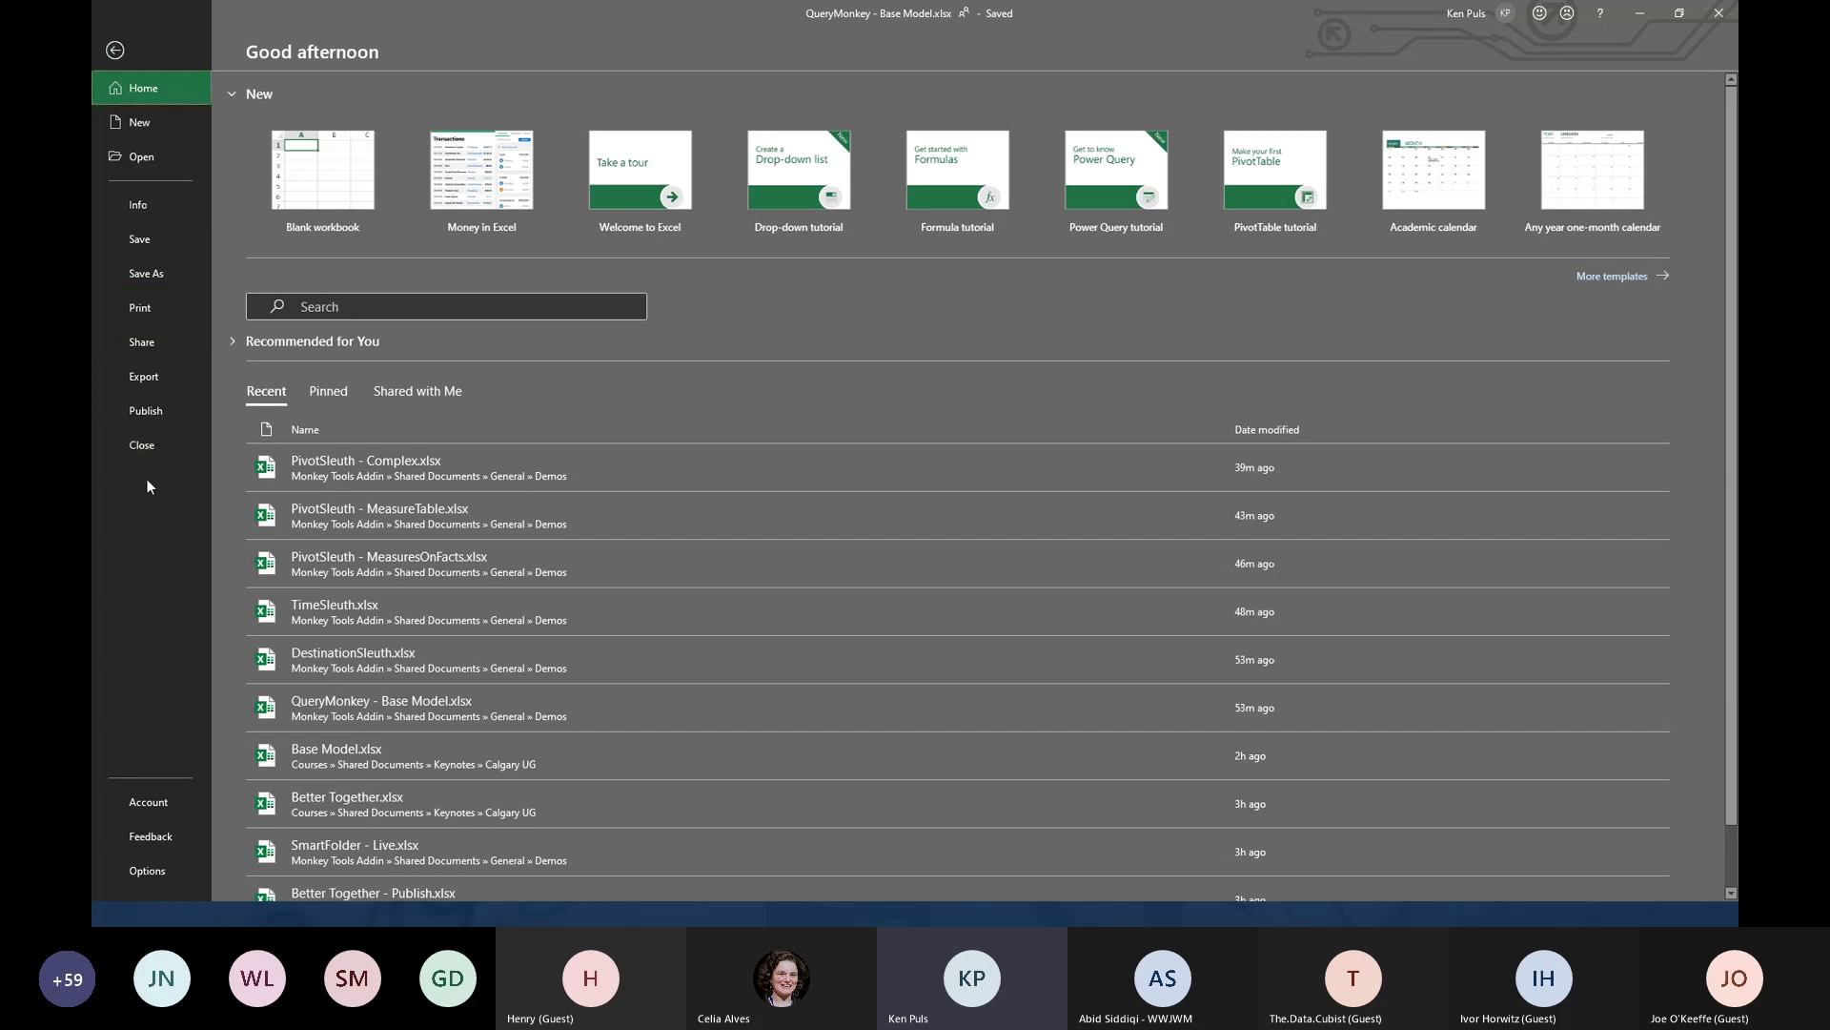
View the Publish to Power BI options, then leave the backstage for the Summary sheet
click(149, 415)
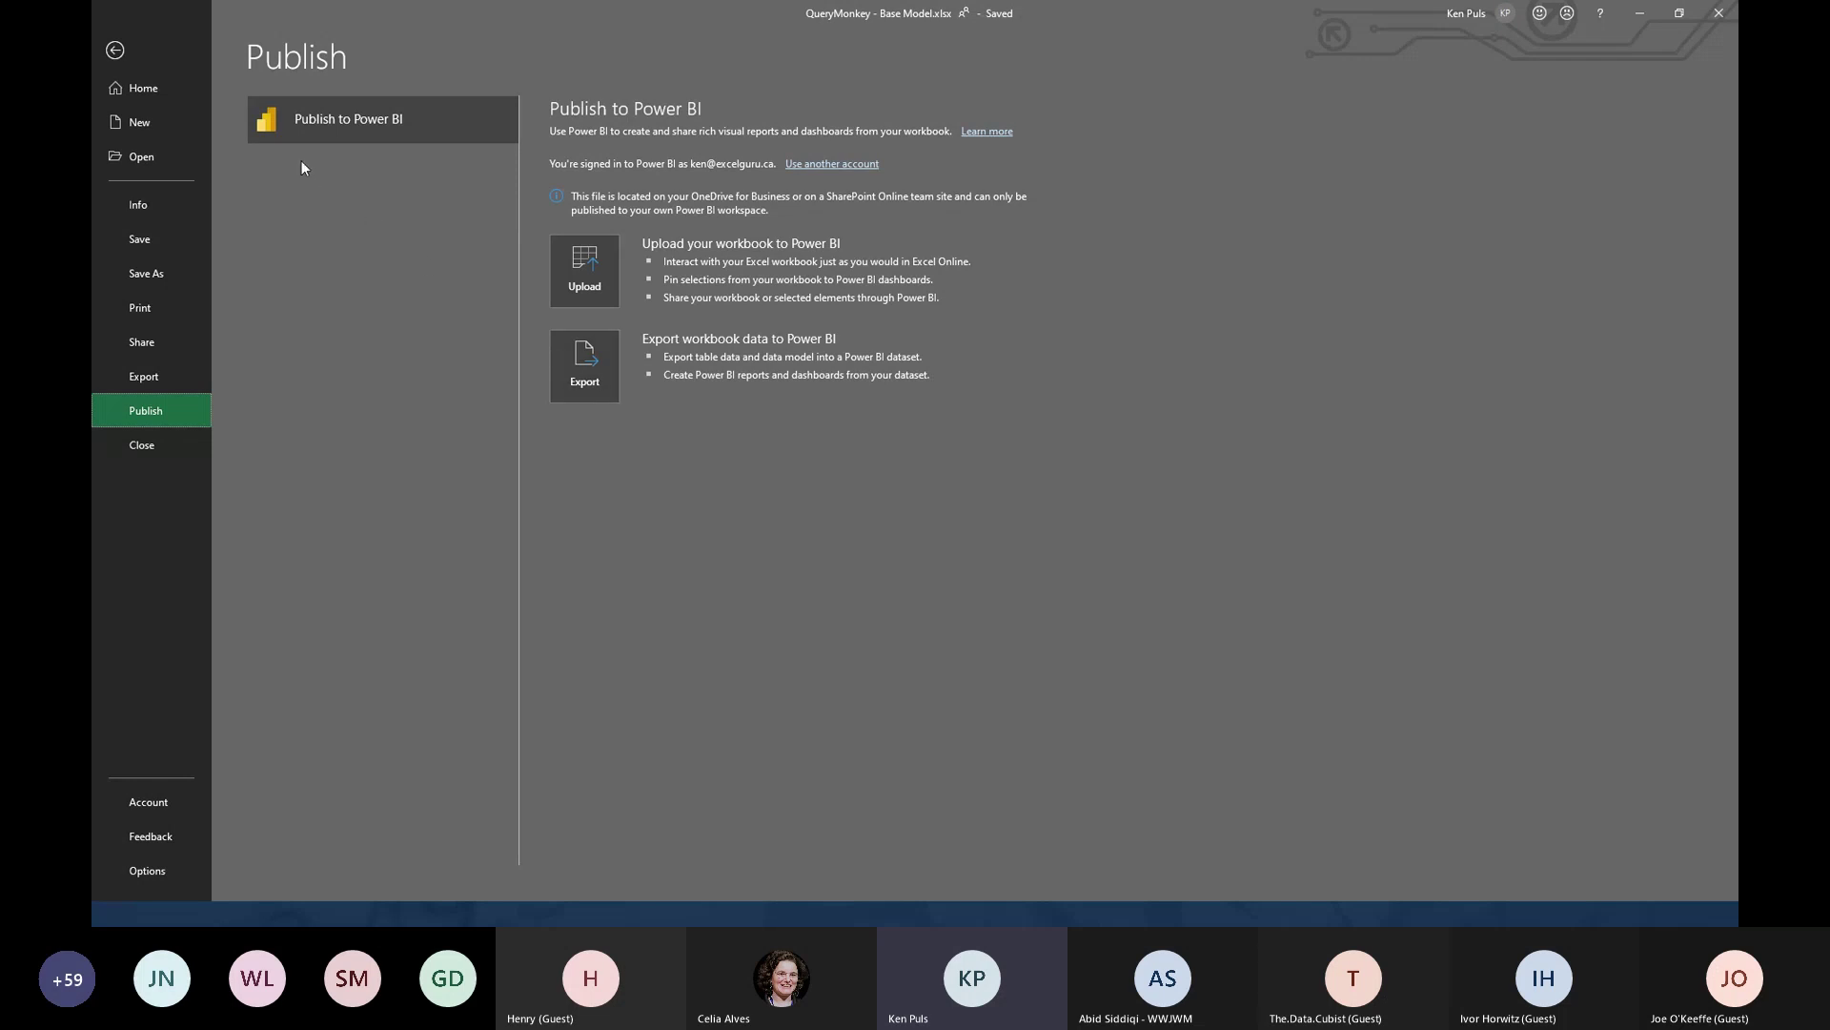
click(117, 48)
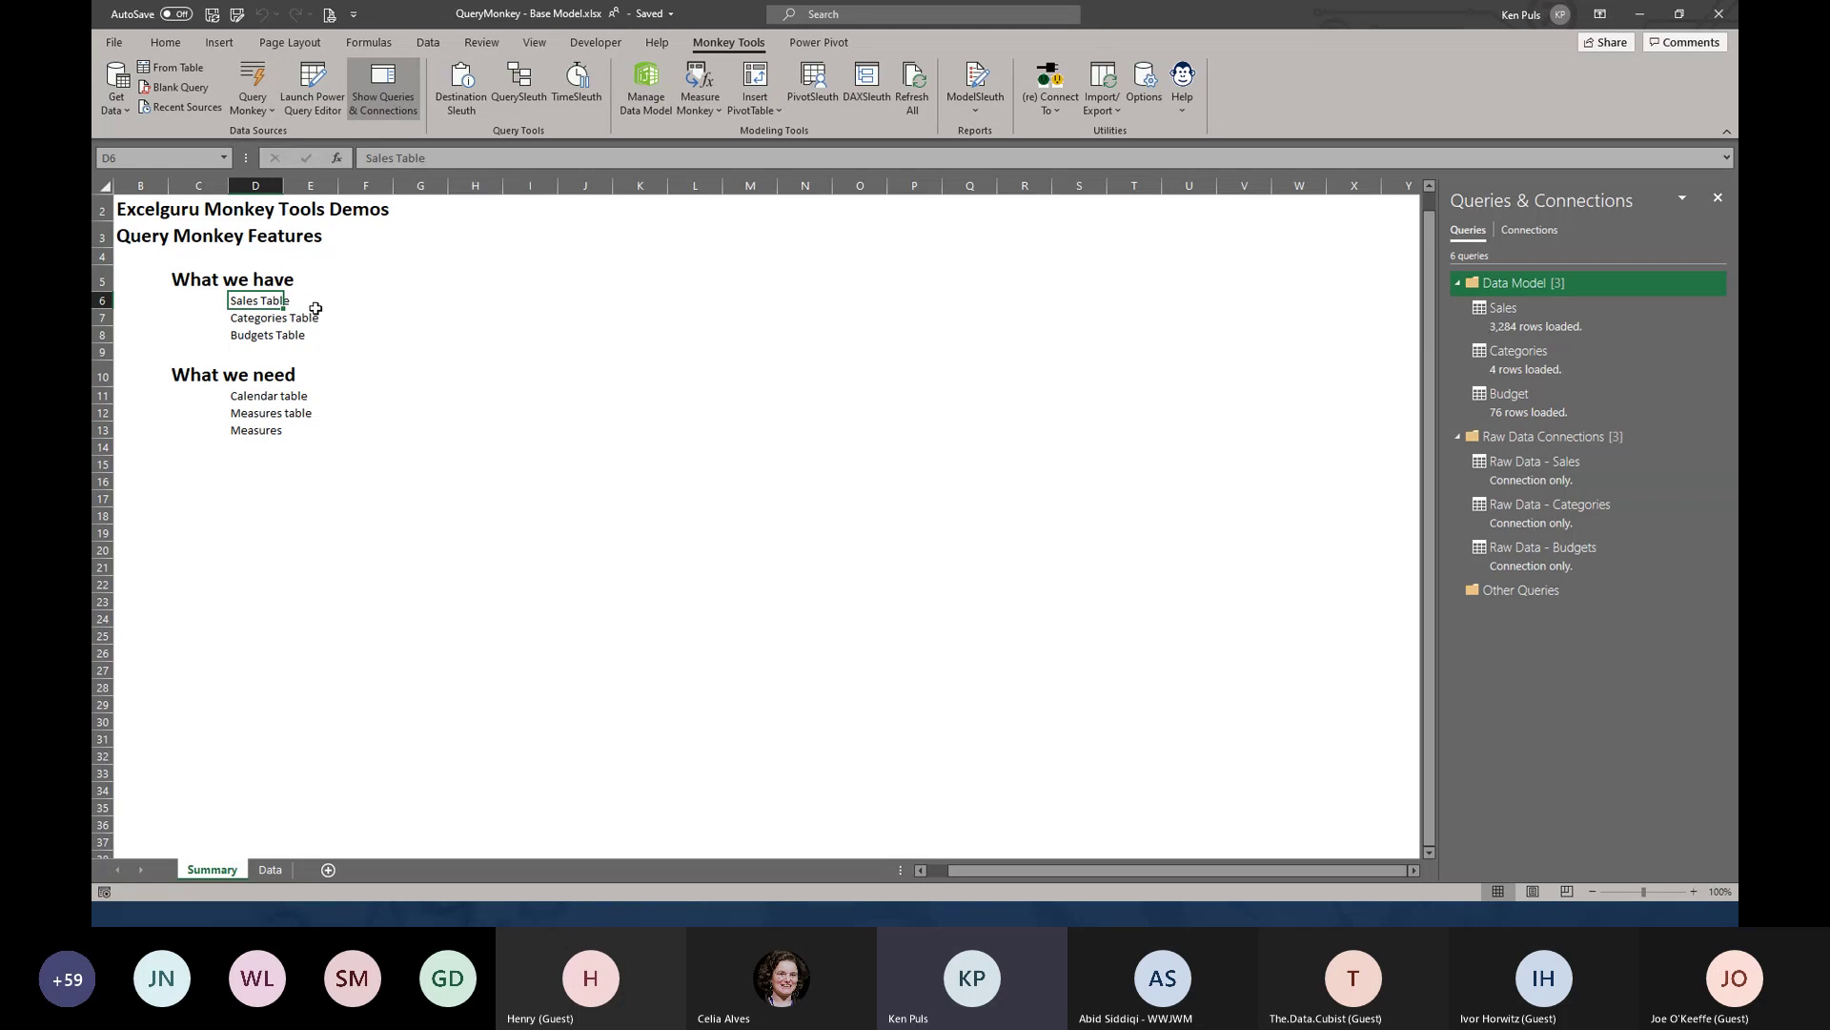
Switch to the Data sheet and preview the Sales, Categories and Budget queries
click(269, 870)
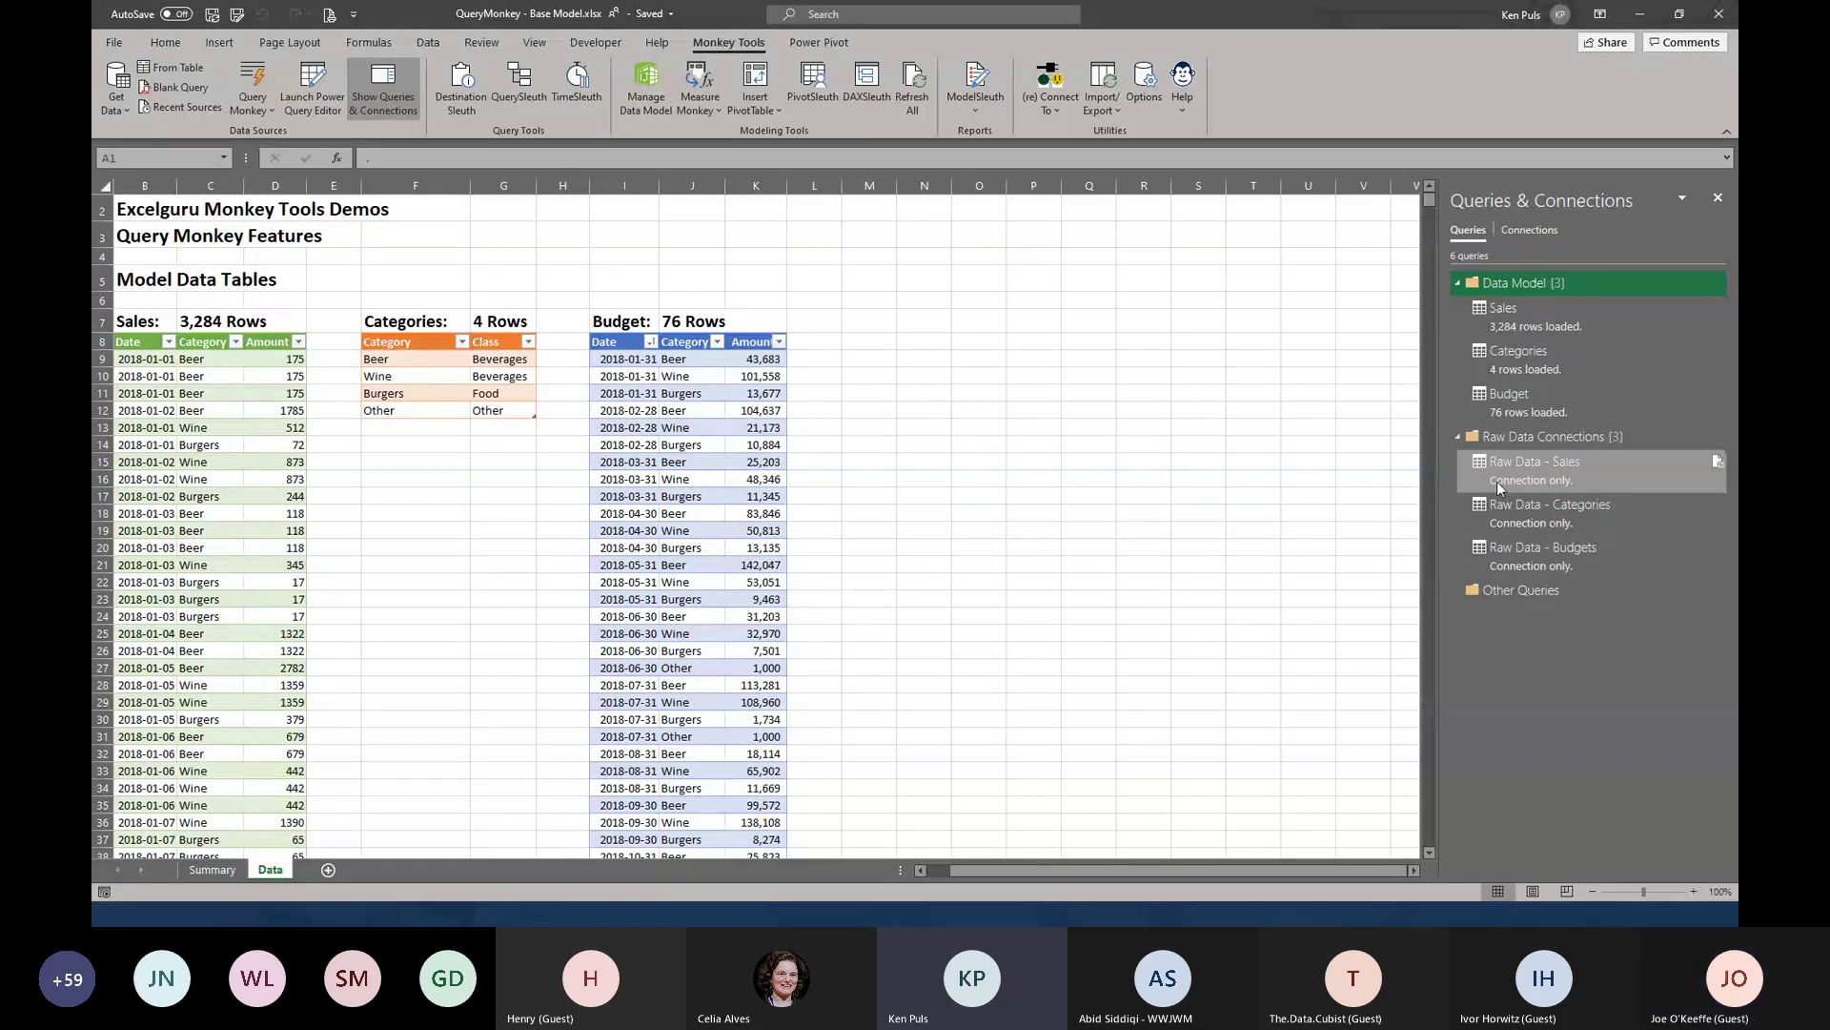
mouse_move(1504, 561)
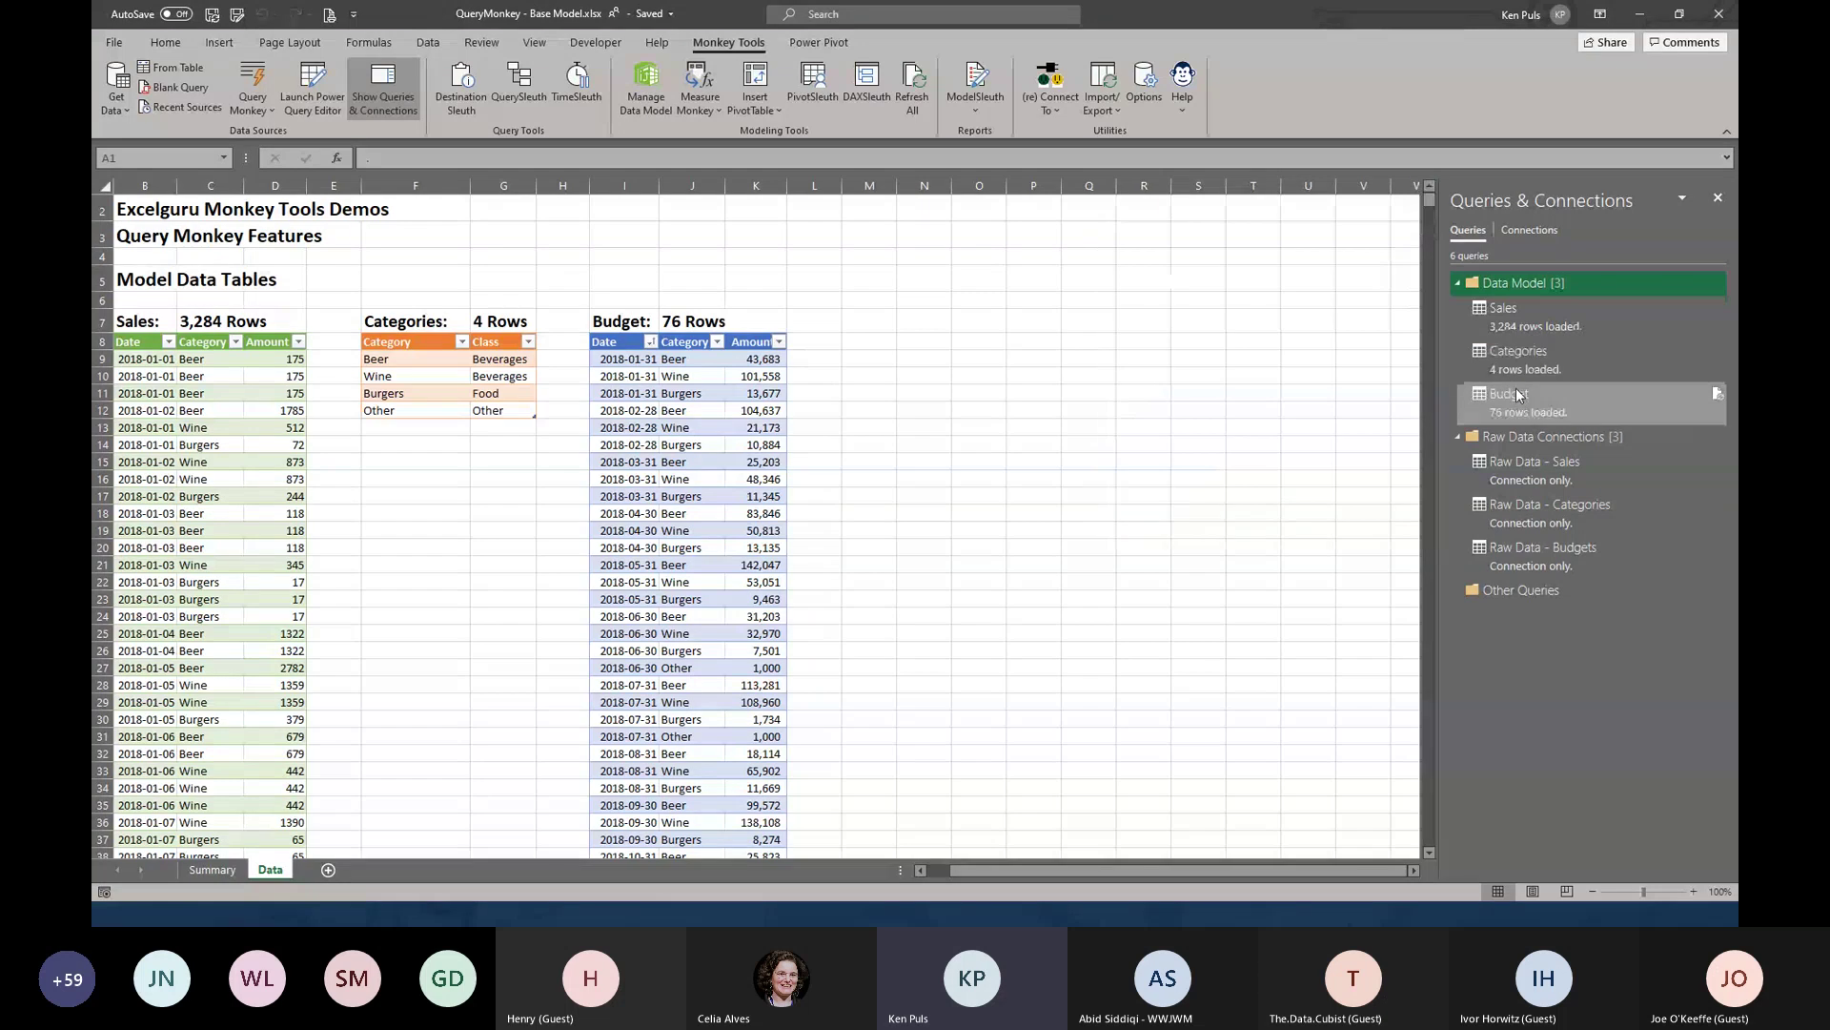
mouse_move(1498, 471)
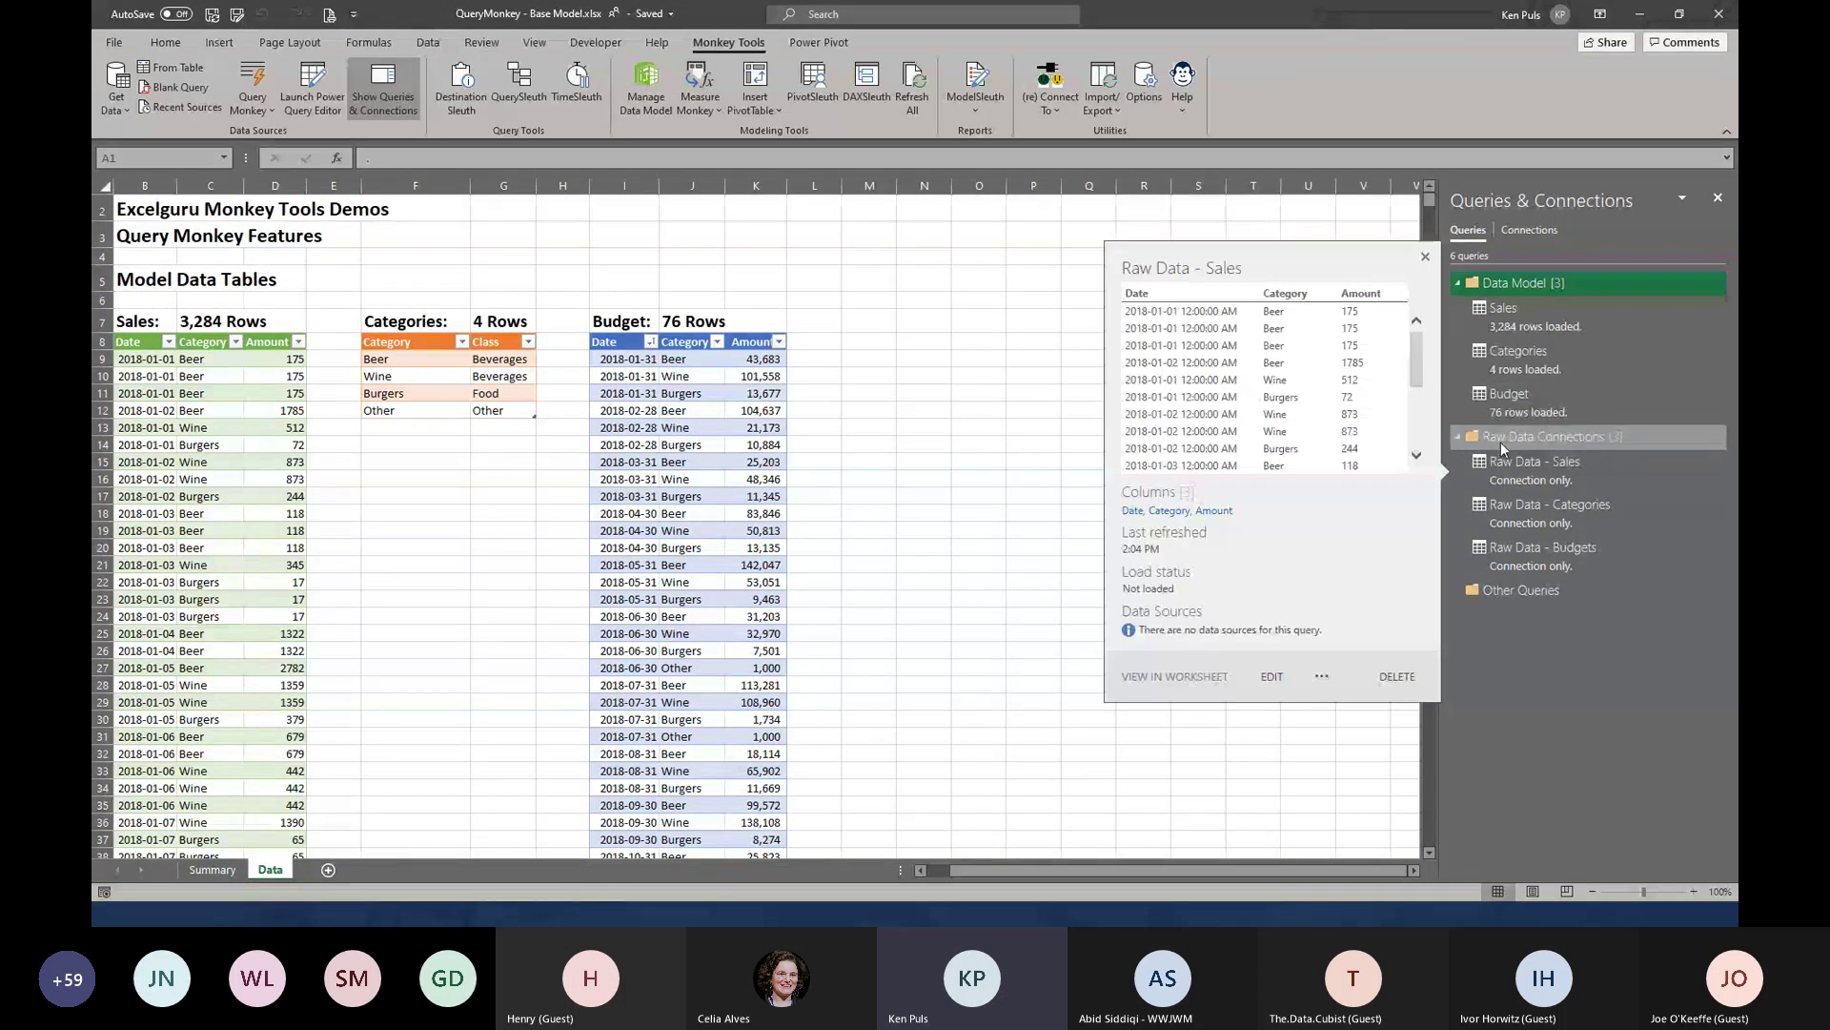
mouse_move(1502, 420)
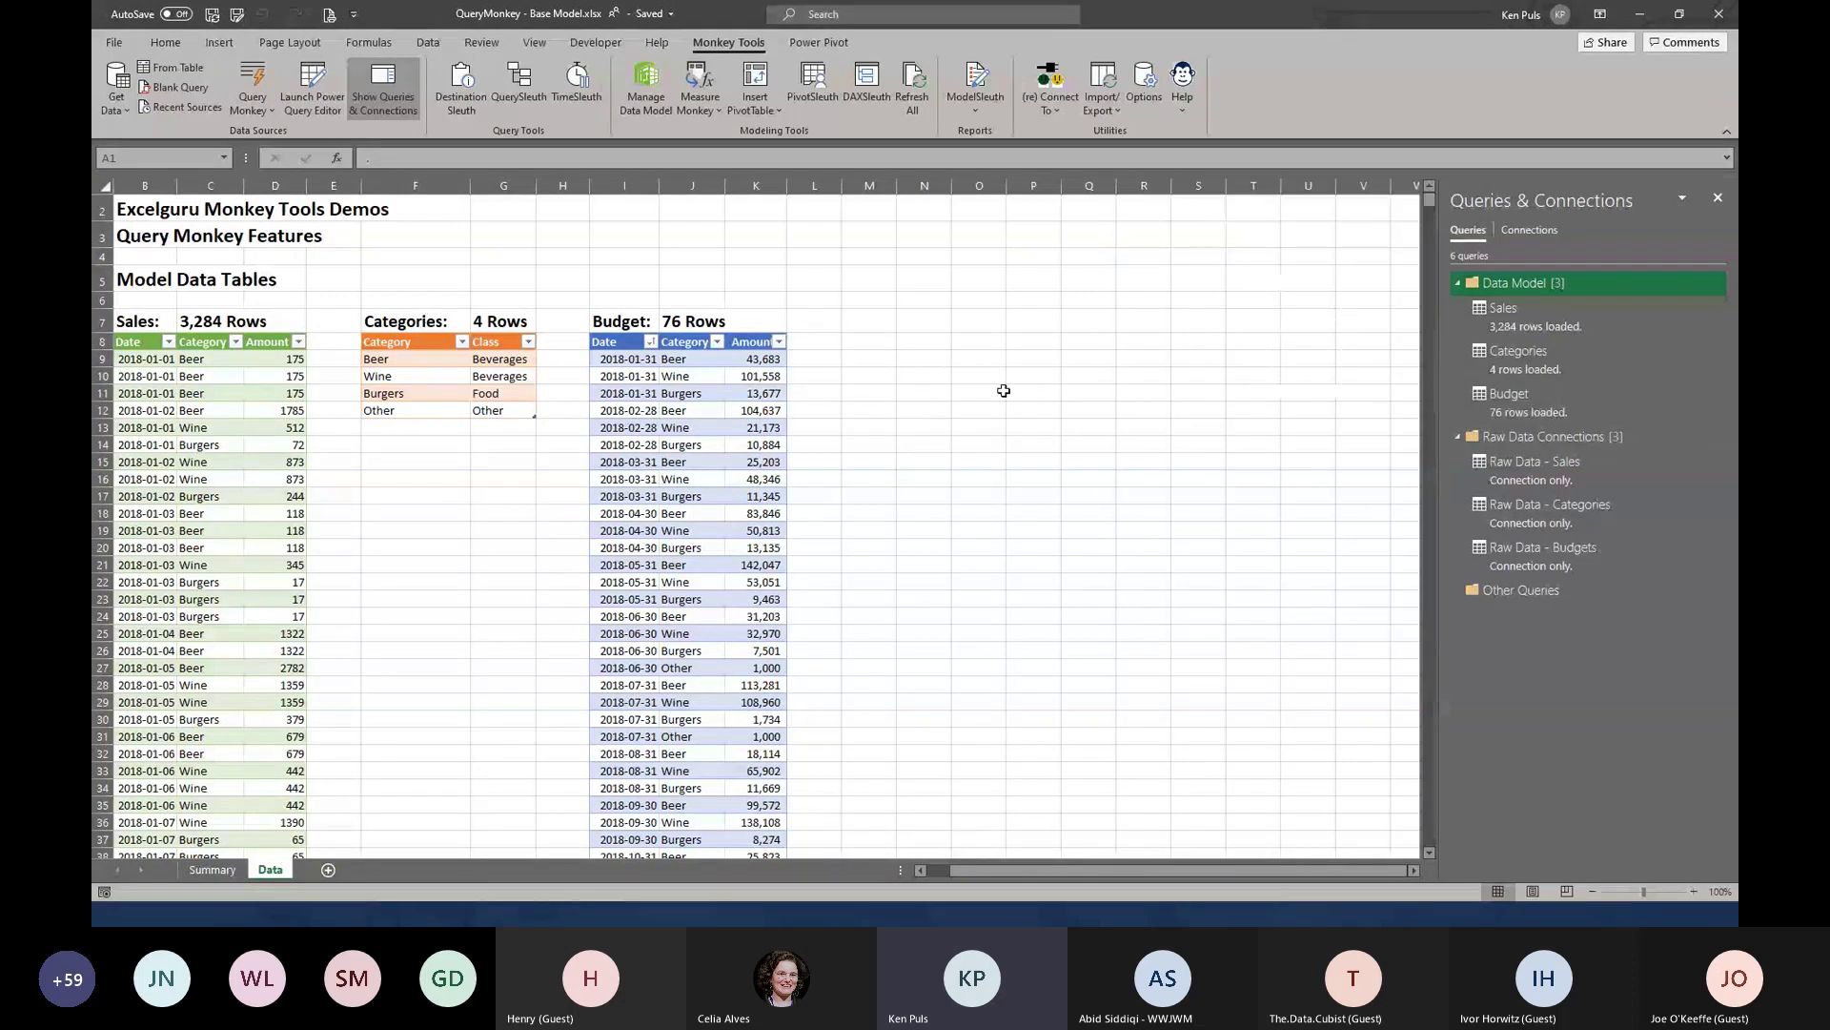
click(652, 90)
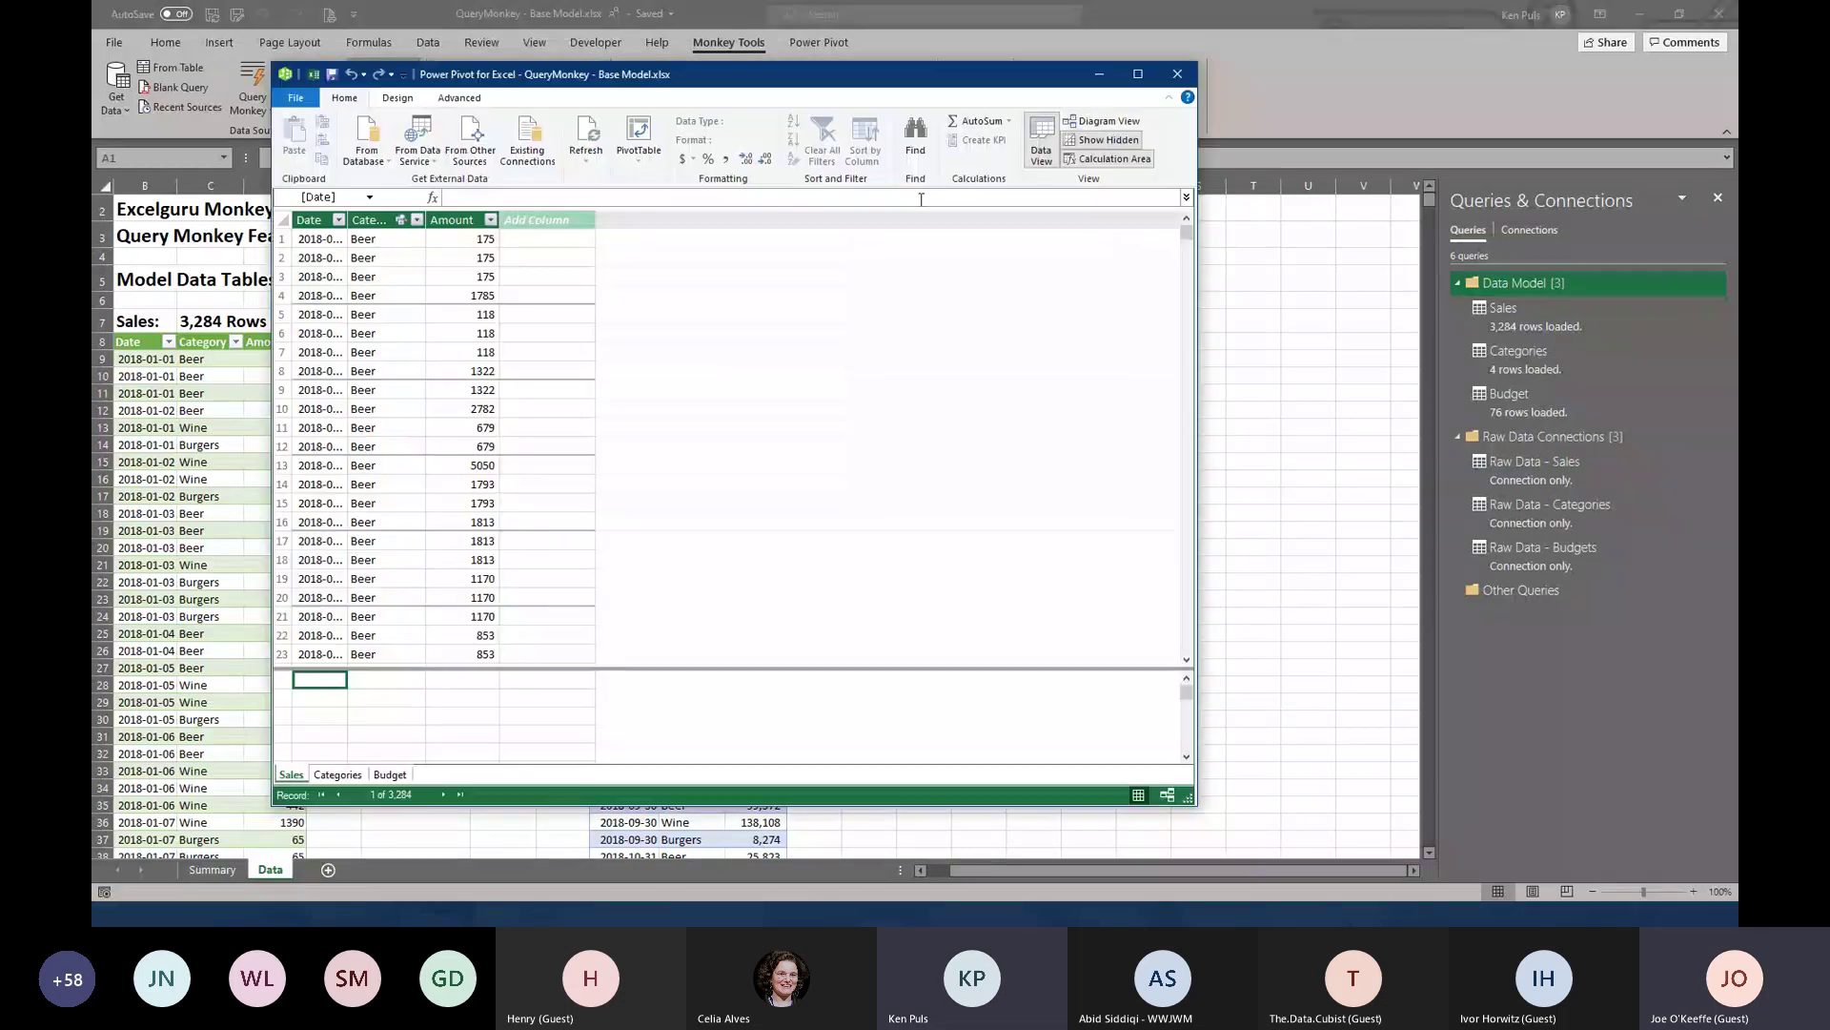
click(1094, 121)
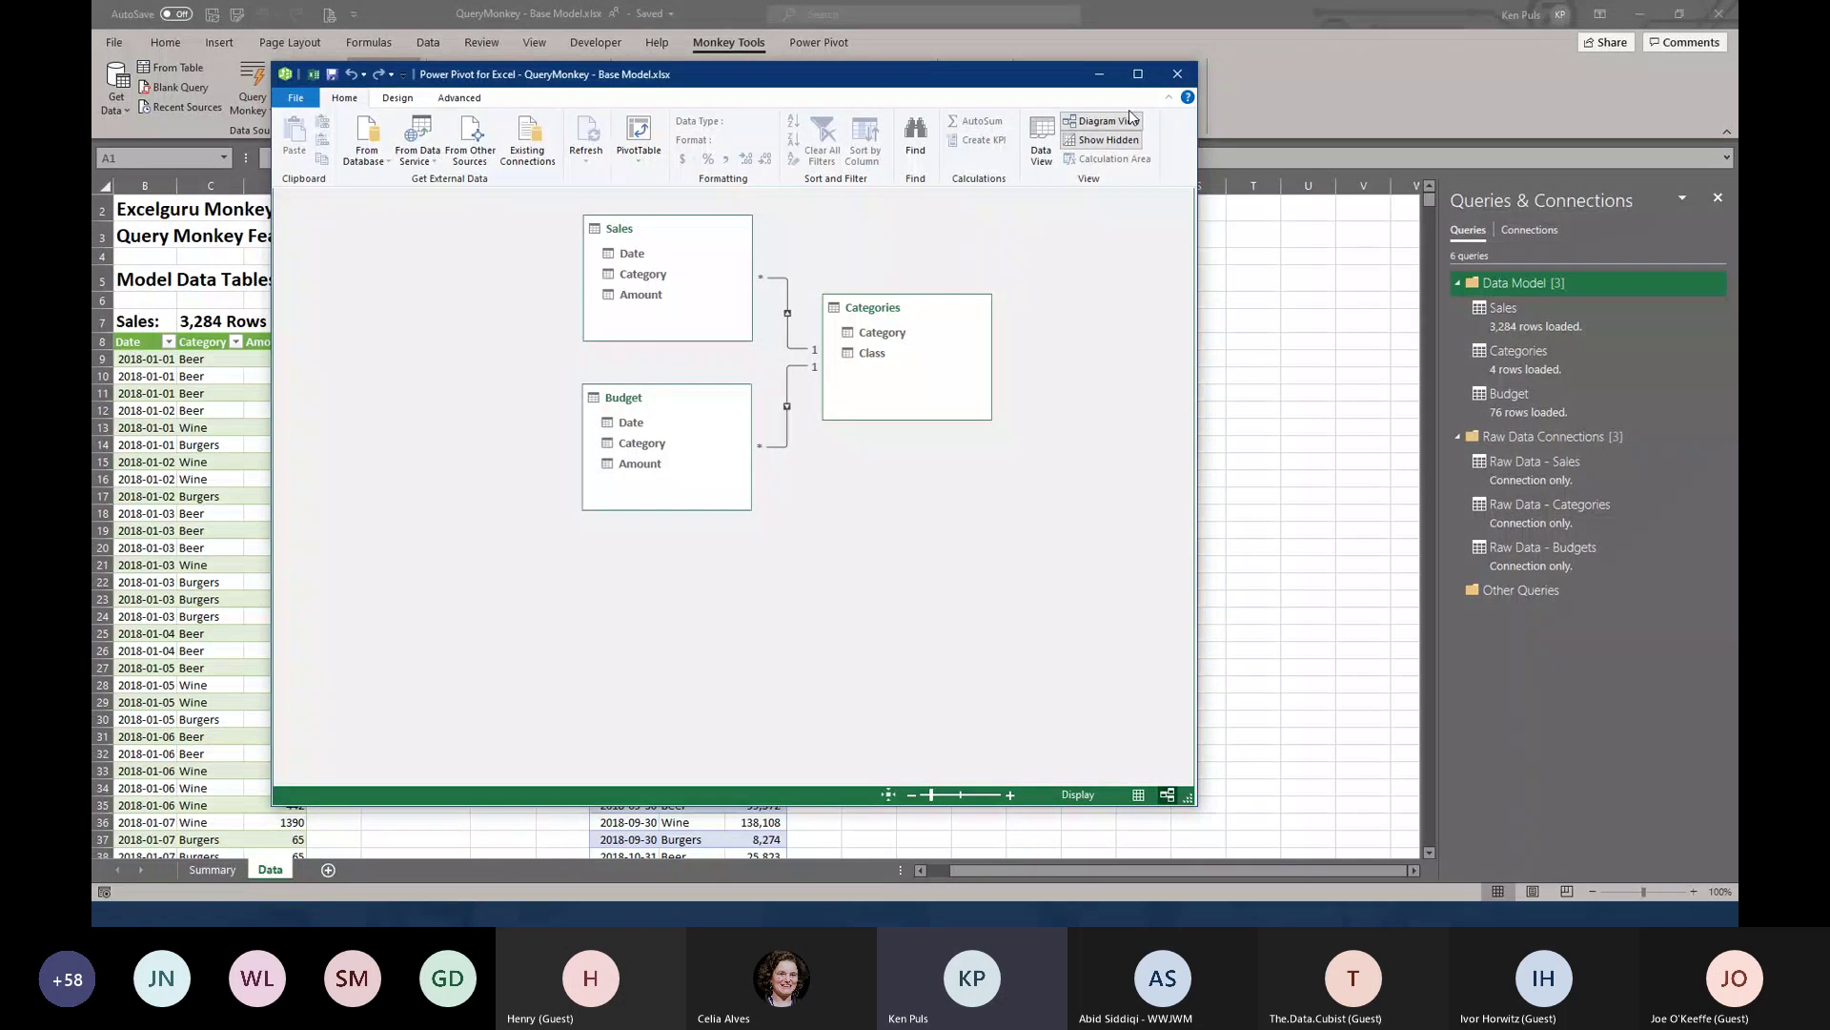
click(788, 290)
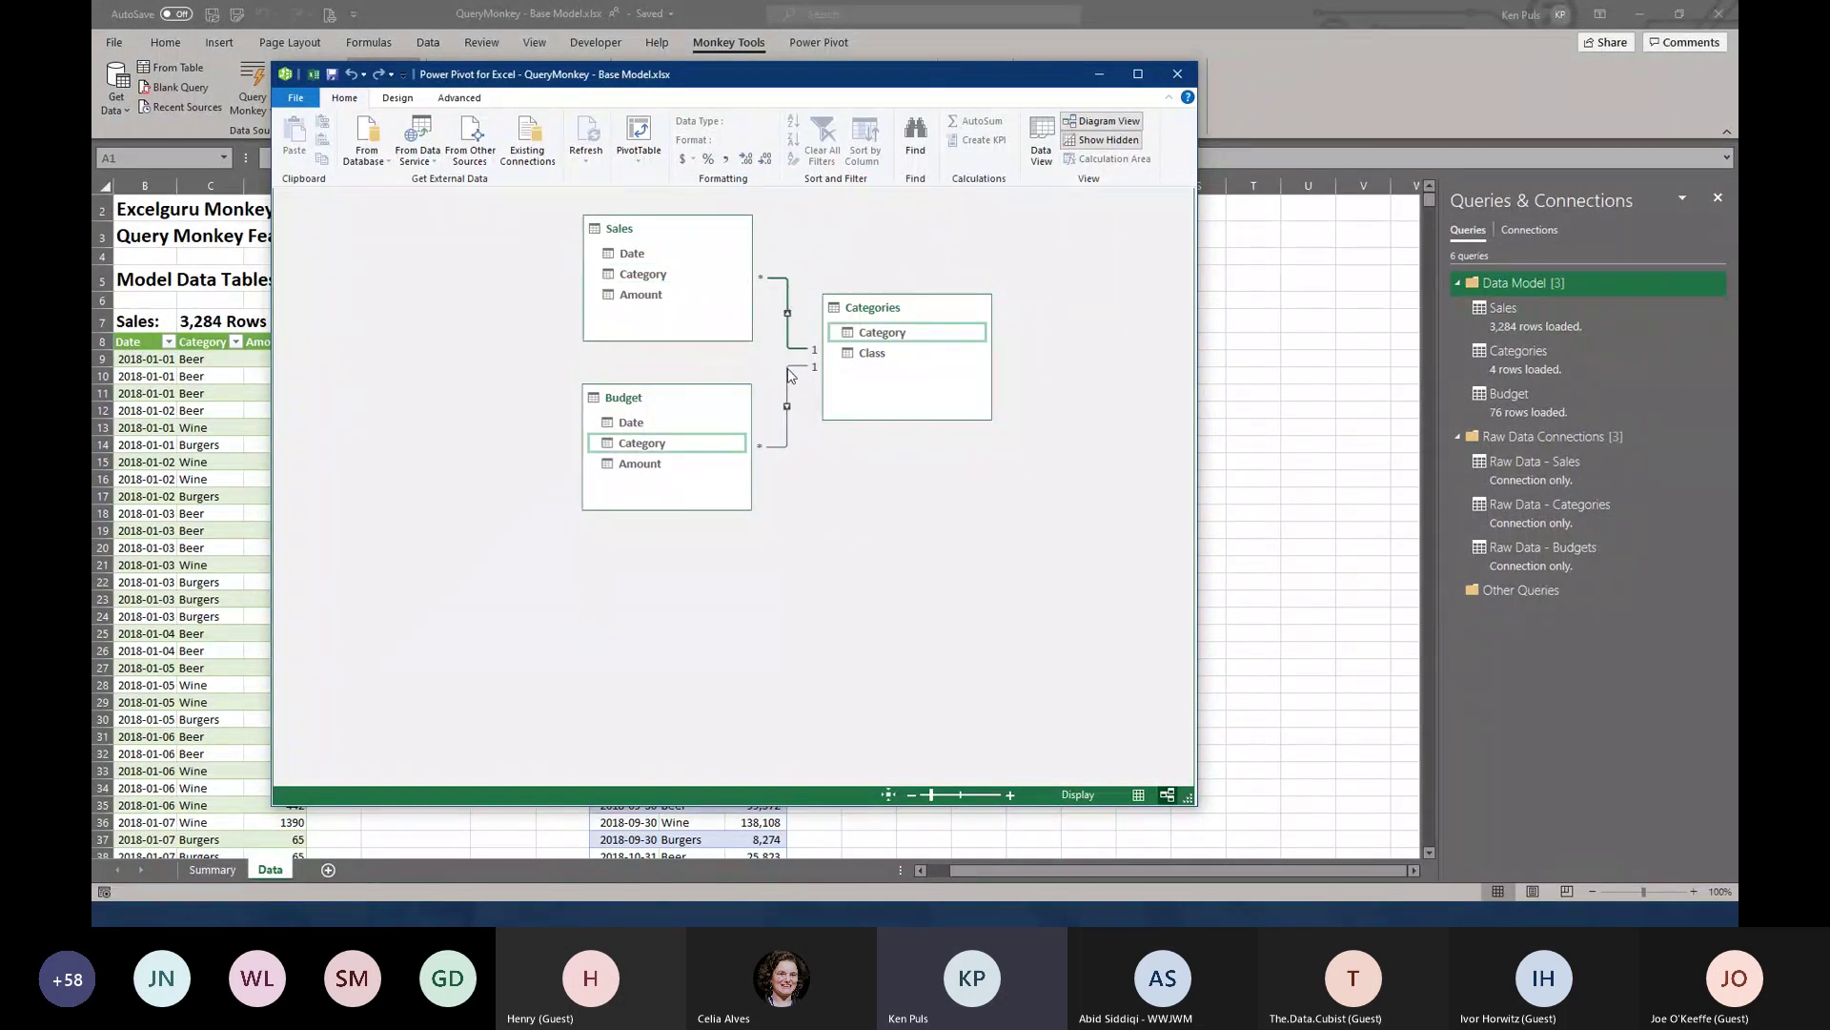
click(790, 379)
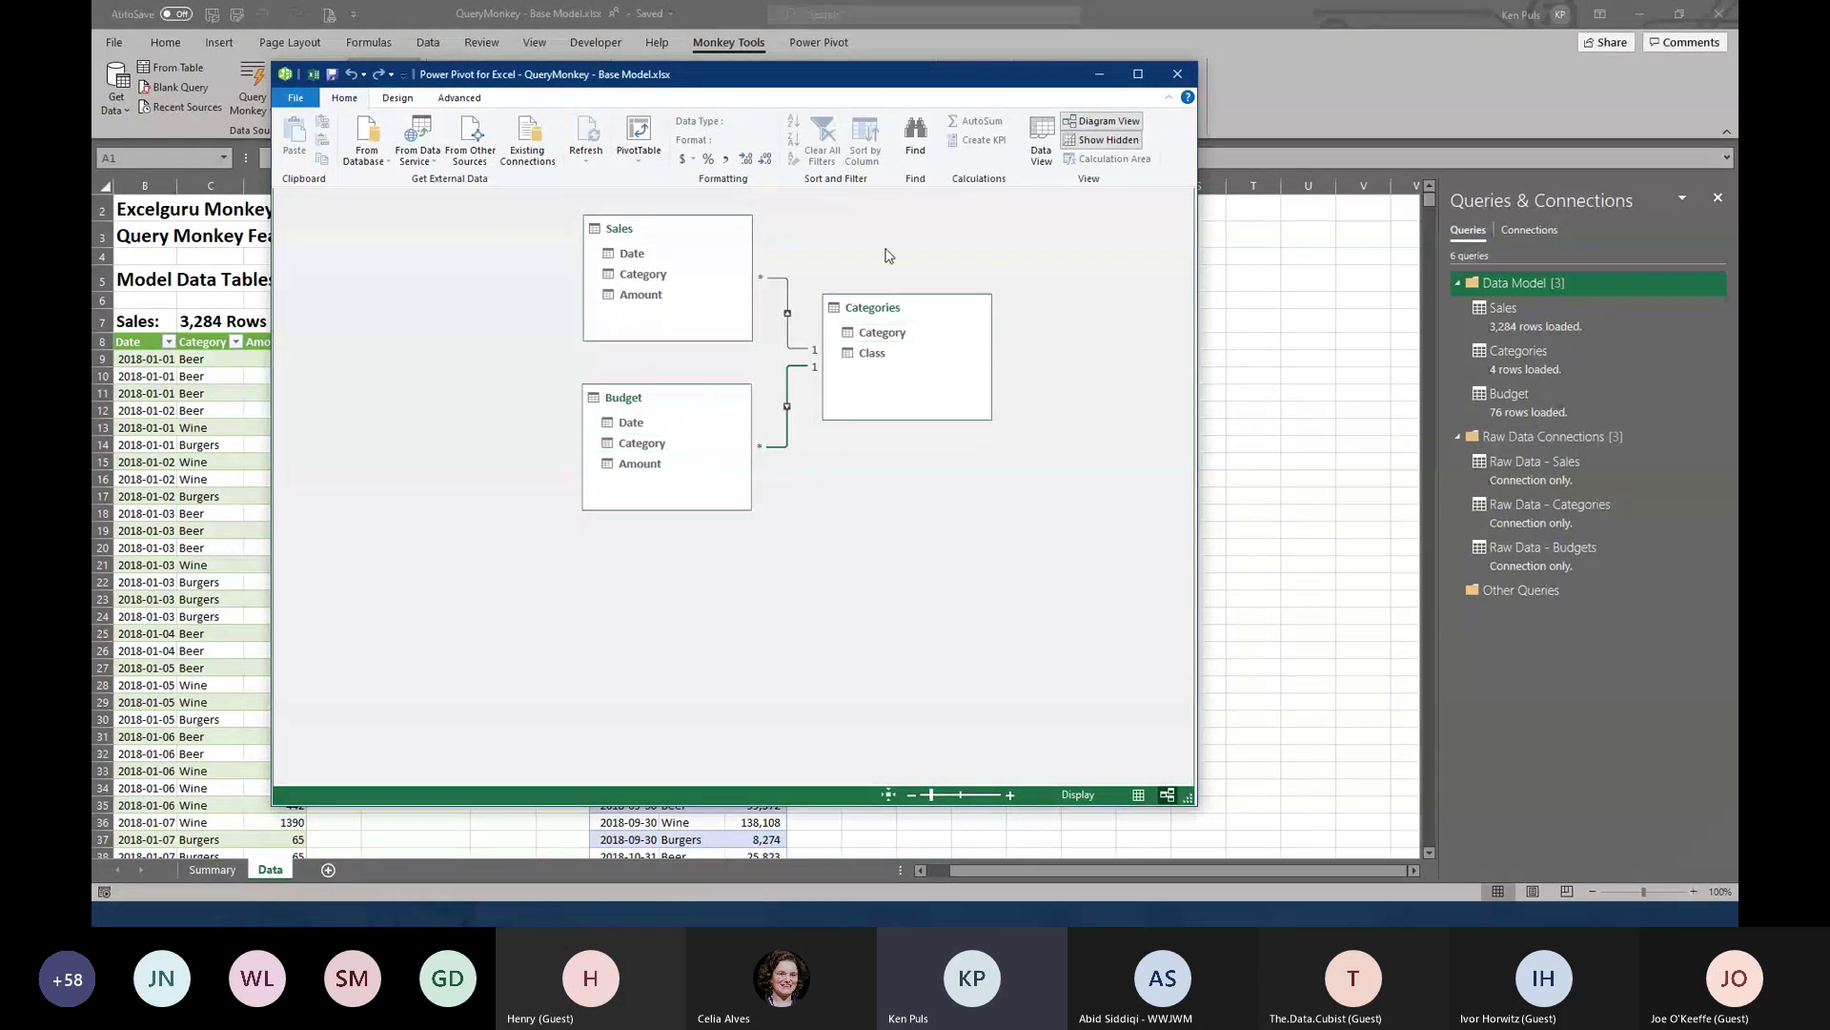
click(1178, 76)
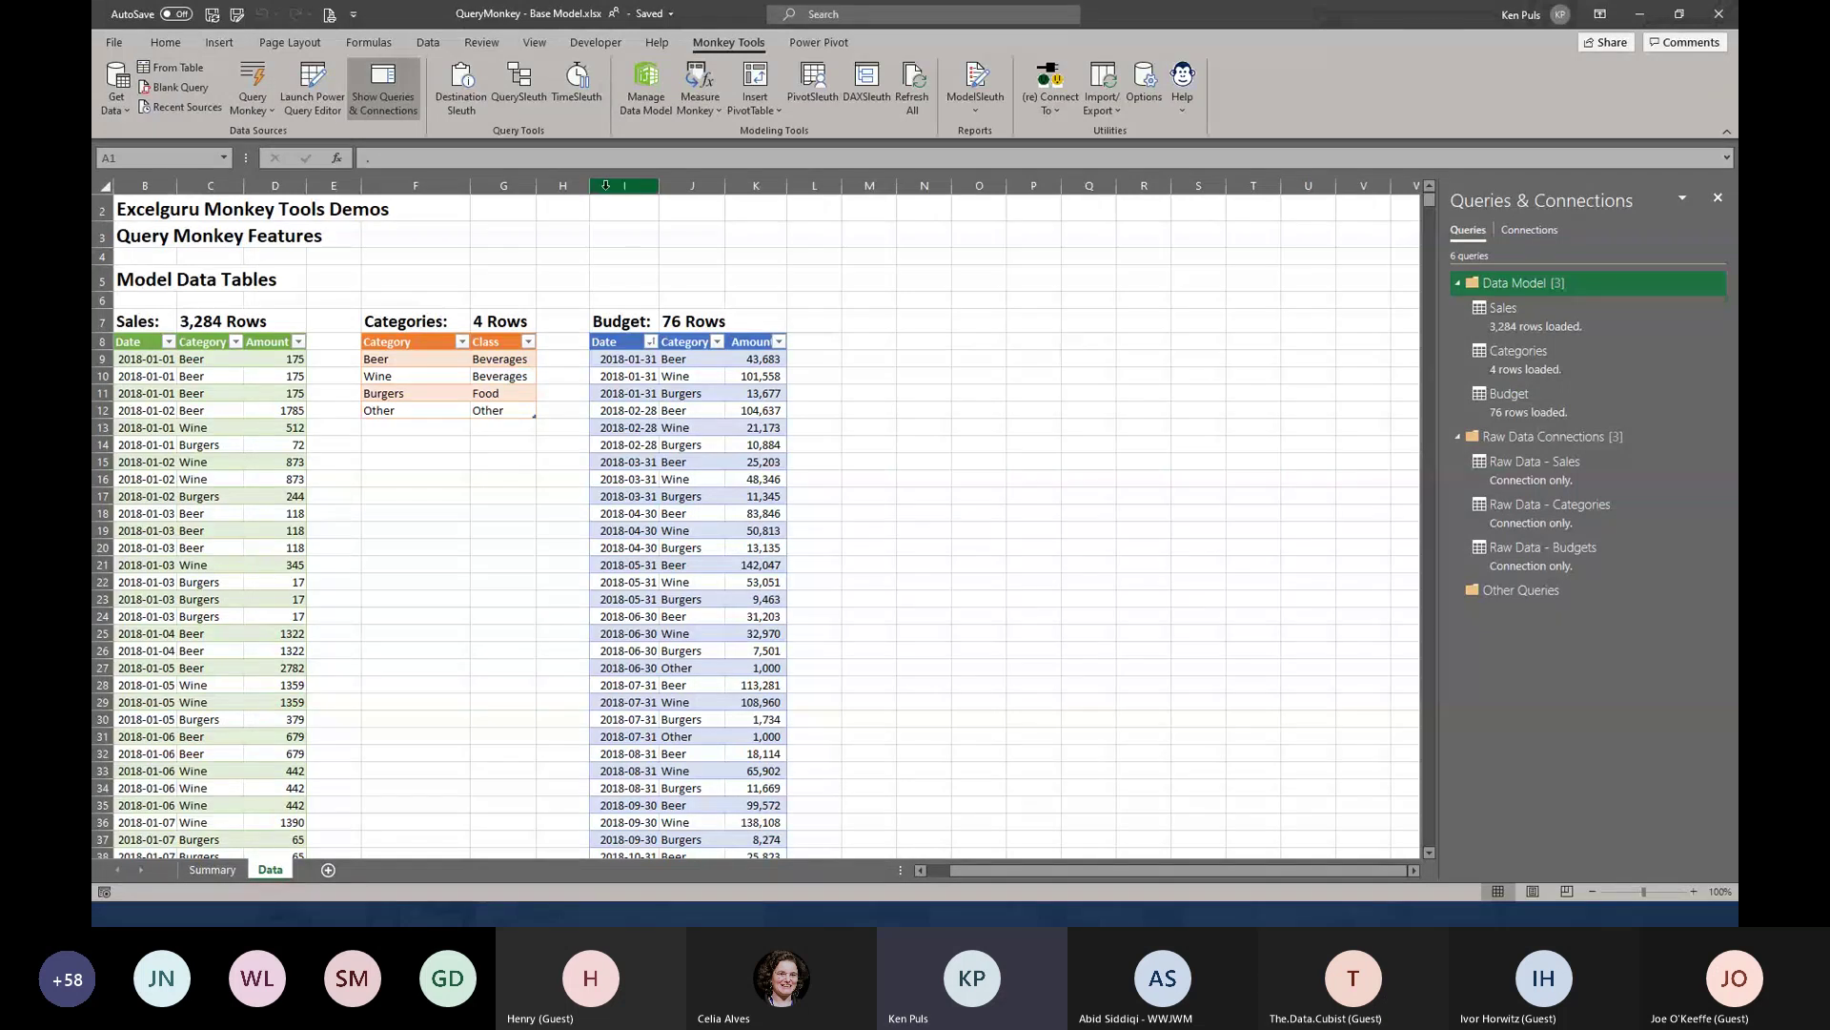
Launch Calendar Monkey from the Query Monkey menu on Monkey Tools
click(262, 112)
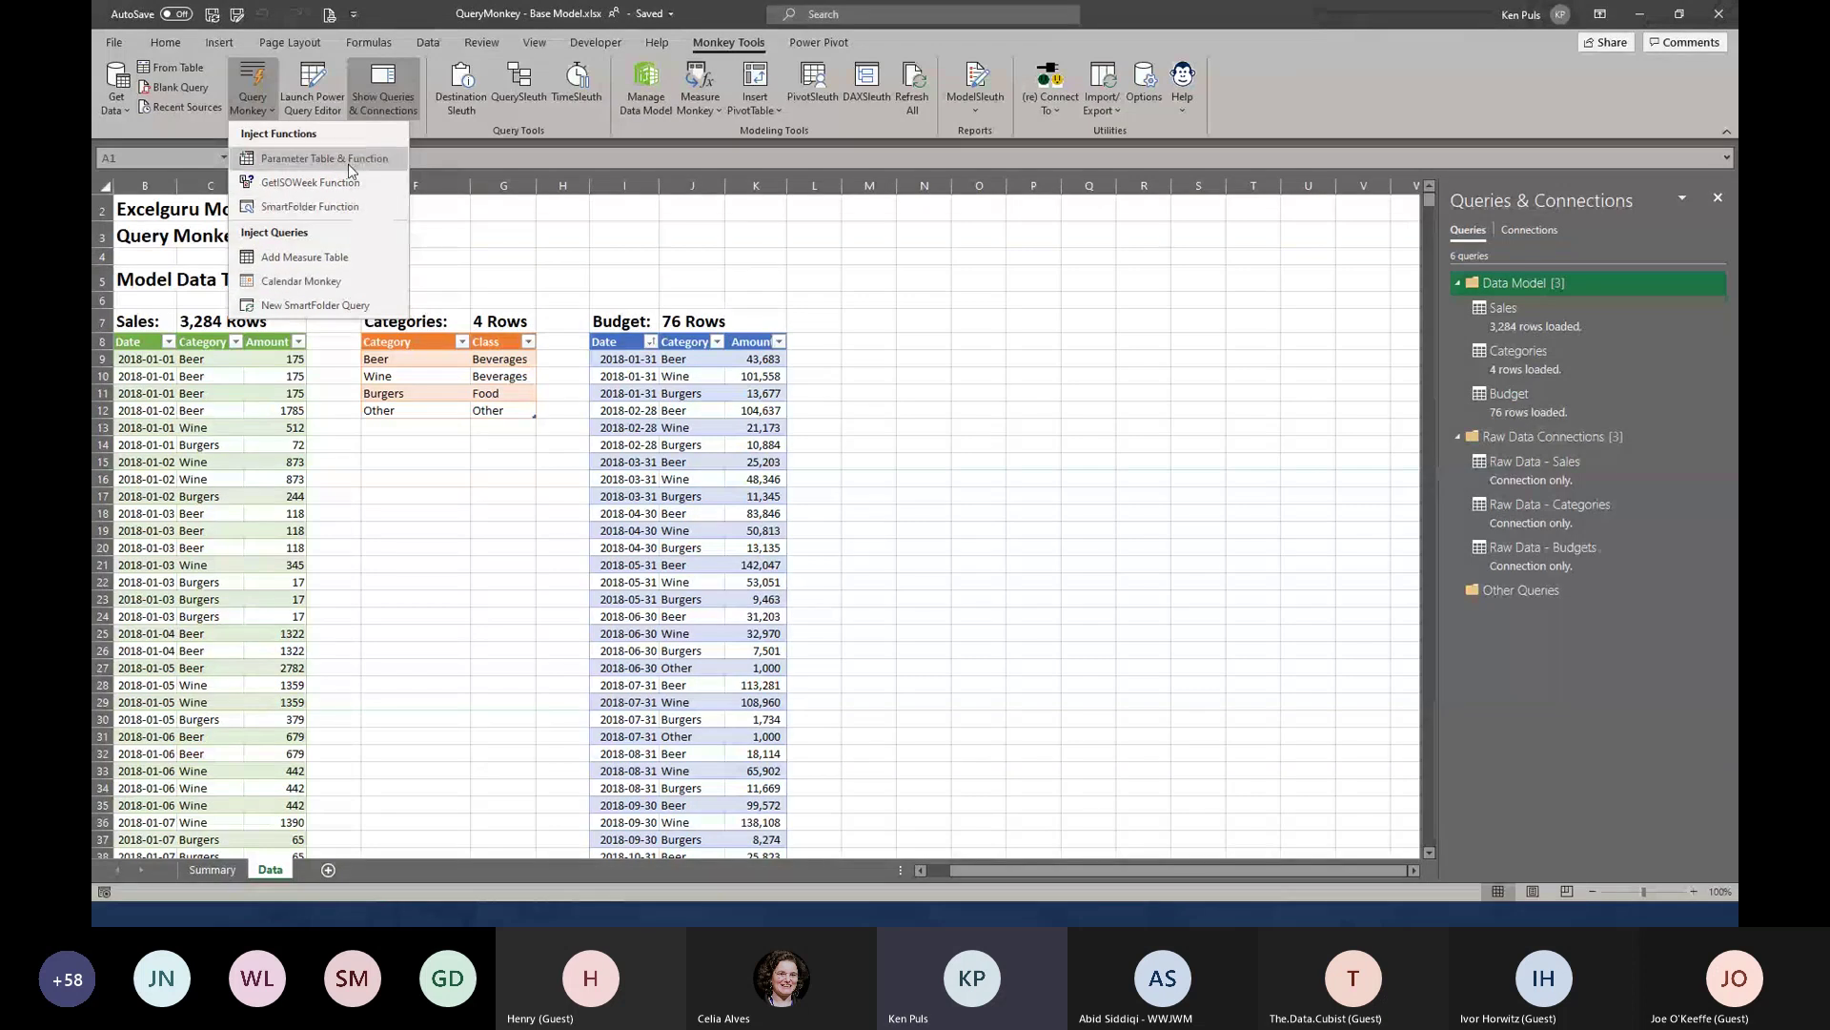
click(349, 284)
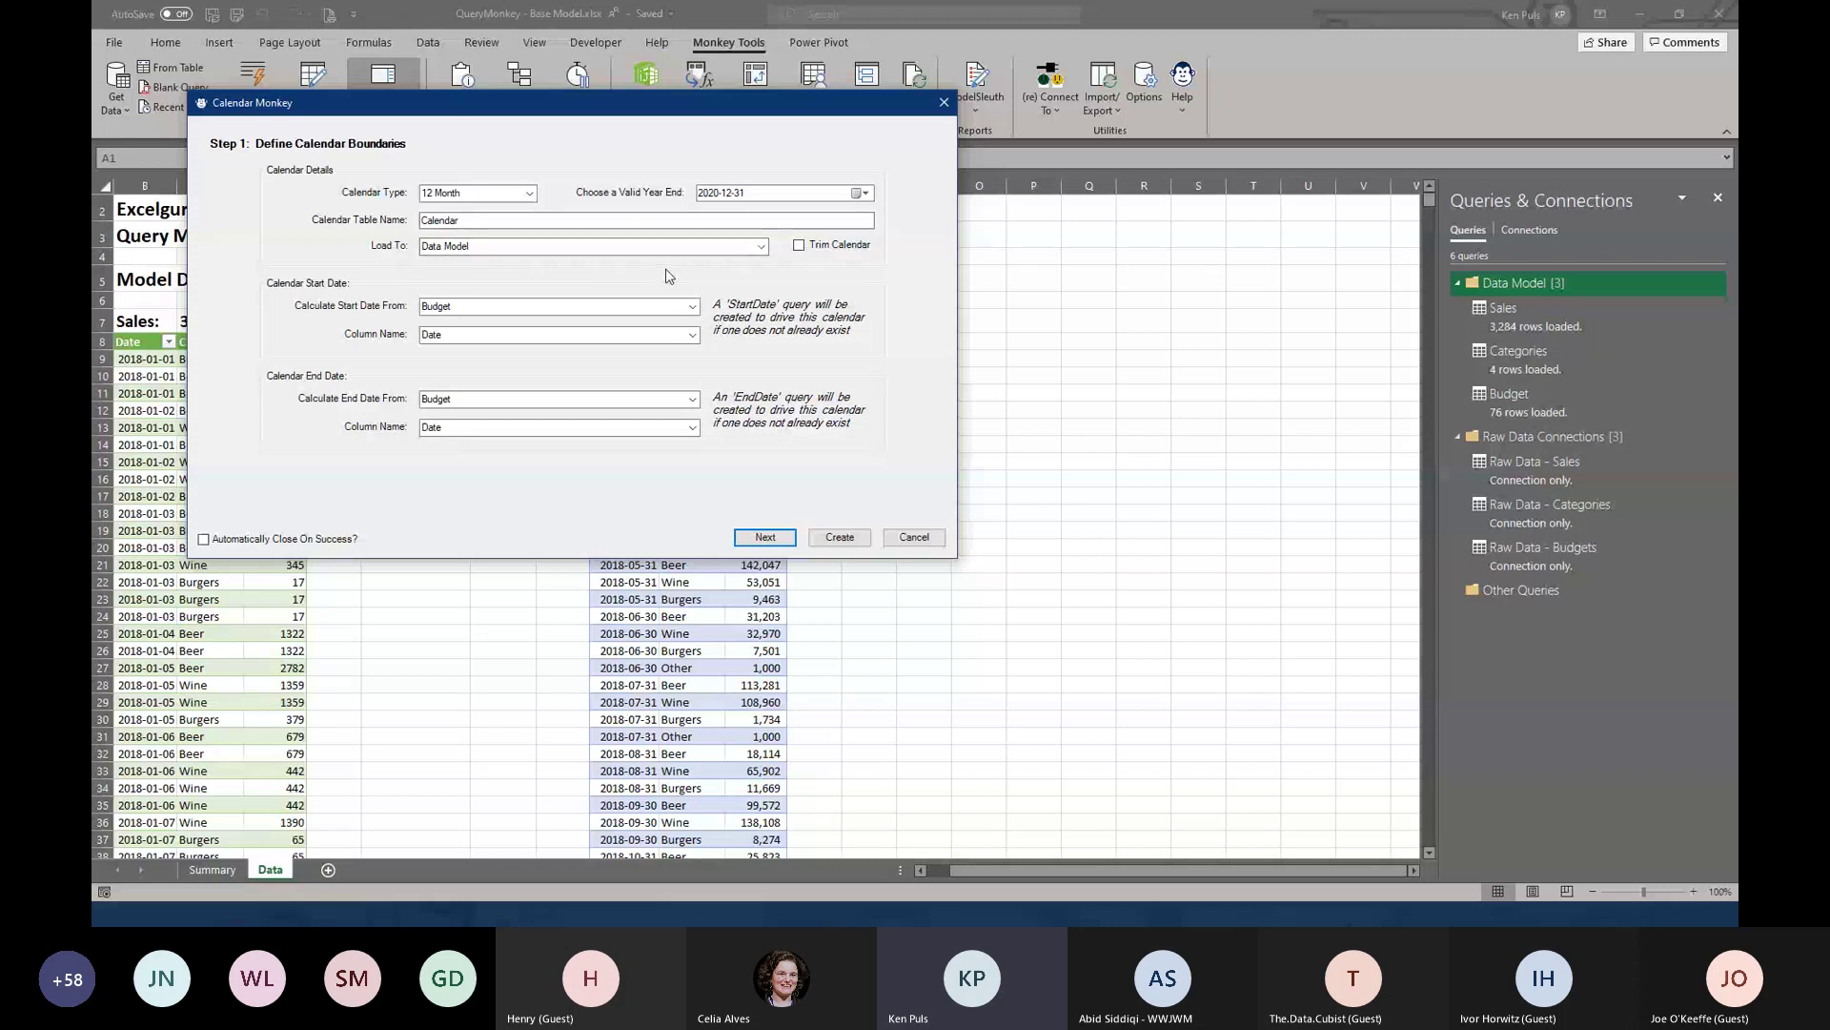
Keep the 12 Month calendar type, set year end to 2020-09-30, and take the start date from Sales
click(529, 193)
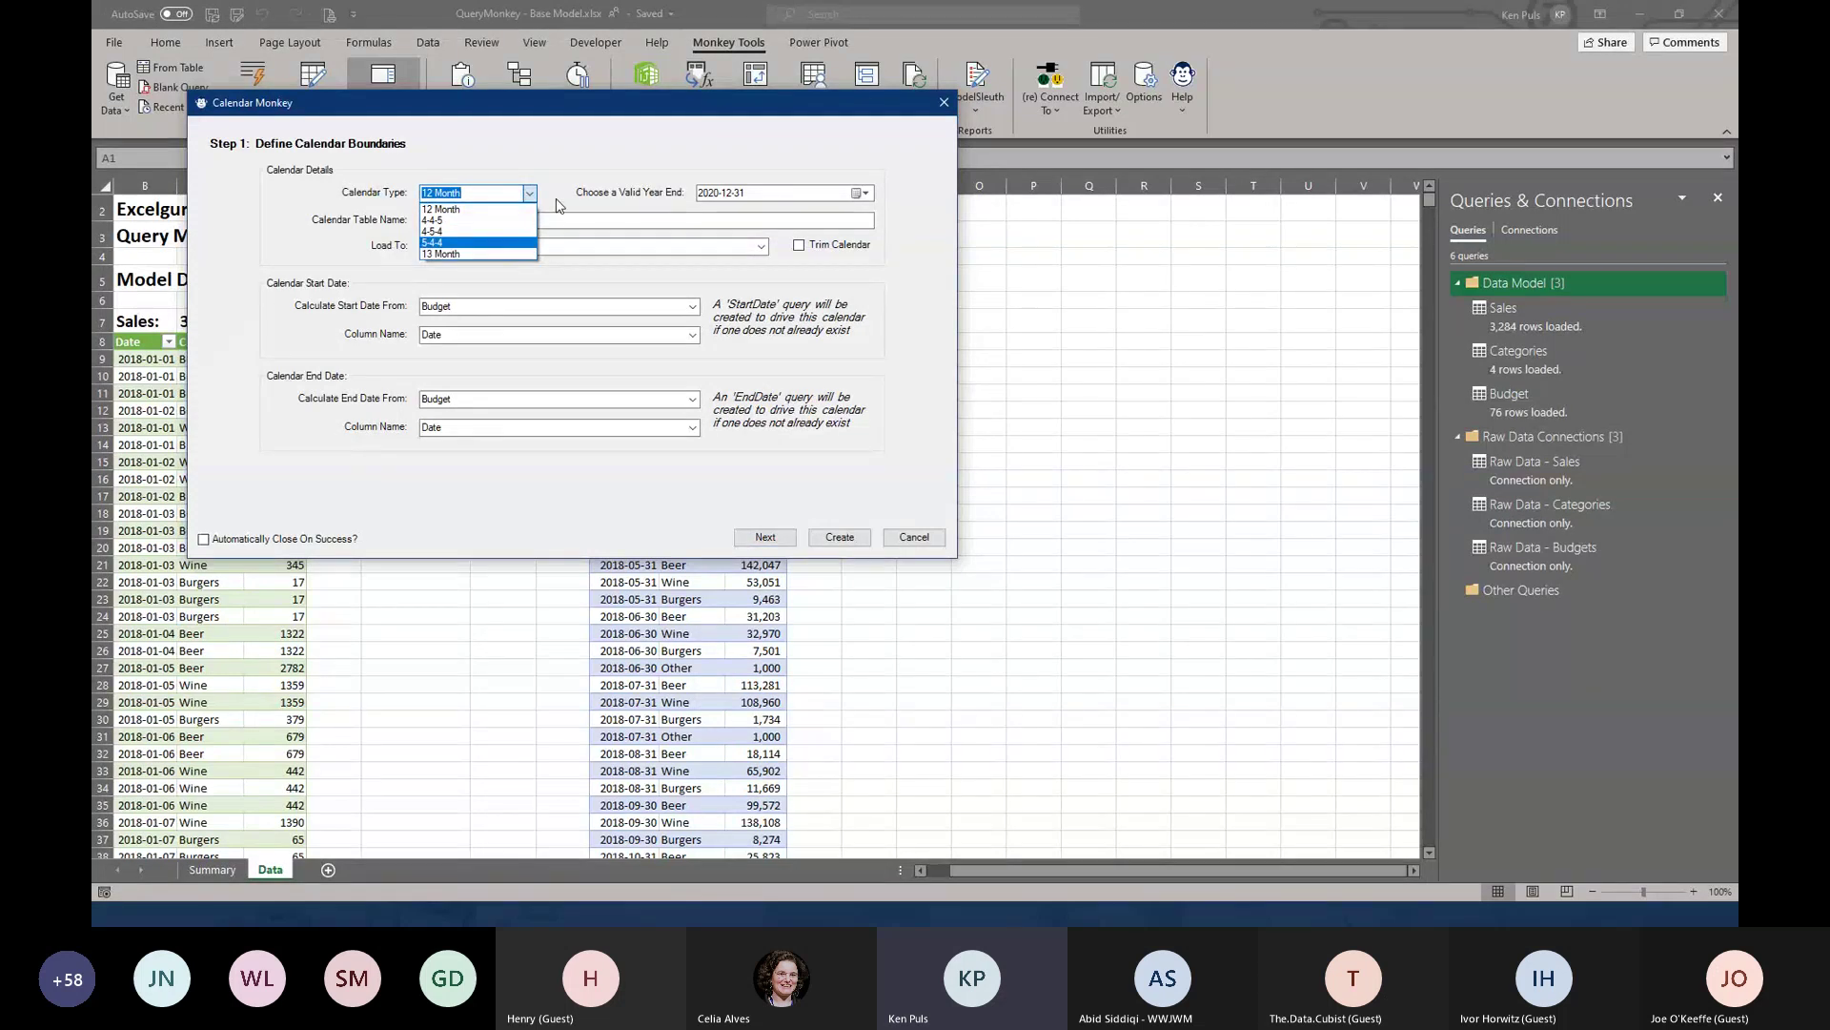
click(496, 210)
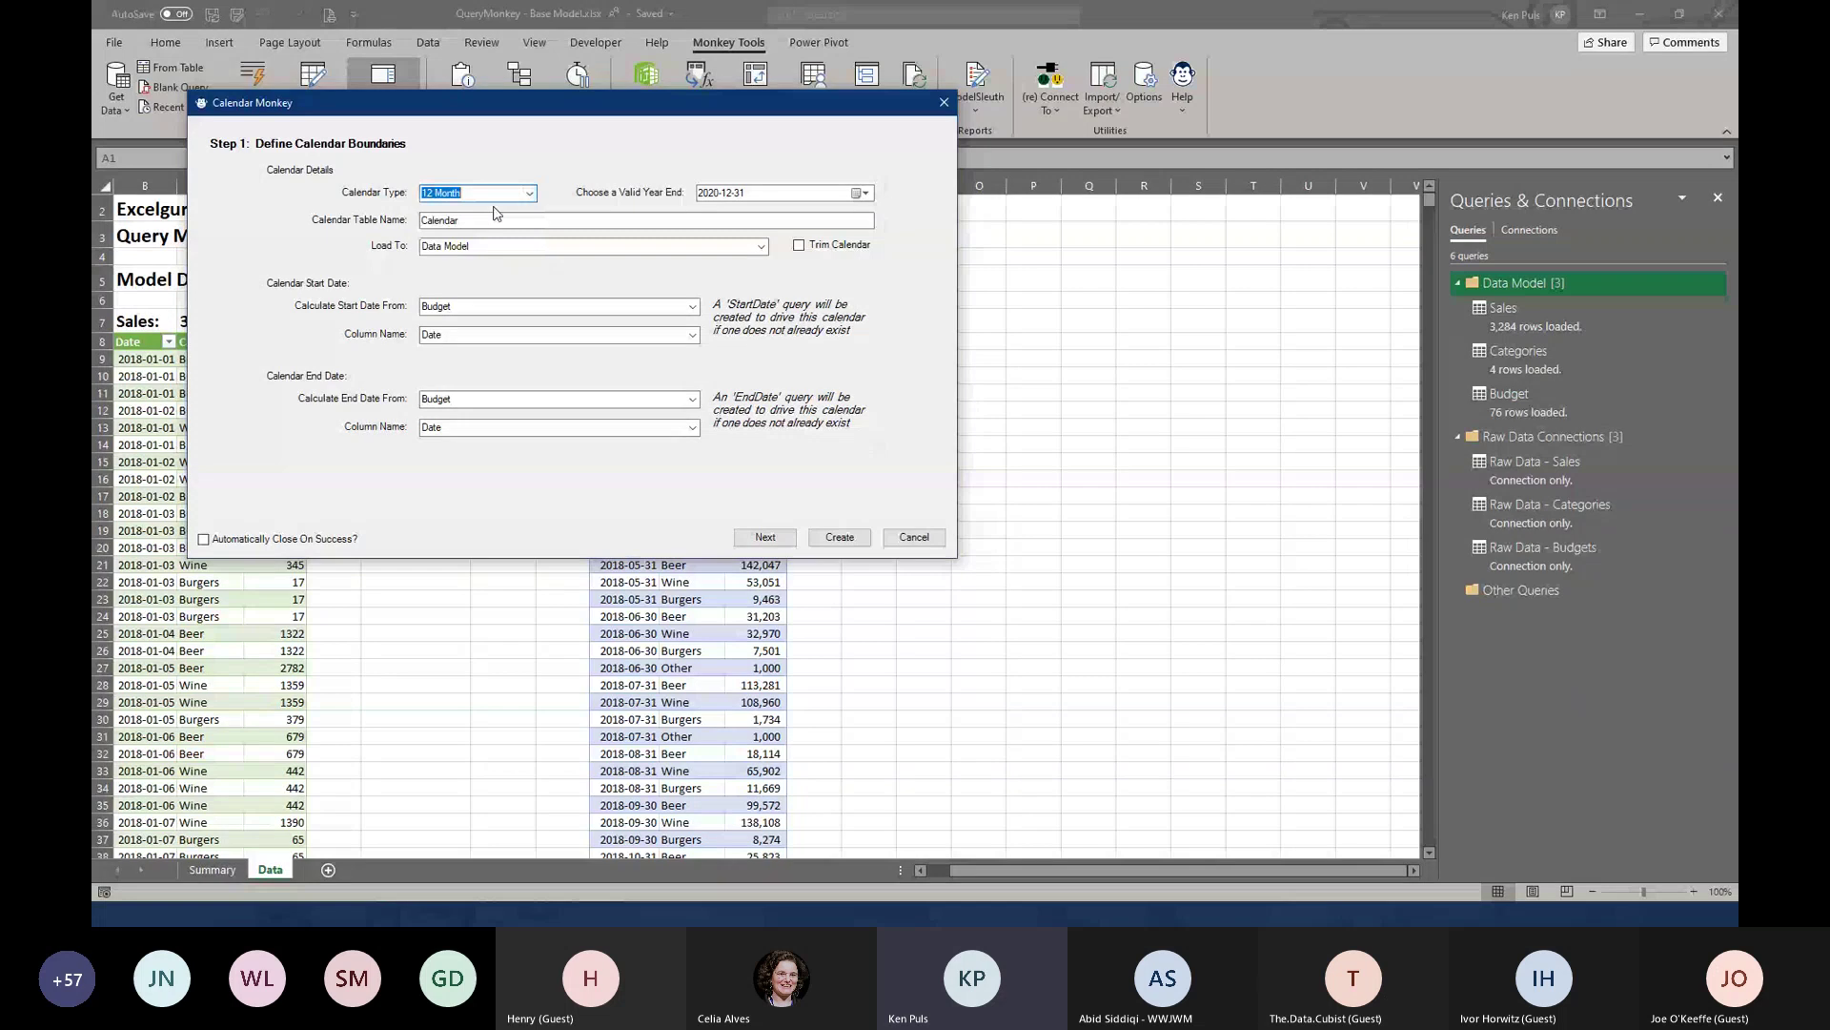
click(863, 193)
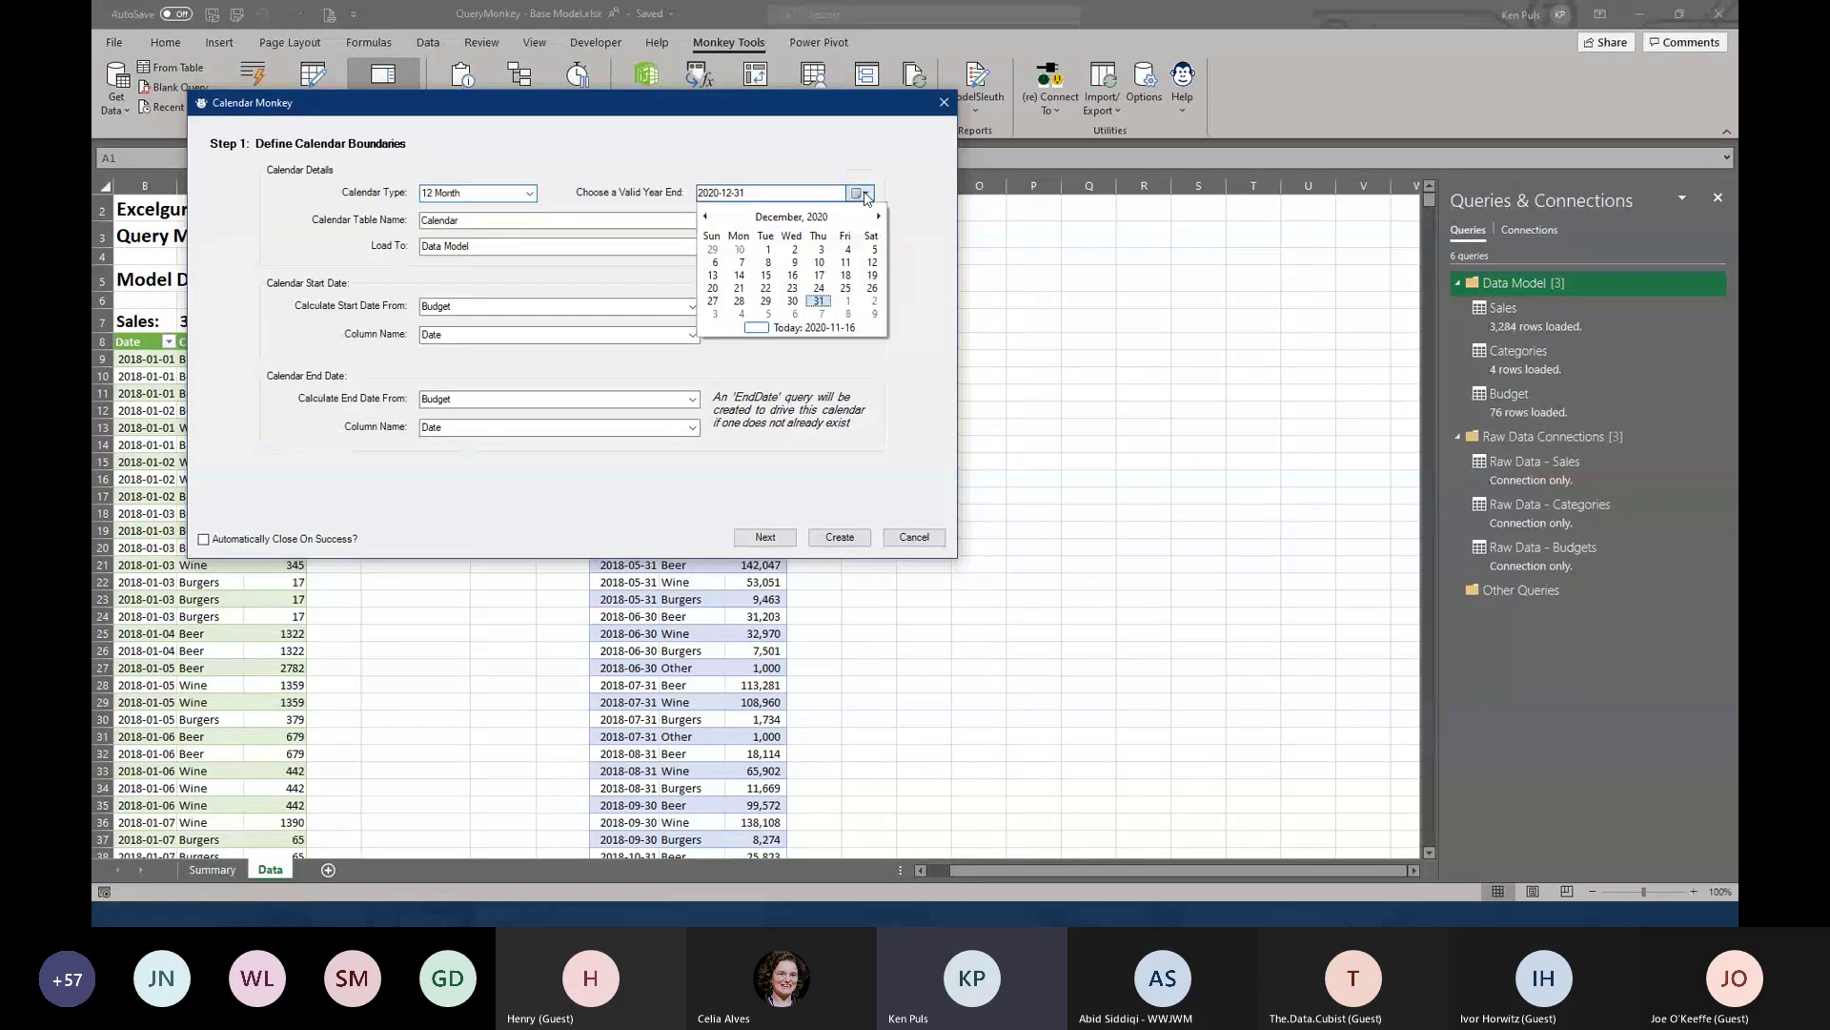
click(813, 219)
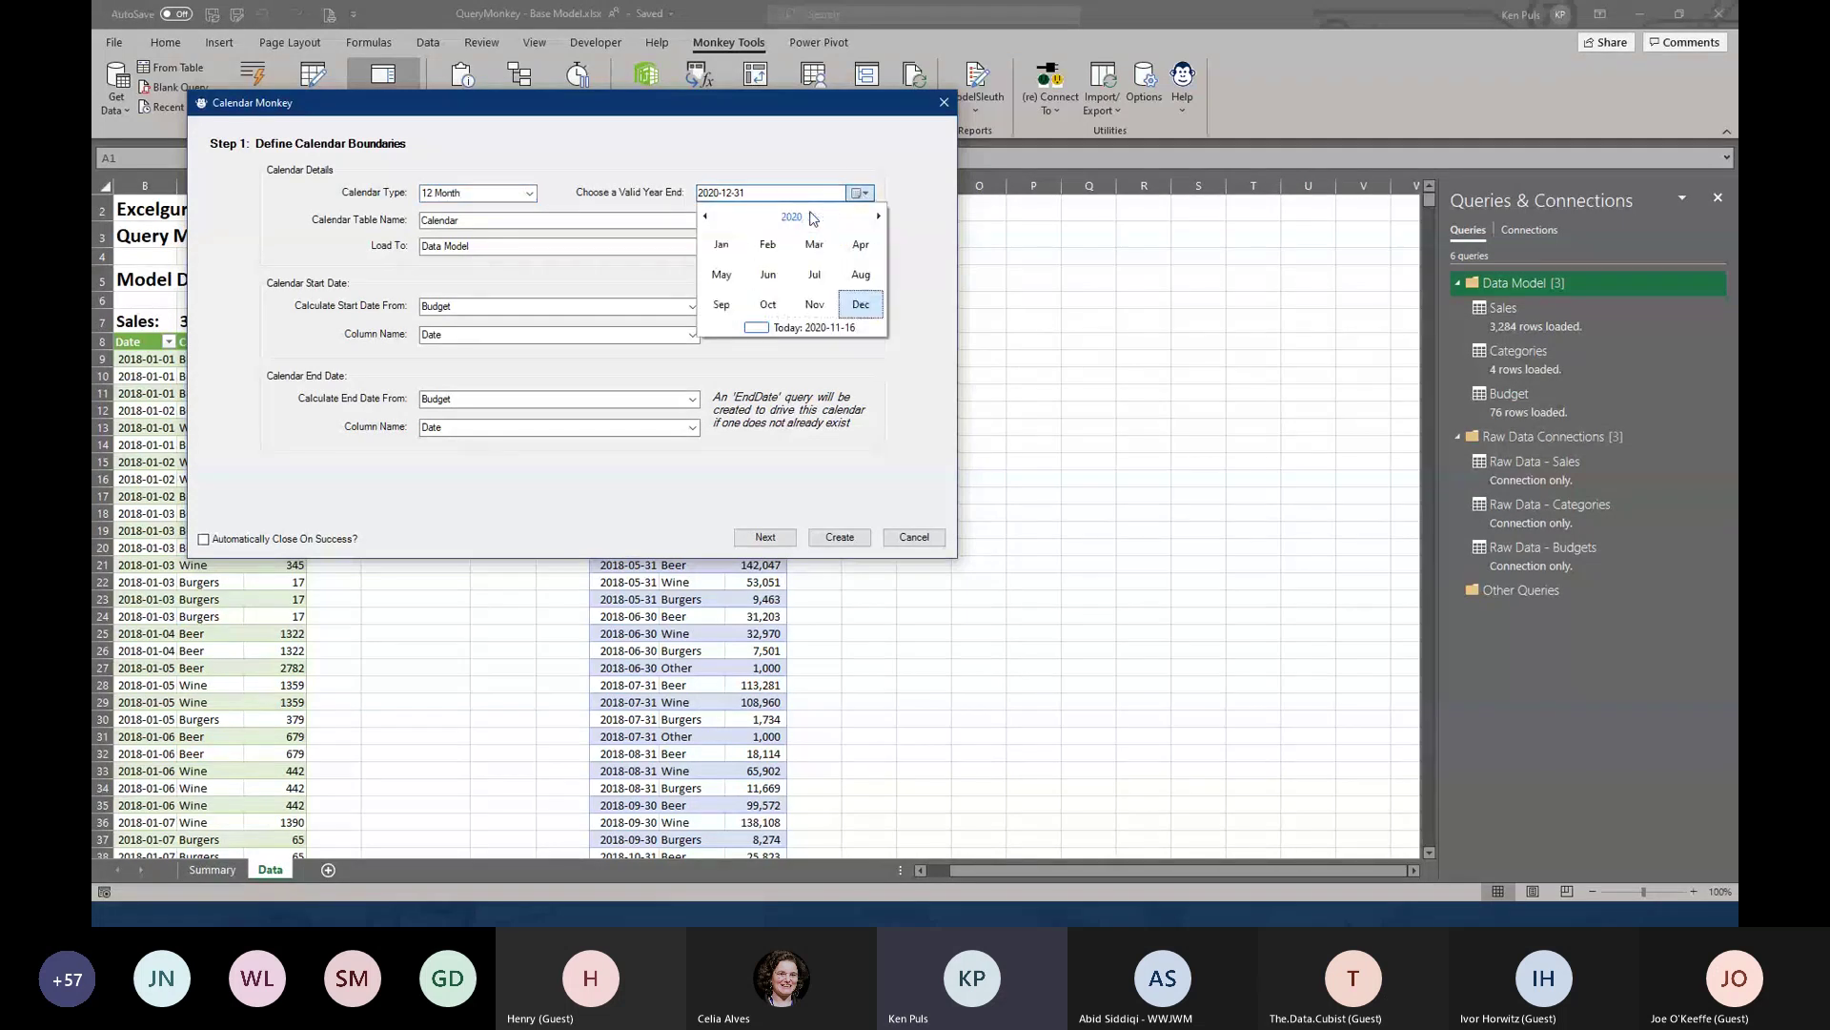
click(722, 304)
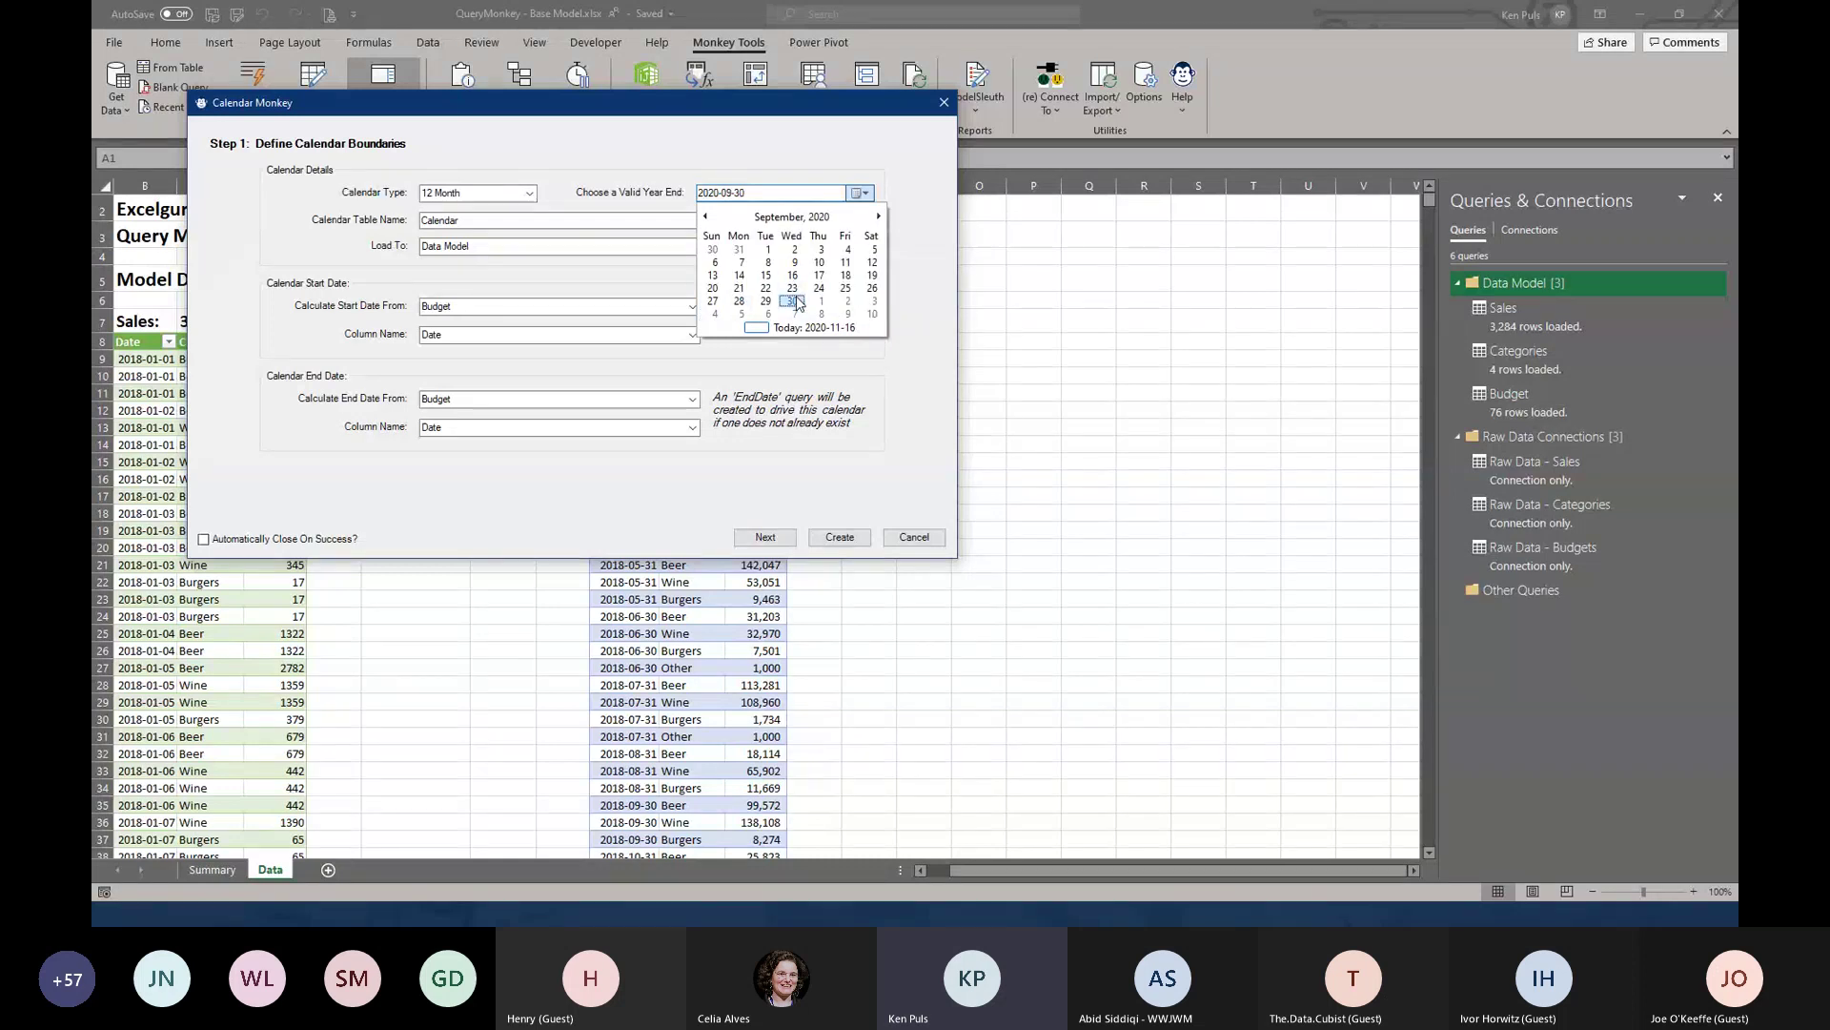
click(795, 302)
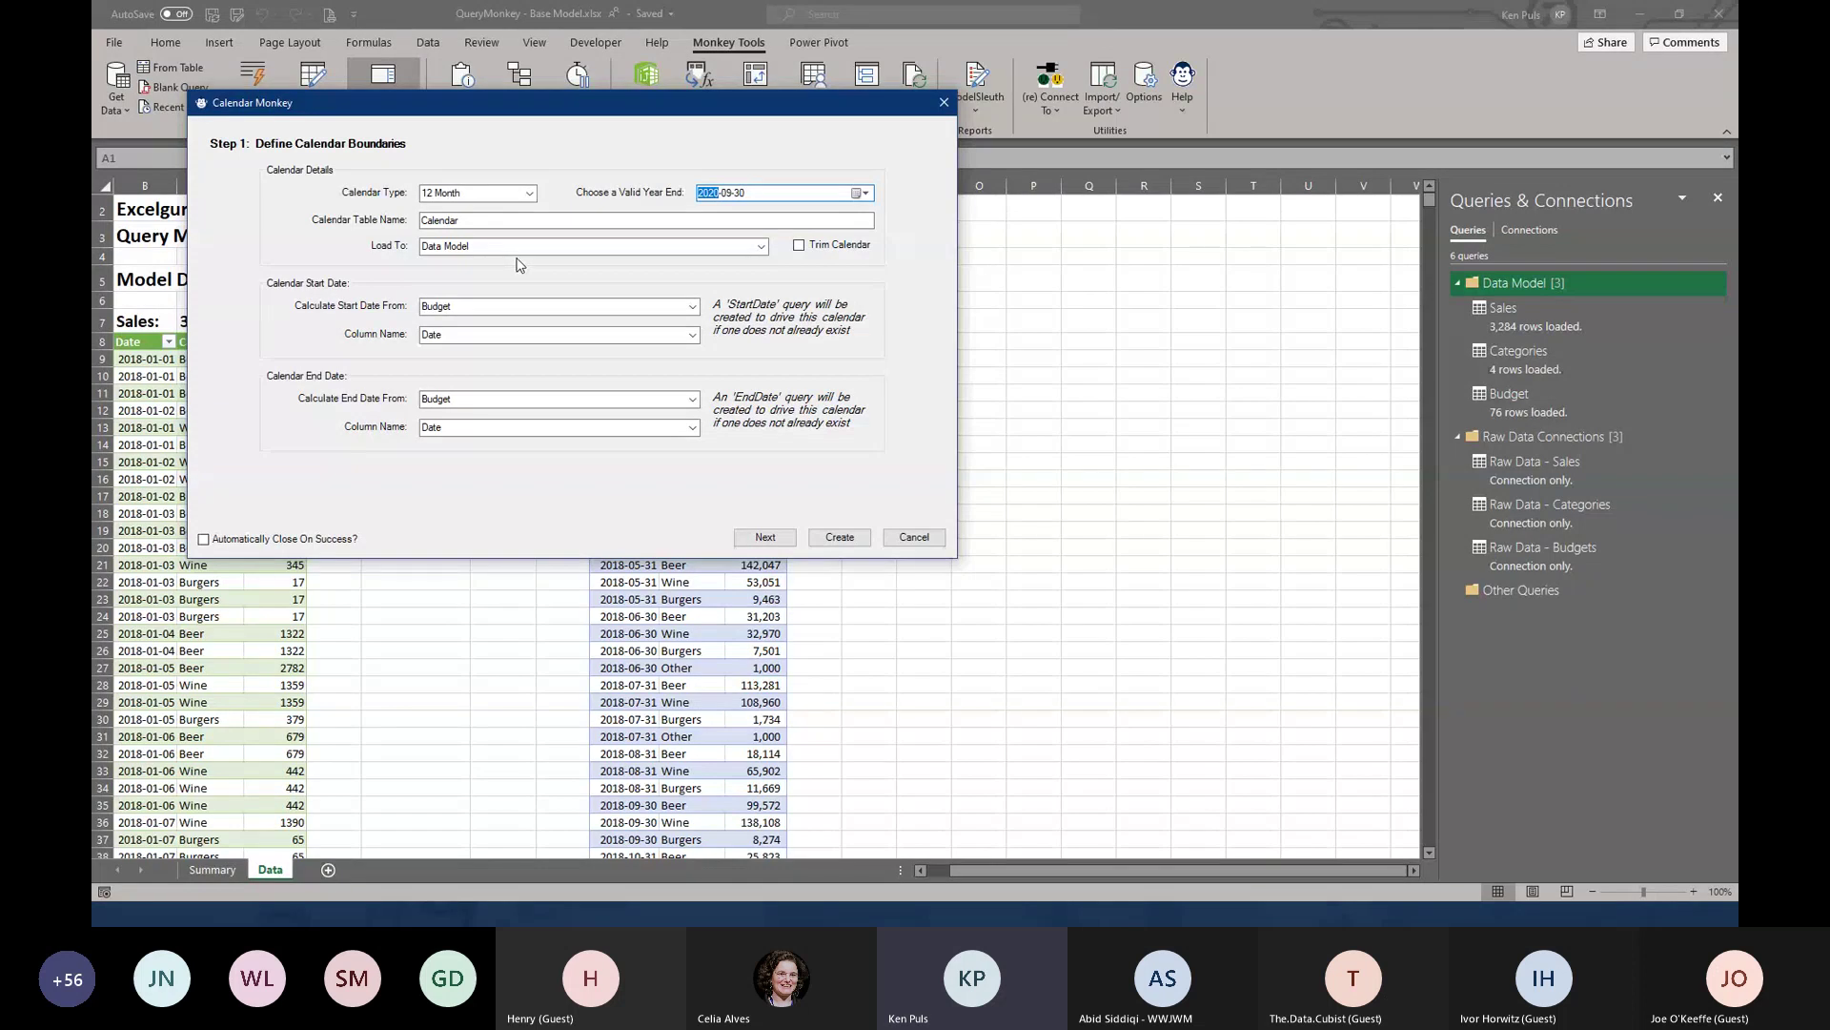
click(692, 306)
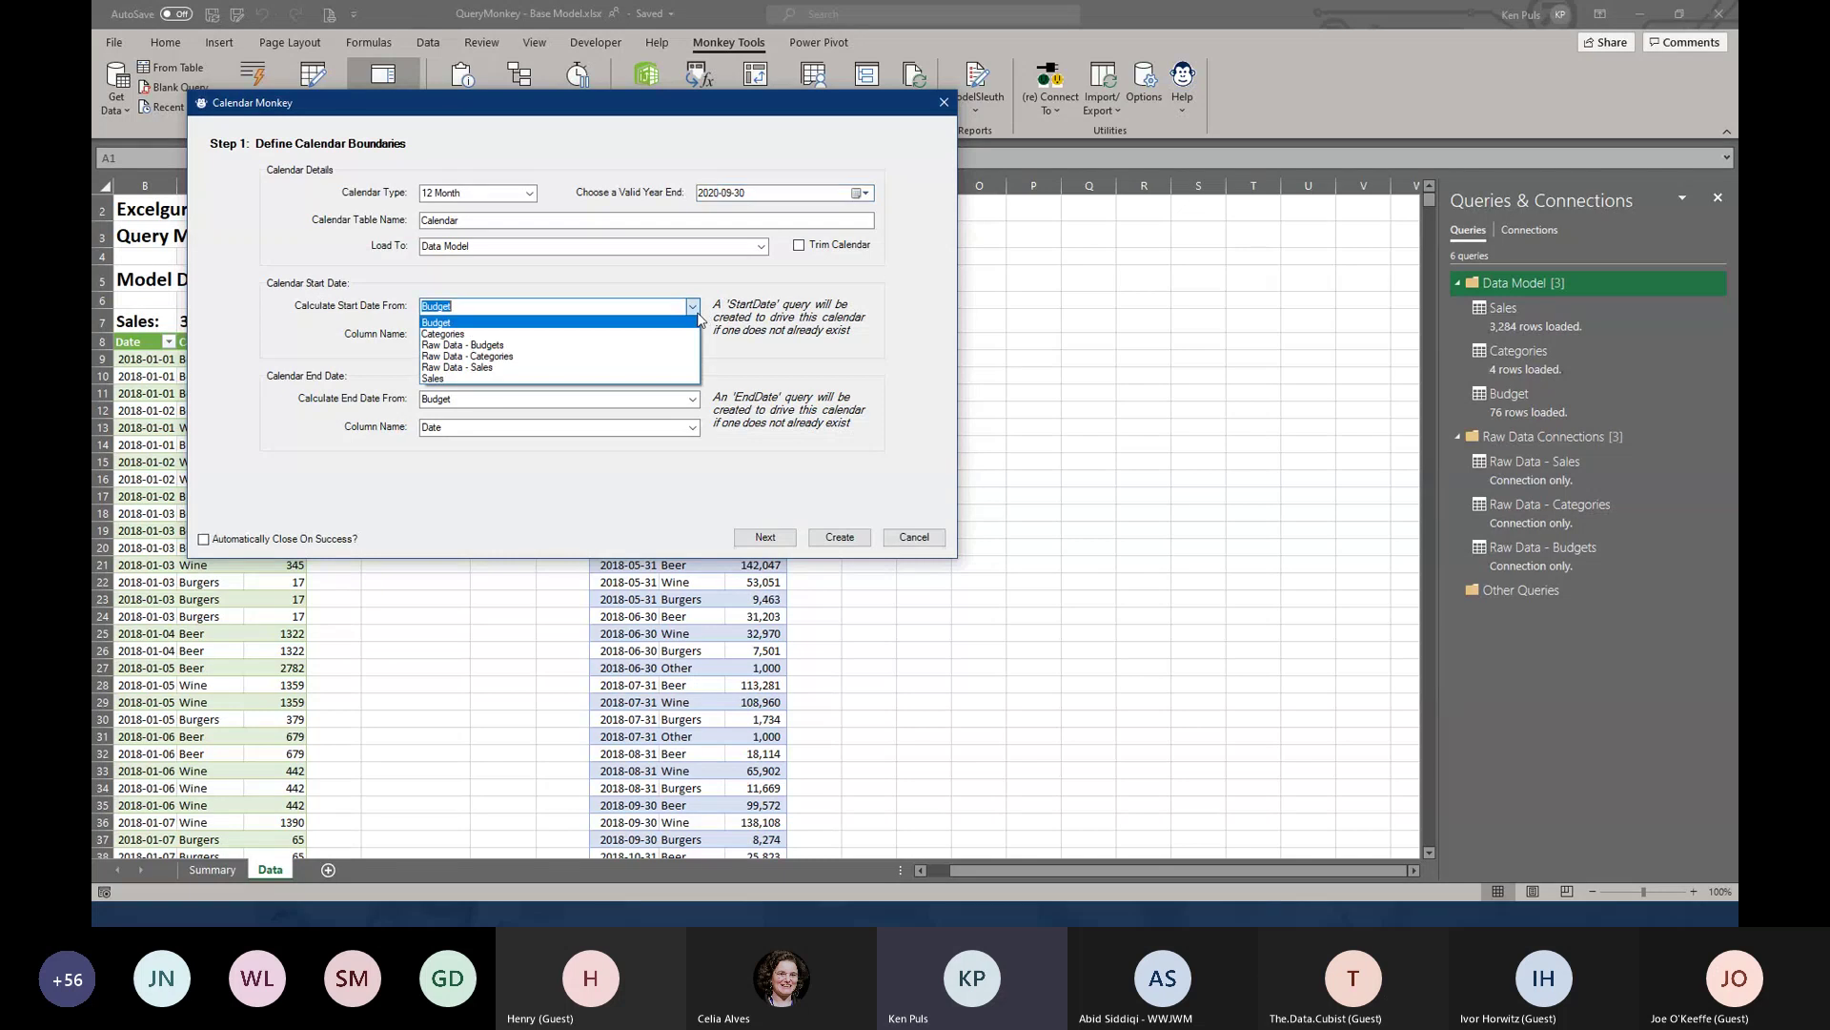
click(592, 379)
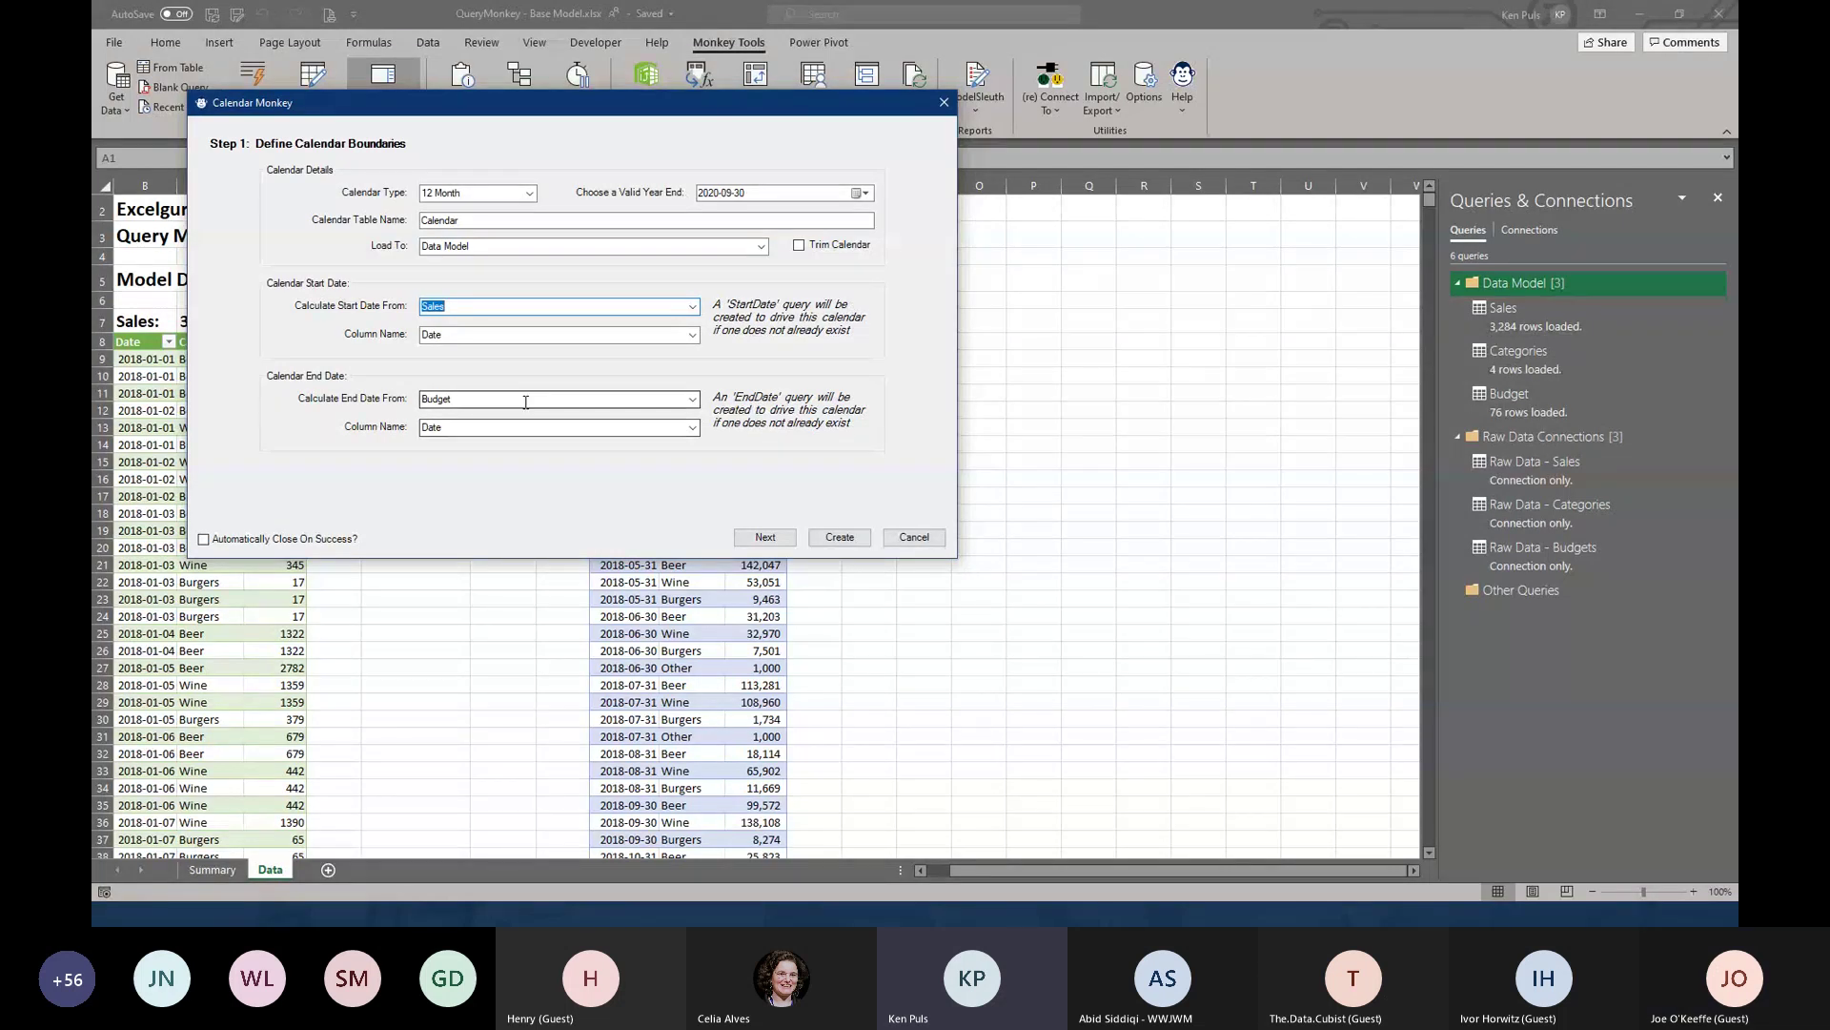
Accept the default columns and relationships, and create the Calendar table linked to Sales and Budget dates
click(764, 538)
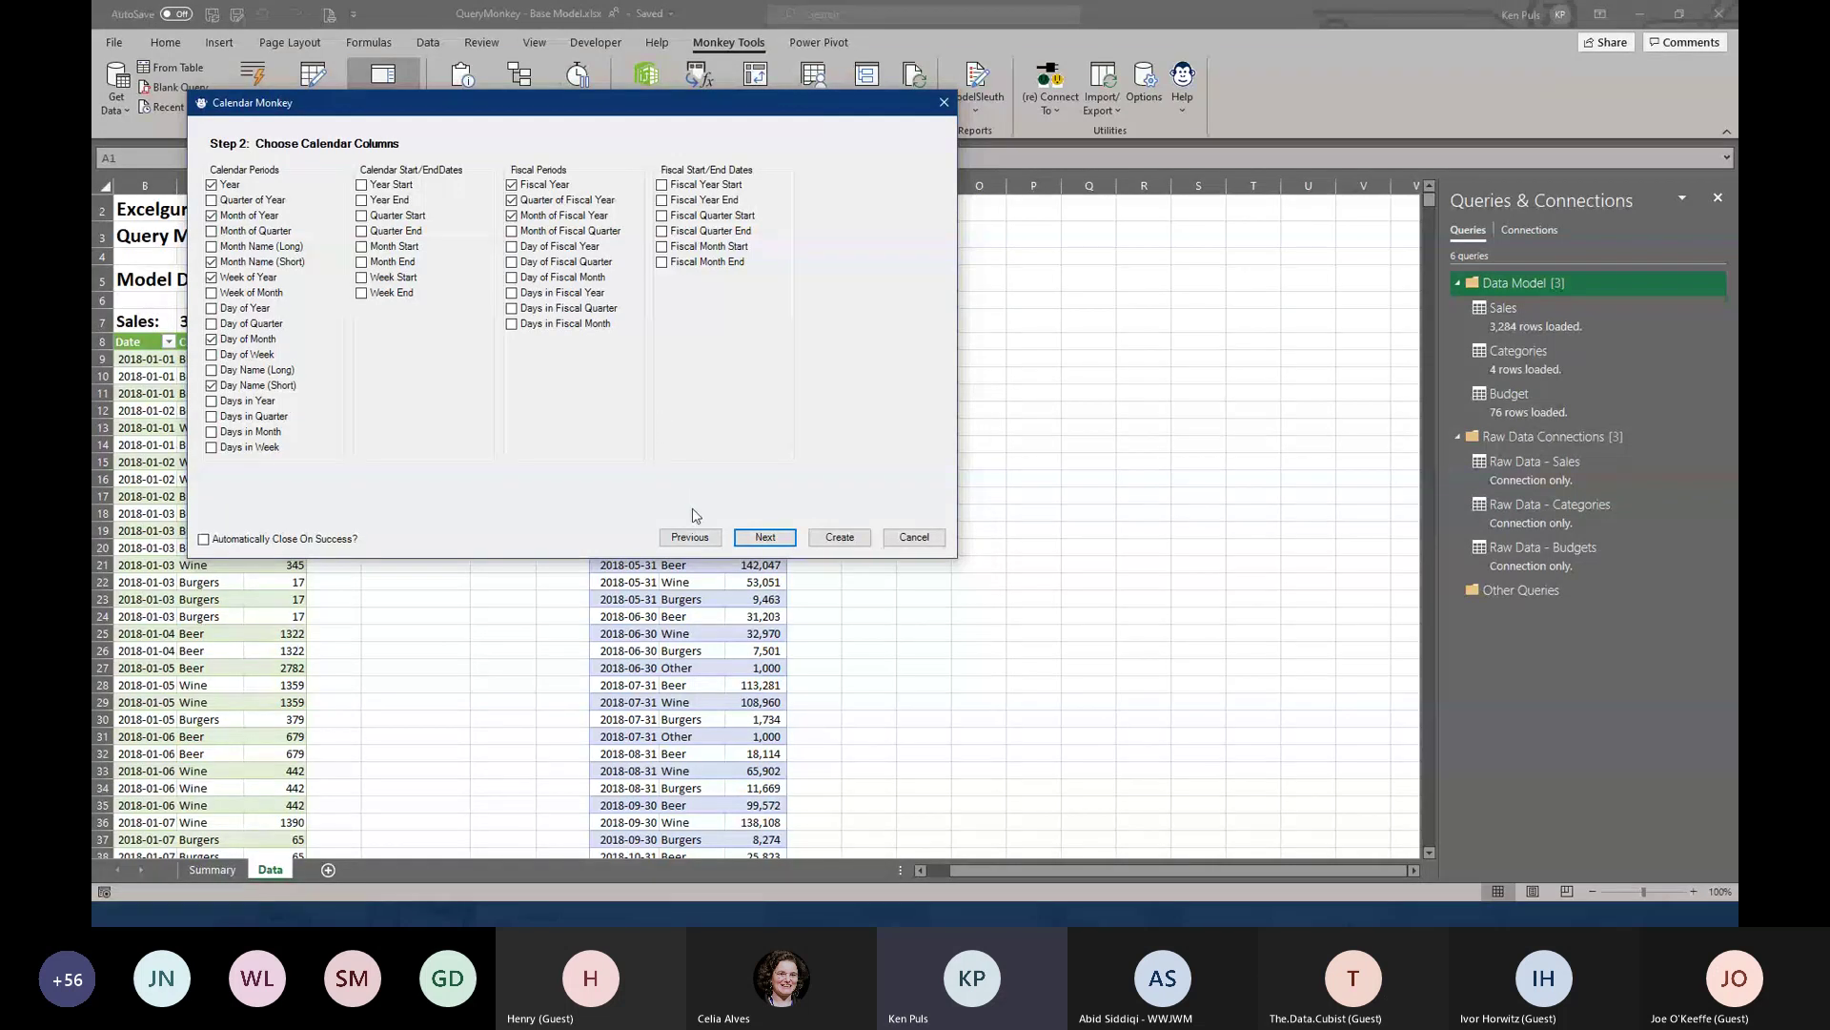
click(758, 538)
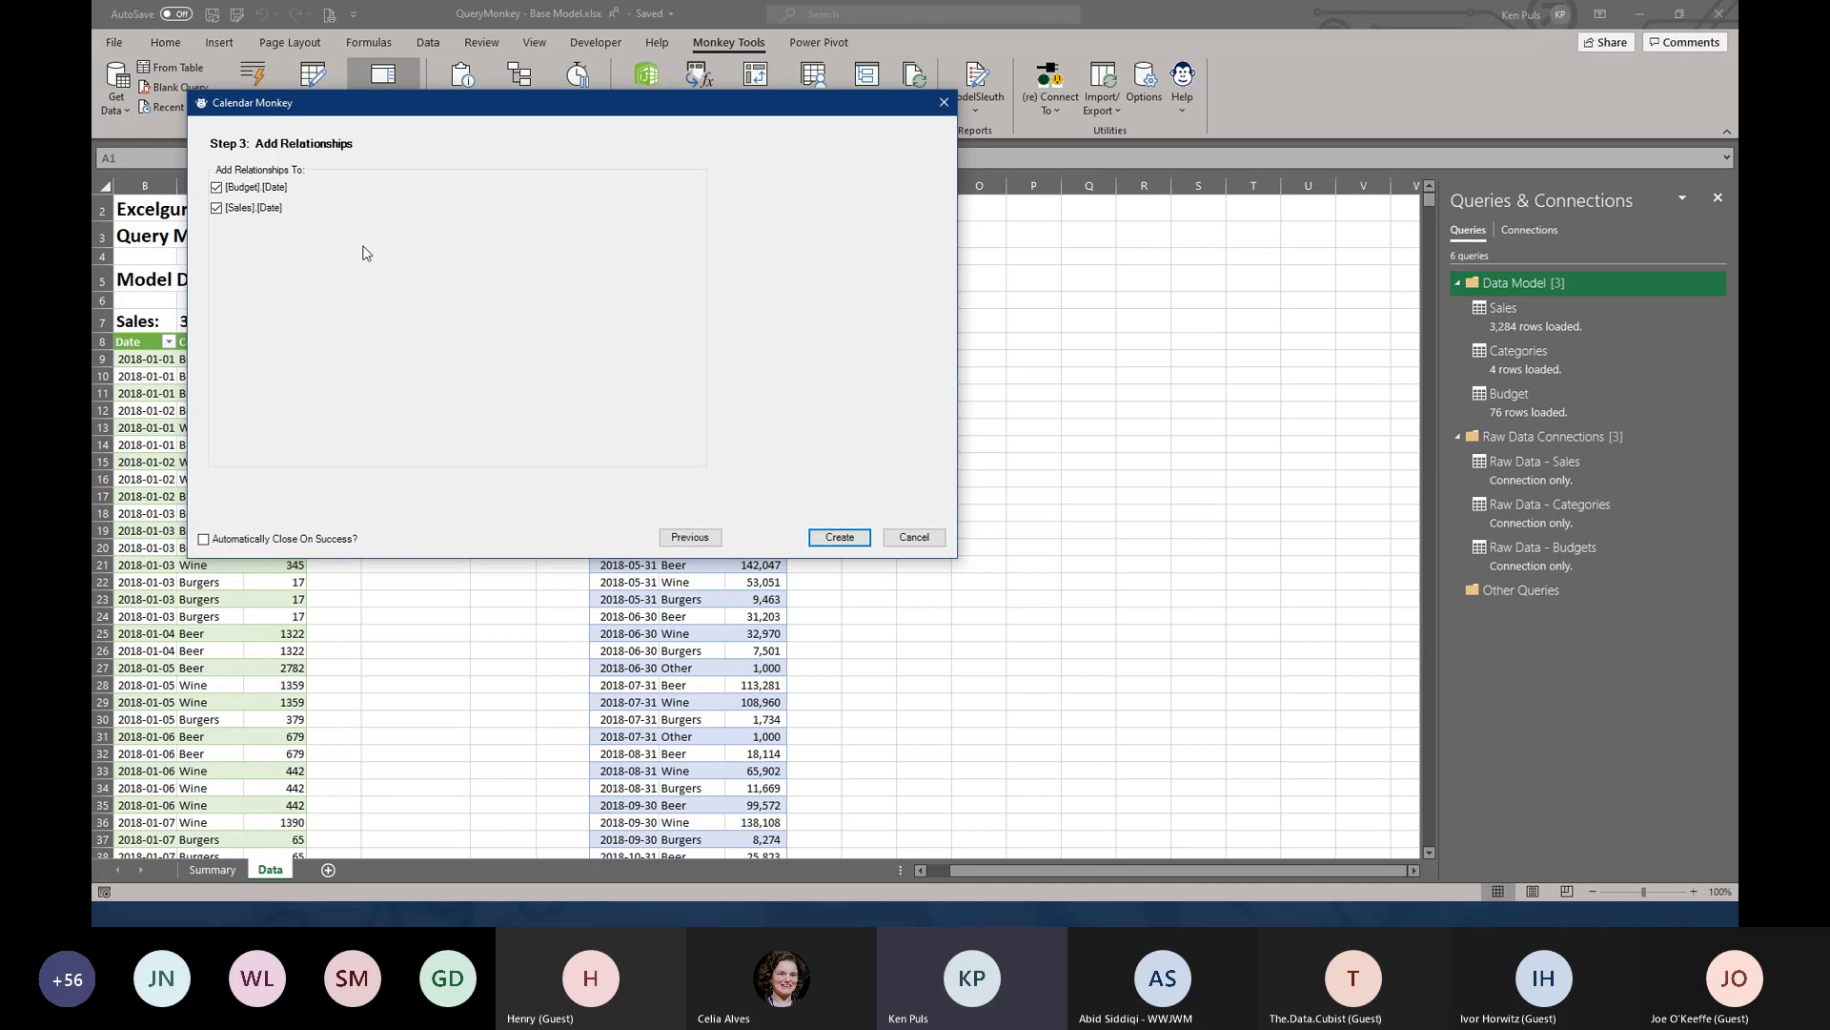
click(839, 537)
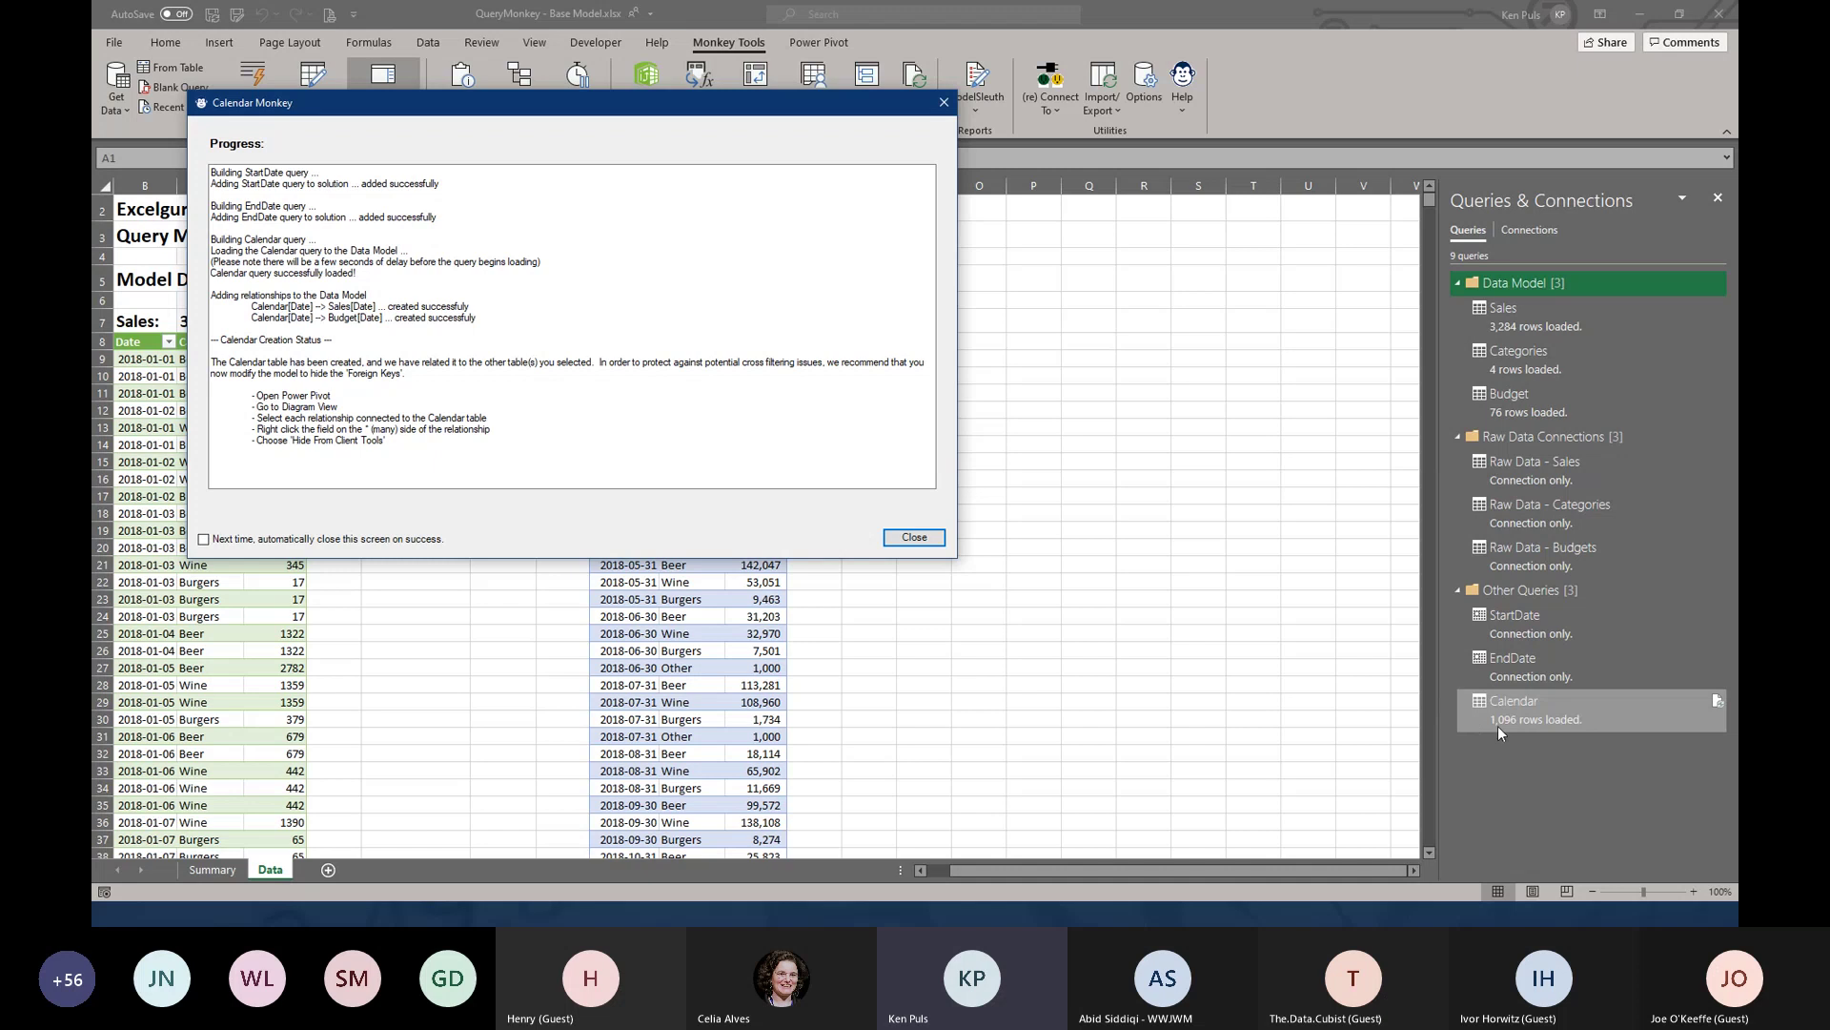
Close the Calendar Monkey progress report
mouse_move(1514, 718)
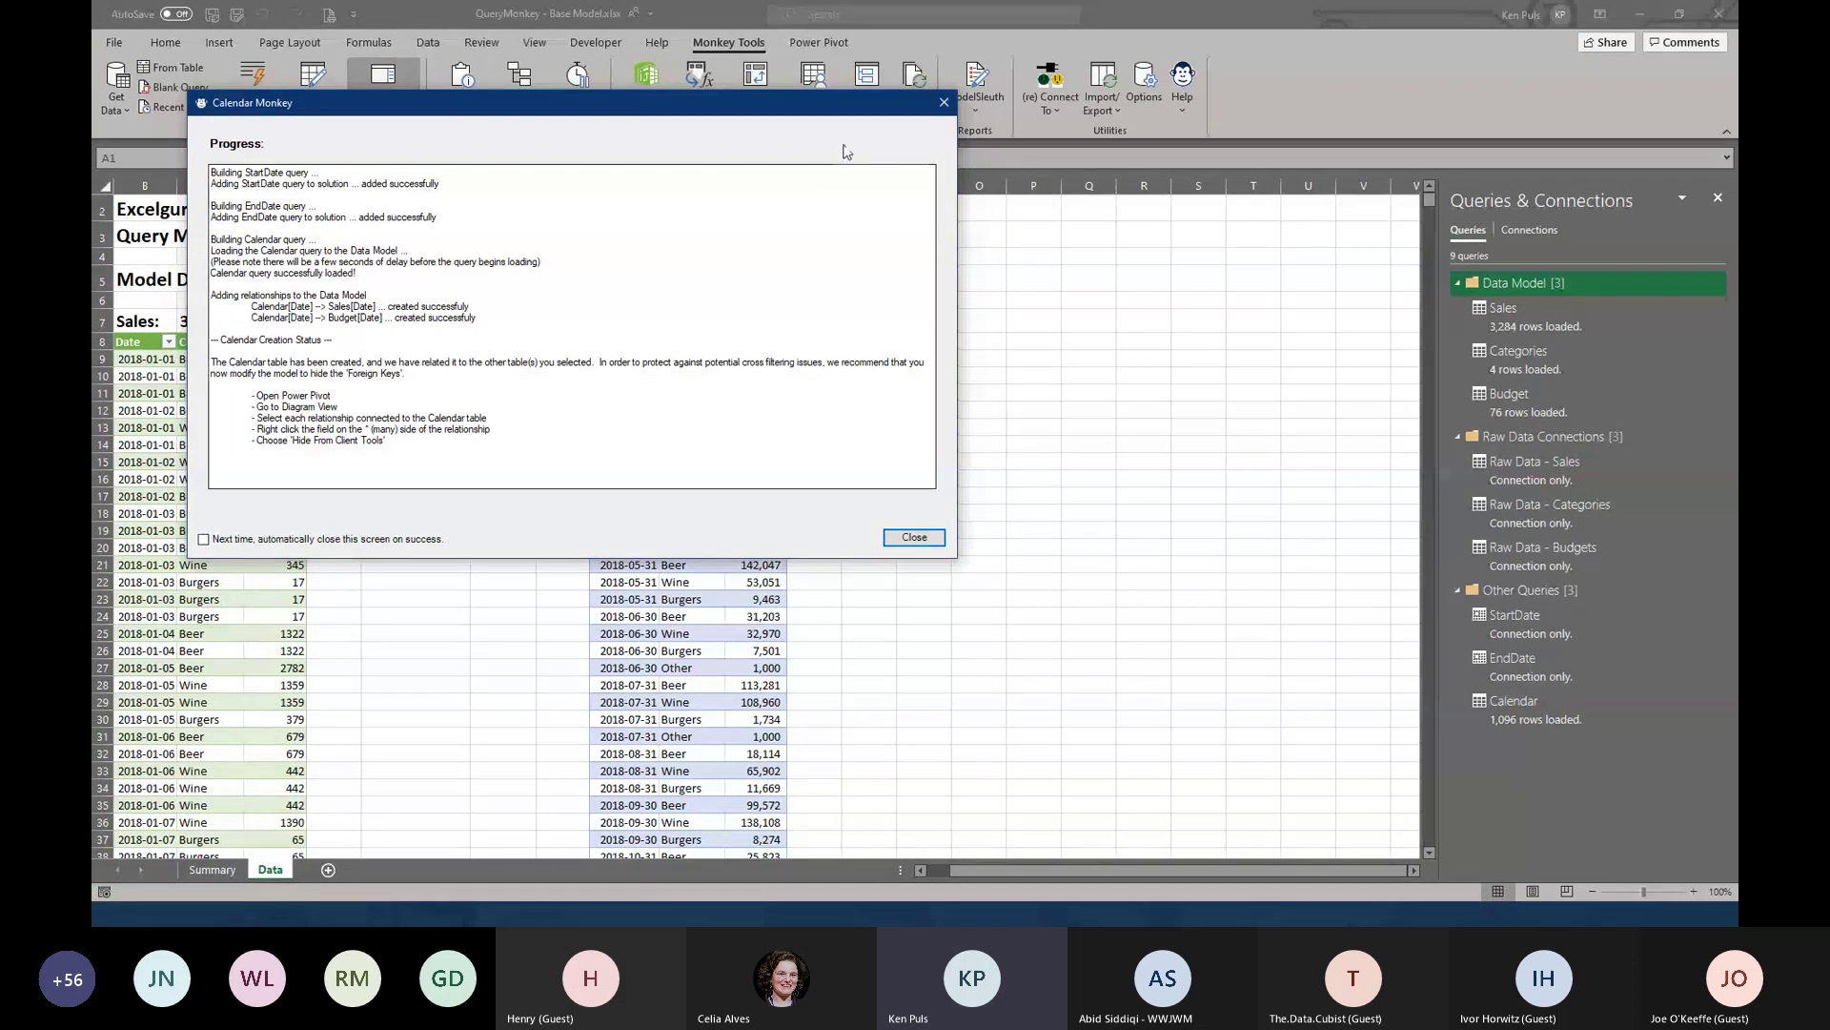
click(1039, 292)
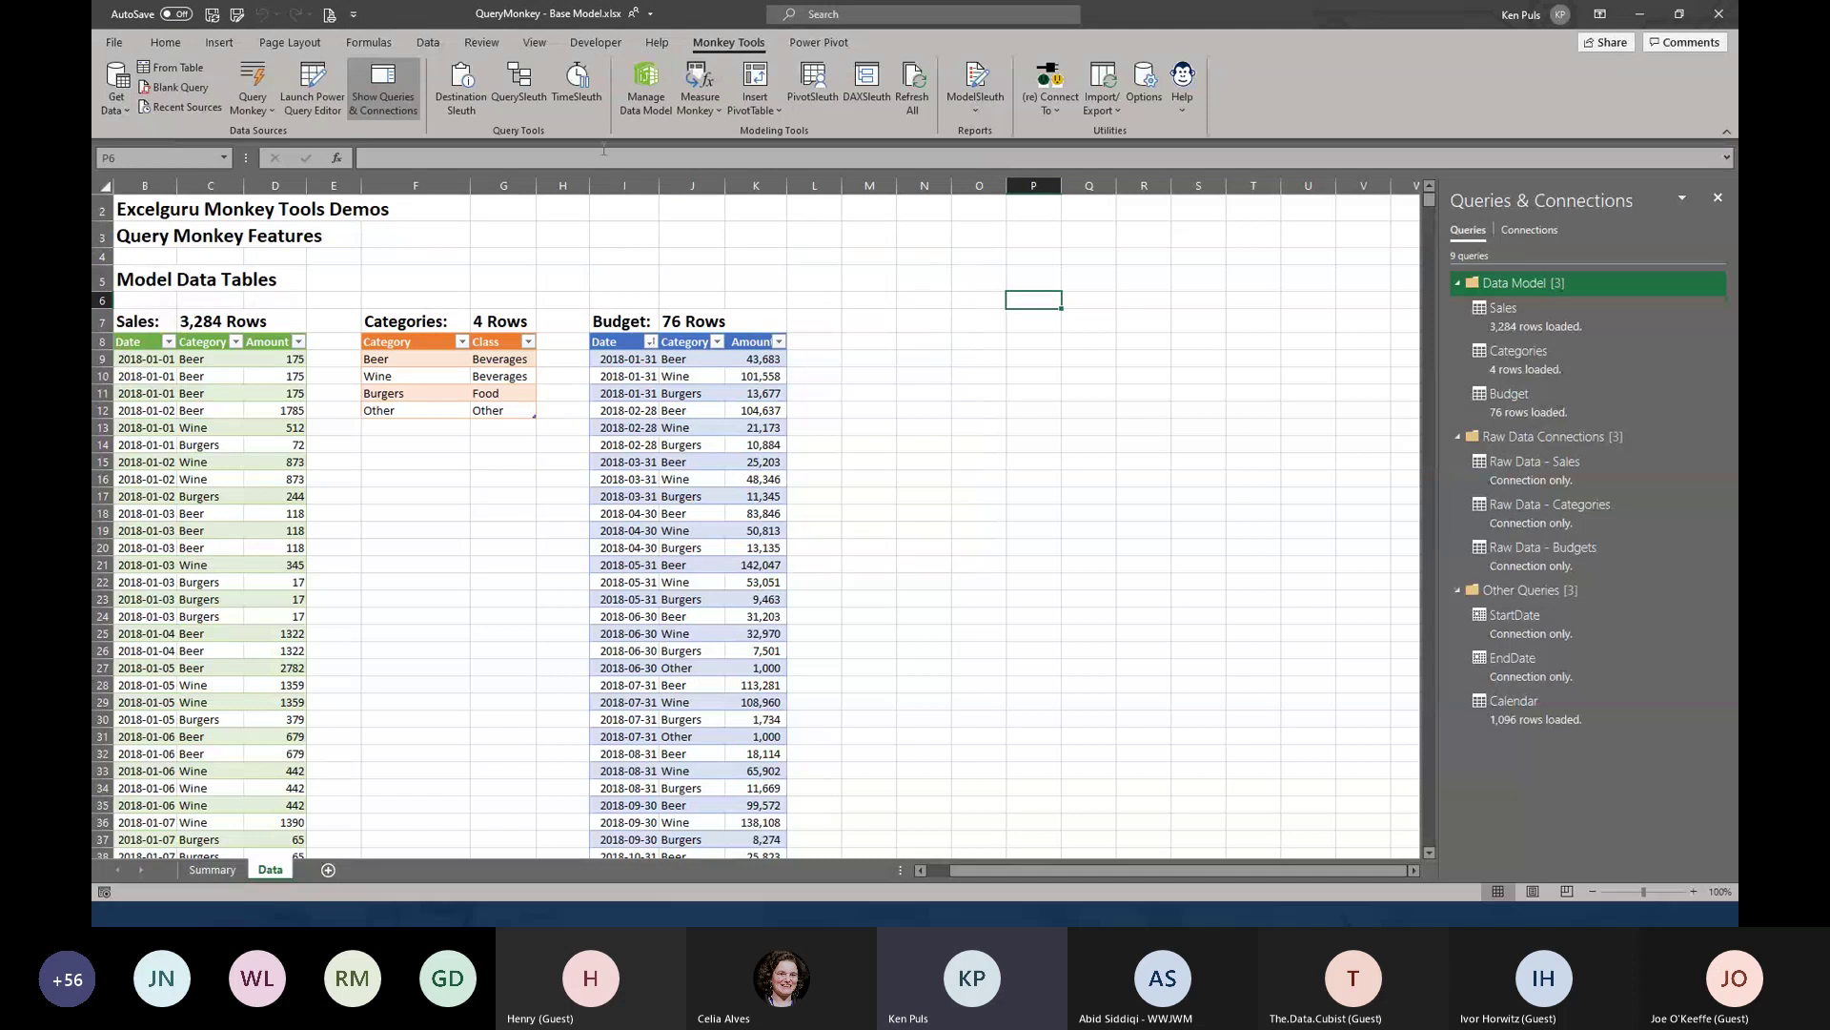
In the Power Pivot diagram, hide the Sales and Budget Date fields from client tools
click(642, 113)
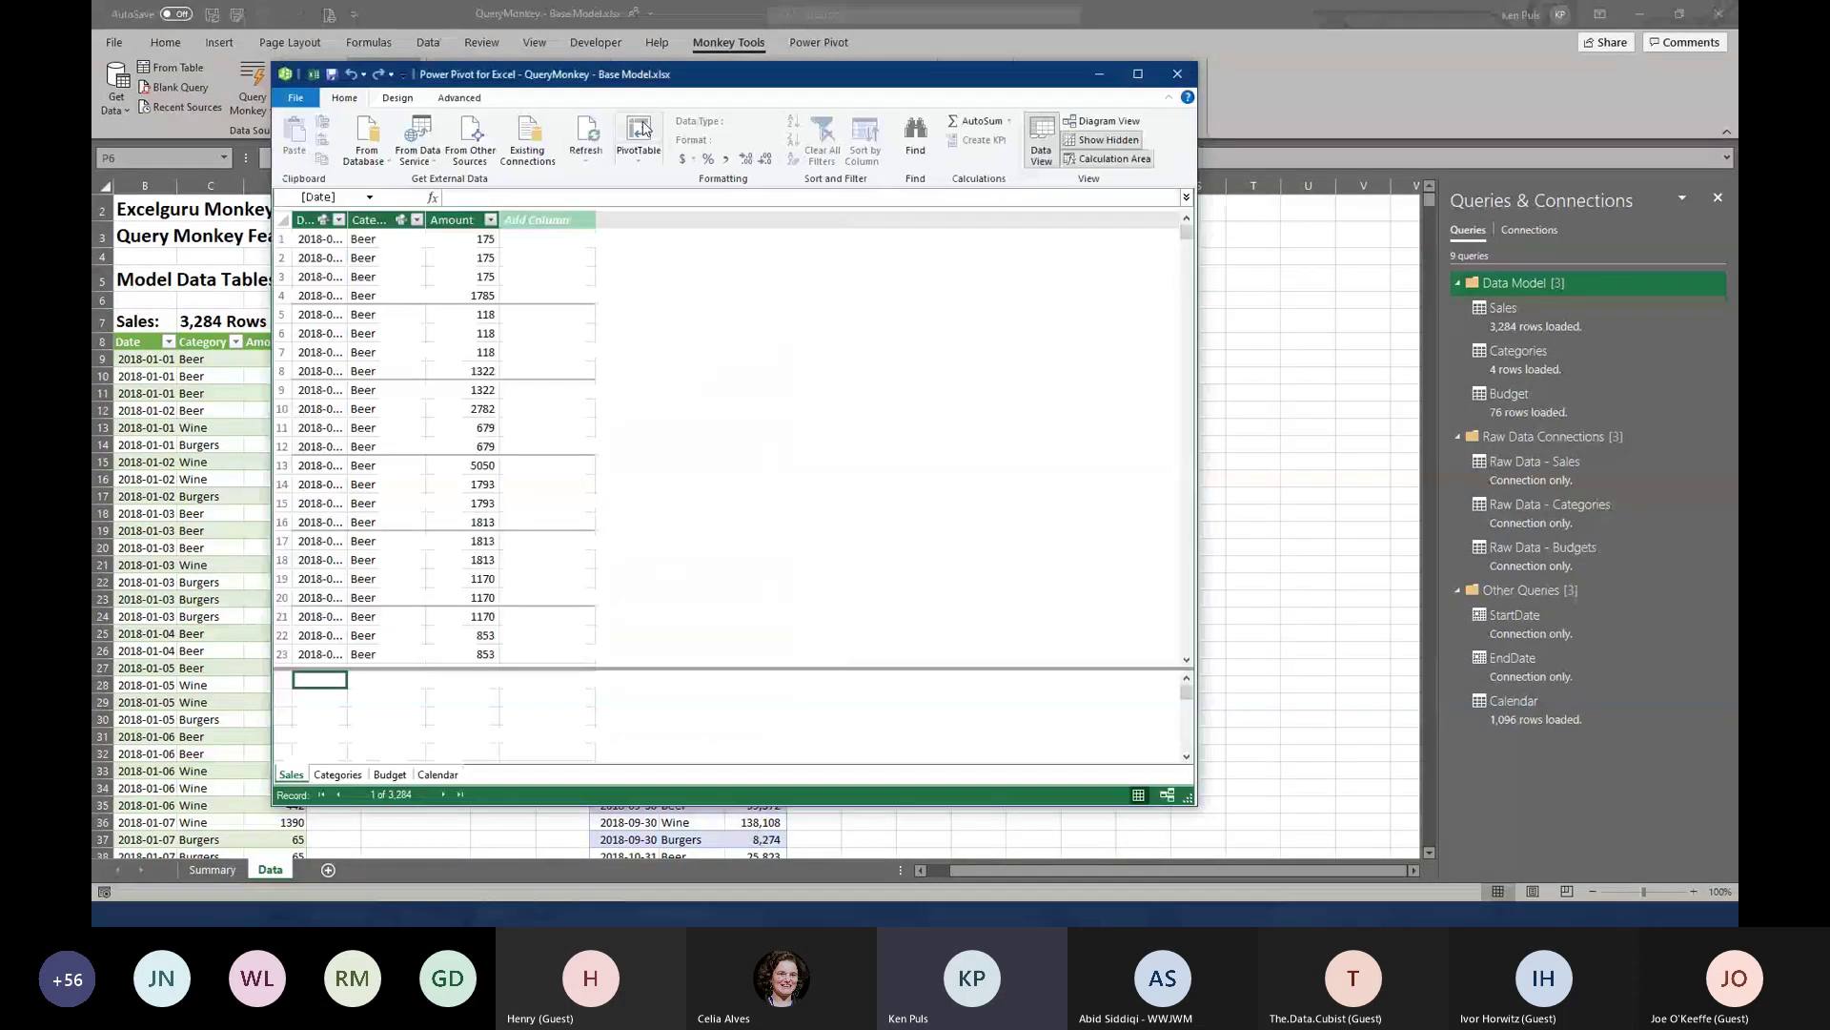
click(1103, 121)
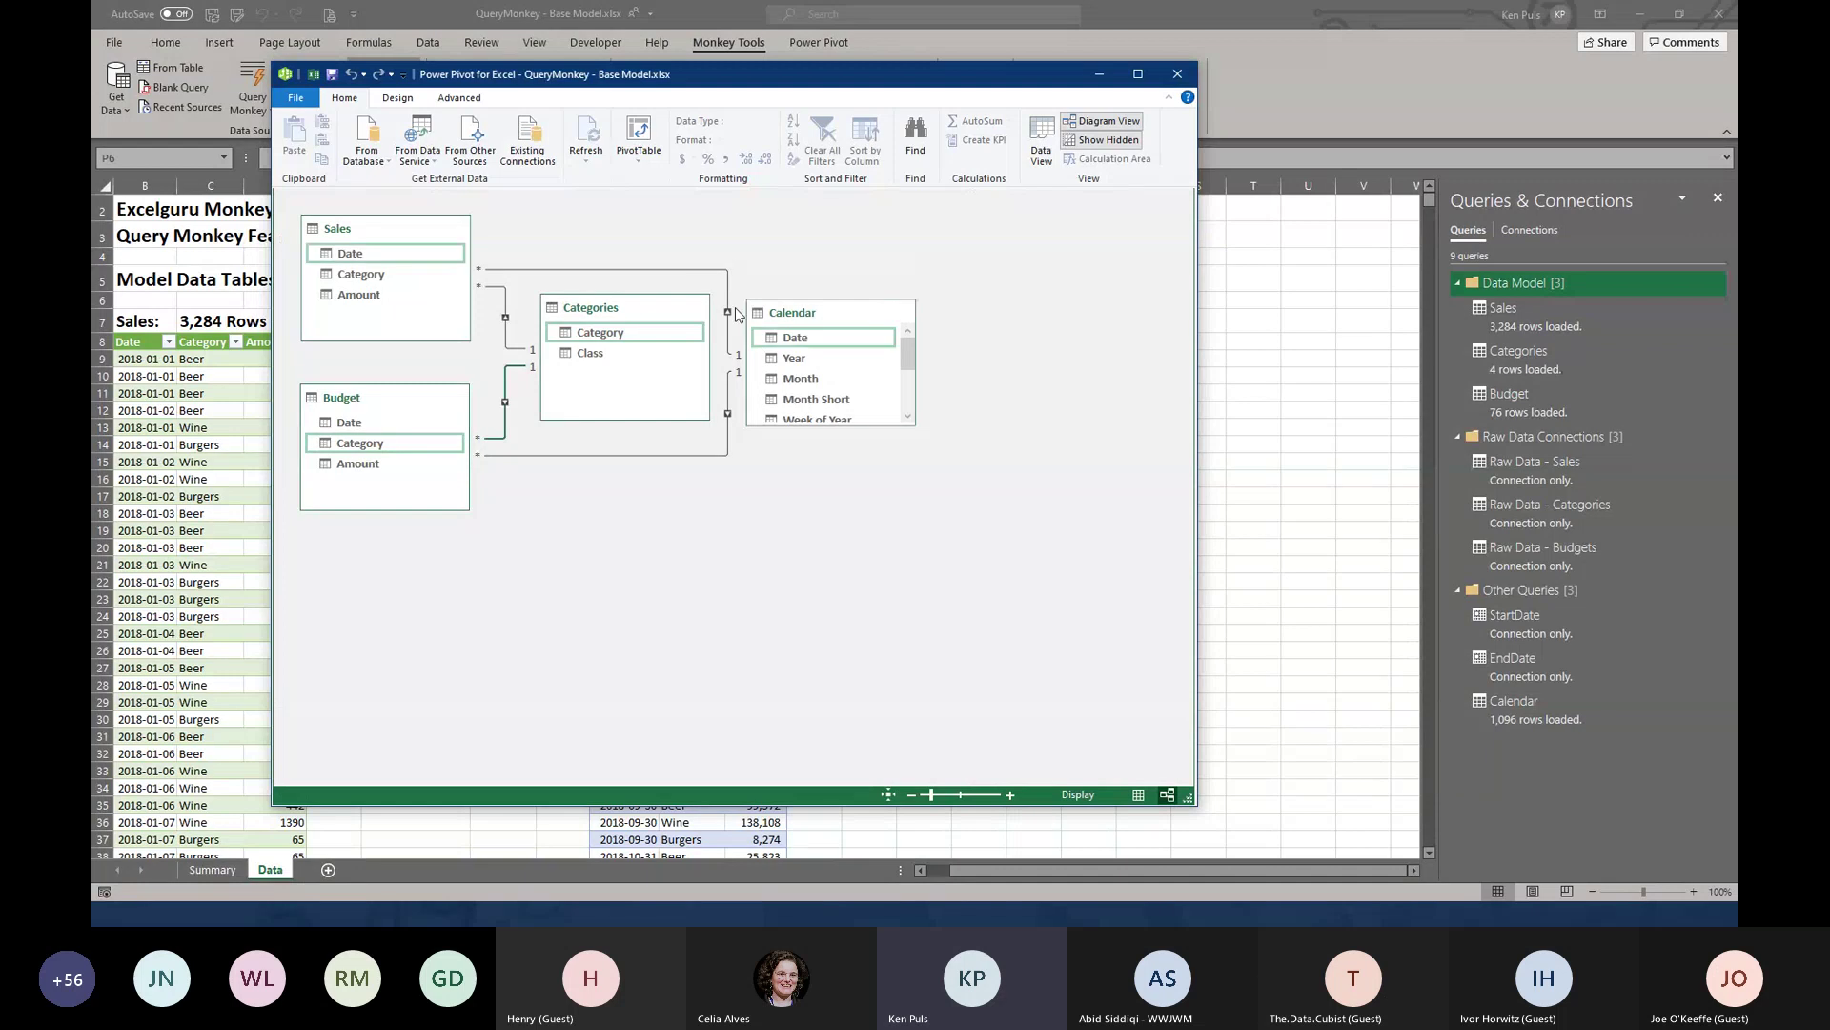
click(343, 256)
right_click(341, 255)
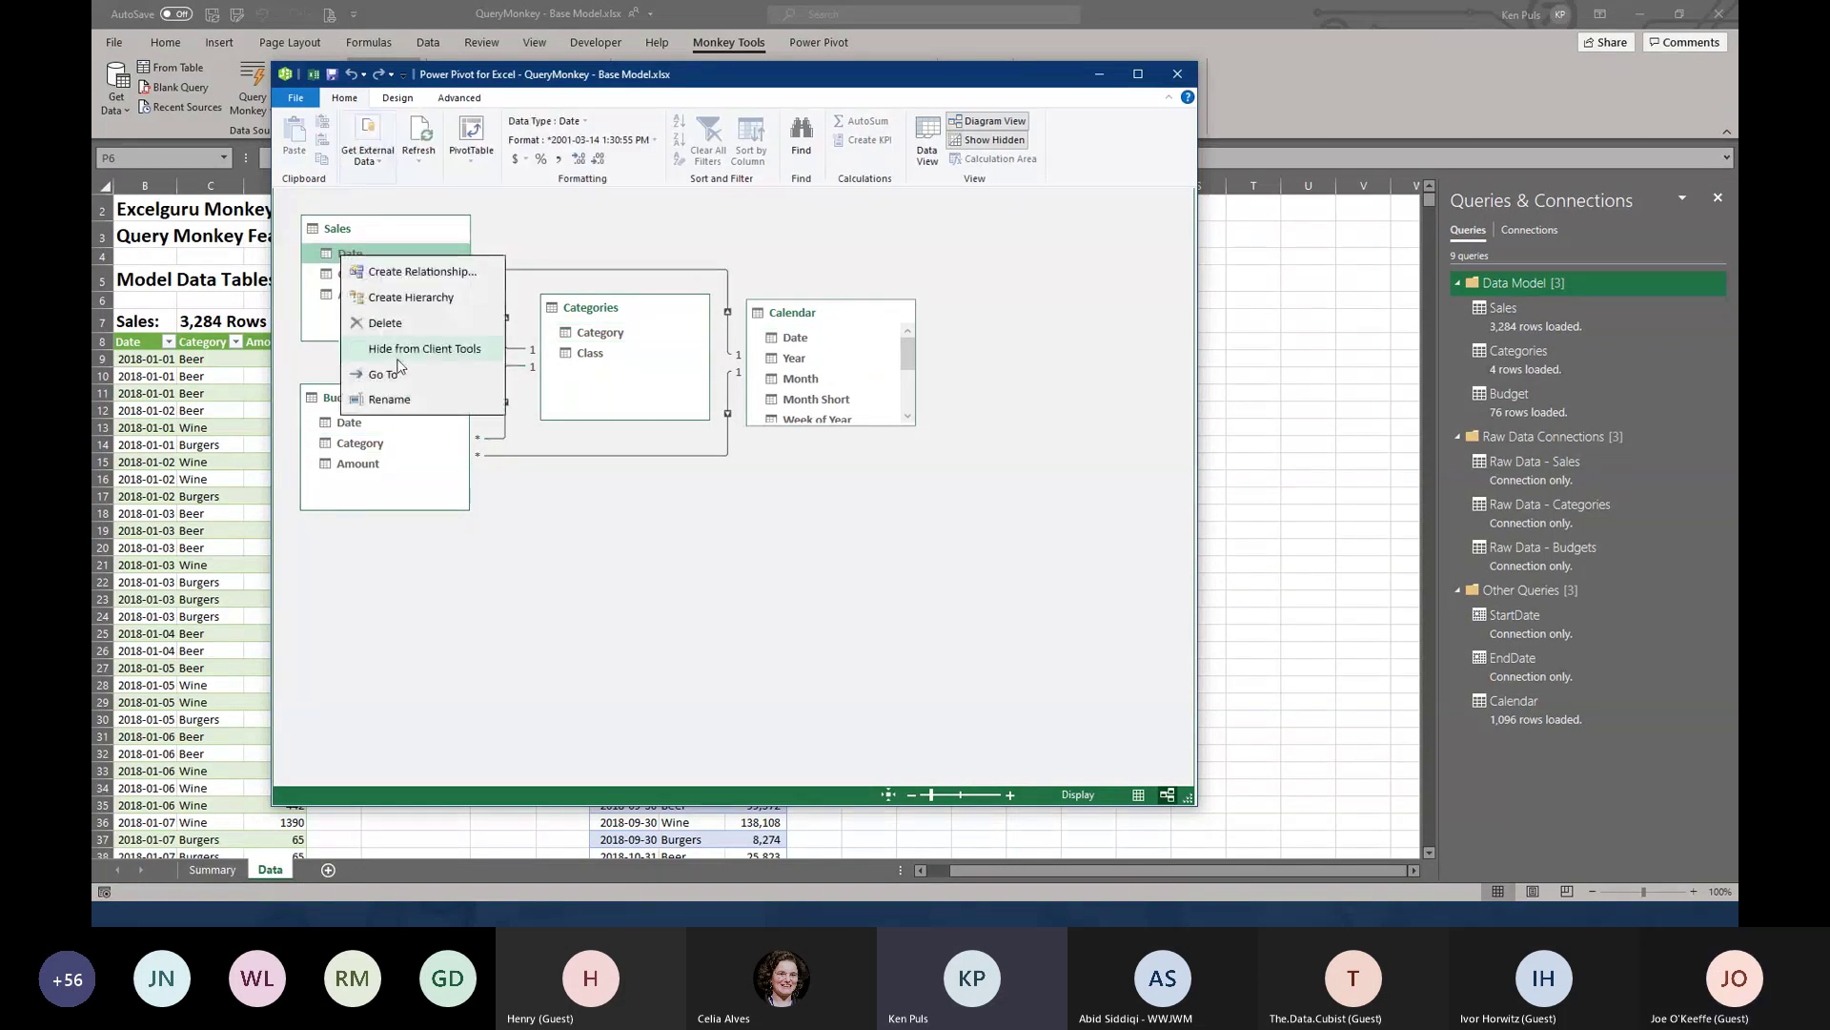
key(Return)
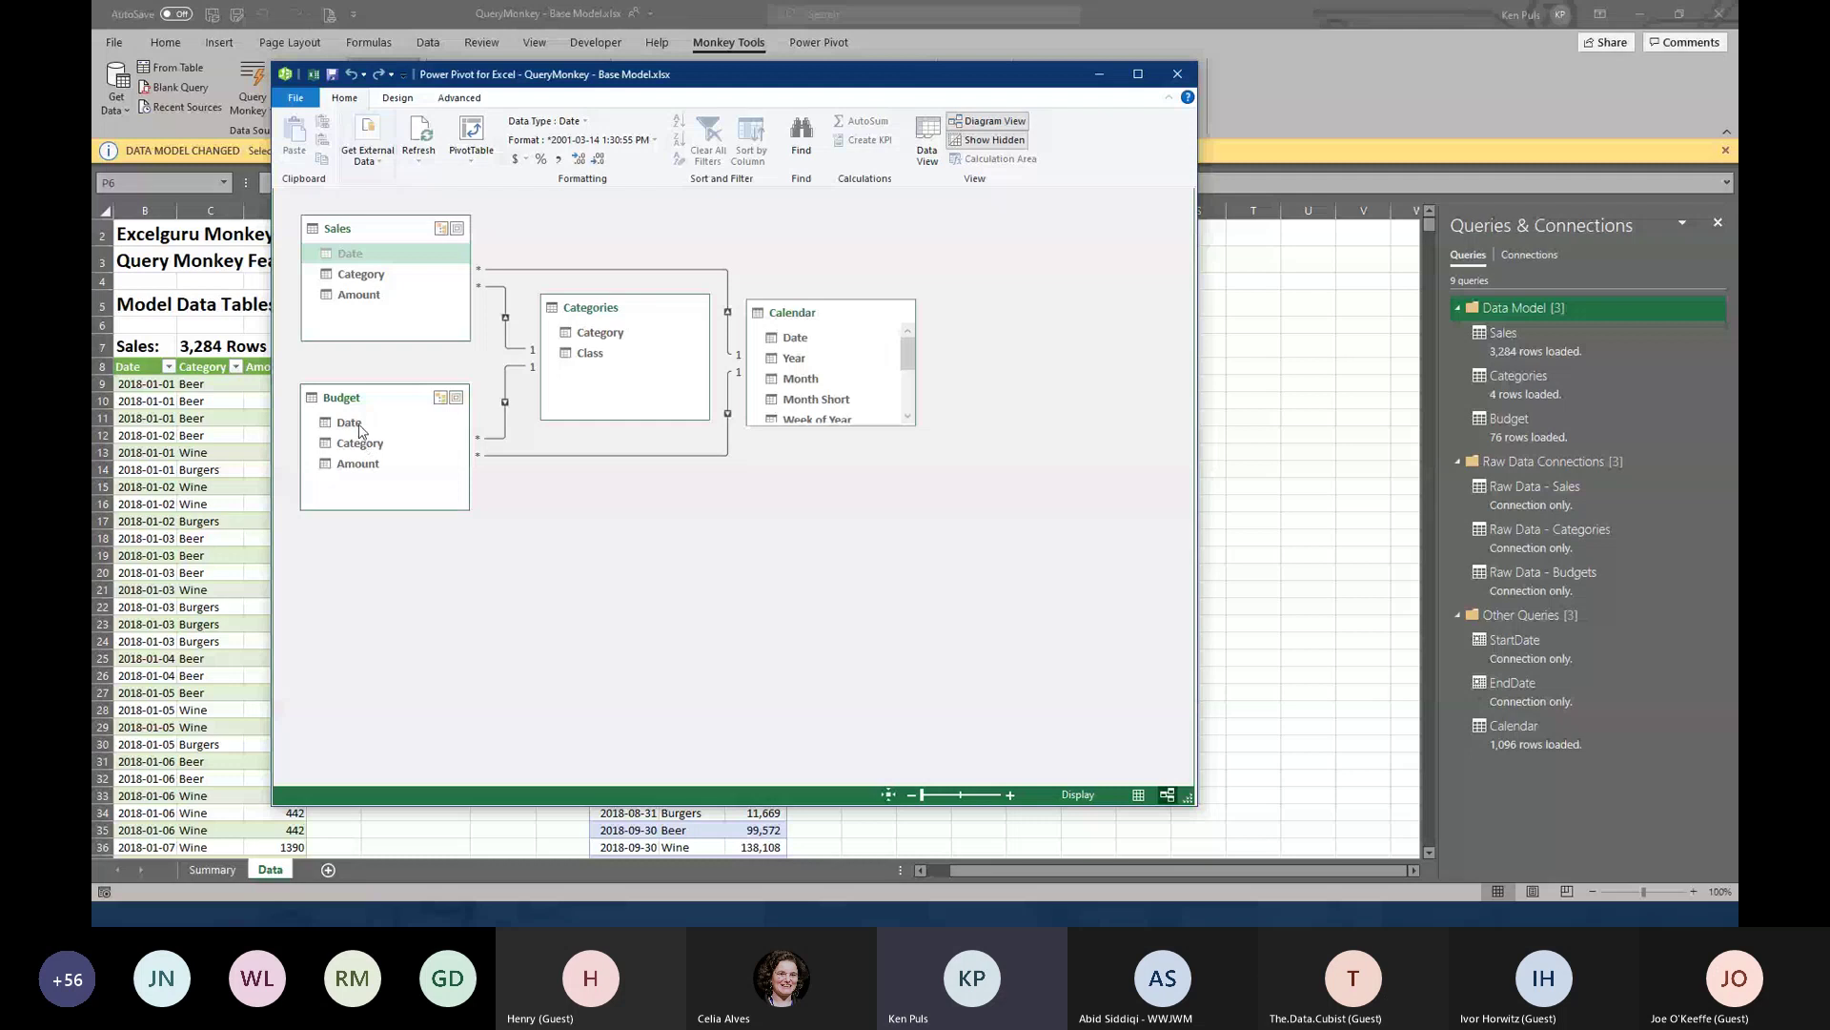
right_click(357, 424)
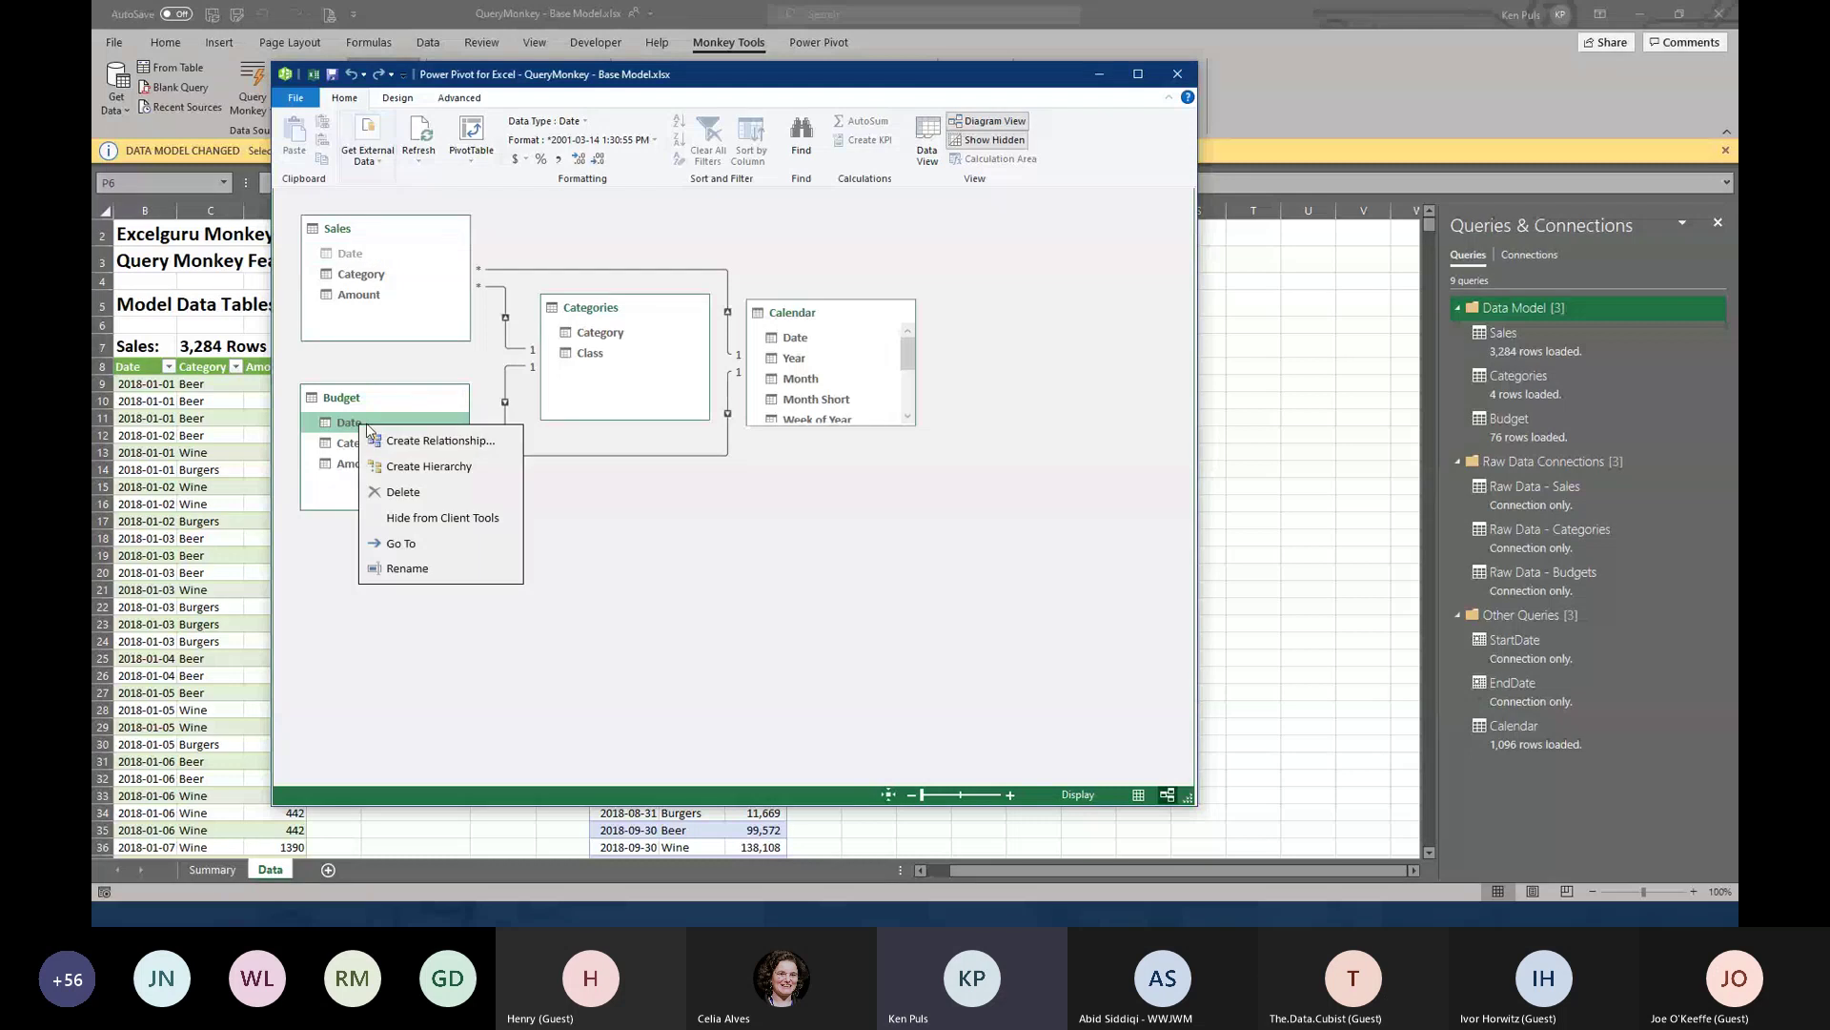
click(424, 519)
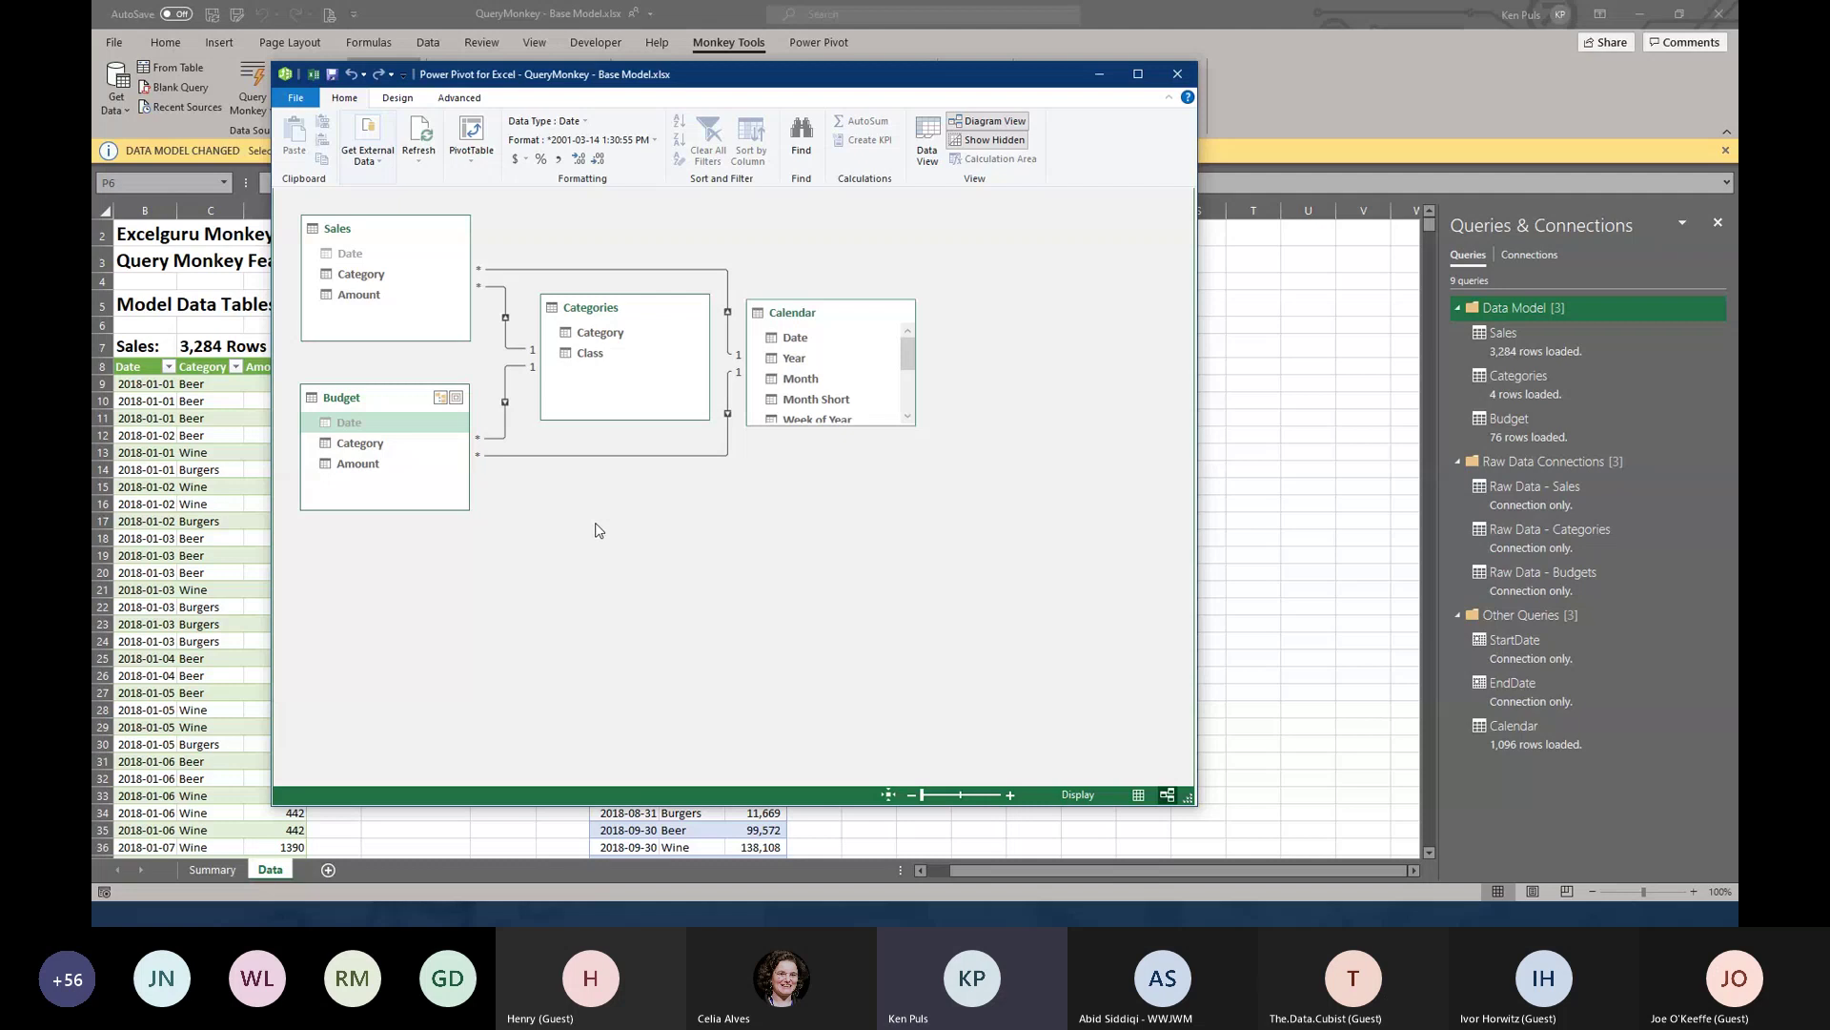
Review the Calendar table's rows in Data View and select its Month Short column
click(928, 143)
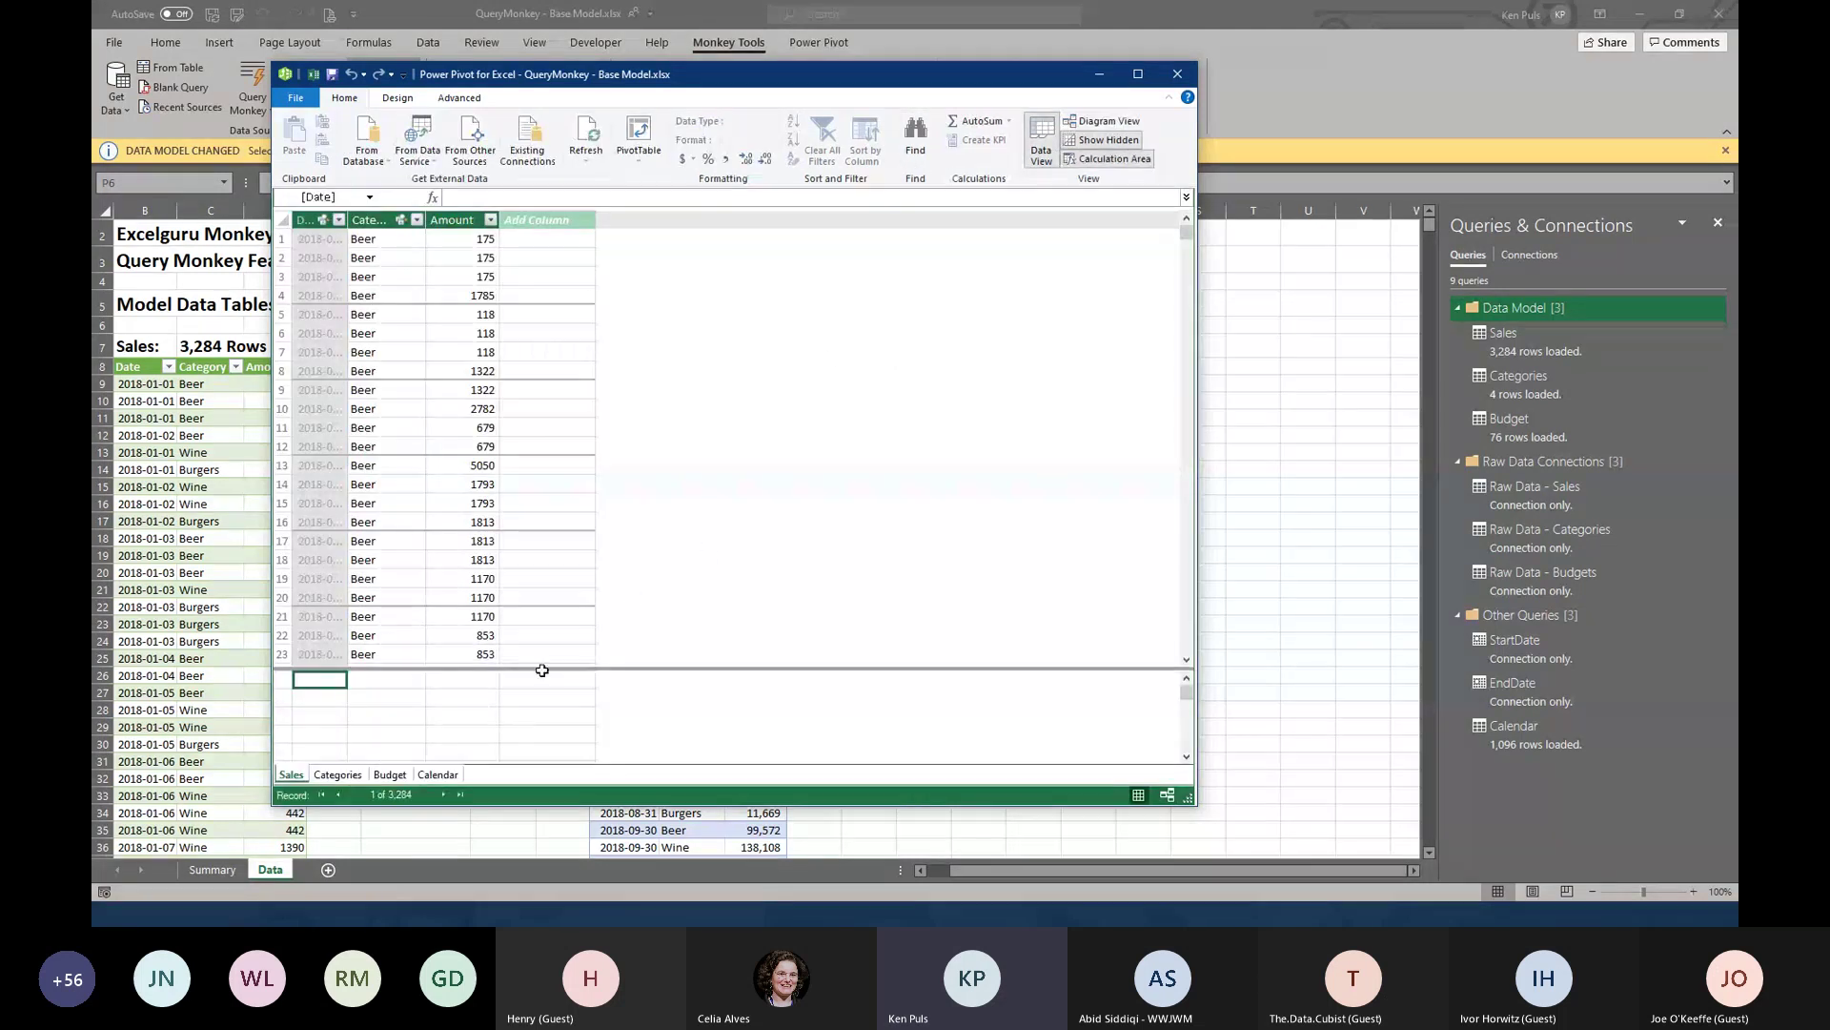
click(436, 774)
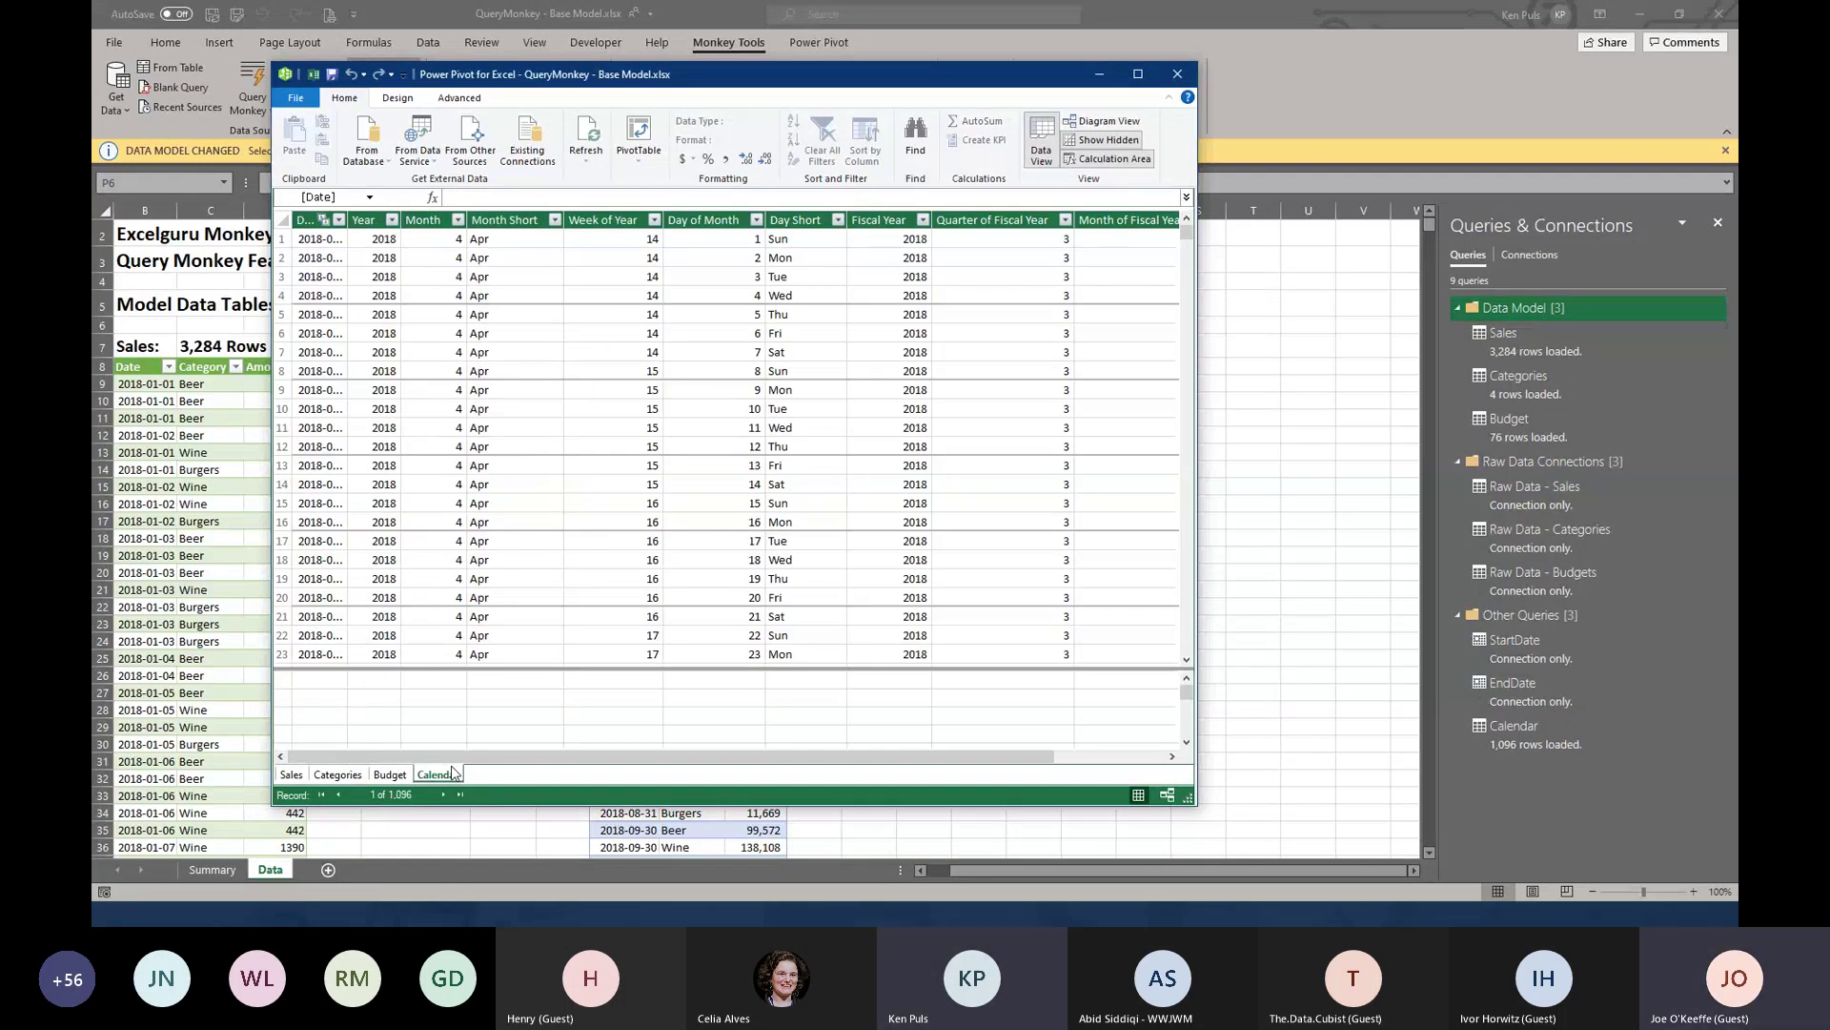
click(504, 220)
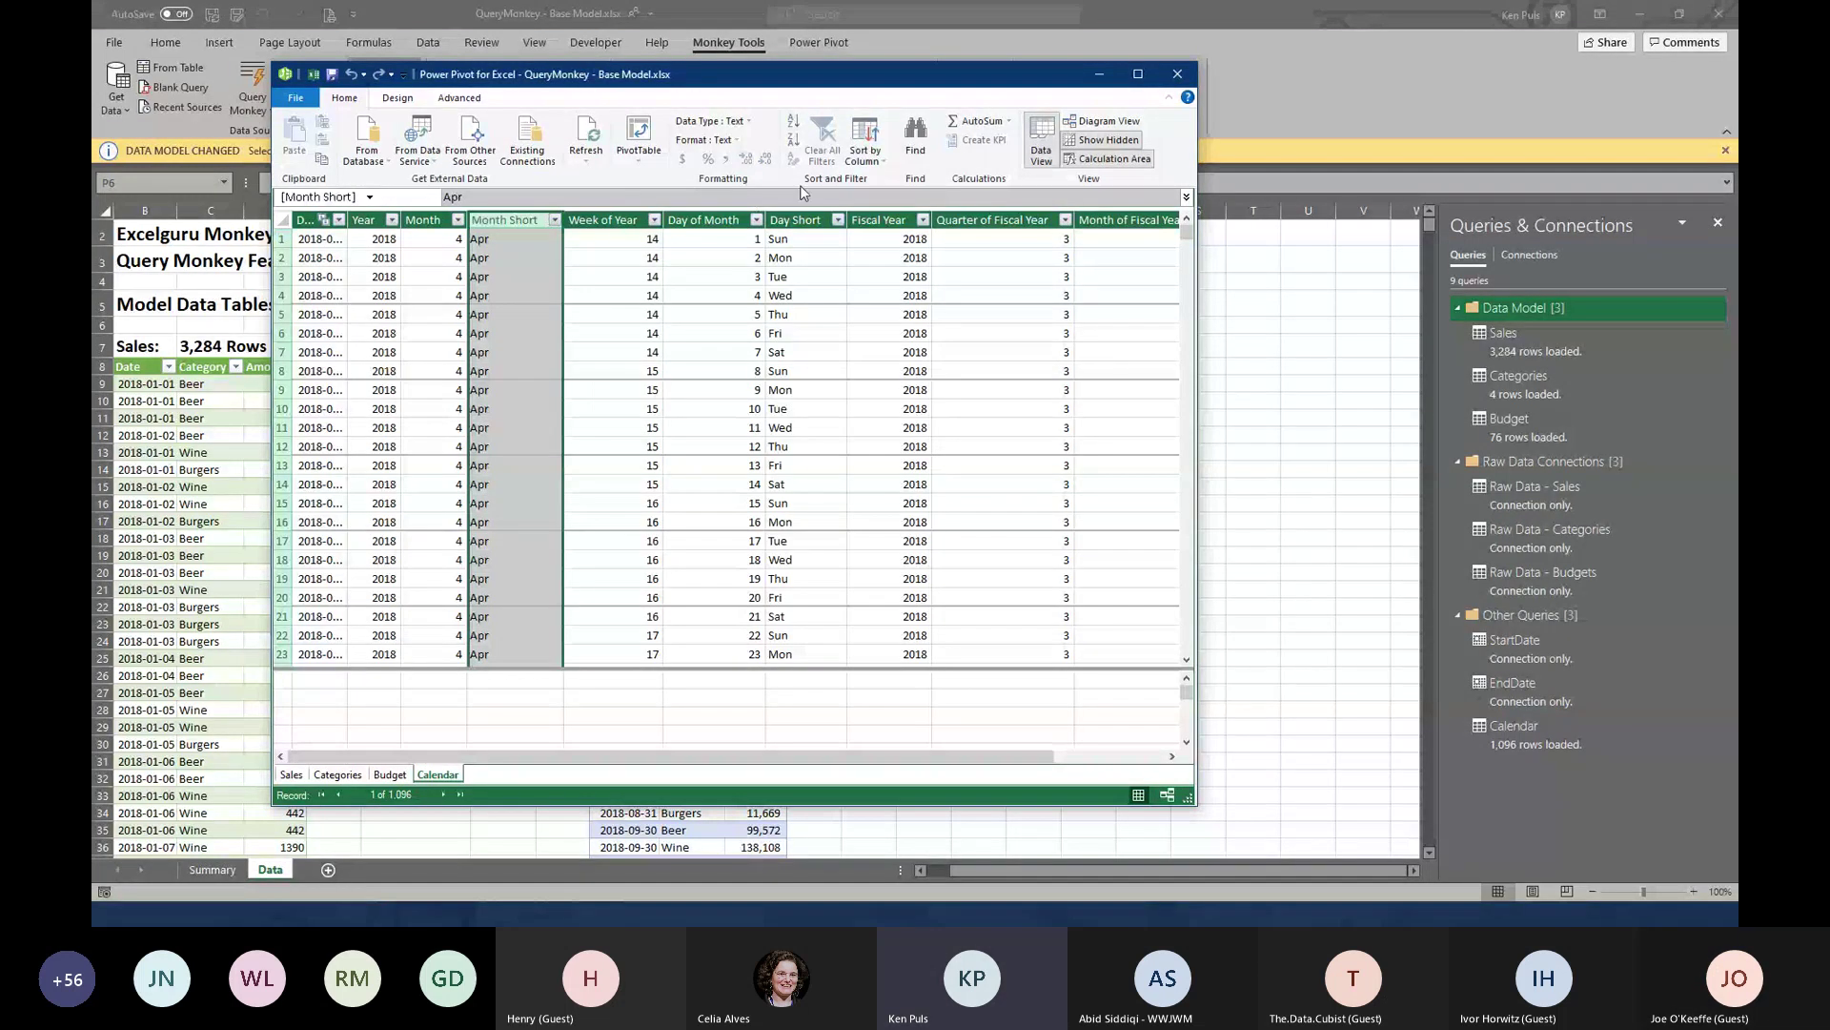
Sort Calendar's Month Short column by Month of Fiscal Year, then close Power Pivot
click(864, 160)
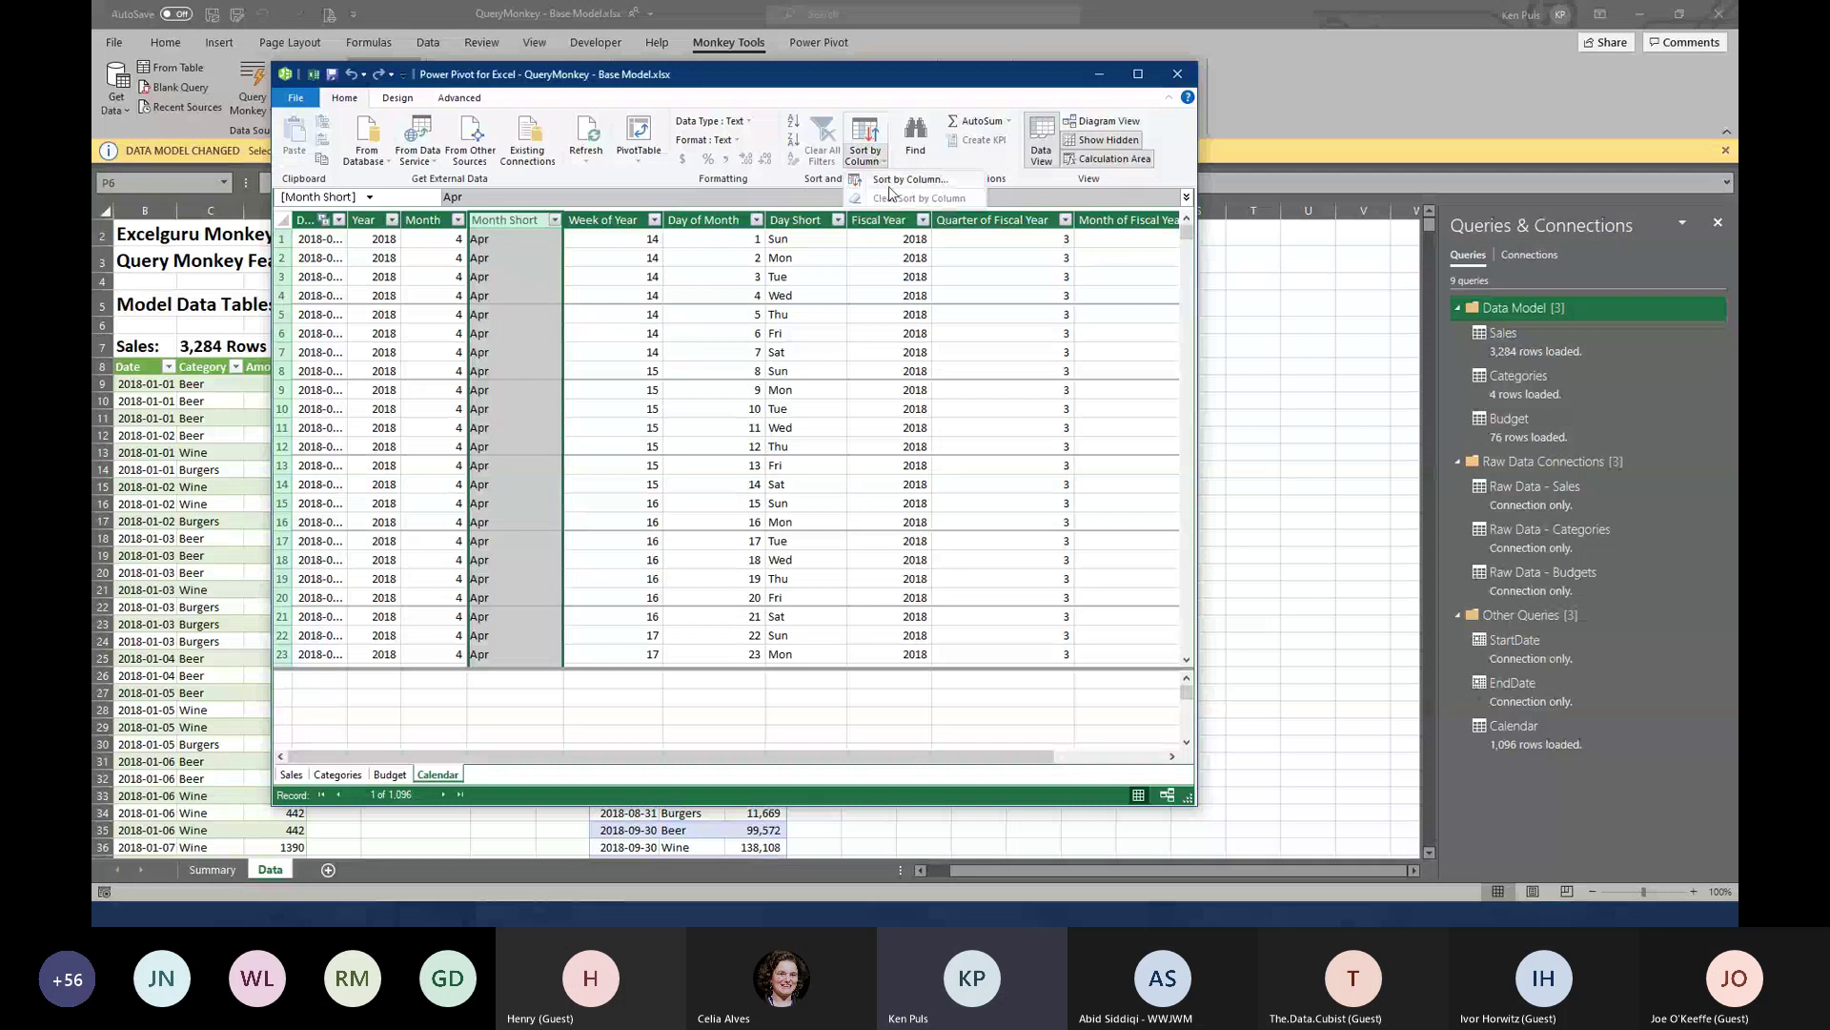
click(897, 180)
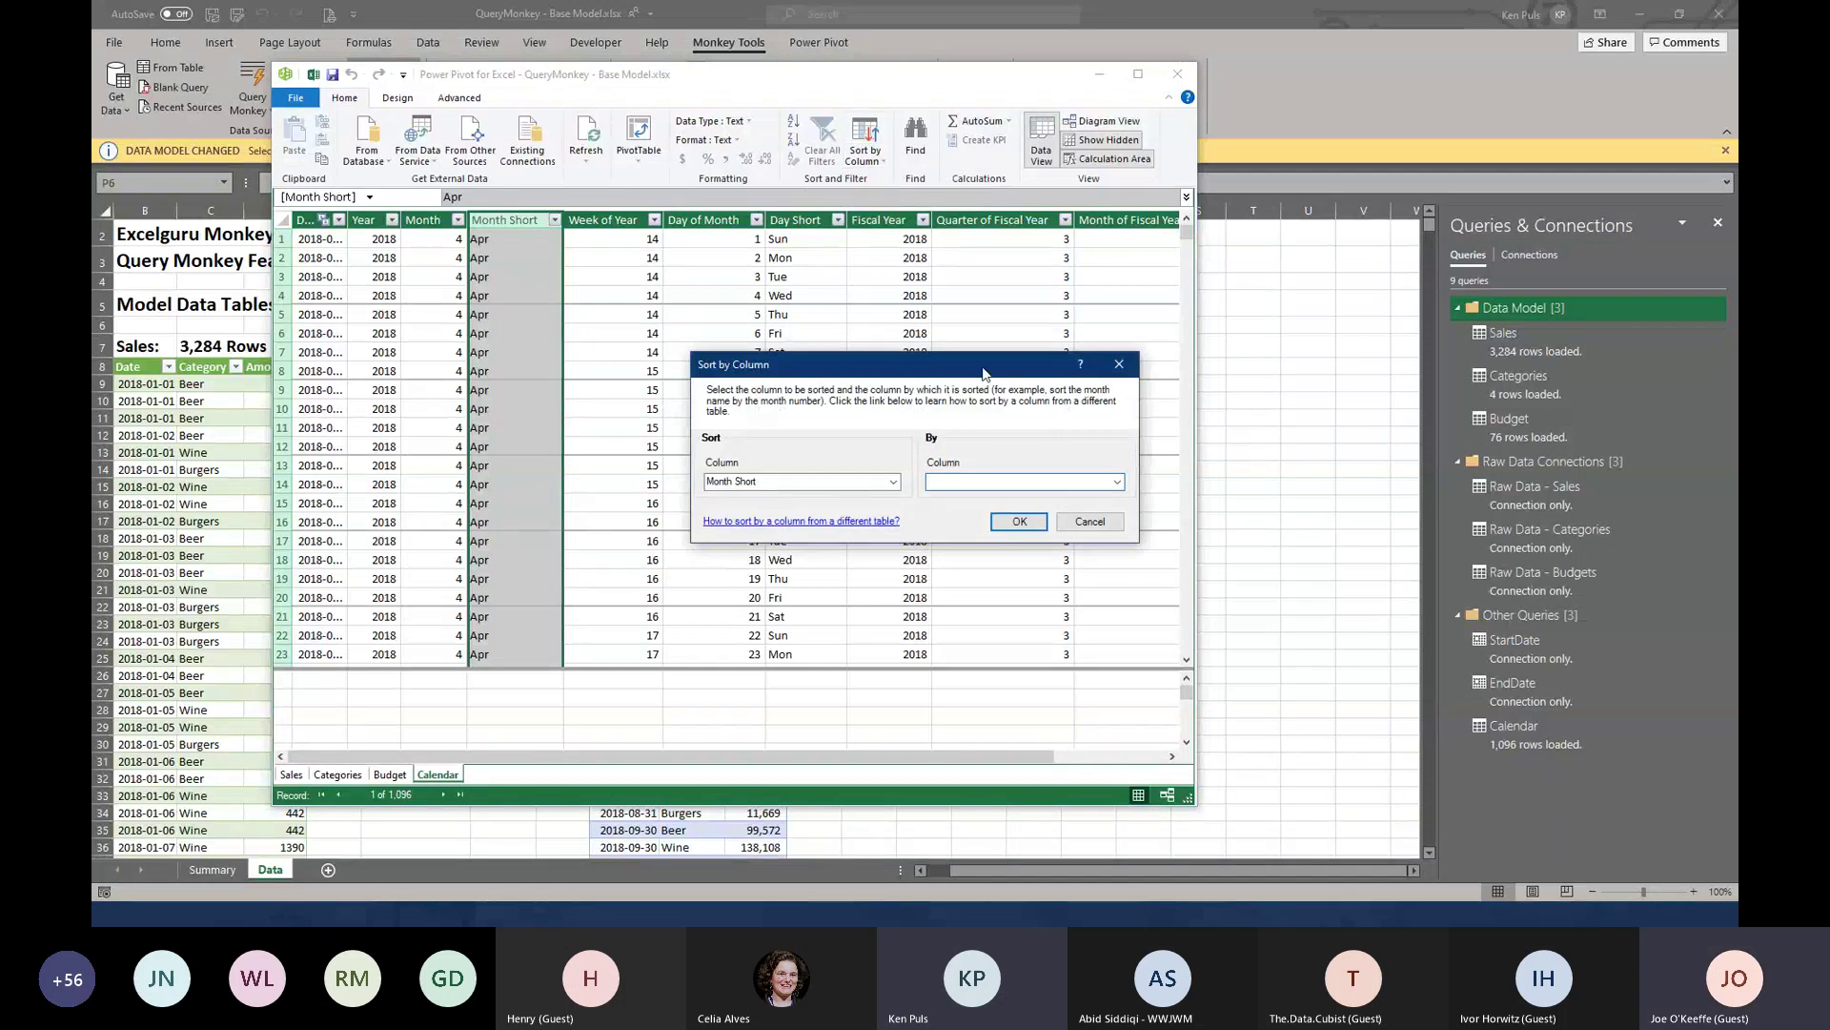
click(1118, 482)
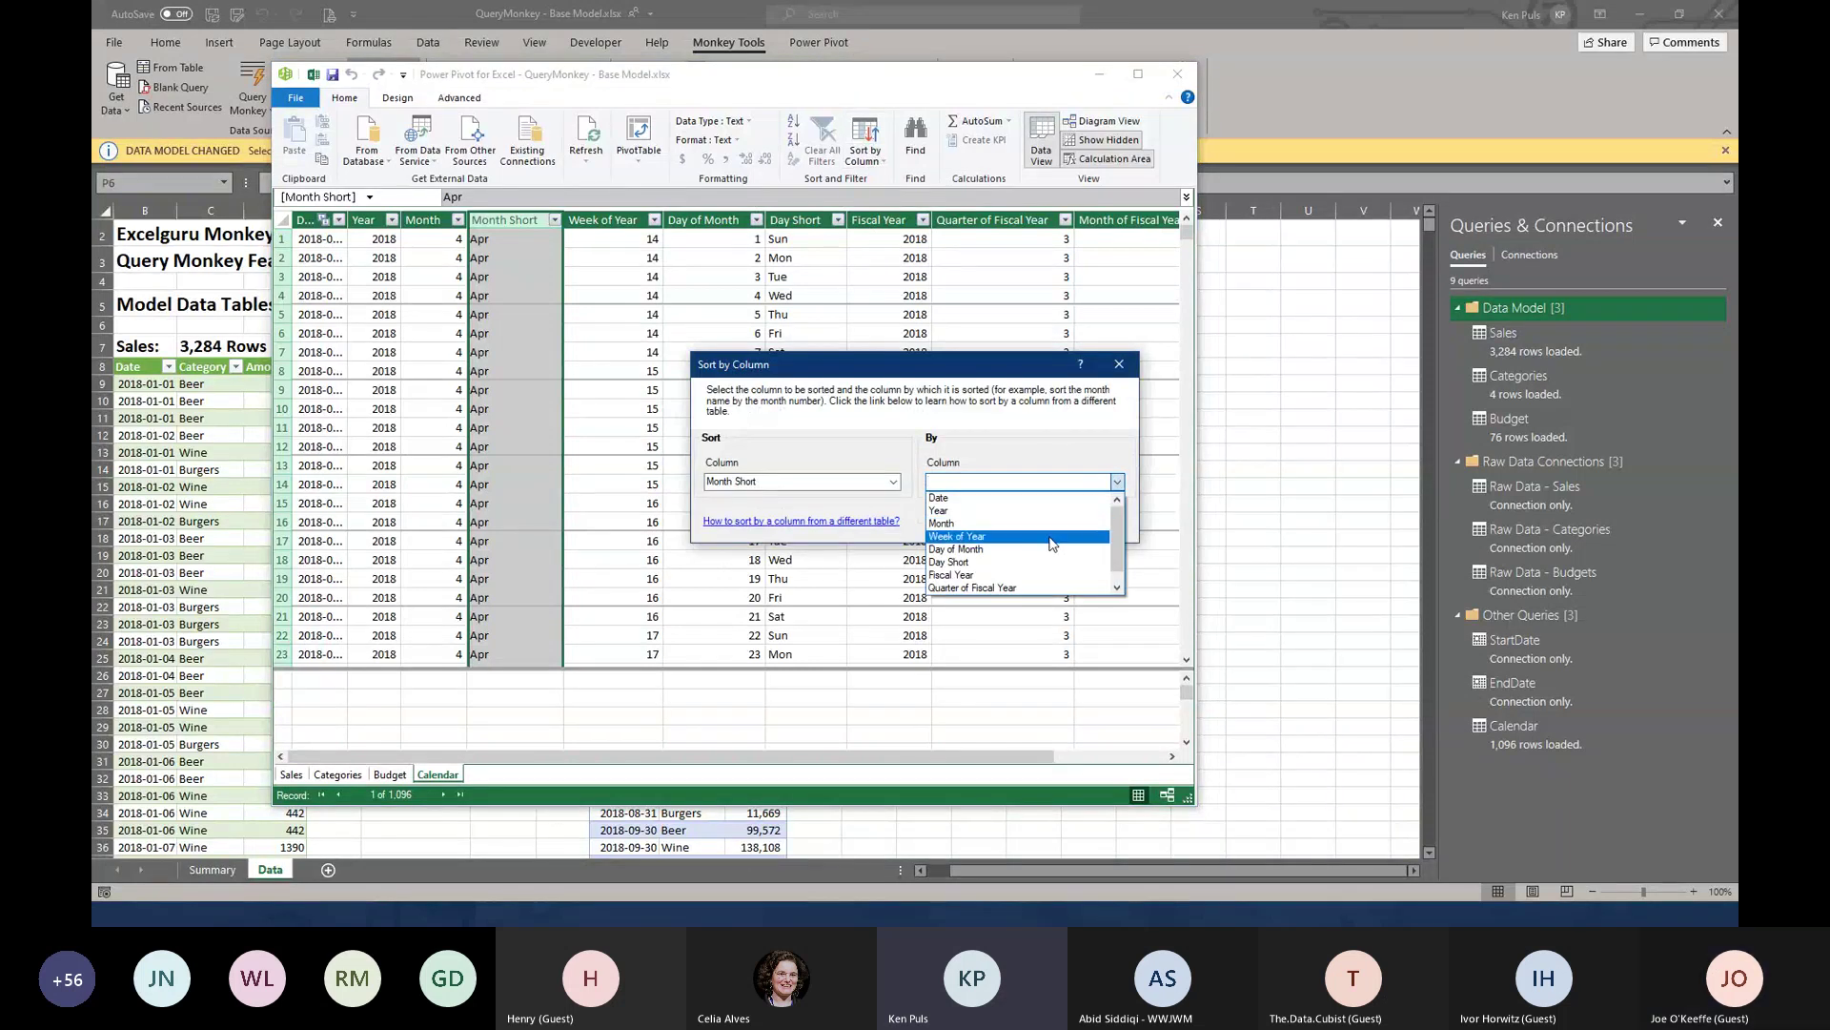
scroll(1015, 572, down, 1)
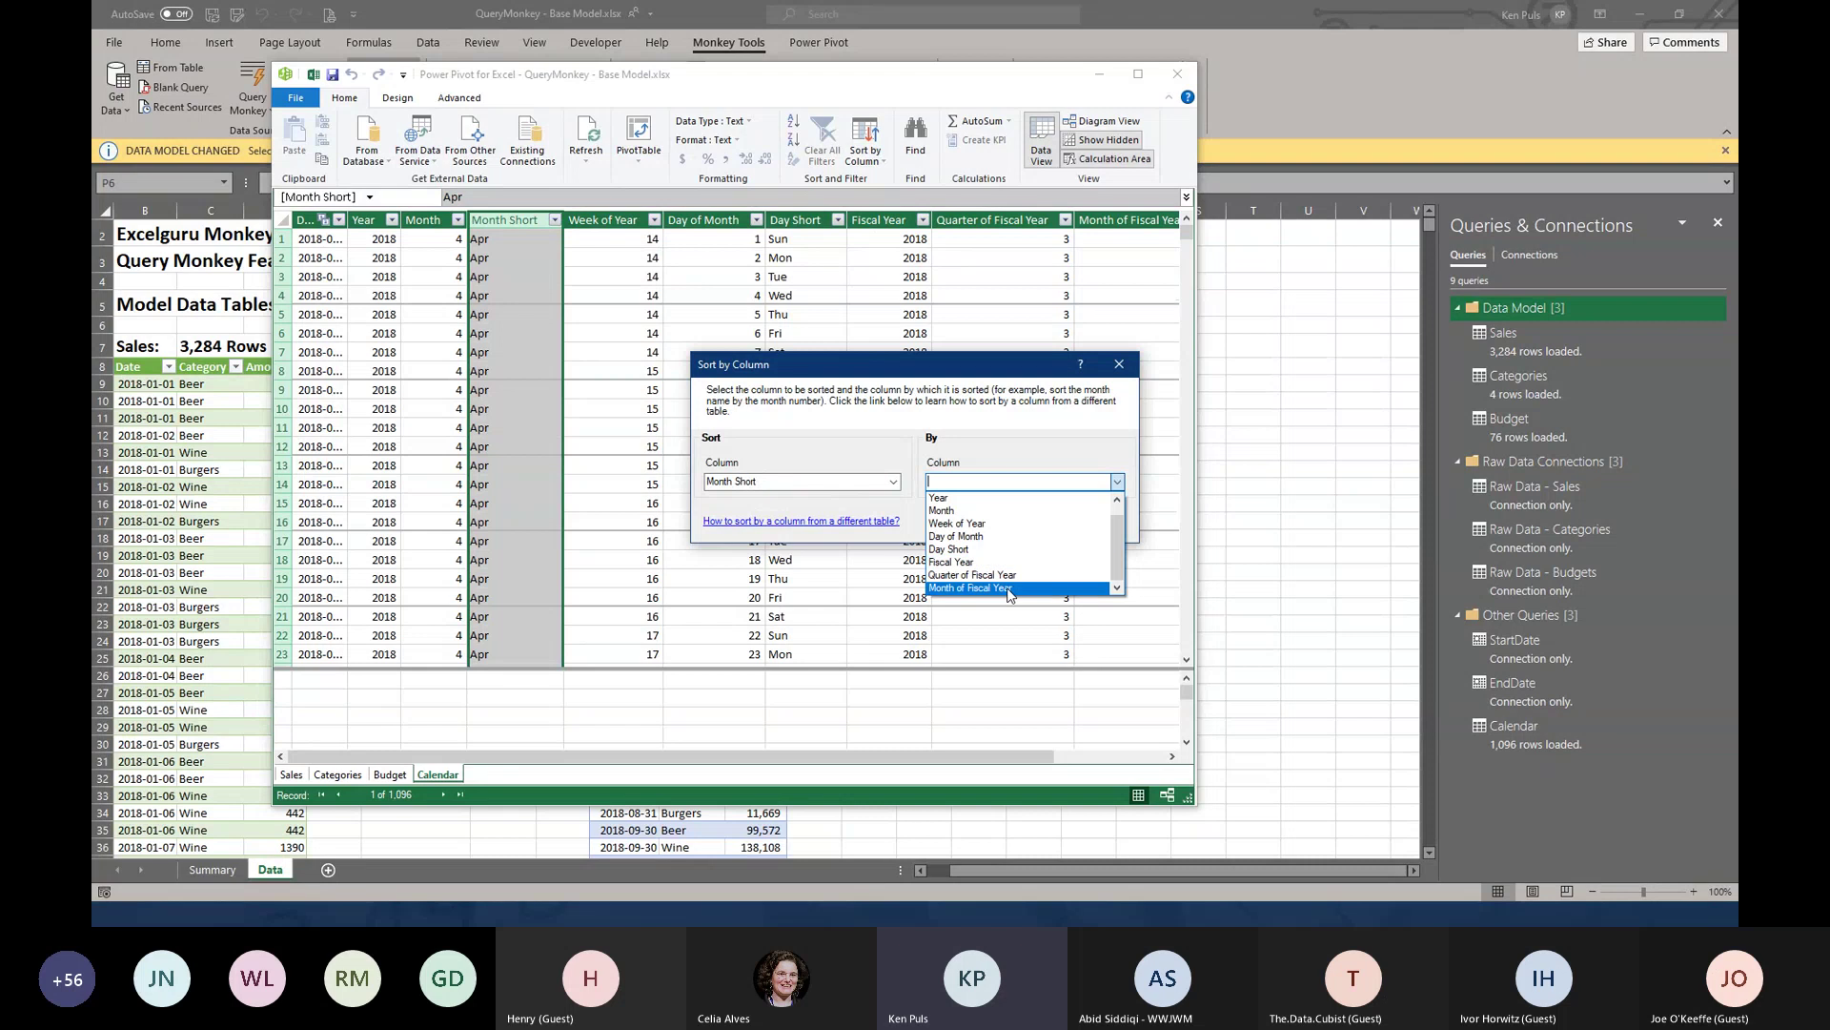
click(1009, 589)
click(1017, 523)
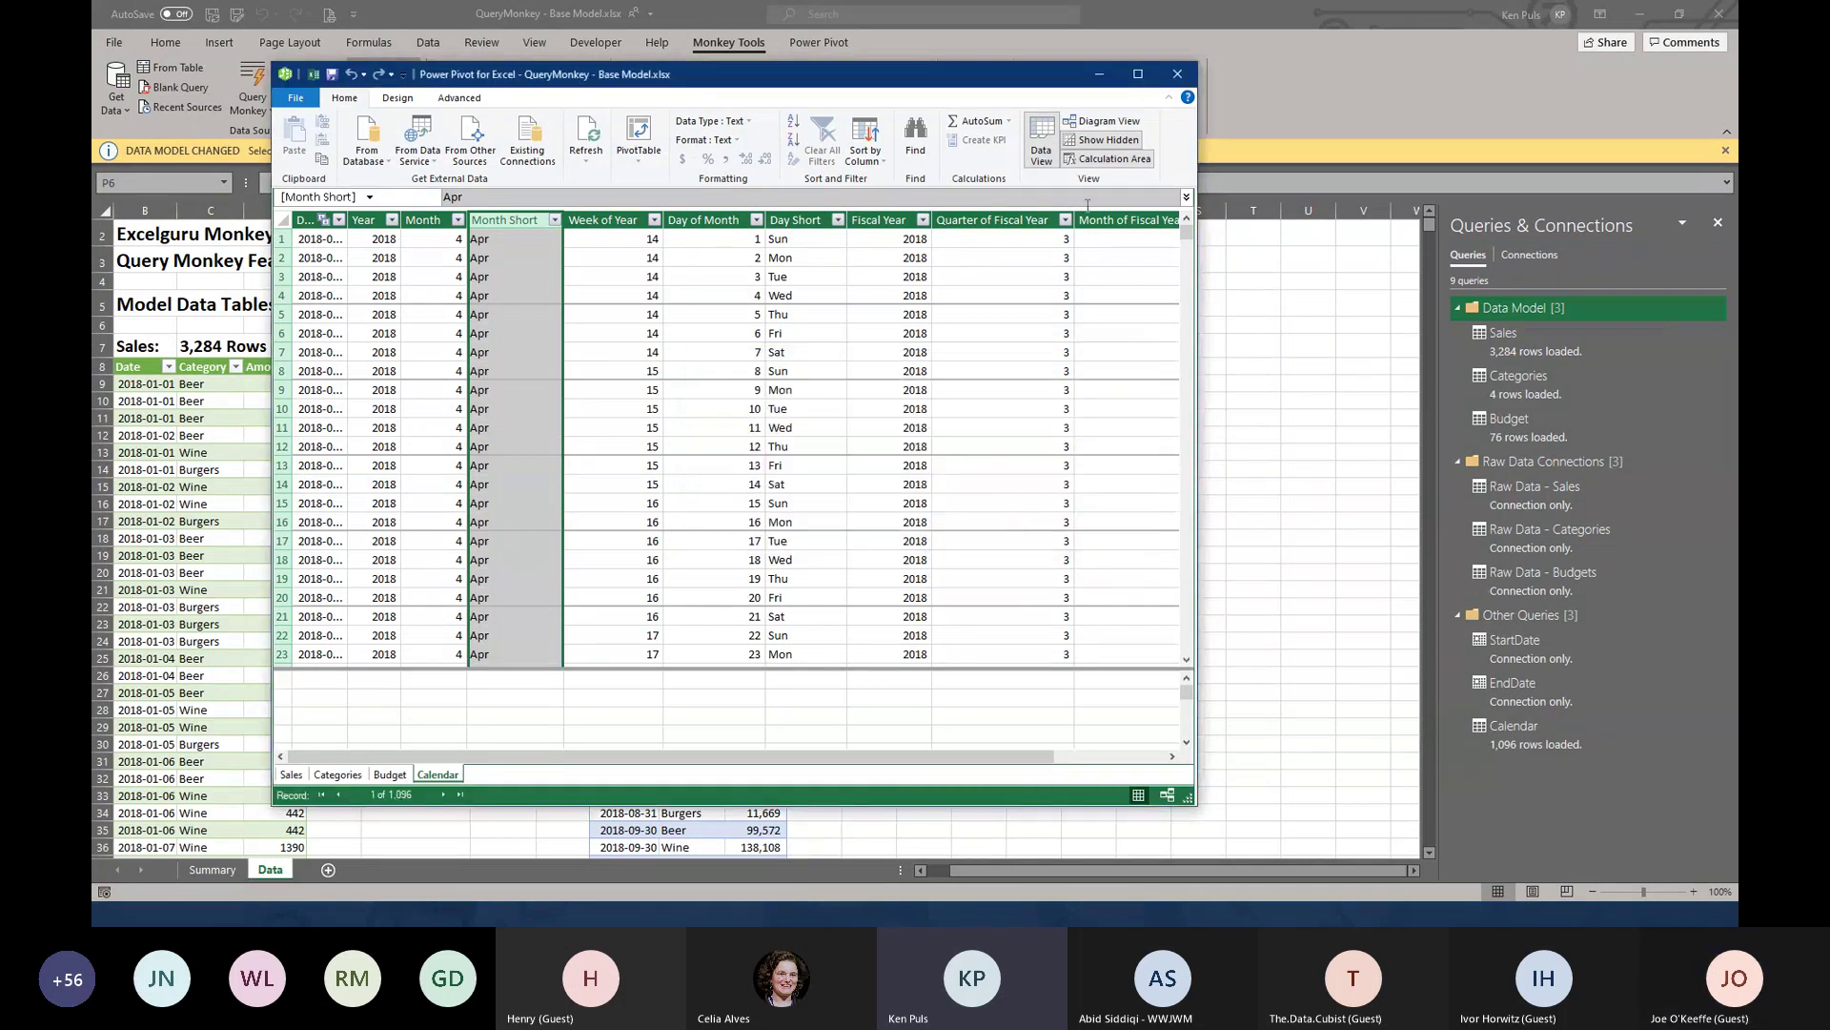
click(1179, 76)
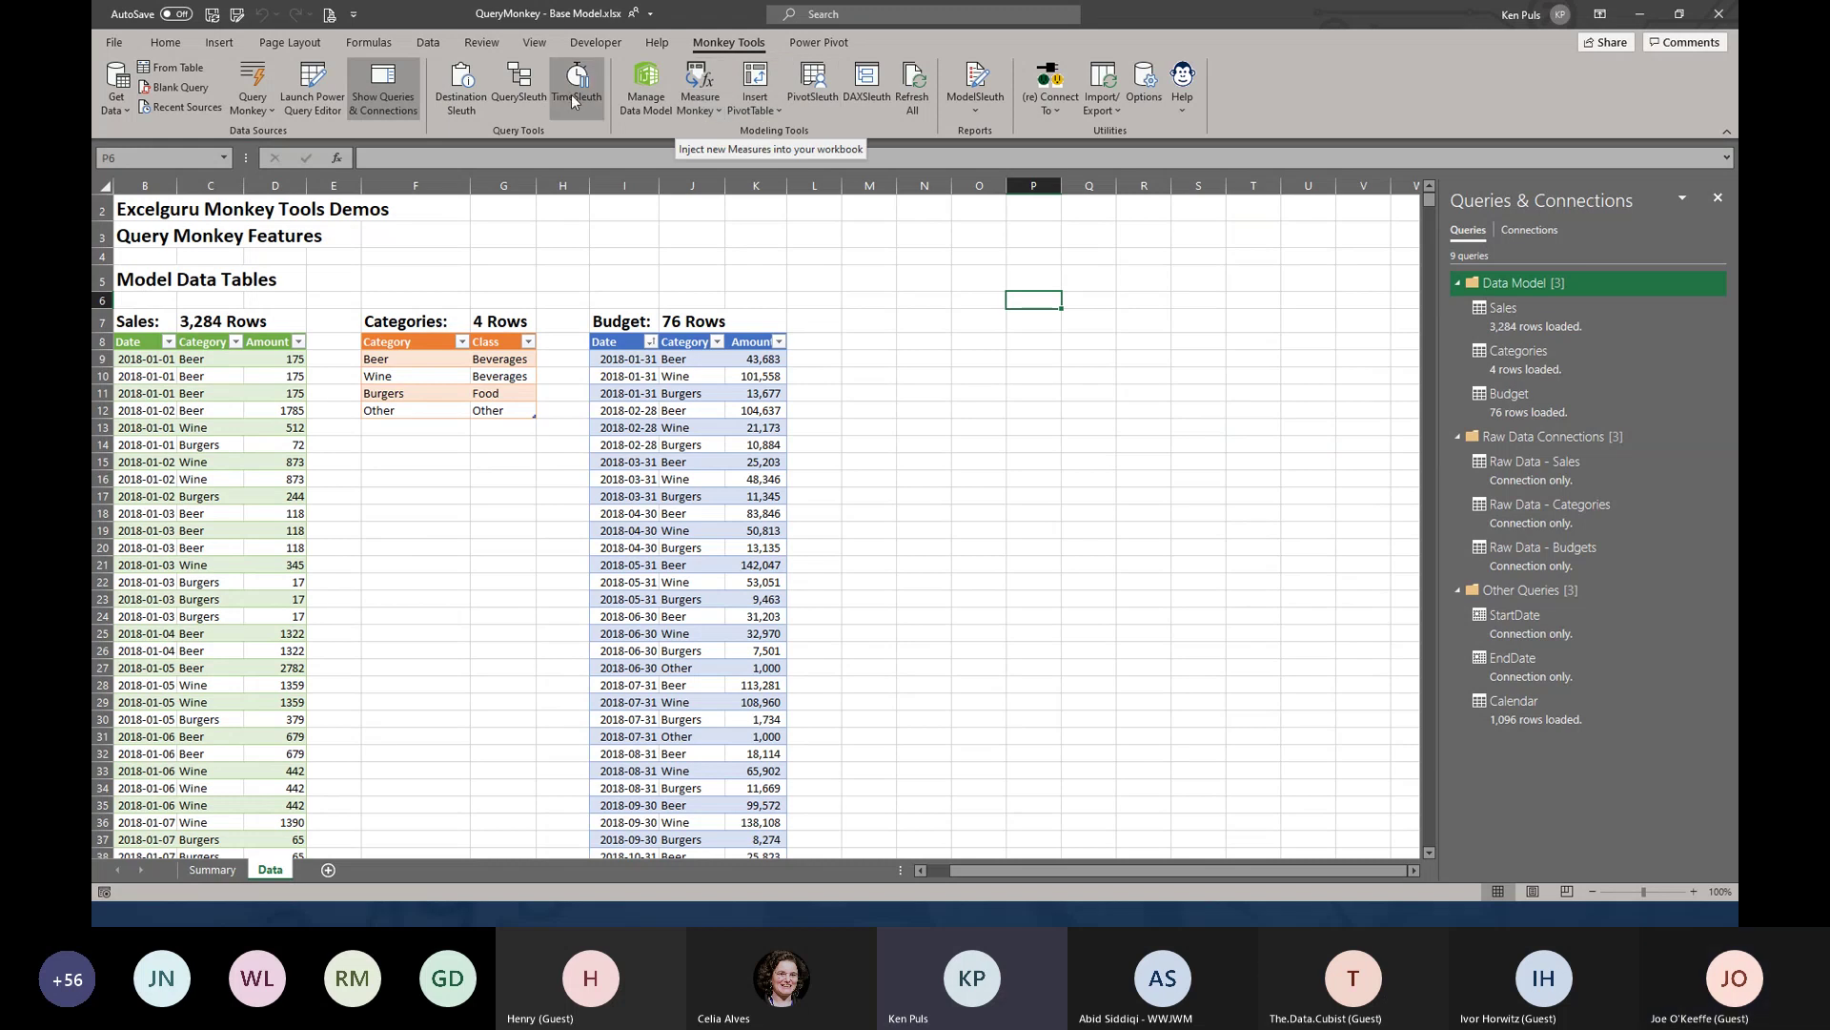
Add a measure table with the suggested Measures name and dismiss the 'Only one step left!' notice
click(272, 109)
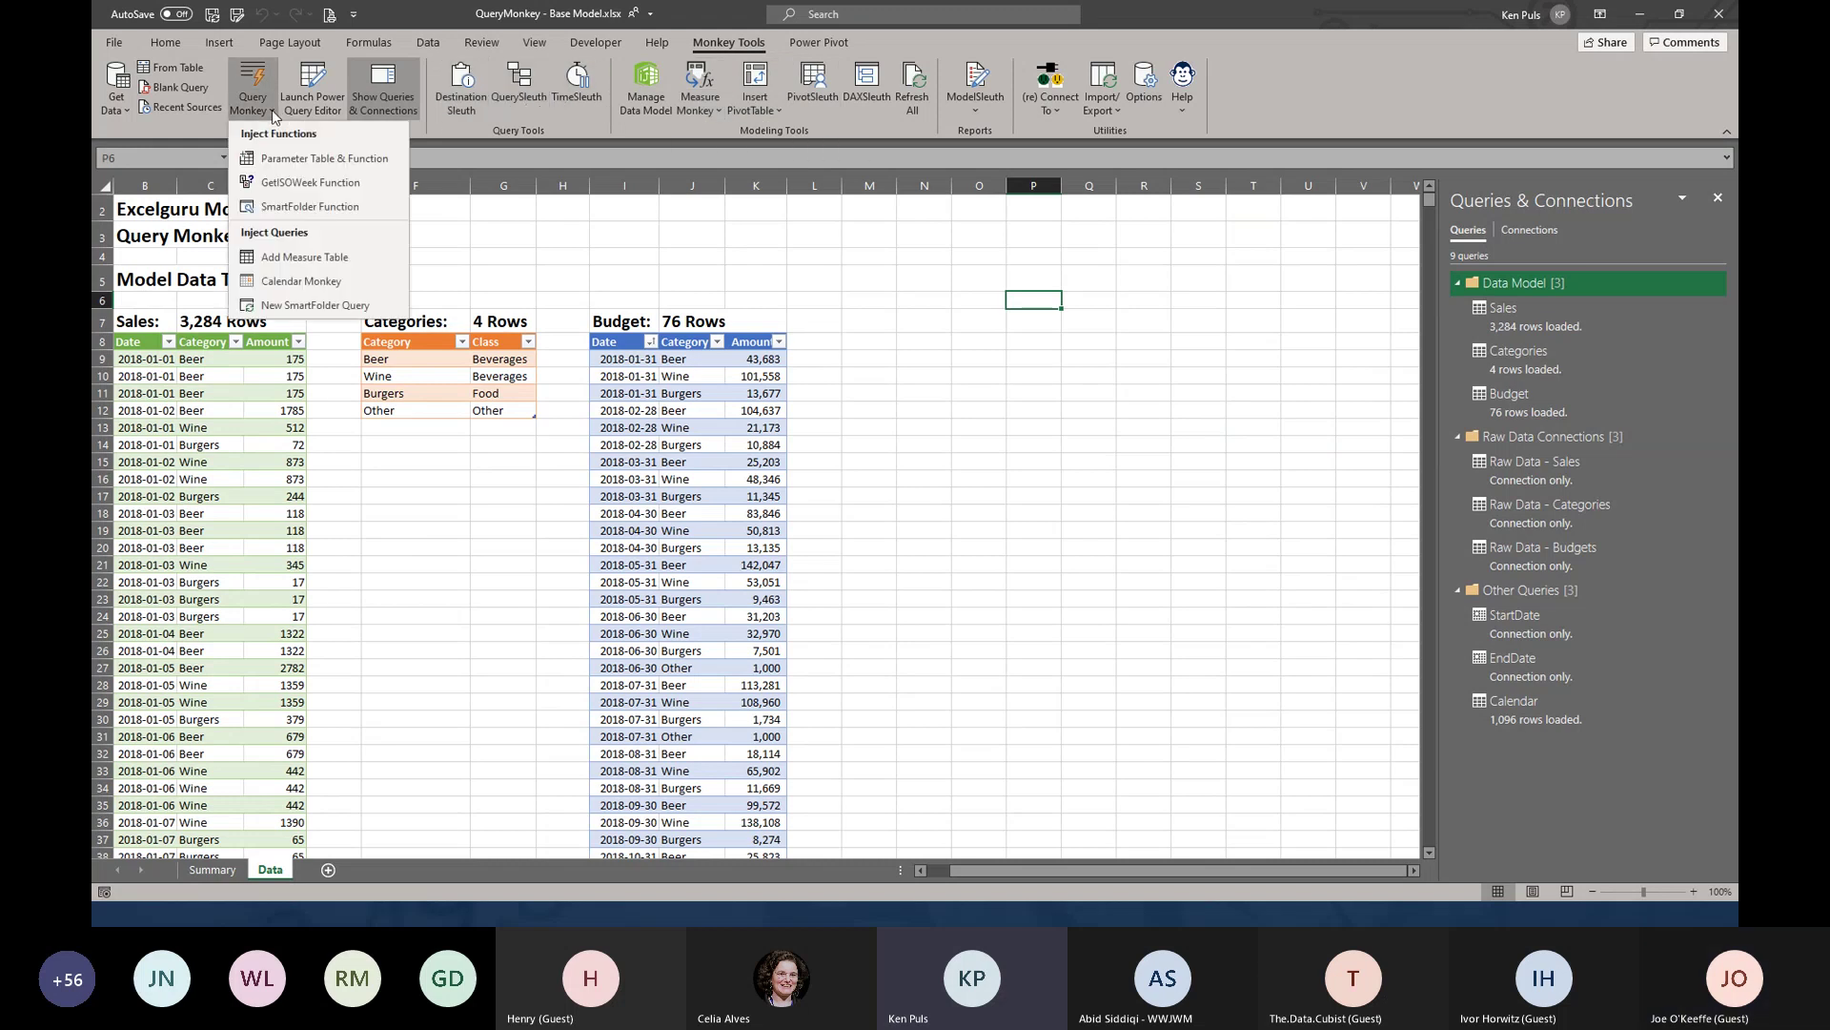
click(338, 257)
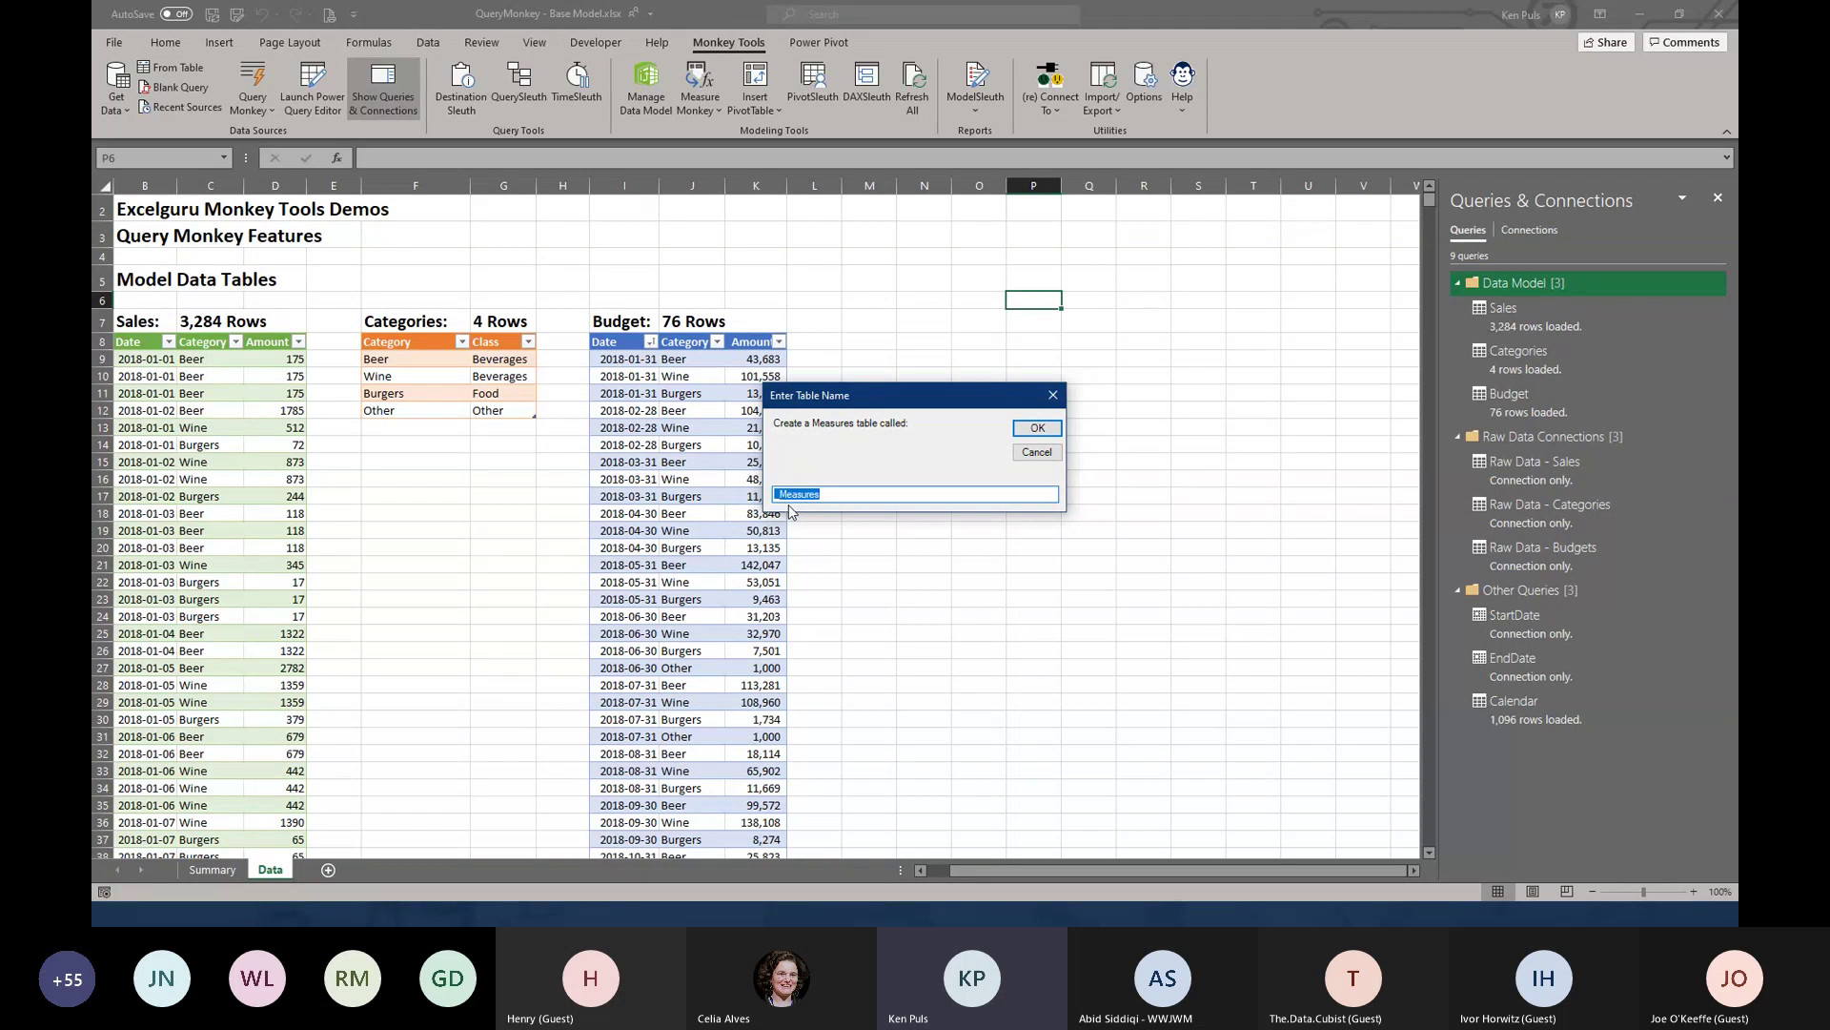
click(1035, 427)
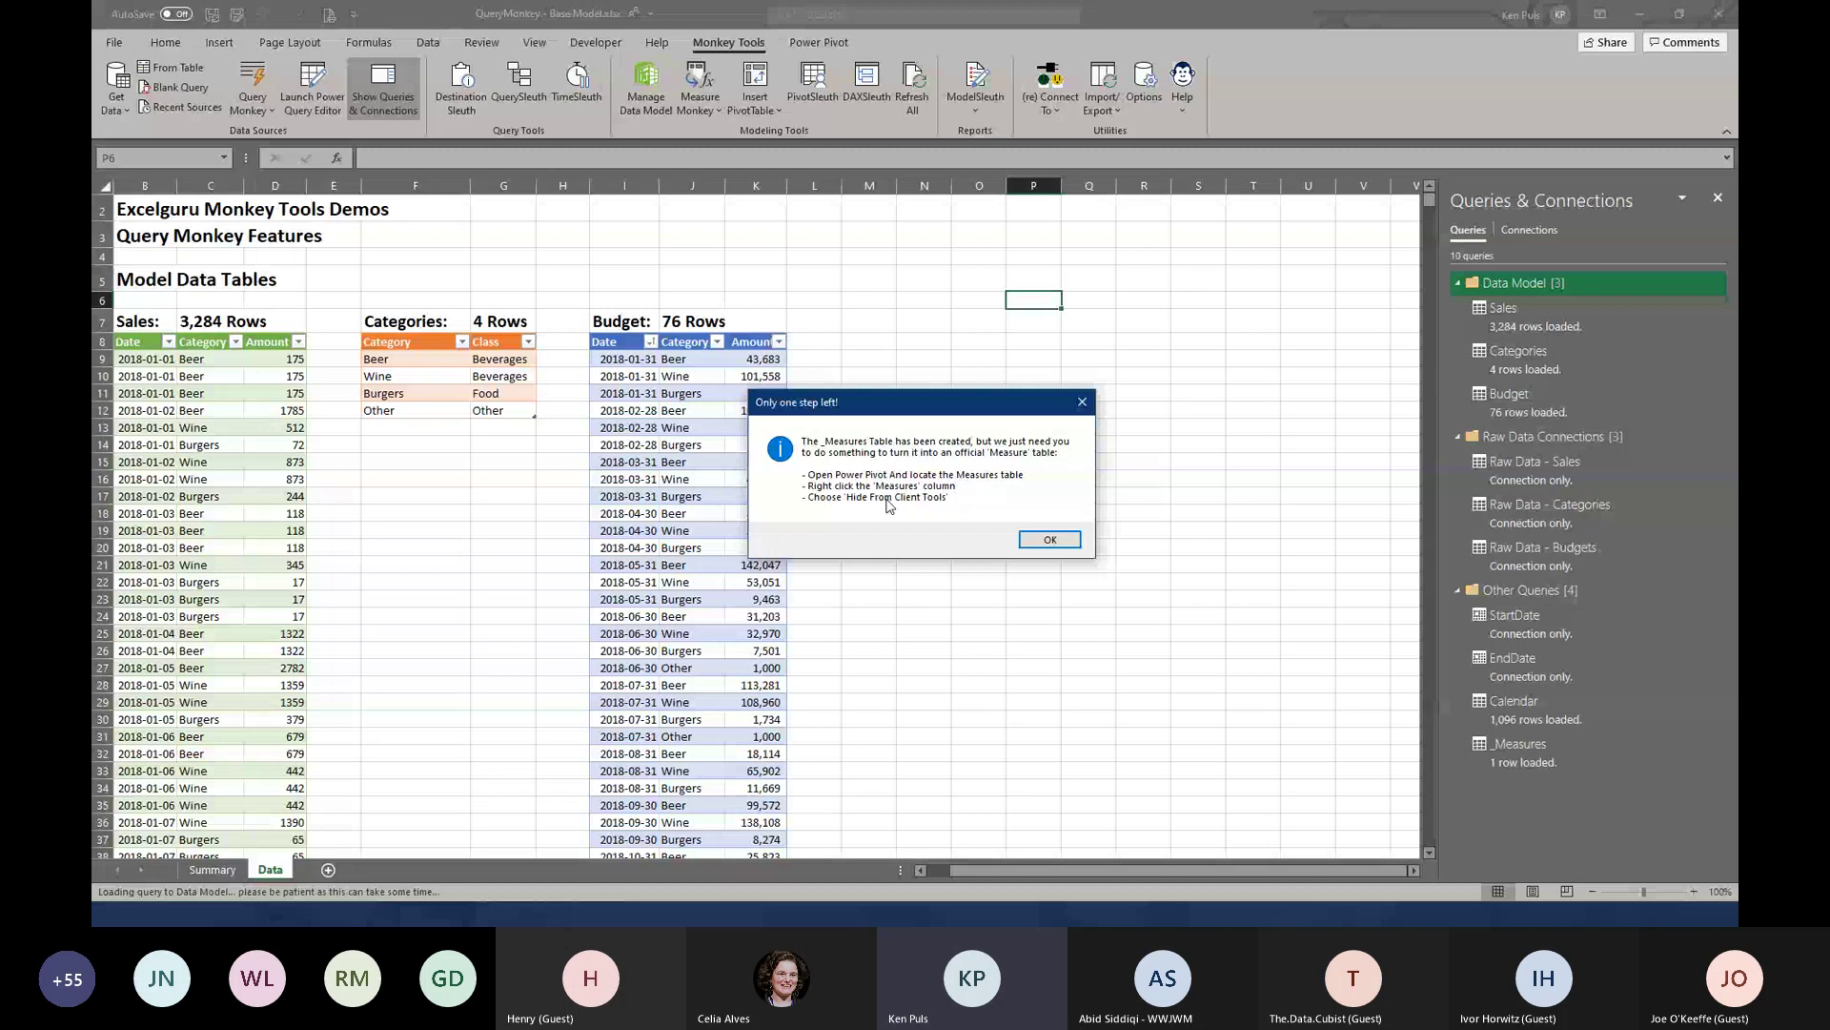
click(1032, 540)
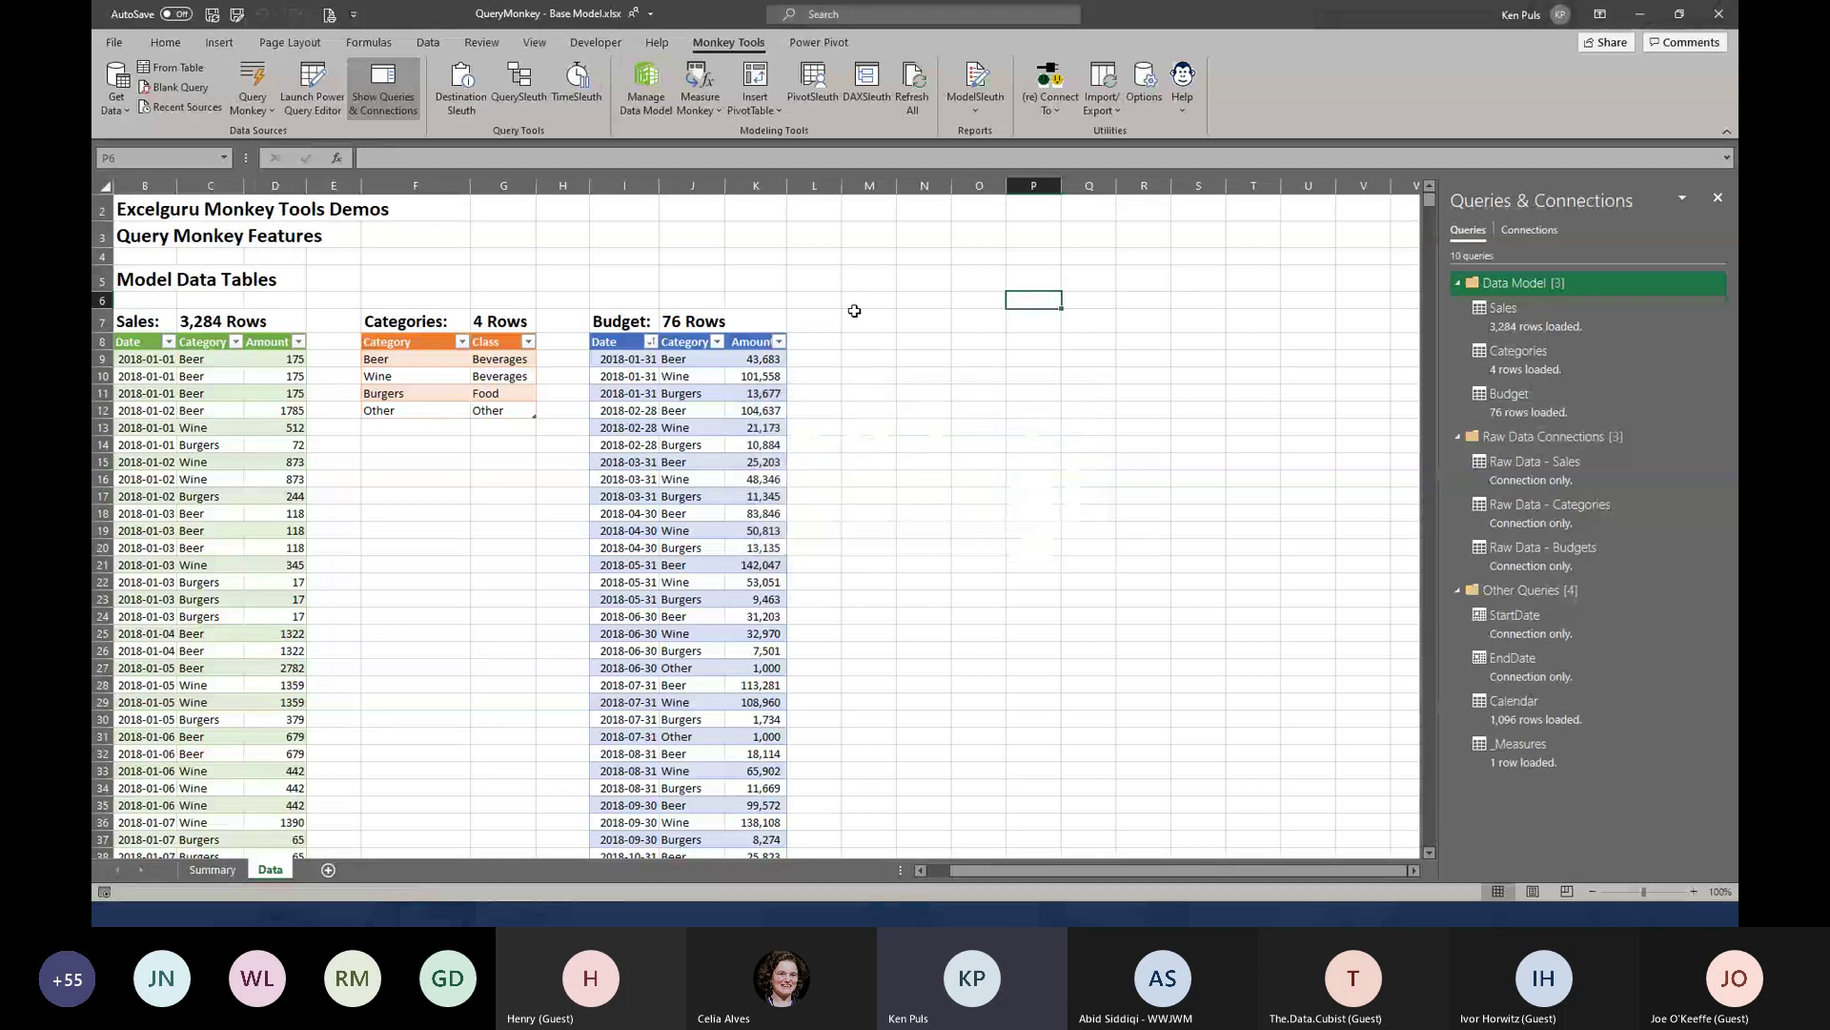
In the Power Pivot diagram, hide the _Measures table's Measures column from client tools
click(633, 99)
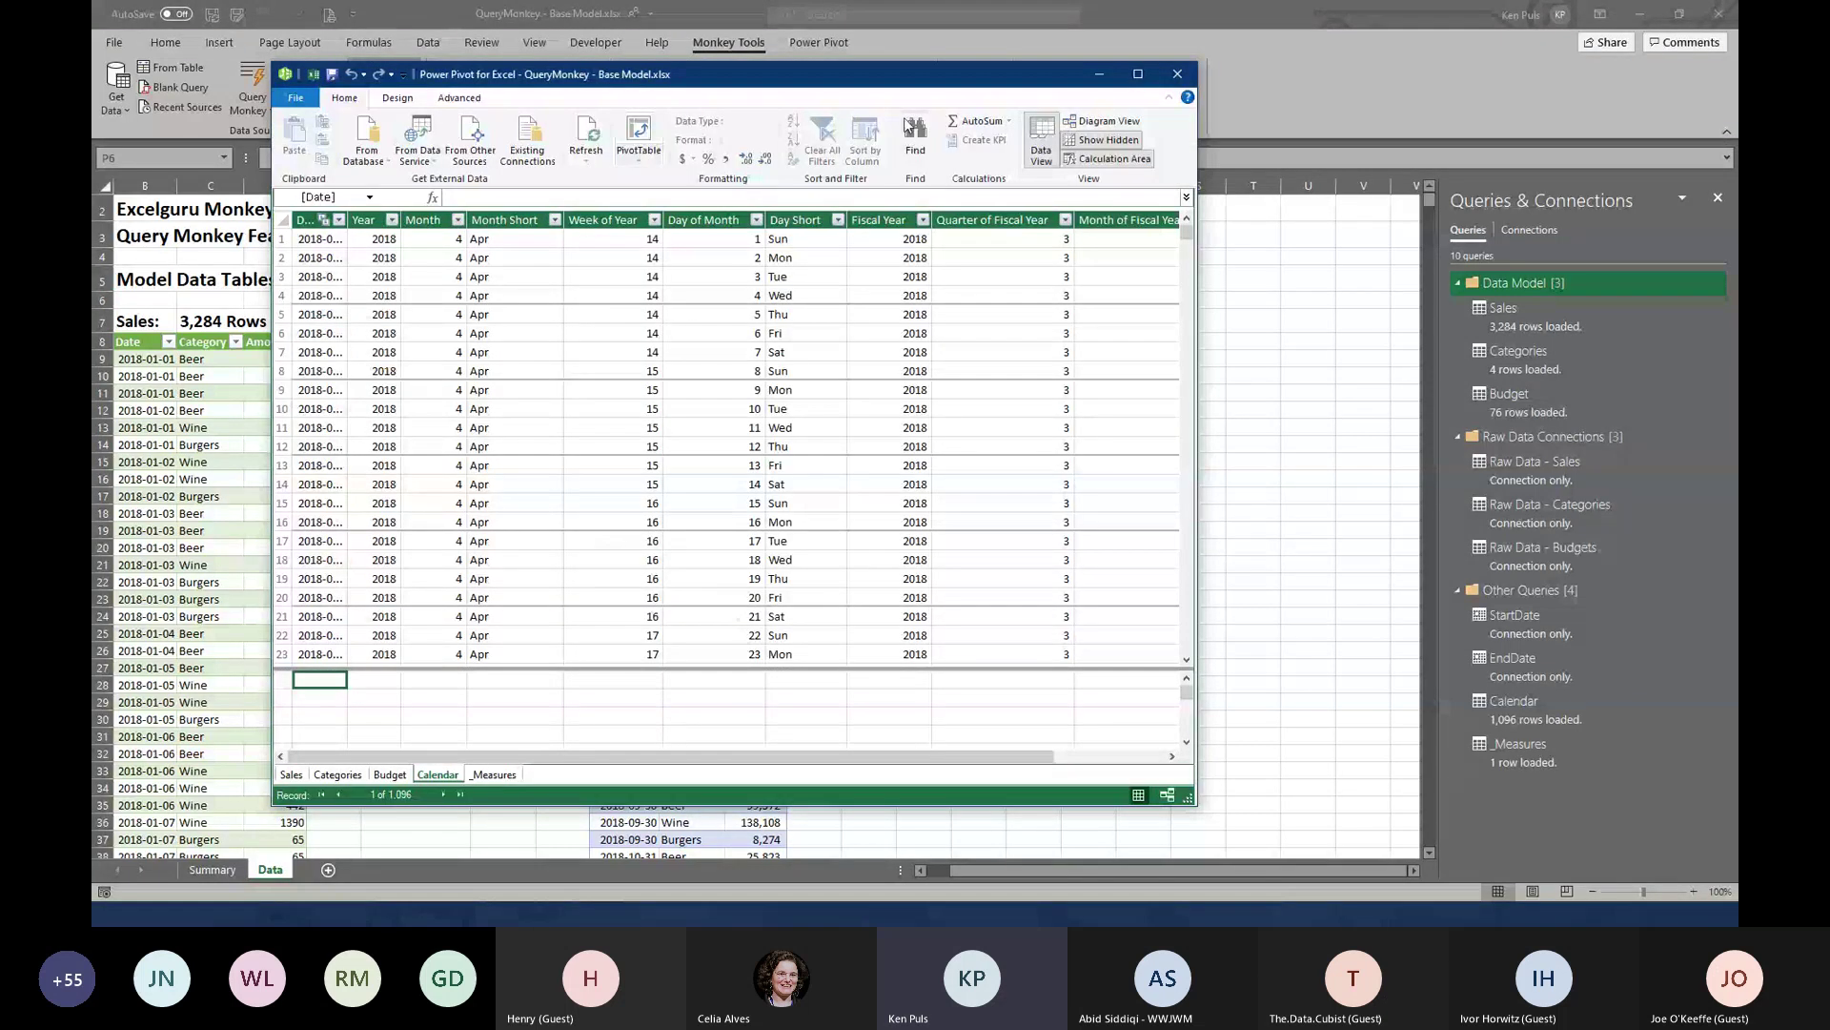
click(1103, 121)
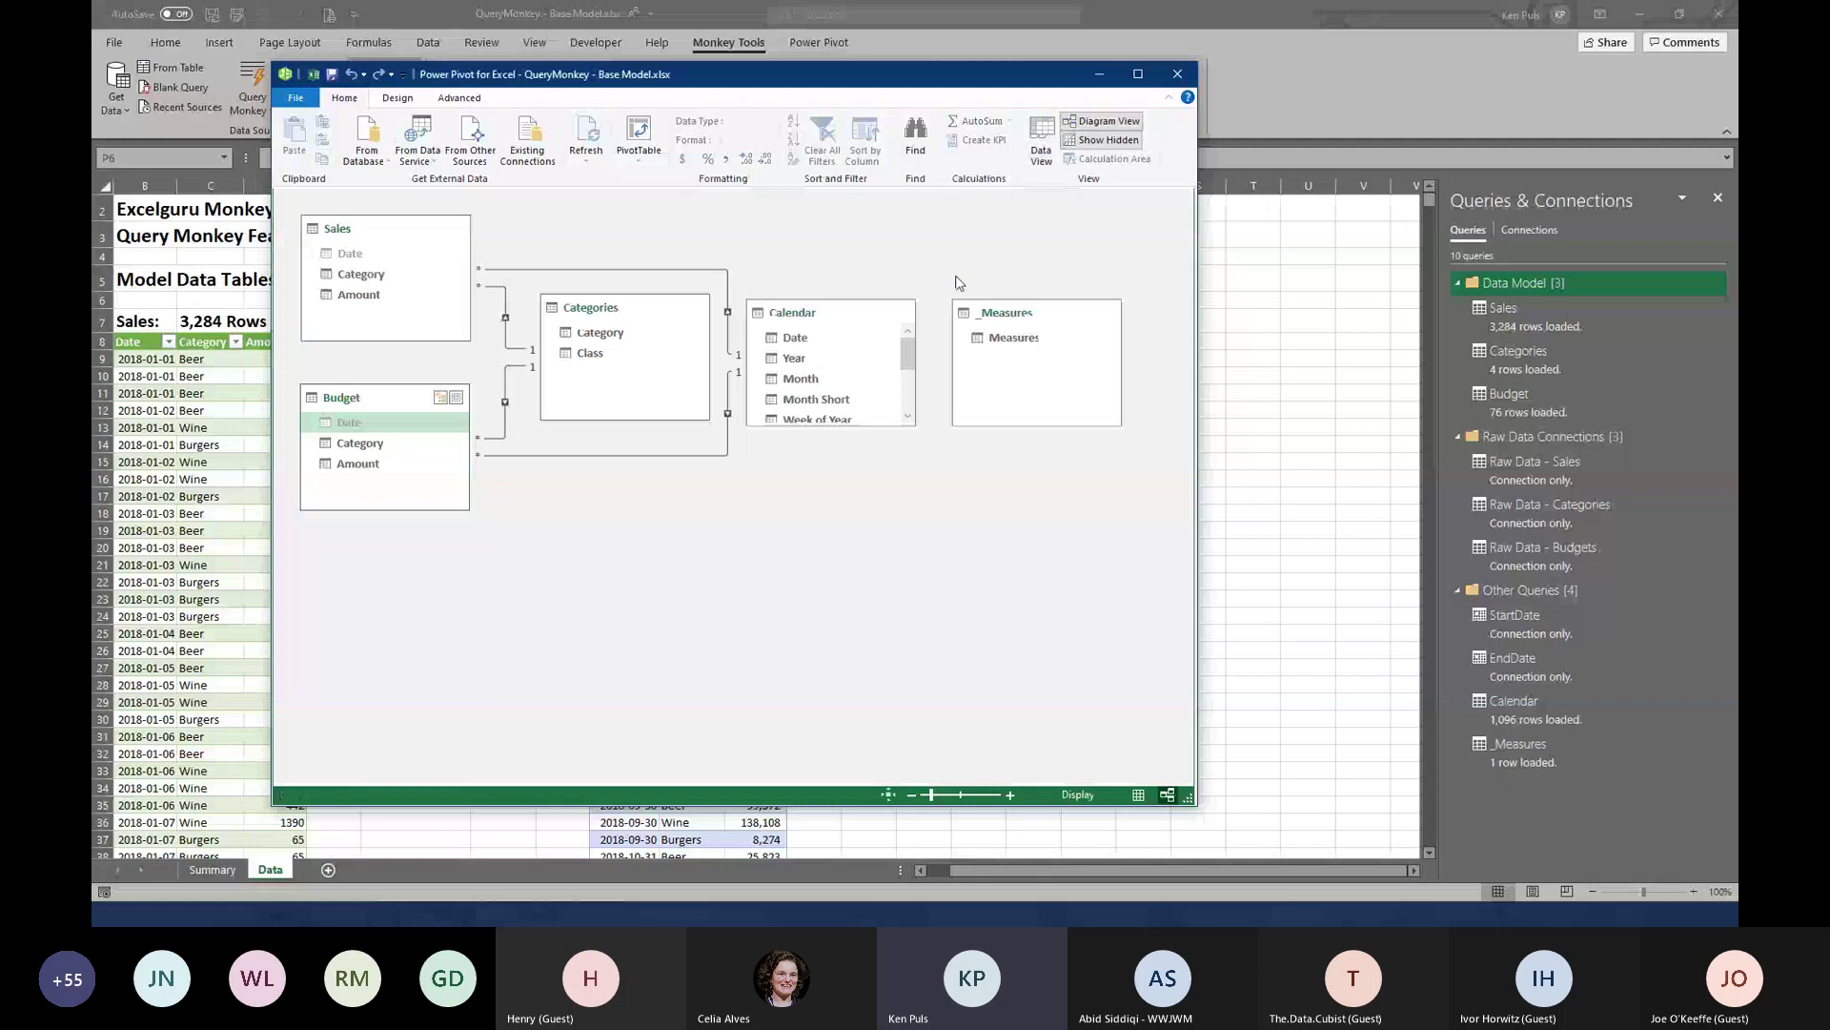
right_click(991, 336)
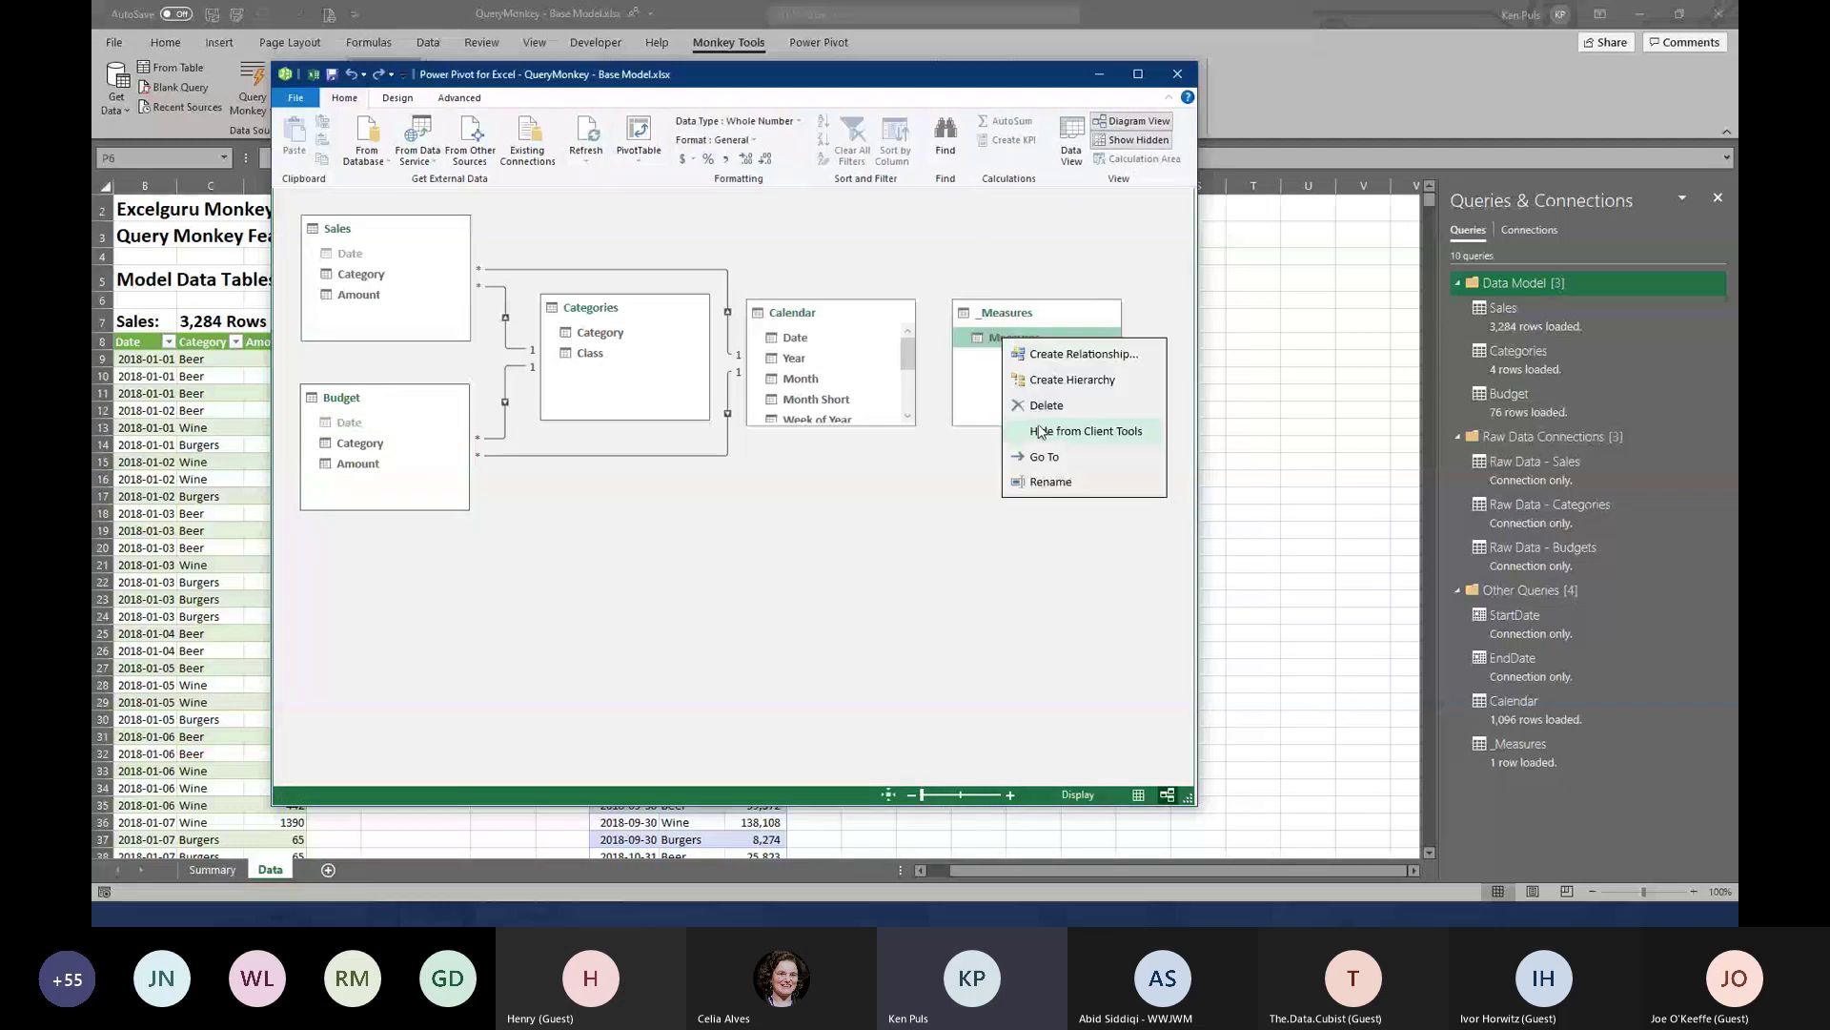
click(1044, 427)
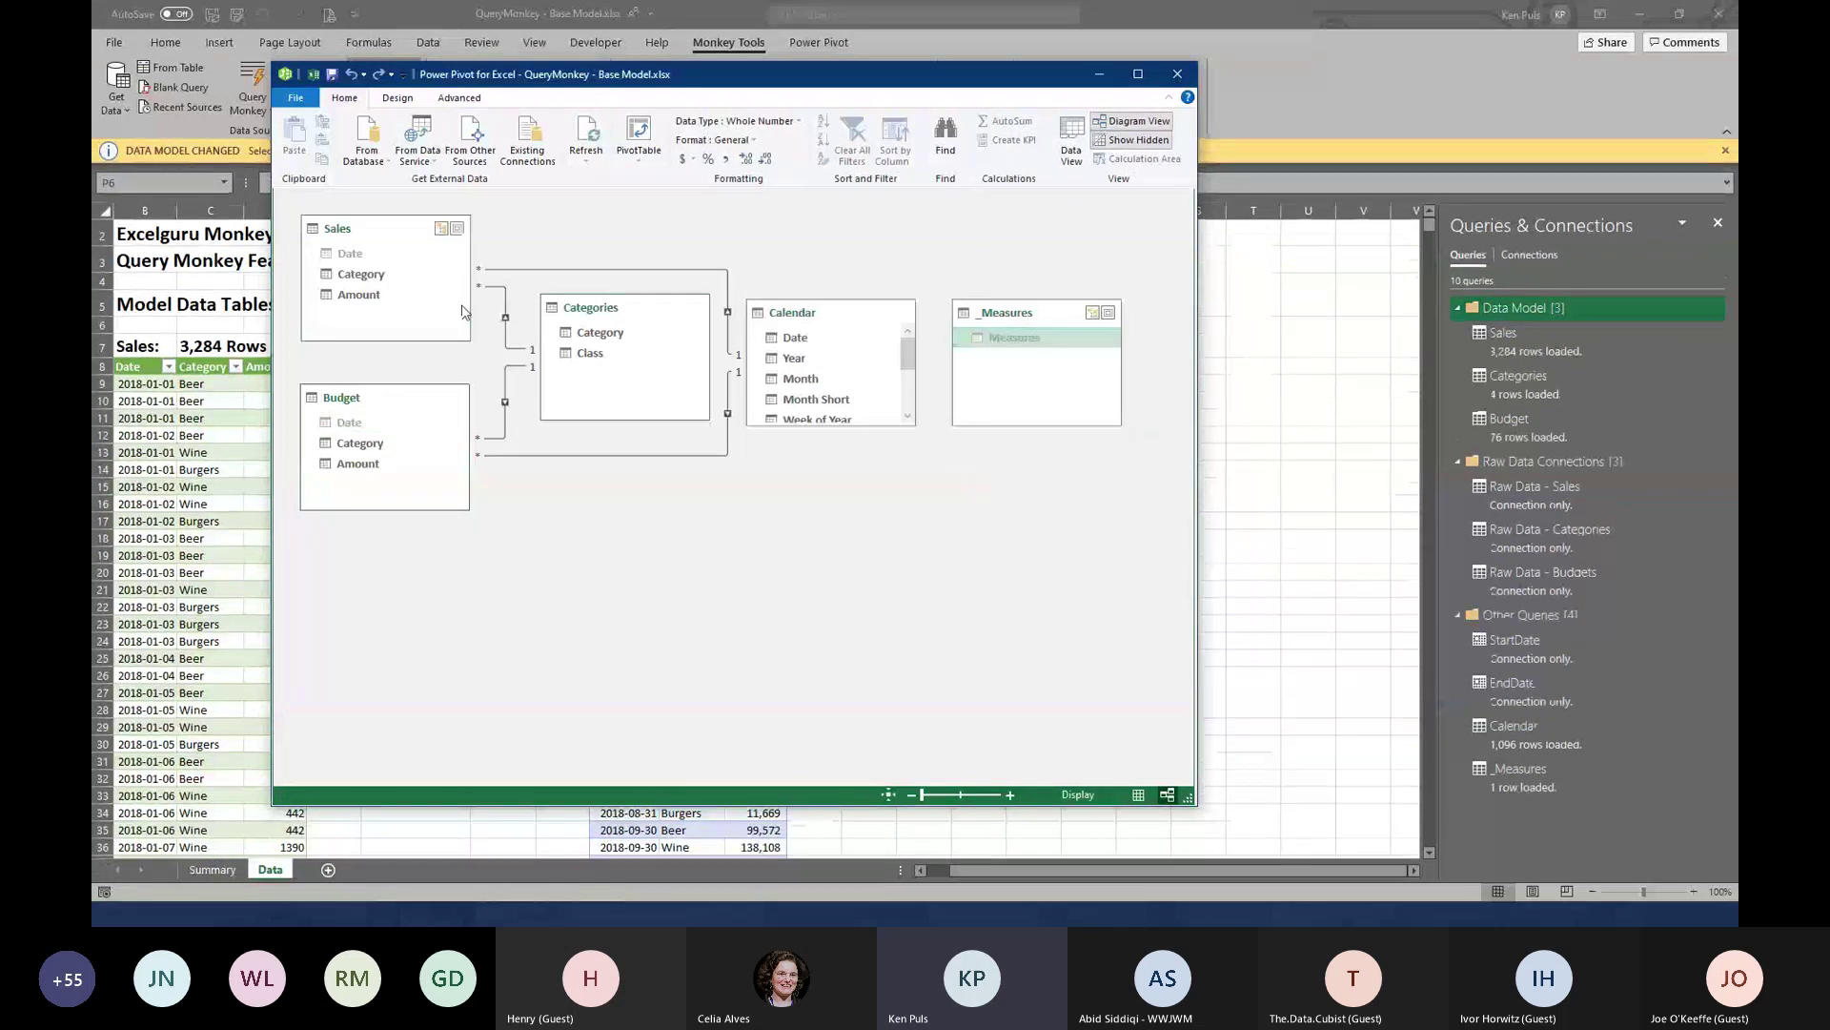
Hide Category and Amount in both Sales and Budget from client tools, then close Power Pivot
click(383, 275)
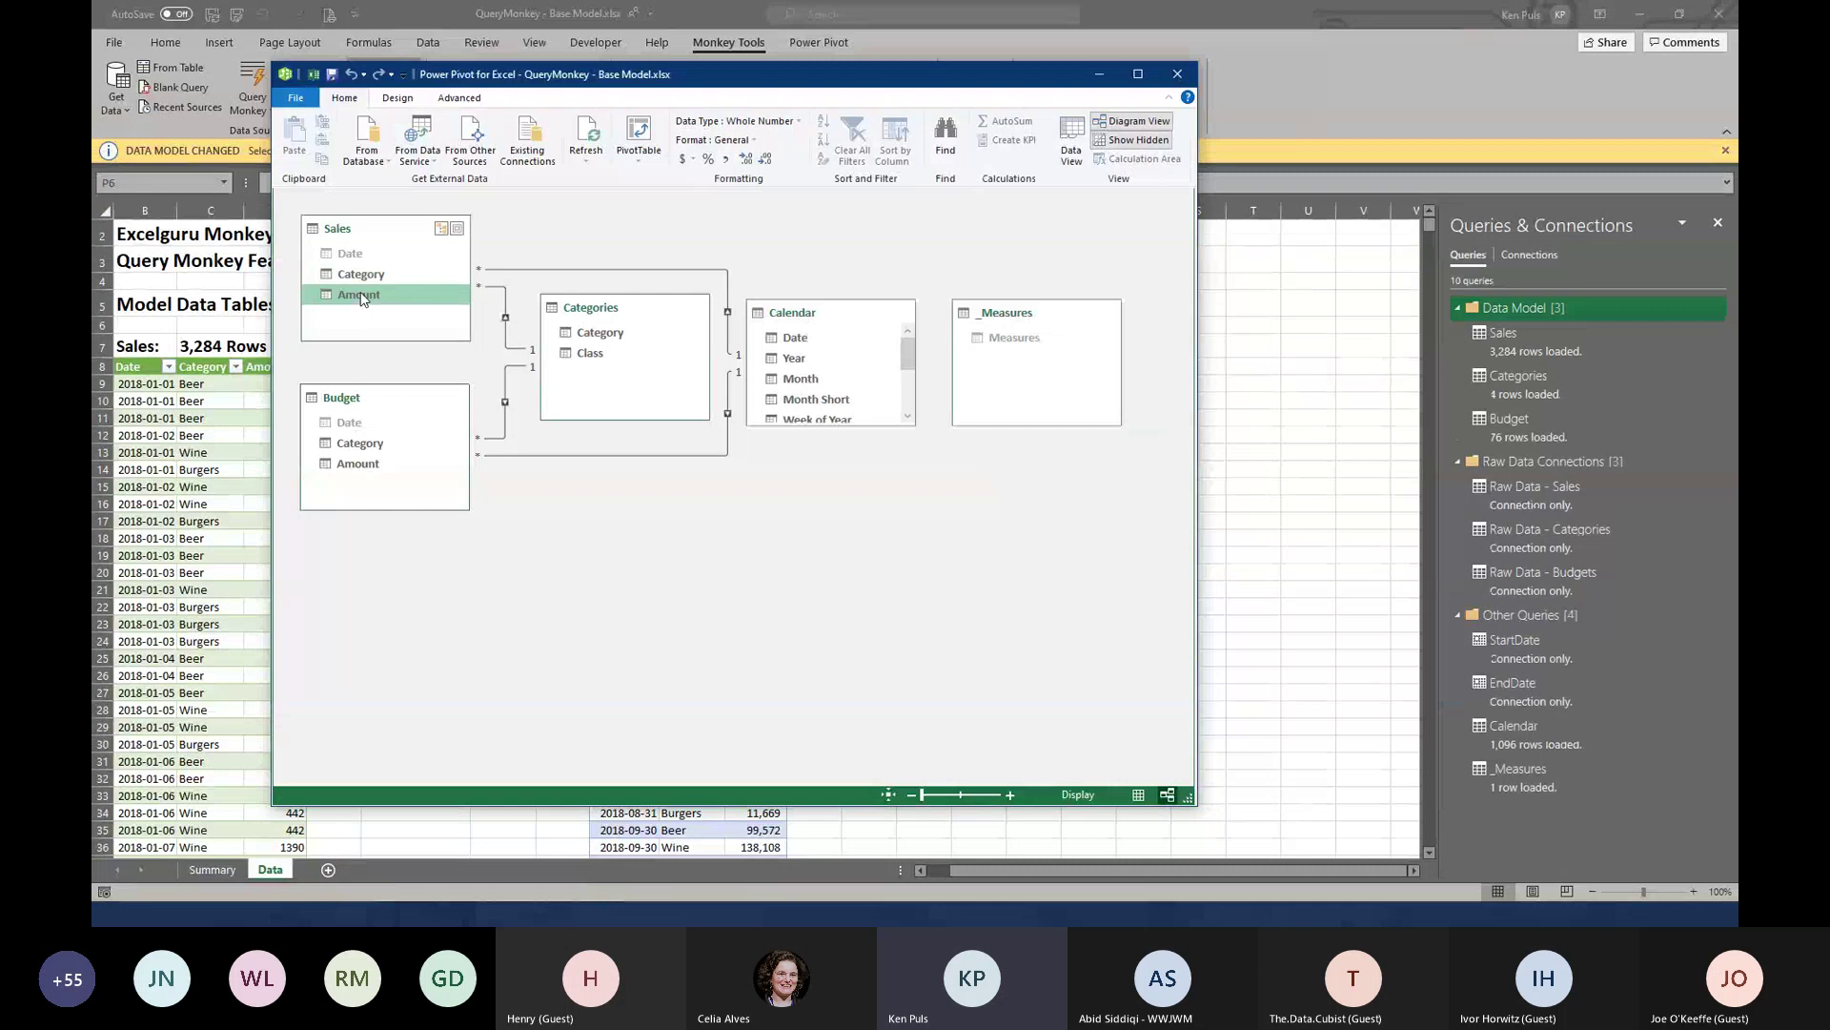
ctrl+click(362, 295)
right_click(363, 278)
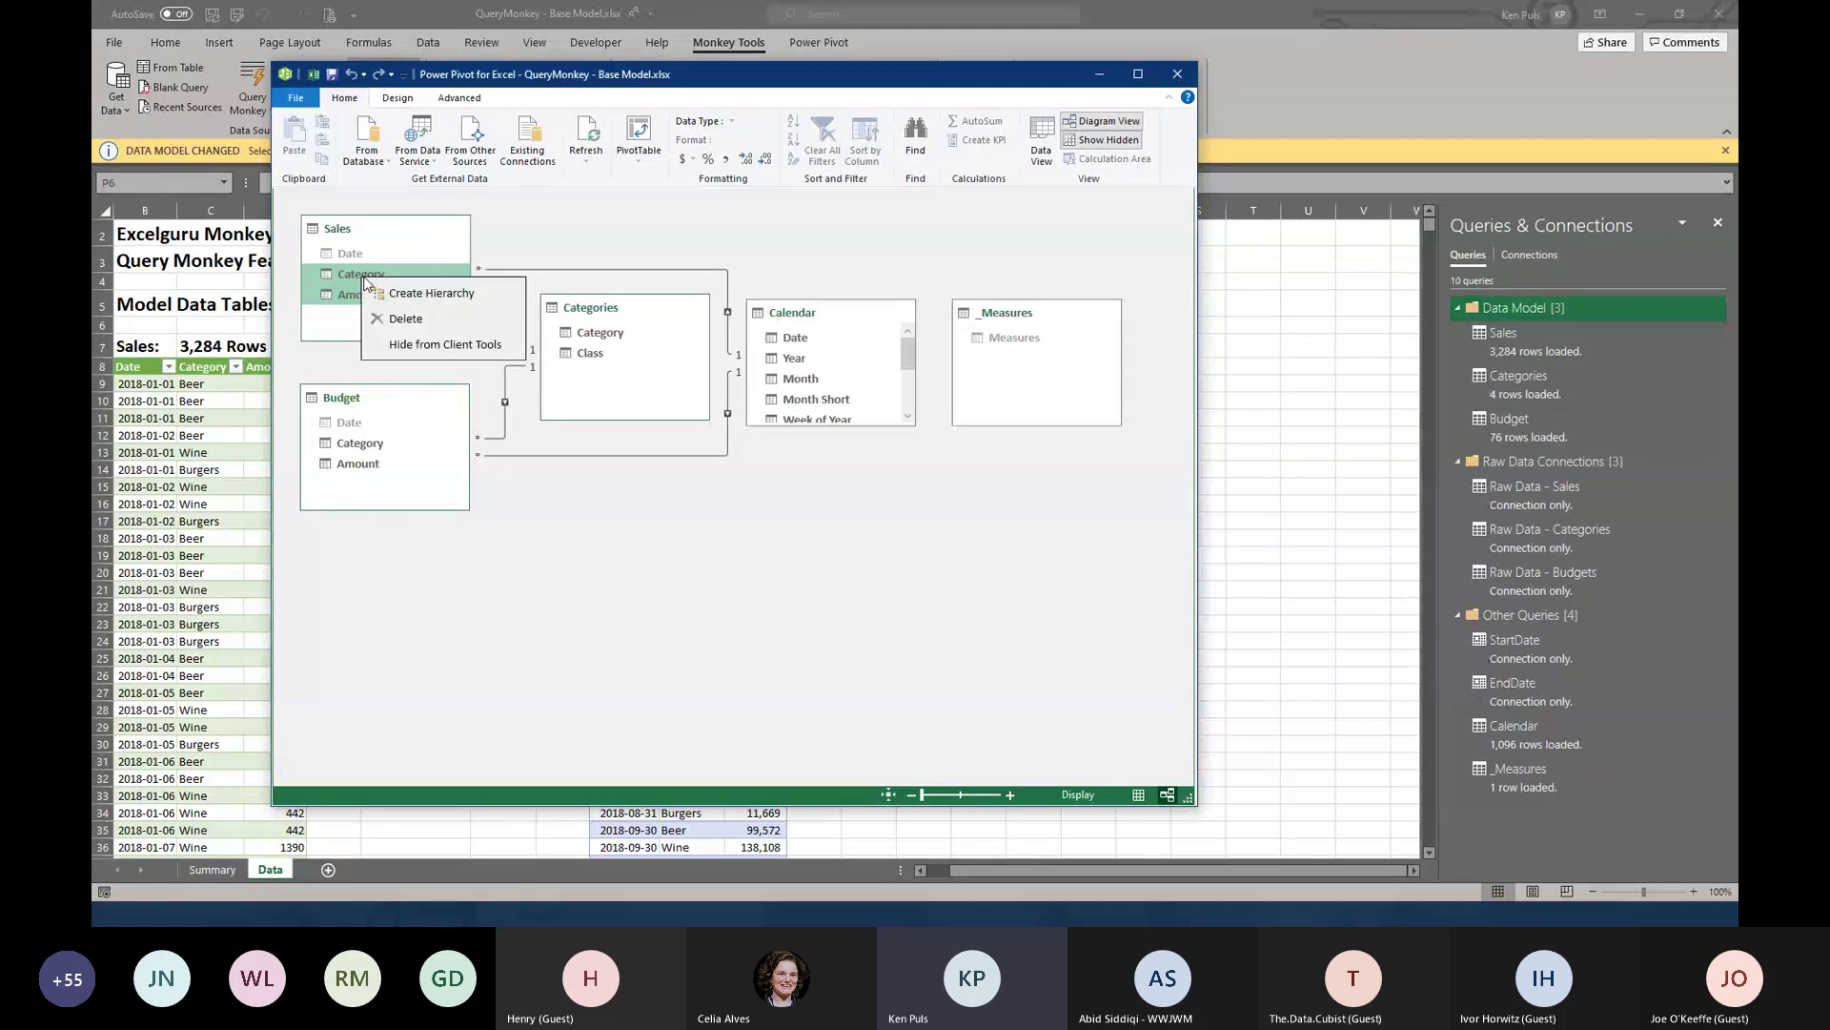
click(410, 344)
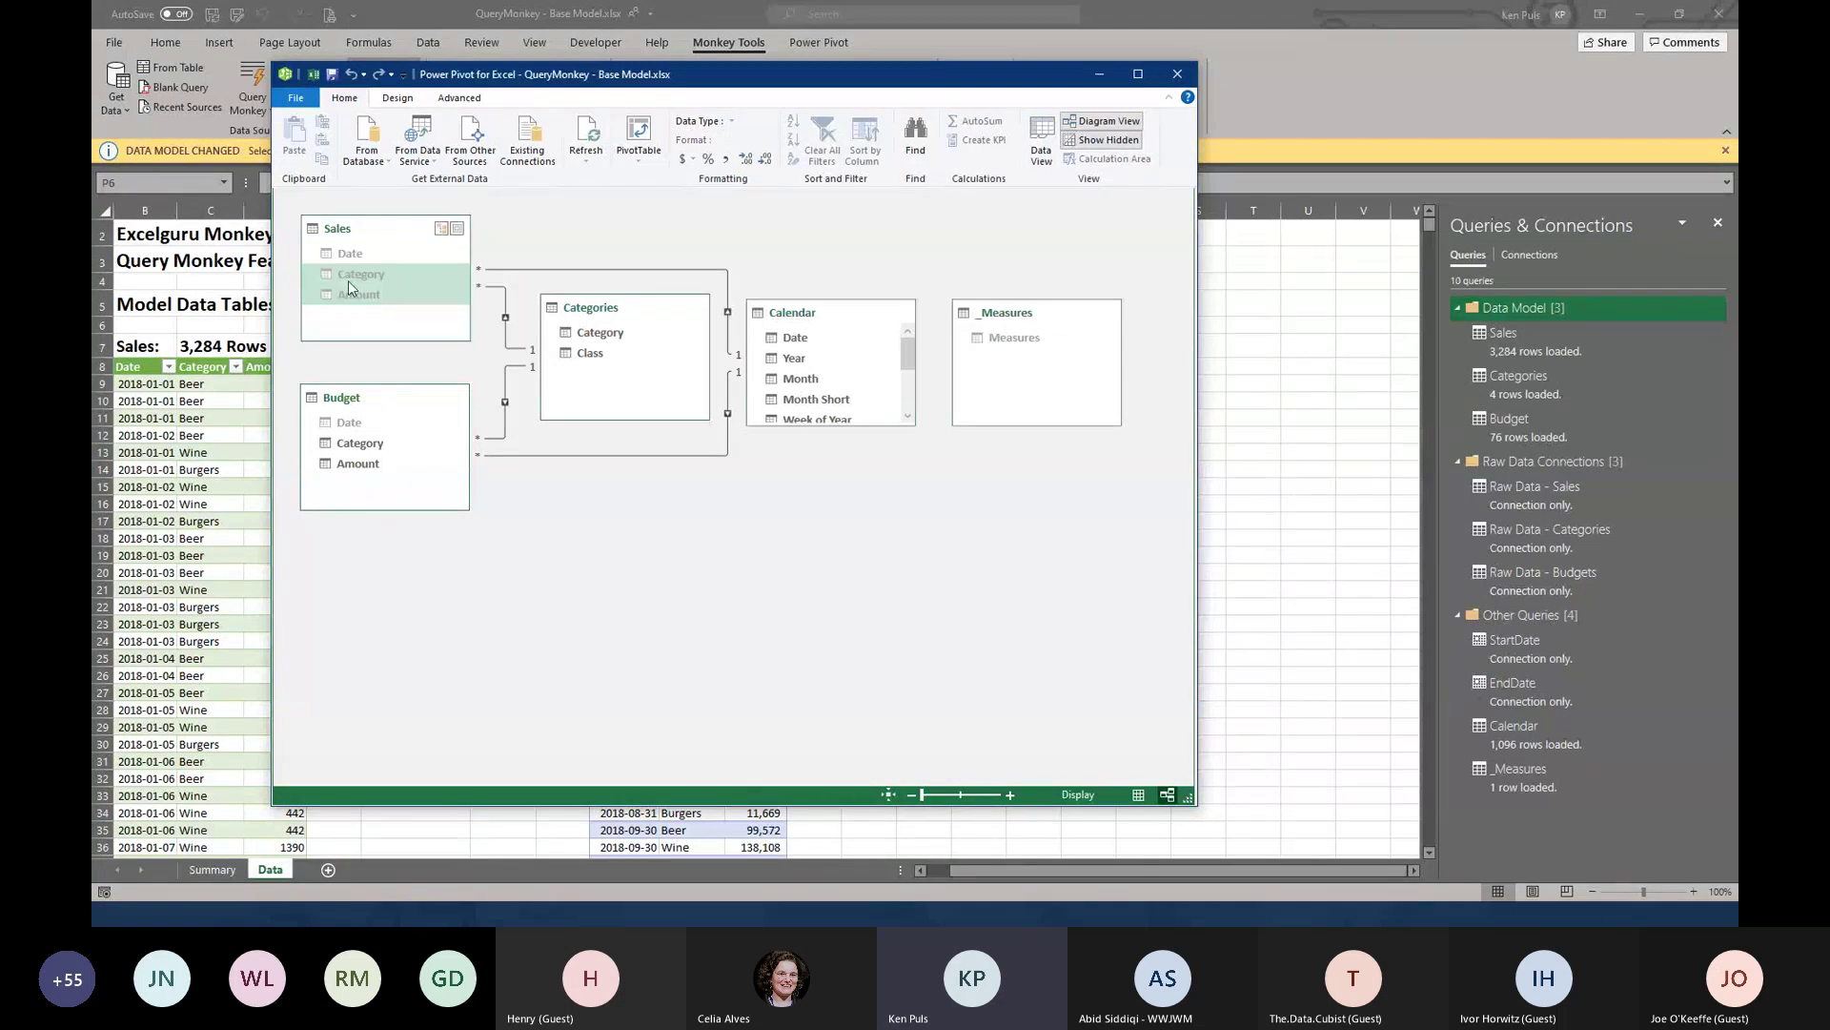
click(349, 444)
ctrl+click(351, 461)
right_click(352, 464)
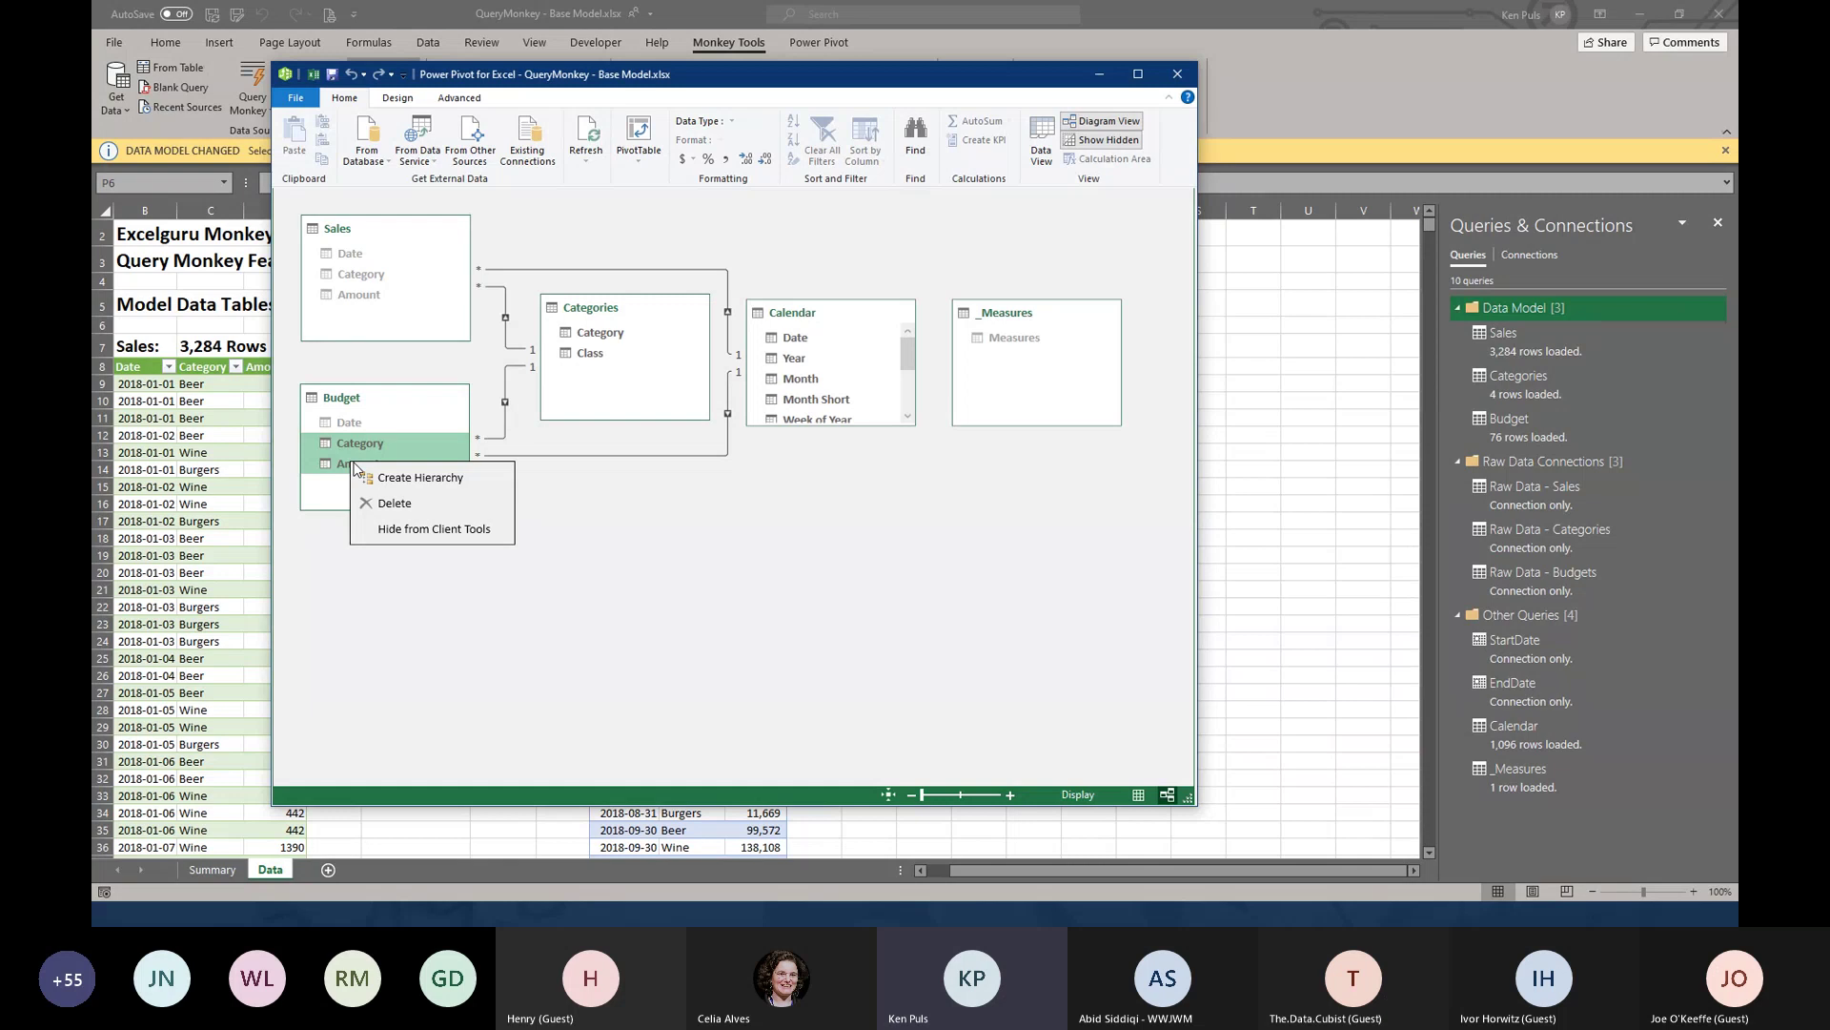
click(385, 528)
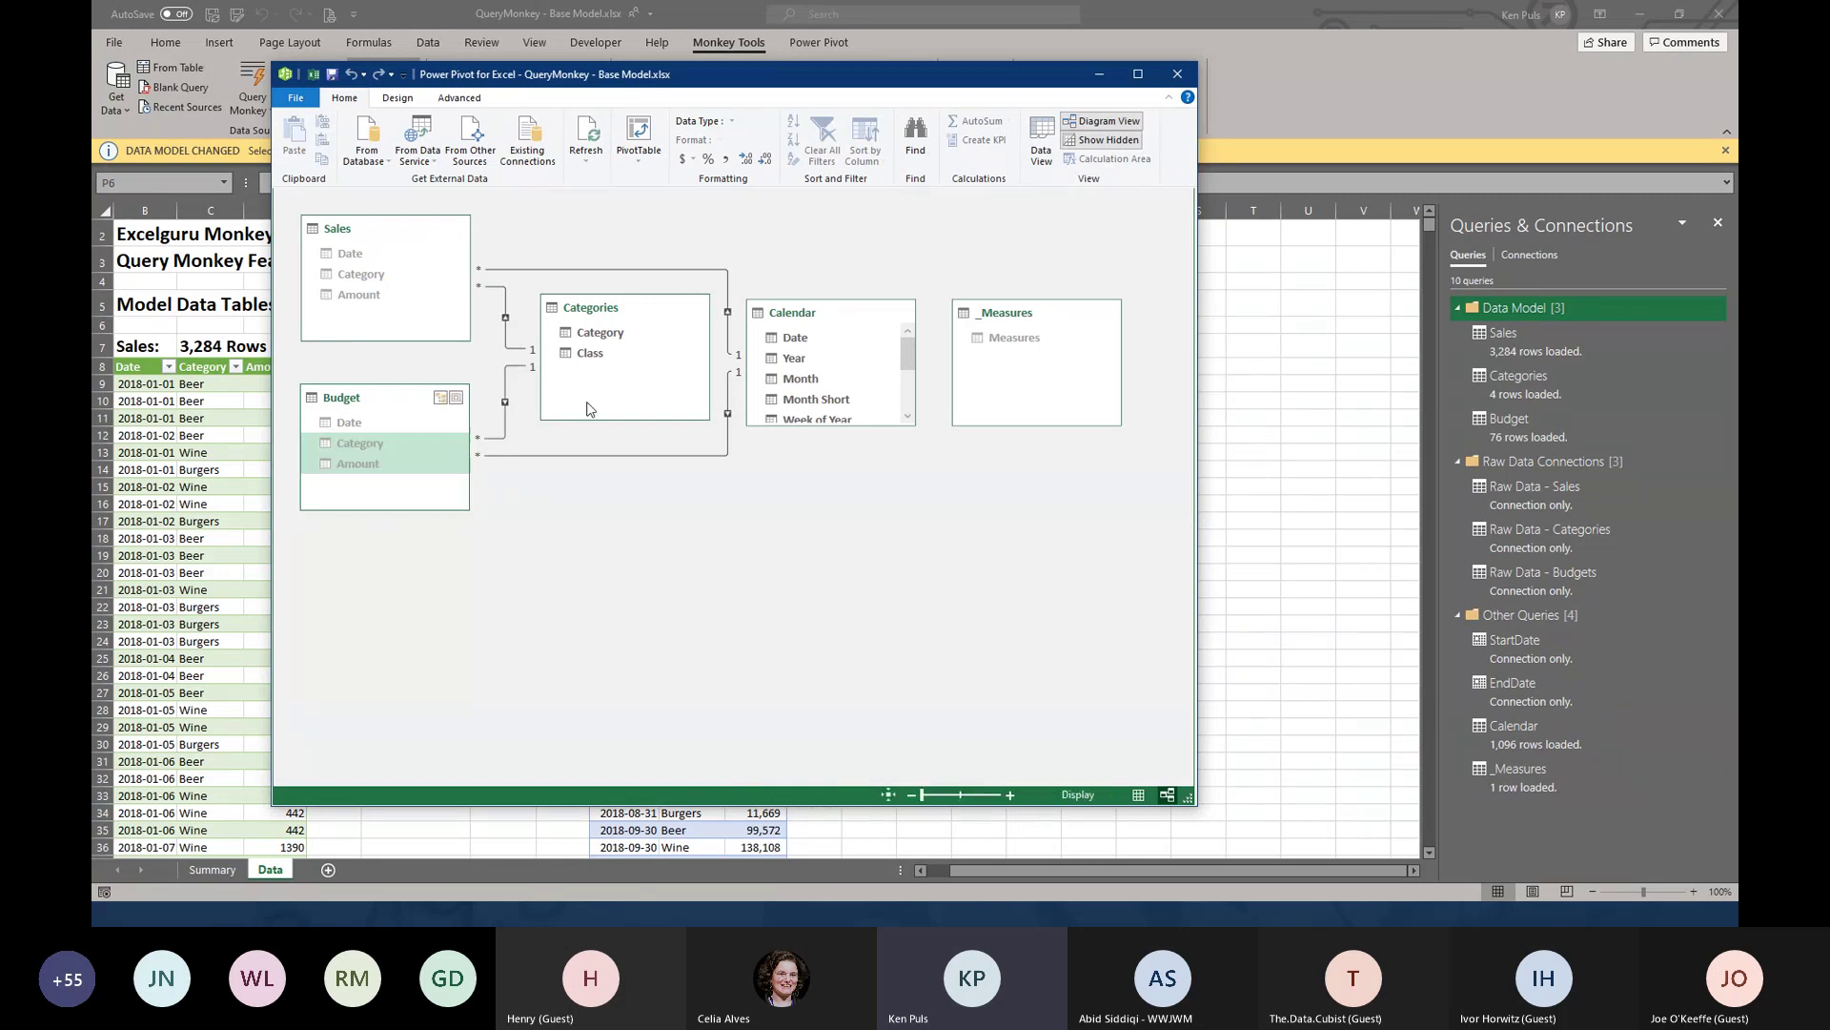
click(1180, 76)
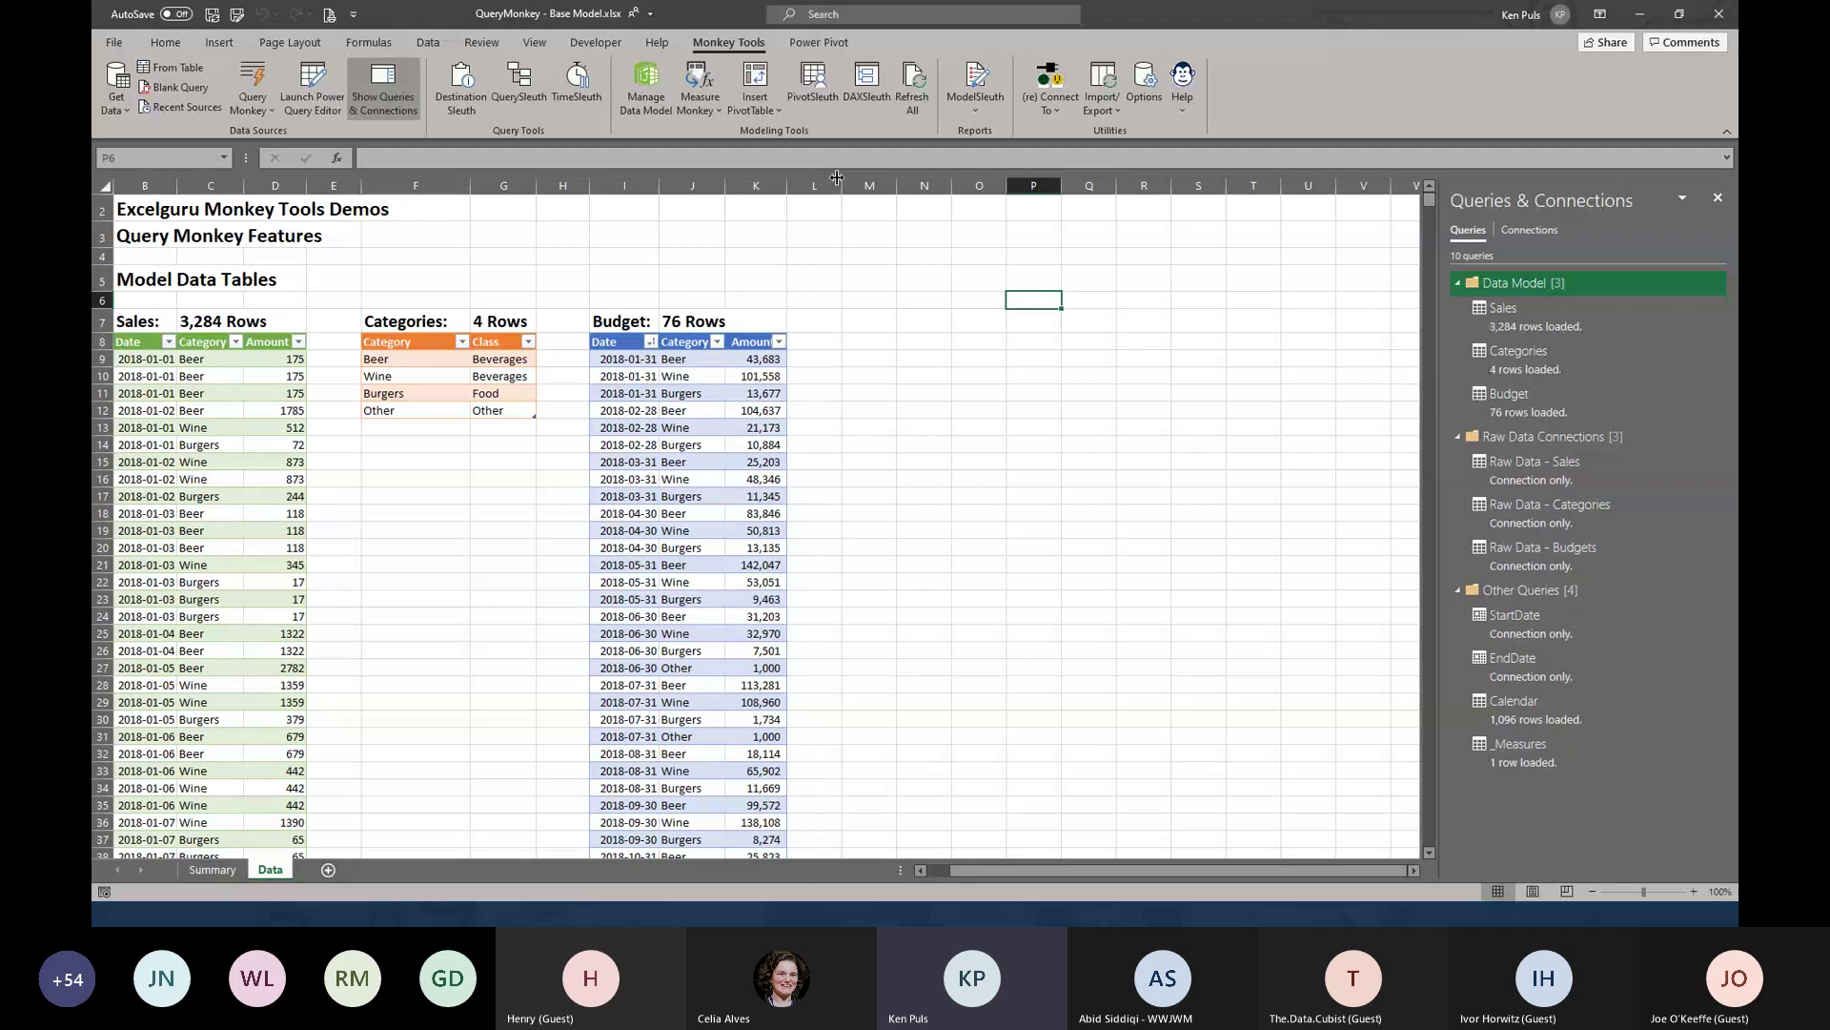
Start a basic explicit measure in the Basic Measure Builder on the Budget Amount column
click(717, 106)
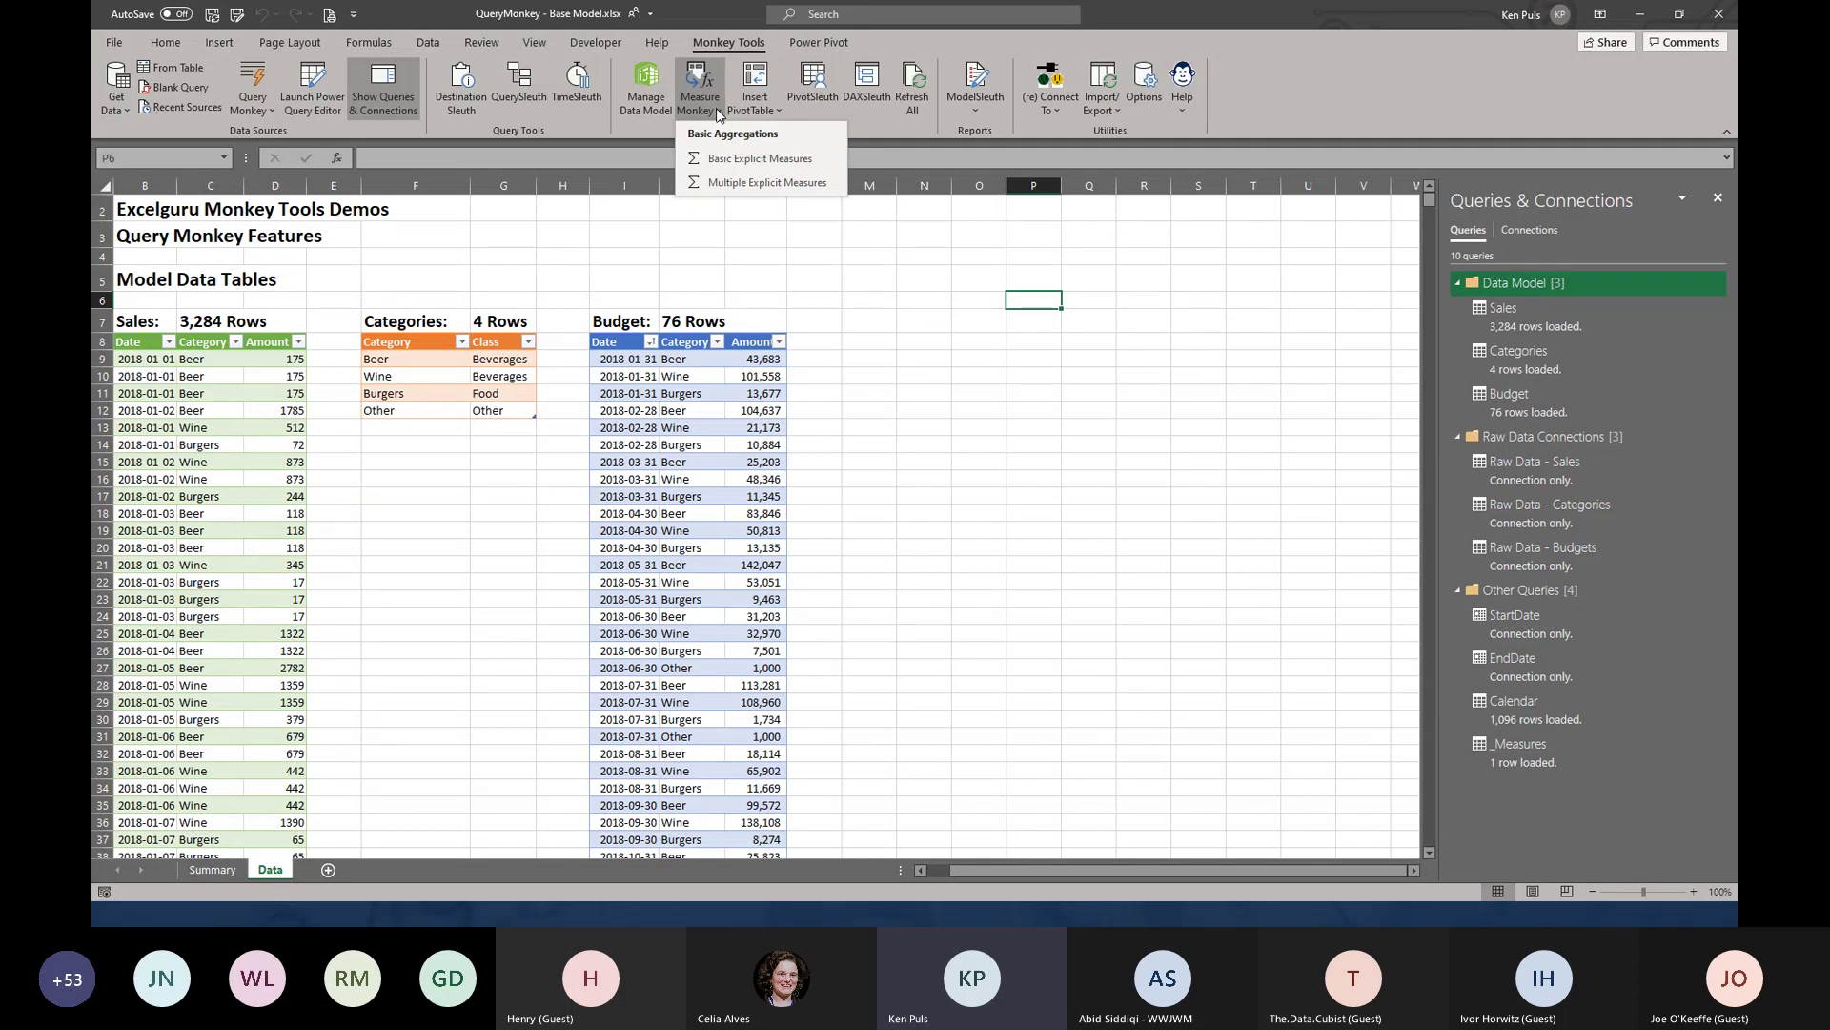
click(731, 158)
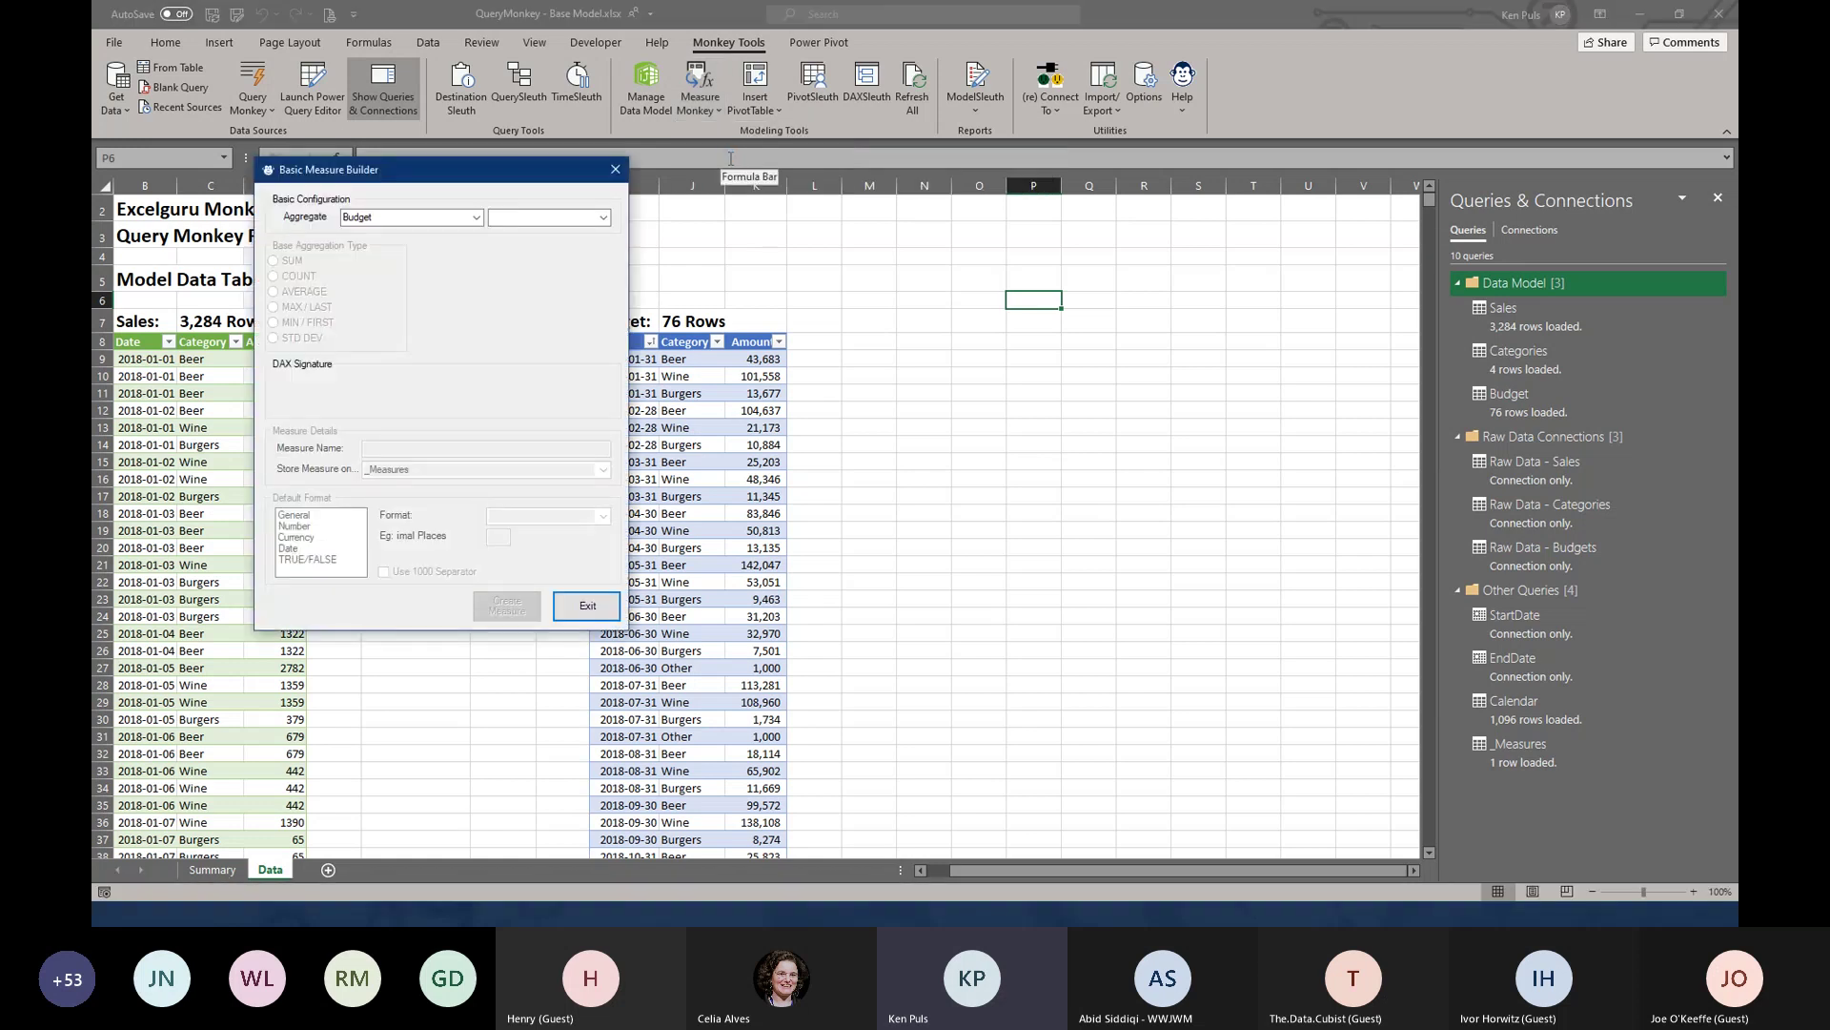
click(602, 218)
click(591, 239)
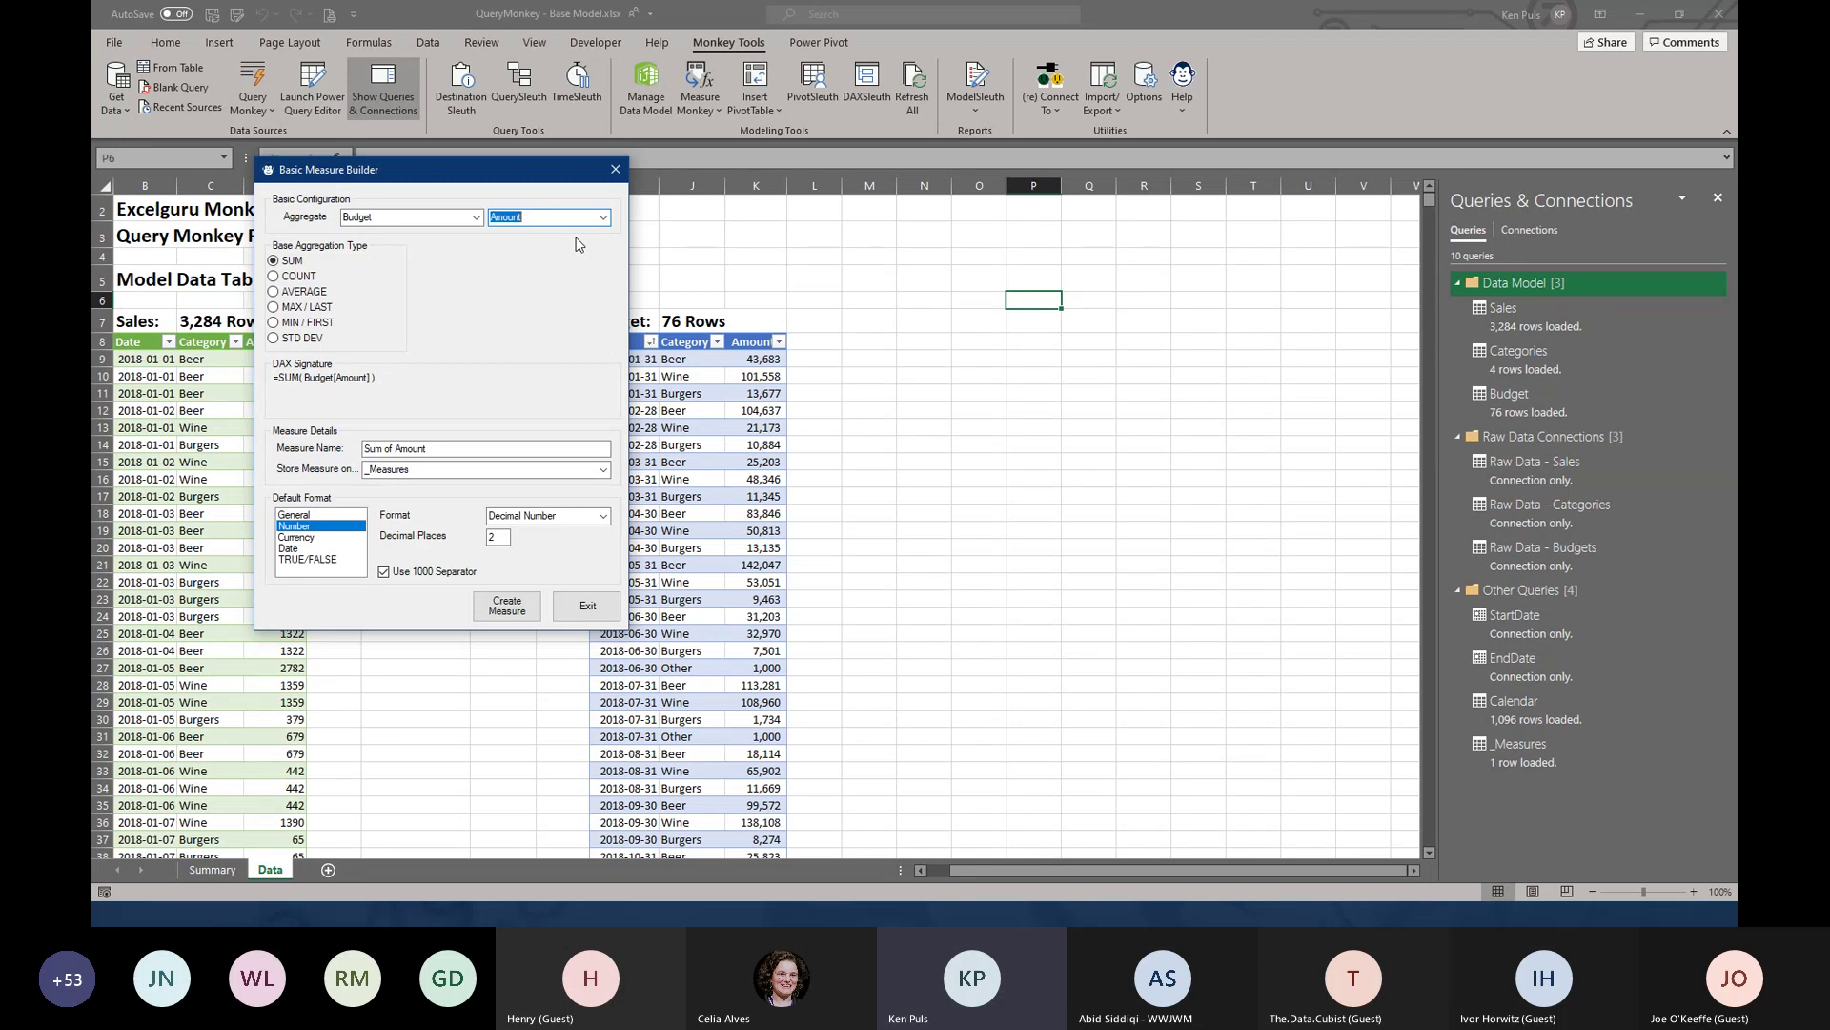
Set the aggregation to a distinct count of Budget Amount, then exit without creating it
click(274, 277)
click(420, 322)
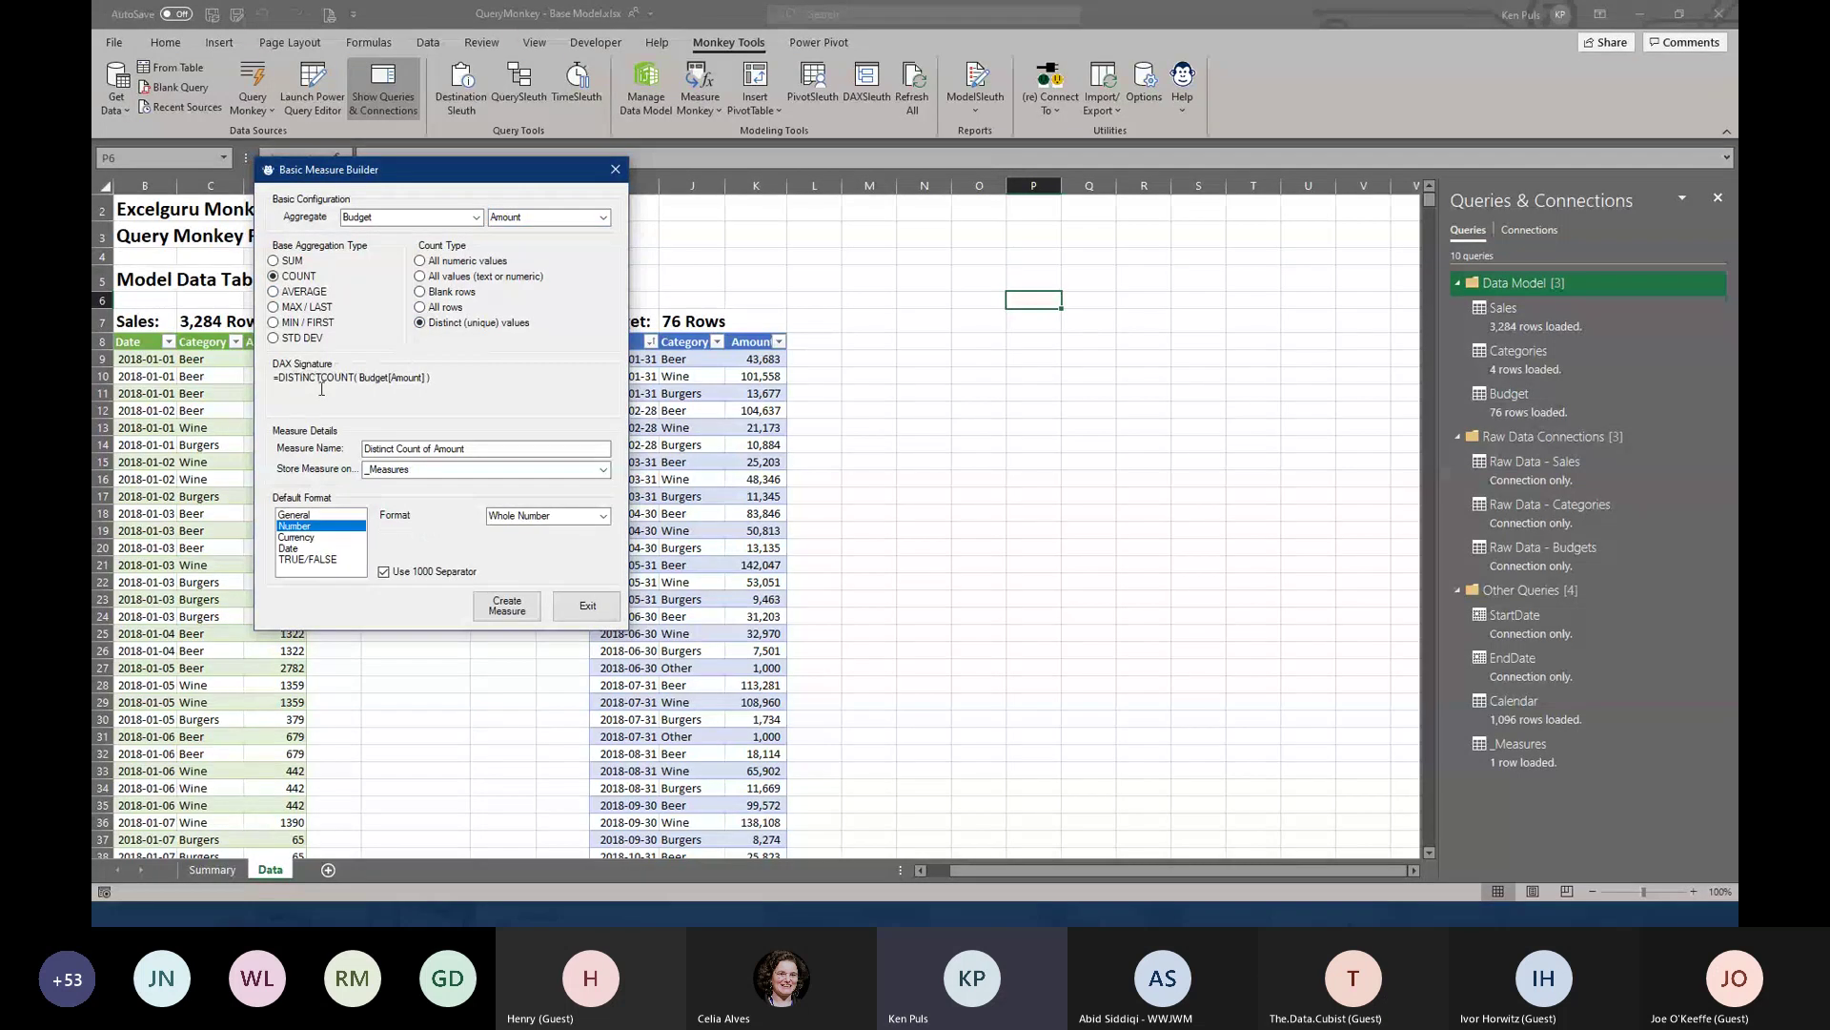
click(376, 447)
click(584, 607)
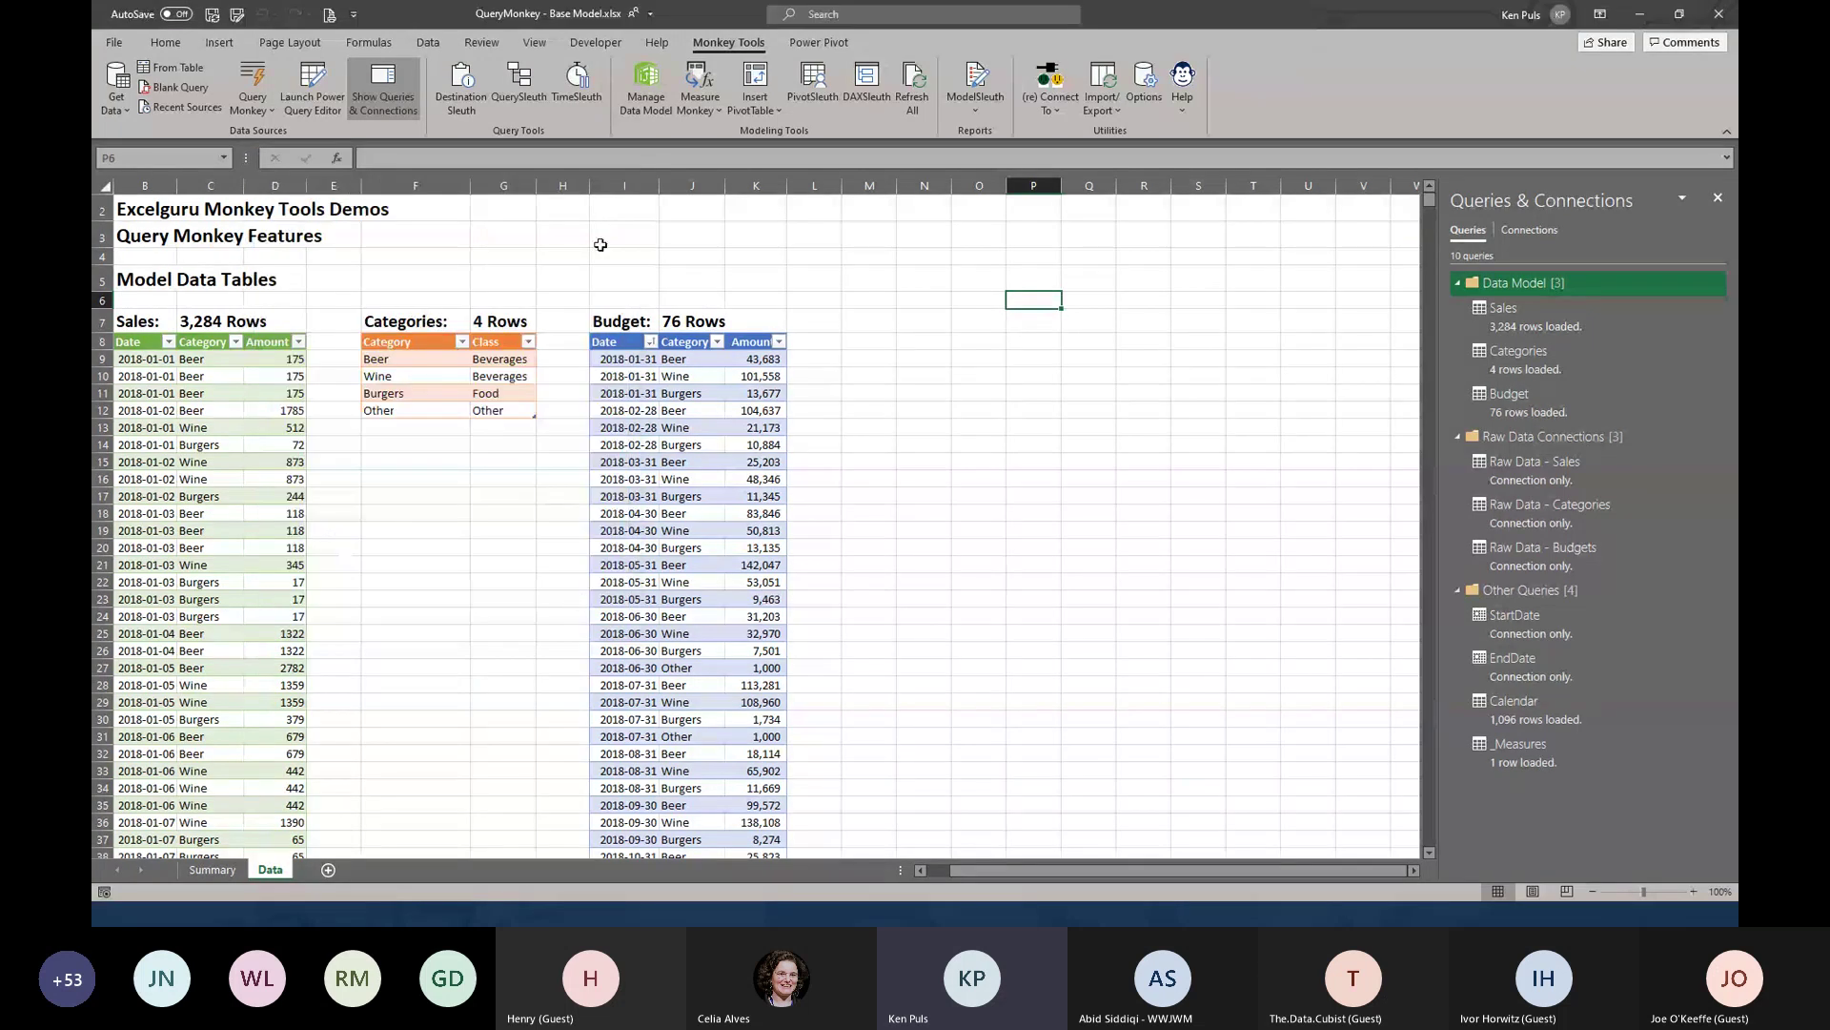
Choose Multiple Explicit Measures from the Measure Monkey menu to launch Multi-Measure Monkey
click(689, 121)
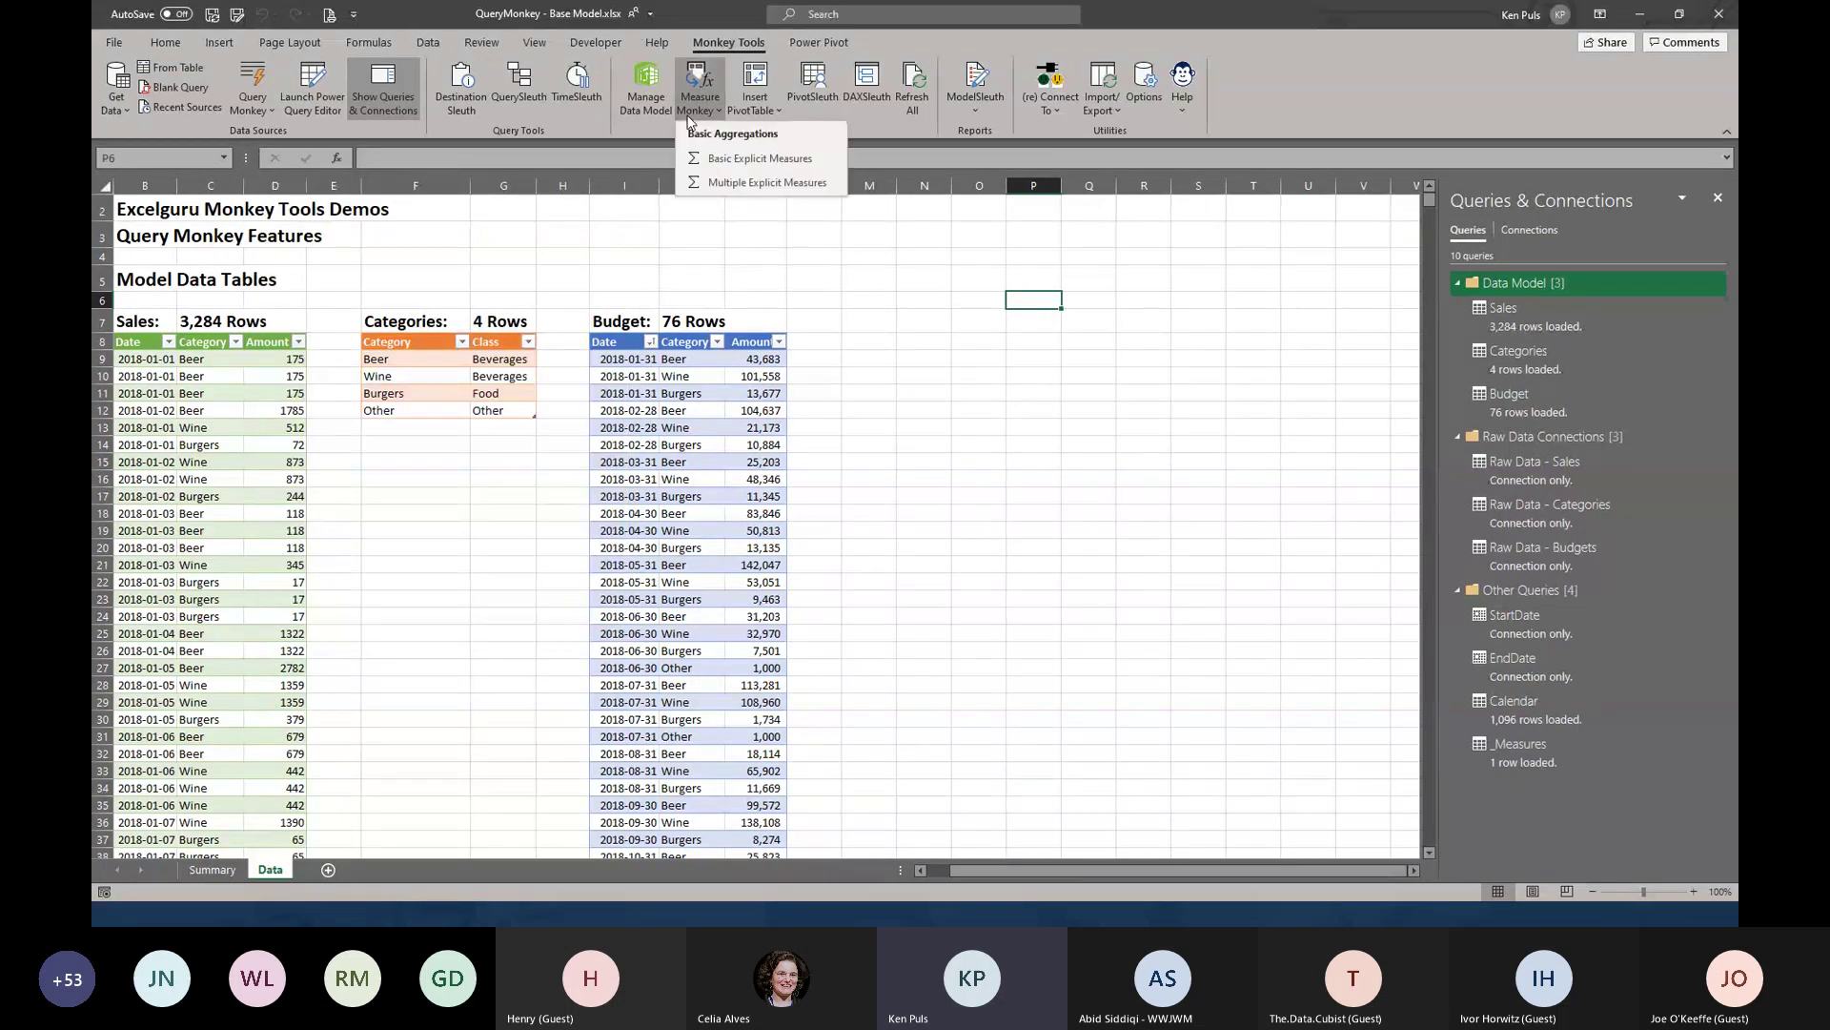
click(710, 186)
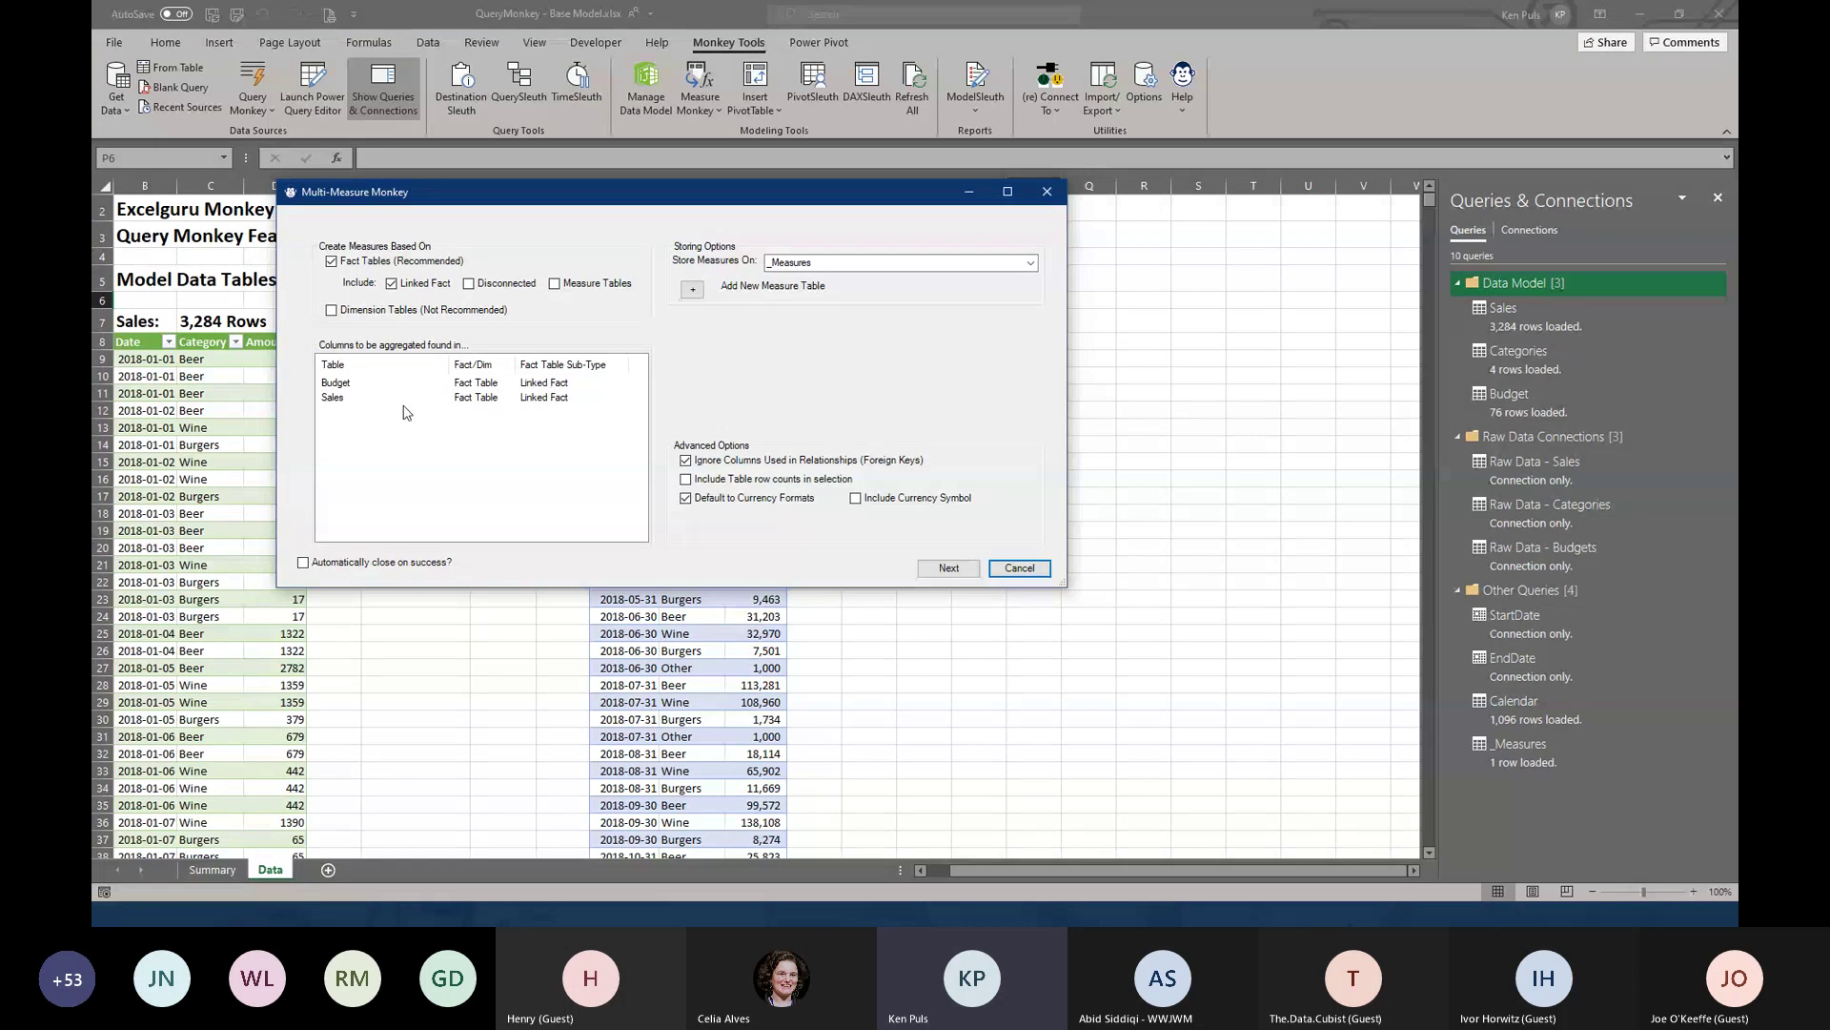
Turn the Dimension, Disconnected and Measure Tables options on, then off again, keeping only fact tables
click(331, 310)
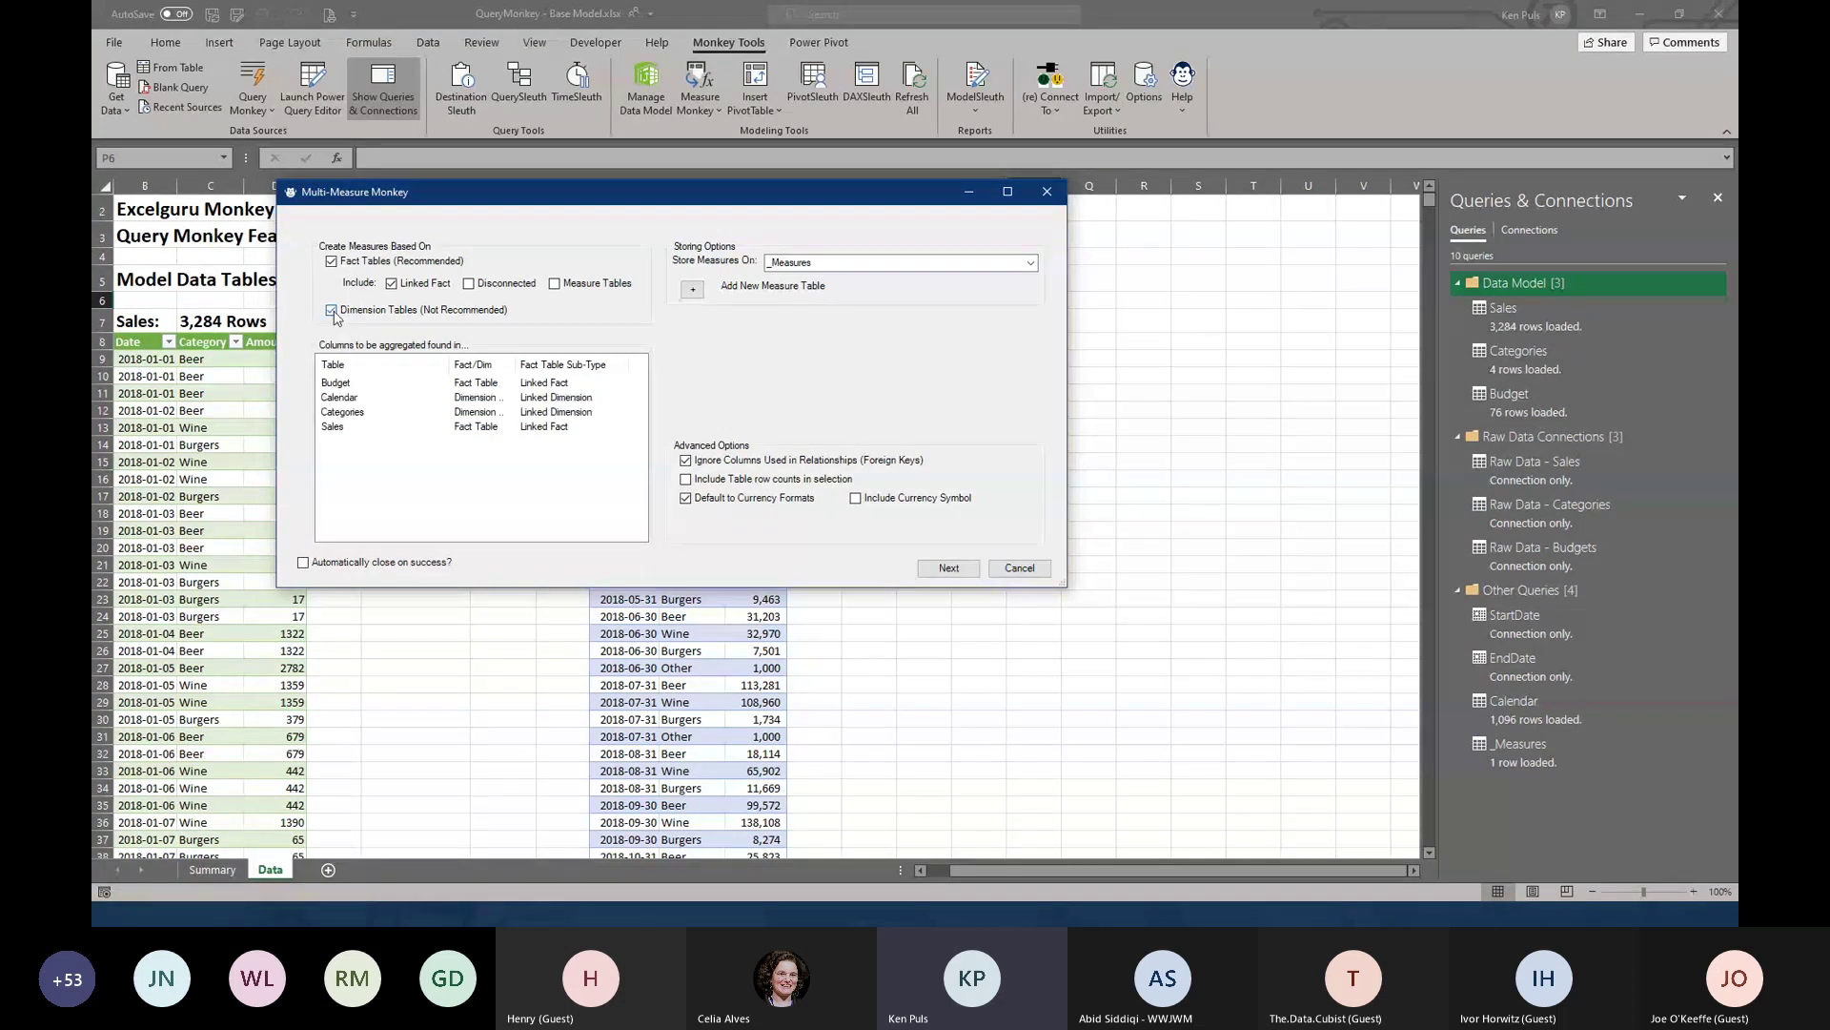
click(468, 285)
click(554, 284)
click(342, 311)
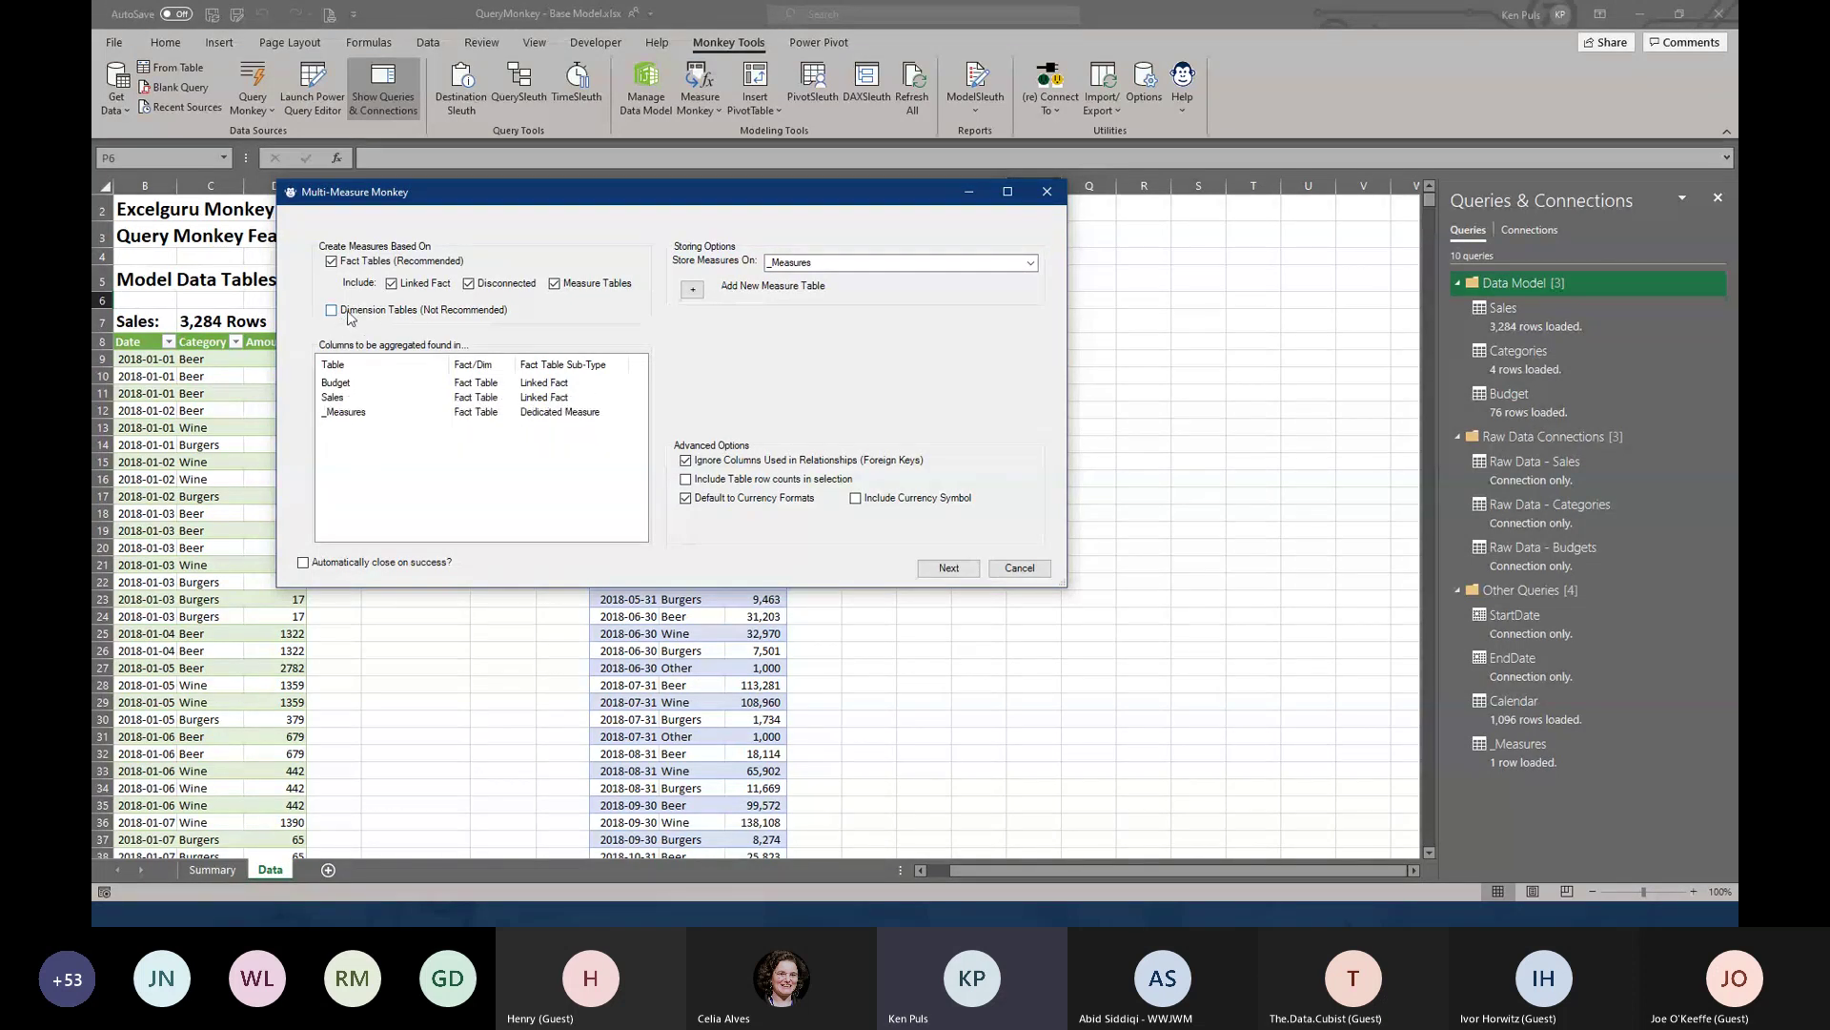
click(470, 285)
click(554, 284)
Keep _Measures as the storage table and advance to the aggregation page
click(1026, 270)
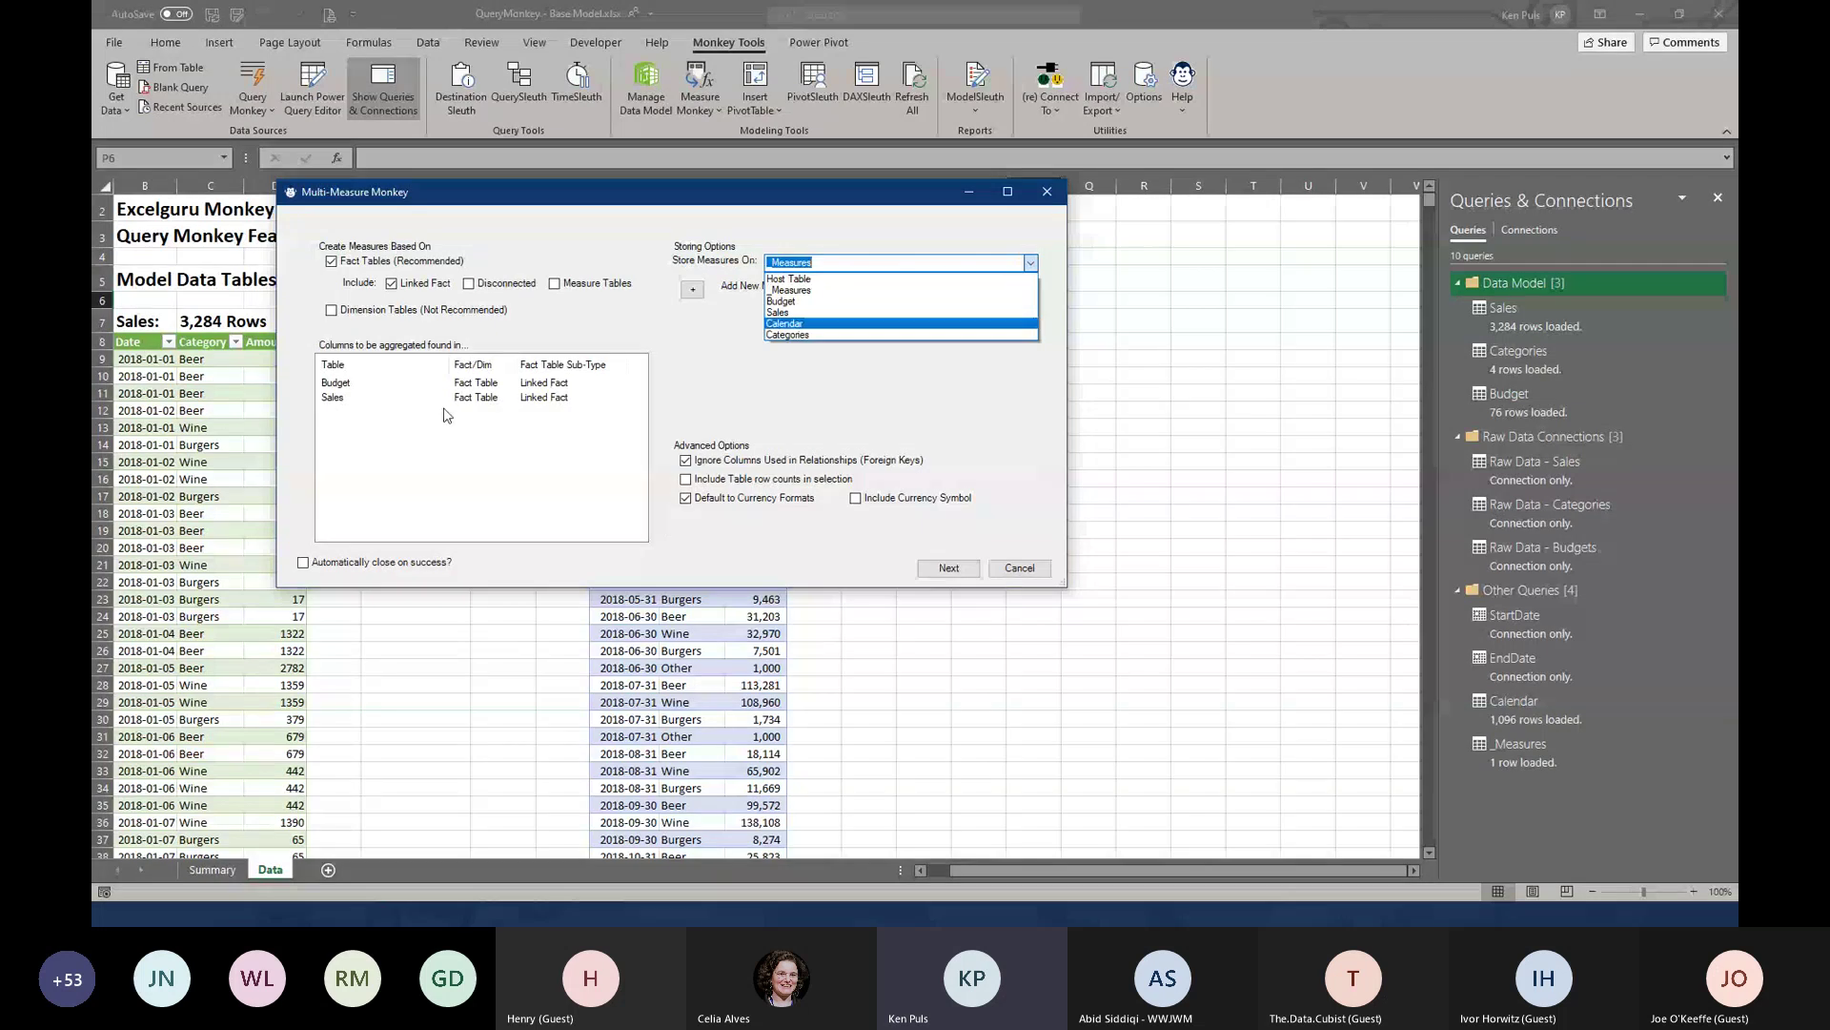
click(753, 427)
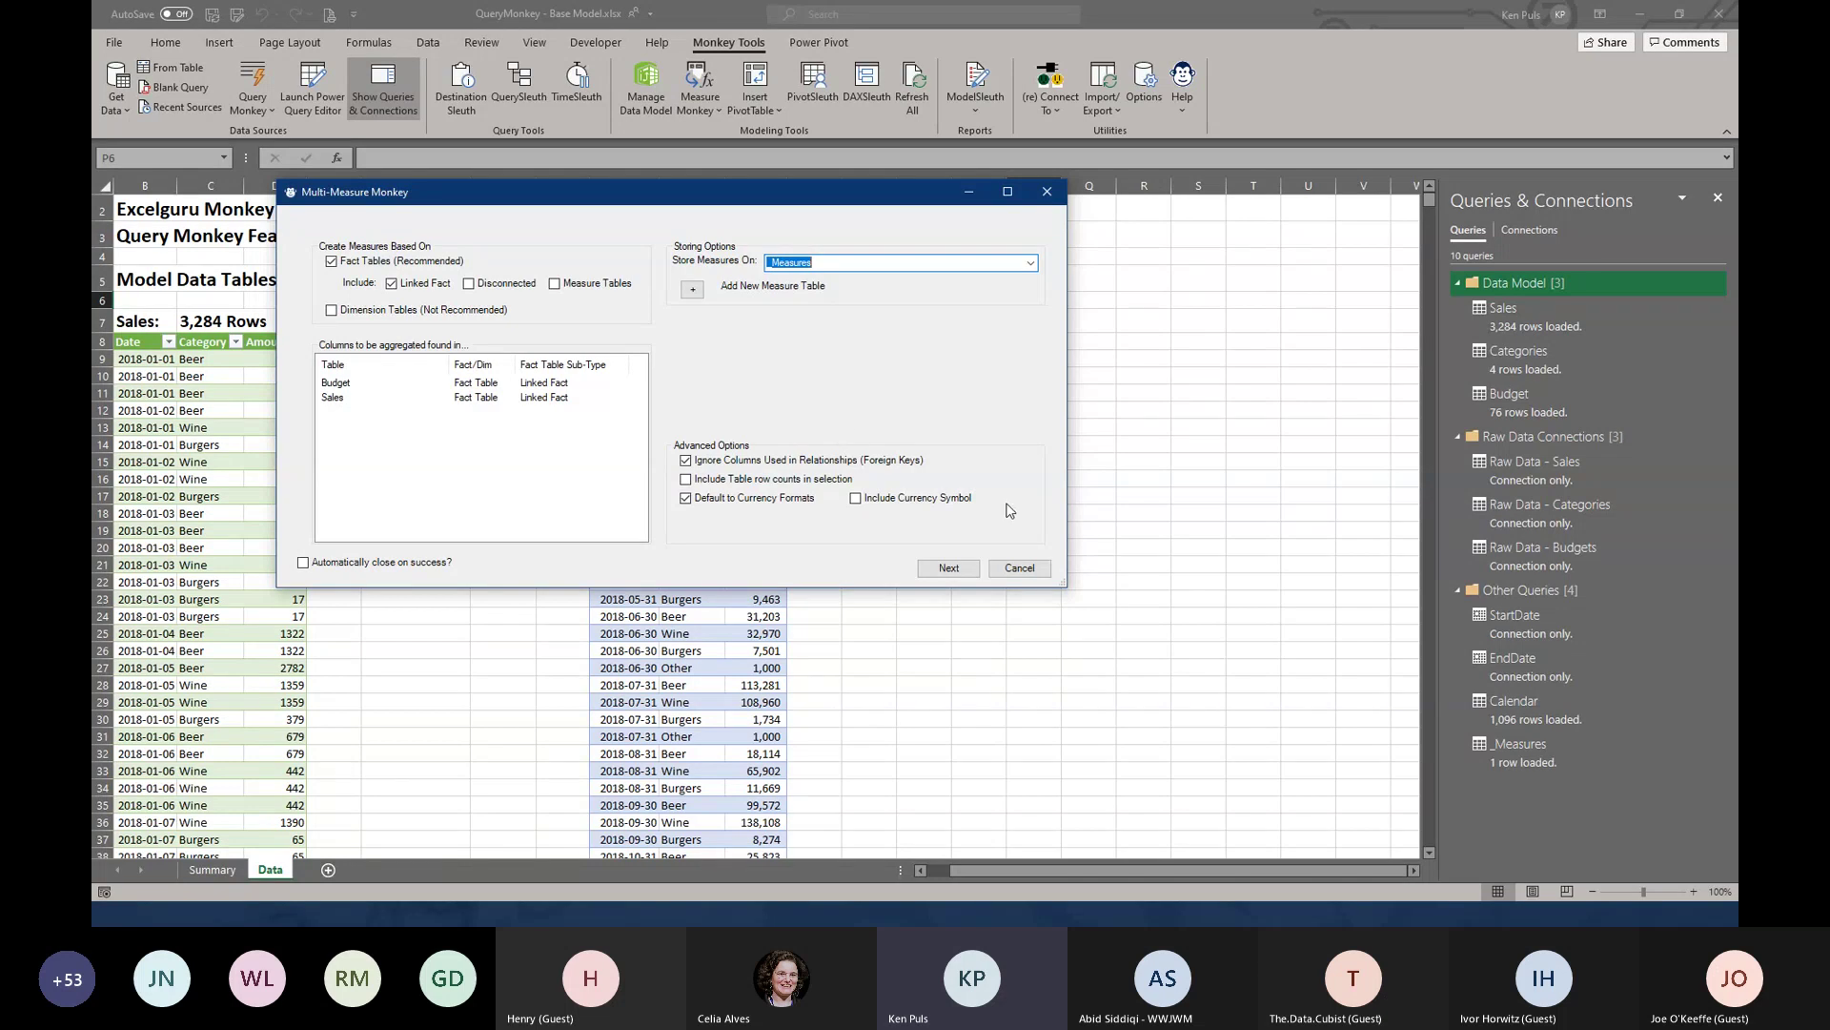
click(947, 572)
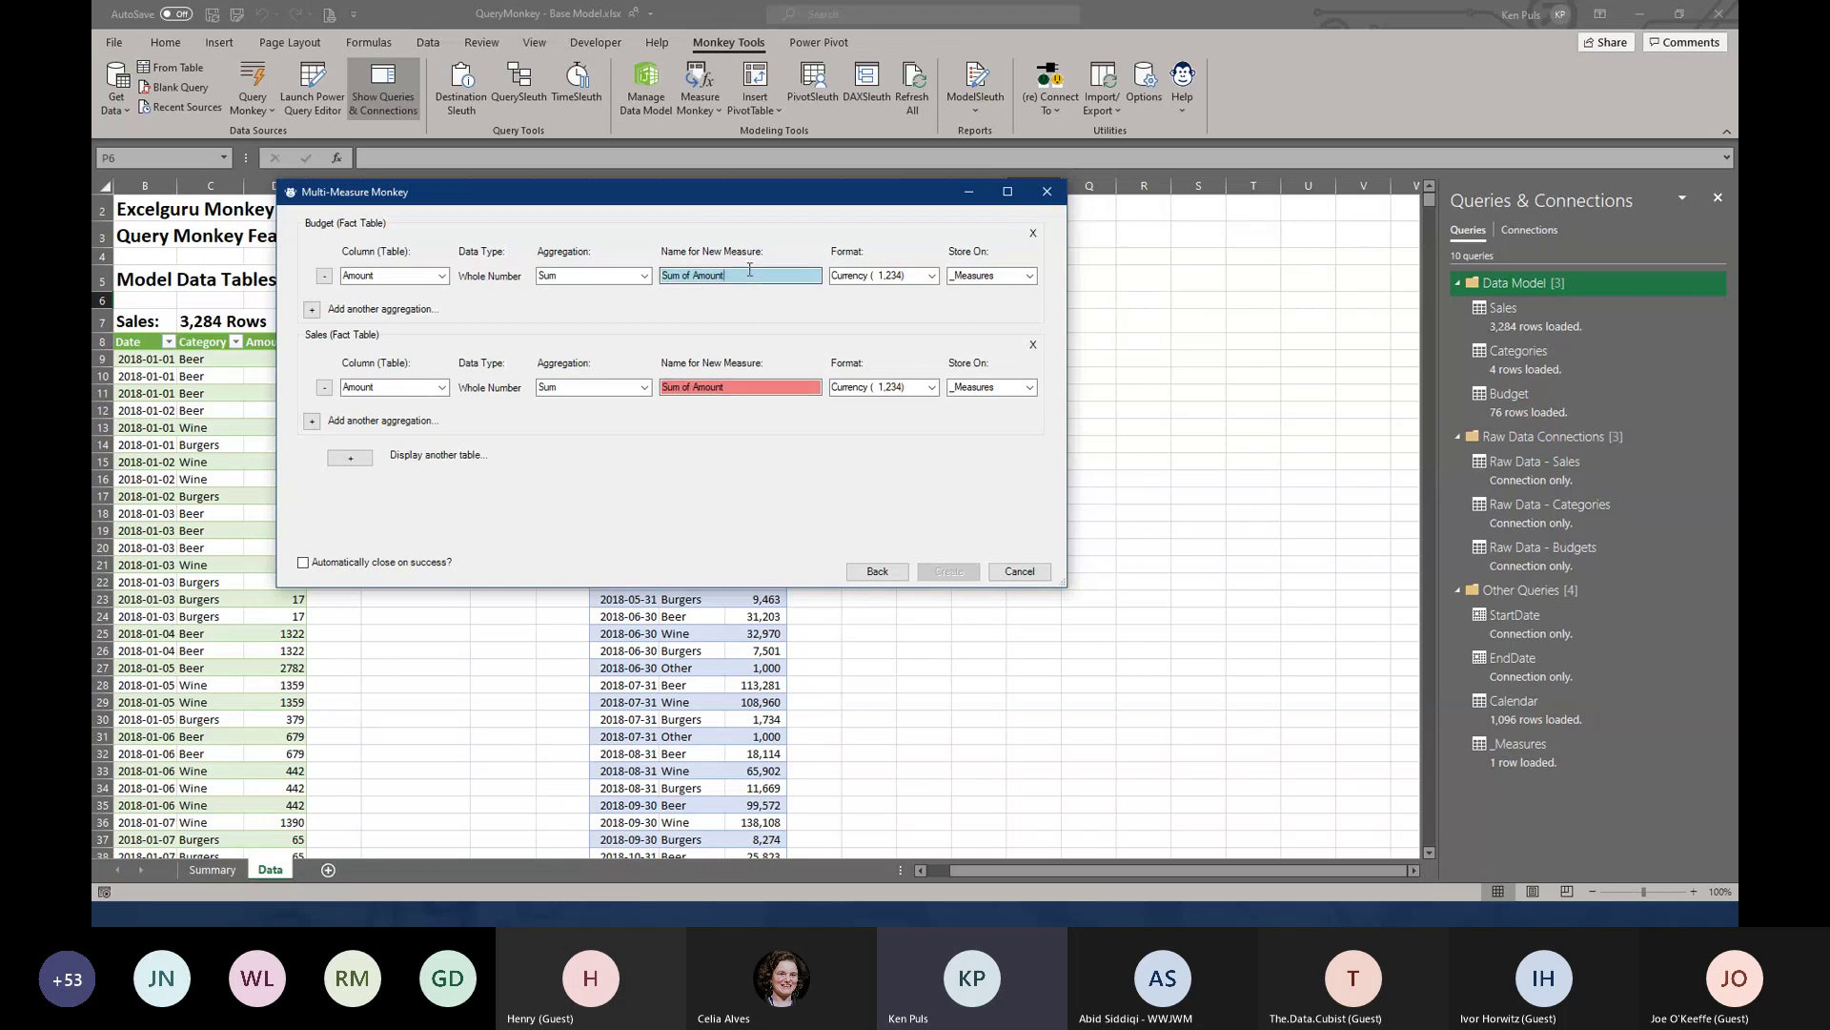
Rename the Budget and Sales Sum of Amount measures to Budget $ and Sales $
drag(725, 275, 660, 273)
text(Budget $)
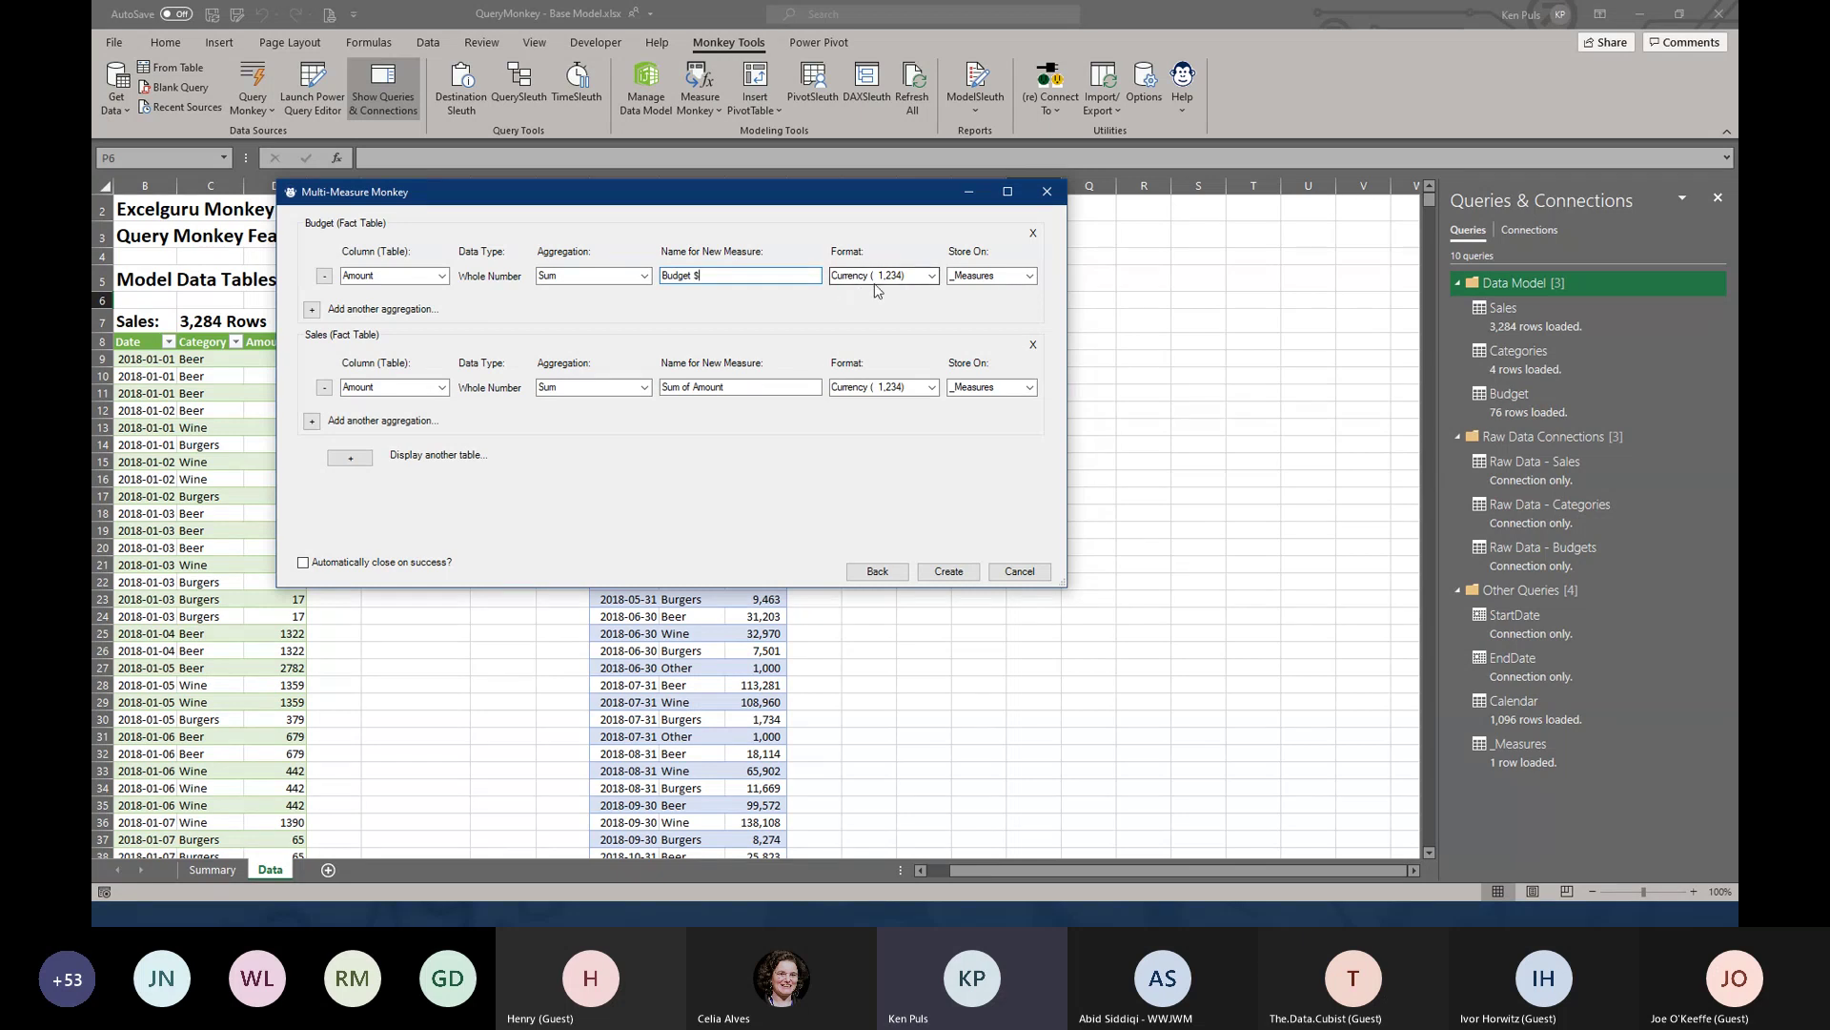
drag(803, 387, 645, 408)
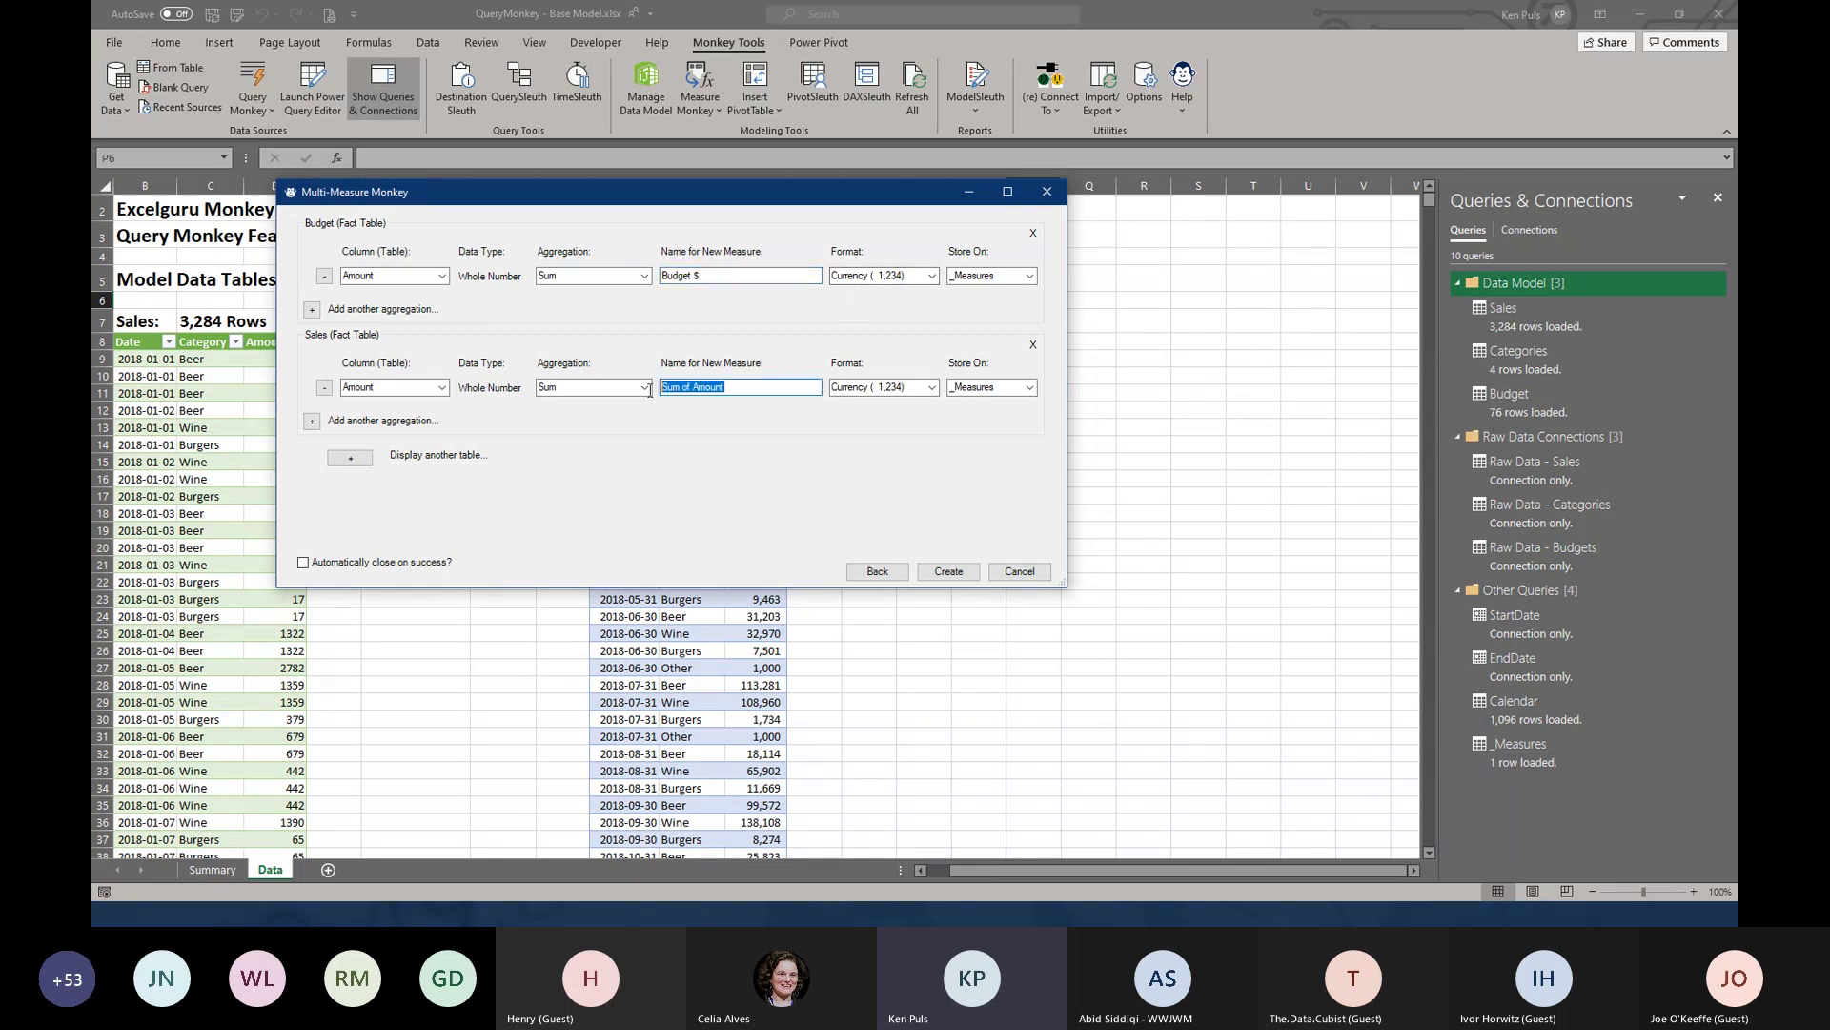
text(Sales $)
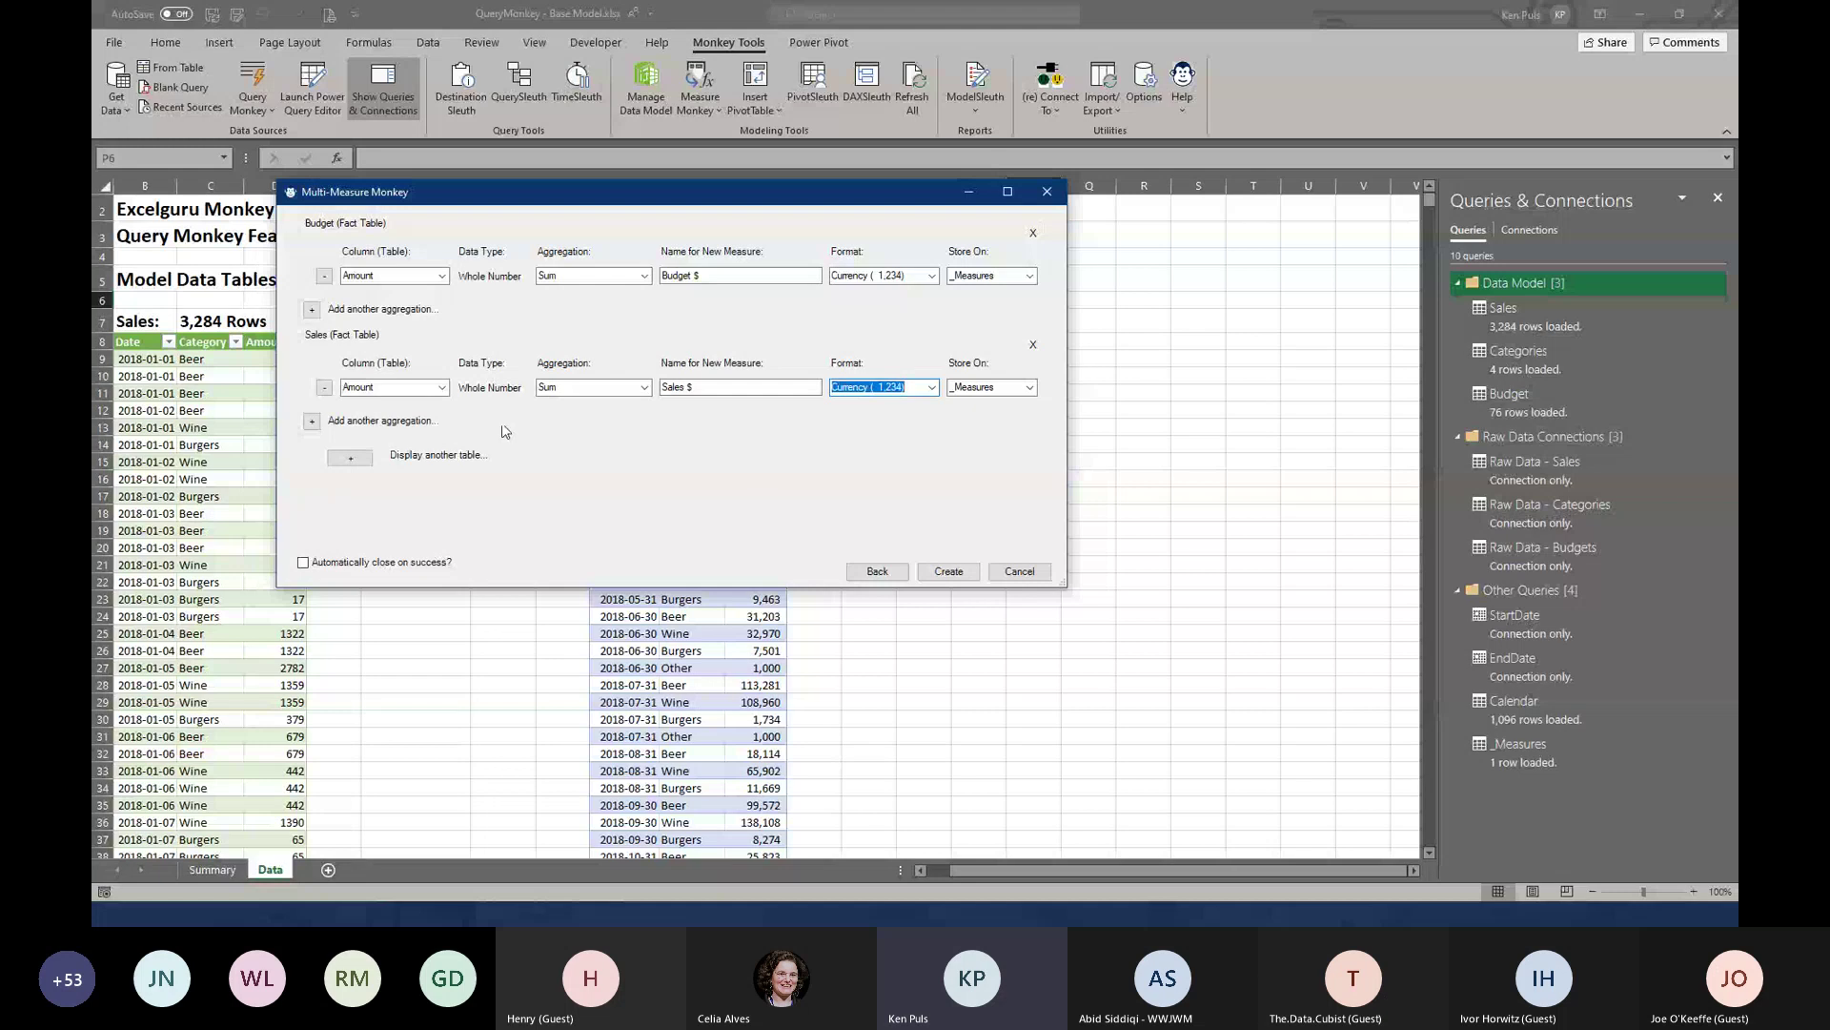
Add a Count Rows aggregation on Sales named Transactions and create all three measures
click(311, 422)
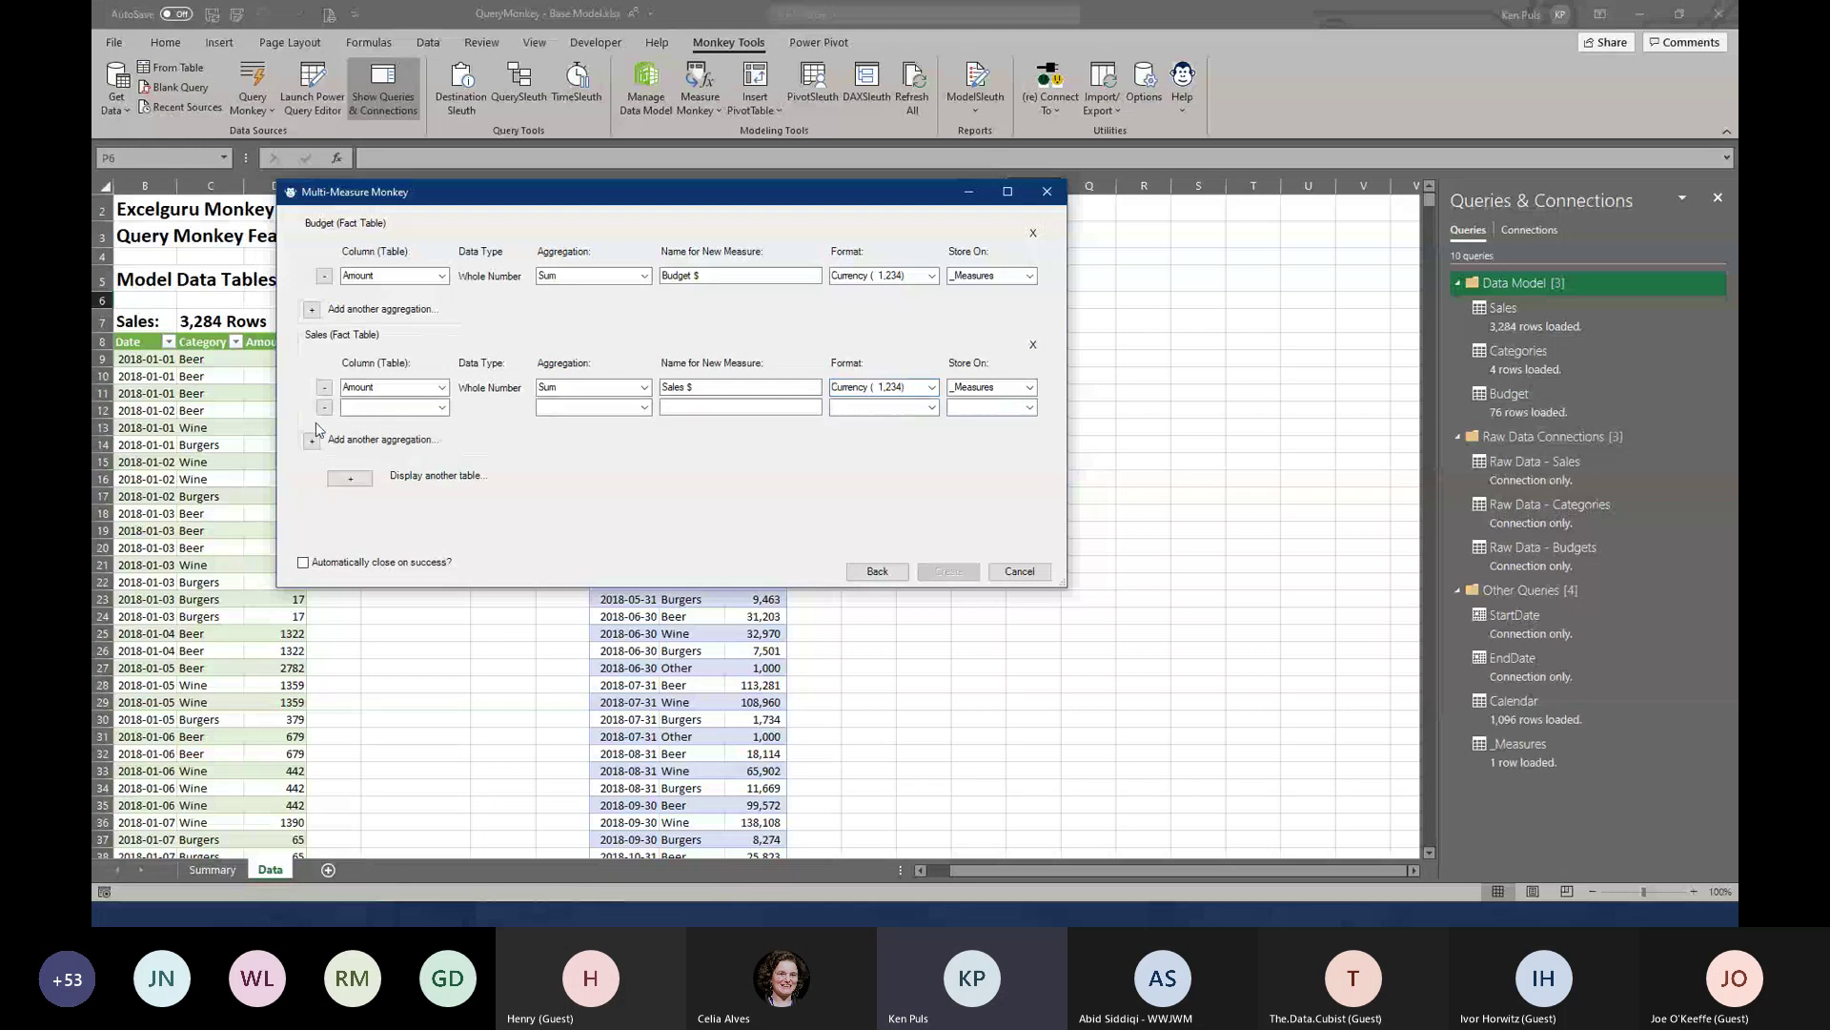
click(443, 409)
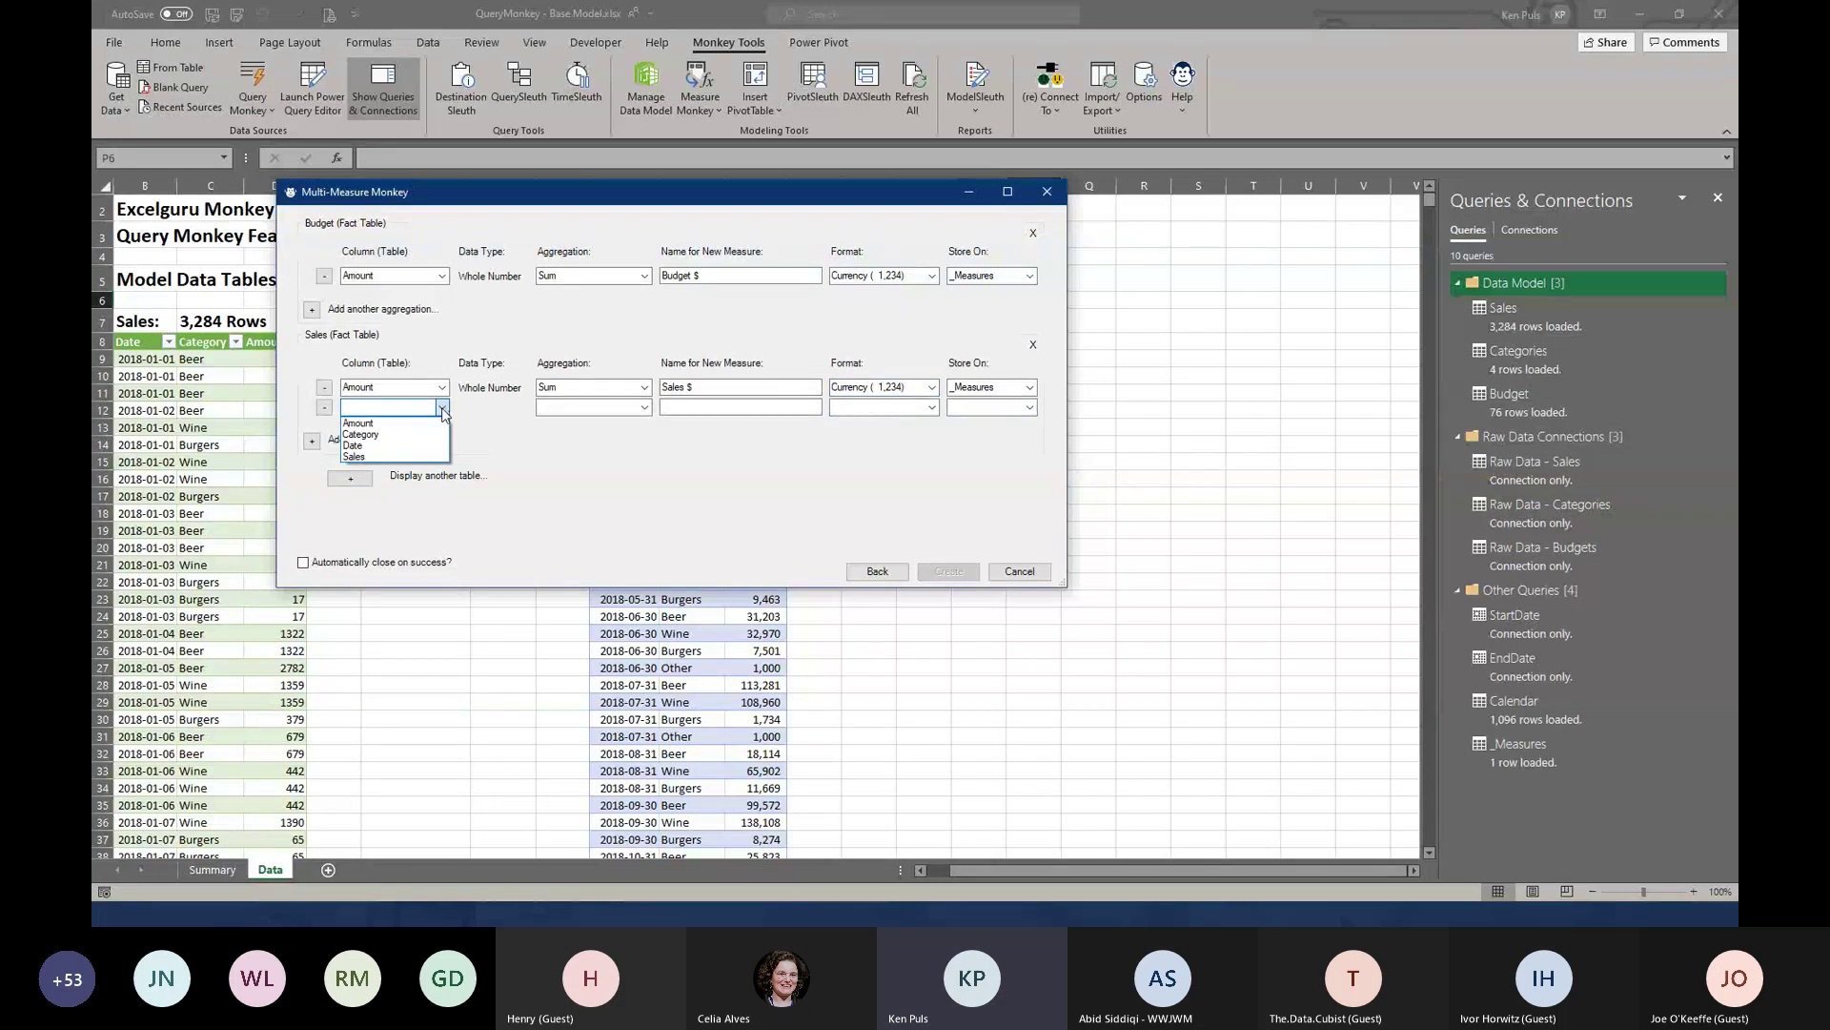
click(399, 458)
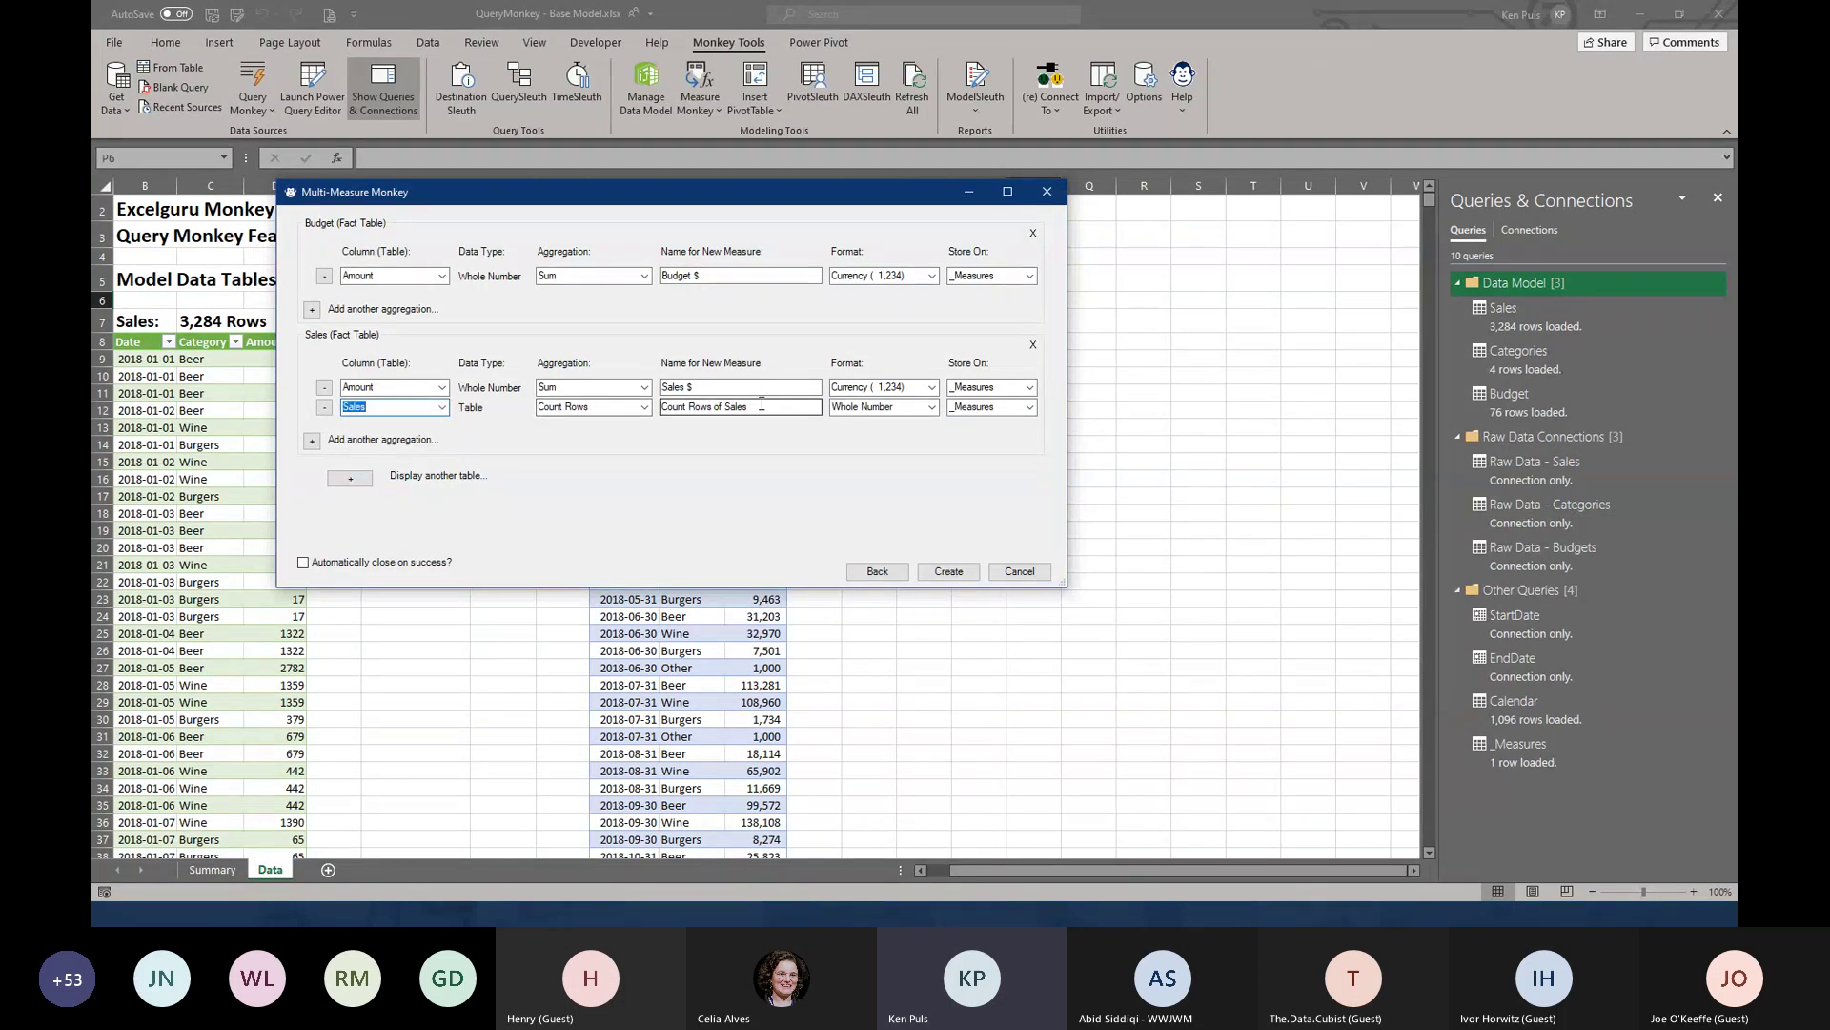
key(Tab)
key(Tab)
text(Tr)
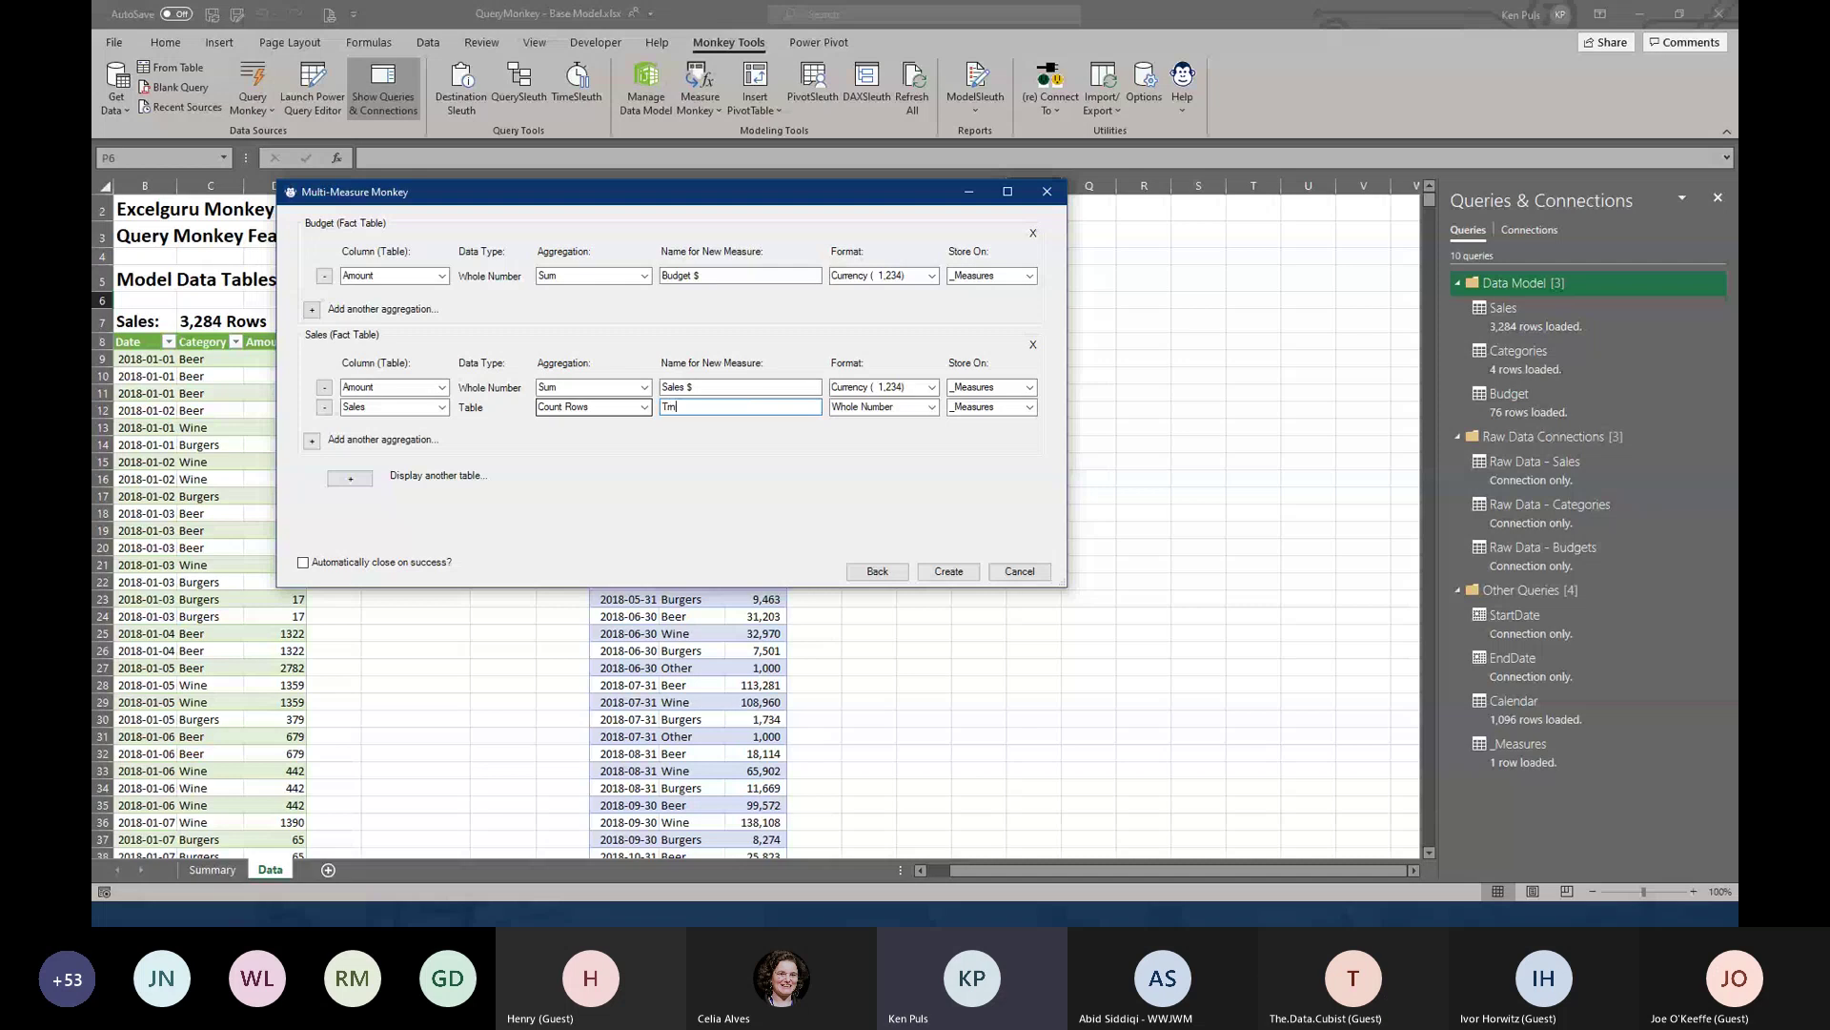
text(ansactions)
key(Tab)
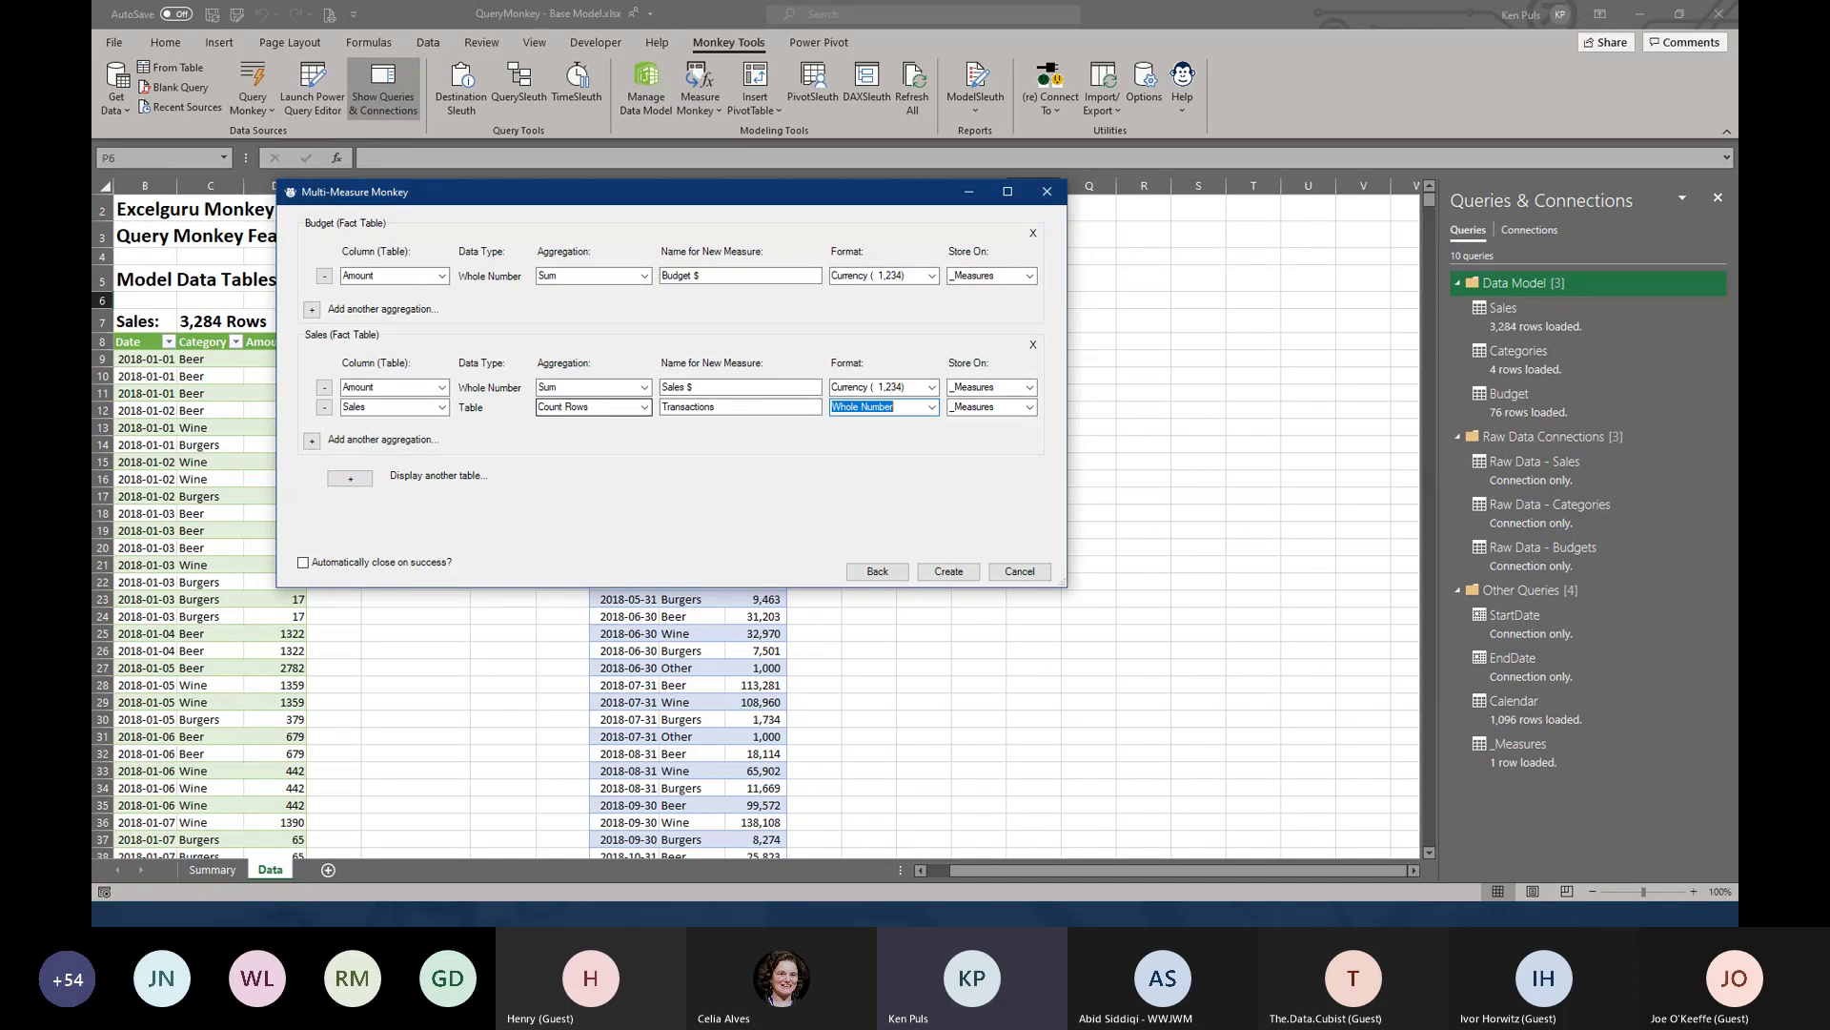
click(947, 574)
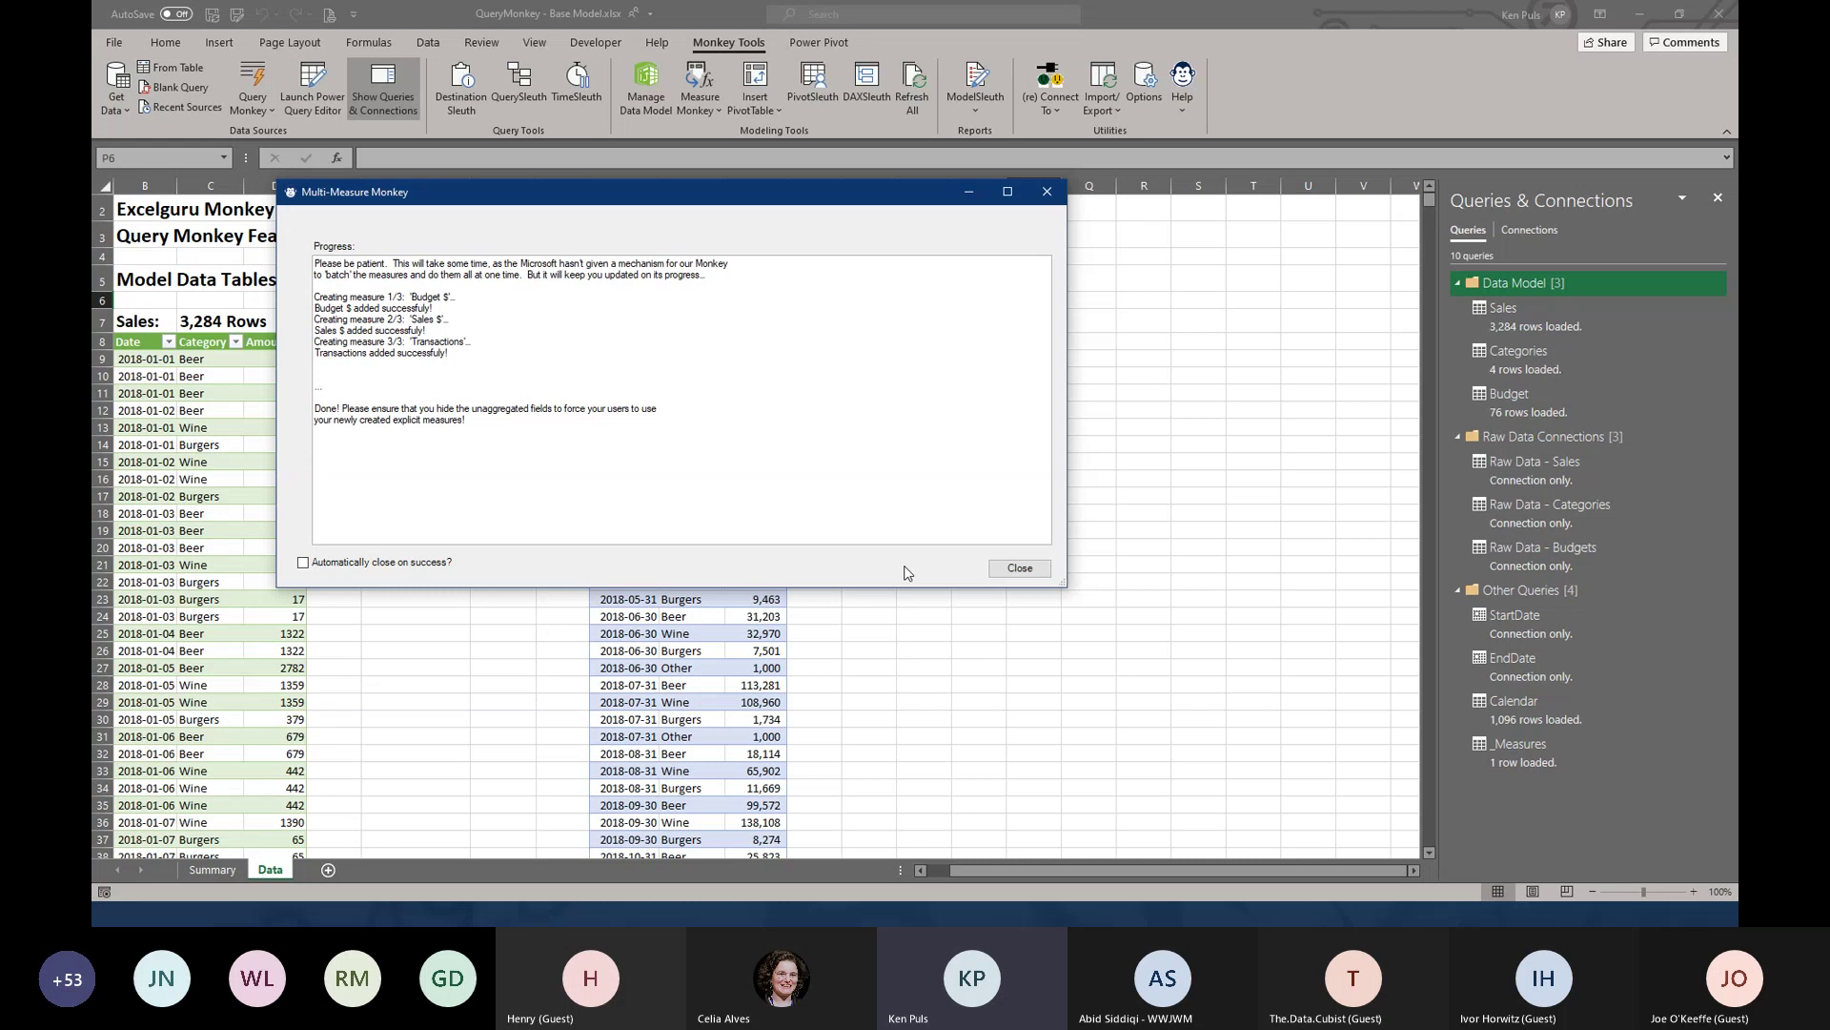
Close the Multi-Measure Monkey report after Budget $, Sales $ and Transactions are created
click(1048, 572)
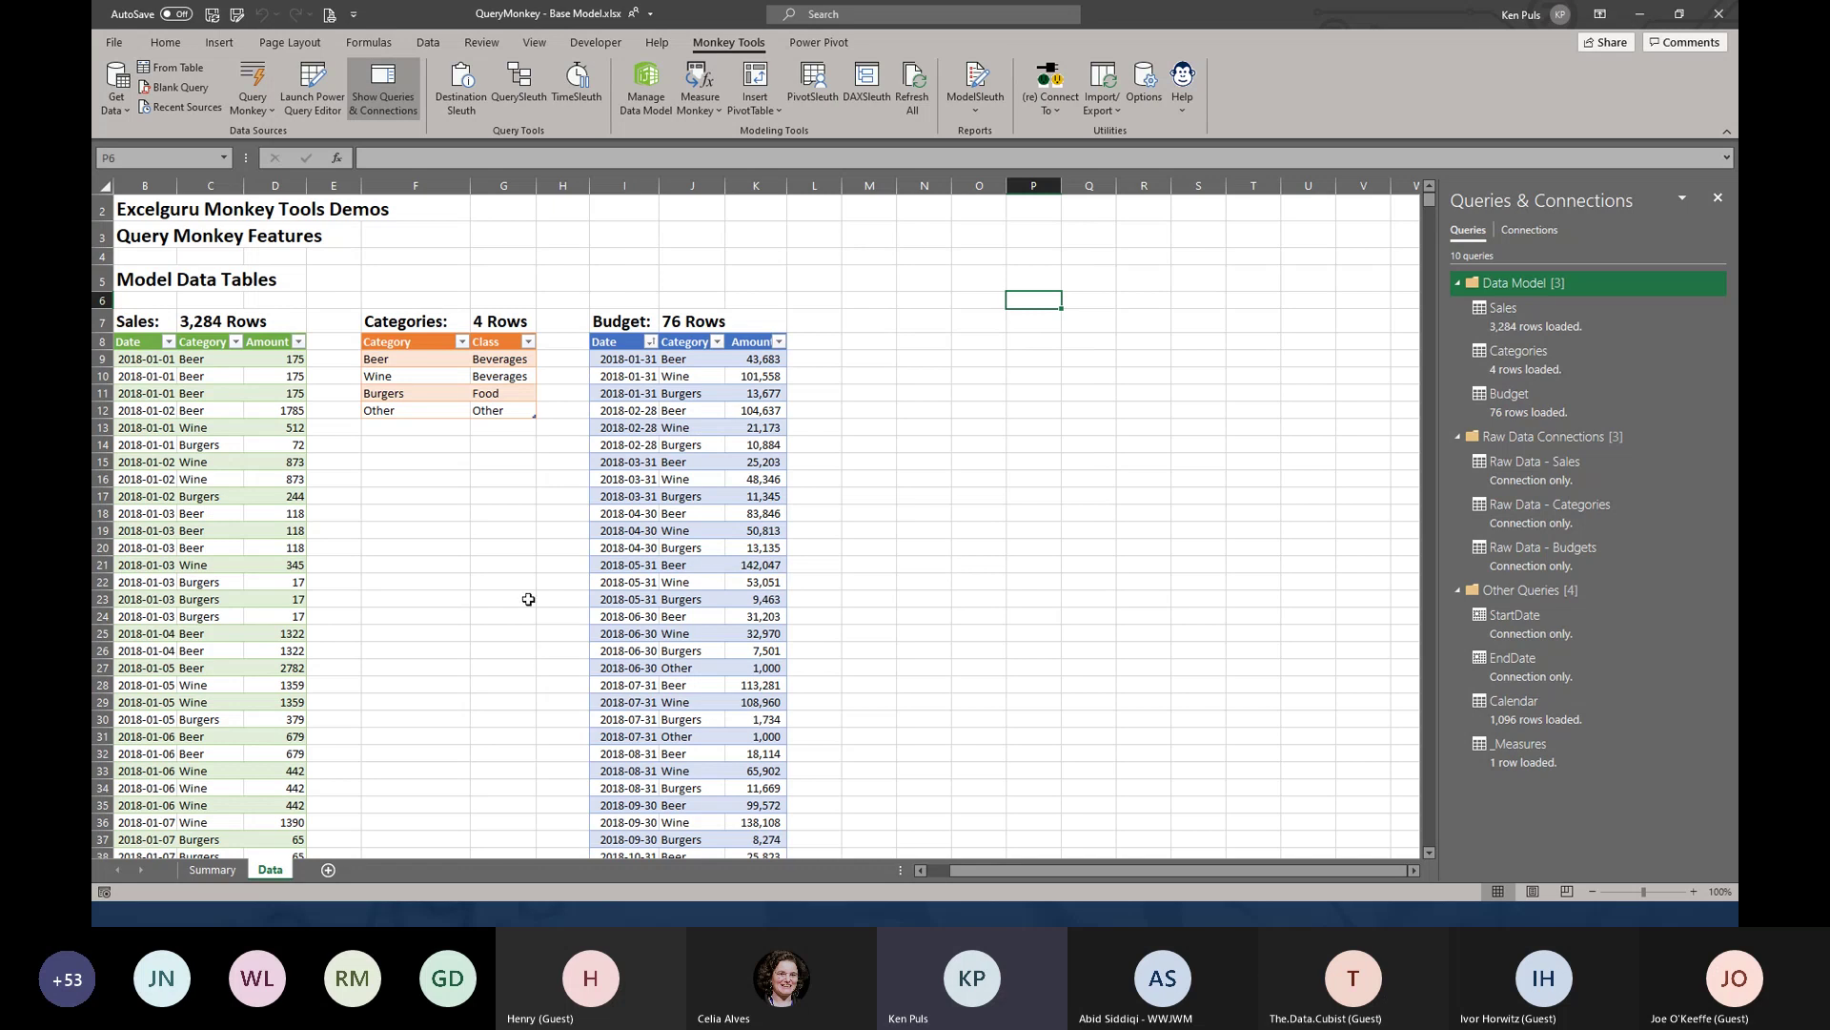
Add Sheet1 and insert an empty Data Model PivotTable at cell C9
click(333, 870)
click(265, 331)
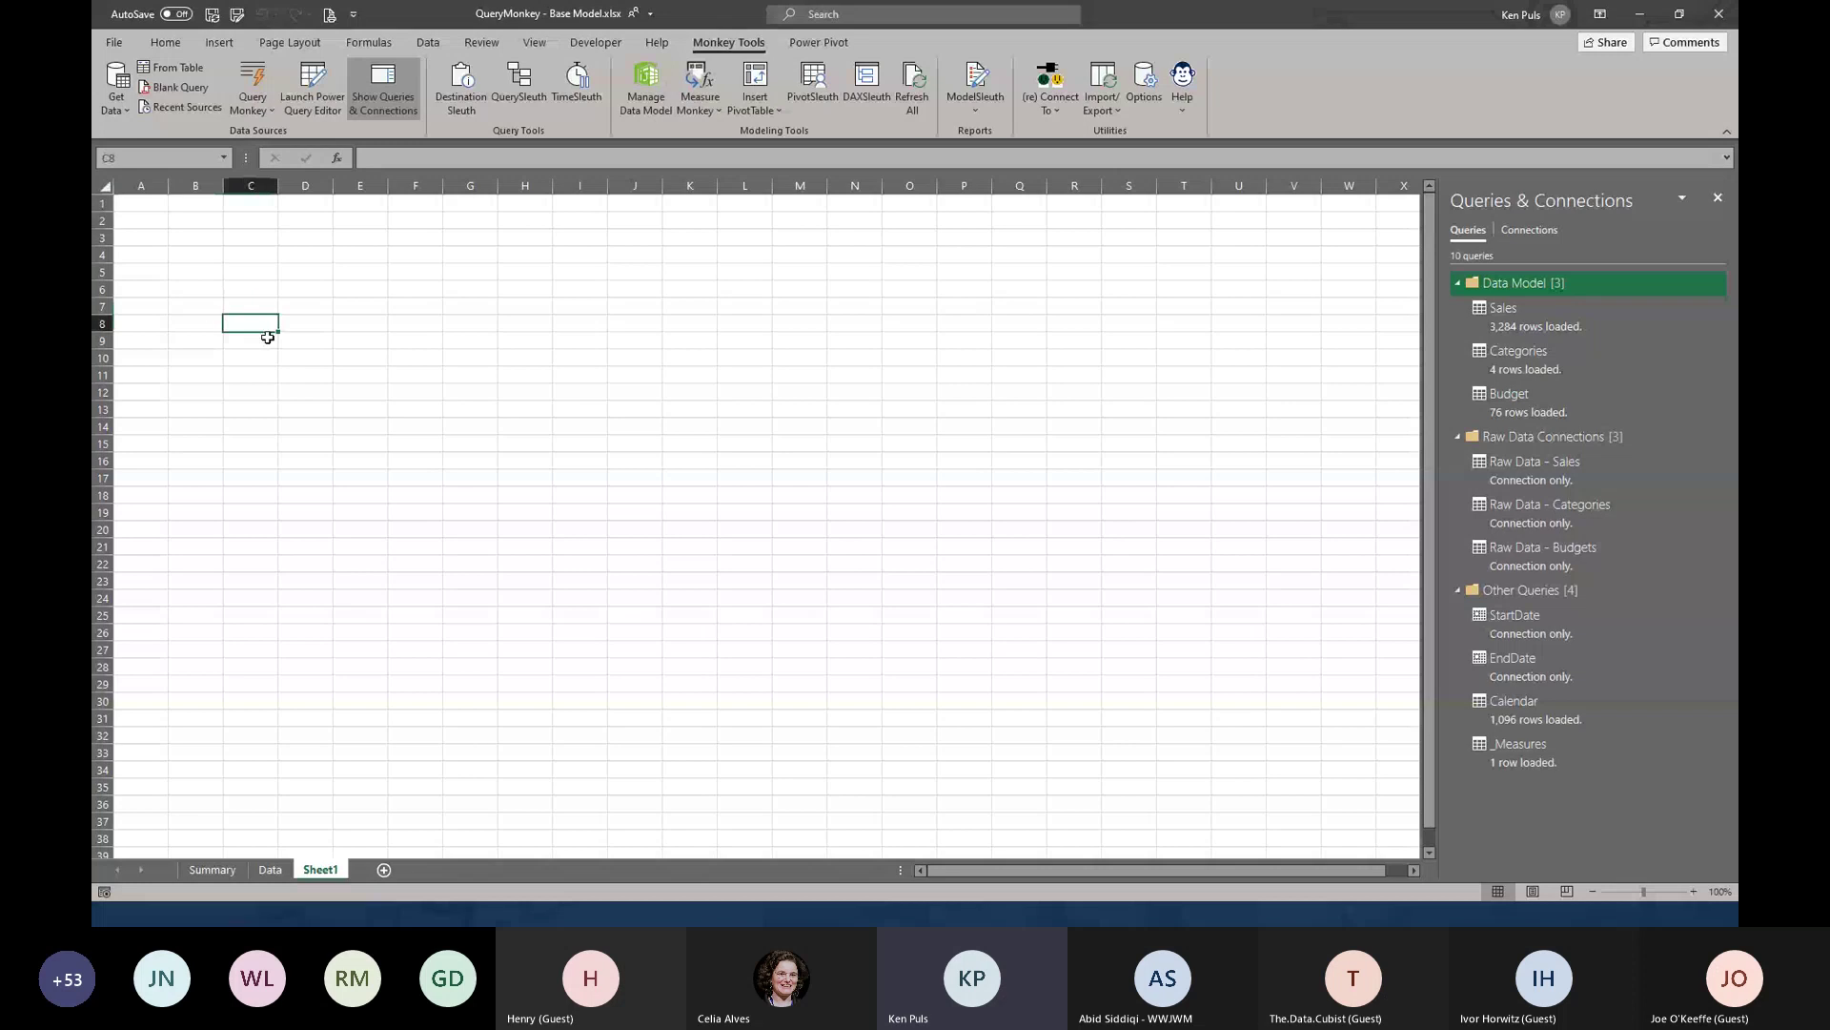
click(236, 342)
click(771, 115)
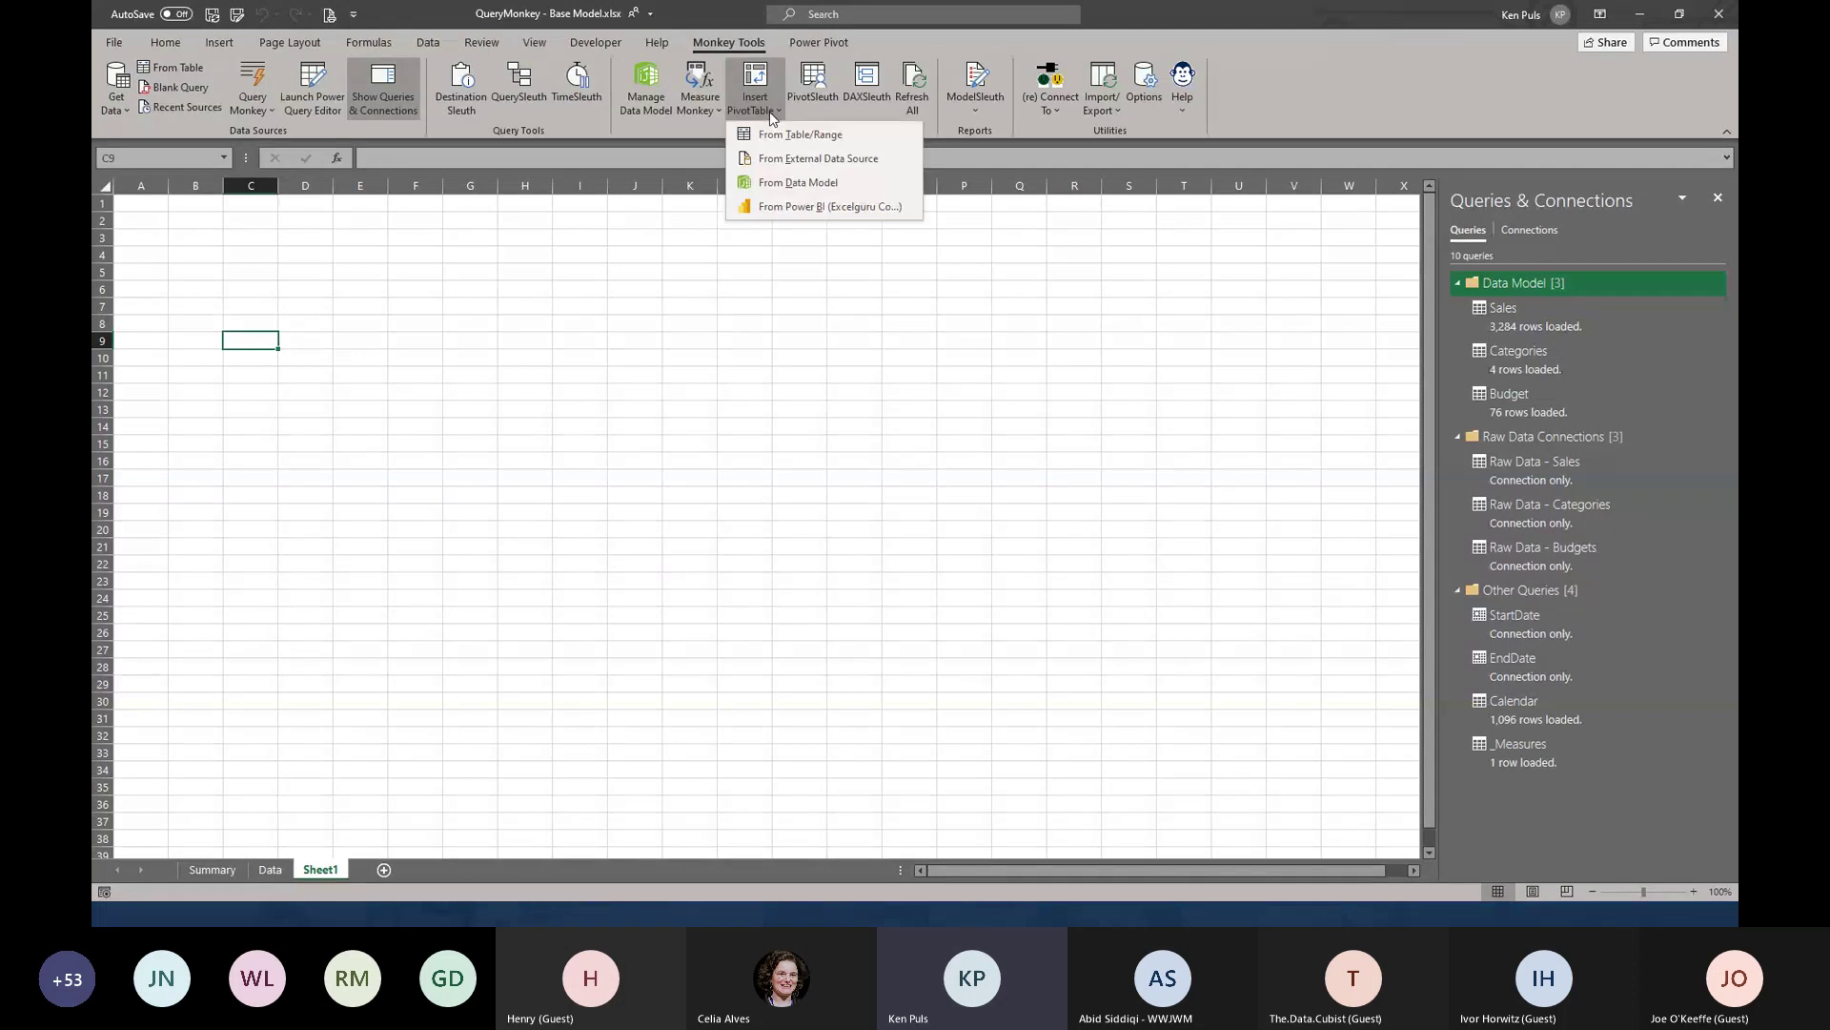
click(783, 183)
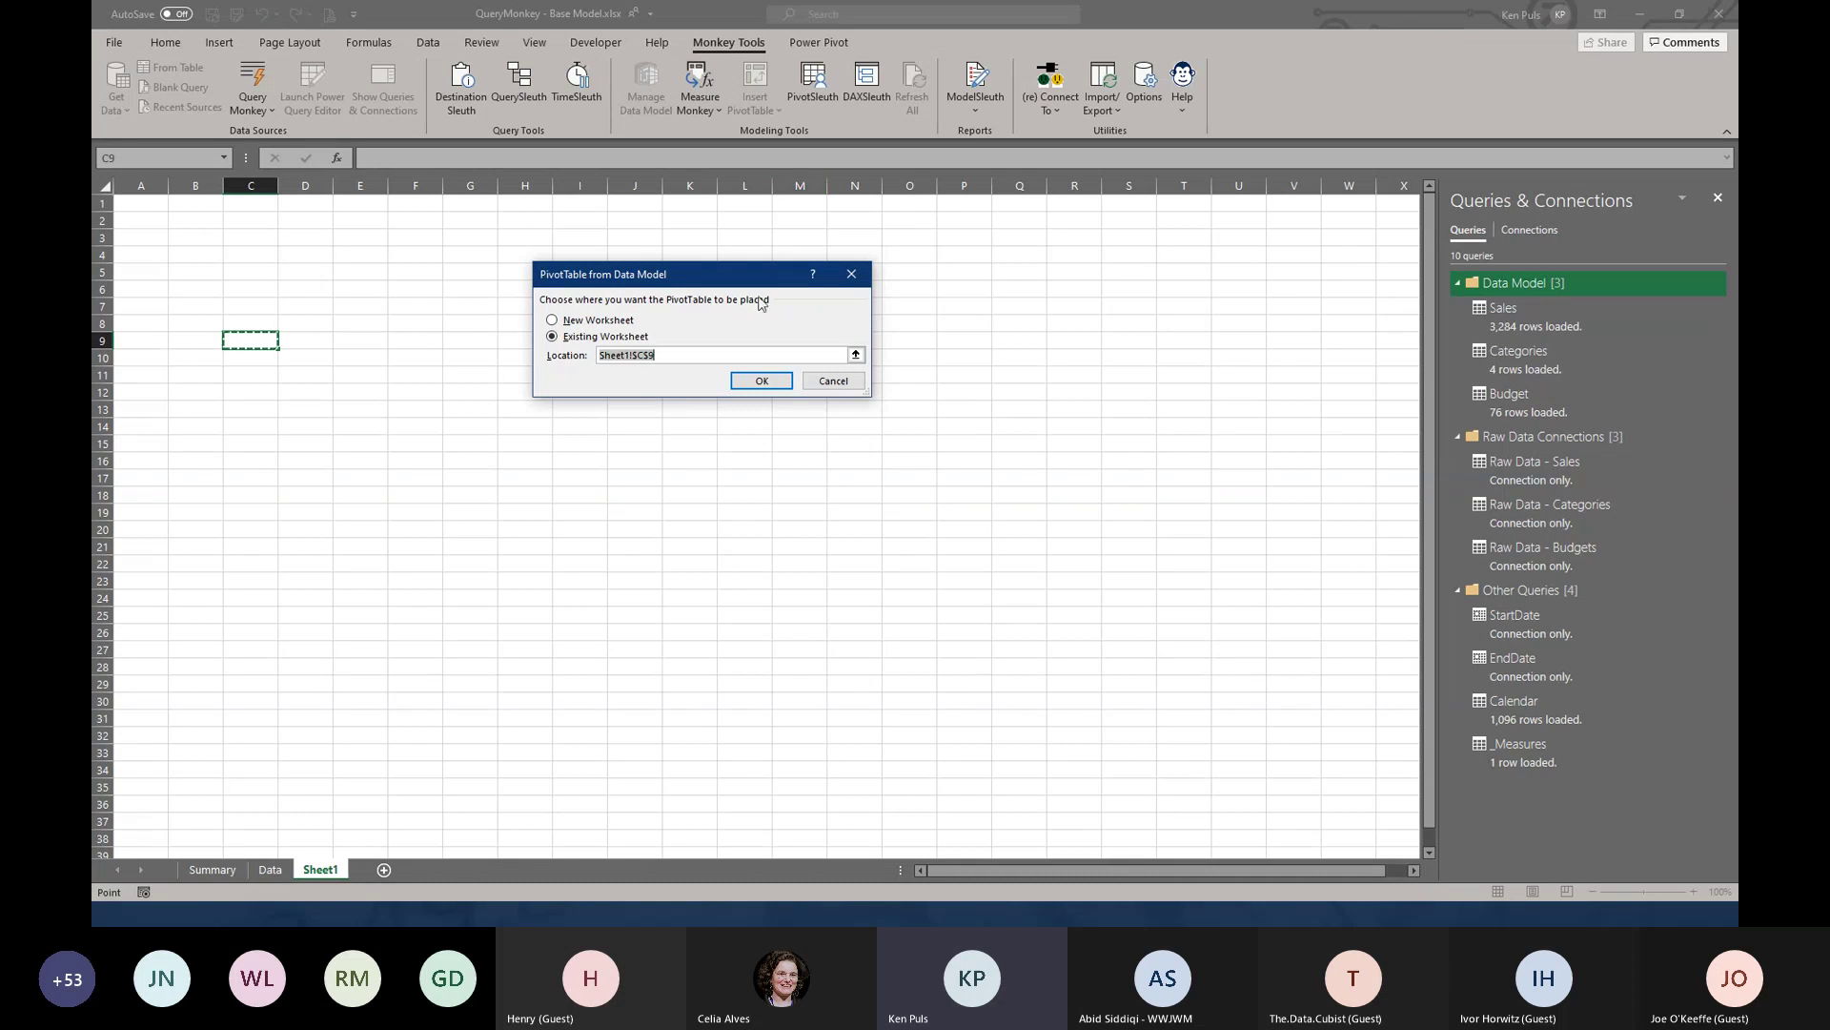
click(764, 382)
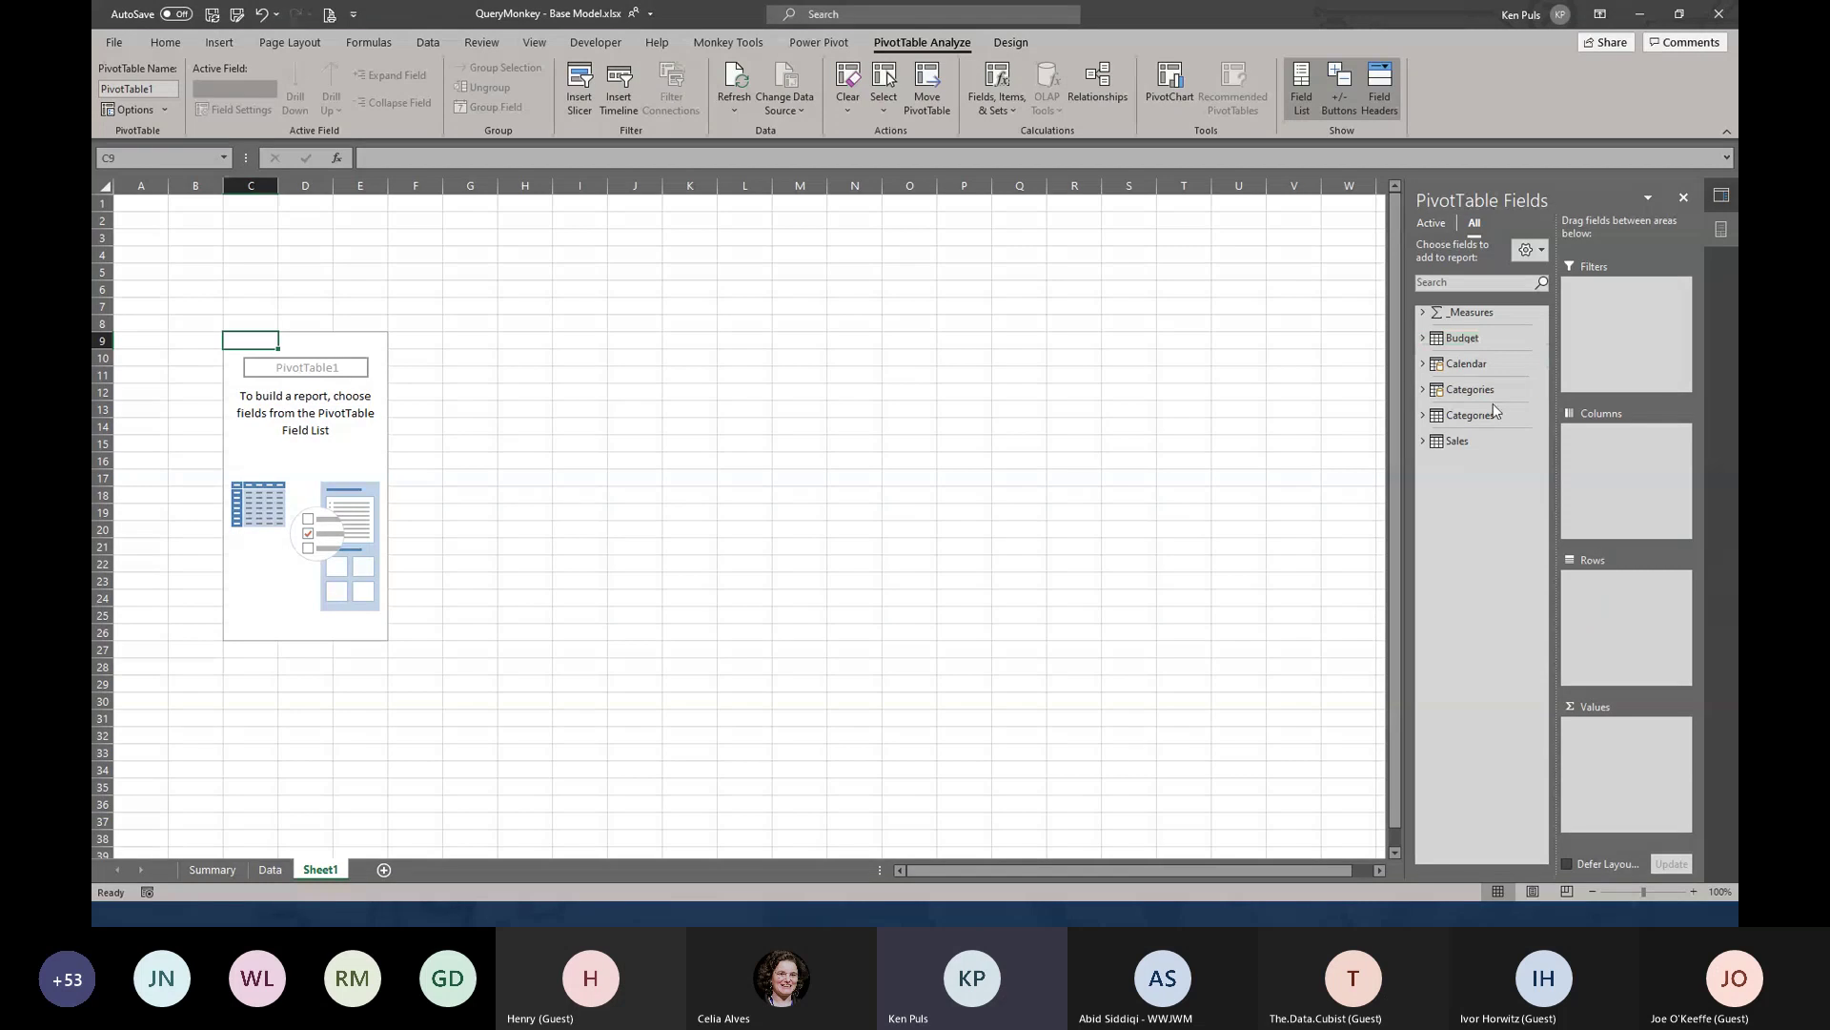
Show Month Short rows with Transactions, Sales $ and Budget $ values in the pivot
mouse_move(1492, 391)
click(1423, 364)
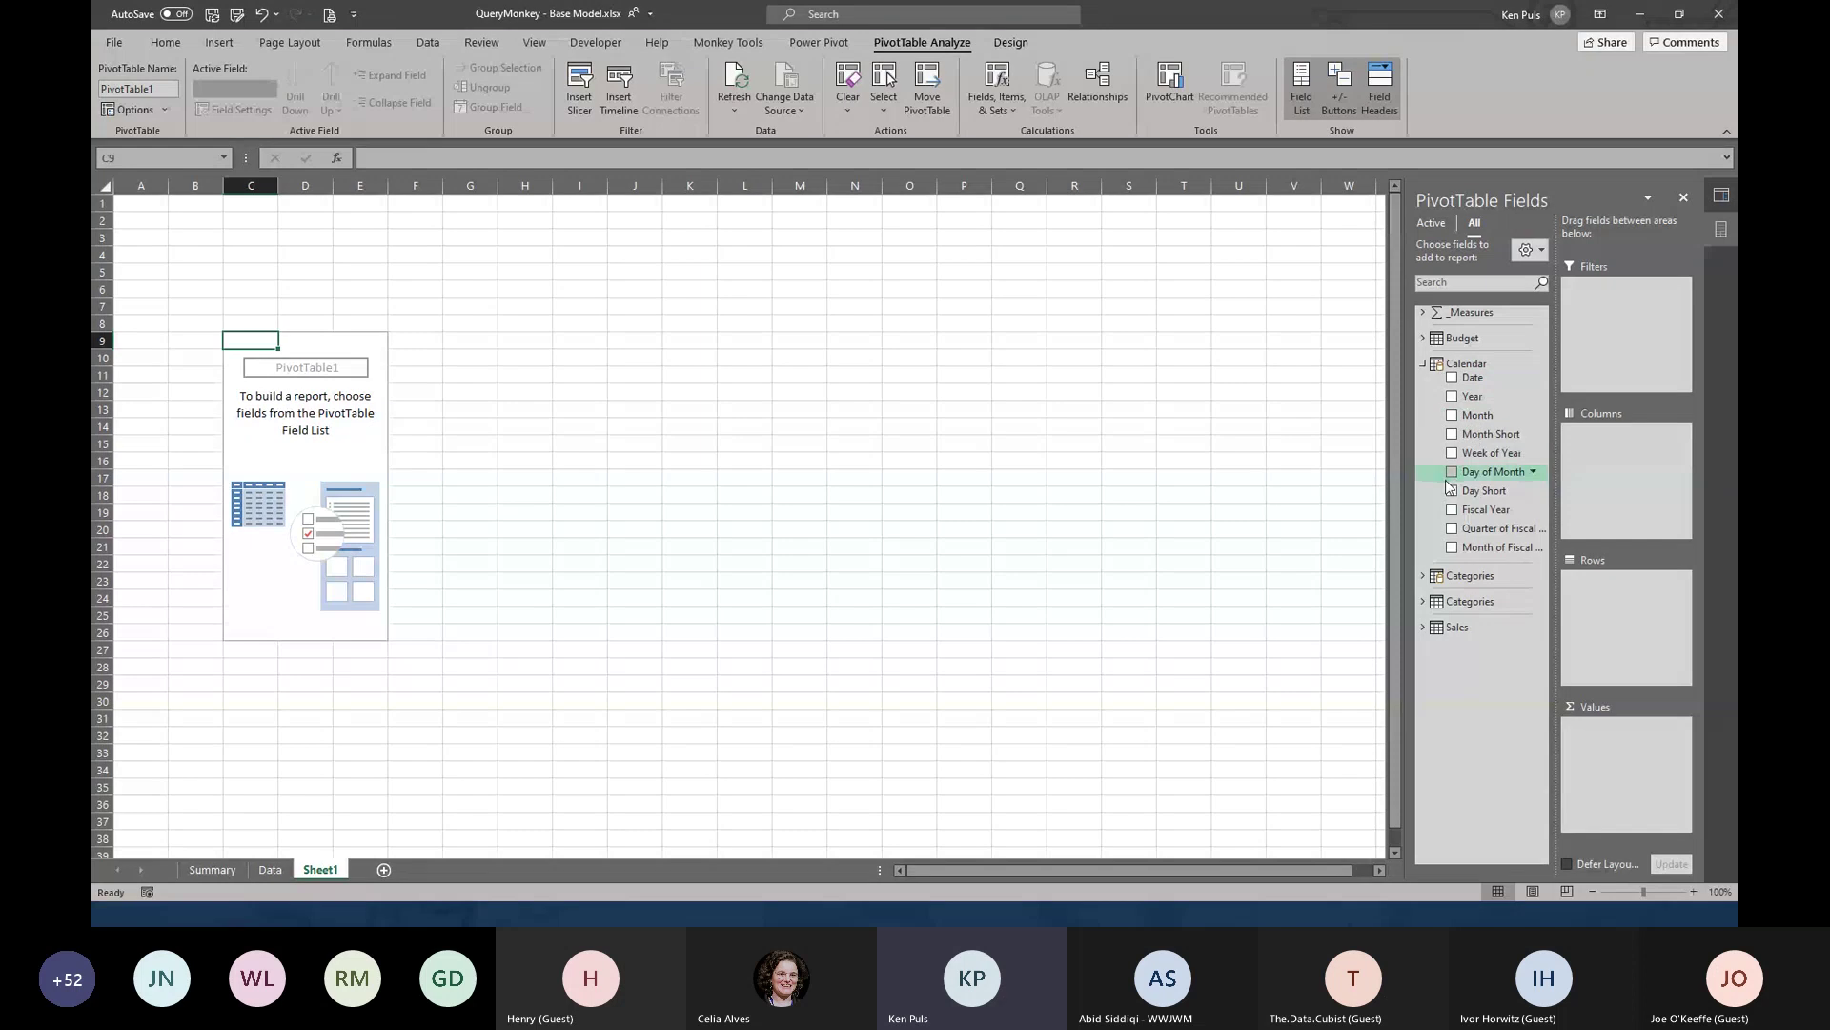
click(1452, 434)
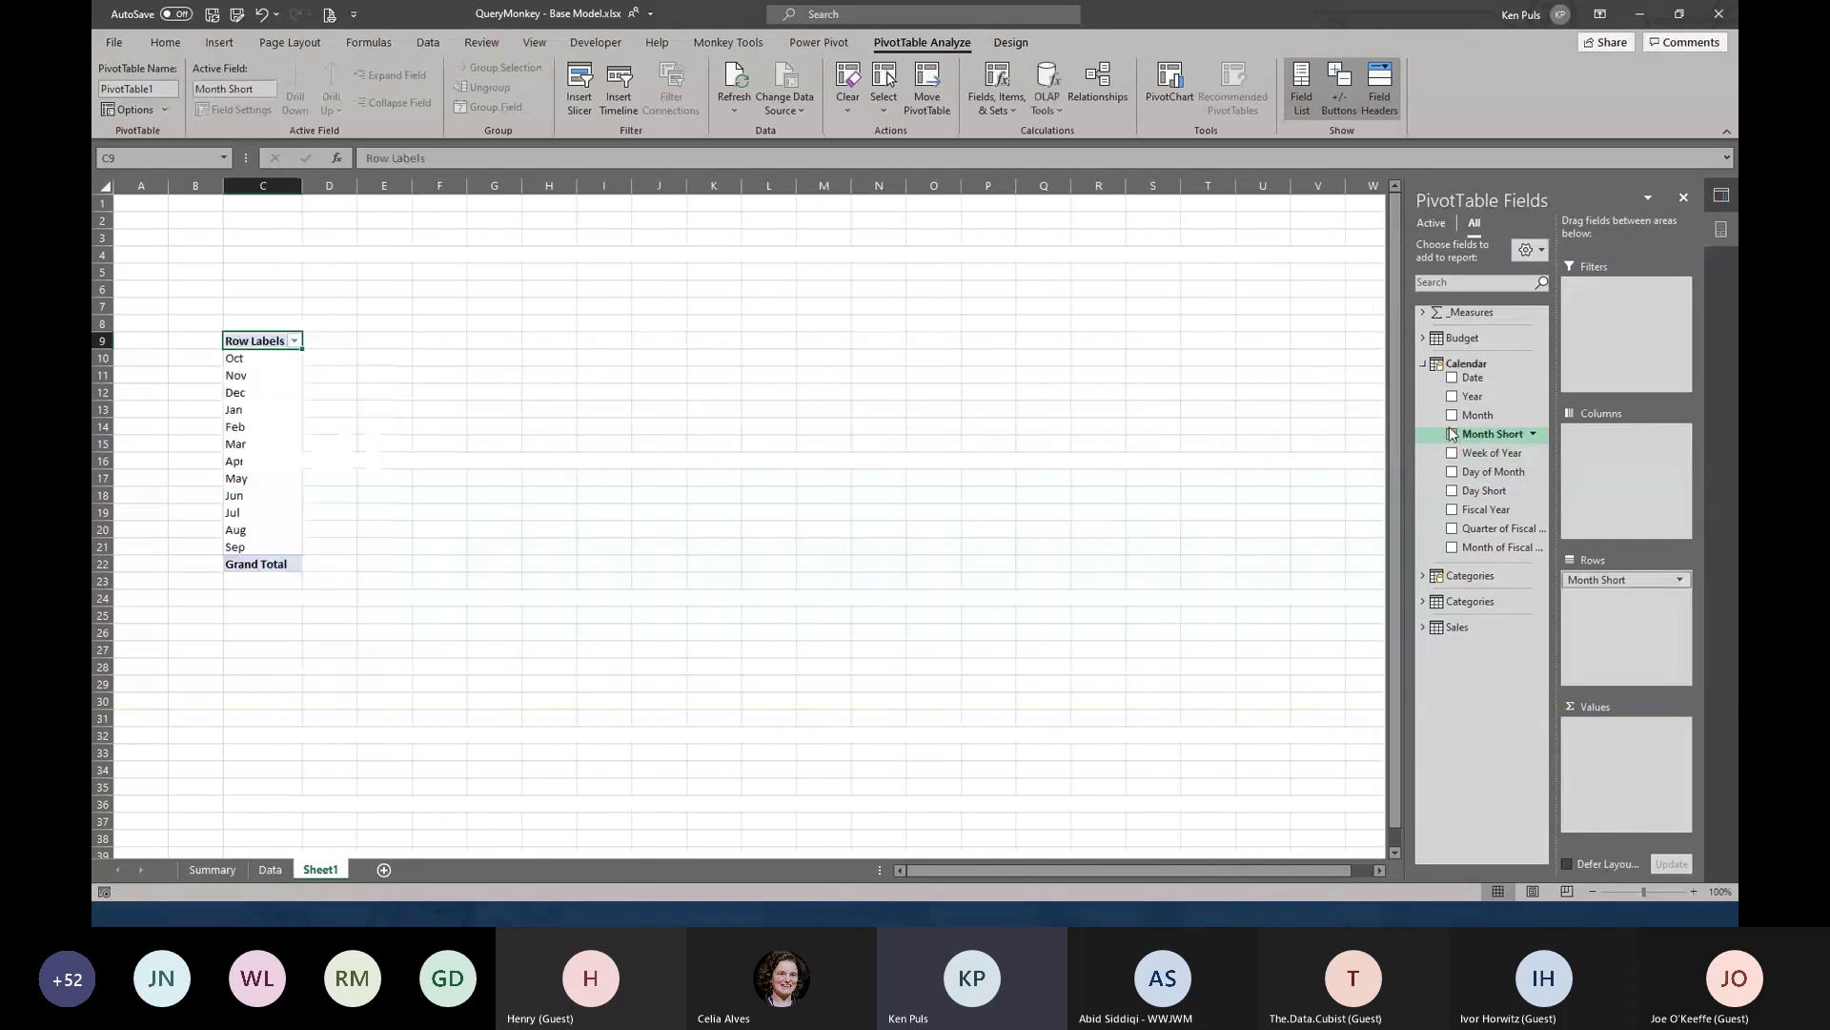
click(1424, 312)
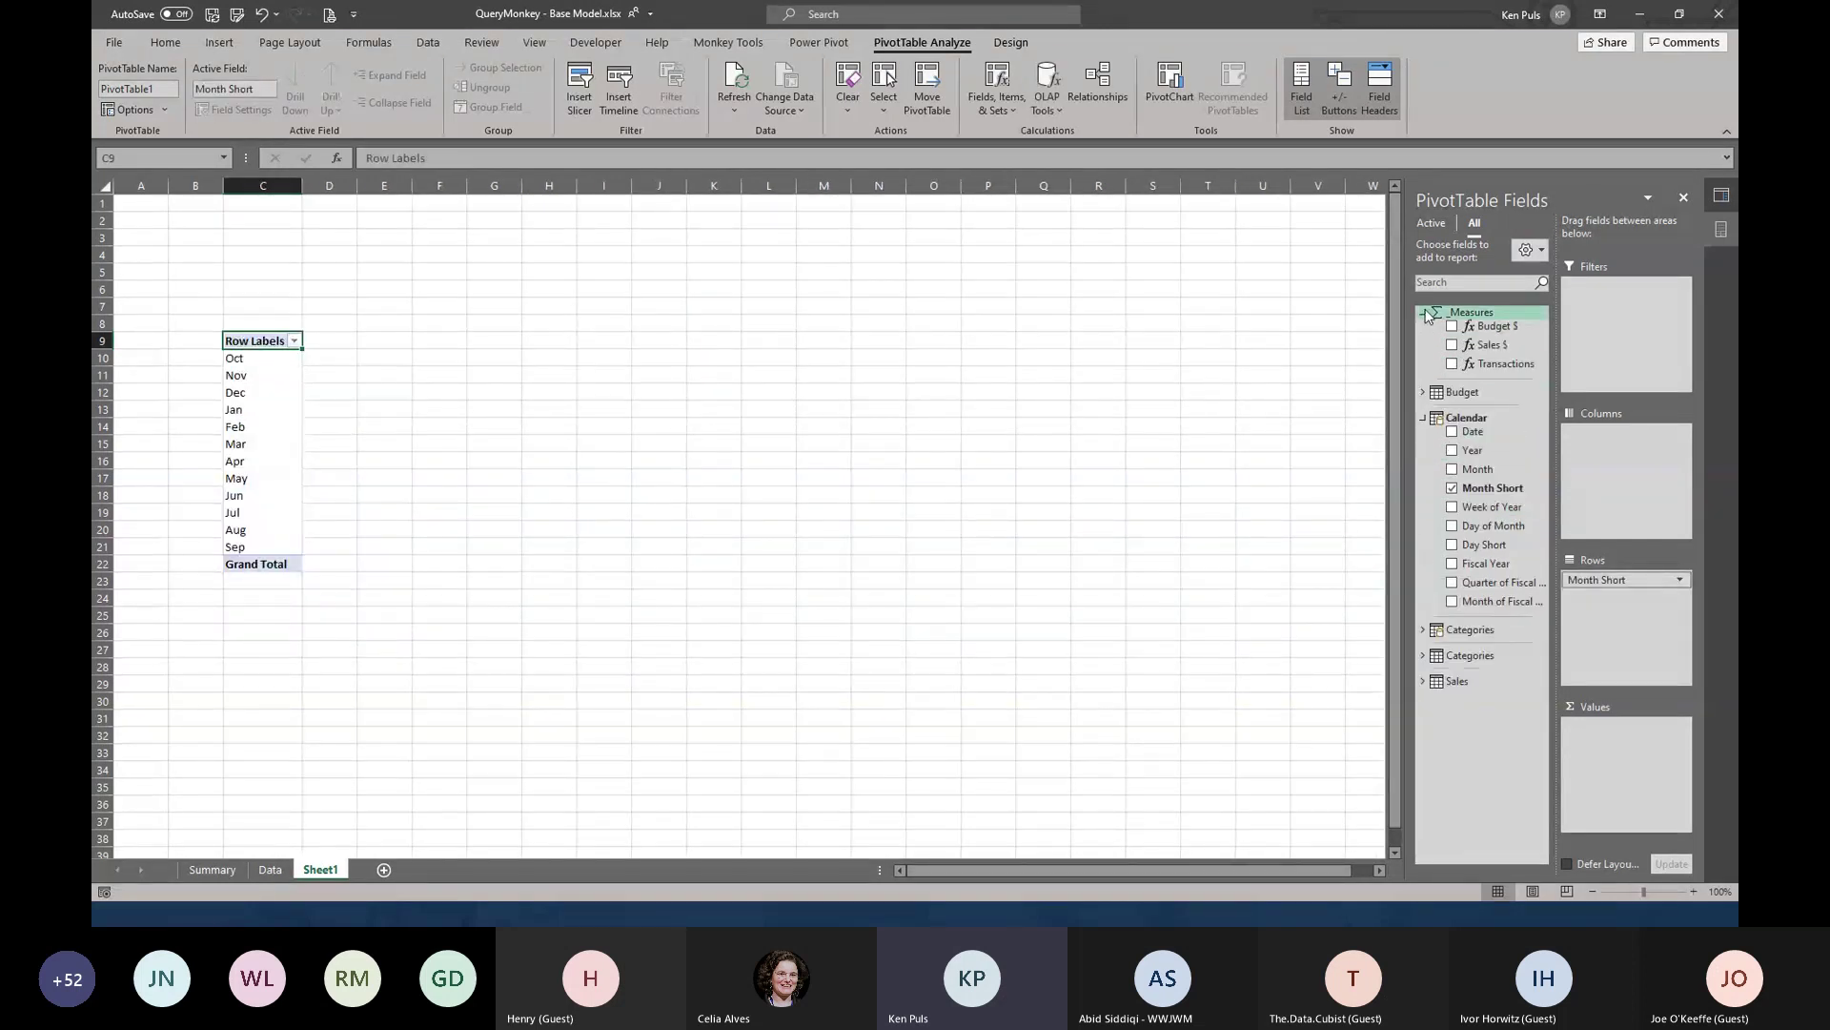
click(1452, 363)
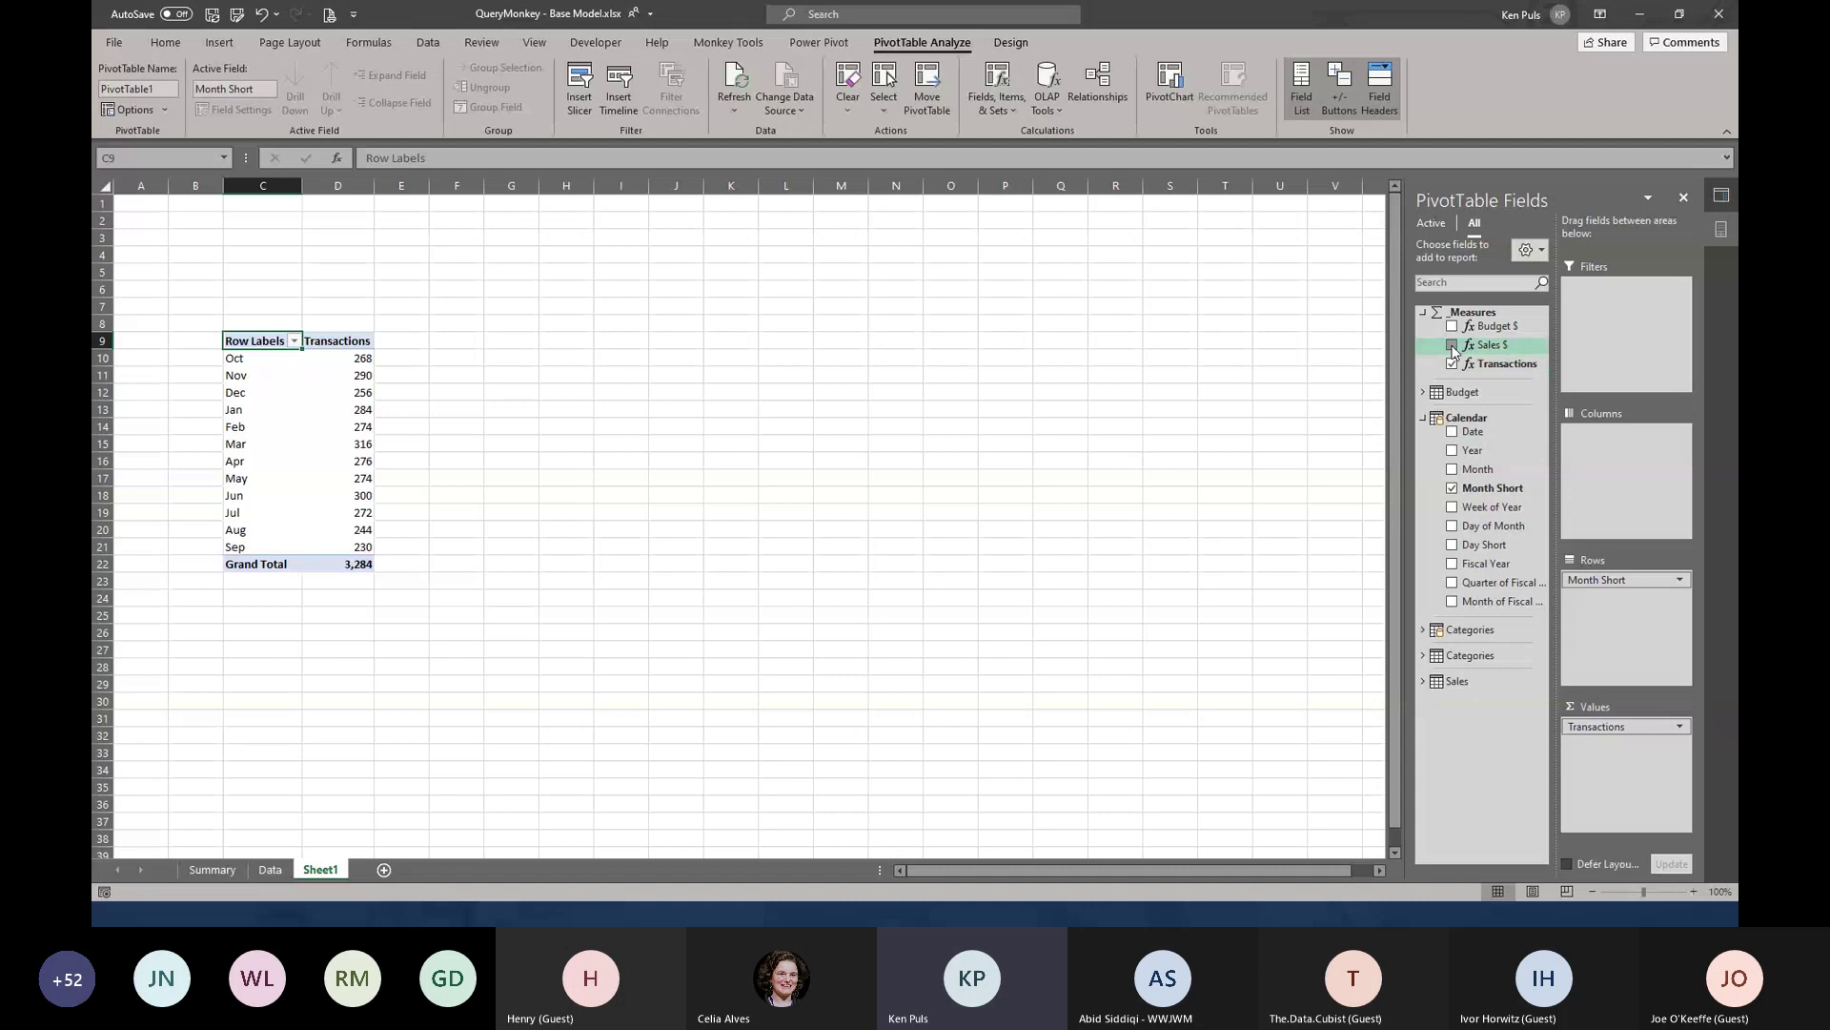
click(1452, 346)
click(1452, 327)
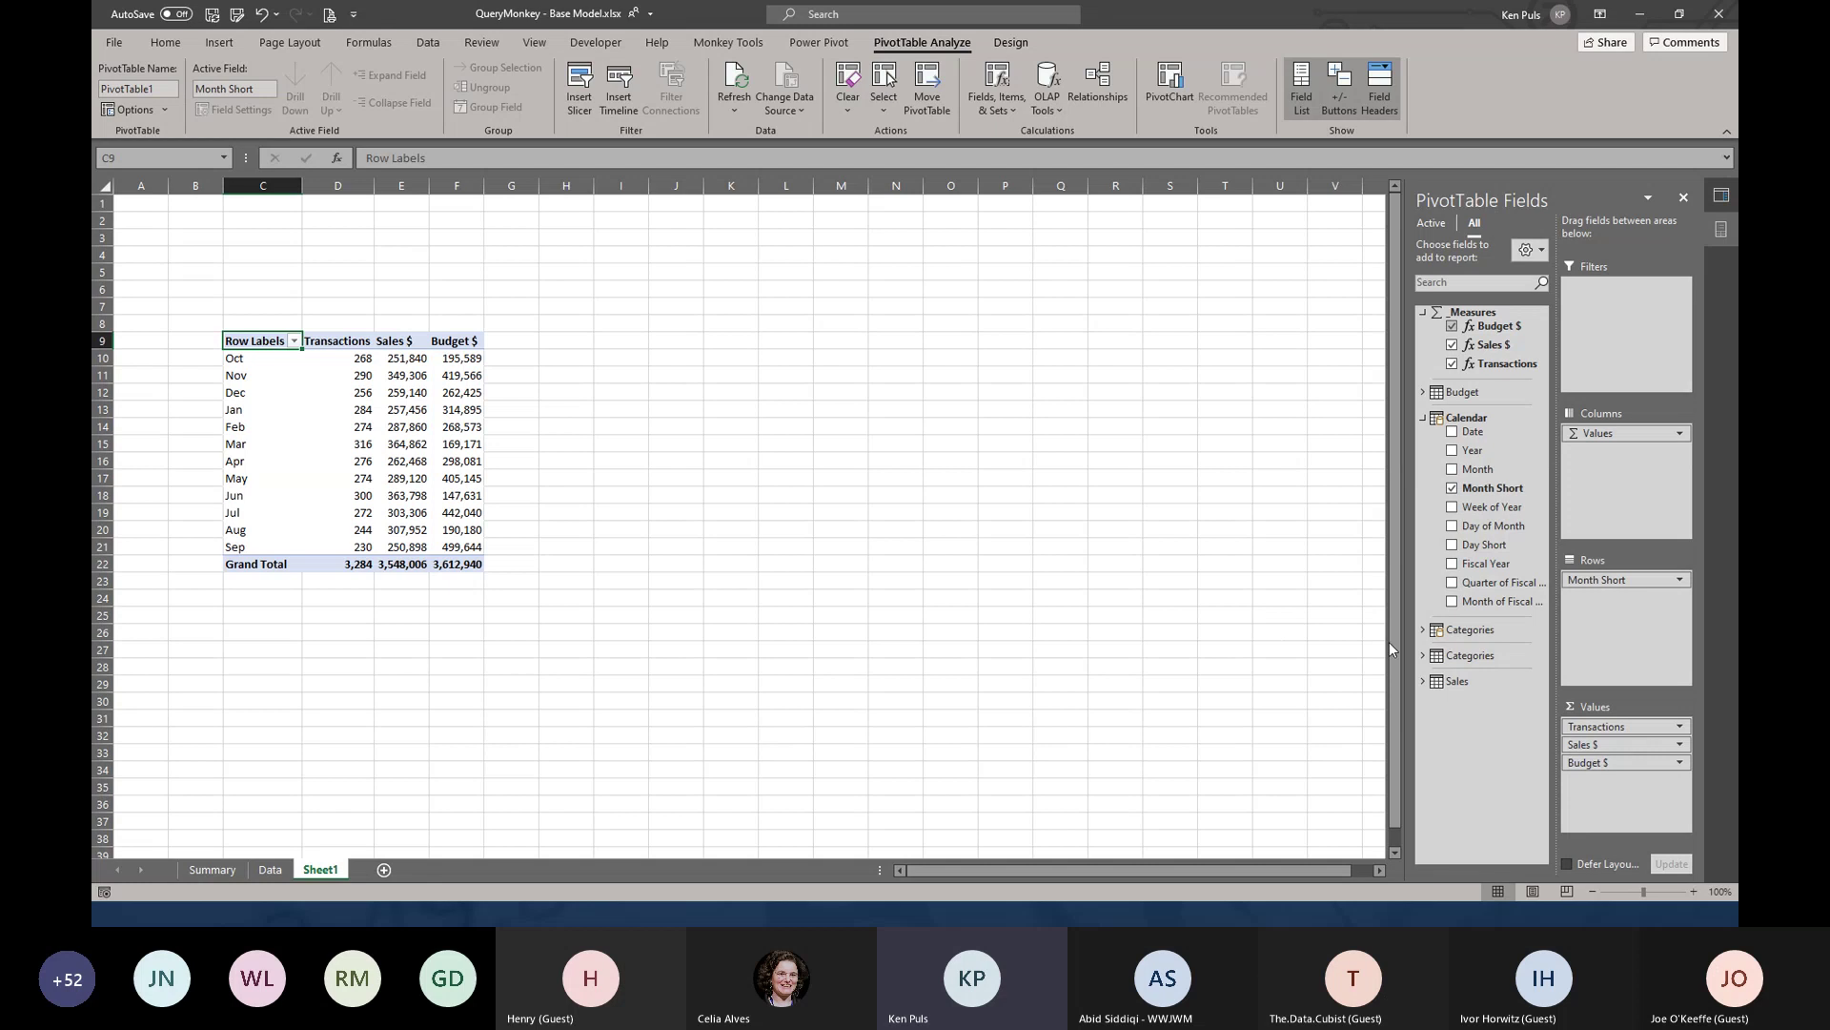
Nest Class and Category from Categories under Month Short in the pivot rows
click(1423, 630)
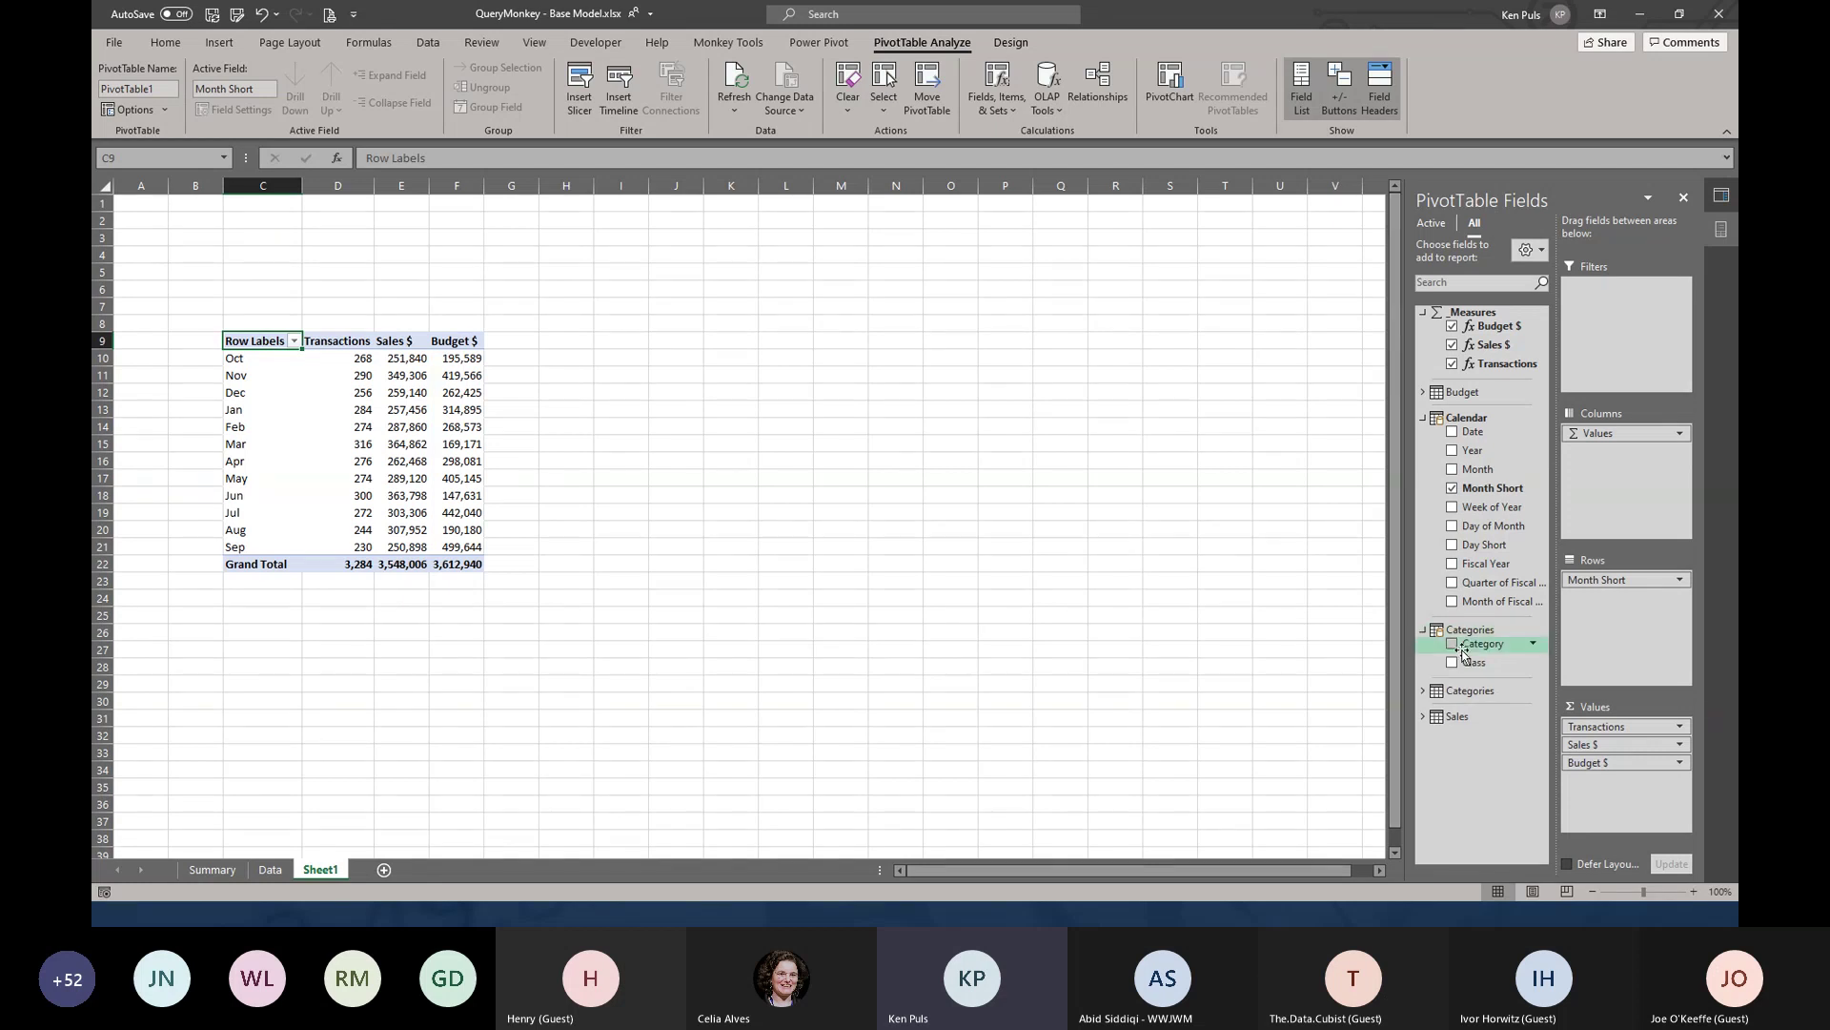
drag(1469, 660, 1633, 428)
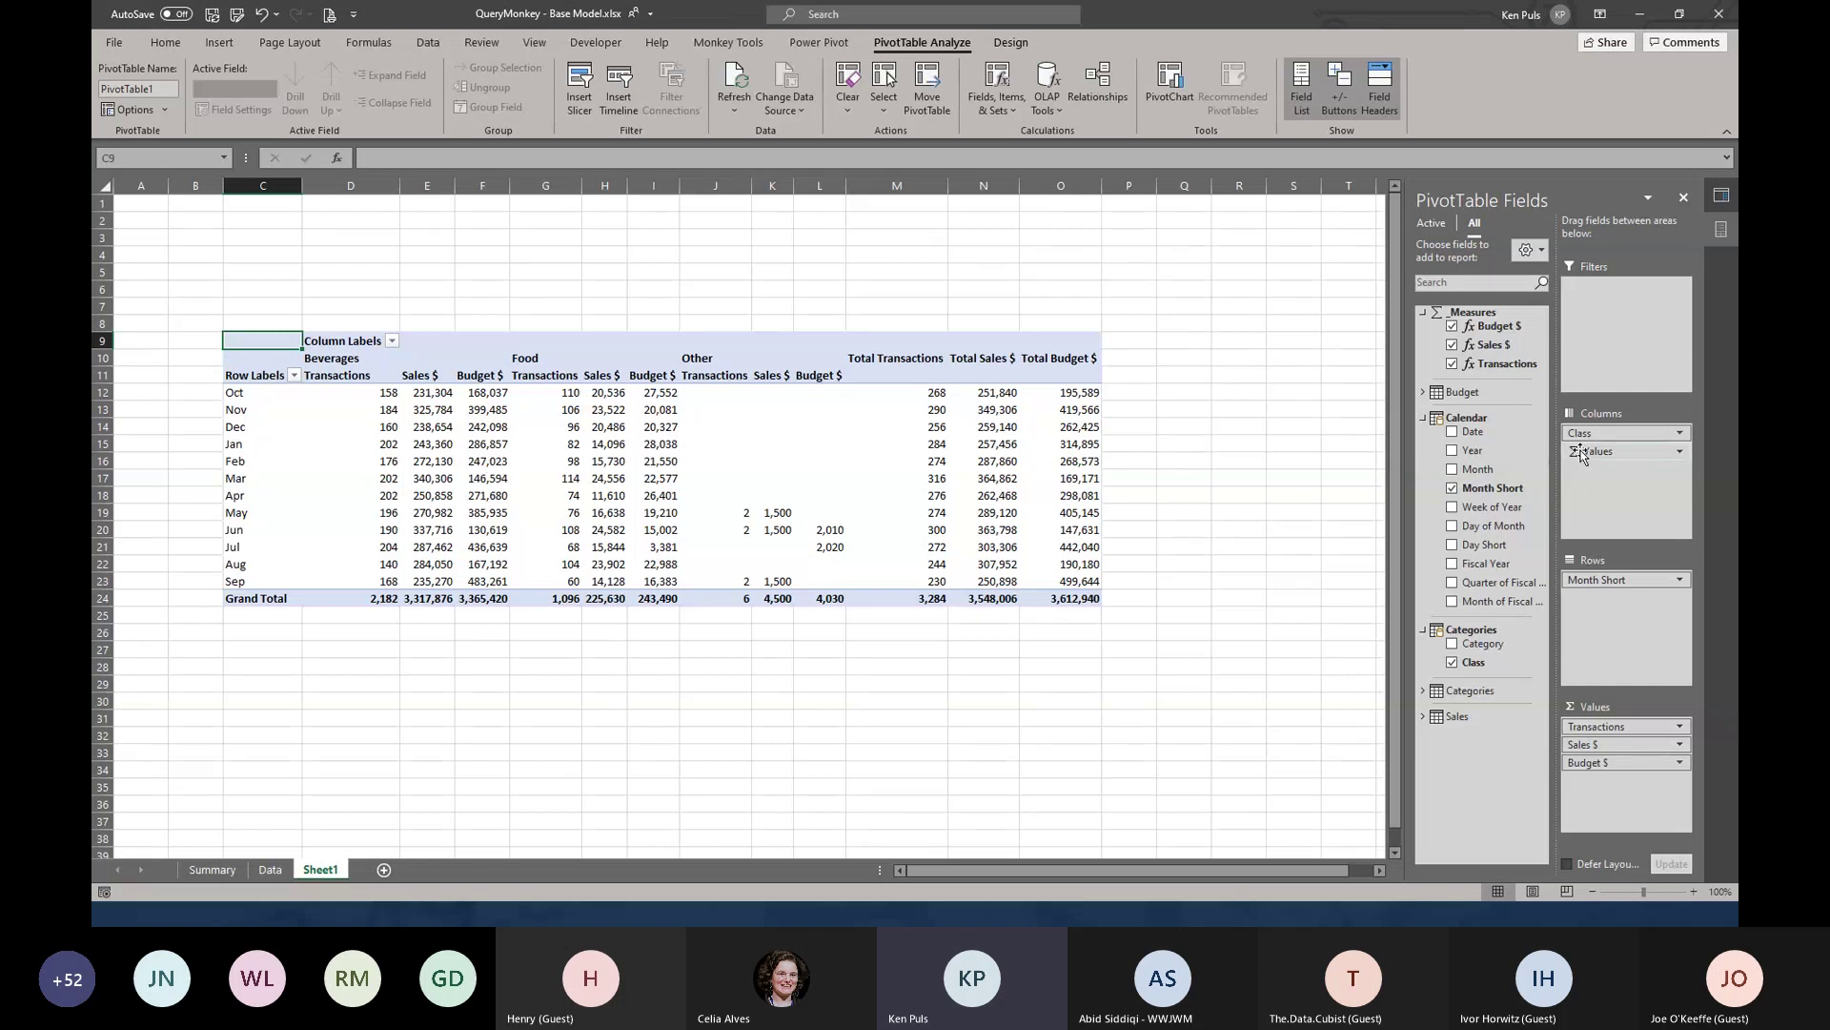
drag(1587, 433, 1653, 625)
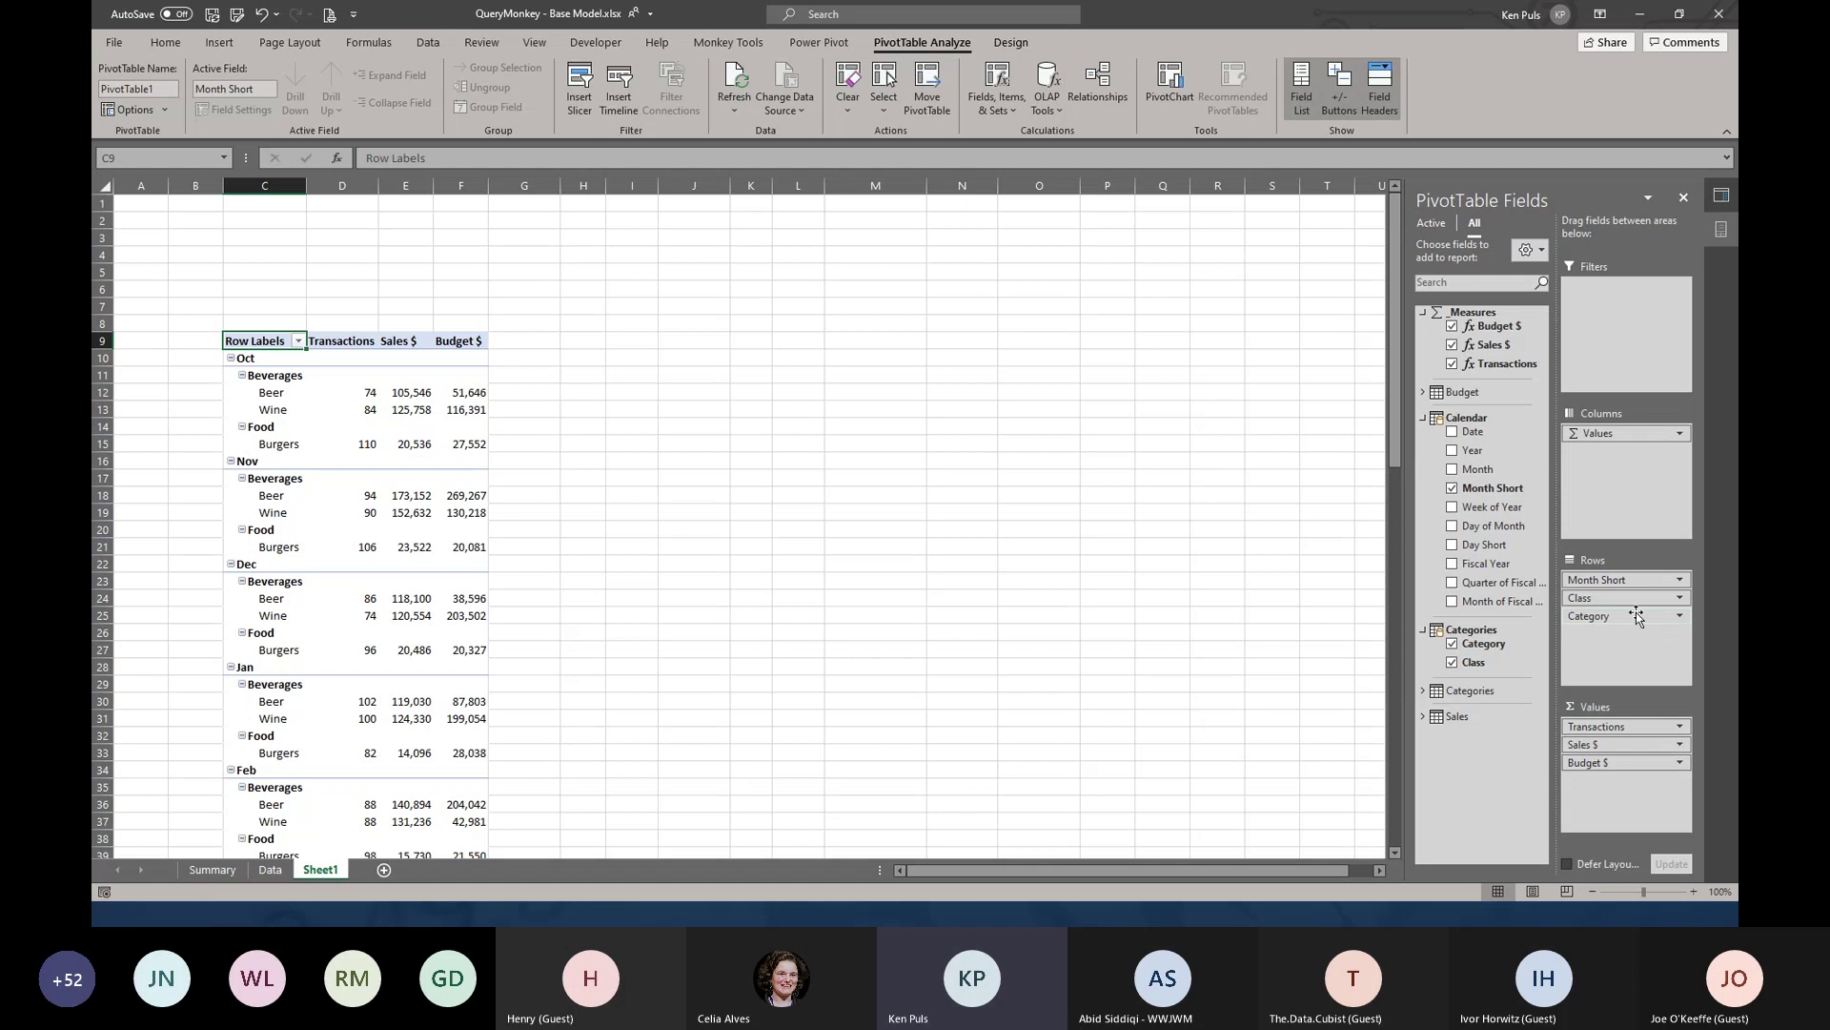
click(715, 41)
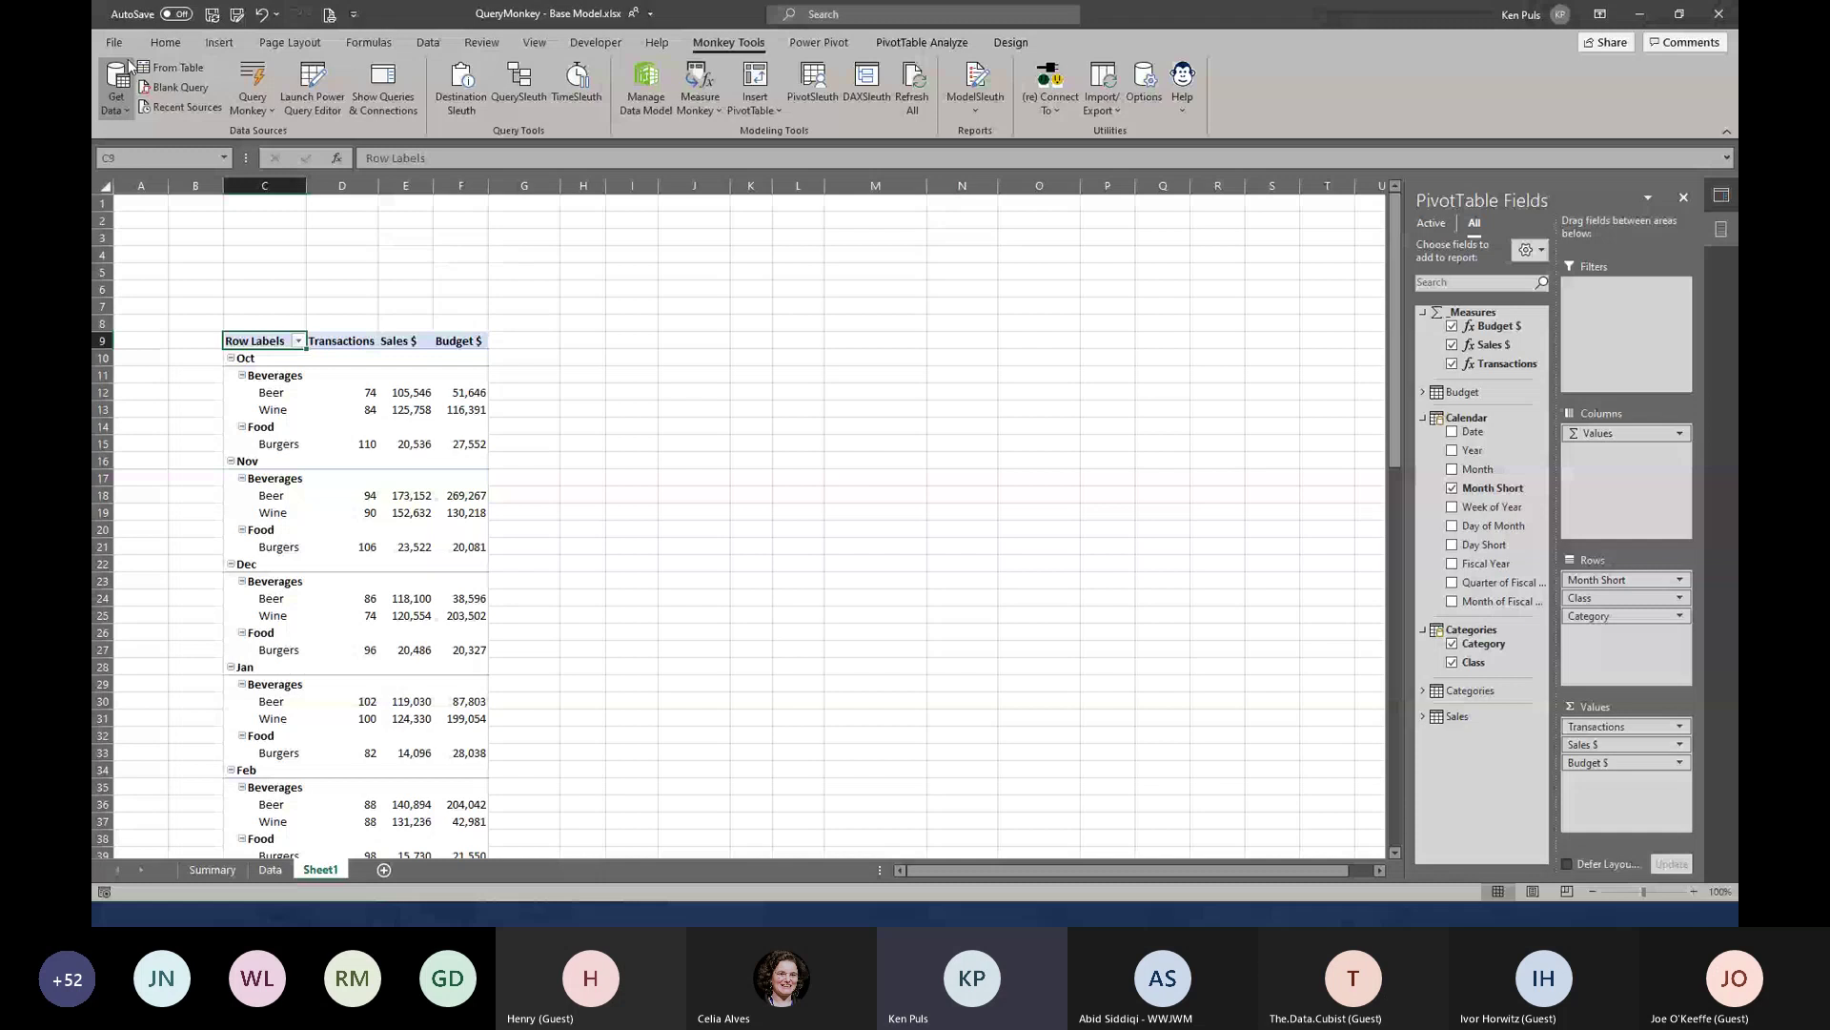
Browse the Query Monkey and Measure Monkey menus, then select M21 outside the pivot
click(240, 112)
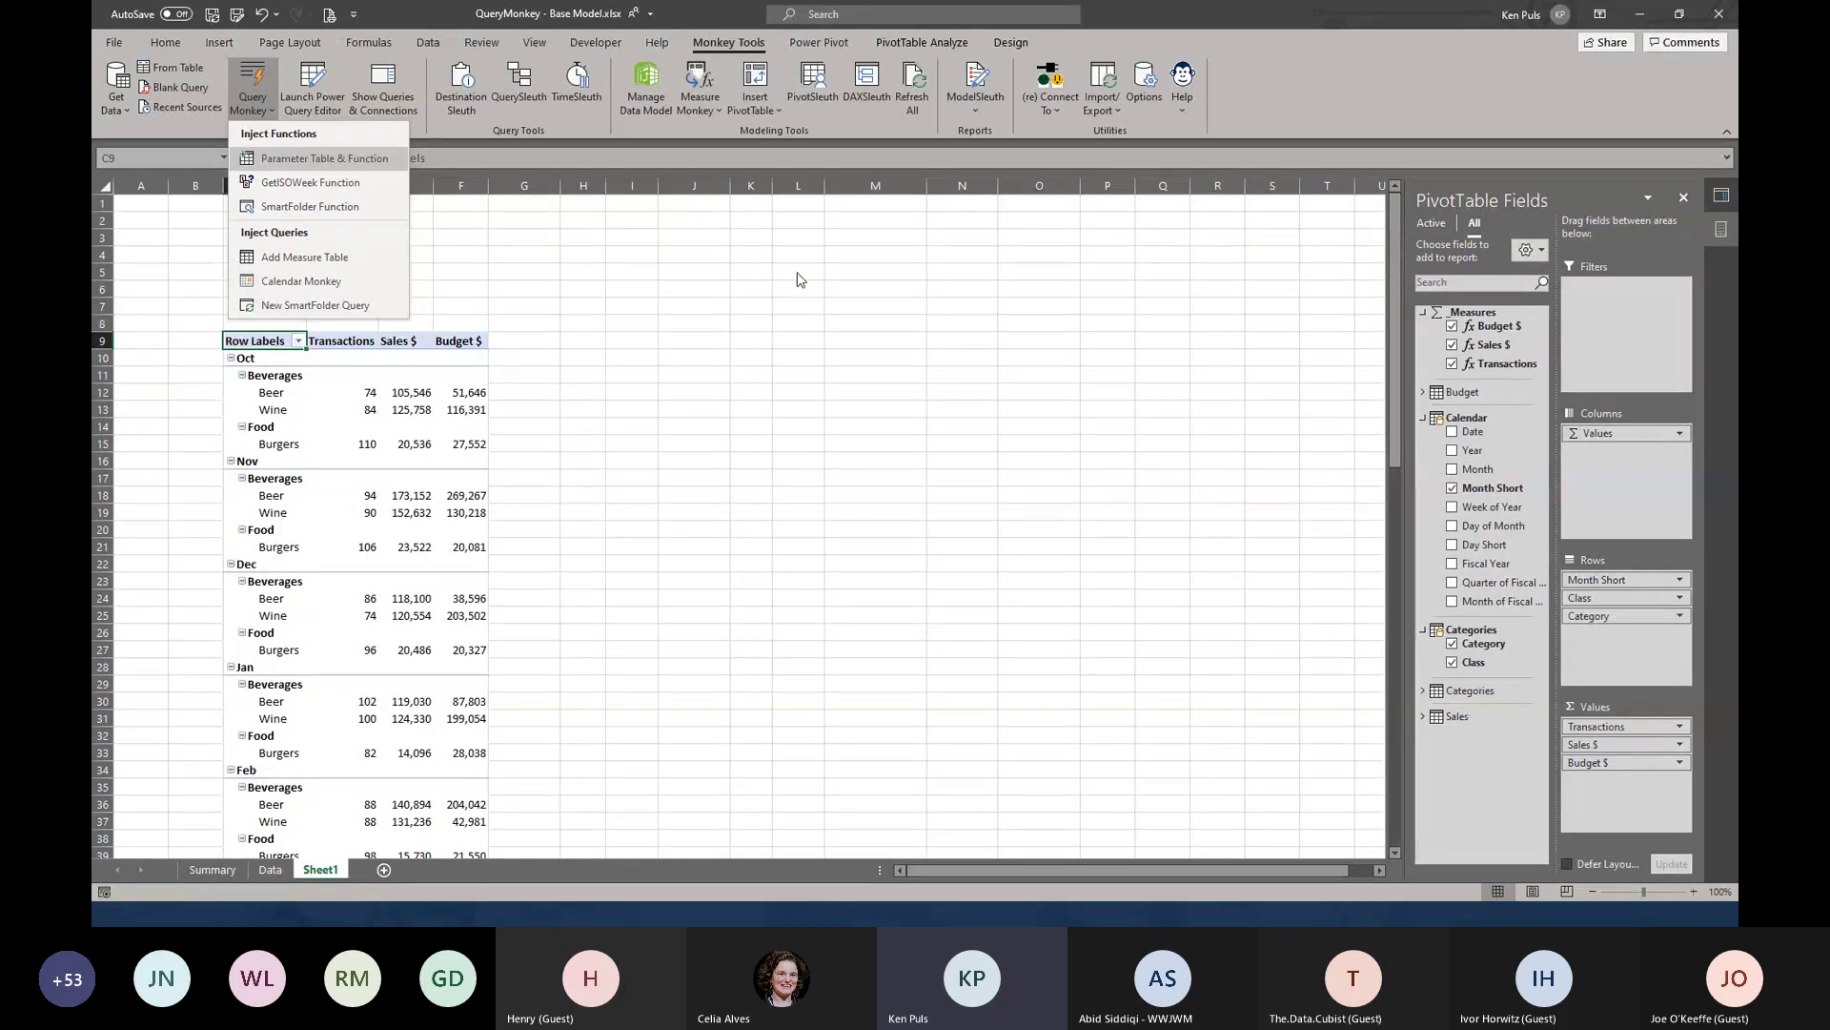
click(701, 107)
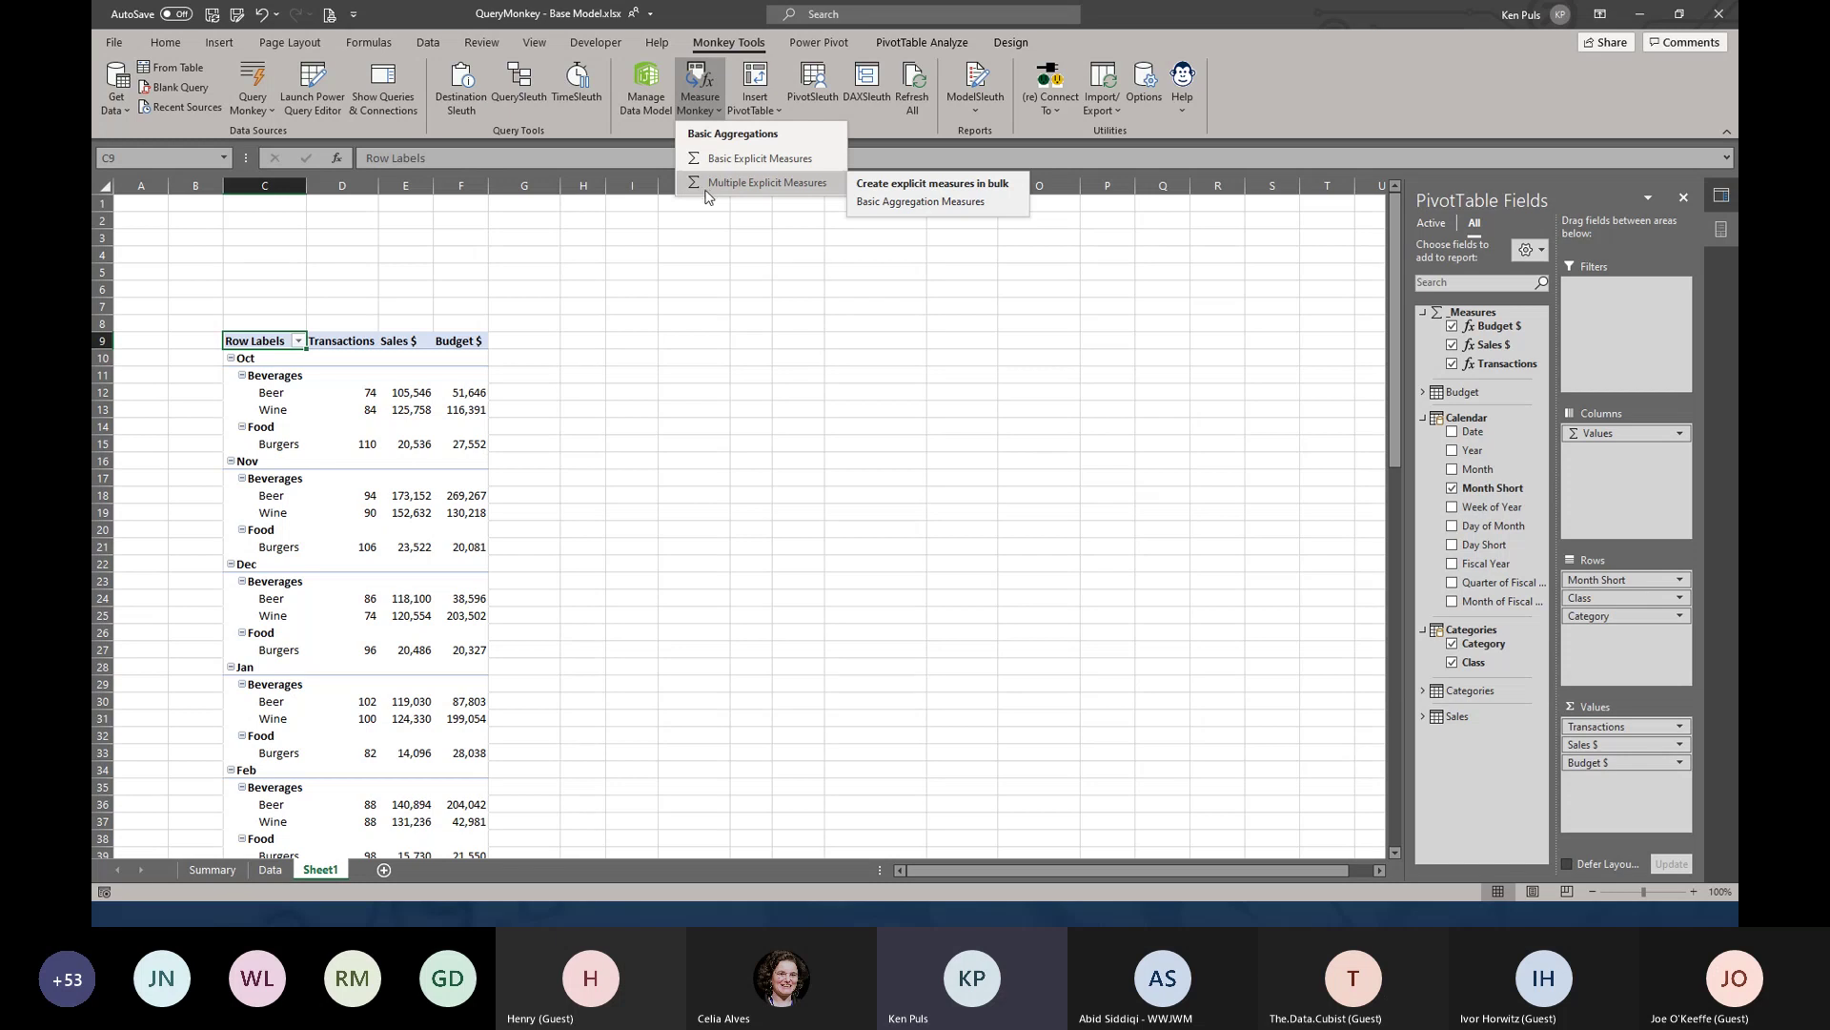
click(683, 267)
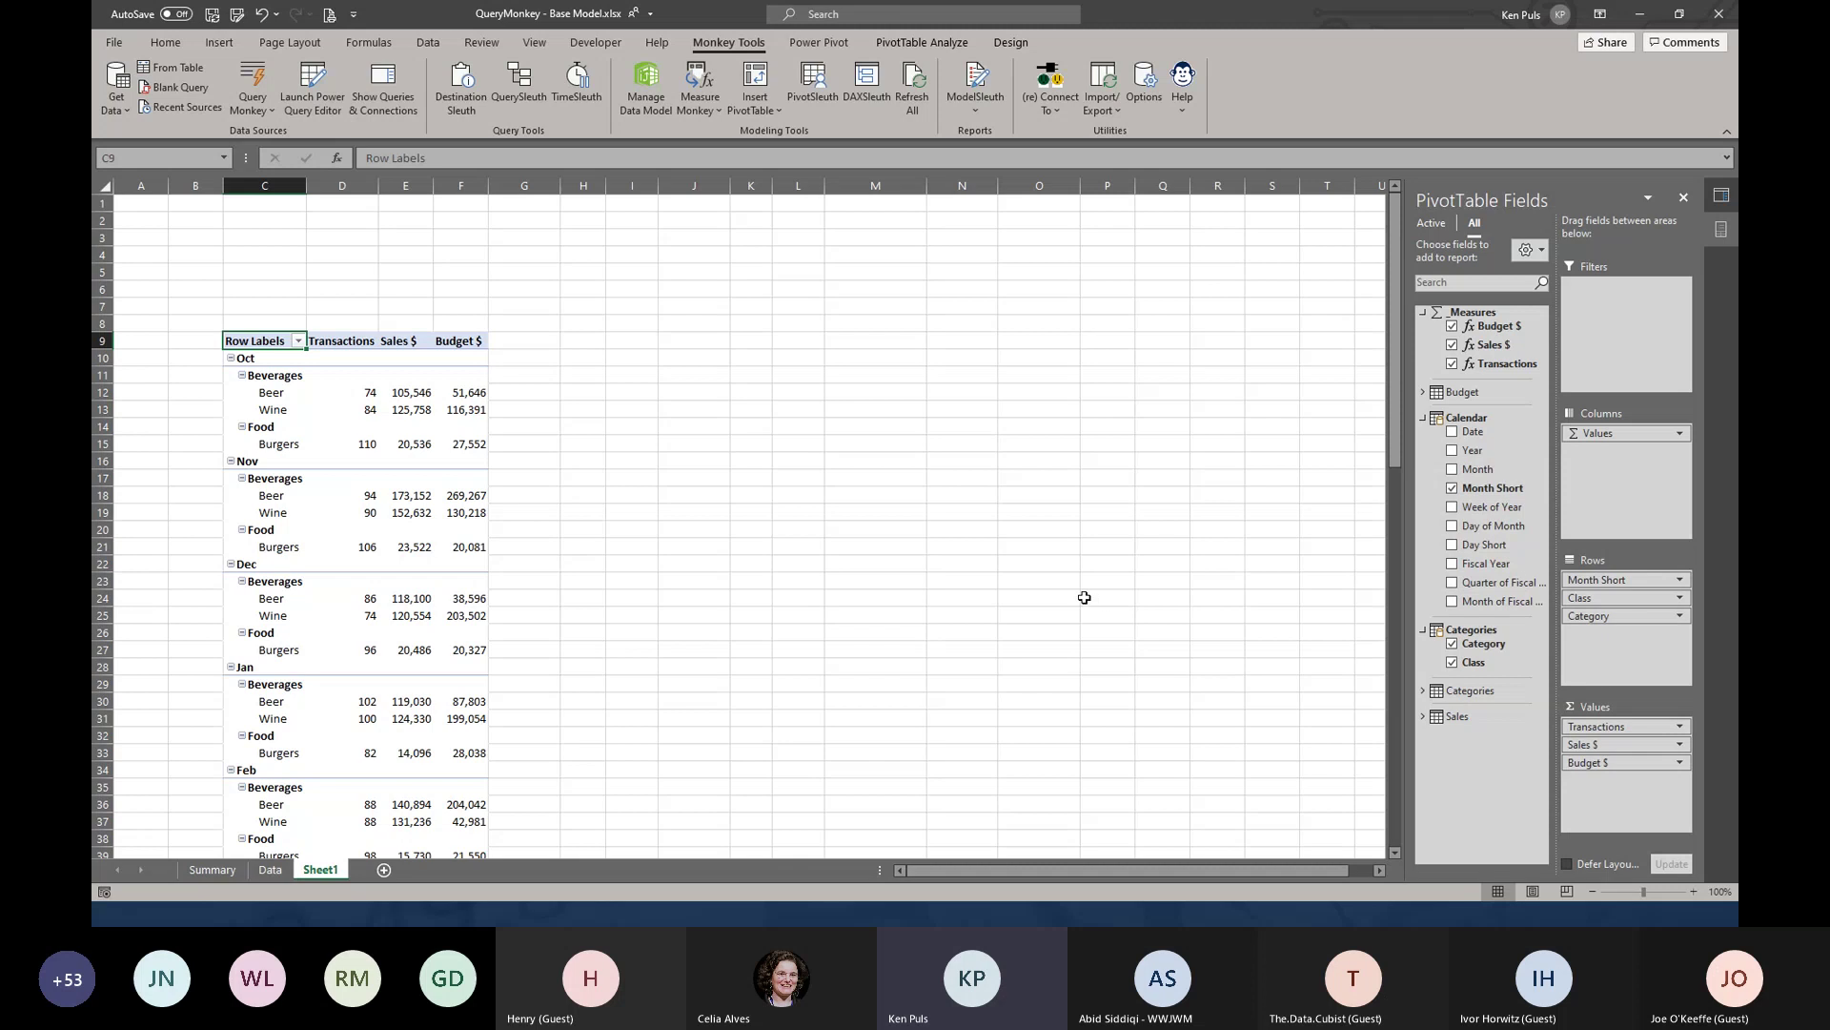
click(846, 542)
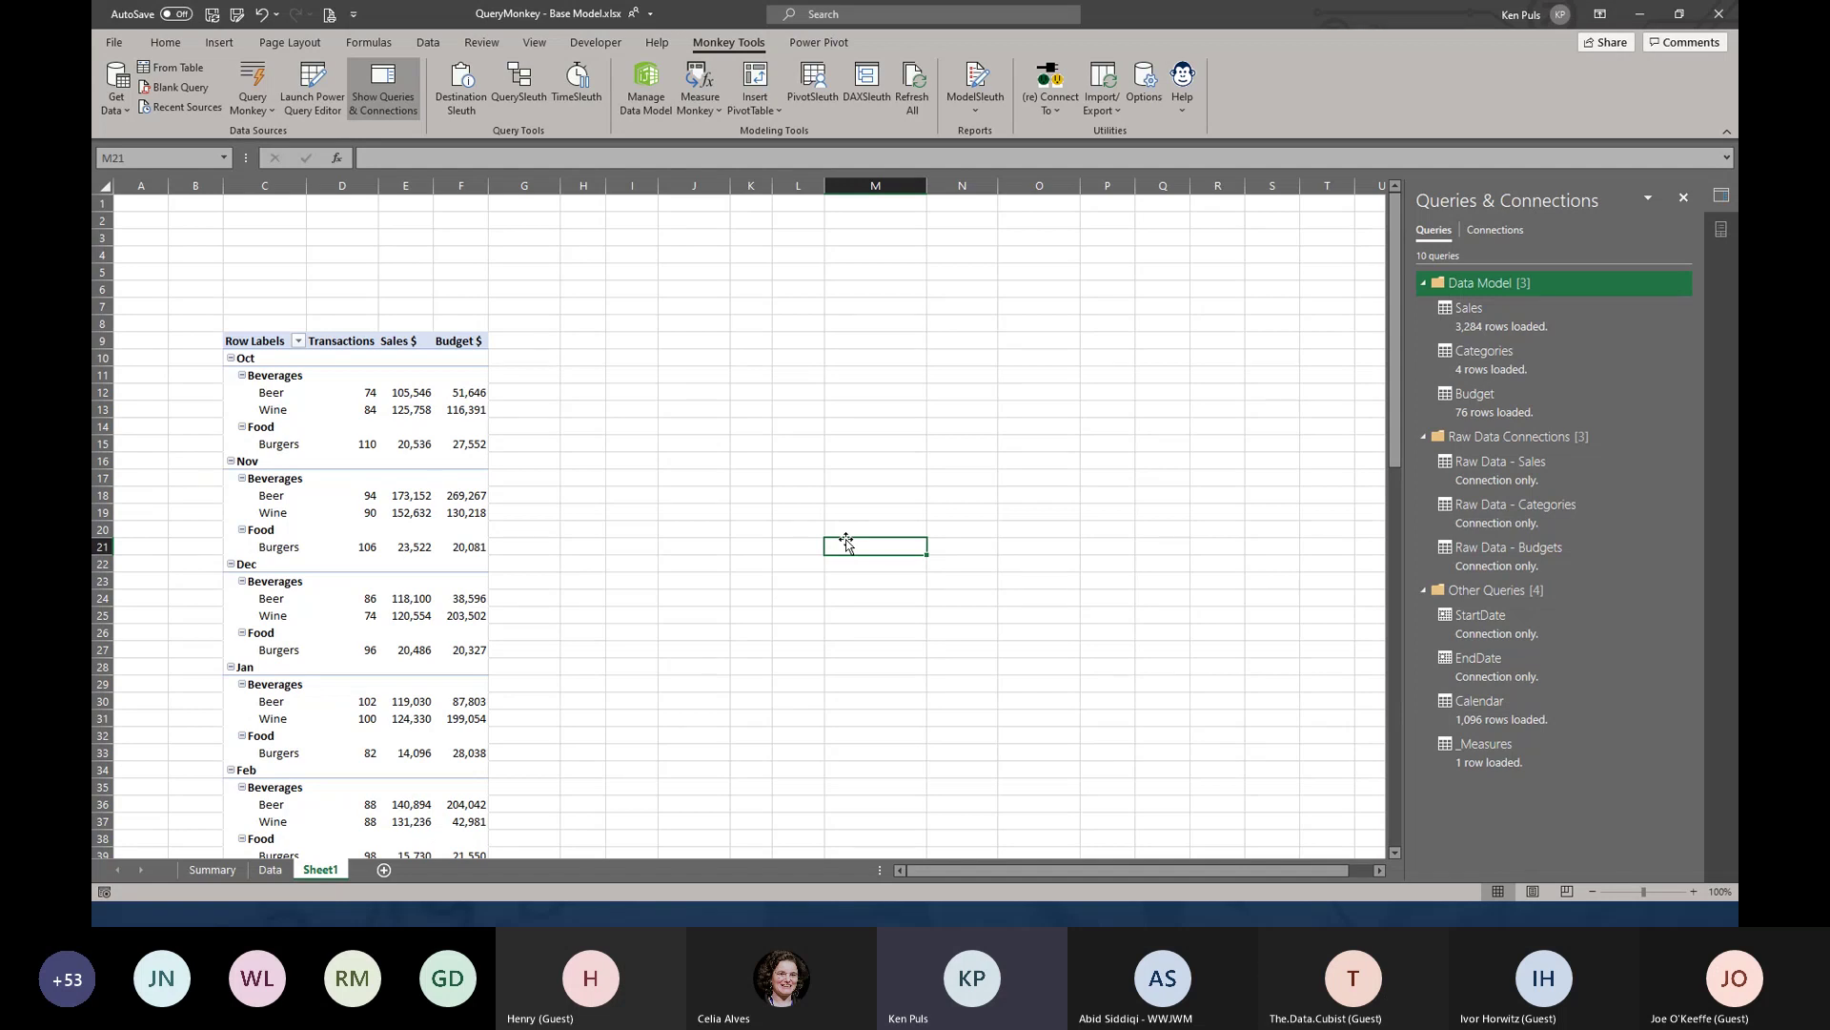
Select cell F5 and open the Query Monkey list of injectable functions and queries
click(472, 273)
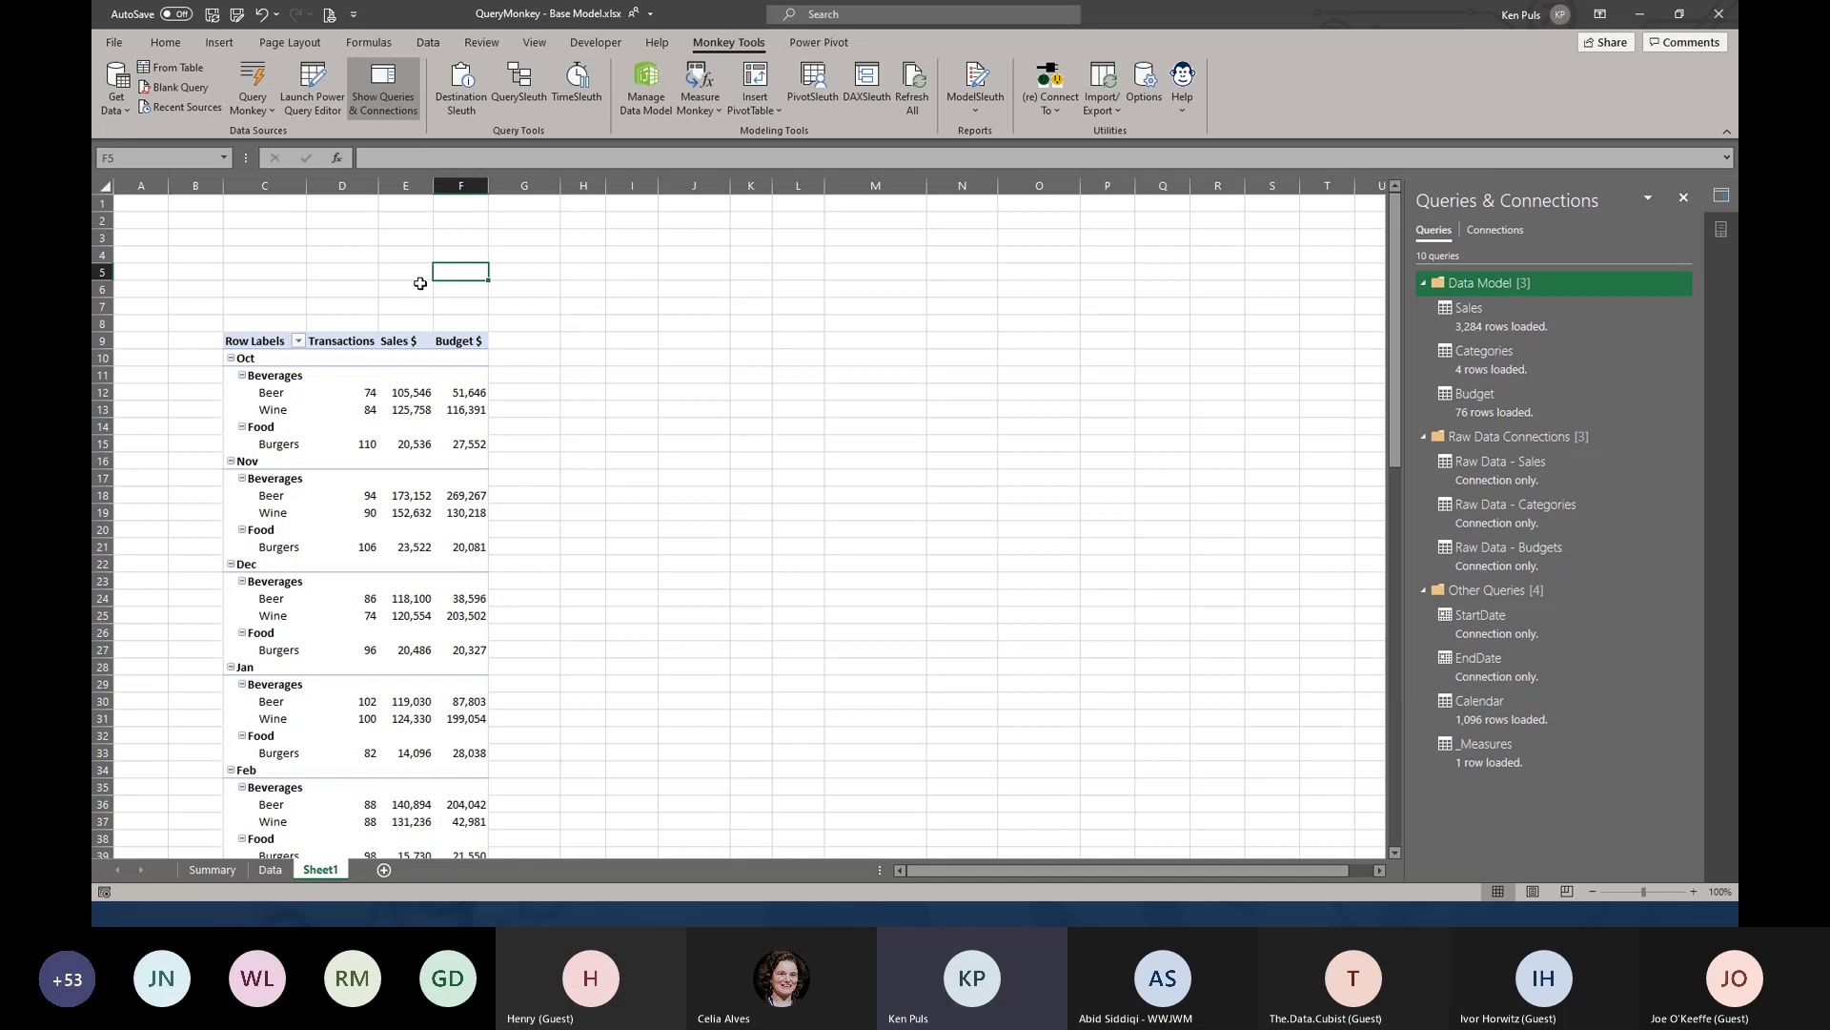
scroll(410, 277, down, 1)
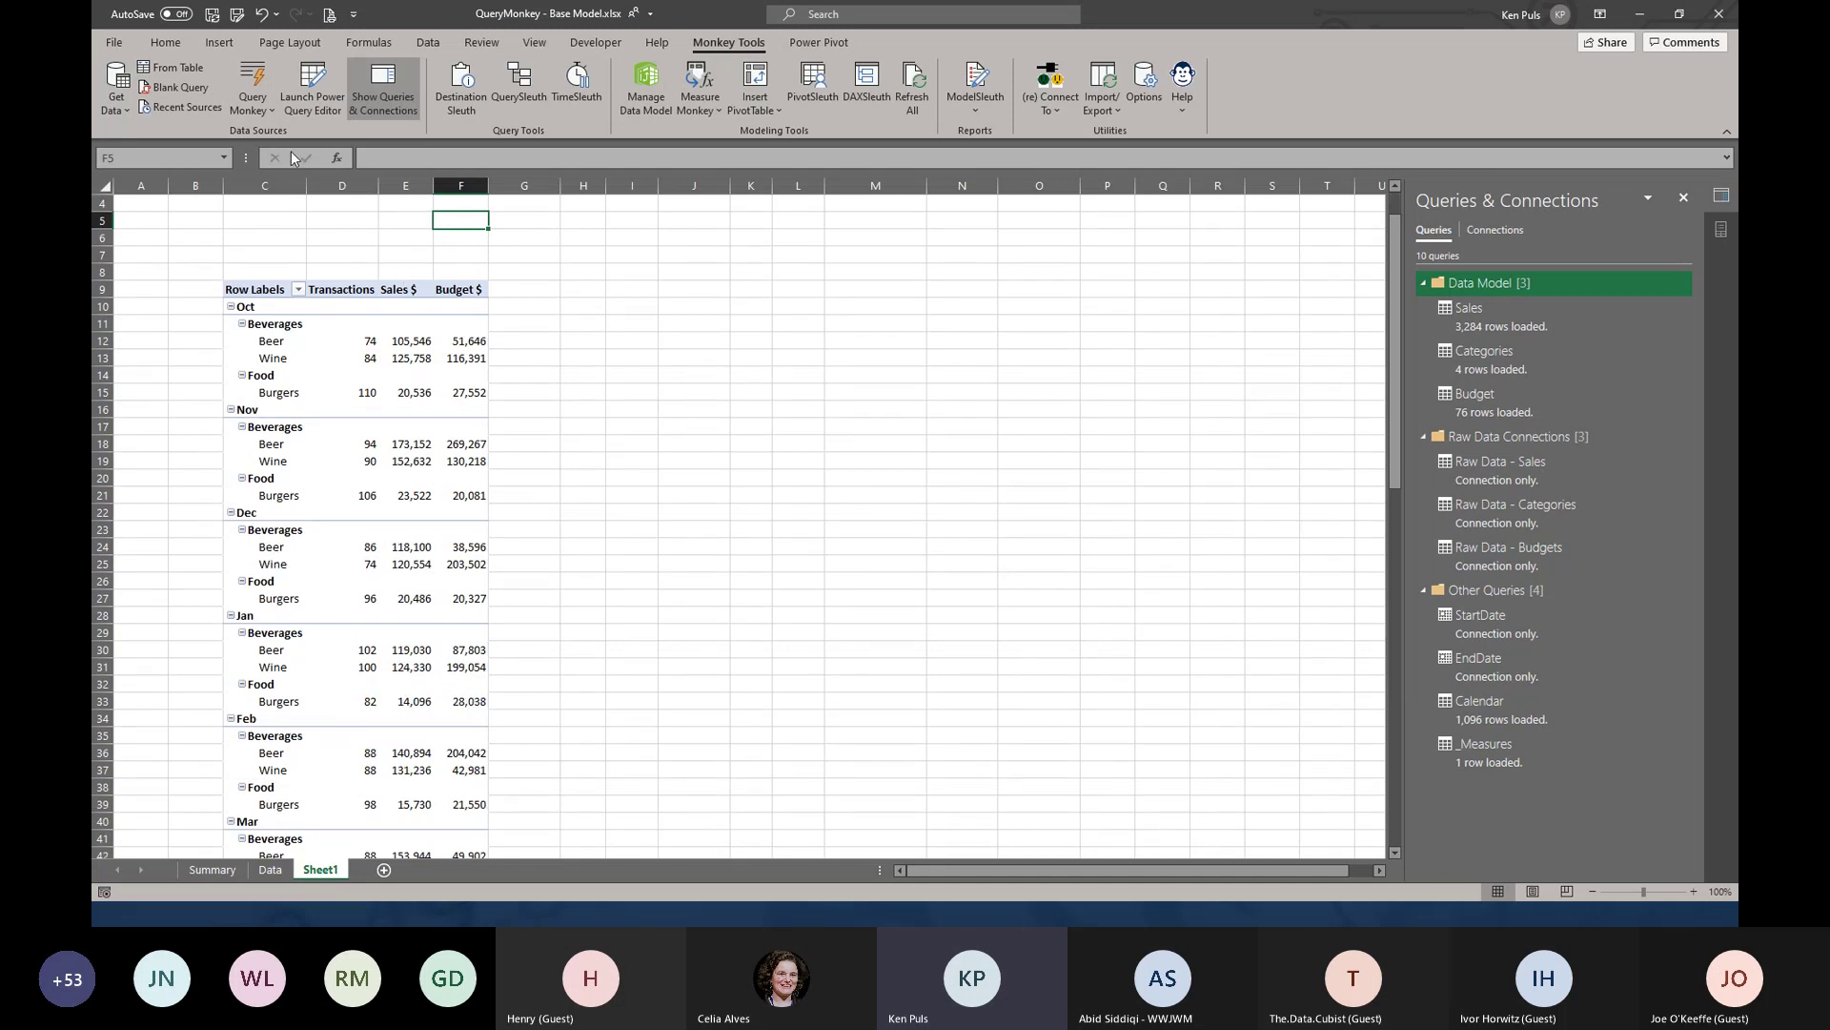
click(255, 109)
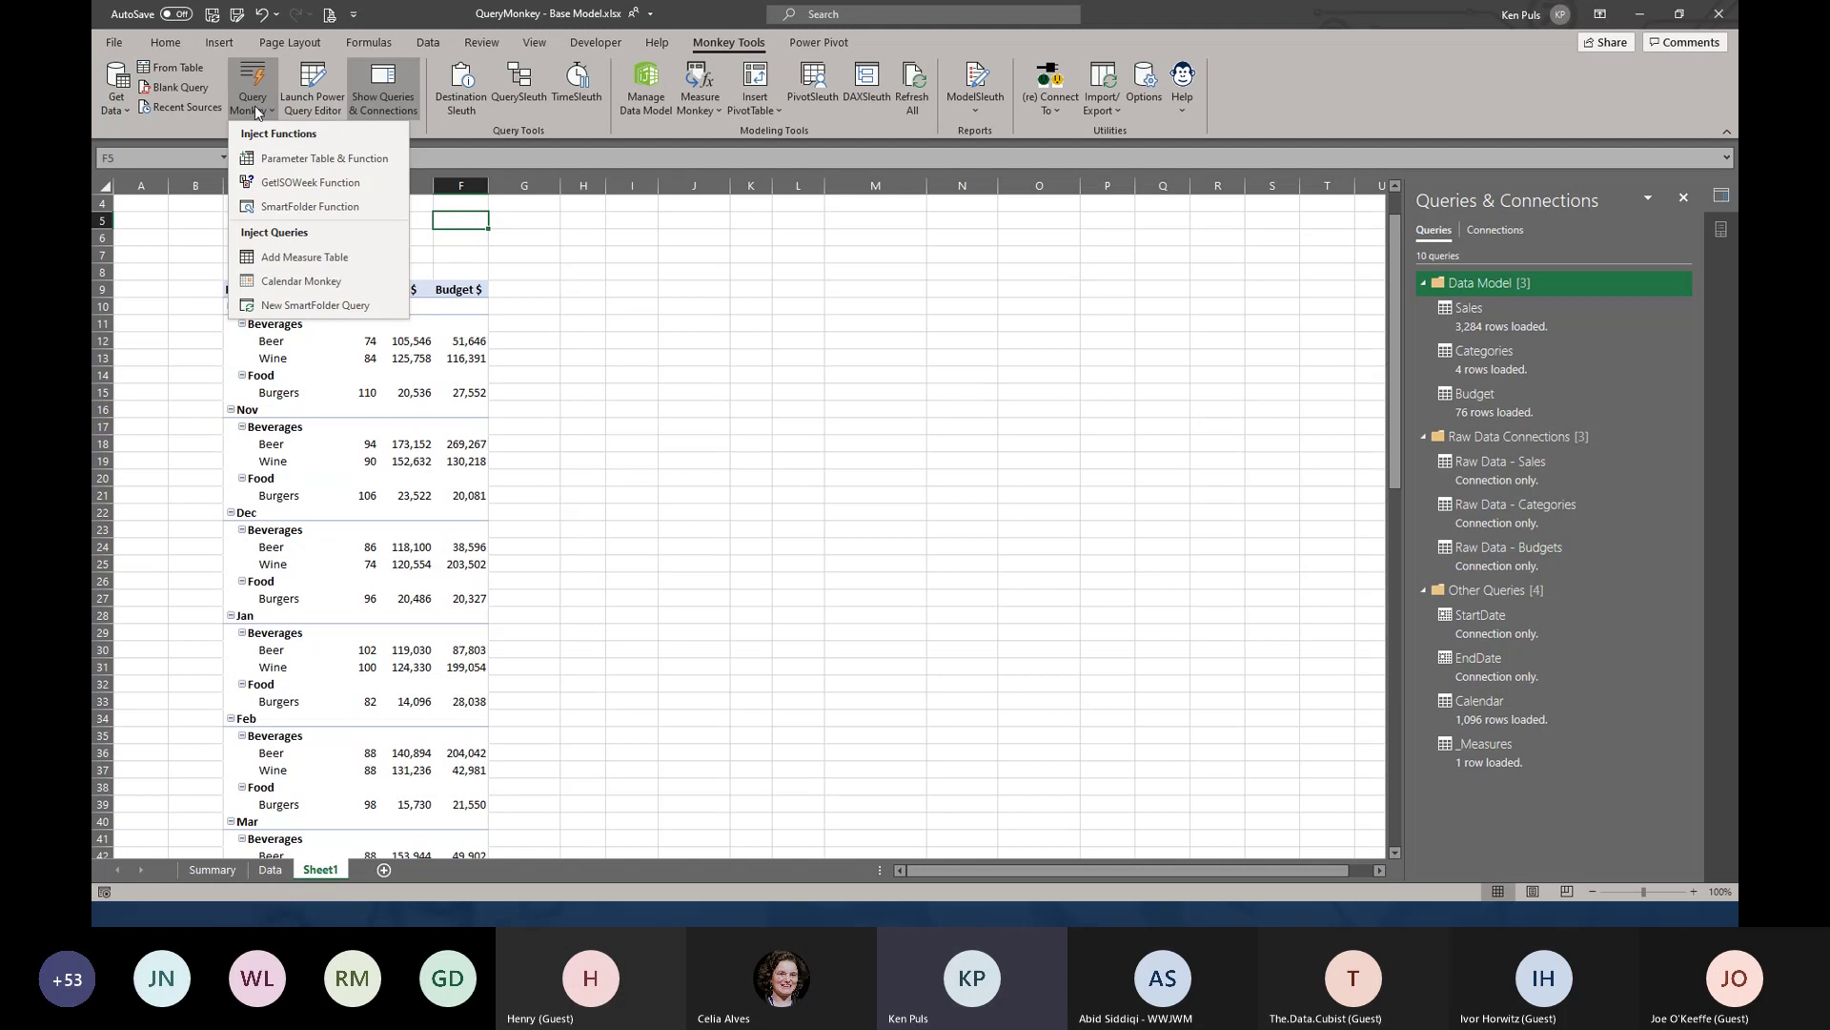
click(298, 160)
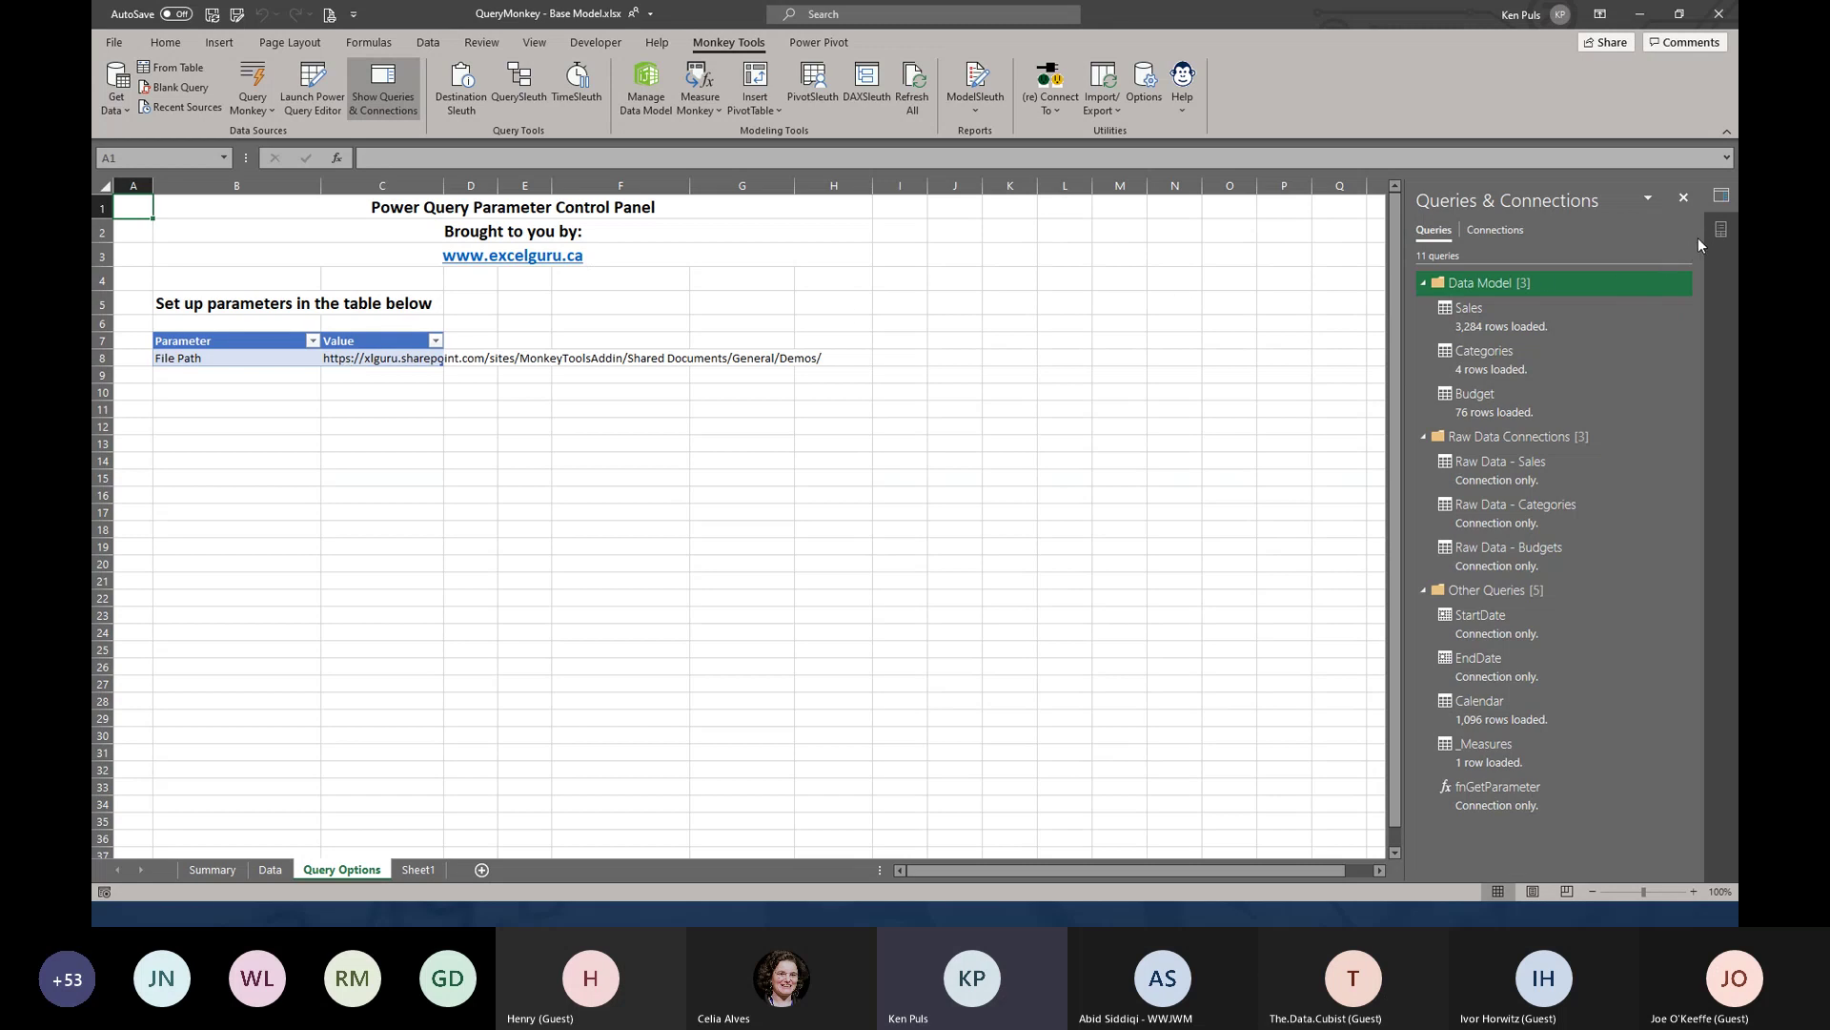
mouse_move(1491, 803)
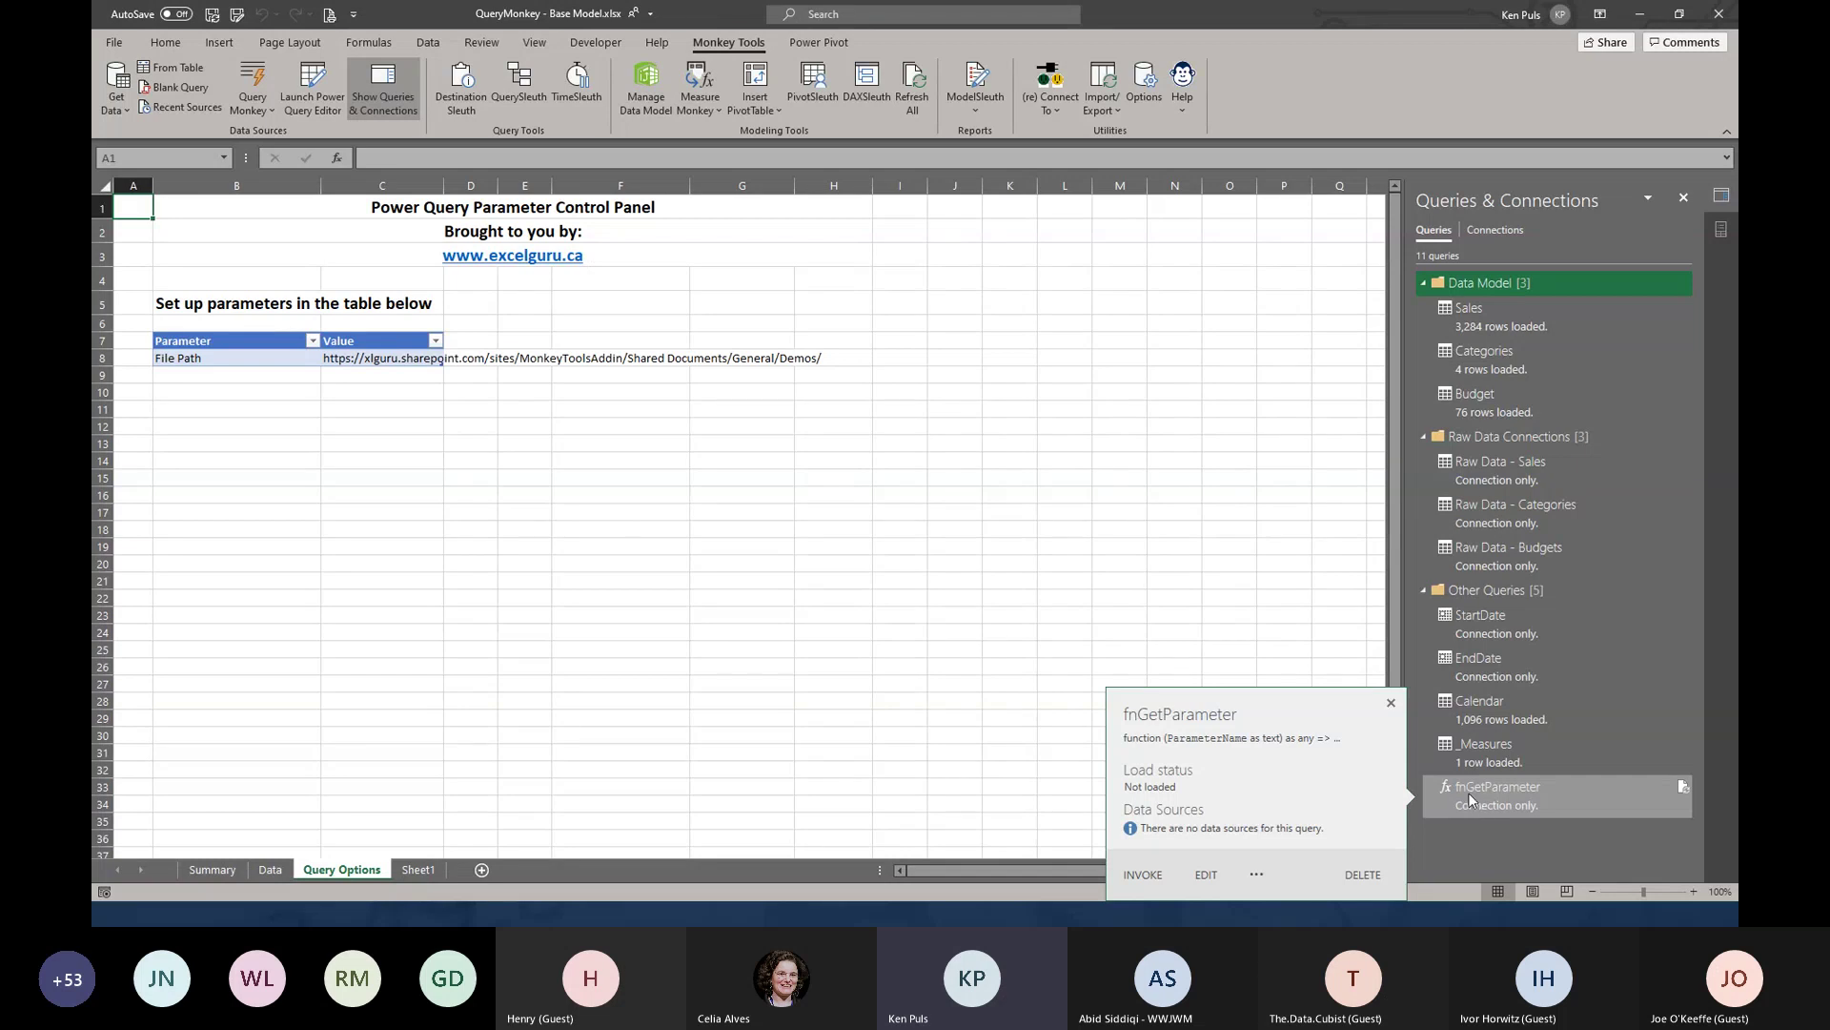
click(1187, 108)
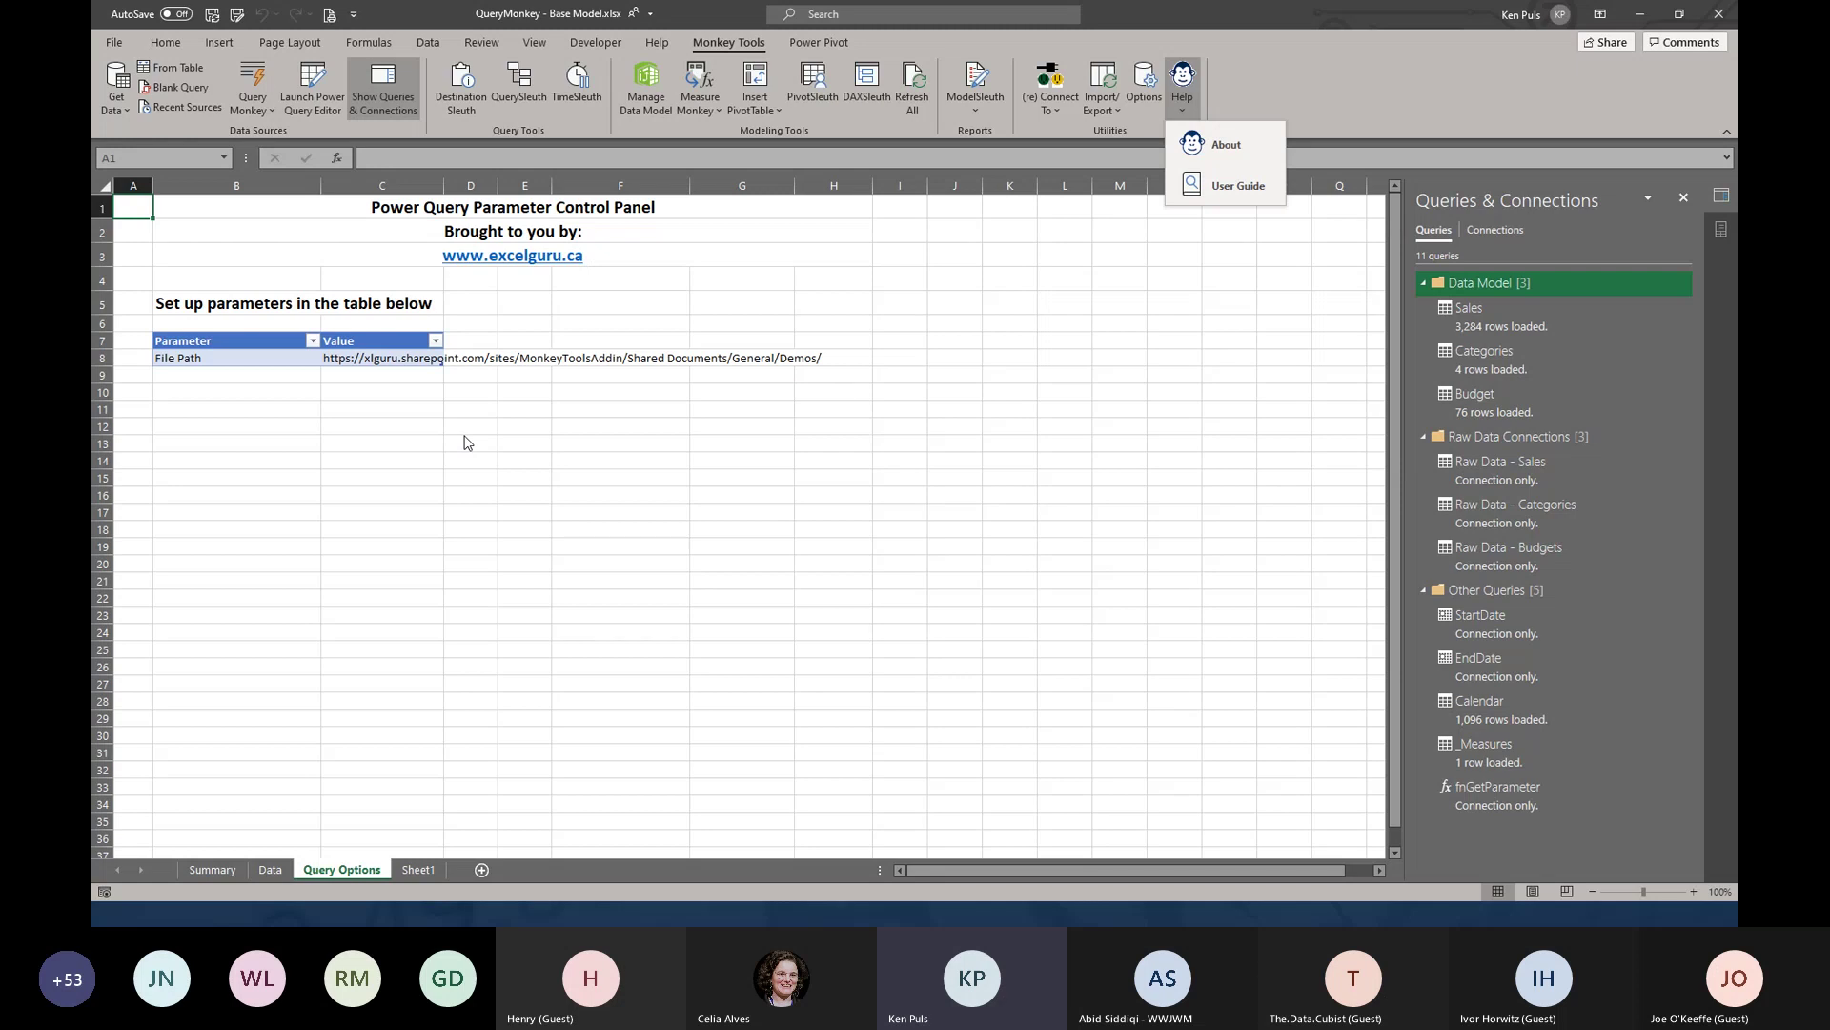
click(325, 410)
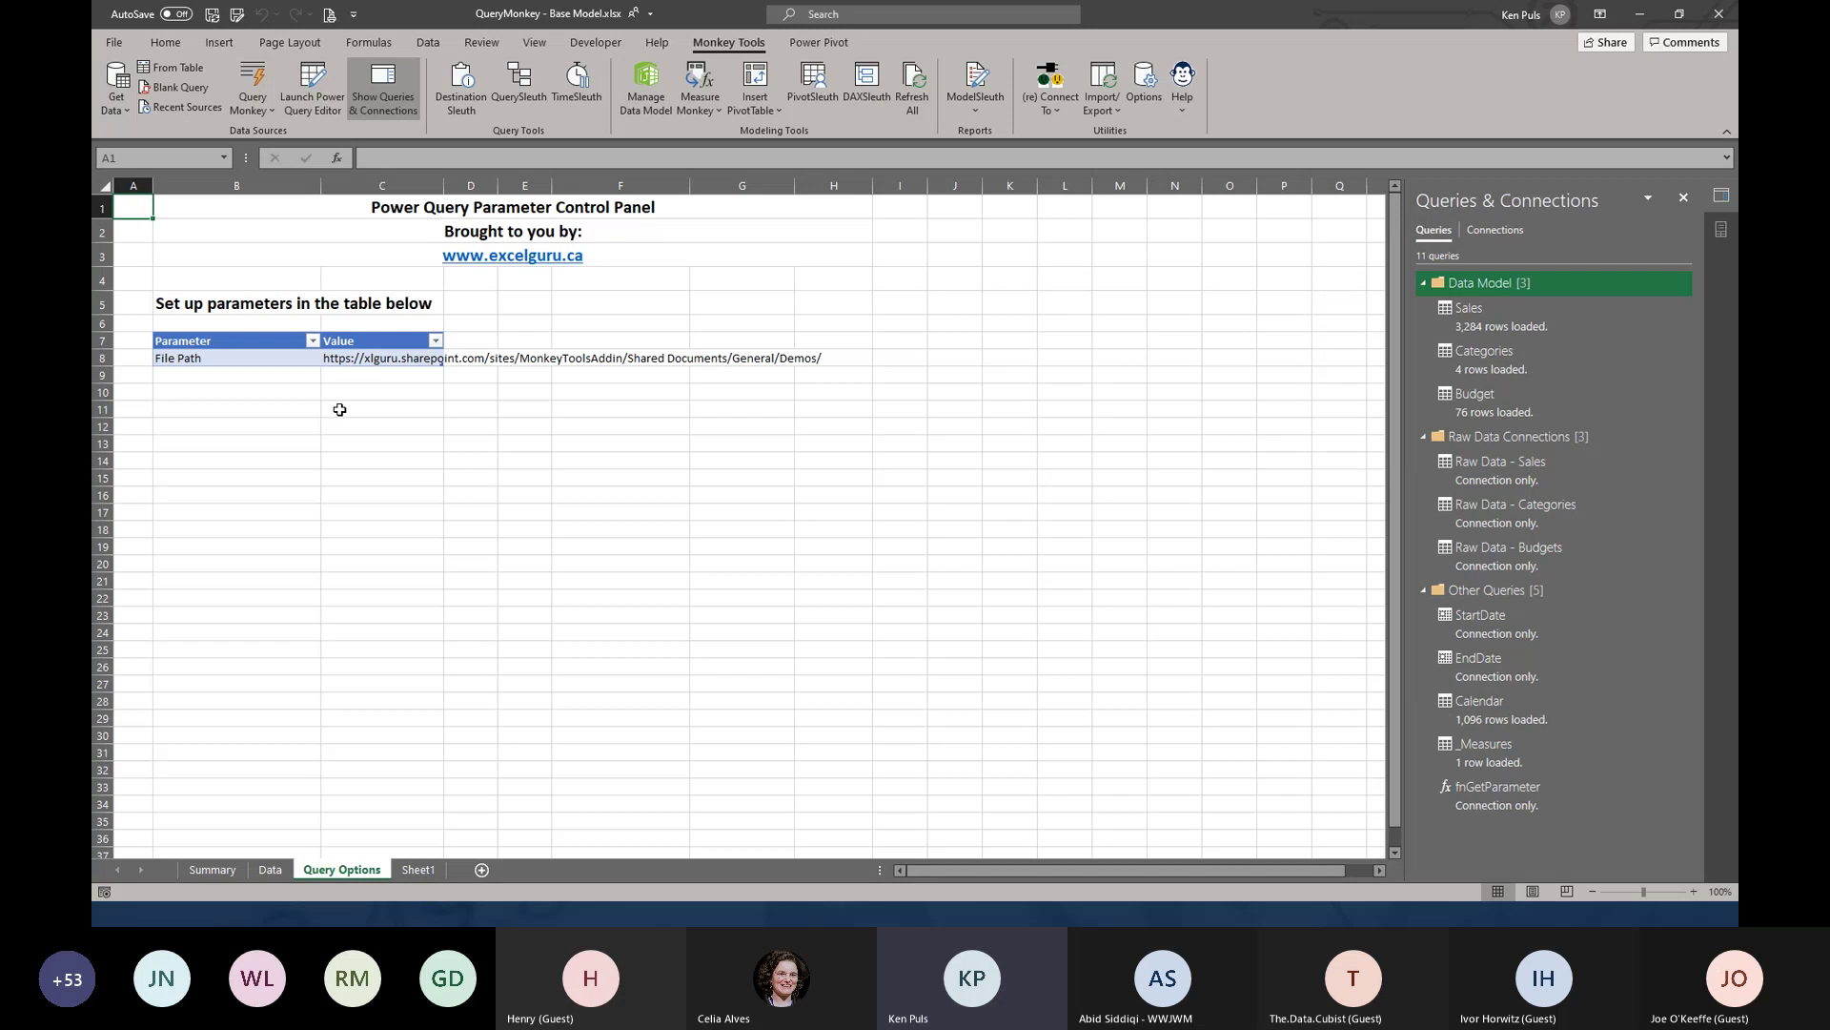
Select the File Path value in C8 and open the Query Monkey list
click(362, 359)
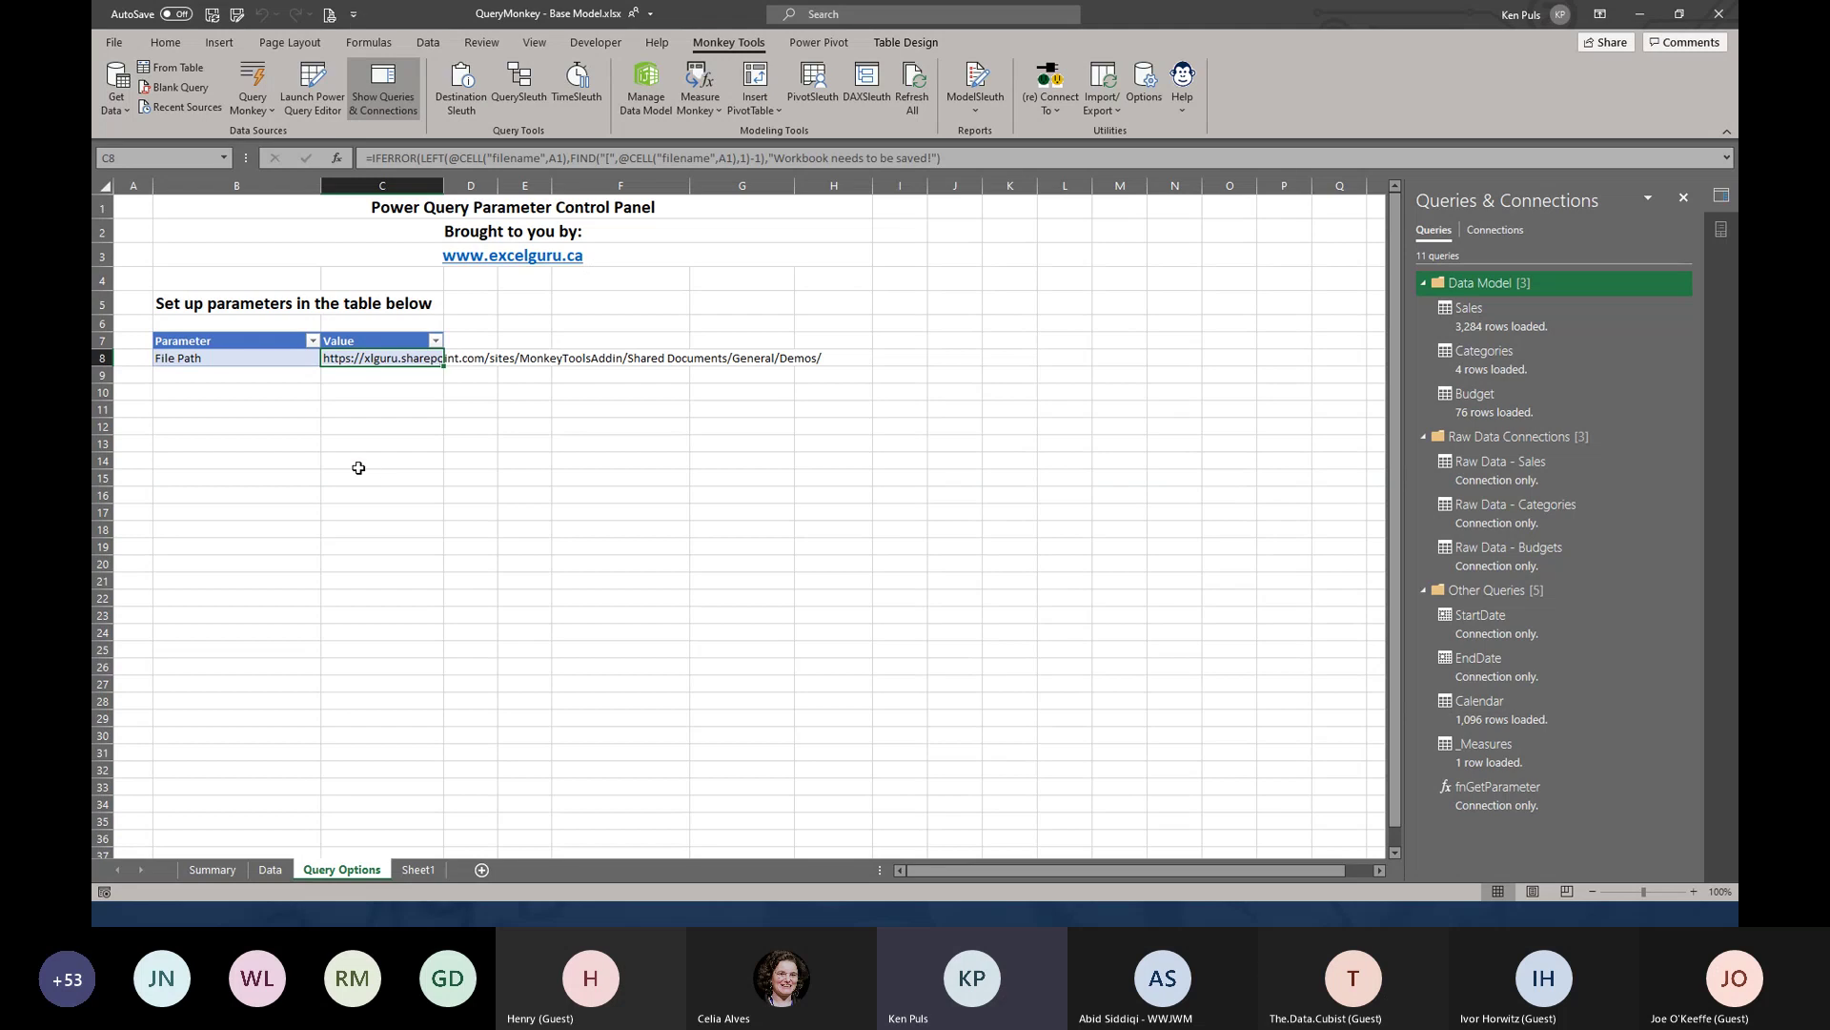
click(259, 116)
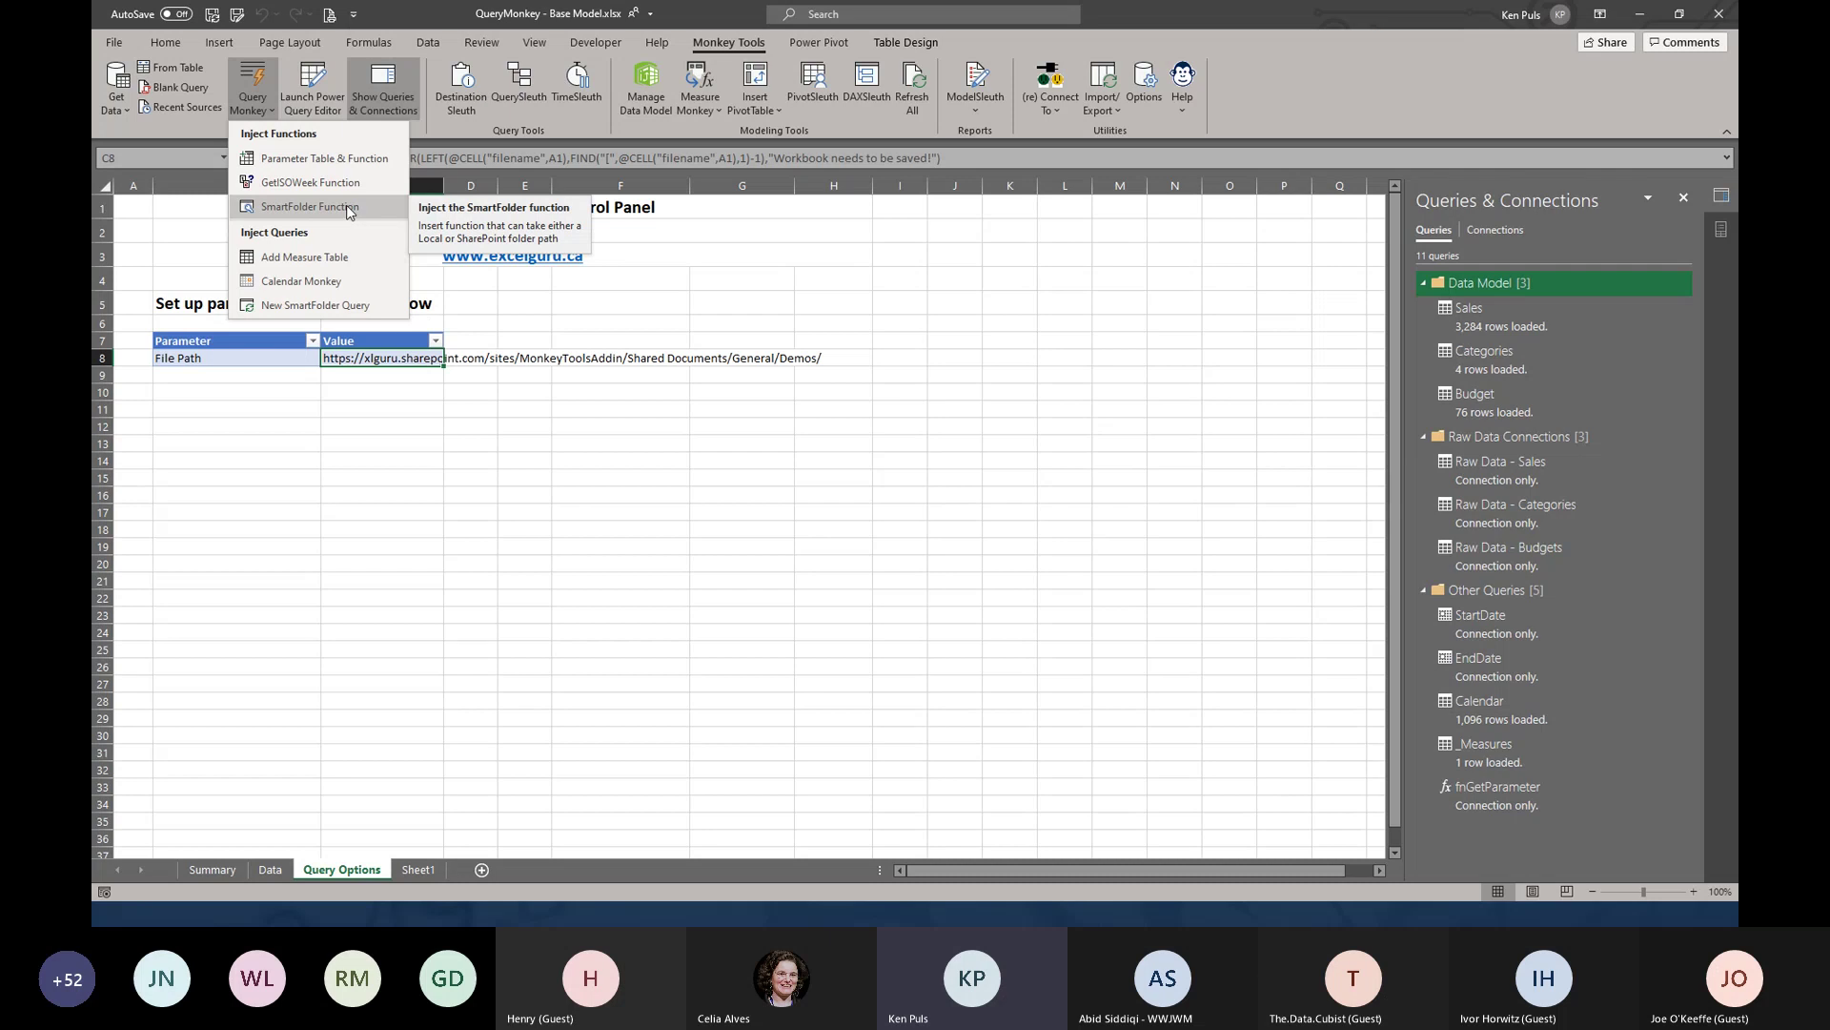
Close the Query Monkey list and bring the workbook window back into focus
click(375, 373)
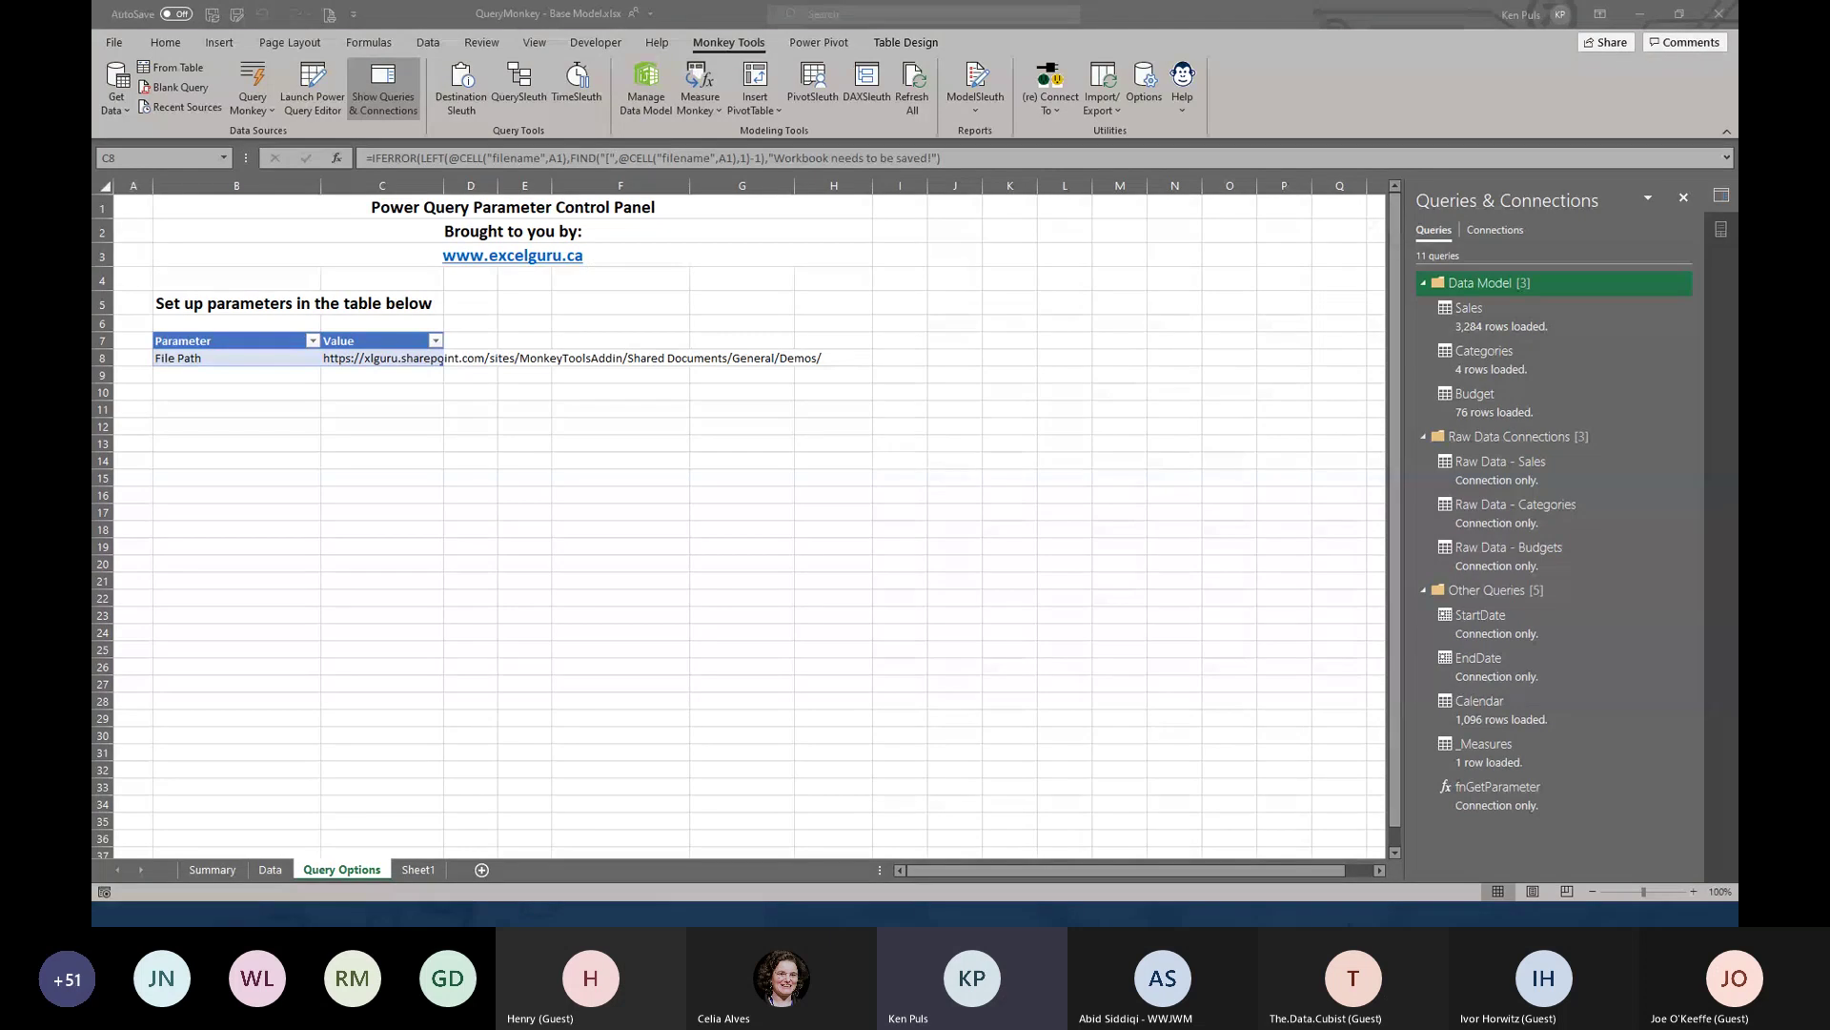
key(alt+Tab)
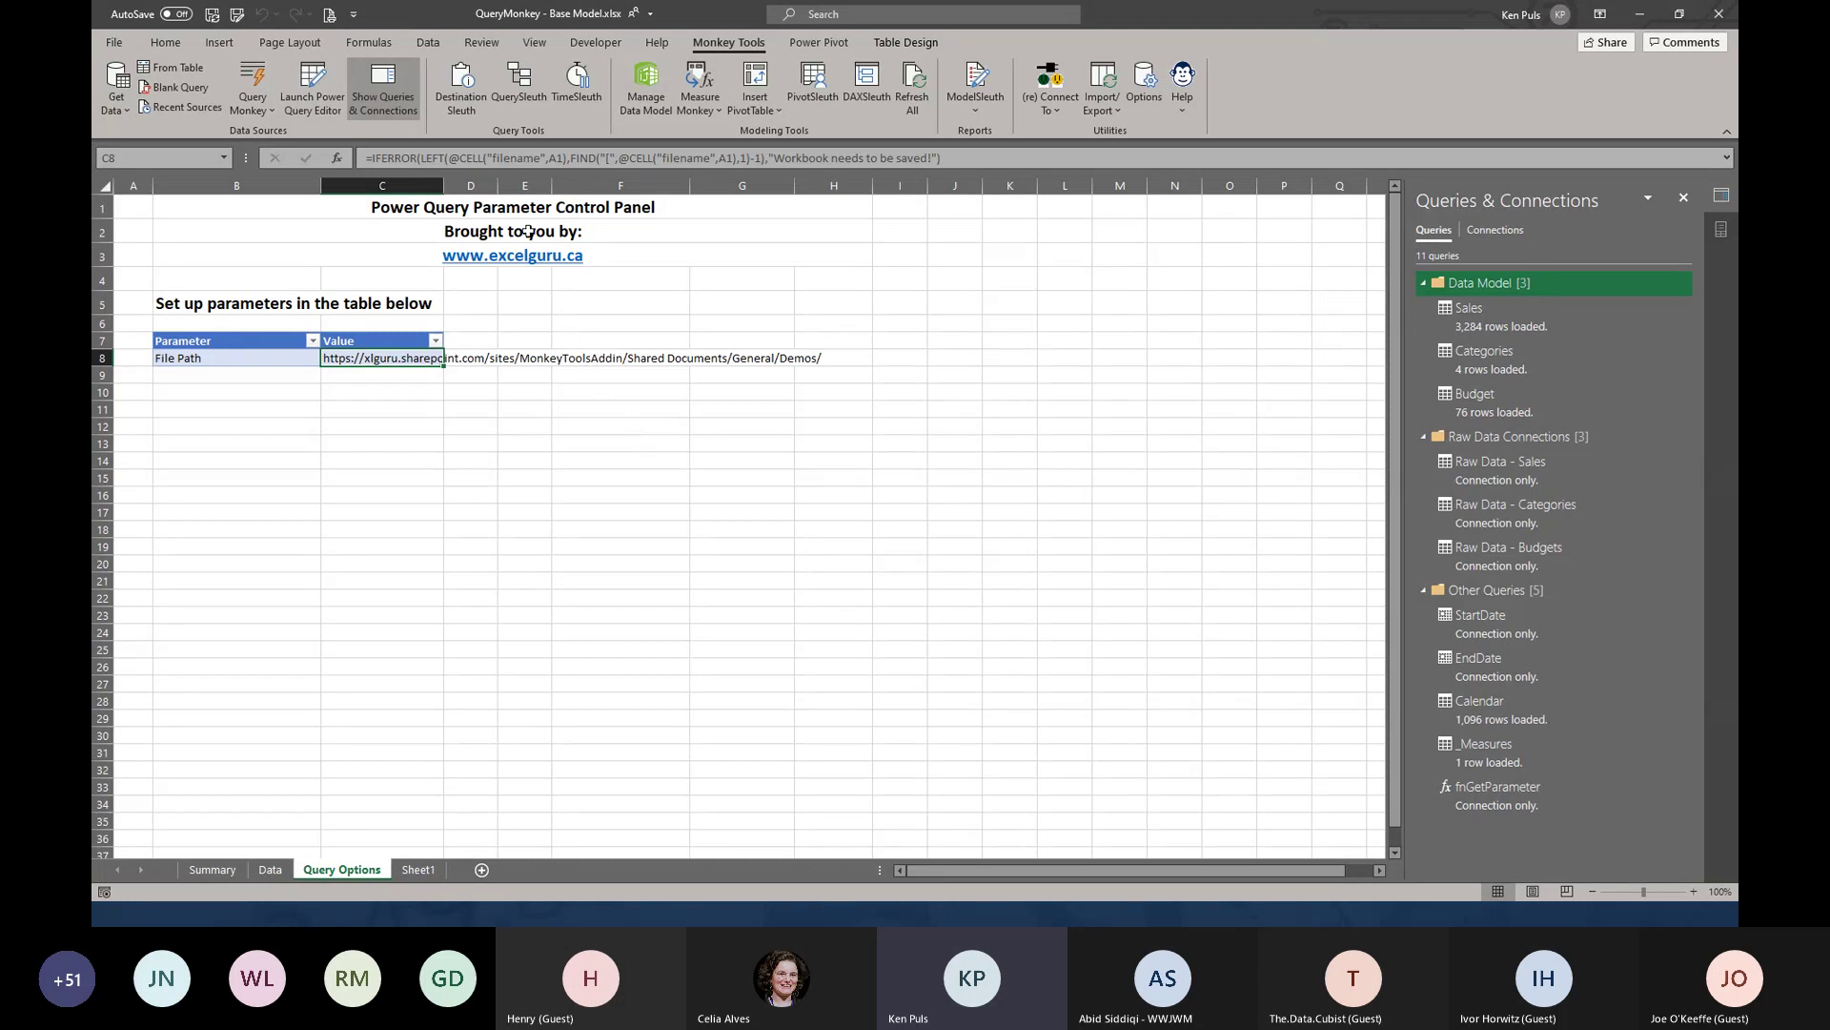
Open DestinationSleuth to review where each of the 11 queries loads
click(450, 96)
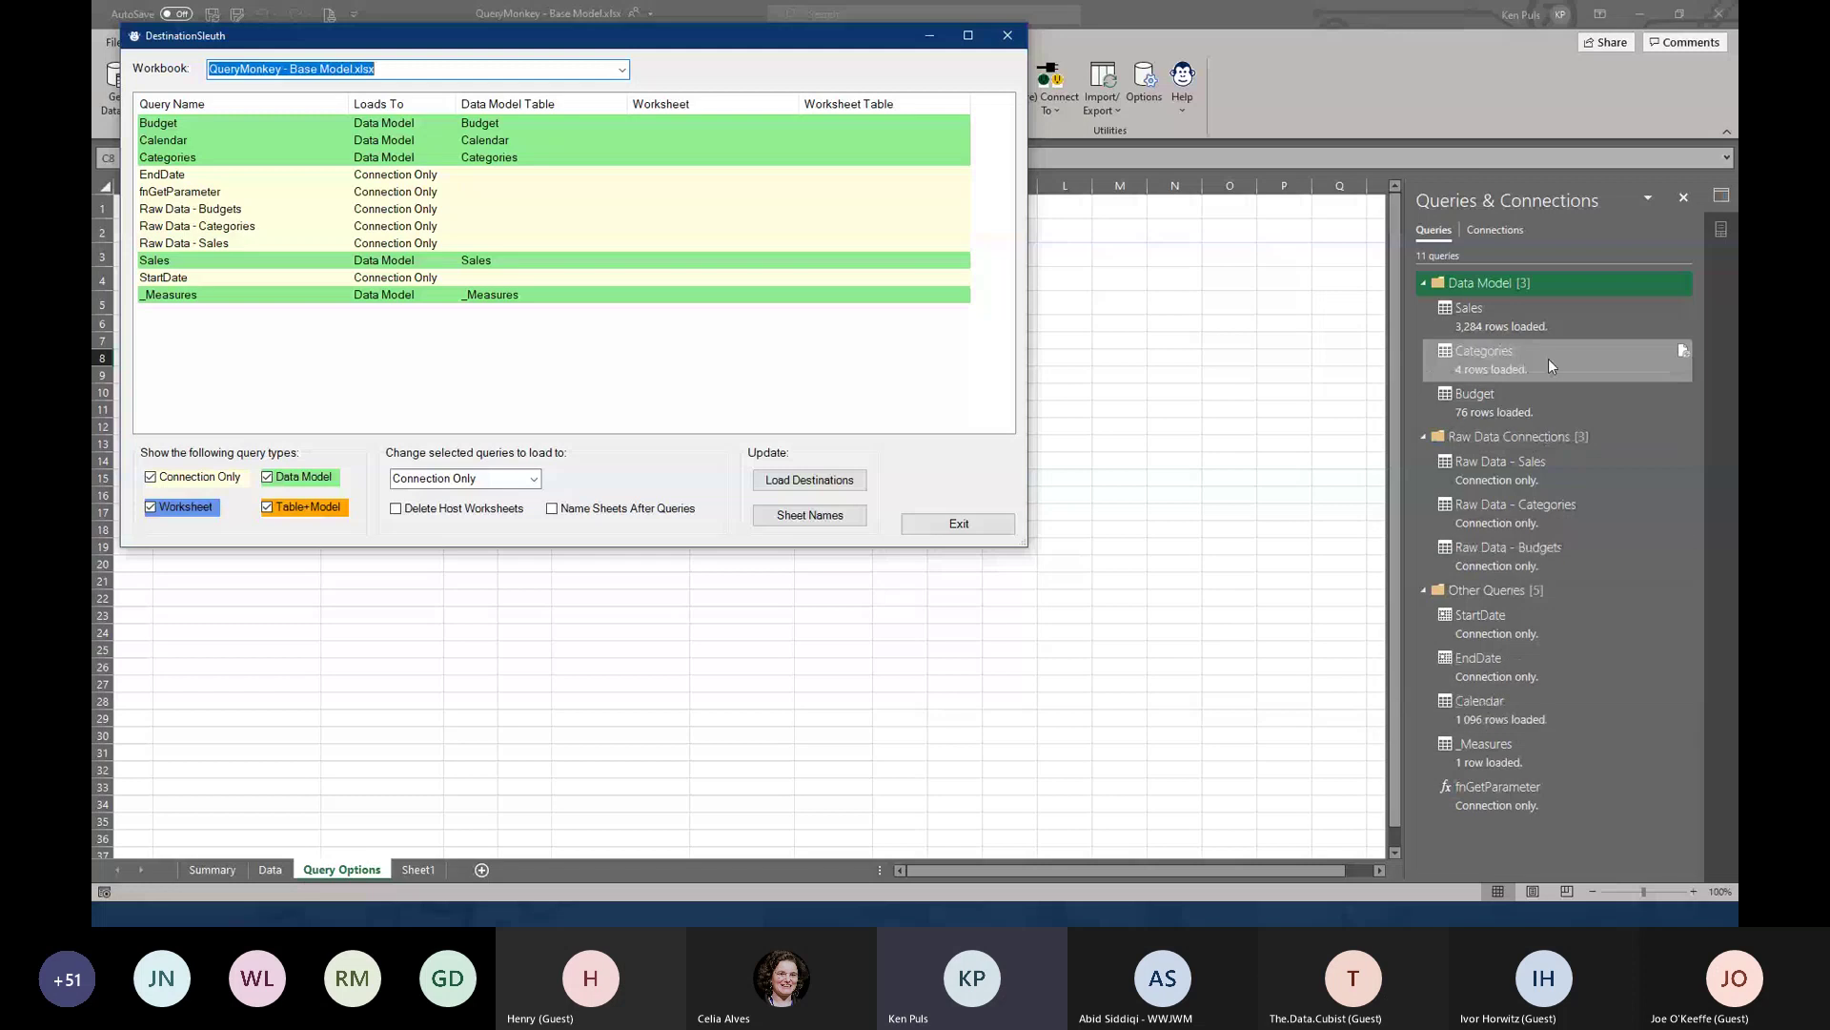
mouse_move(1570, 320)
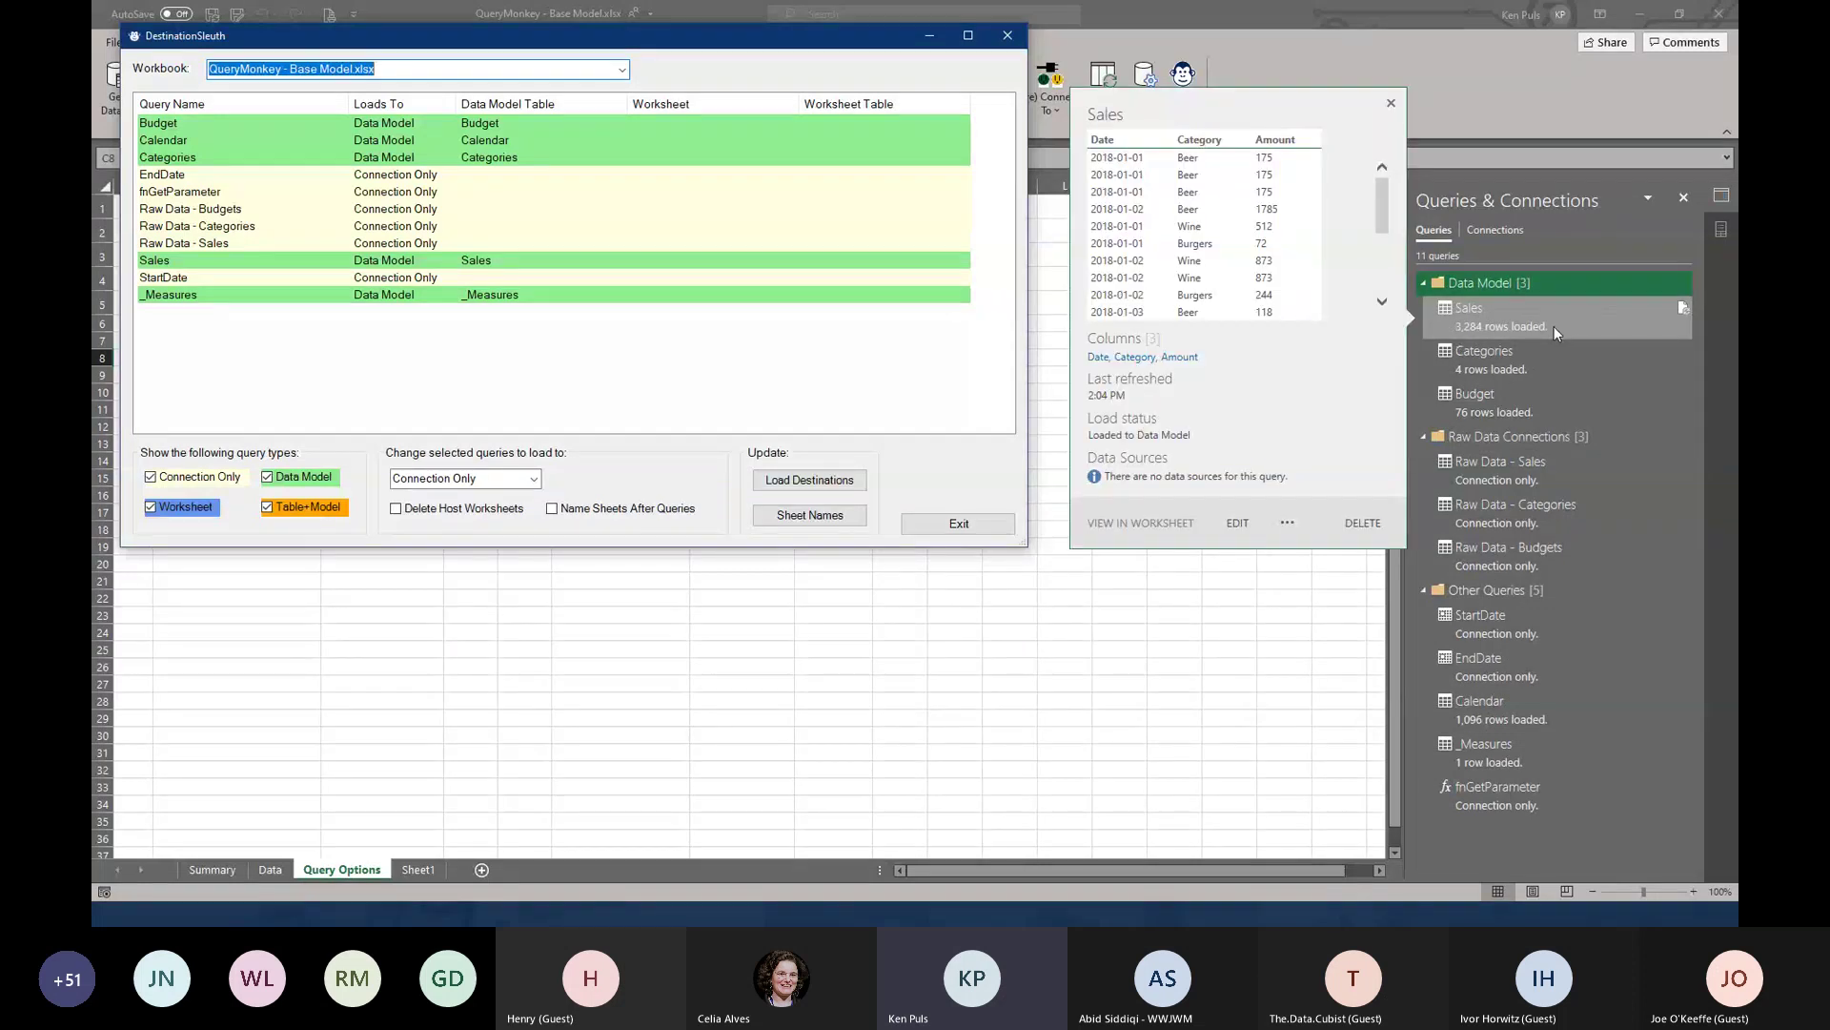
mouse_move(1536, 410)
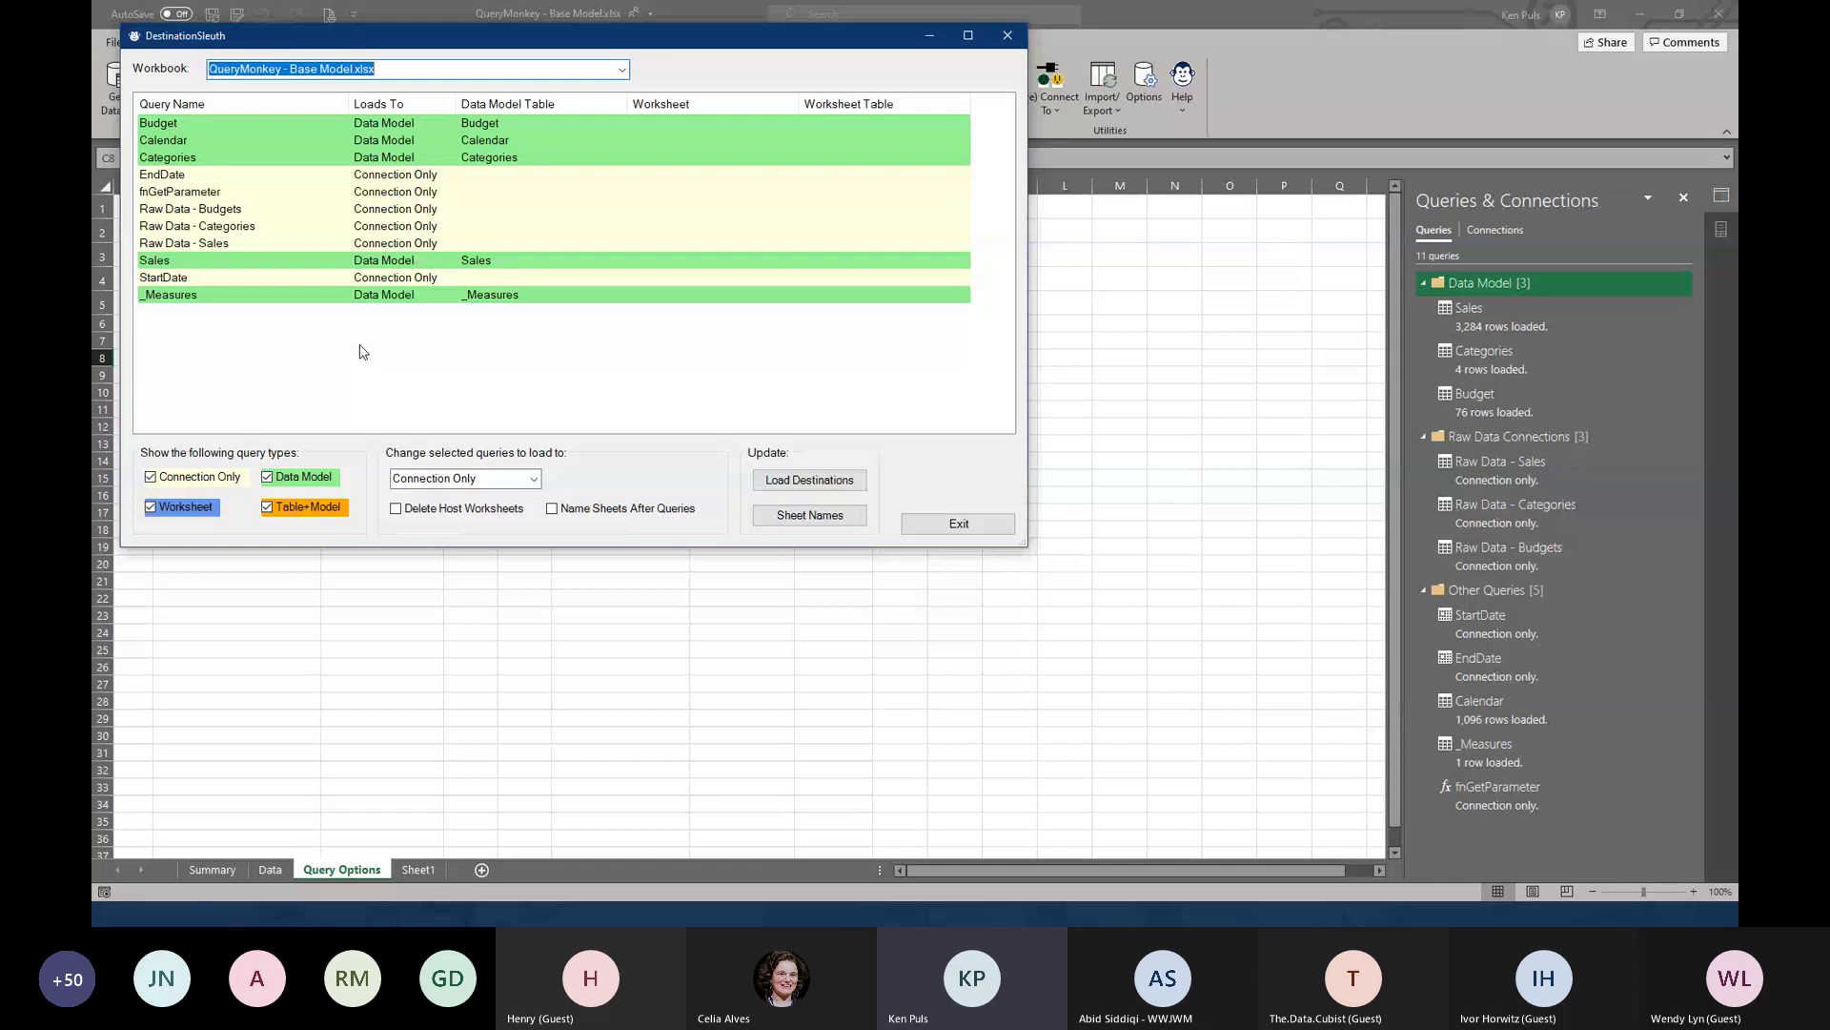
Switch the EndDate and StartDate queries from connection-only to load to the Data Model
click(270, 179)
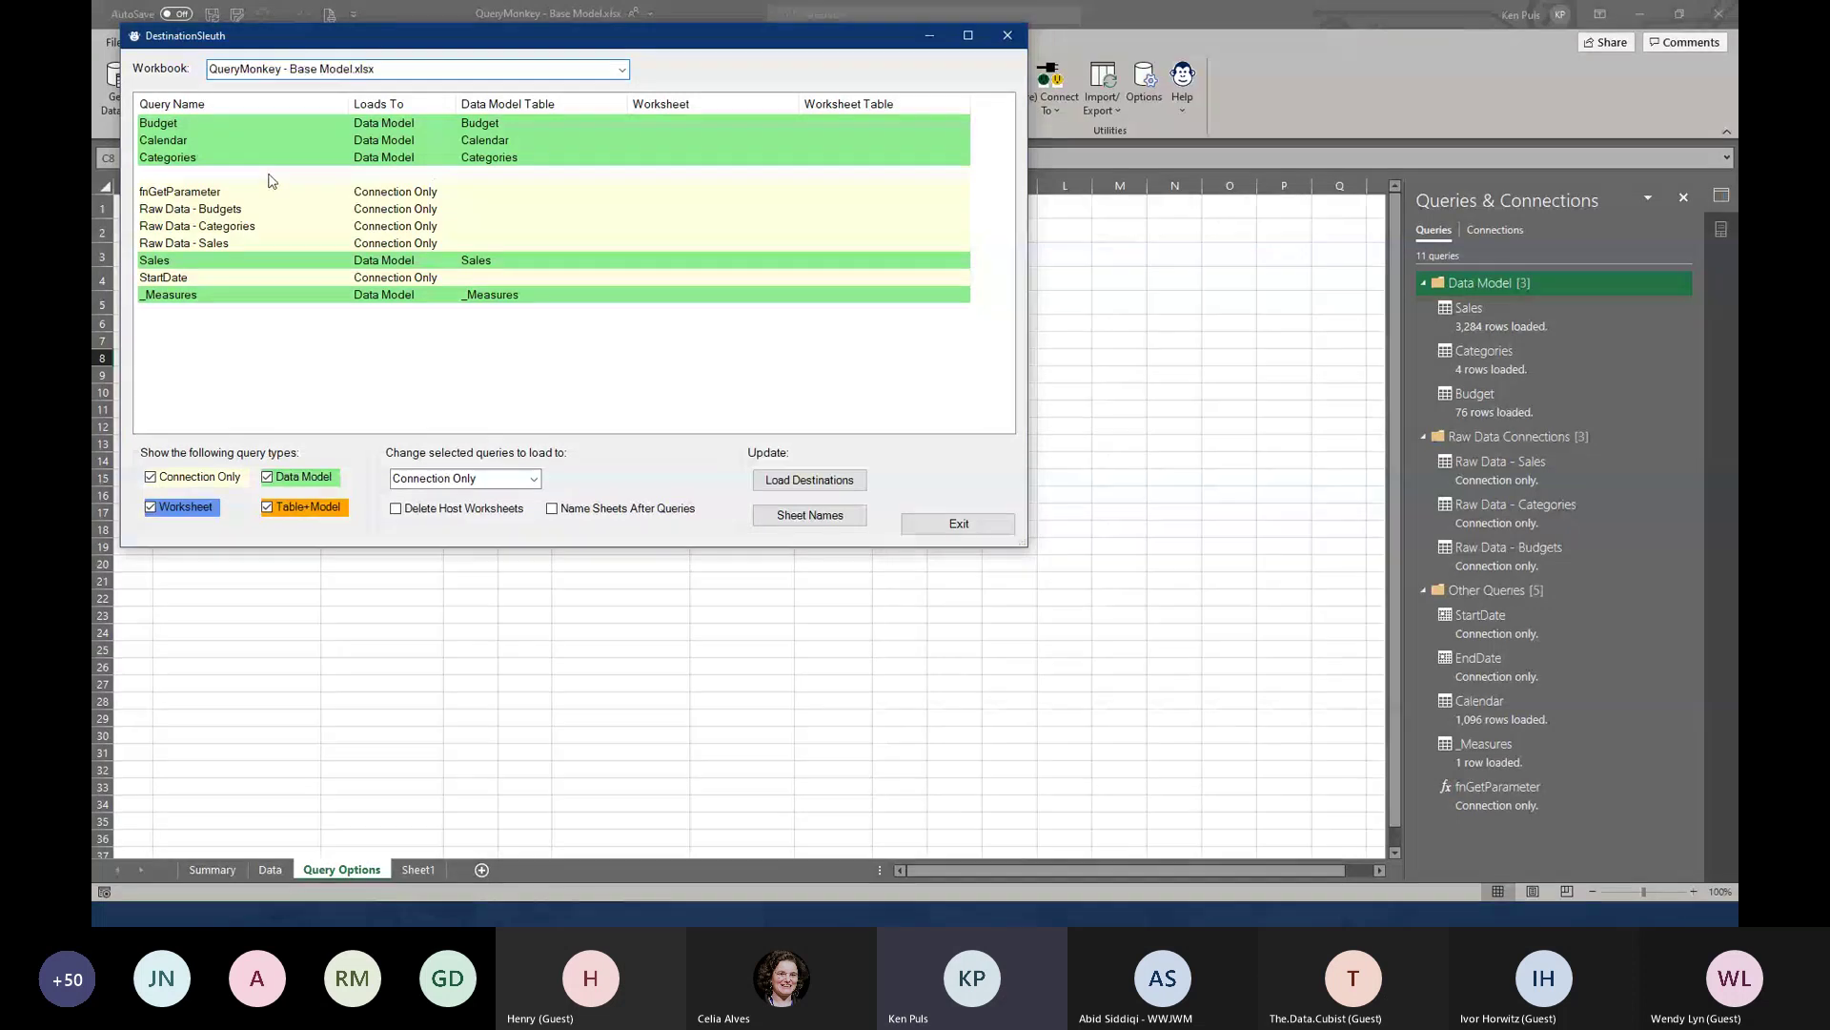
ctrl+click(238, 277)
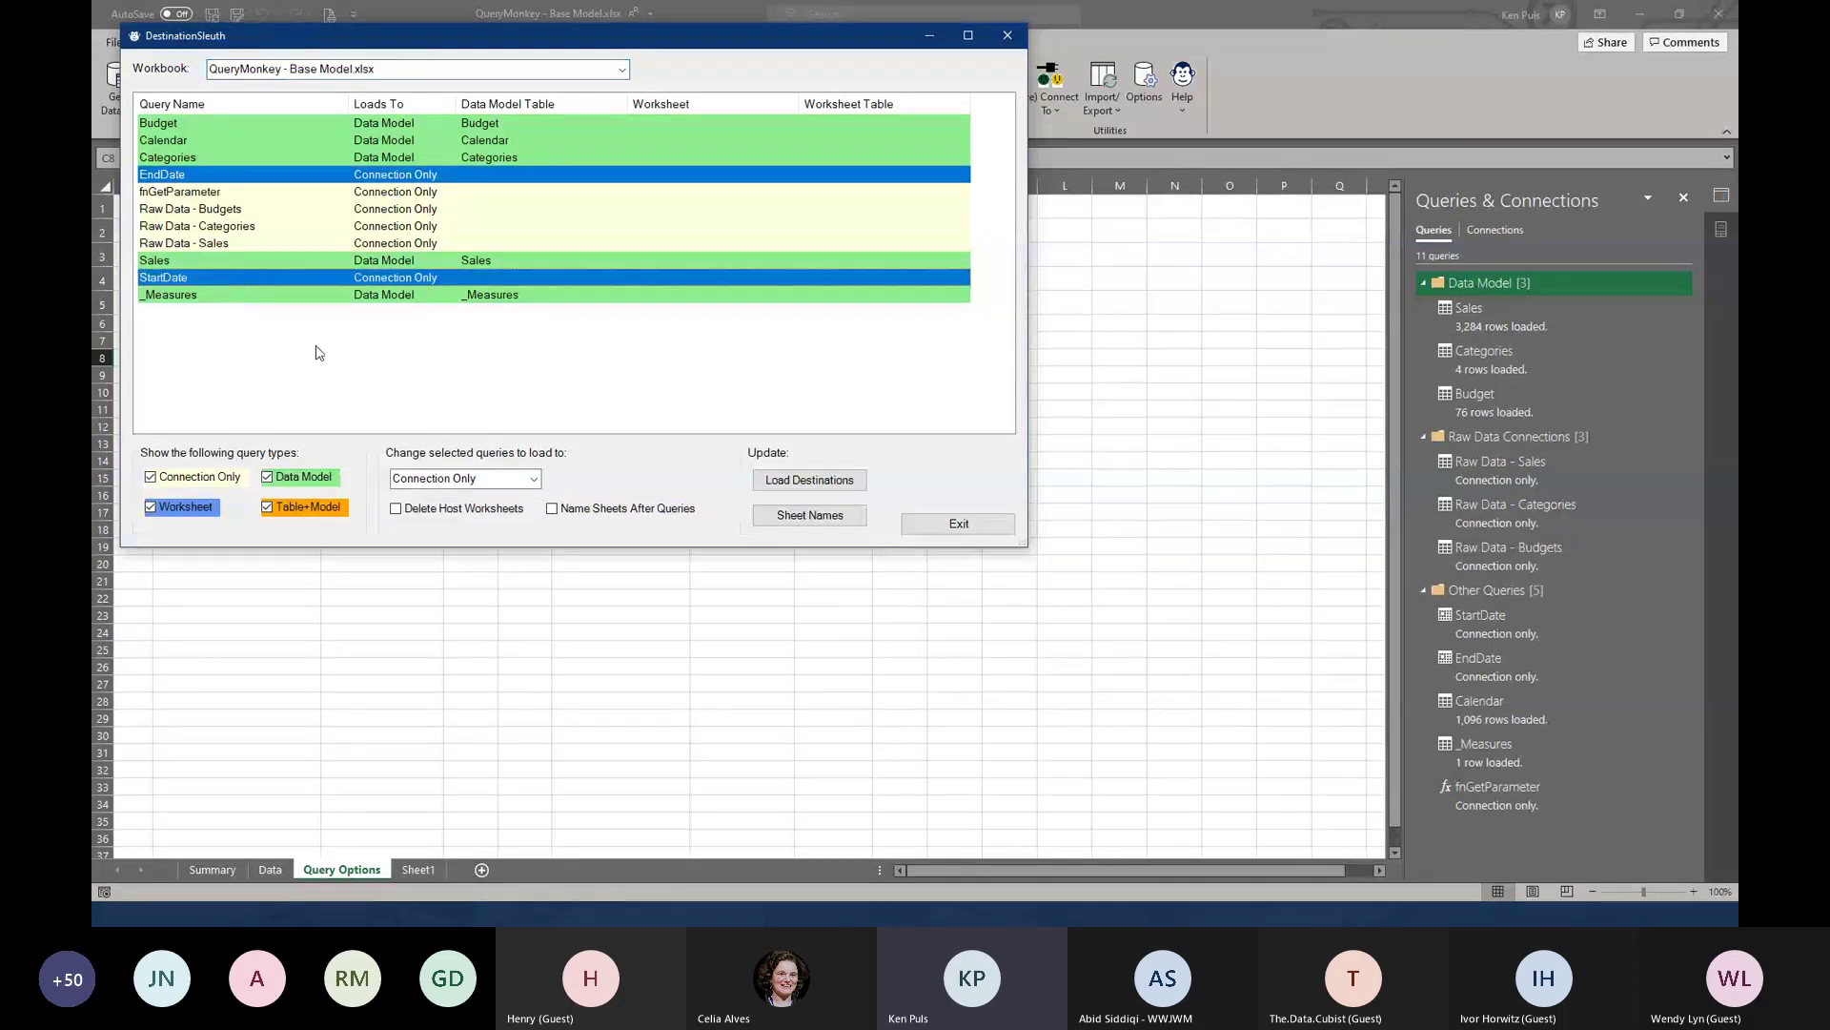
click(536, 484)
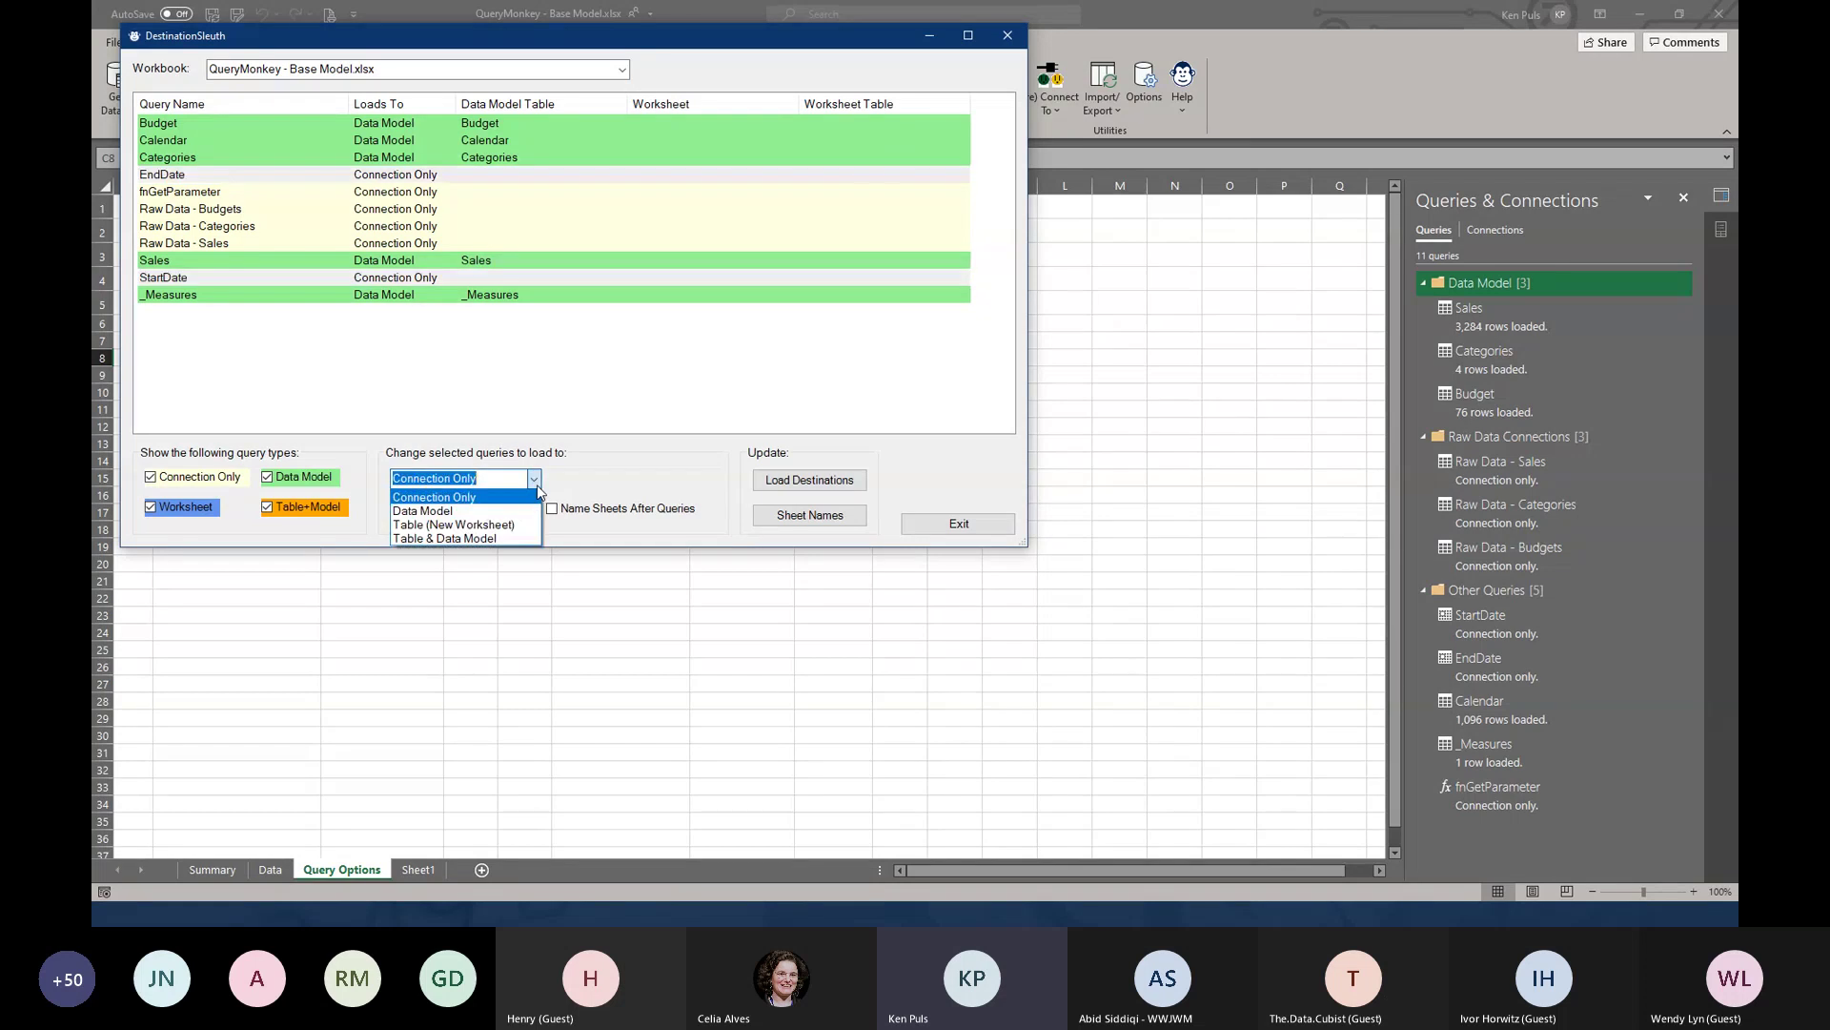
click(424, 511)
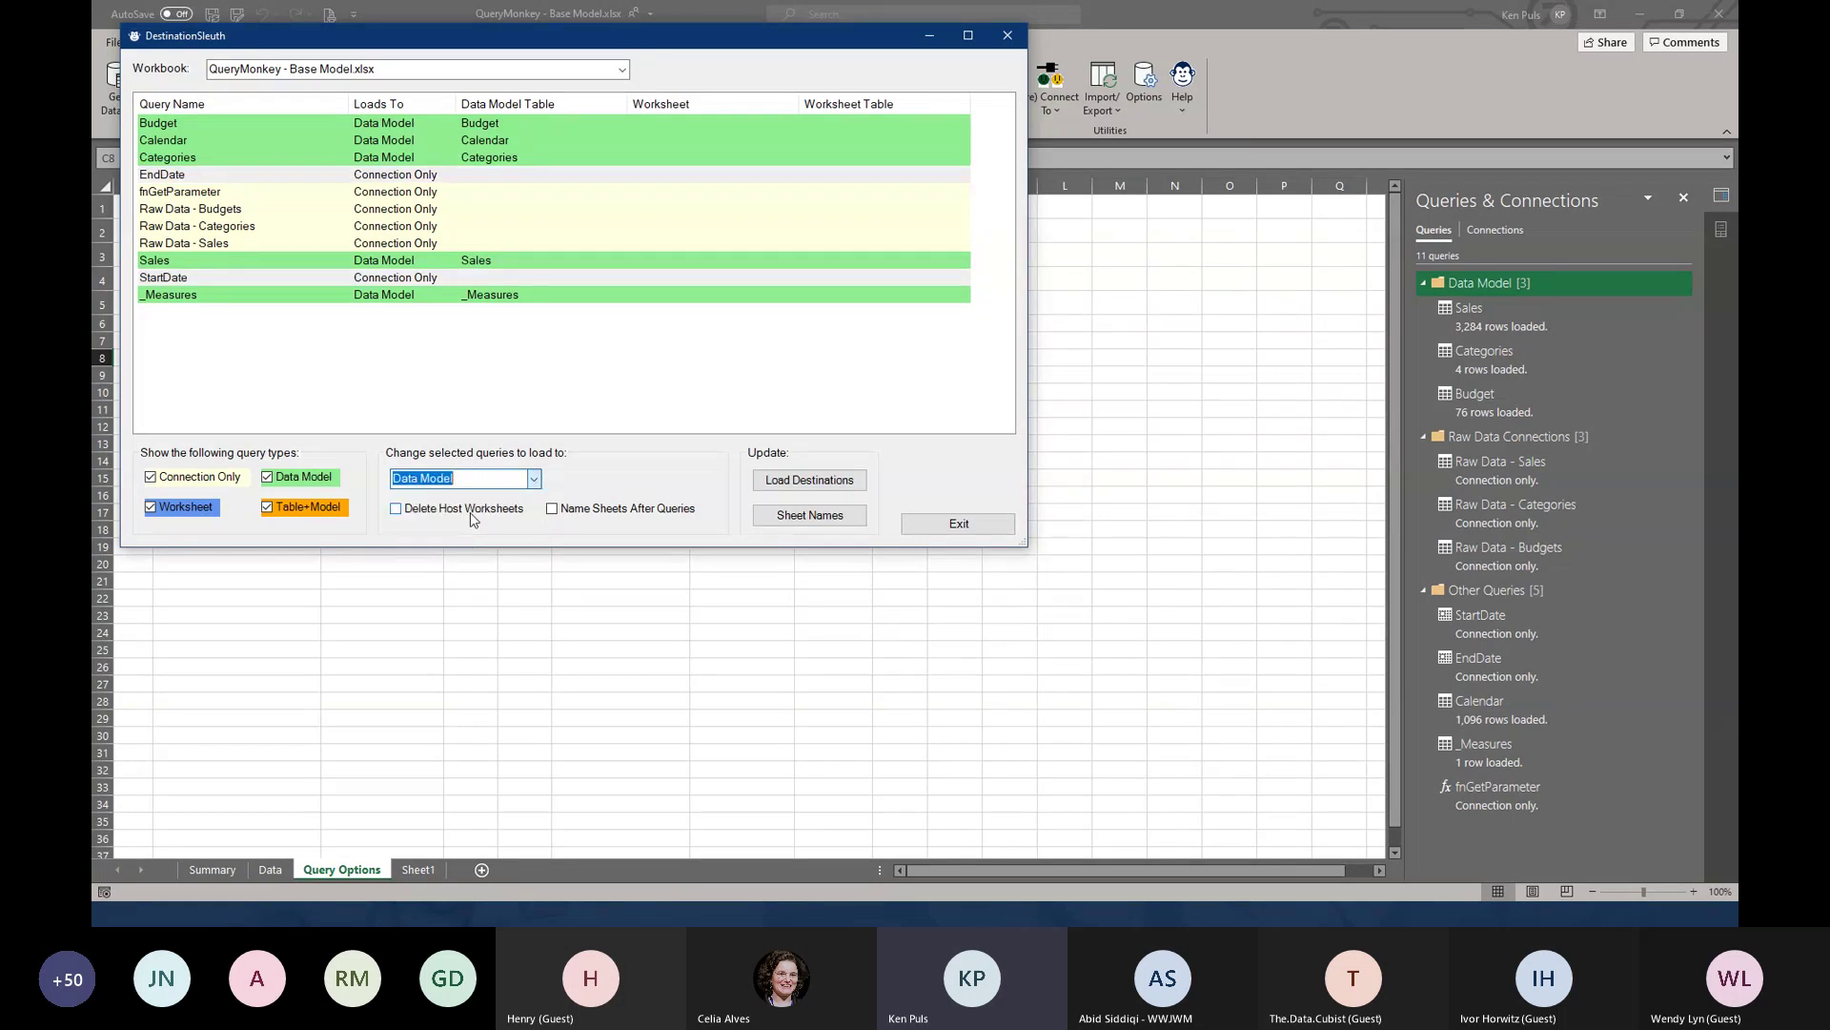
click(833, 481)
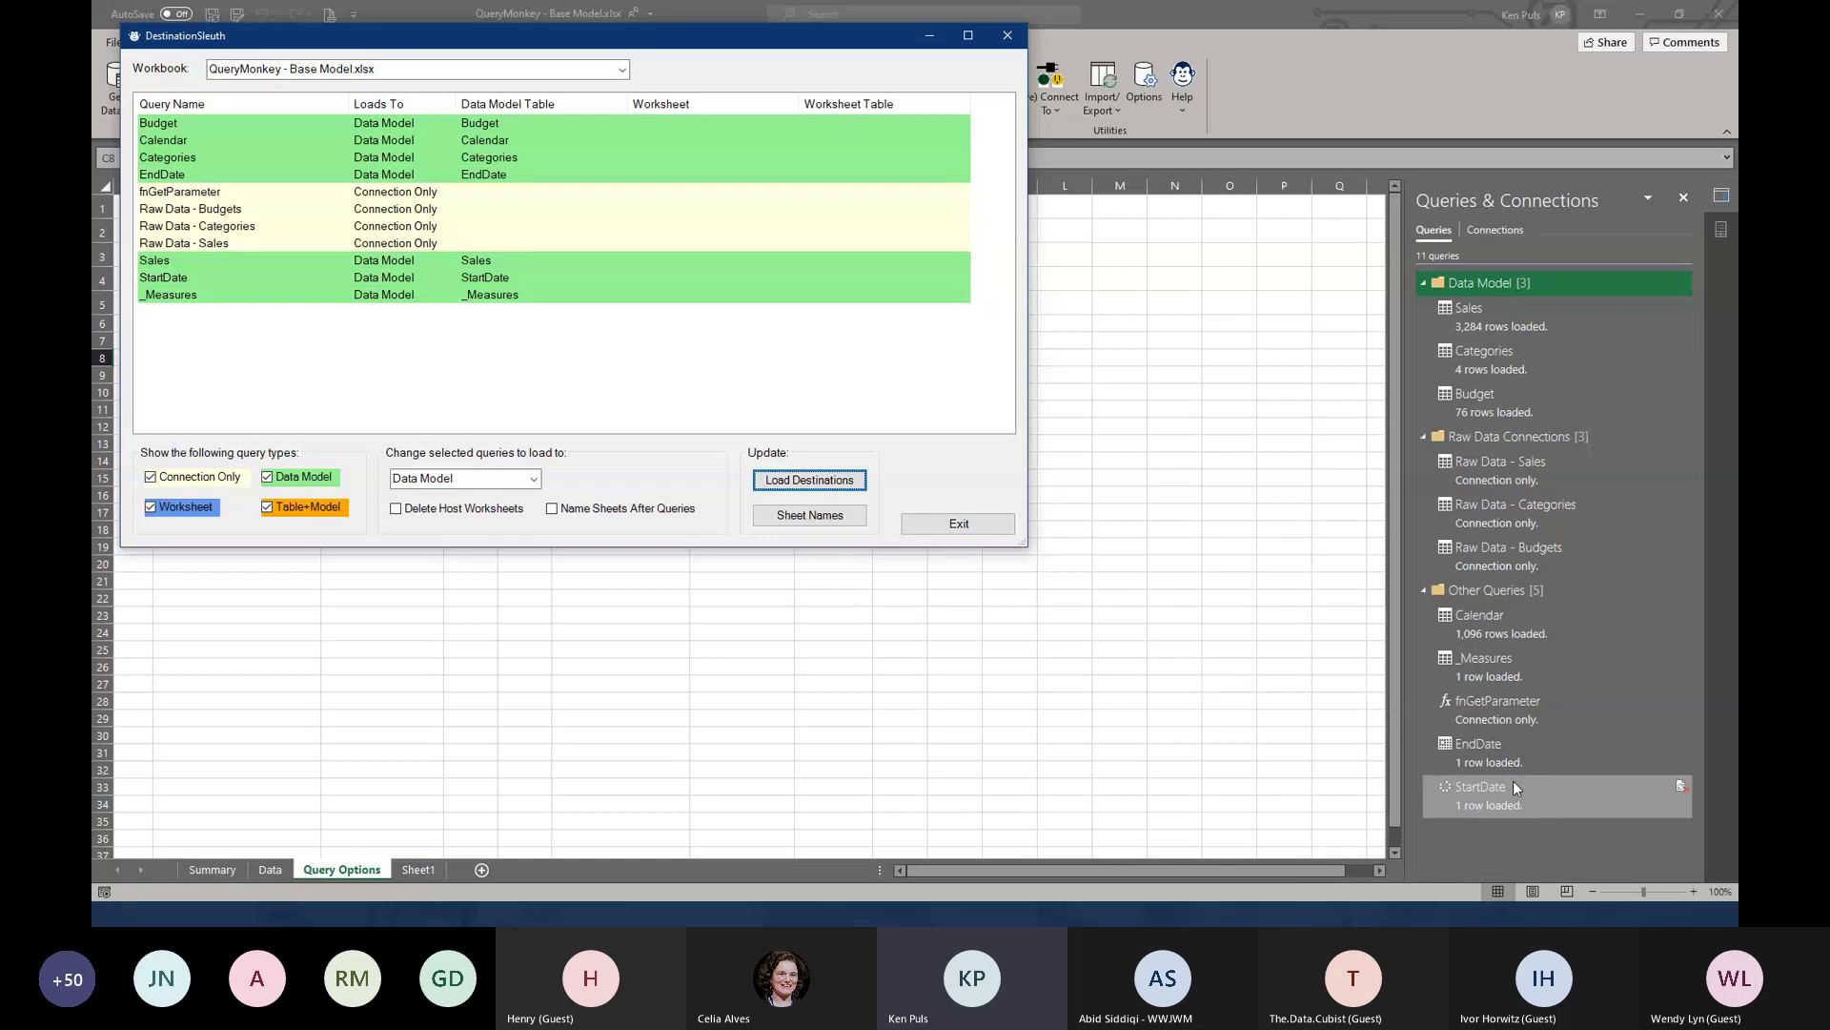
mouse_move(1475, 808)
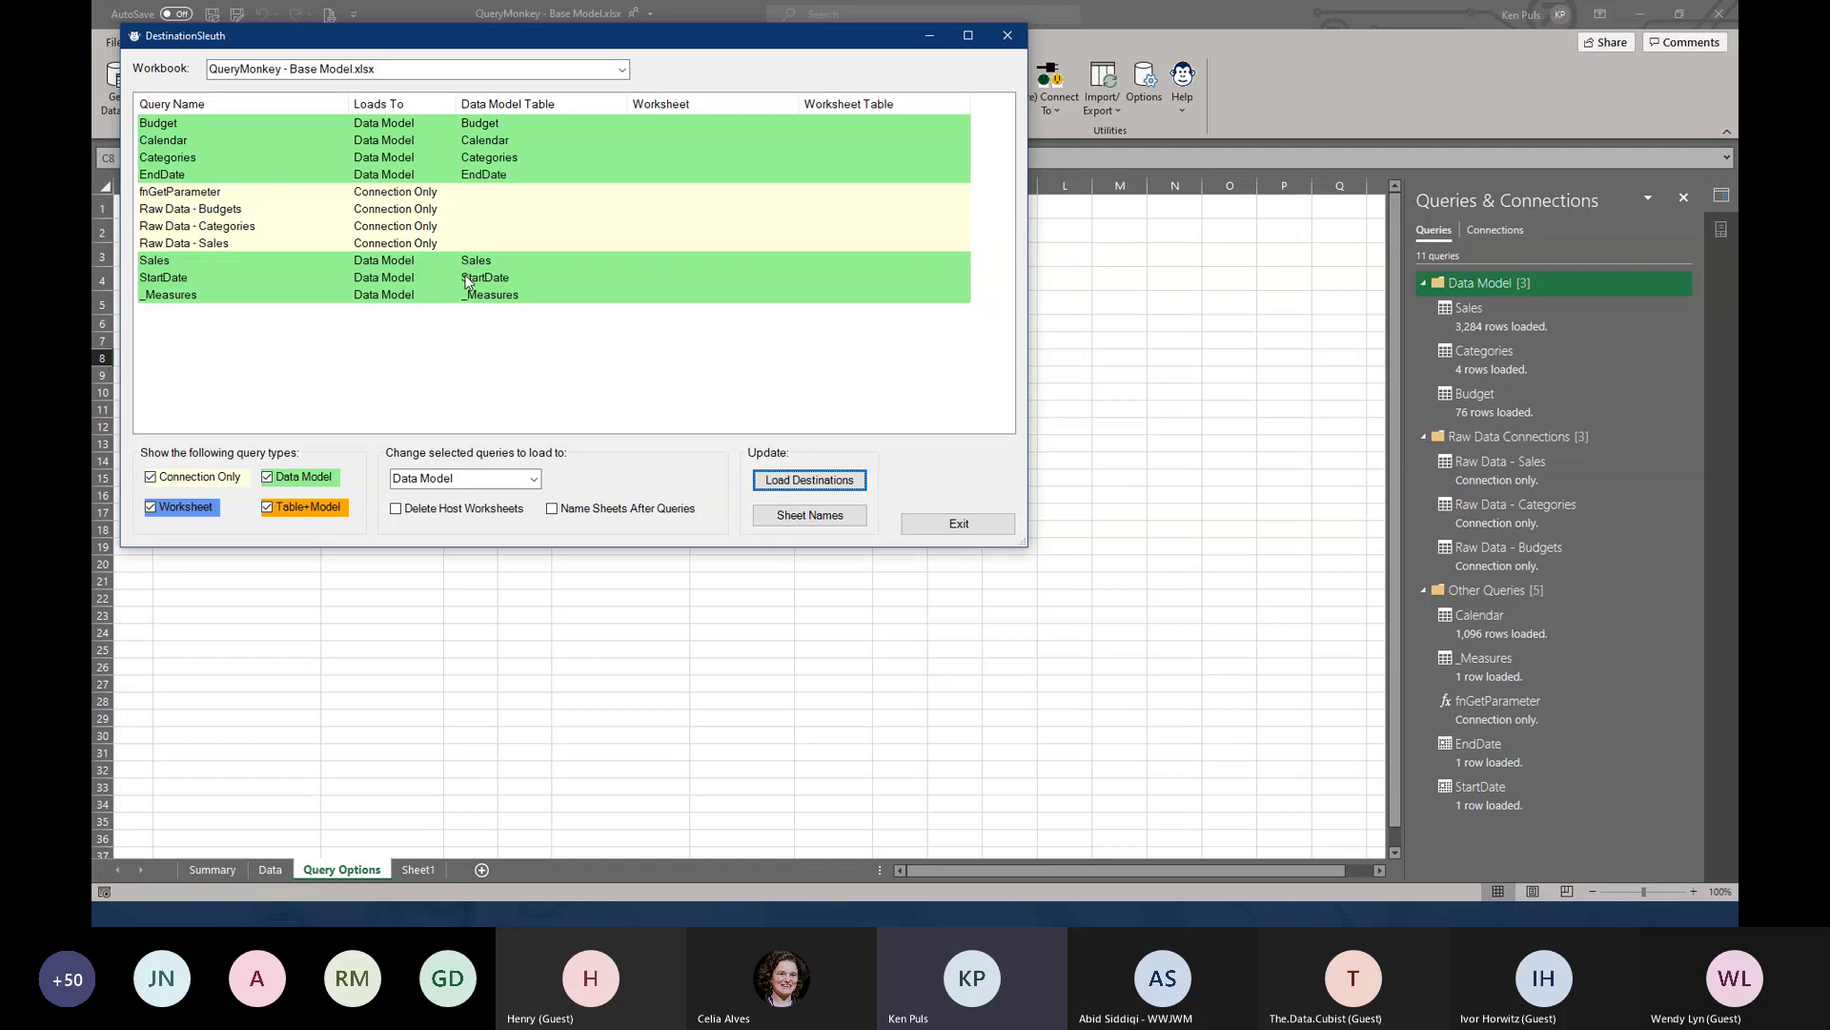
Set the StartDate and EndDate queries to Connection Only and confirm removing them from the Data Model
click(534, 479)
click(524, 498)
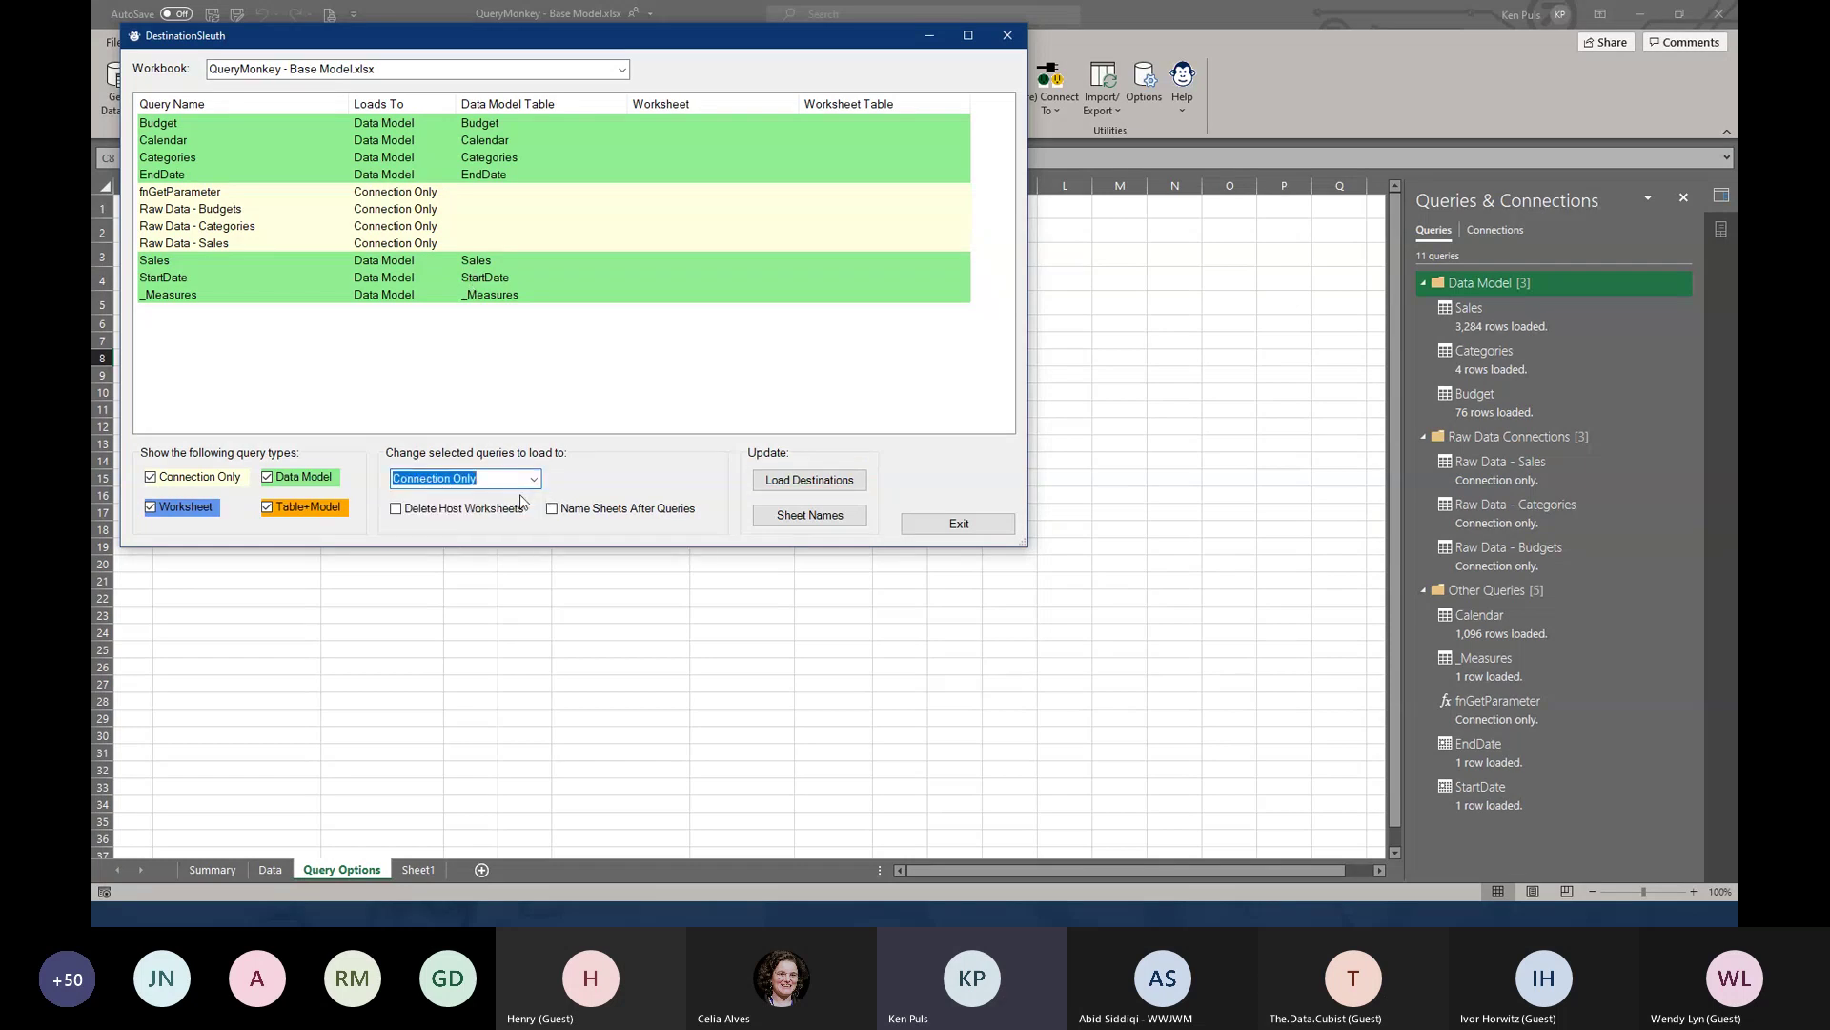
click(206, 278)
ctrl+click(208, 177)
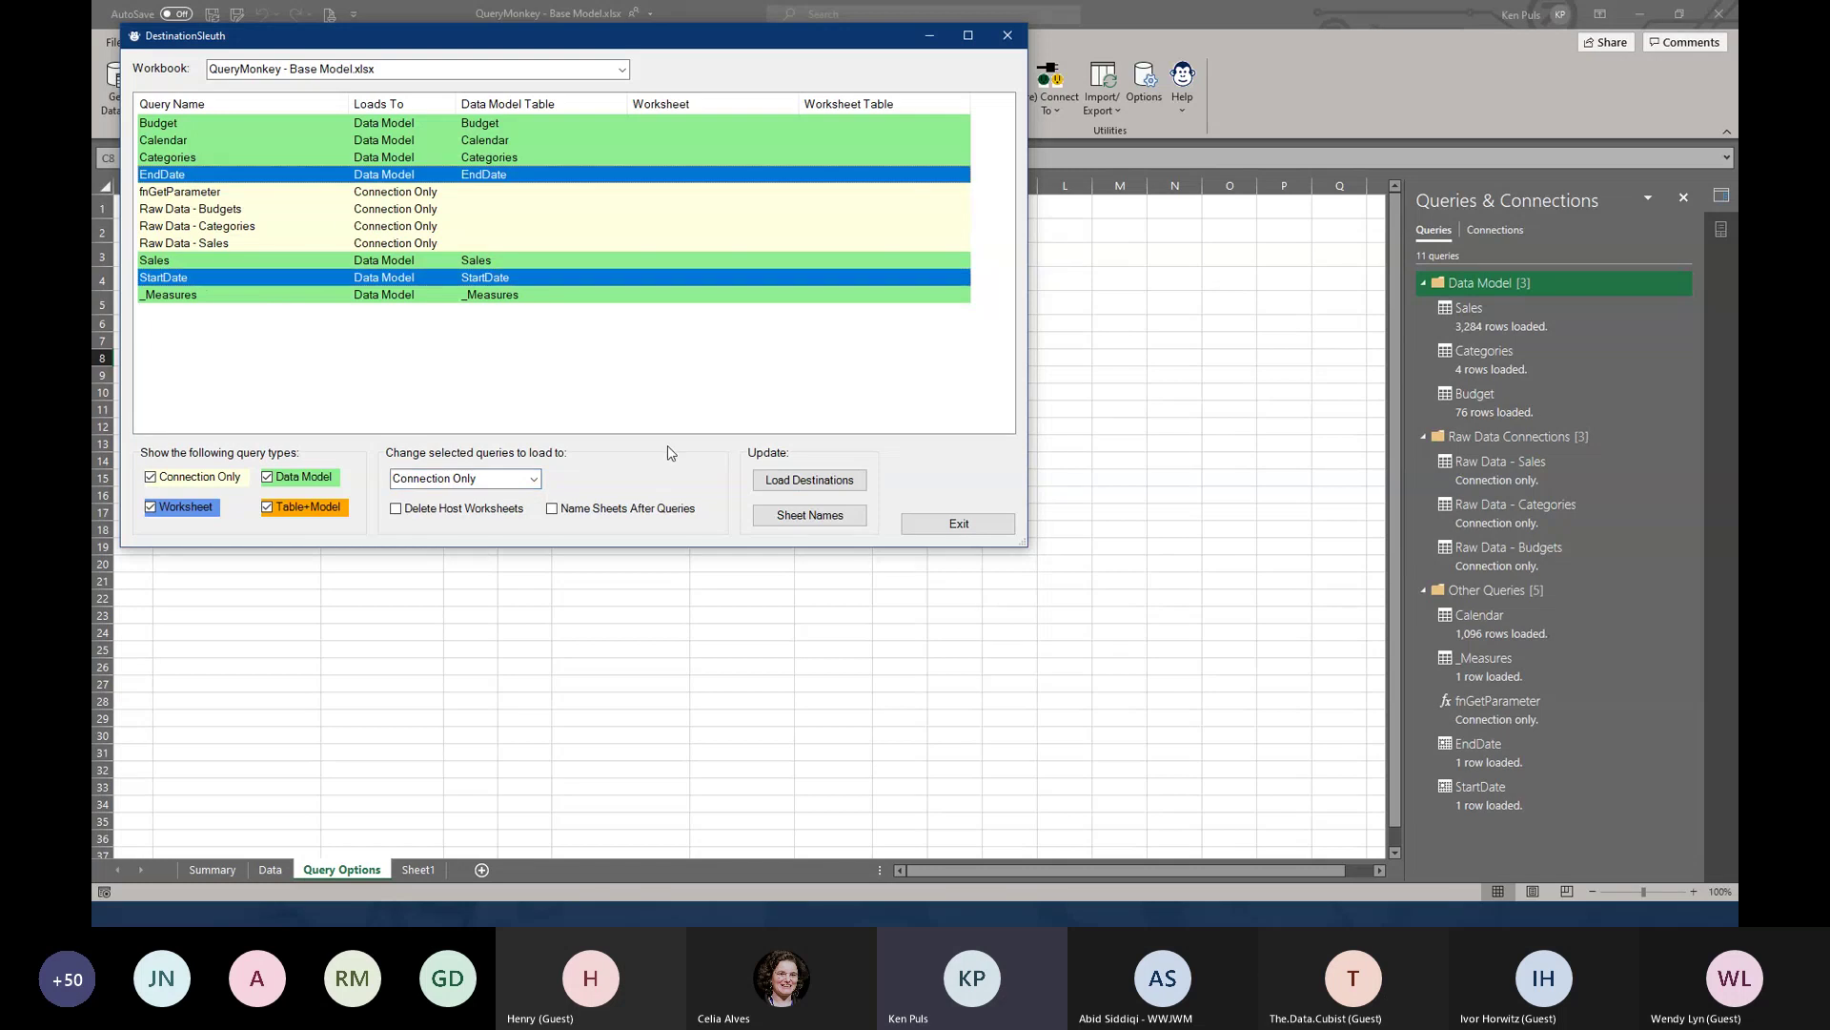
click(796, 481)
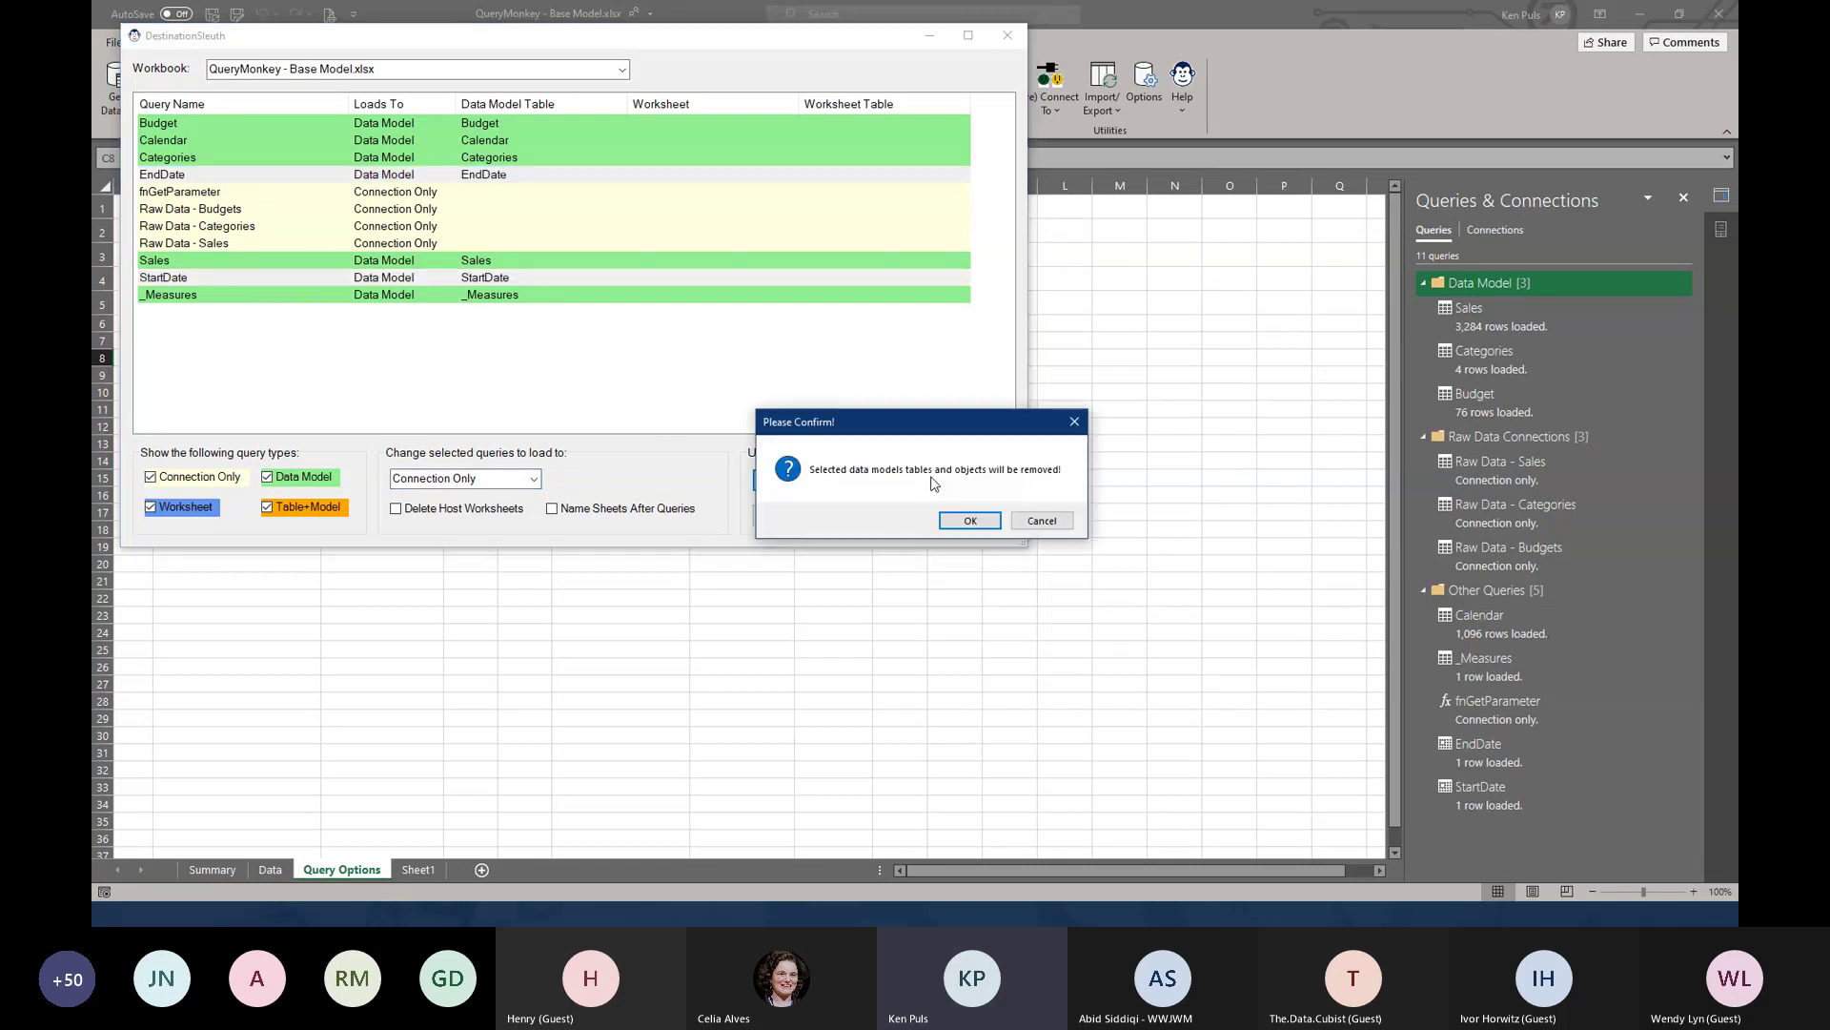
click(970, 523)
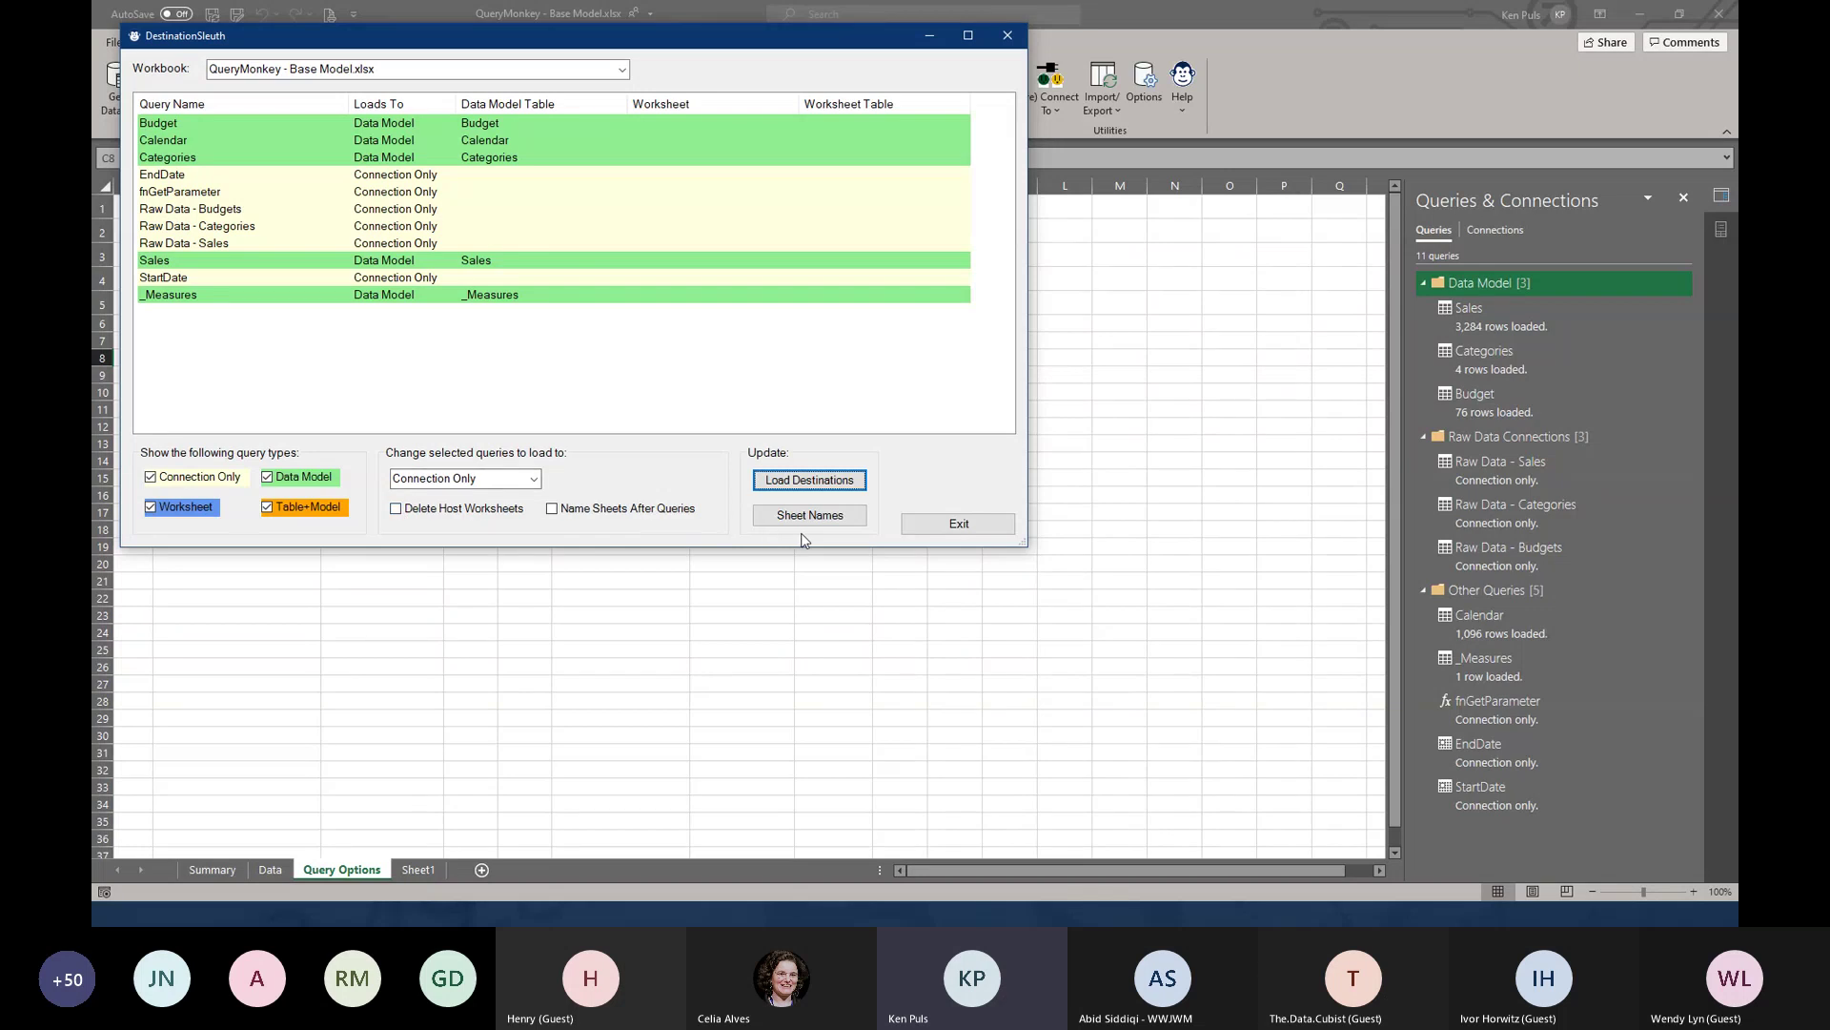
Exit the load-destination overview, then launch QuerySleuth and move and enlarge its window
click(961, 524)
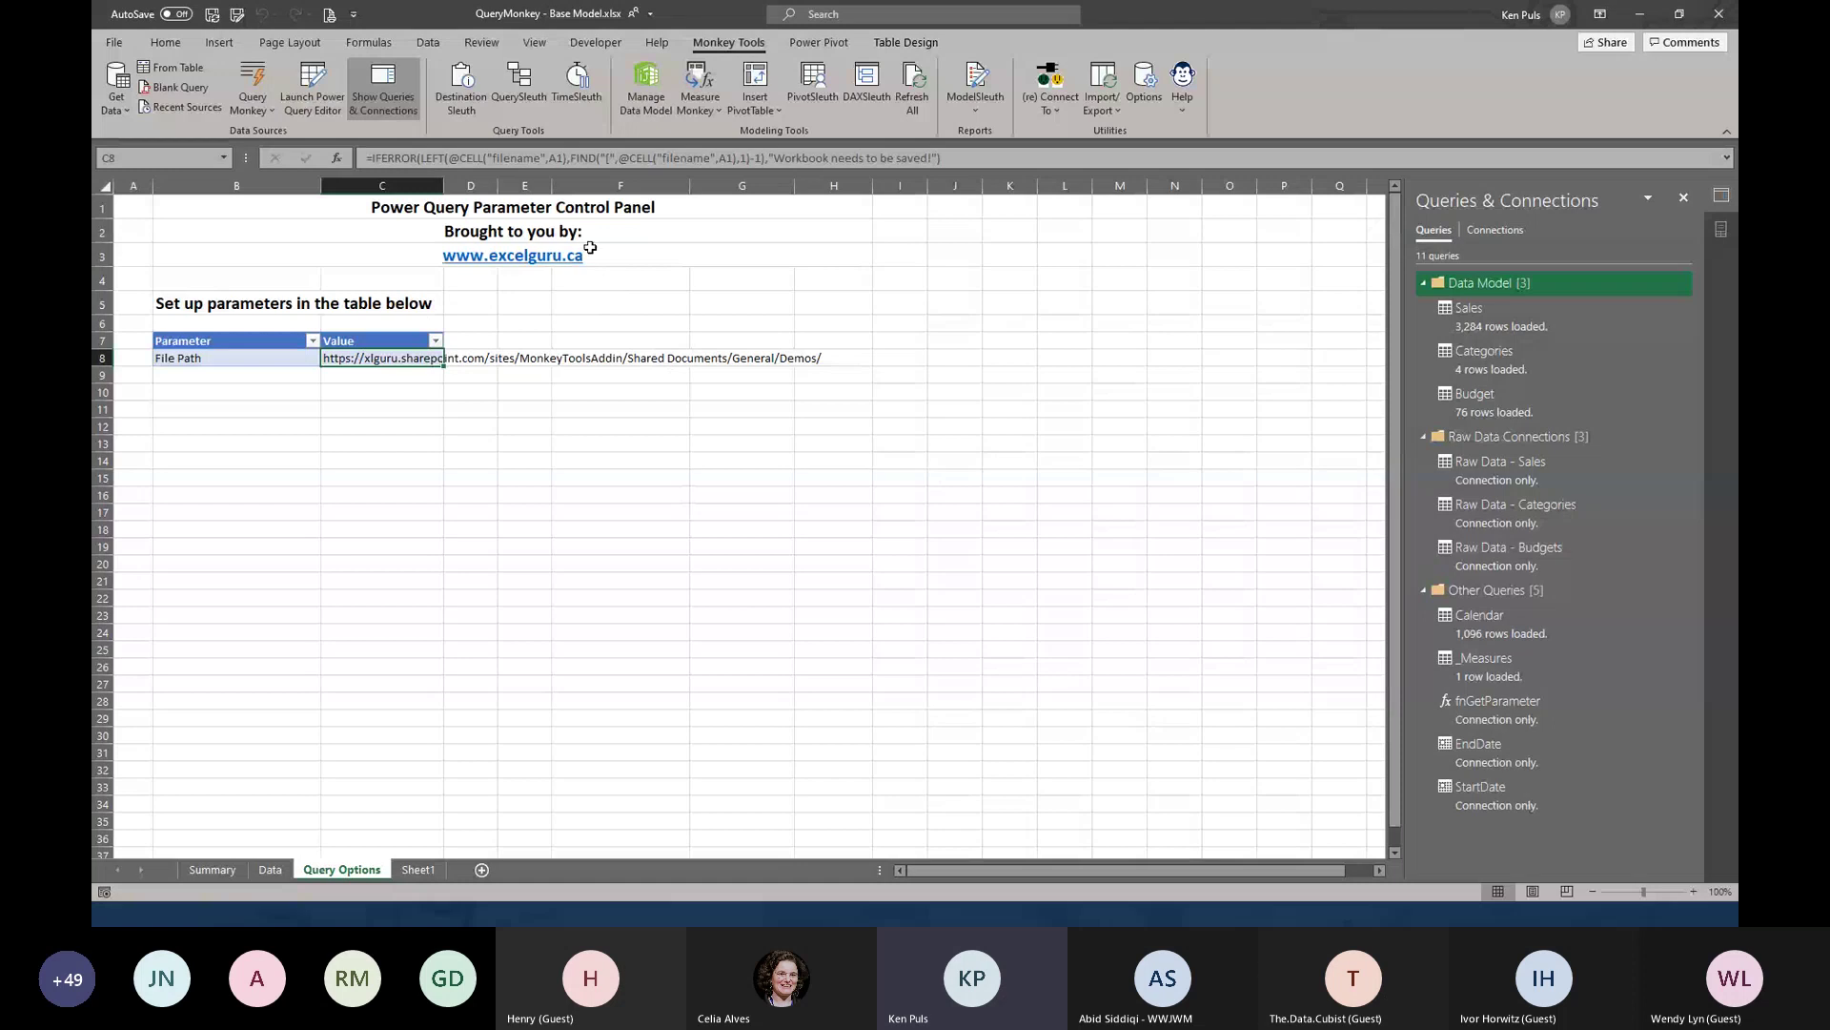
click(524, 98)
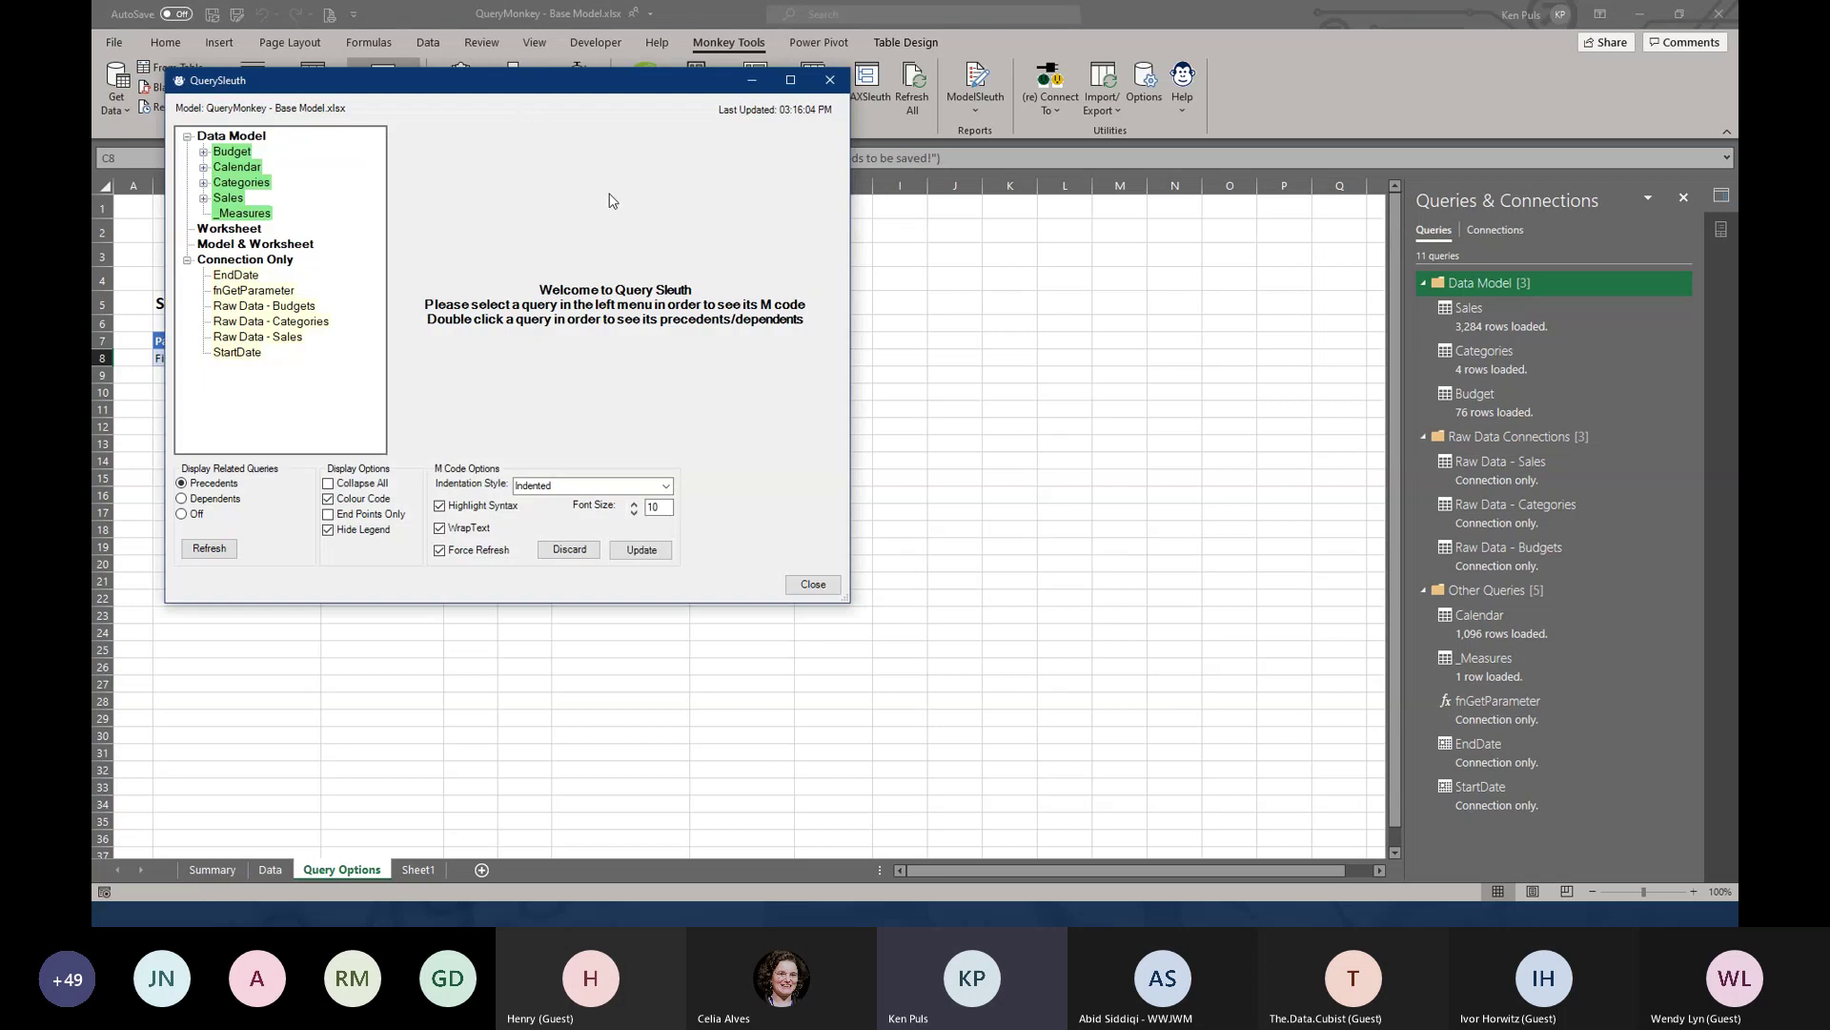
drag(516, 84, 668, 62)
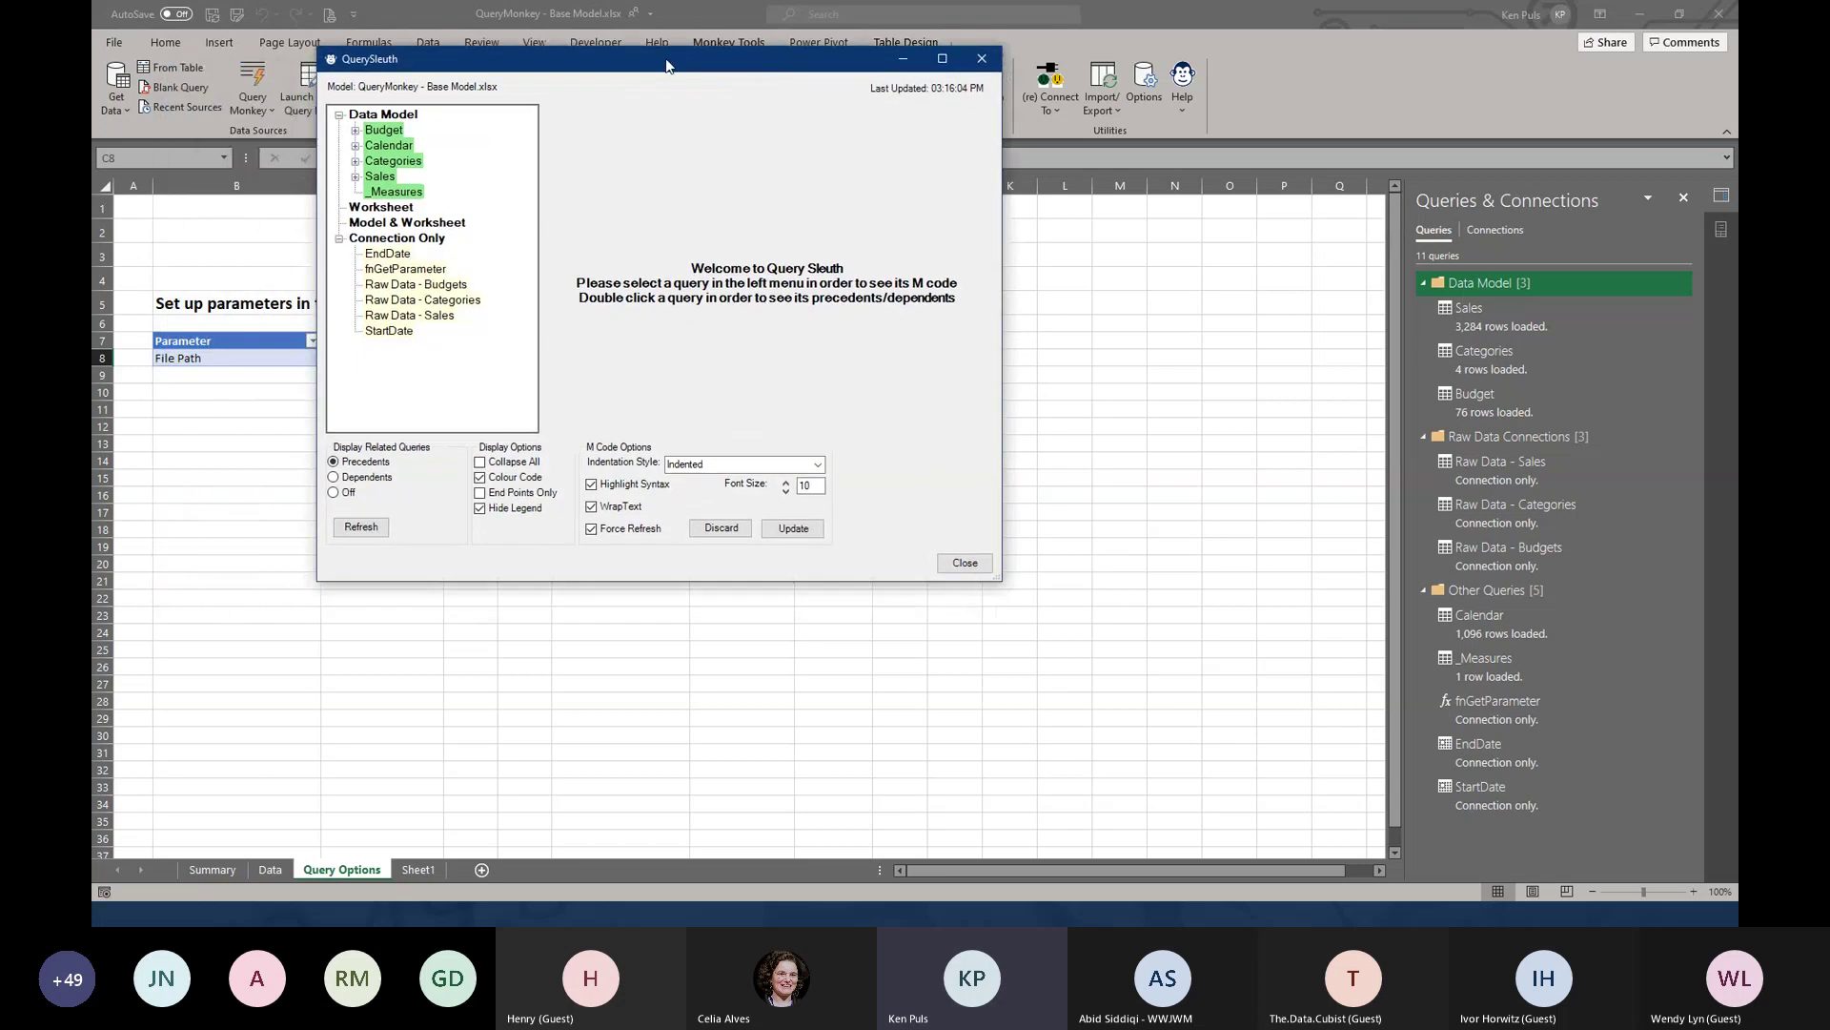
drag(999, 579, 1271, 782)
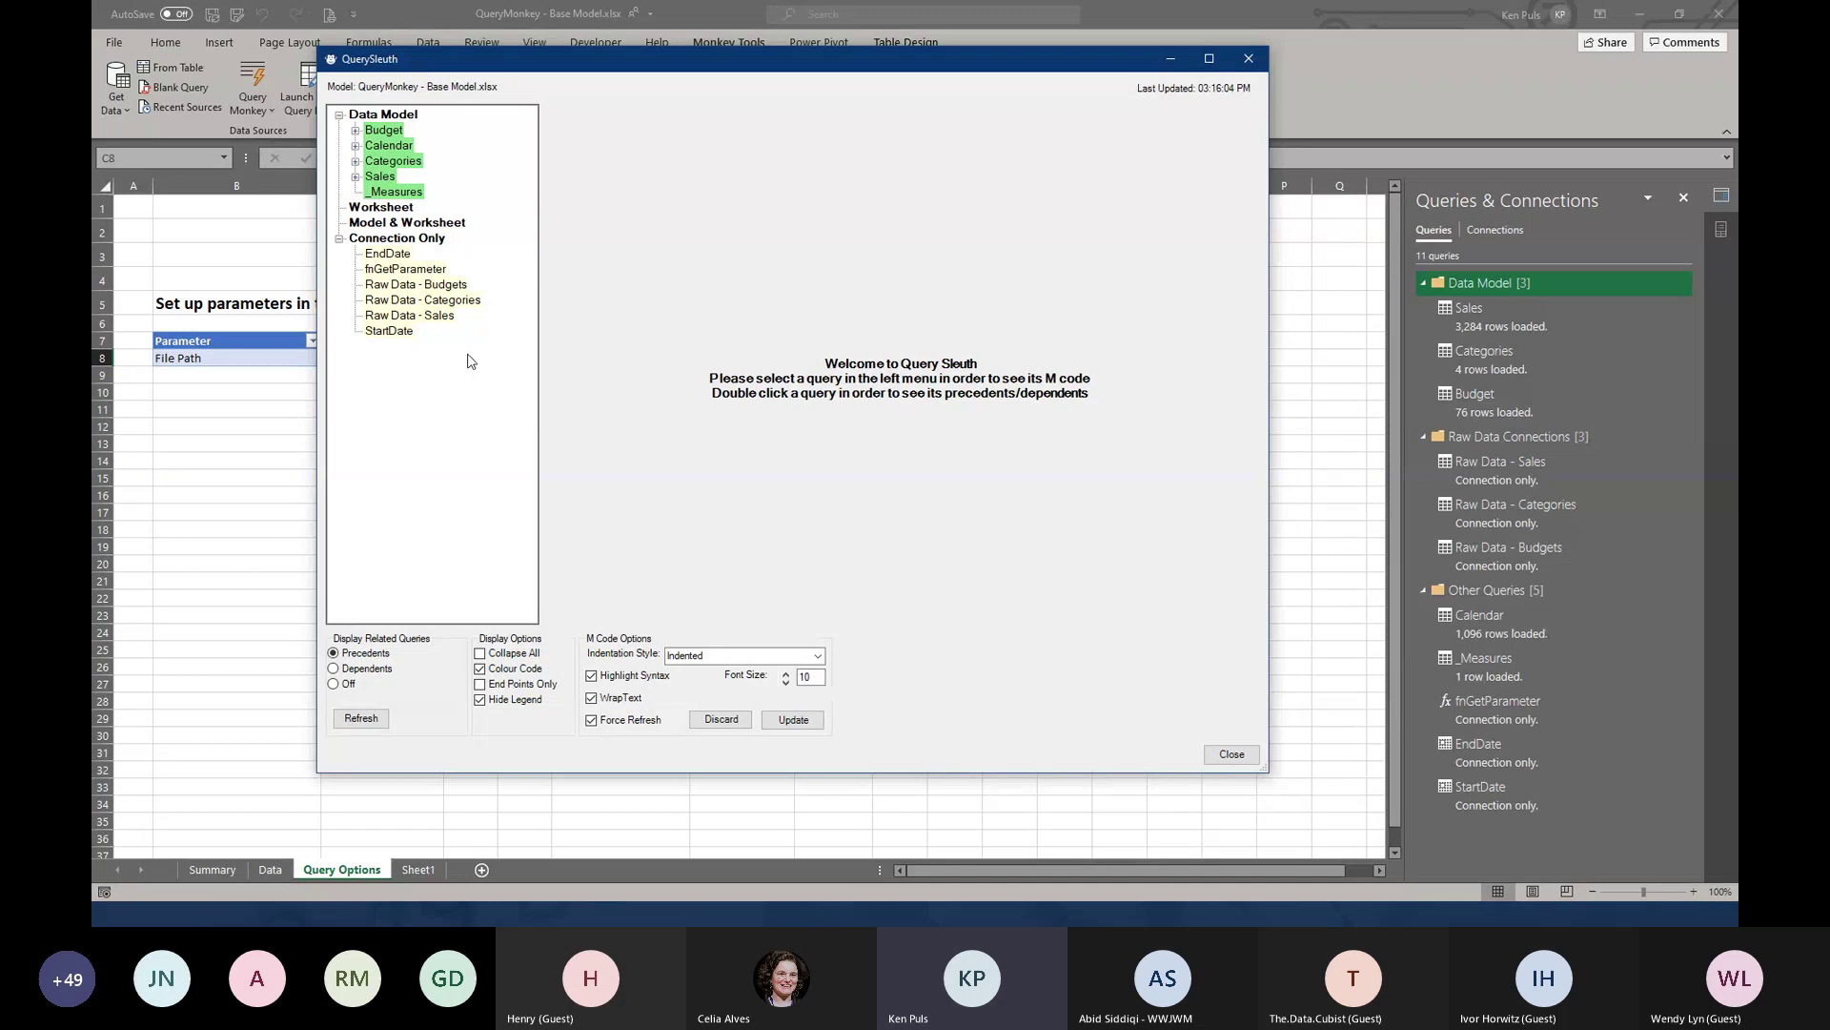
Select Calendar under Data Model to show its date-list M code
click(389, 147)
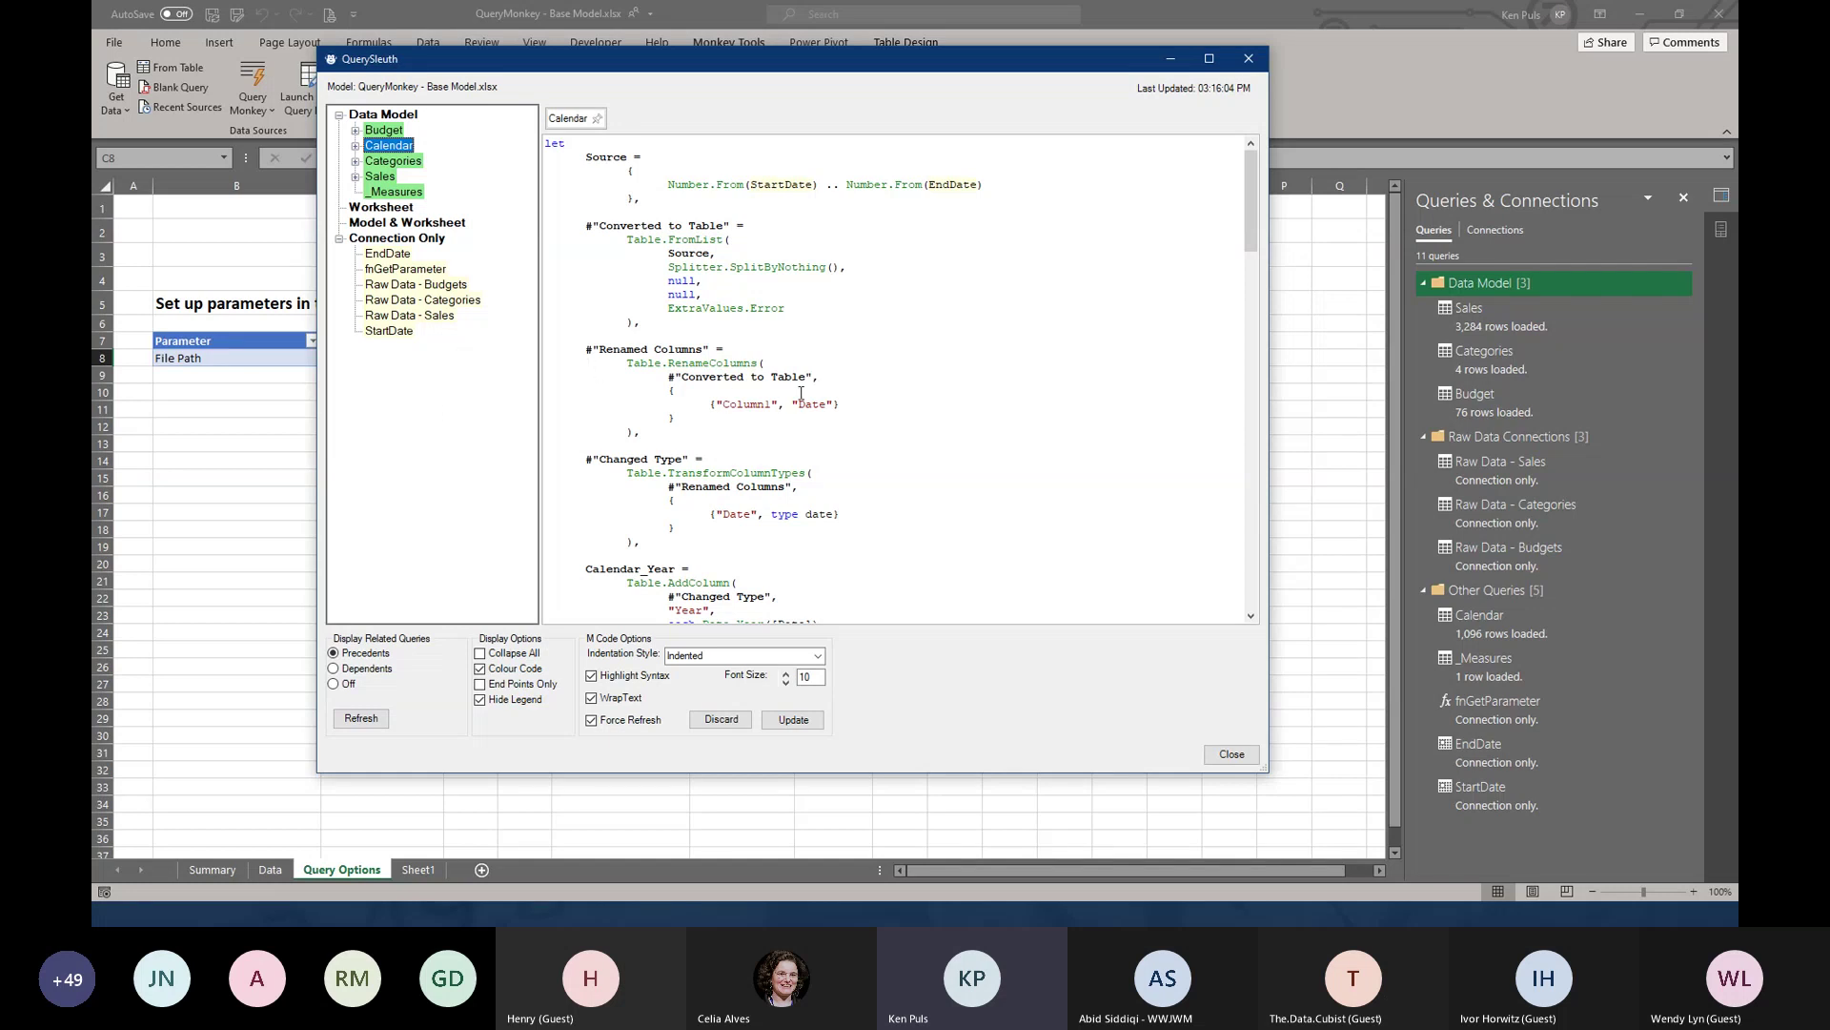
click(838, 402)
Switch the Calendar code's Indentation Style to Current, then Un-indented, then back to Indented
click(818, 657)
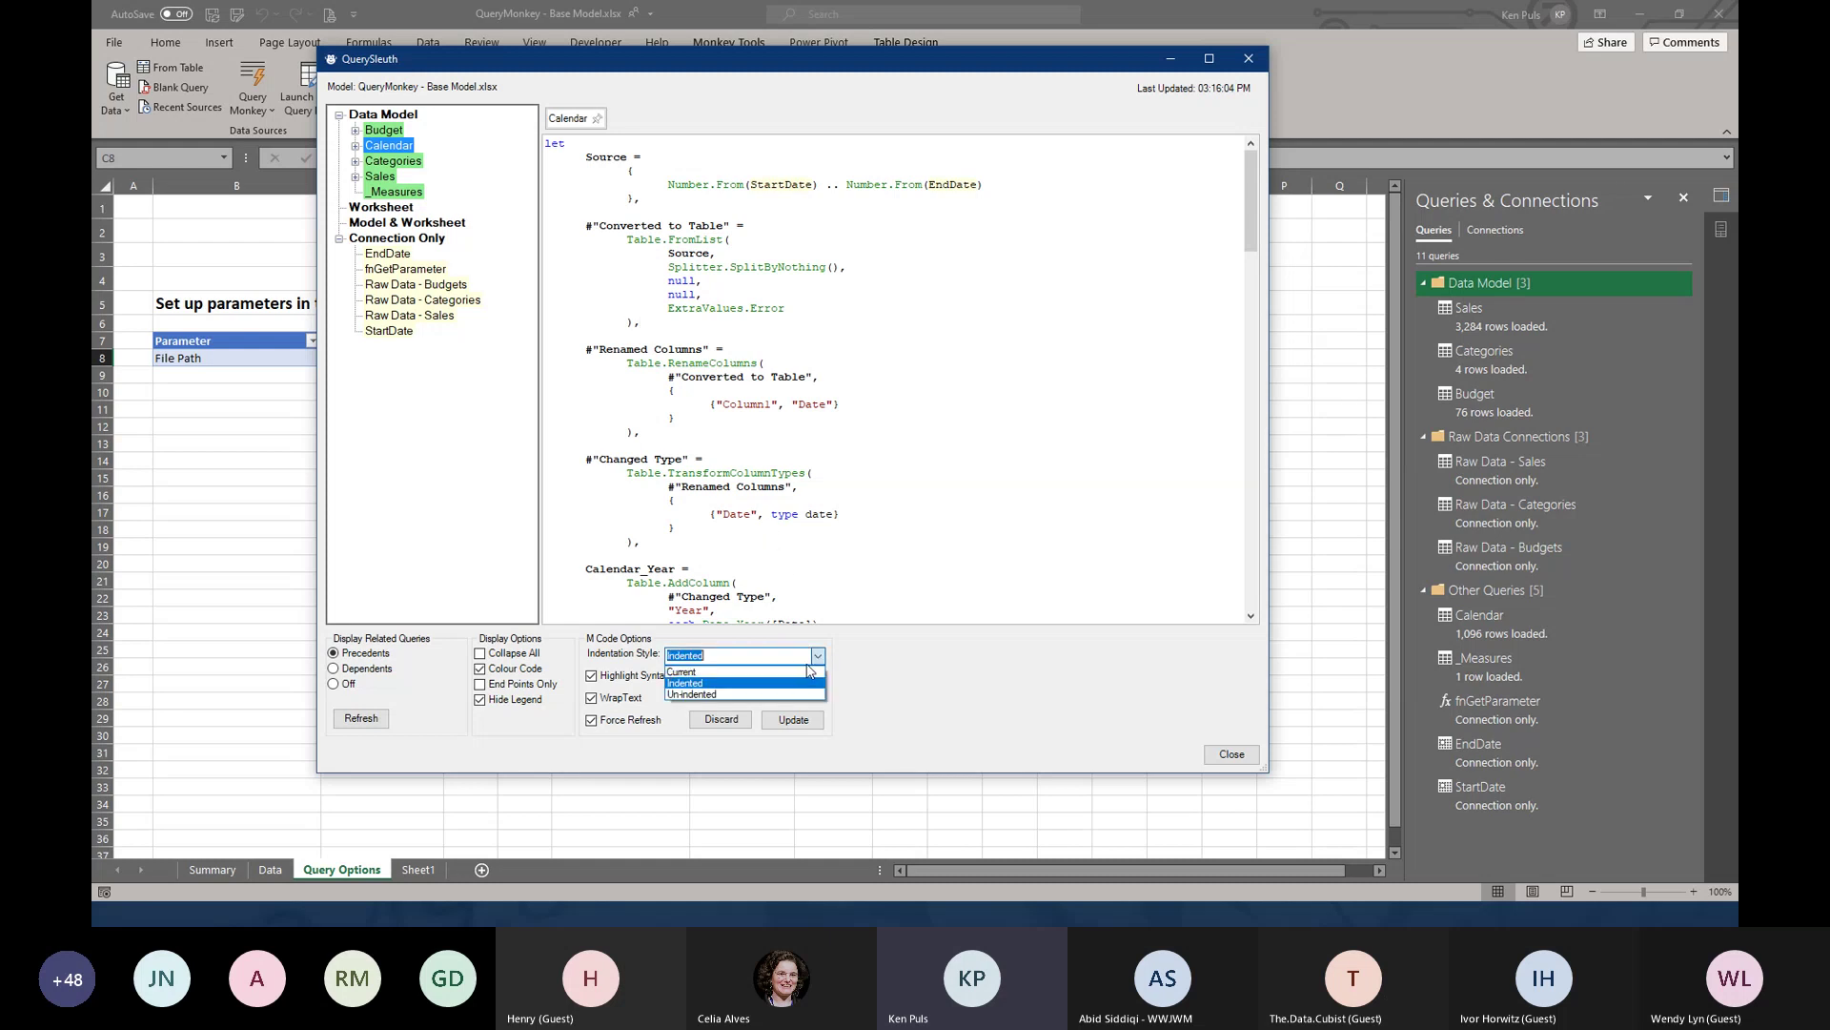
click(801, 671)
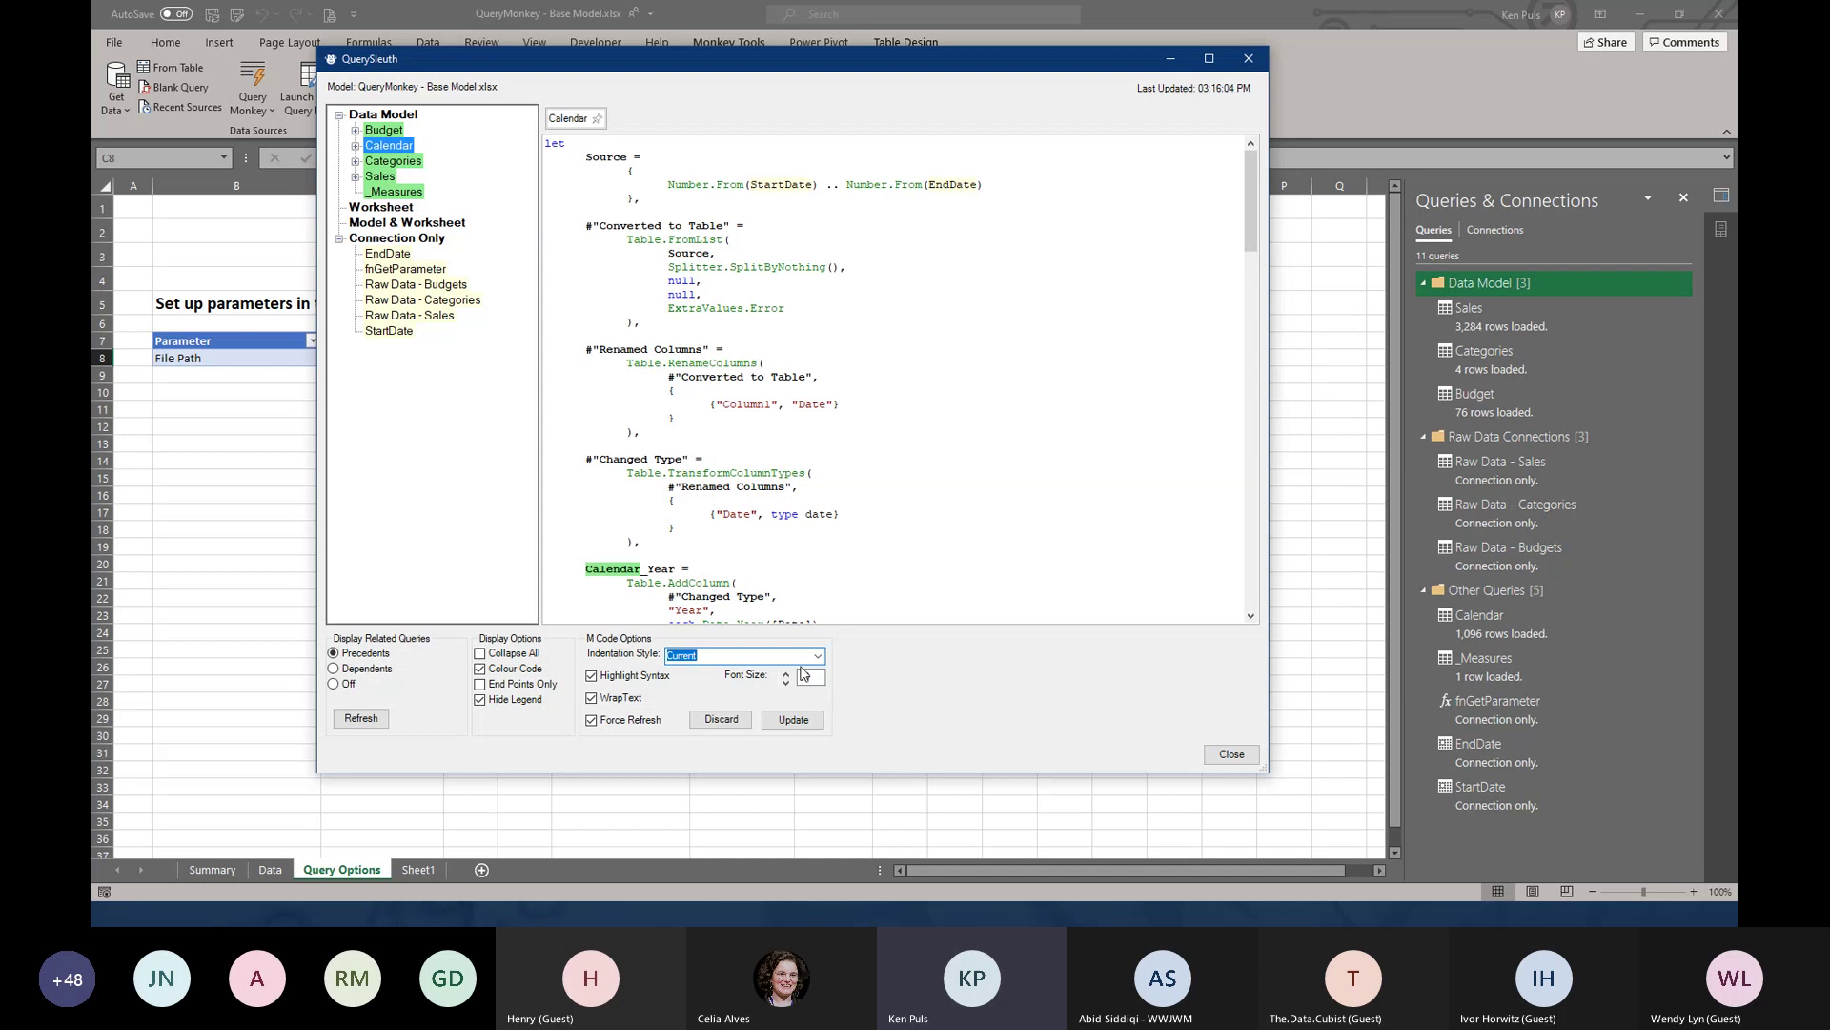
click(818, 657)
click(770, 692)
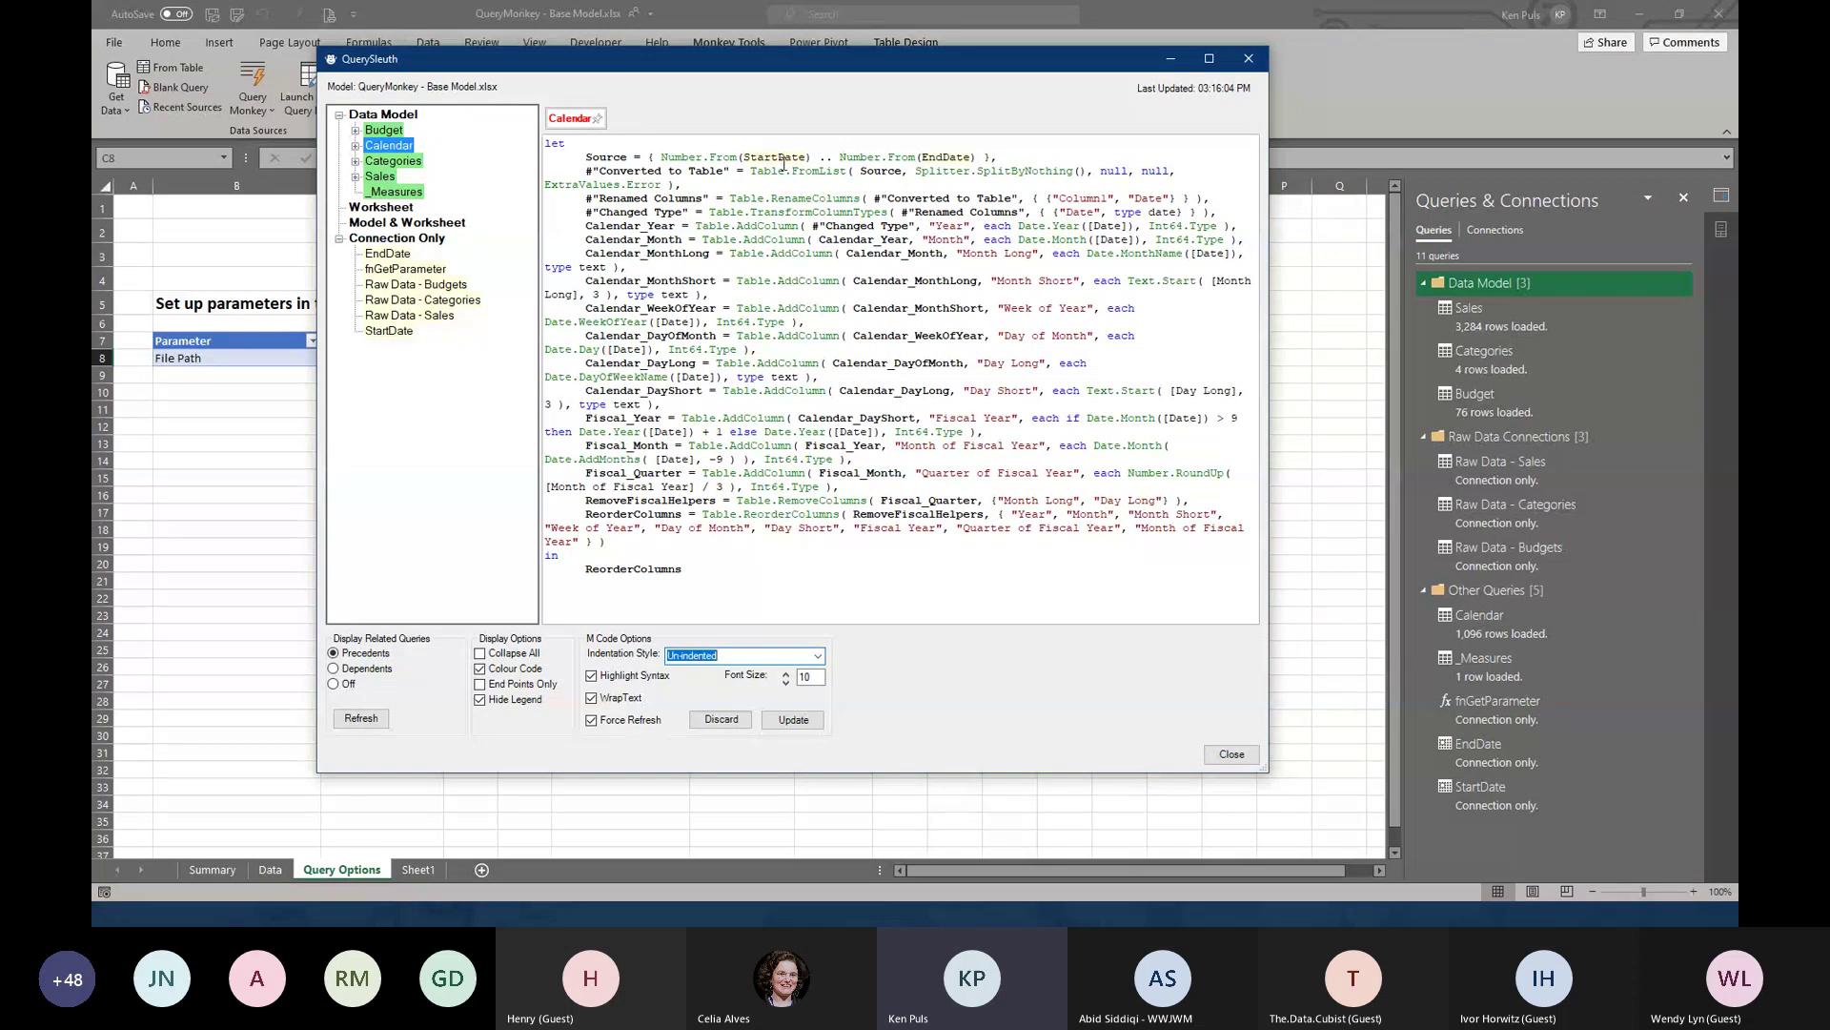
click(819, 656)
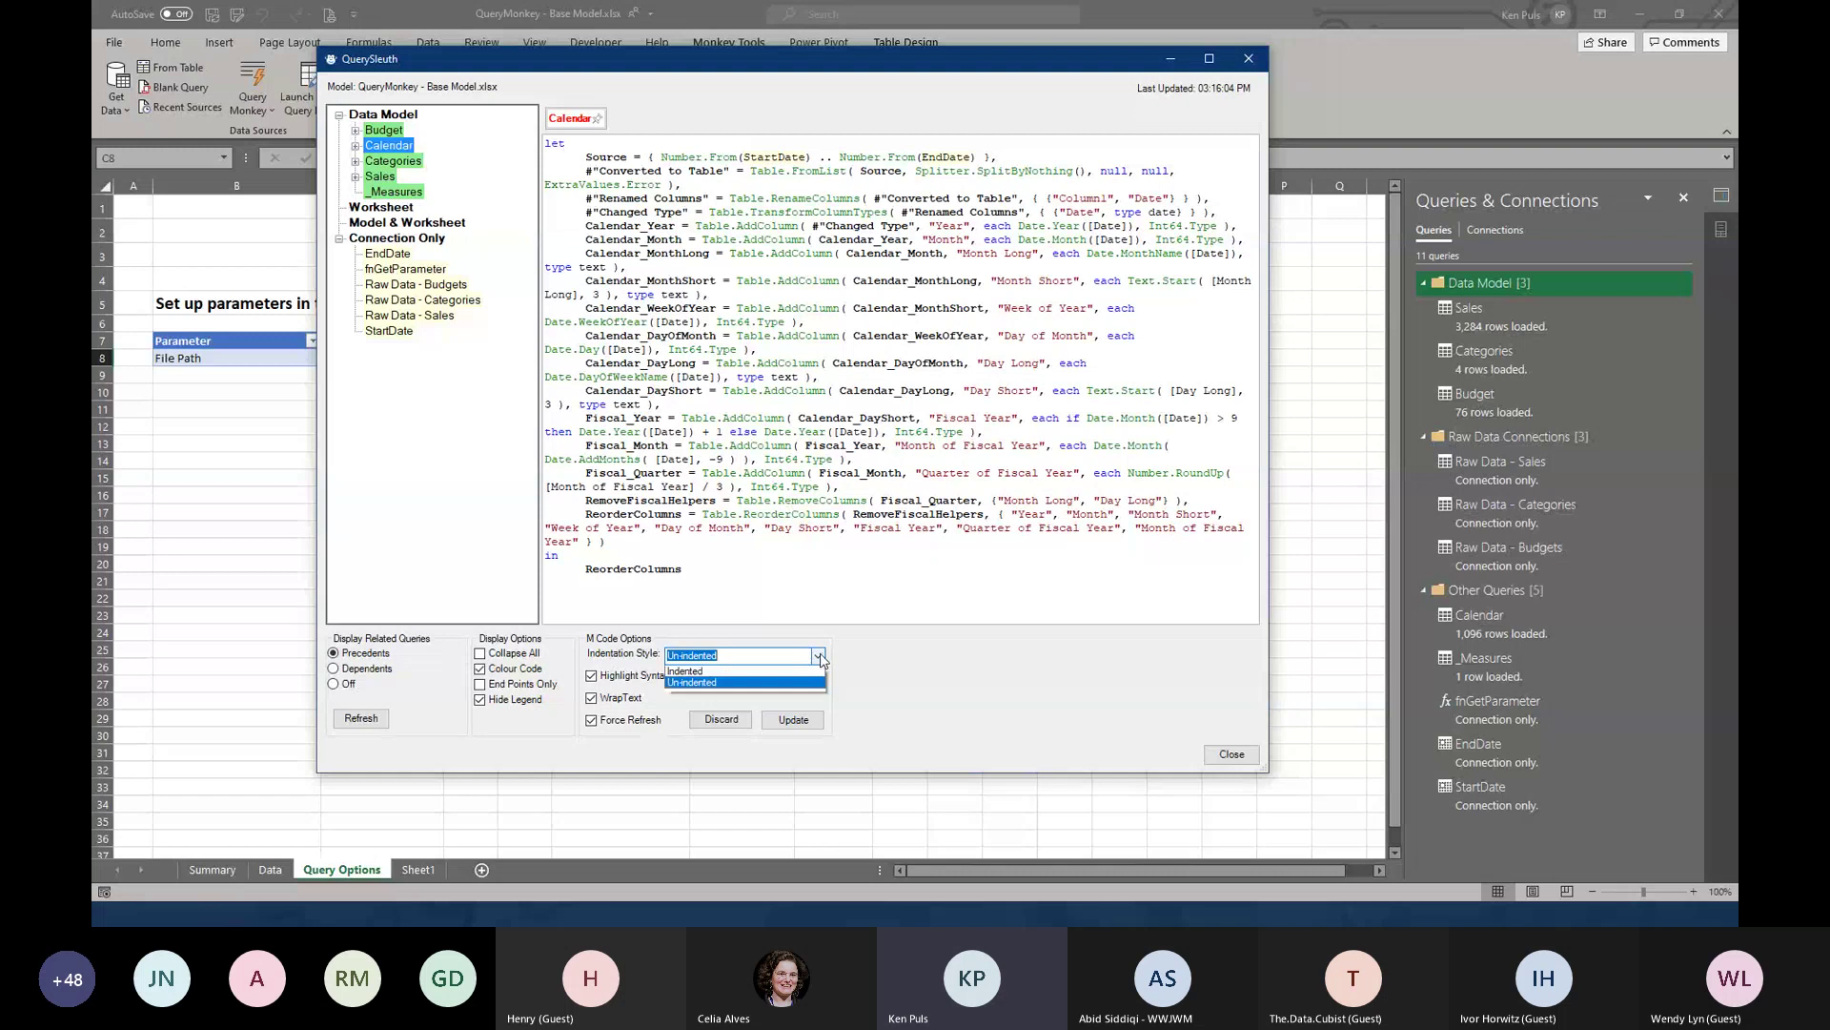
click(787, 672)
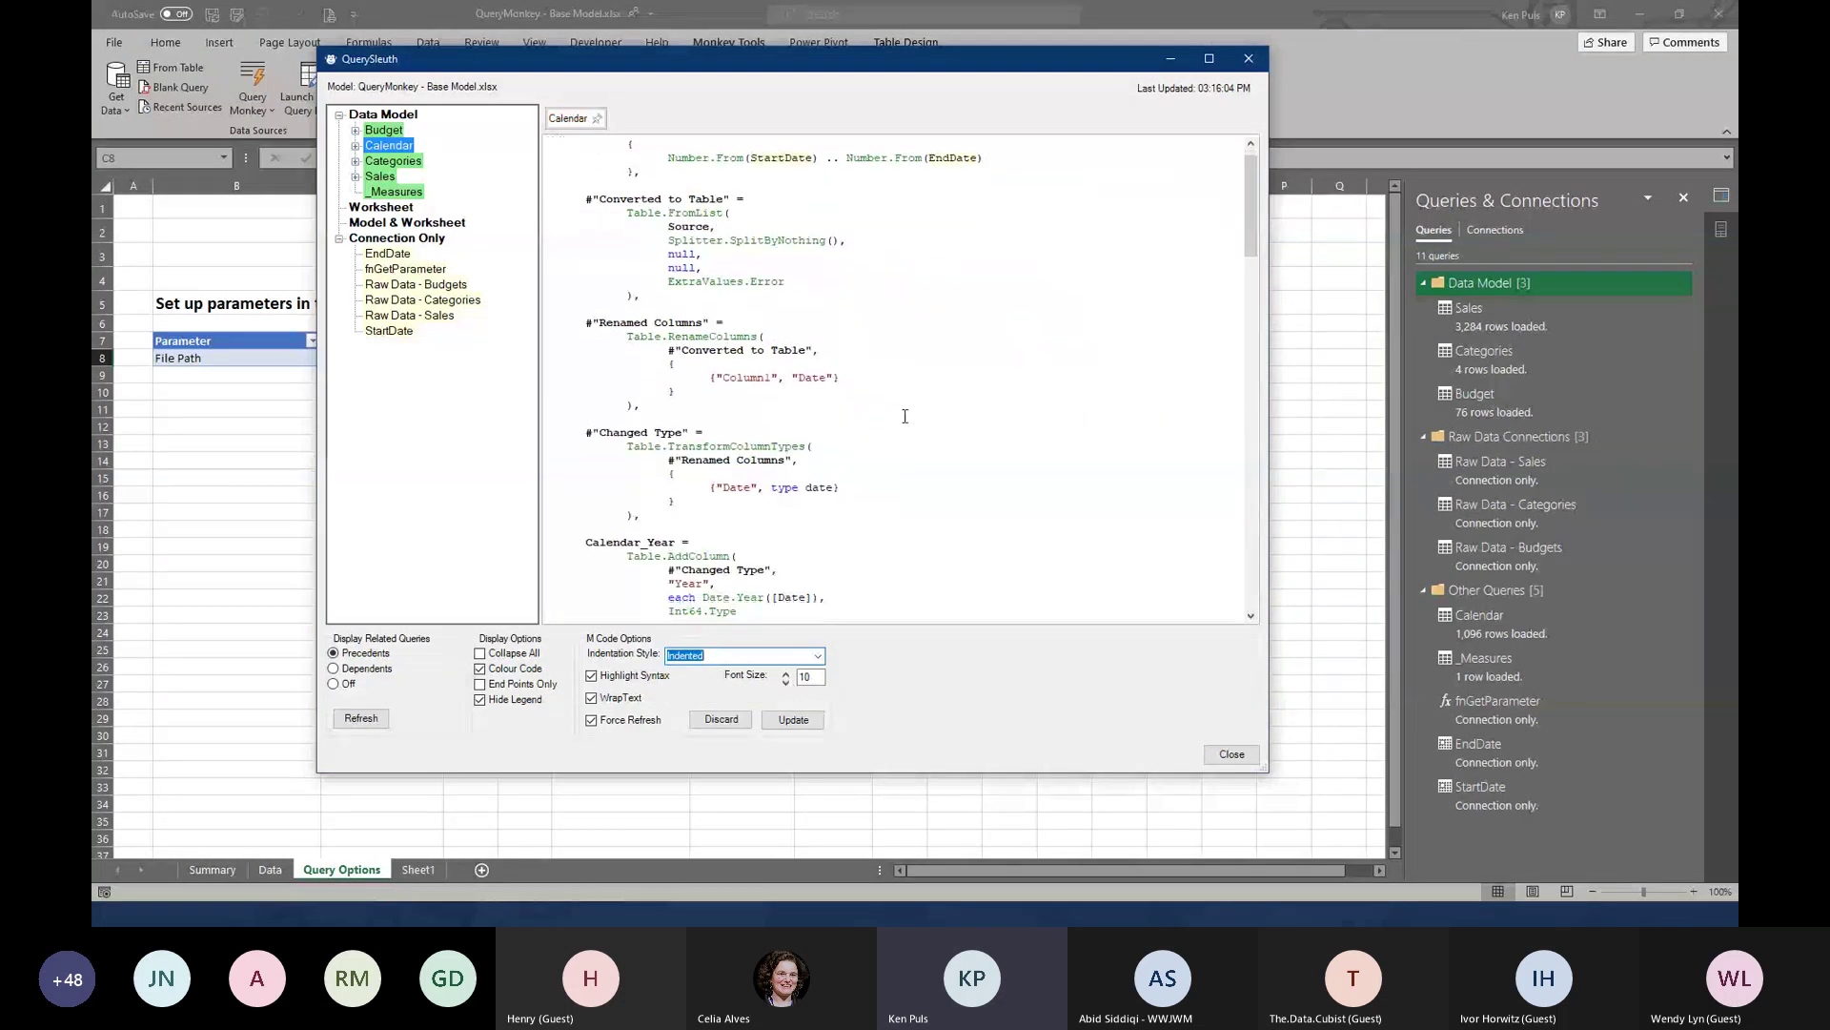
Scroll through the indented Calendar code, then bring the Query Options worksheet to the front
scroll(902, 412, down, 2)
scroll(902, 412, down, 3)
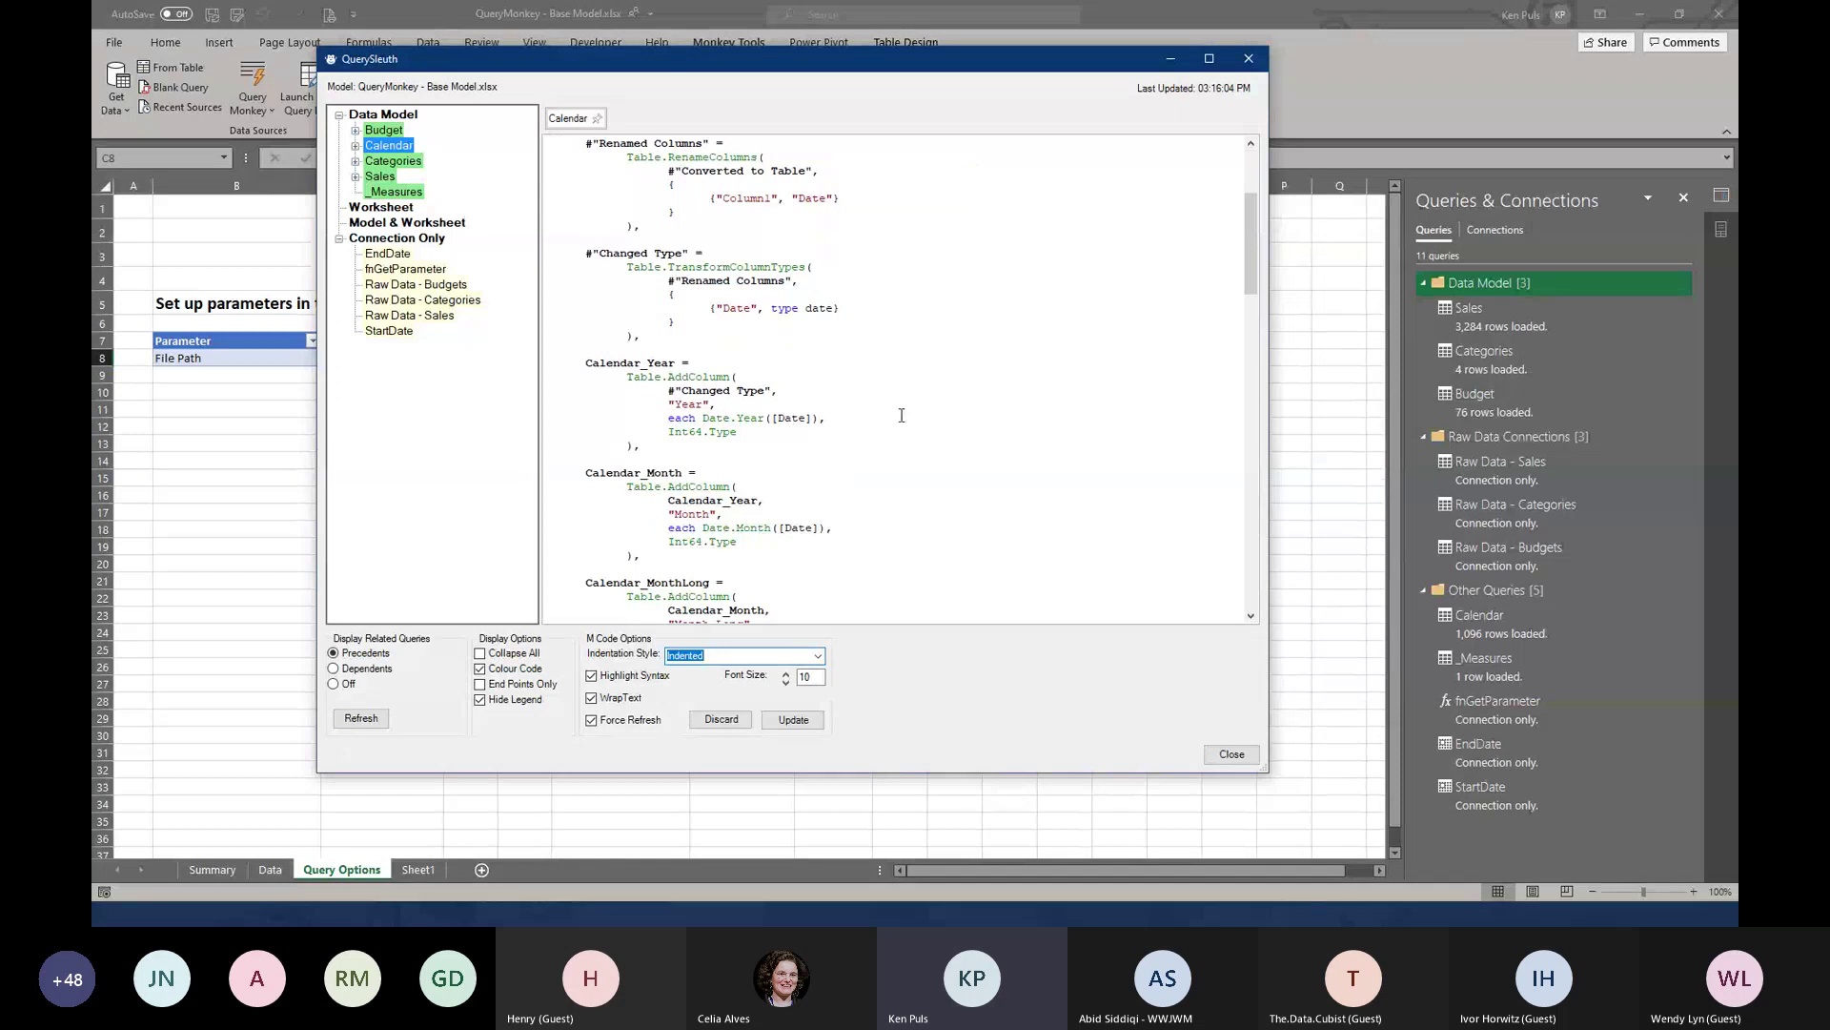
scroll(902, 415, down, 3)
scroll(902, 414, down, 15)
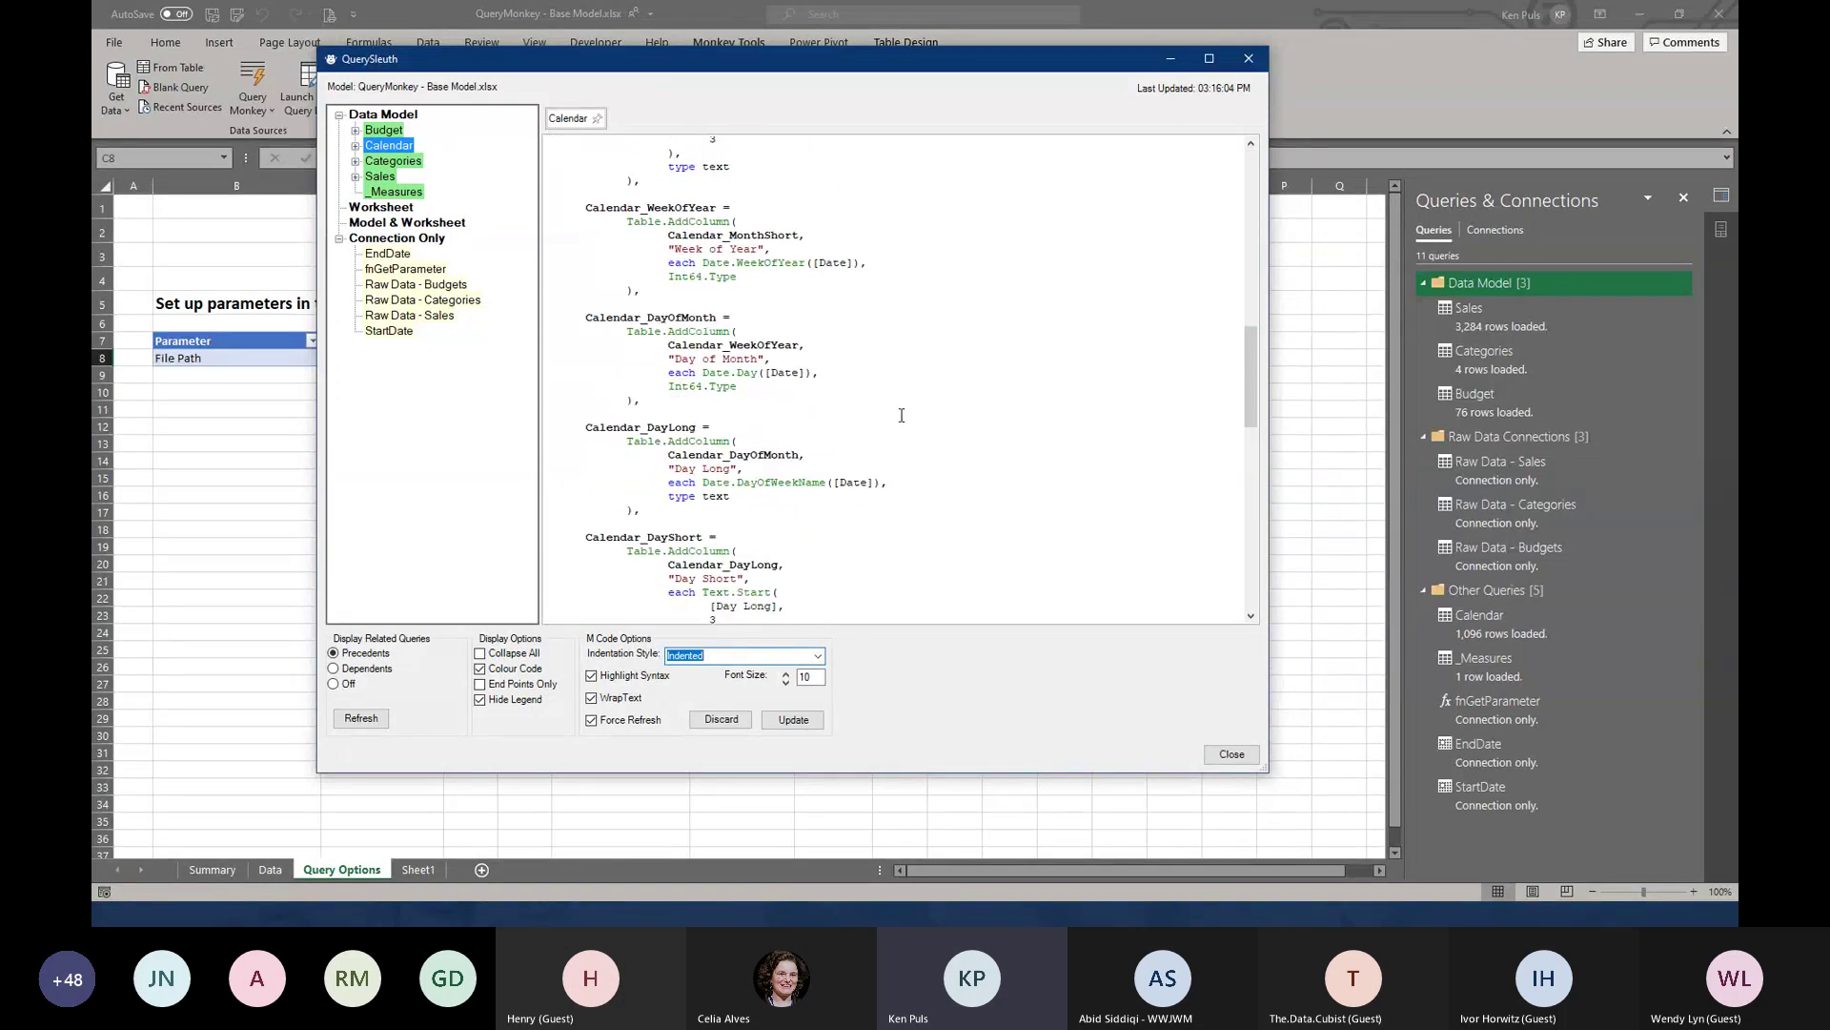
scroll(902, 415, down, 5)
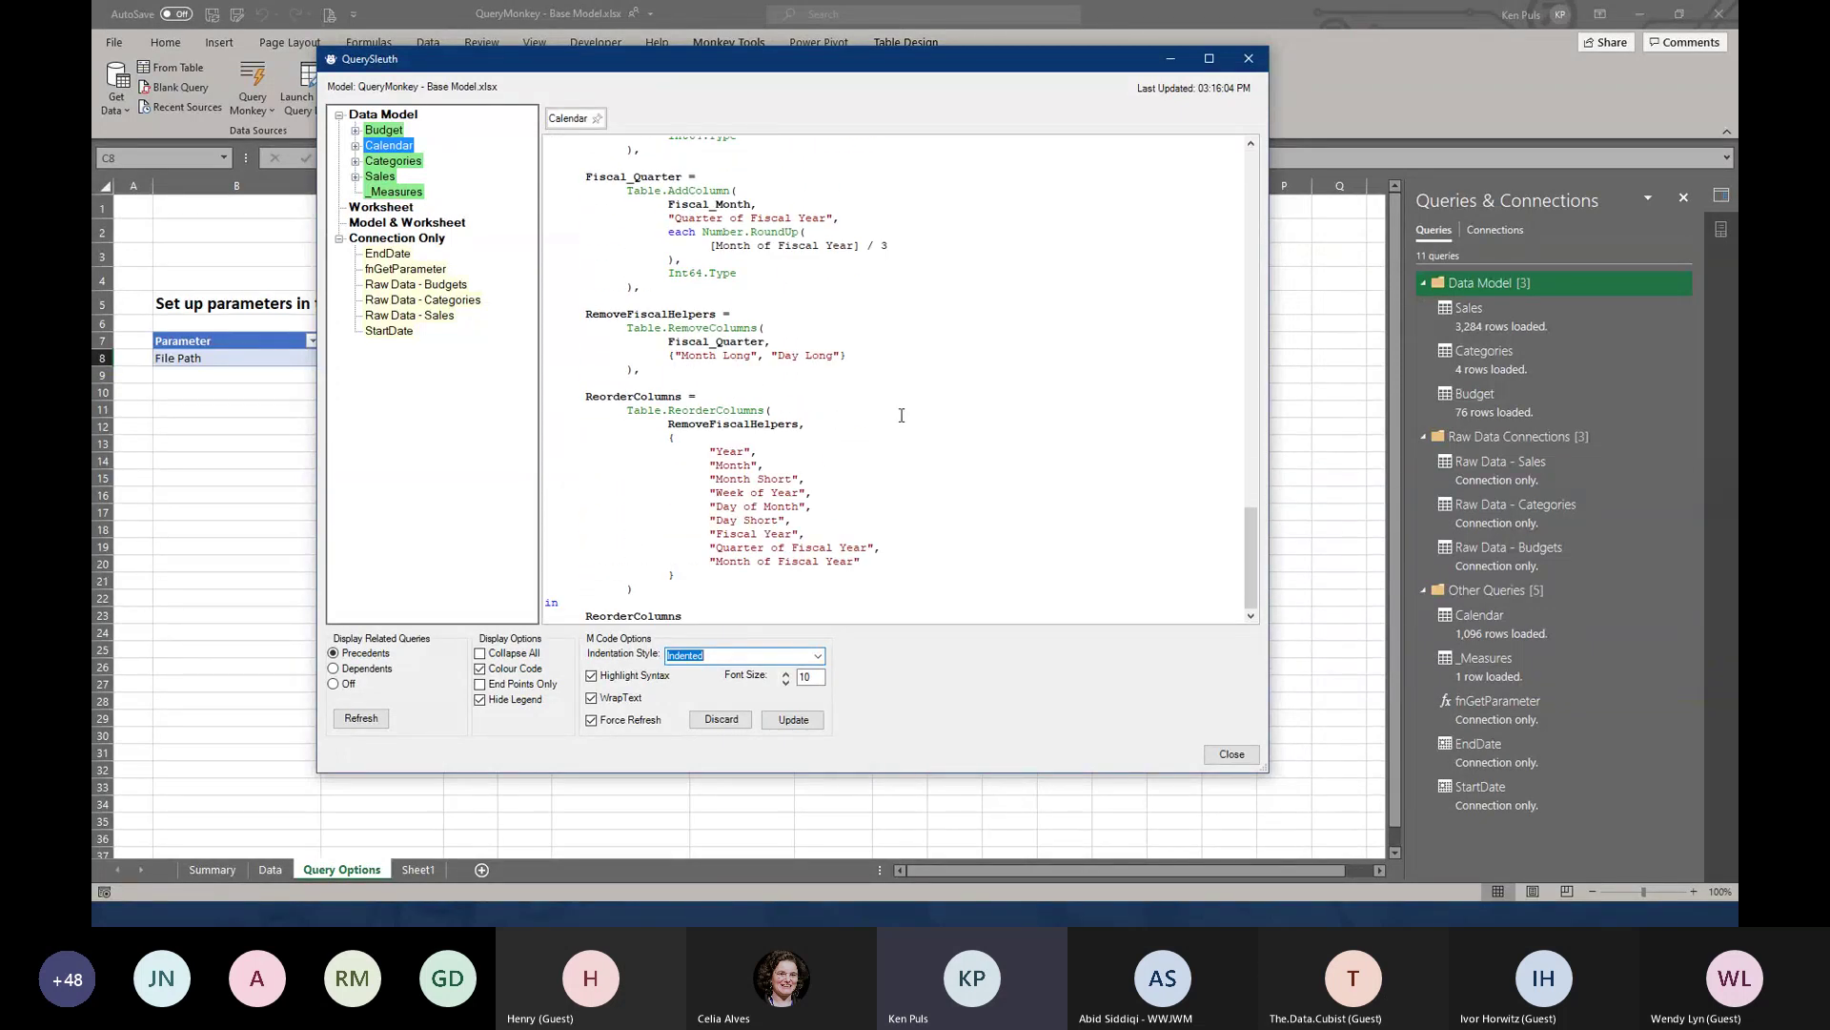
scroll(901, 416, up, 20)
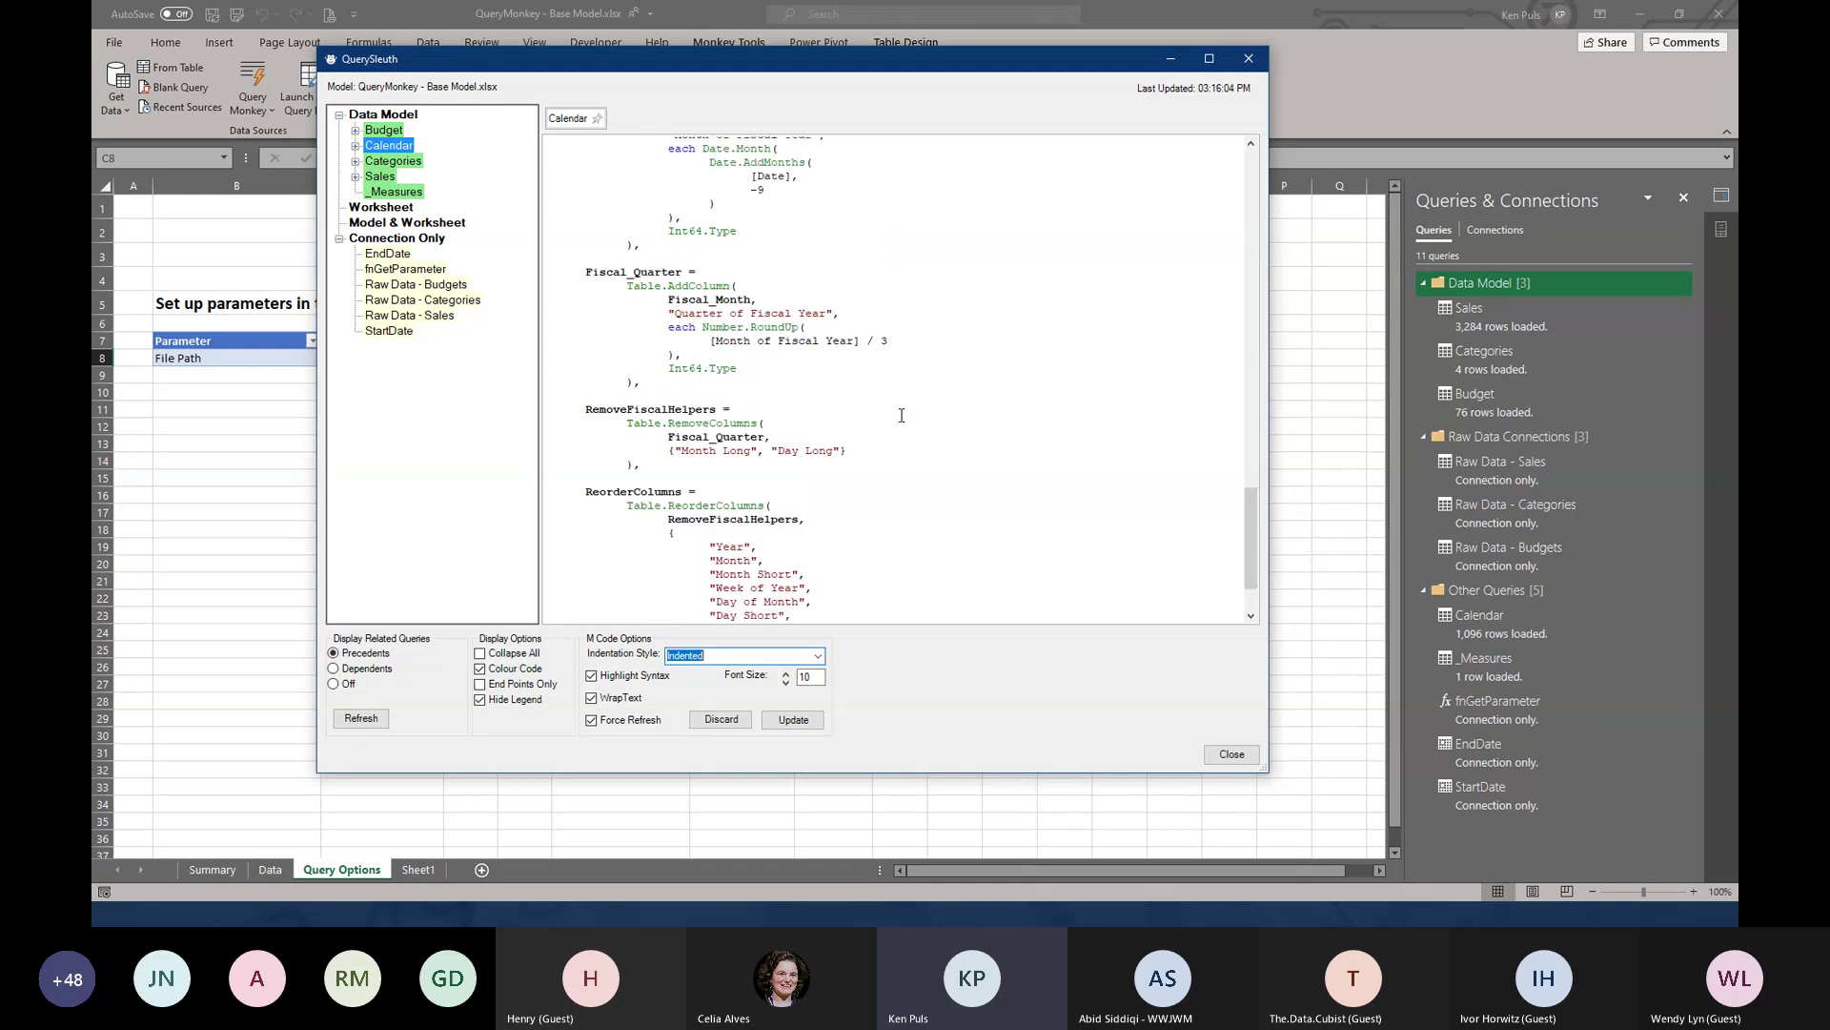
scroll(902, 417, up, 6)
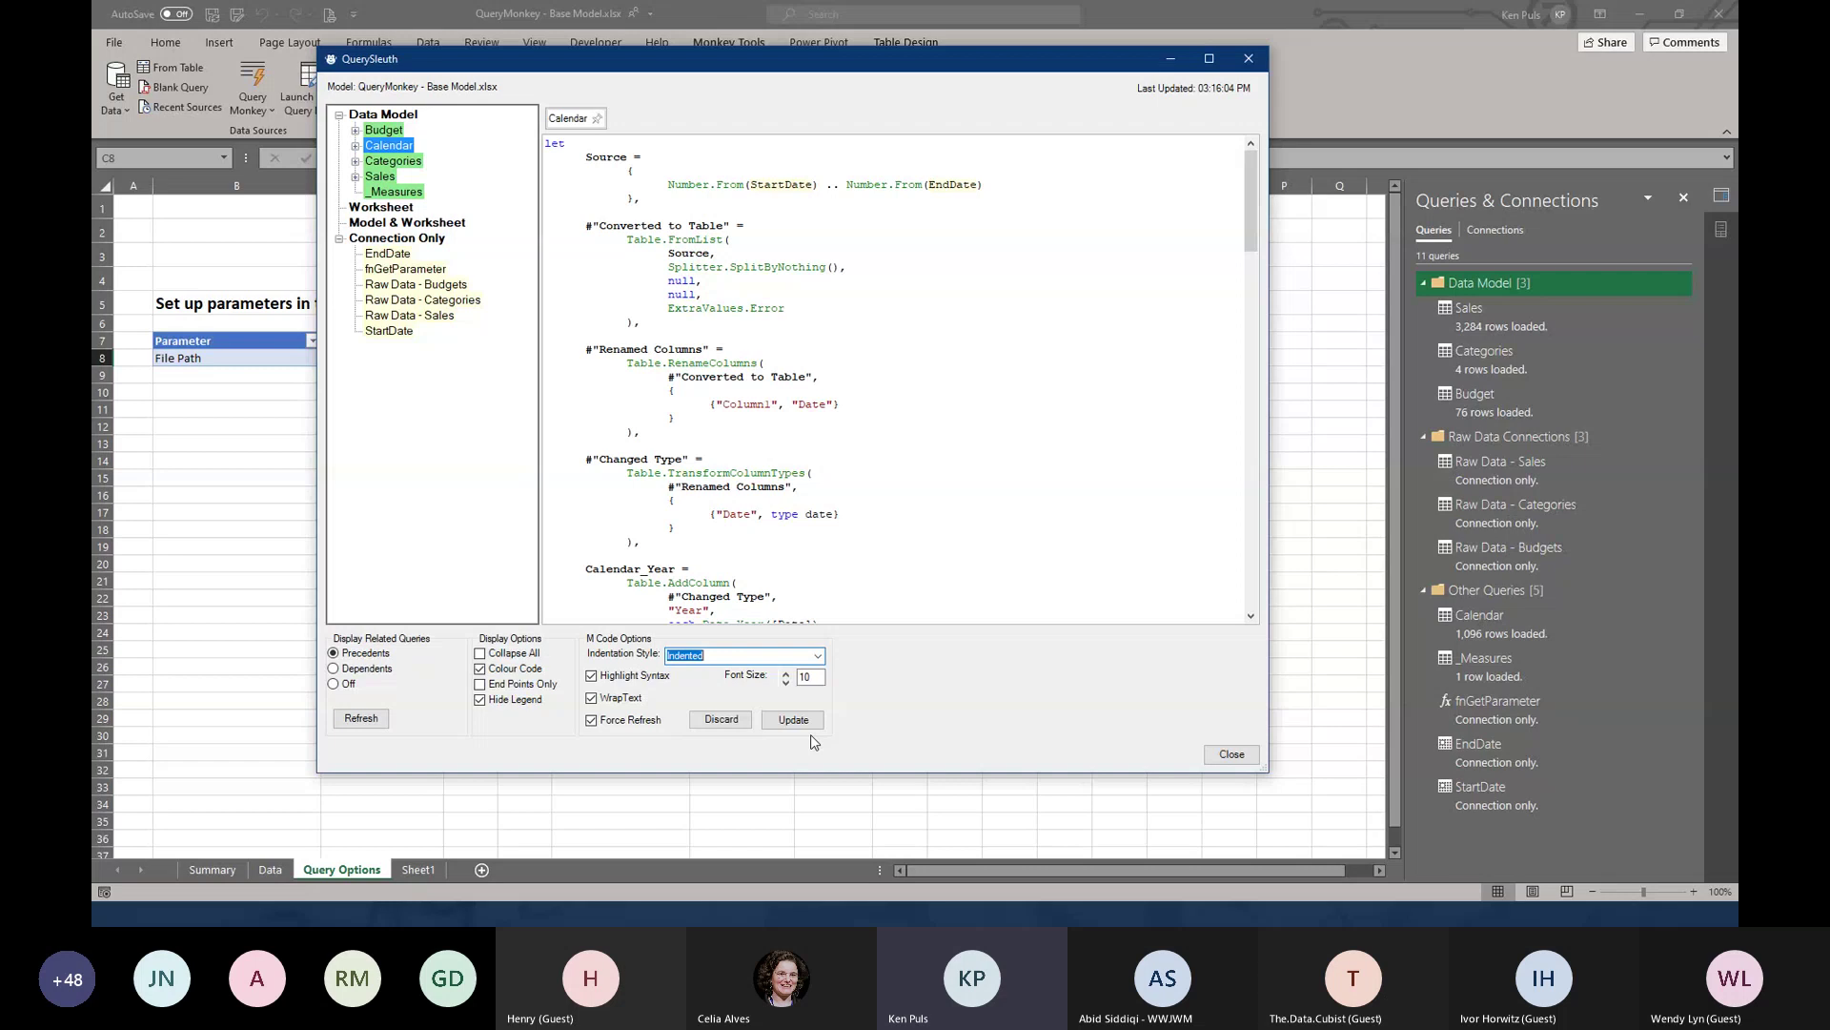
click(257, 441)
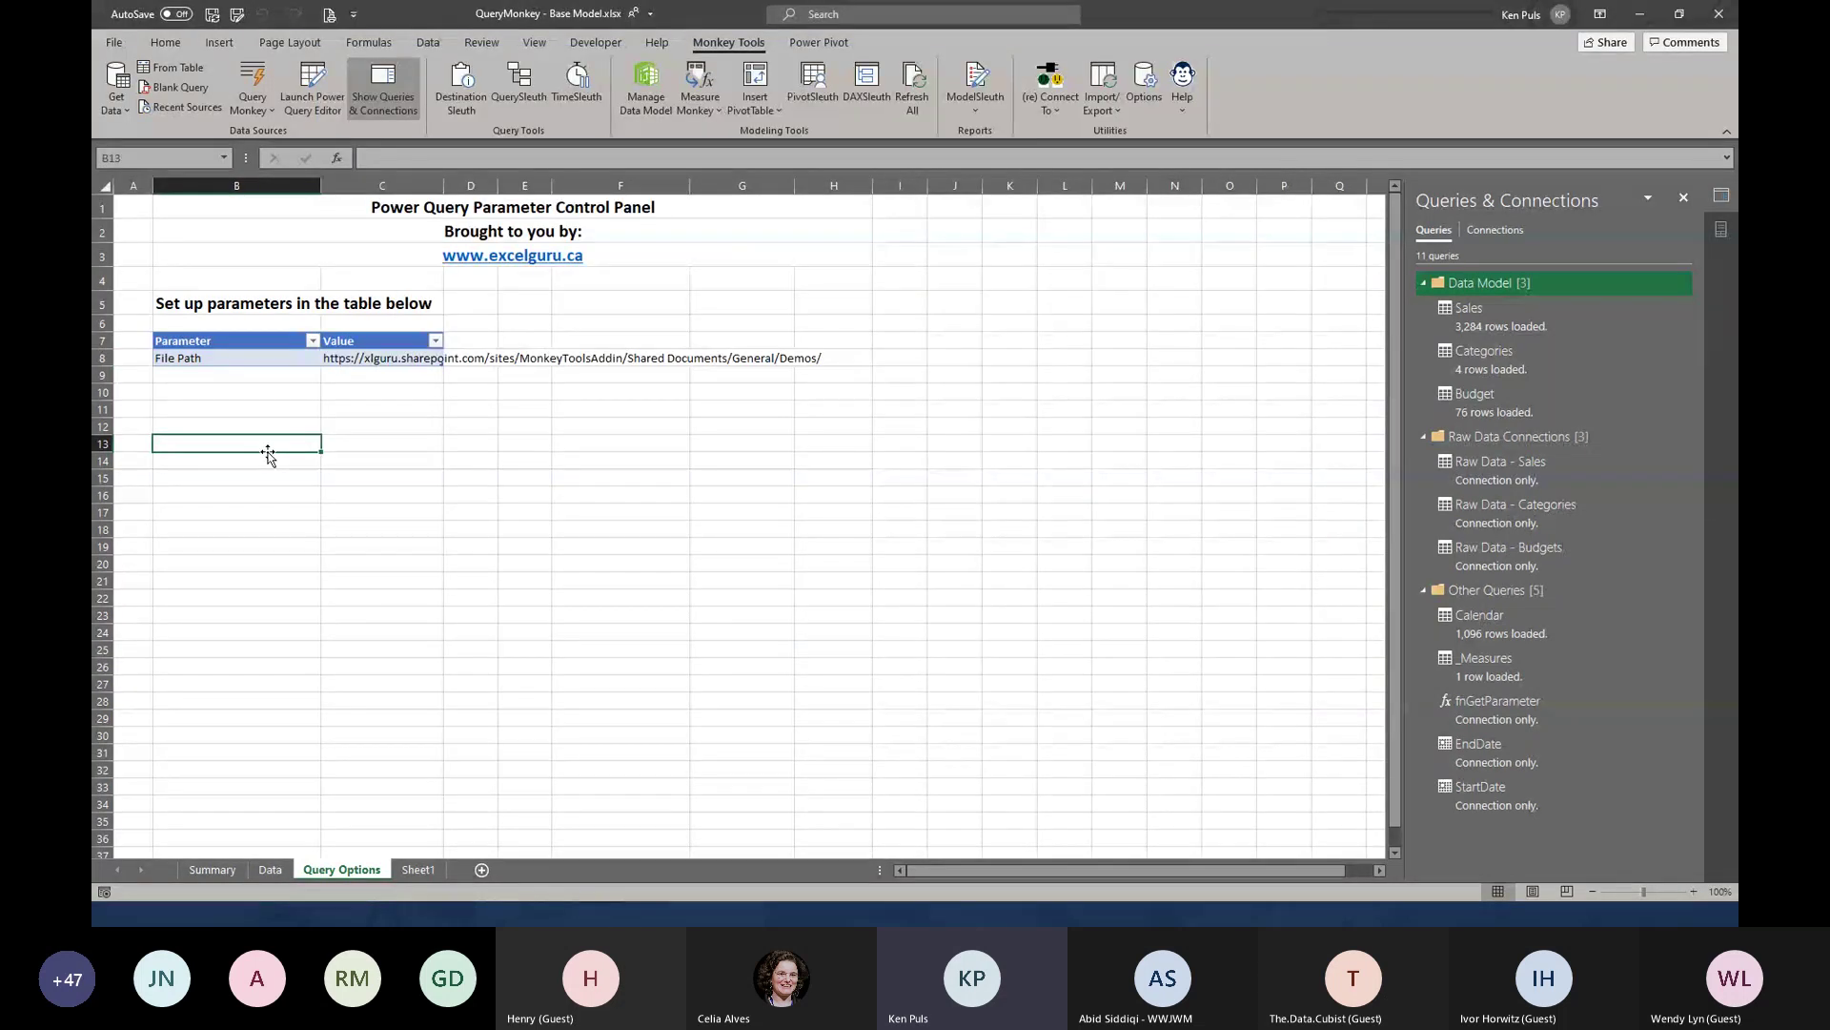
Return to QuerySleuth and expand Calendar to list its EndDate and StartDate precedents
key(alt+Tab)
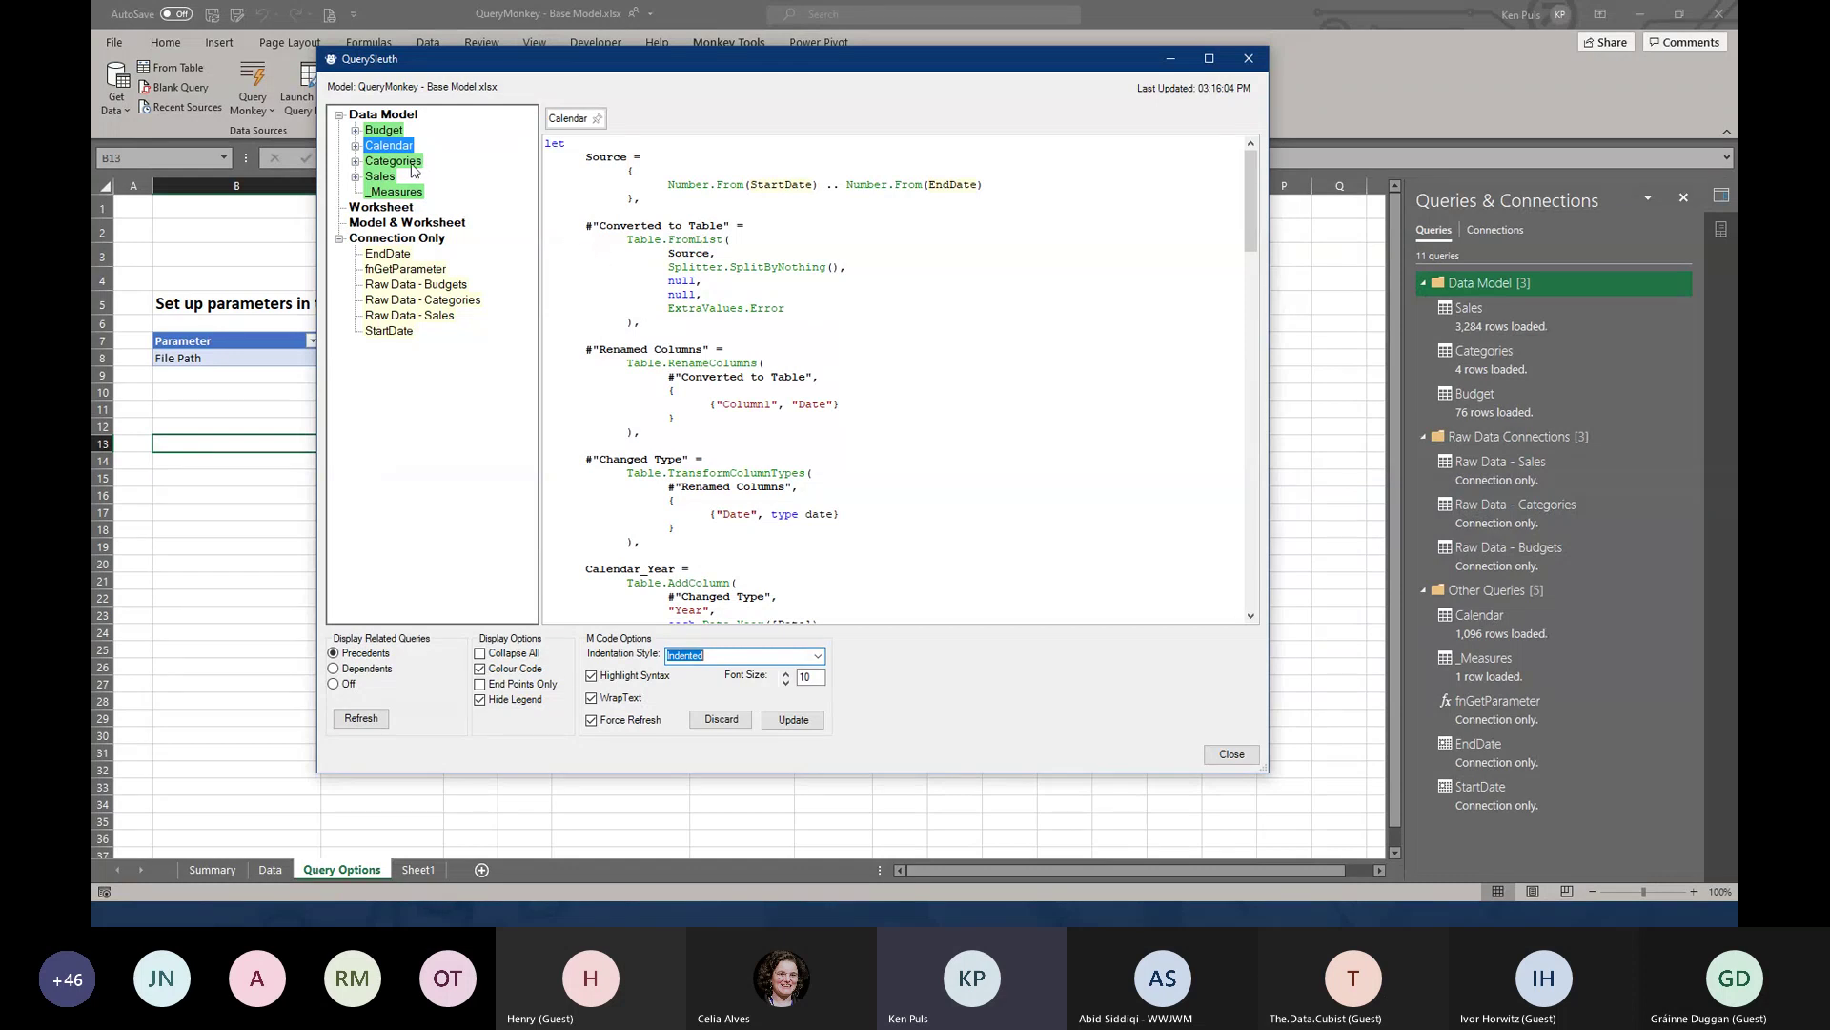
click(355, 145)
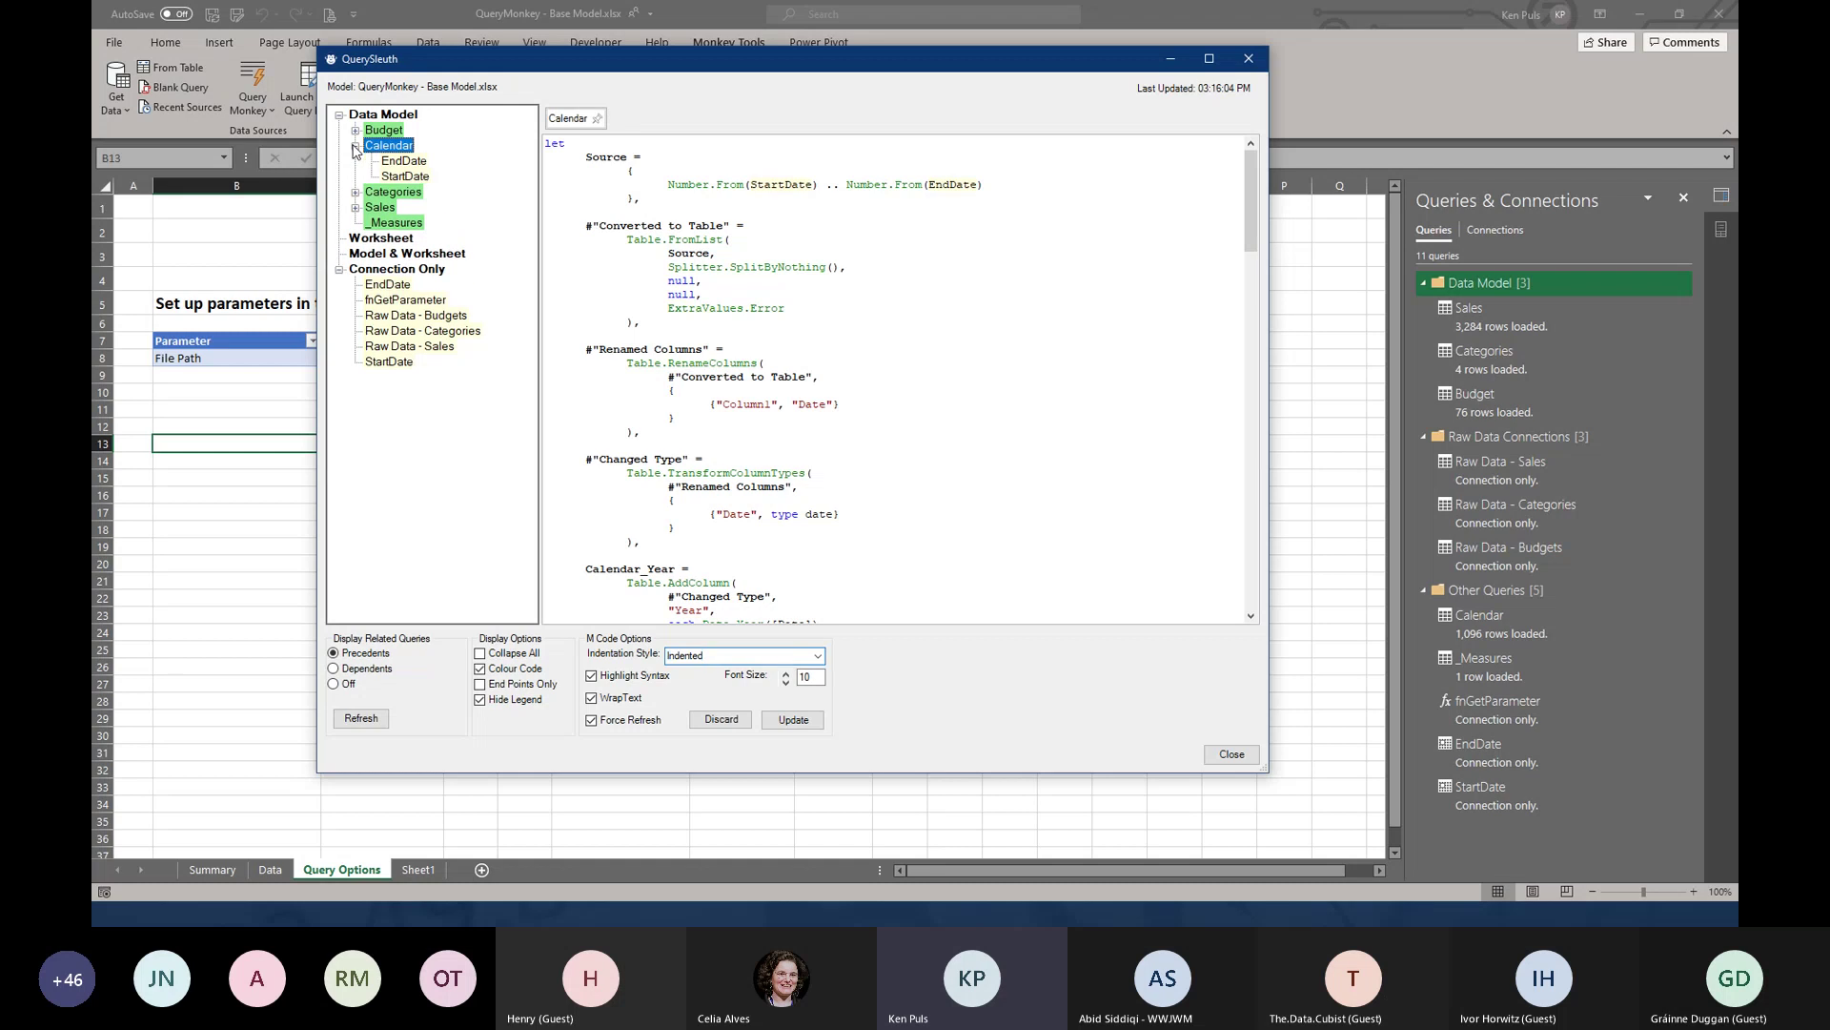
View the M code of Categories, Sales, Calendar, EndDate and StartDate, expanding the Data Model tree
click(373, 194)
click(380, 225)
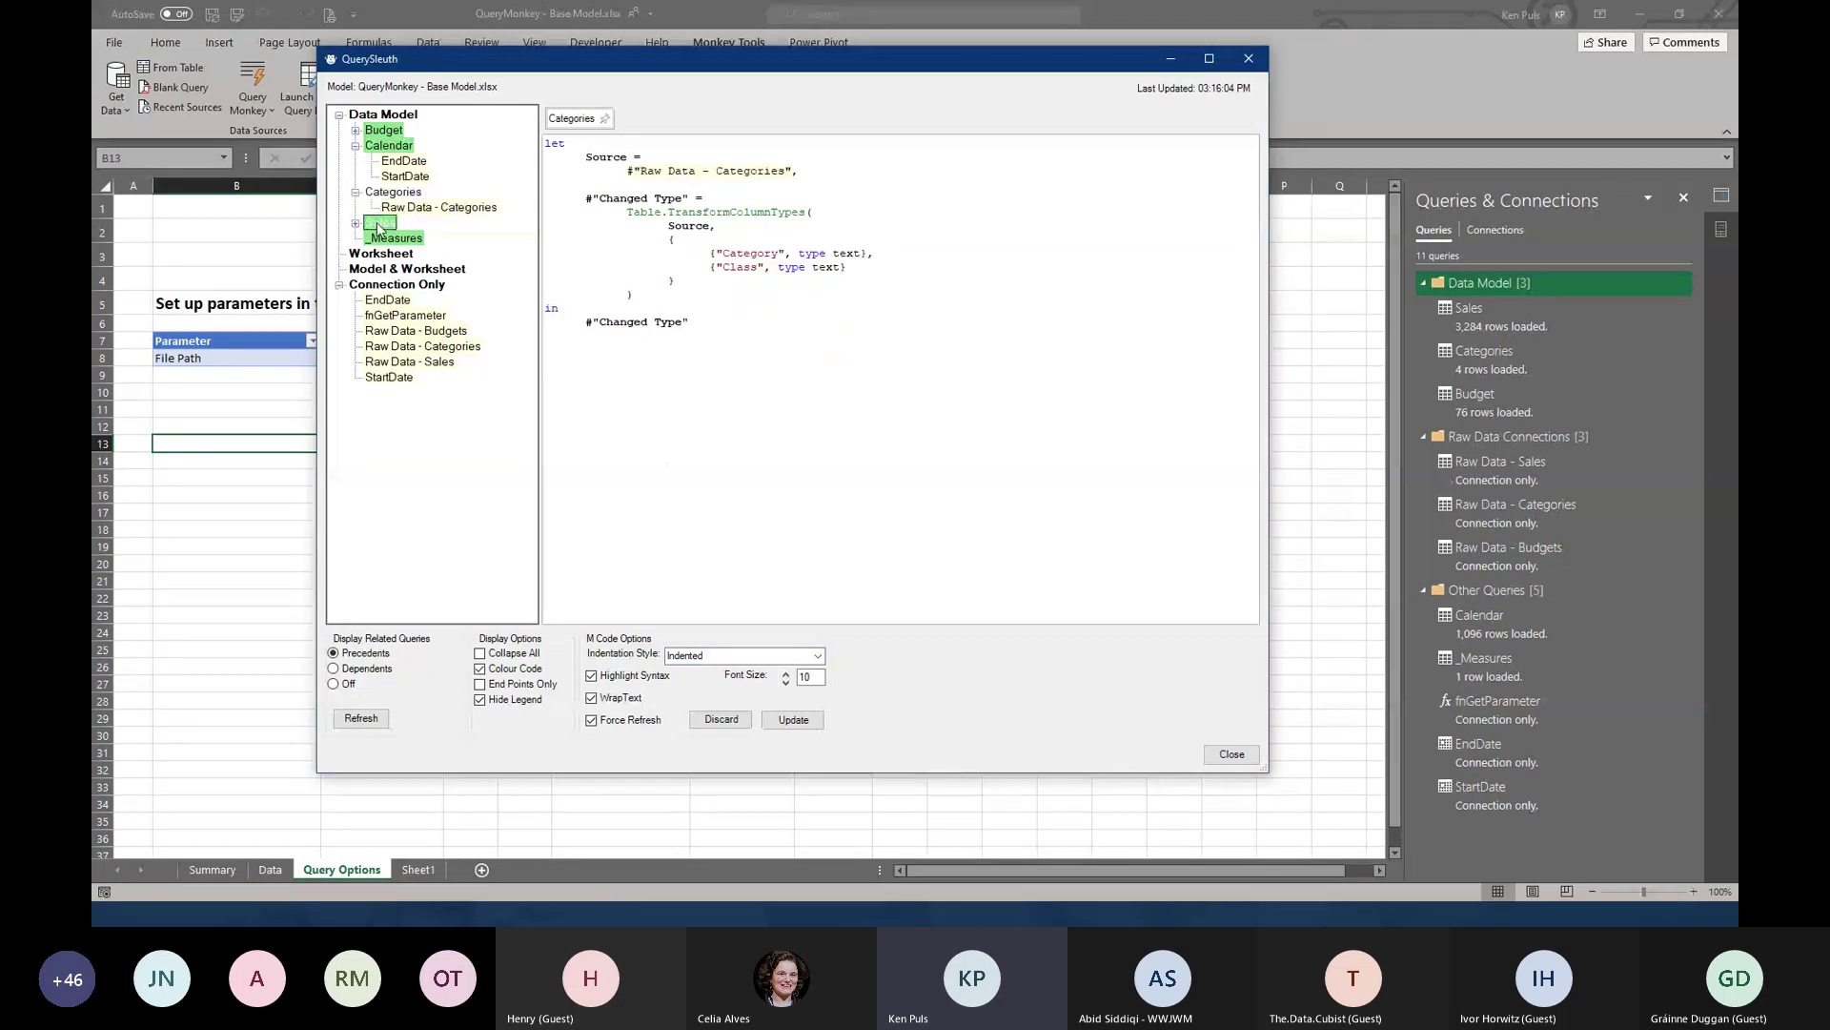
click(397, 115)
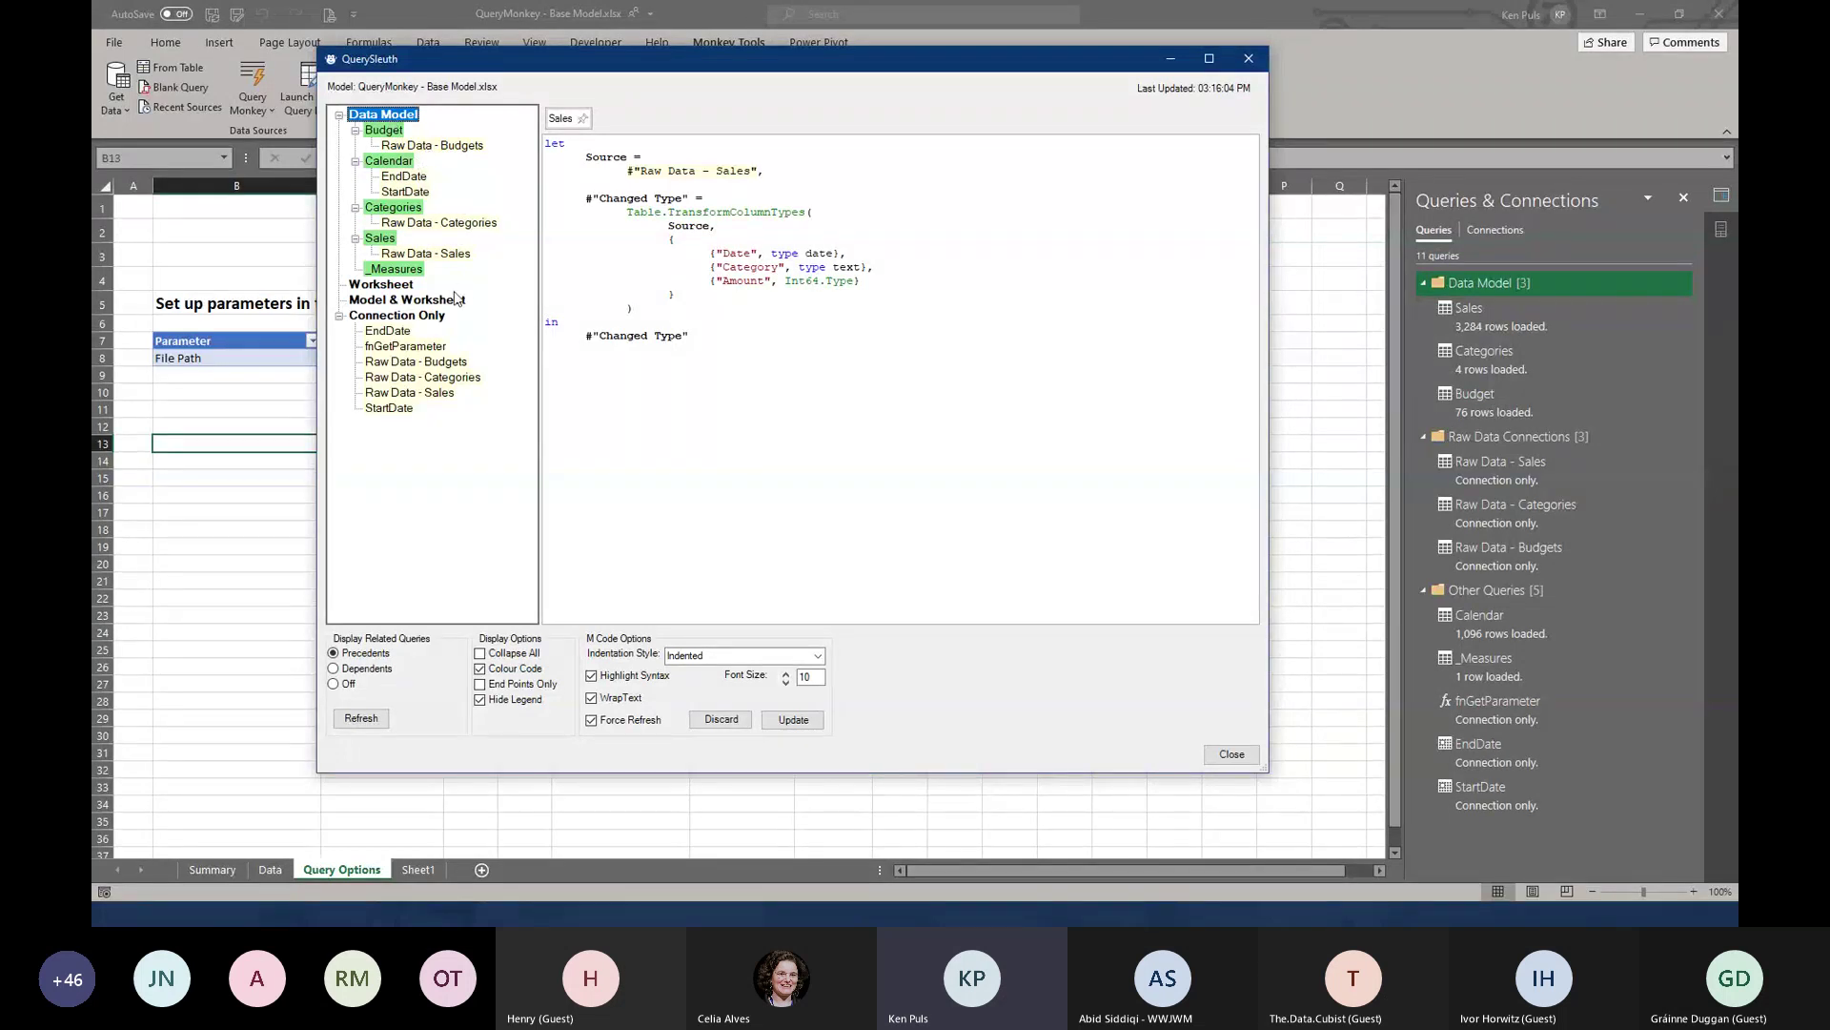
click(391, 162)
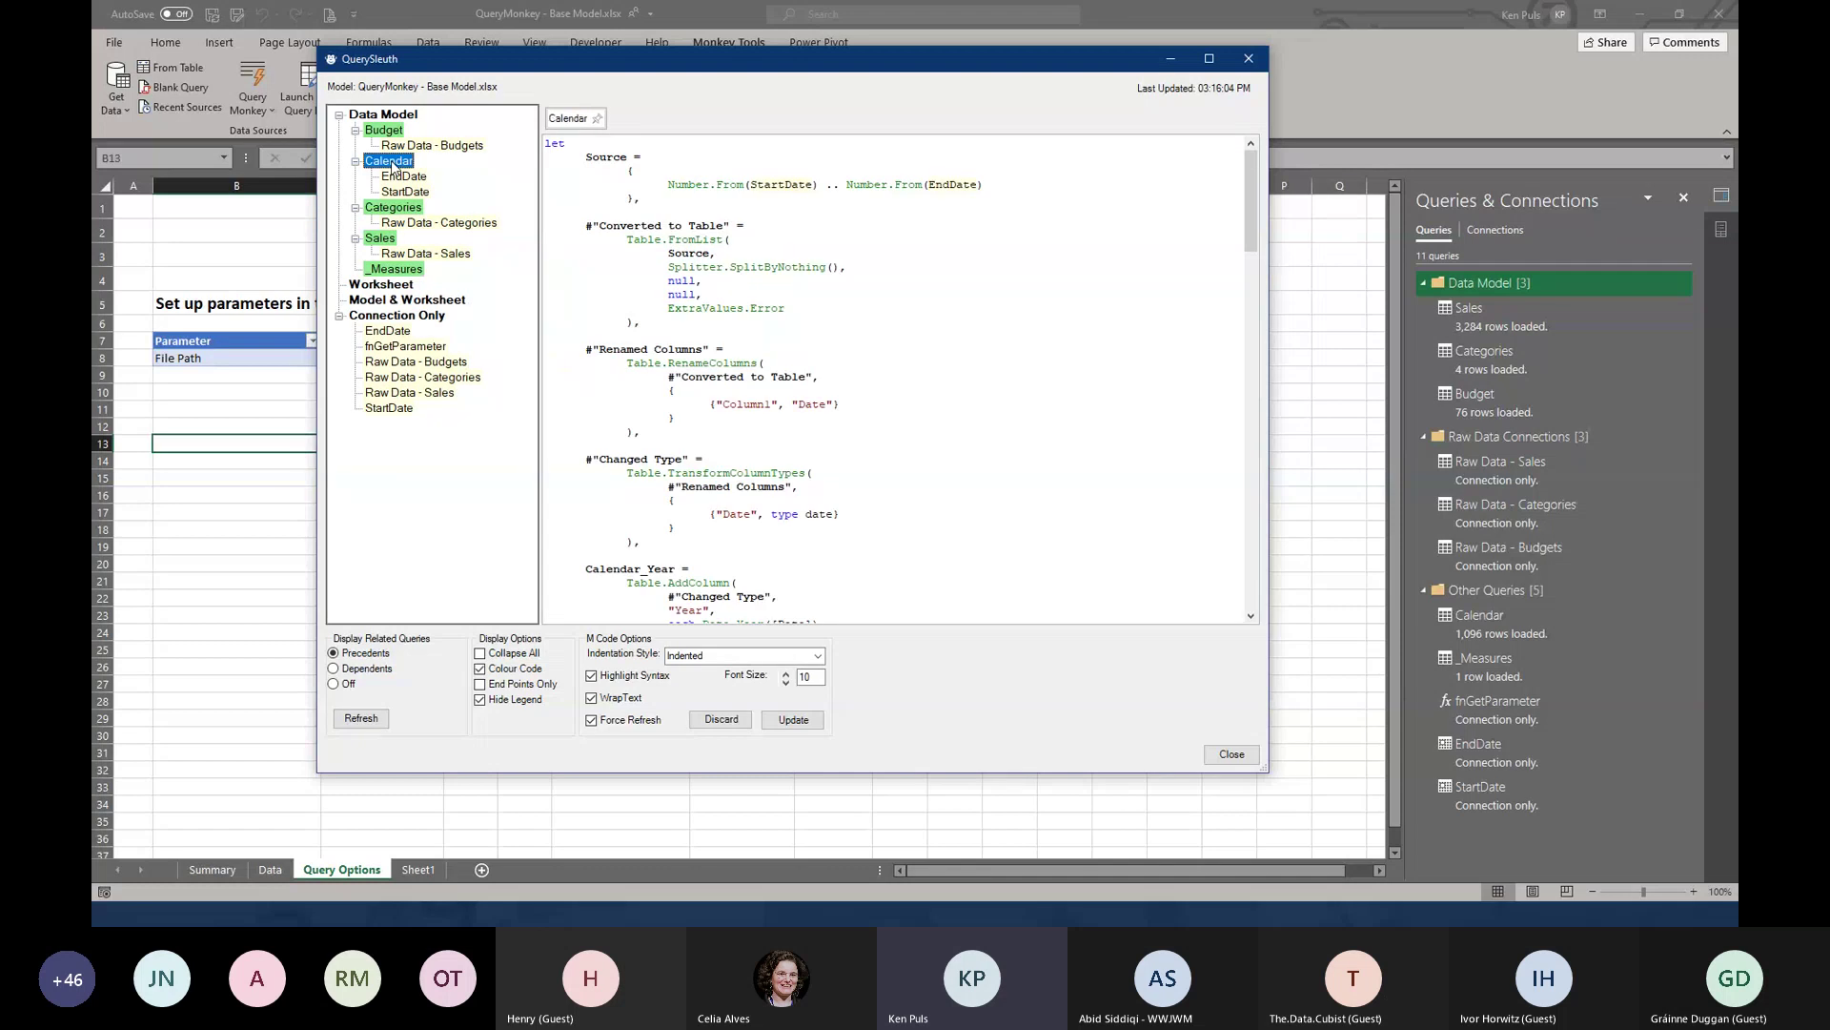
click(408, 179)
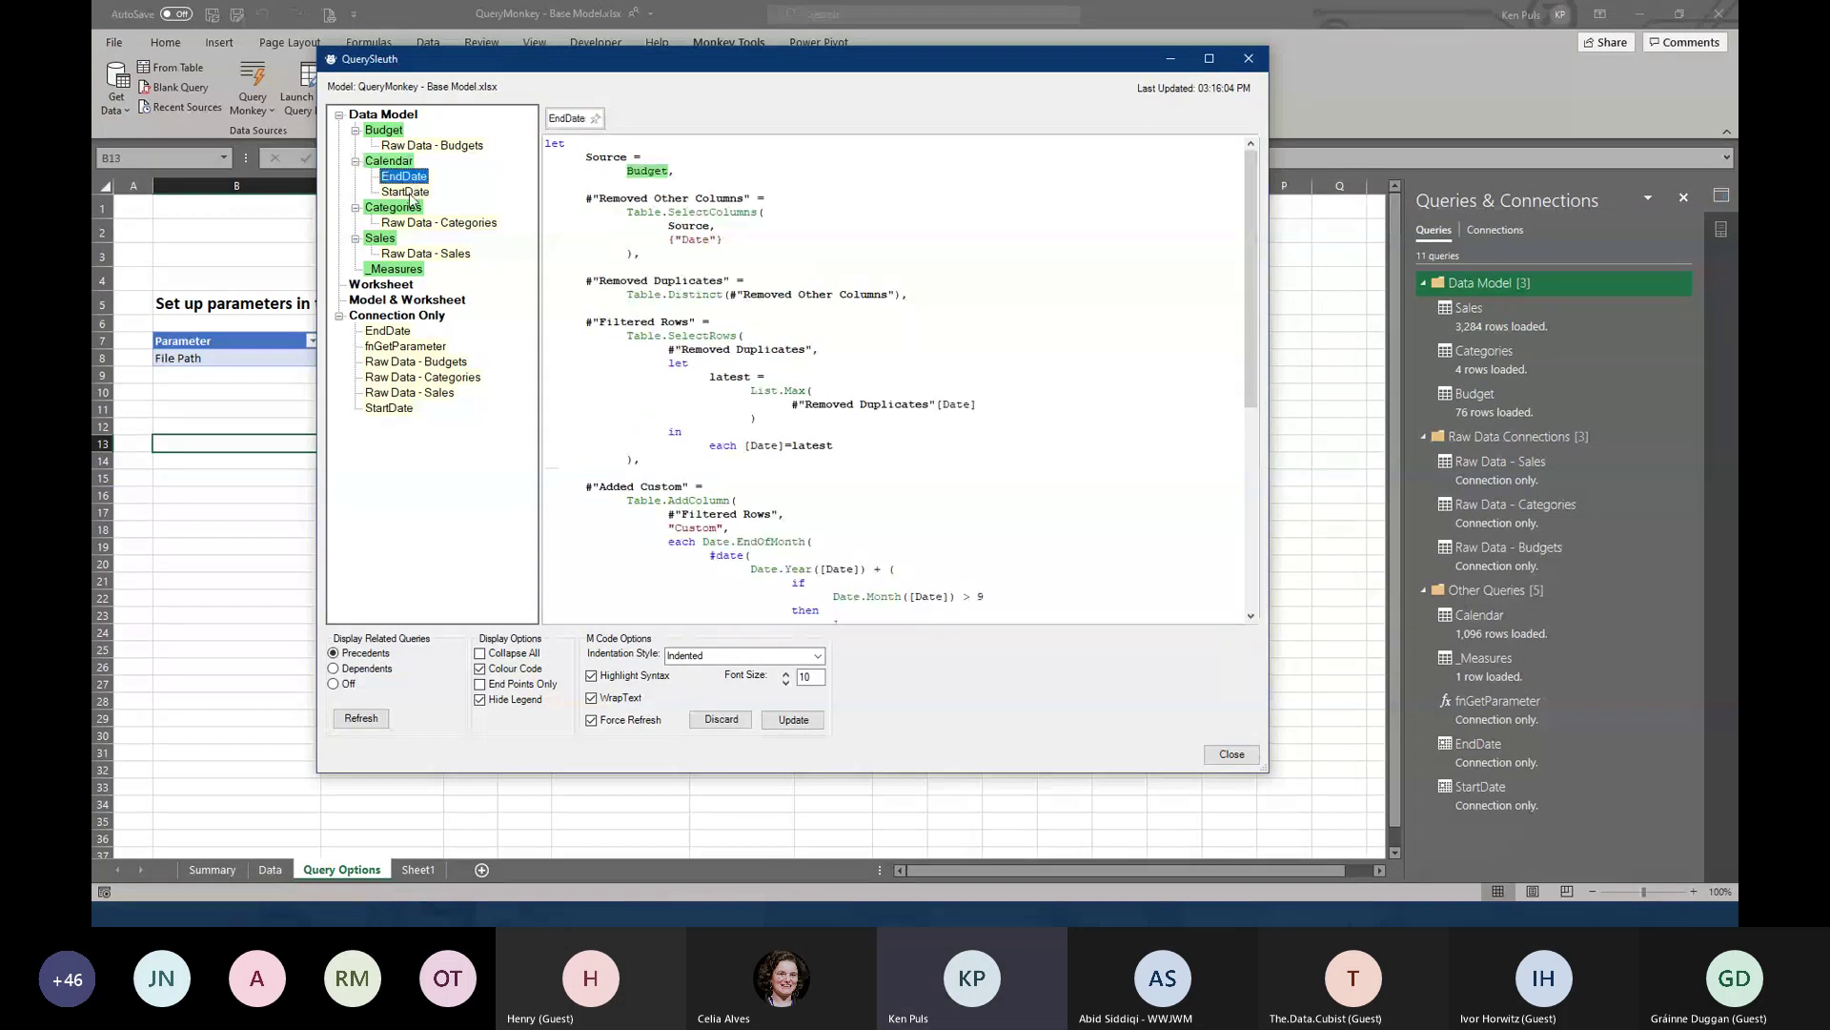
click(410, 193)
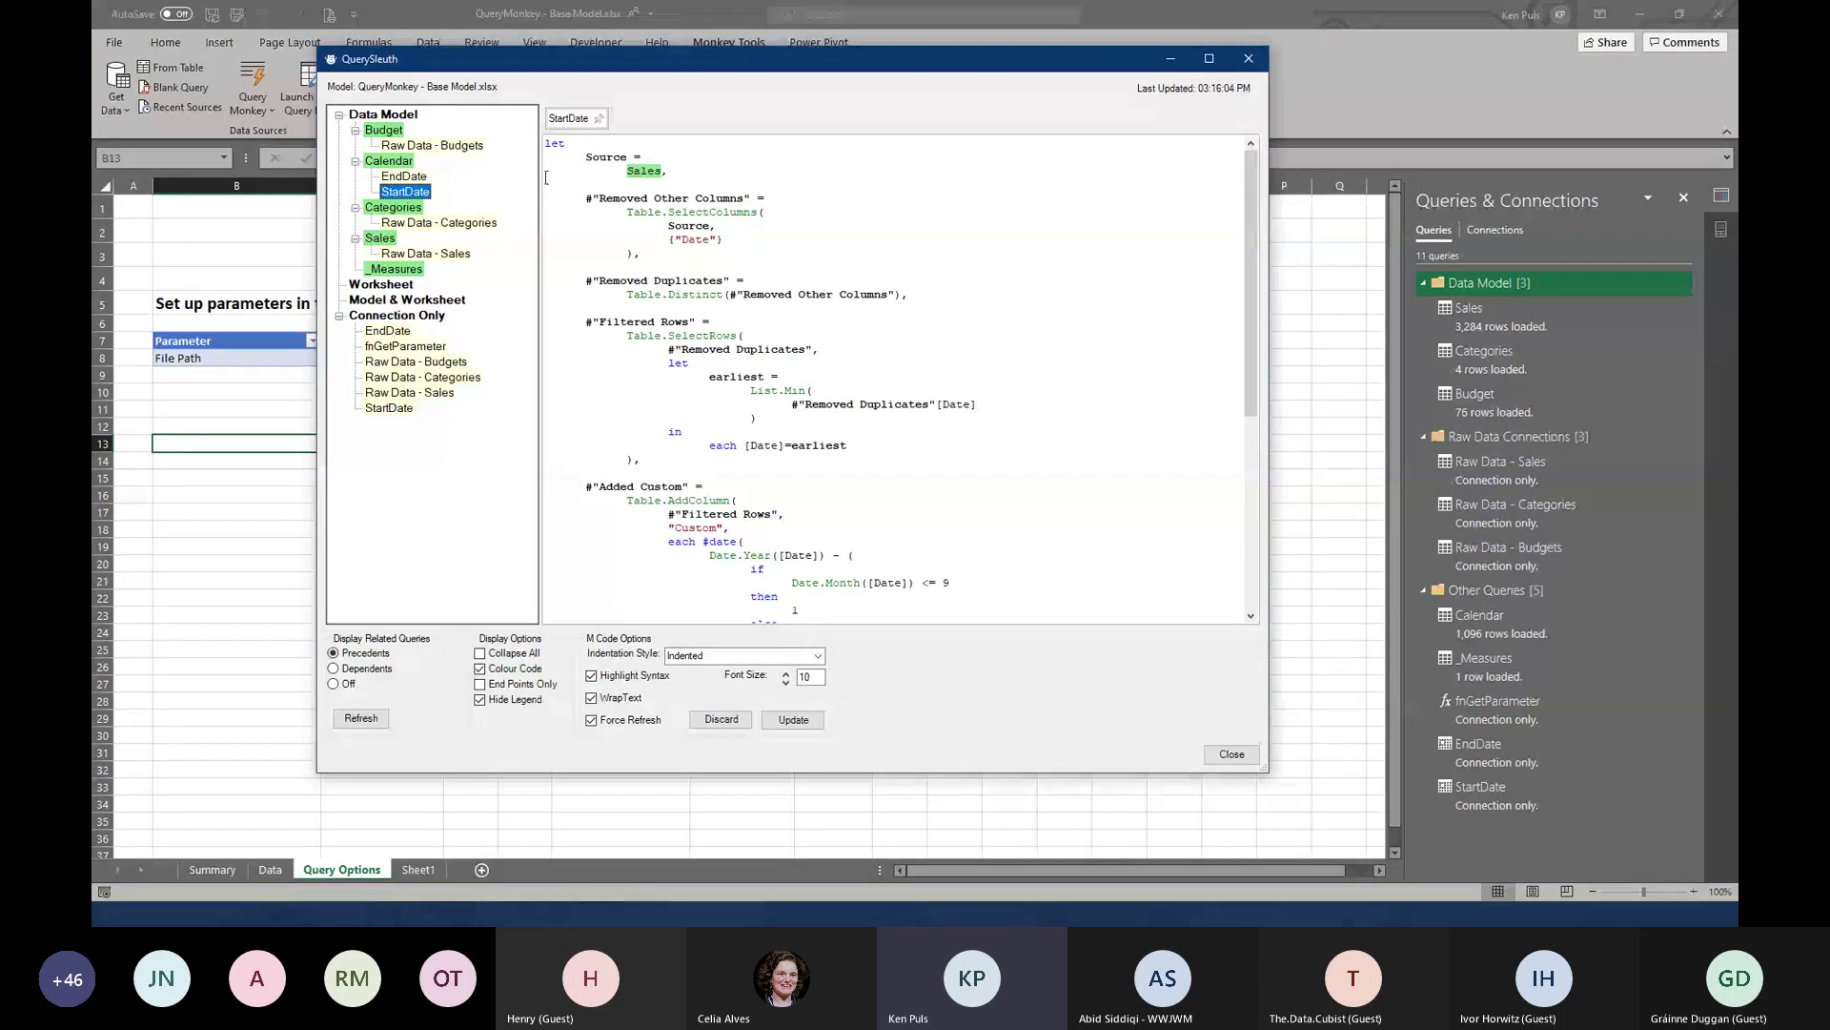
View the Raw Data - Categories, Sales and Budgets code, then turn on End Points Only
click(407, 224)
click(413, 256)
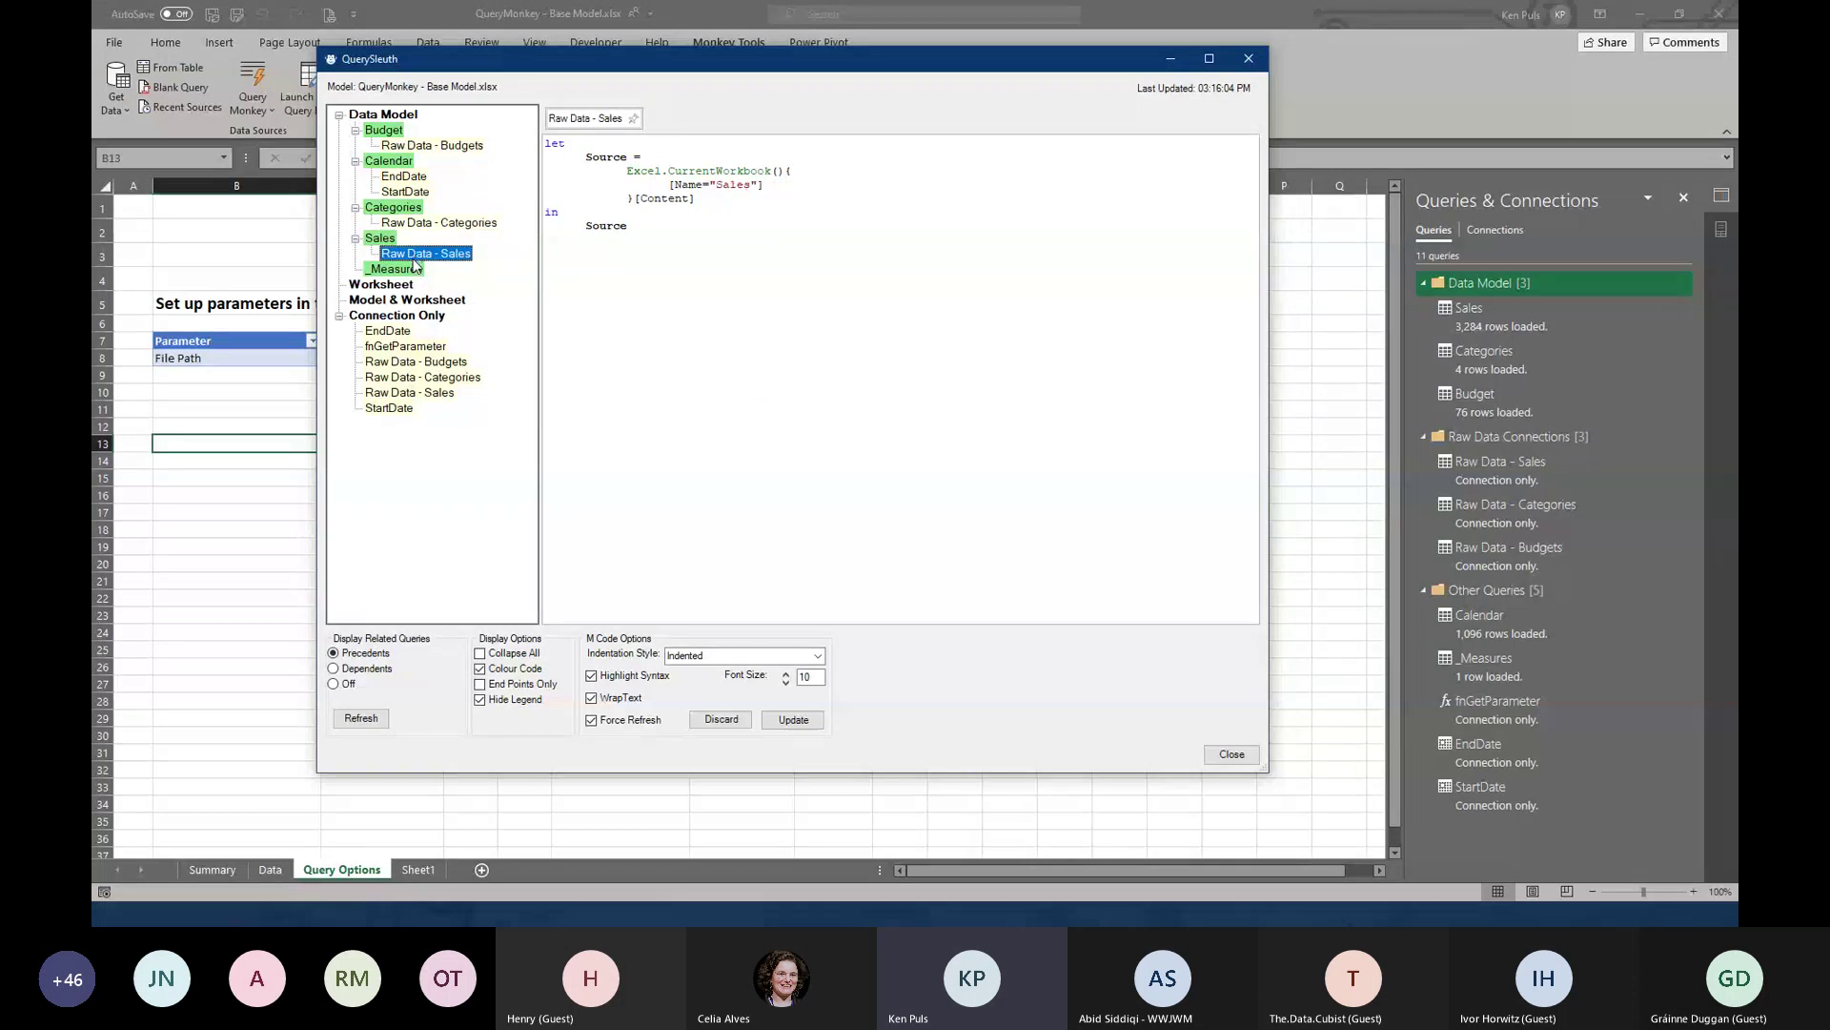
click(405, 361)
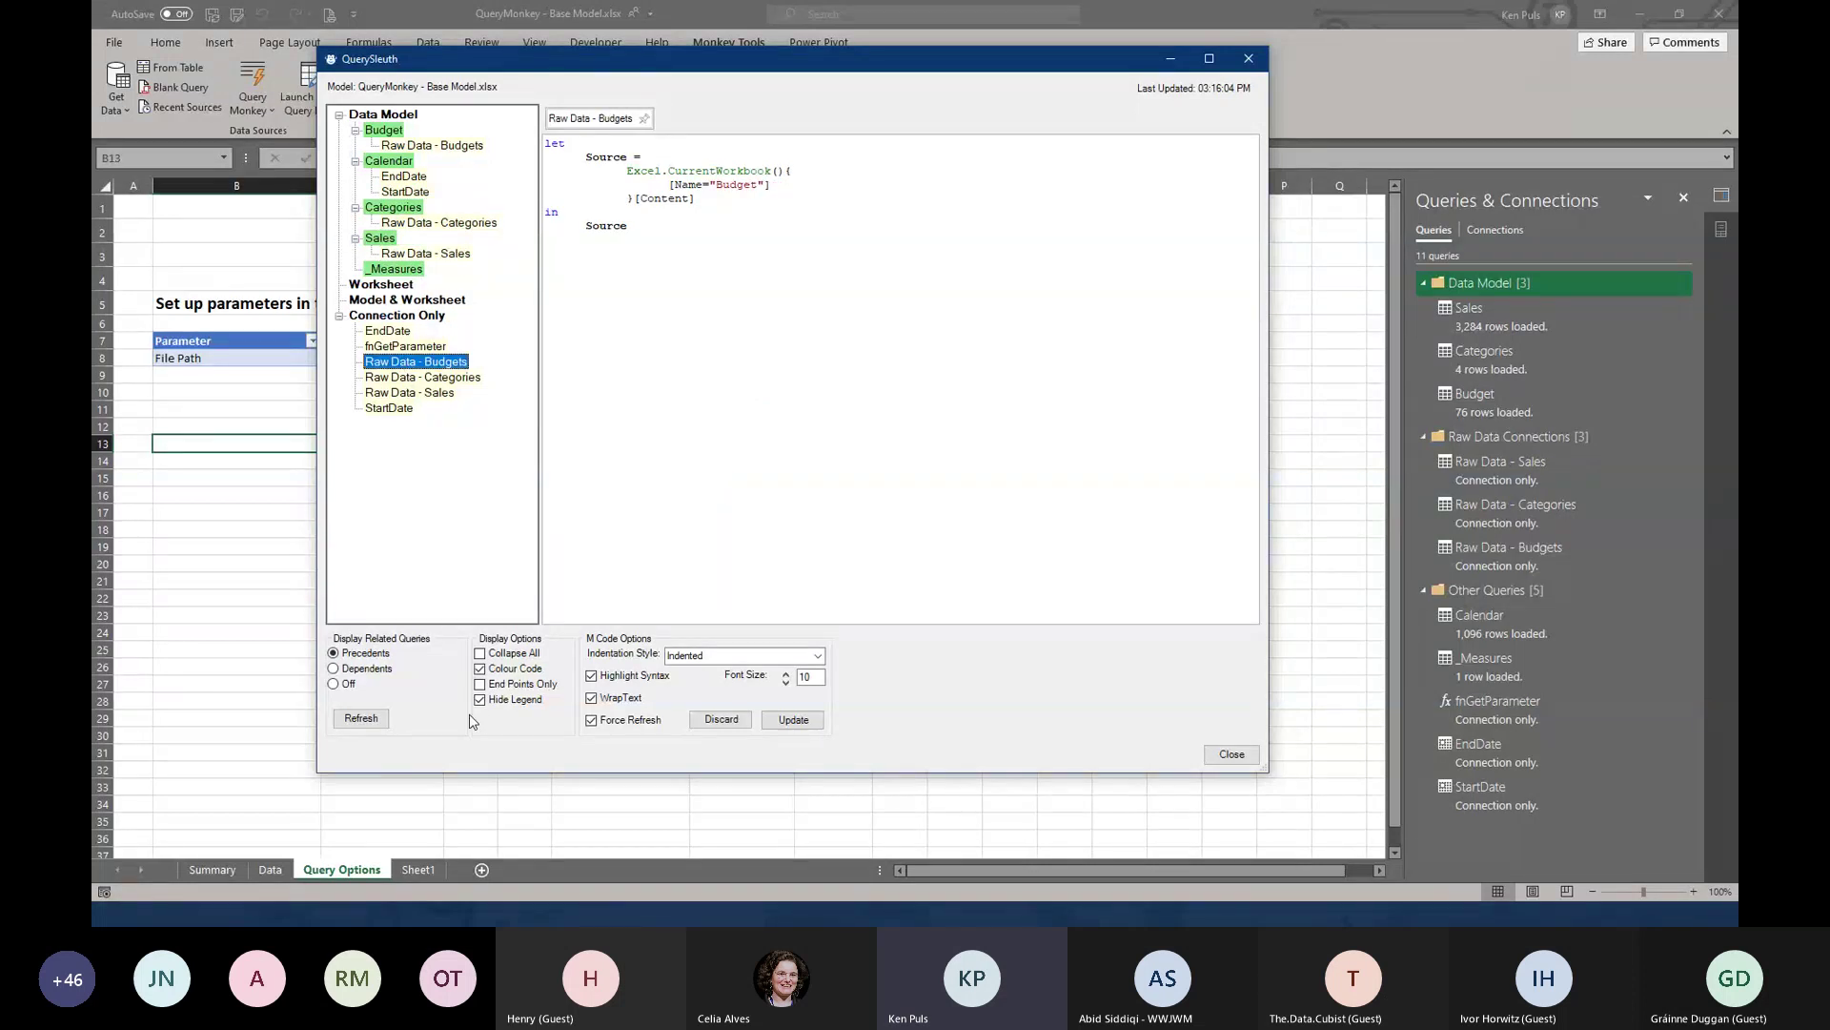
click(480, 685)
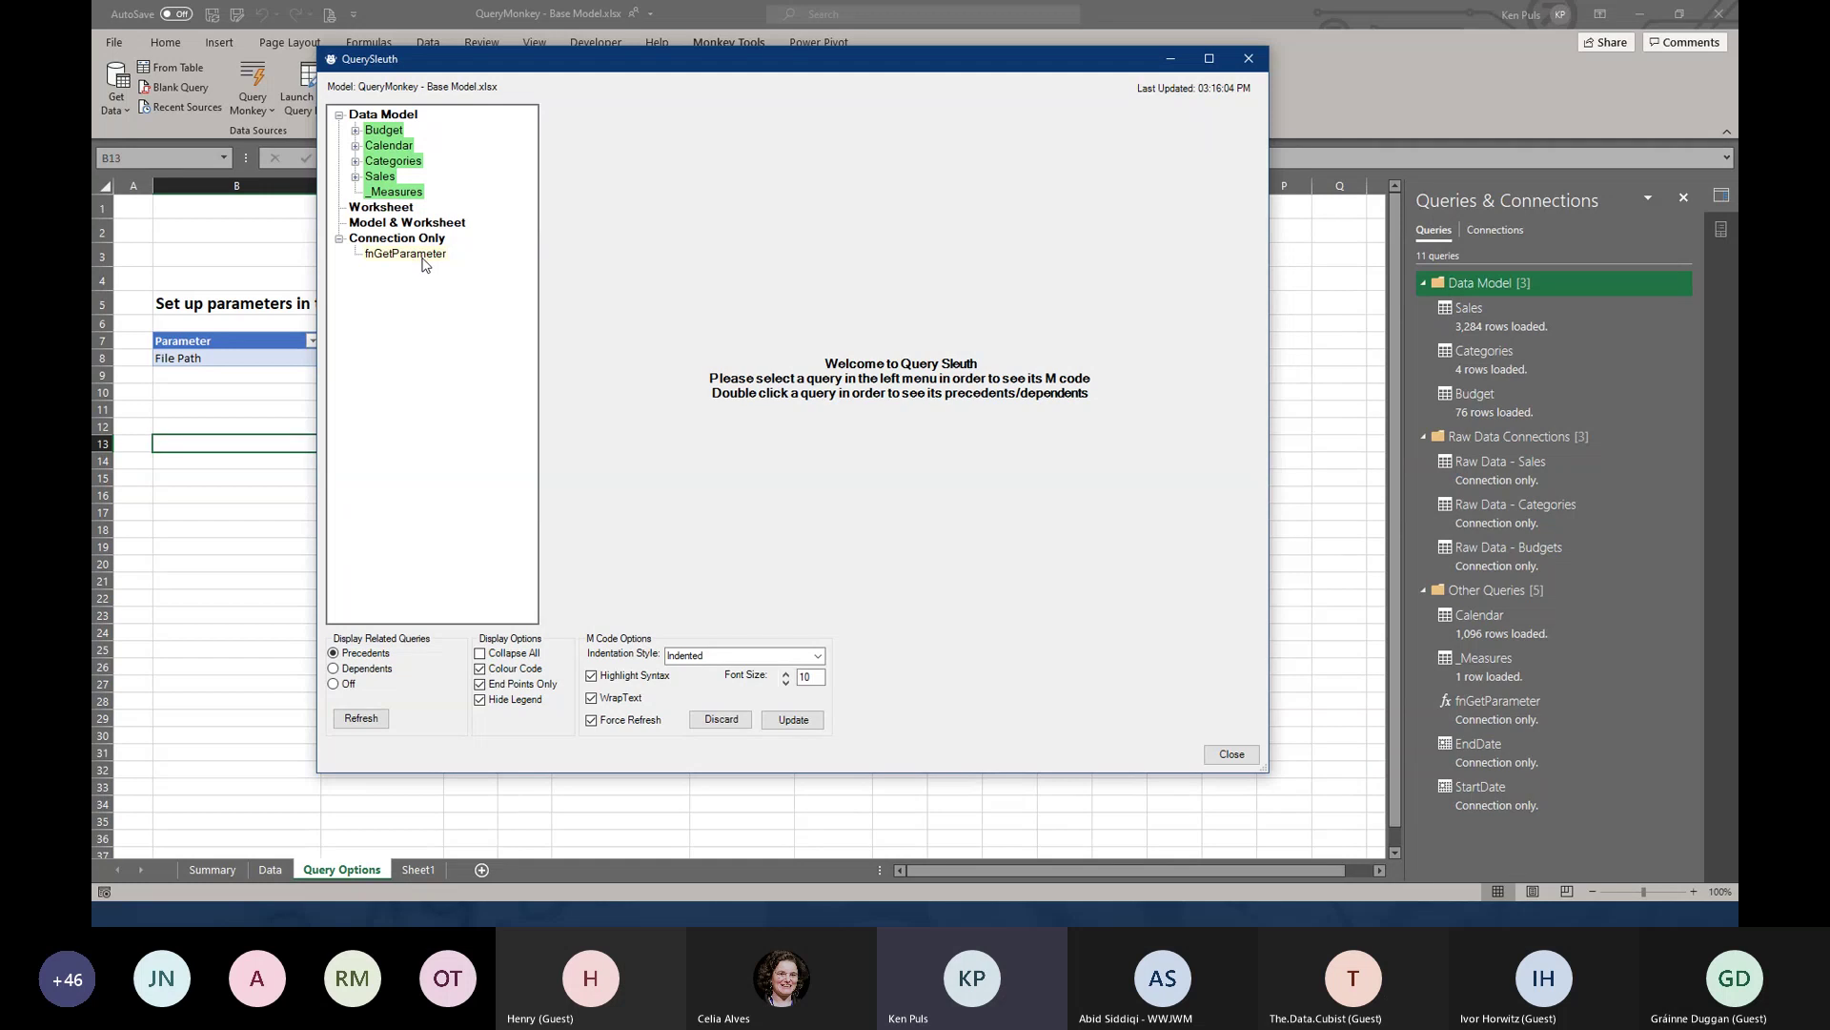
Turn End Points Only off, show then re-hide the legend, and display the Sales query's code
click(488, 689)
click(482, 700)
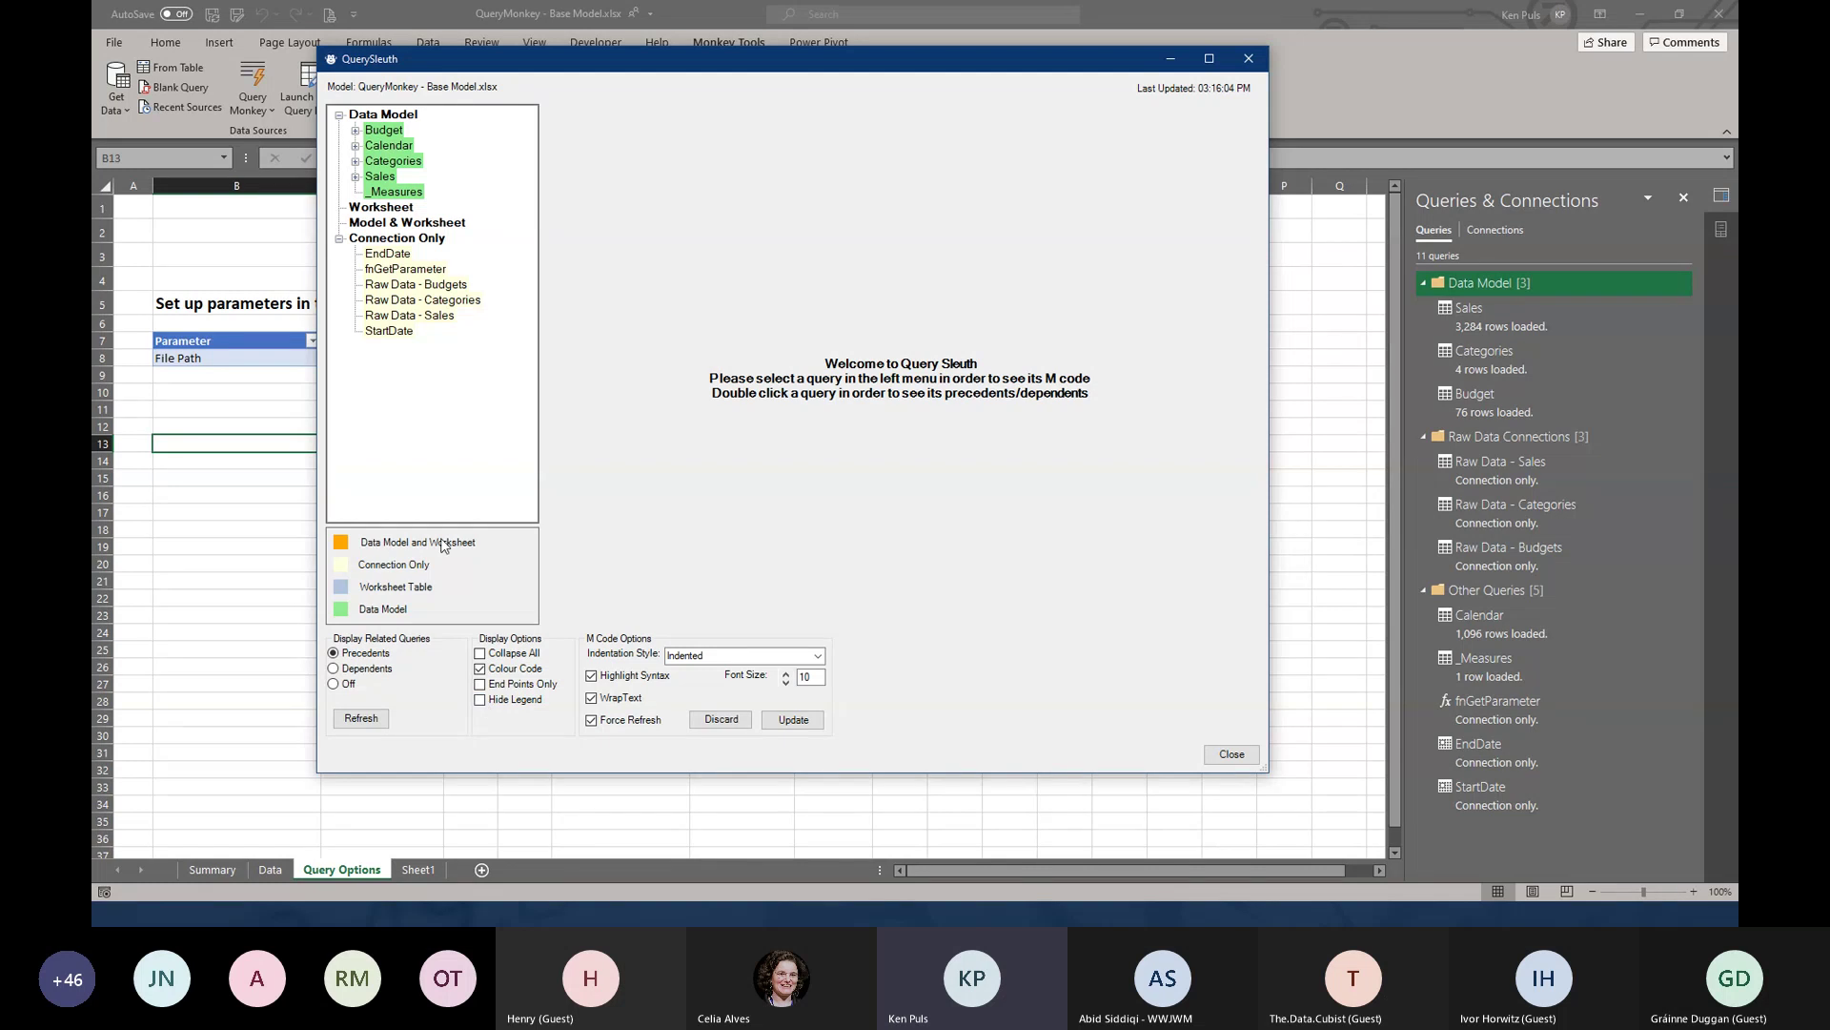
click(481, 701)
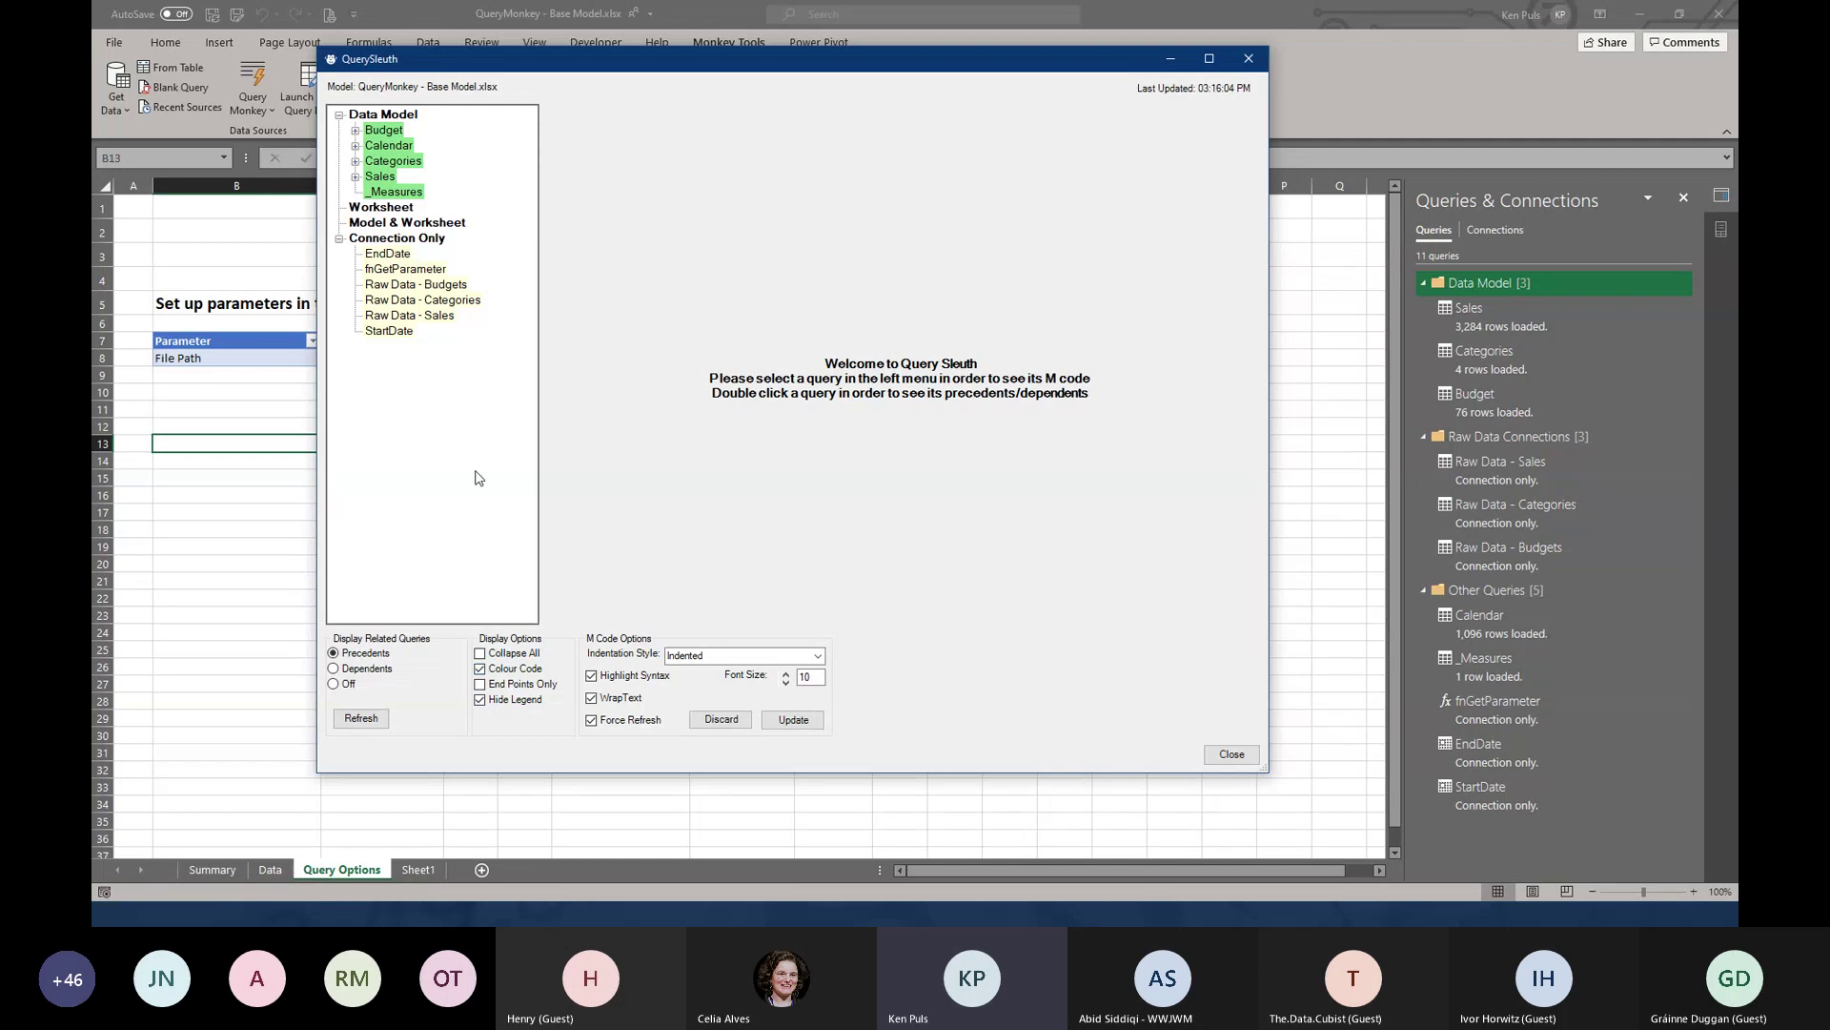
click(397, 176)
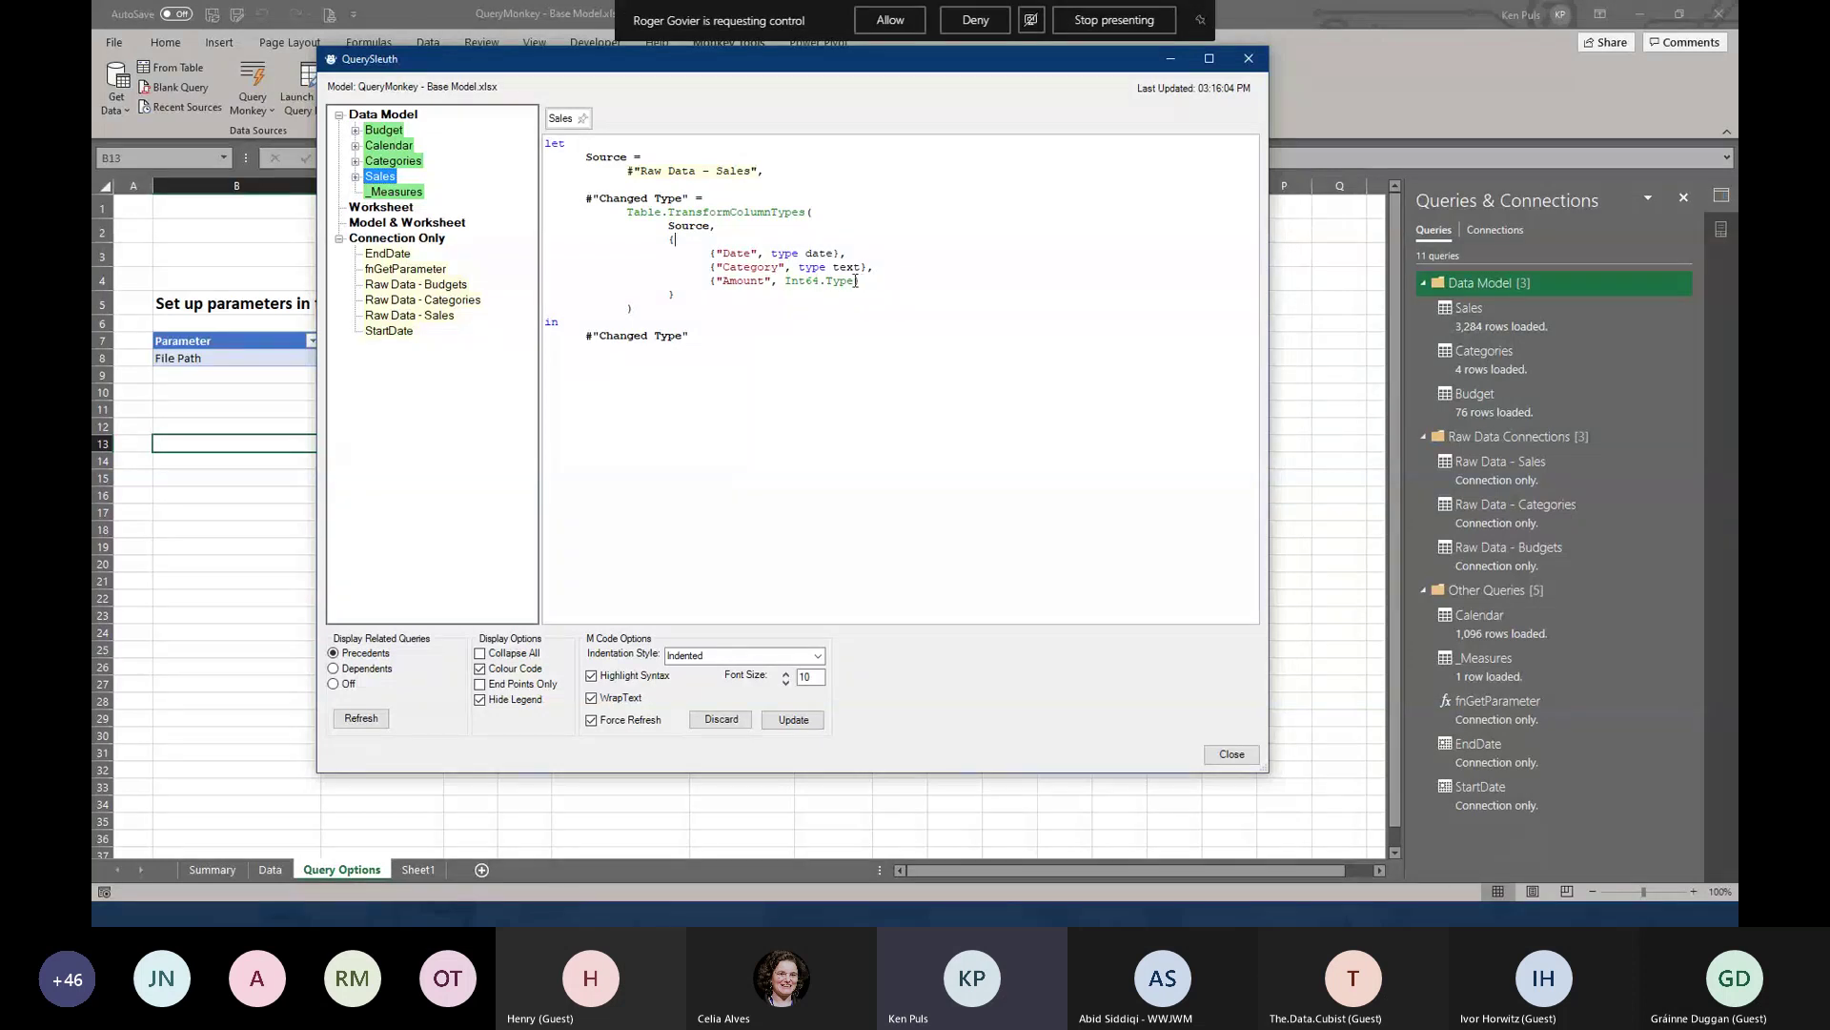
Change Int64.Type to 'type Text' in Sales, discard that edit to view Categories, then close QuerySleuth
drag(858, 280, 780, 276)
text(type Text)
click(402, 163)
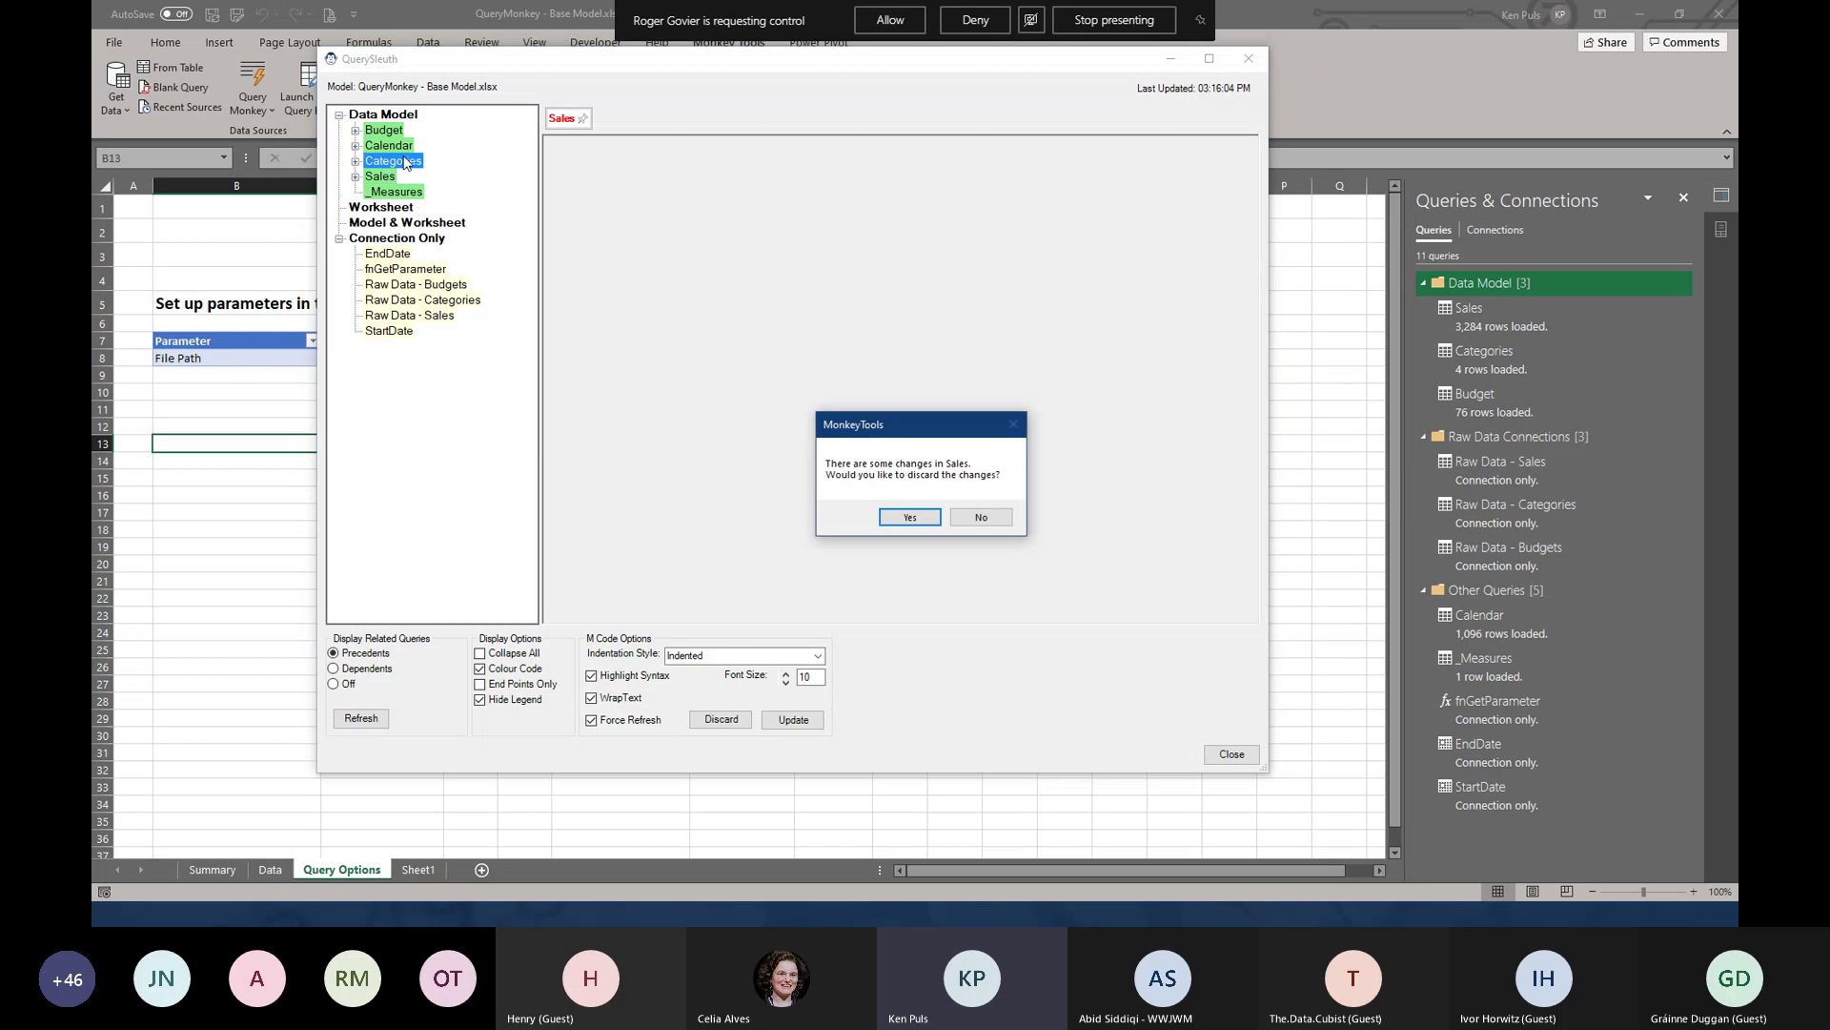
click(961, 512)
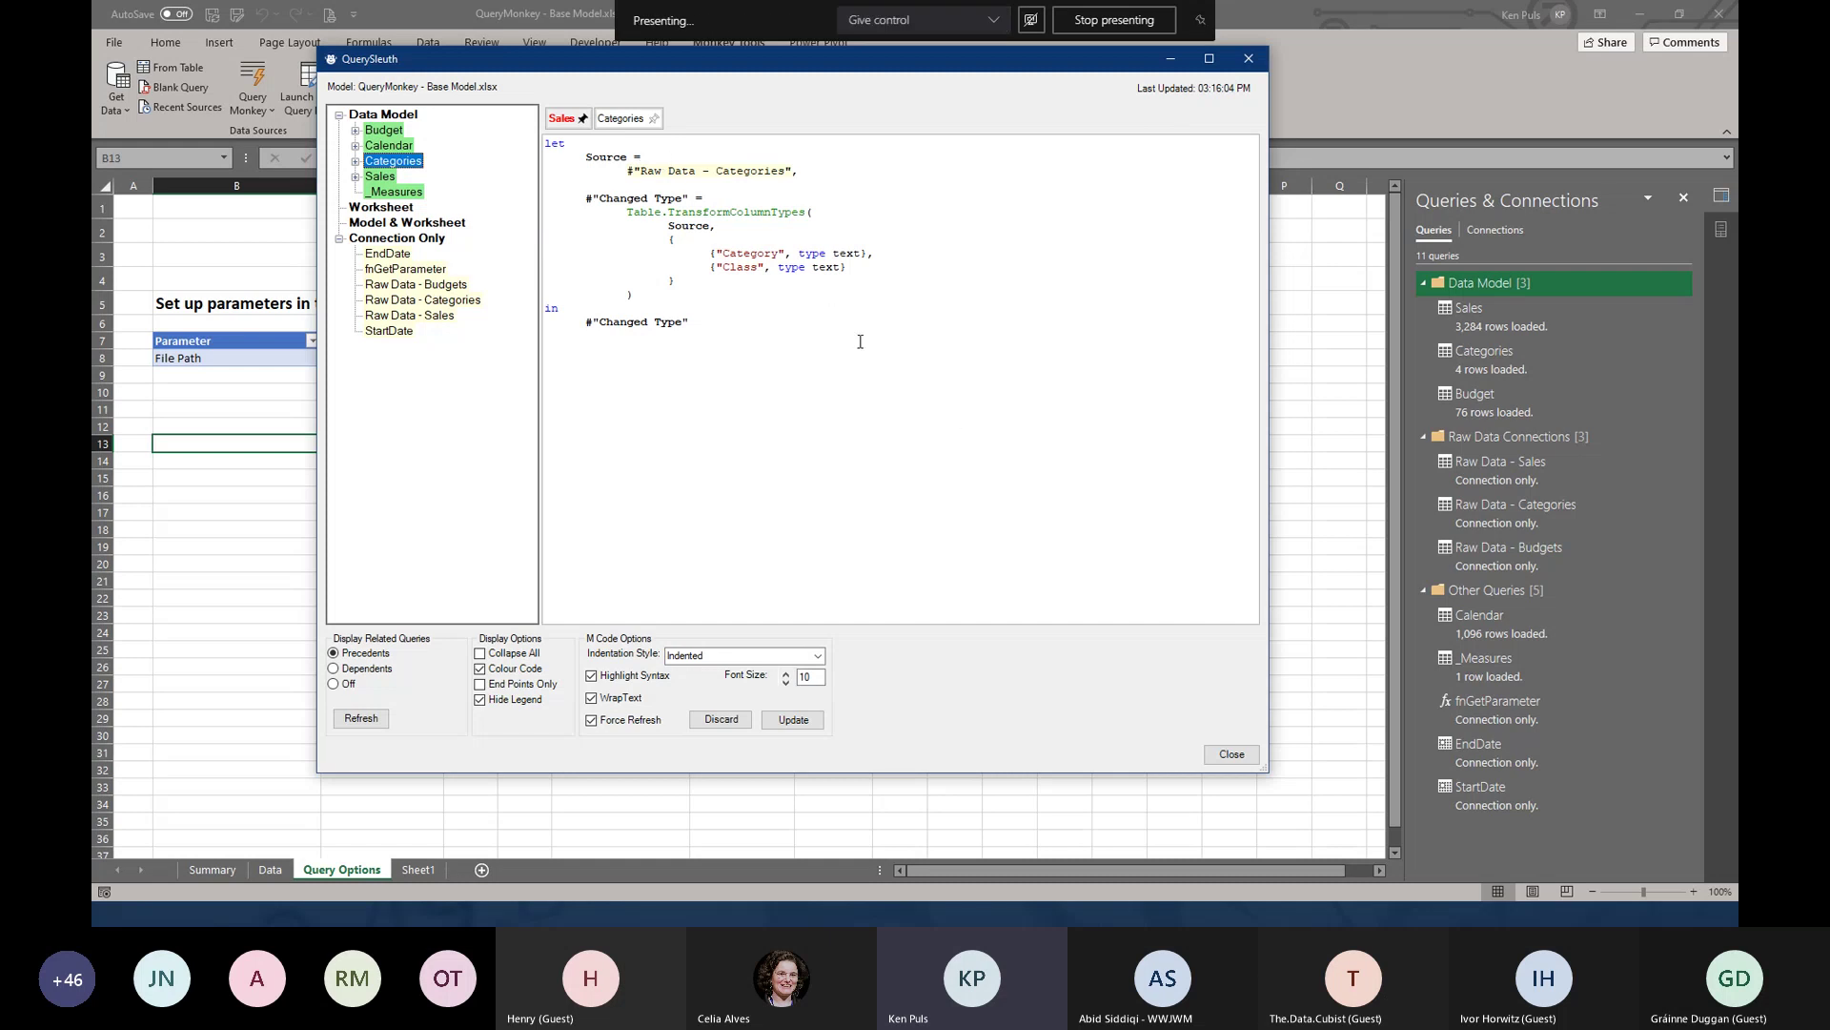
click(1231, 754)
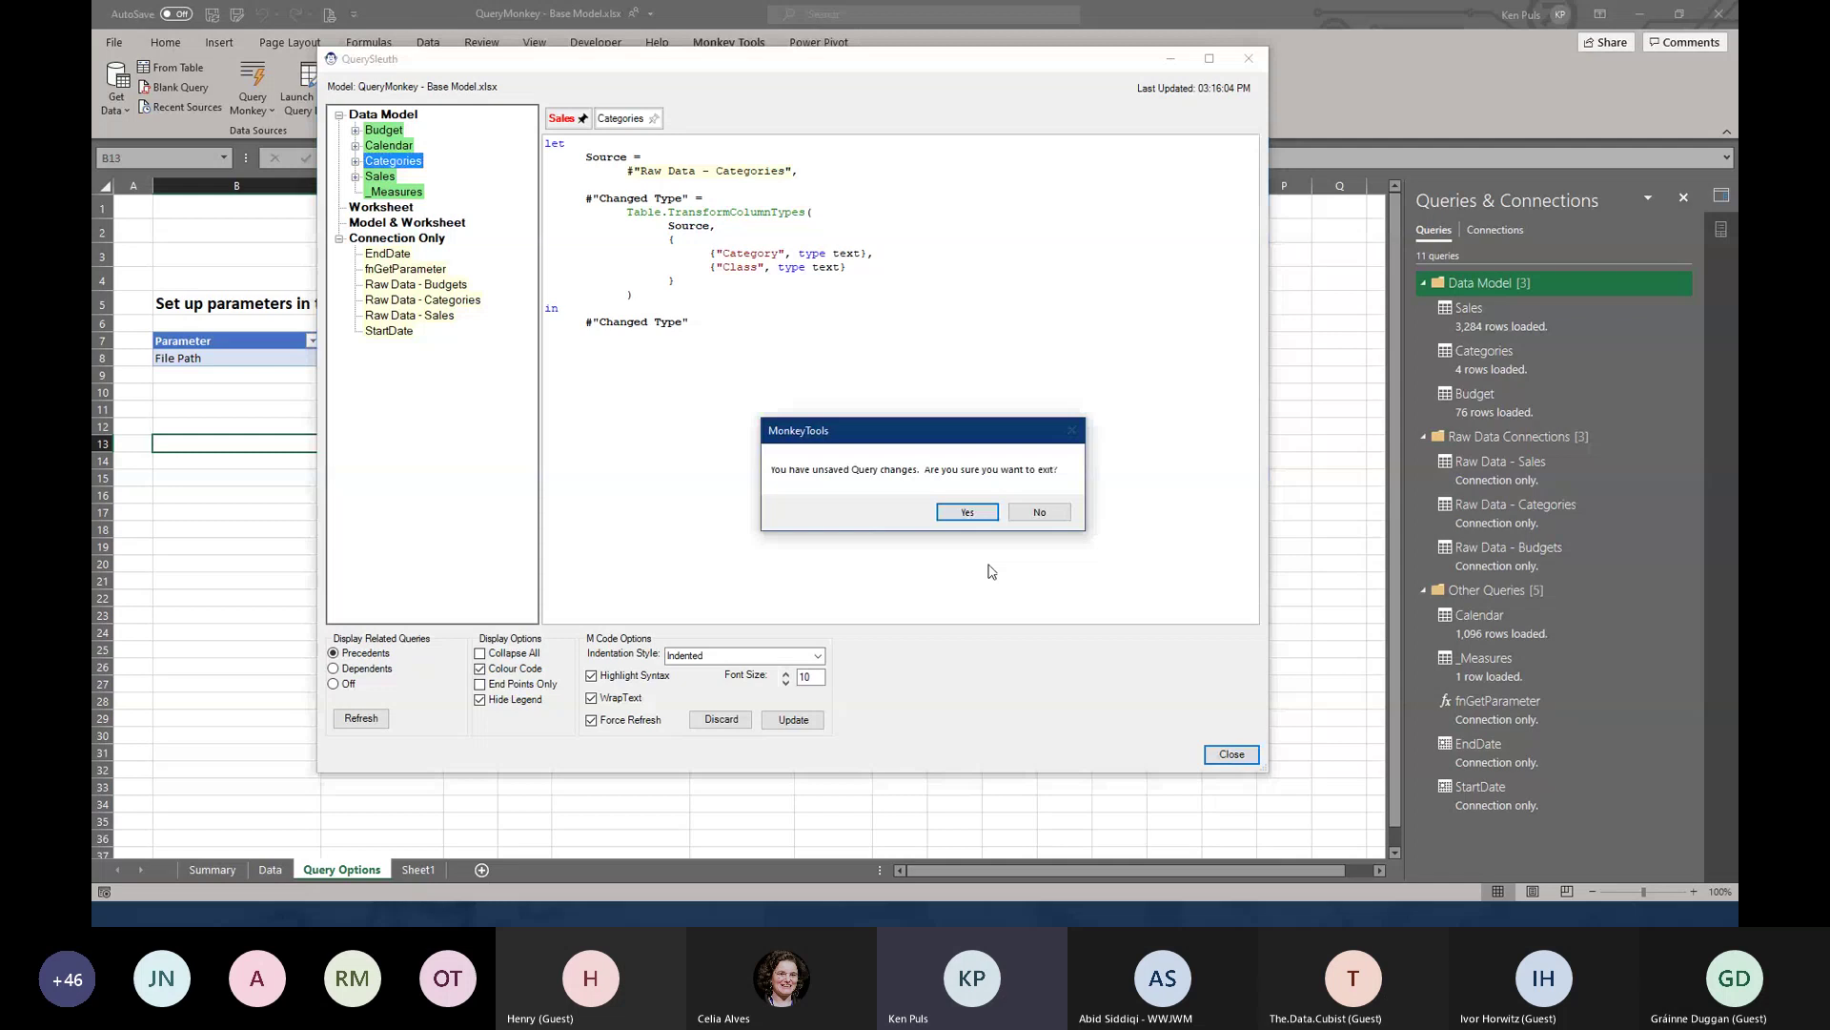
Exit without saving and launch QuerySleuth on the TimeSleuth.xlsx workbook
click(966, 512)
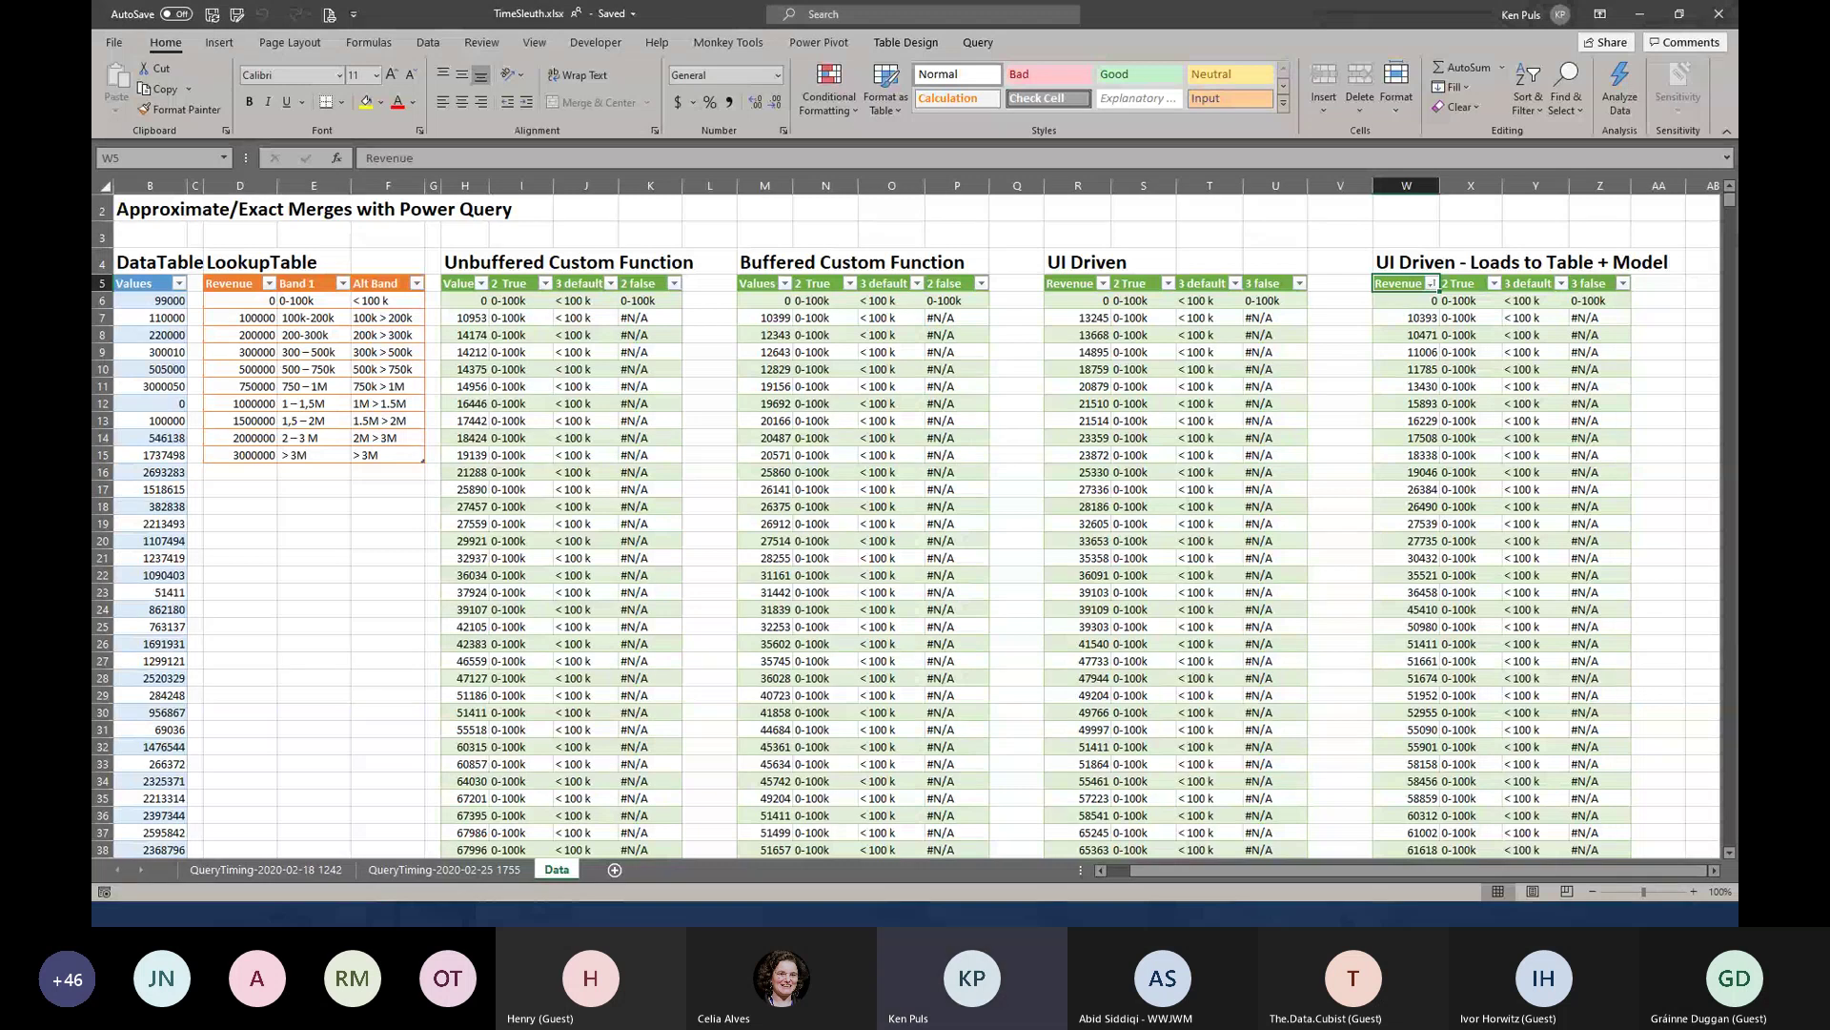
click(729, 43)
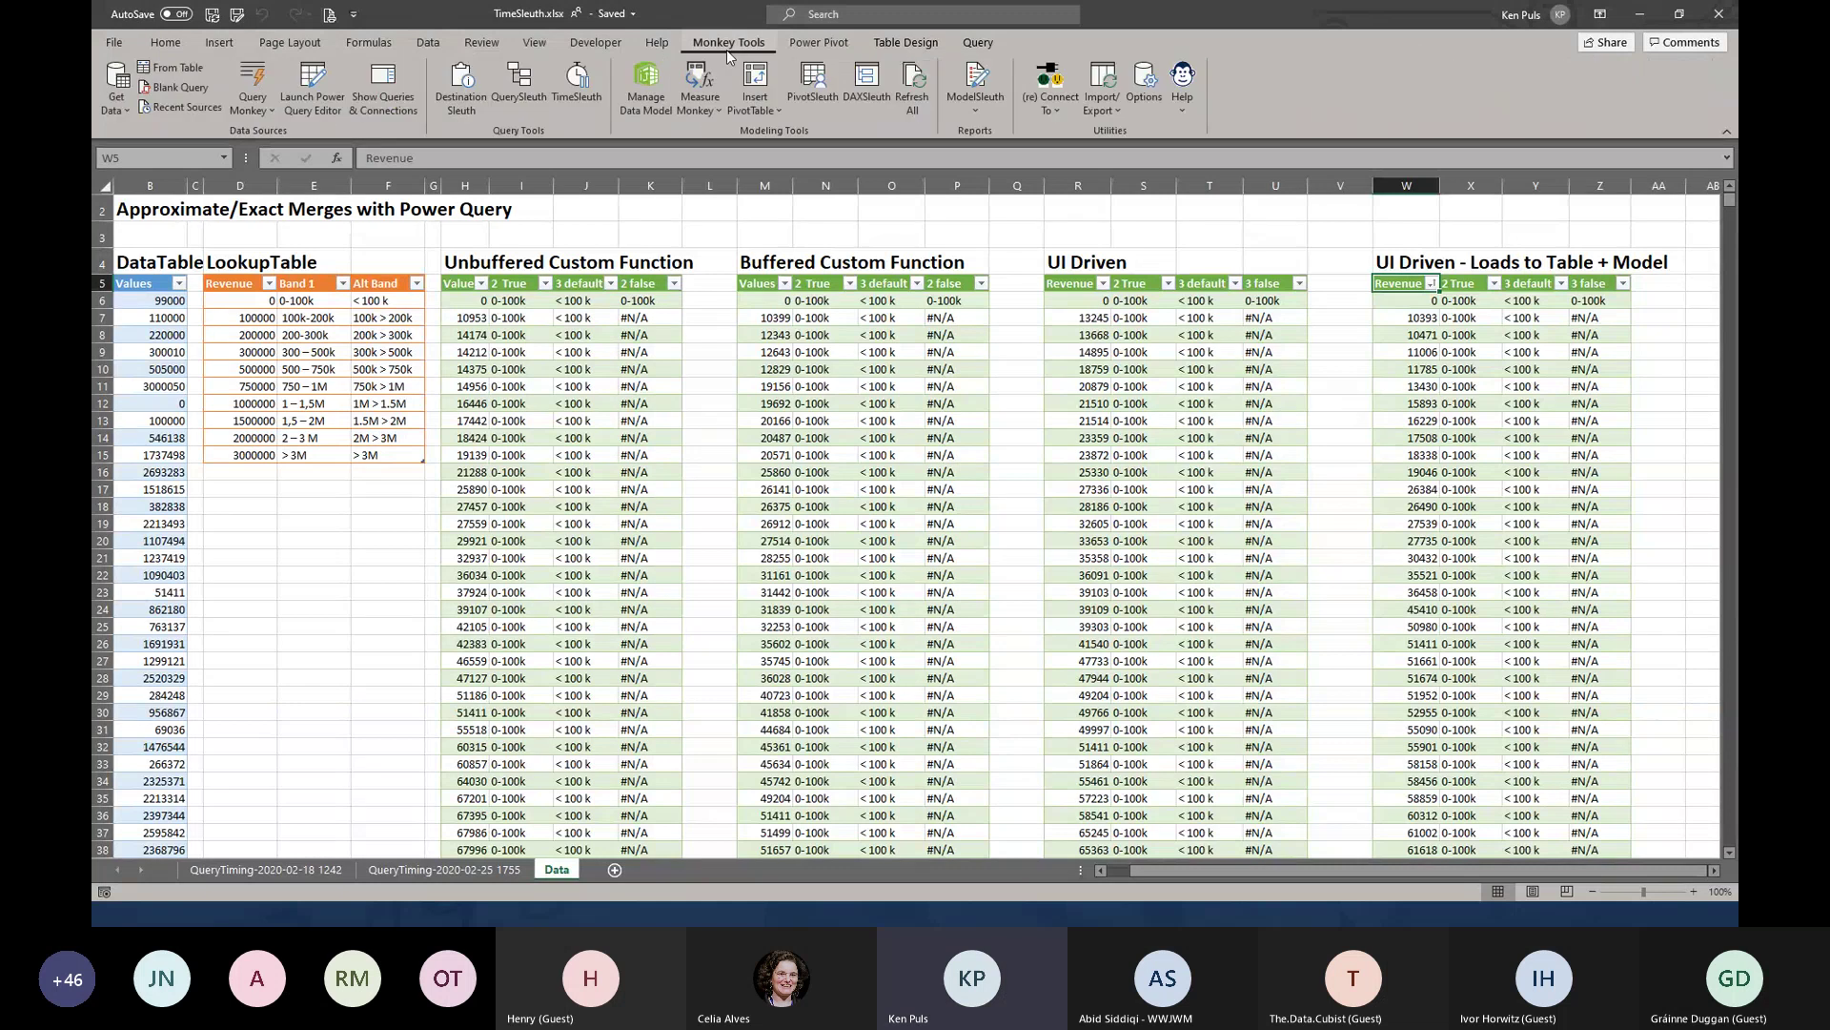
click(520, 96)
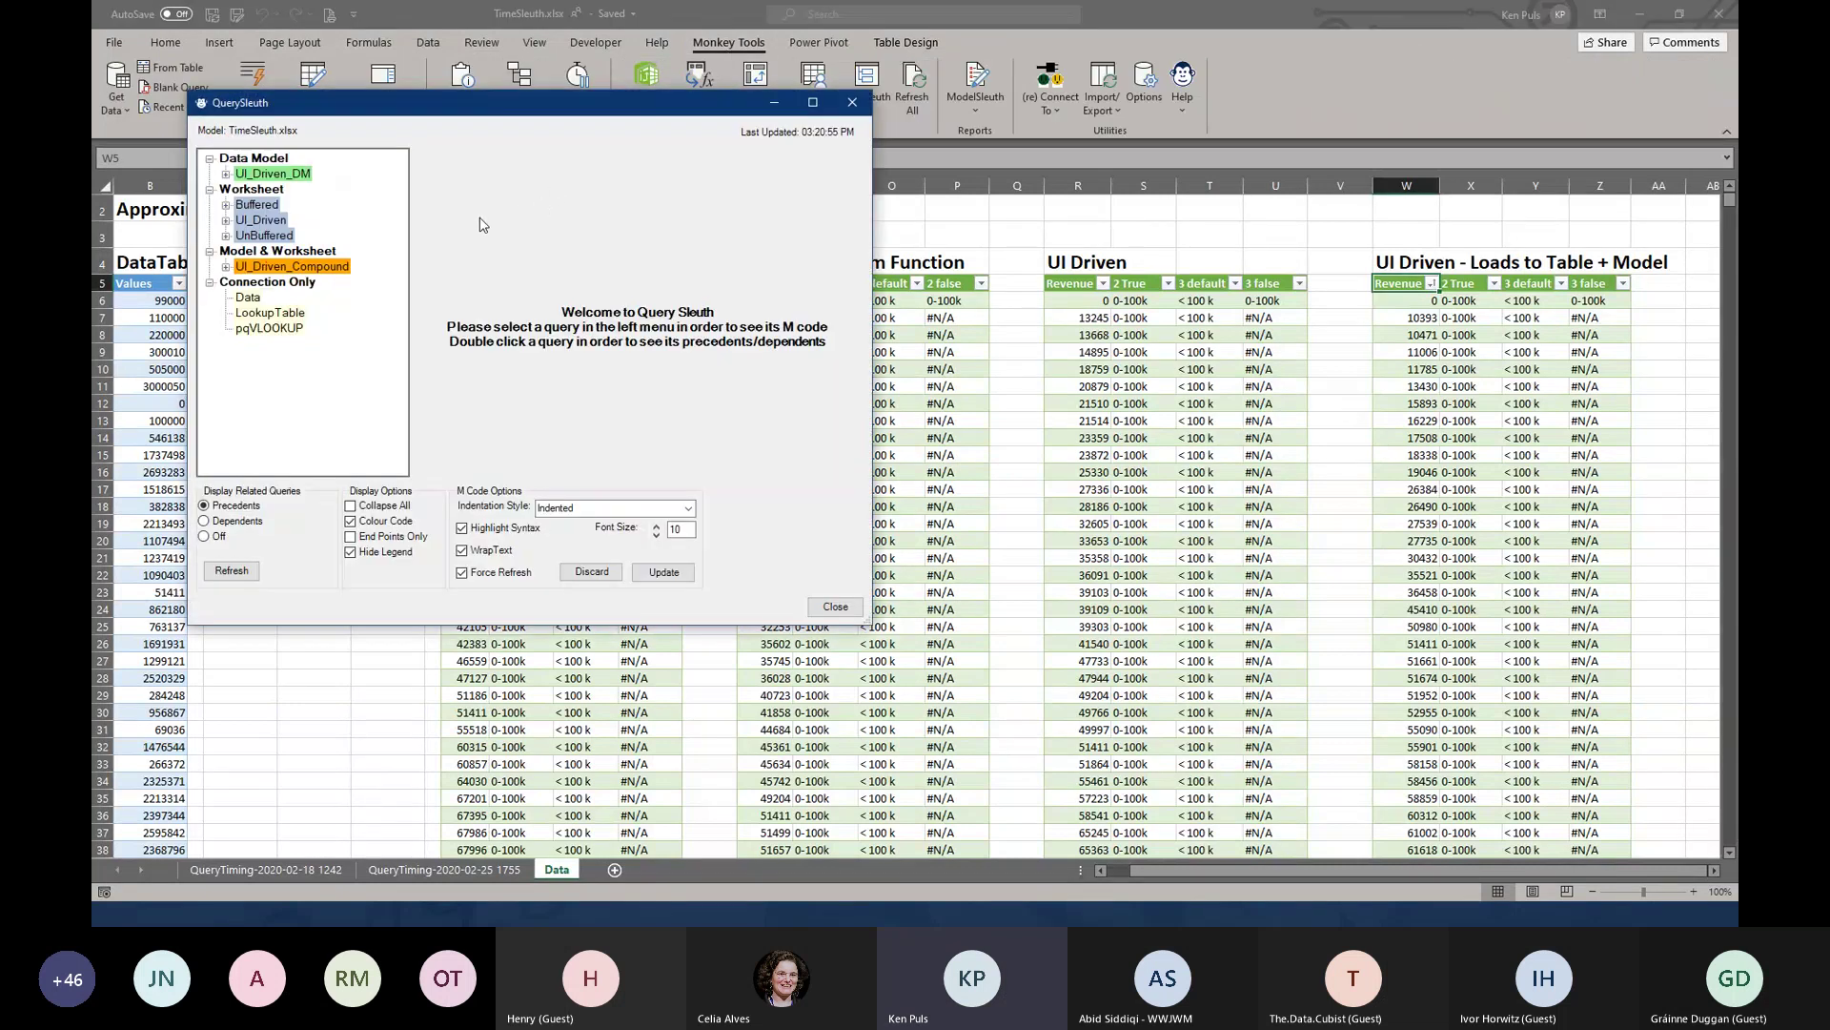
Show the colour legend, open the Buffered query's M code, and enlarge the window
click(350, 552)
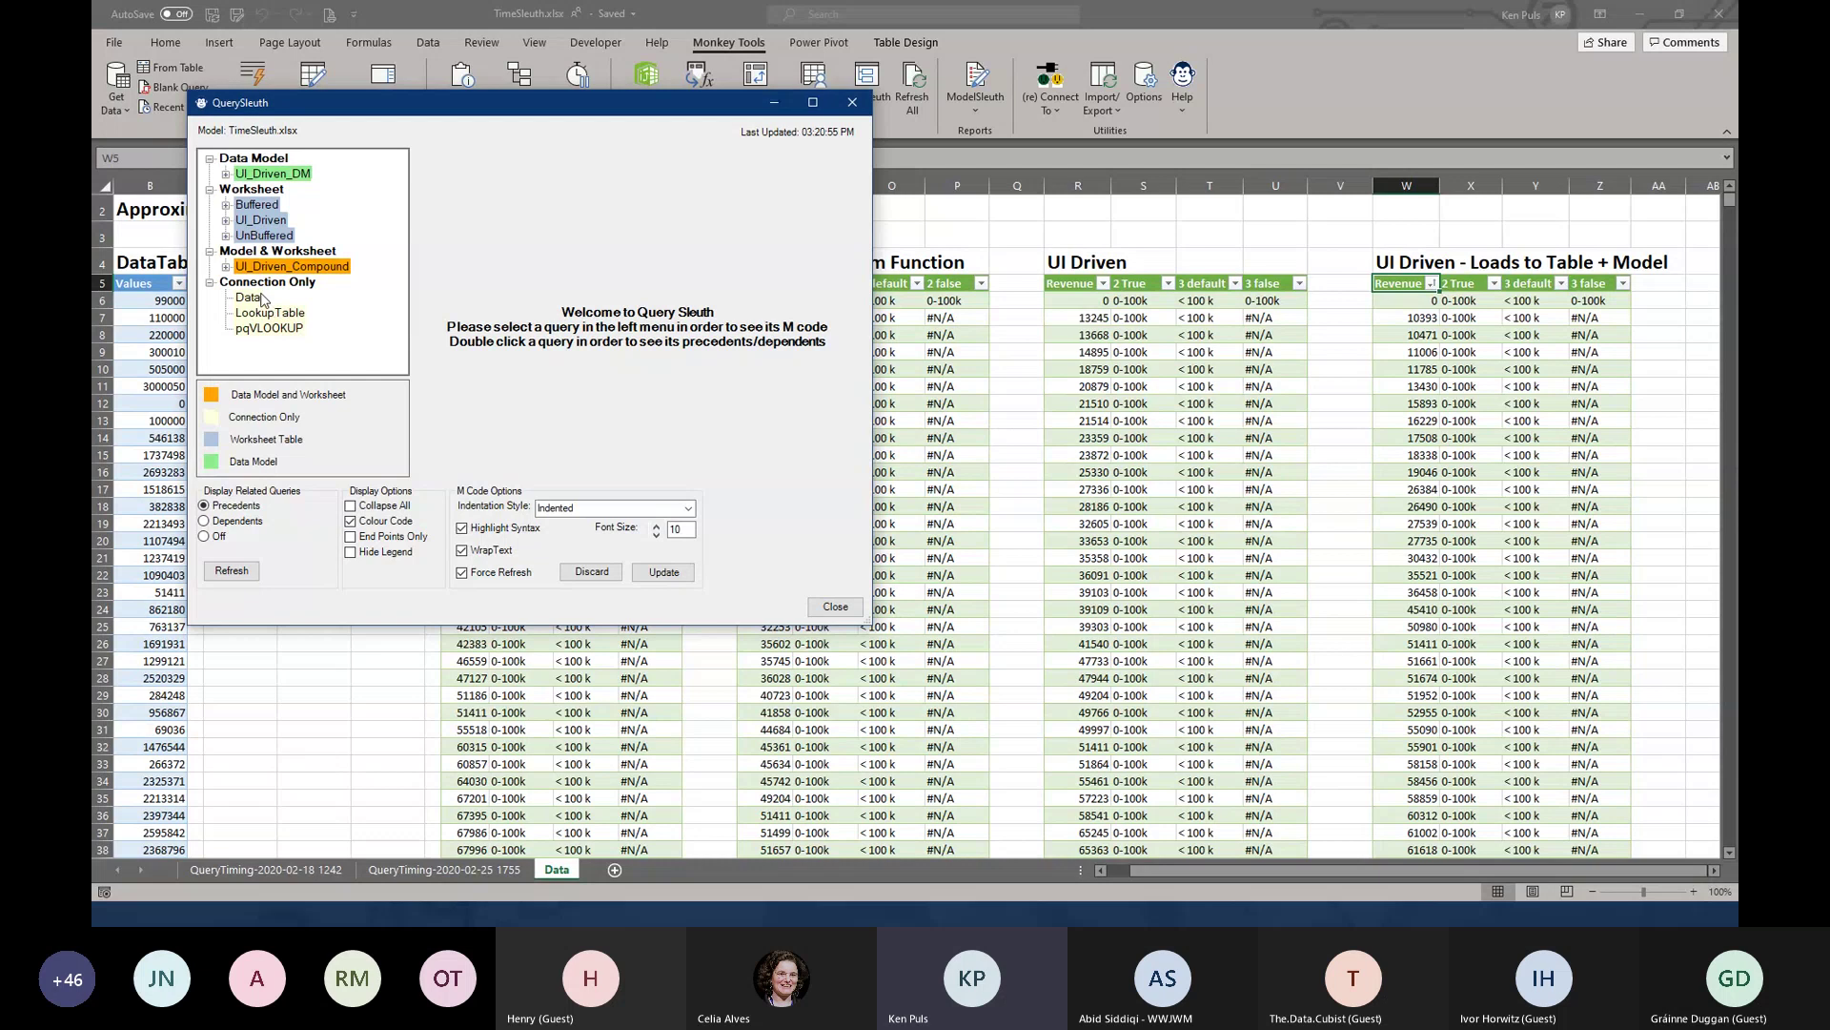
click(266, 208)
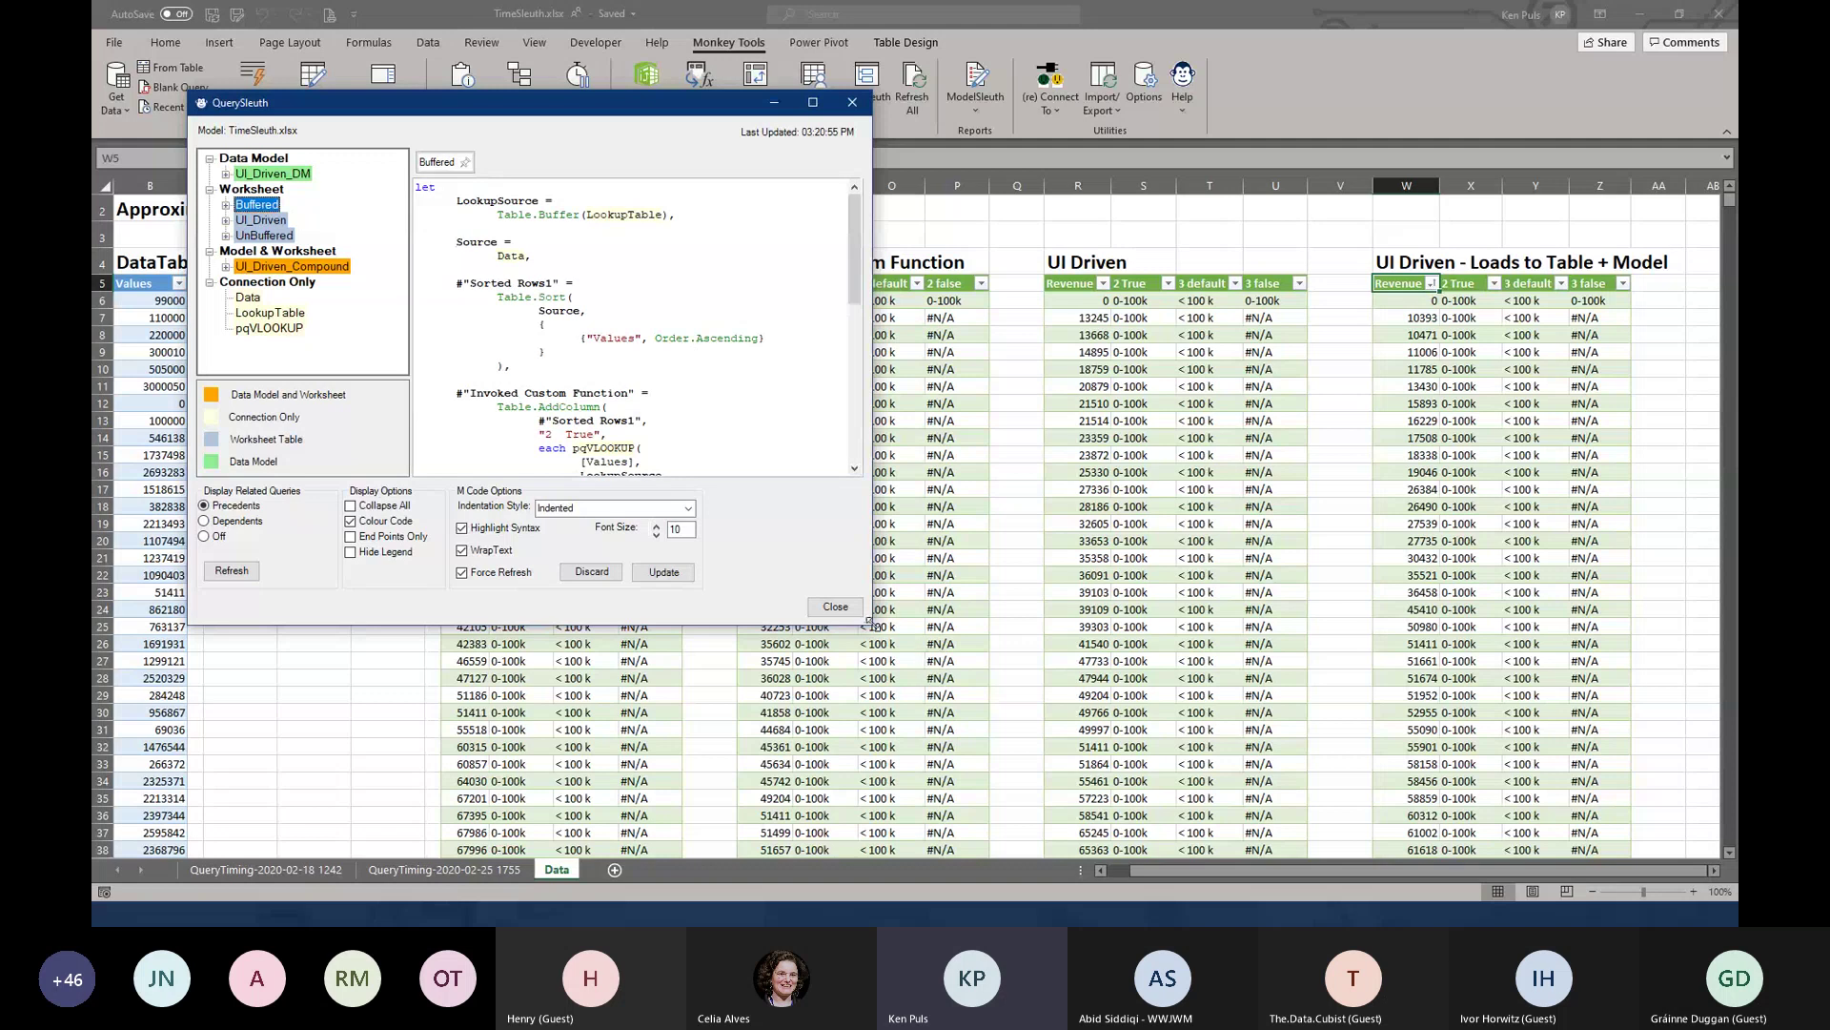
drag(868, 625, 1235, 772)
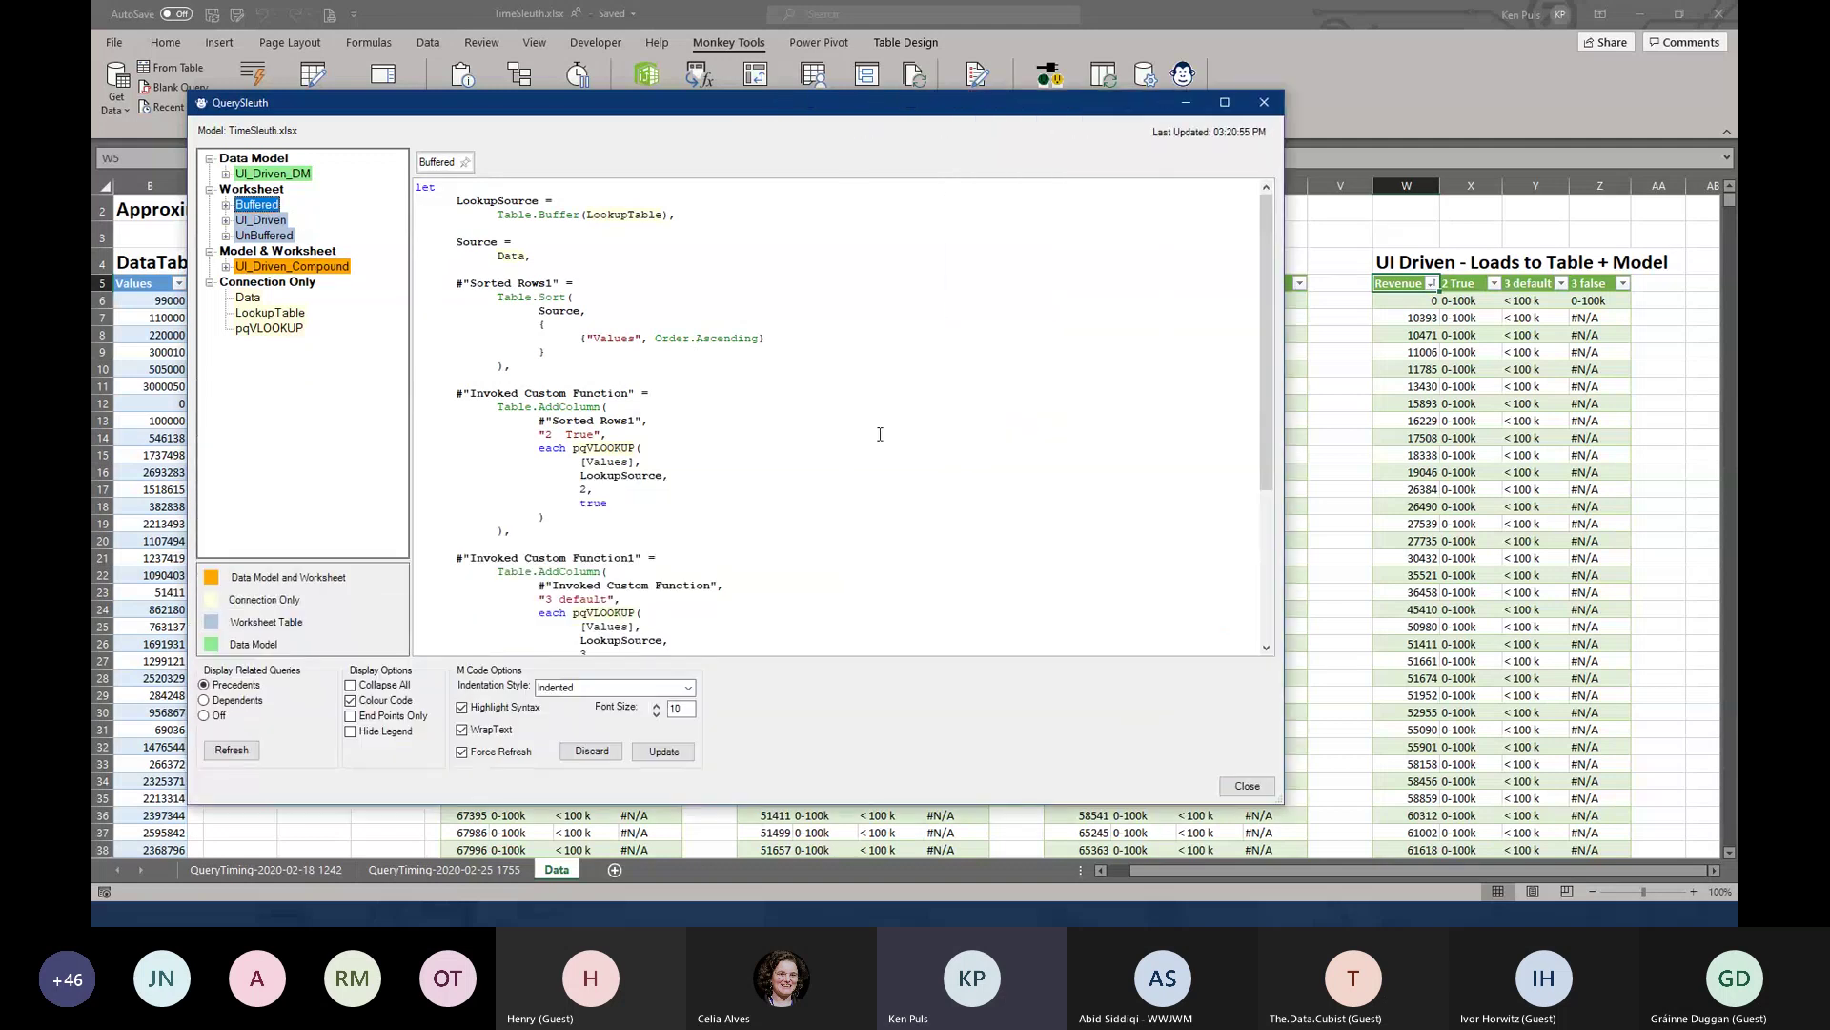
Compare Buffered's Table.Buffer(LookupTable) with UnBuffered's direct LookupTable reference, ending on UnBuffered
drag(497, 215, 670, 216)
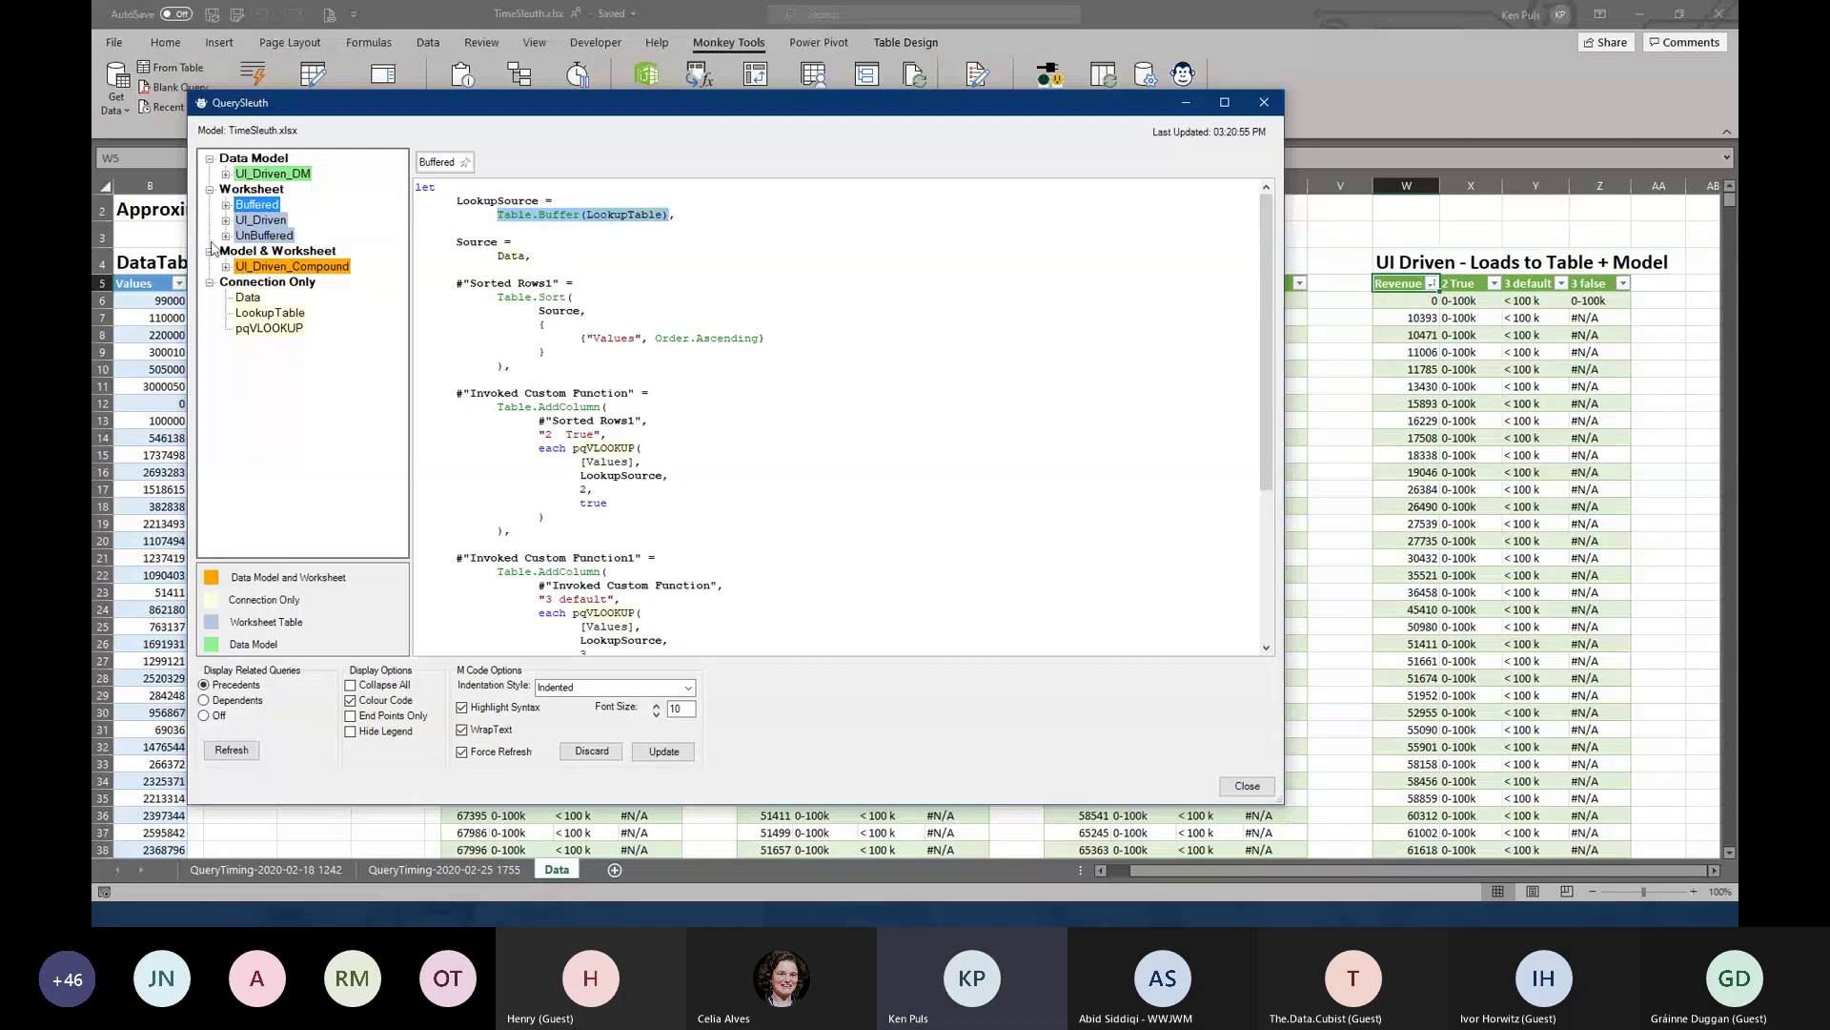
click(250, 237)
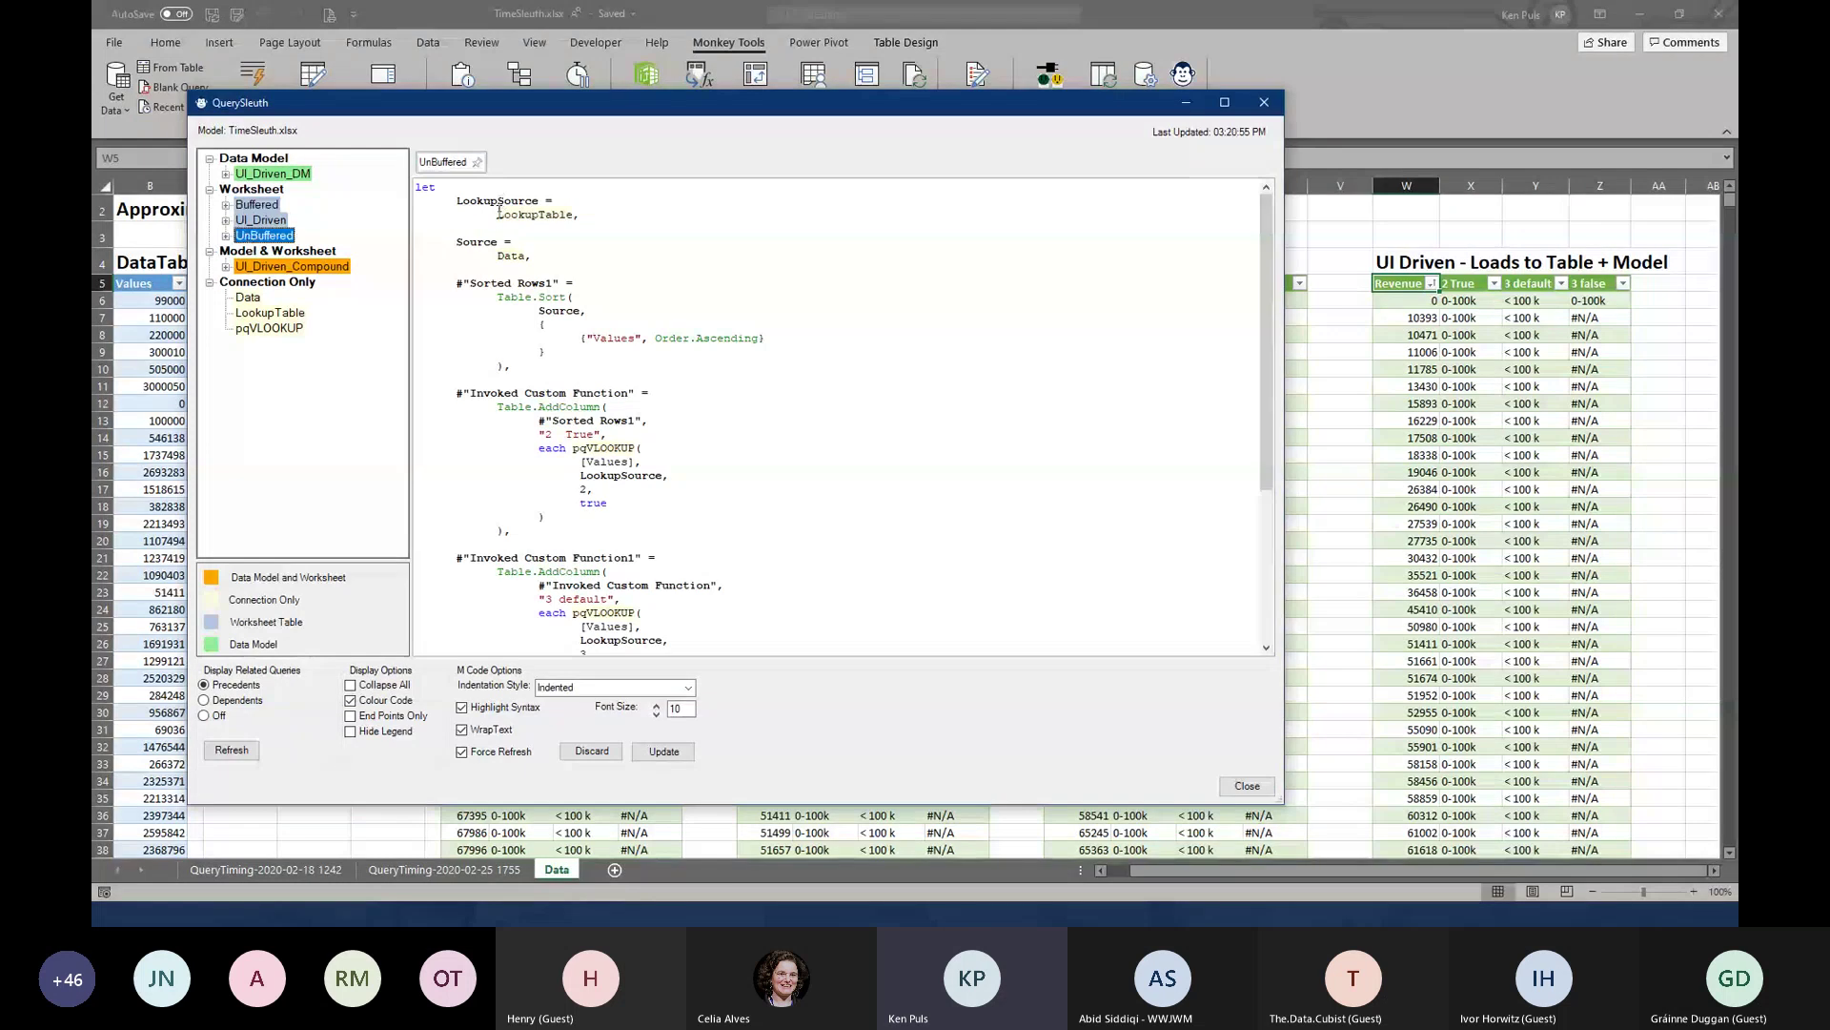
drag(497, 214, 577, 220)
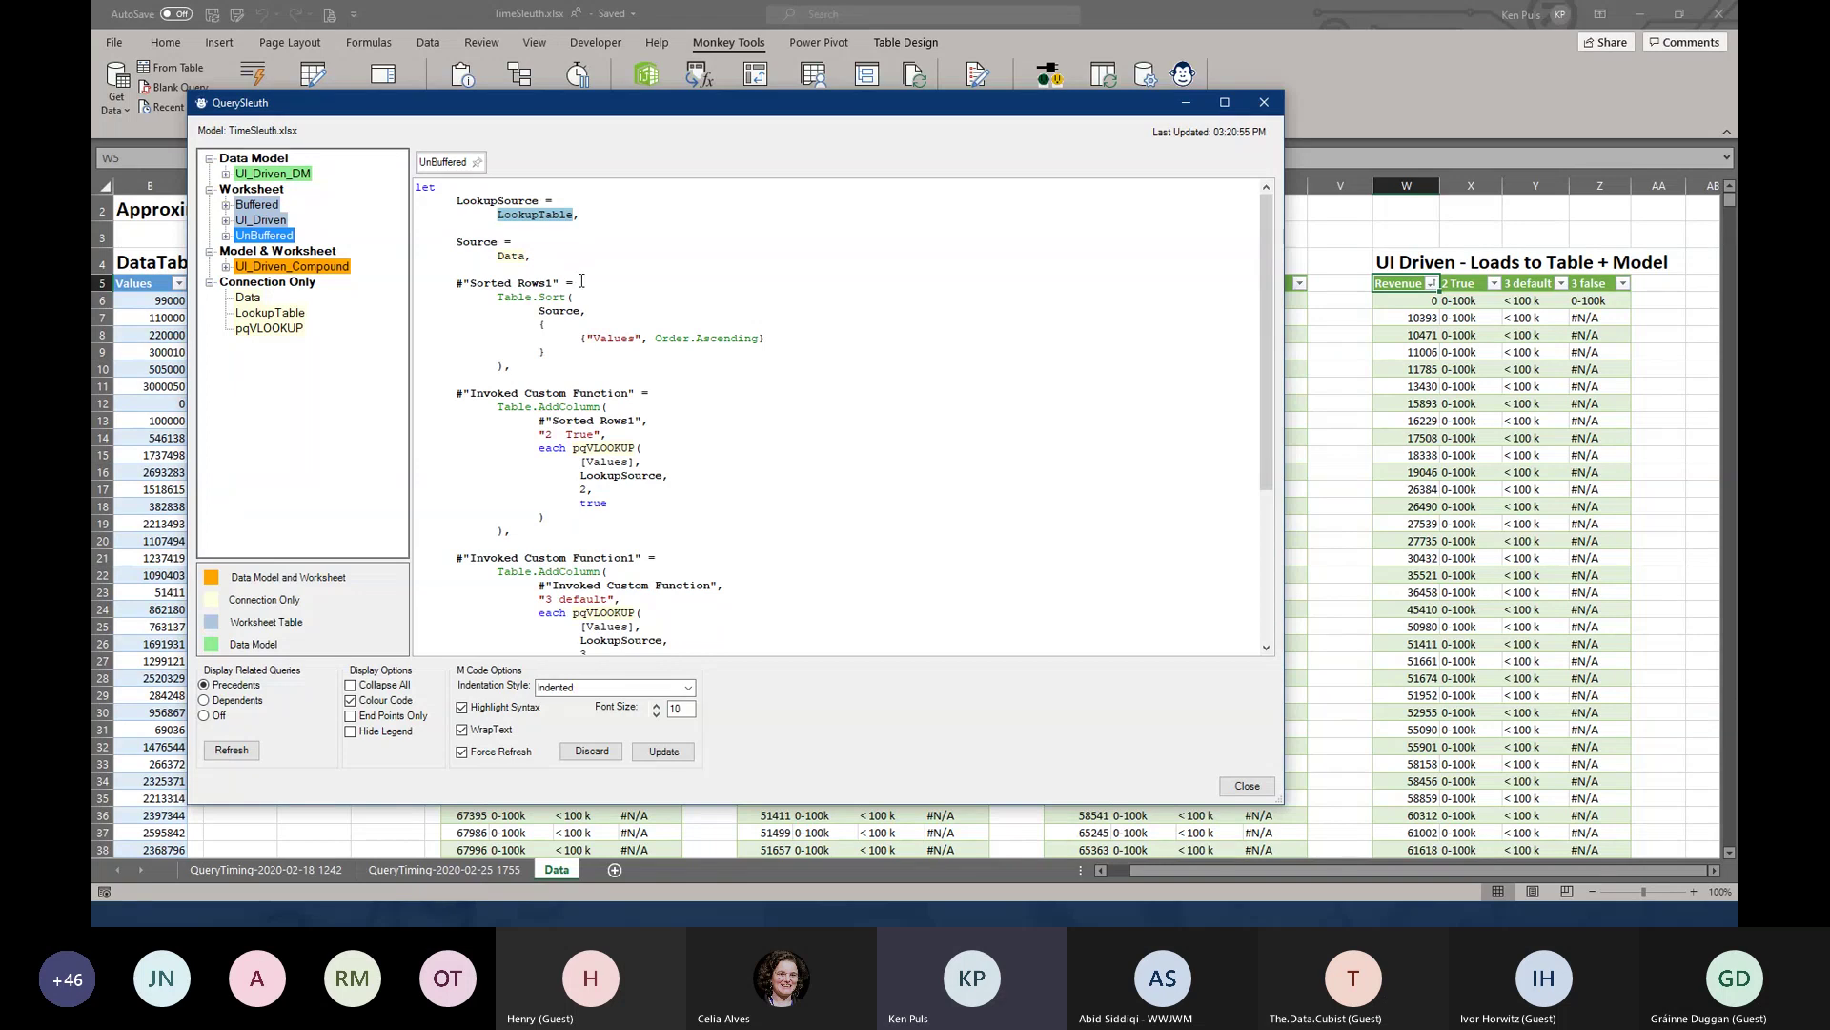
click(275, 205)
click(269, 236)
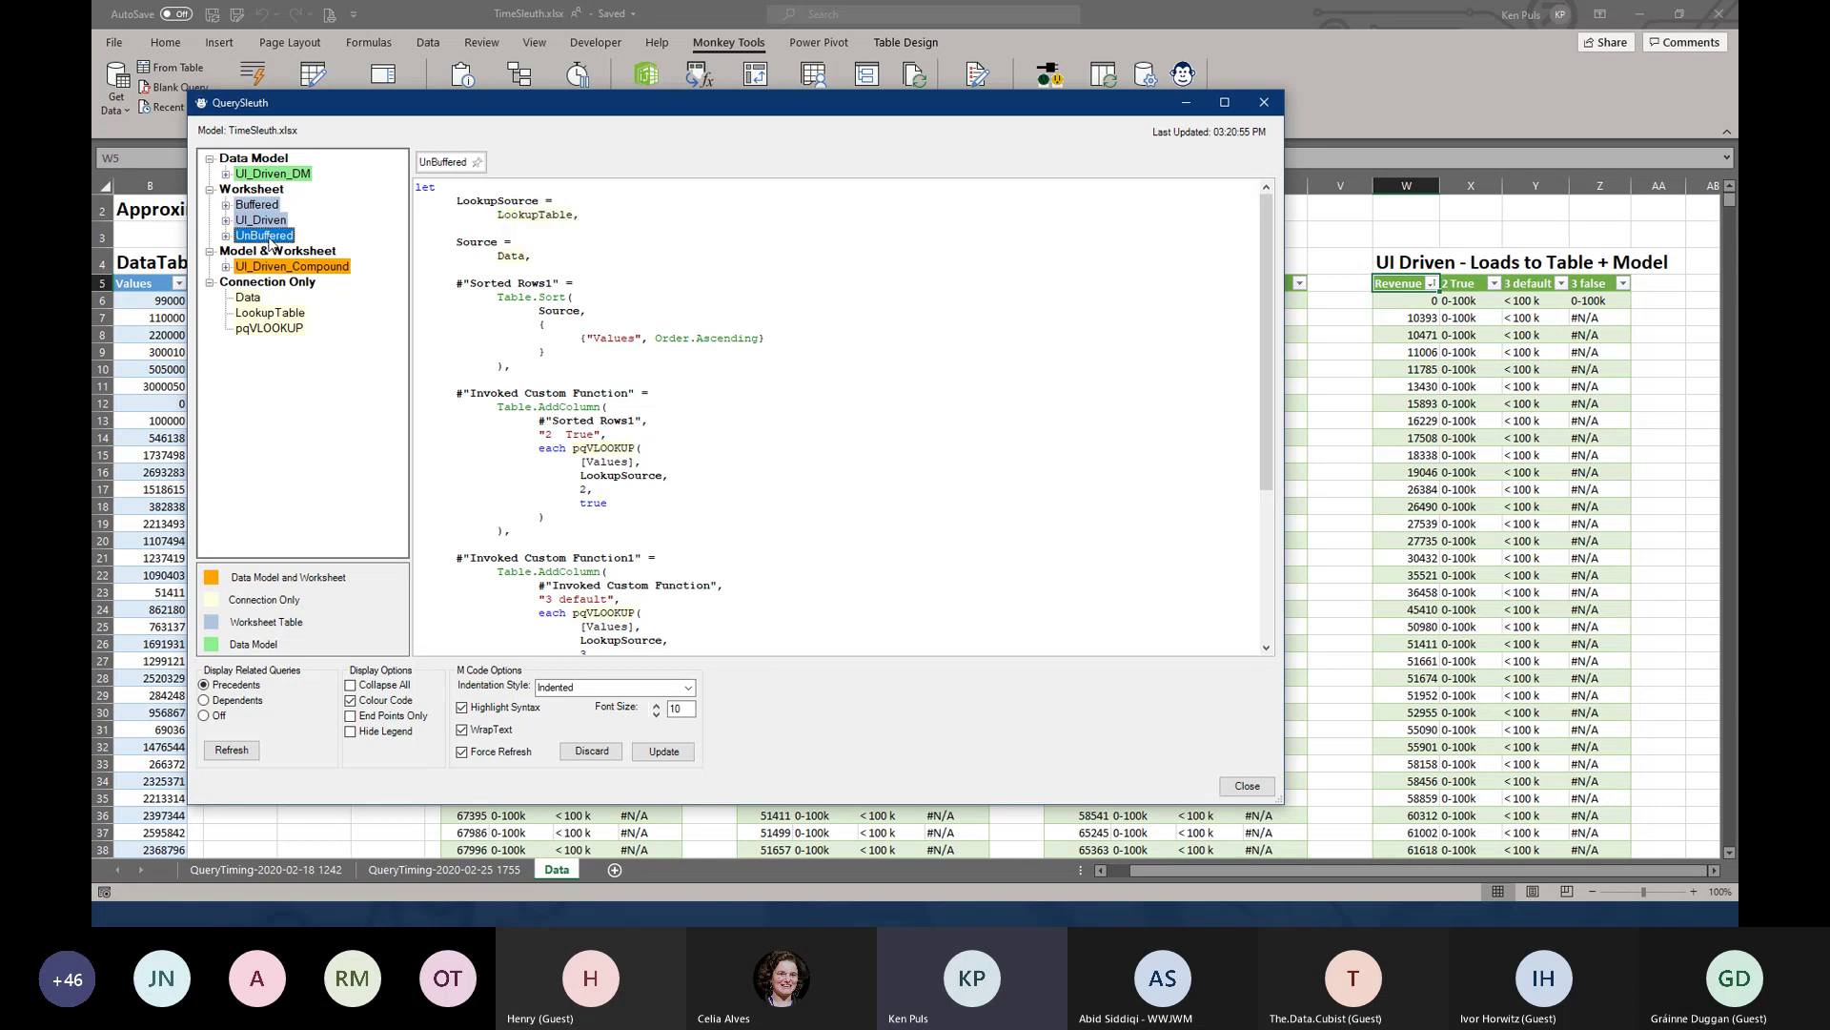
click(267, 206)
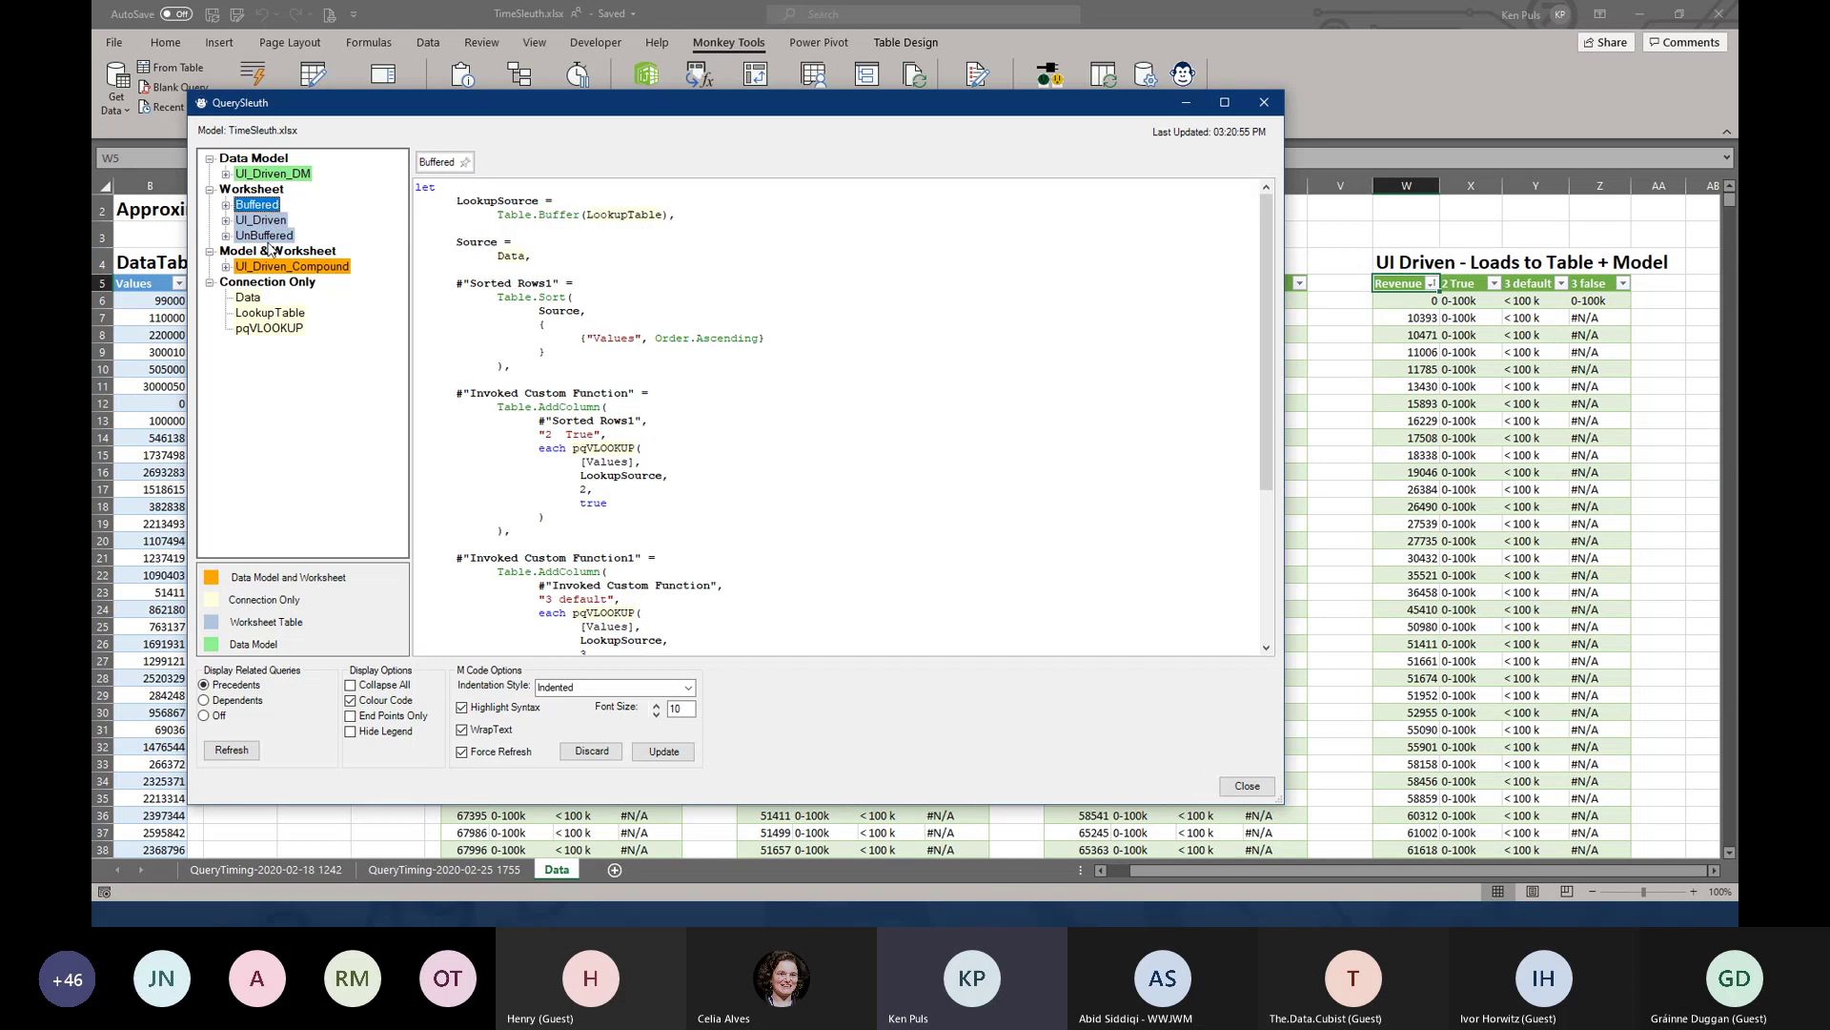
click(269, 235)
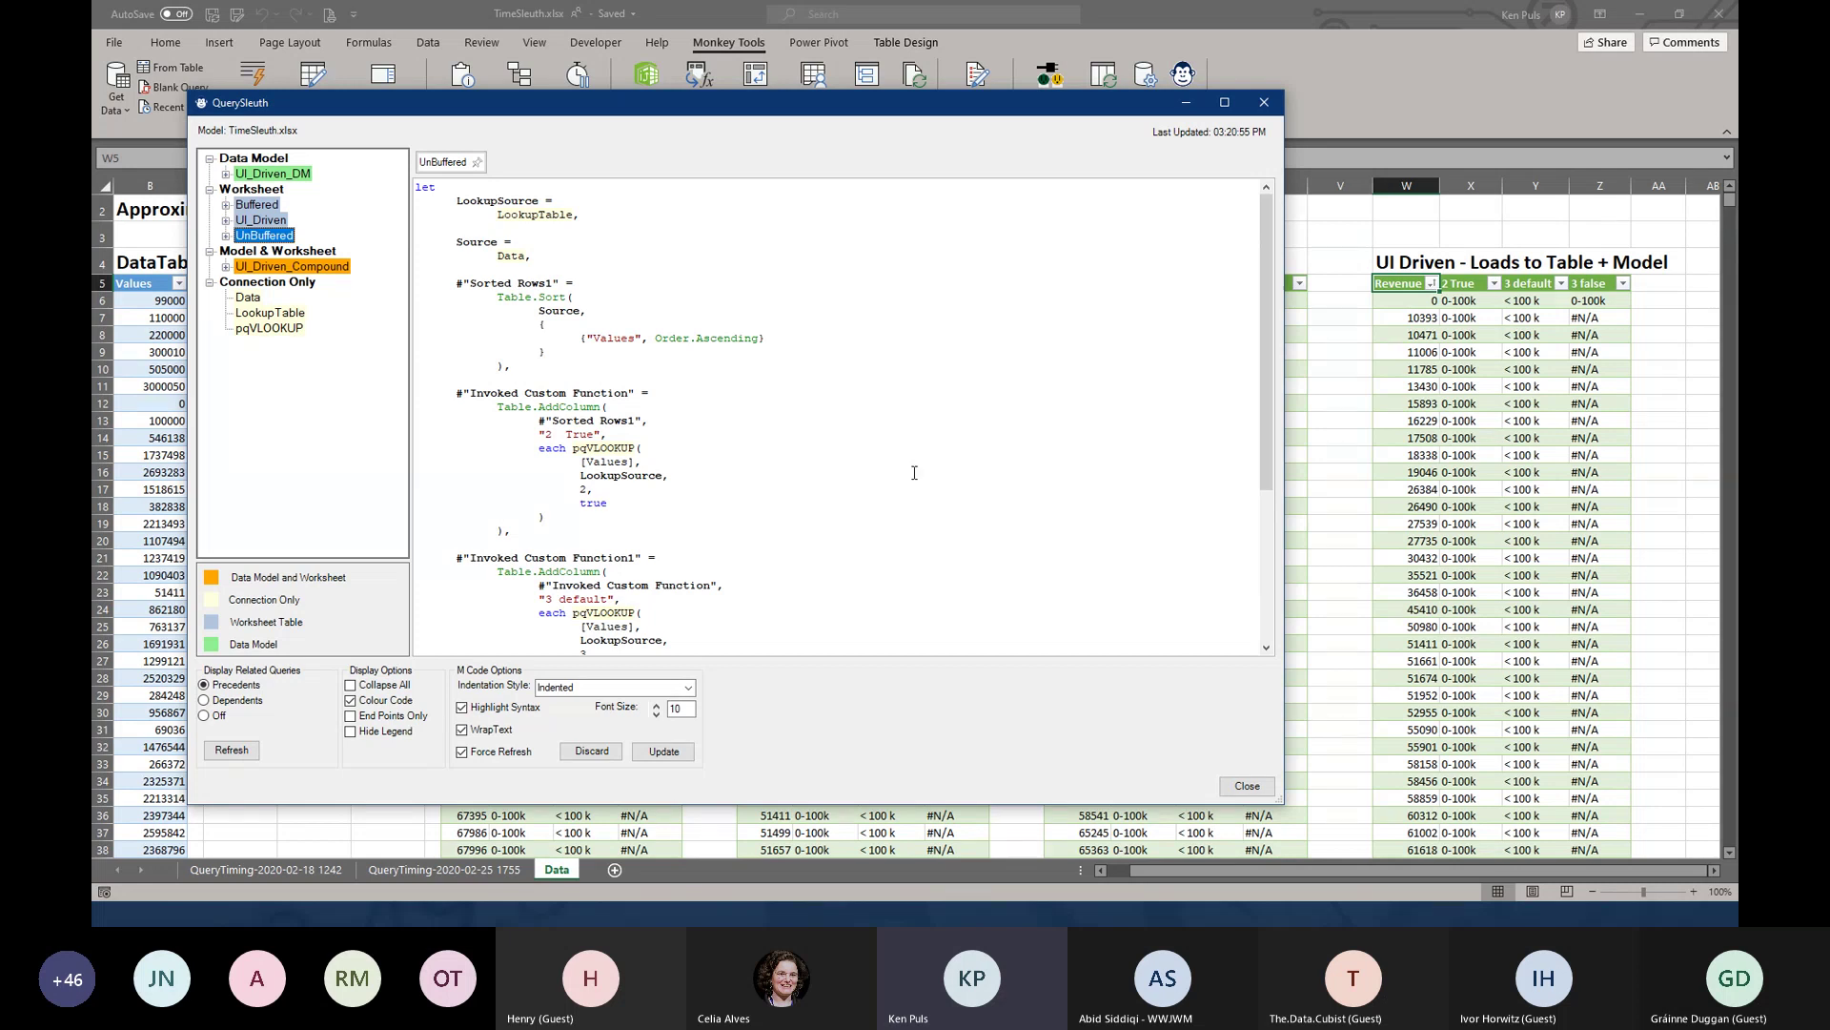
Close QuerySleuth, launch TimeSleuth, and select both the Buffered and UnBuffered queries
click(1244, 786)
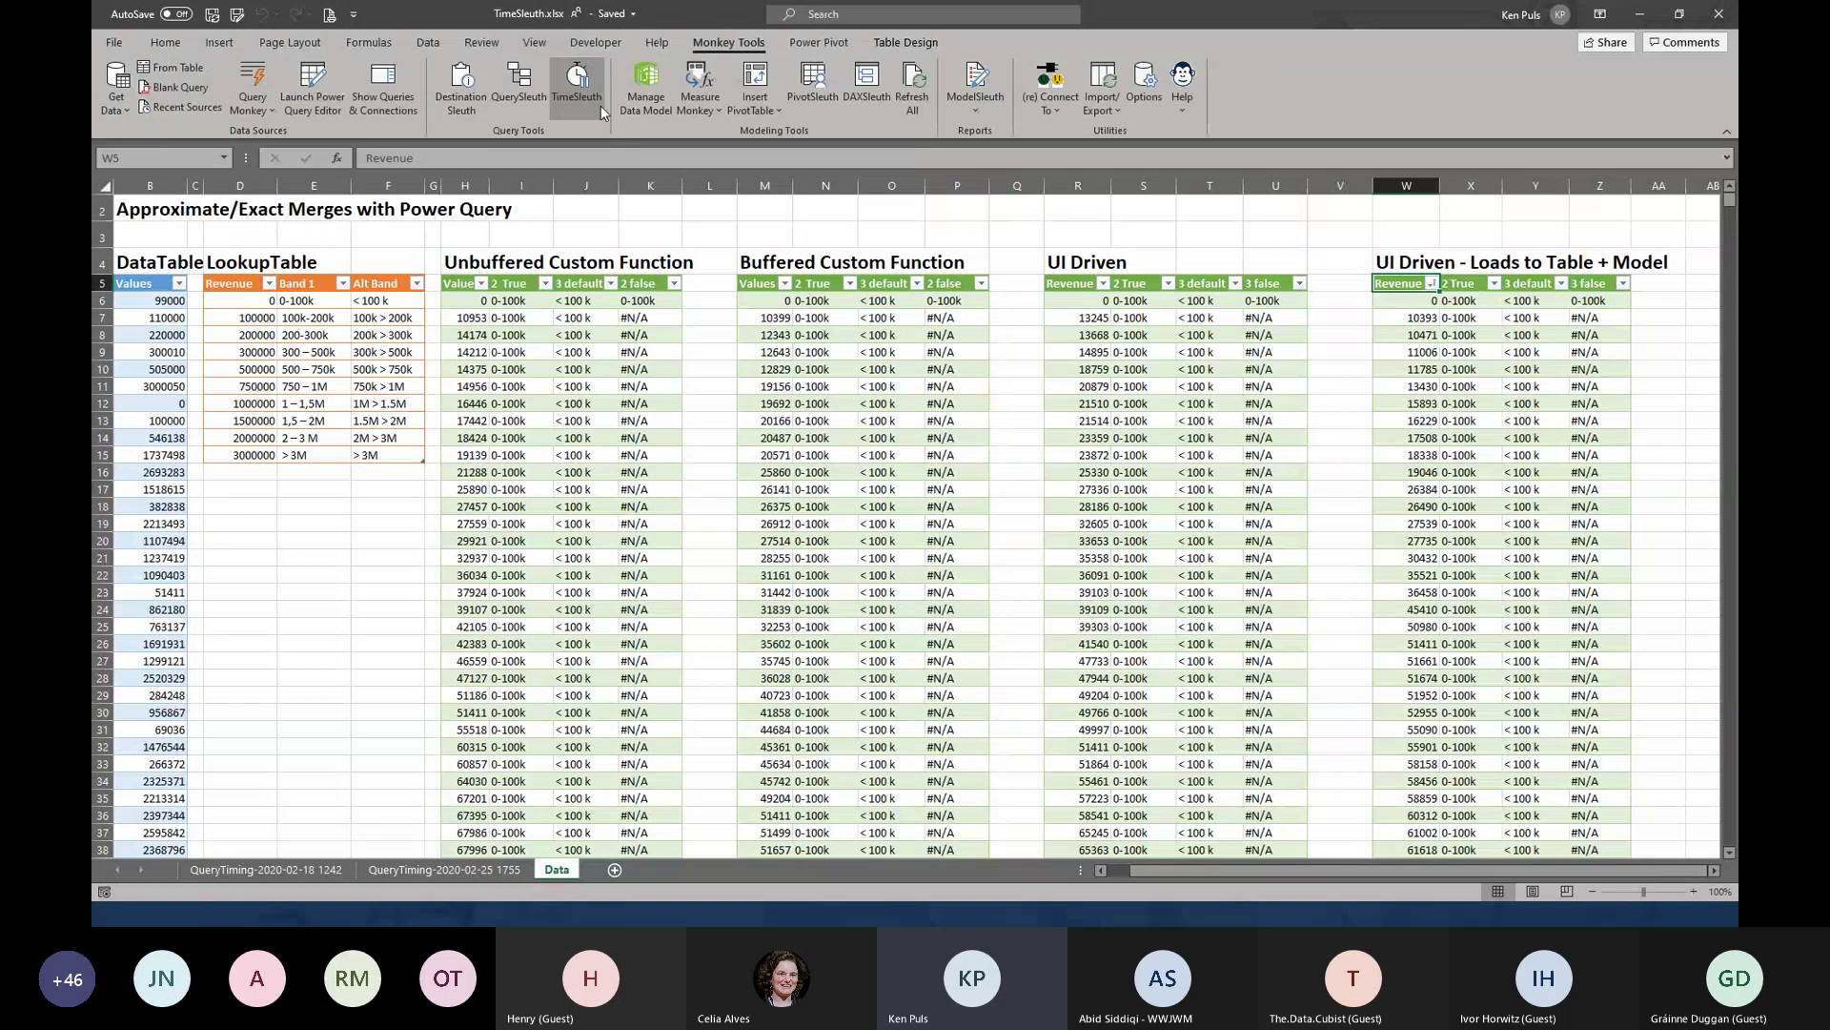
click(595, 100)
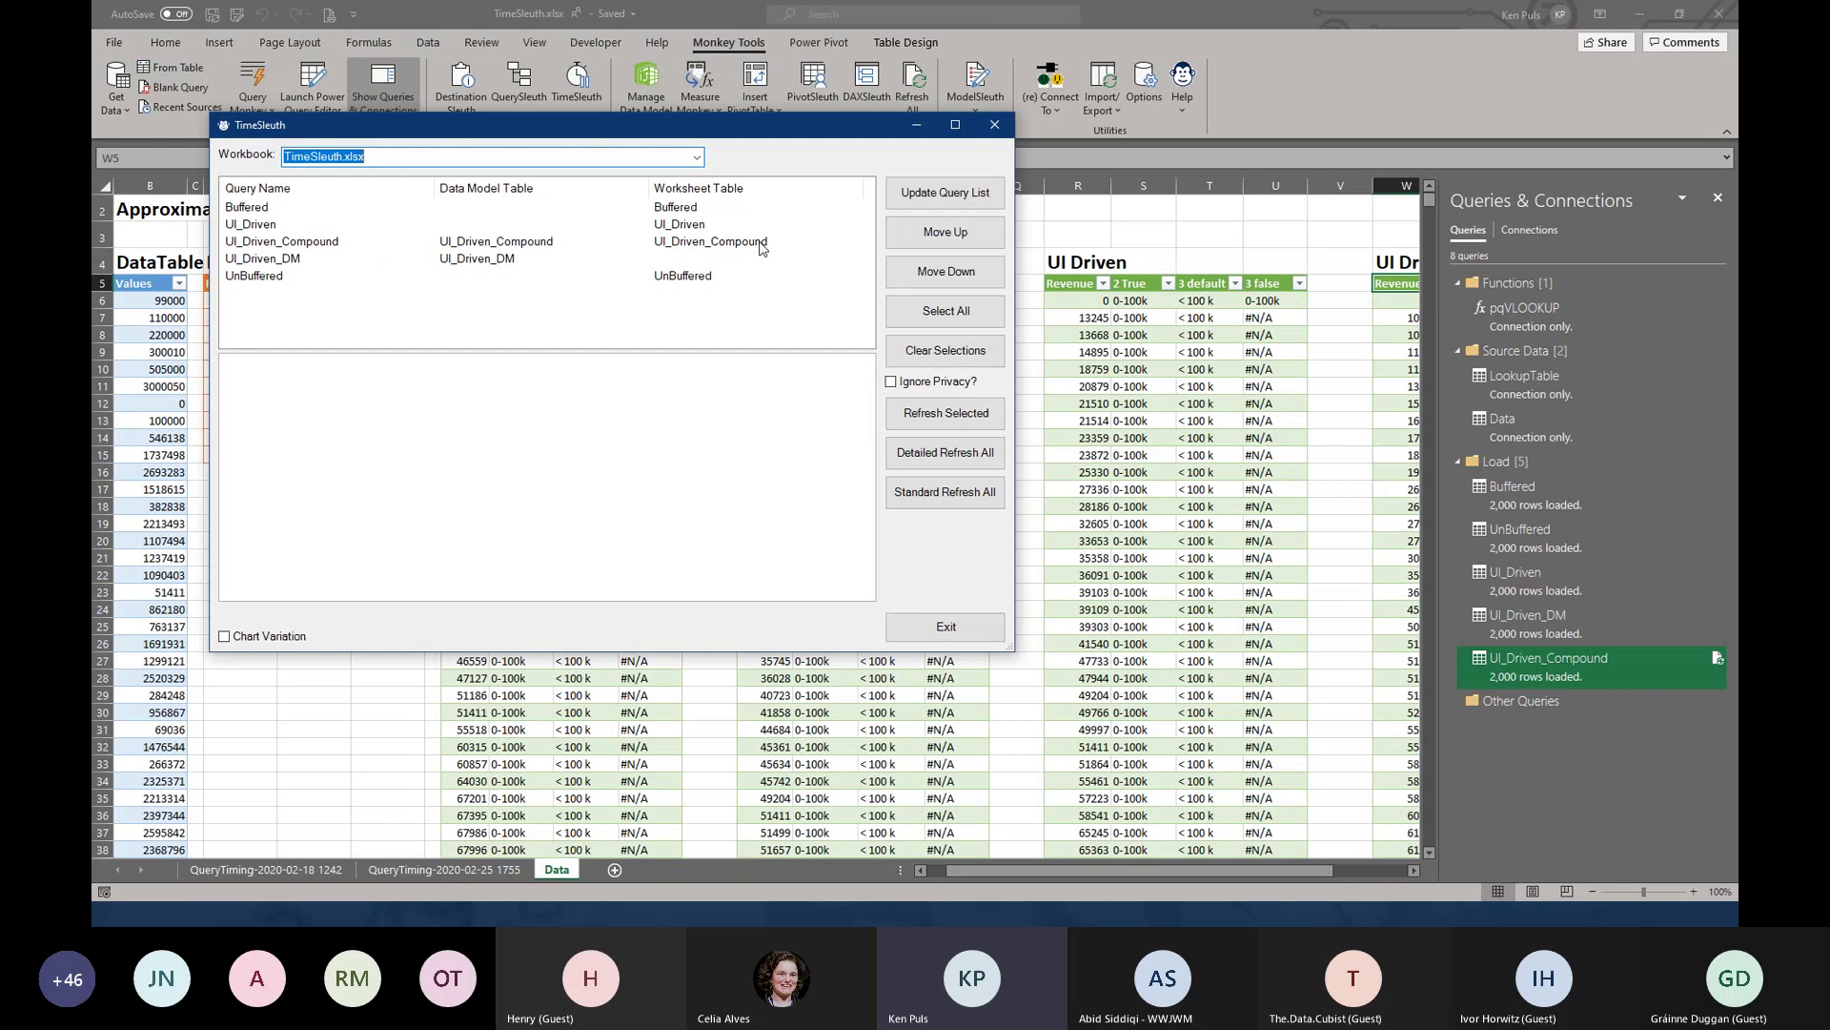
click(268, 207)
click(272, 275)
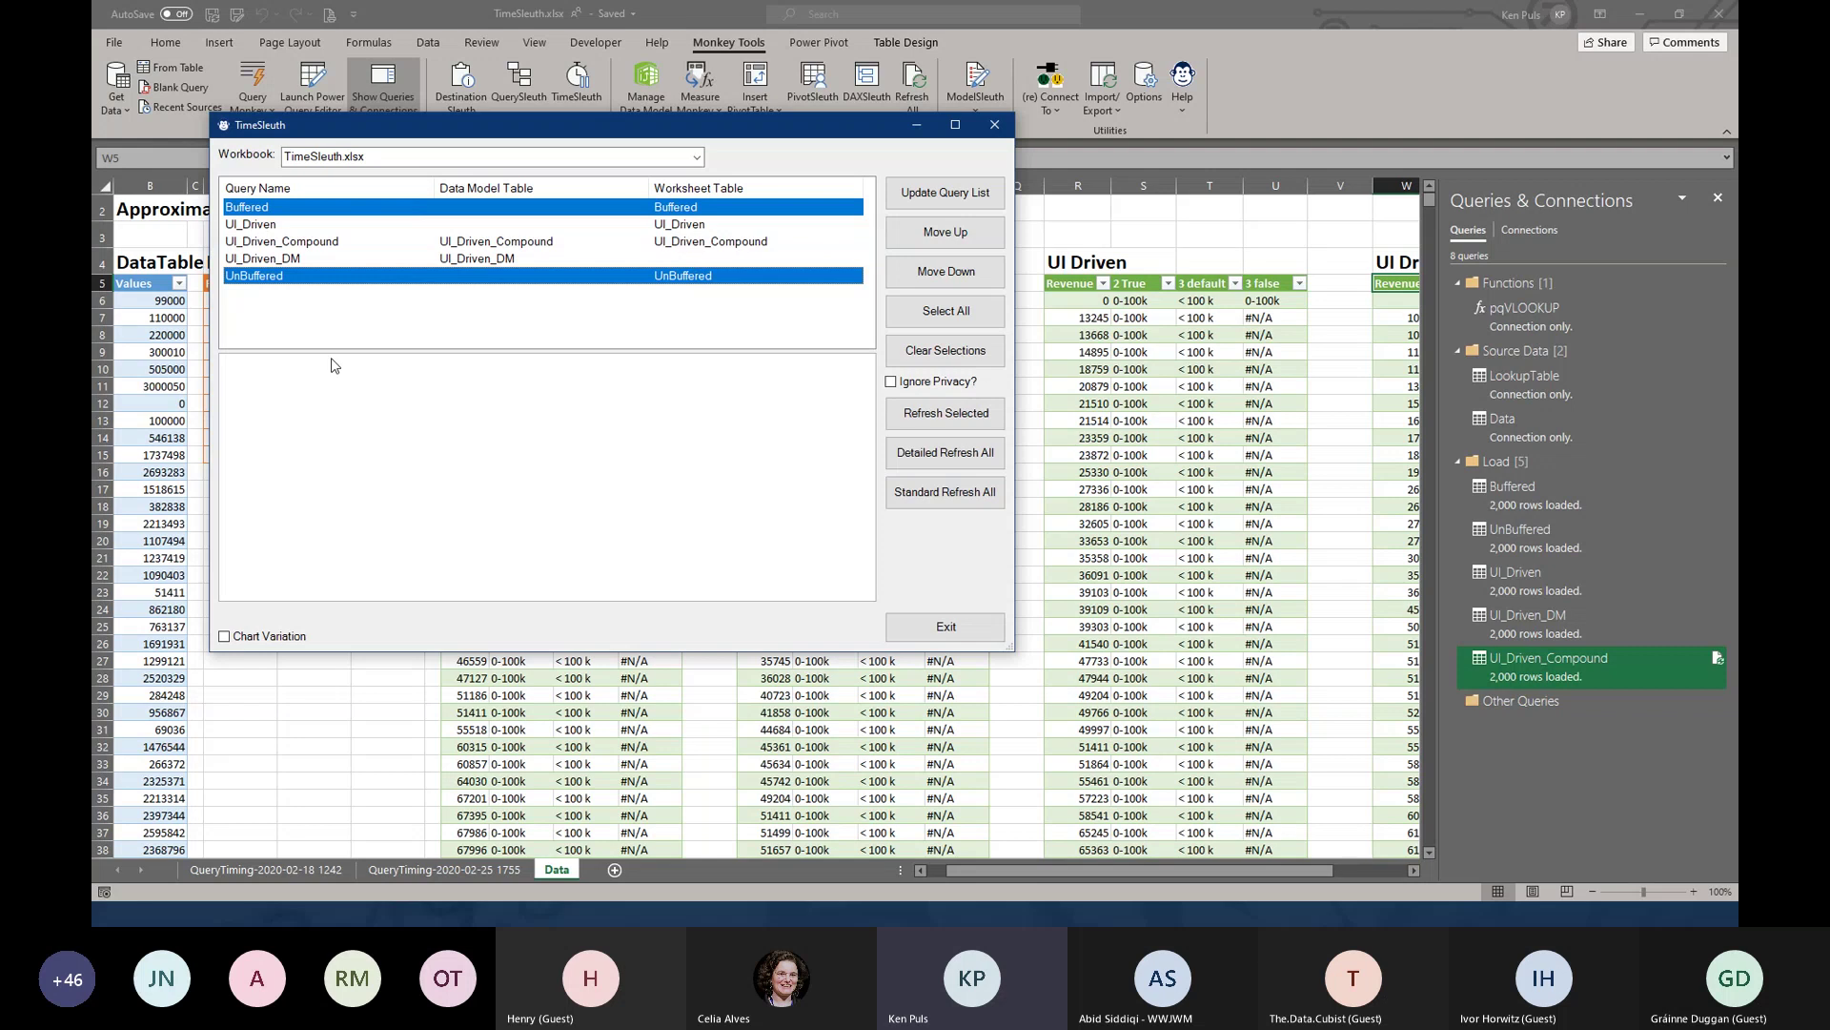
Enable Chart Variation and Double Trials to Compare Privacy Effect, accepting the run-time warning
click(224, 635)
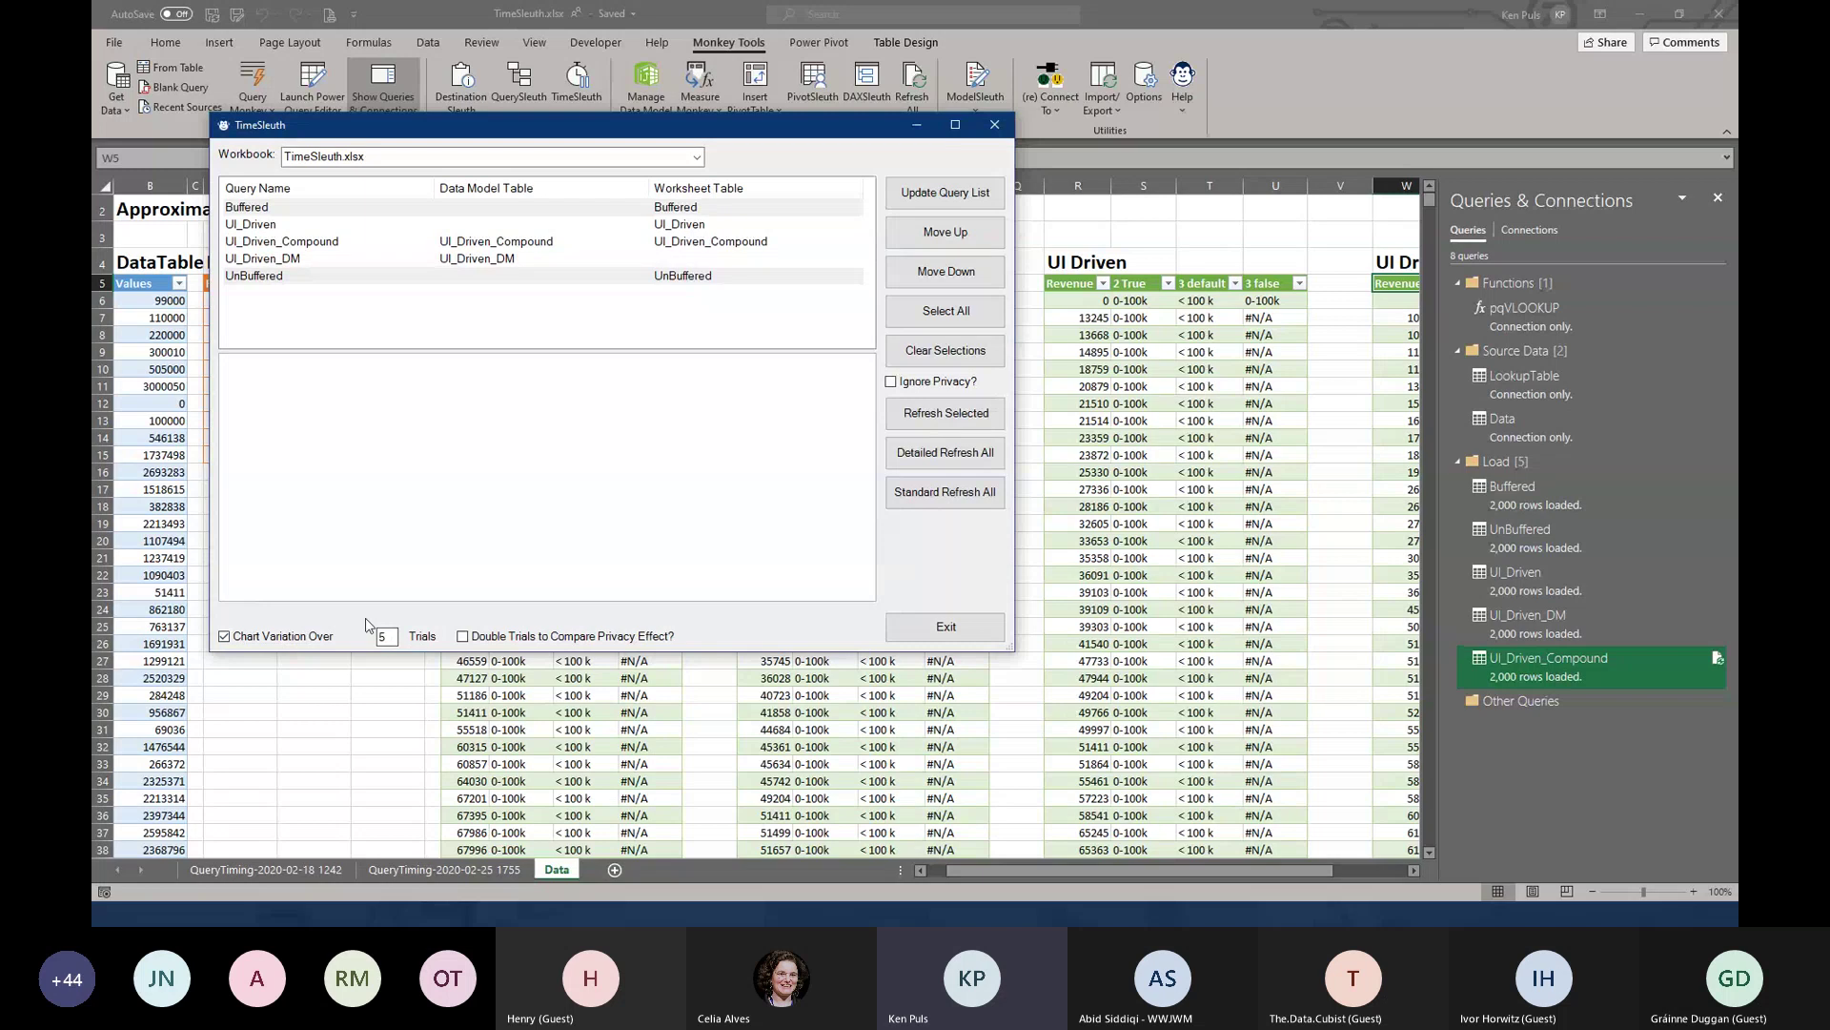
click(462, 636)
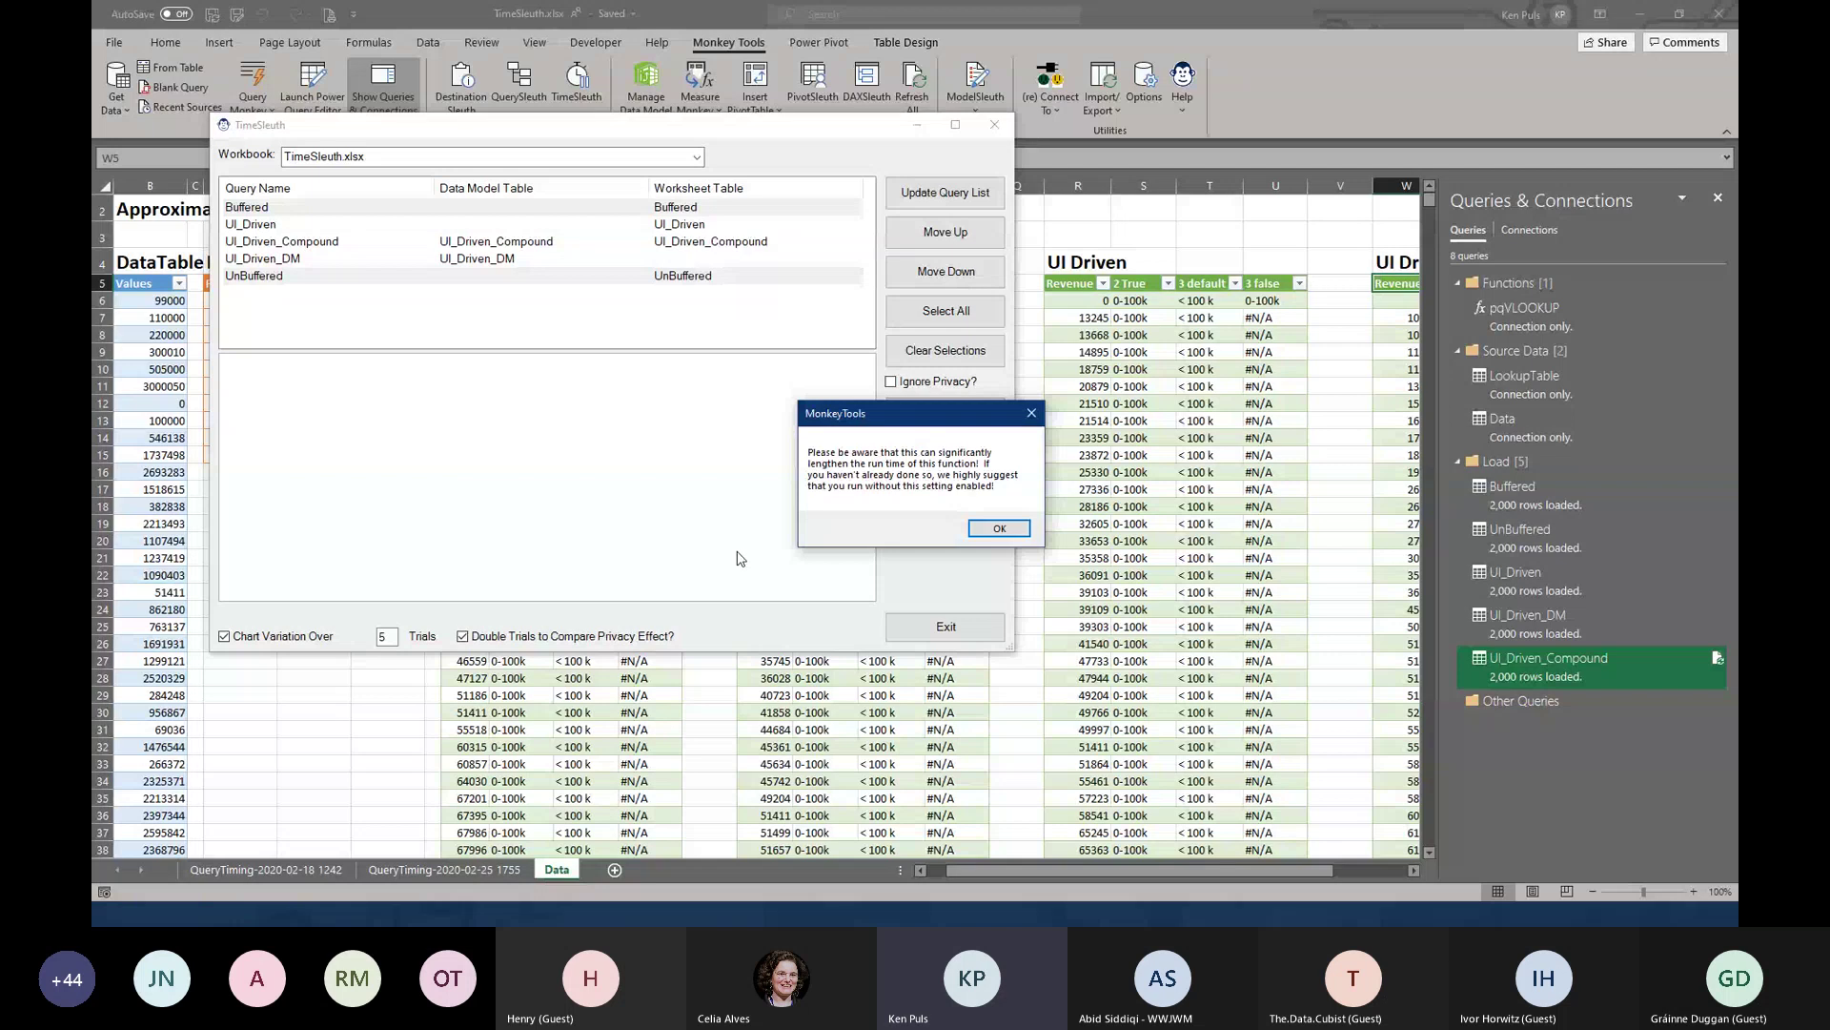
click(992, 530)
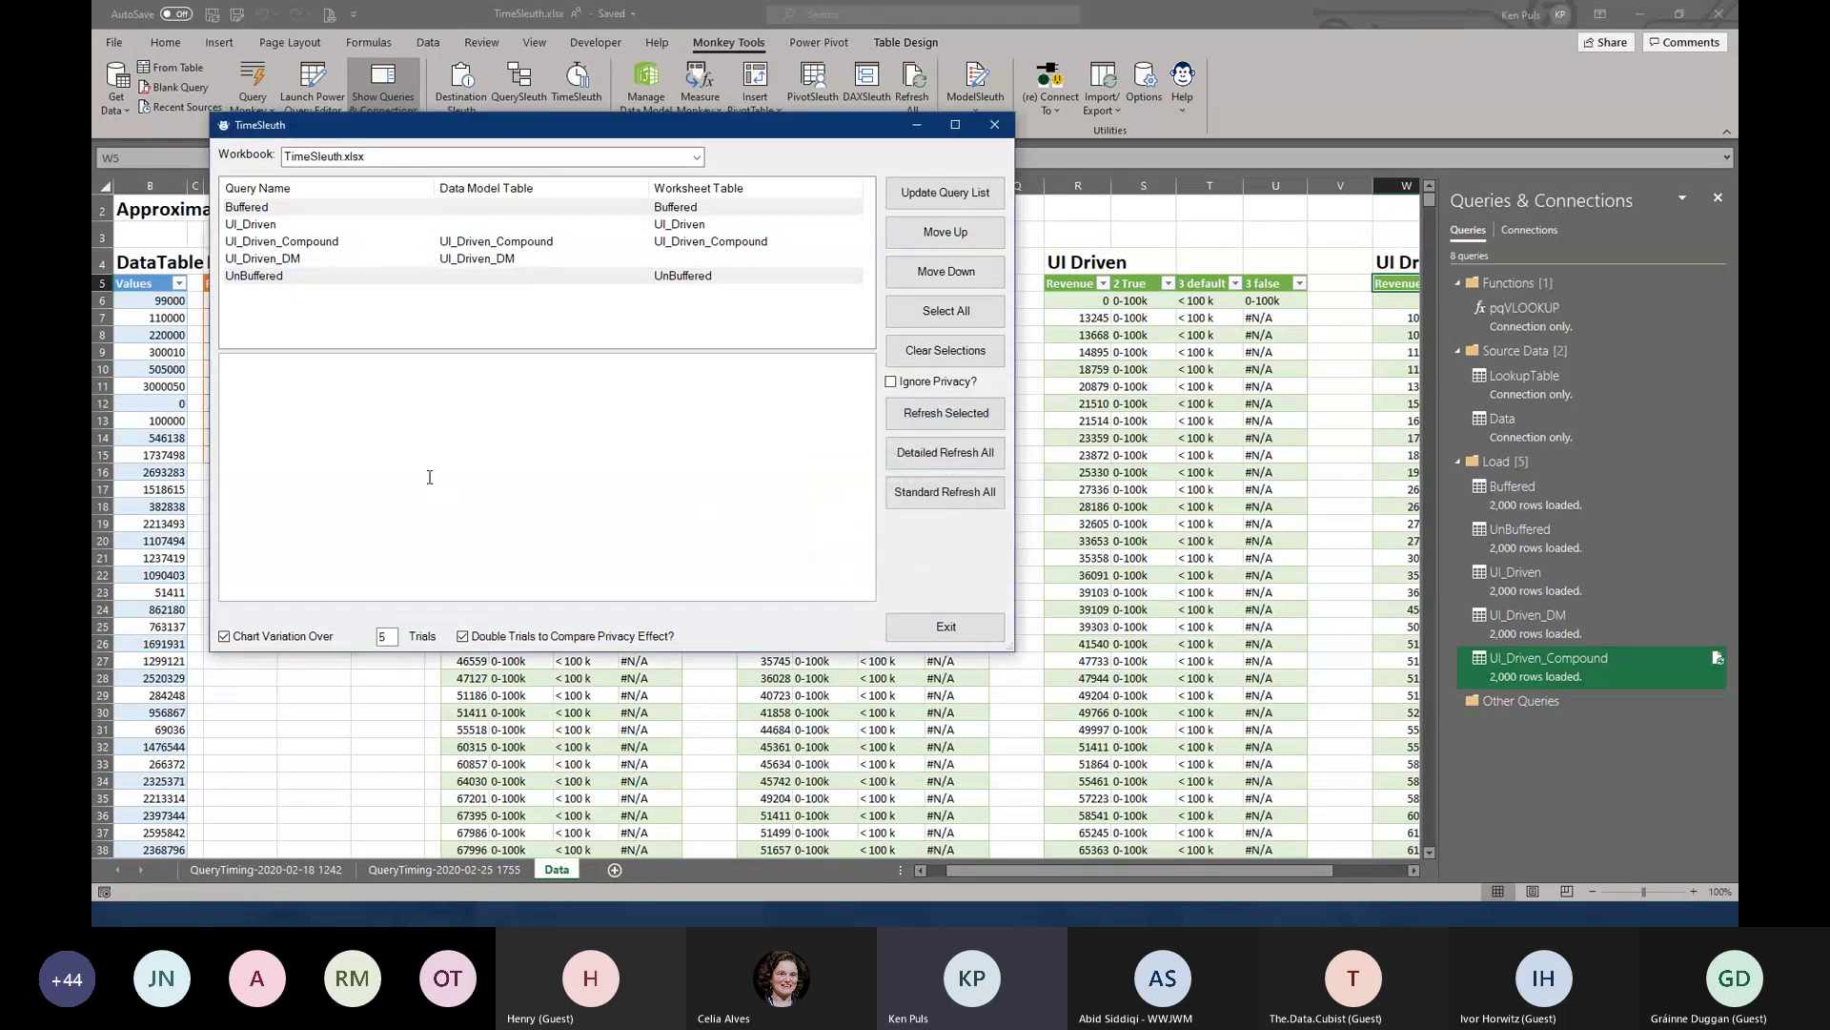
Reselect the Buffered and UnBuffered queries and enlarge the TimeSleuth window
click(305, 207)
ctrl+click(307, 277)
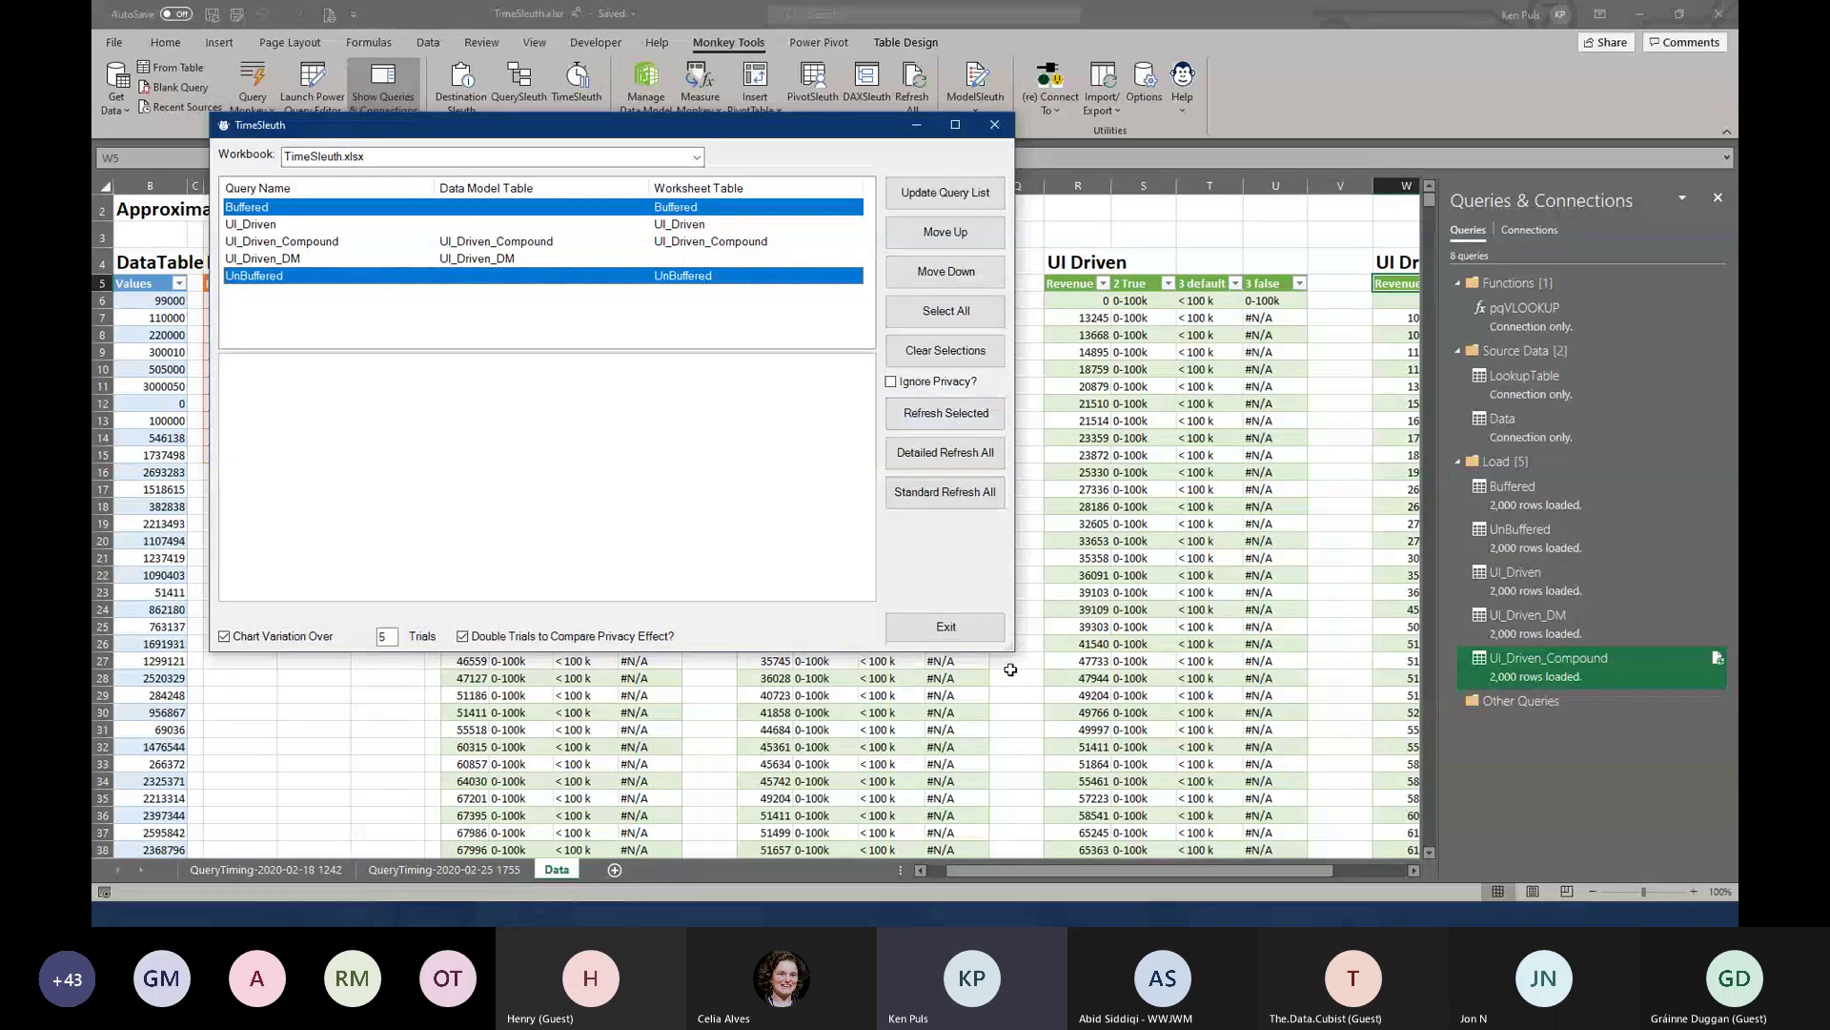
drag(1011, 671, 1004, 874)
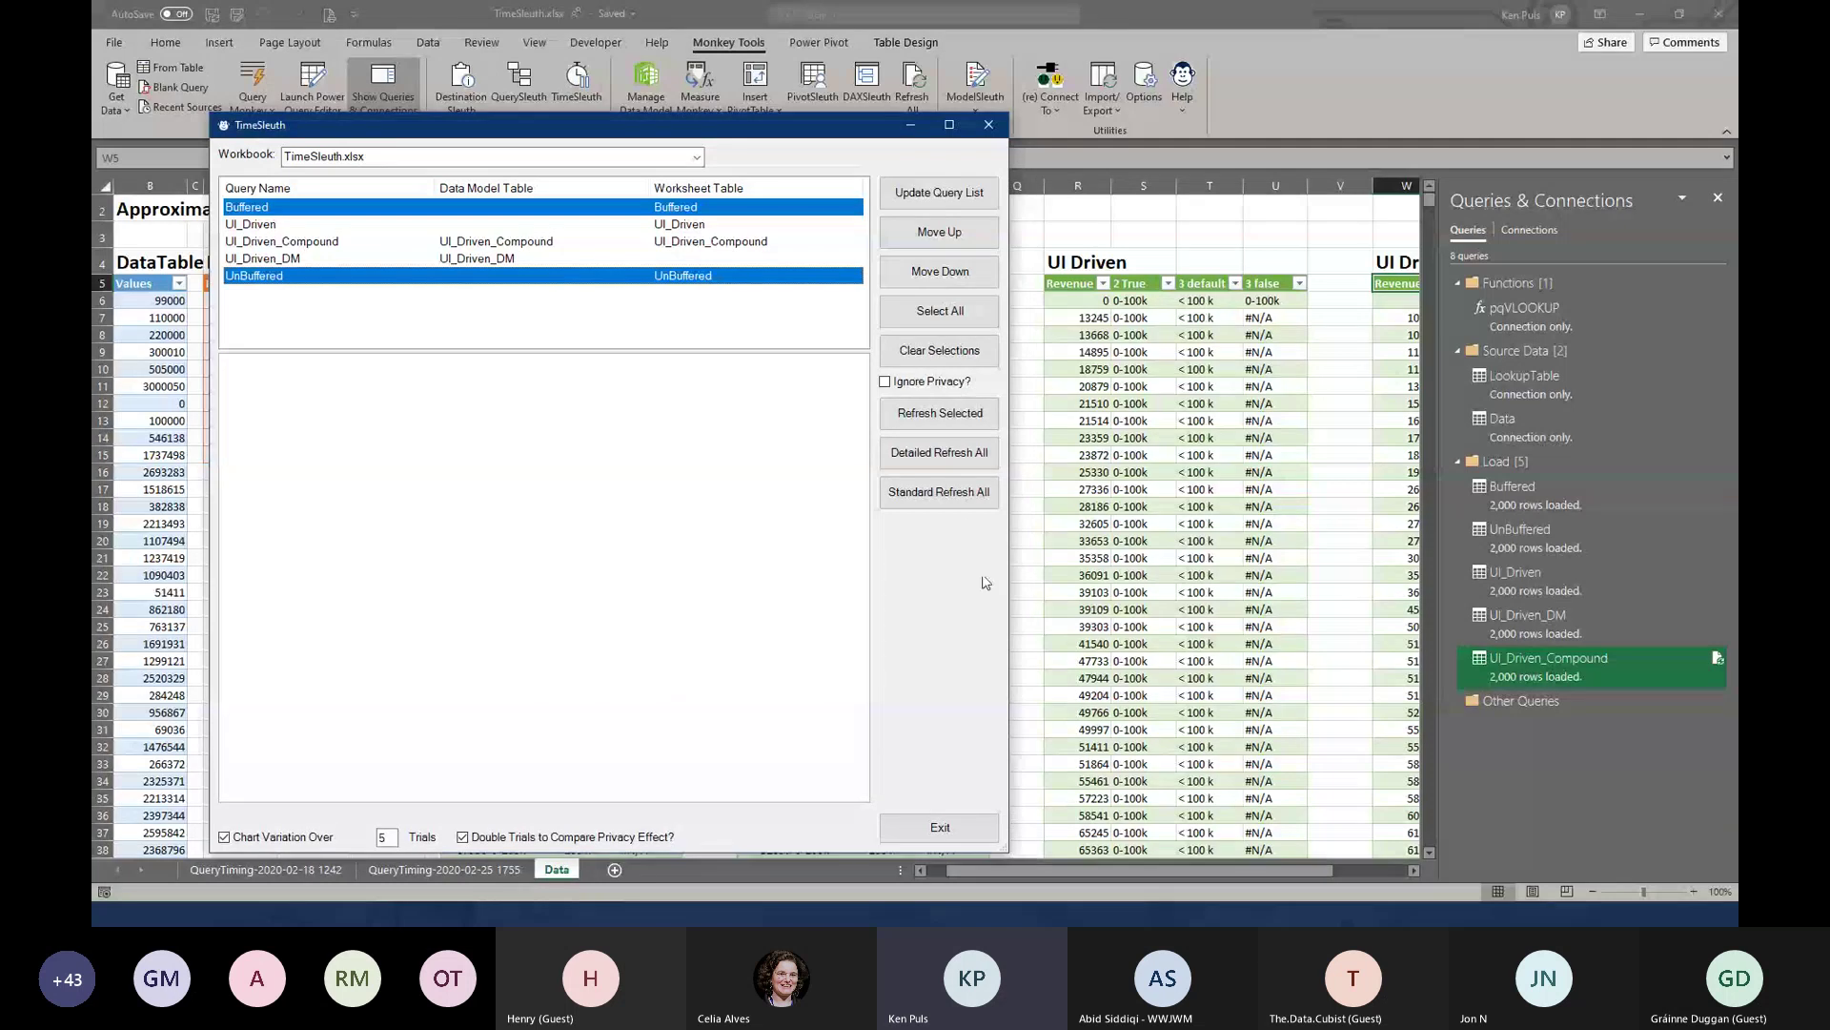
click(938, 413)
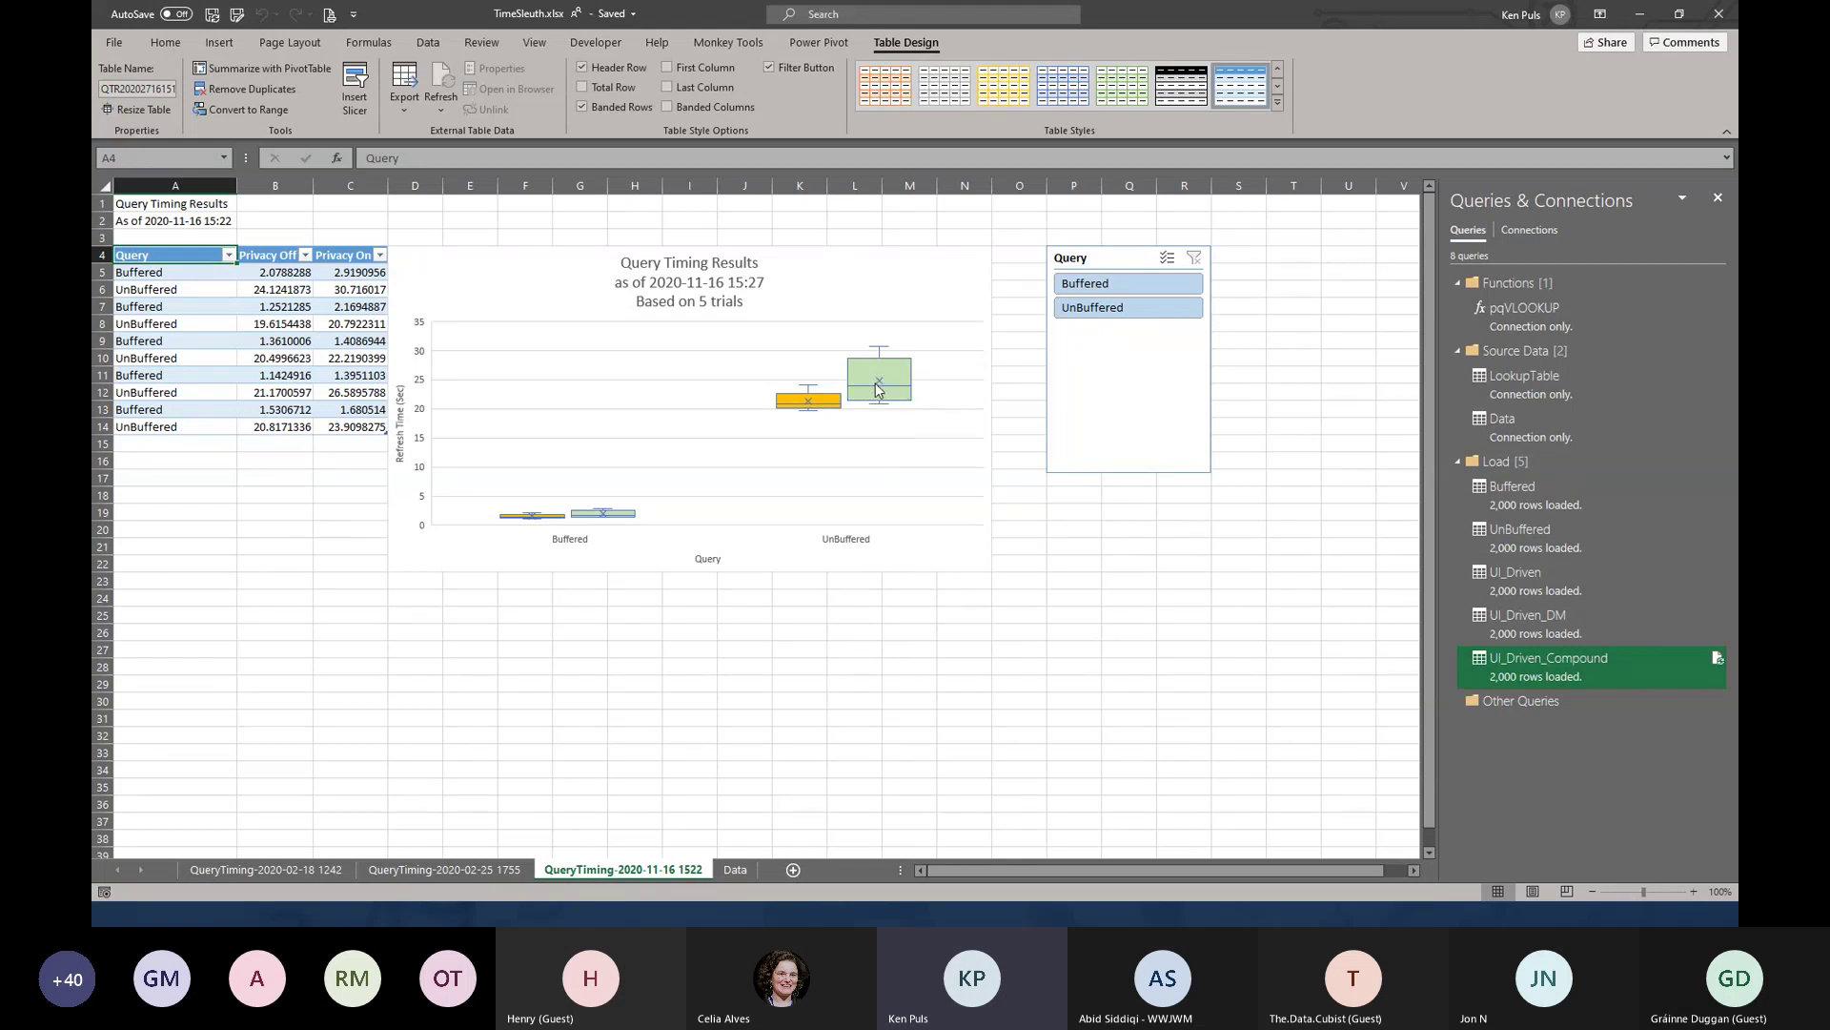
mouse_move(896, 385)
mouse_move(820, 418)
click(313, 866)
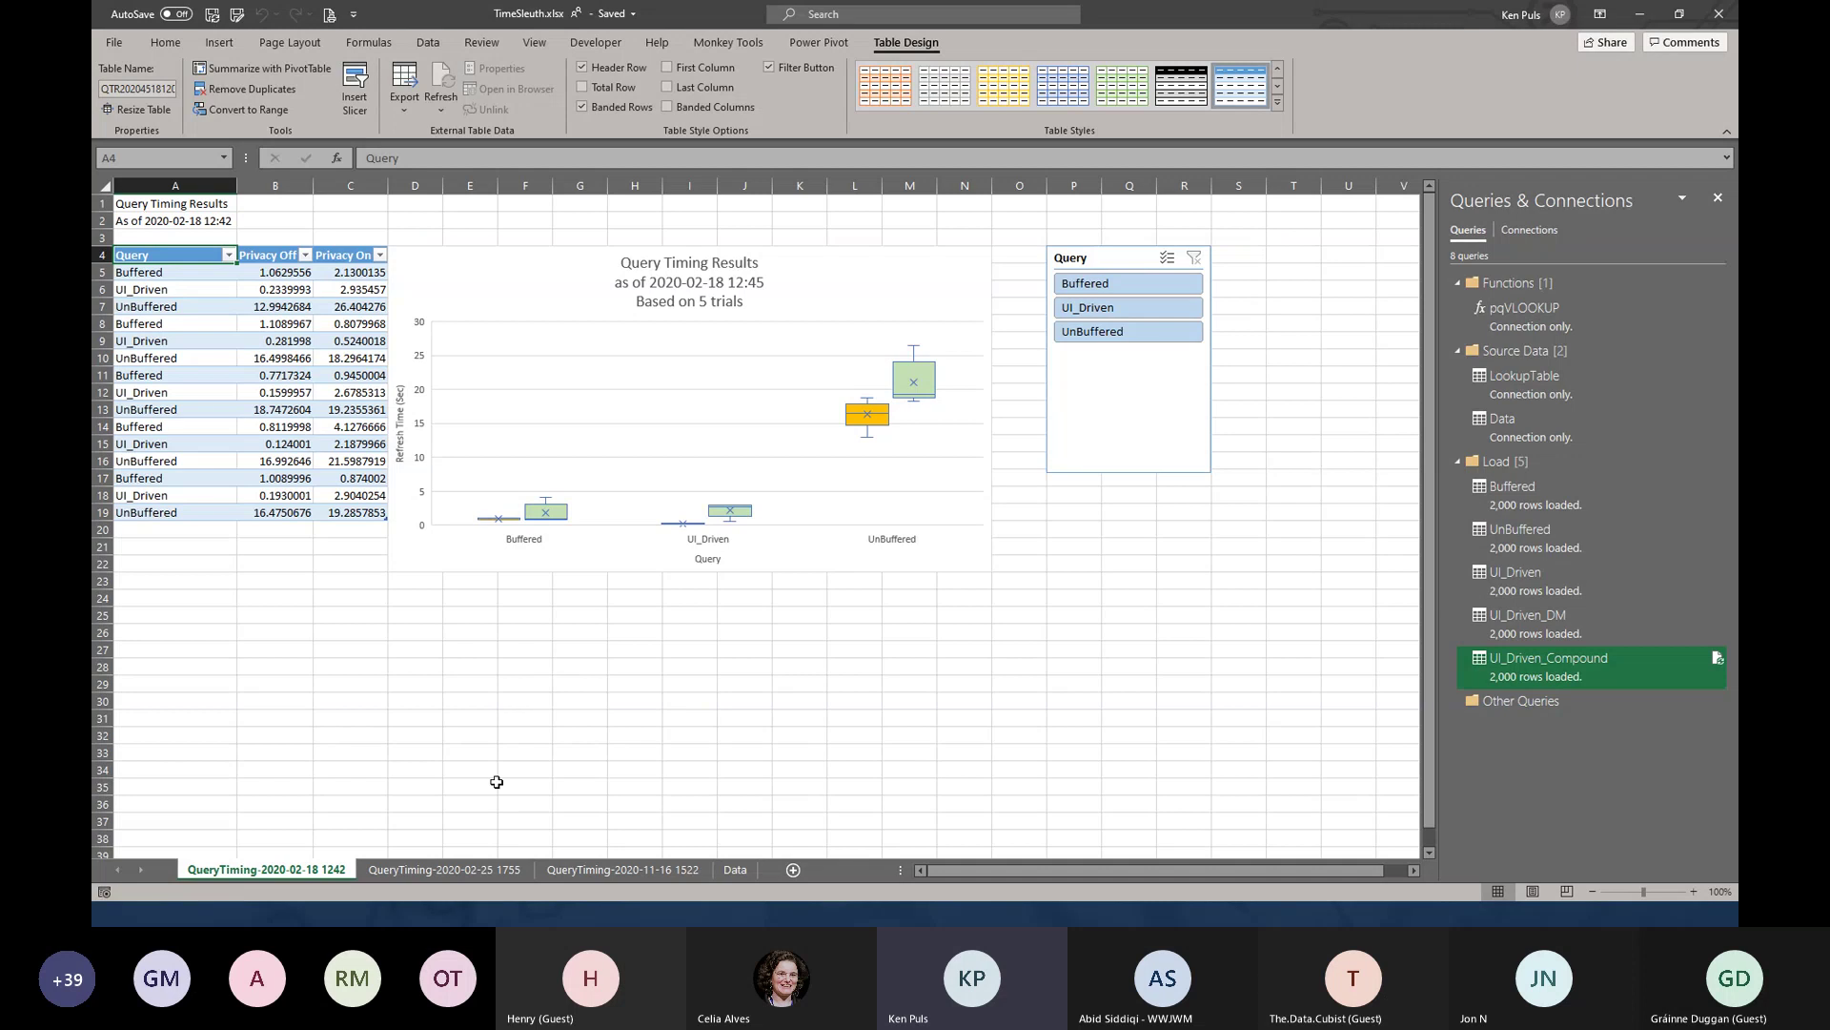
click(461, 877)
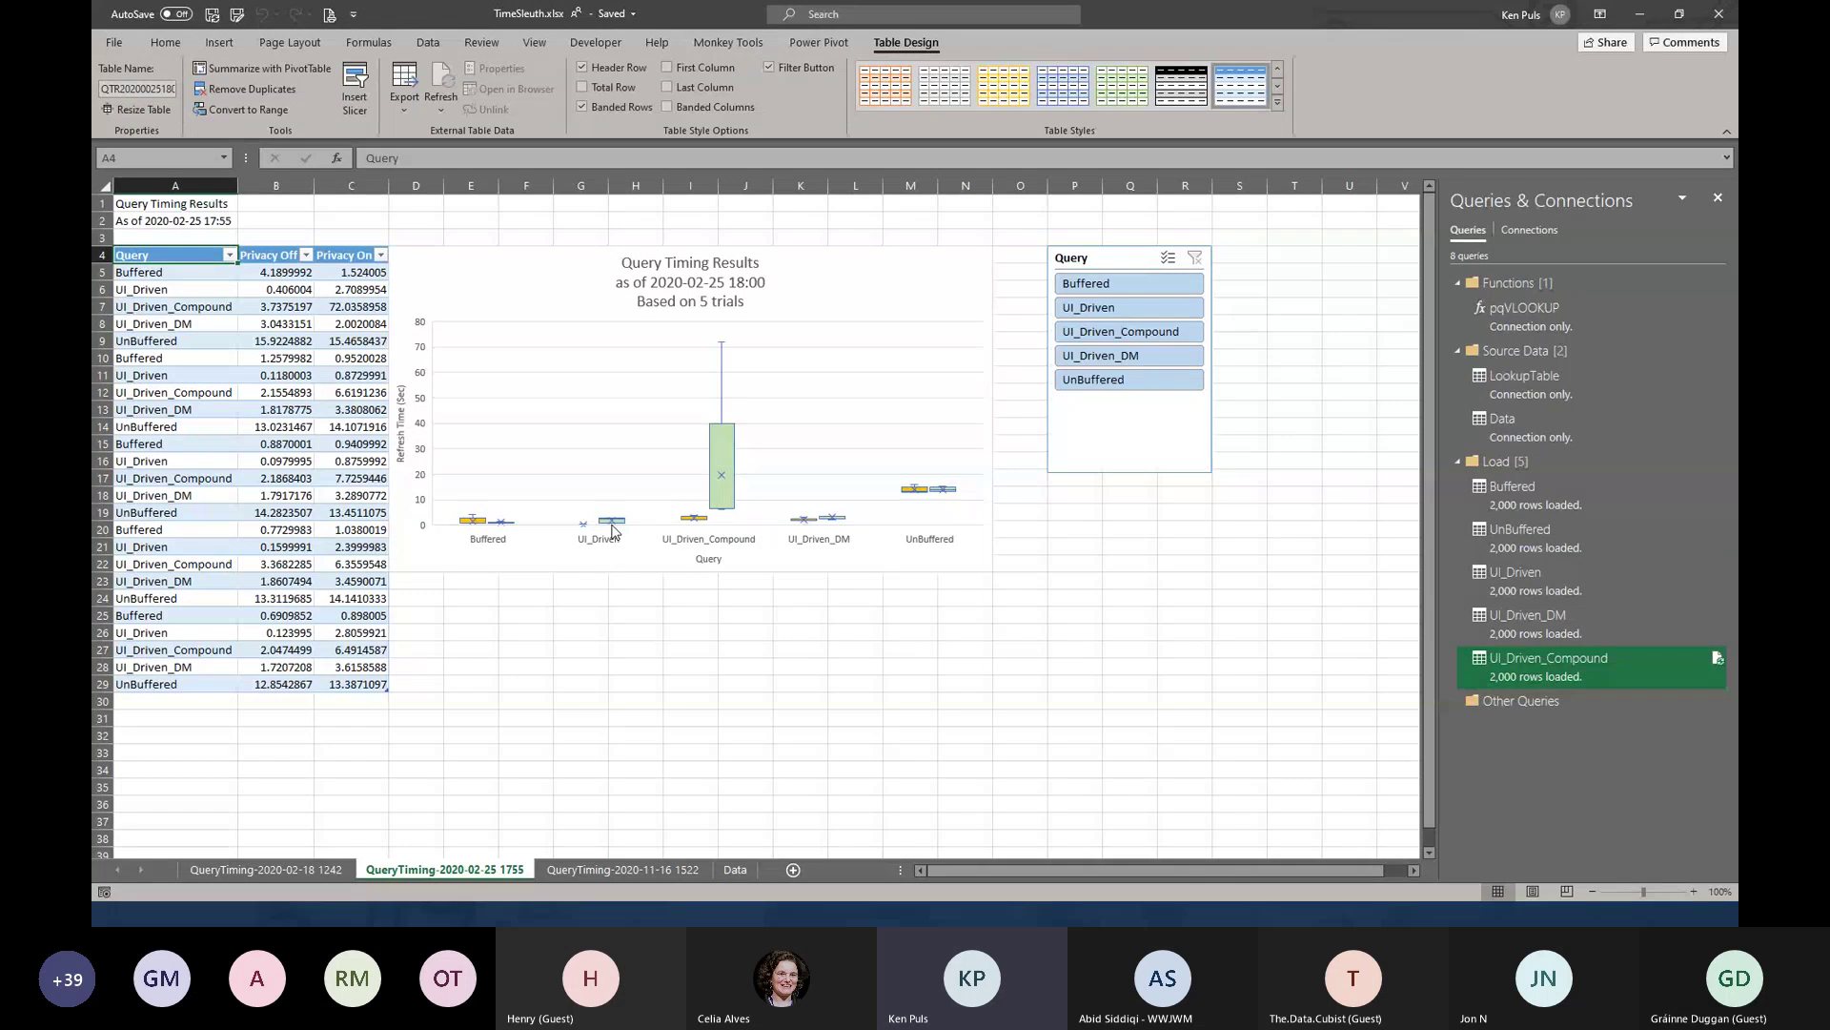
mouse_move(612, 531)
mouse_move(826, 522)
click(338, 870)
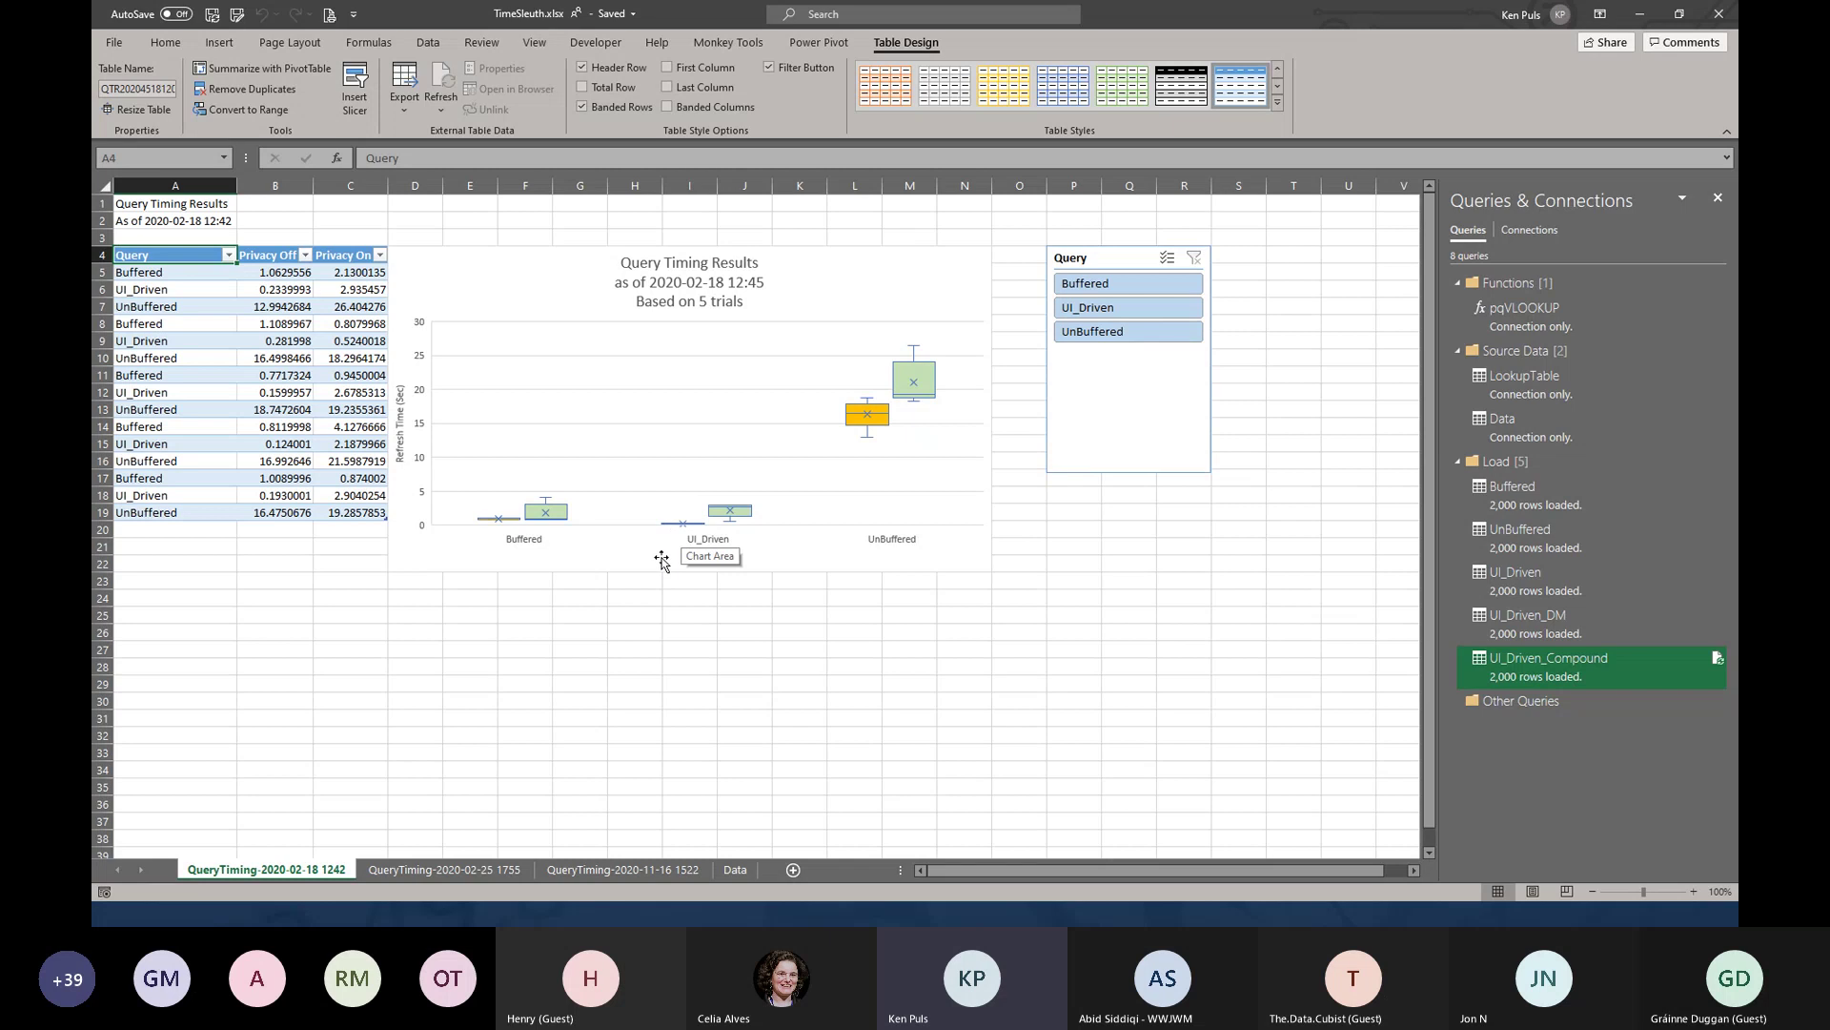
click(734, 870)
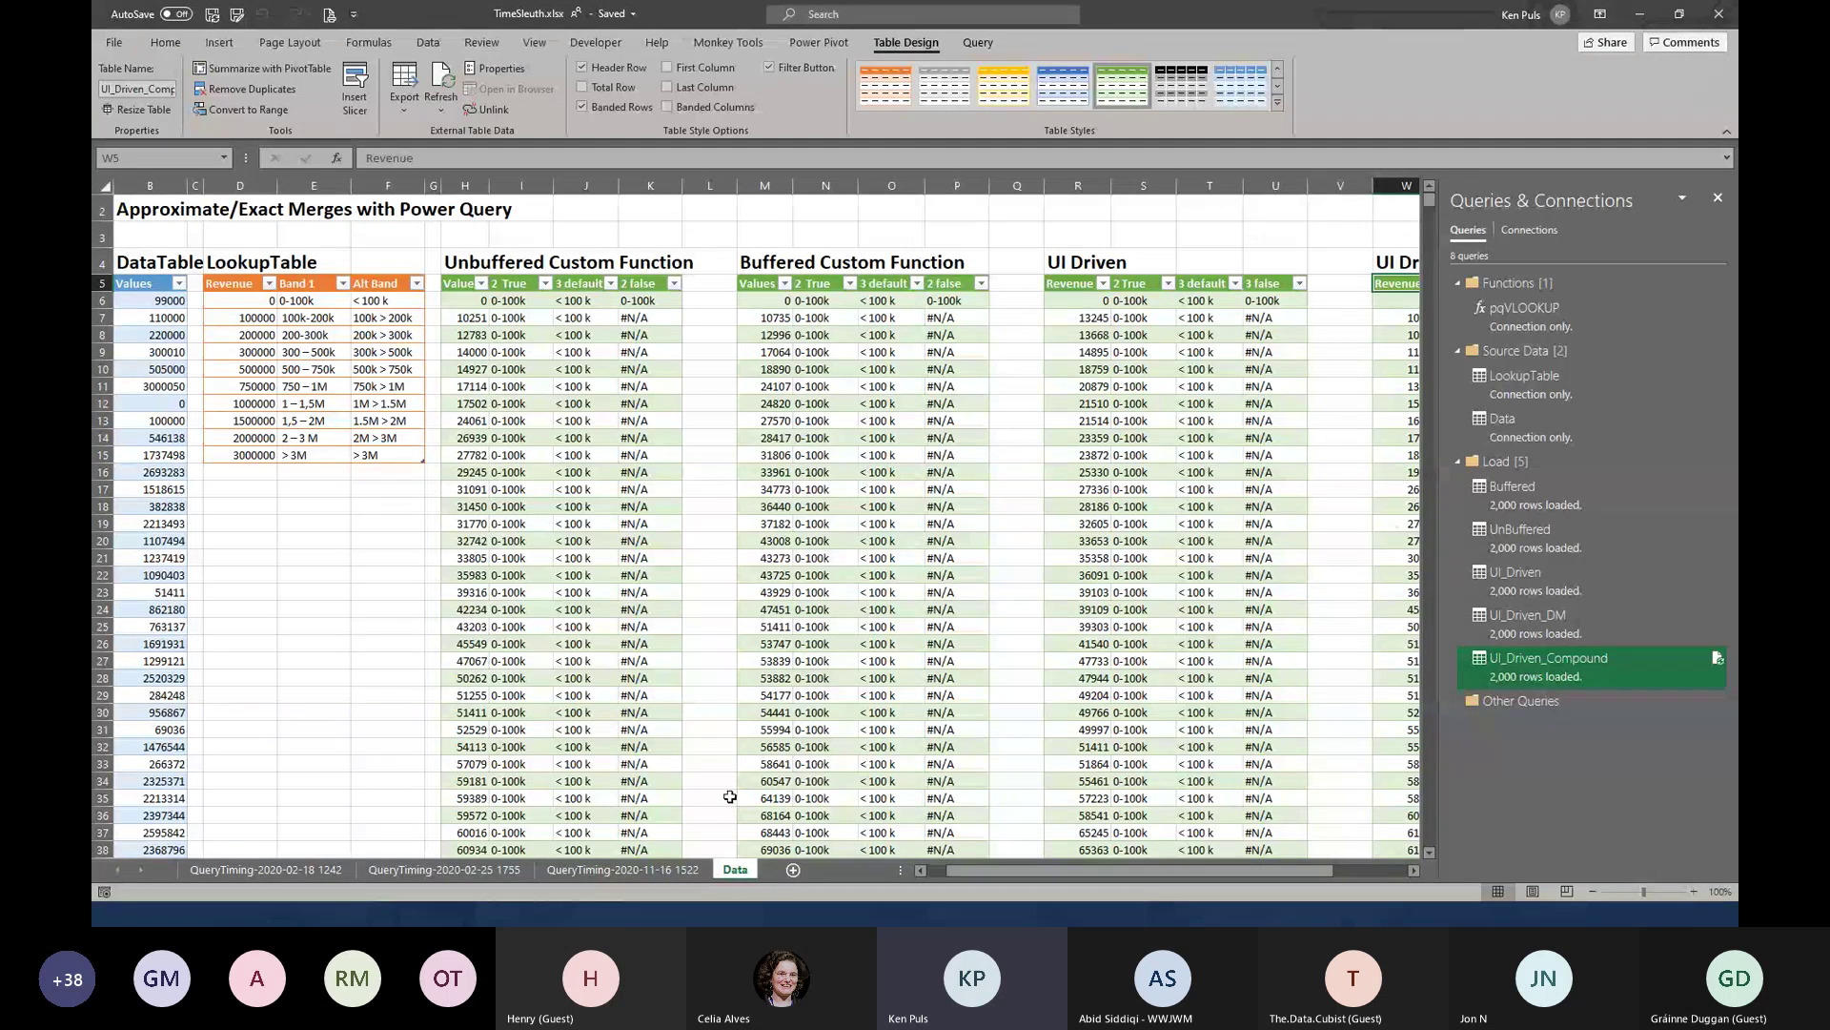
Close the TimeSleuth workbook without saving and switch to PivotSleuth - MeasuresOnFacts.xlsx
click(1719, 14)
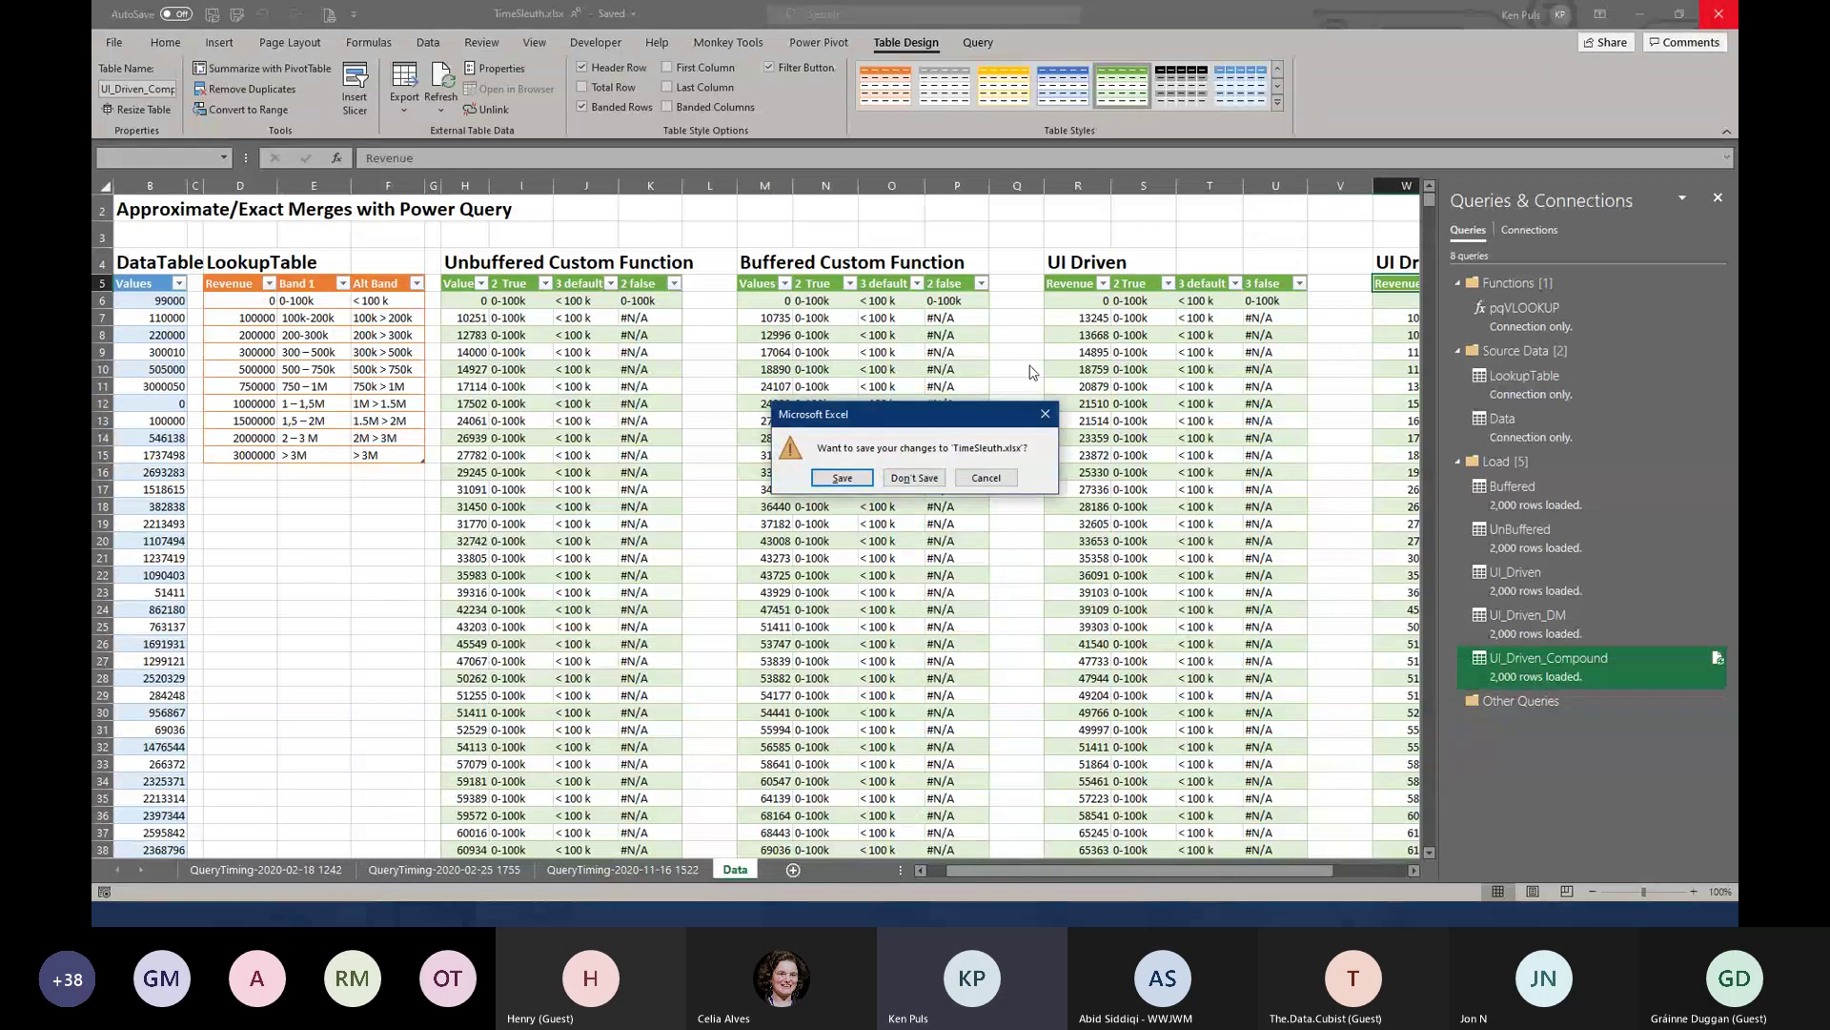
click(912, 478)
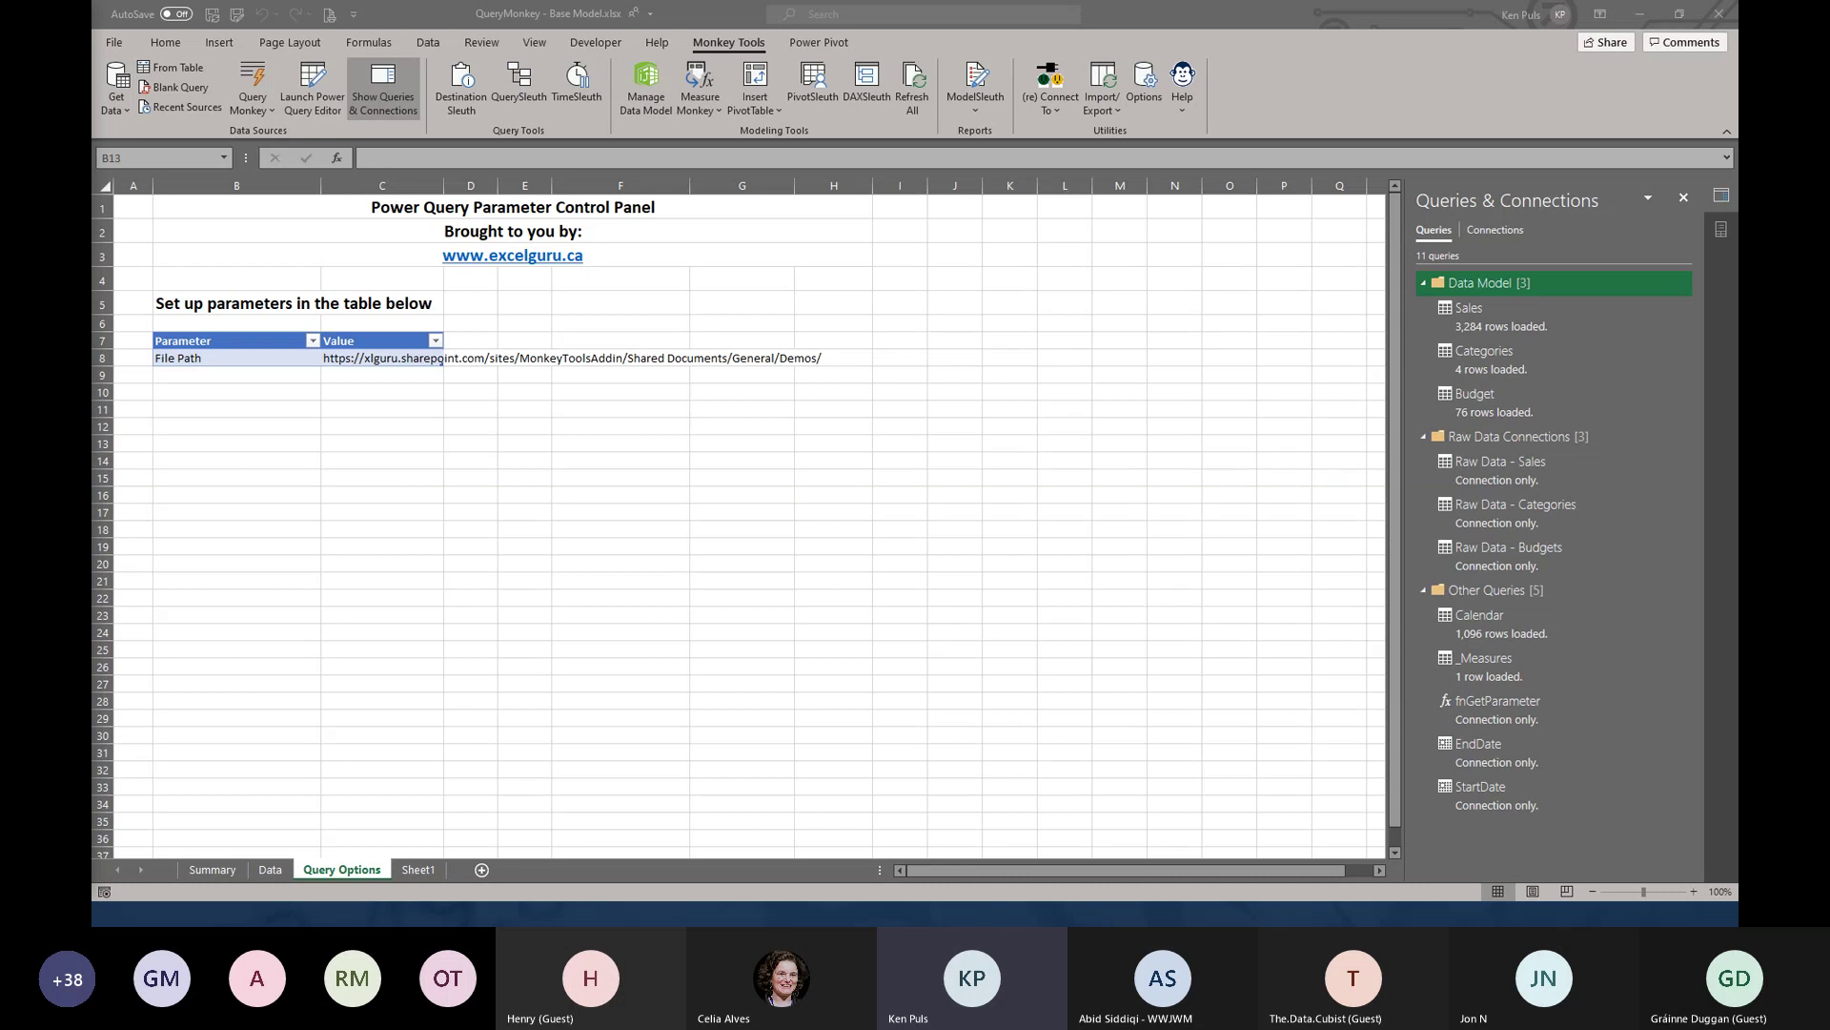
key(alt+Tab)
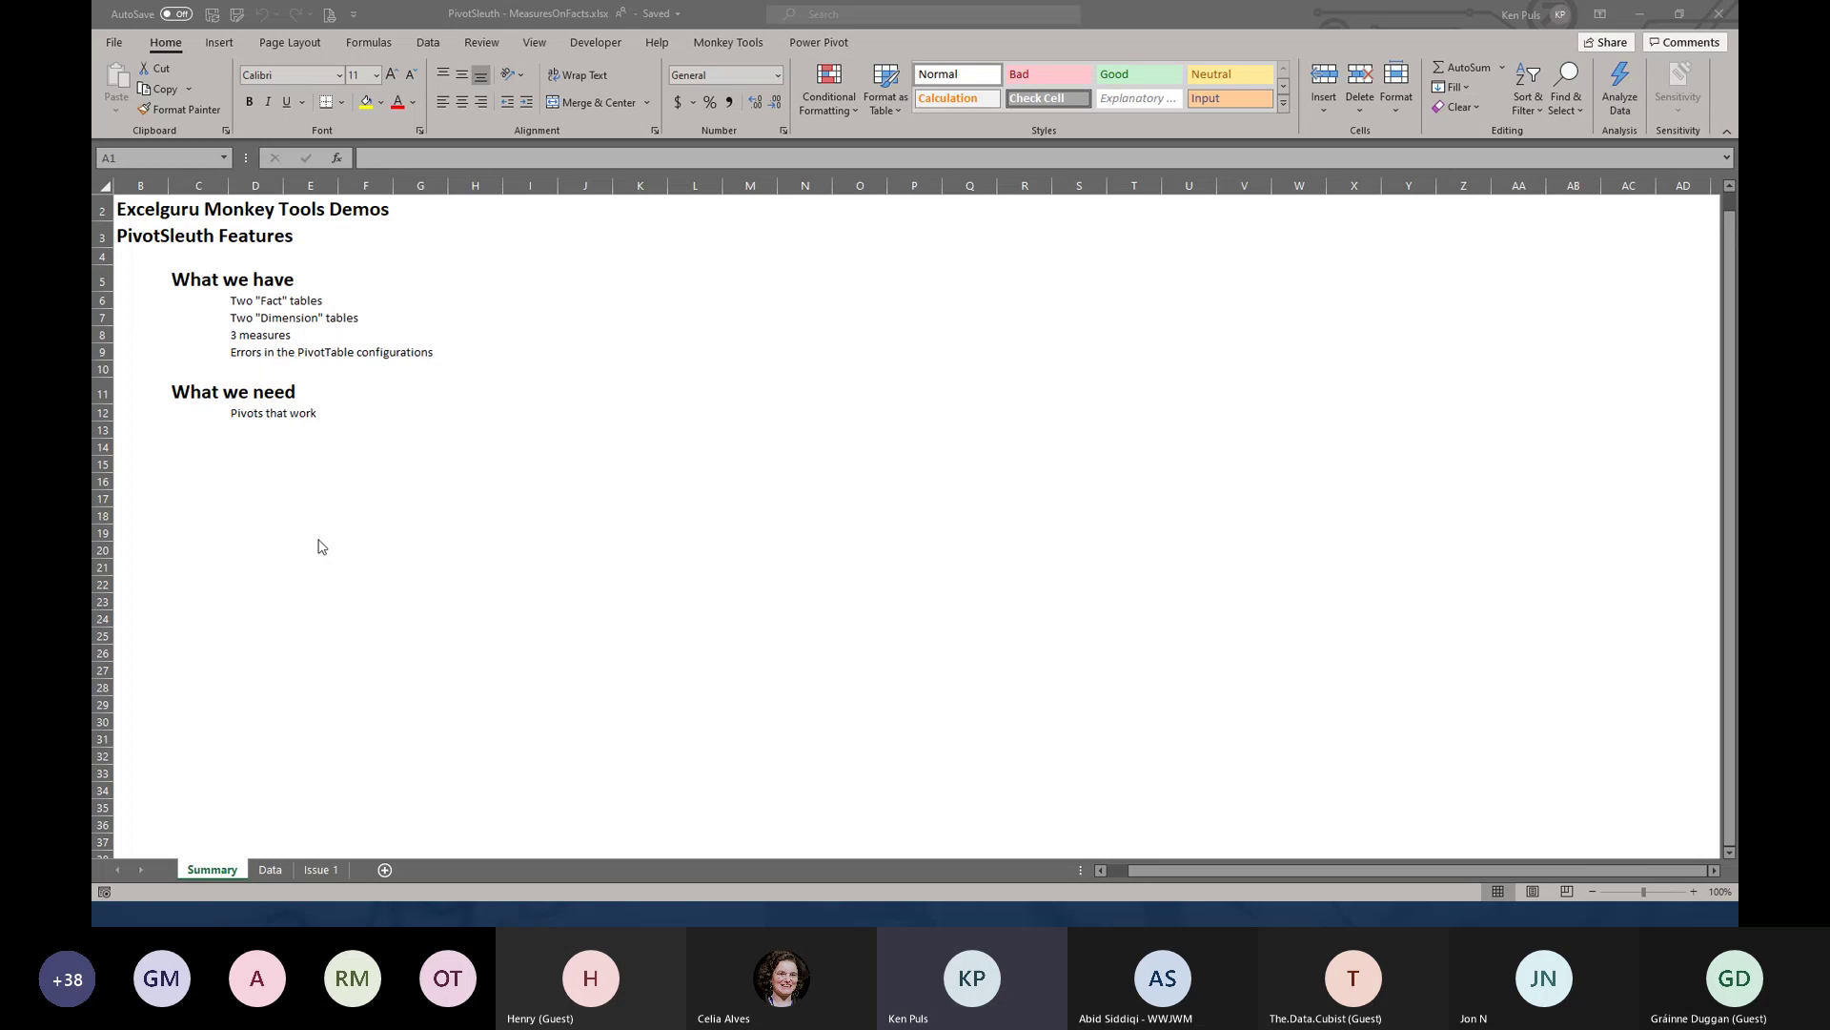
Show the Data sheet, view the data model in Power Pivot Diagram View, then return to Excel
click(275, 868)
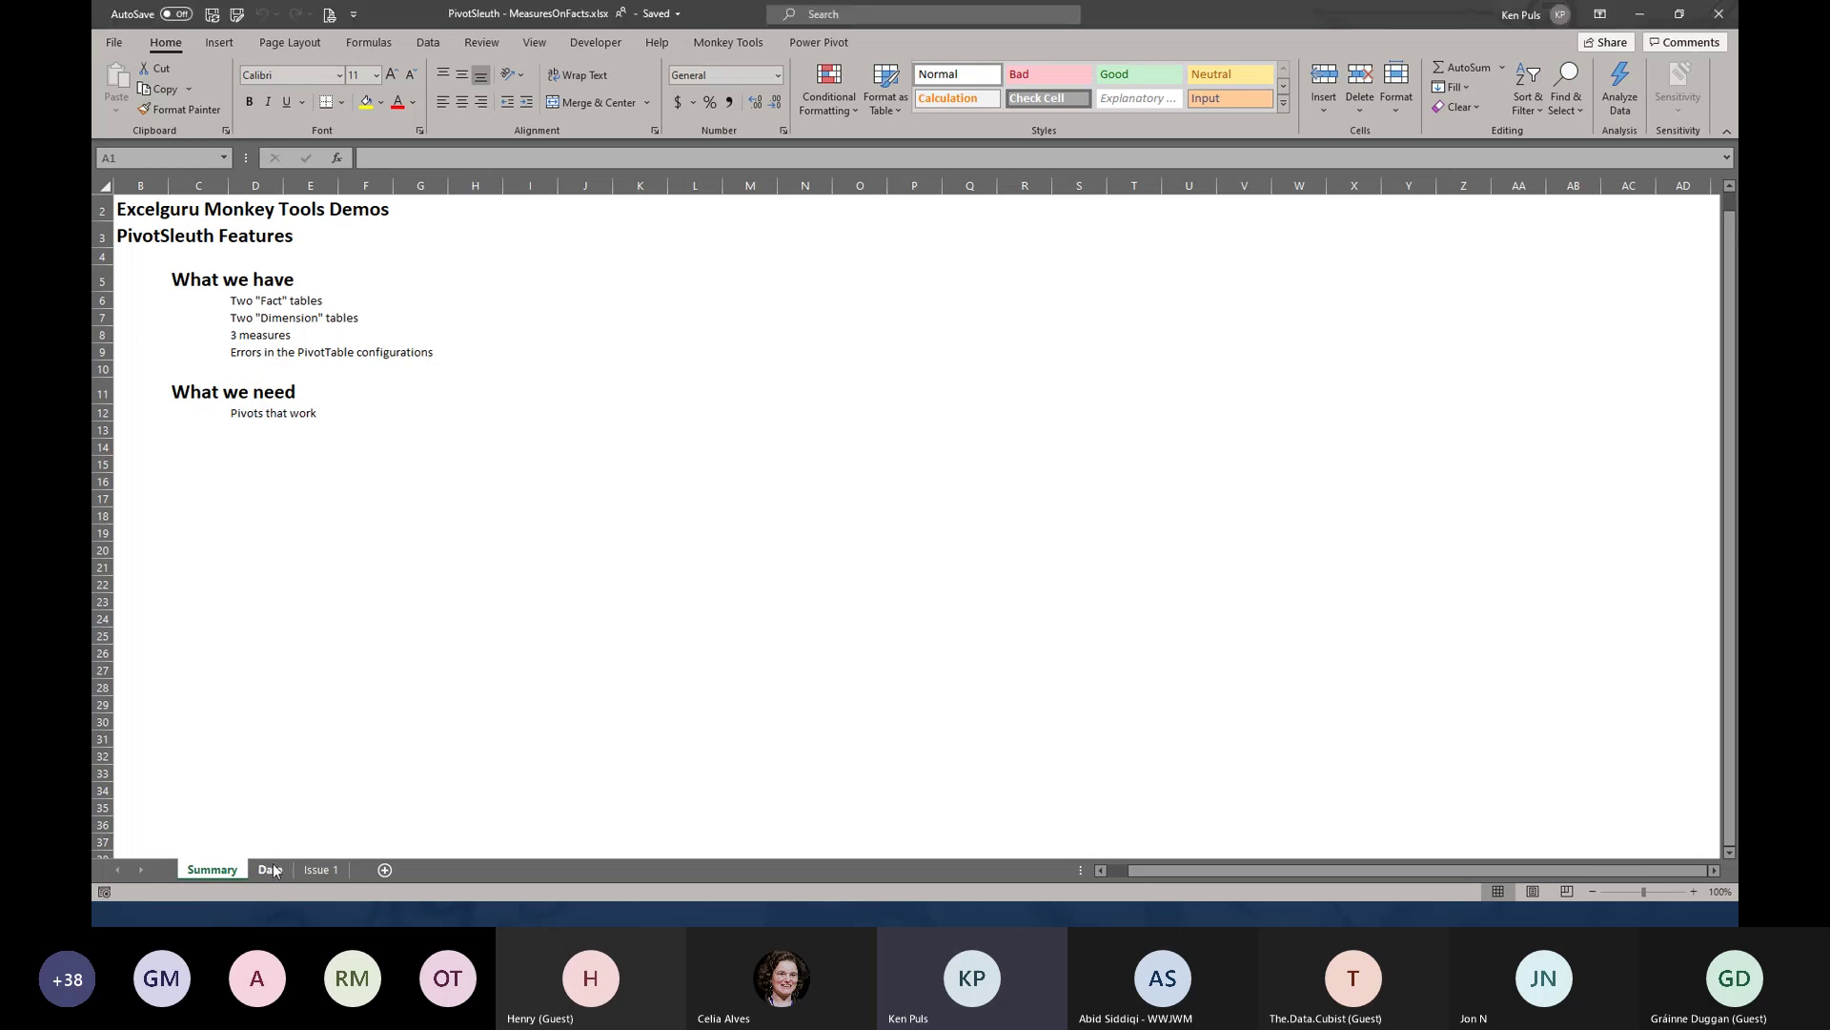
click(275, 869)
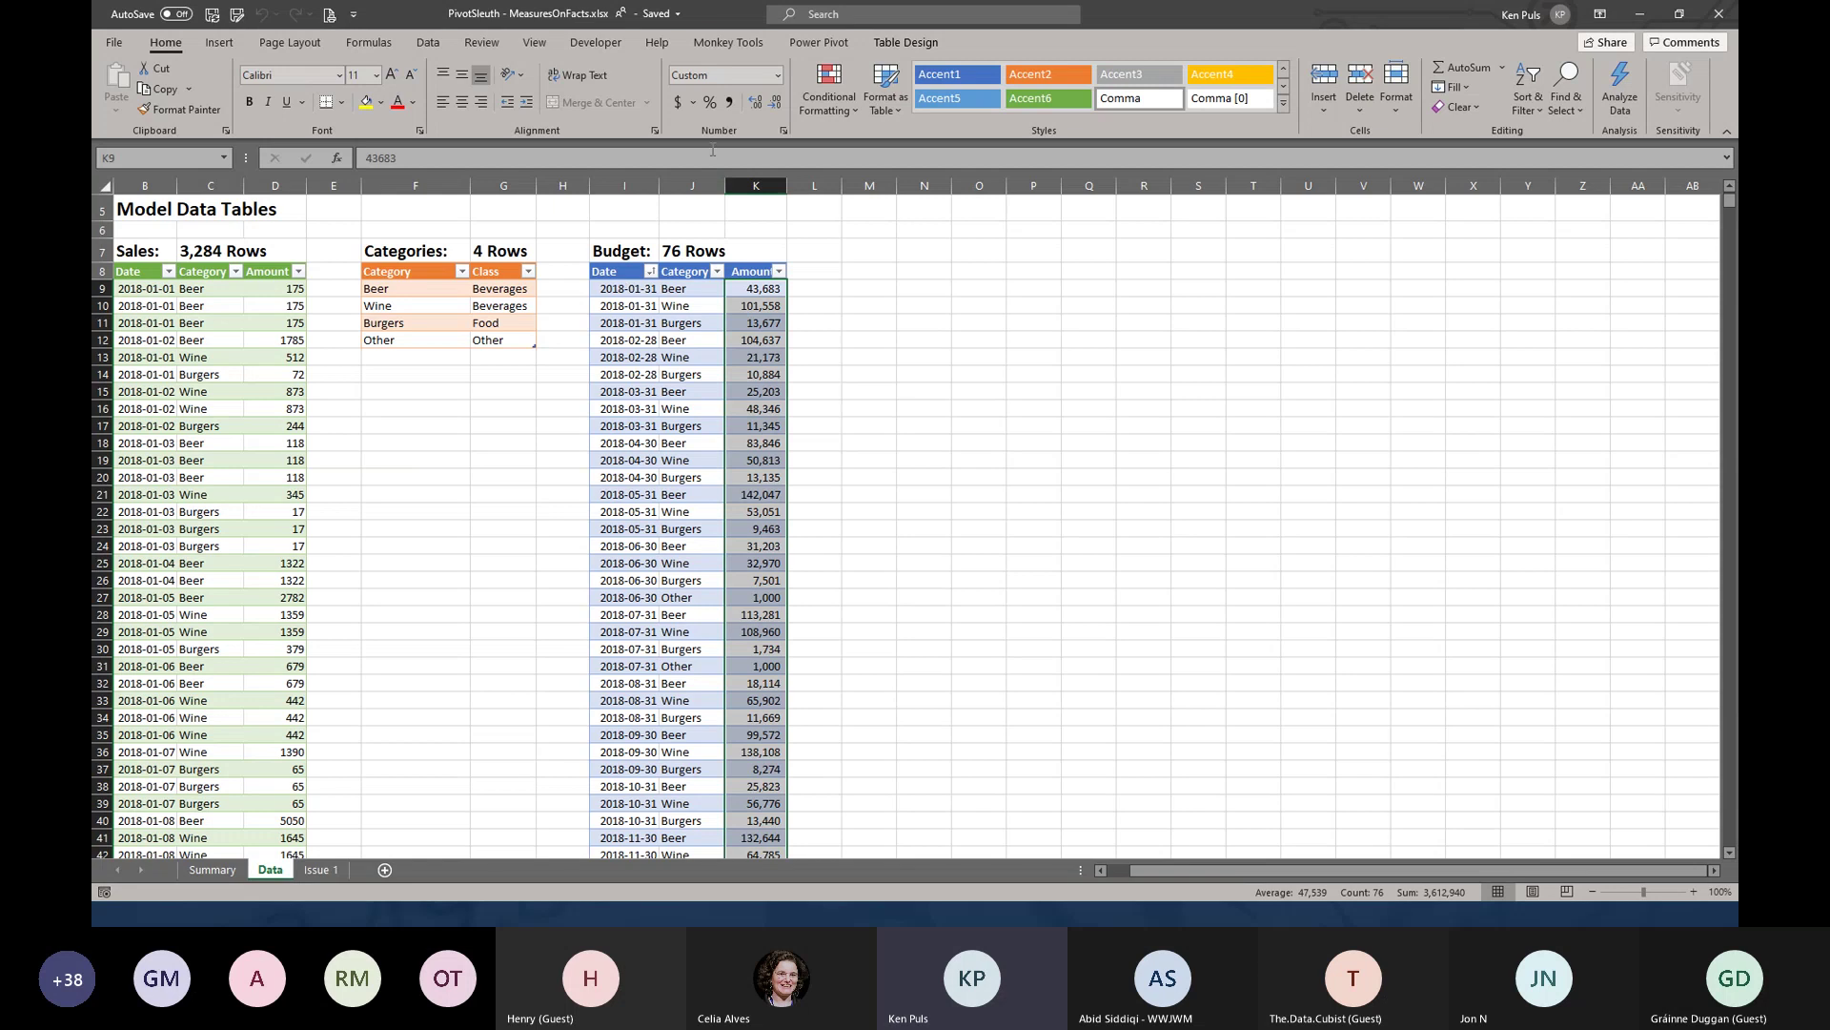
click(728, 42)
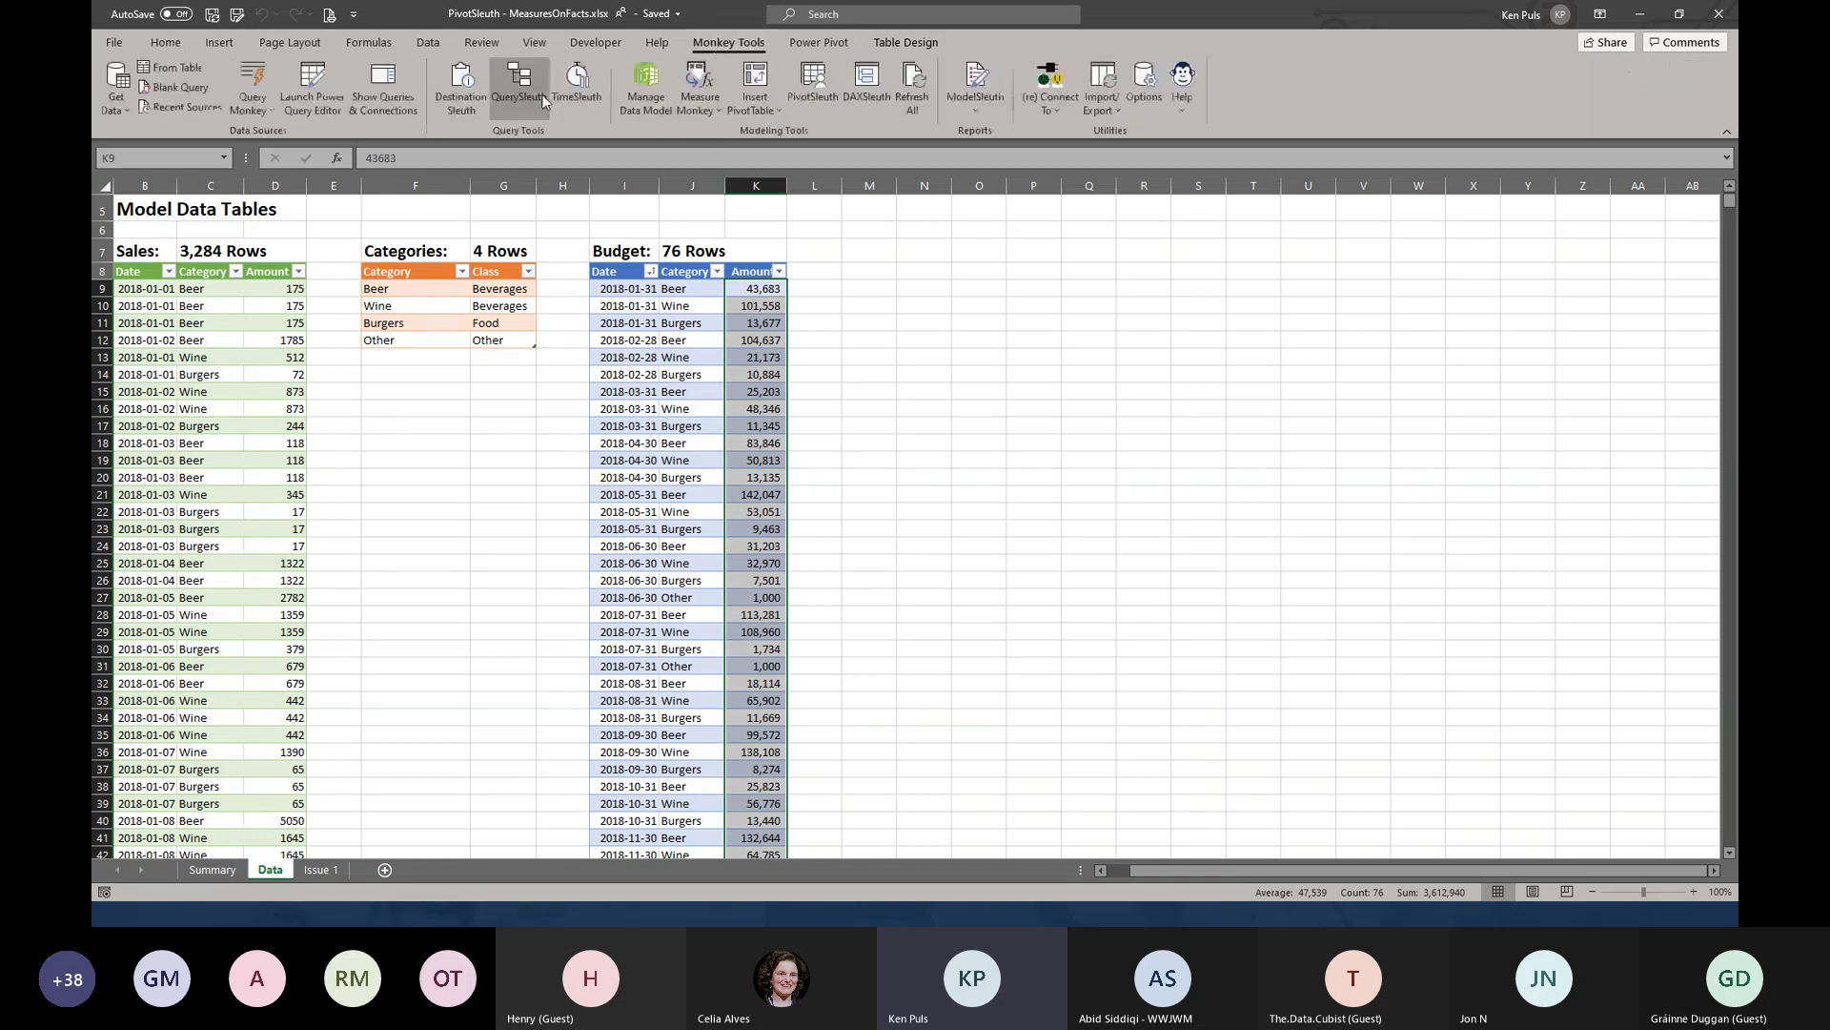
click(633, 107)
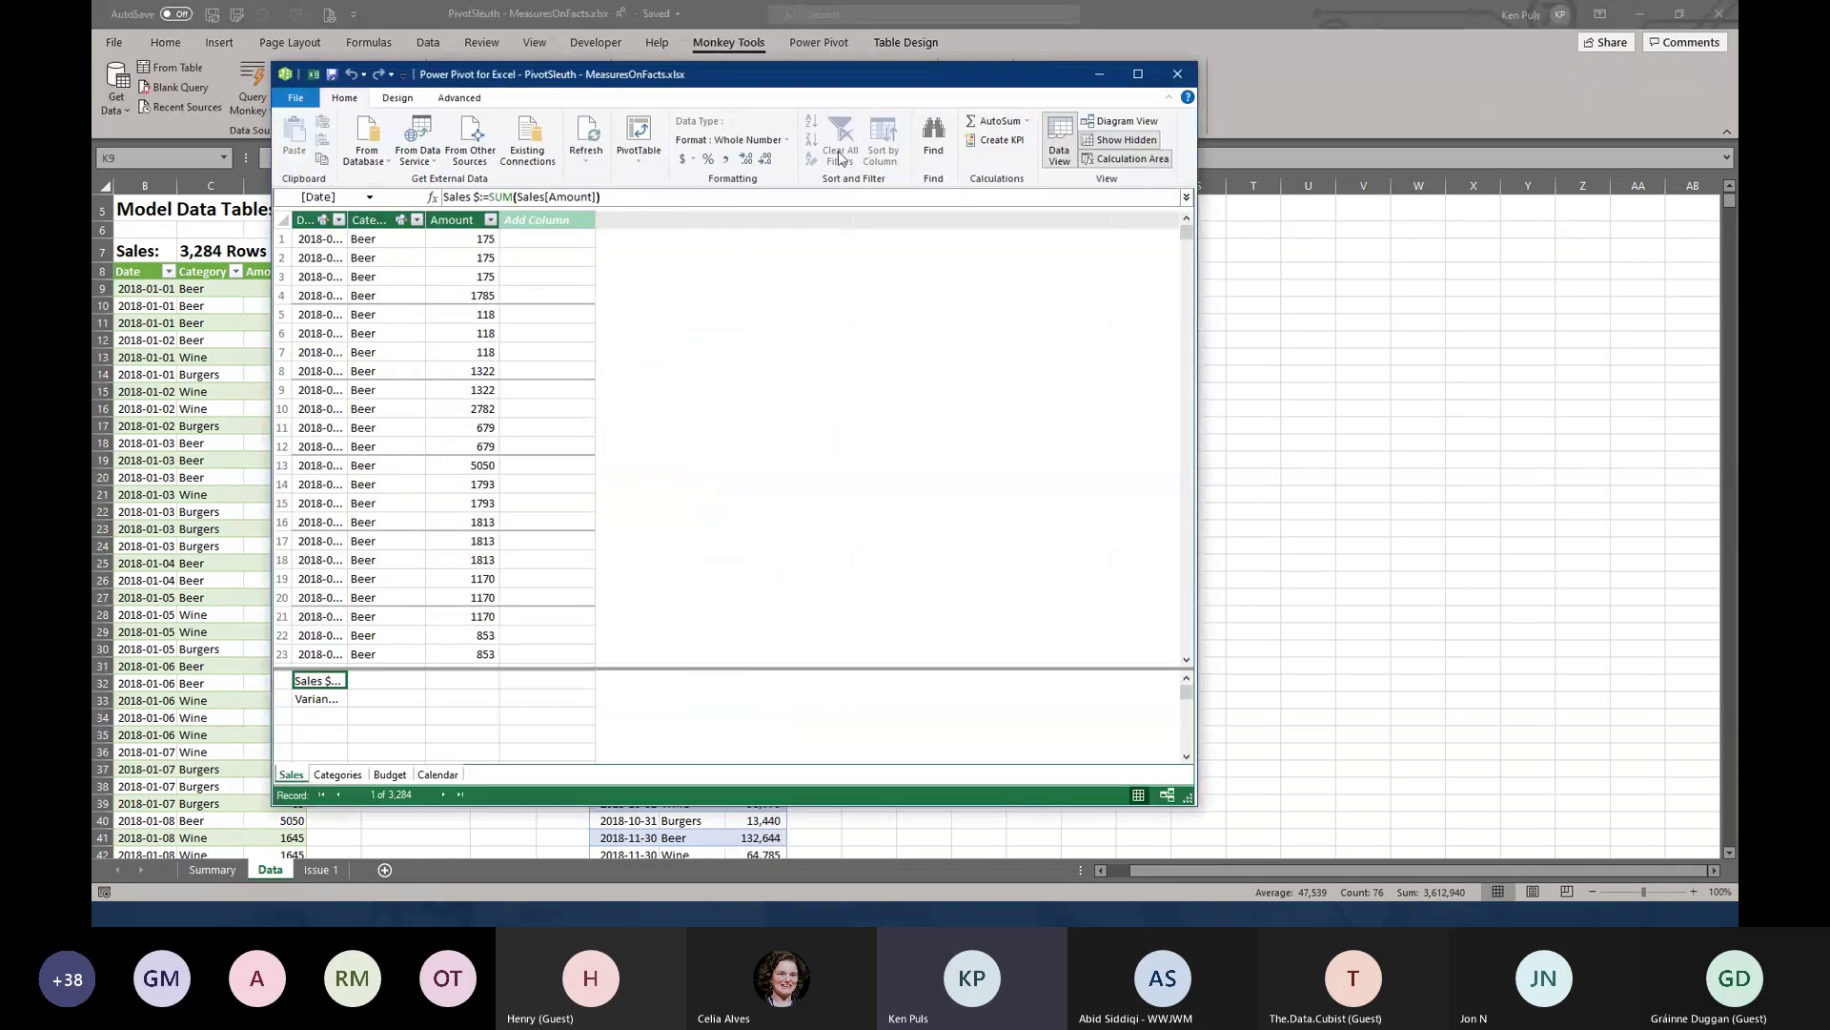
click(1123, 122)
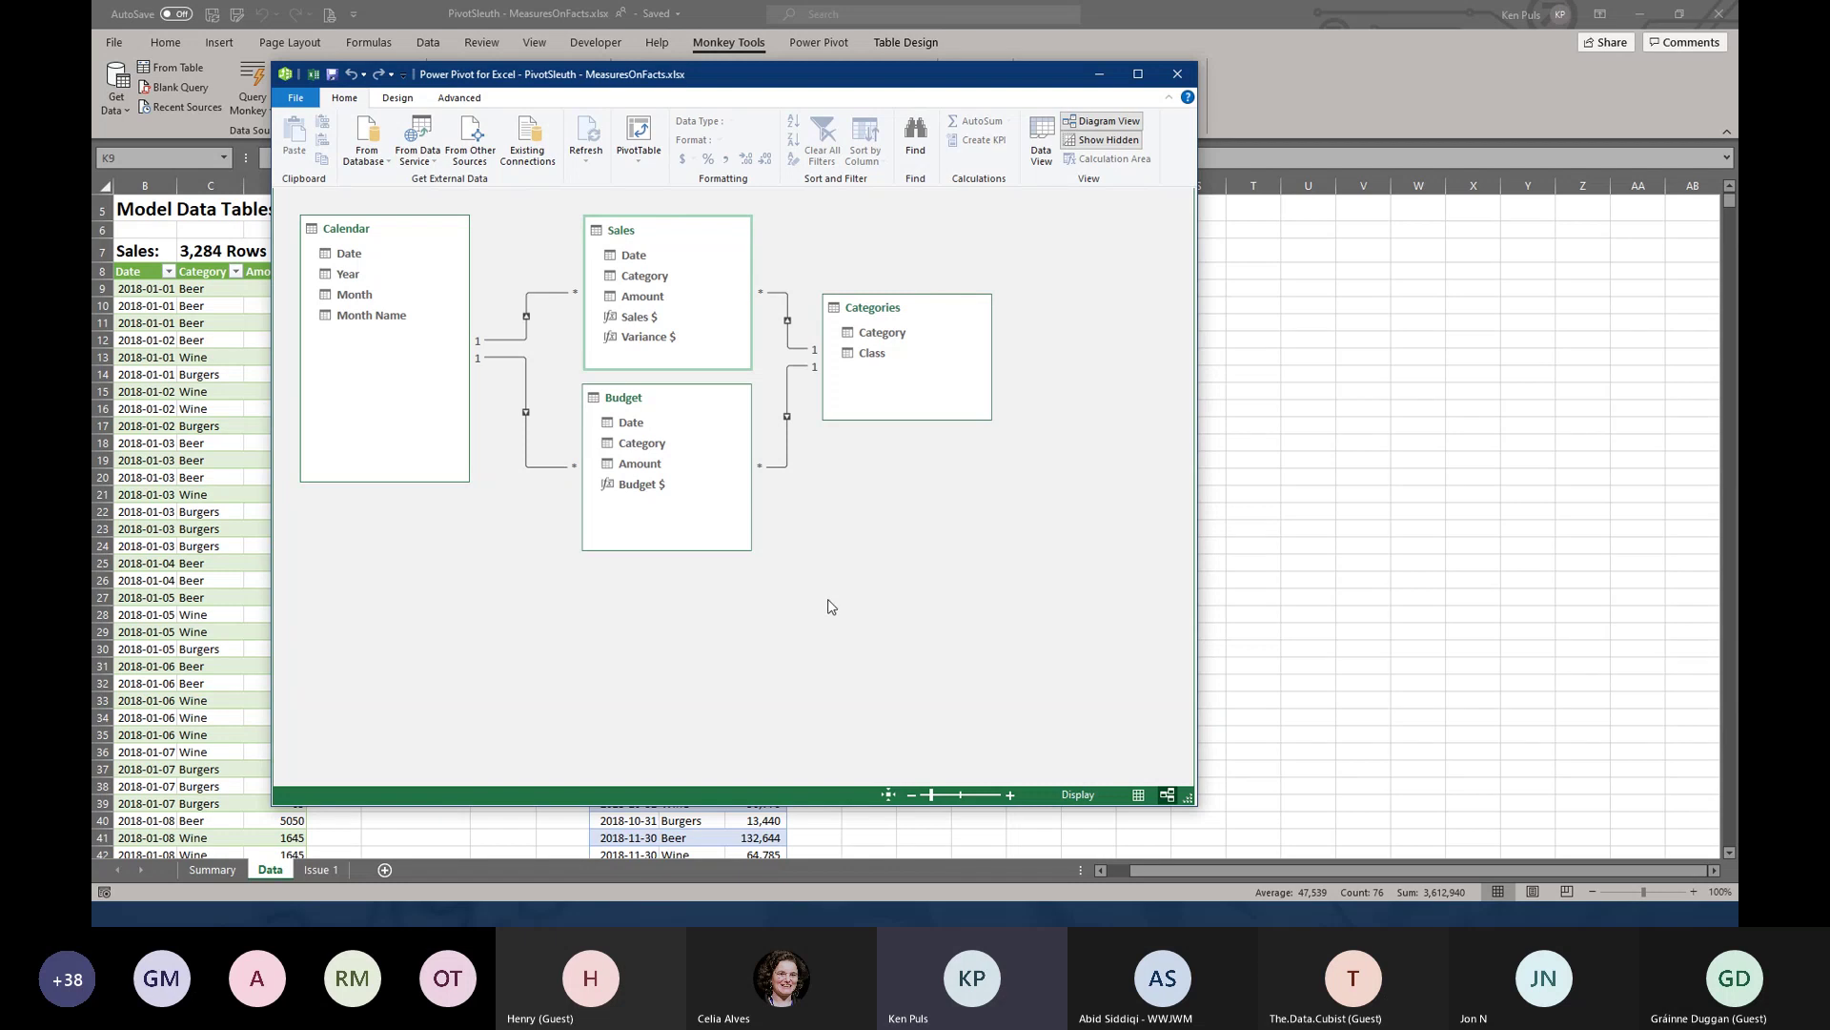
click(1319, 90)
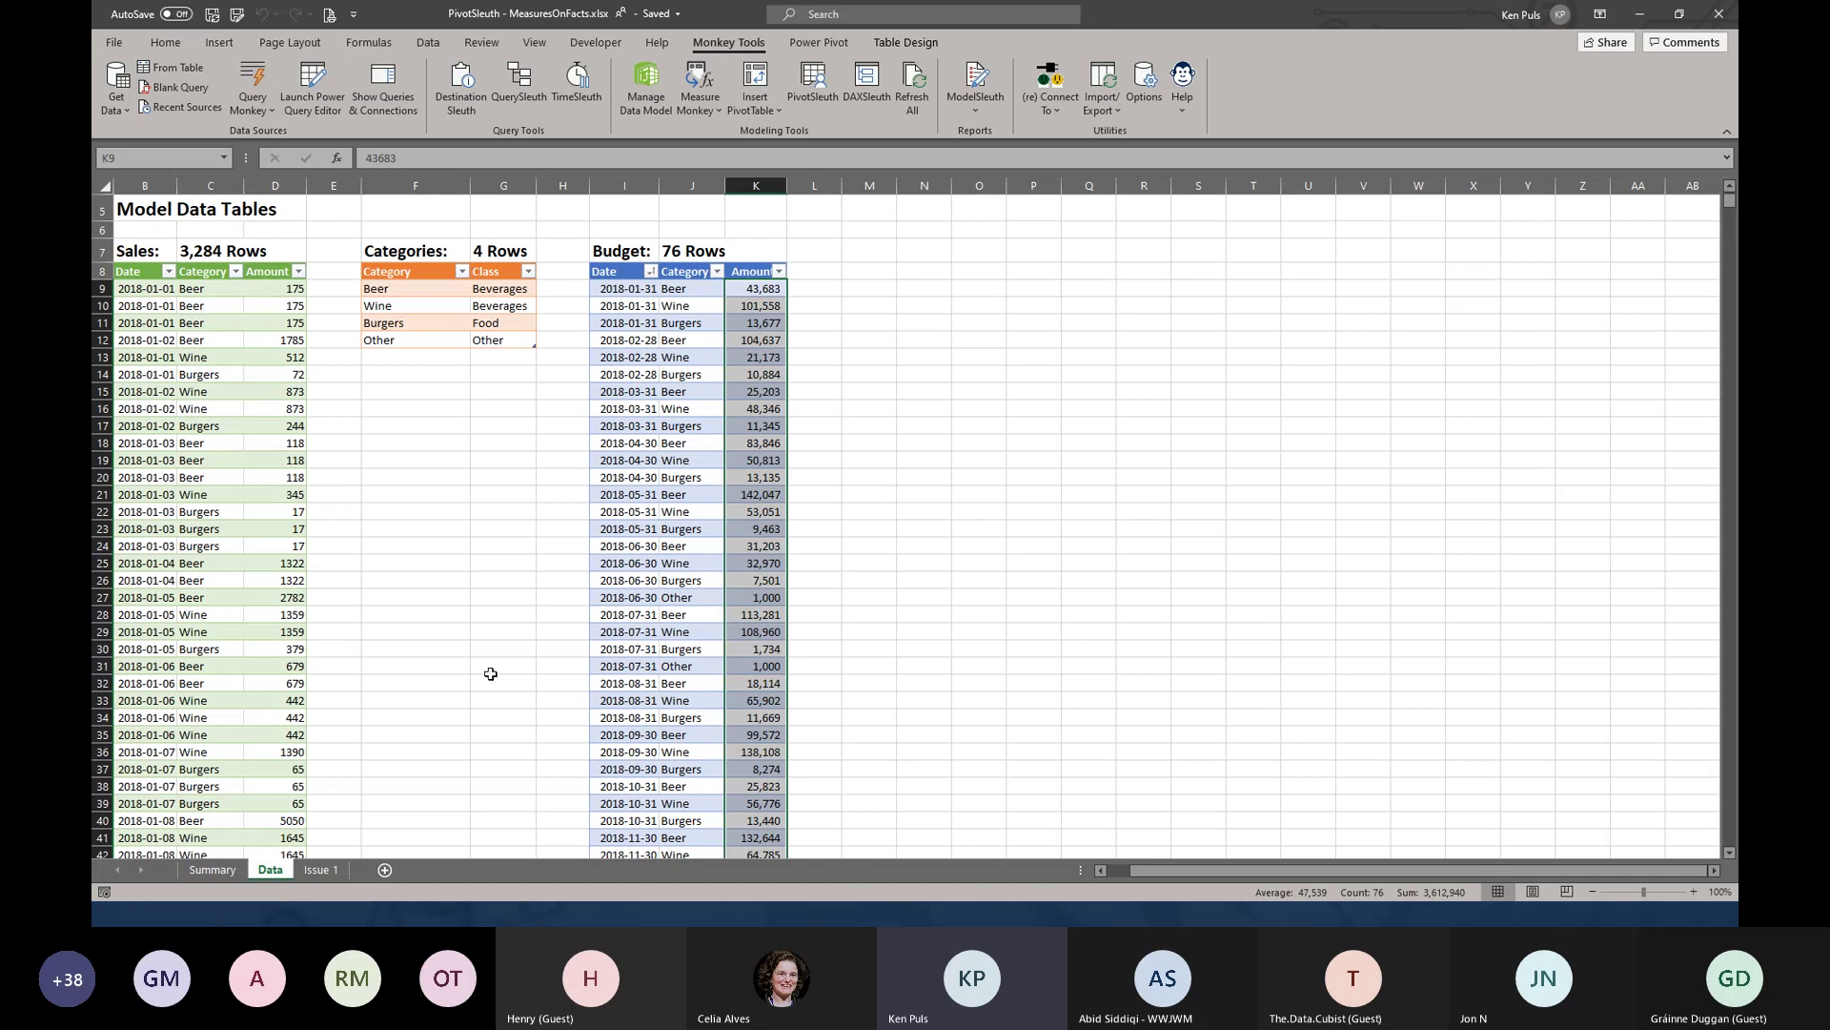
Go to the Issue 1 sheet's PivotTable and launch PivotSleuth from Monkey Tools
click(335, 870)
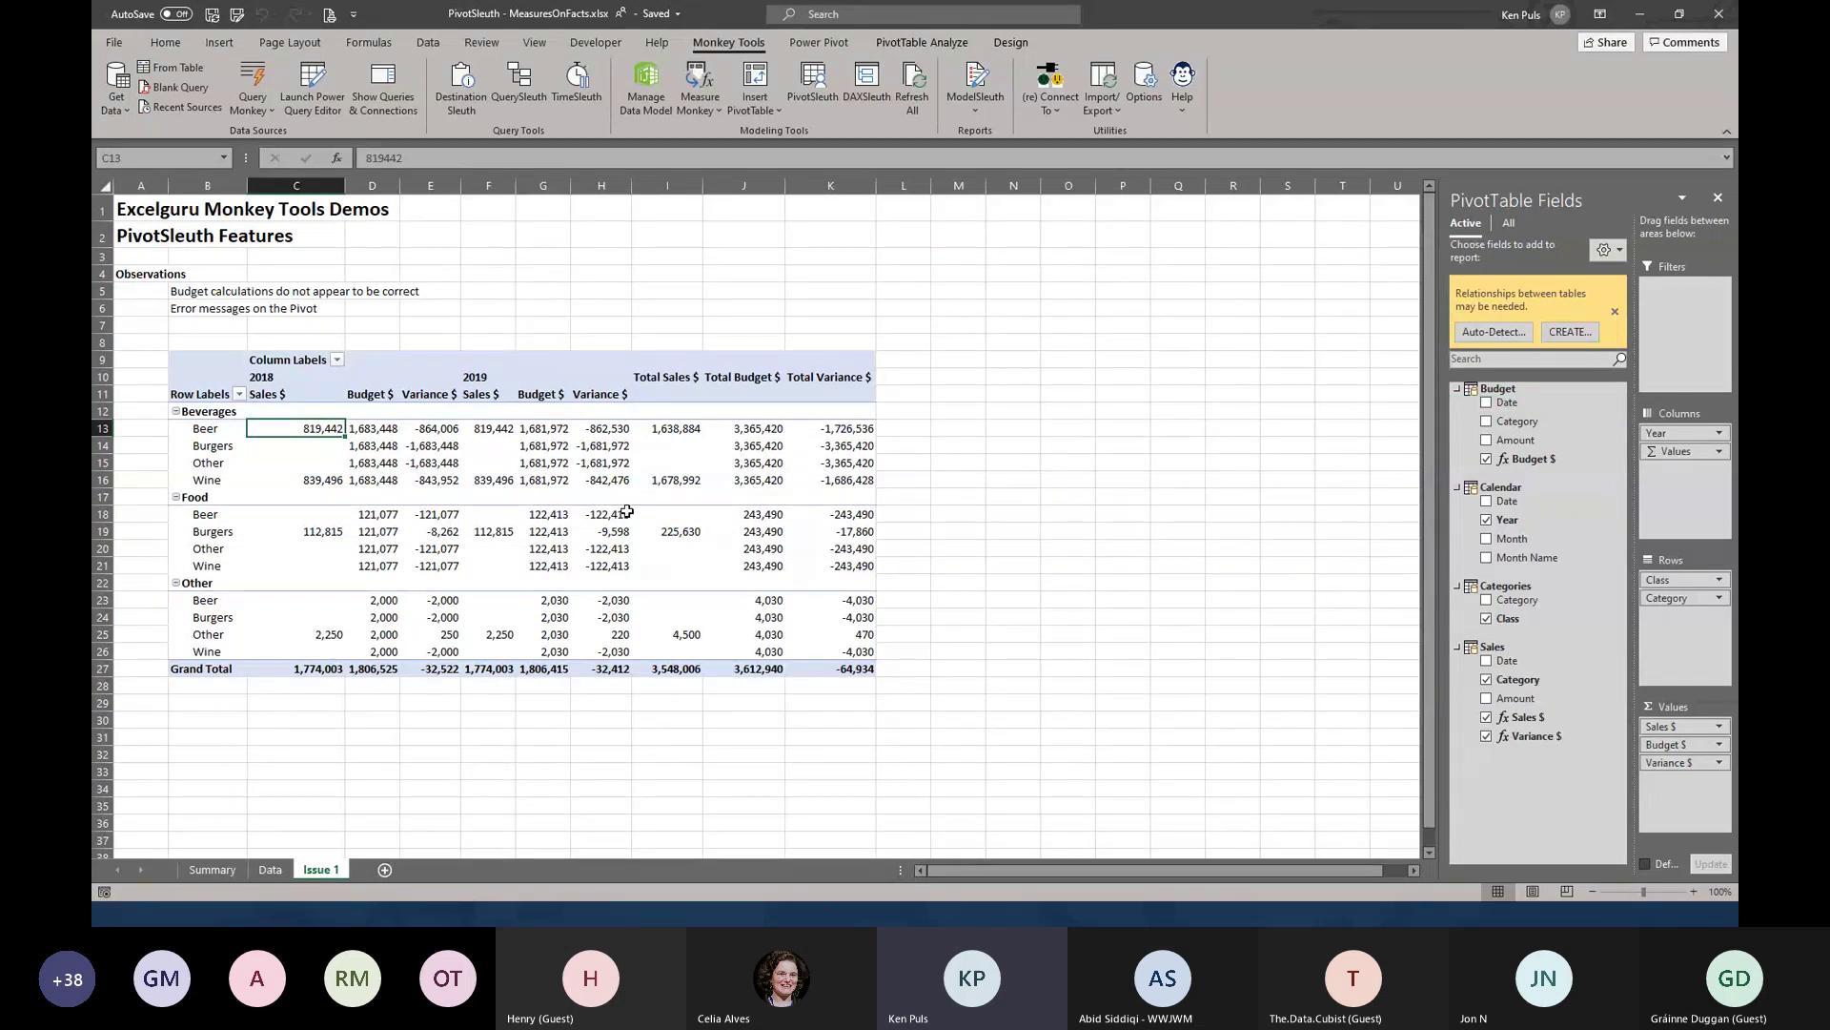
mouse_move(623, 508)
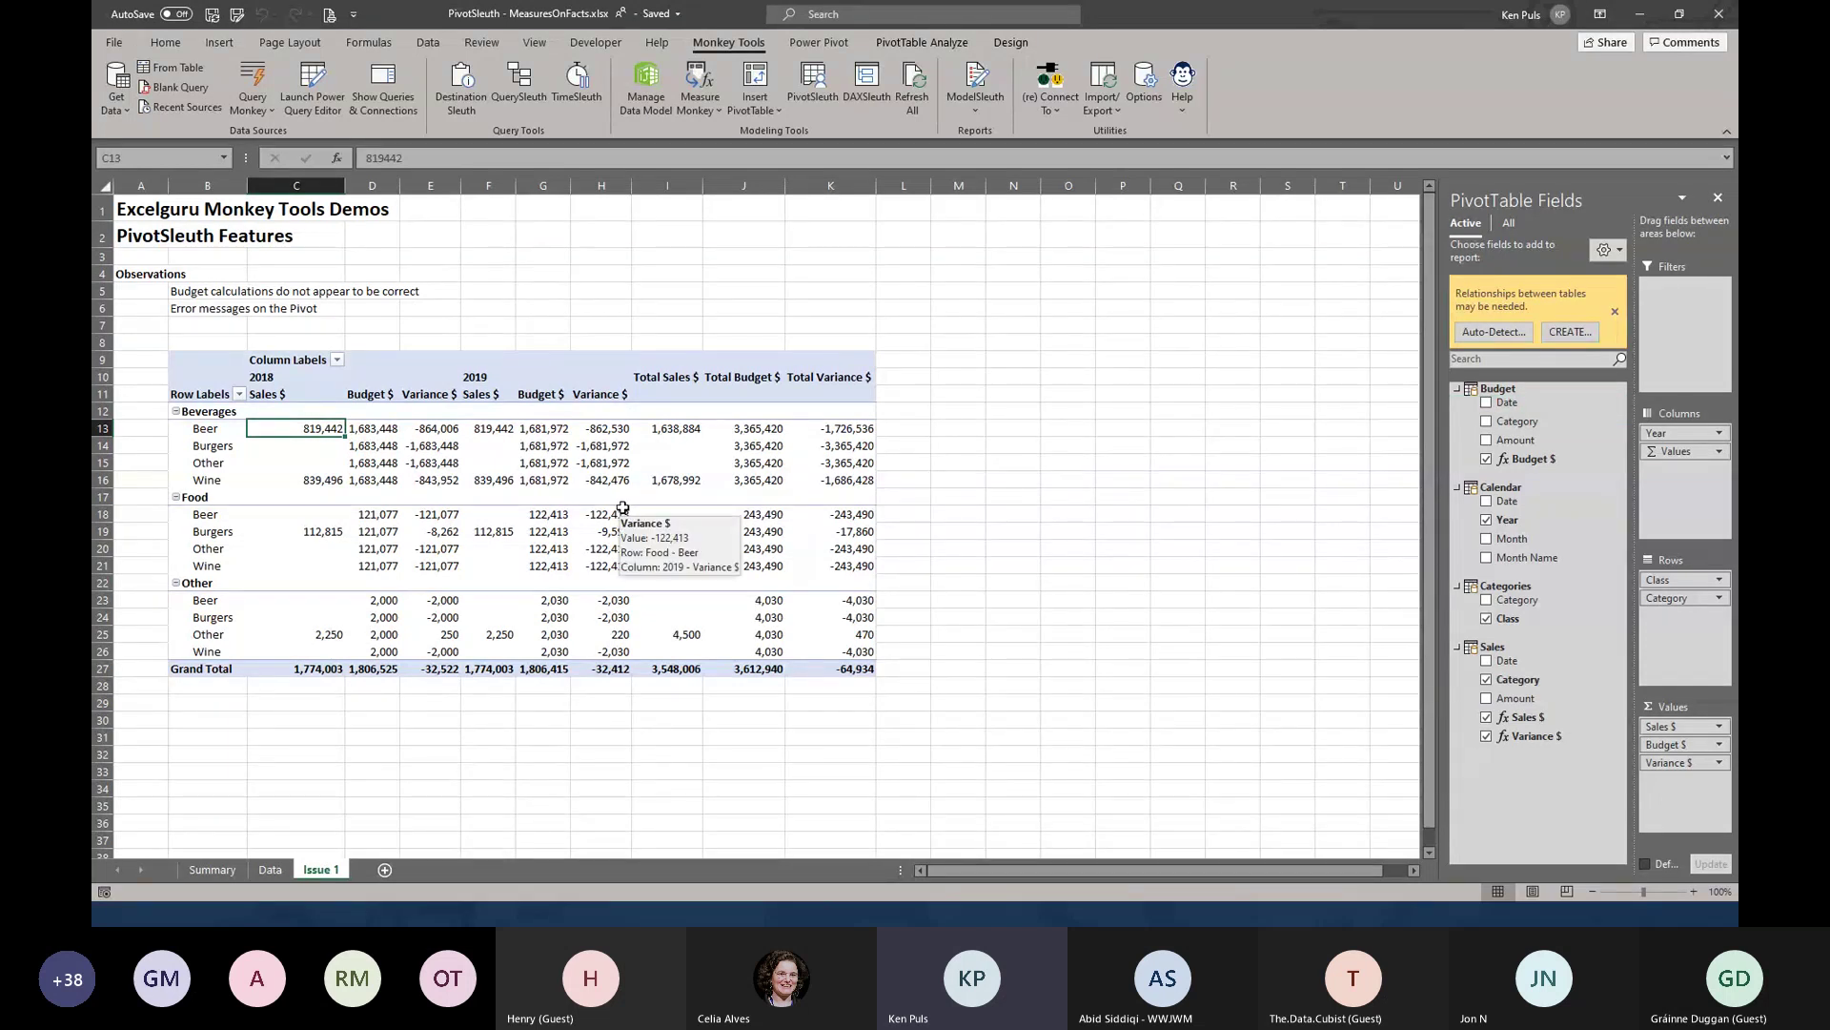
click(810, 95)
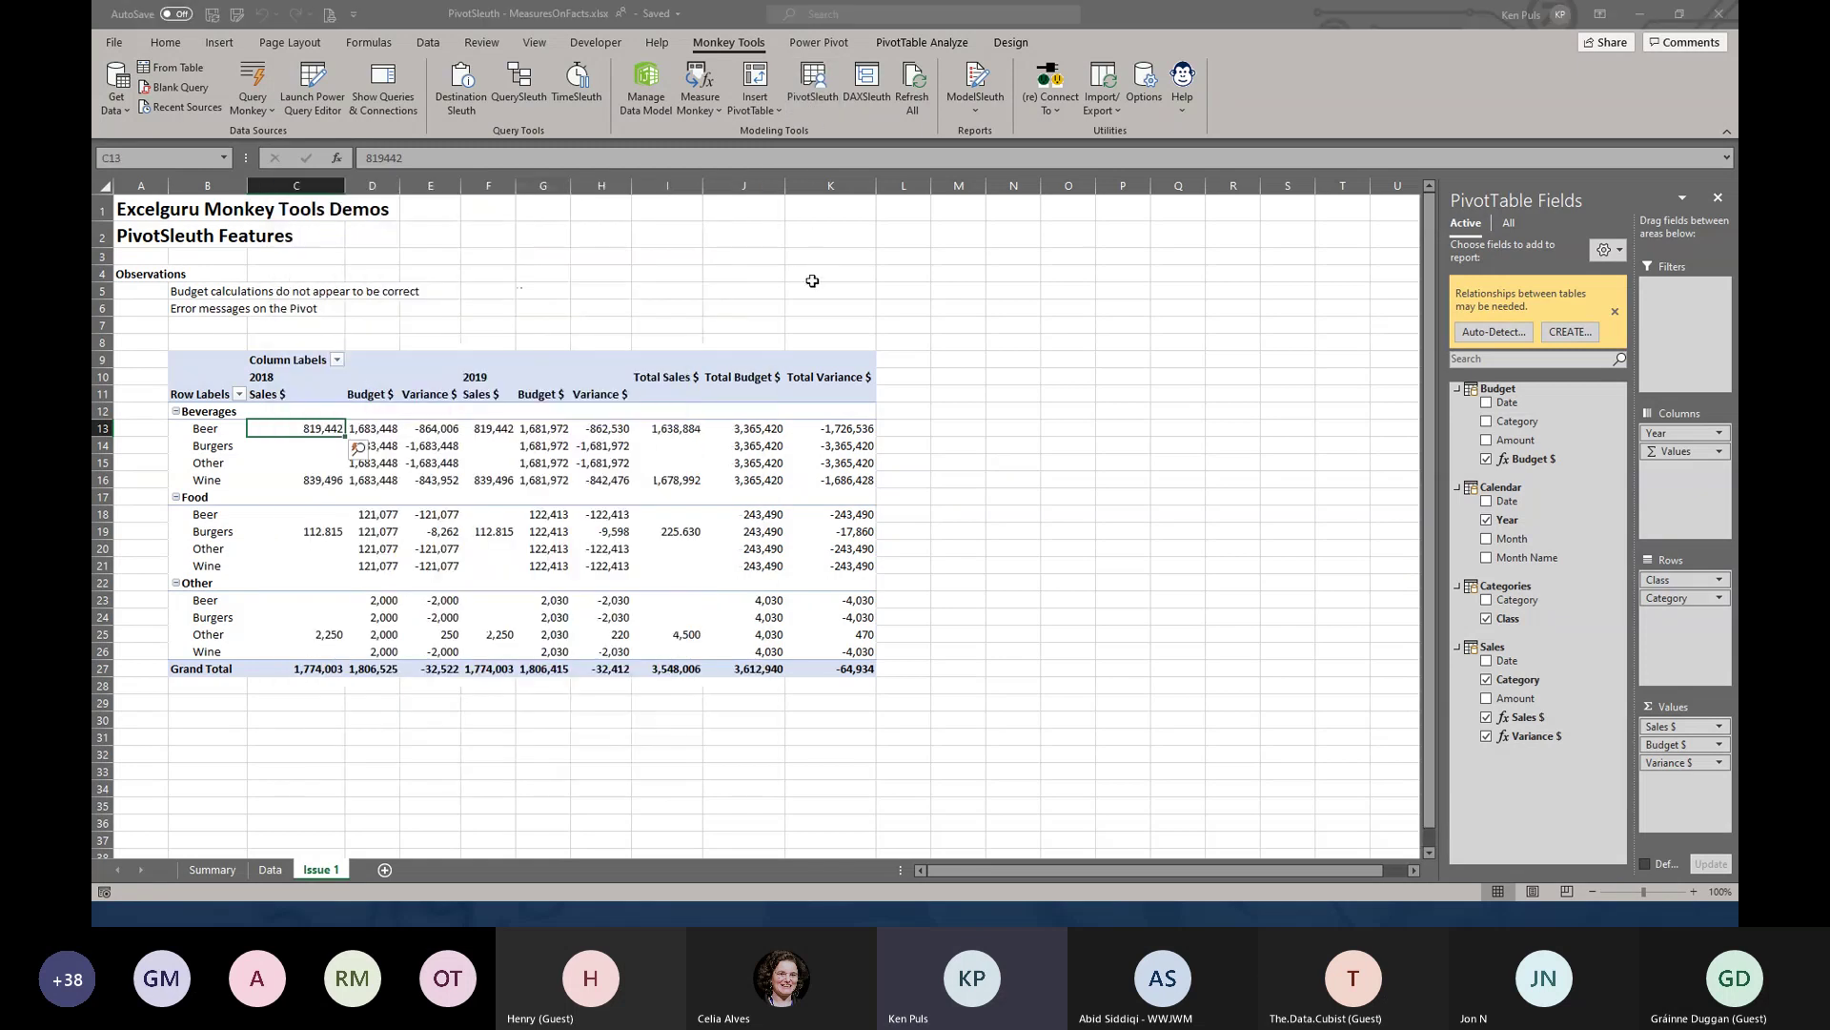
key(alt+Tab)
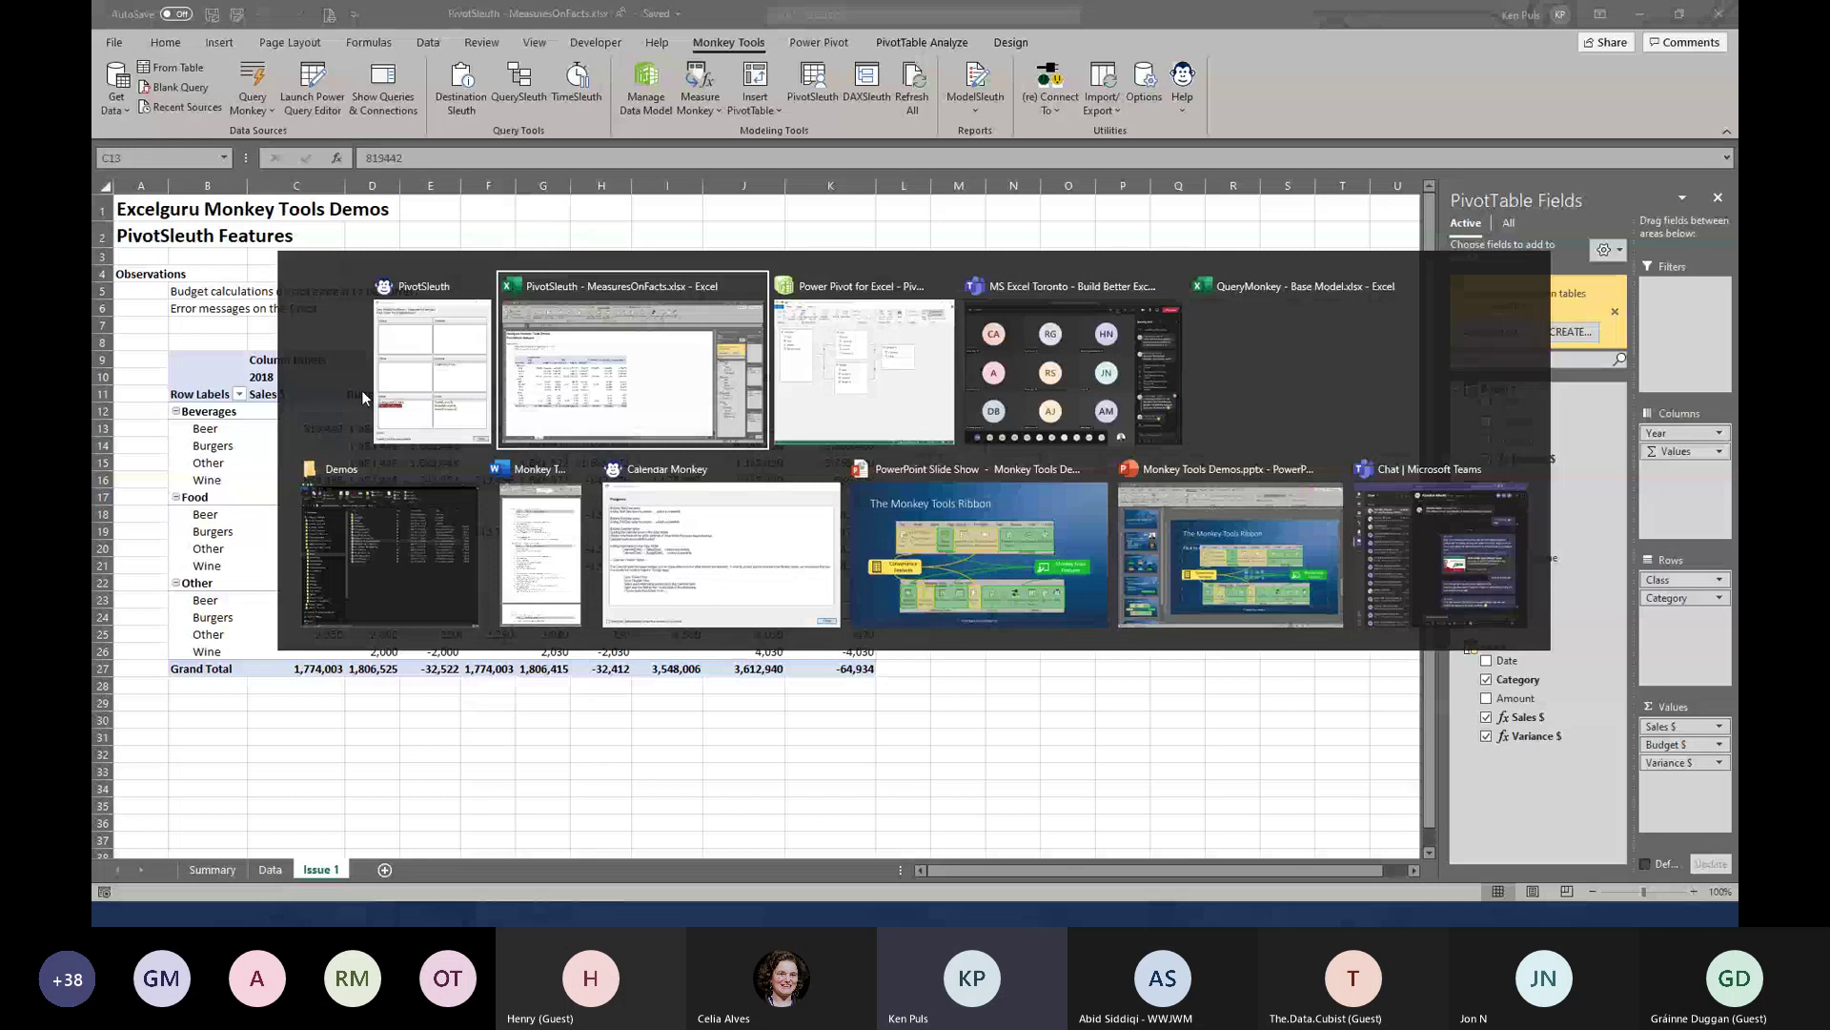
Bring PivotSleuth forward, reposition it, and inspect issues for [Sales].[Category] and Budget[Budget $]
click(405, 393)
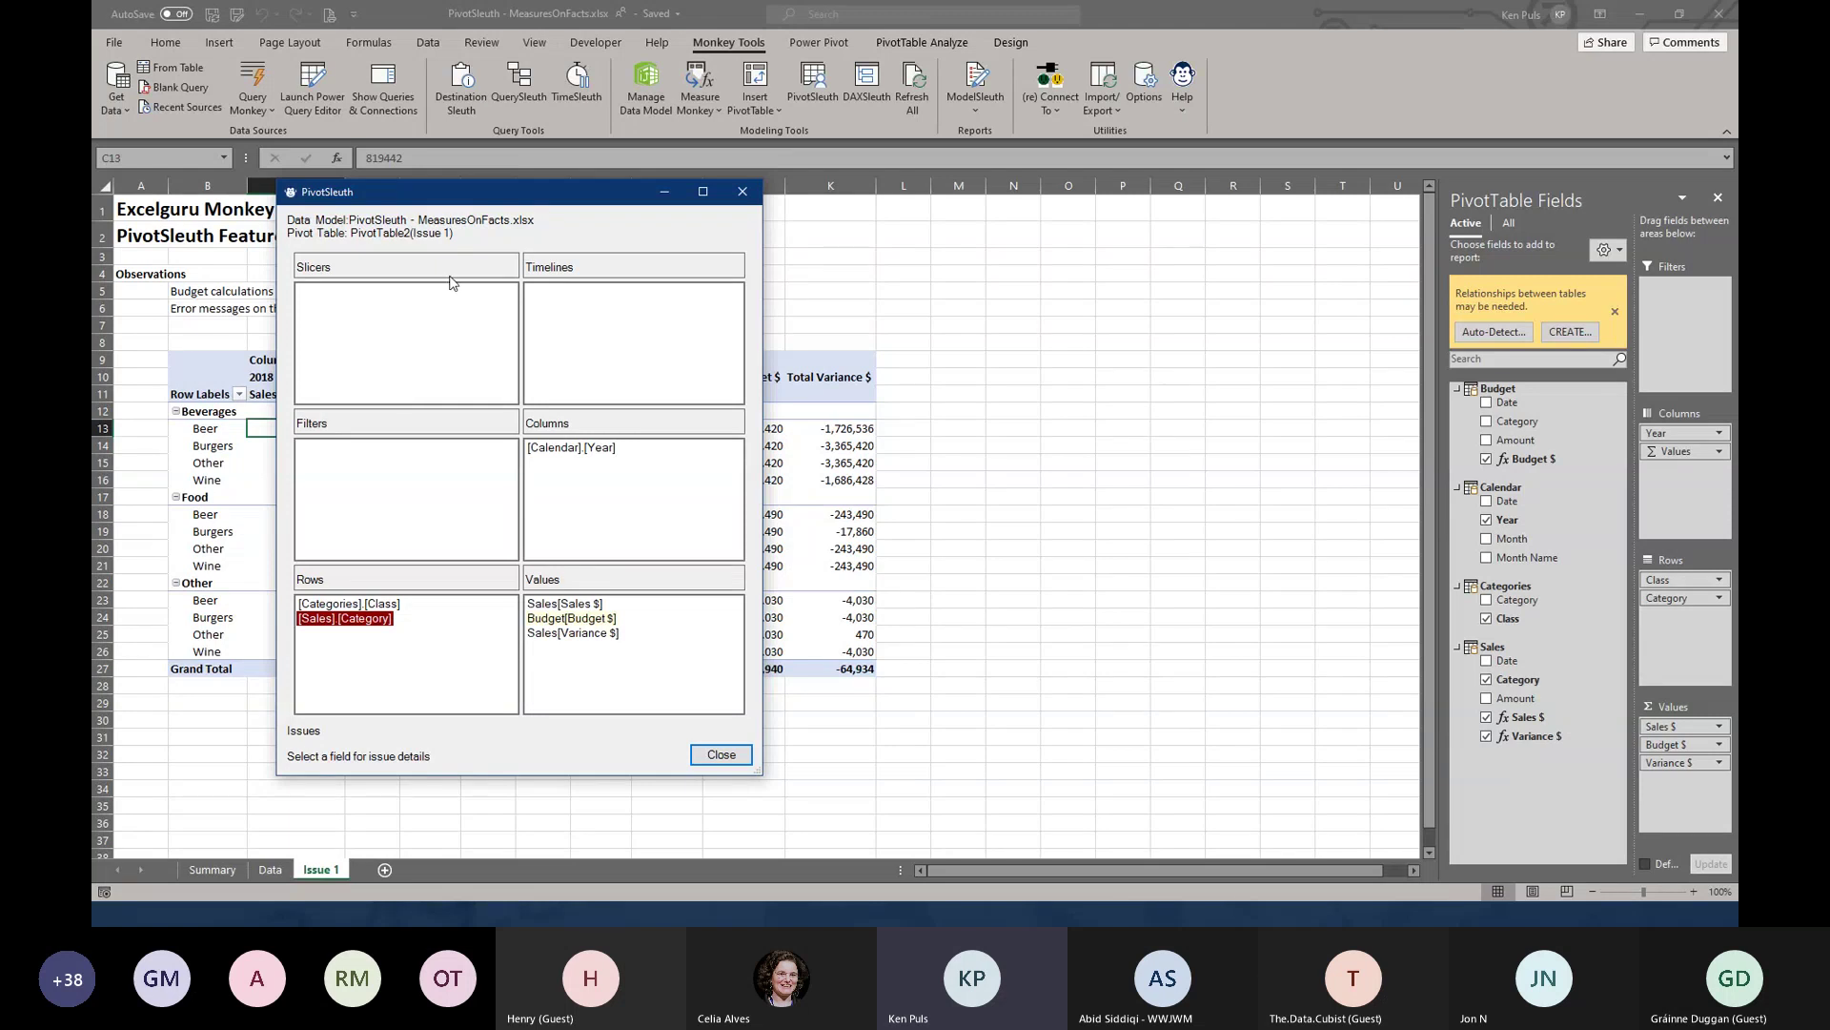
drag(490, 201, 695, 130)
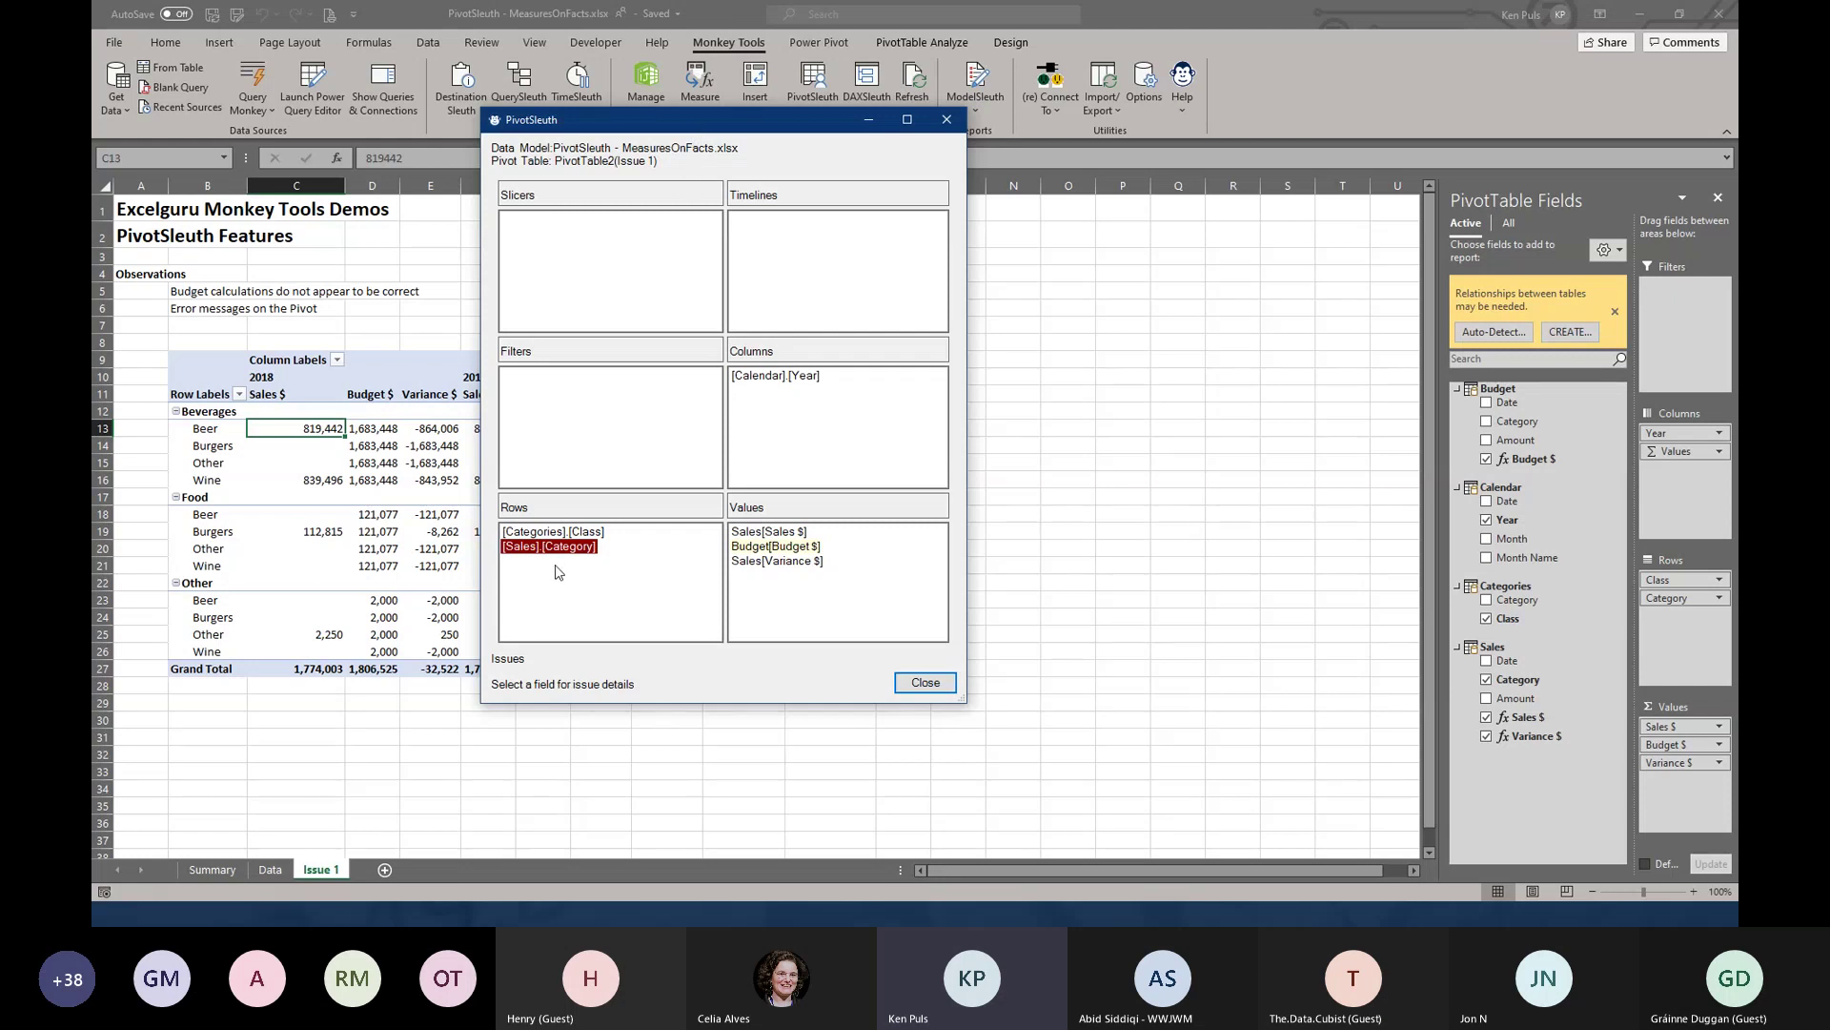
mouse_move(558, 558)
click(558, 548)
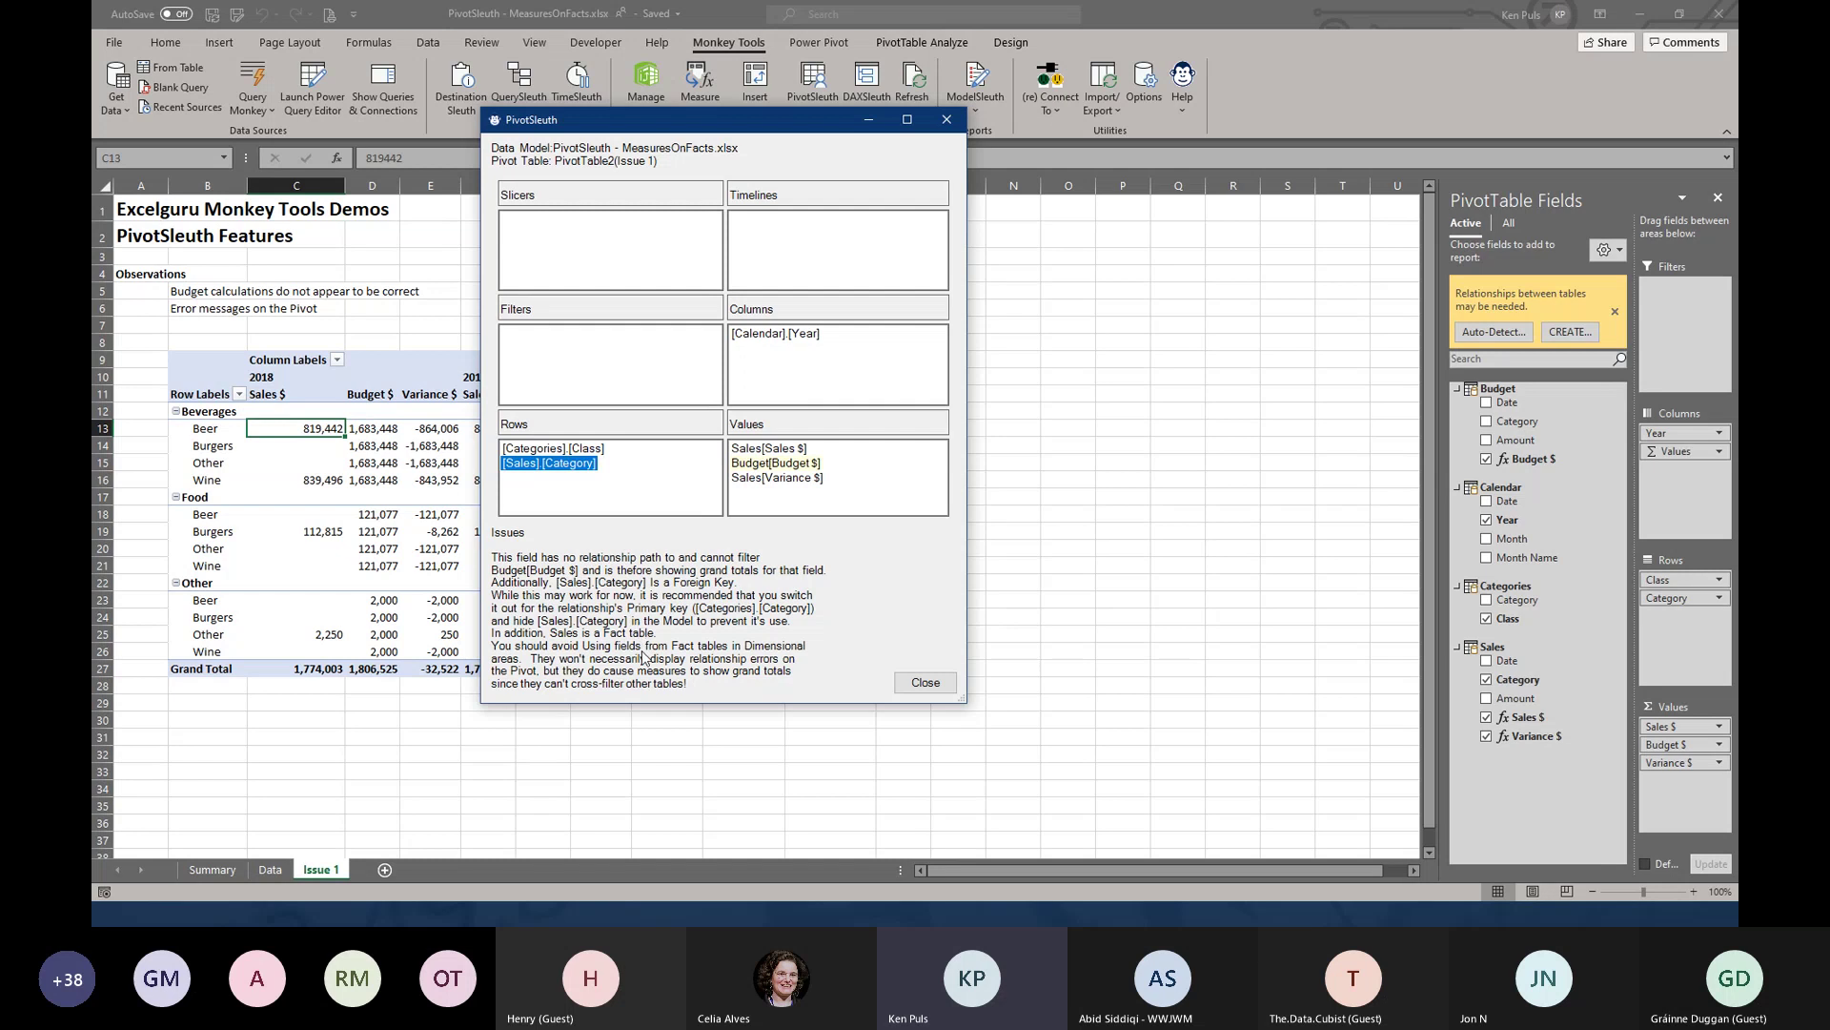
click(780, 464)
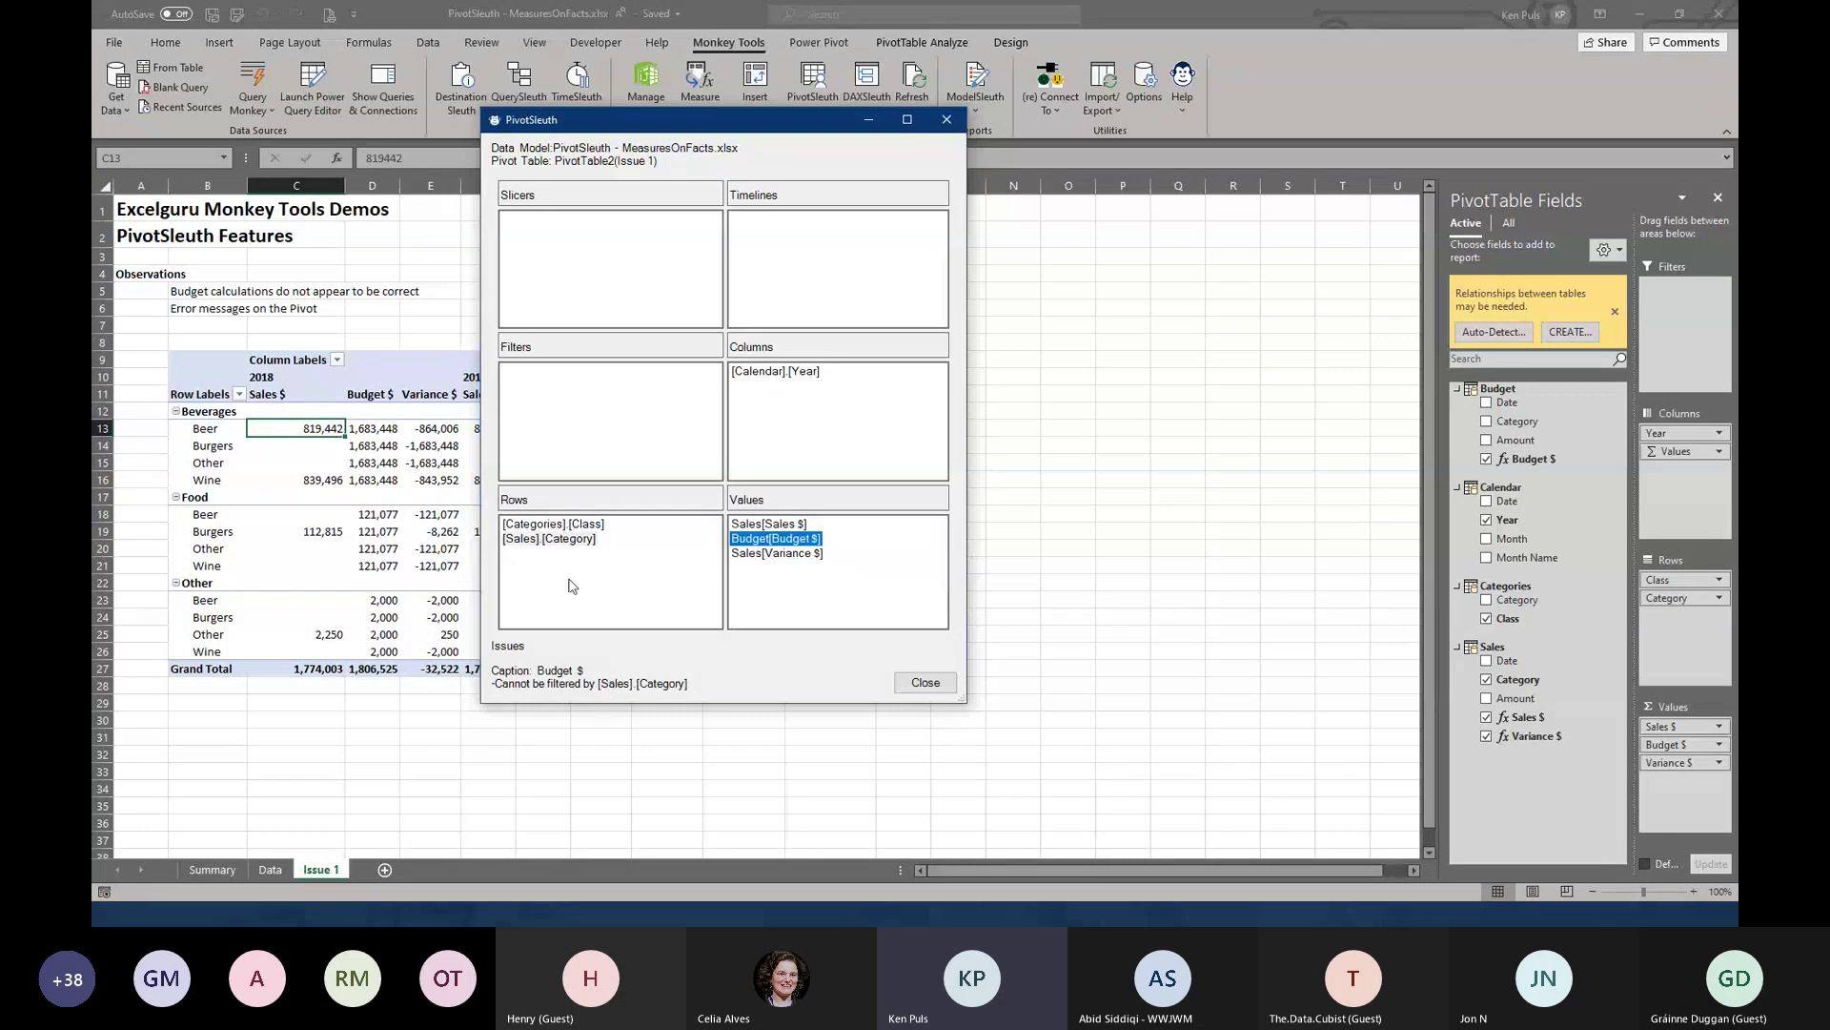
Read PivotSleuth's foreign-key warning for the [Sales].[Category] row field, then close the report
click(563, 538)
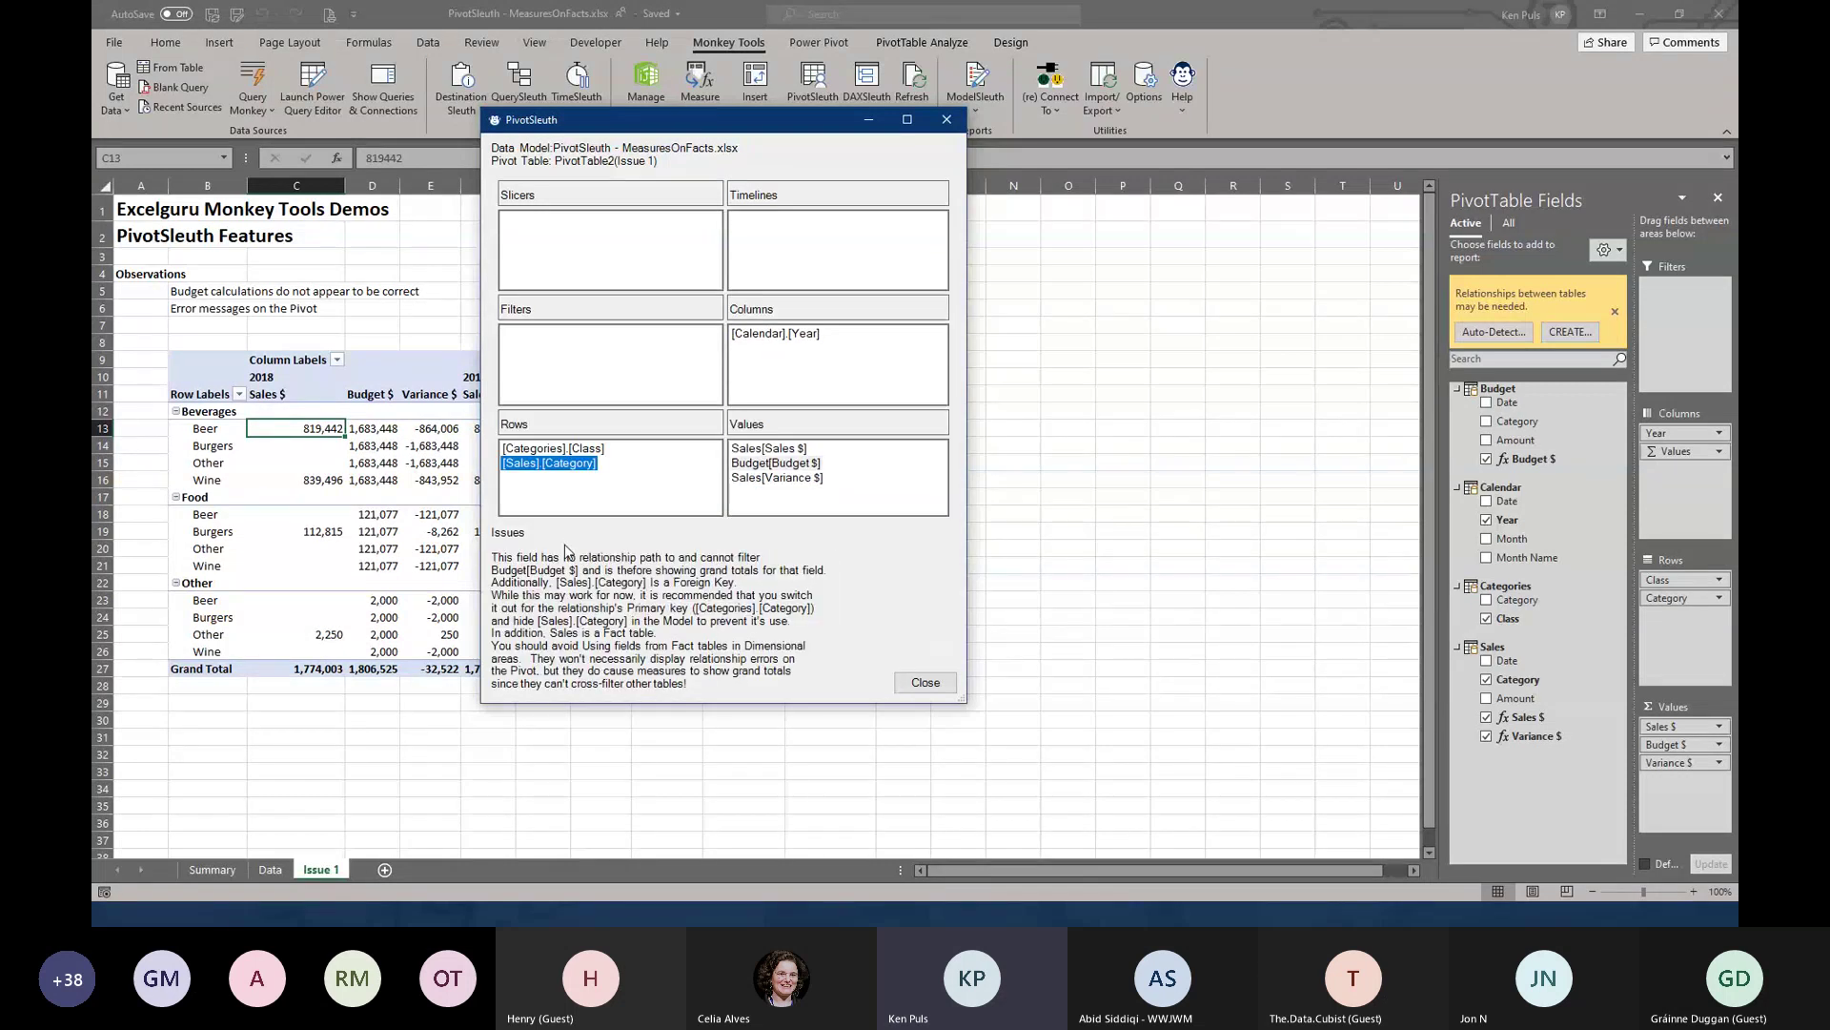
click(923, 683)
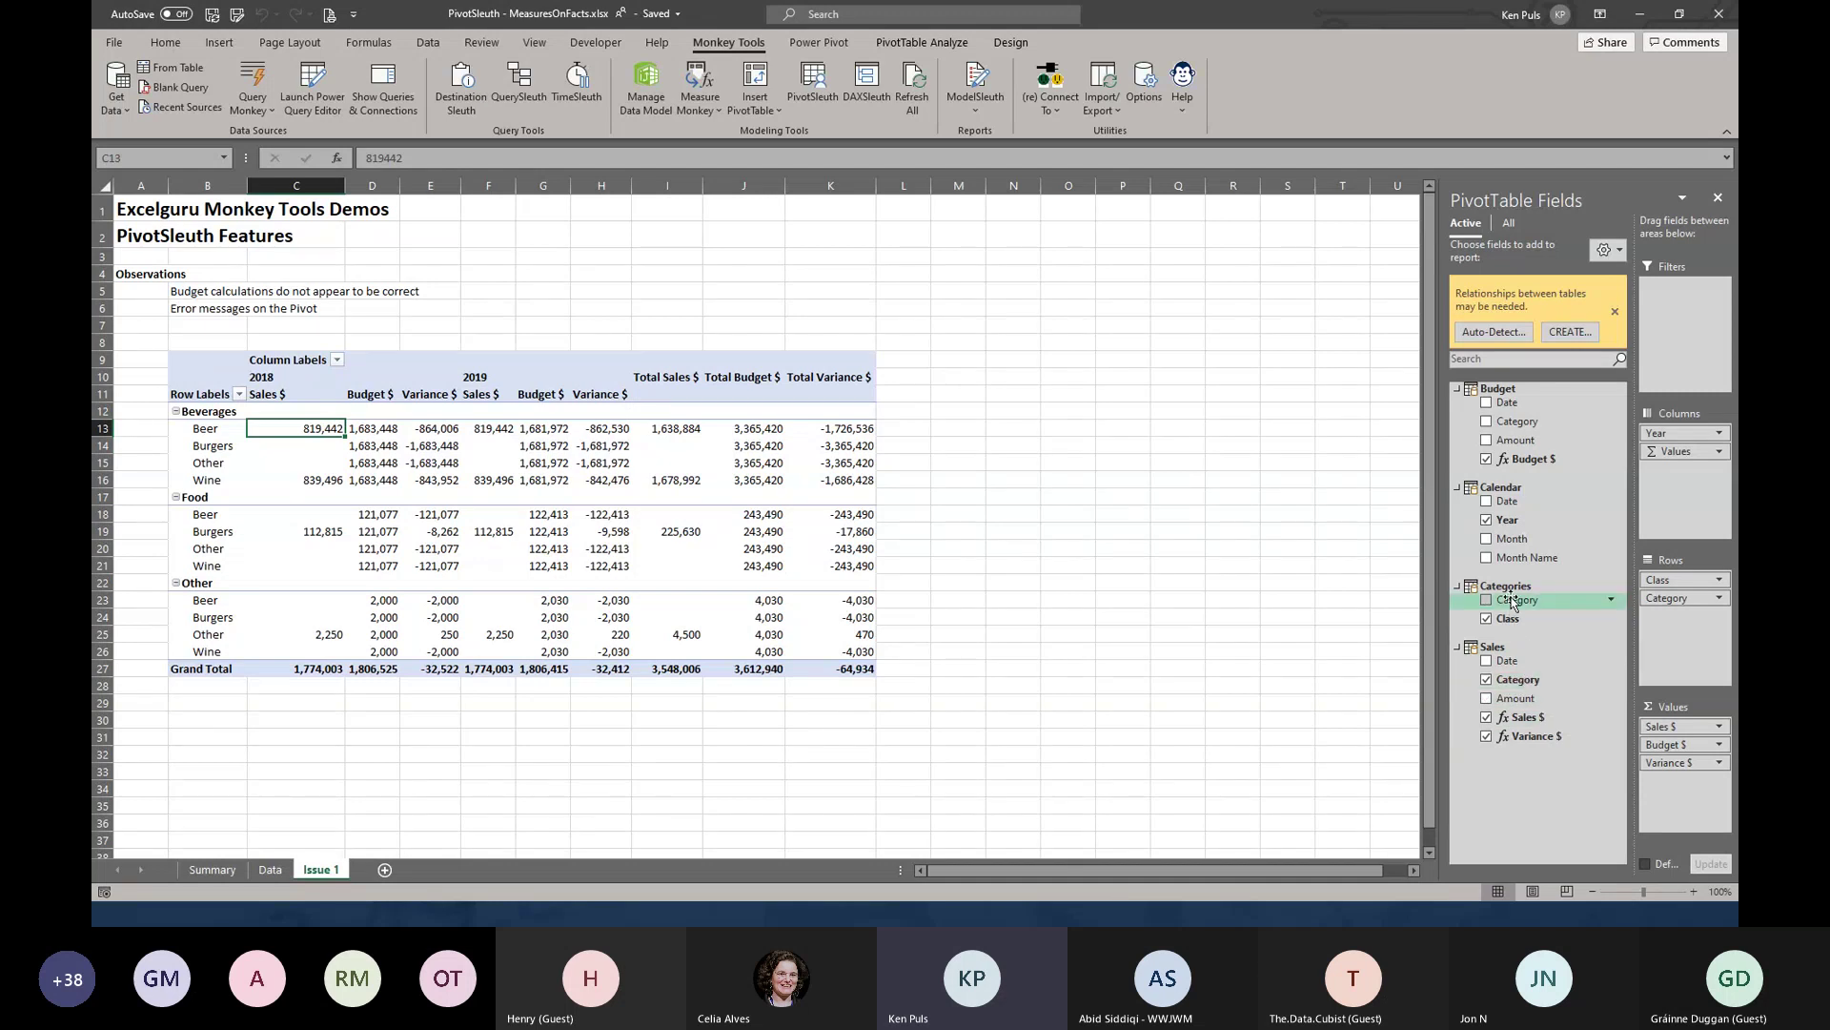
Swap Sales Category for Categories Category under Class in the pivot rows, then open the model diagram
click(1486, 680)
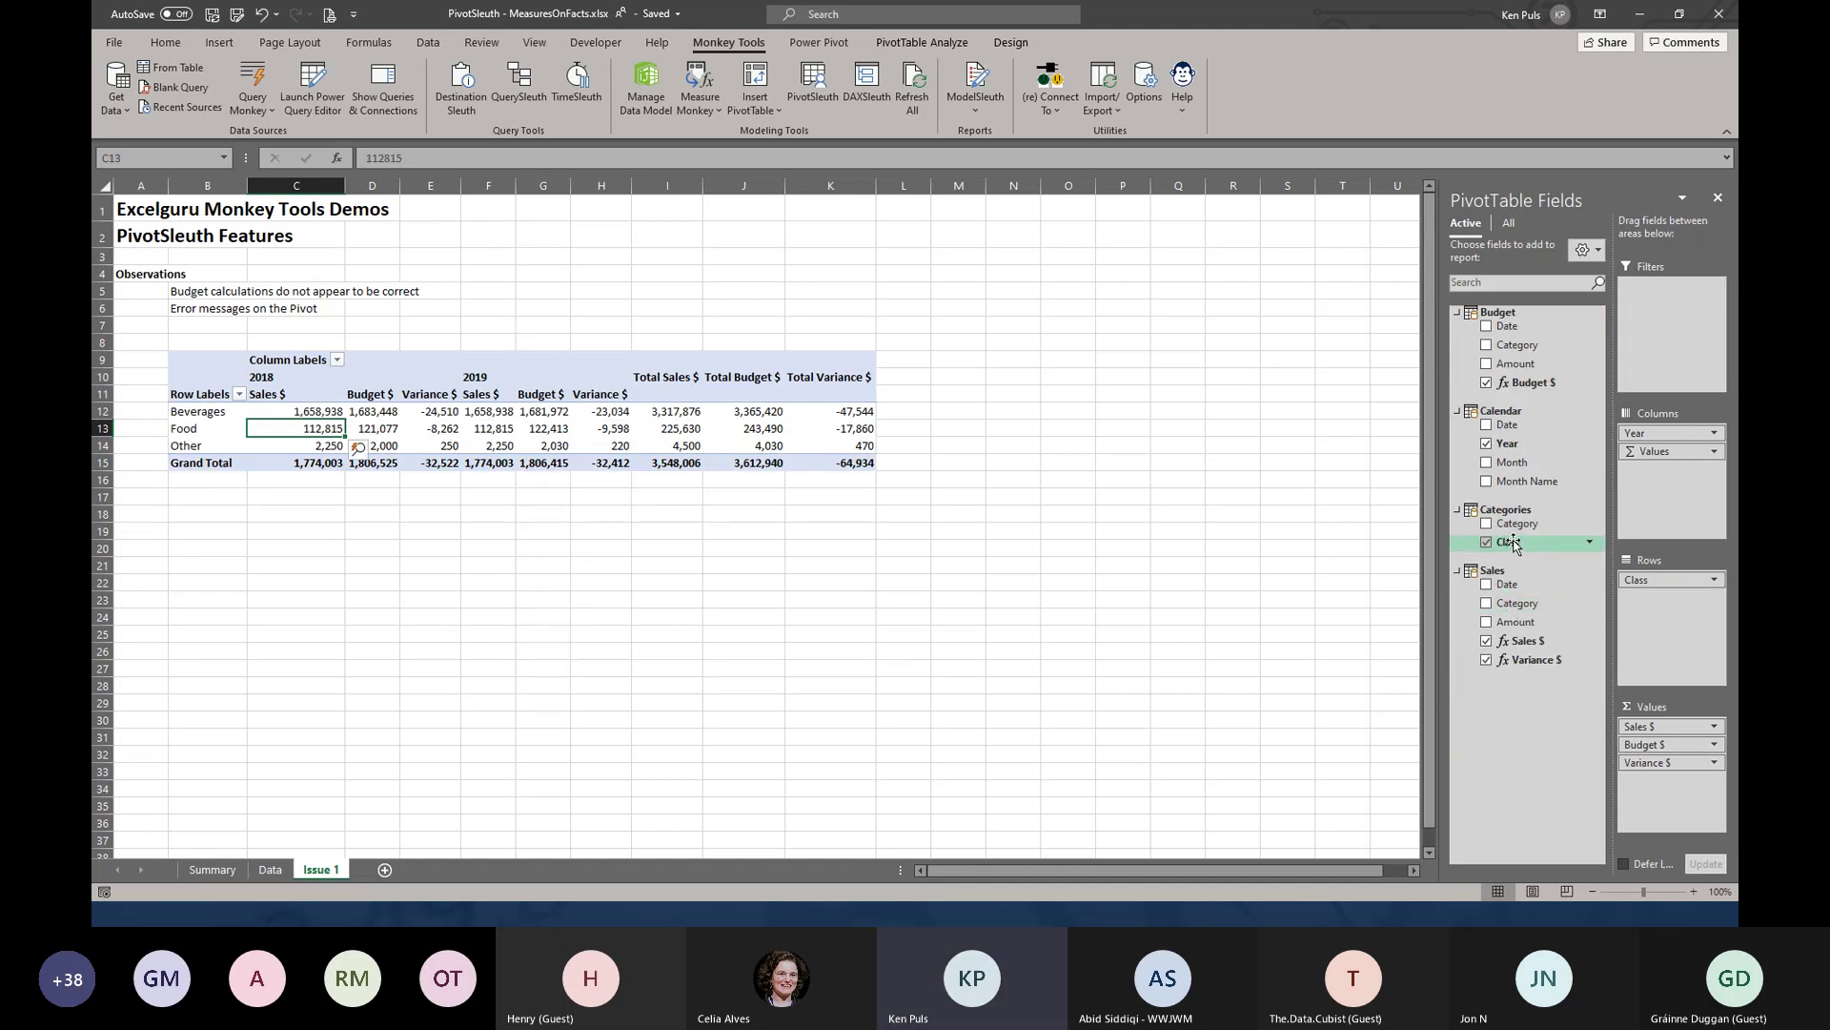
drag(1516, 524, 1640, 606)
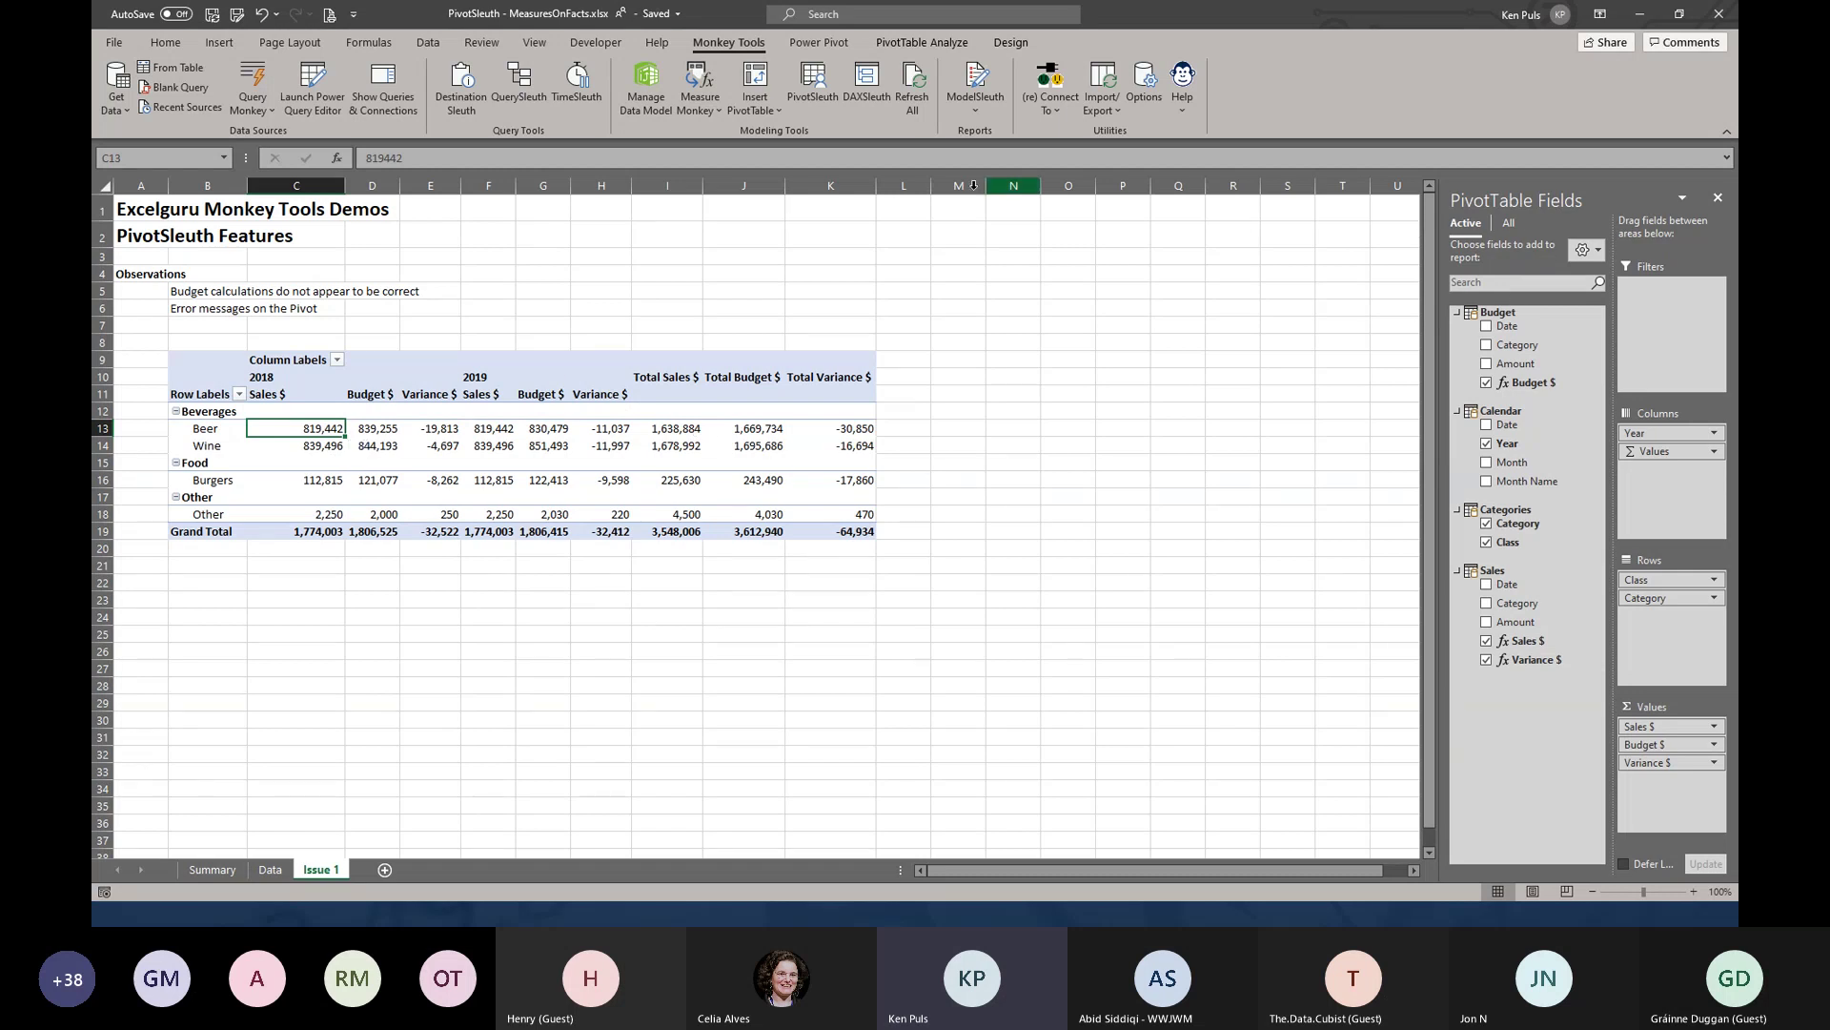
click(650, 105)
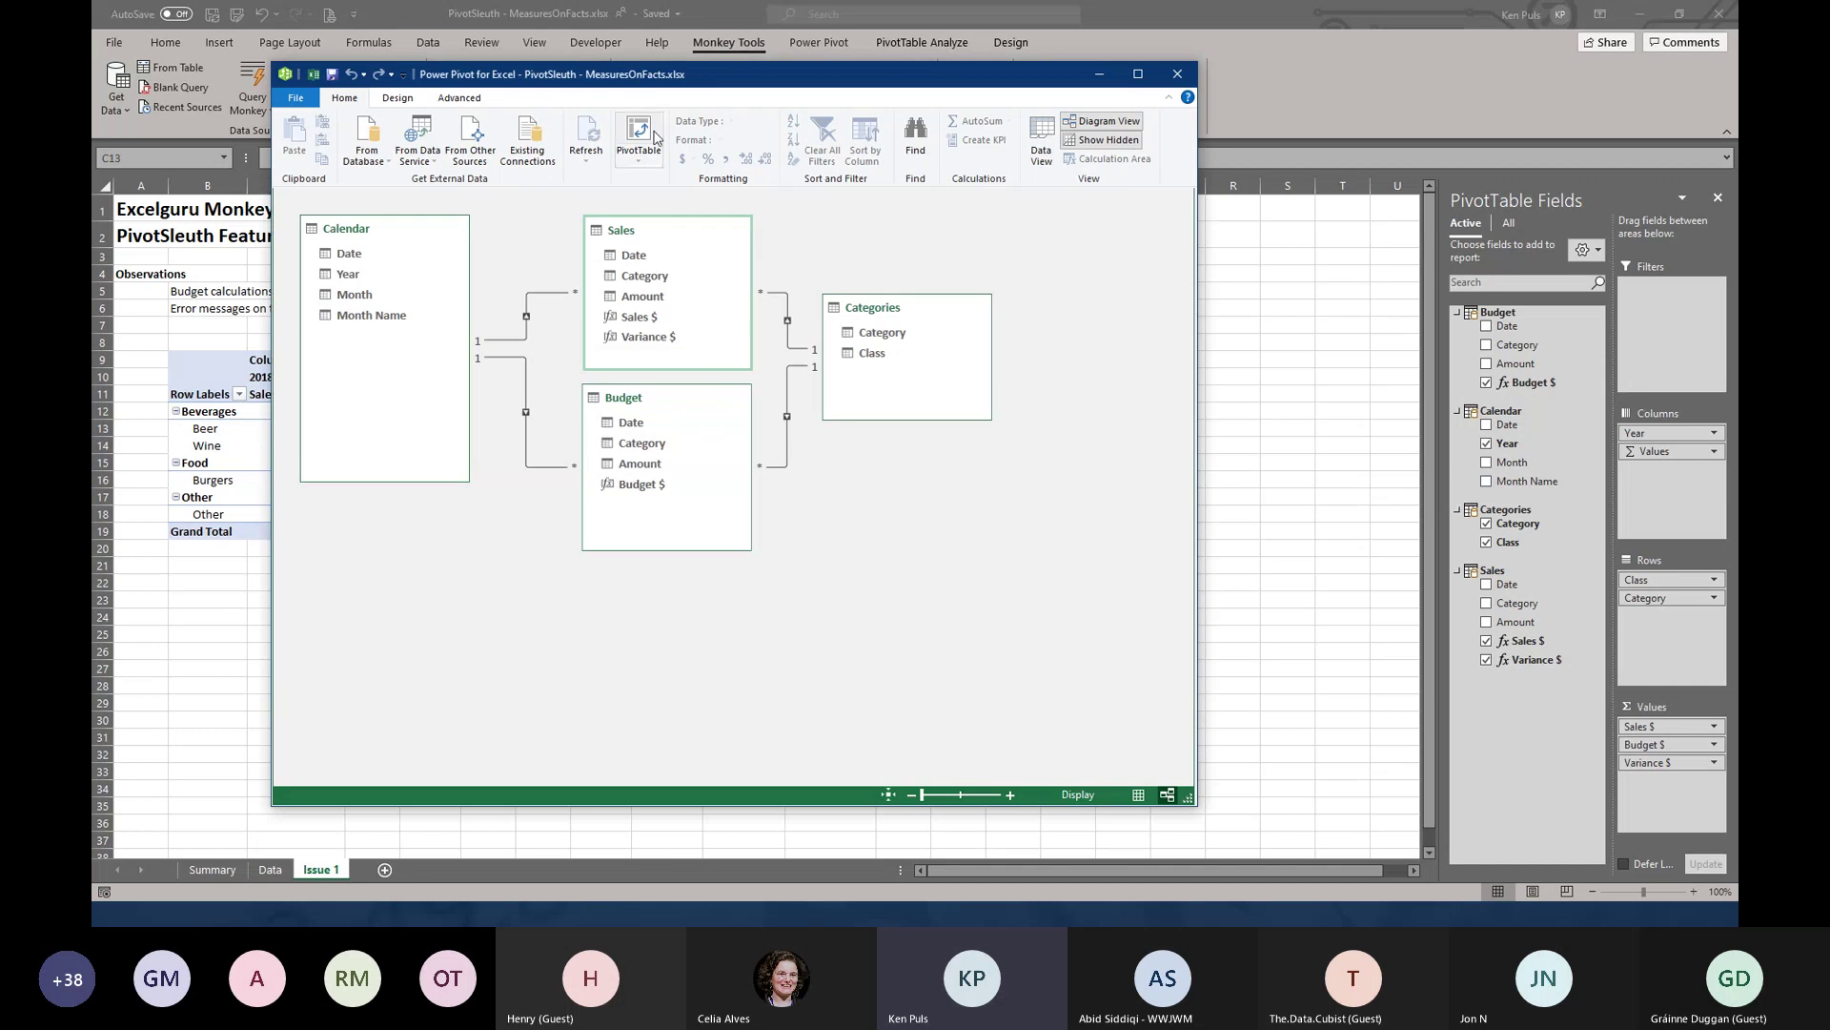
Hide the Category columns of the Sales and Budget tables from client tools
click(645, 276)
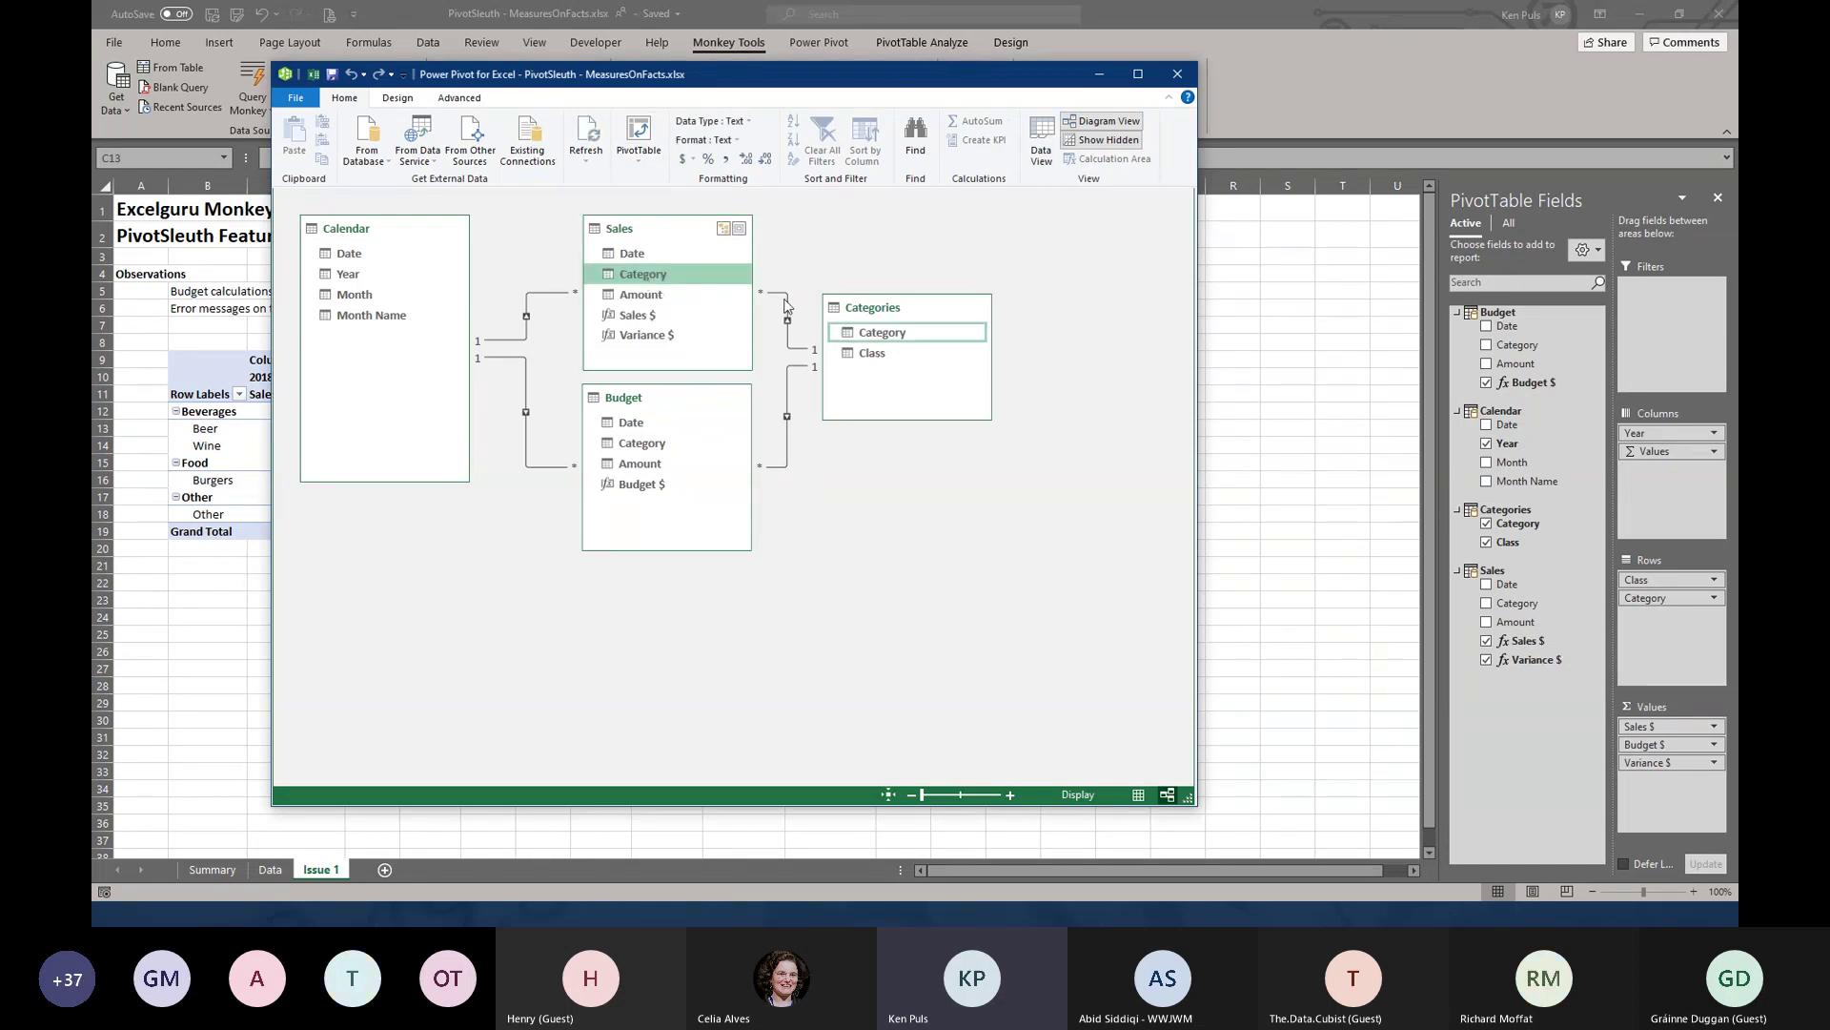
right_click(713, 276)
click(794, 369)
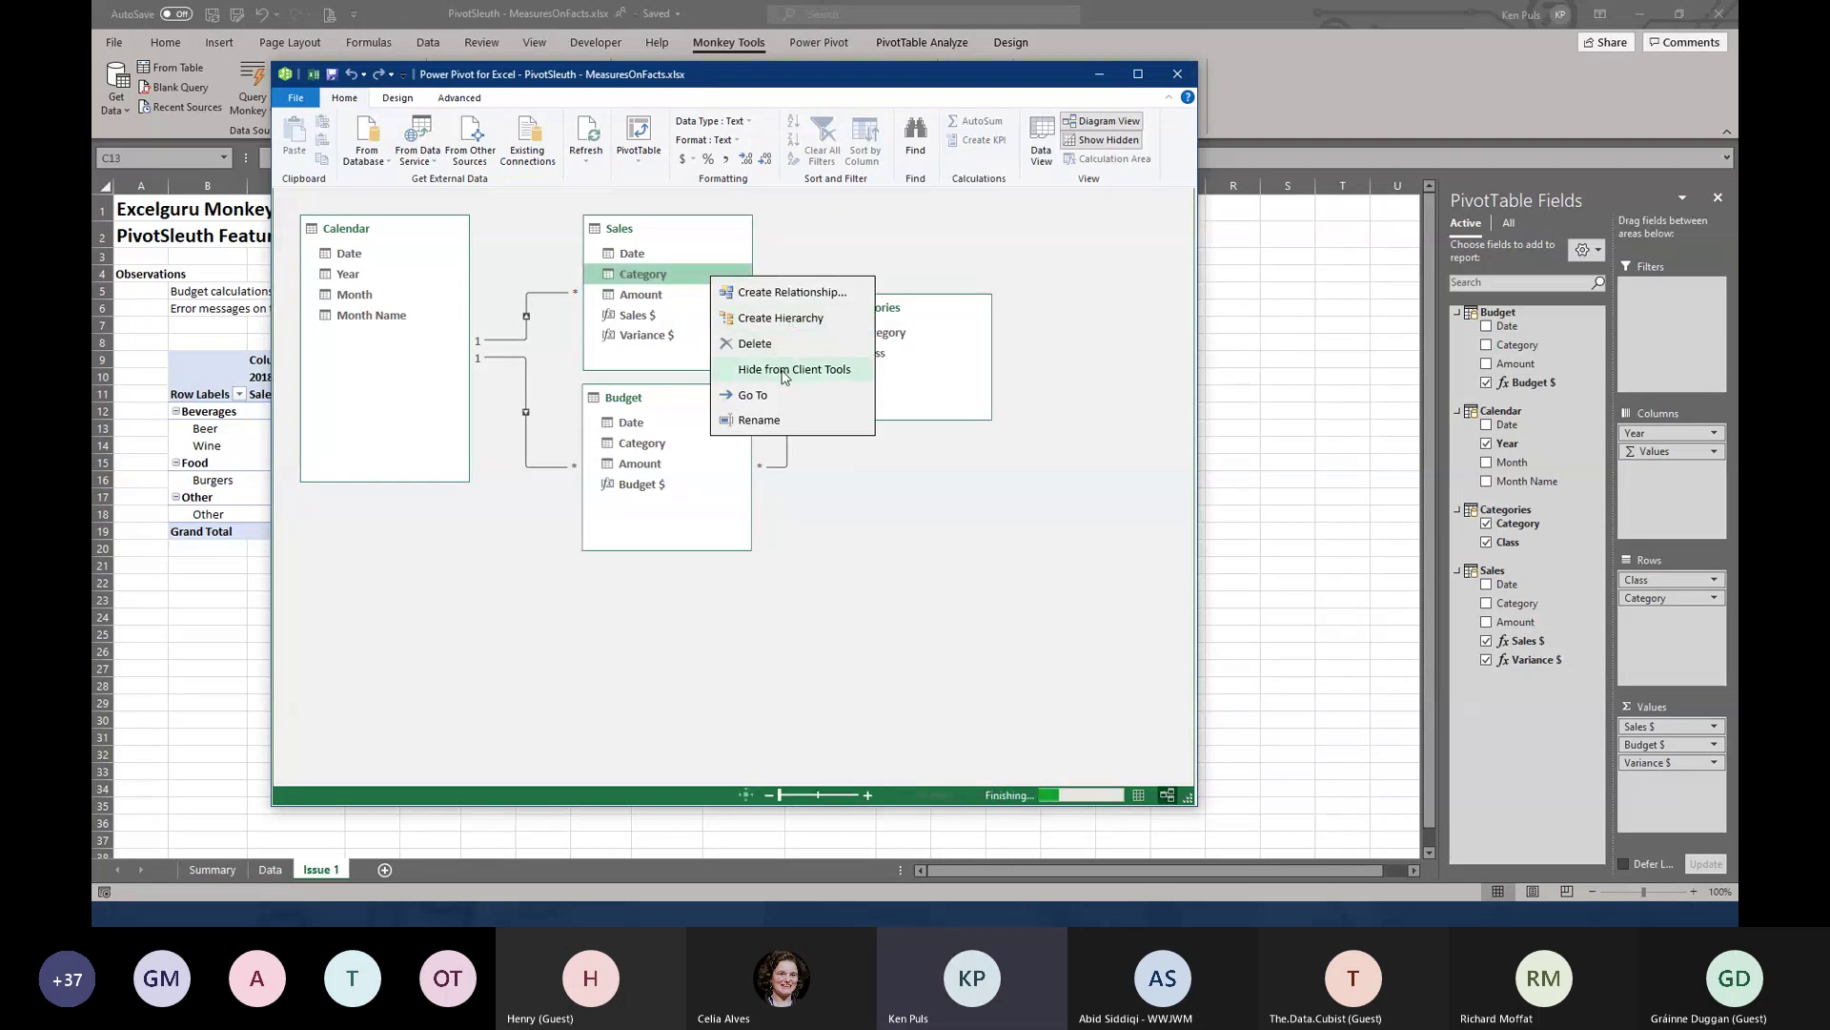
click(637, 450)
right_click(638, 450)
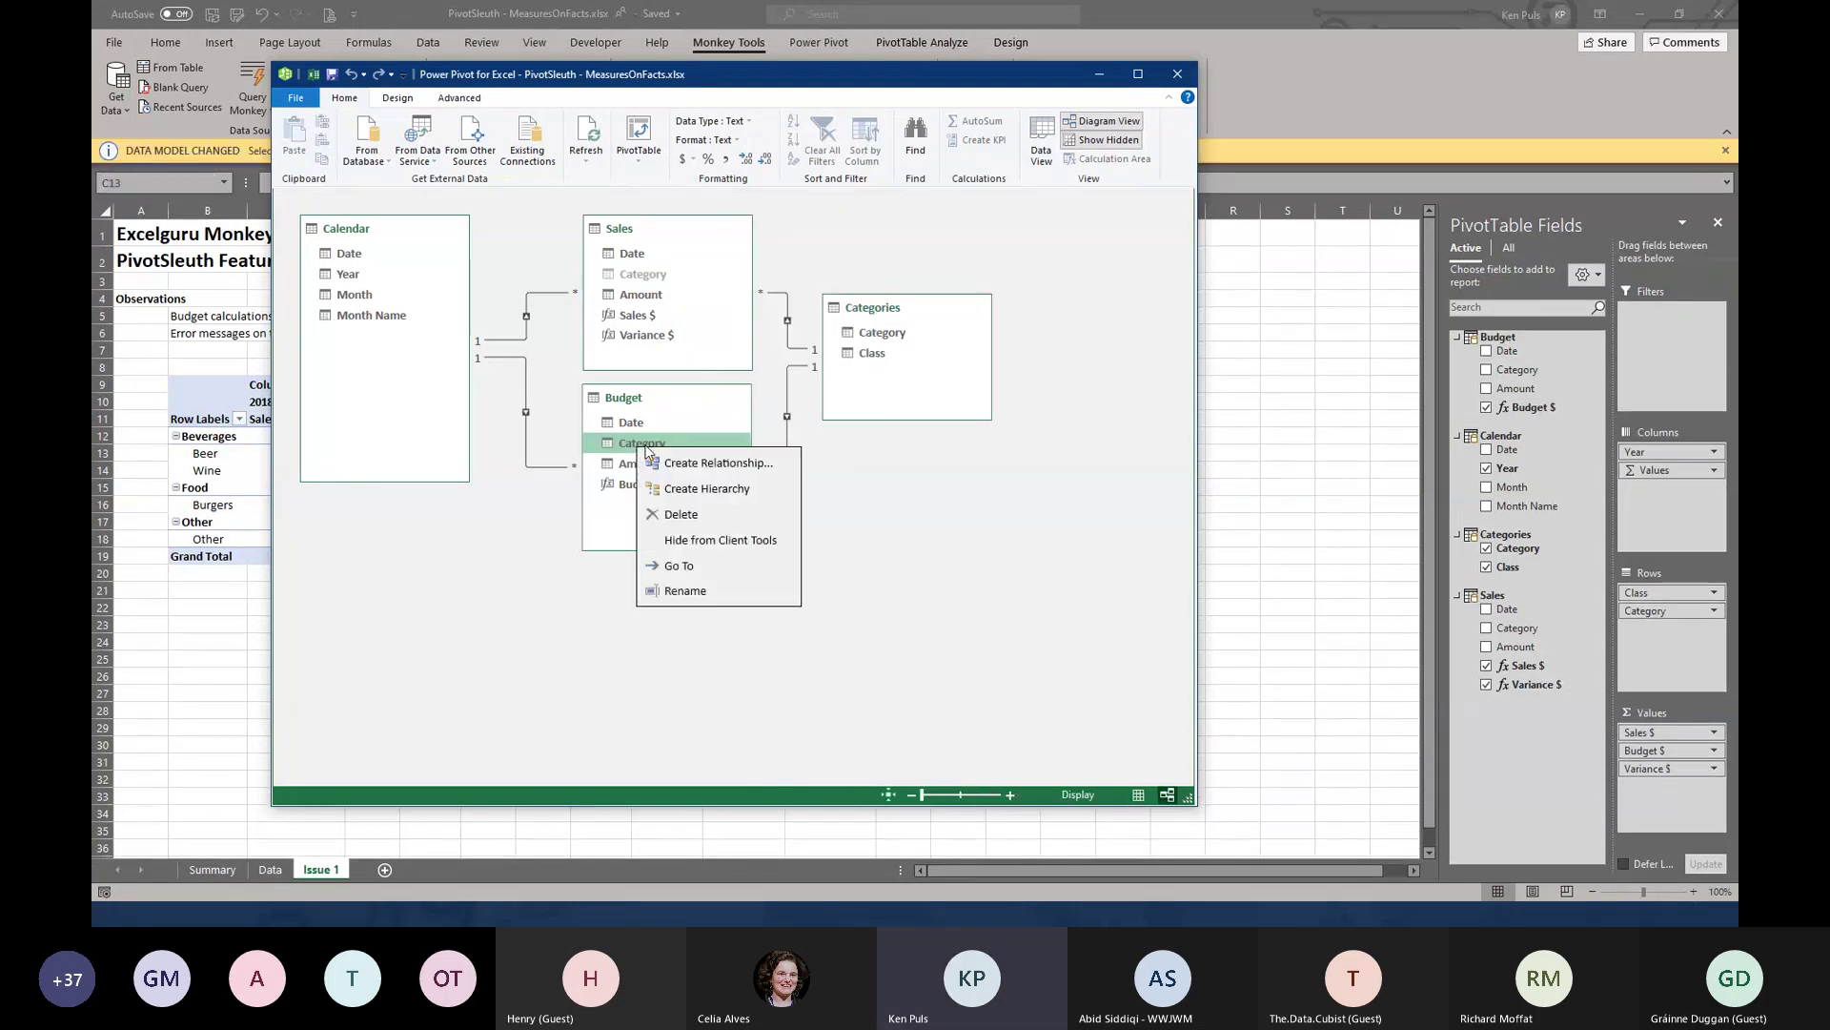
click(717, 539)
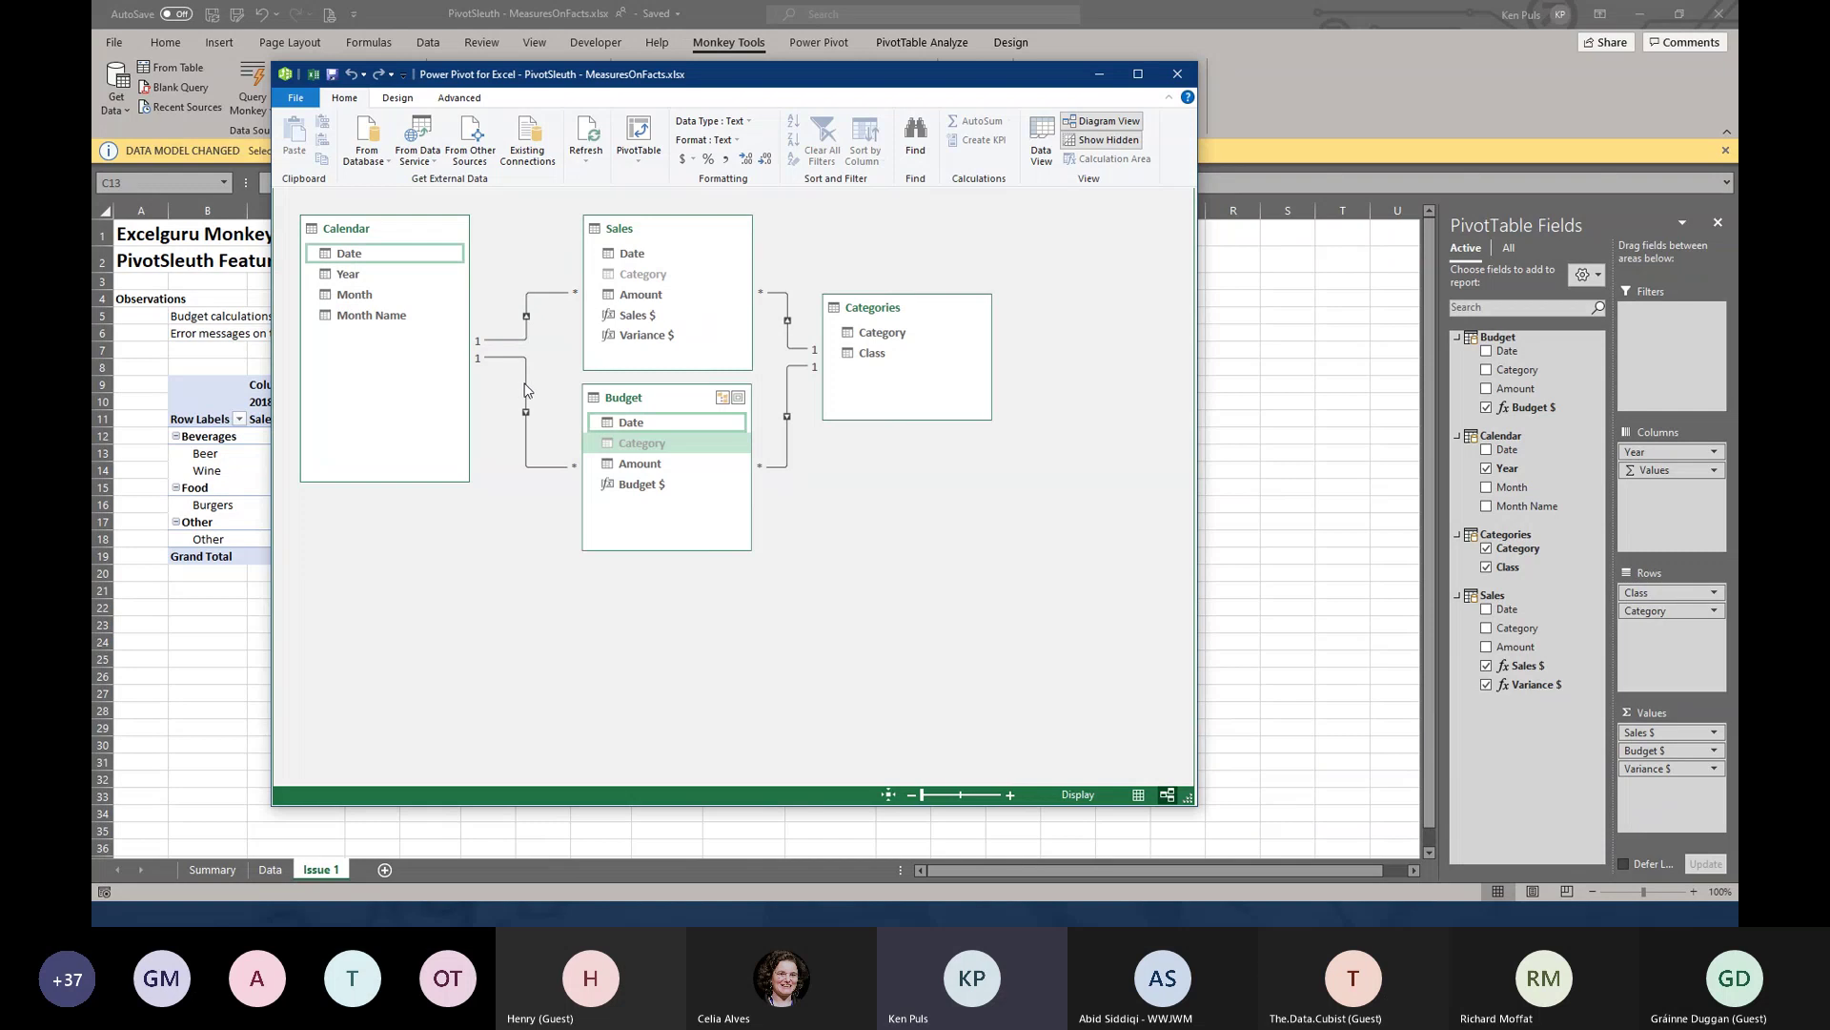
Hide the Budget and Sales Date columns from client tools and return to Excel
click(525, 389)
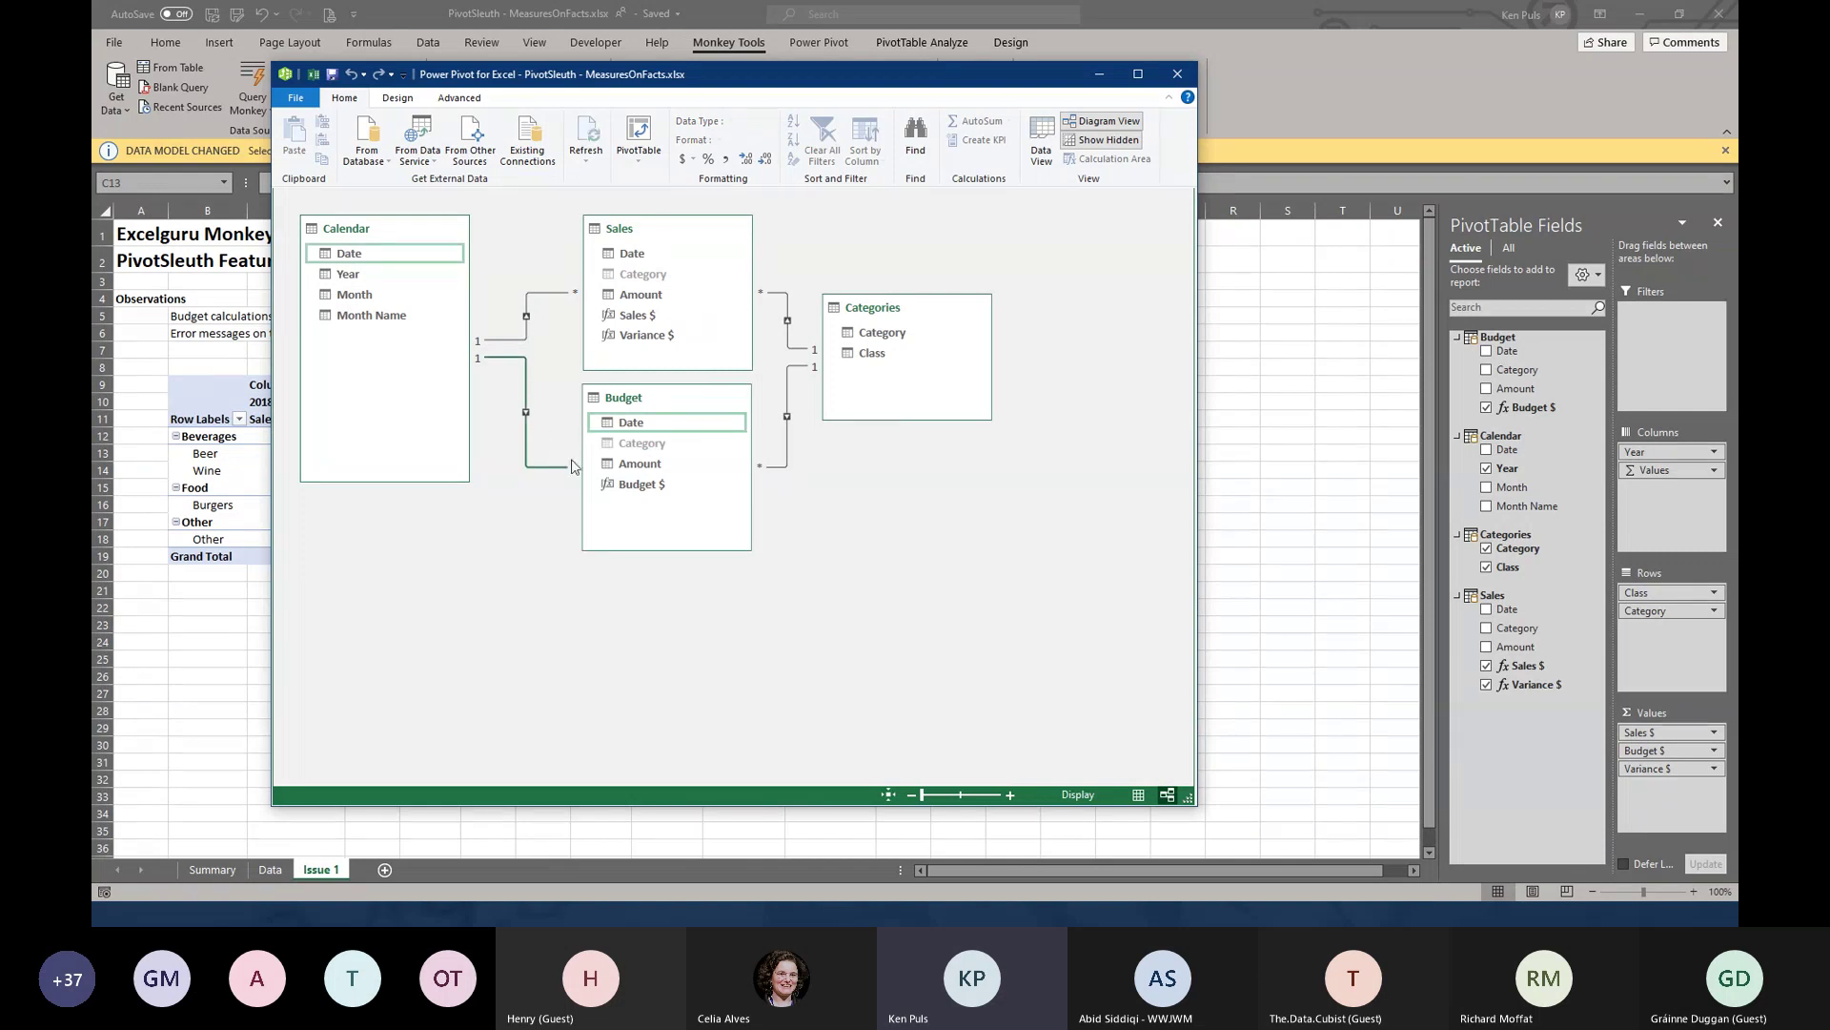
right_click(623, 424)
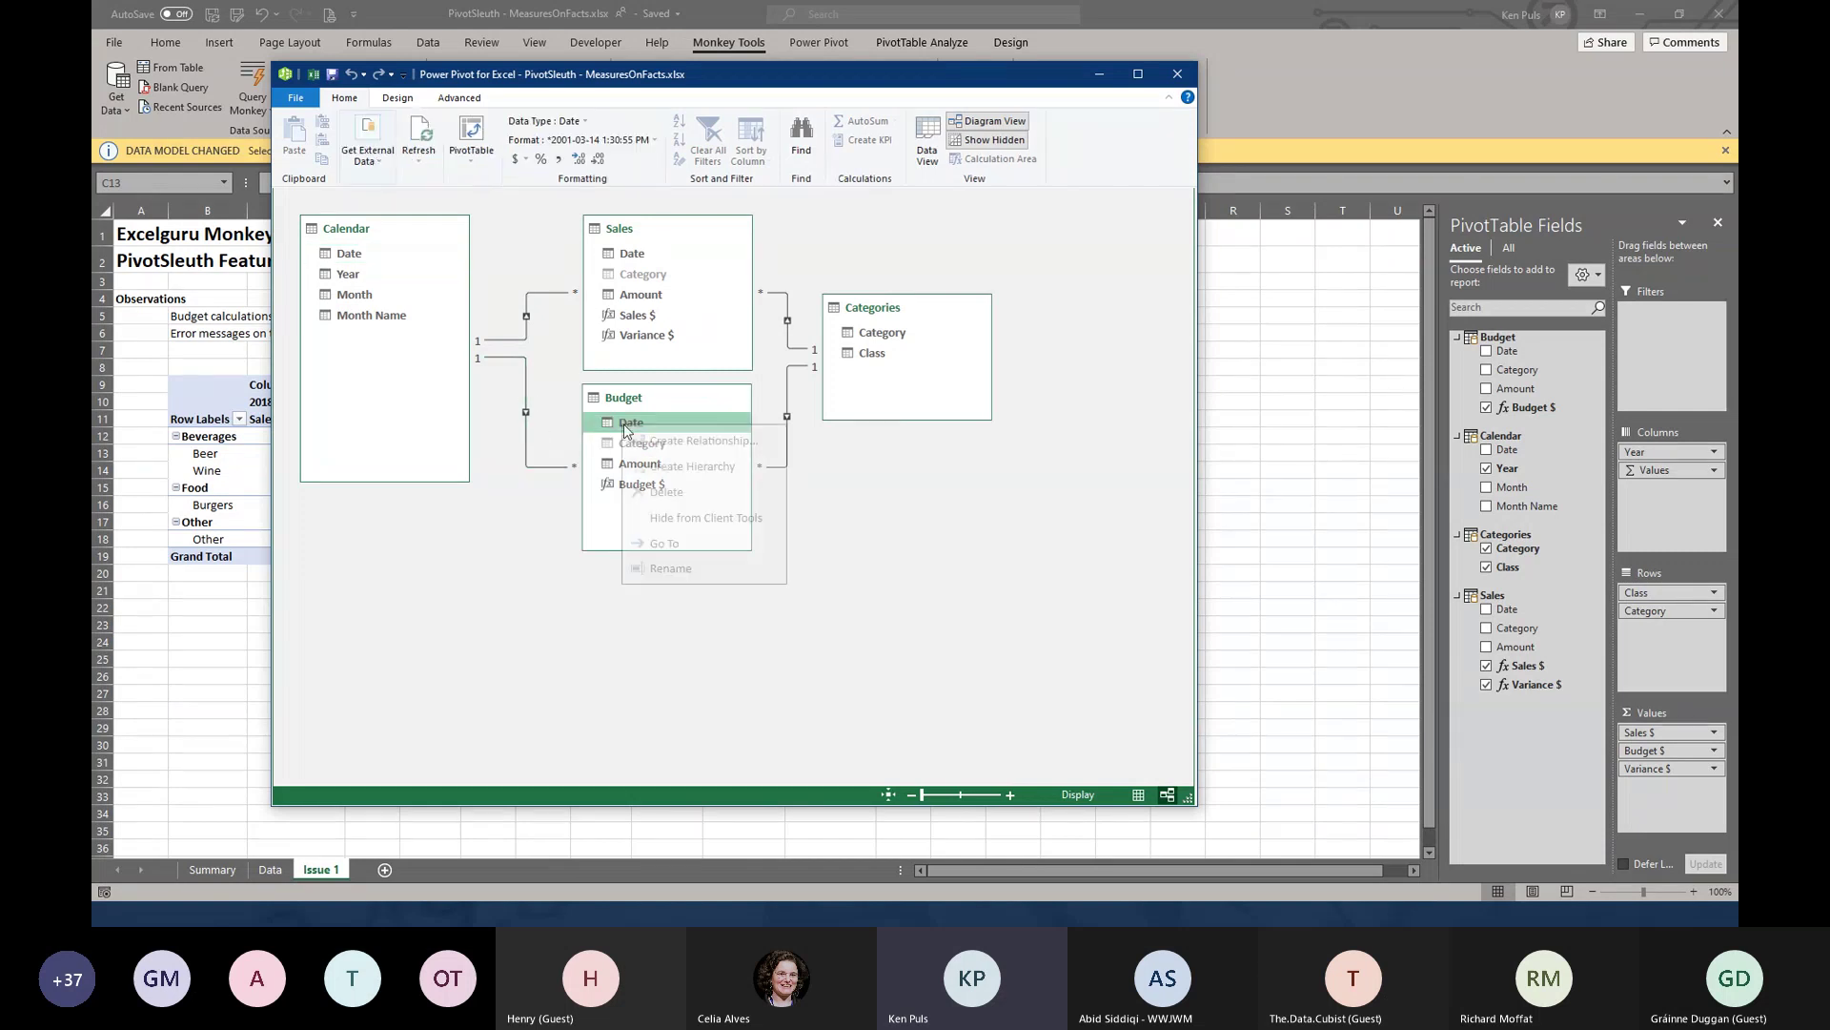
click(687, 517)
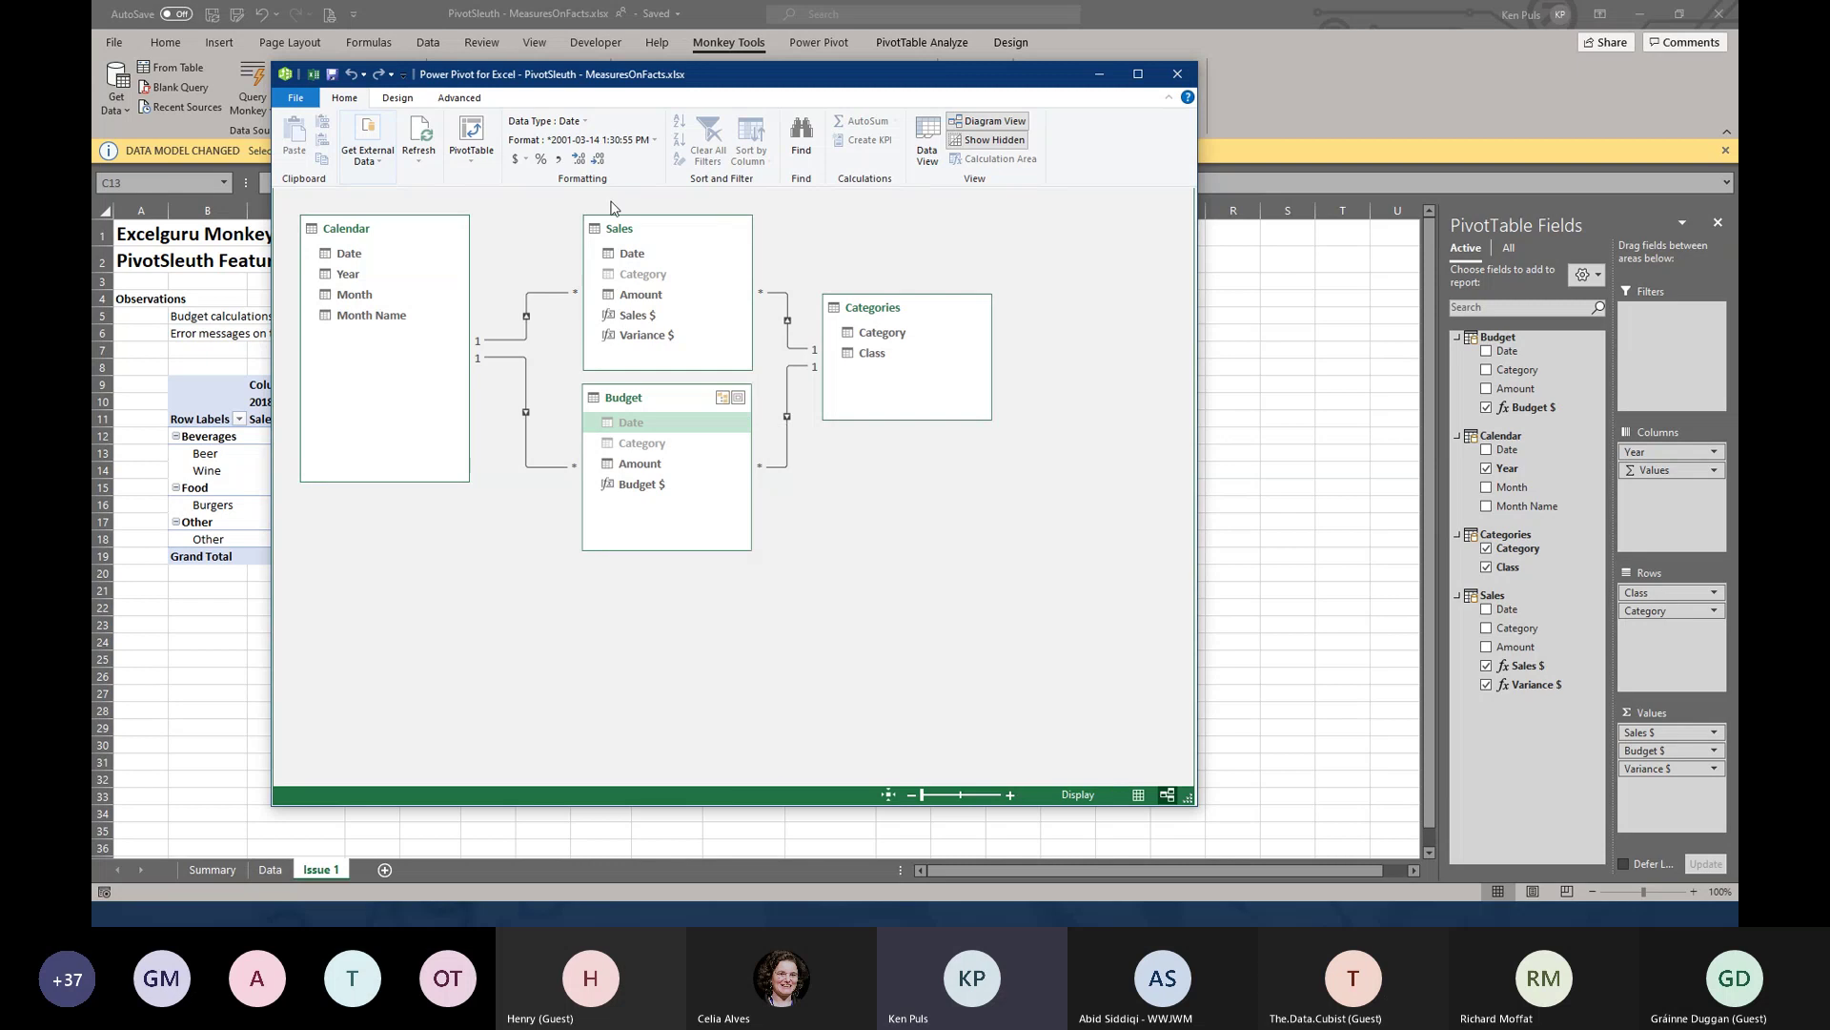
right_click(628, 260)
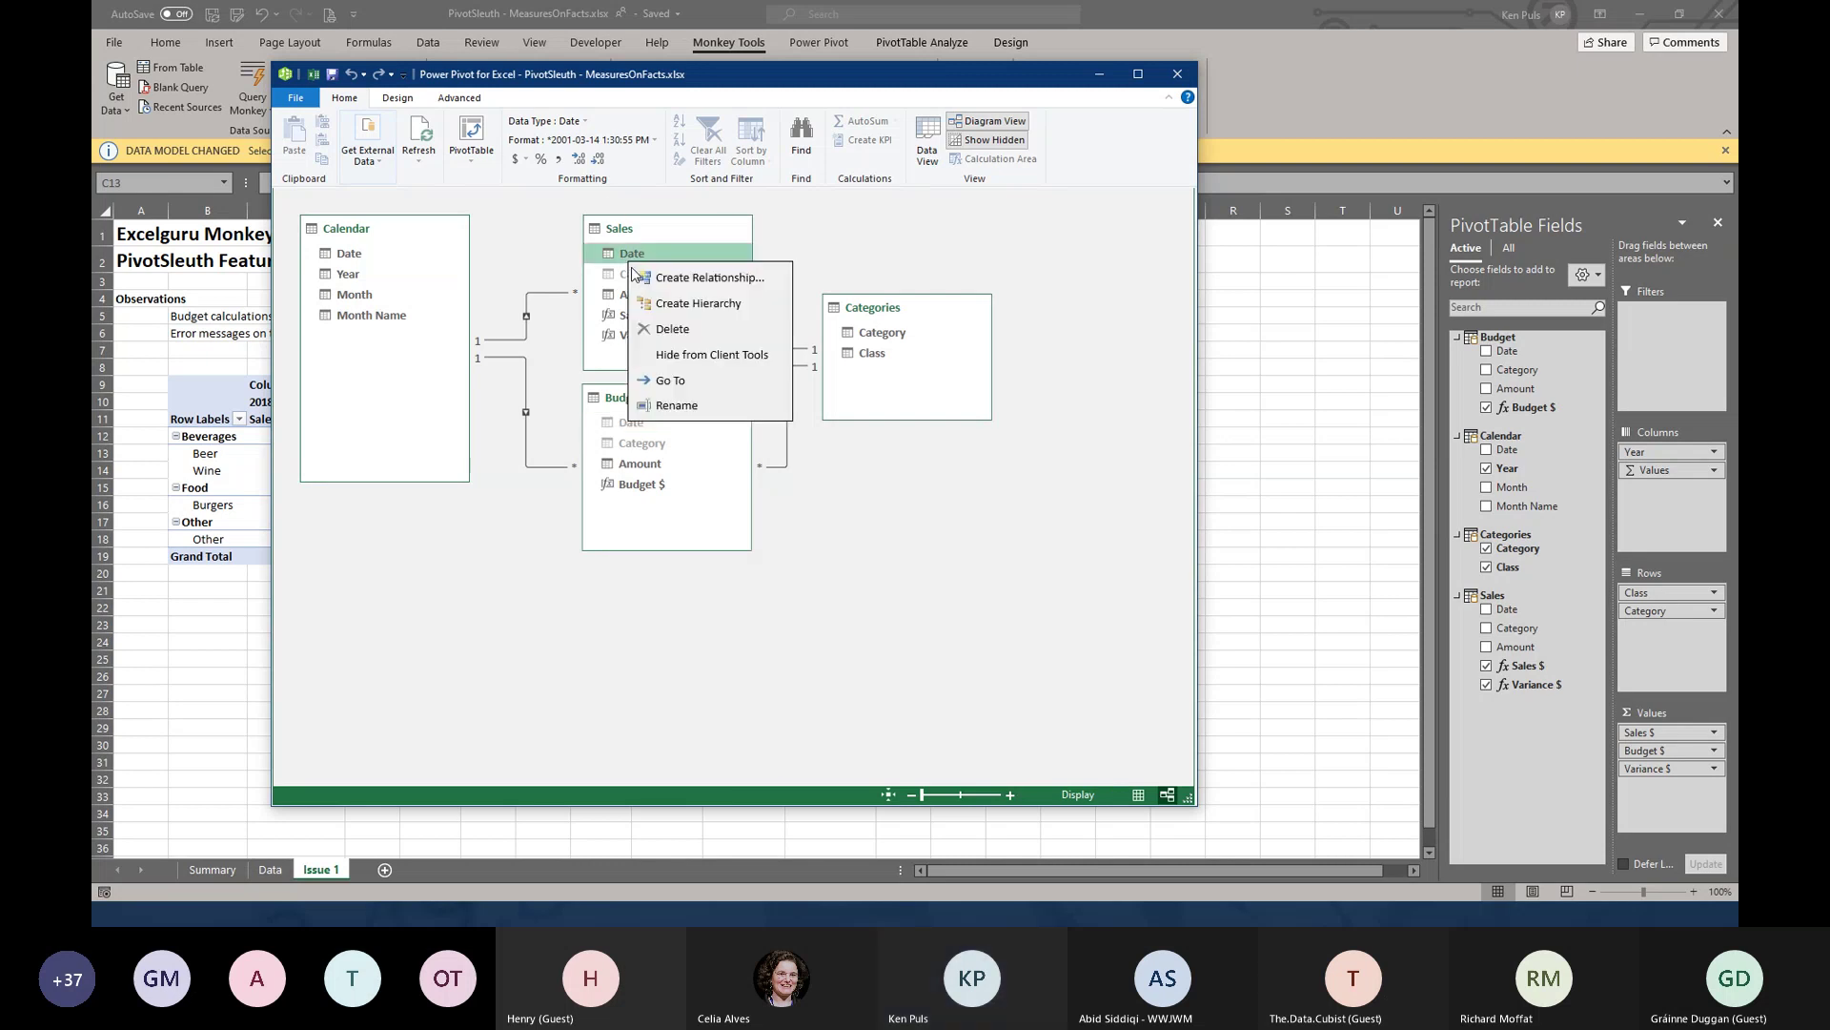
click(701, 355)
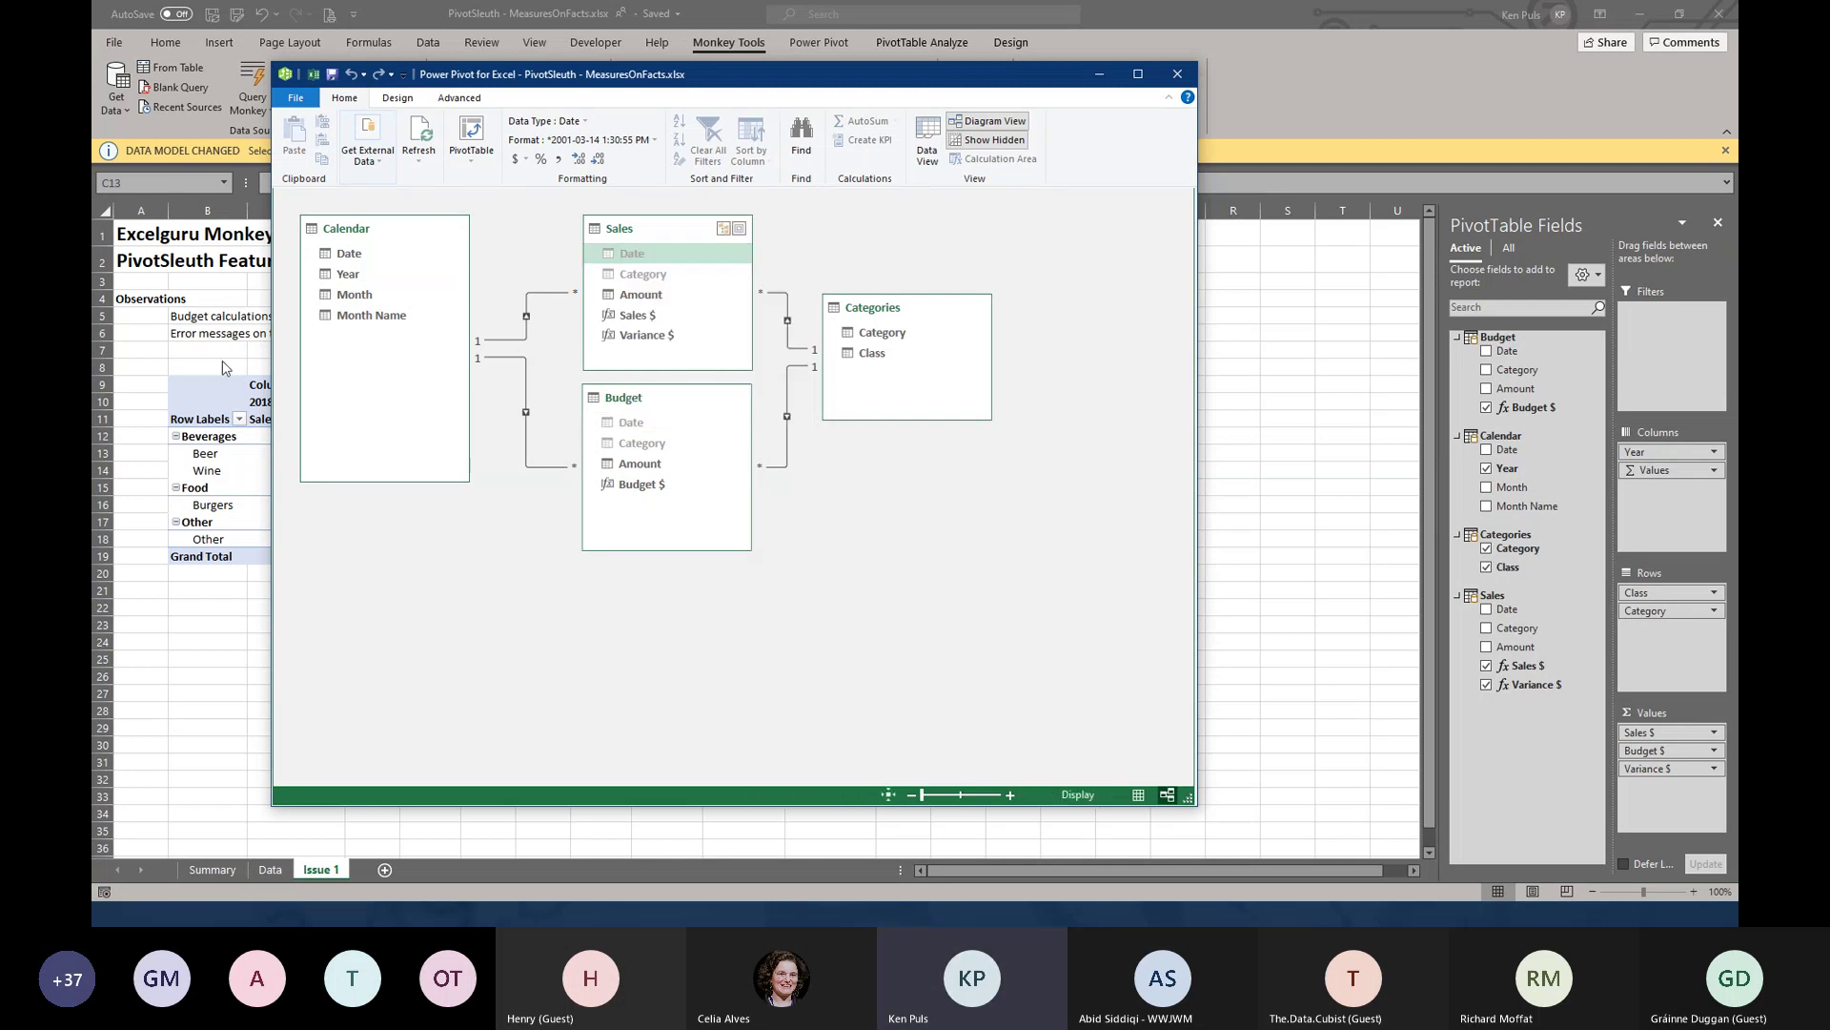
click(227, 399)
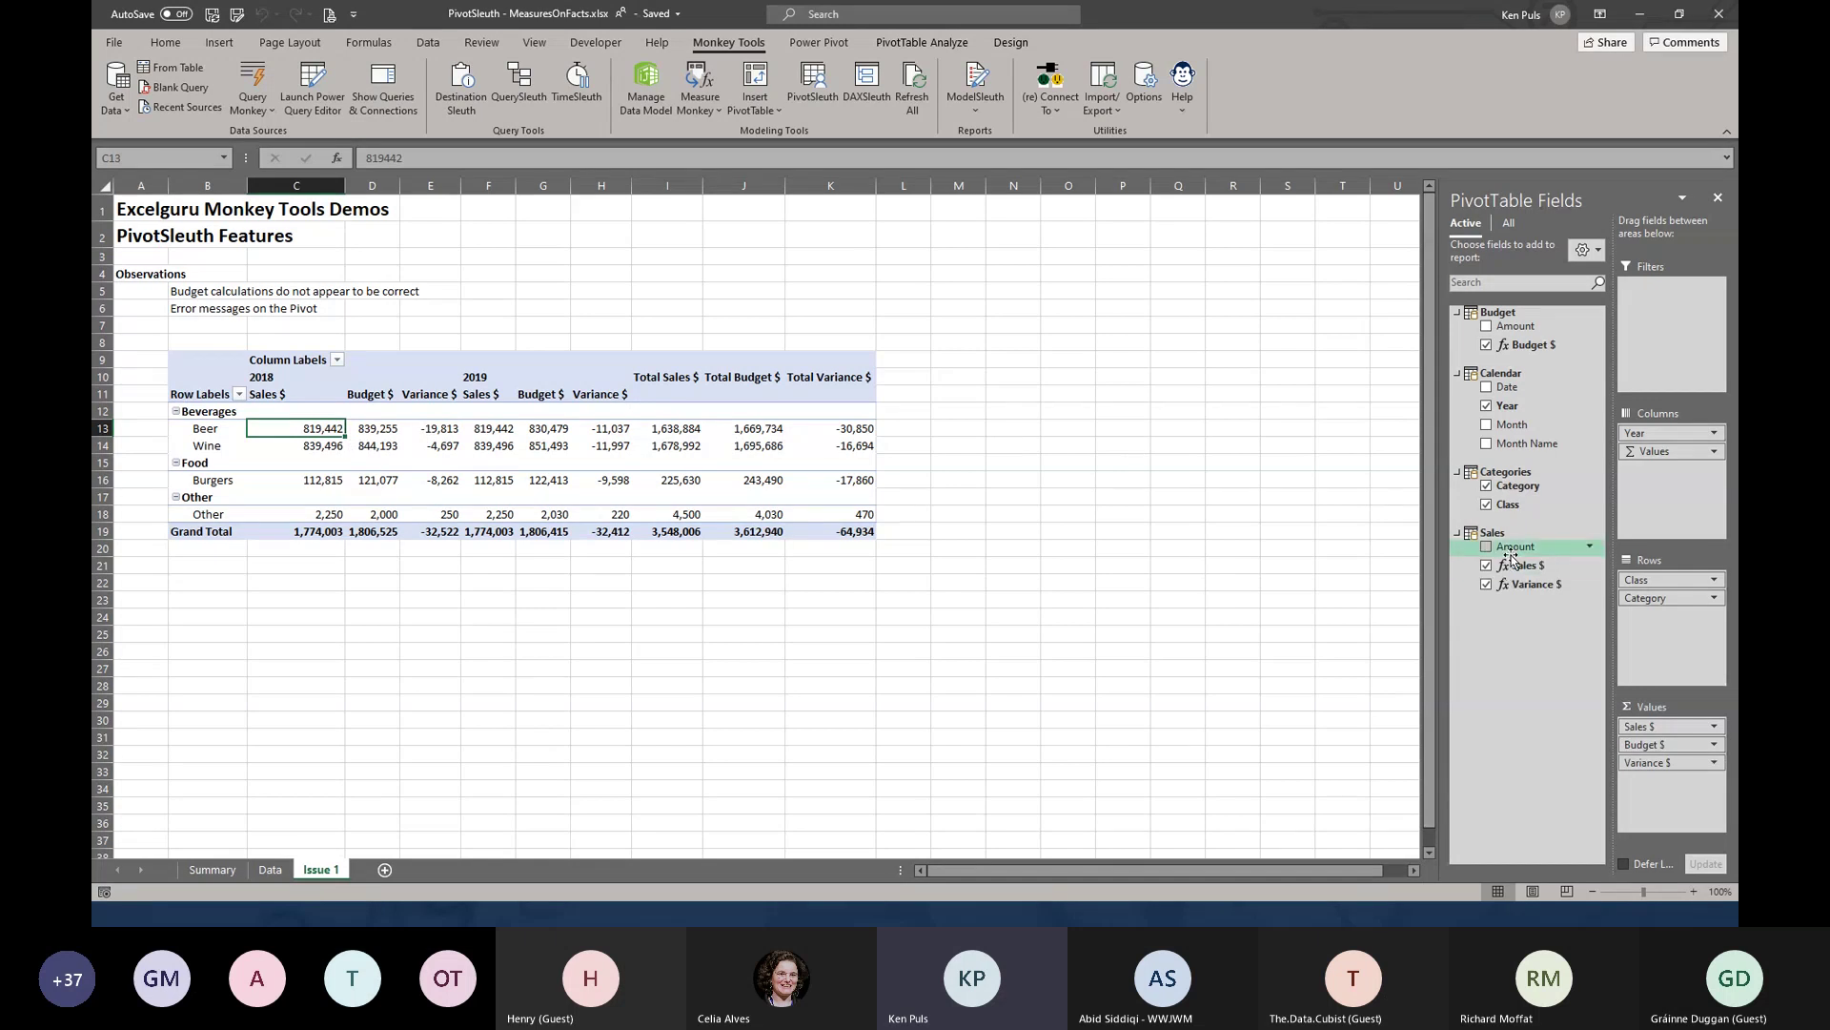
Close the MeasuresOnFacts workbook without saving and switch to PivotSleuth - MeasureTable.xlsx
mouse_move(733, 498)
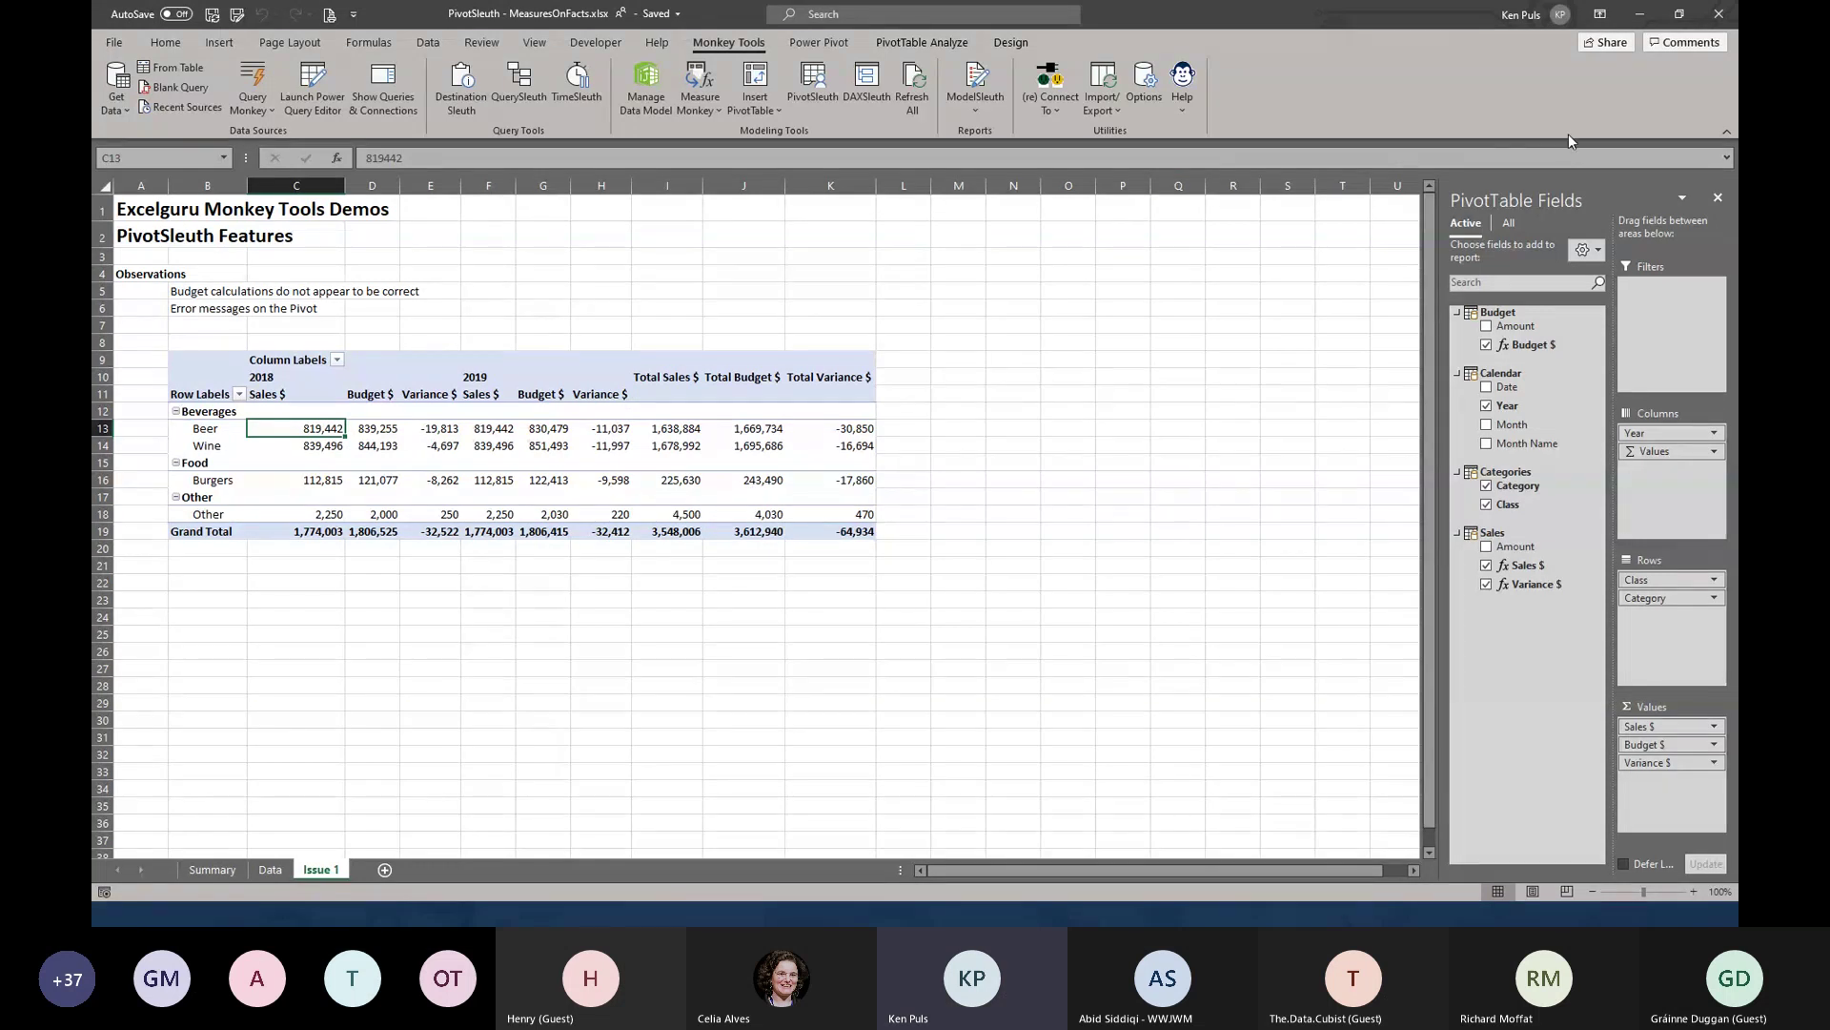
click(1716, 14)
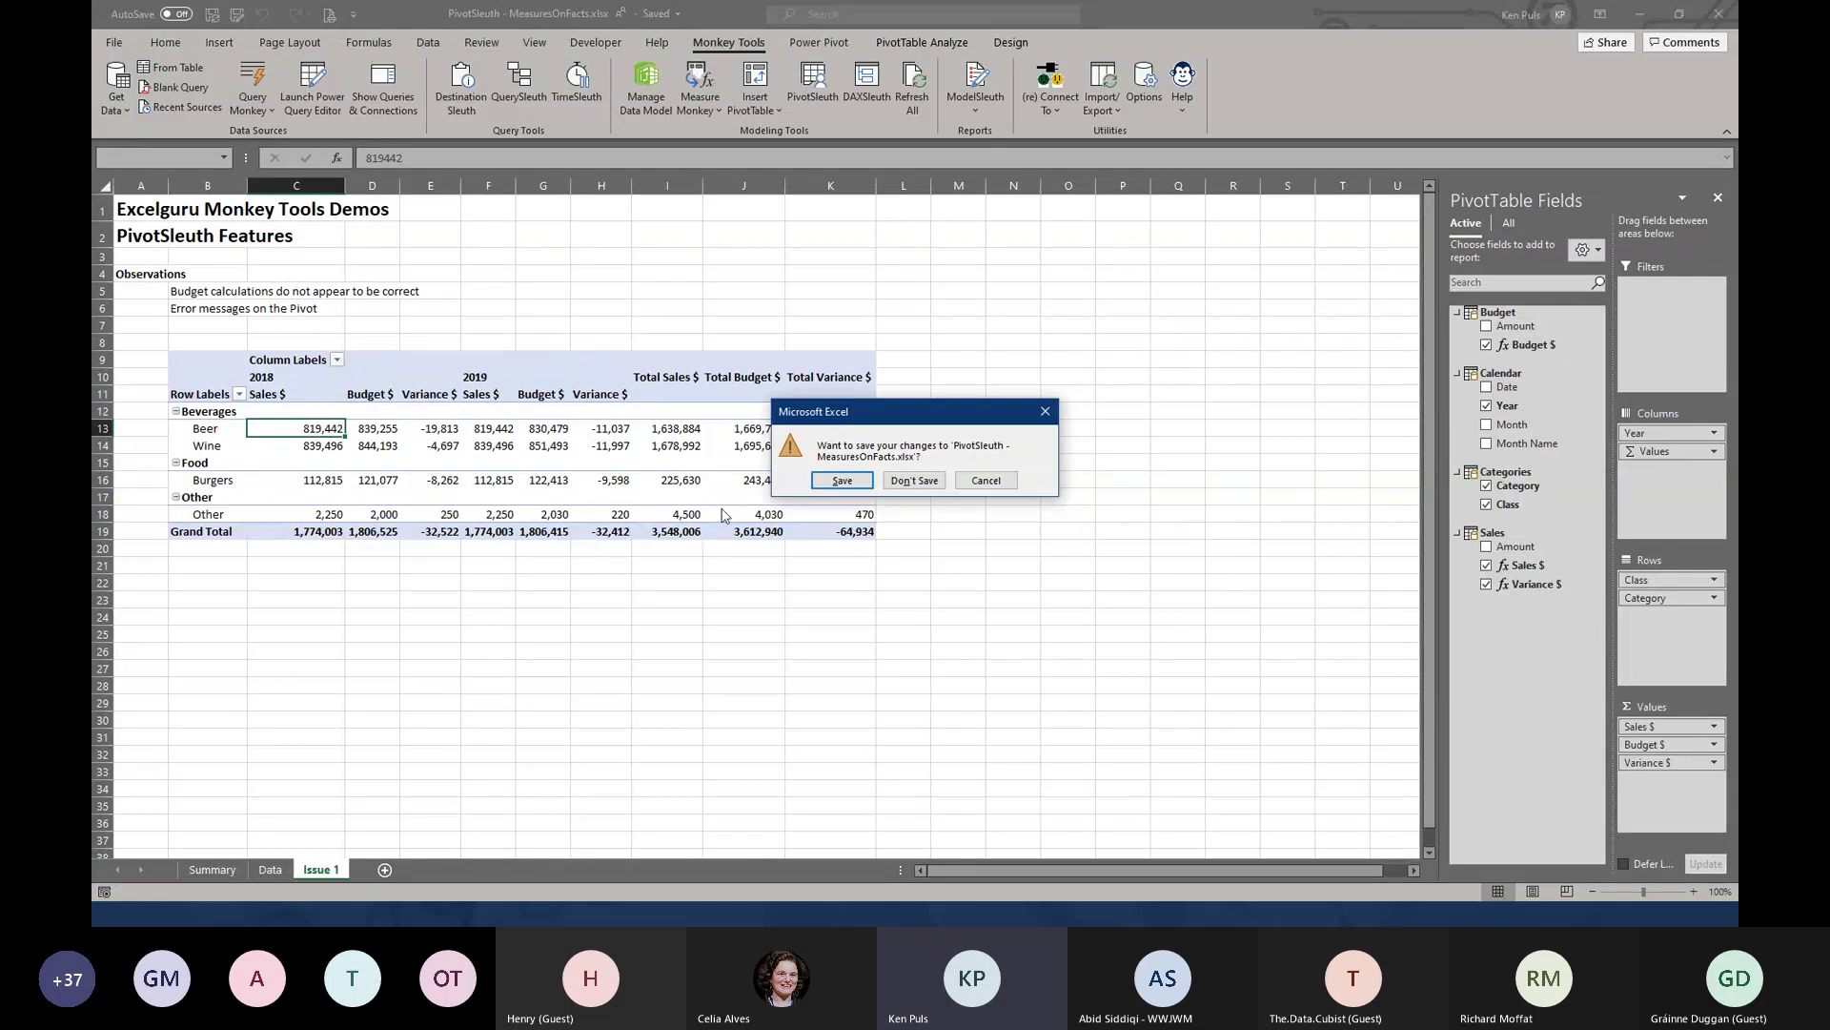
click(915, 481)
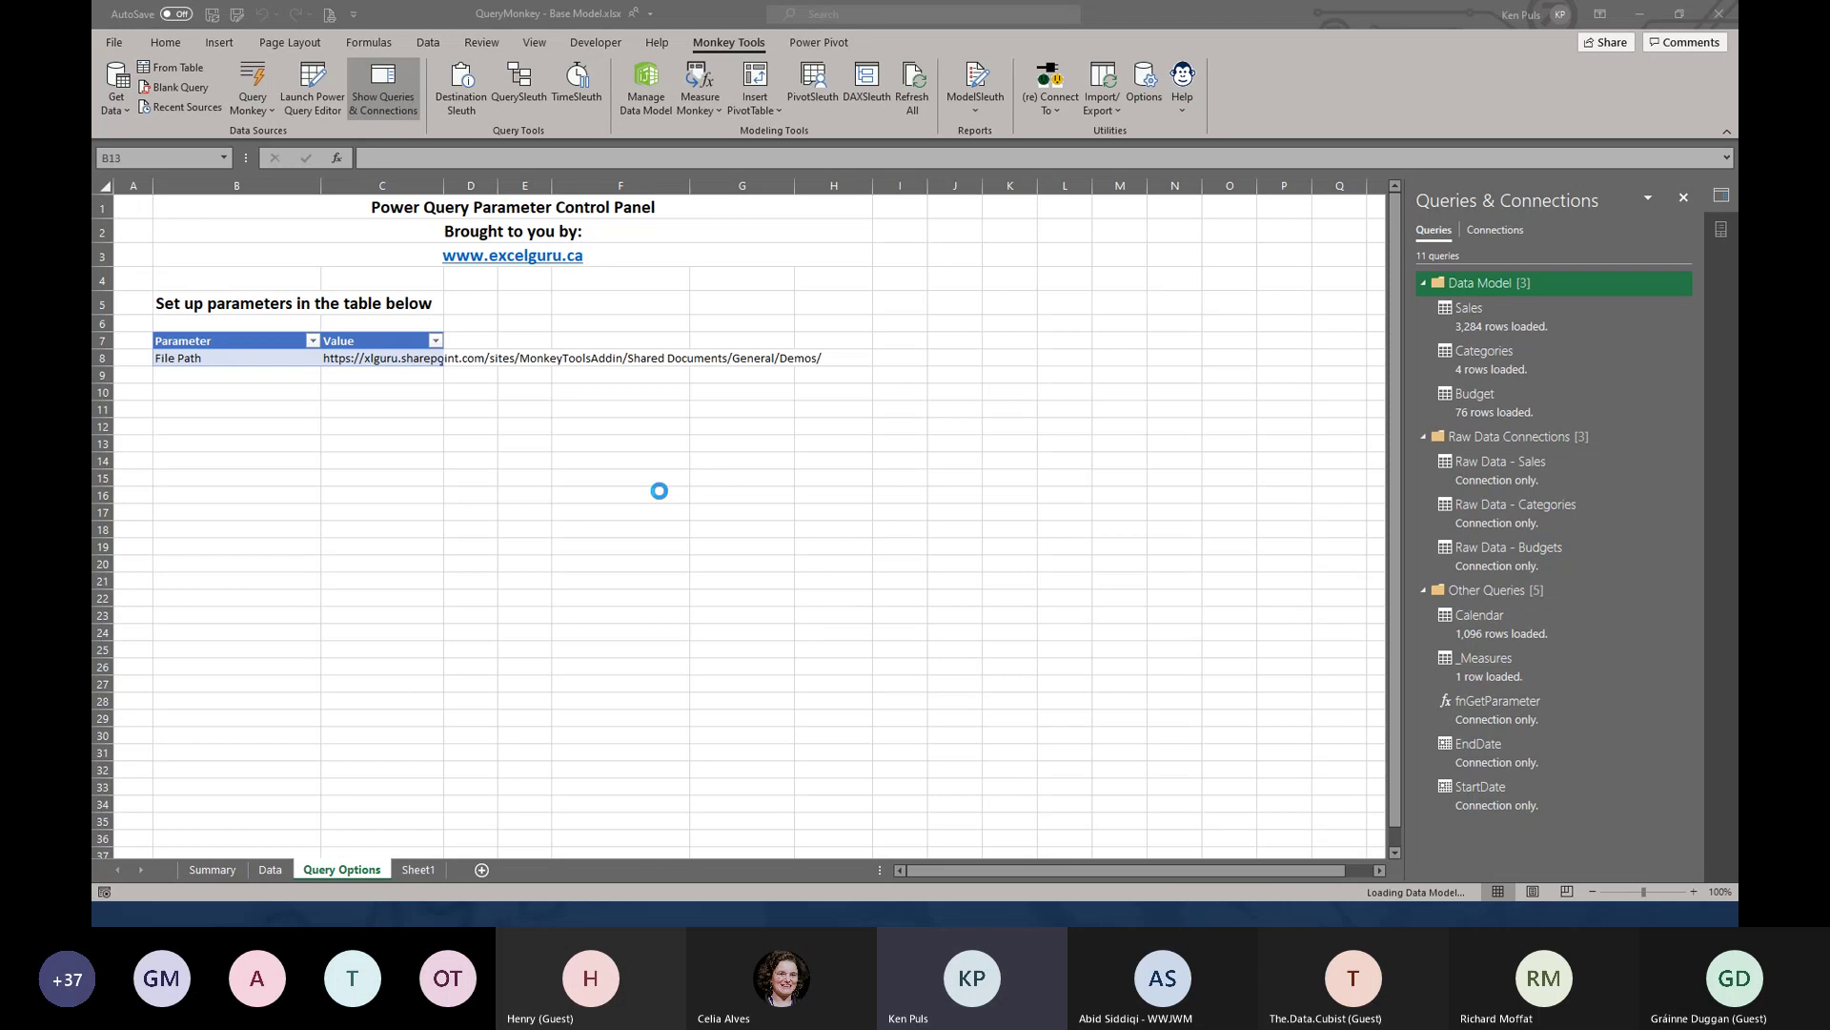
key(alt+Tab)
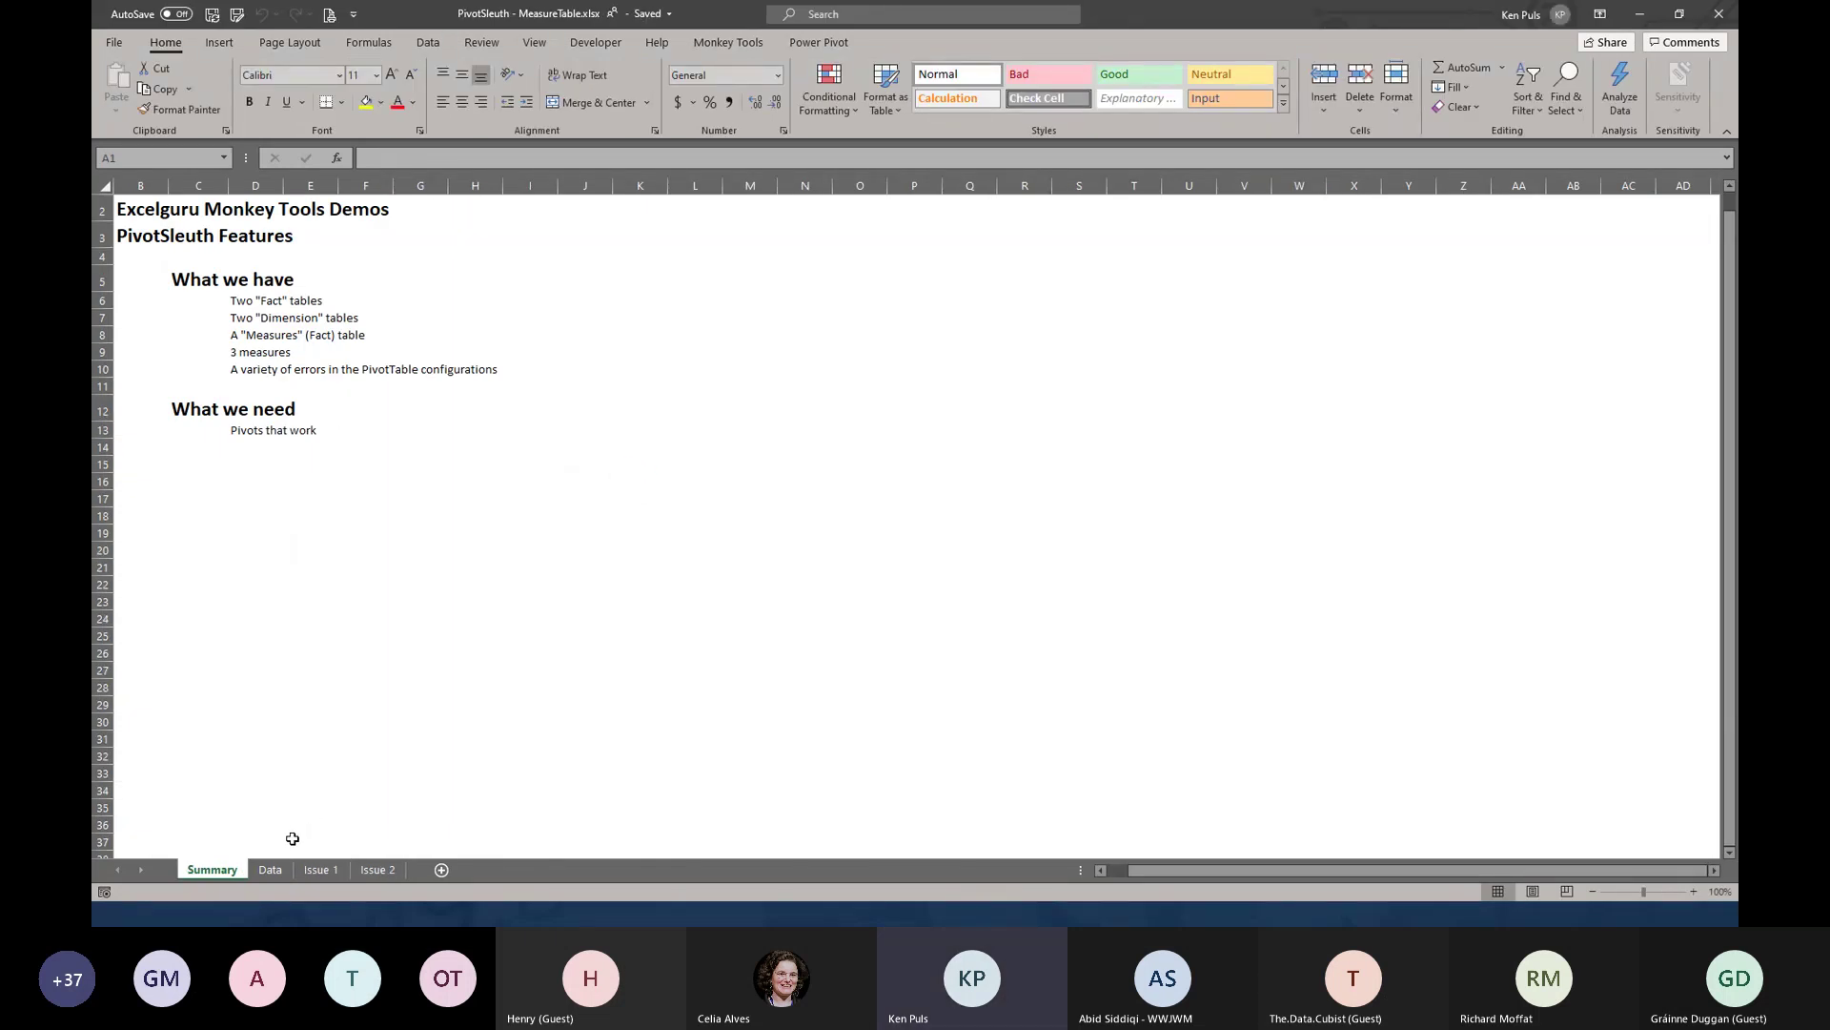
Review the Data sheet tables and the Power Pivot diagram with _Measures, then go to Issue 1
click(272, 870)
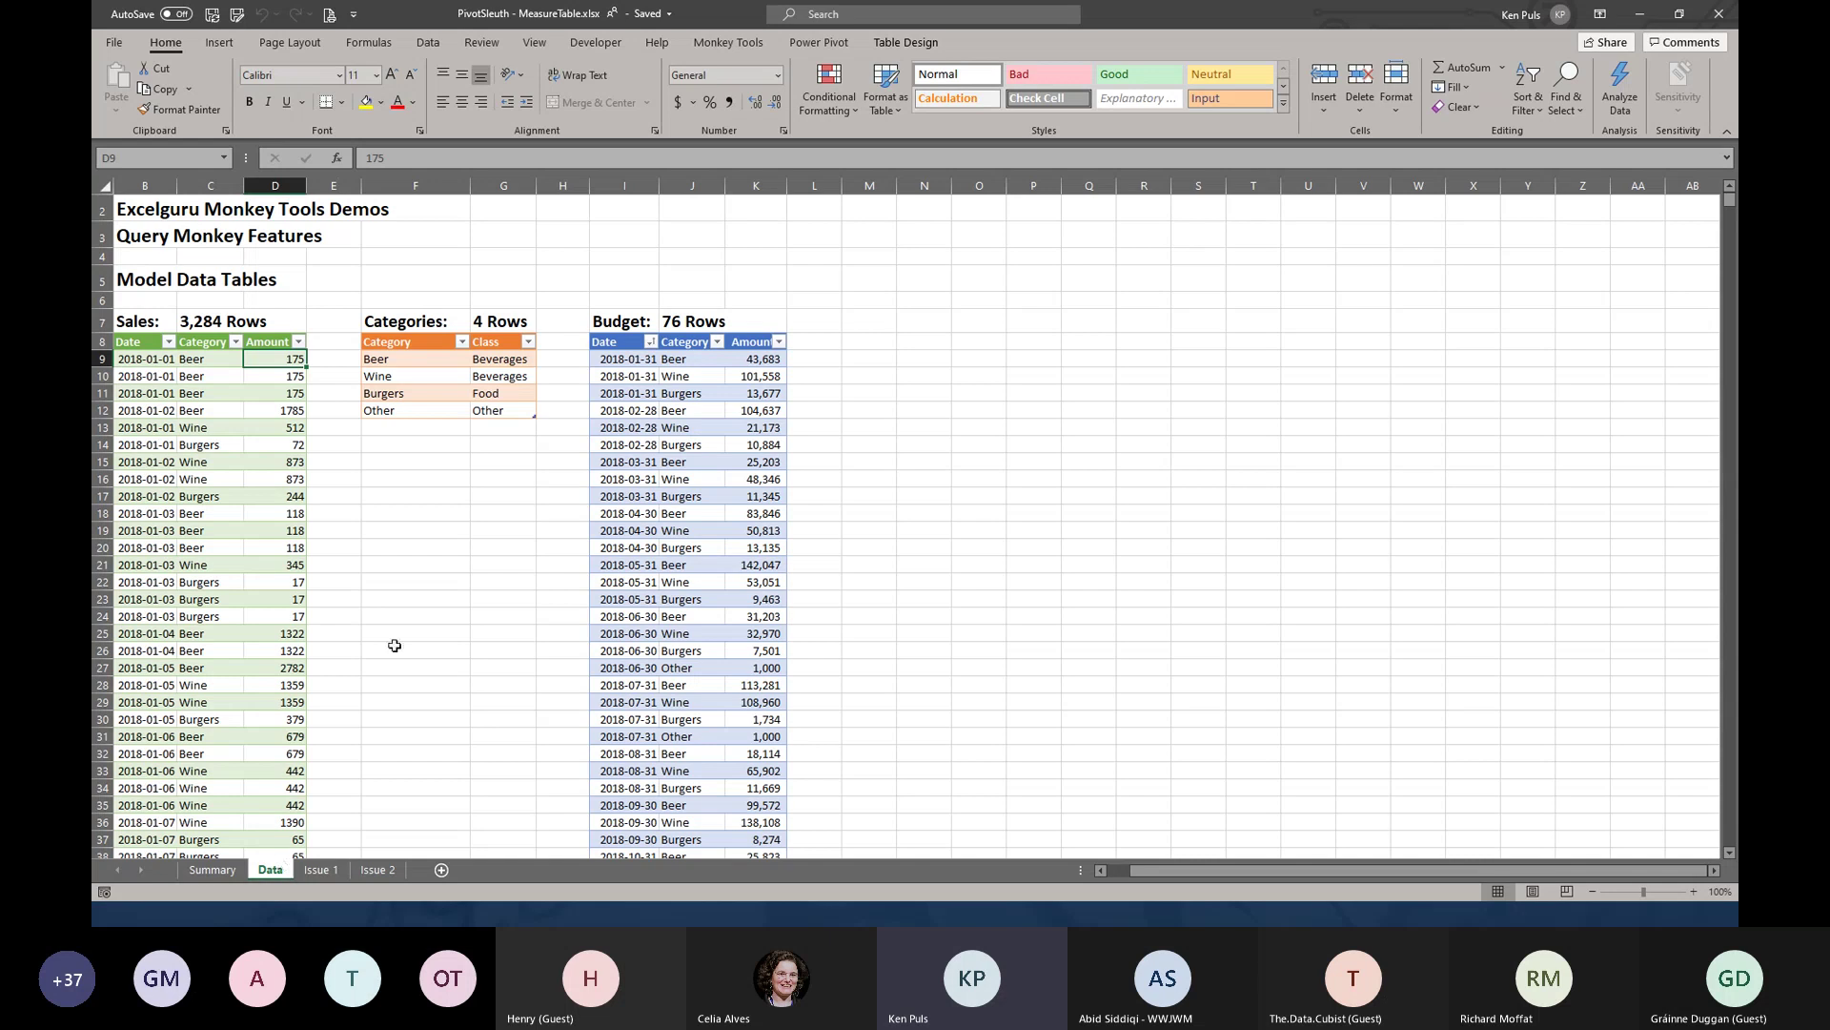
click(725, 43)
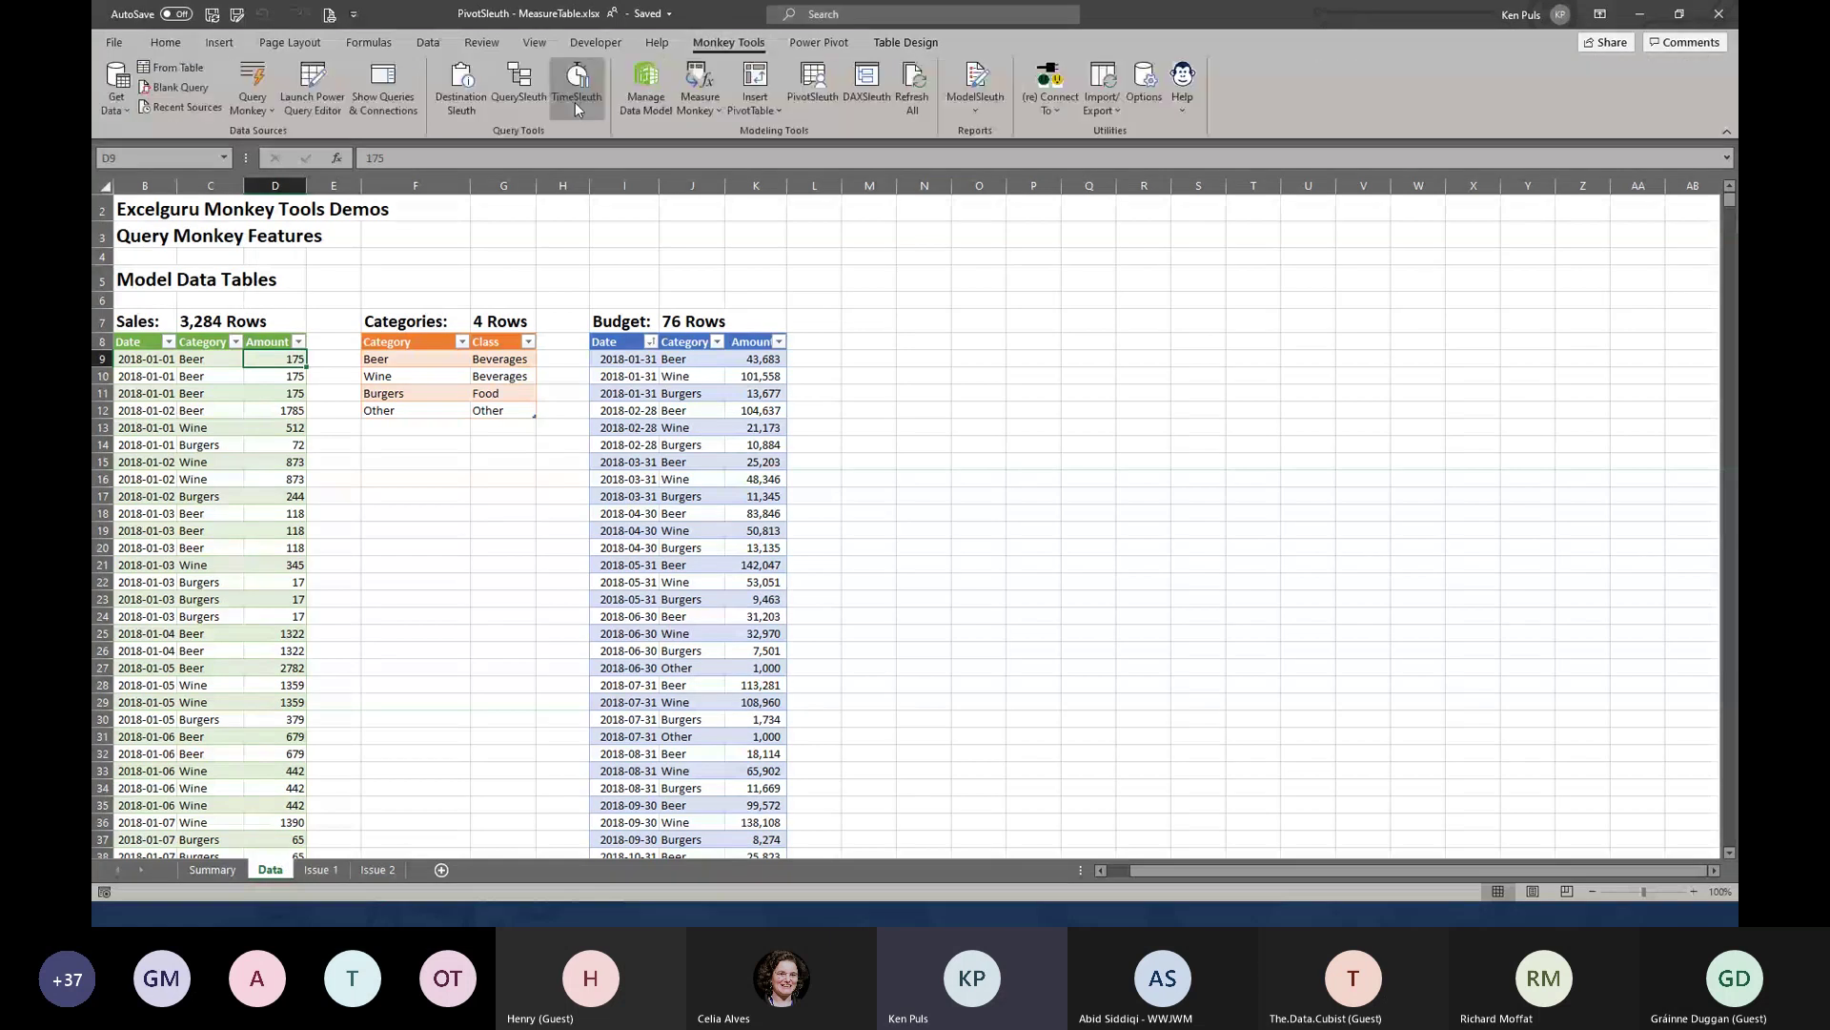
click(633, 94)
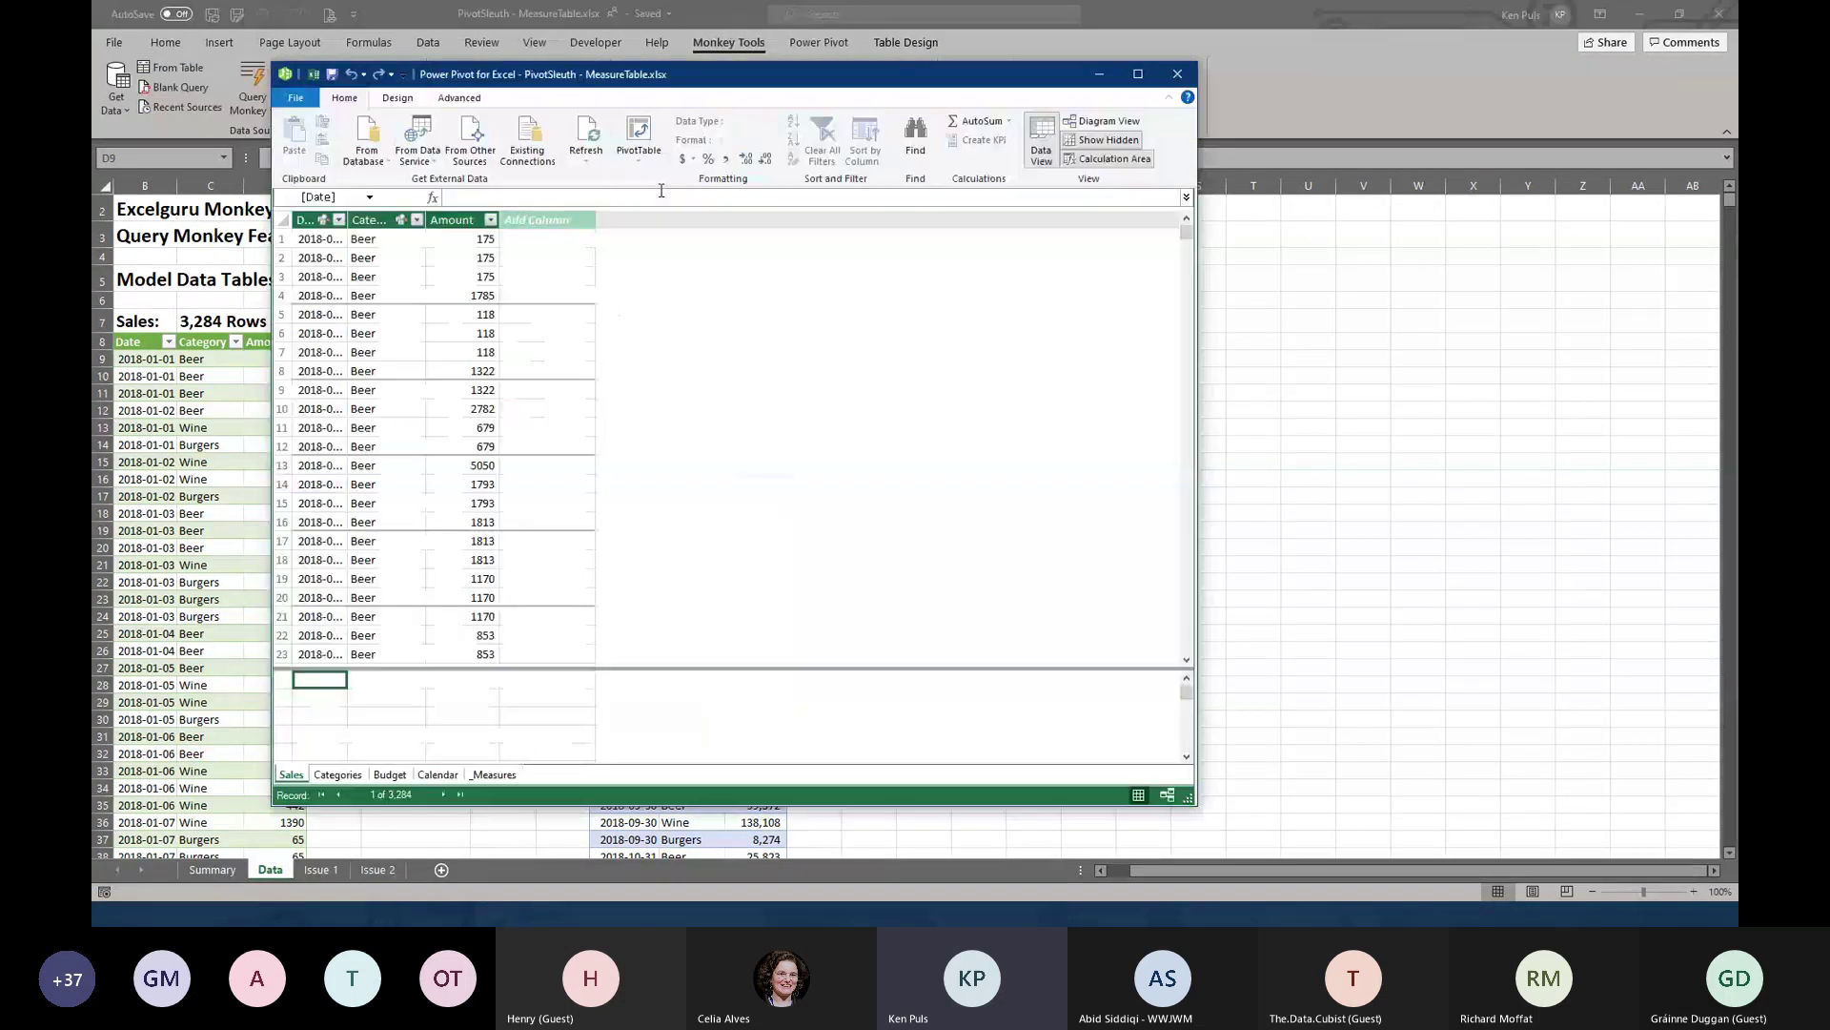
click(1103, 121)
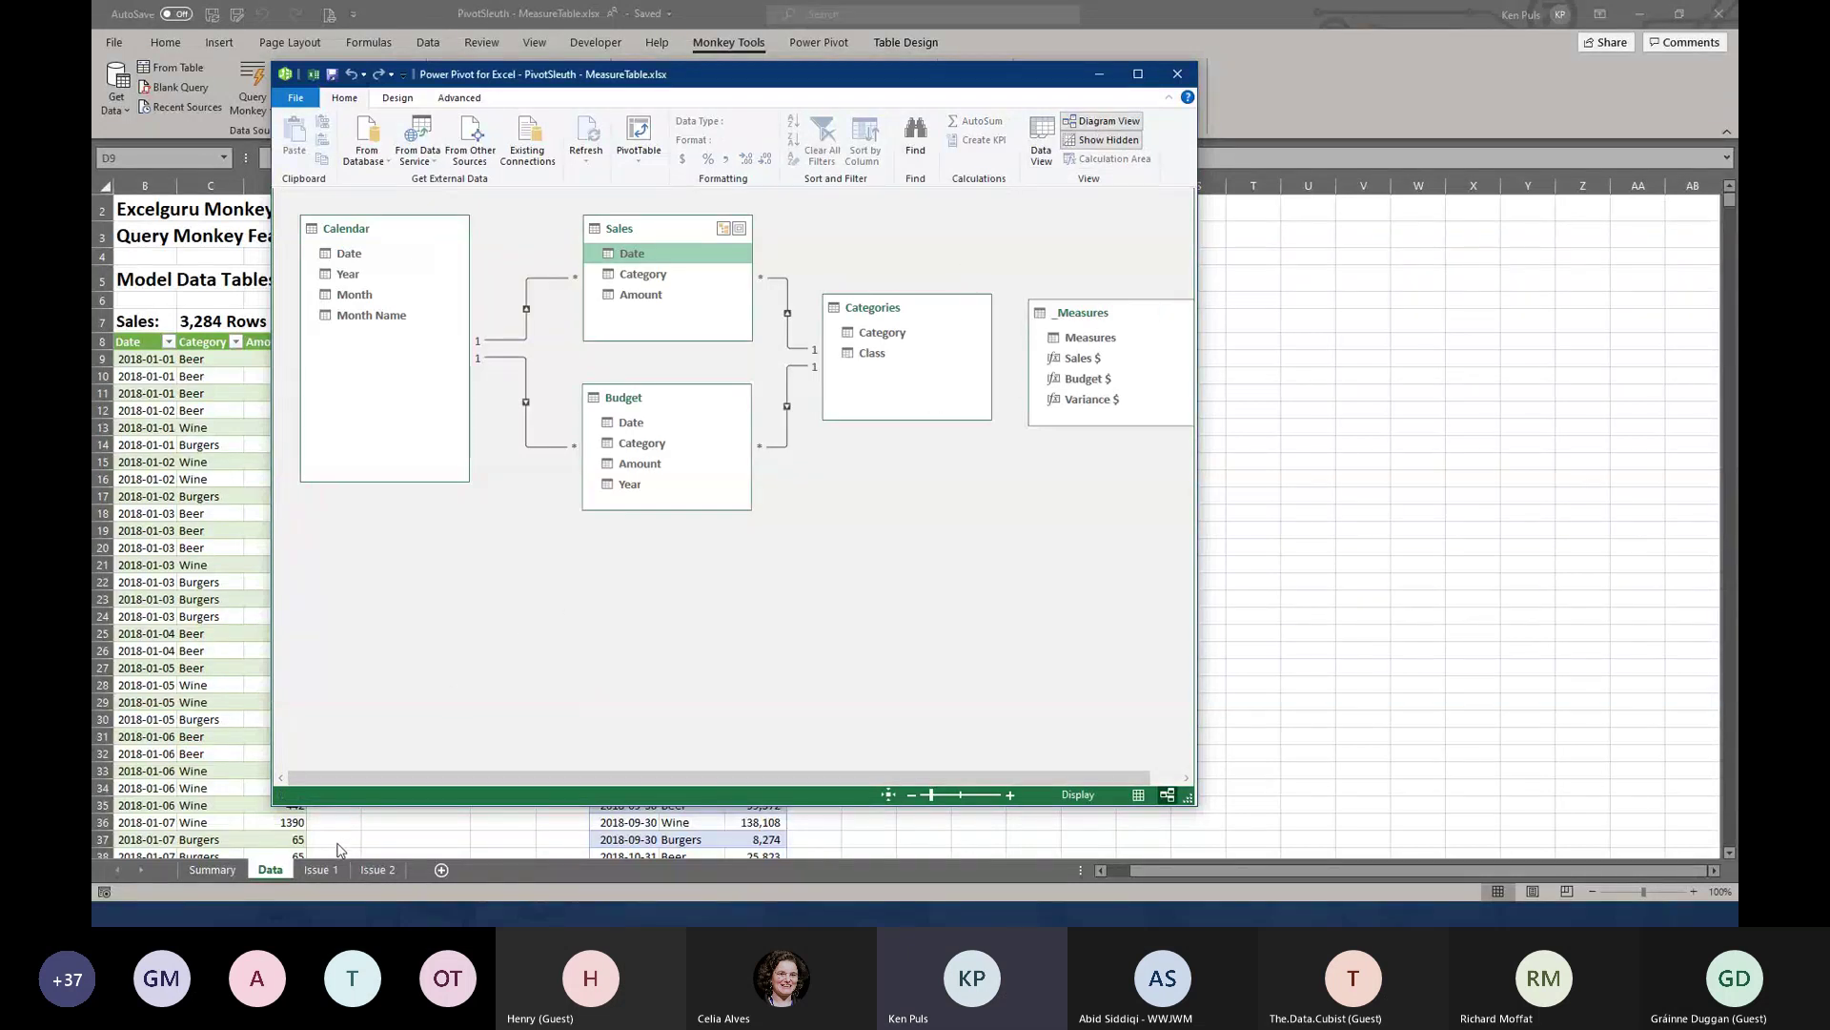
click(323, 869)
click(323, 870)
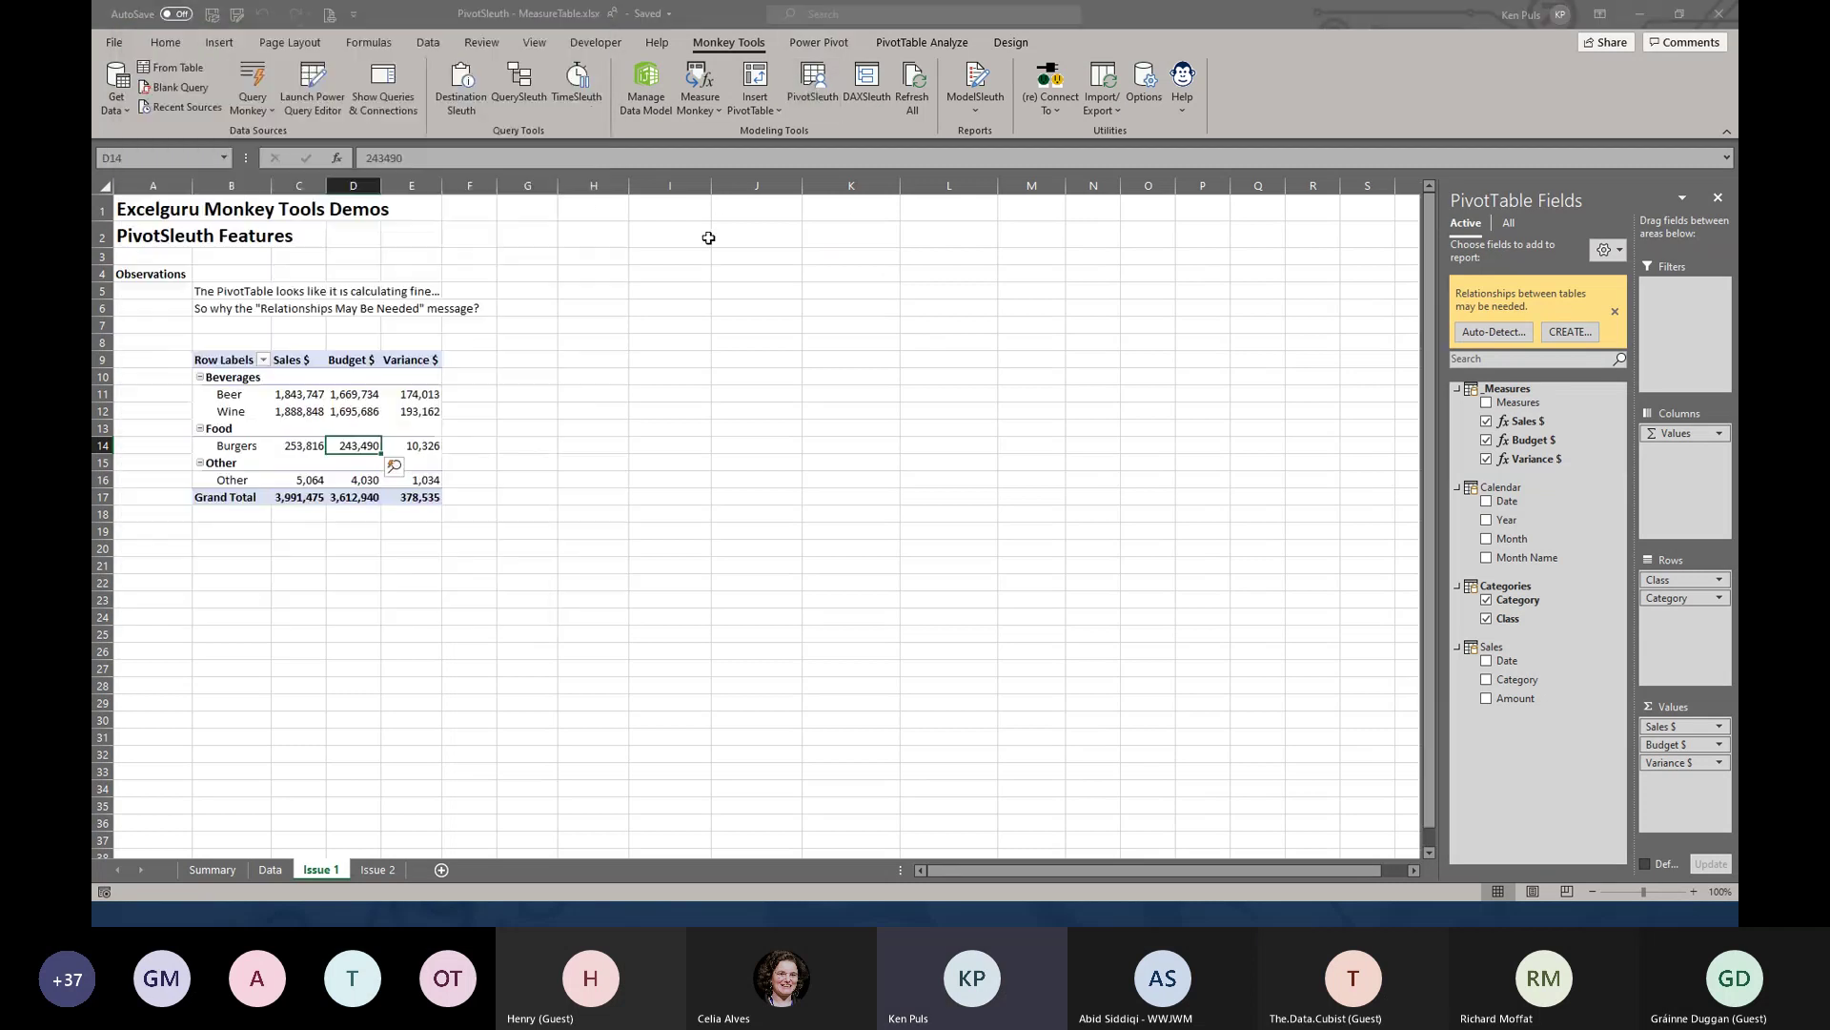
Check PivotSleuth's relationship findings for the [Categories].[Category] row field, then open the model diagram
key(alt+Tab)
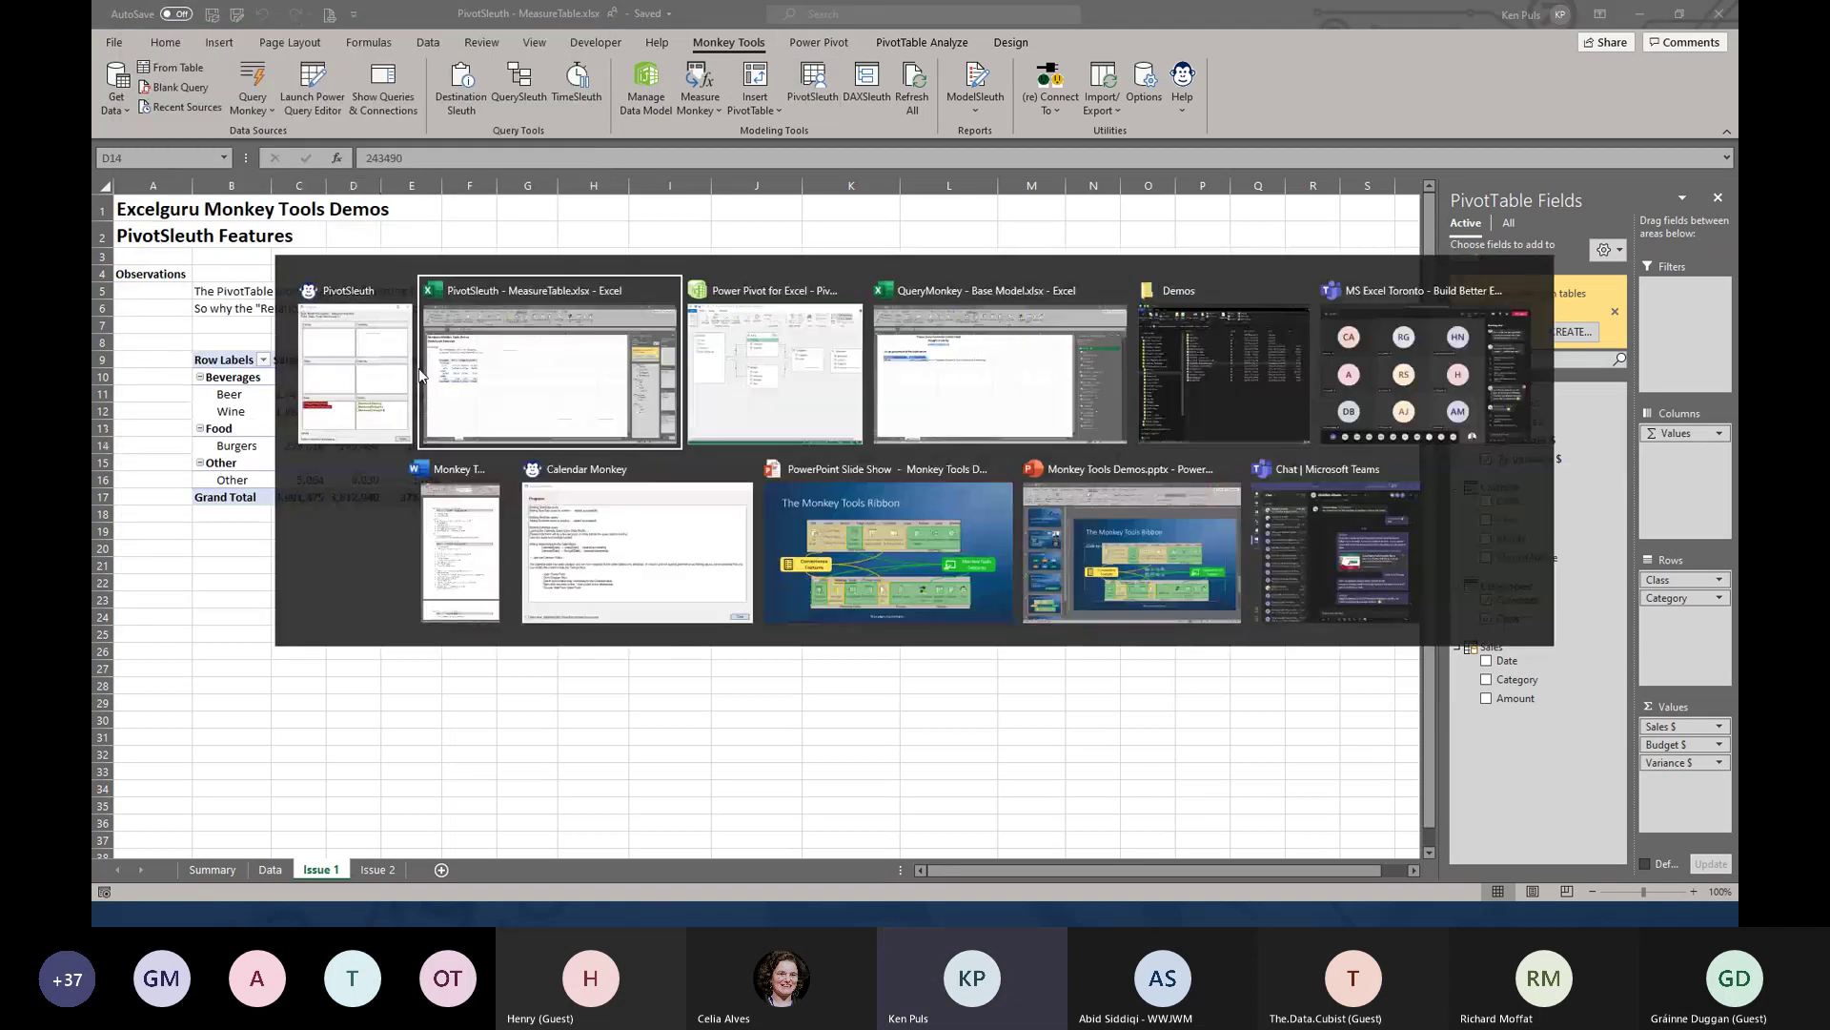
click(380, 354)
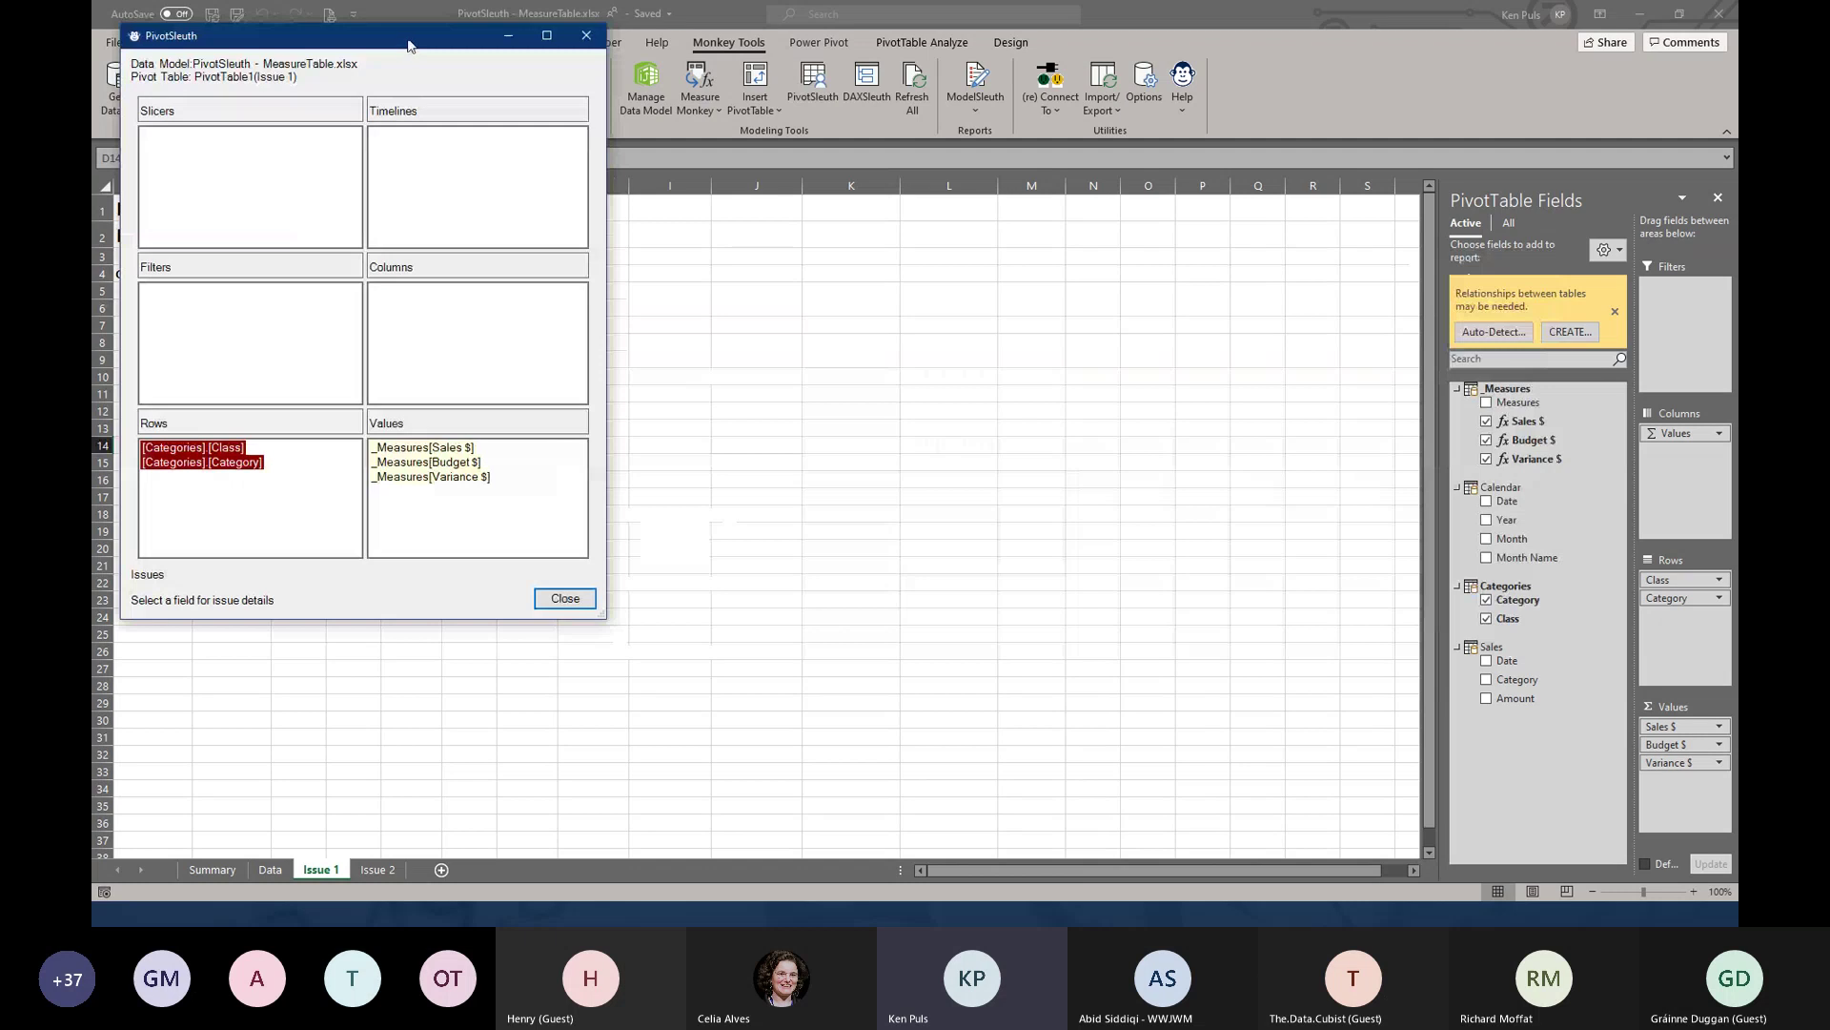
drag(408, 46, 734, 70)
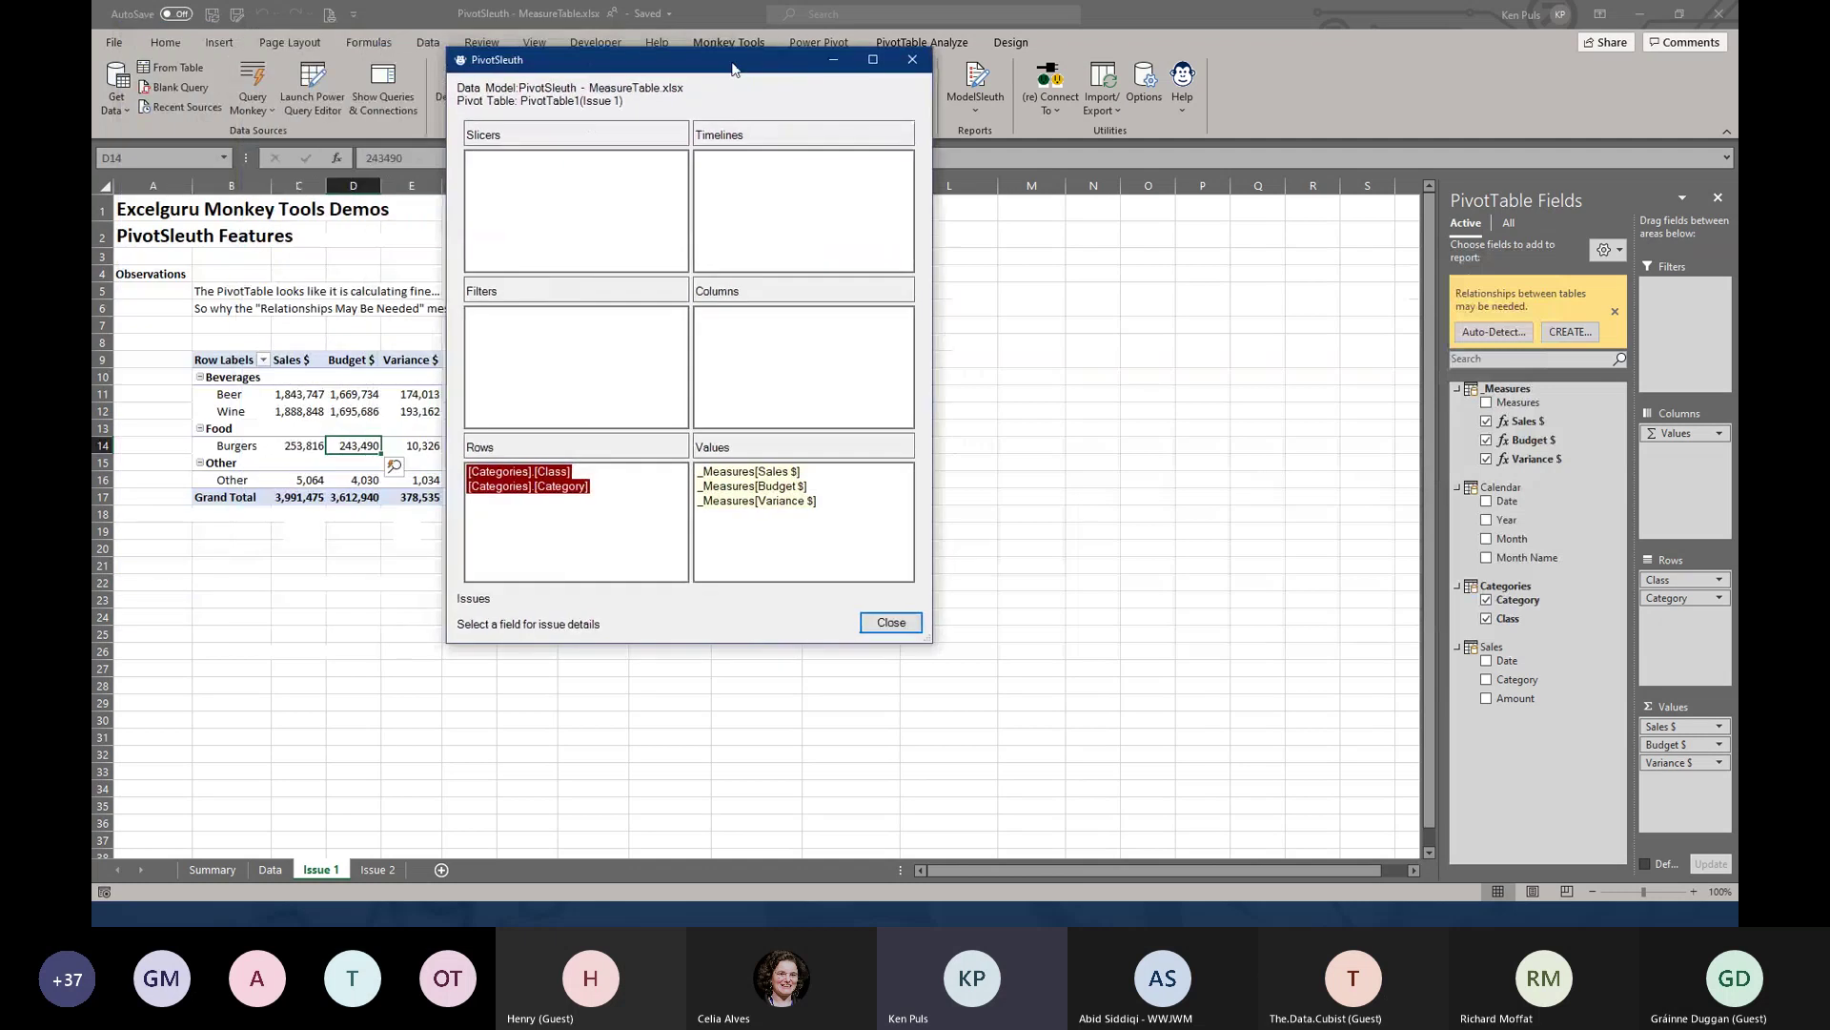
click(554, 487)
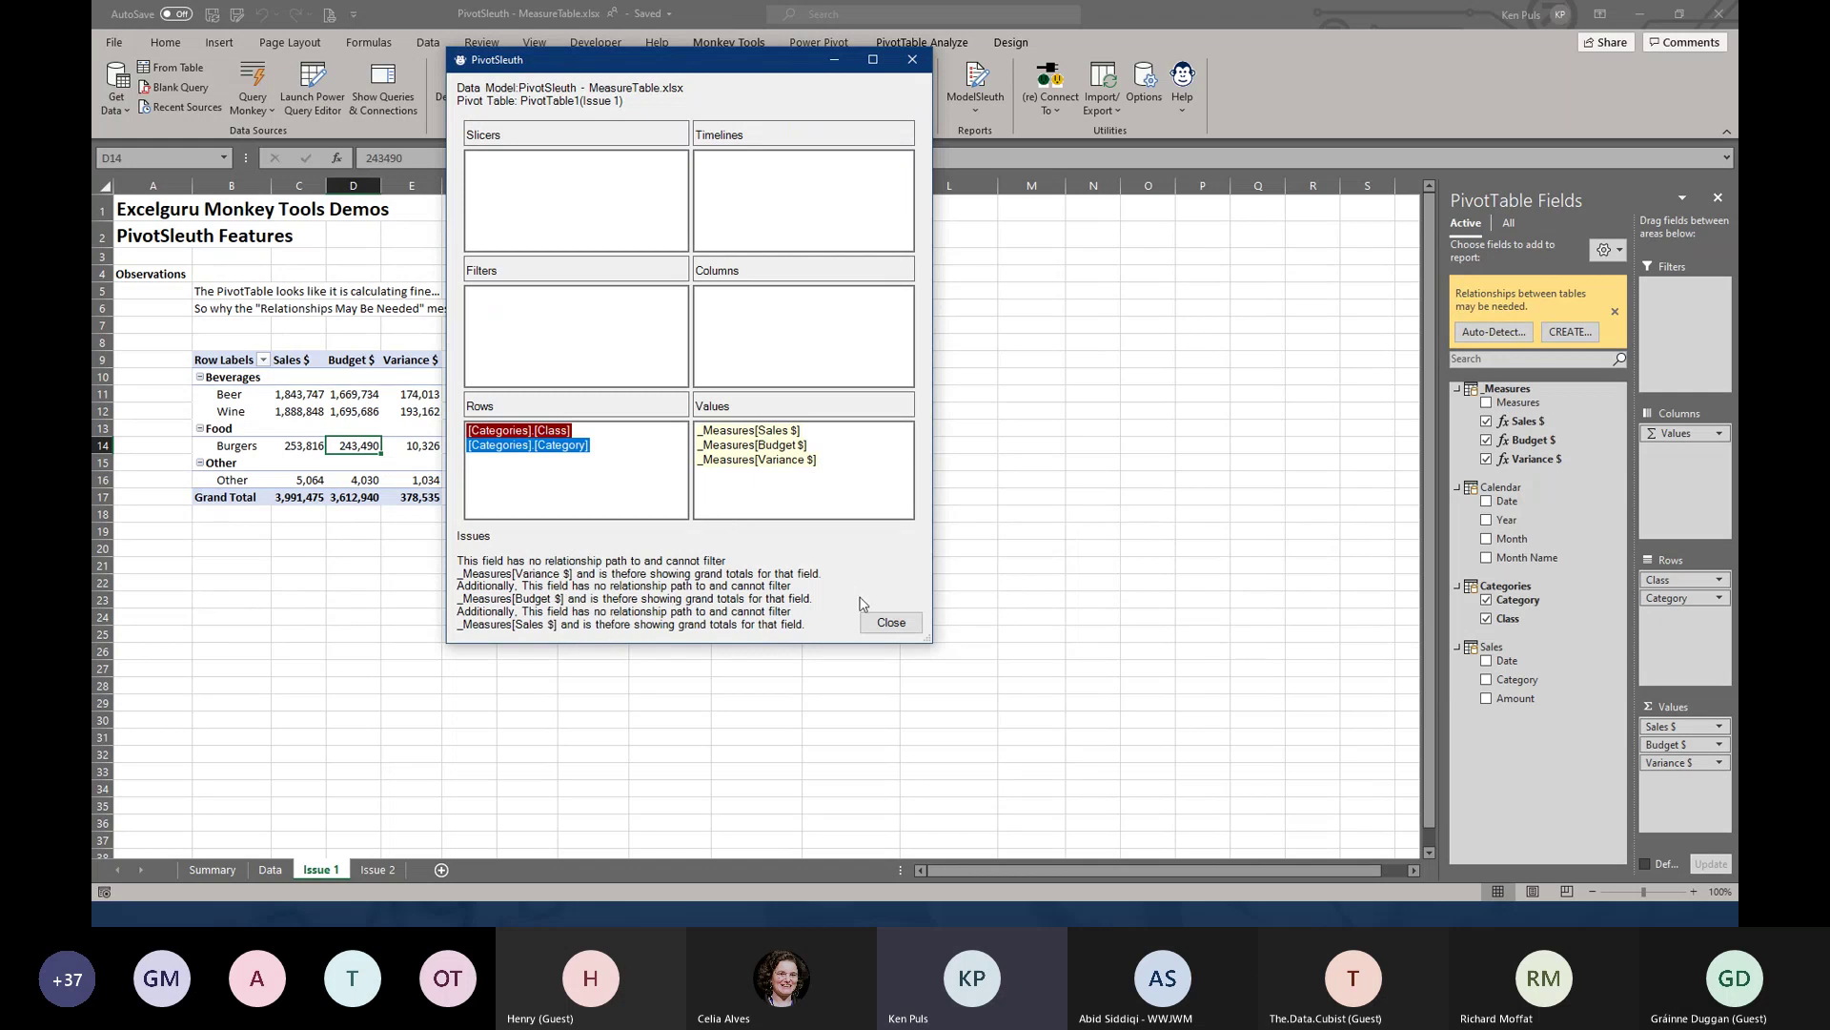
click(891, 623)
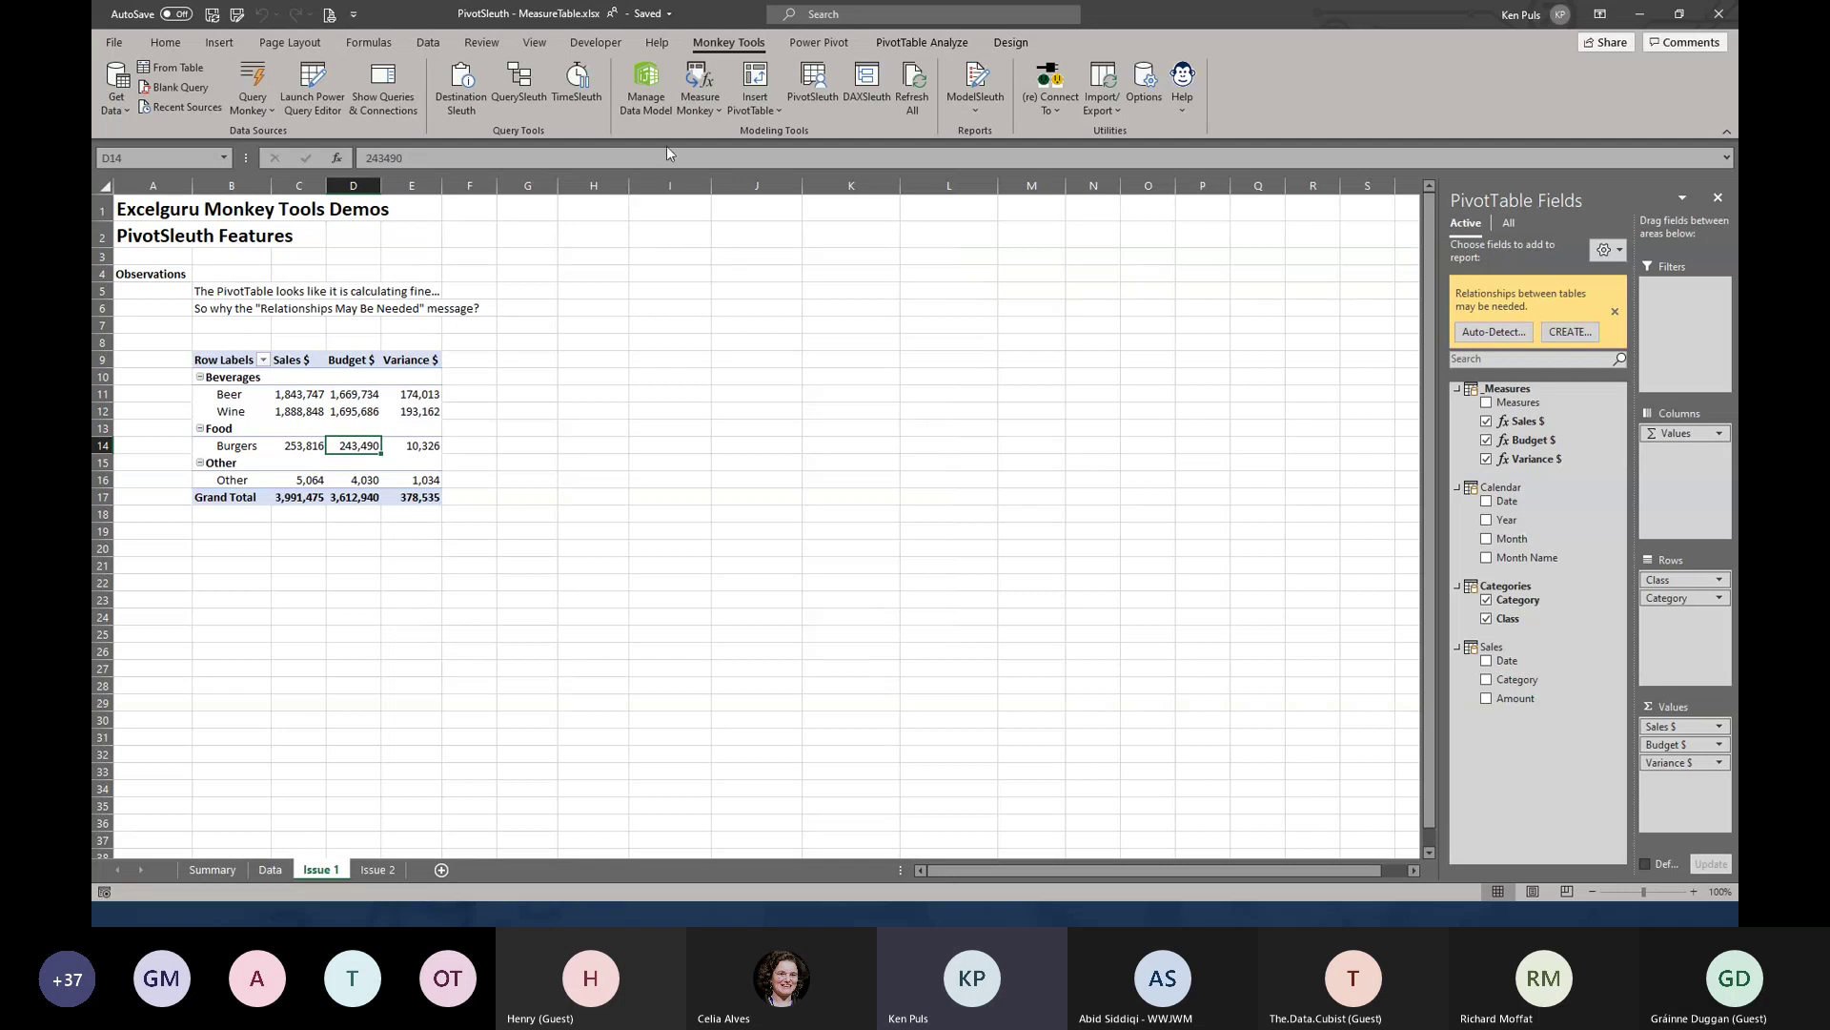
click(647, 86)
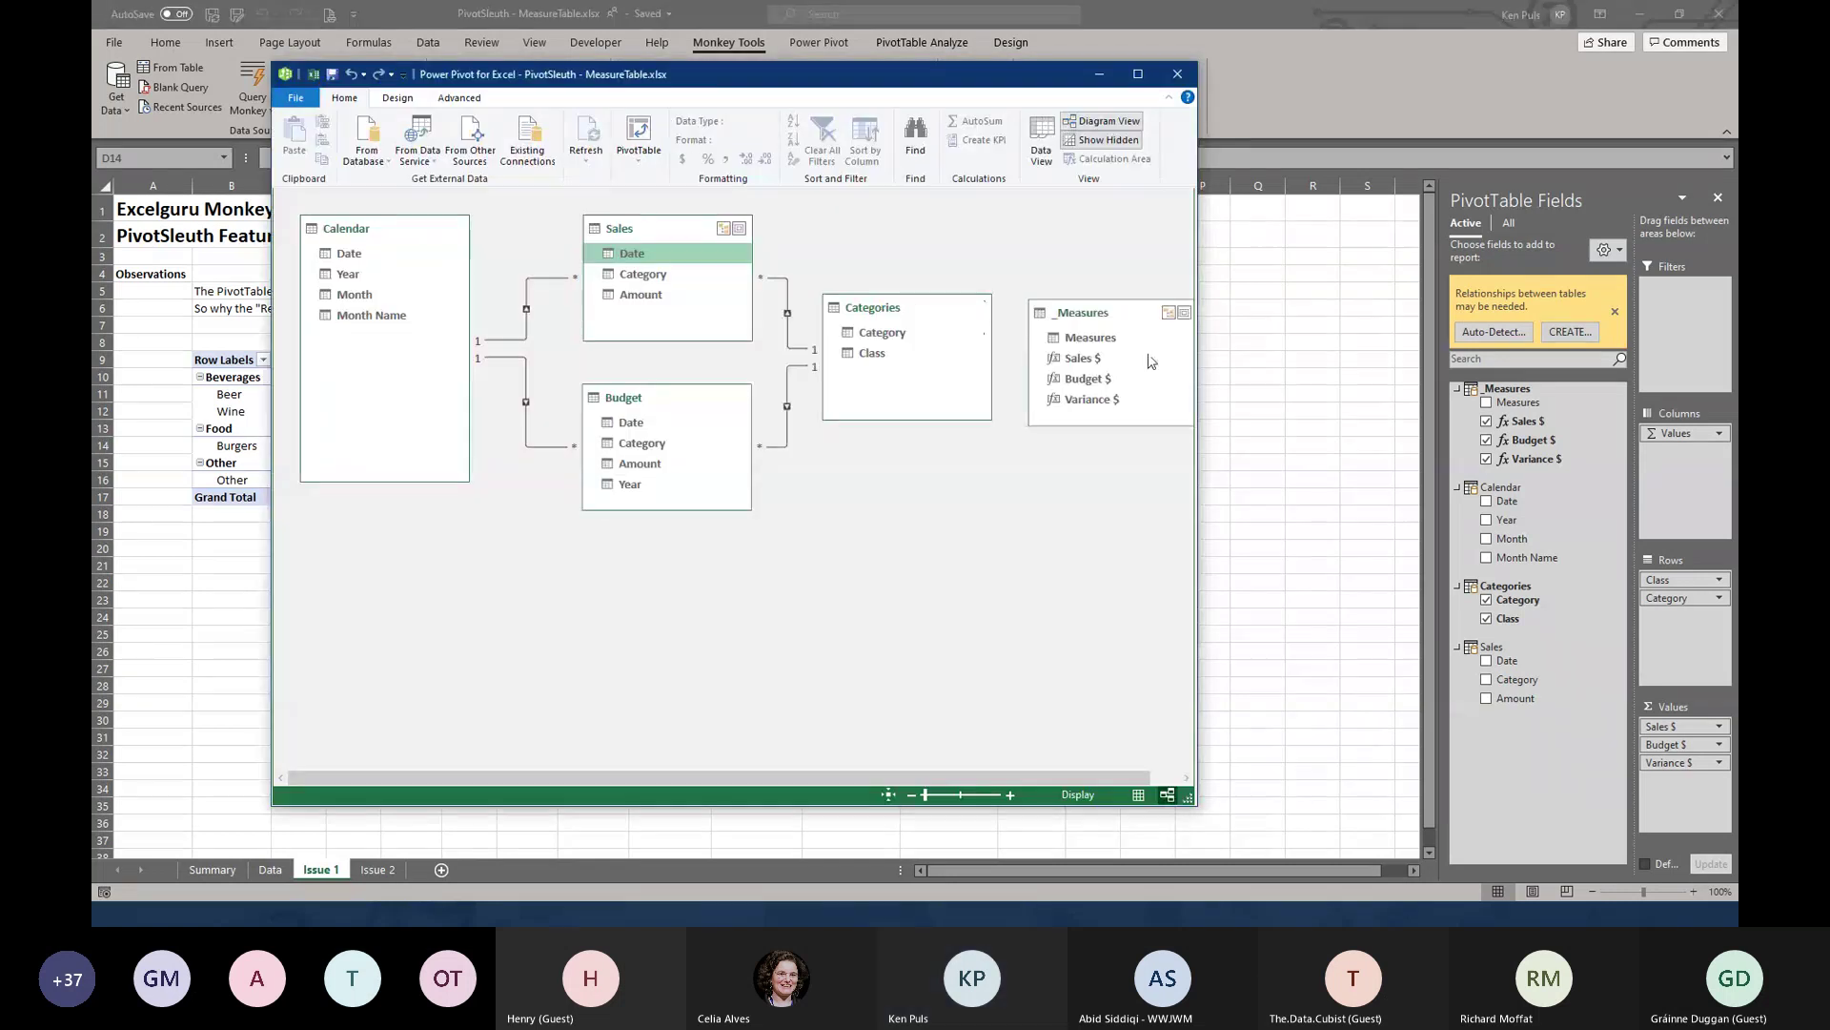
Hide the _Measures placeholder column, recheck Issue 1 with PivotSleuth, and move to Issue 2
right_click(1098, 345)
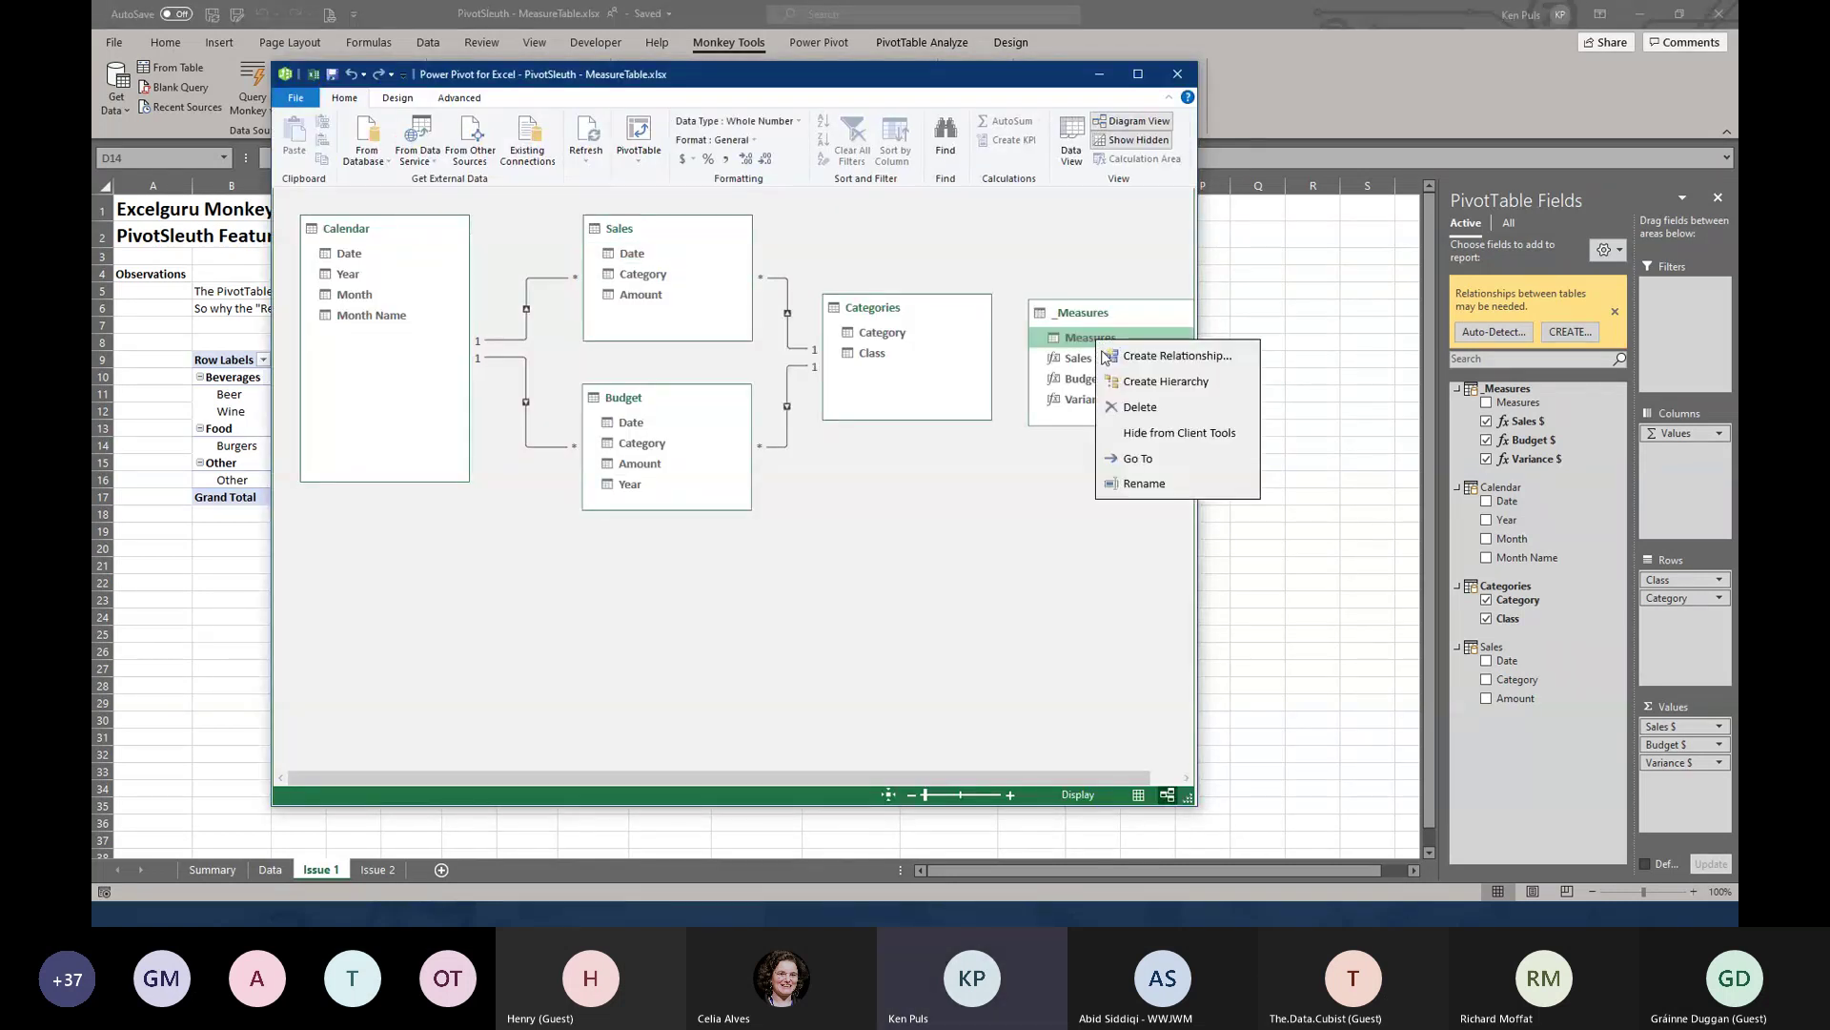
click(1128, 438)
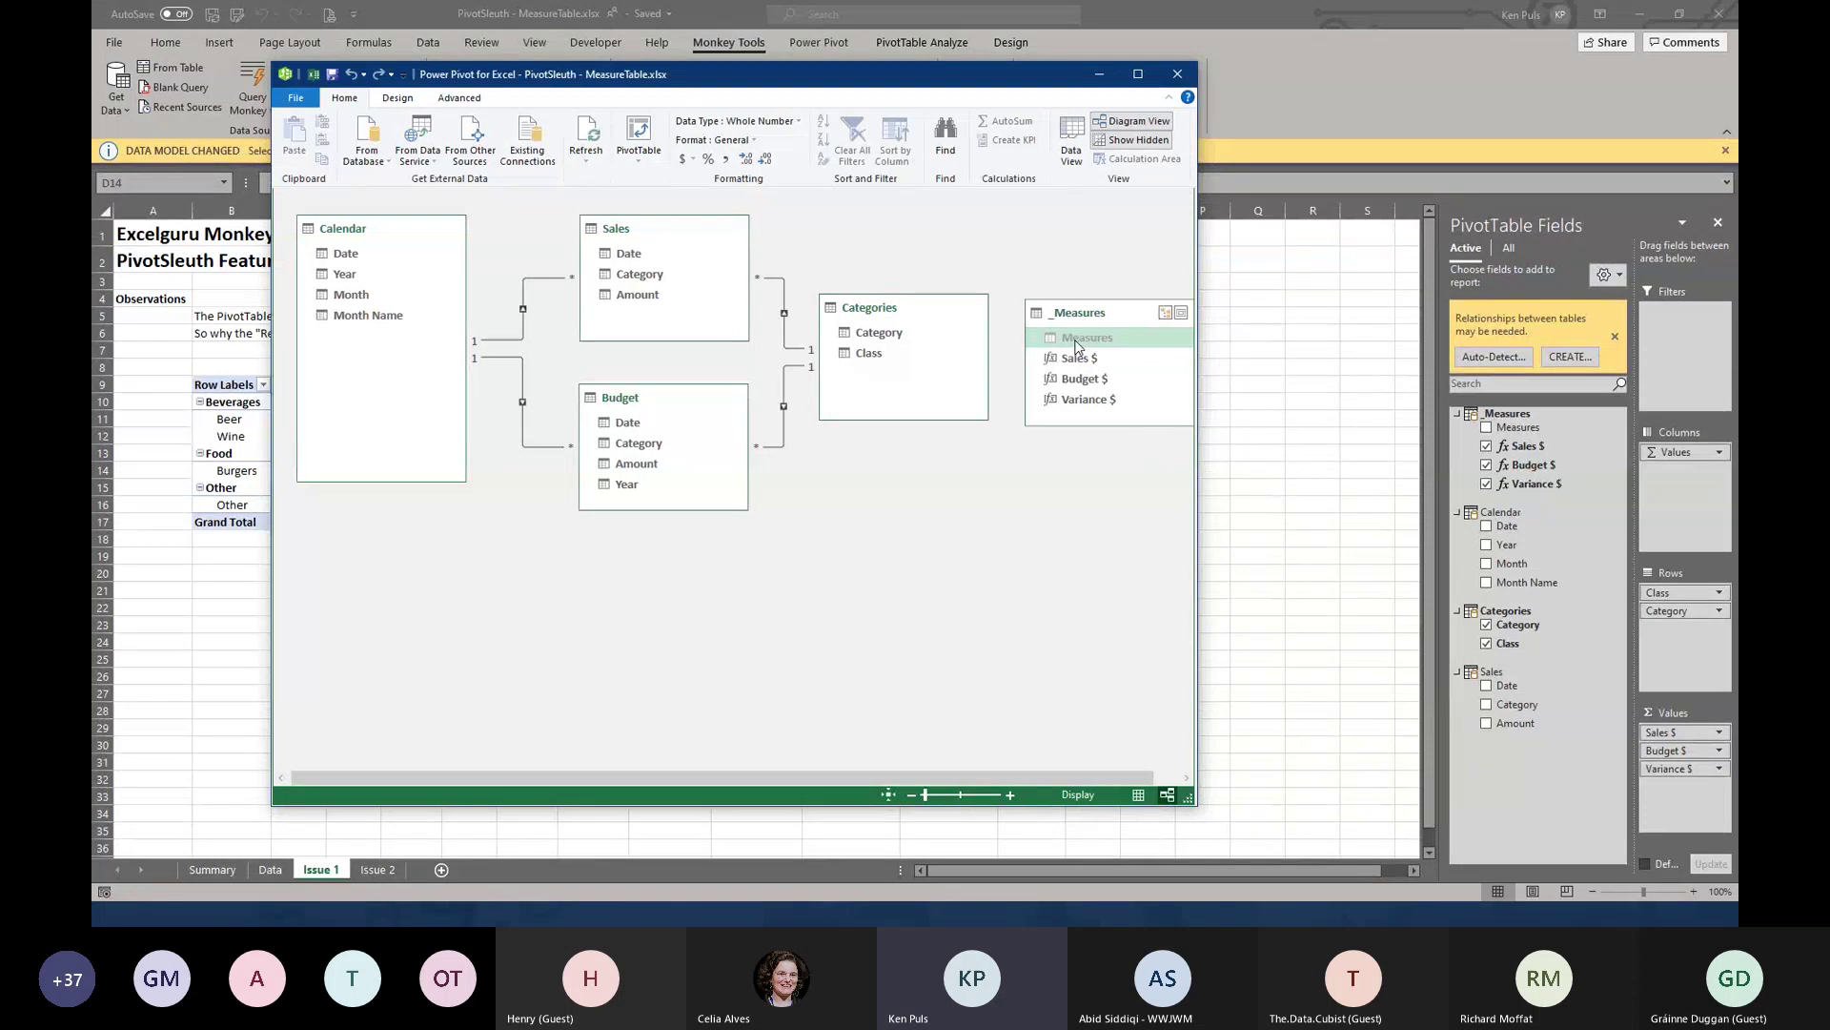
key(alt+Tab)
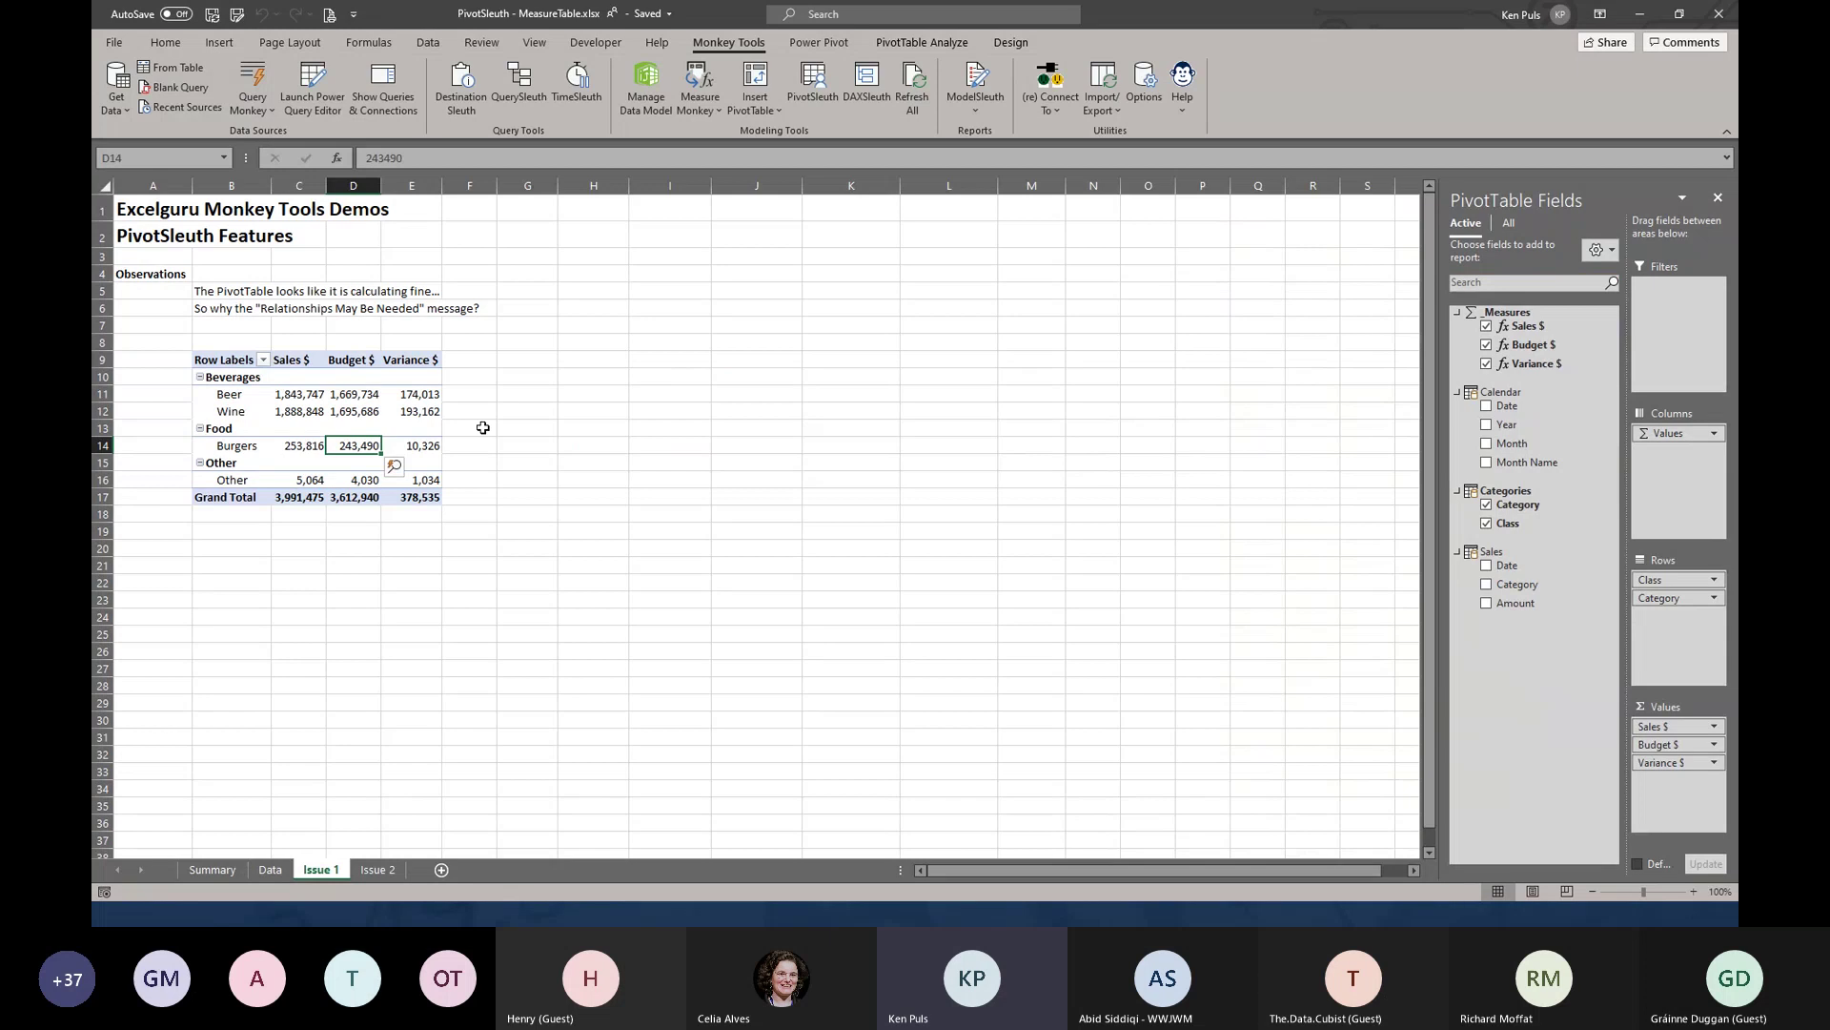
click(814, 95)
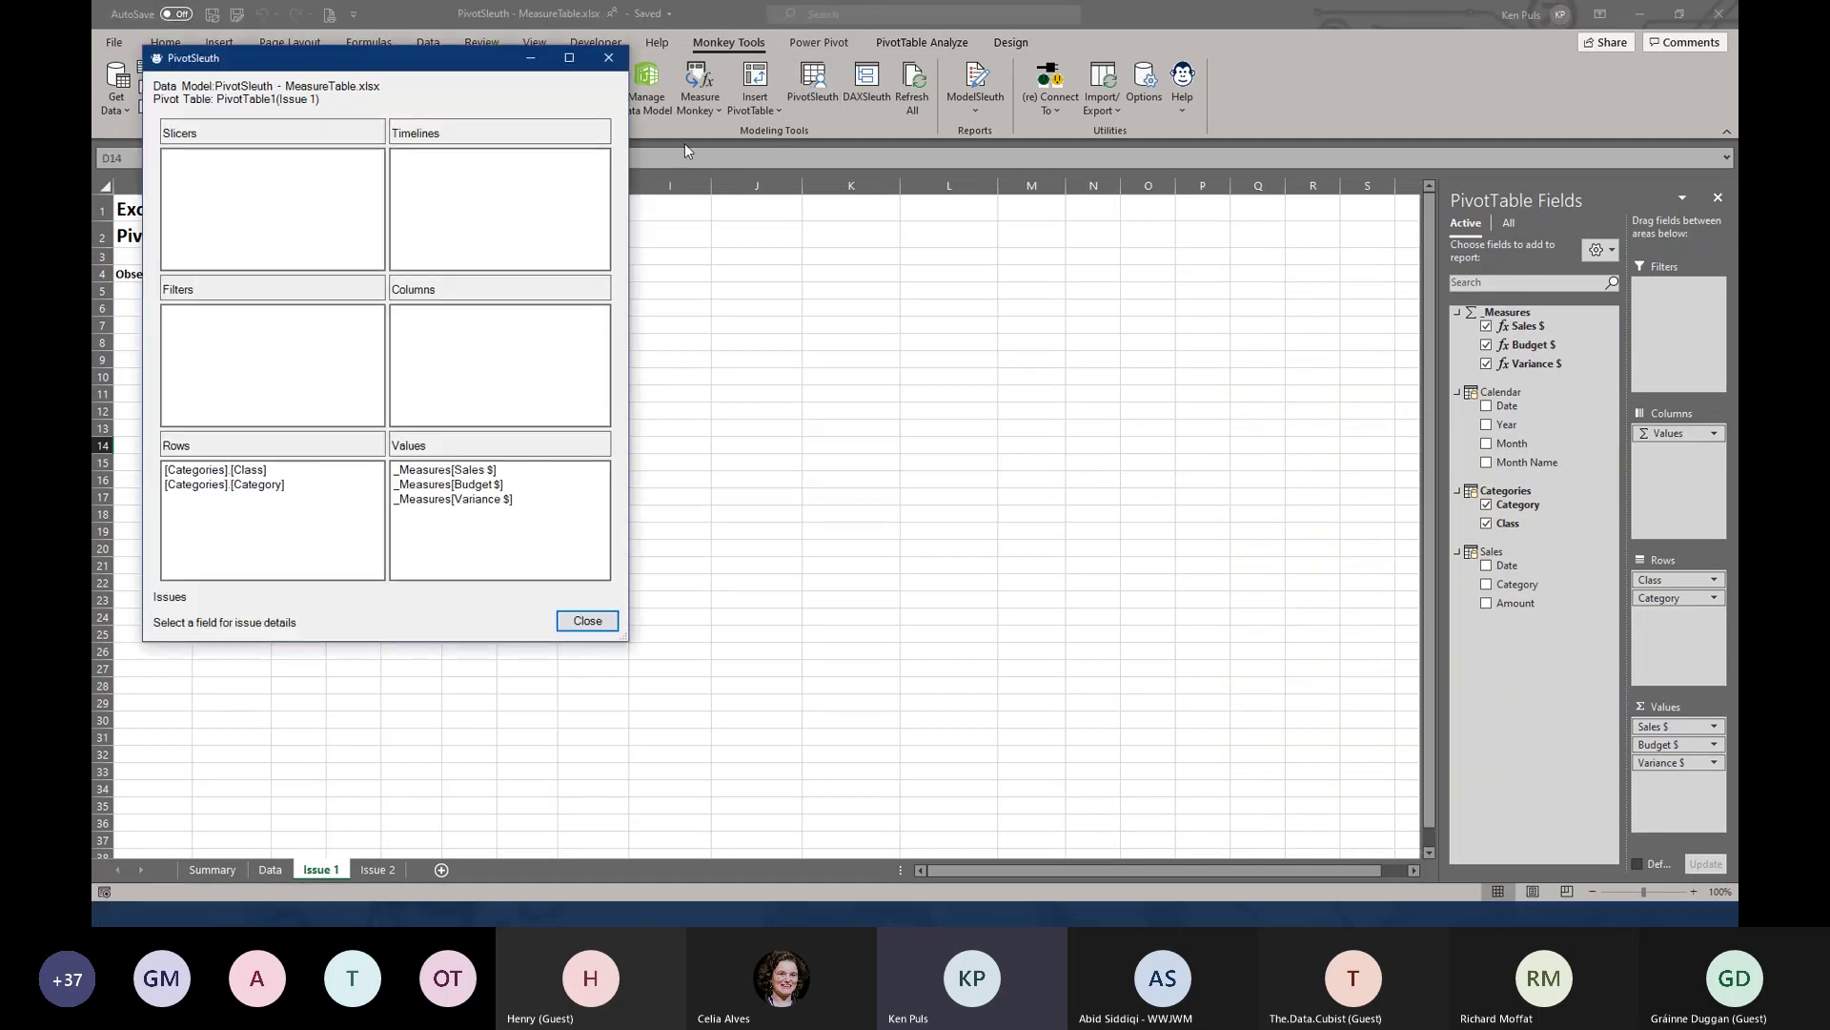
click(608, 60)
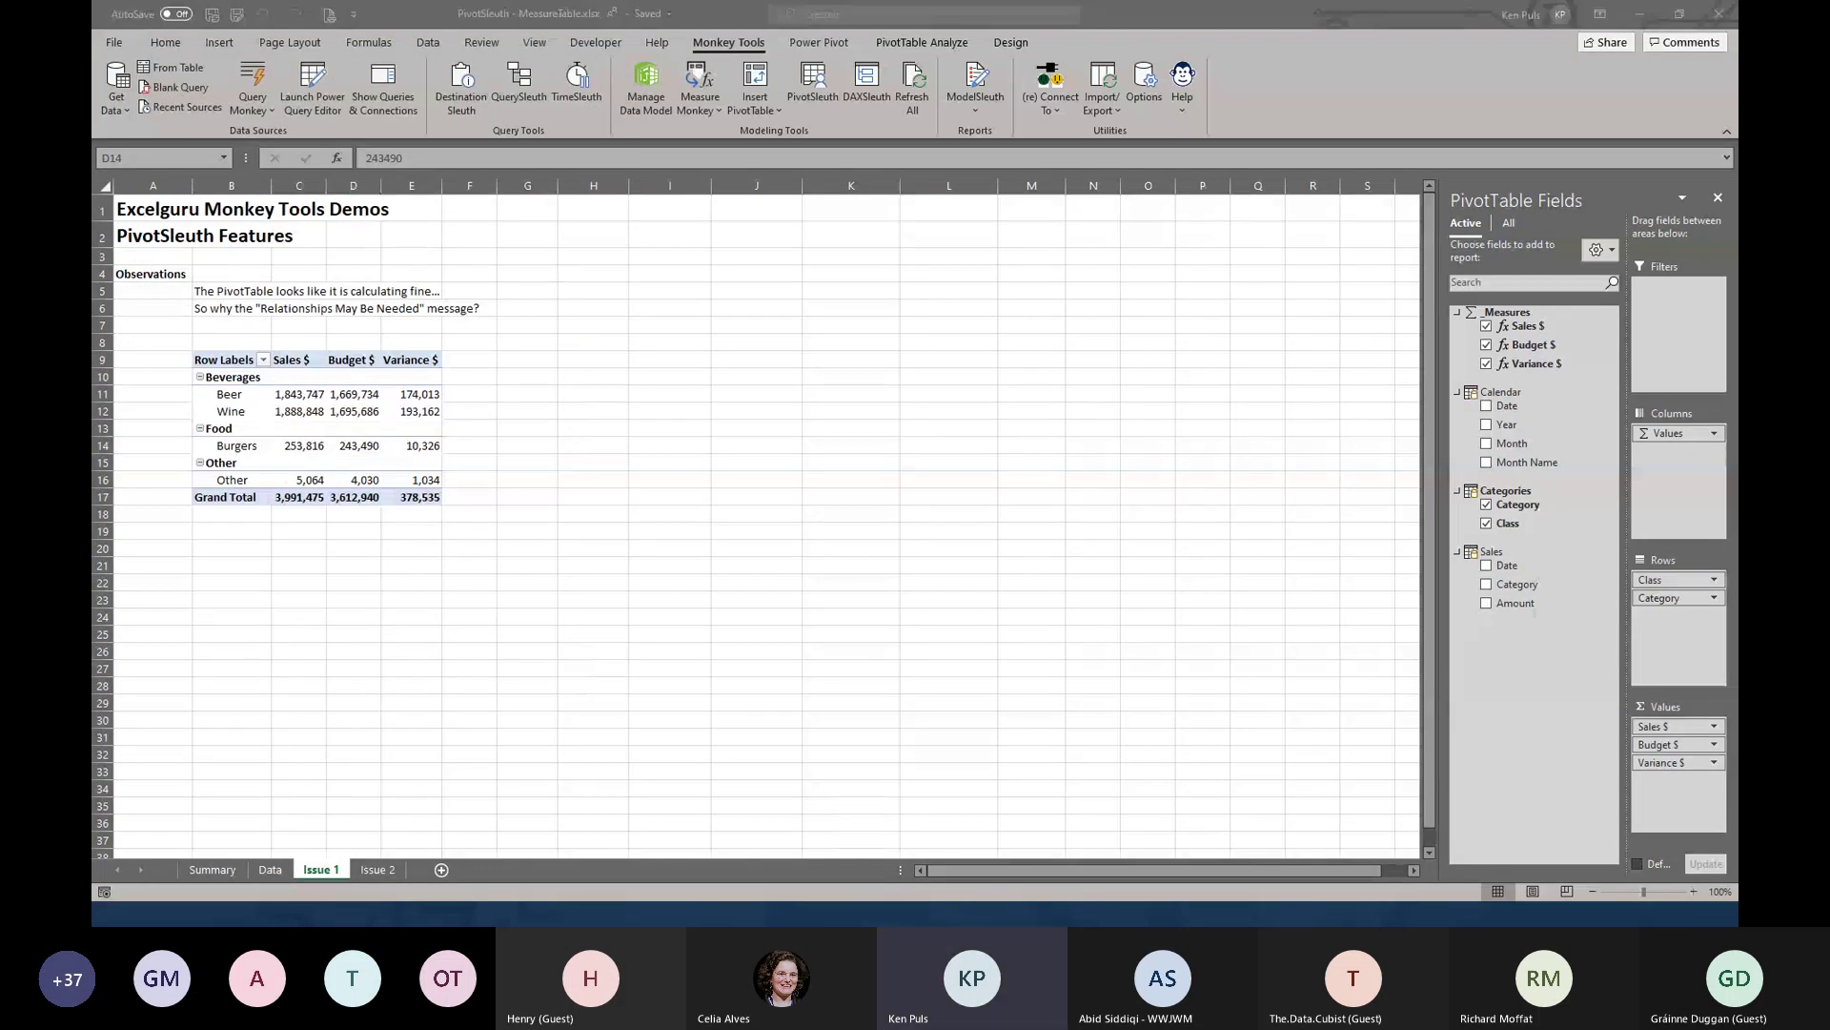
click(379, 870)
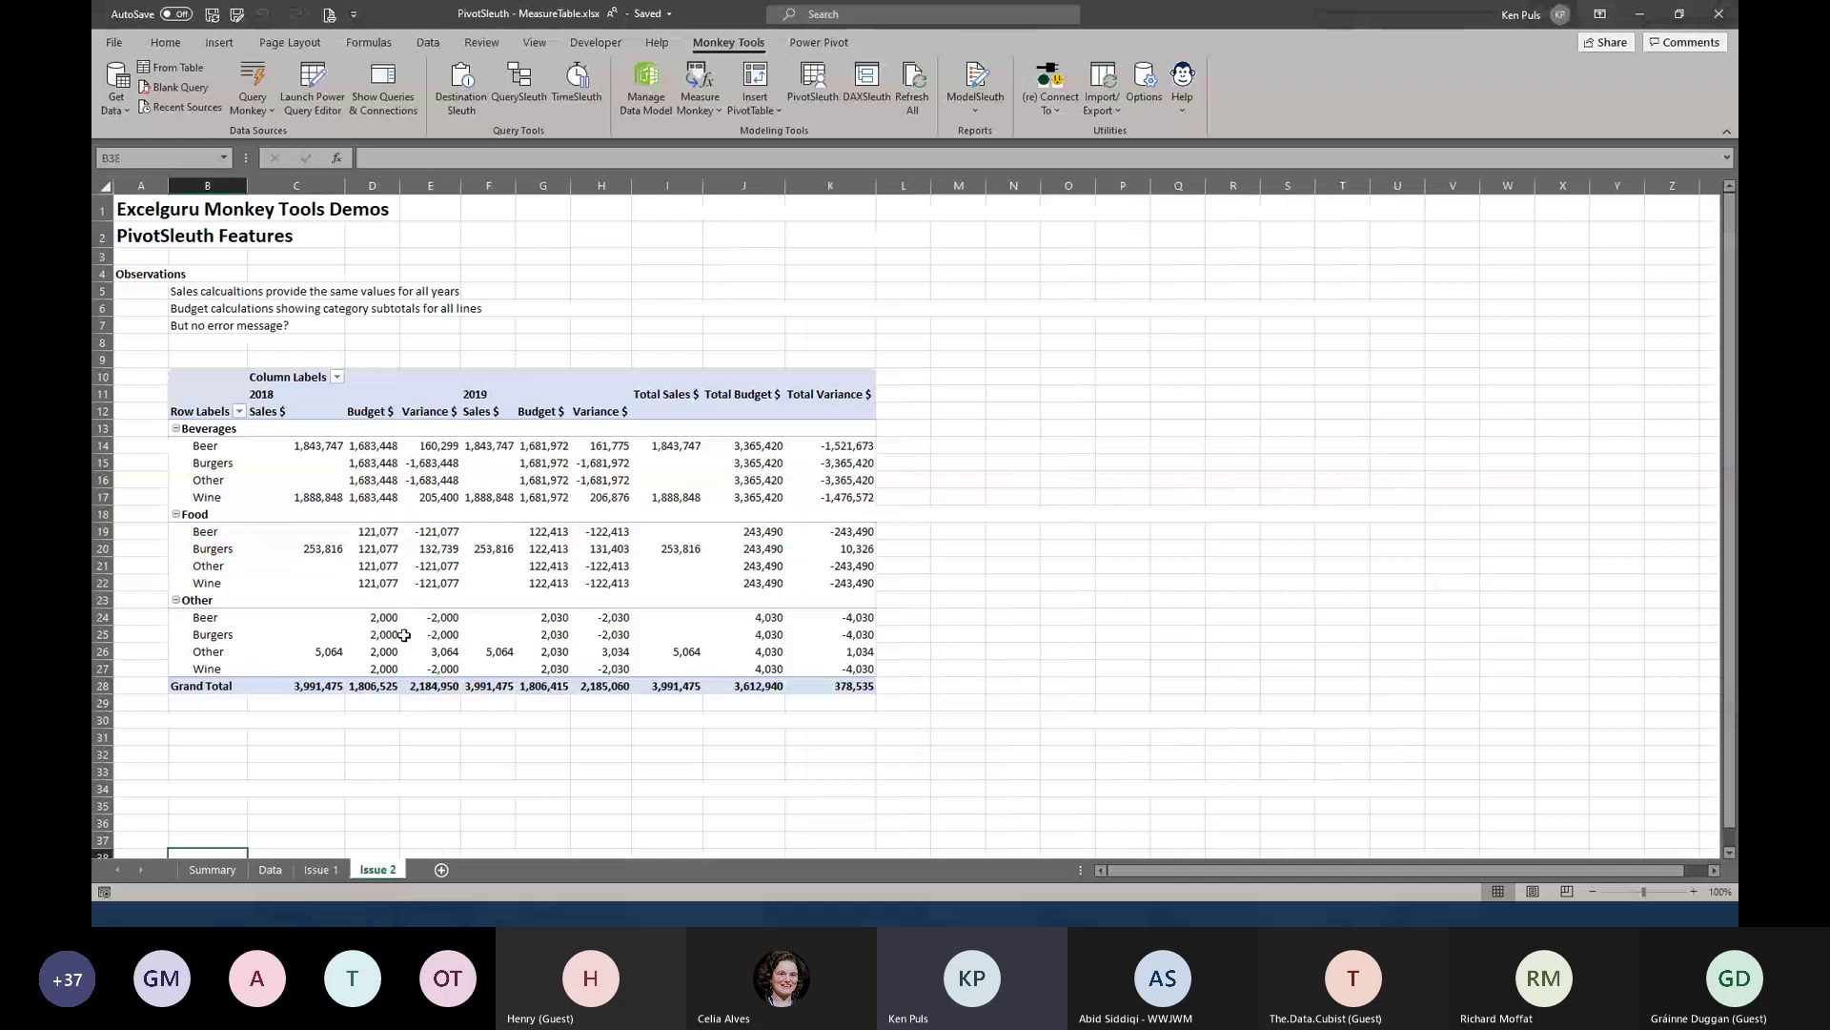
click(404, 462)
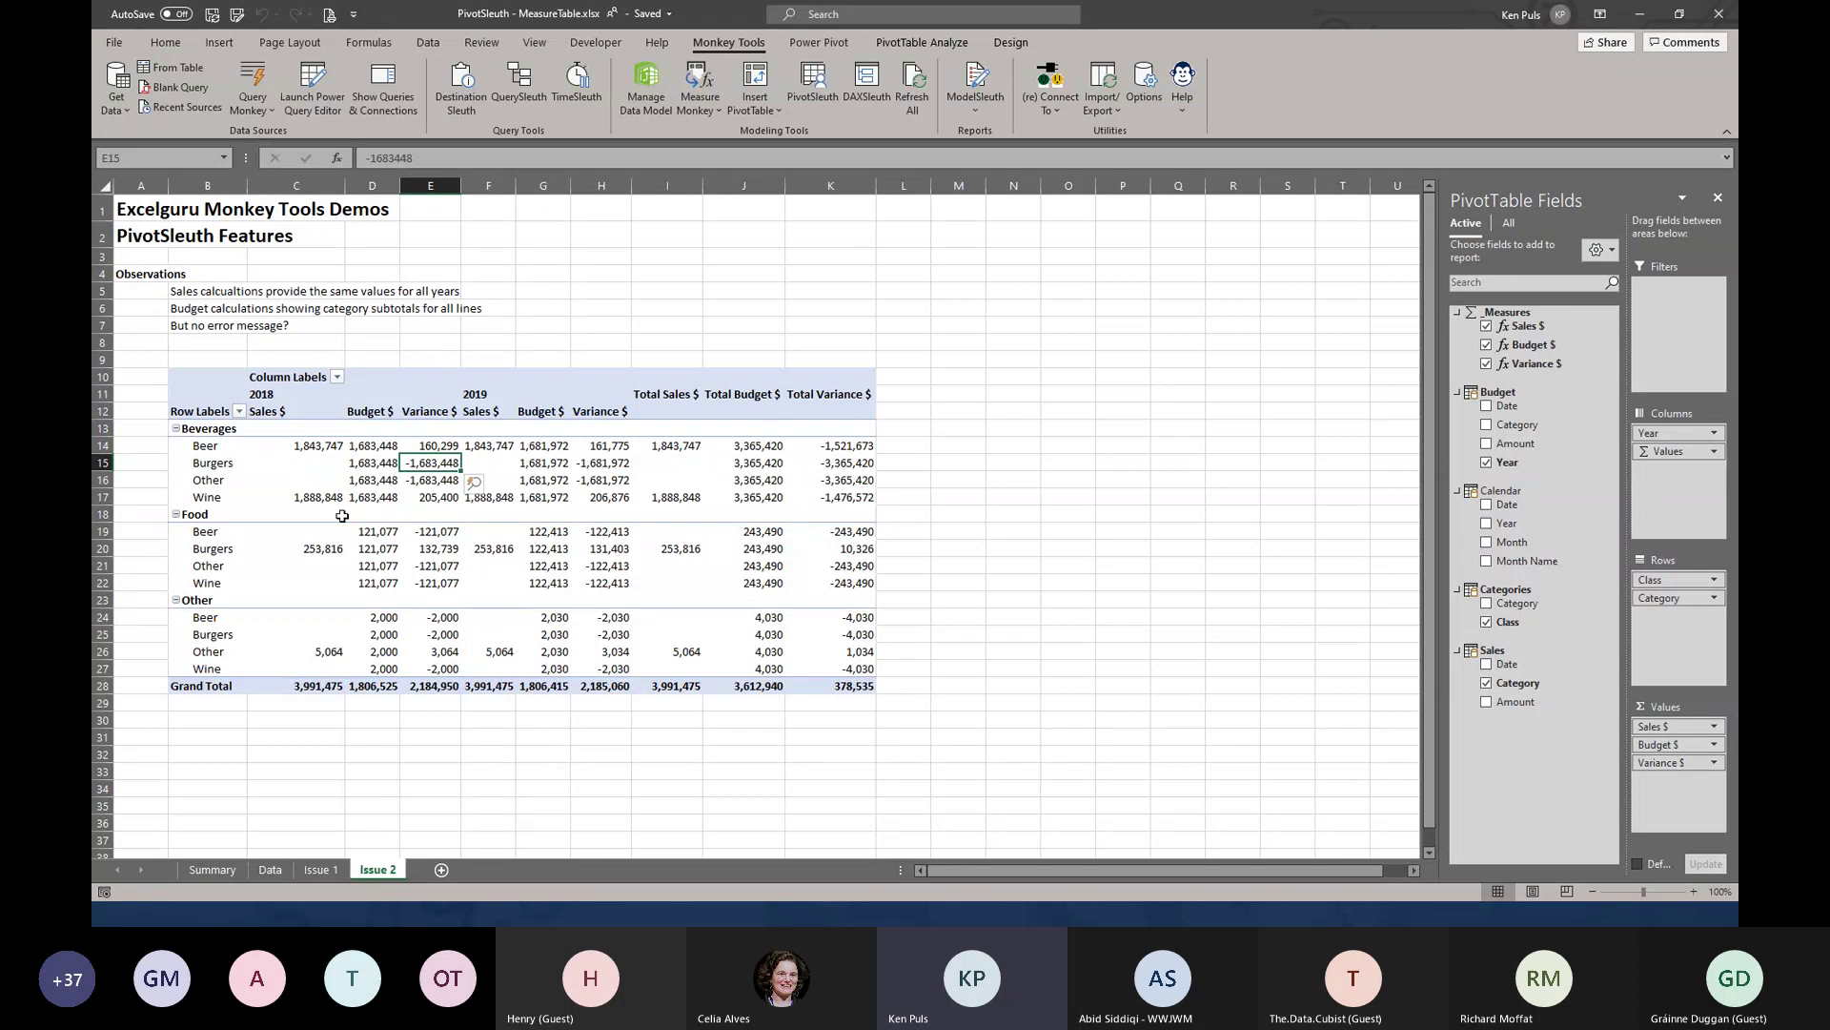
drag(288, 411, 307, 688)
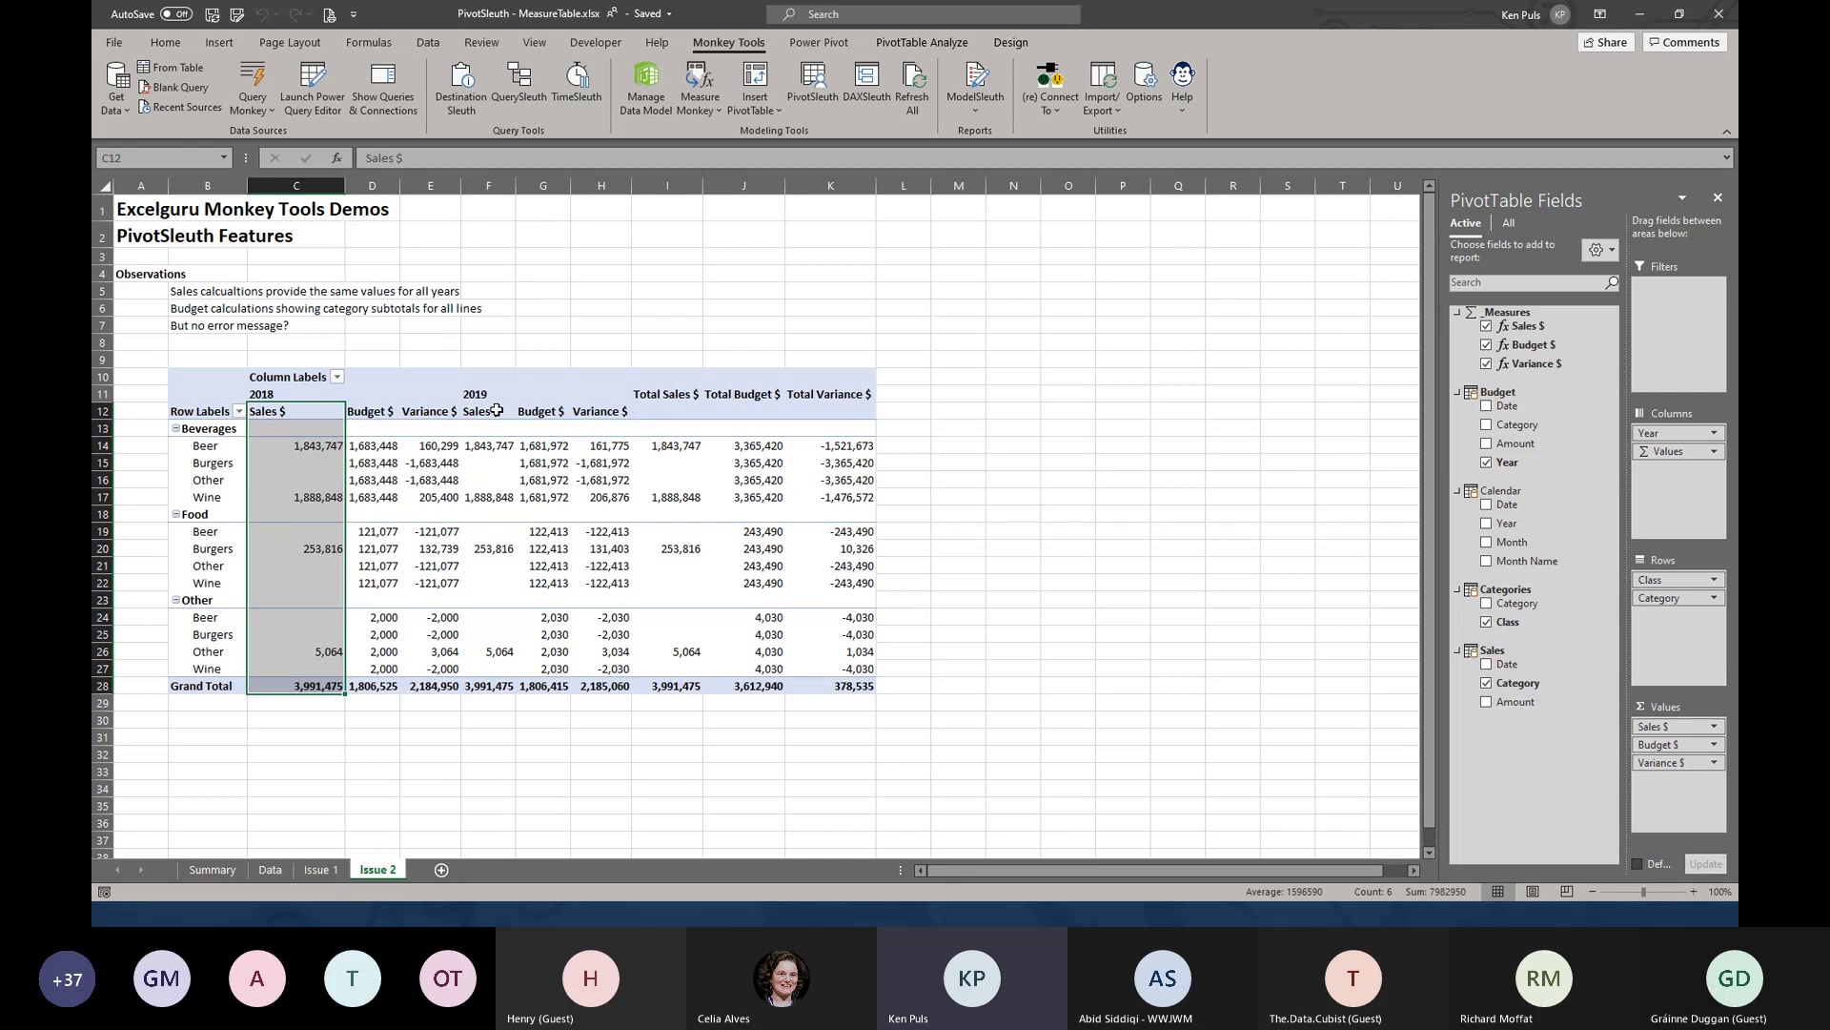
key(alt+Tab)
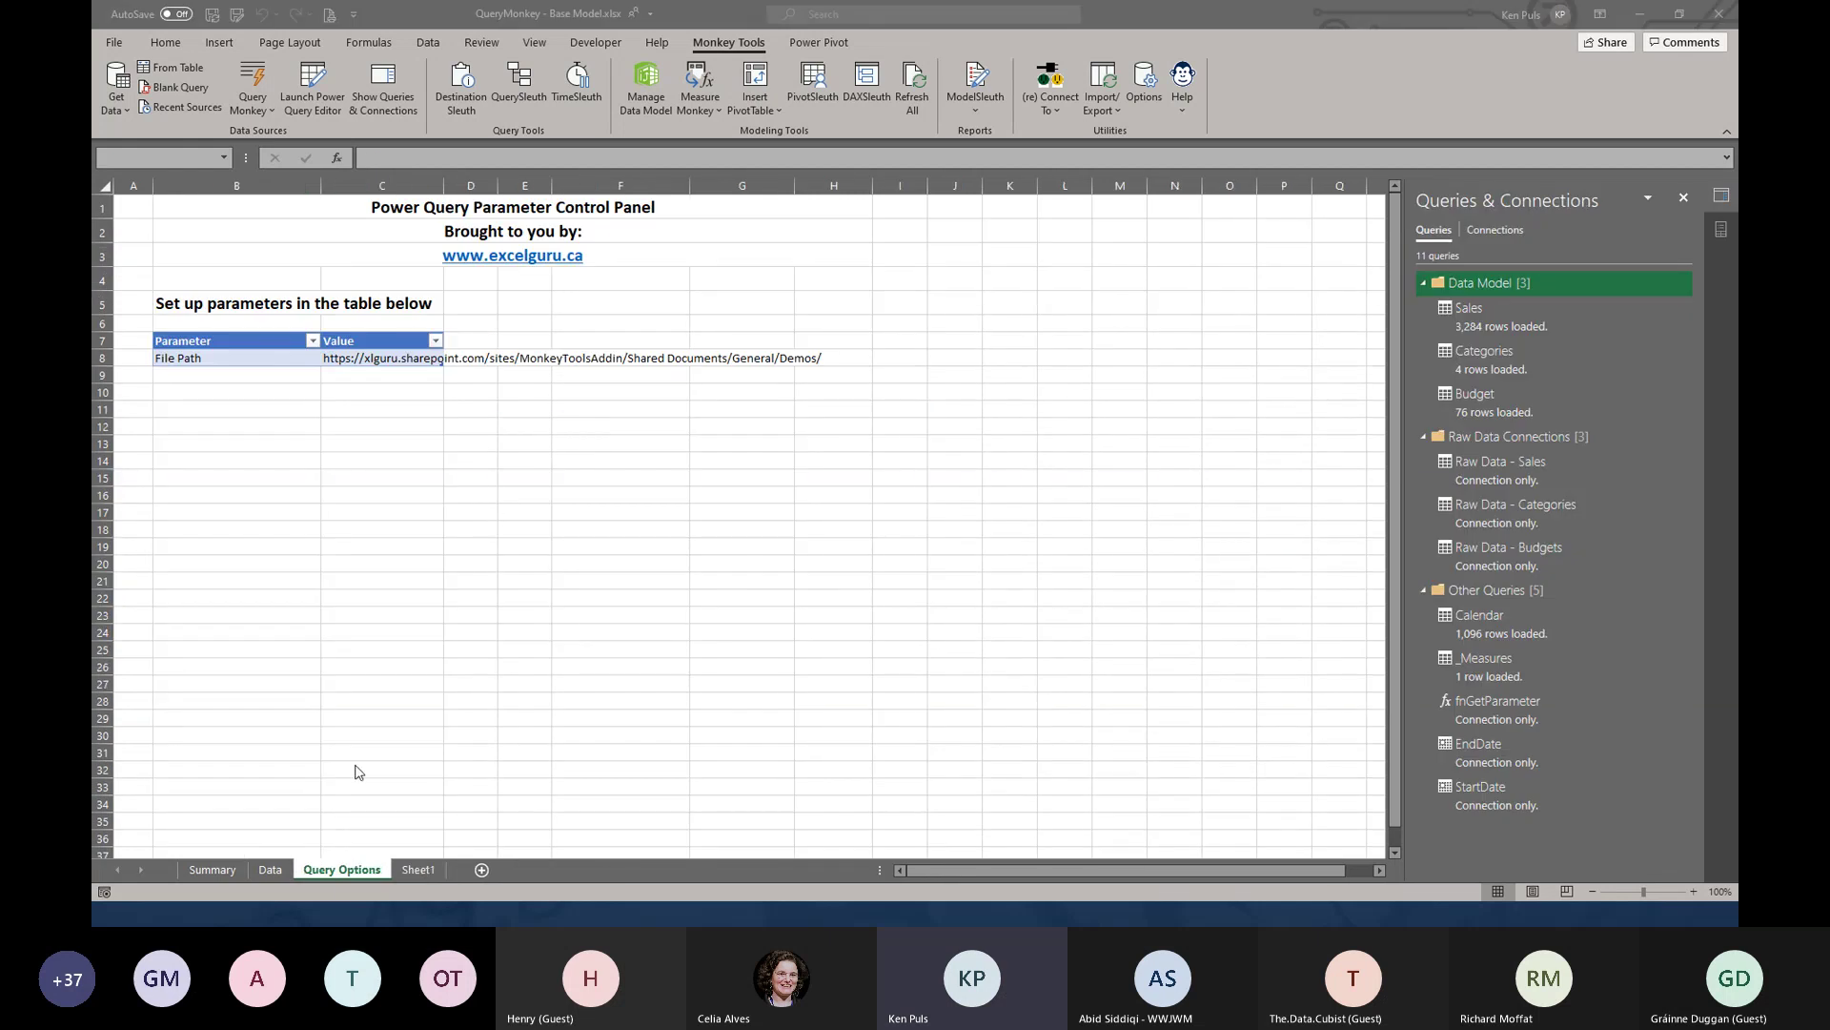
key(alt+Tab)
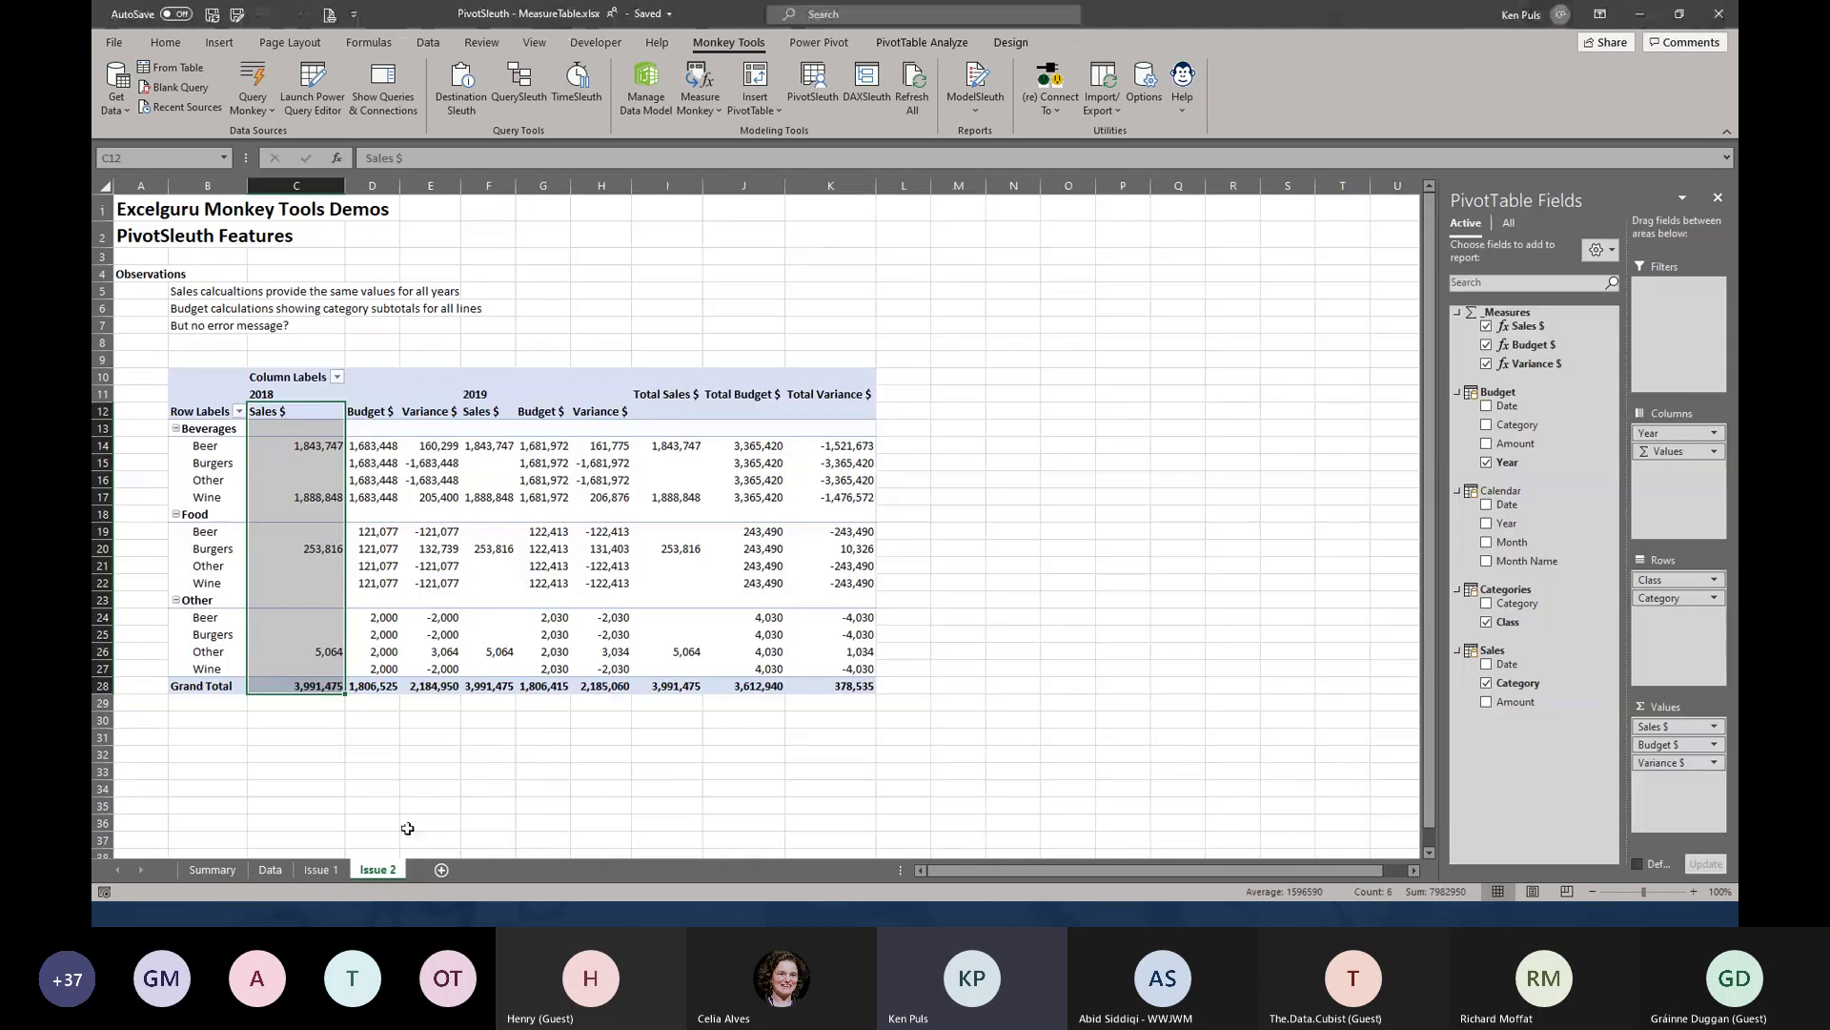
drag(471, 418, 492, 678)
click(665, 412)
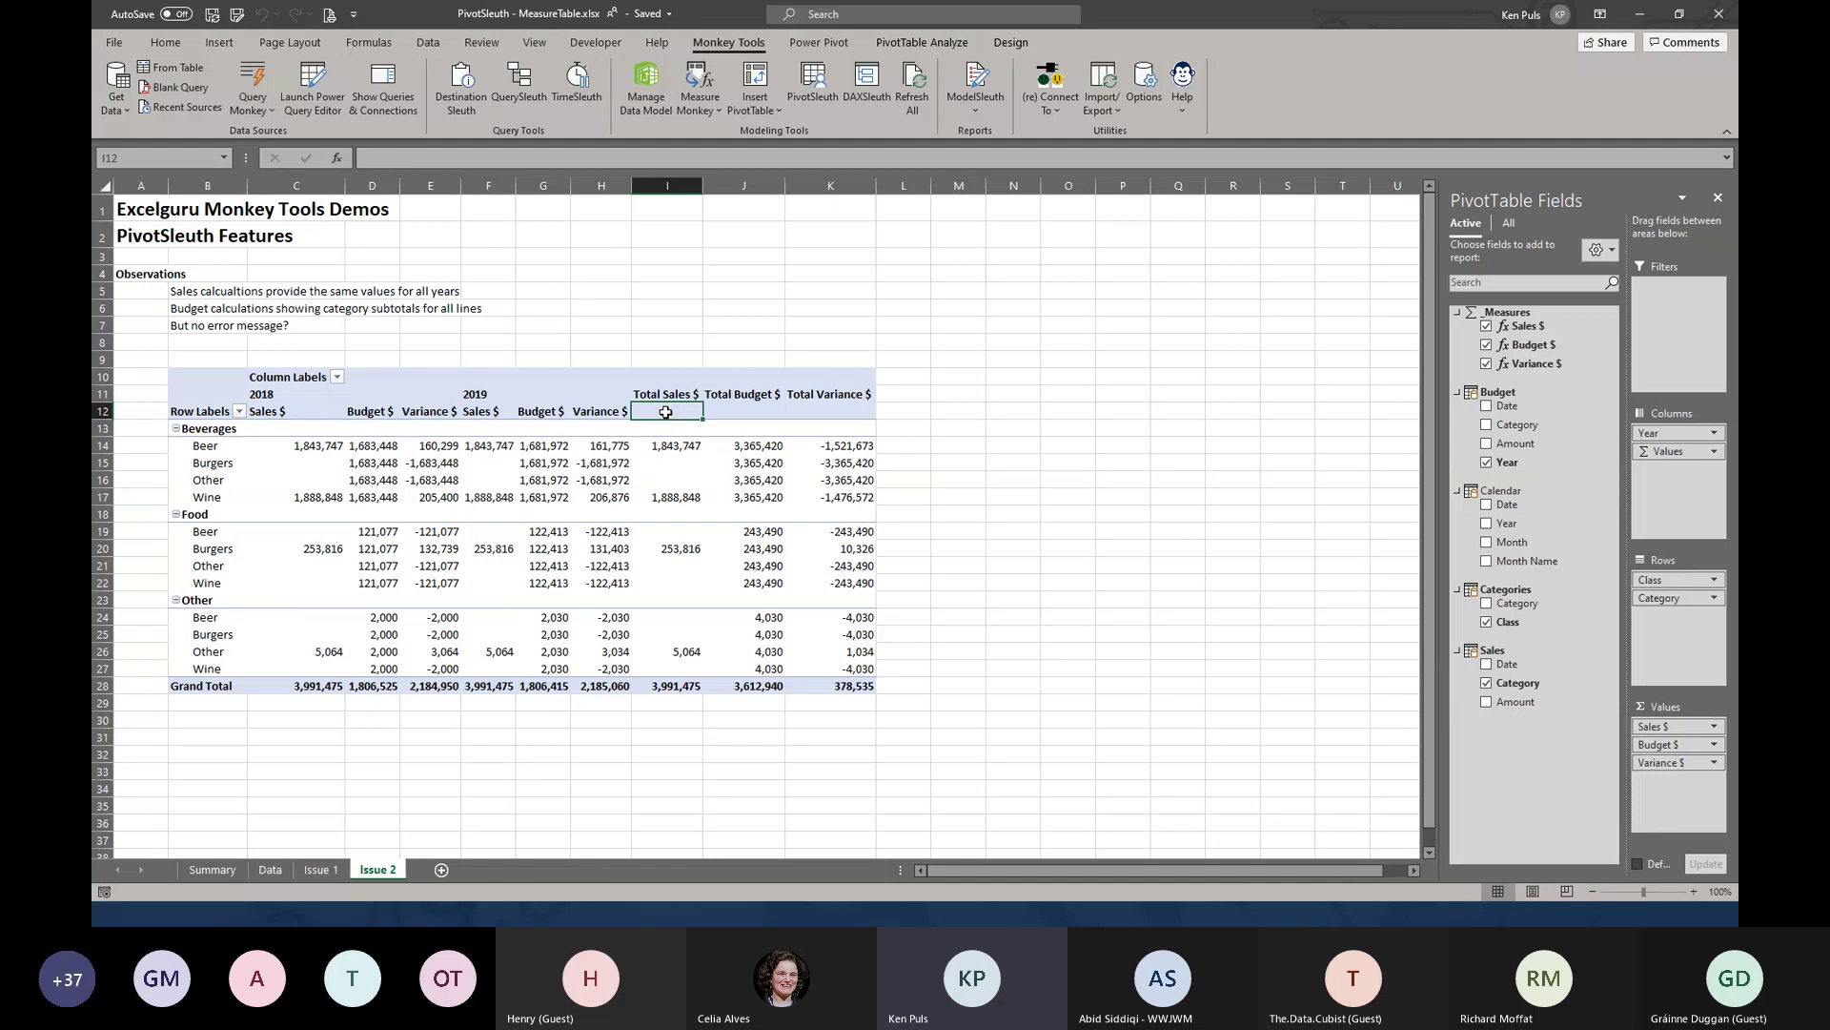
drag(666, 411, 665, 684)
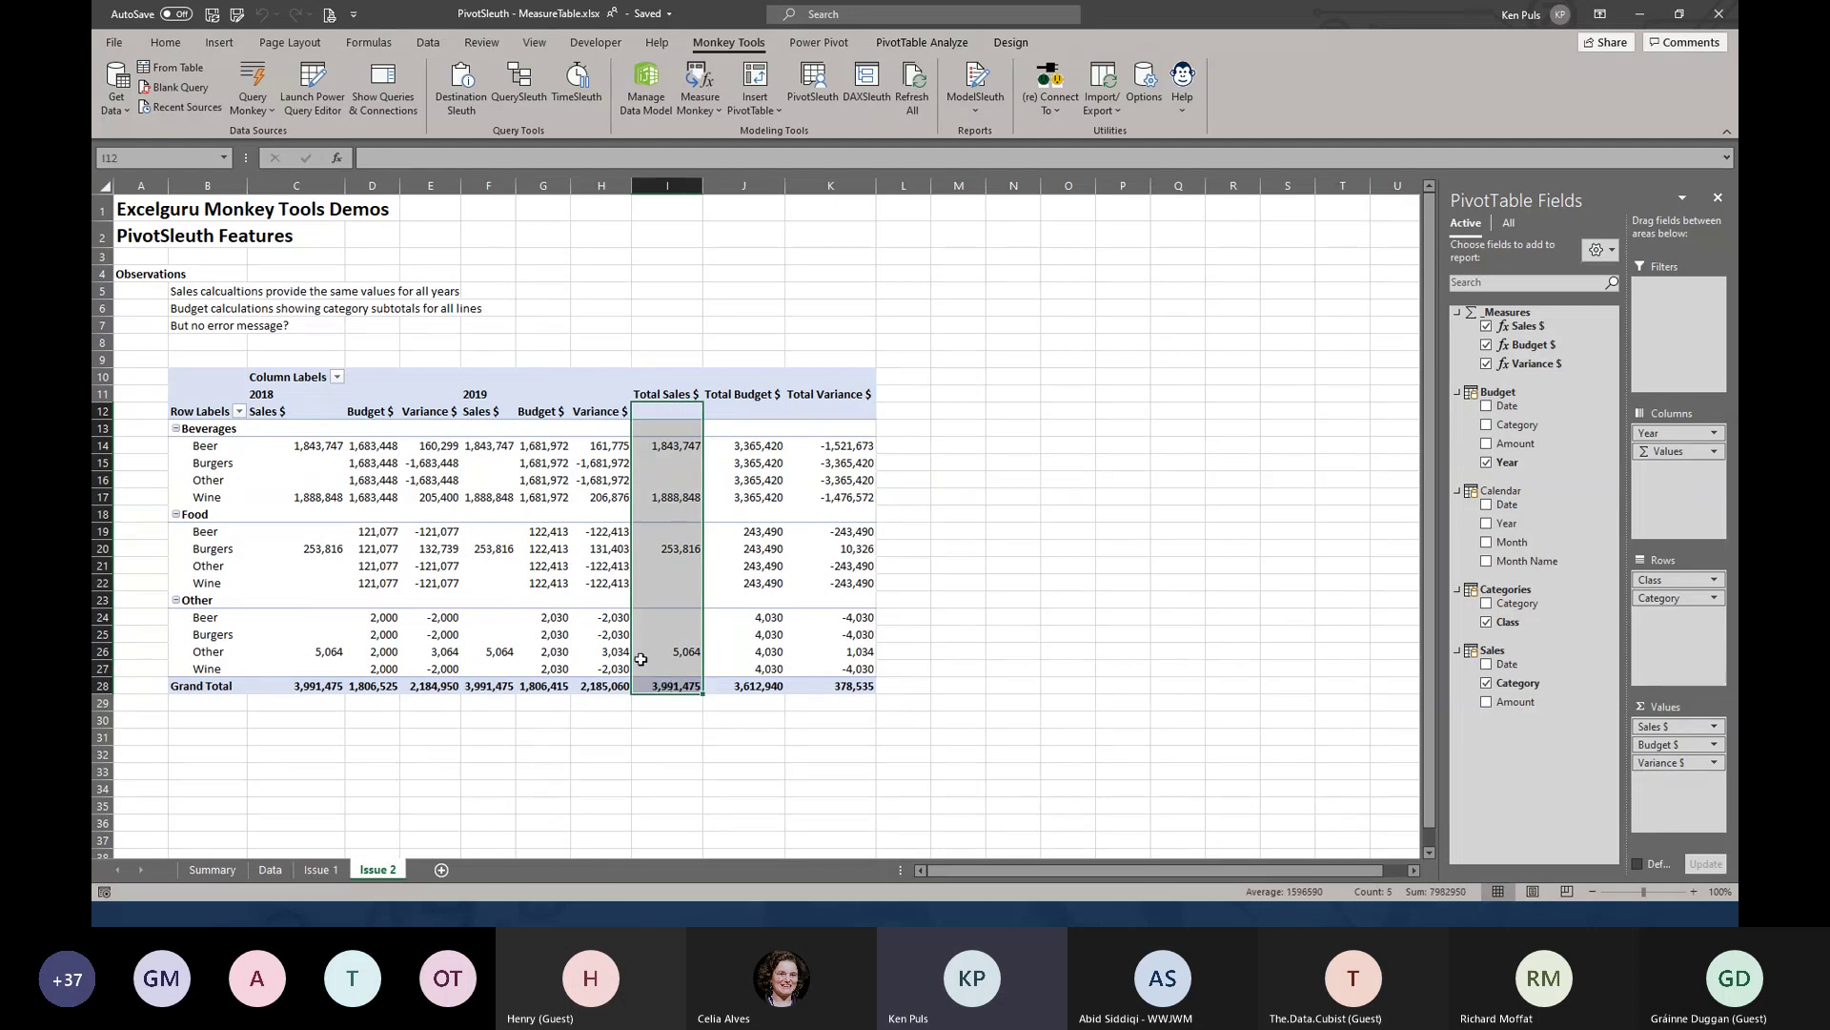
click(456, 479)
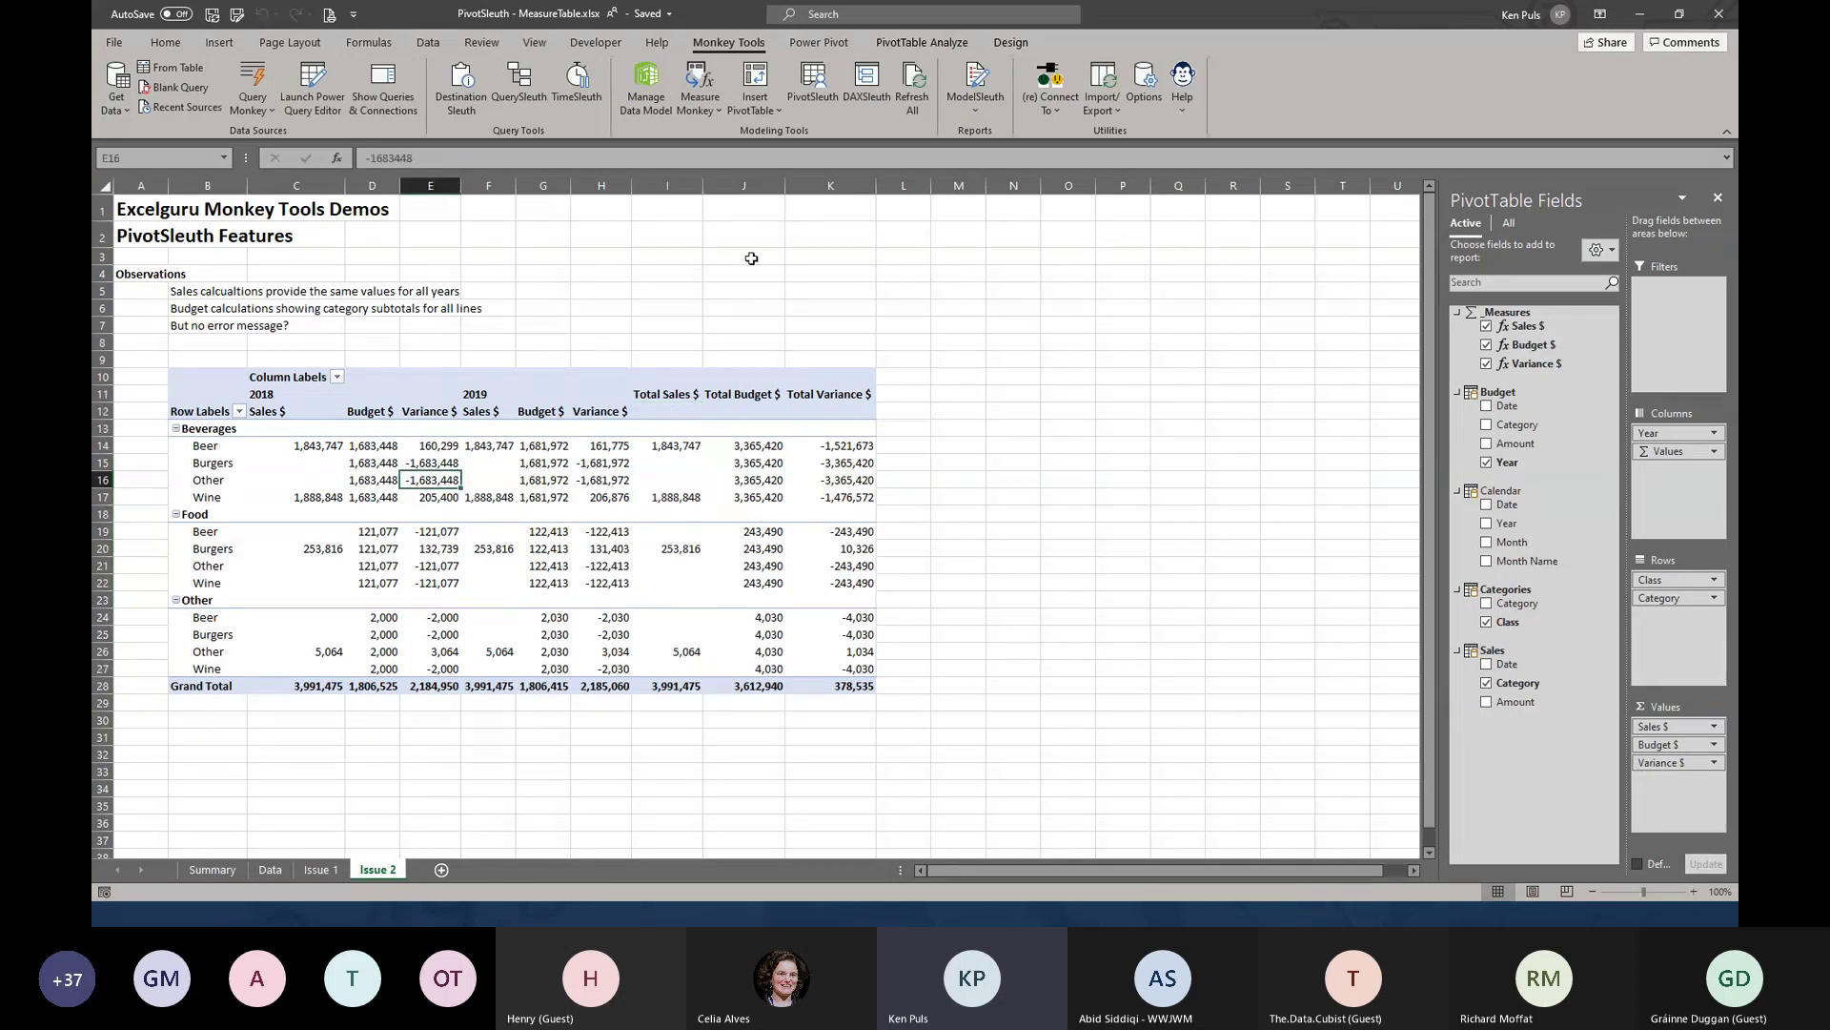
click(814, 103)
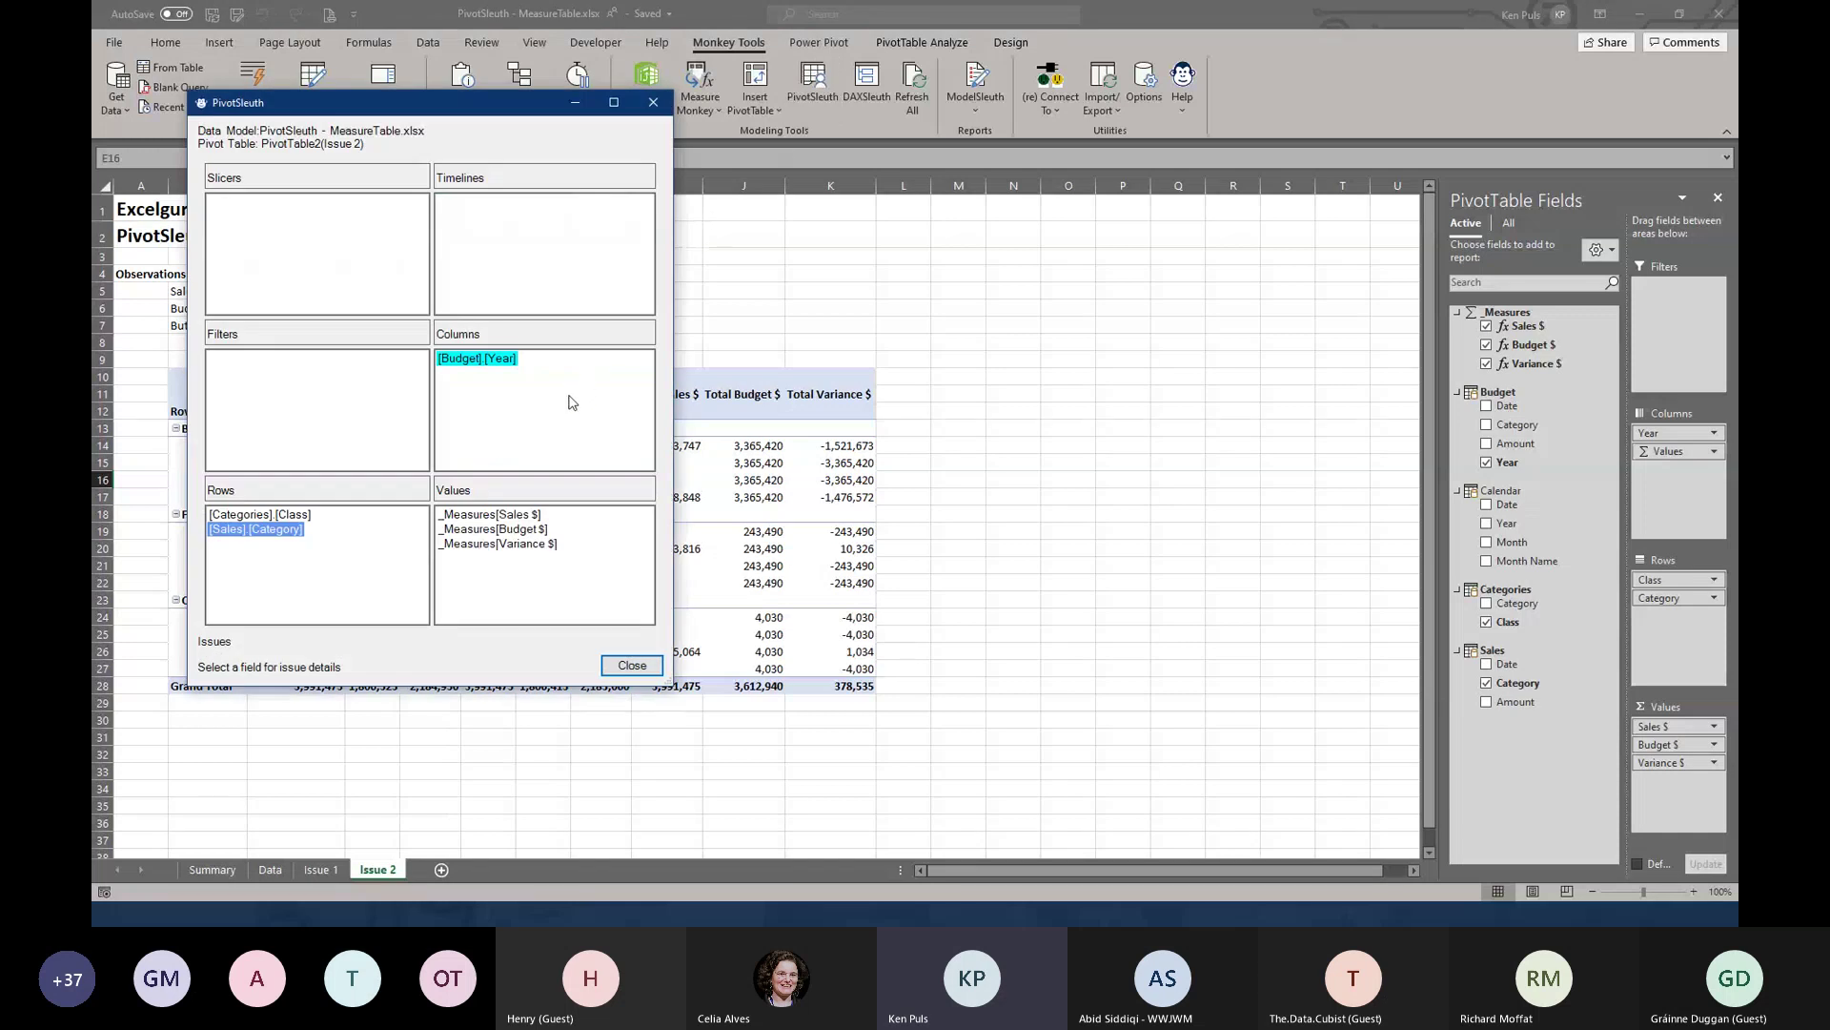
mouse_move(294, 534)
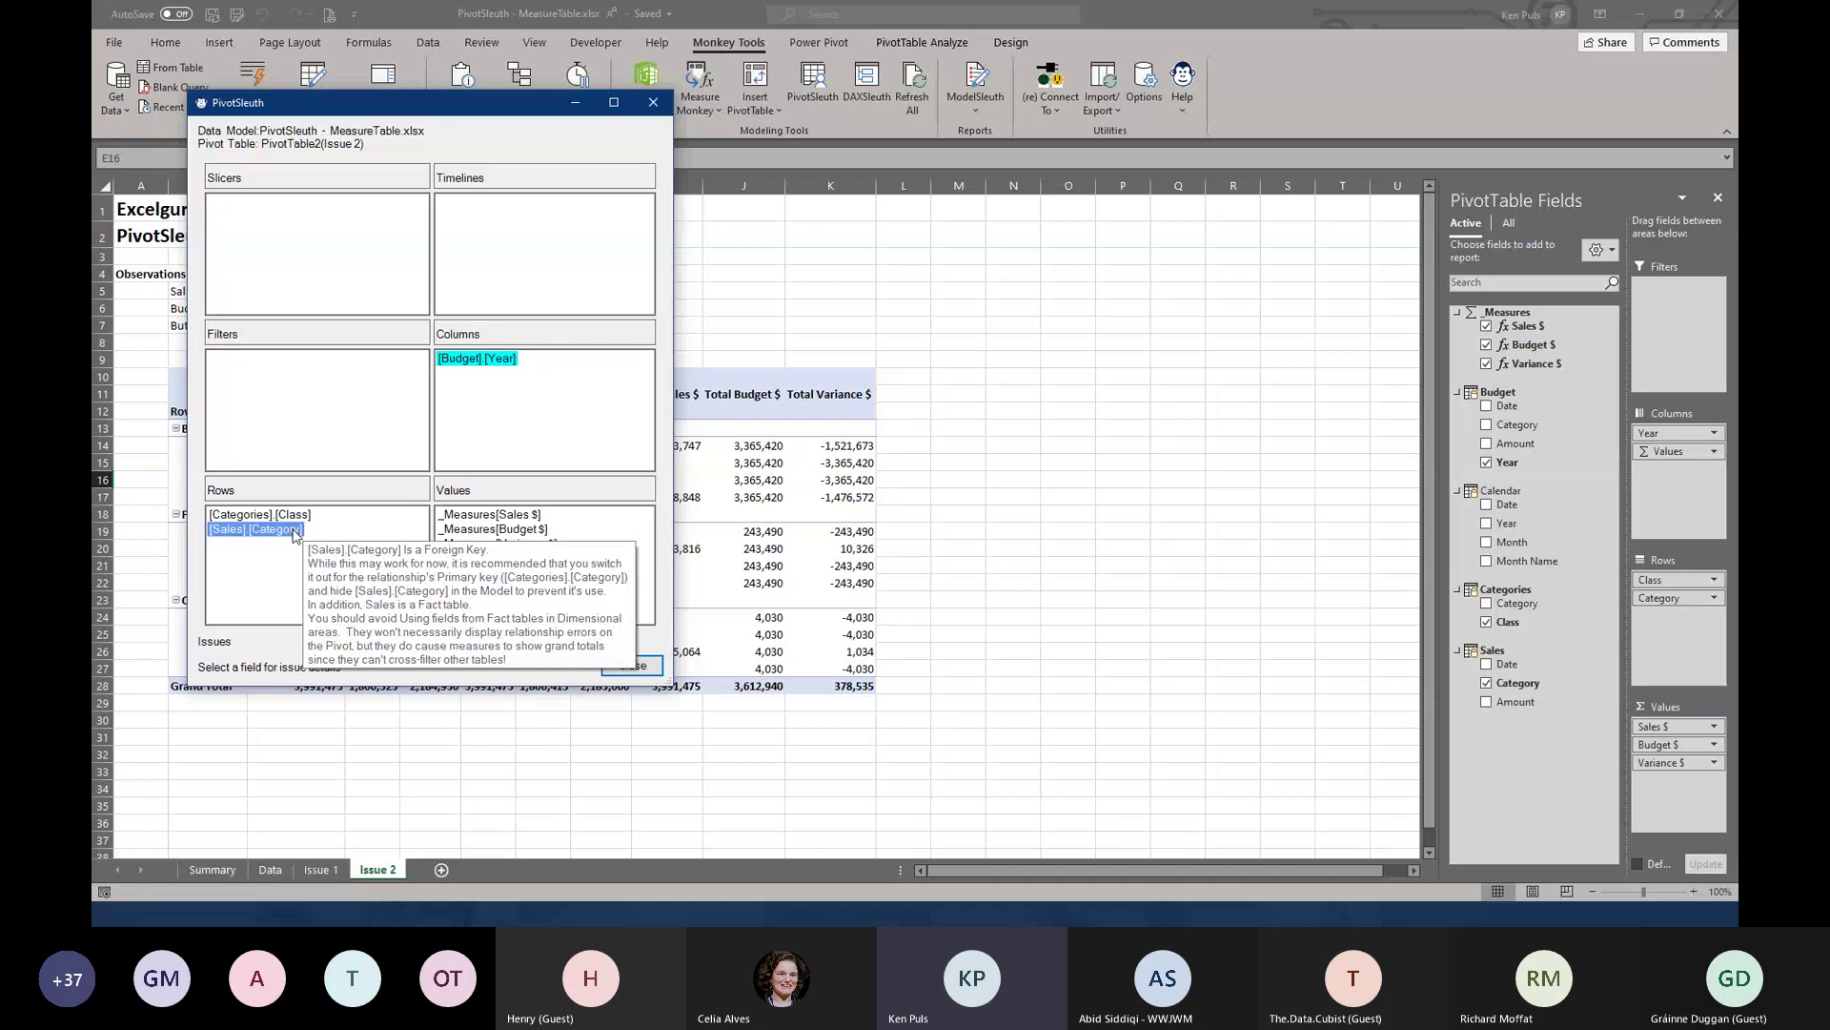
click(294, 532)
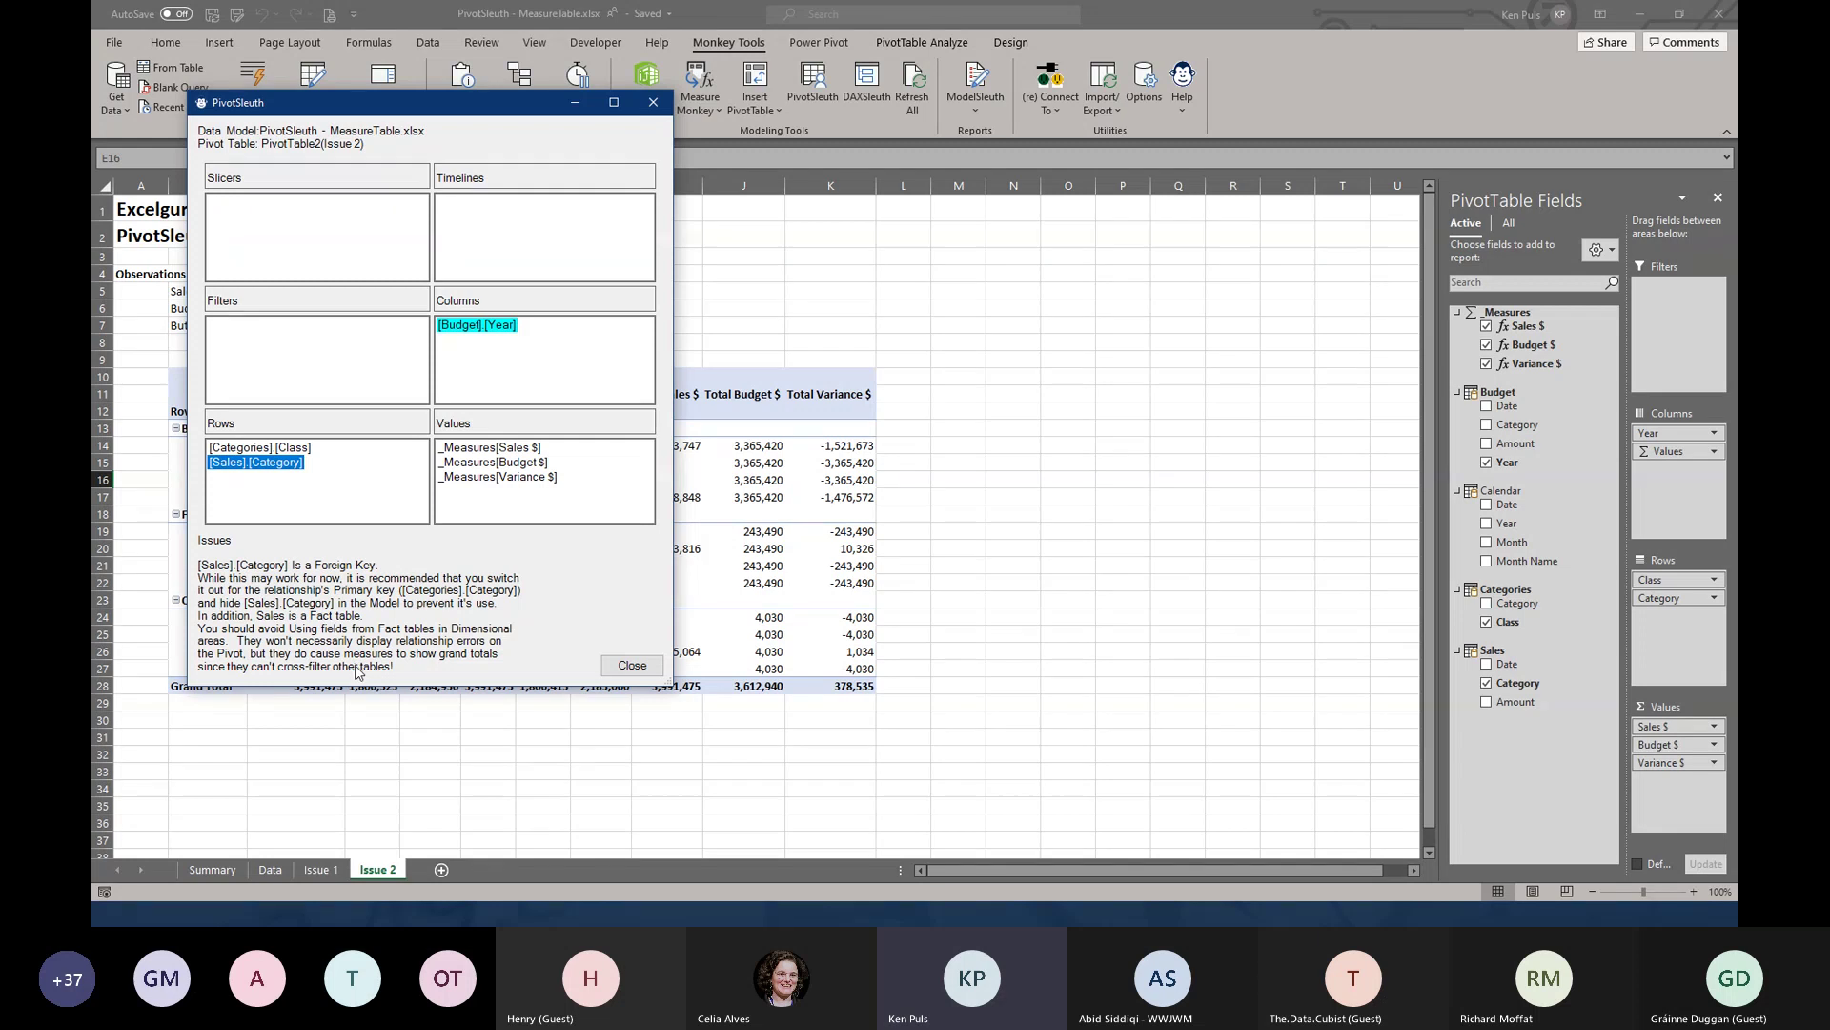
click(487, 326)
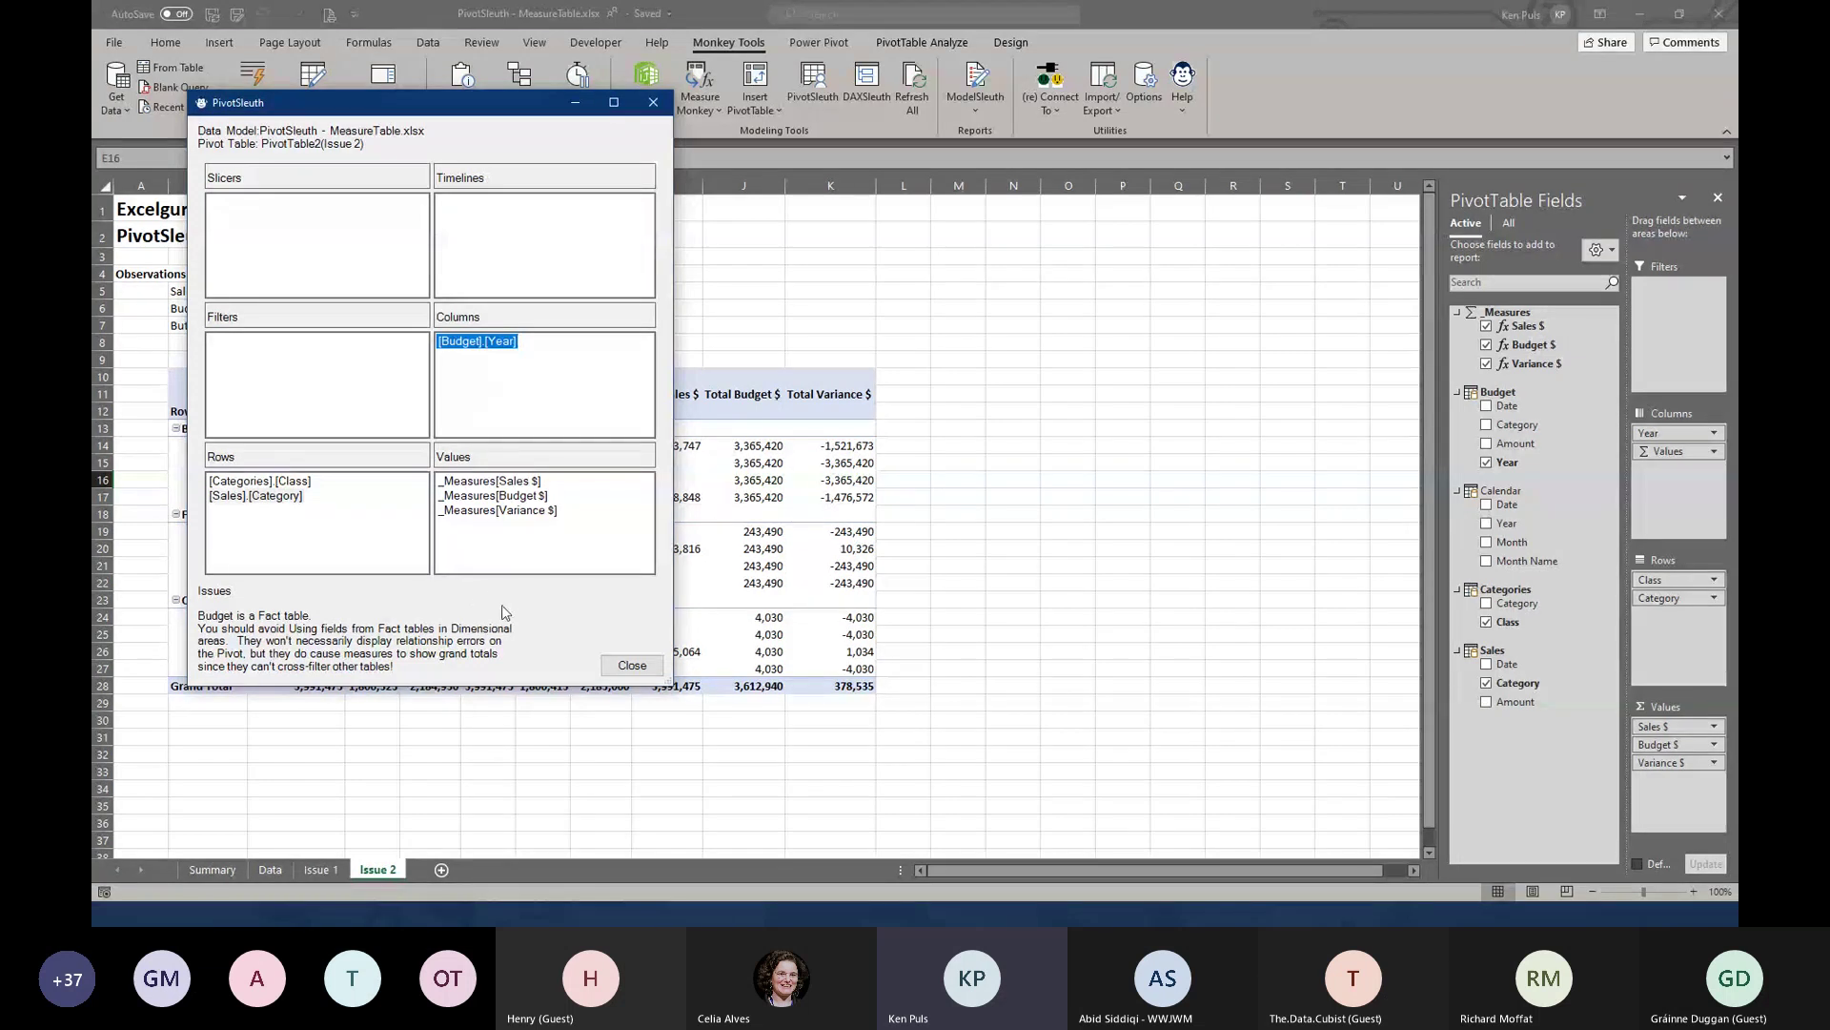
click(615, 672)
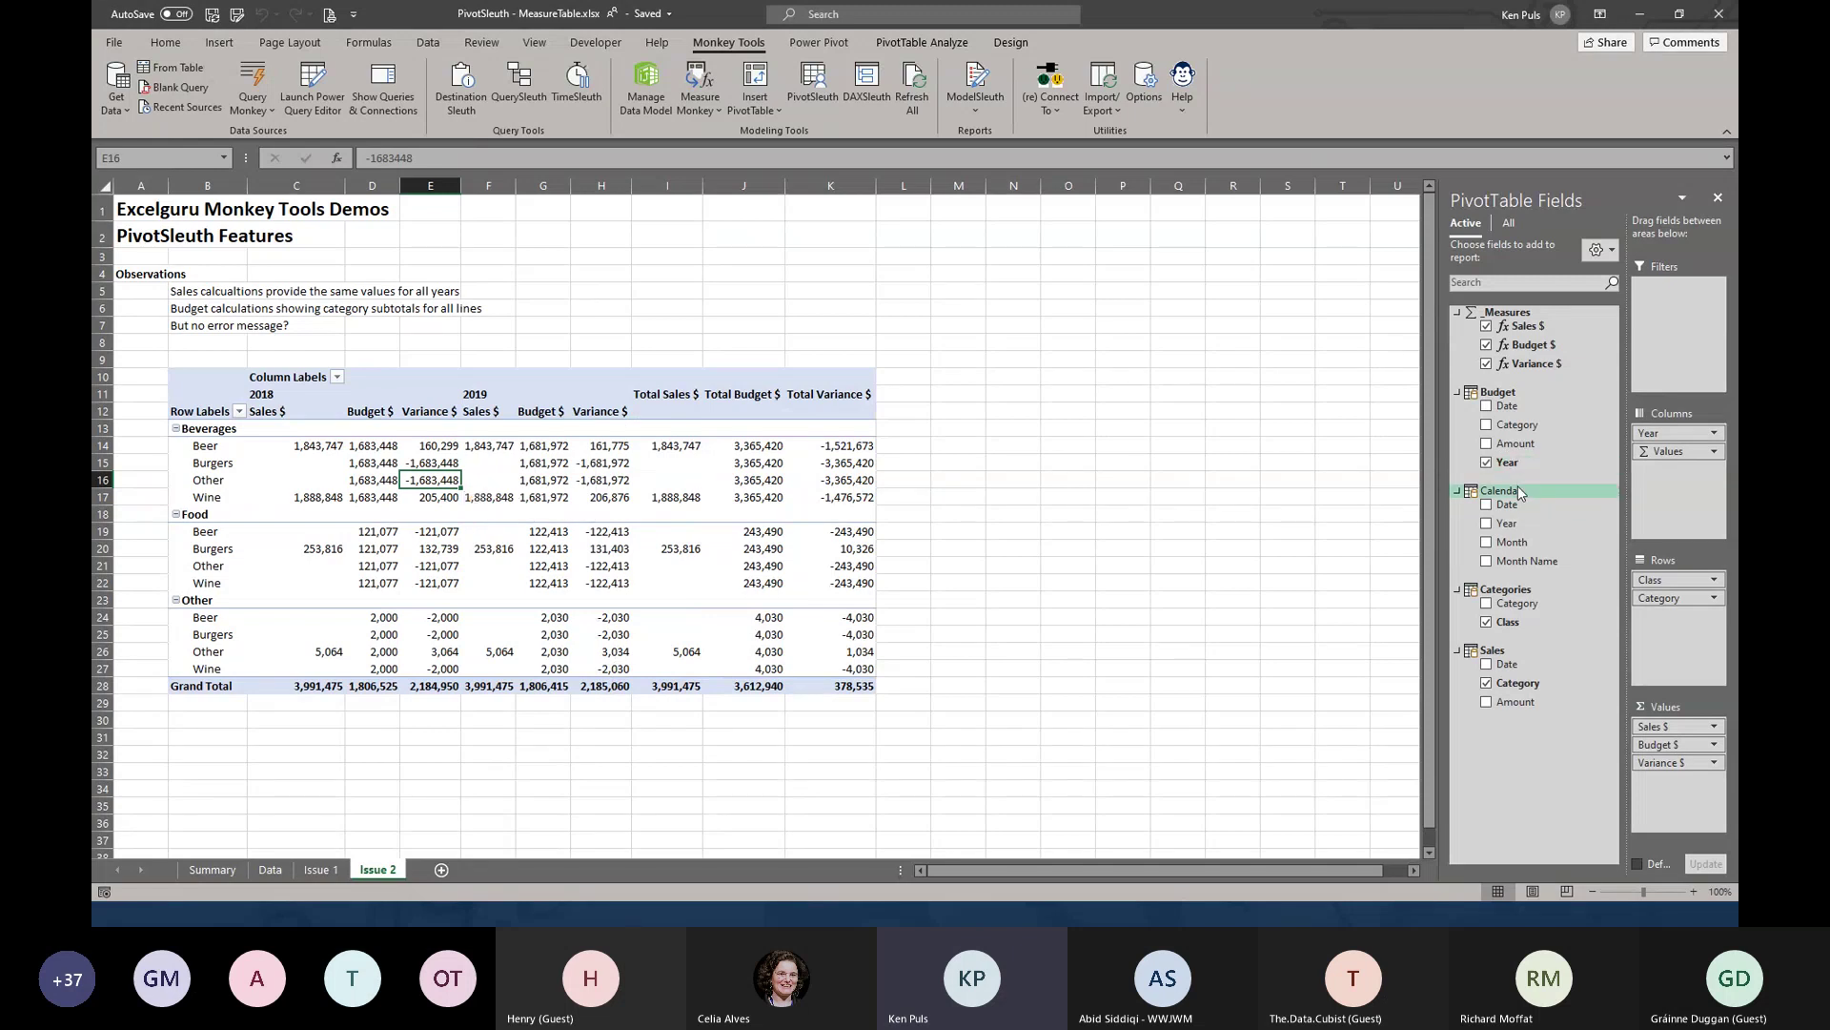
Remove Budget Year from the pivot columns and check the result with PivotSleuth
drag(1493, 467, 1675, 436)
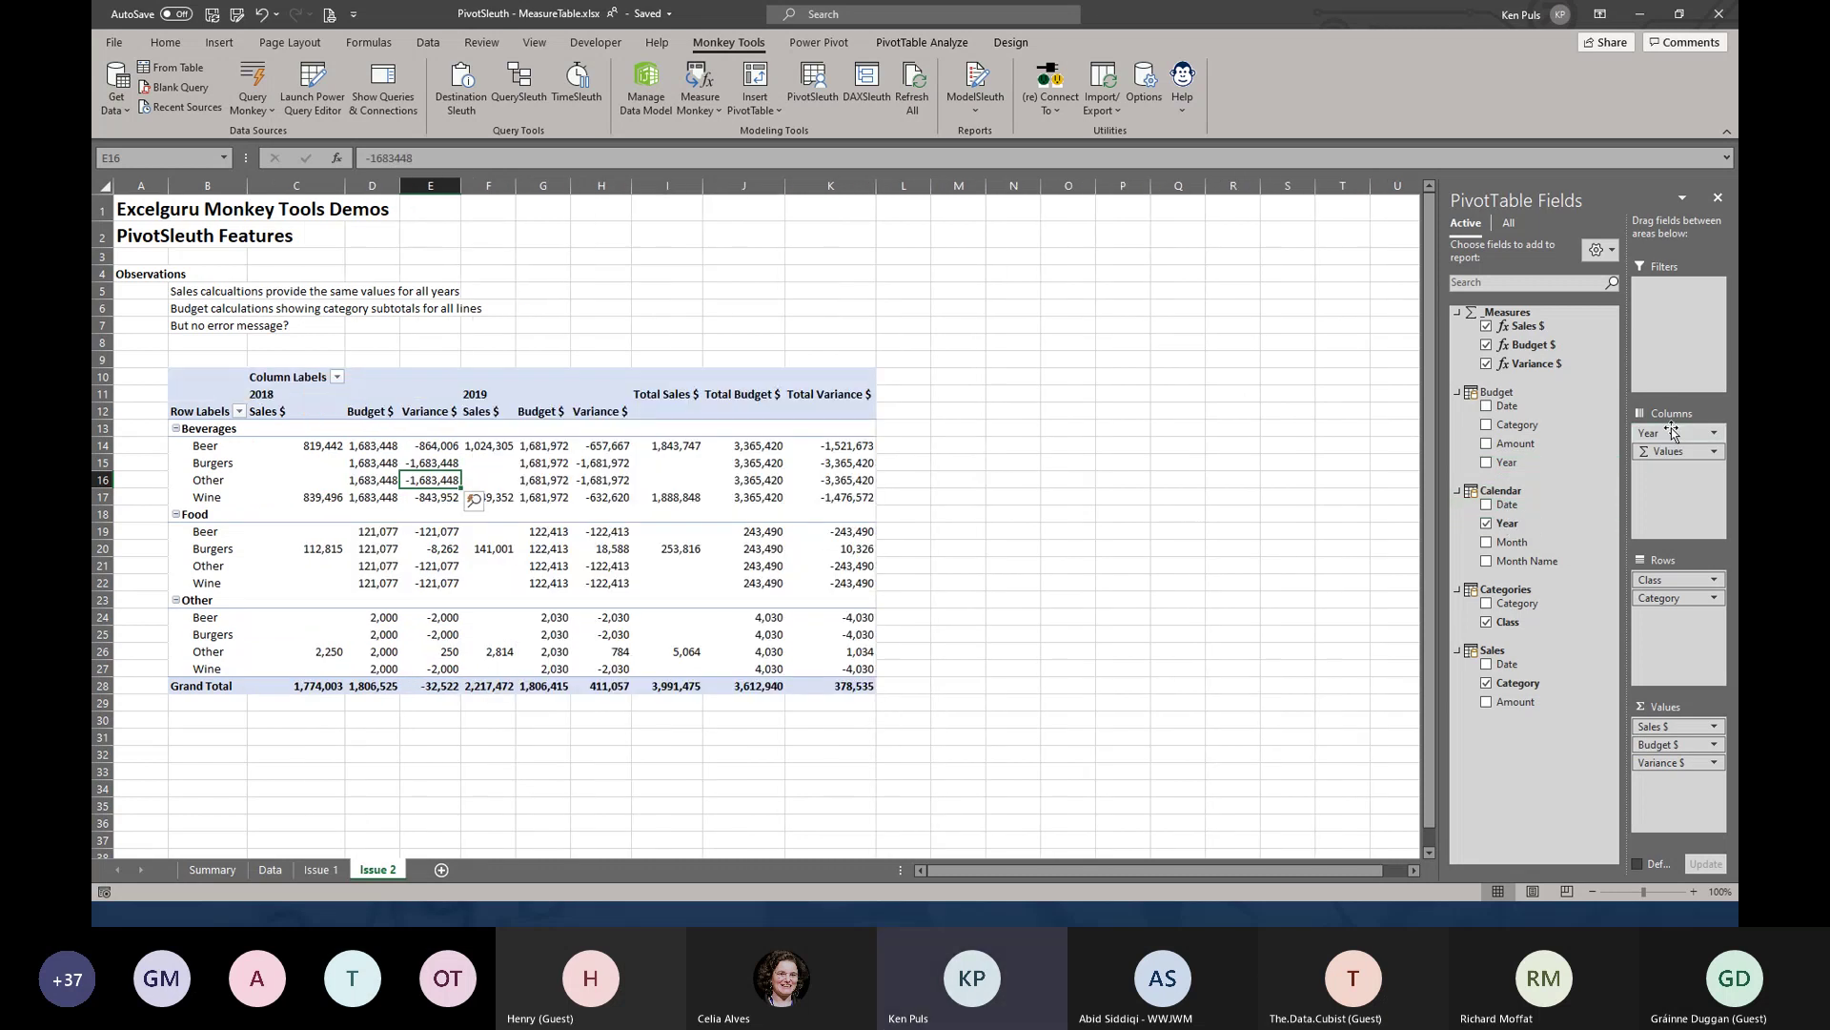
click(811, 86)
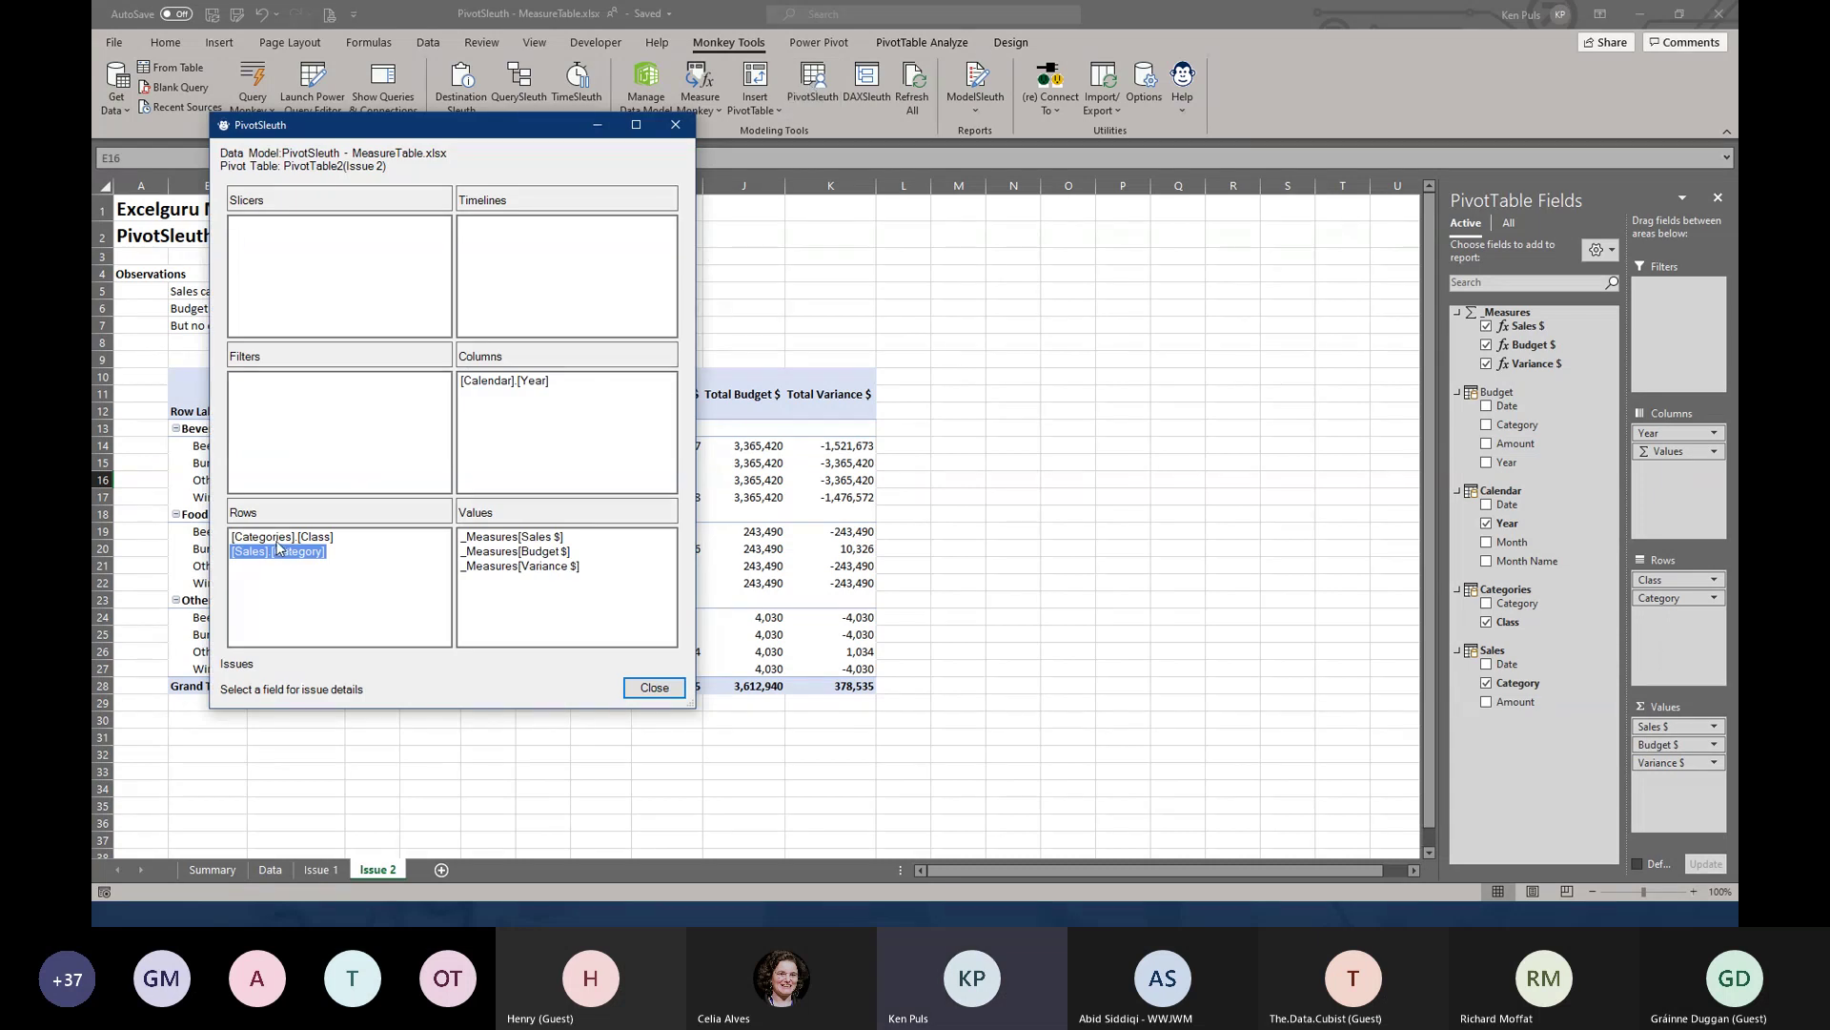
mouse_move(291, 555)
click(655, 687)
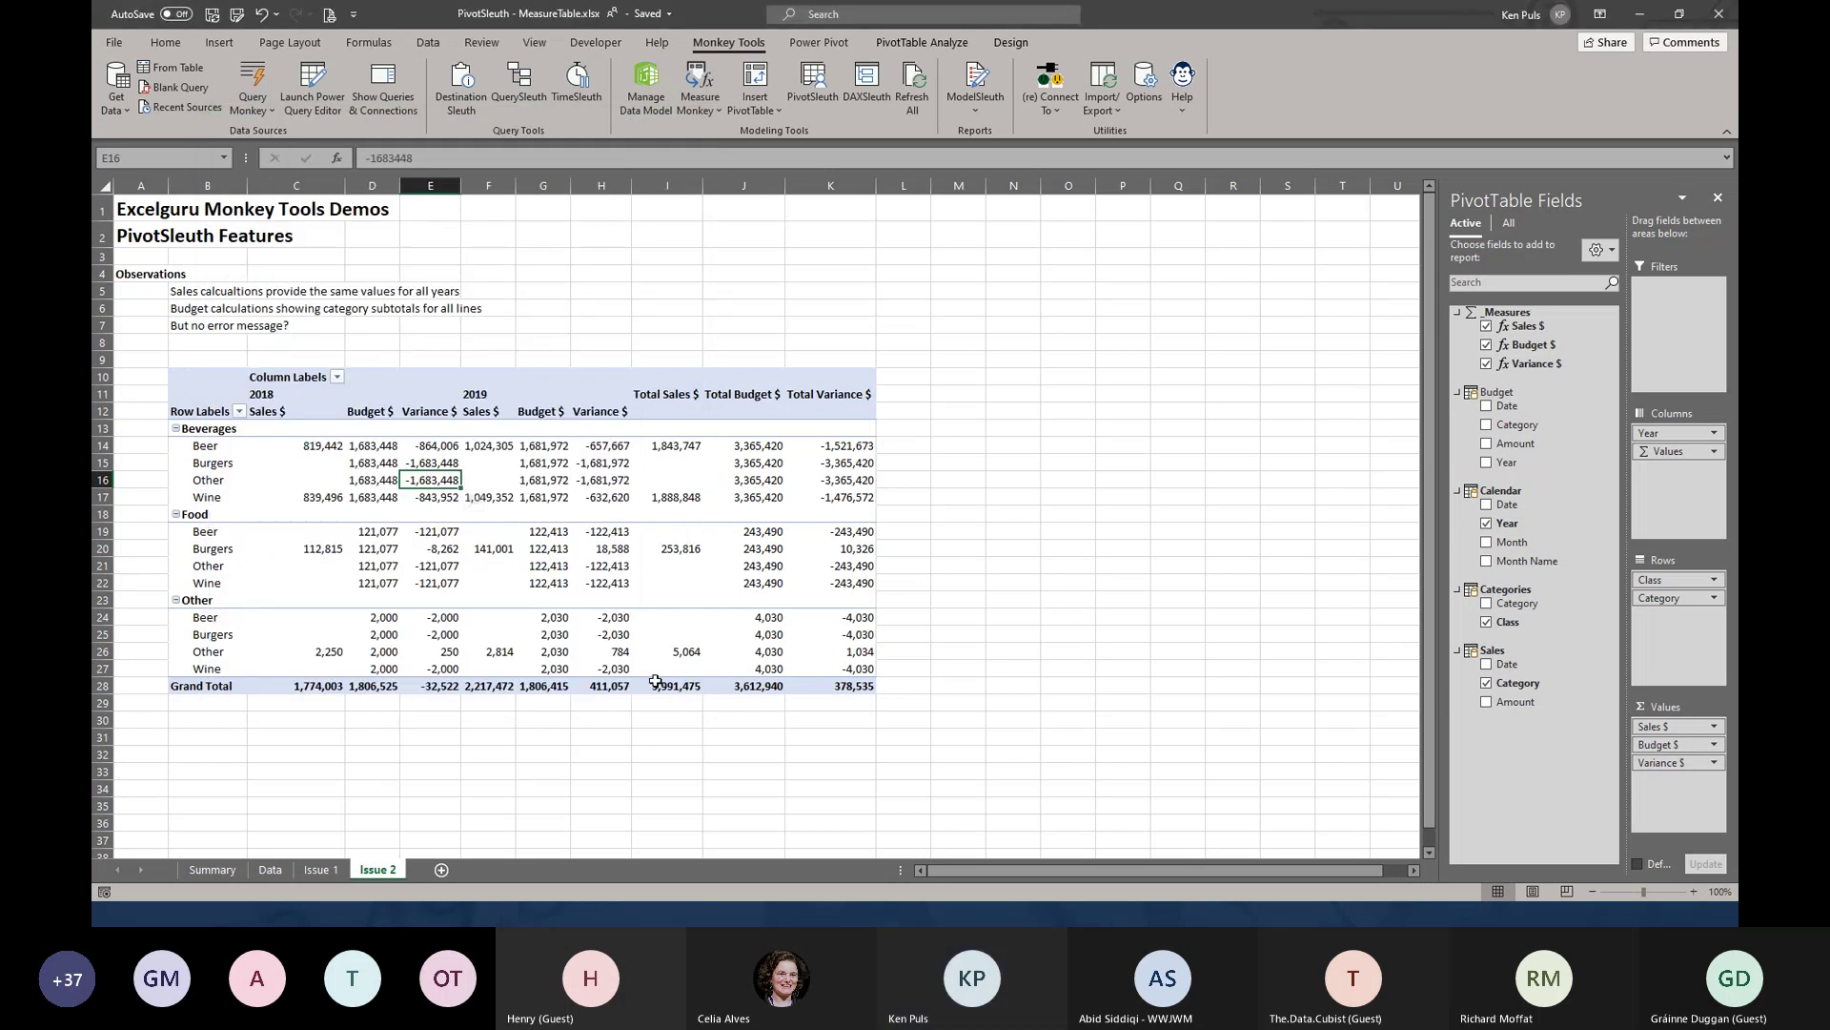
Replace Sales Category with Categories Category in the rows and confirm with PivotSleuth
click(1486, 684)
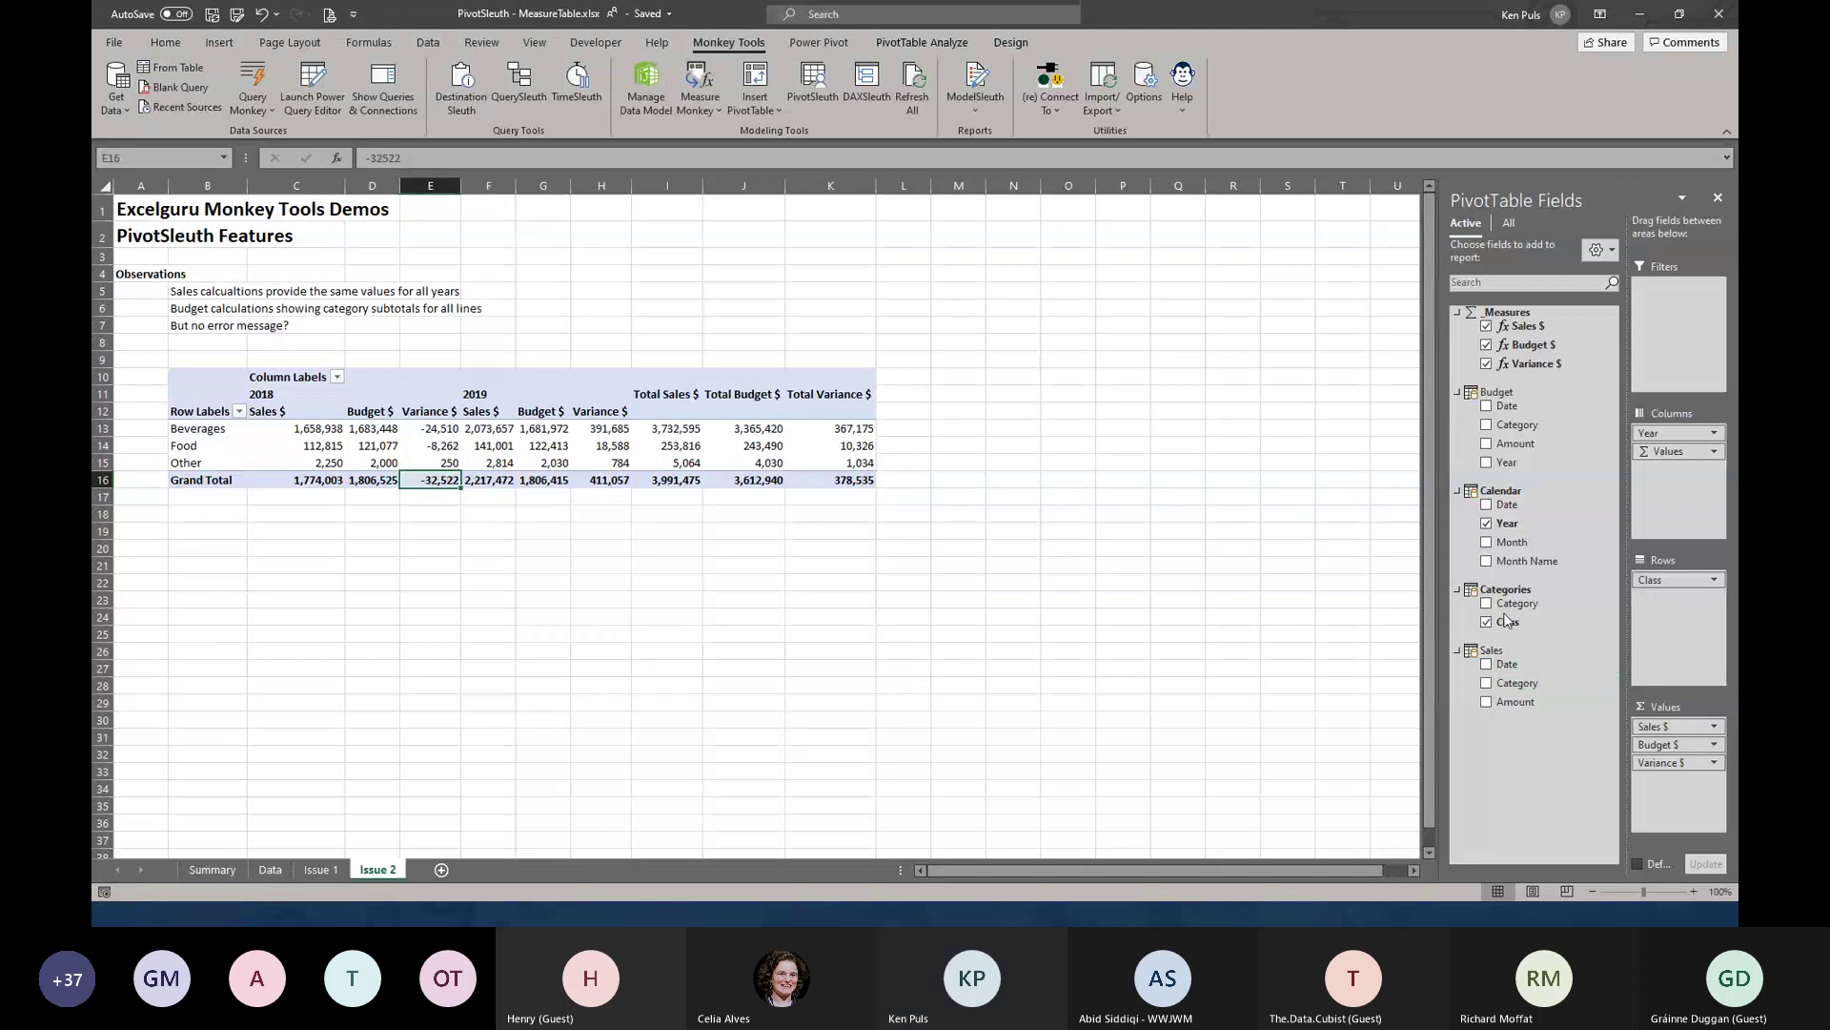
click(1487, 604)
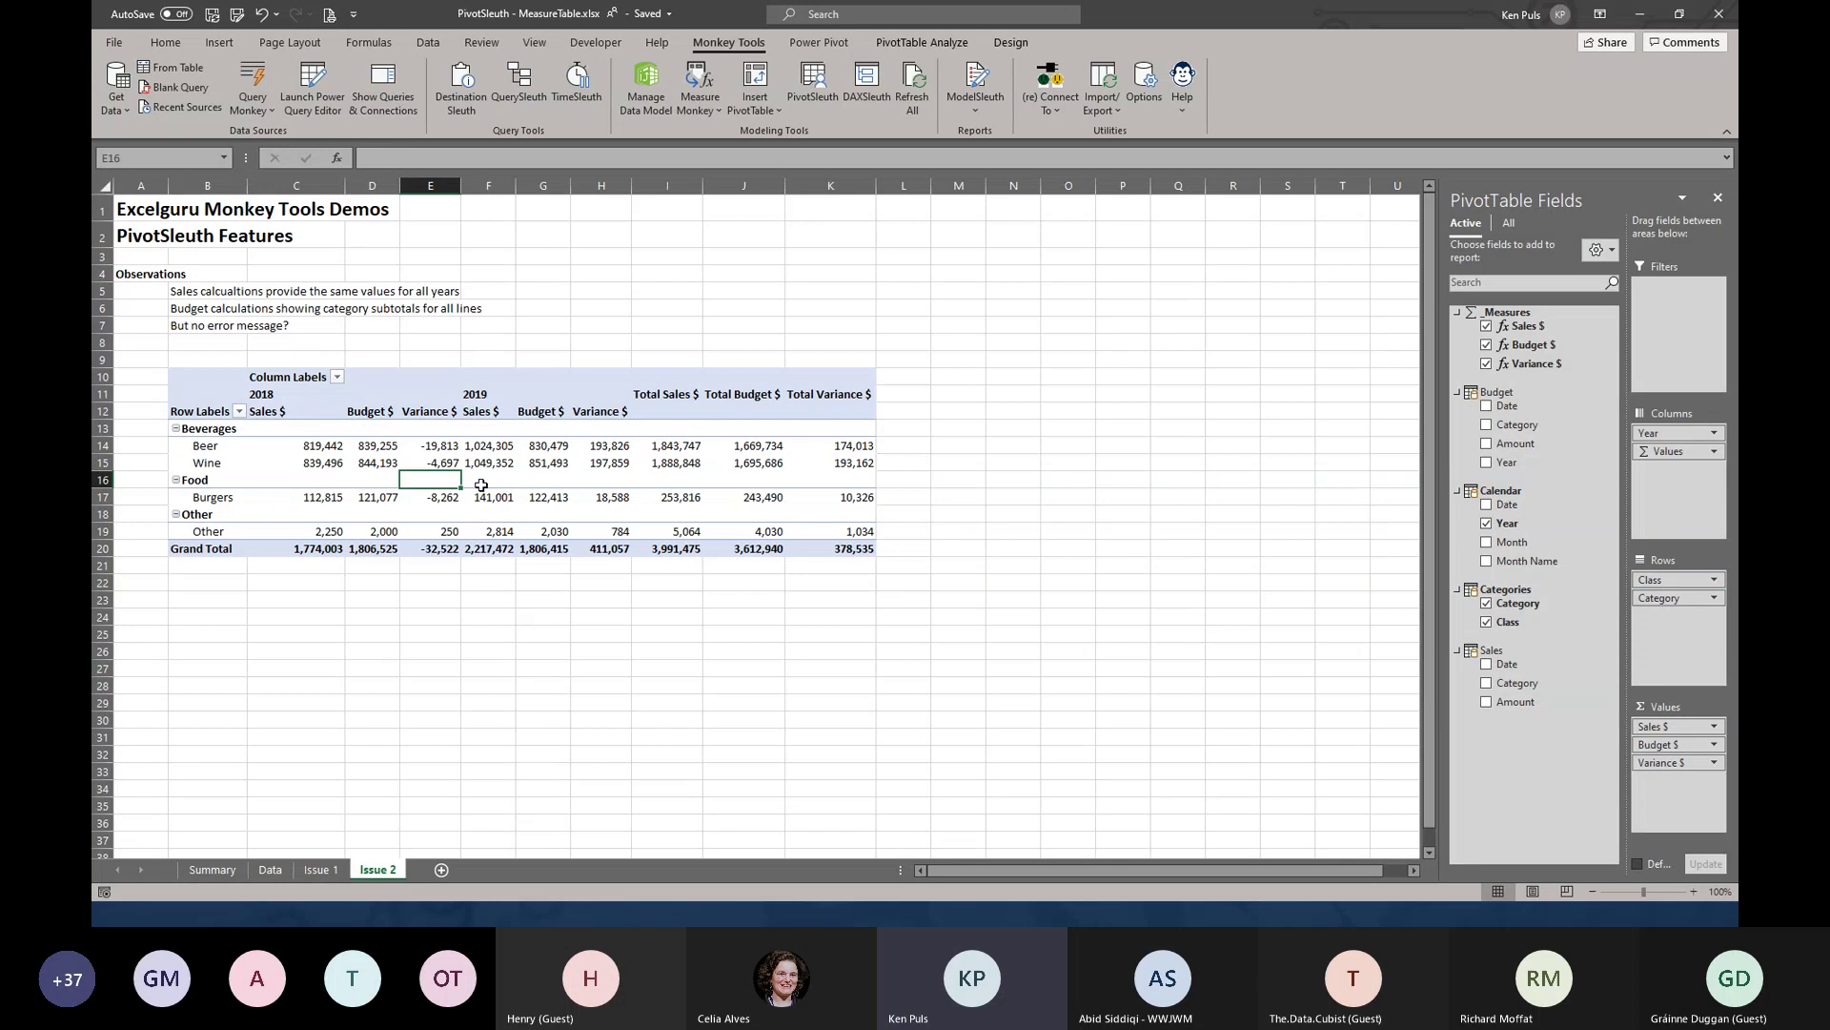
click(810, 88)
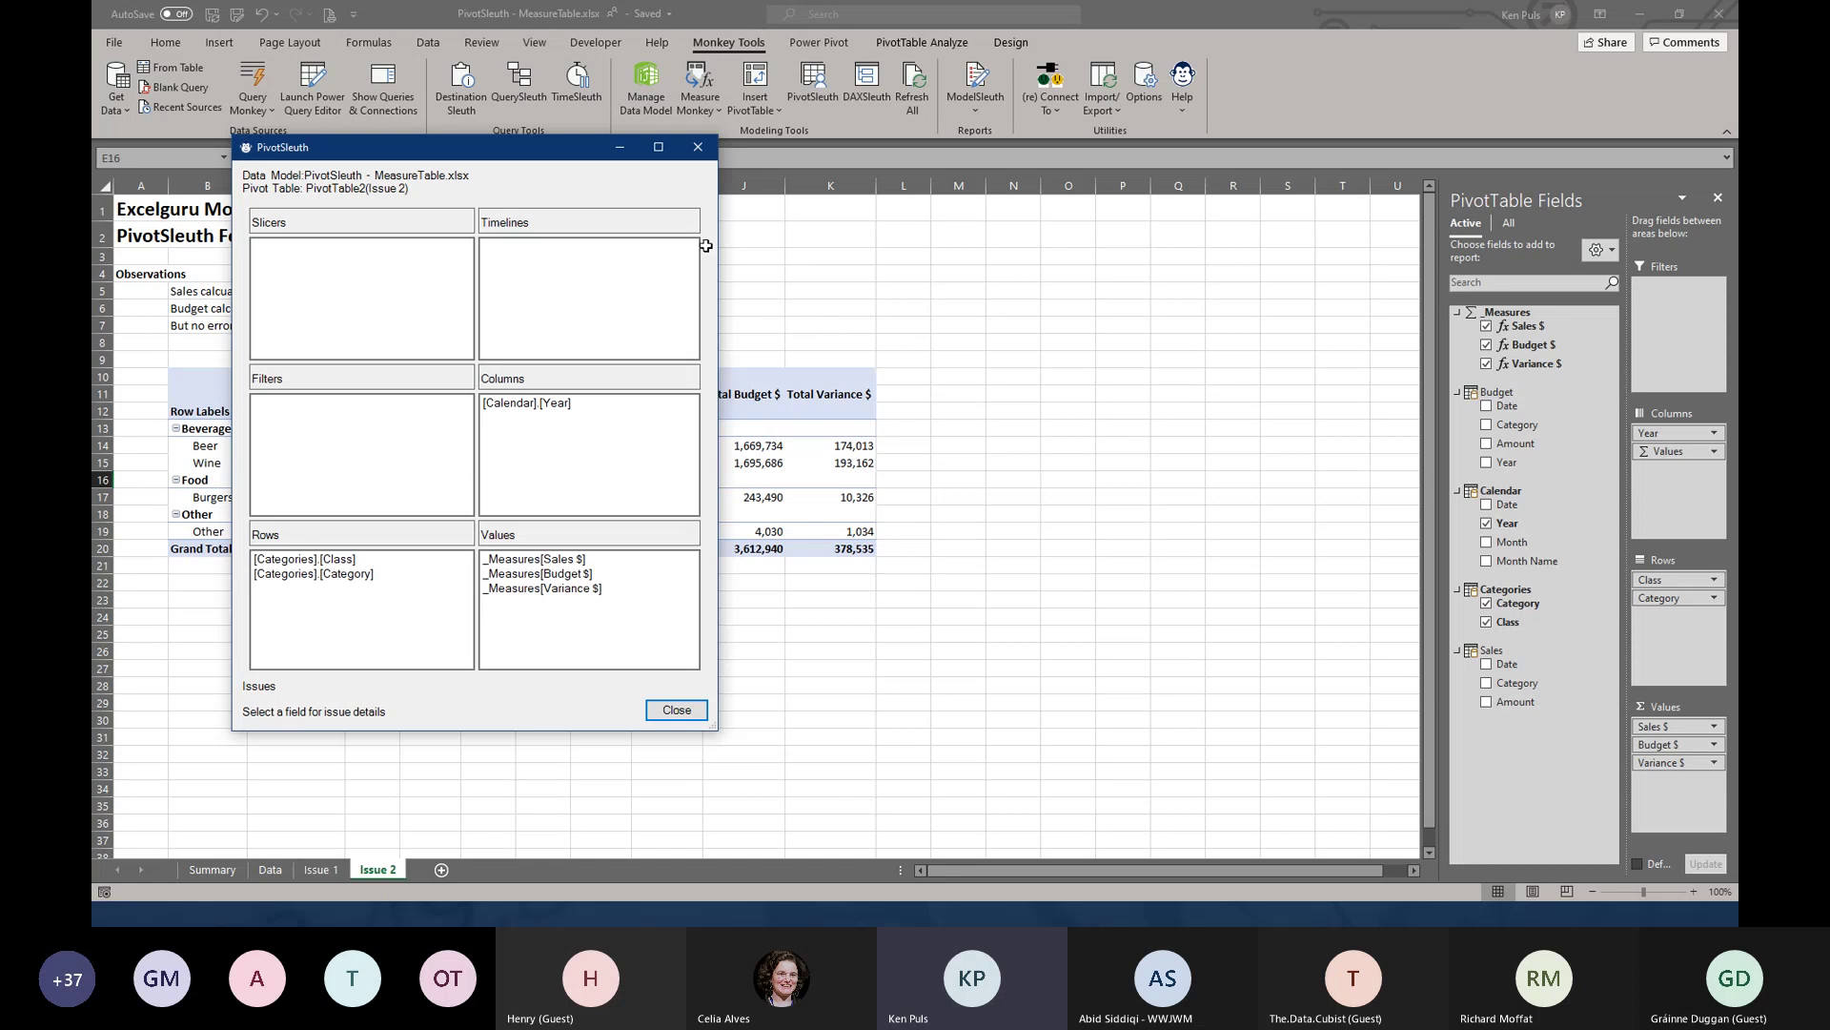
click(698, 147)
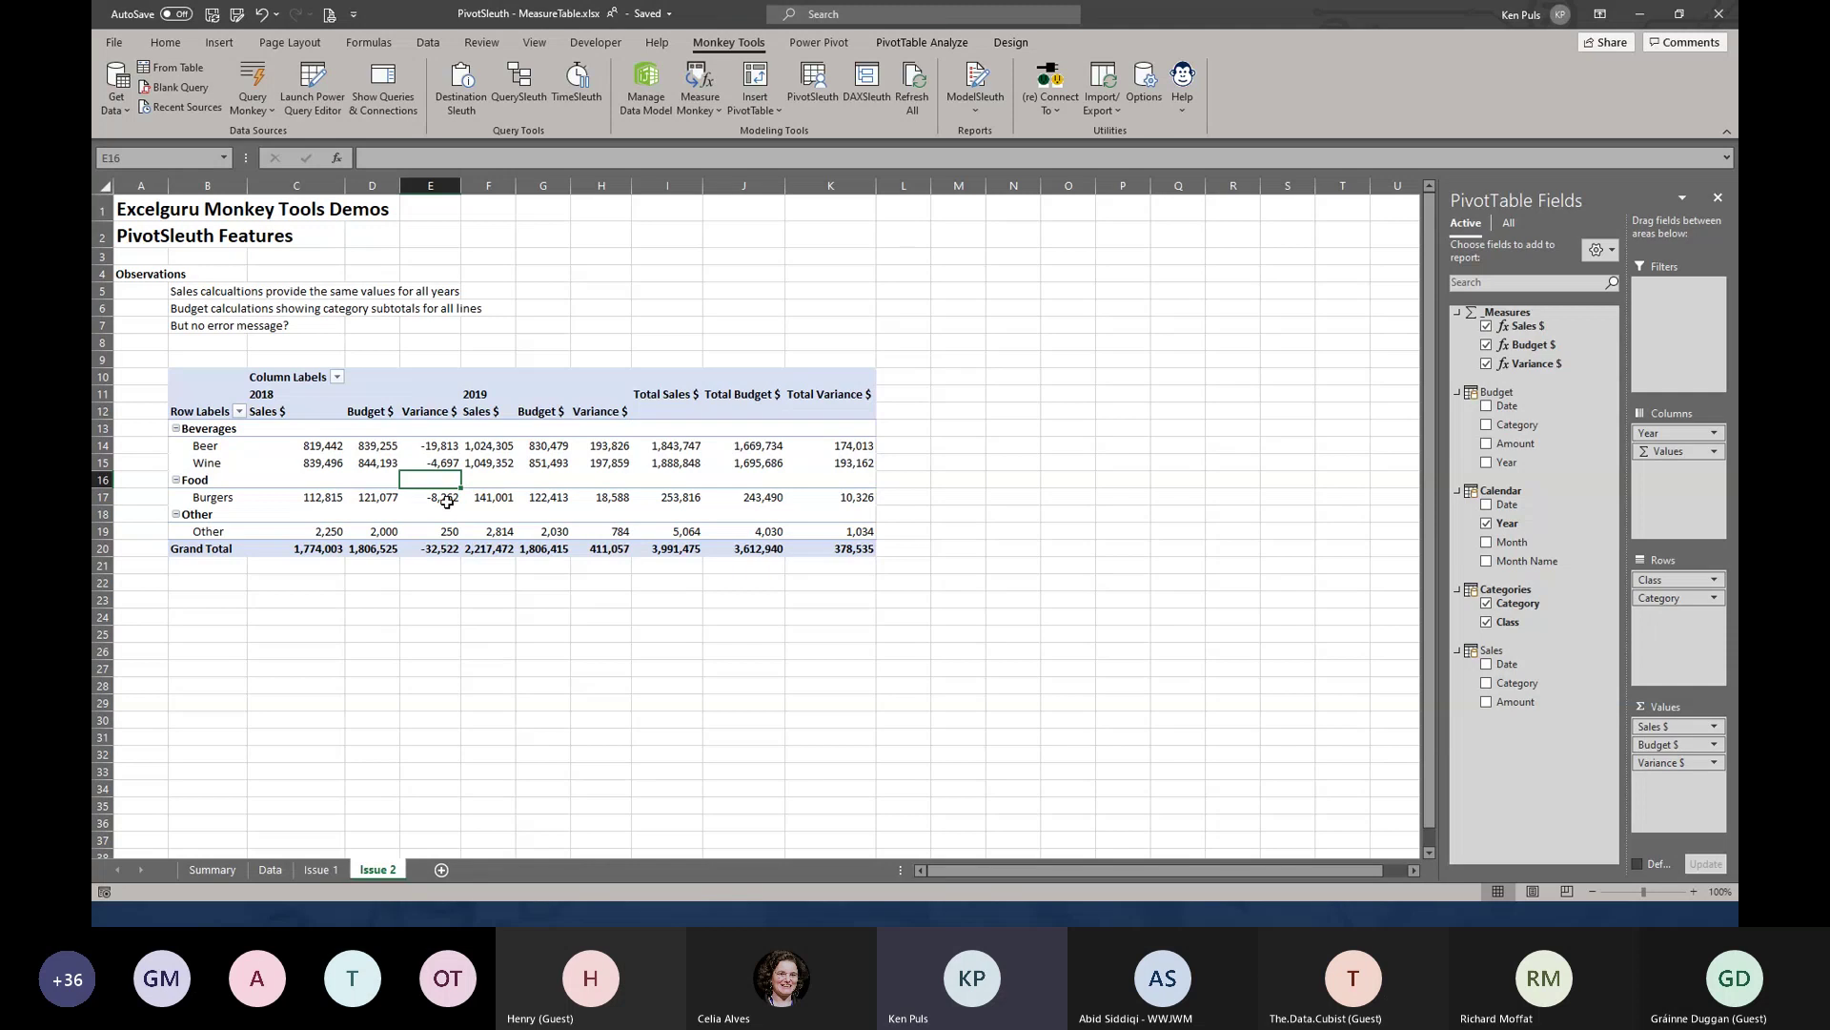
Close the PivotSleuth - MeasureTable workbook without saving changes
mouse_move(447, 495)
click(114, 41)
click(164, 454)
click(914, 481)
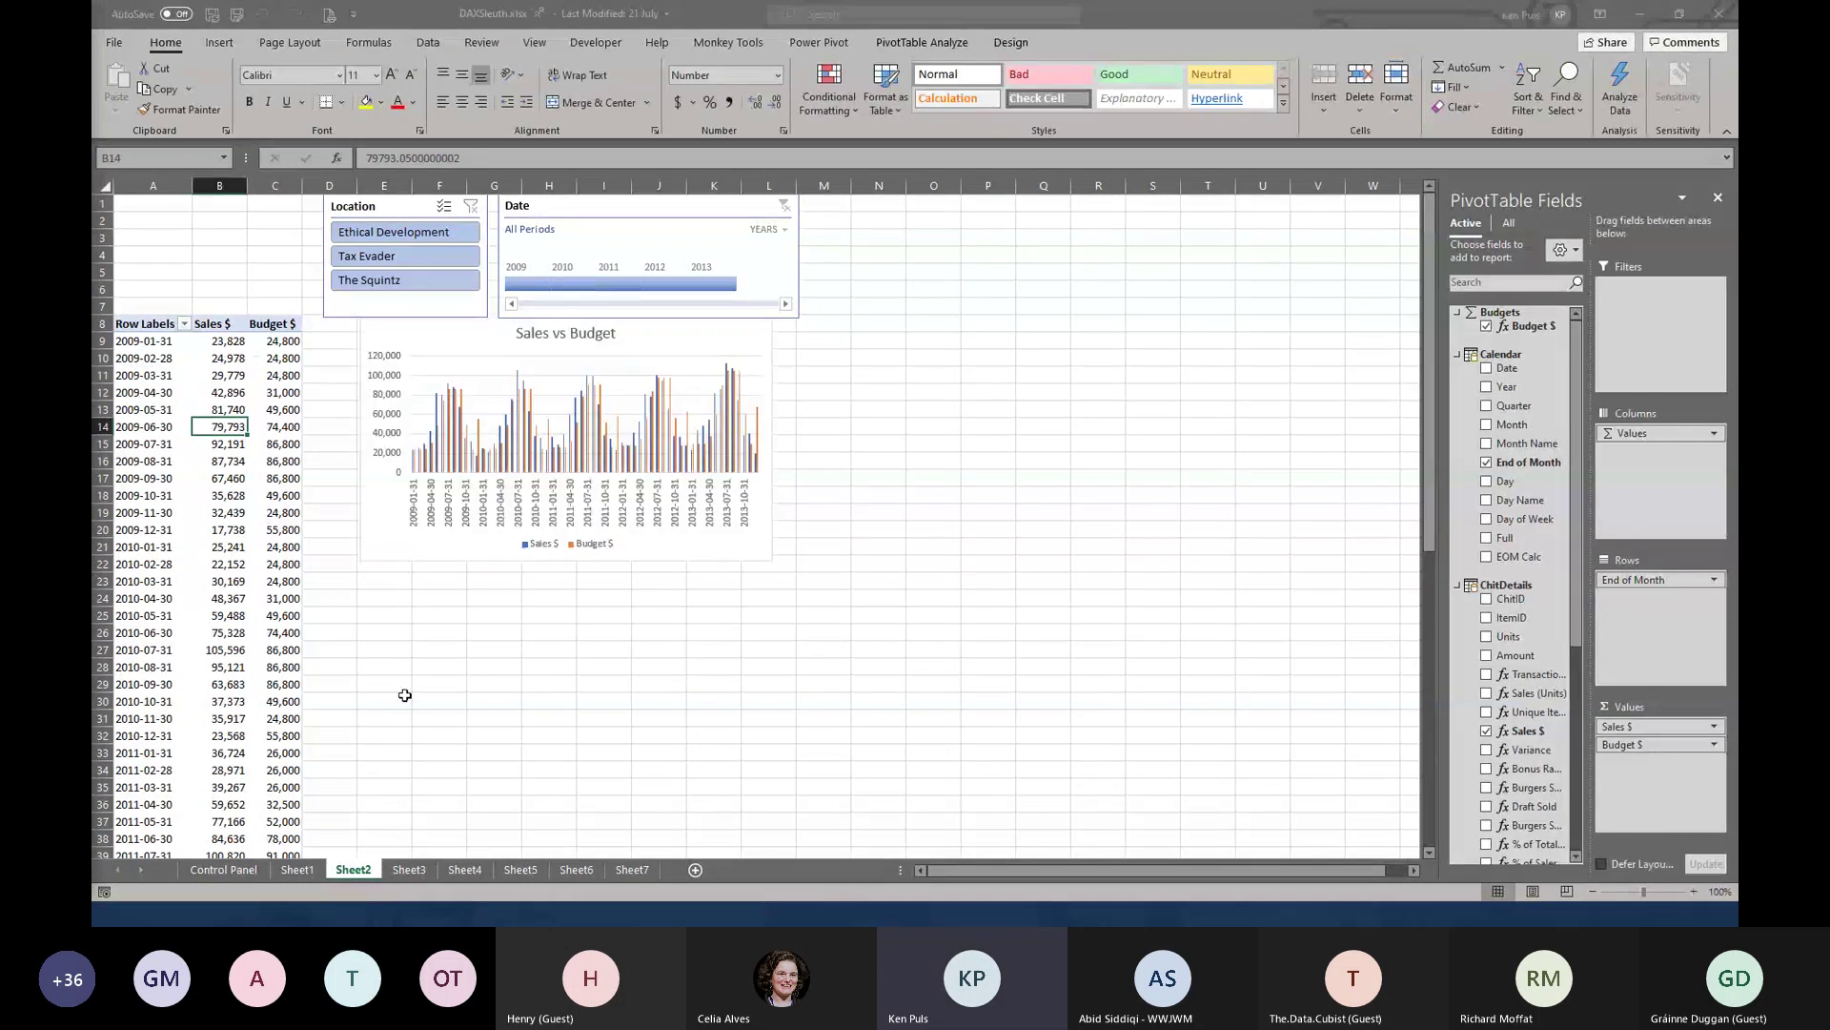
Browse DAXSleuth's Sheet1, Sheet3 and Sheet4, inspecting a % of Total Sales value
click(297, 869)
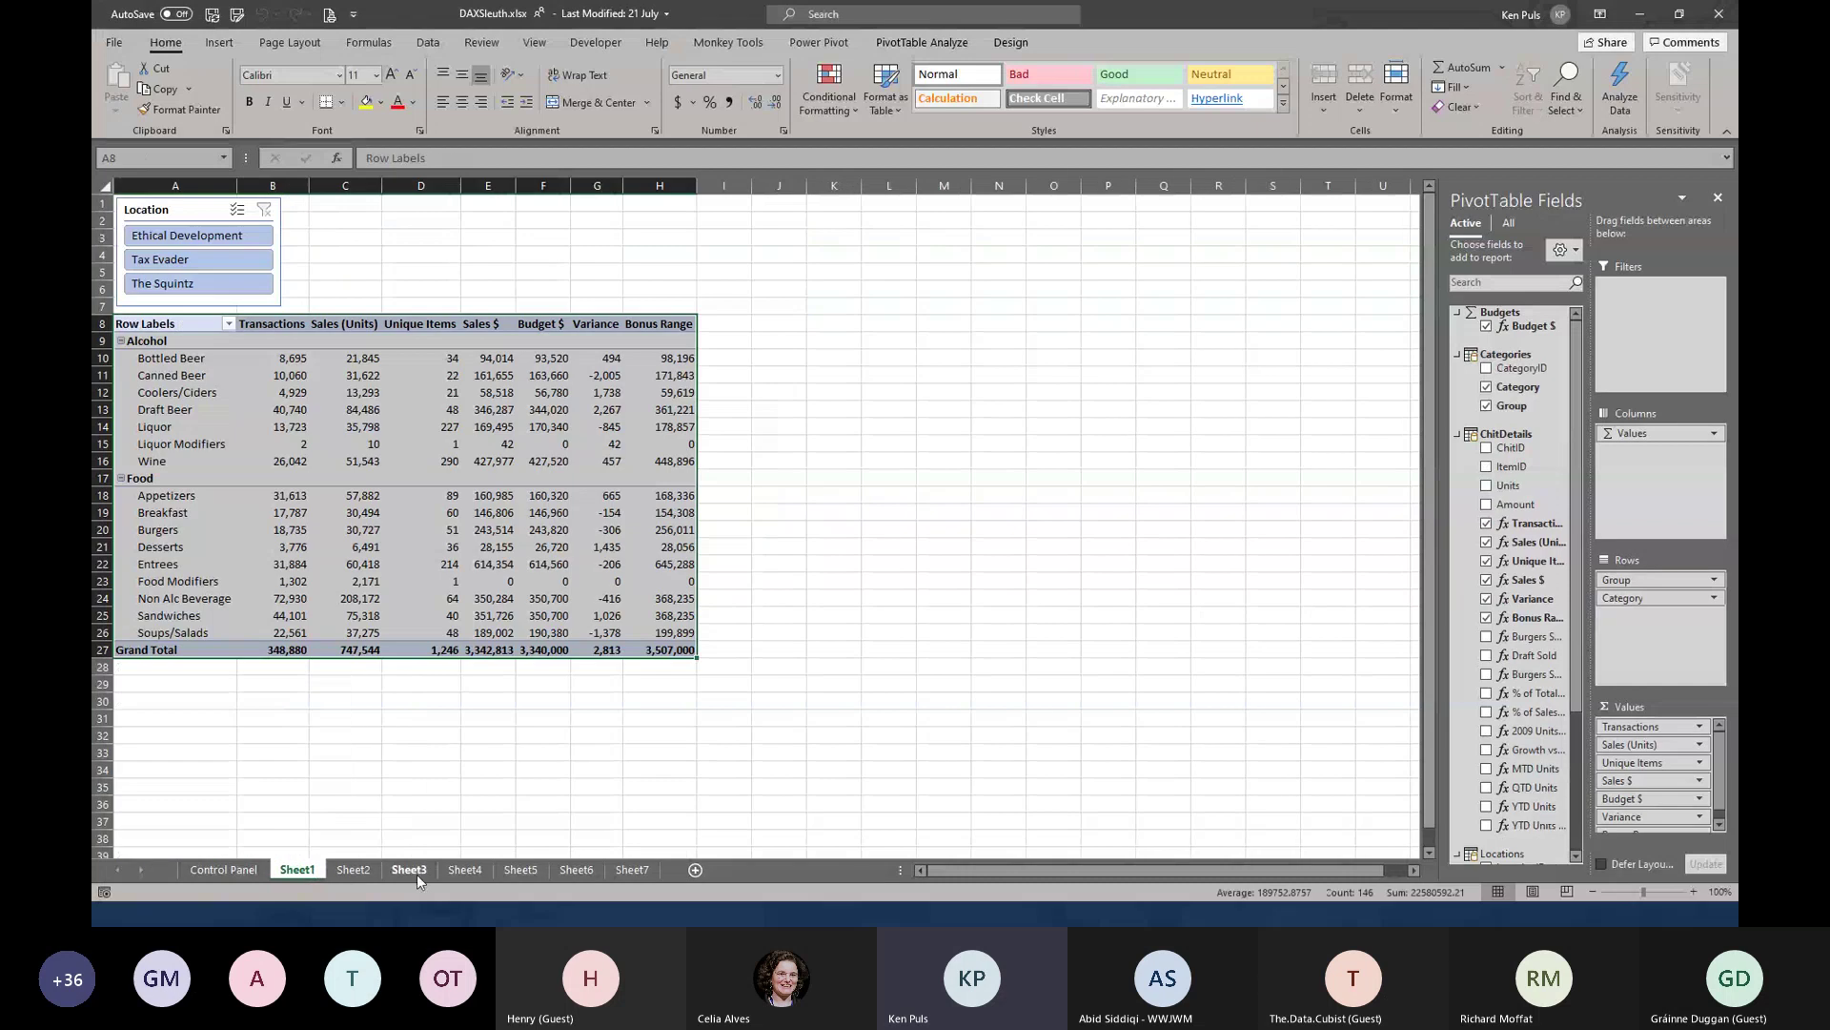
click(411, 870)
click(443, 873)
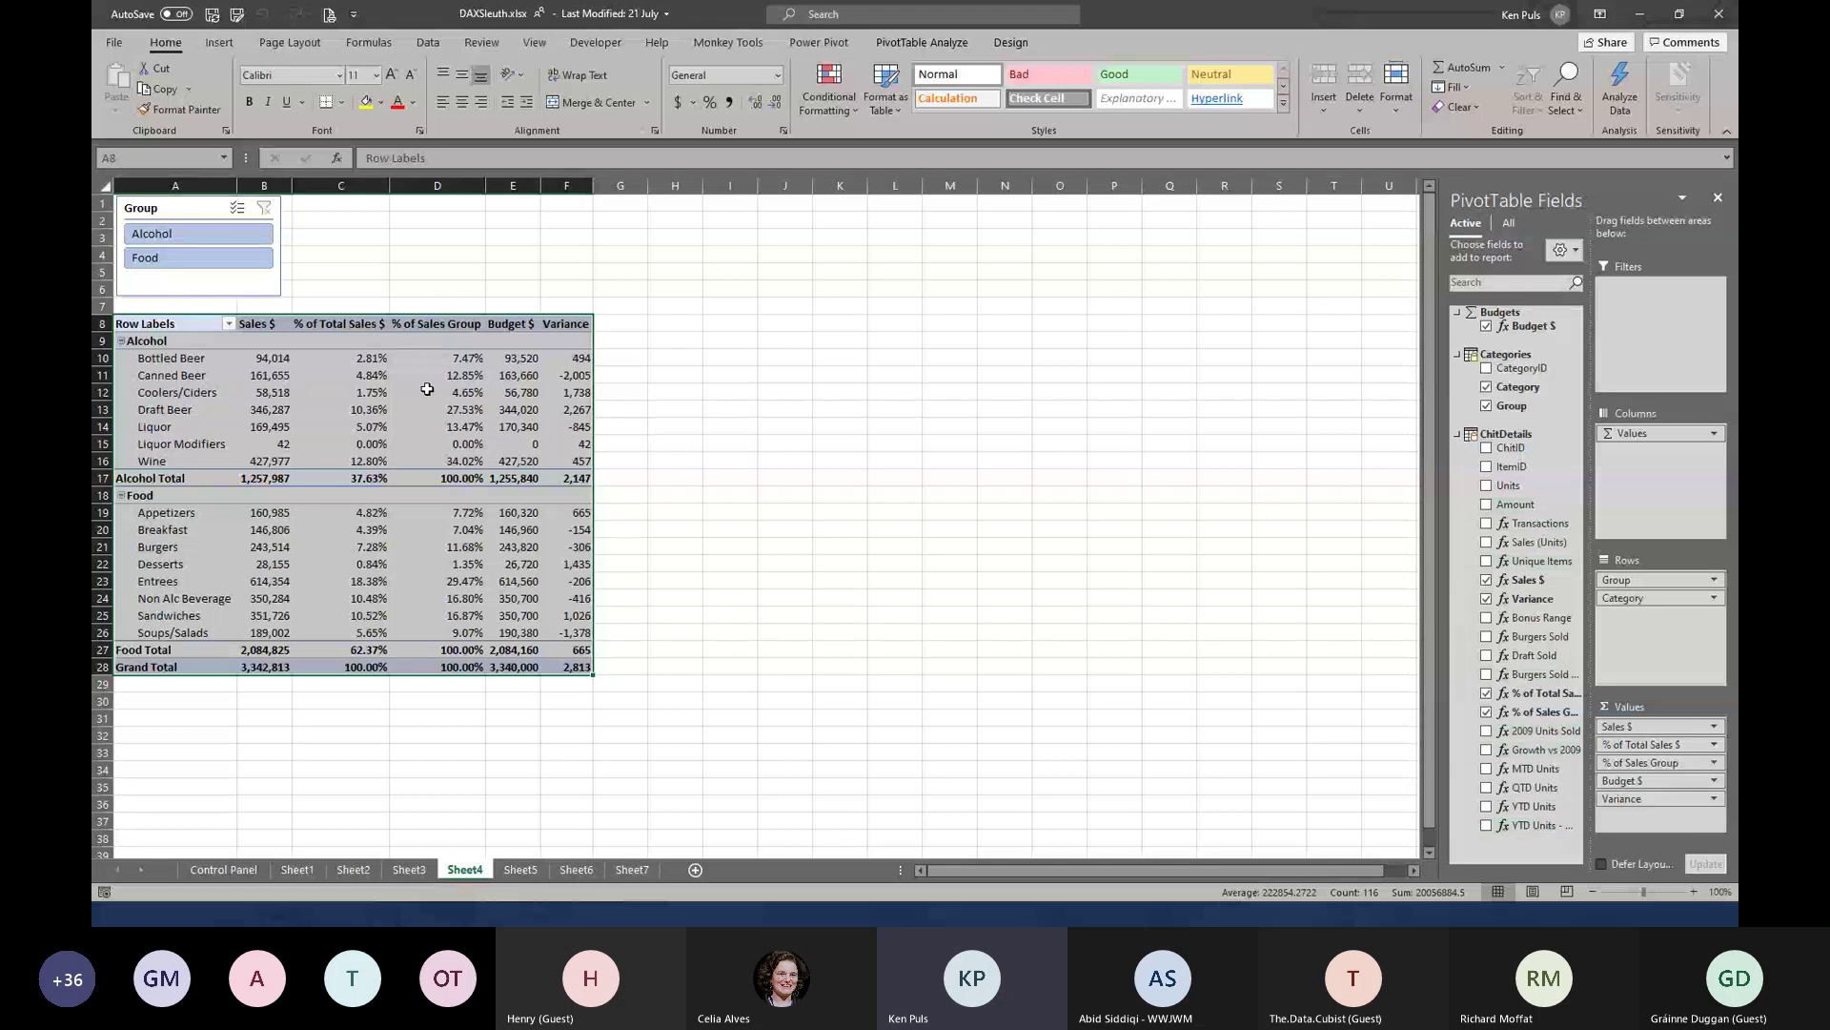
click(358, 373)
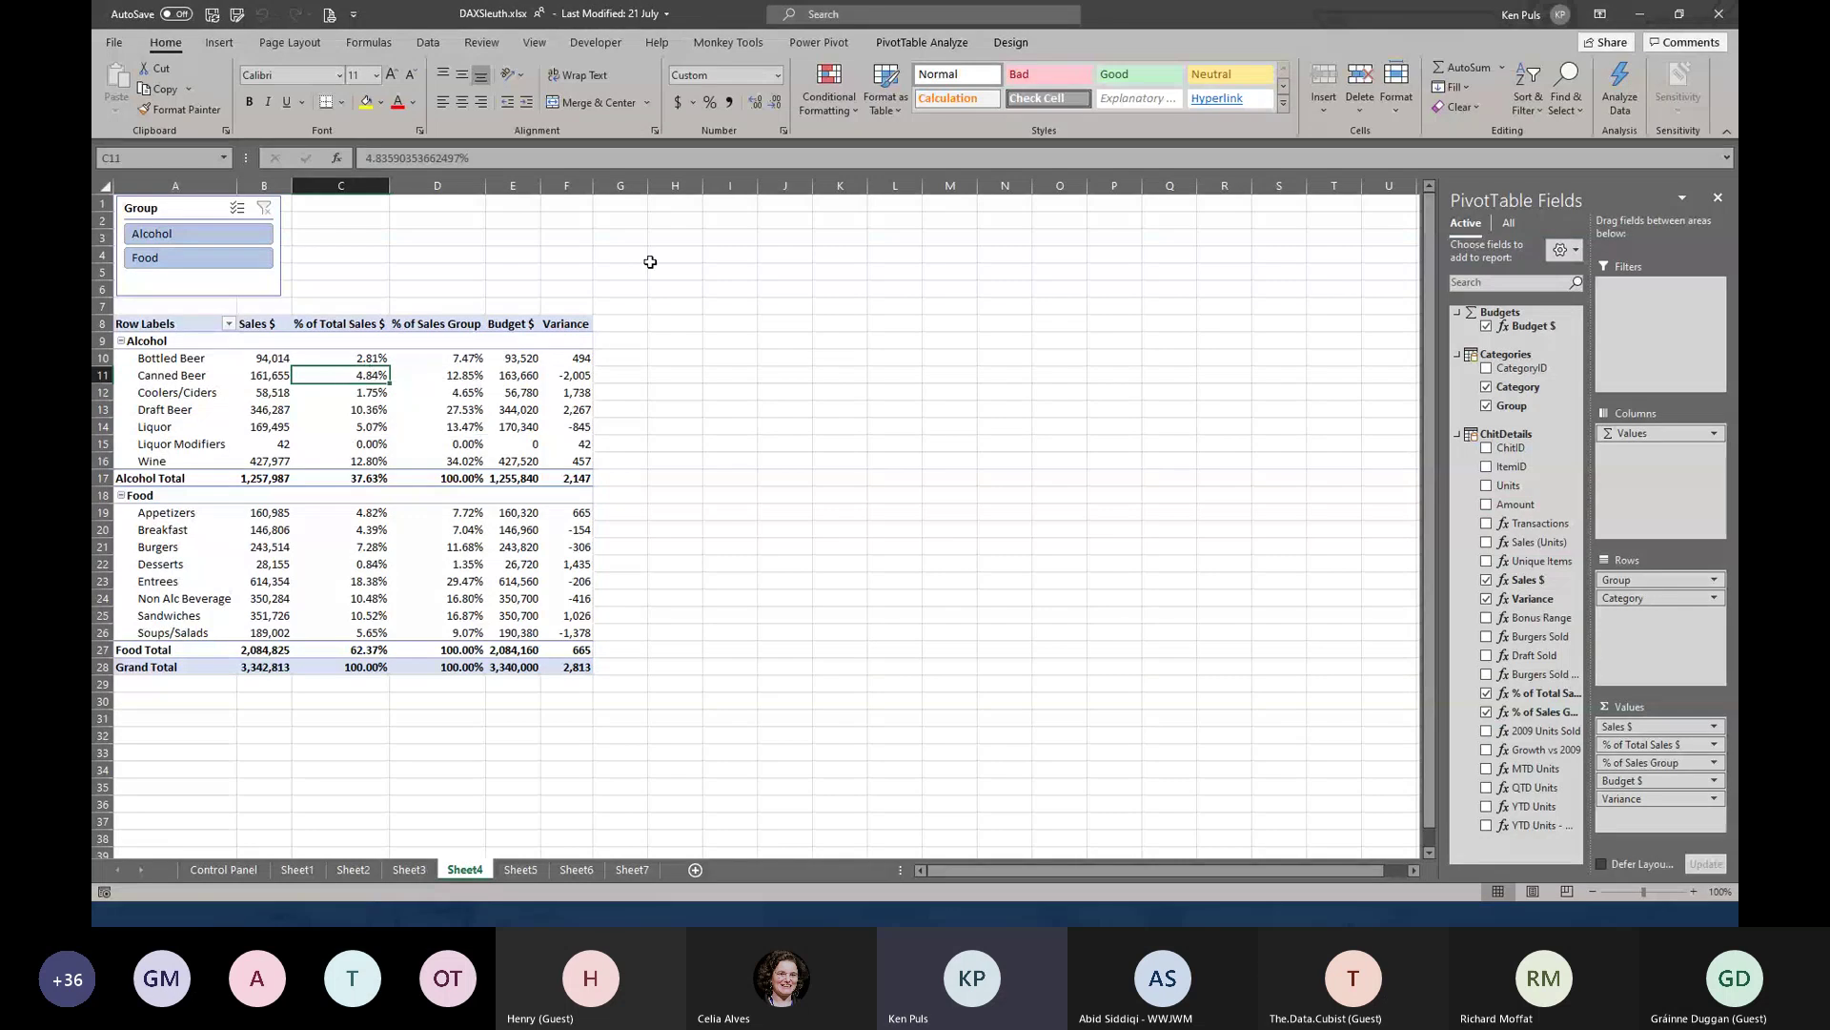
Review the model's DAX measures in Power Pivot's Manage Measures list, then close it
click(814, 49)
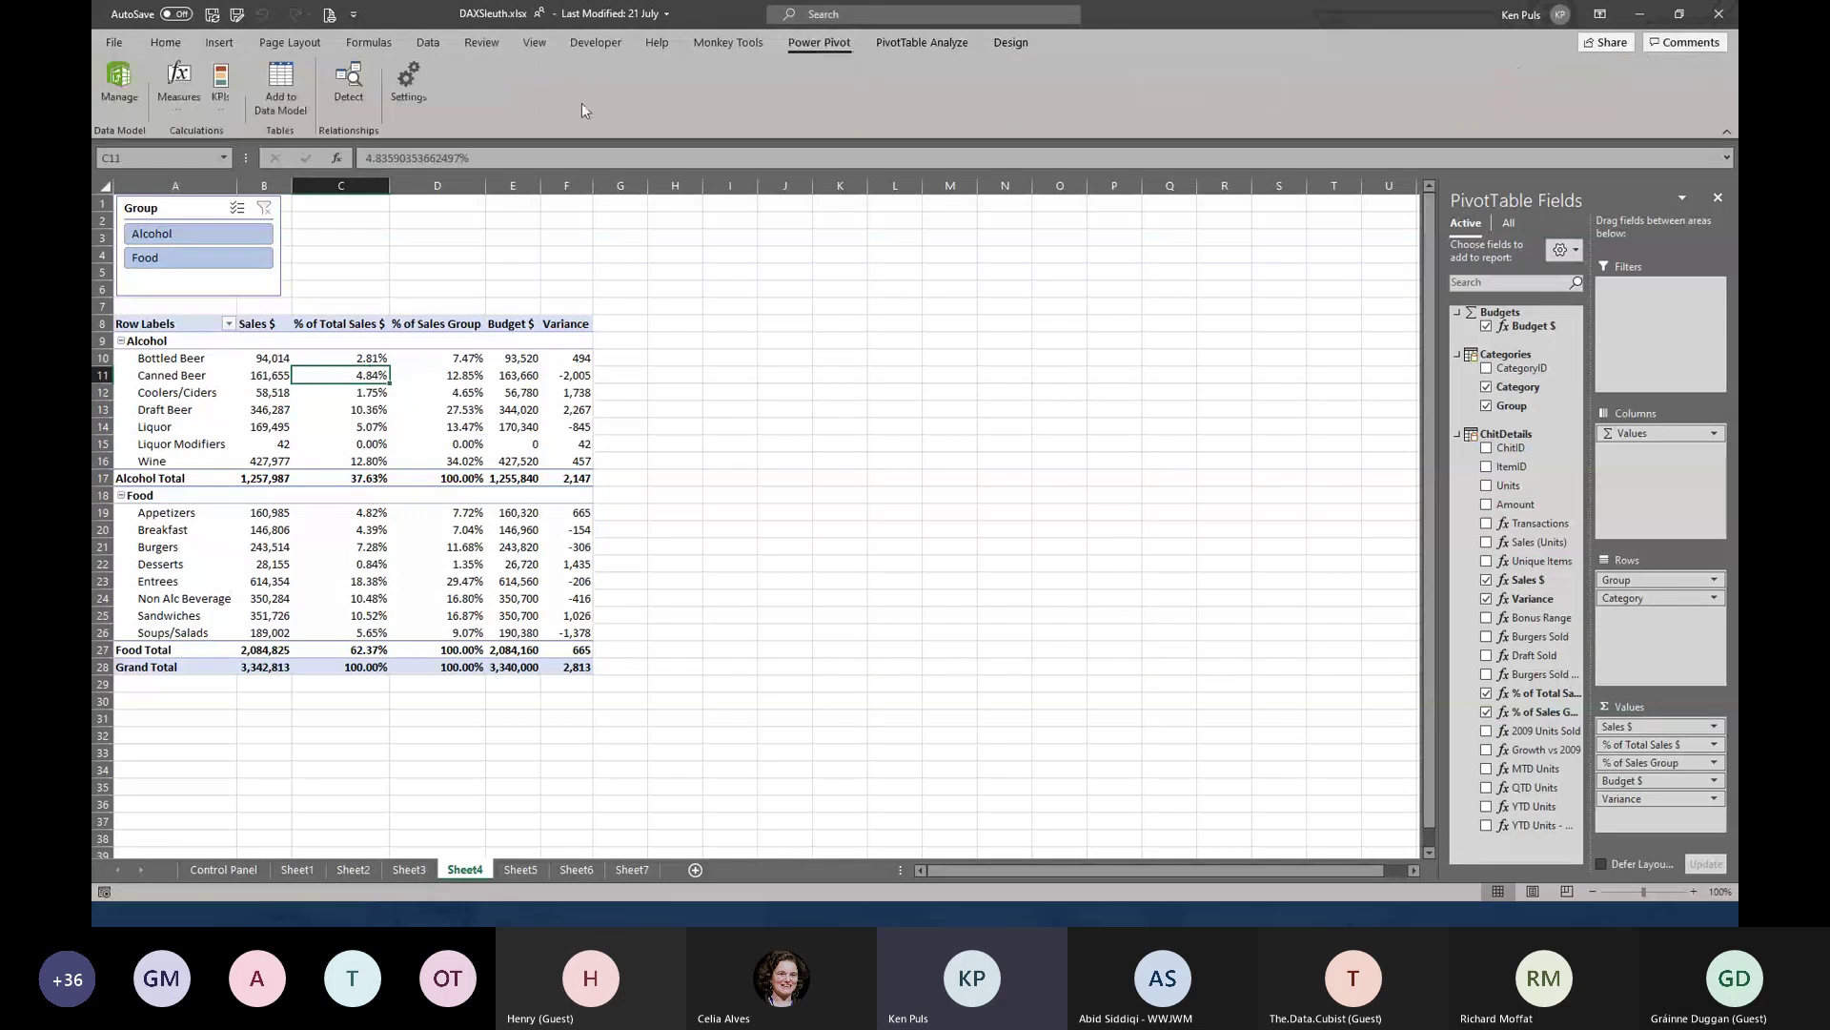
click(185, 111)
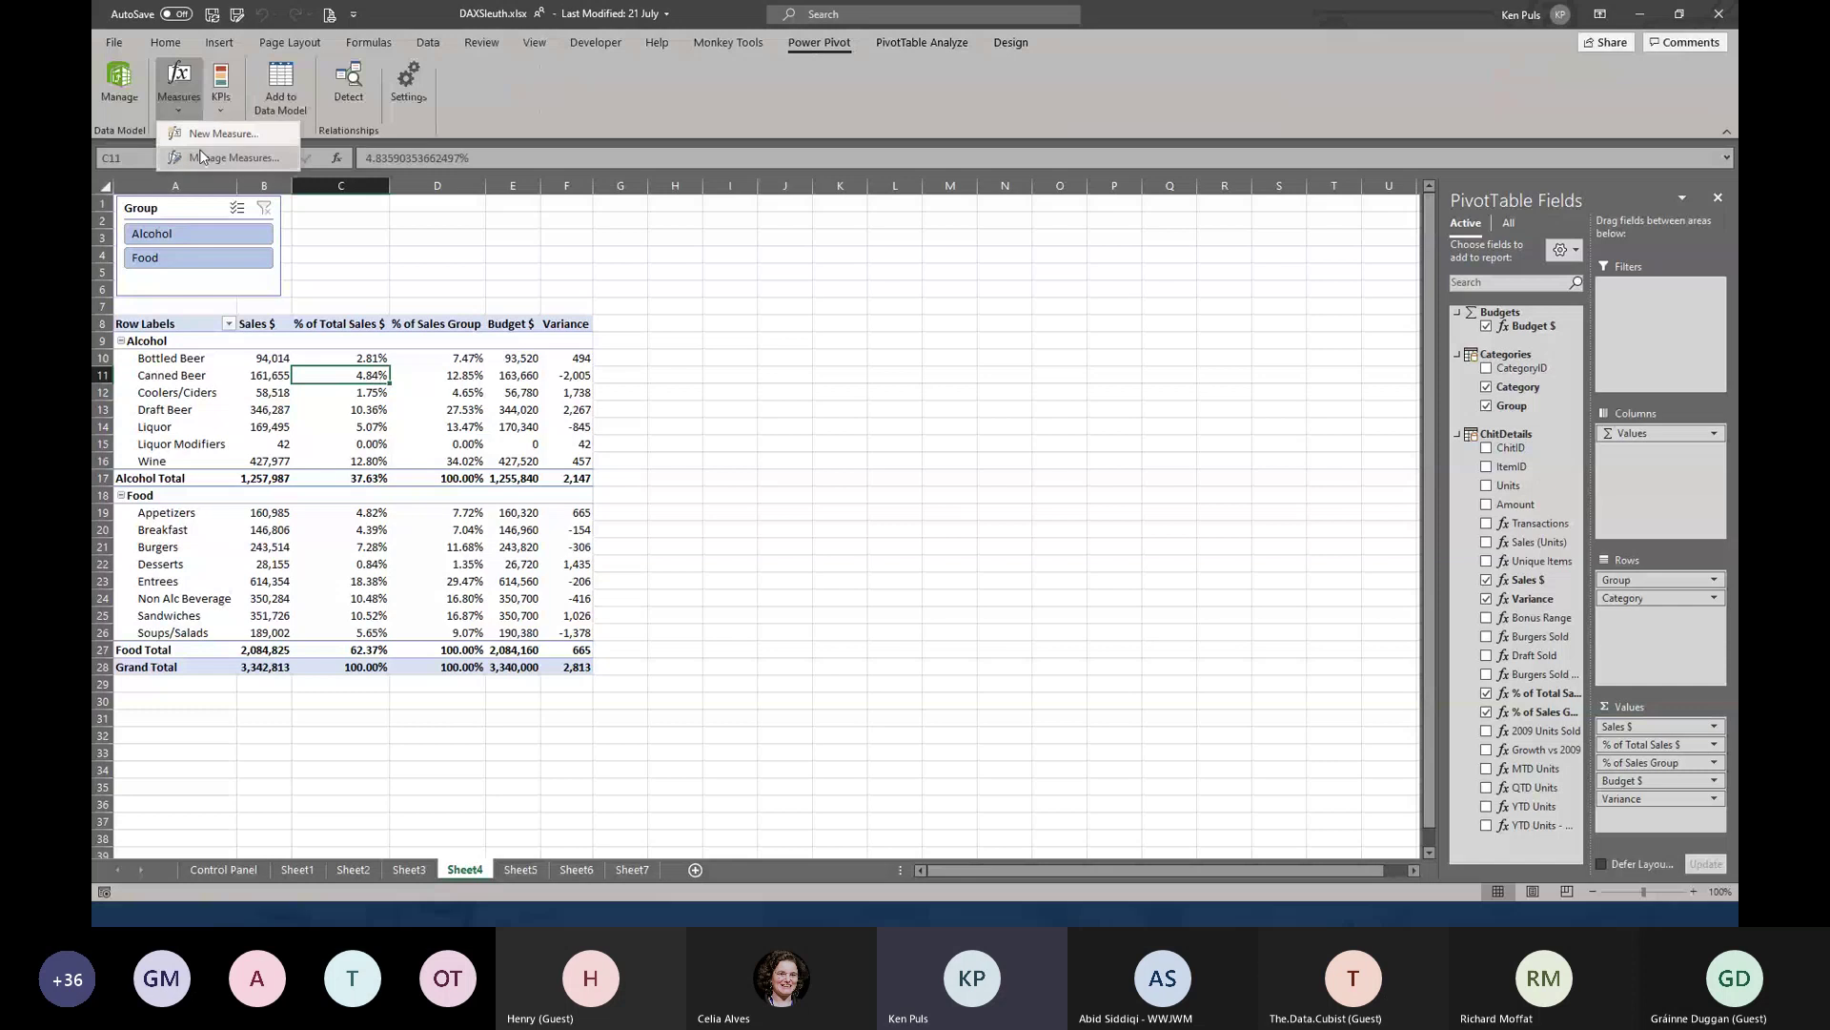
click(198, 148)
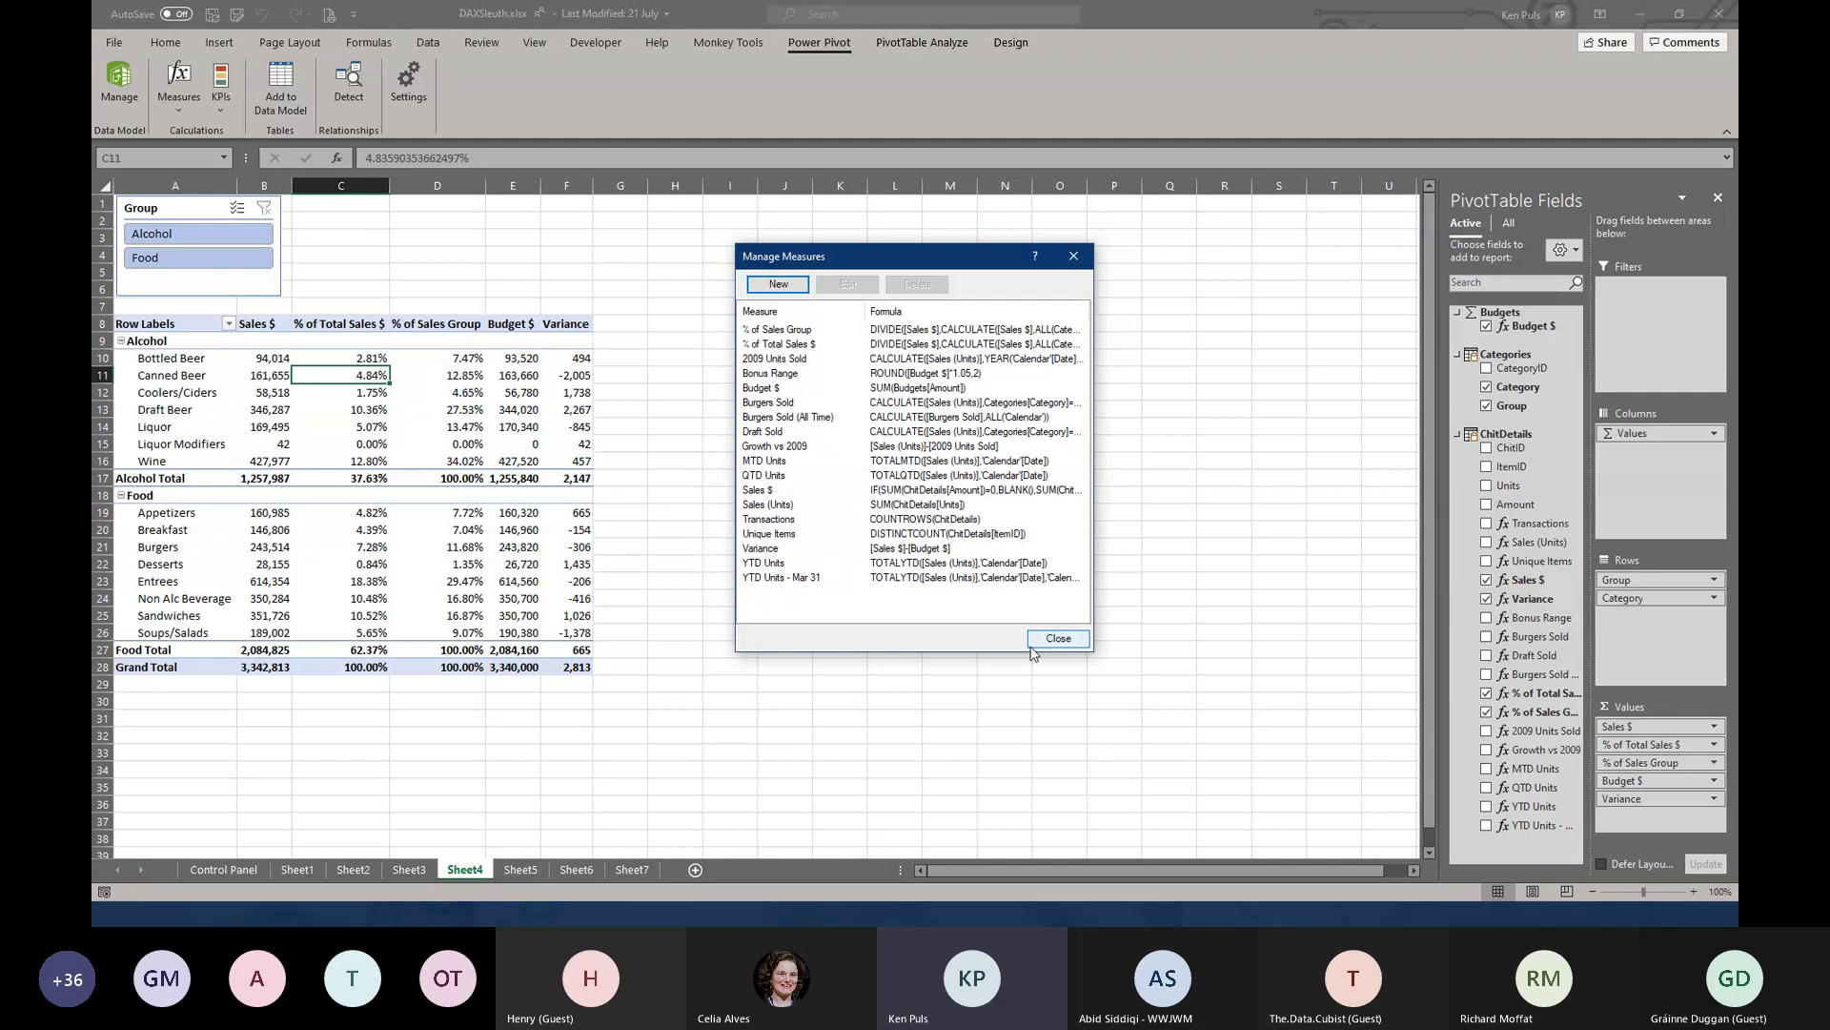
click(1060, 640)
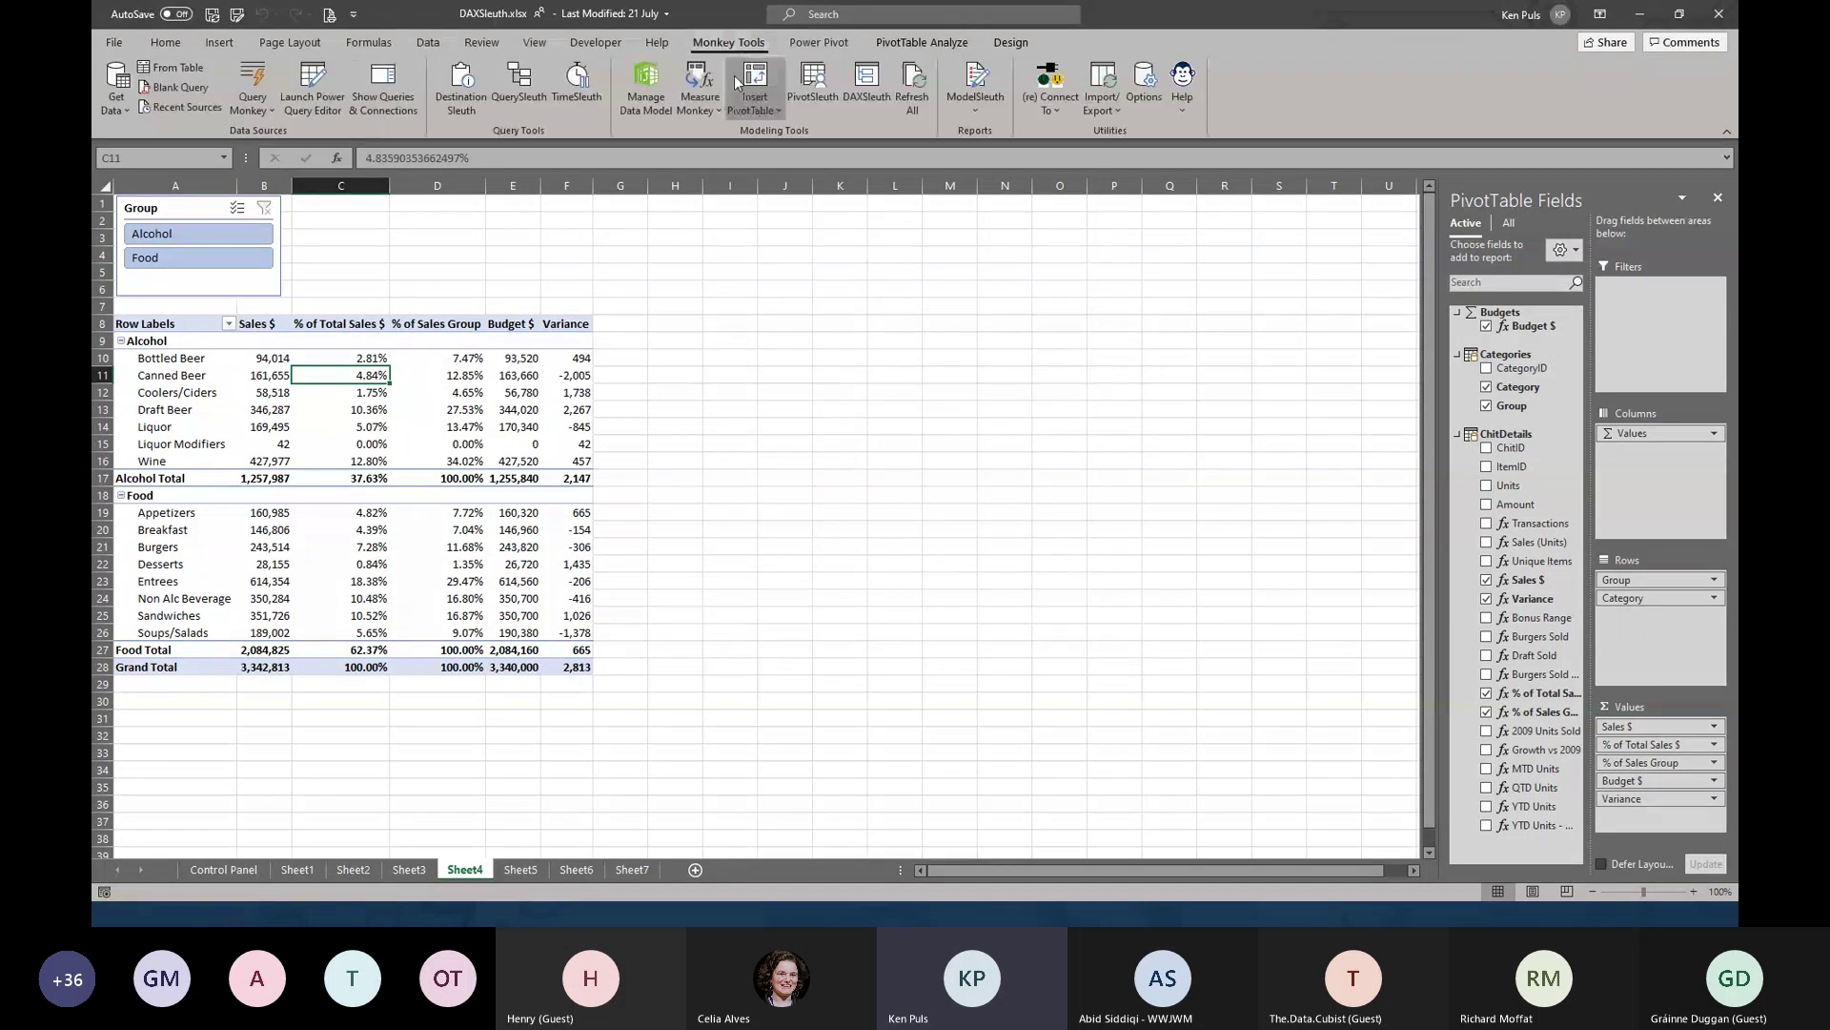
Launch DAXSleuth, raise and enlarge its window, show the measure-type legend, and view Sales $
click(879, 96)
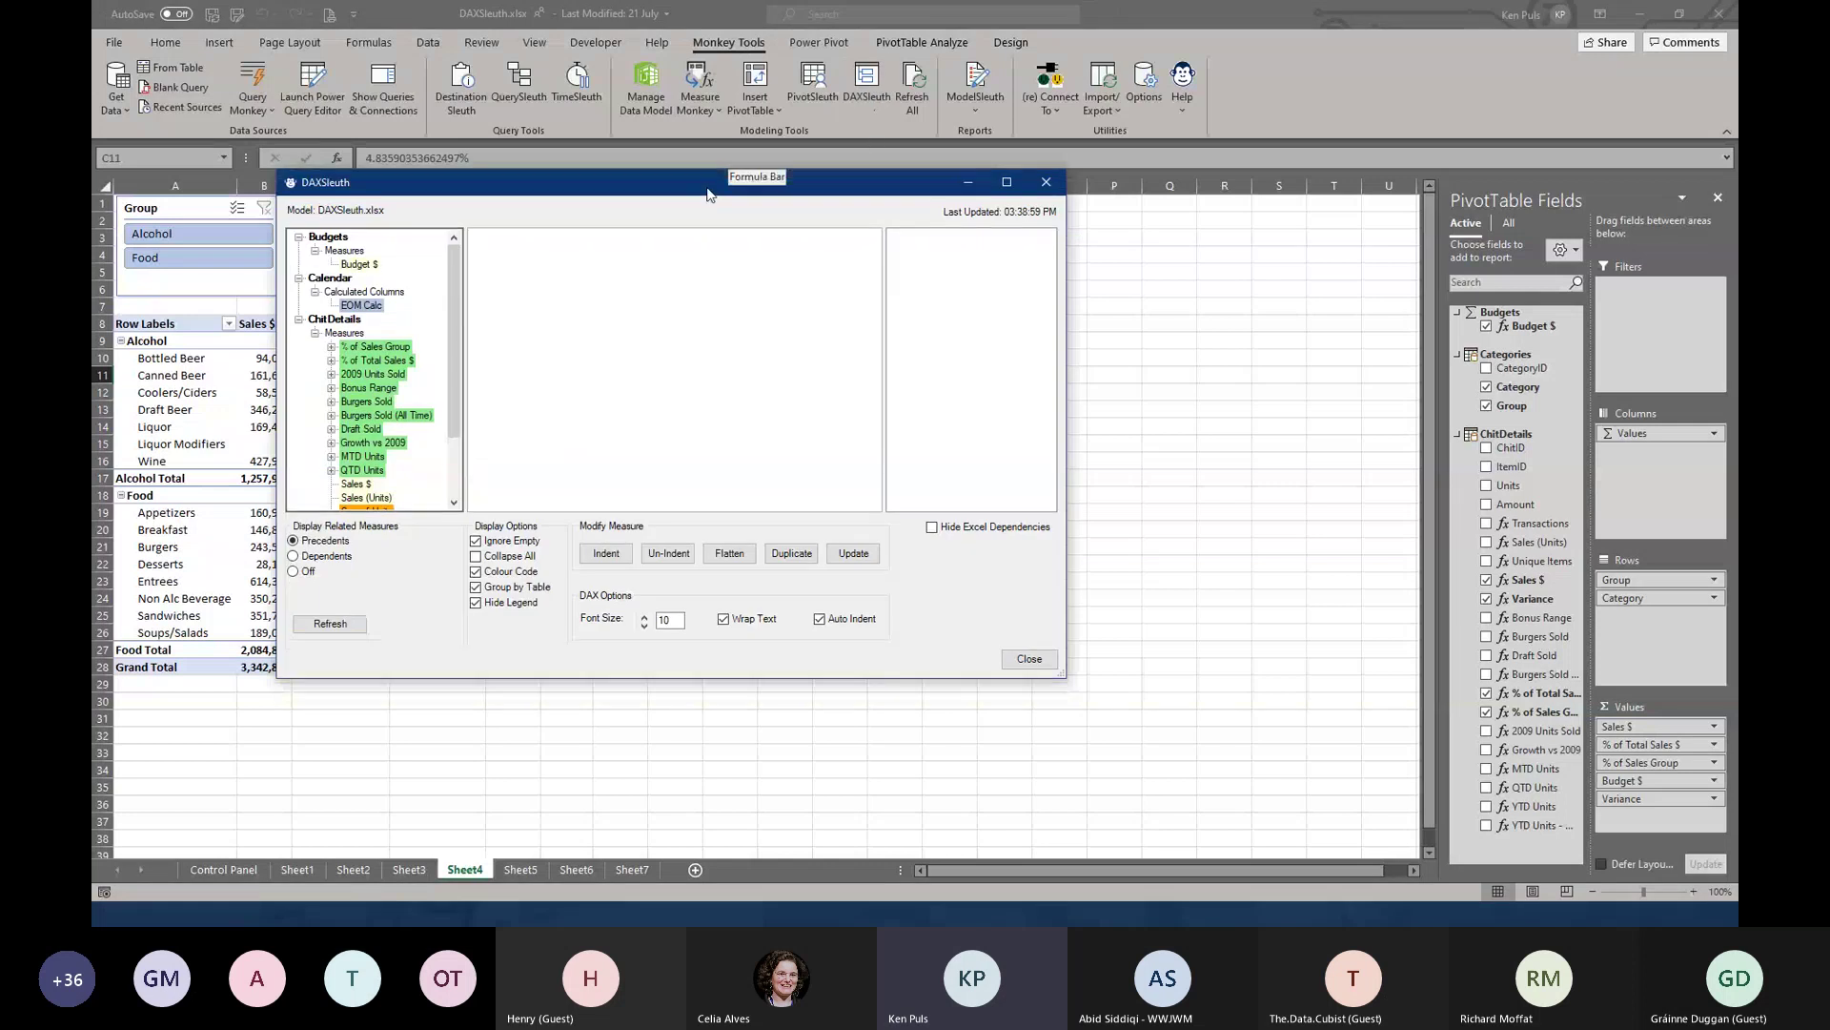
drag(711, 189, 751, 62)
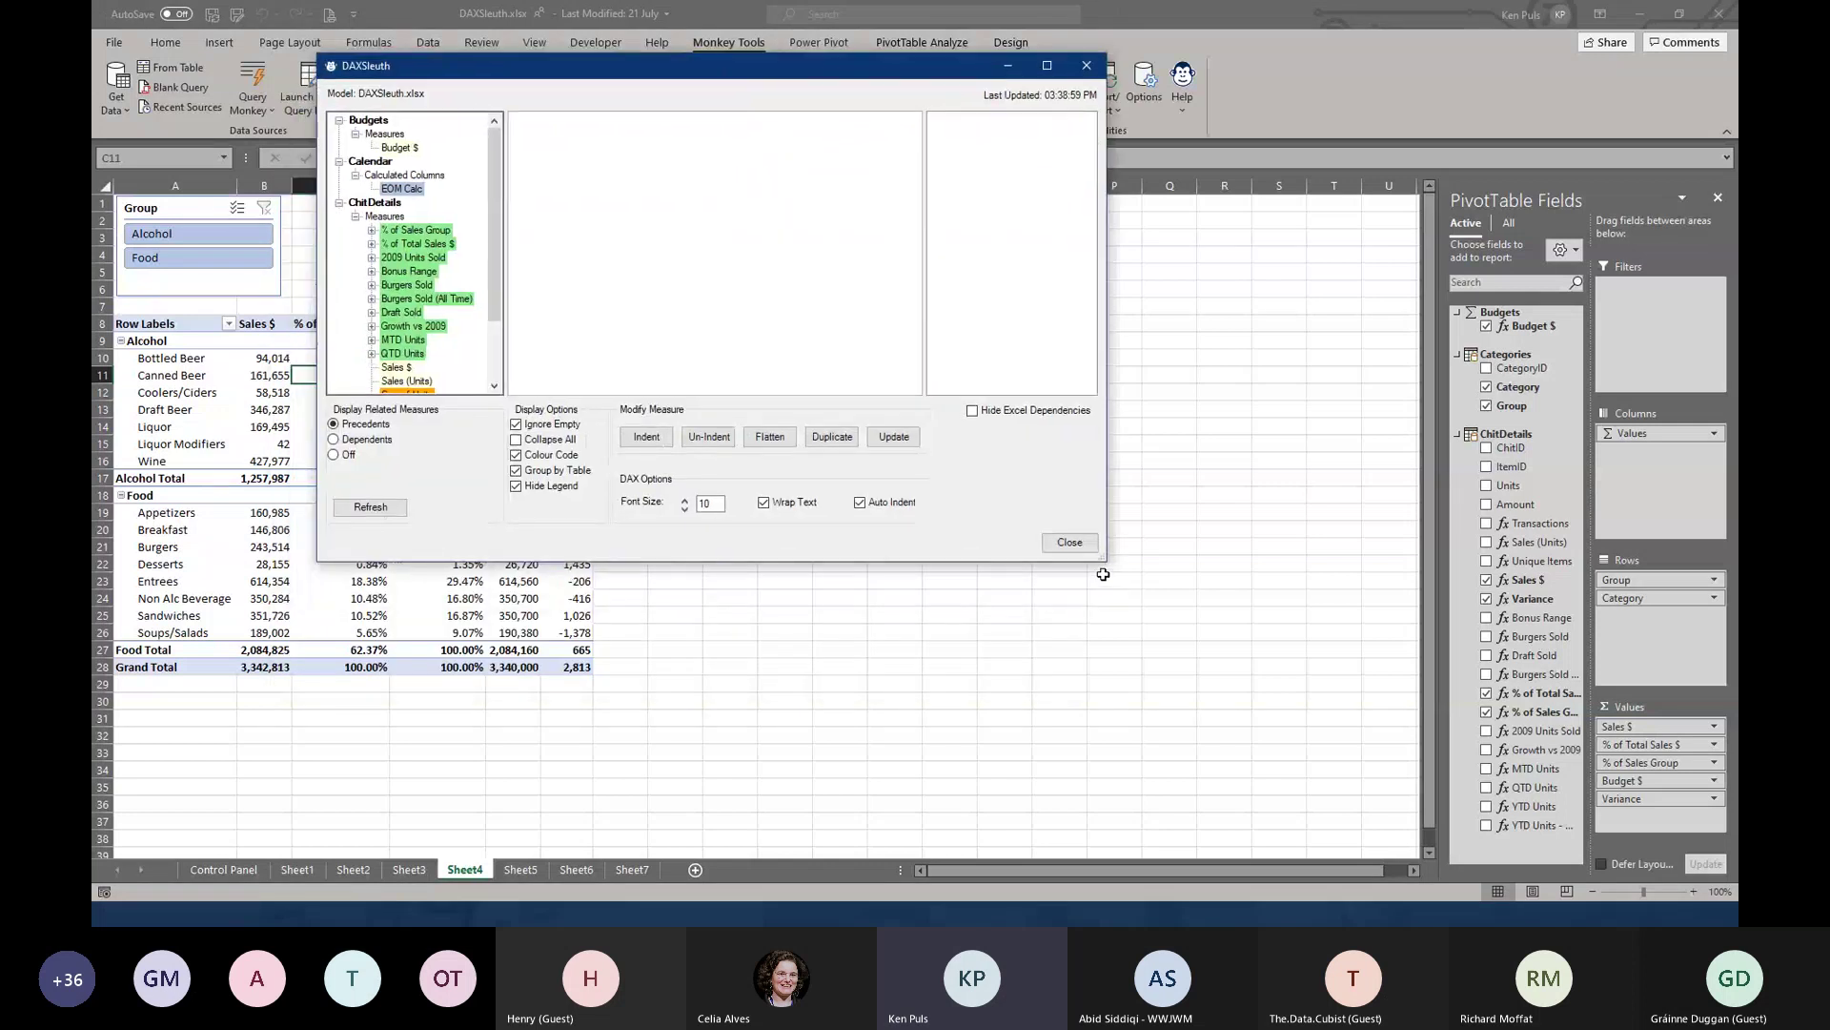
drag(1096, 558, 1249, 737)
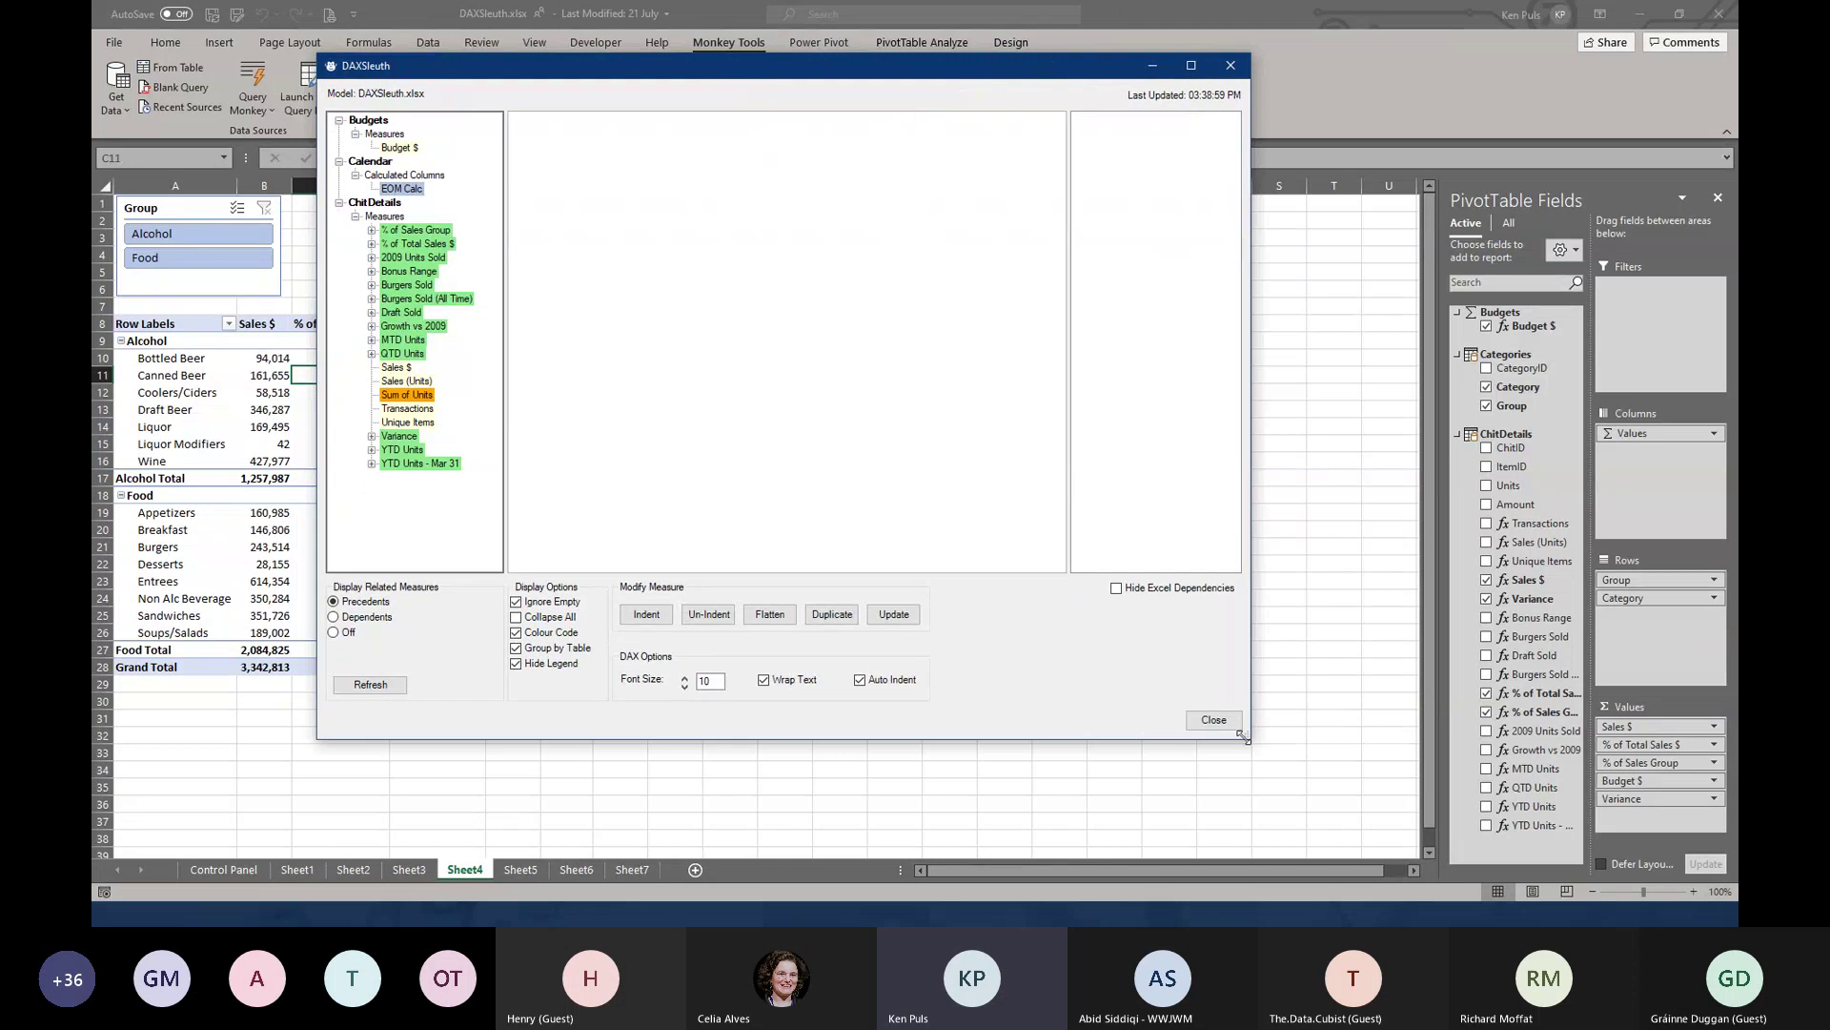
click(516, 664)
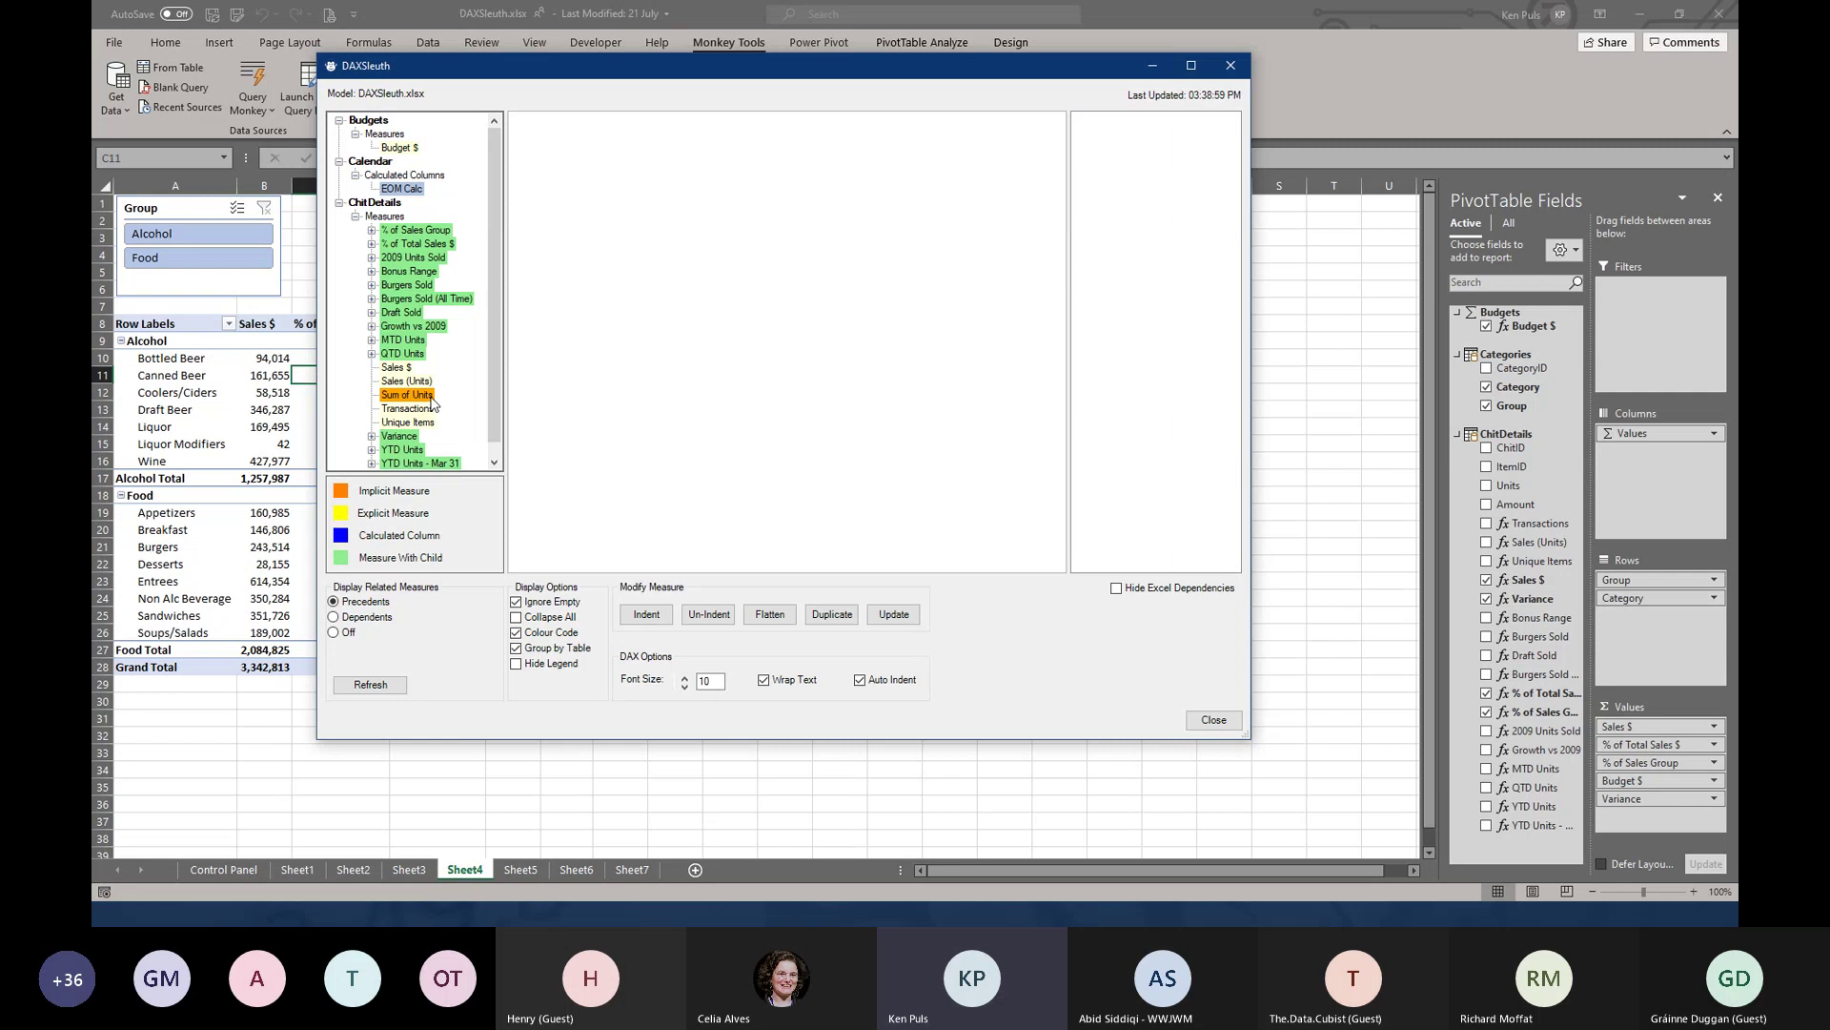
click(396, 368)
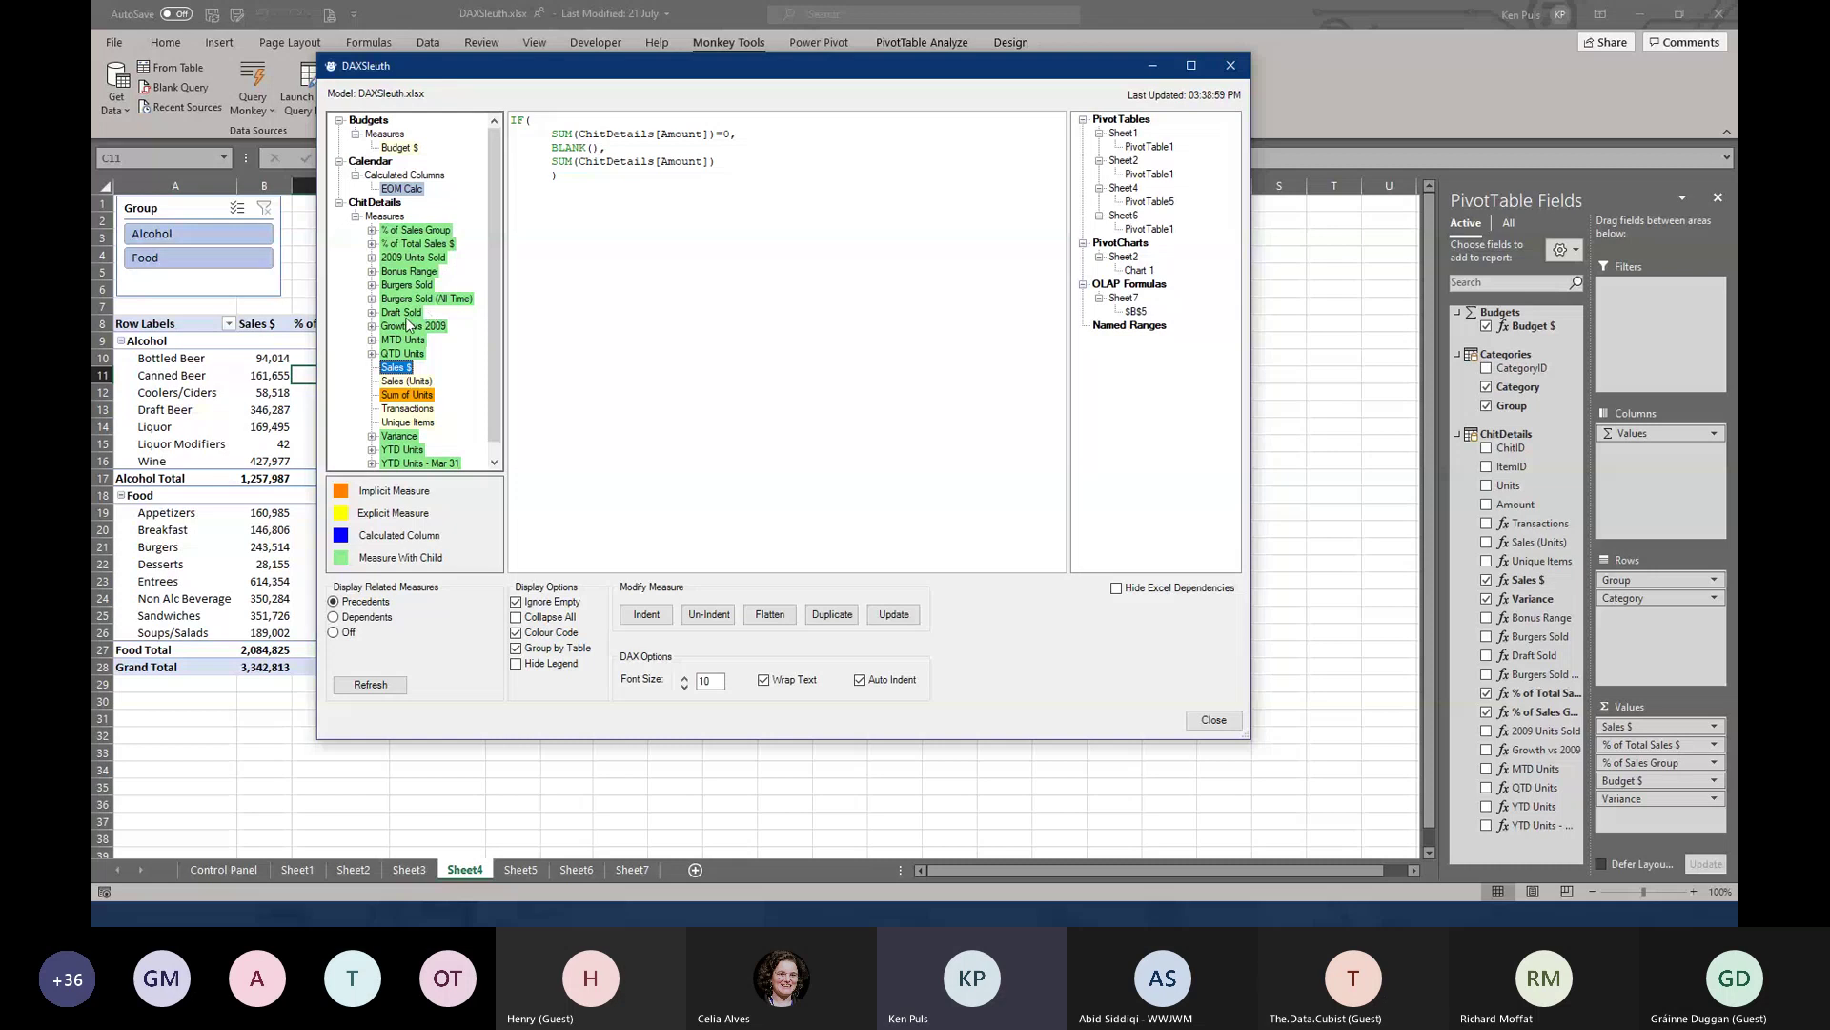
Read the Draft Sold formula and its Sales (Units) precedent
click(400, 313)
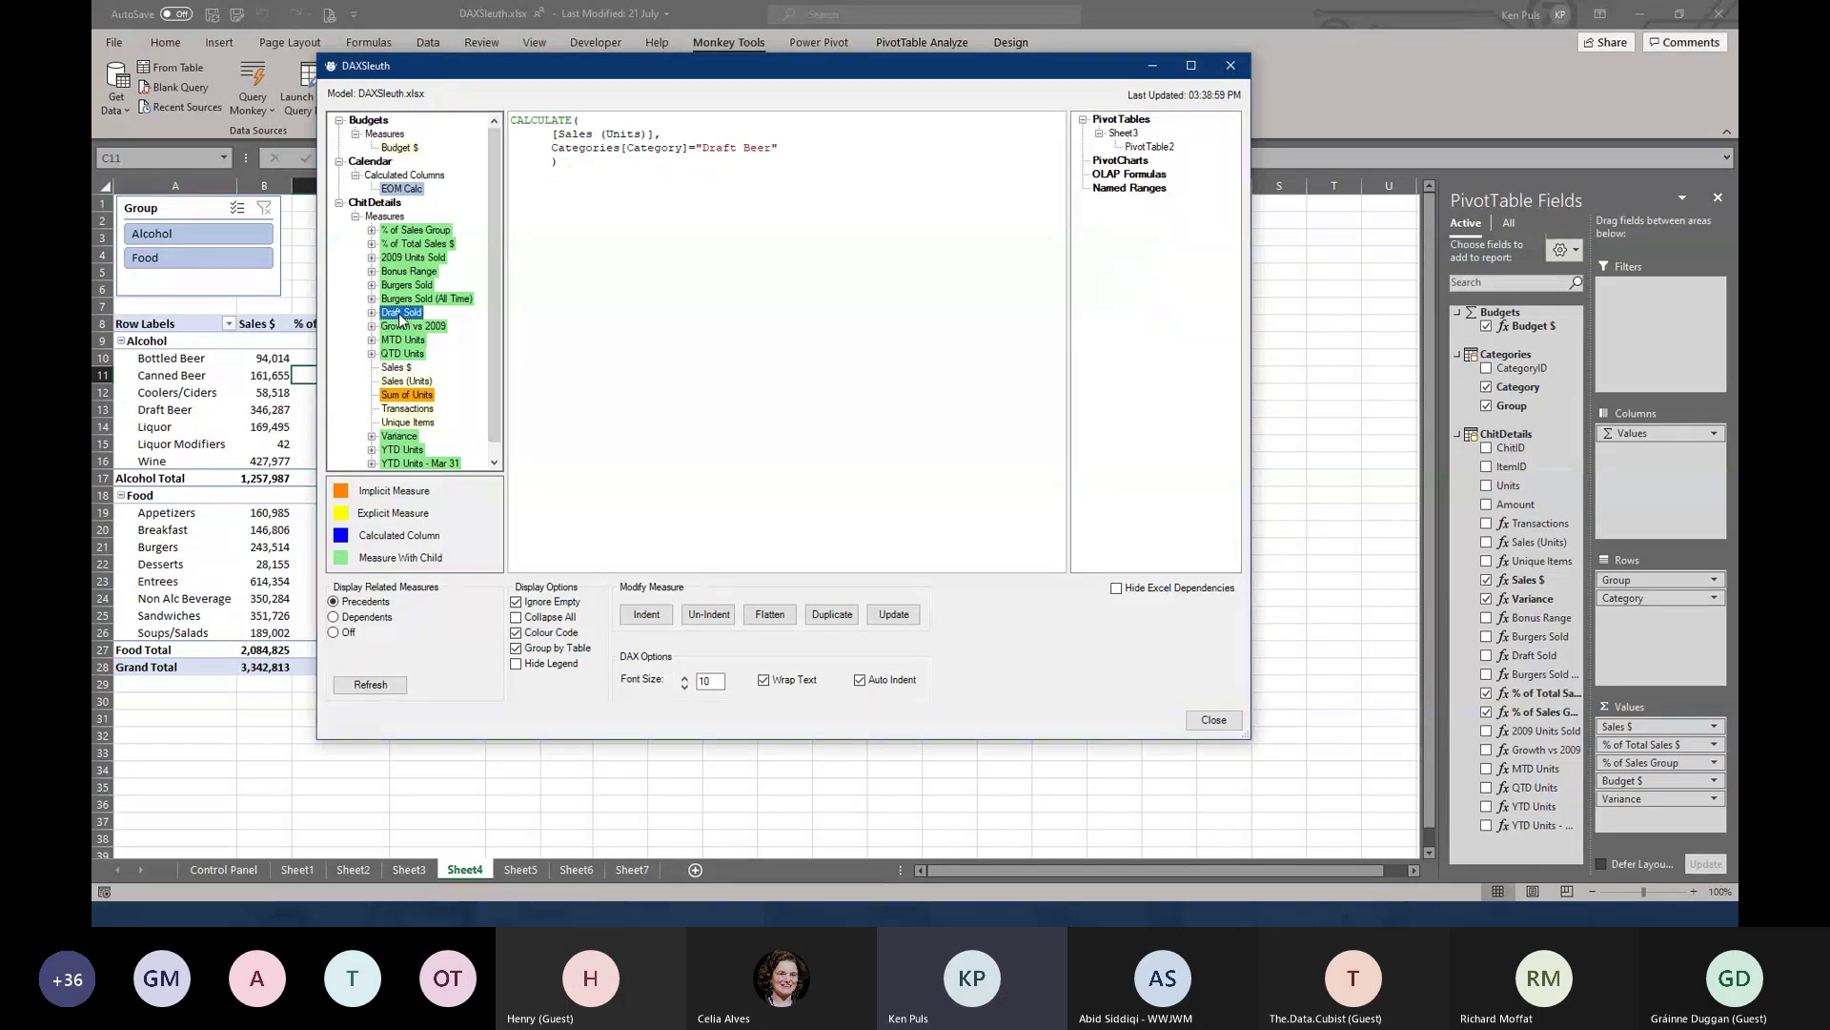
double_click(400, 313)
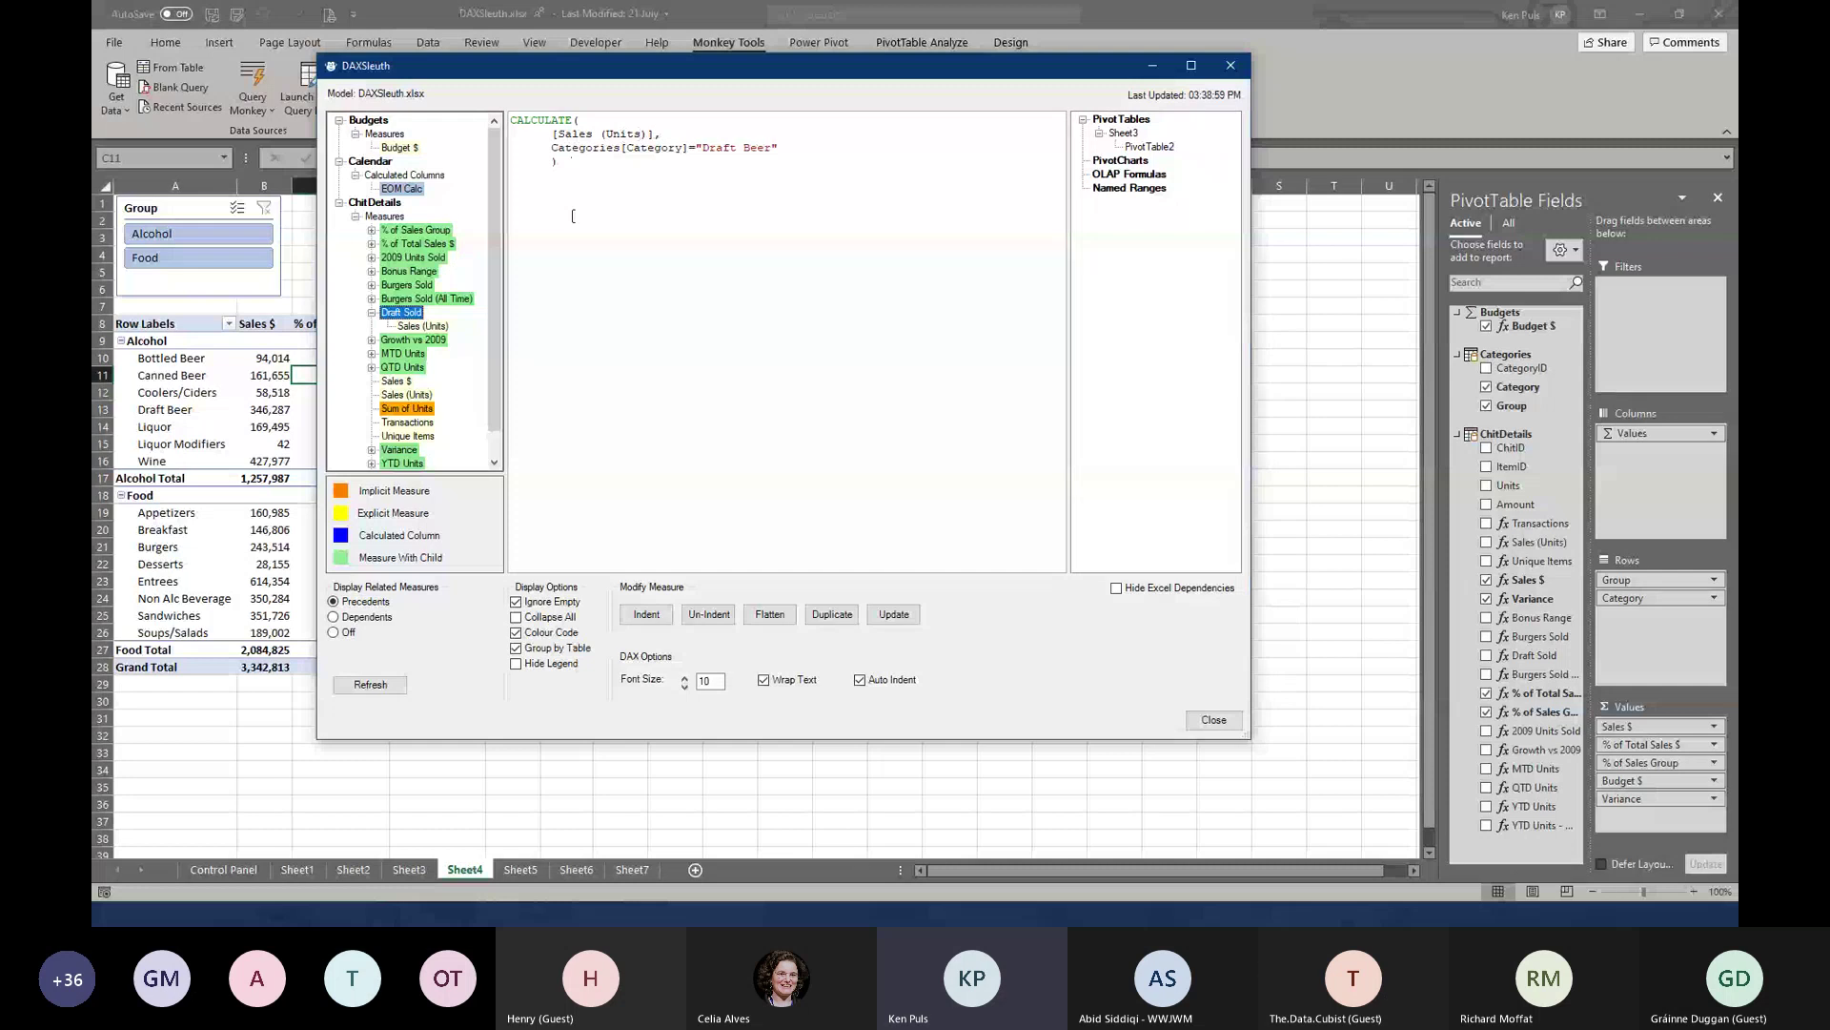
click(422, 326)
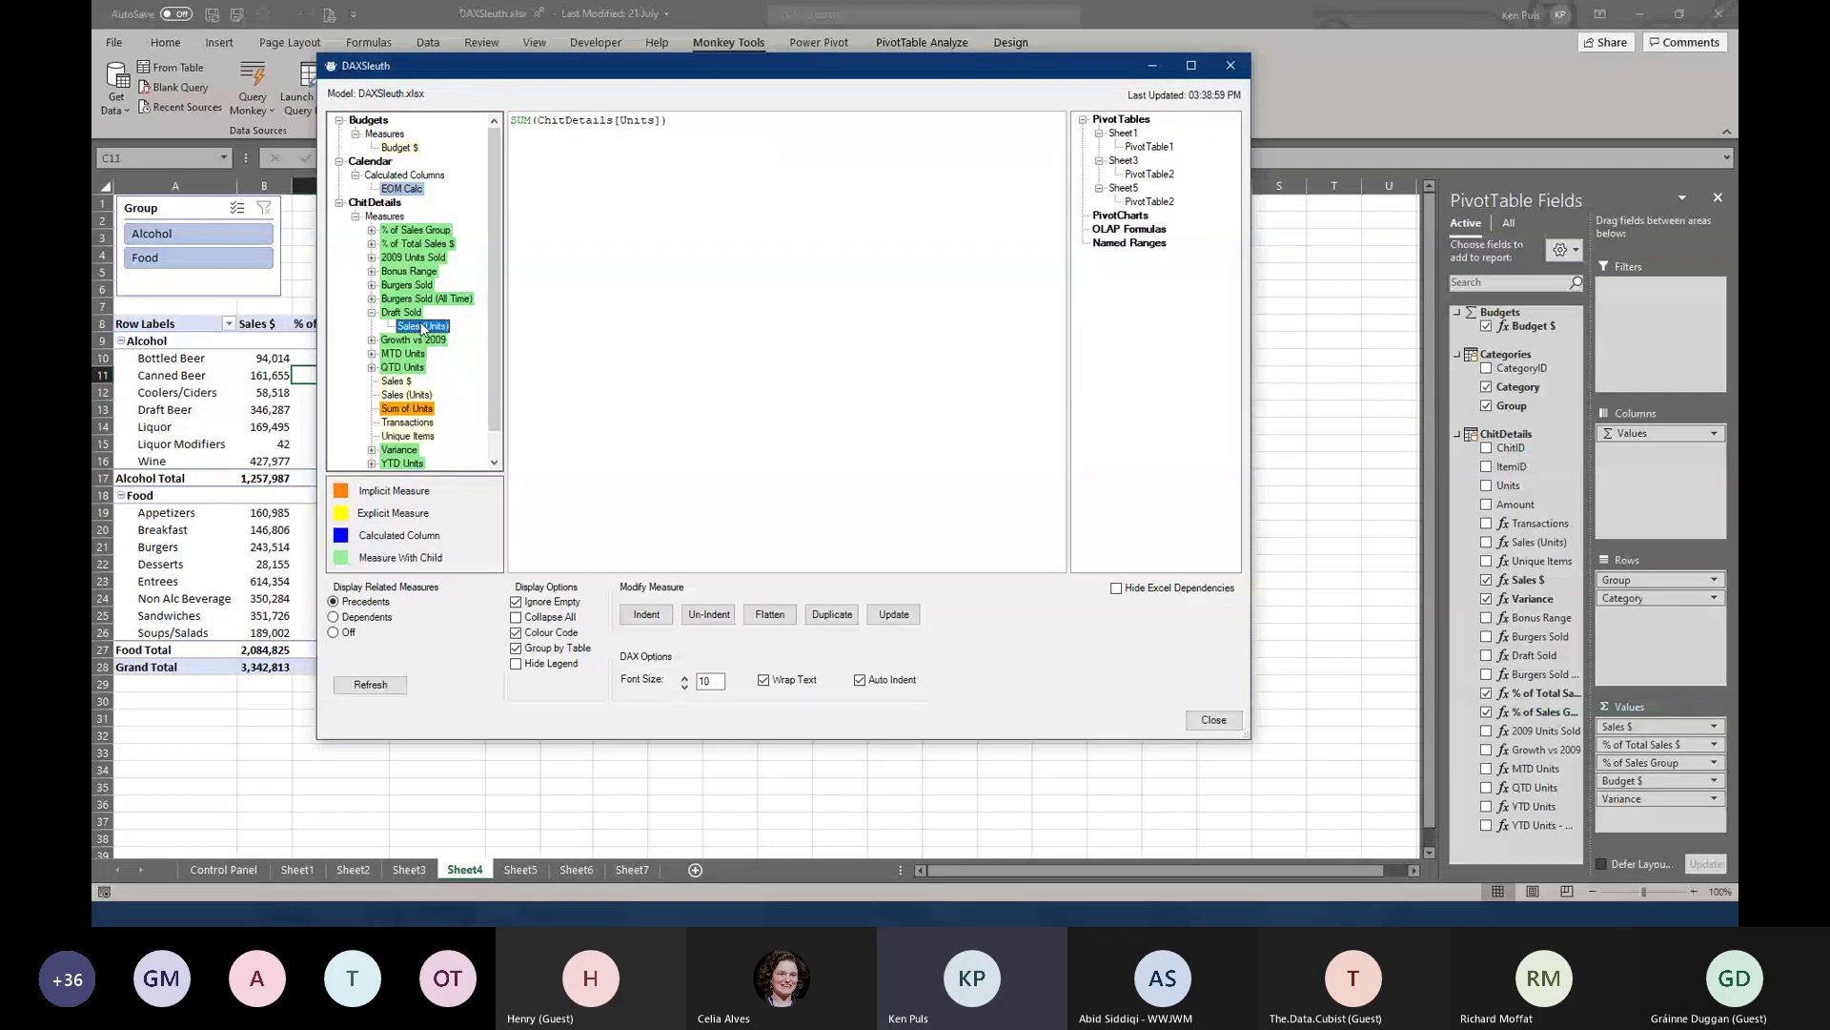
click(412, 316)
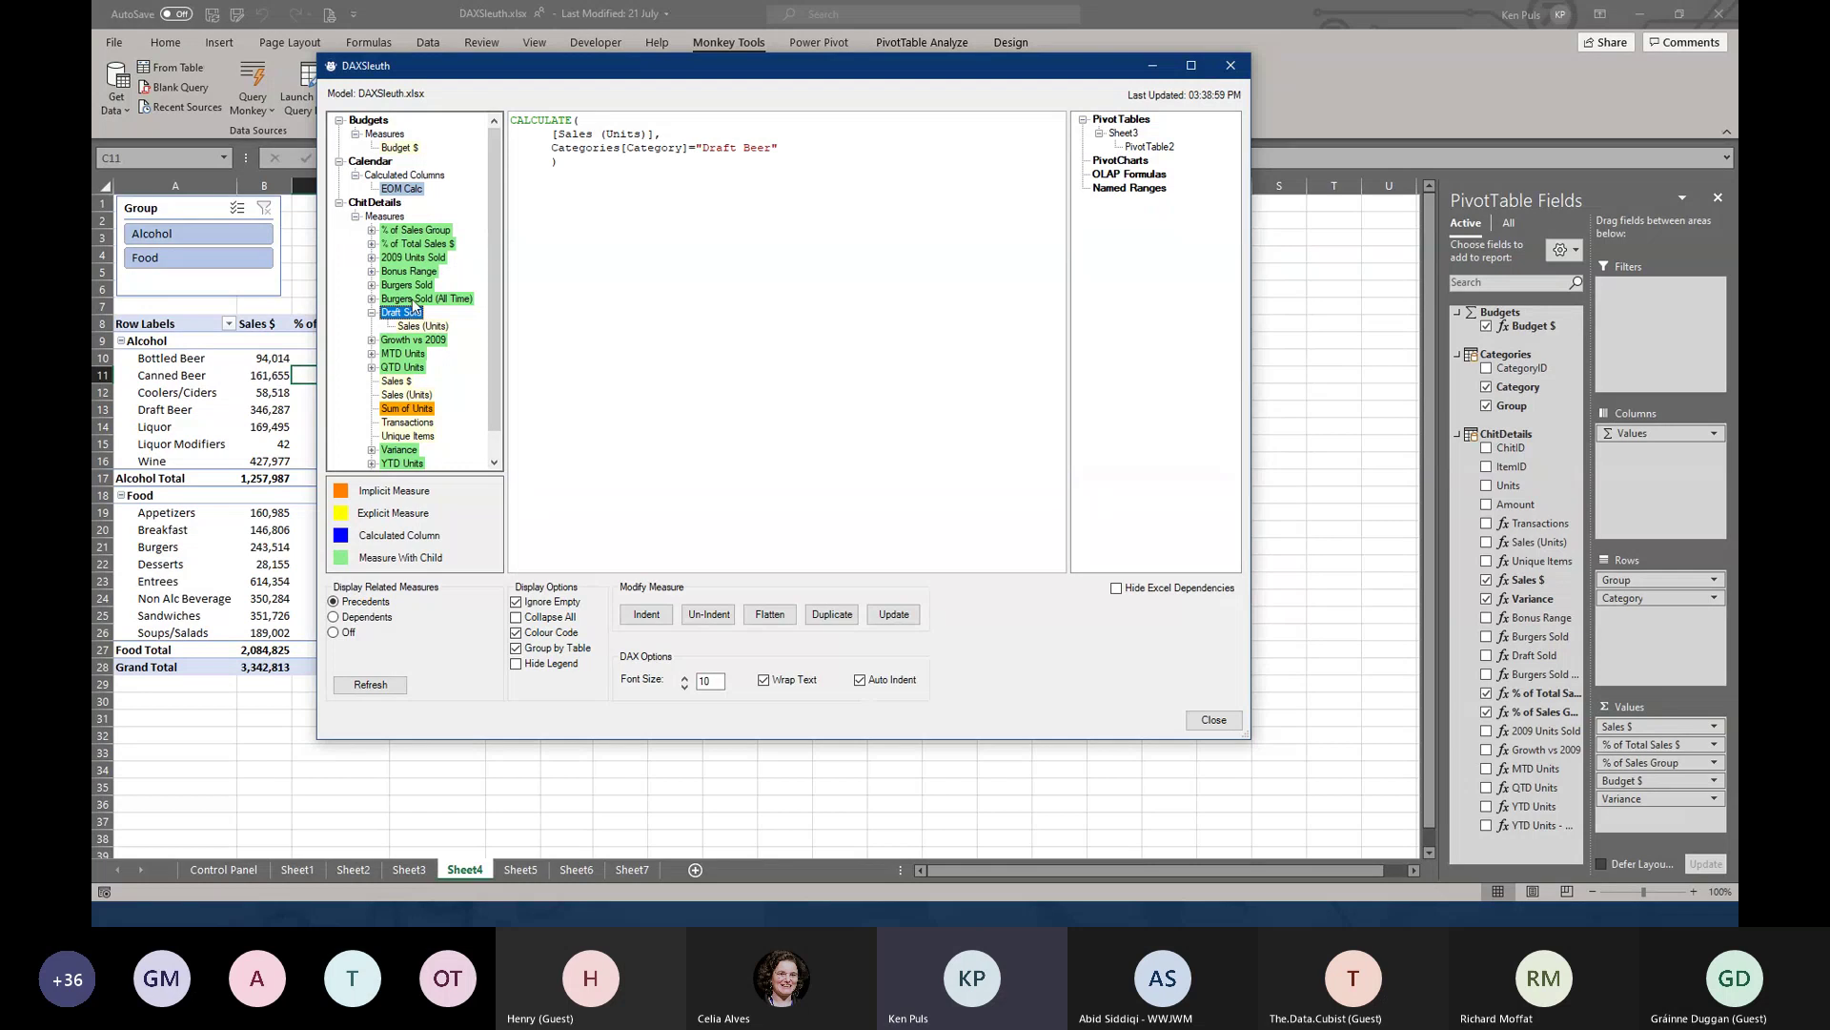
Expand % of Sales Group, % of Total Sales $, 2009 Units Sold, Bonus Range, Burgers Sold and Burgers Sold (All Time)
click(409, 231)
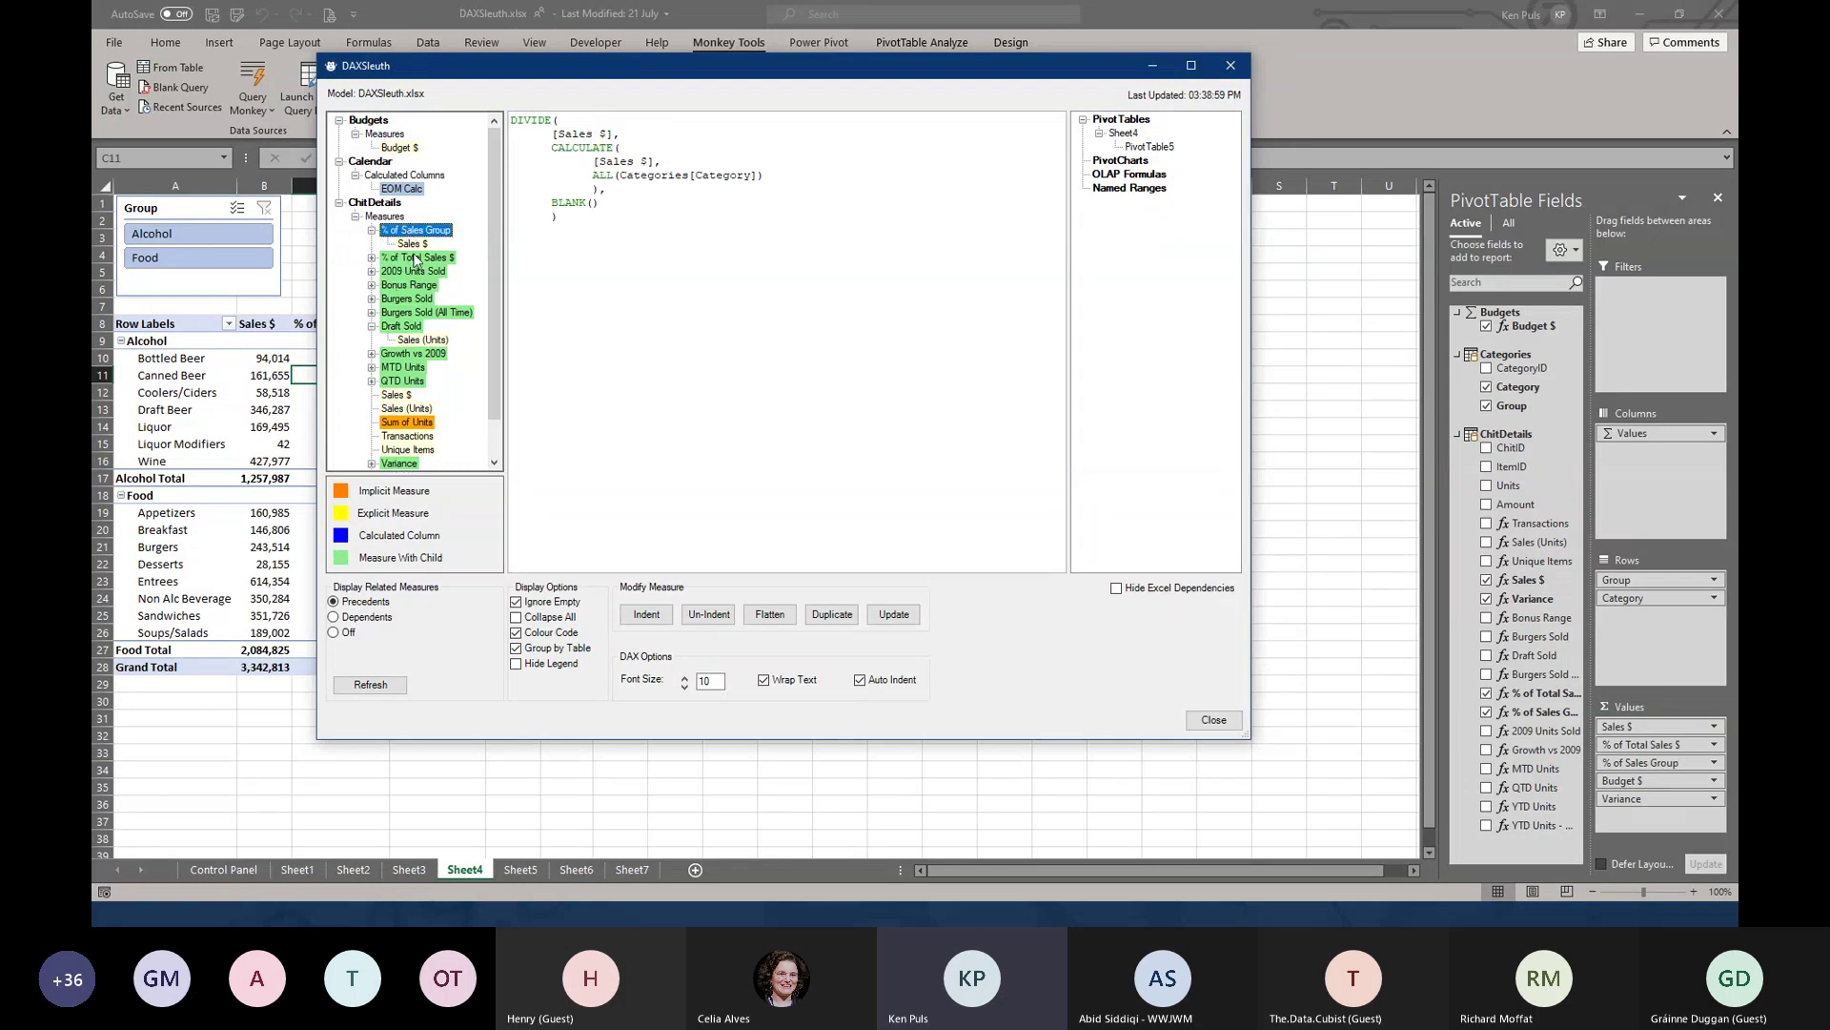
click(417, 260)
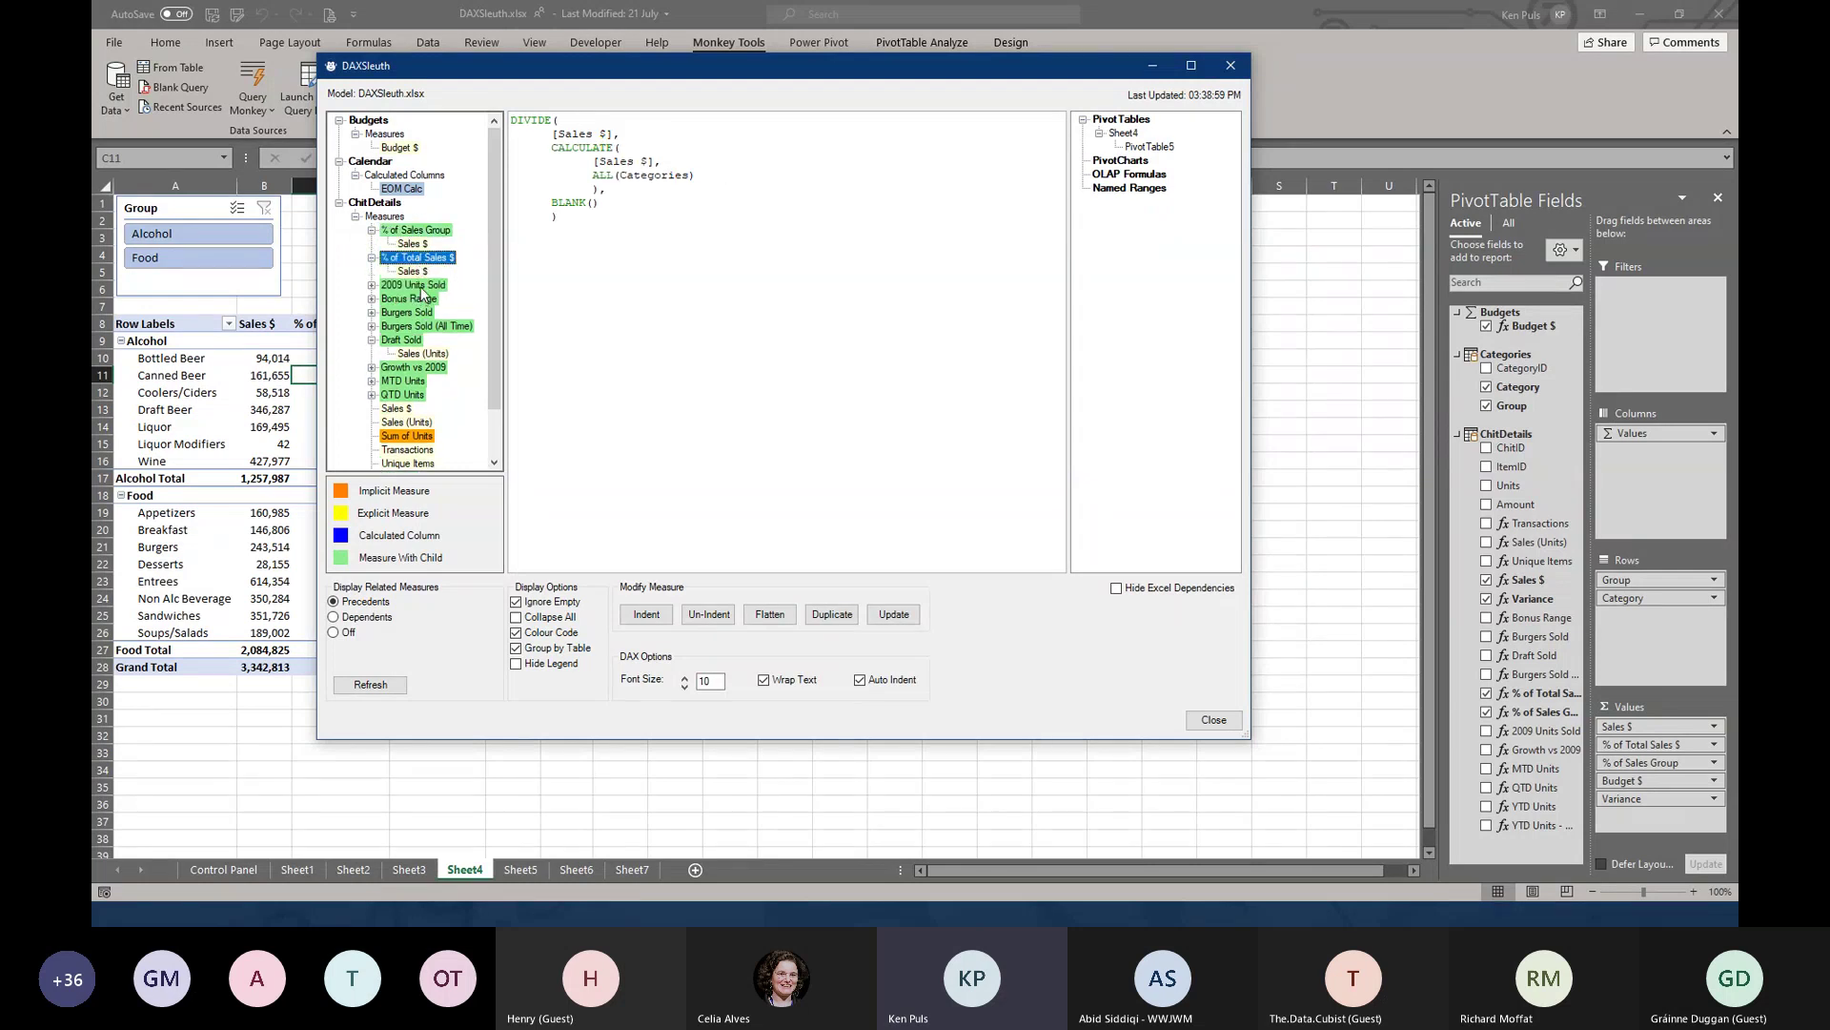
click(422, 286)
click(422, 314)
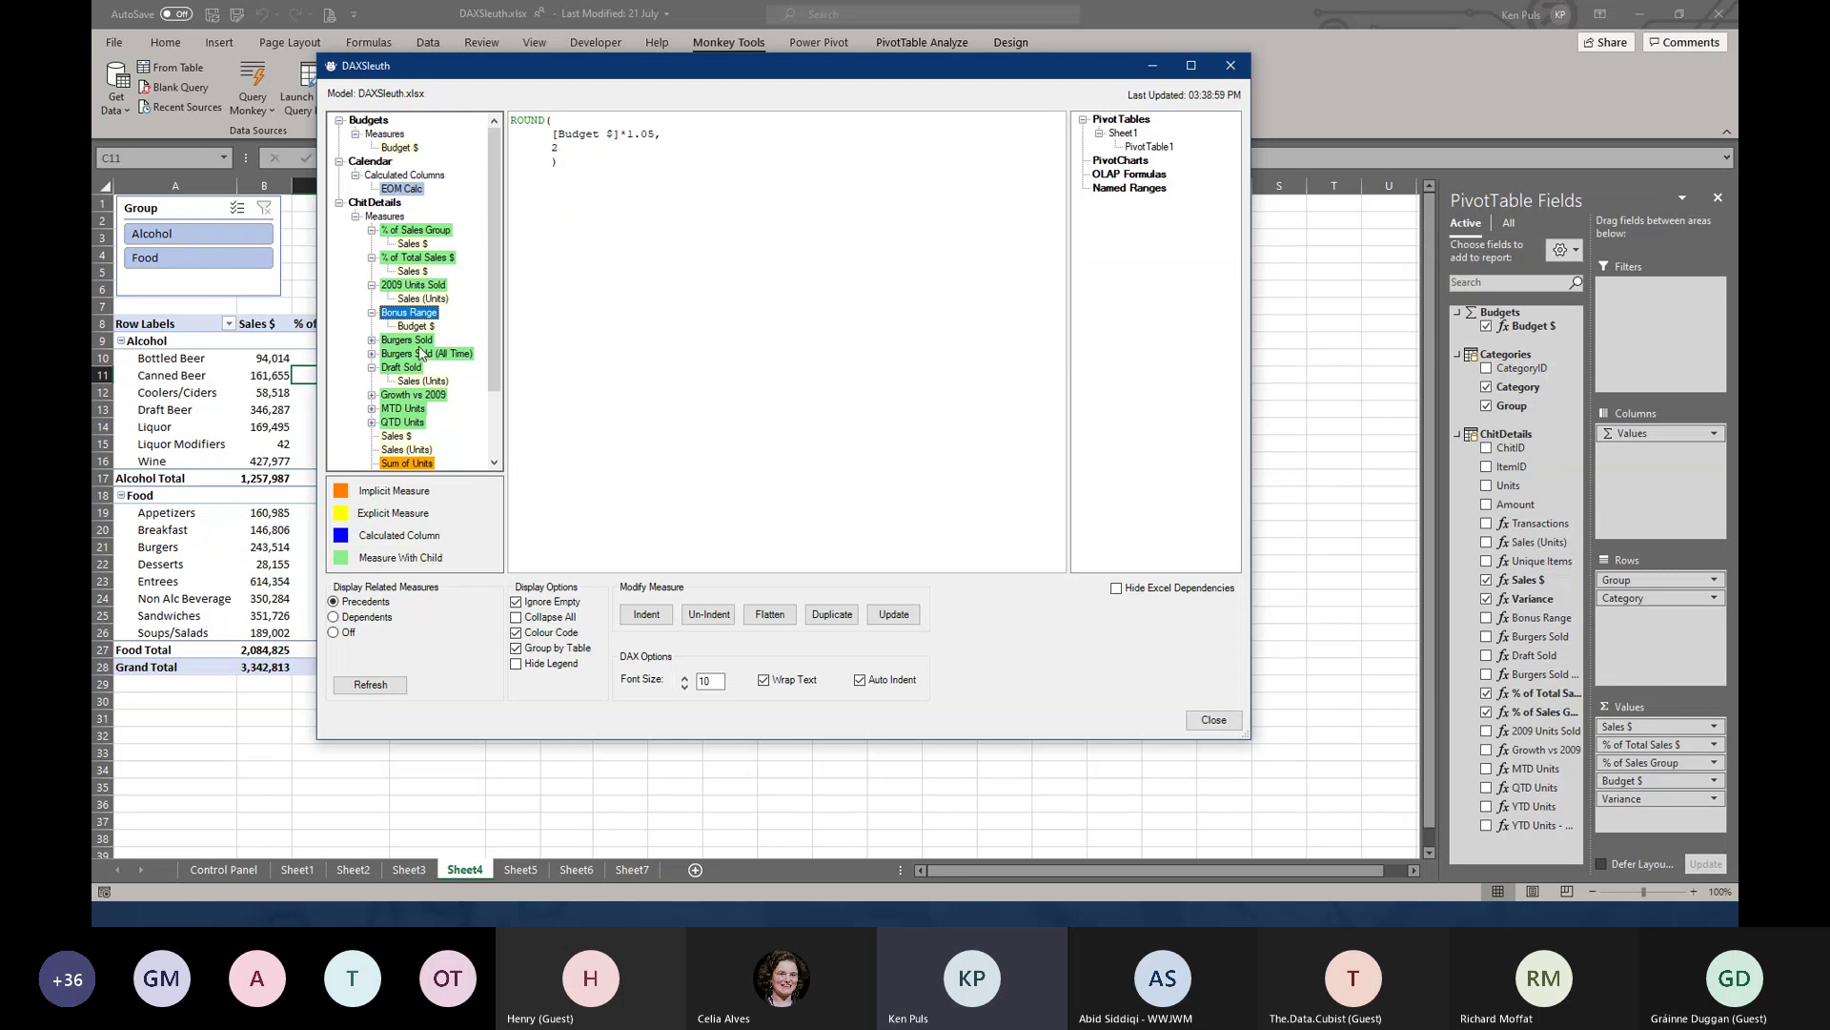
click(422, 341)
click(422, 367)
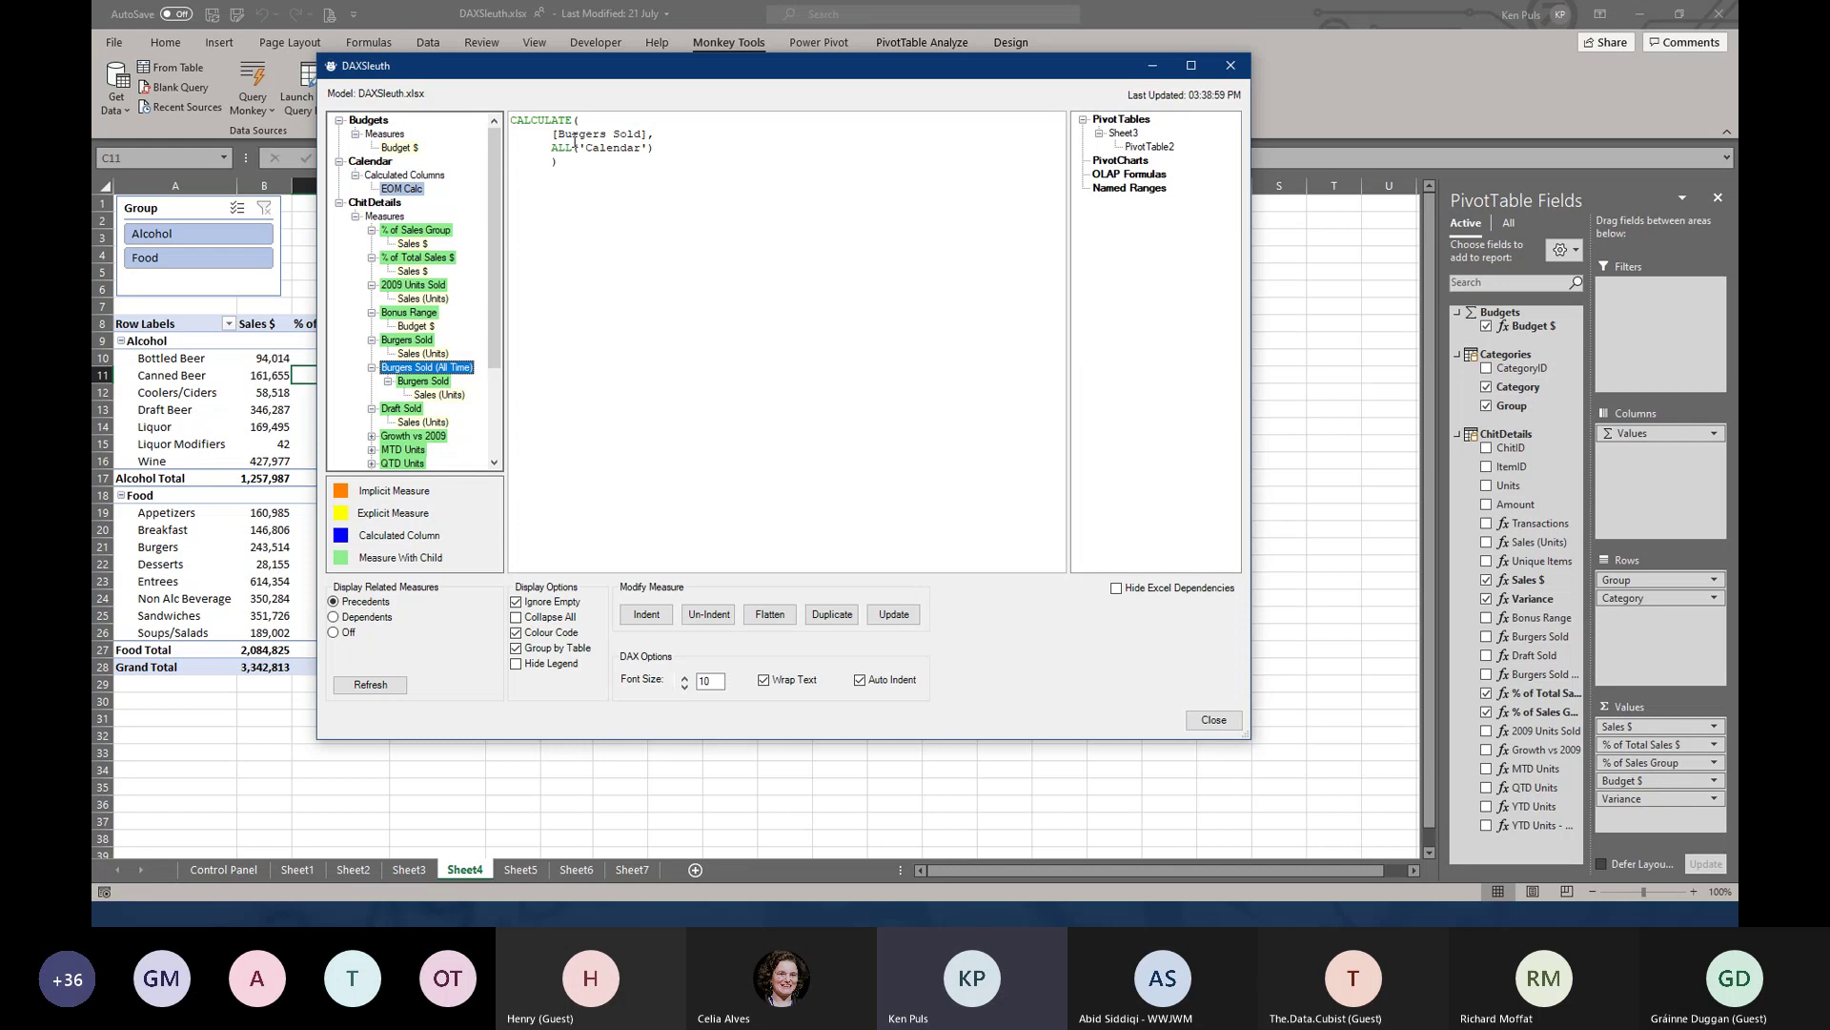
Trace Burgers Sold (All Time) through nested Burgers Sold and Sales (Units), then return to it
click(433, 383)
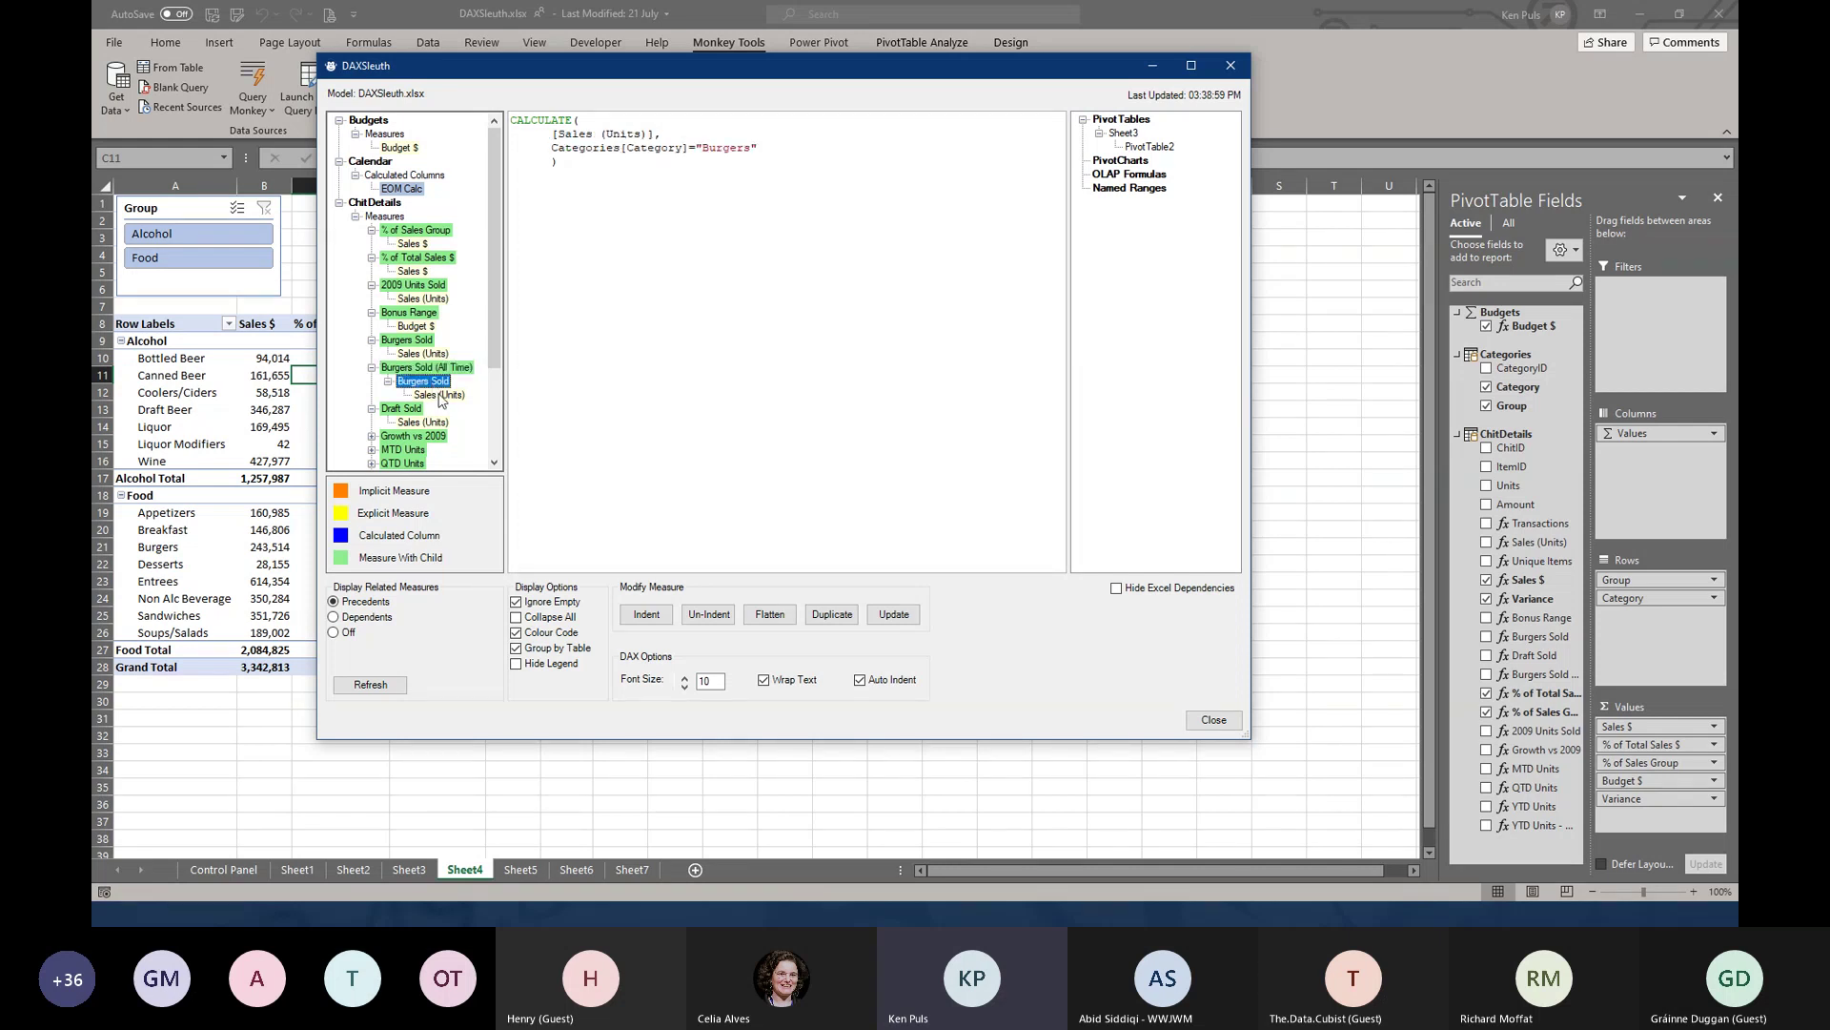
click(441, 396)
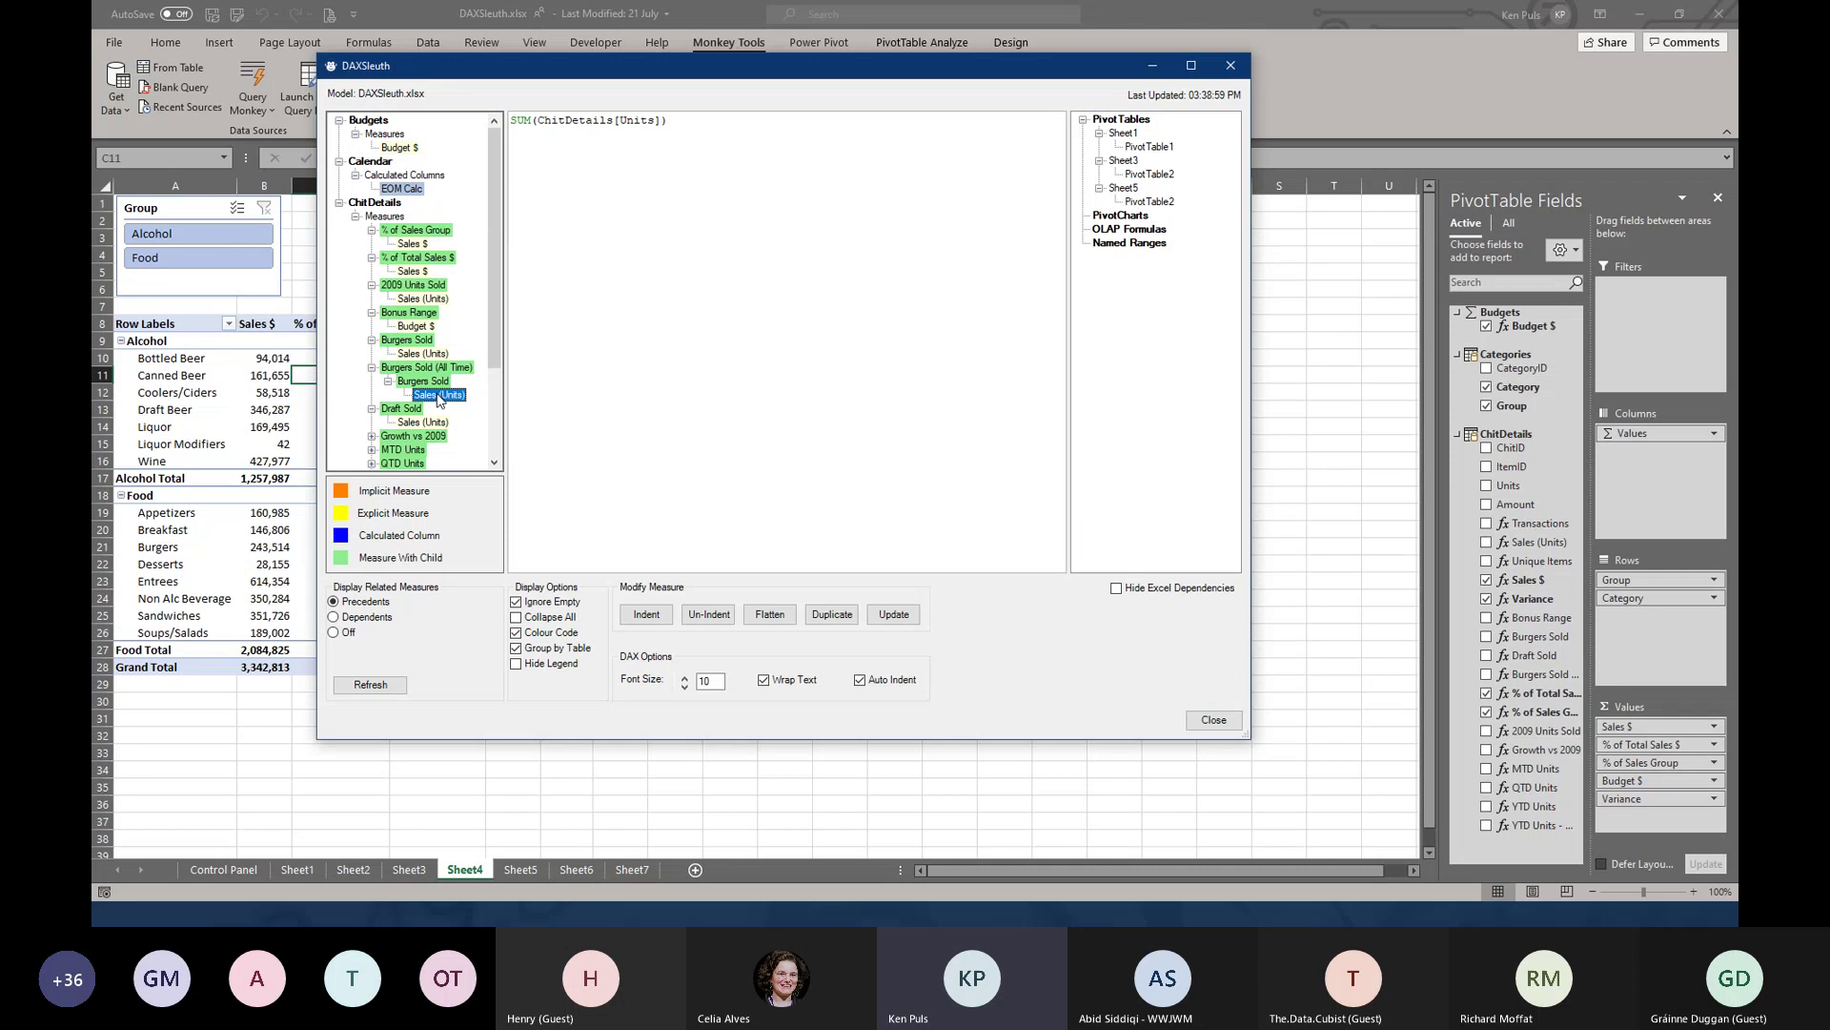
click(438, 370)
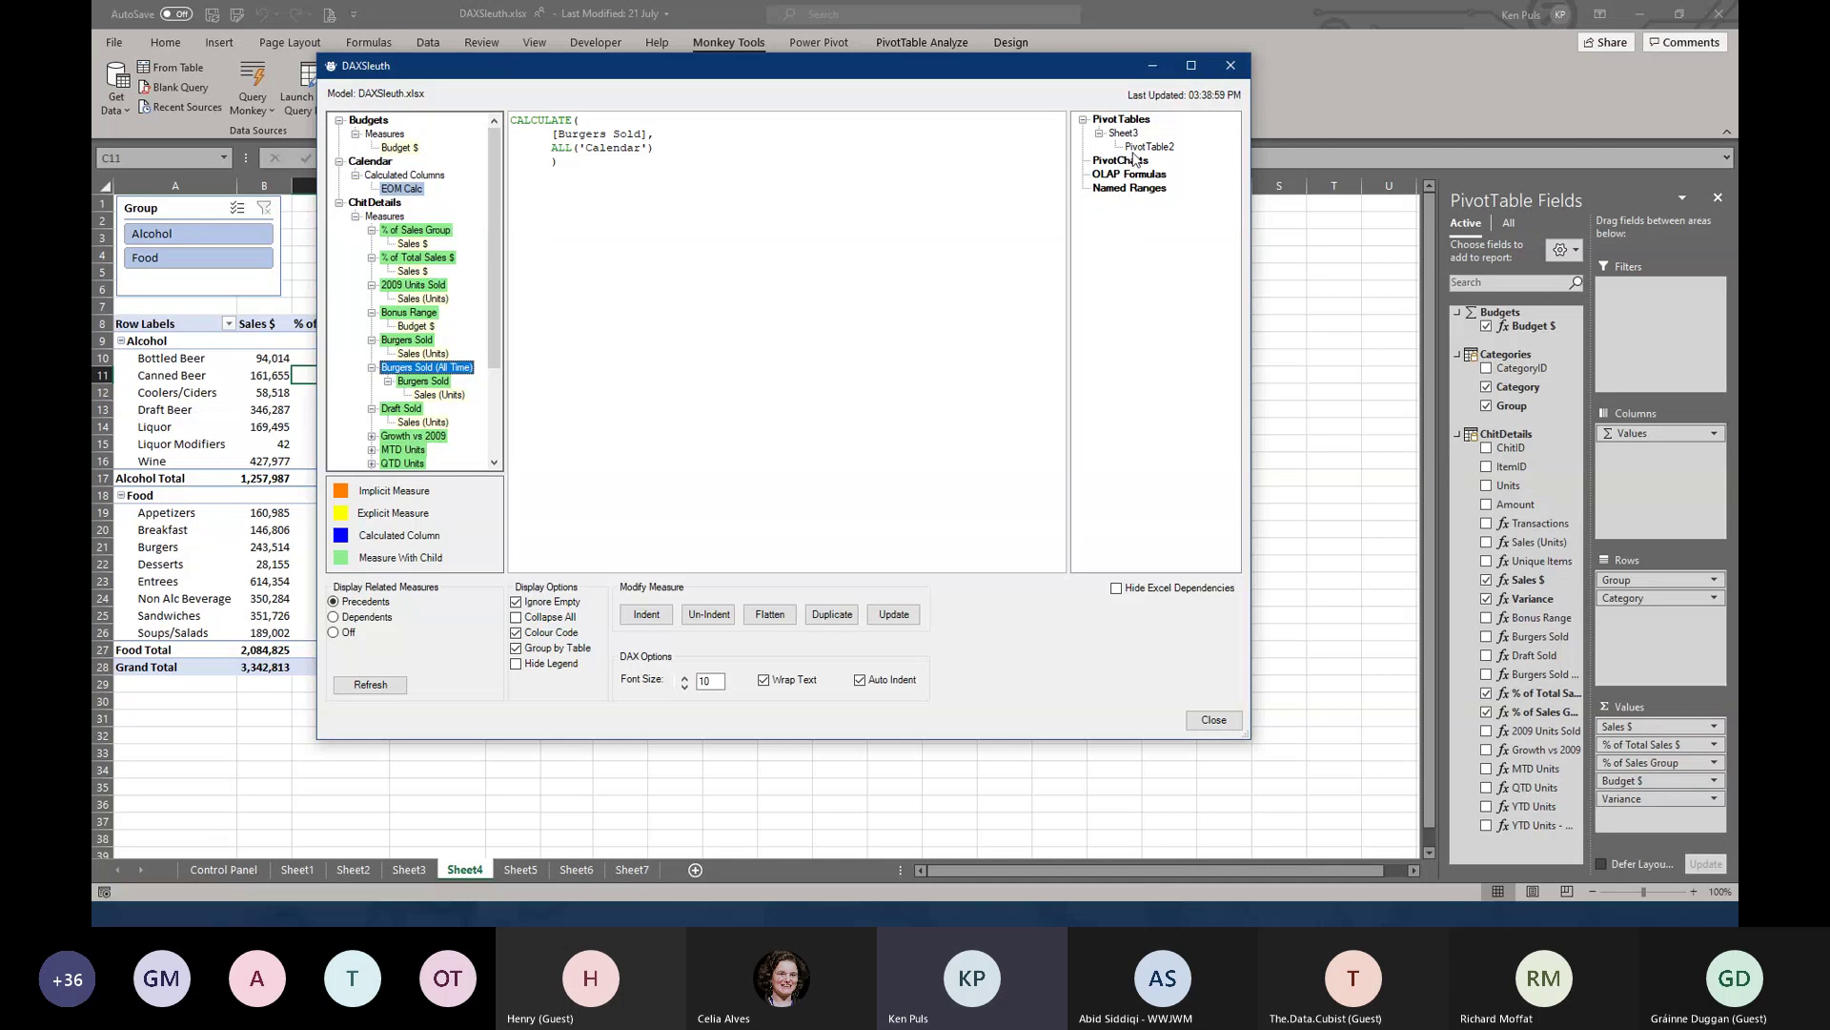
drag(969, 73, 1219, 91)
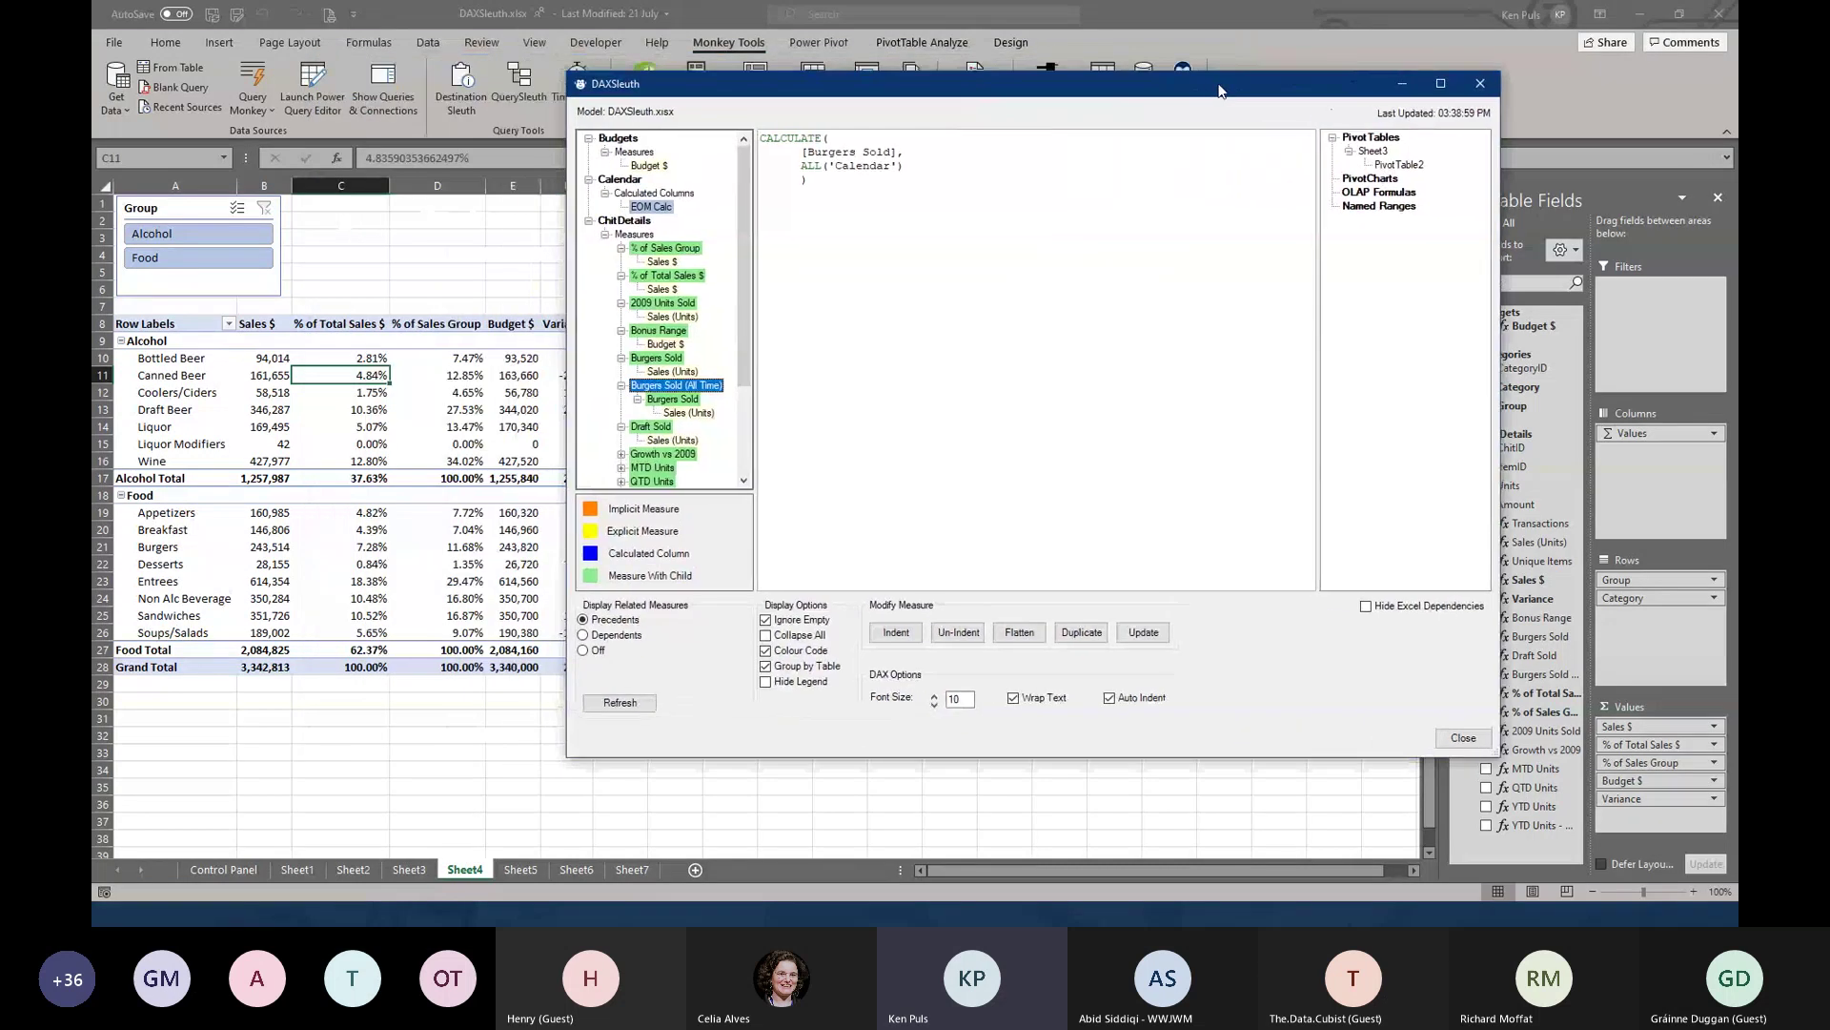
Jump to the Sheet3 pivot table, then check which pivots use Burgers Sold and Sales (Units)
click(1396, 168)
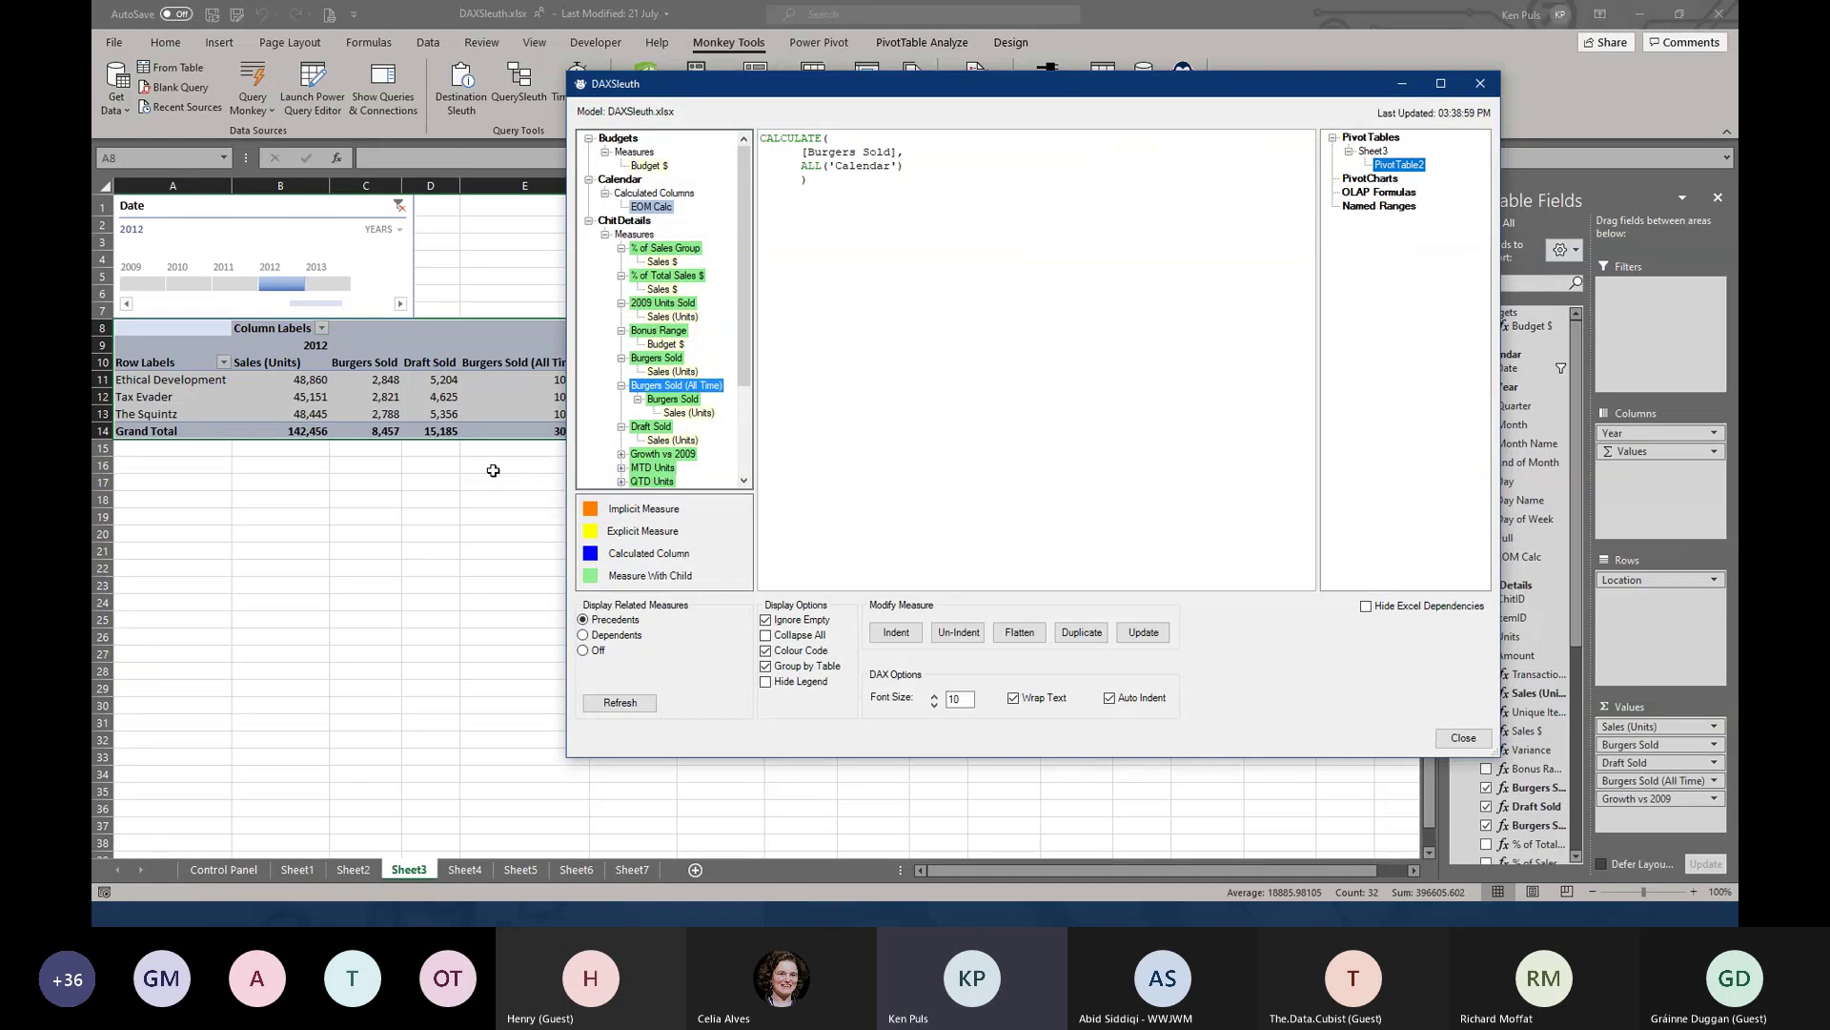
click(667, 401)
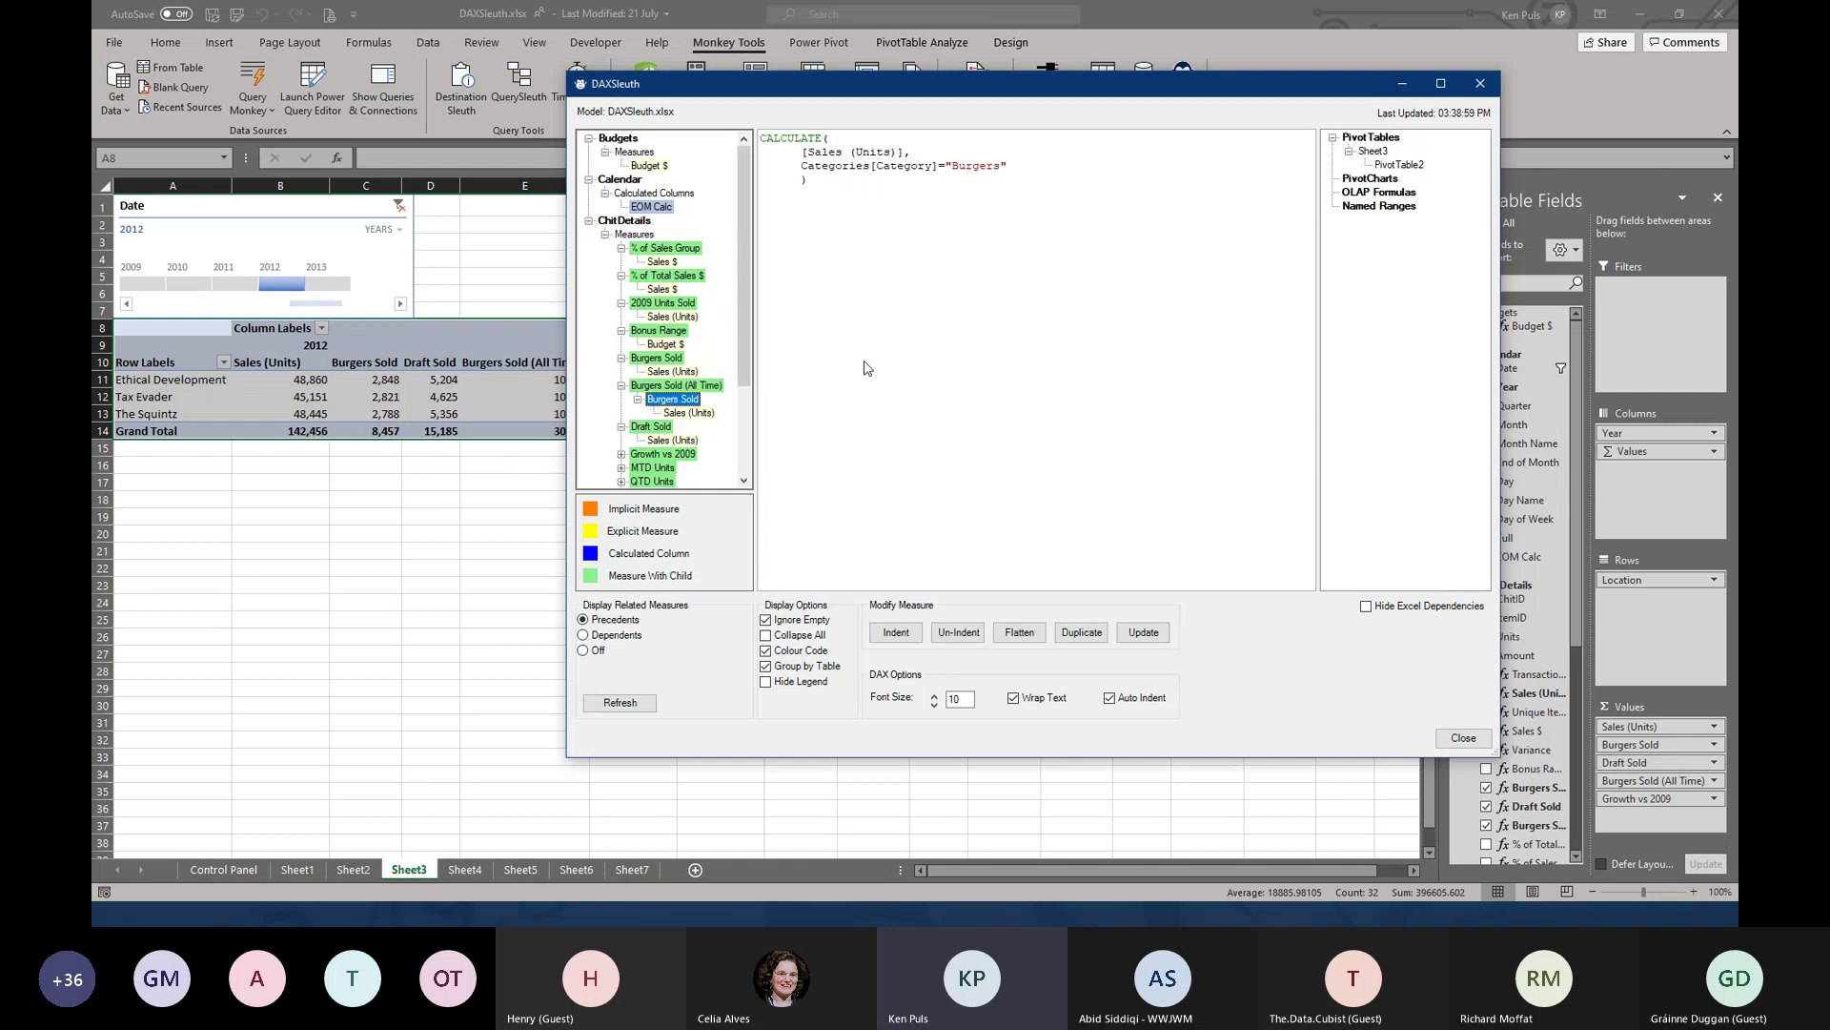
click(1397, 168)
click(691, 414)
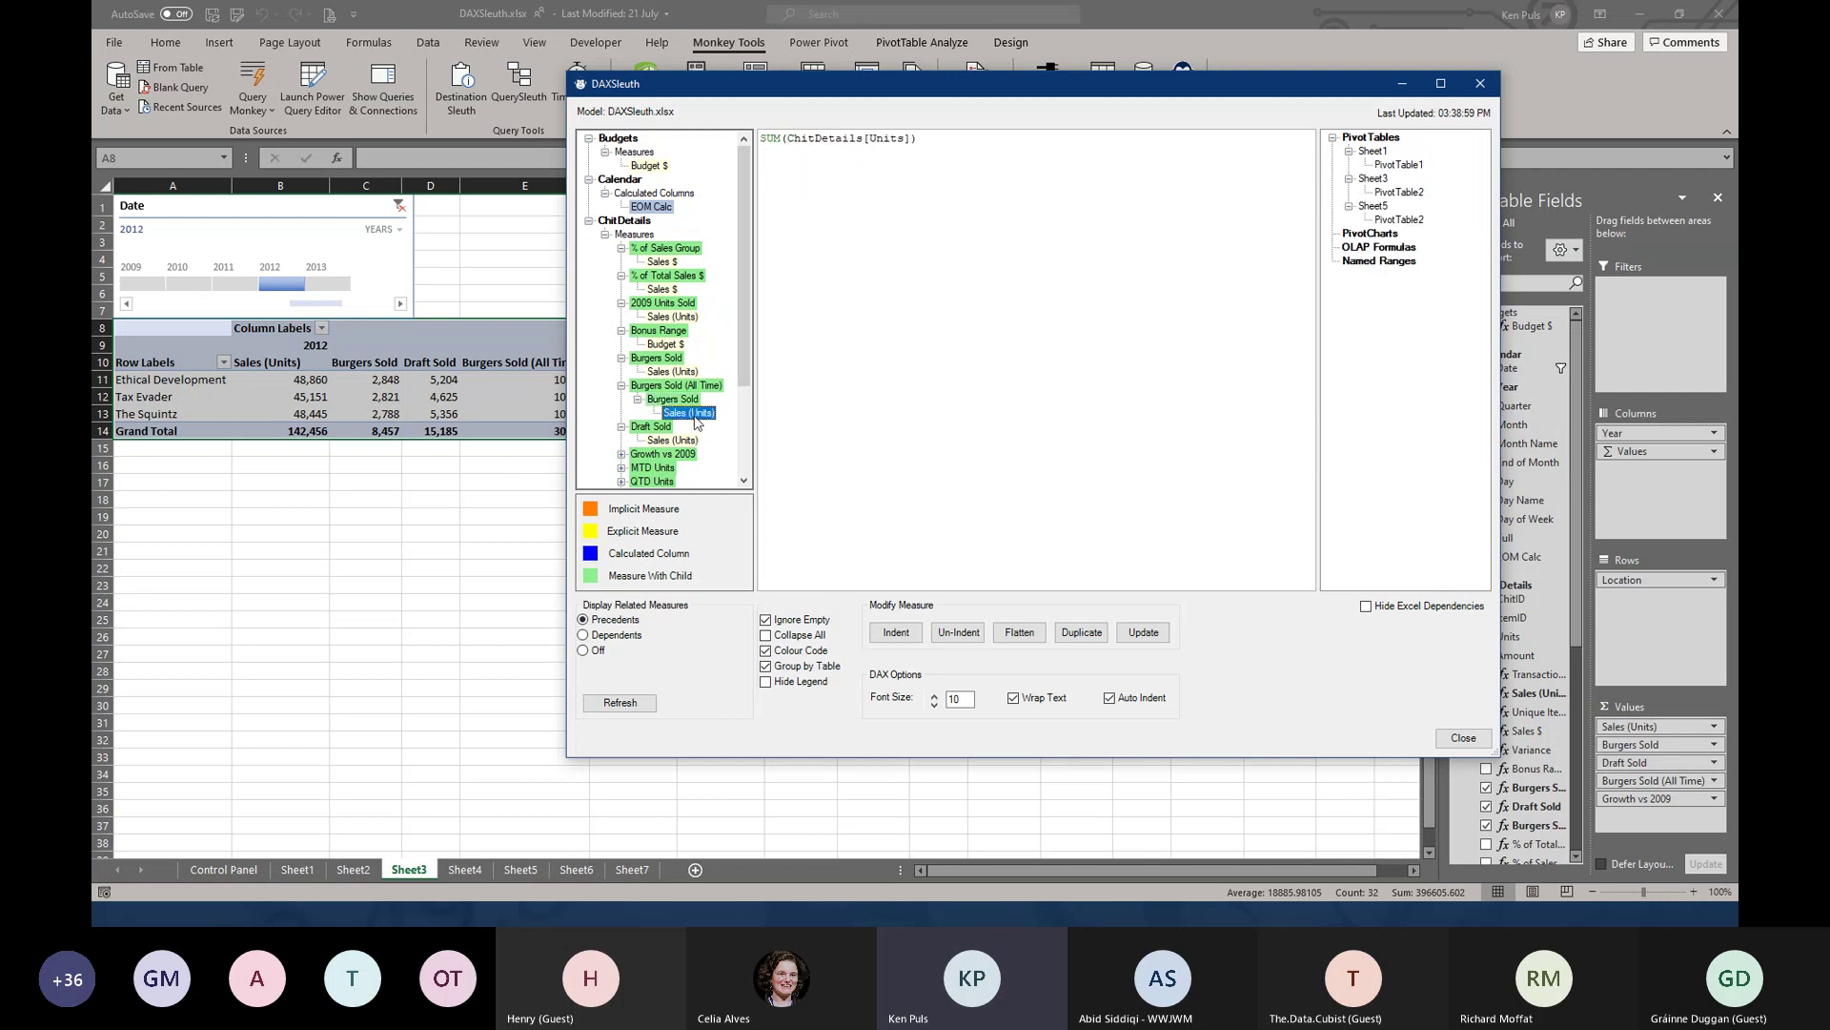
Jump in turn to the Sheet1, Sheet3 and Sheet5 pivots, then reshow Burgers Sold (All Time)
click(1396, 168)
click(1405, 194)
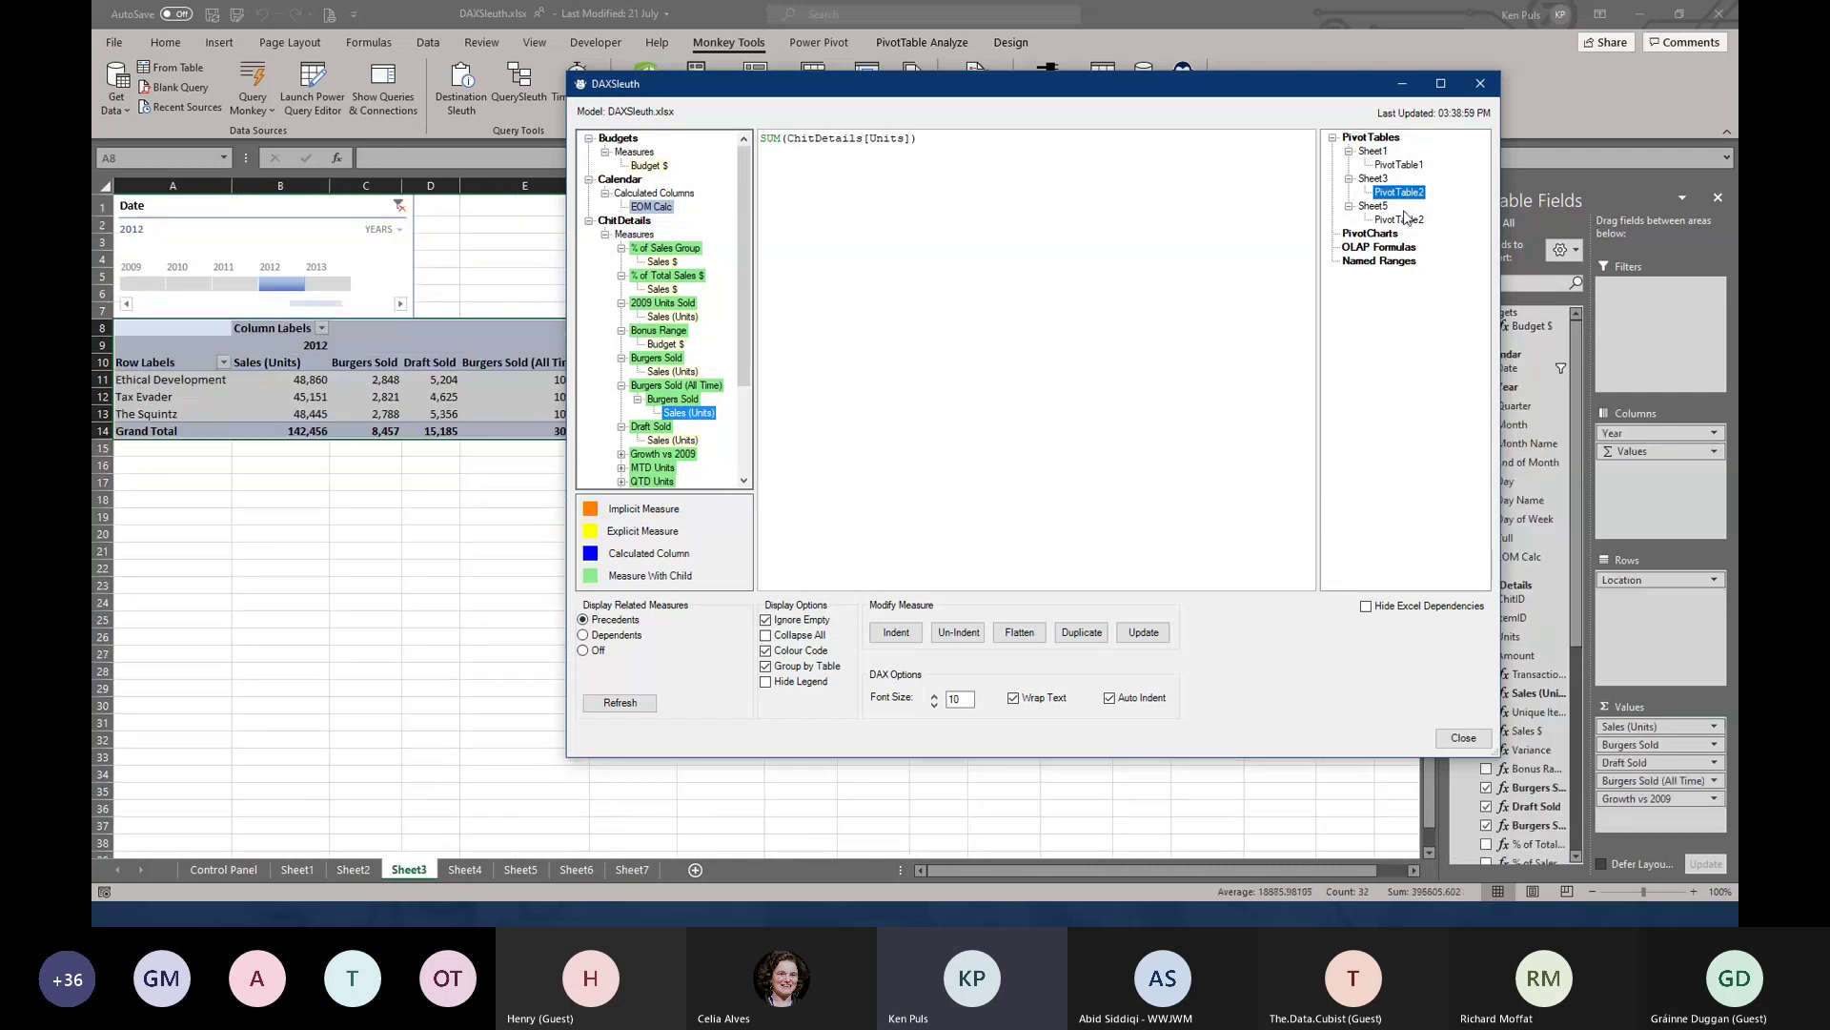
click(1400, 221)
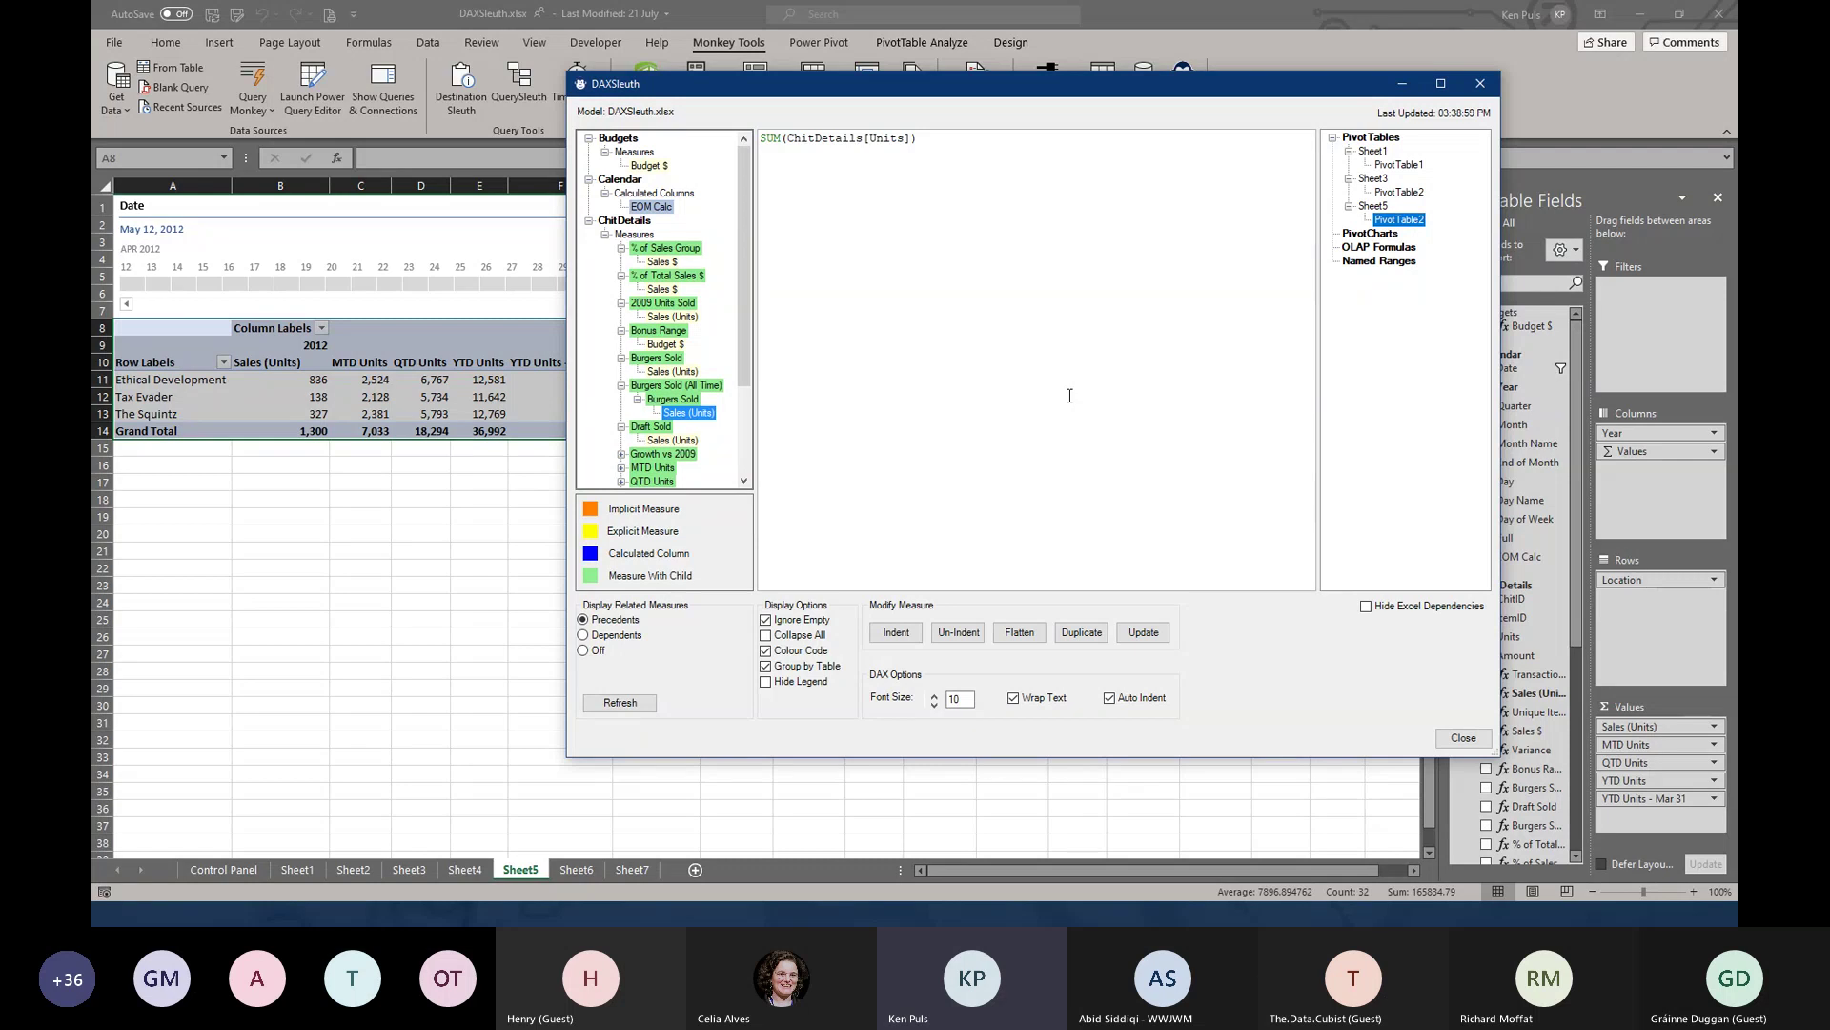
click(681, 386)
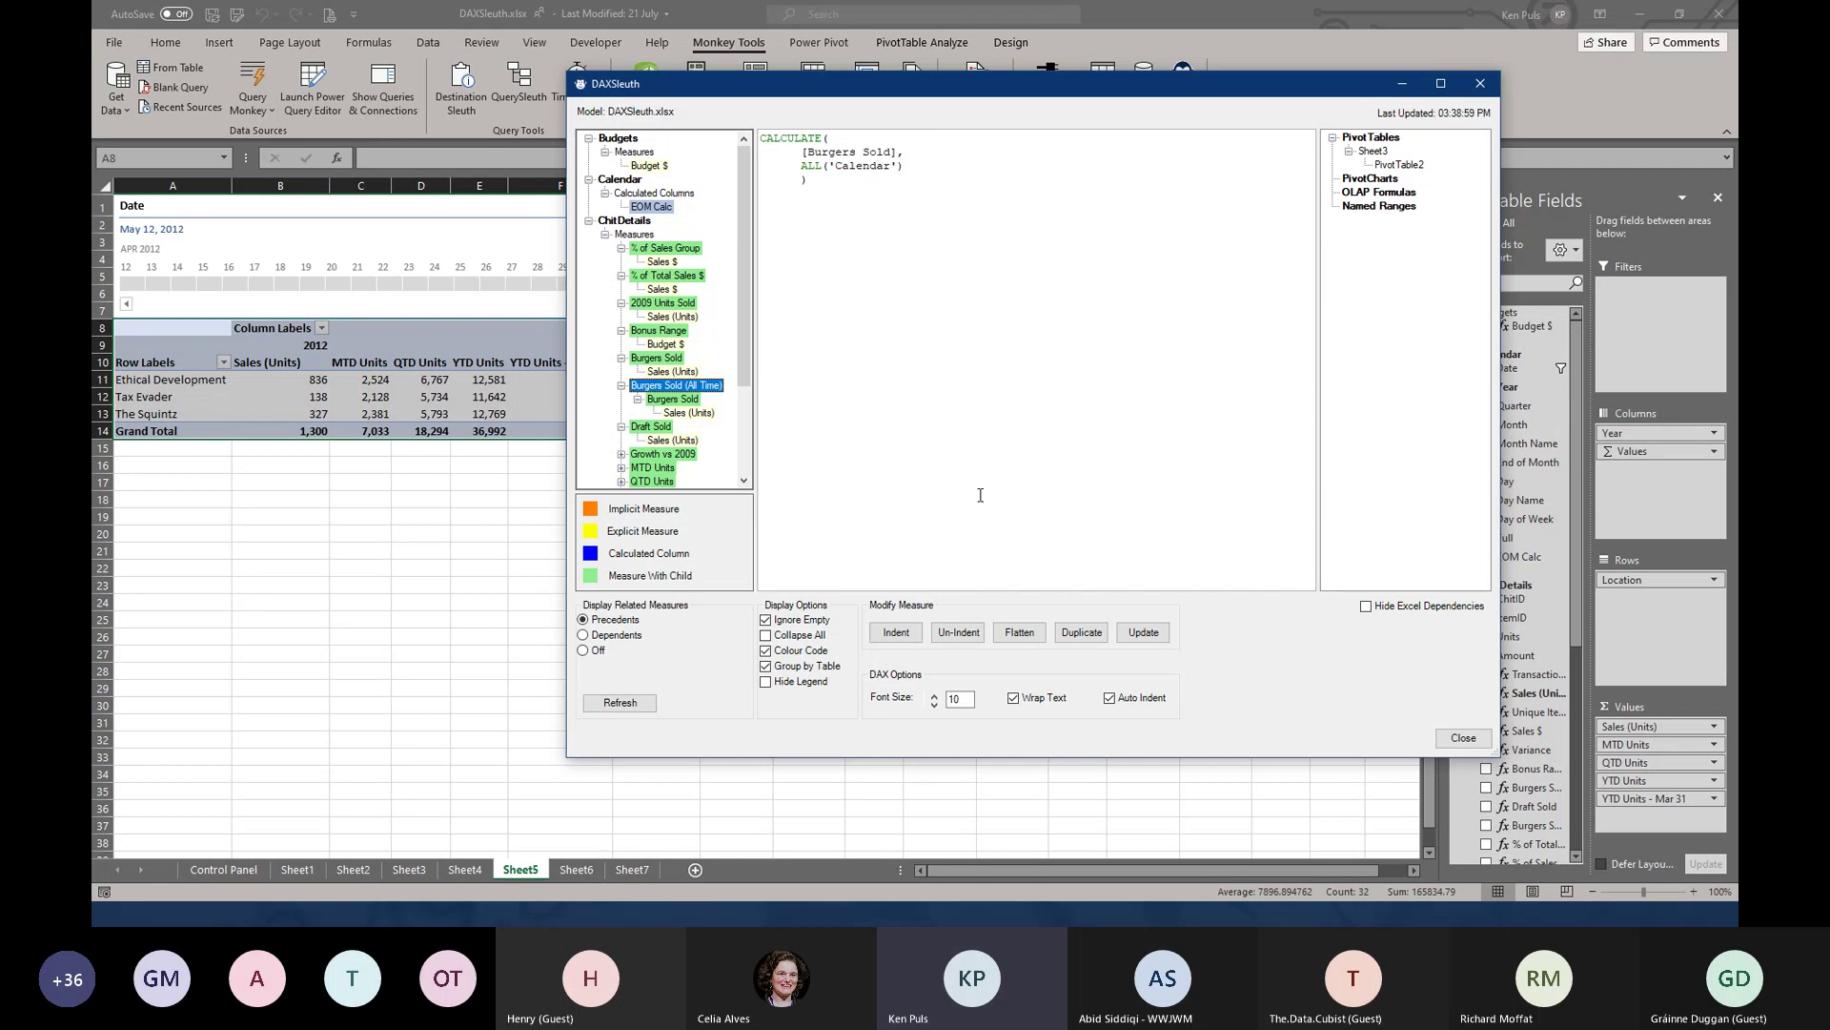
Flatten the Burgers Sold (All Time) formula twice down to base columns, then select Draft Sold
click(1018, 633)
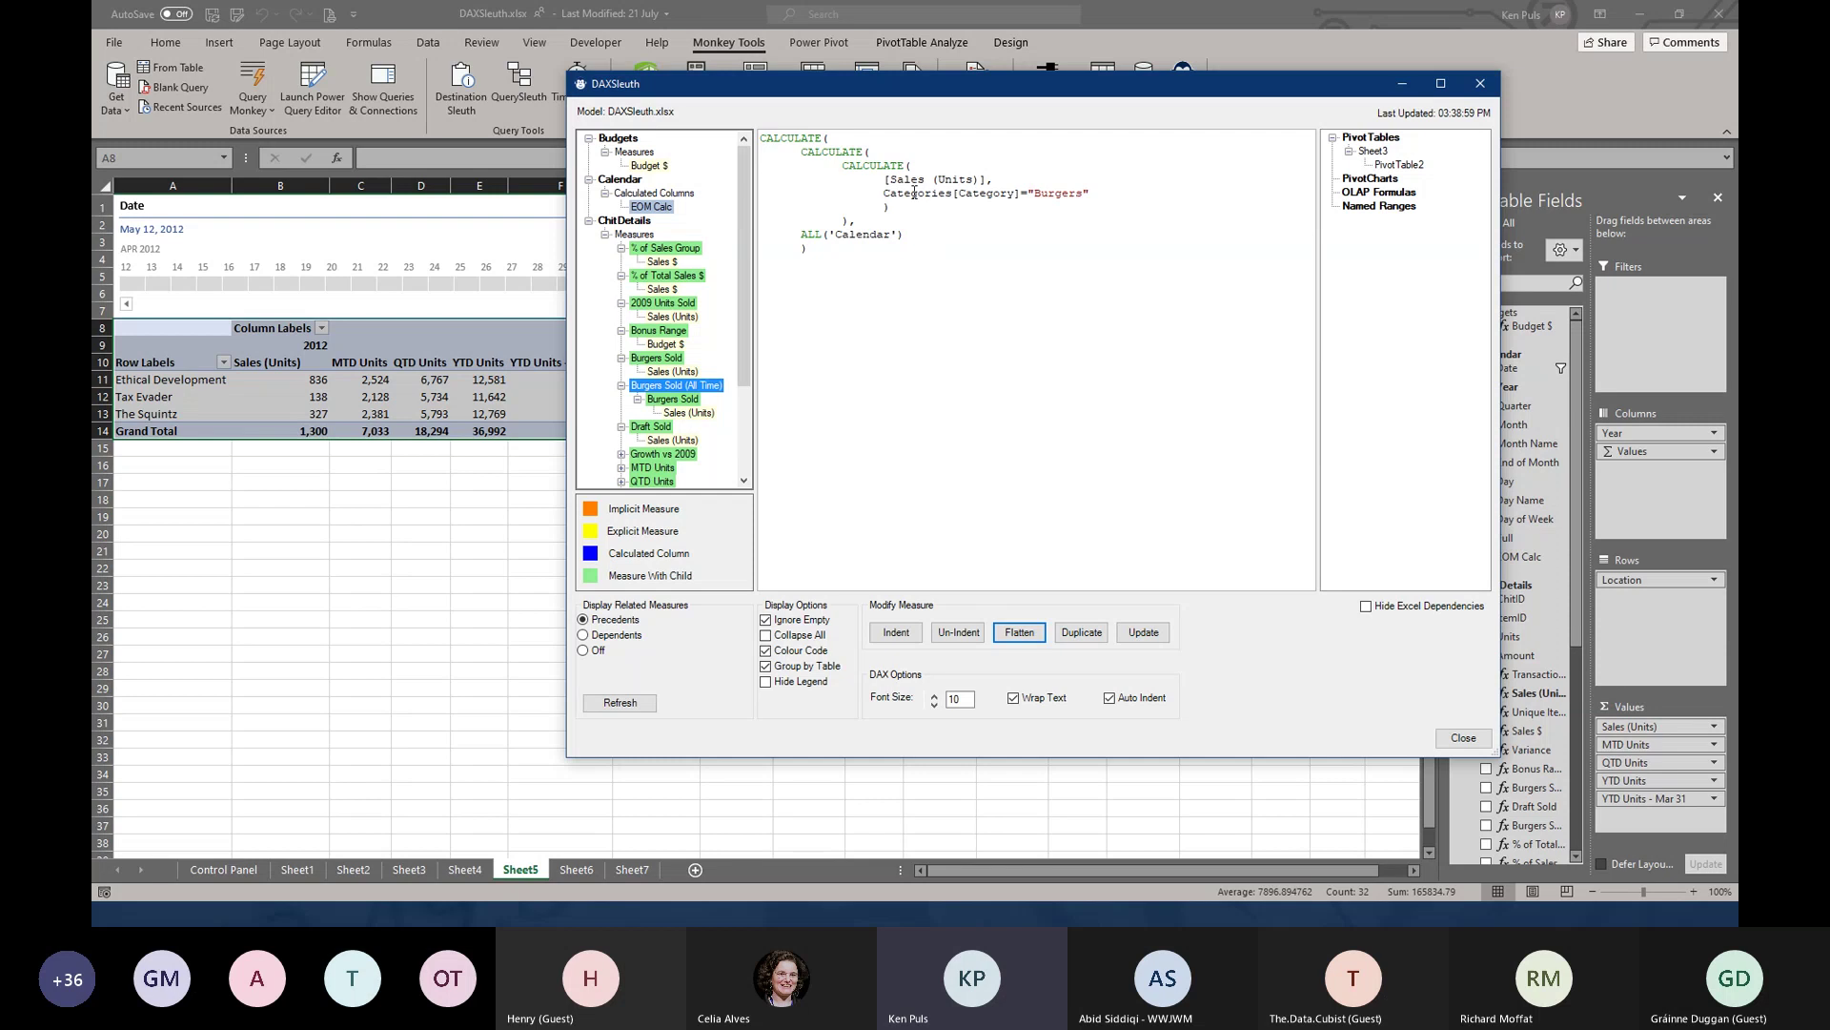
click(1017, 631)
click(656, 428)
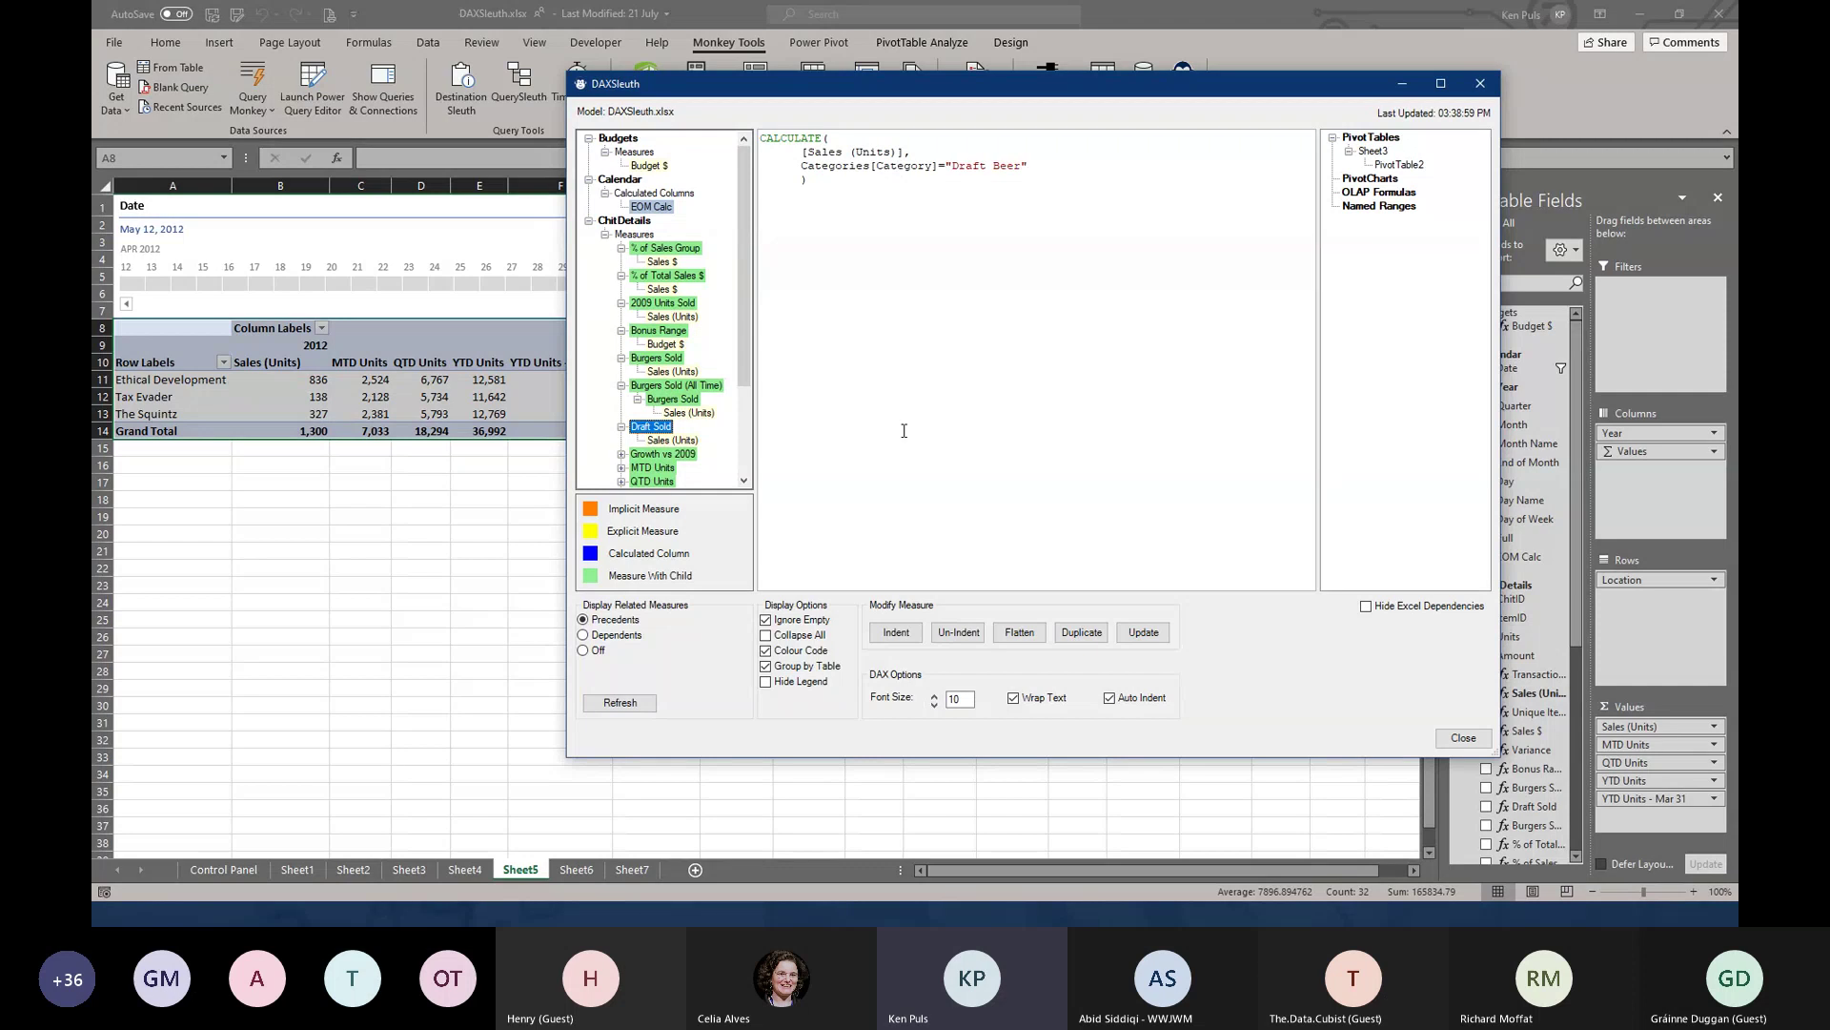
Duplicate the Draft Sold measure as a new measure named Bottled Beer
click(1077, 634)
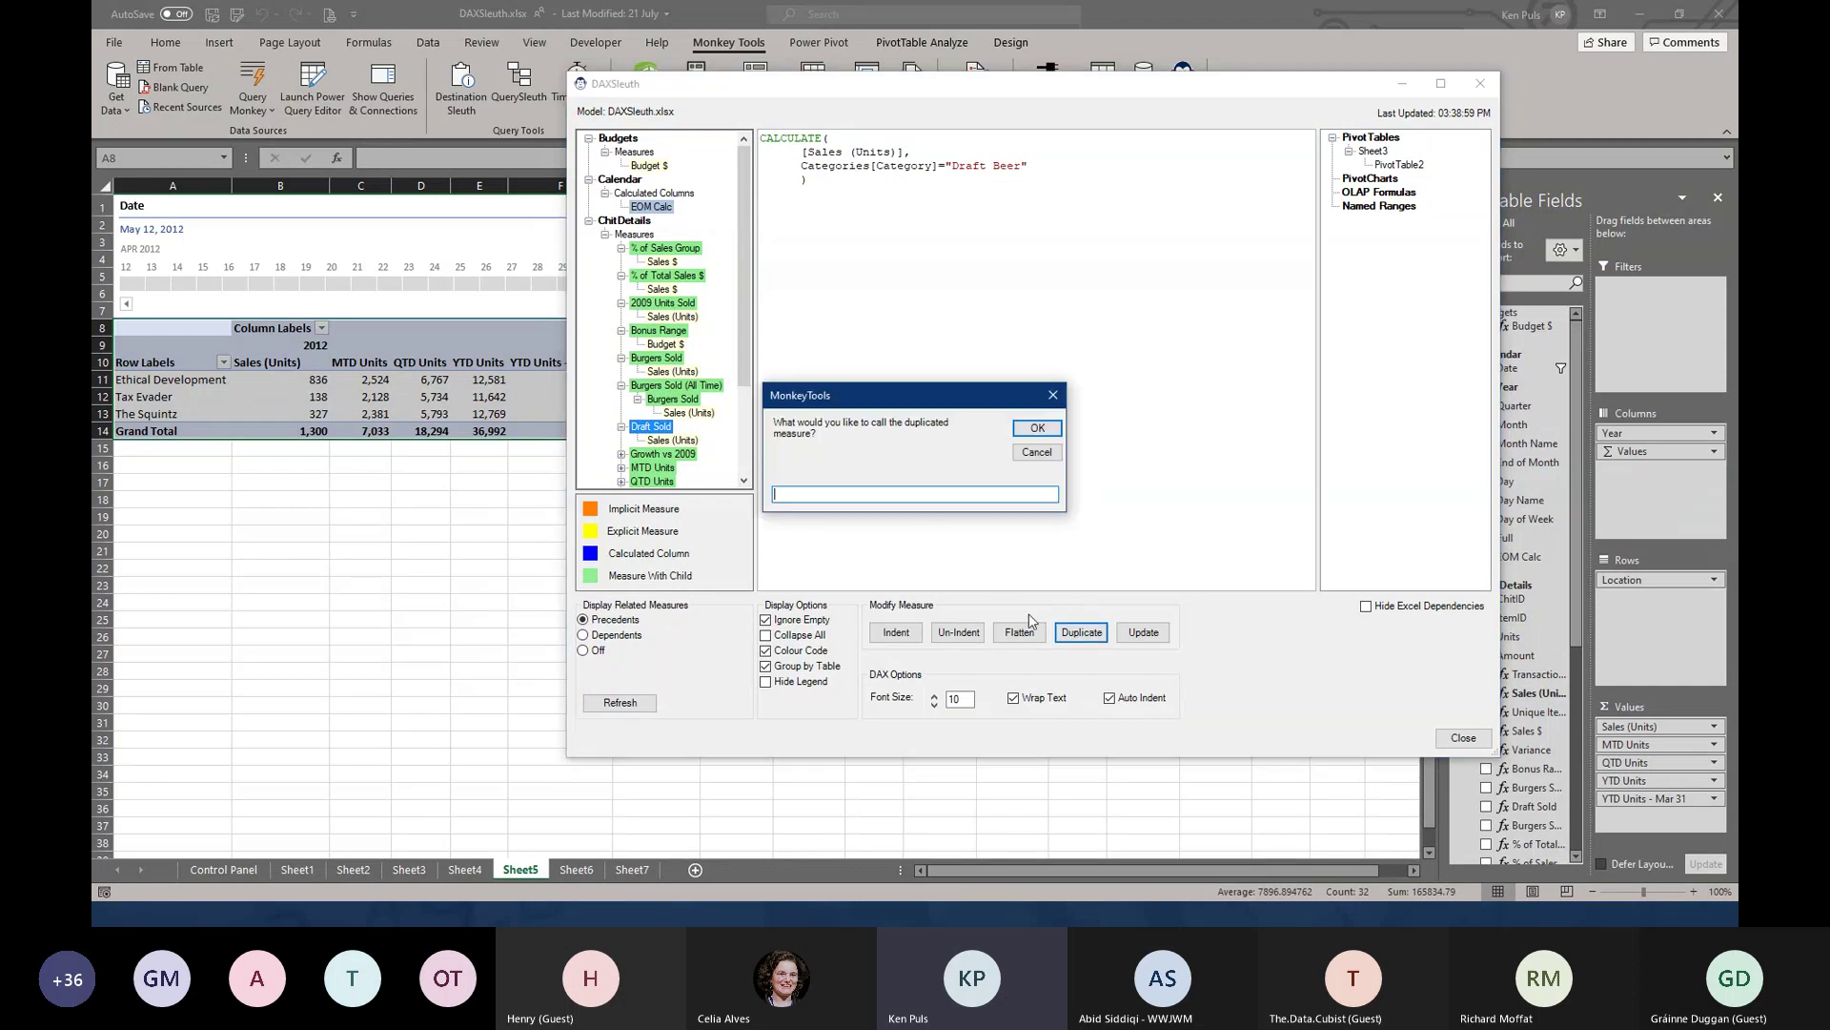
text(Bottled Beer)
click(1037, 427)
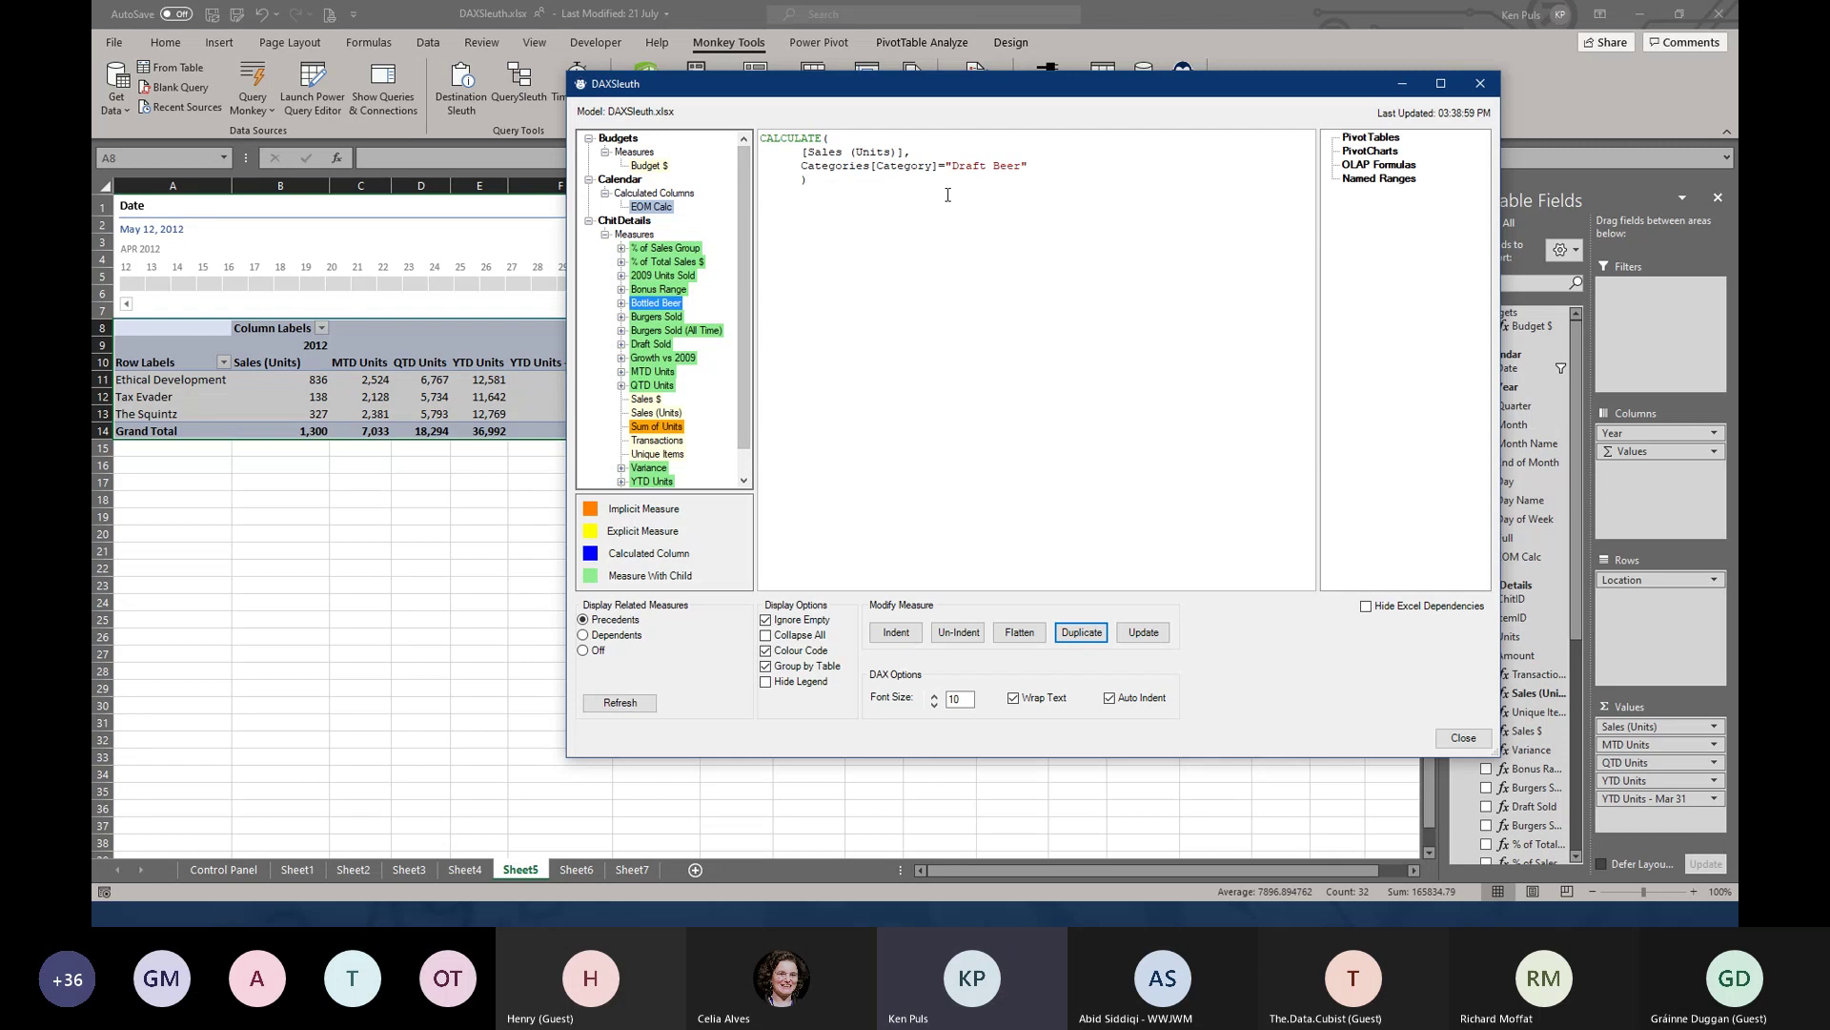
Change the formula's category filter from "Draft Beer" to "Bottled Beer" and update the model
double_click(953, 165)
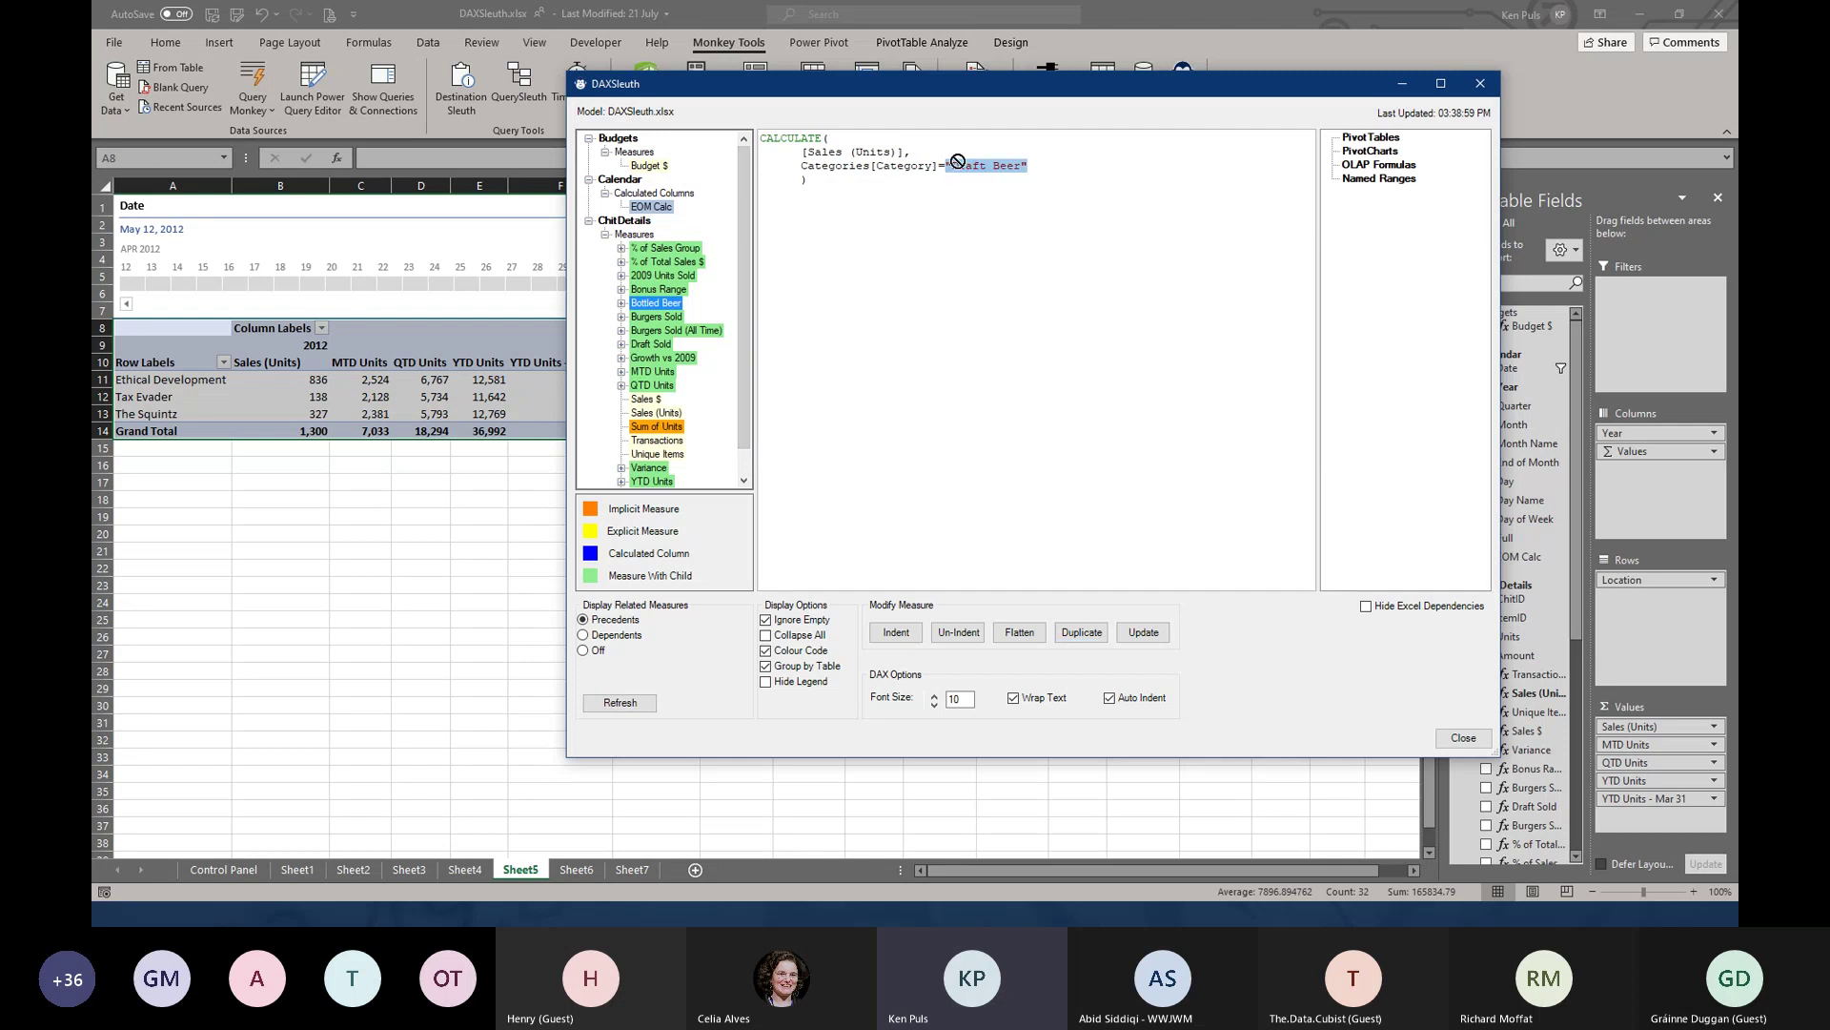
click(954, 165)
drag(954, 168, 989, 171)
text(Bottled)
click(1143, 632)
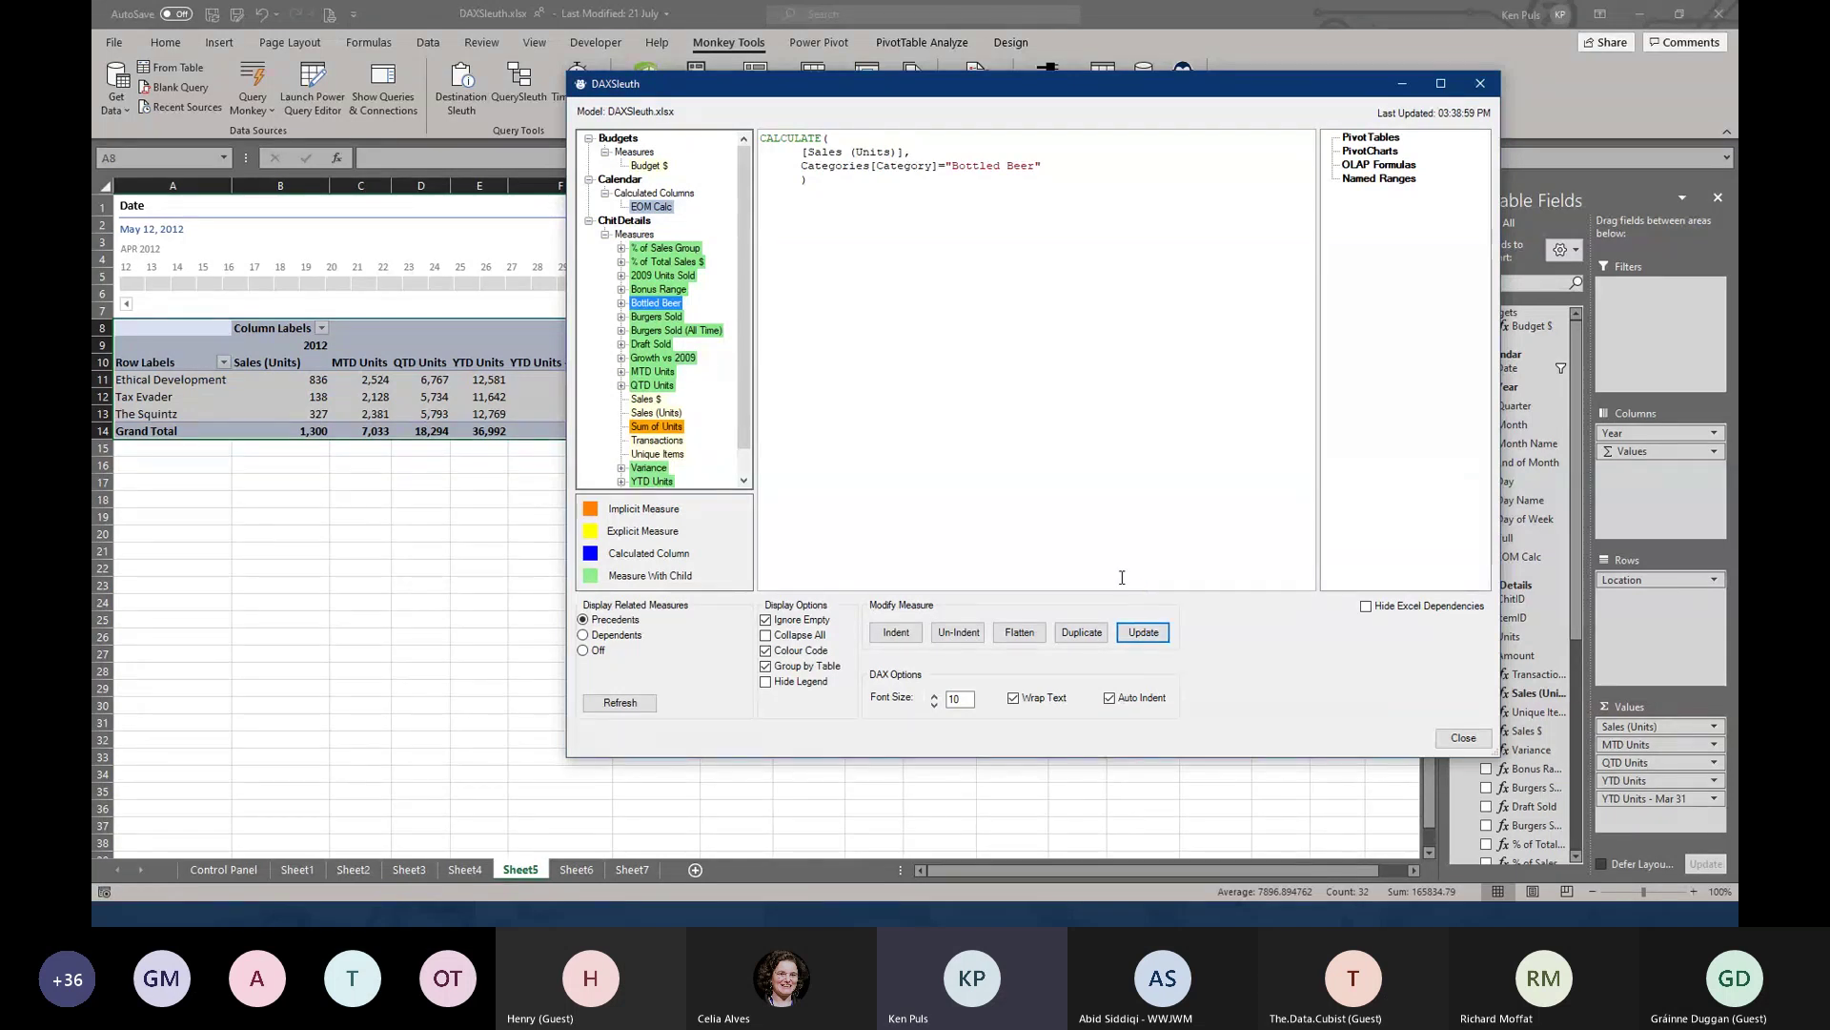
Close DAXSleuth and run ModelSleuth's Model Summary report on a new XLG_Report_ModelStats sheet
click(1450, 743)
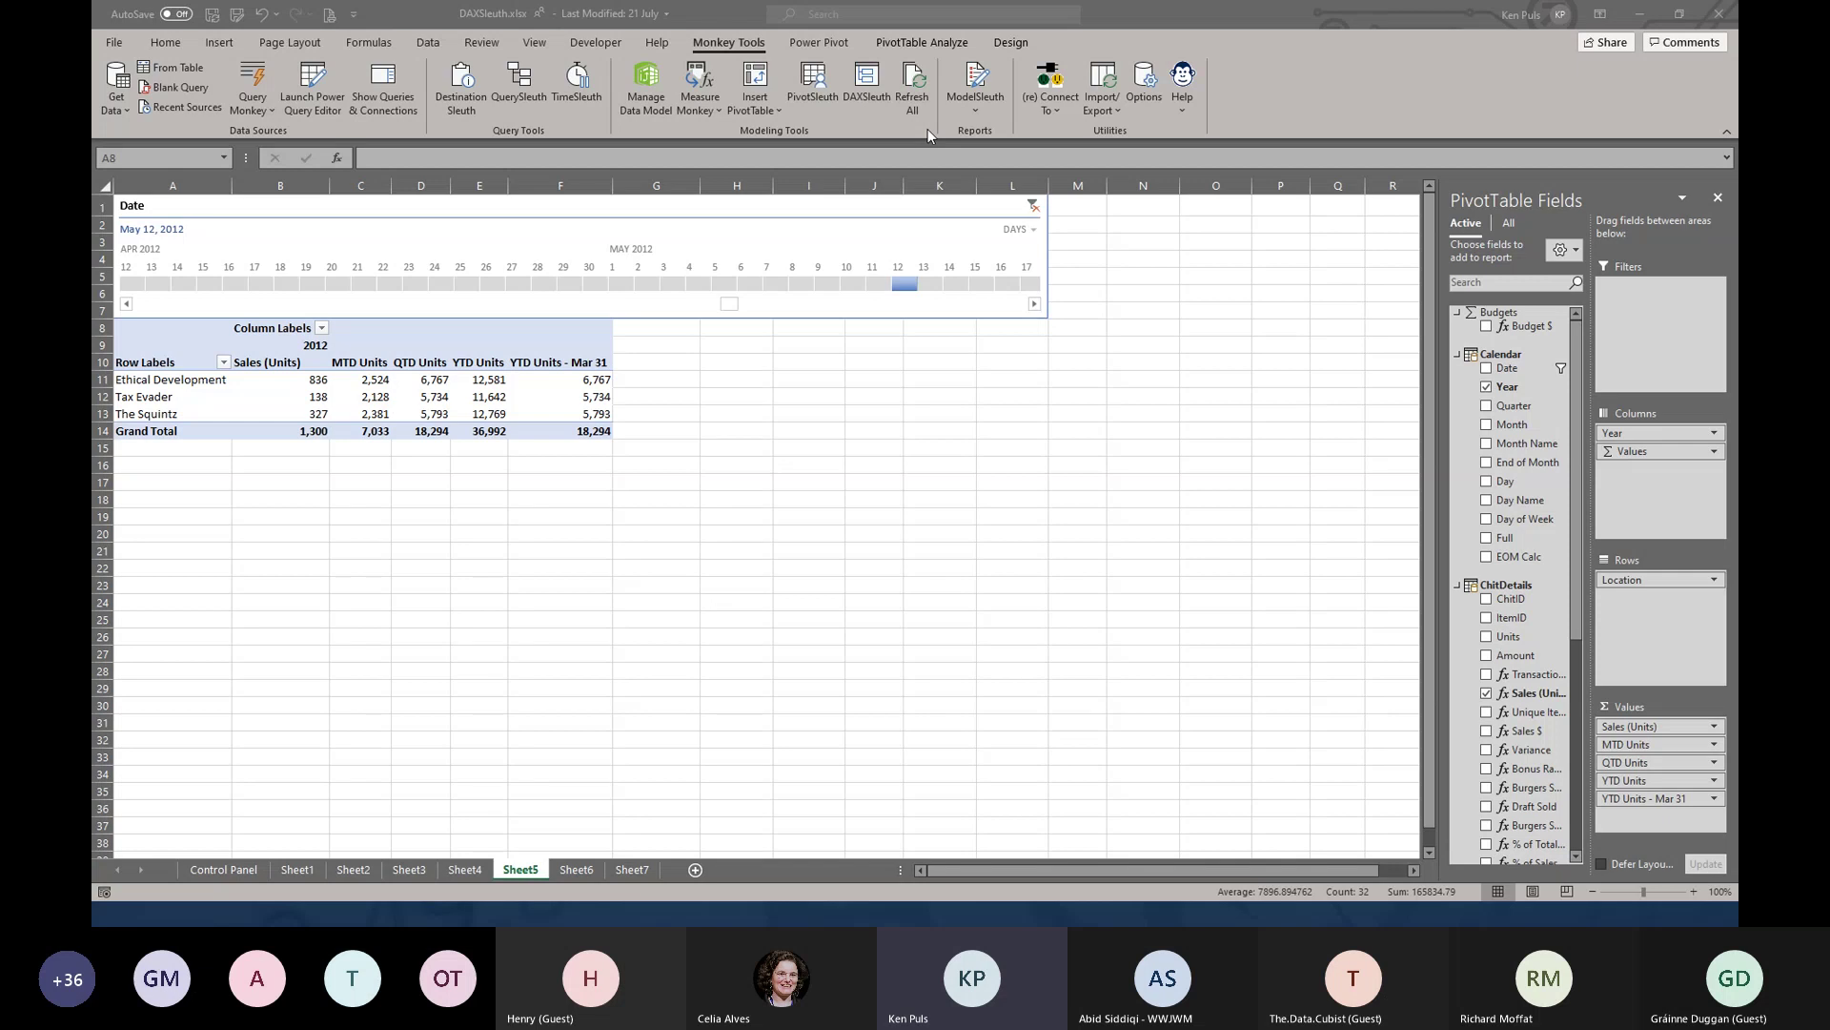
click(969, 111)
click(975, 110)
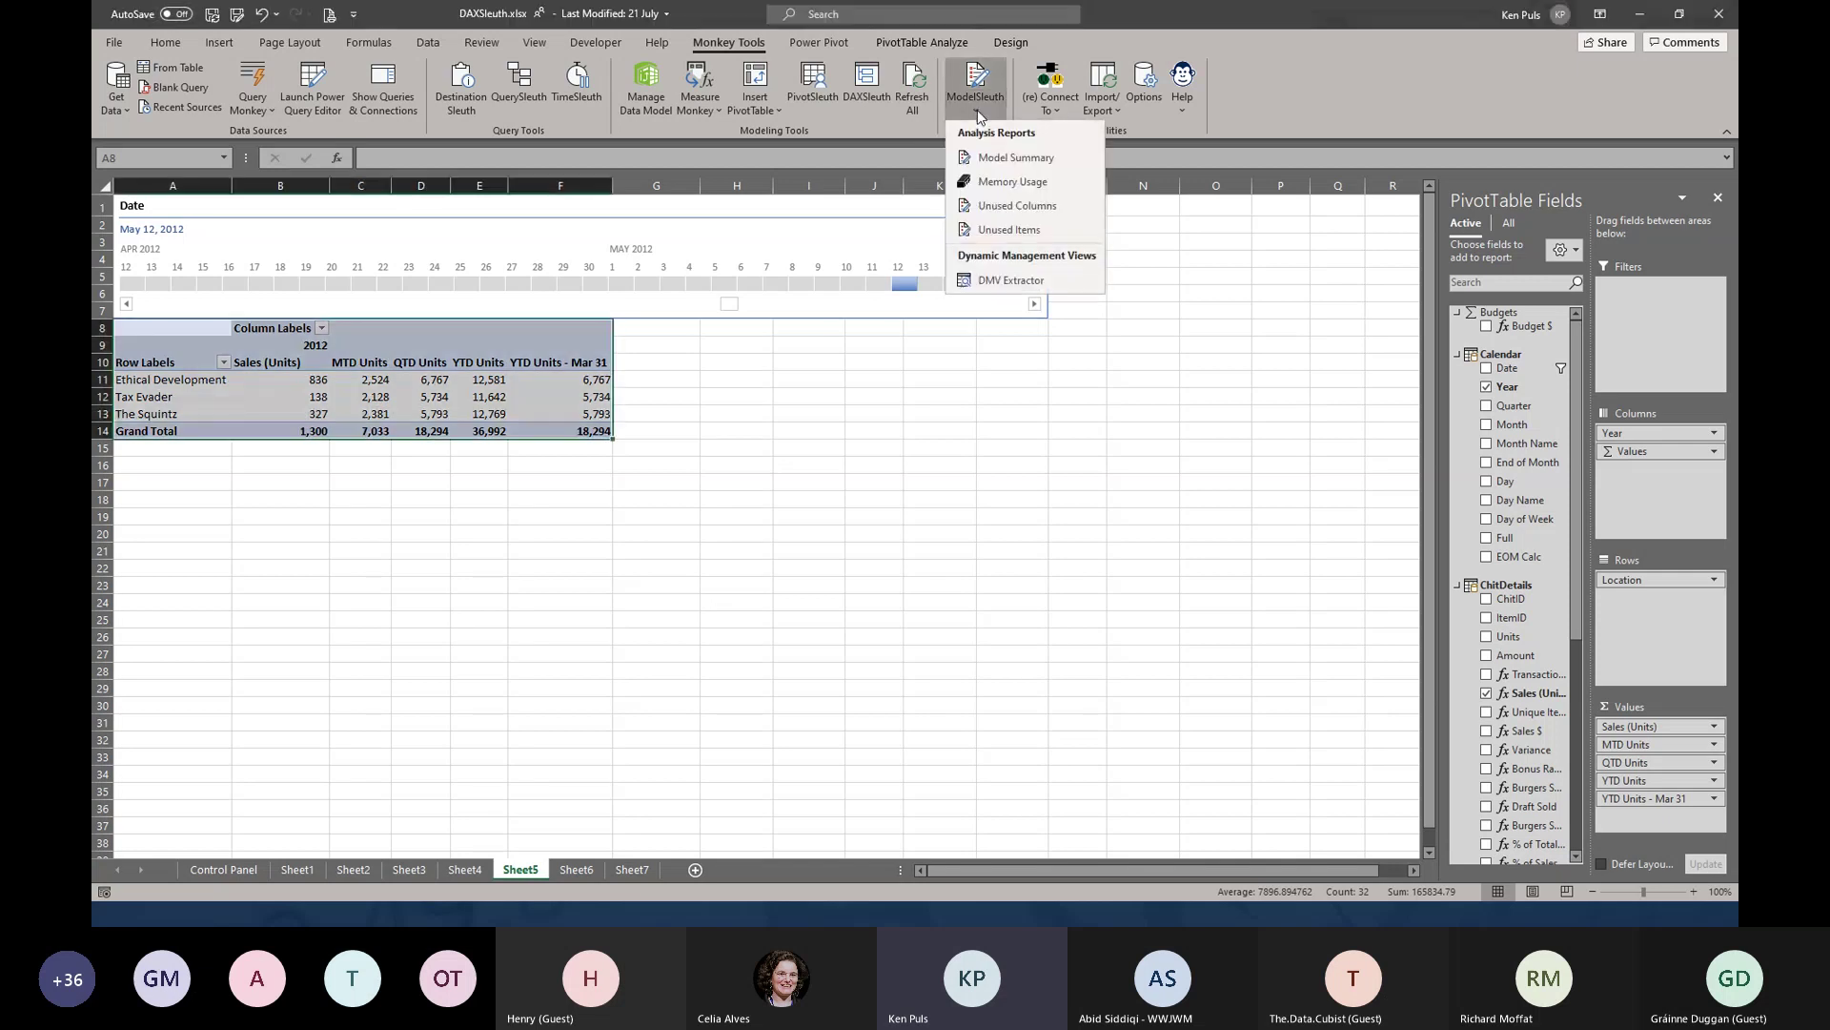
click(980, 160)
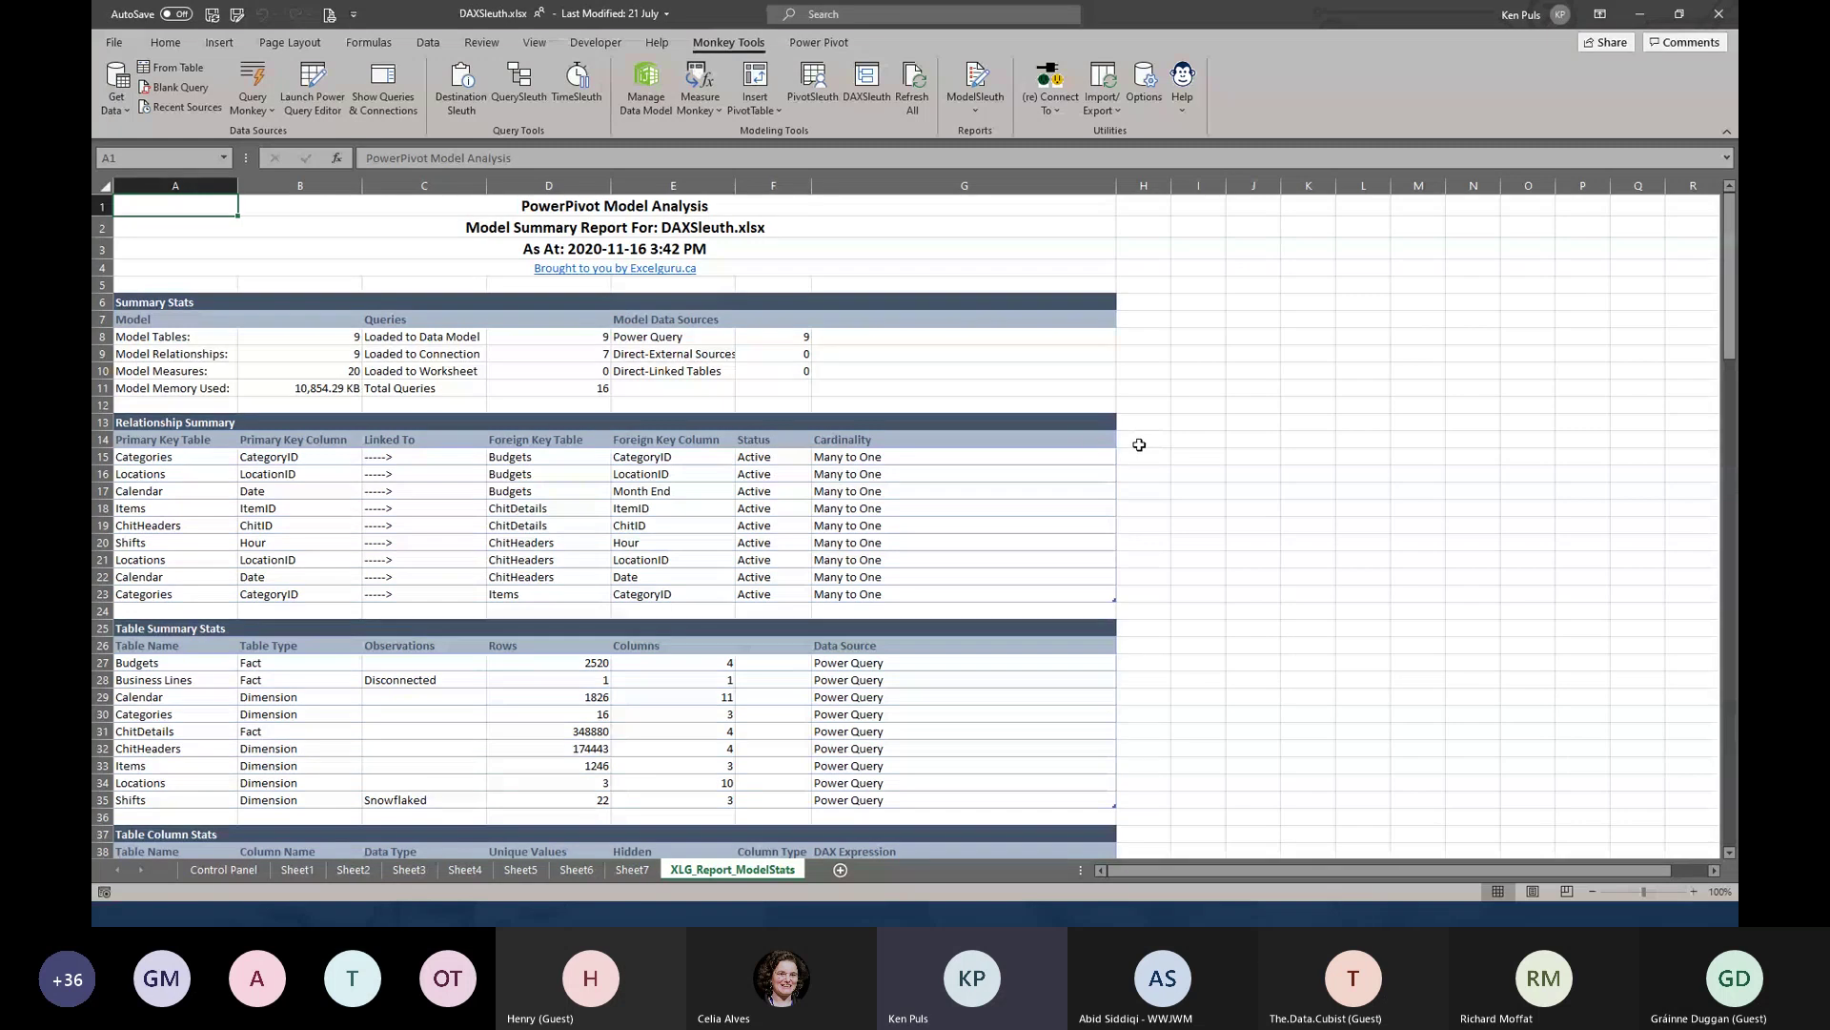
click(309, 340)
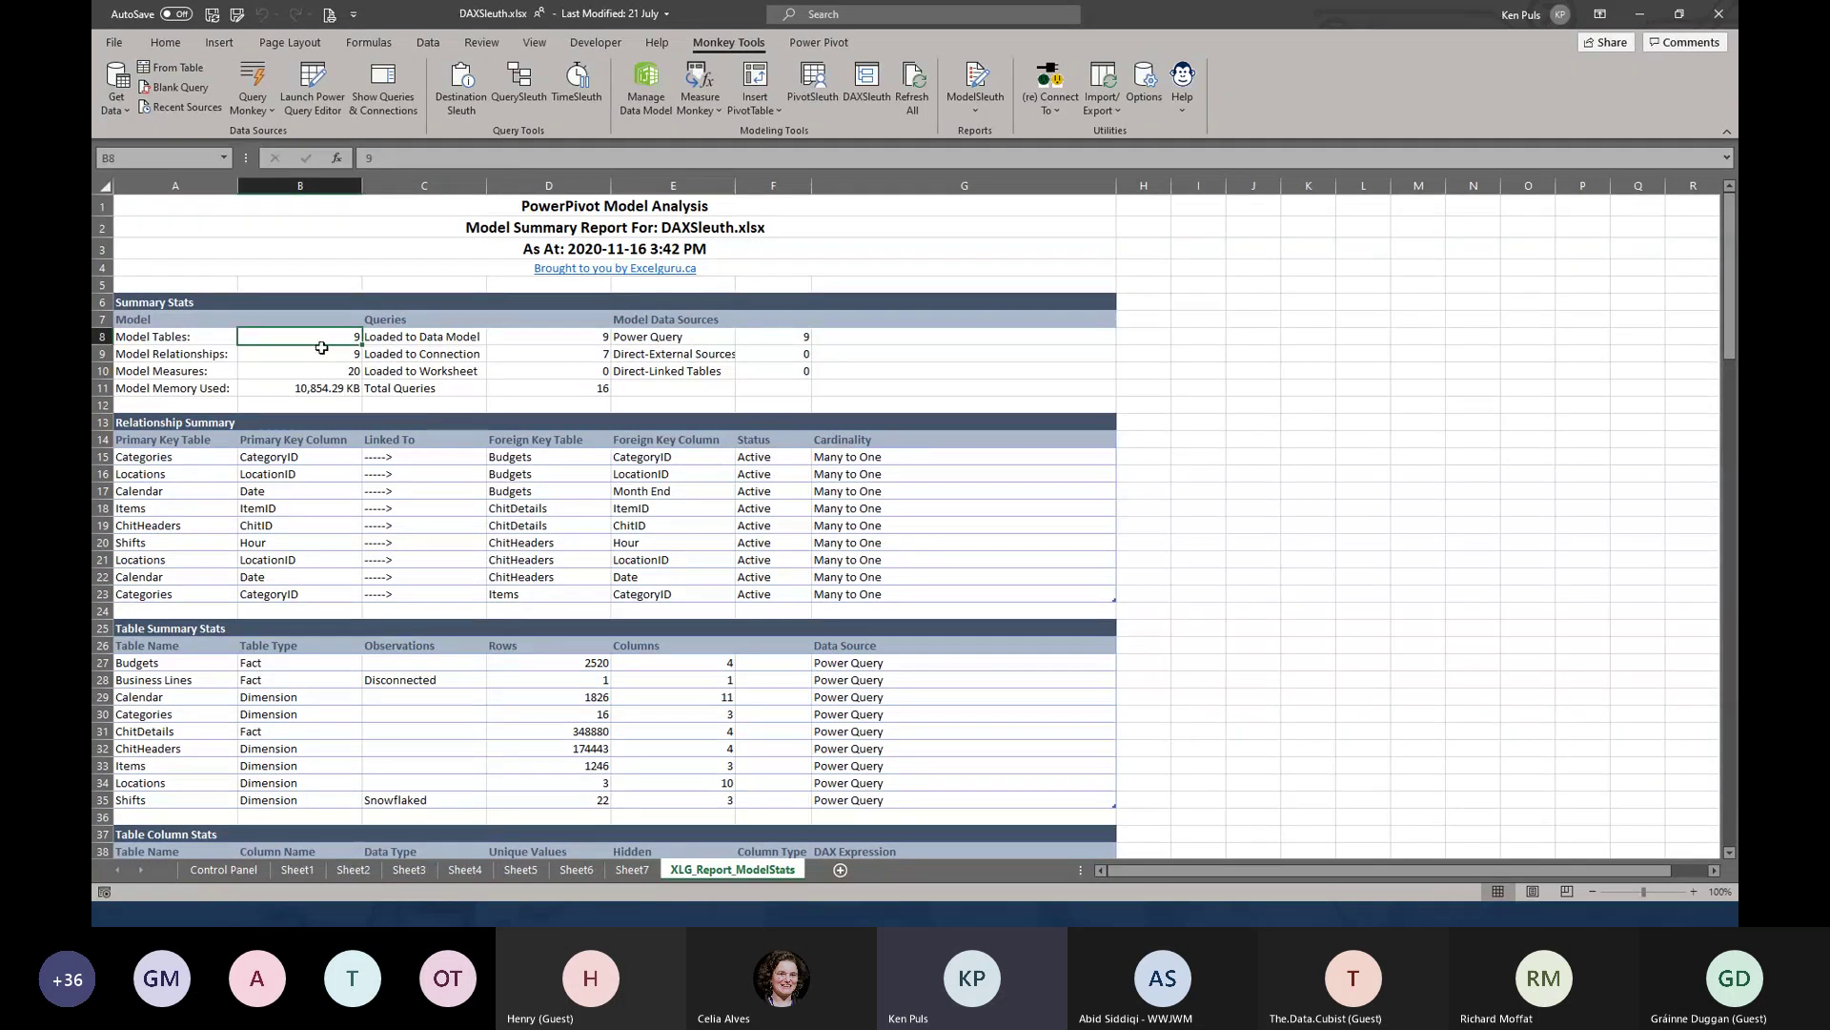
click(311, 371)
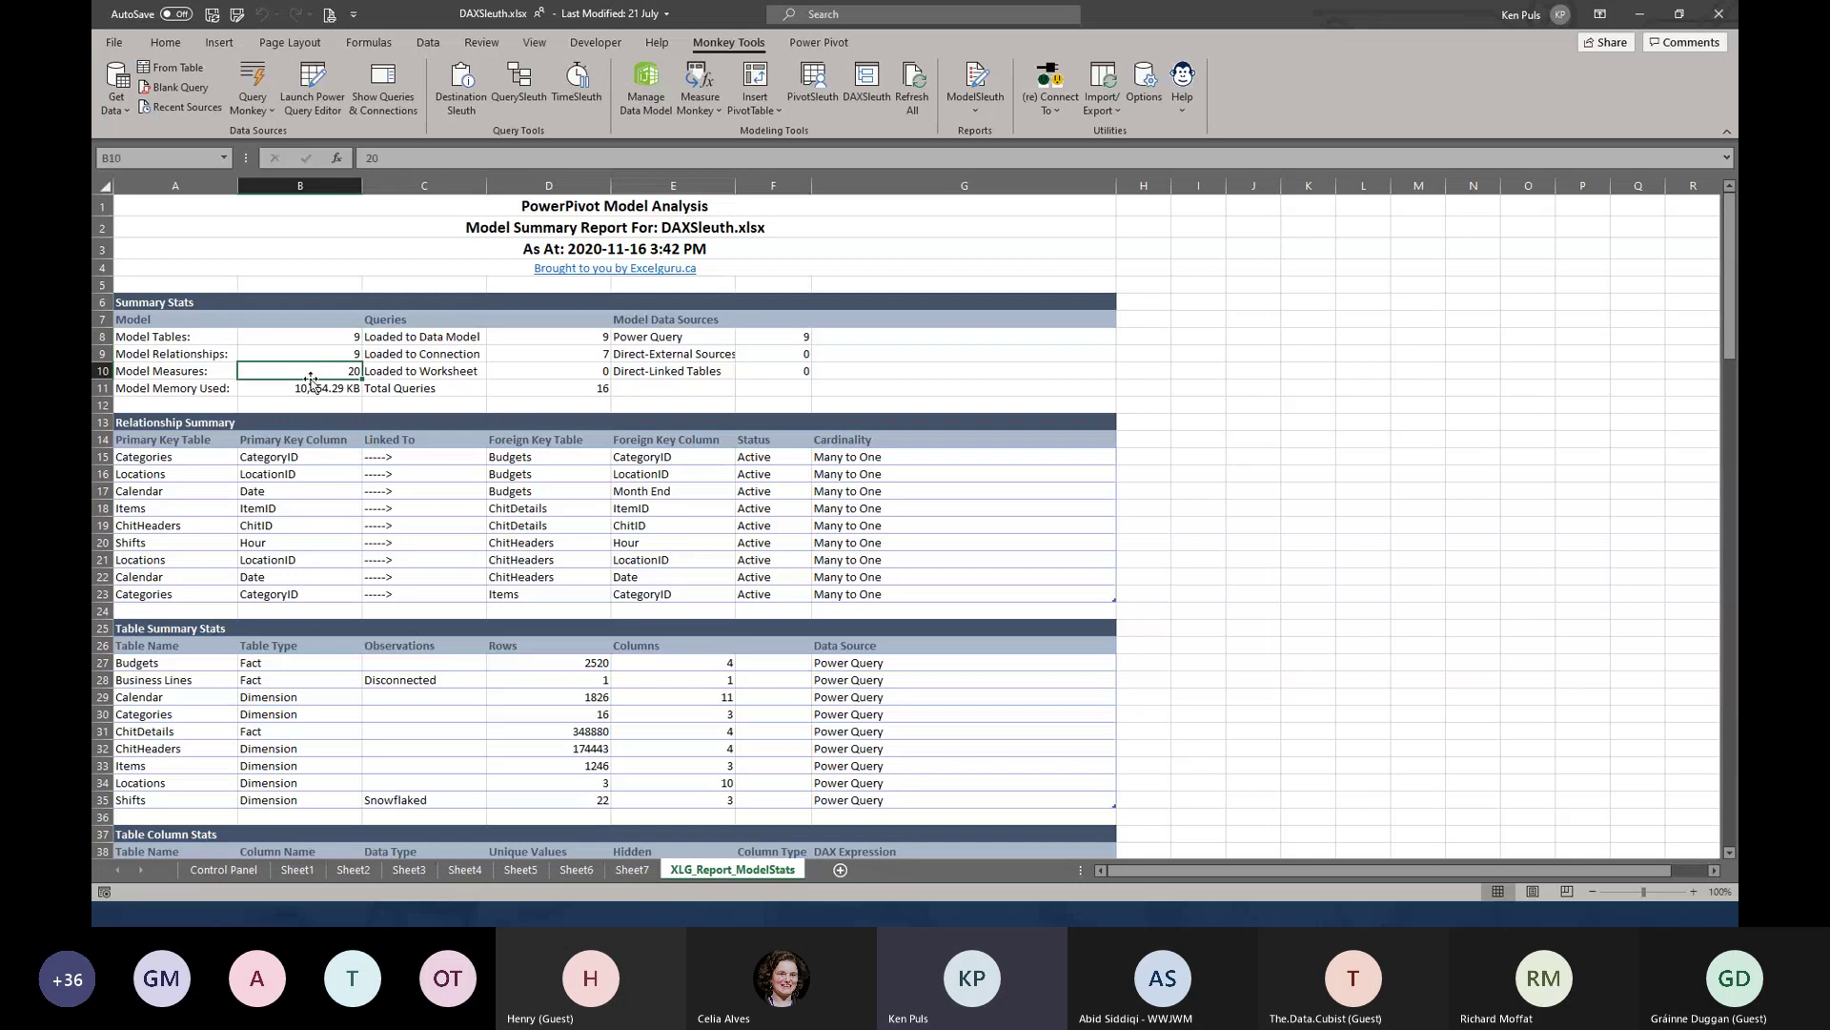
click(303, 386)
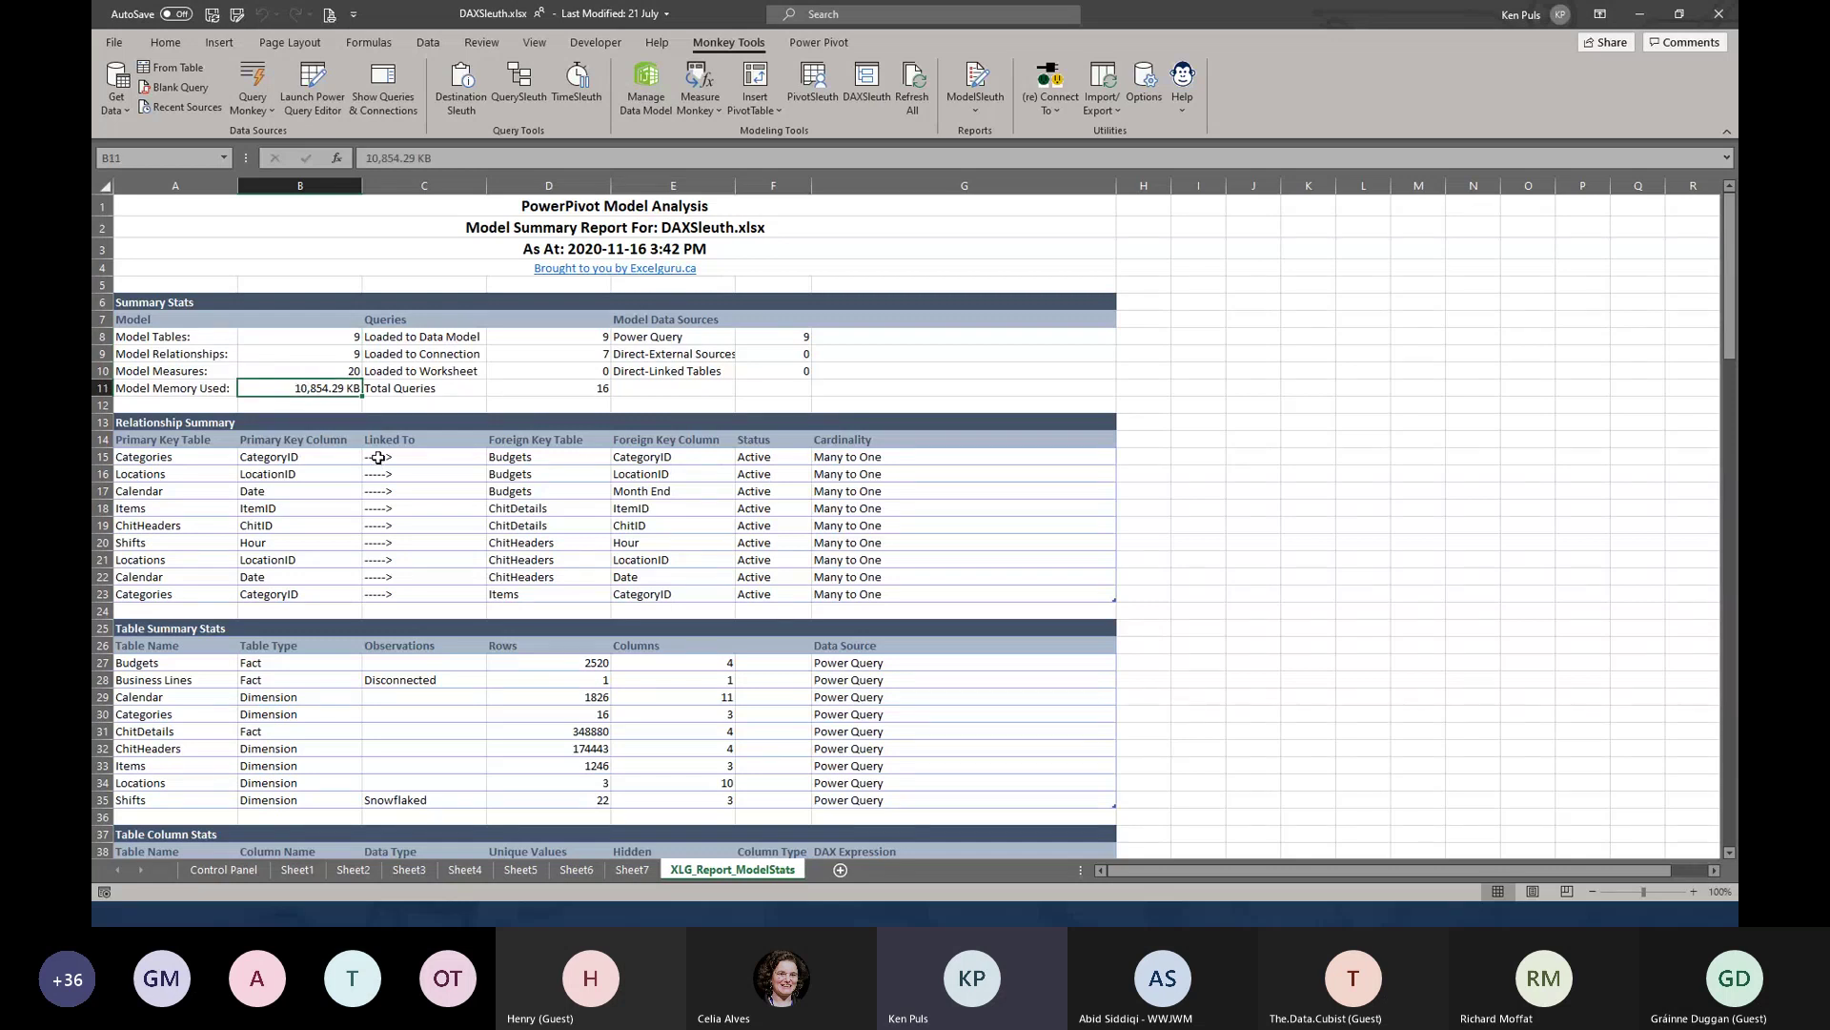
click(587, 332)
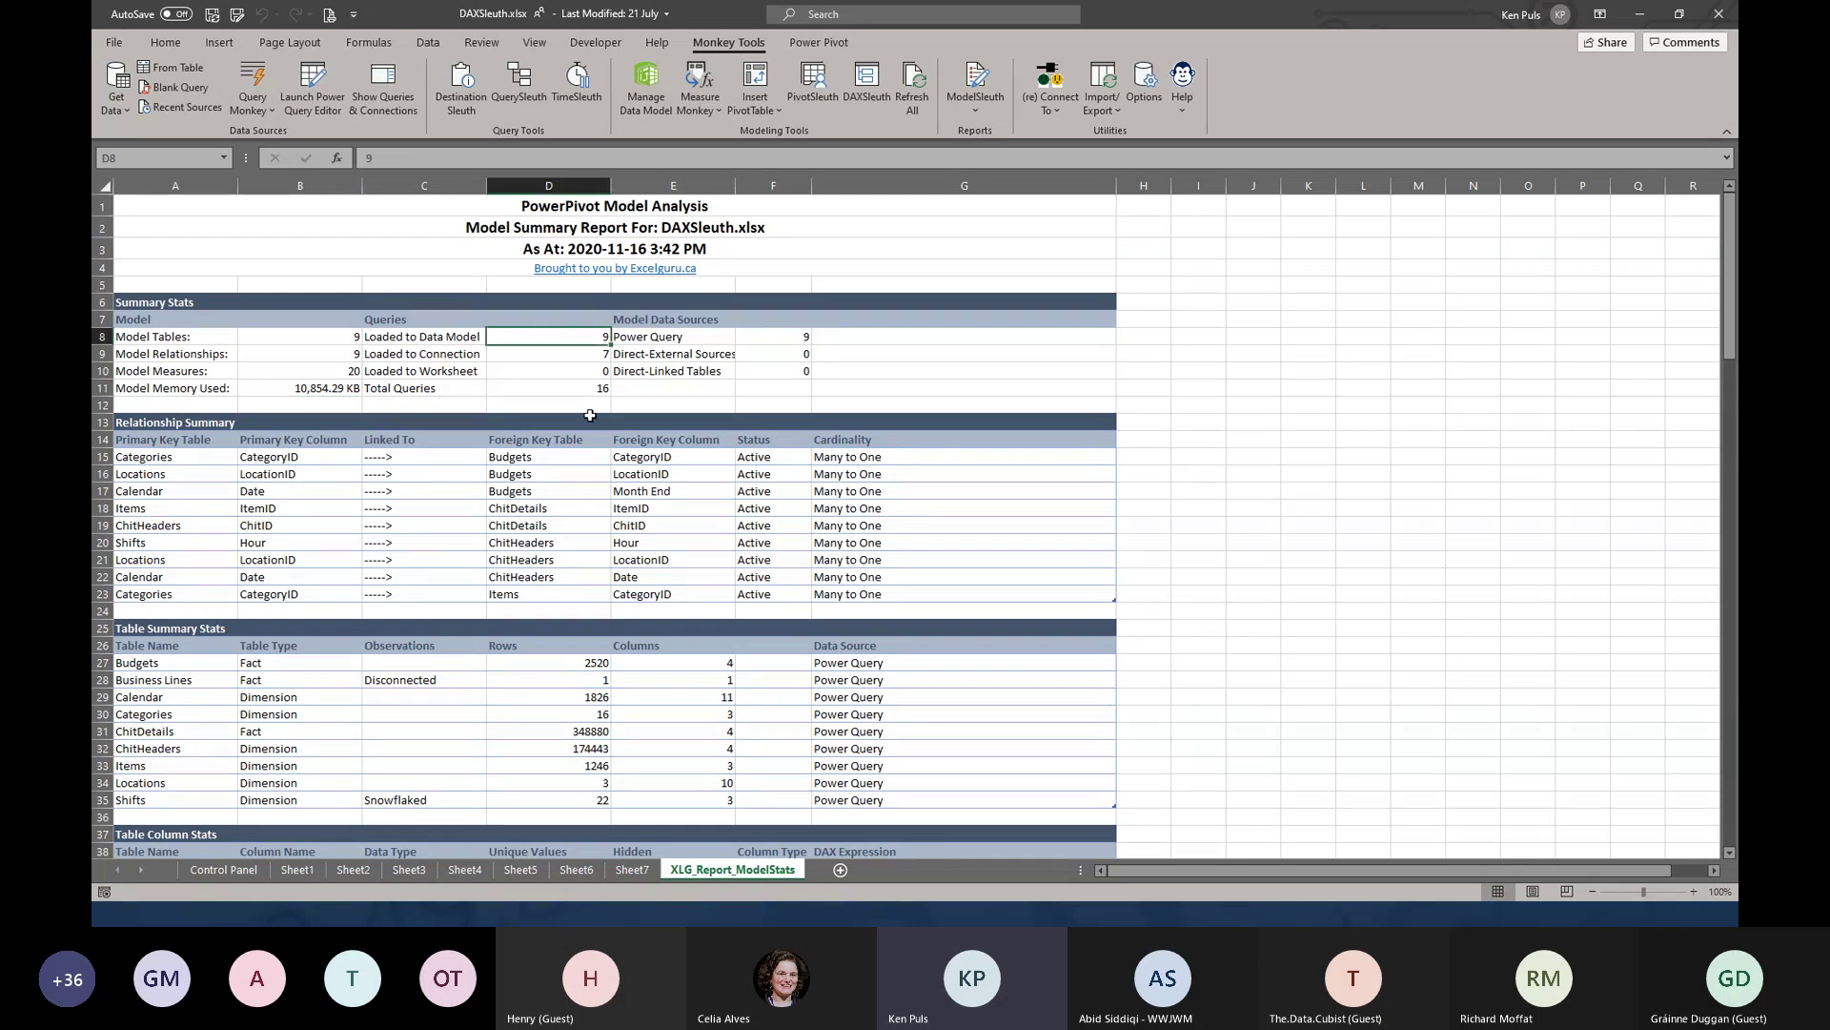
key(Down)
key(Down)
key(Down)
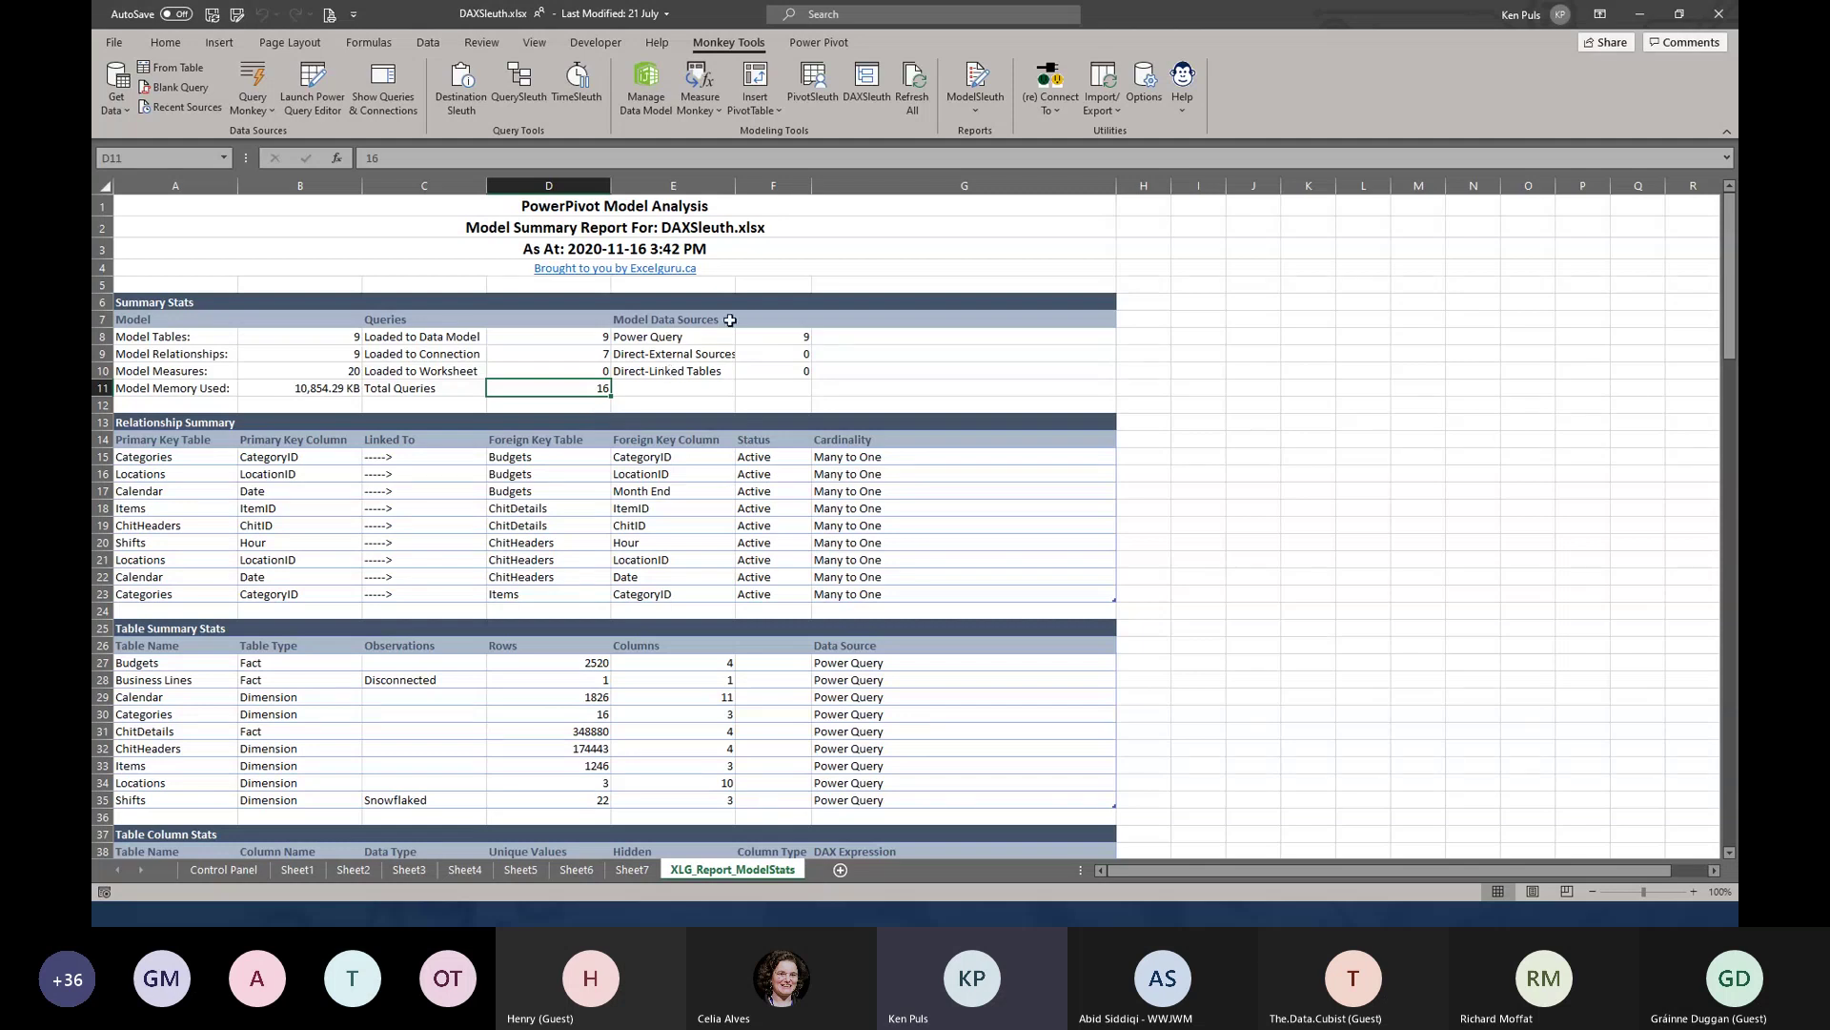
click(774, 337)
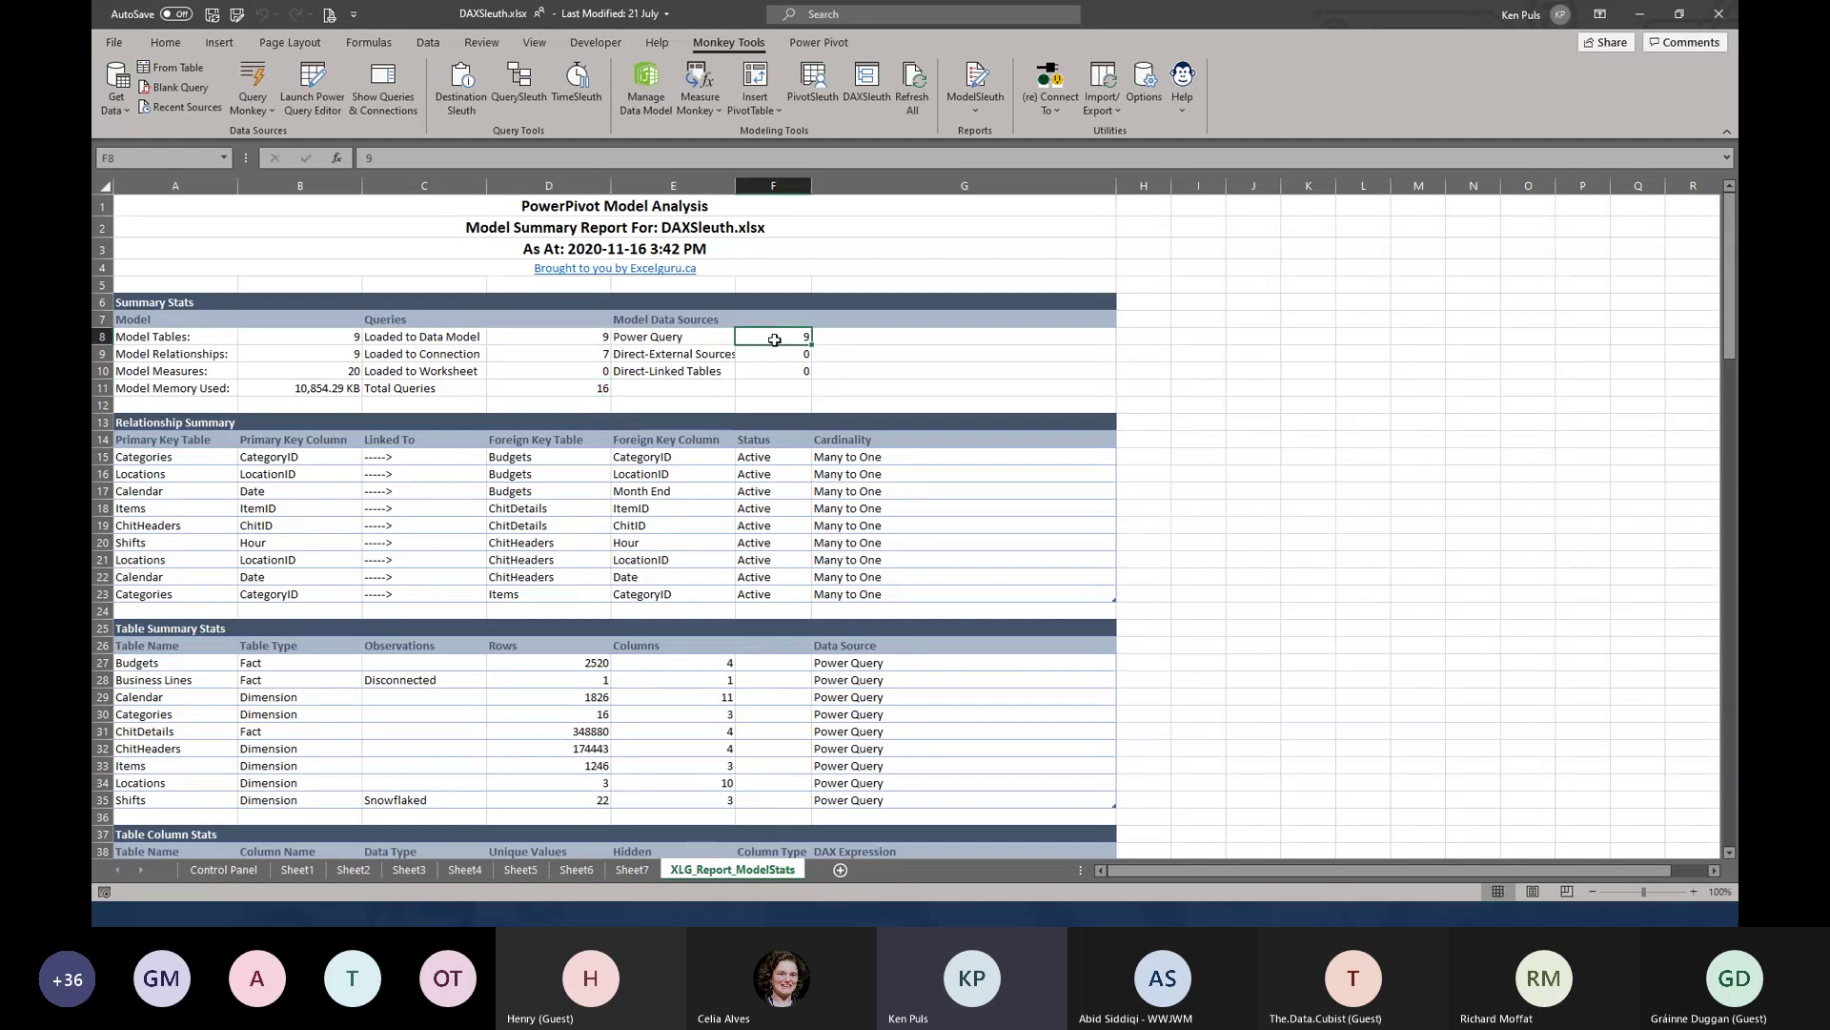
click(773, 353)
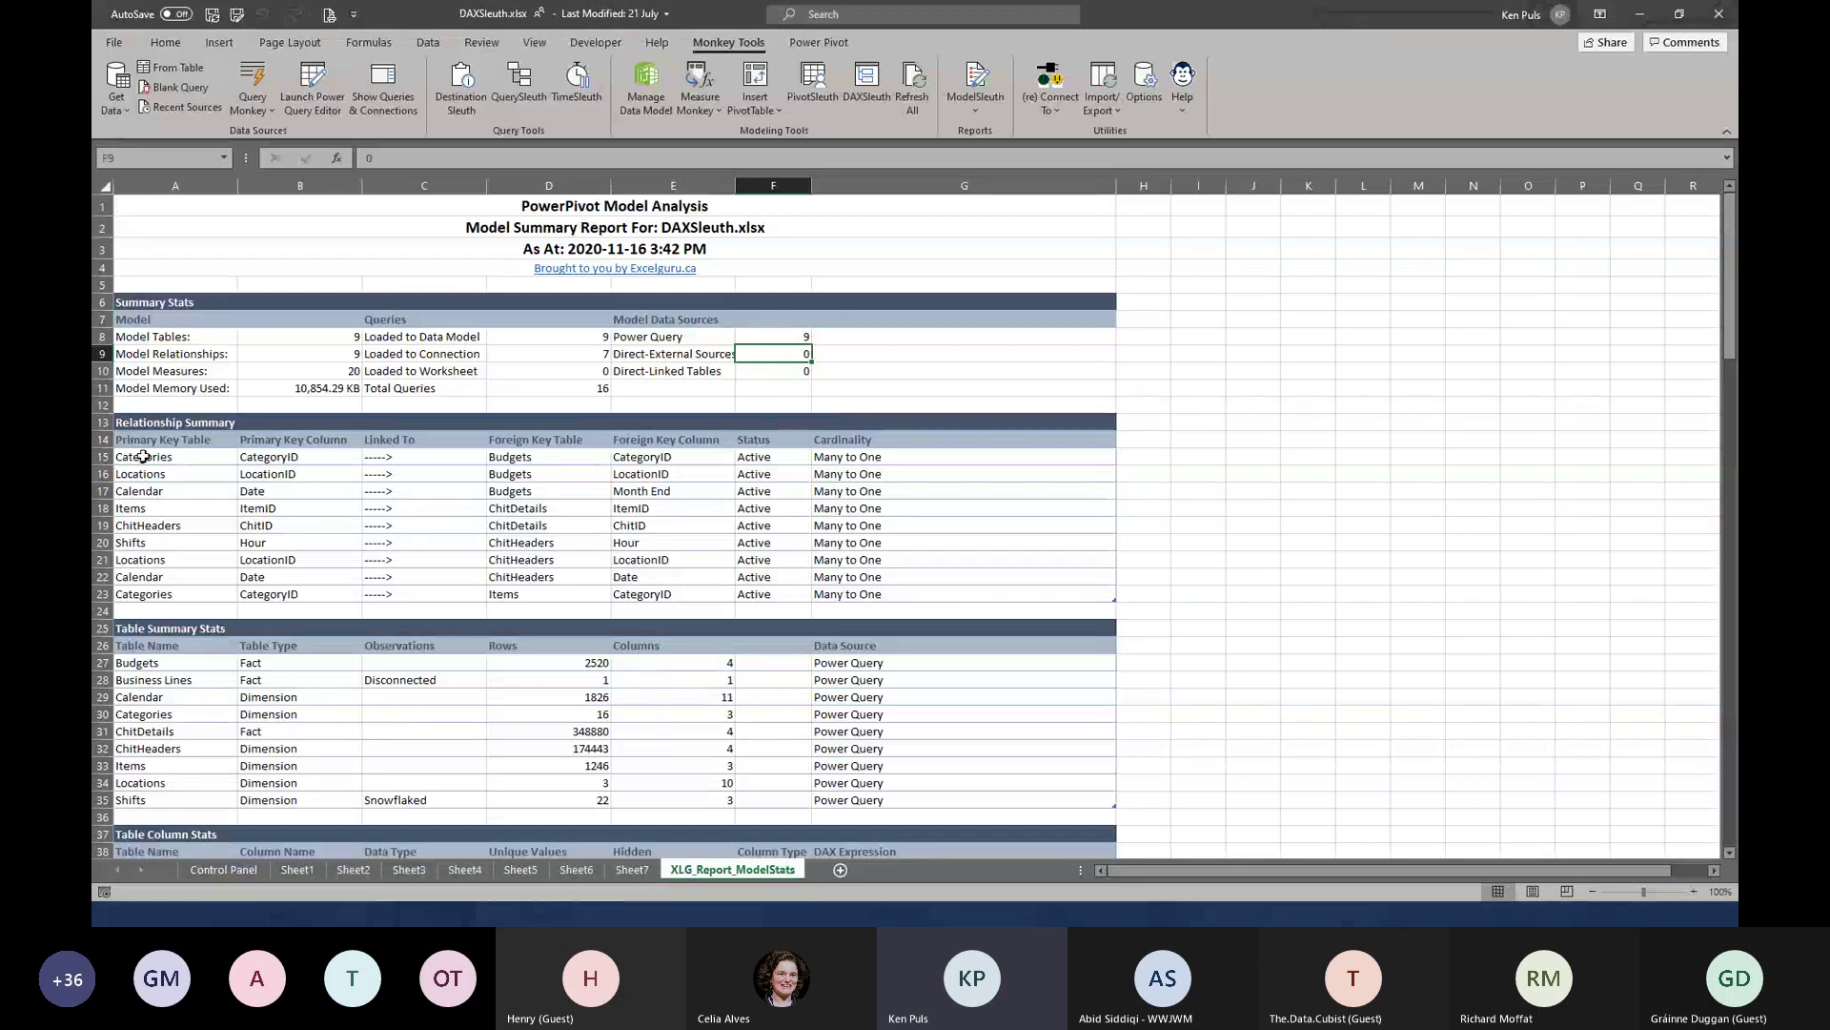
drag(138, 458, 820, 598)
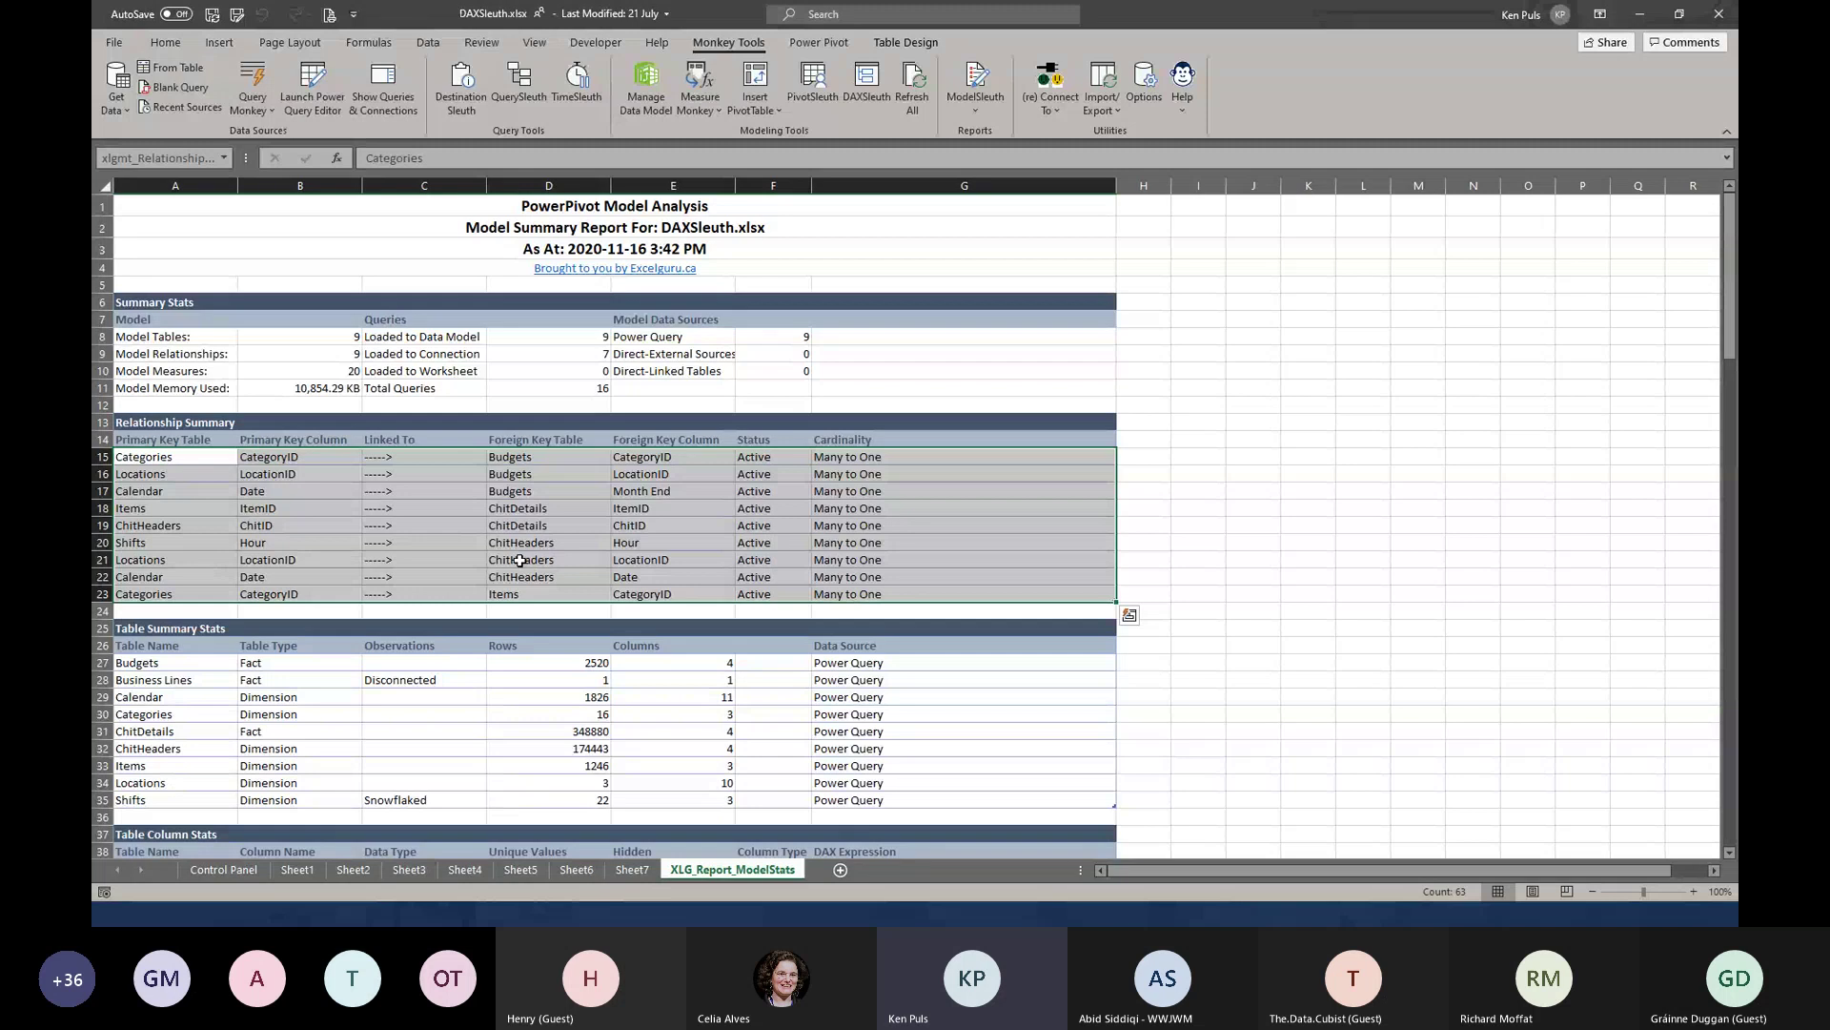
Review Table Summary Stats types and notes (Disconnected Business Lines, Snowflaked Shifts), then open Power Pivot
click(894, 542)
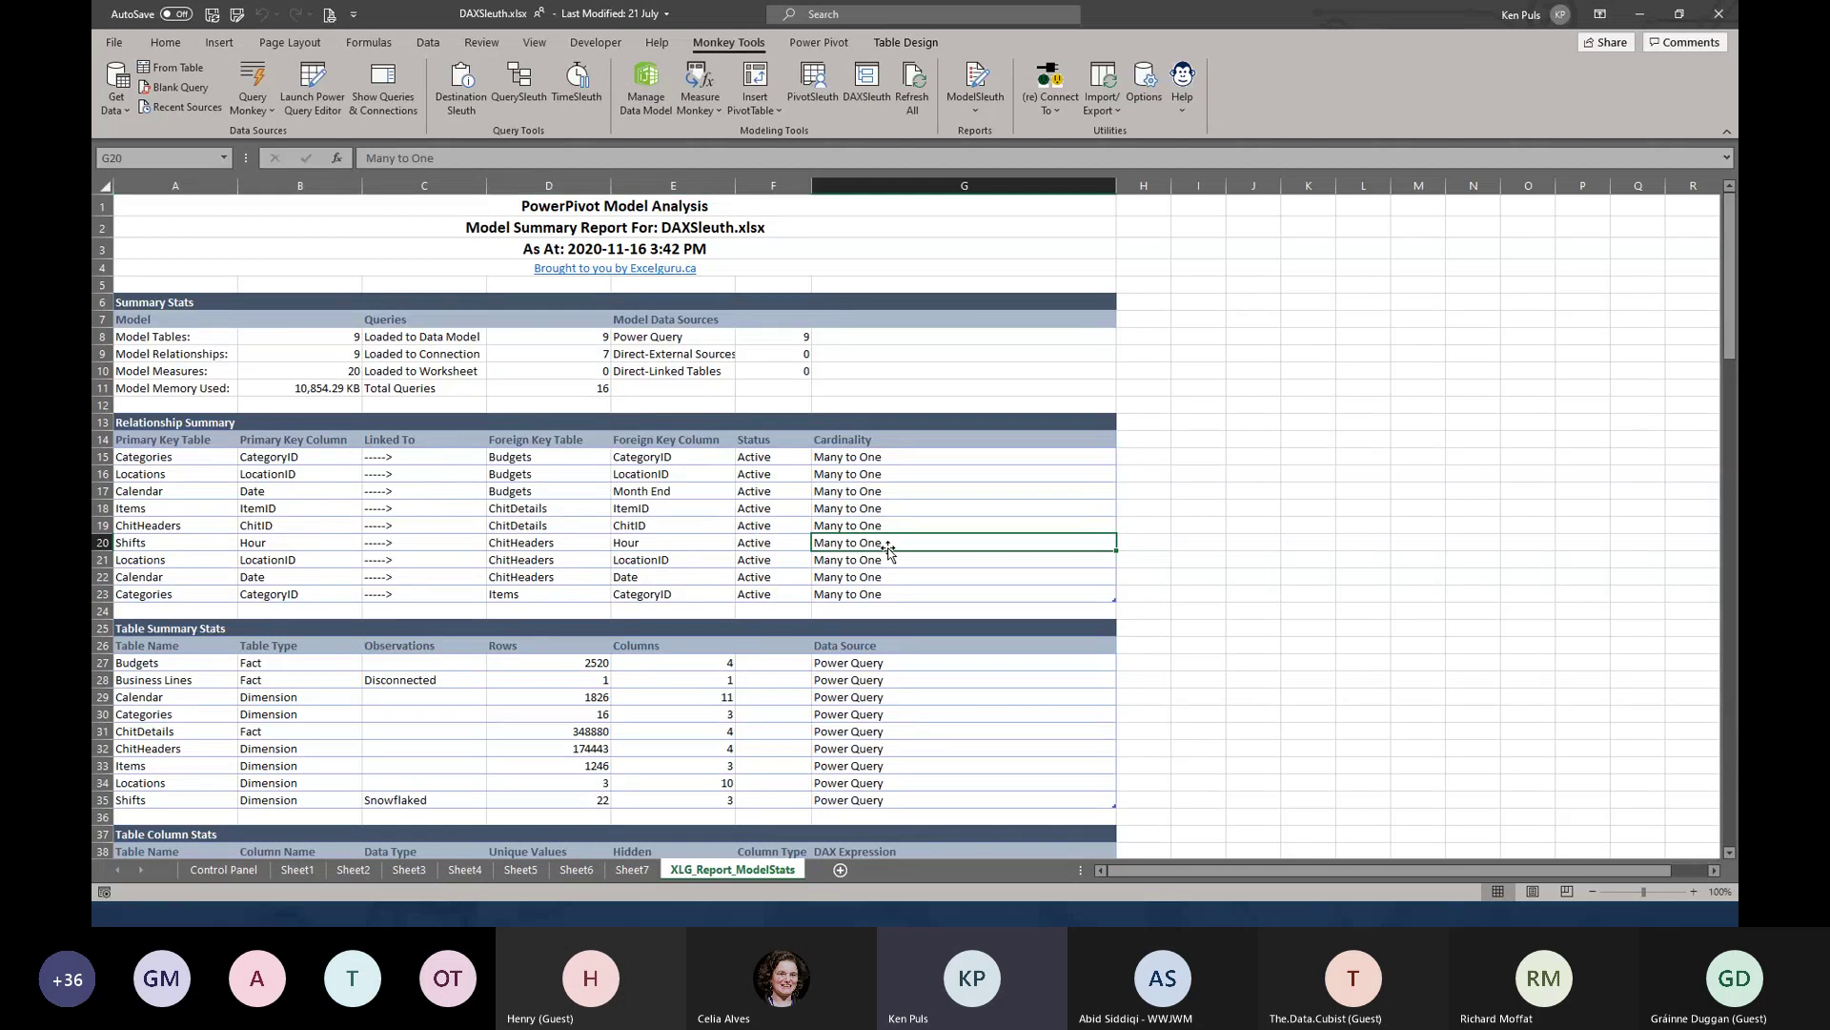
scroll(886, 552, down, 3)
scroll(879, 548, down, 3)
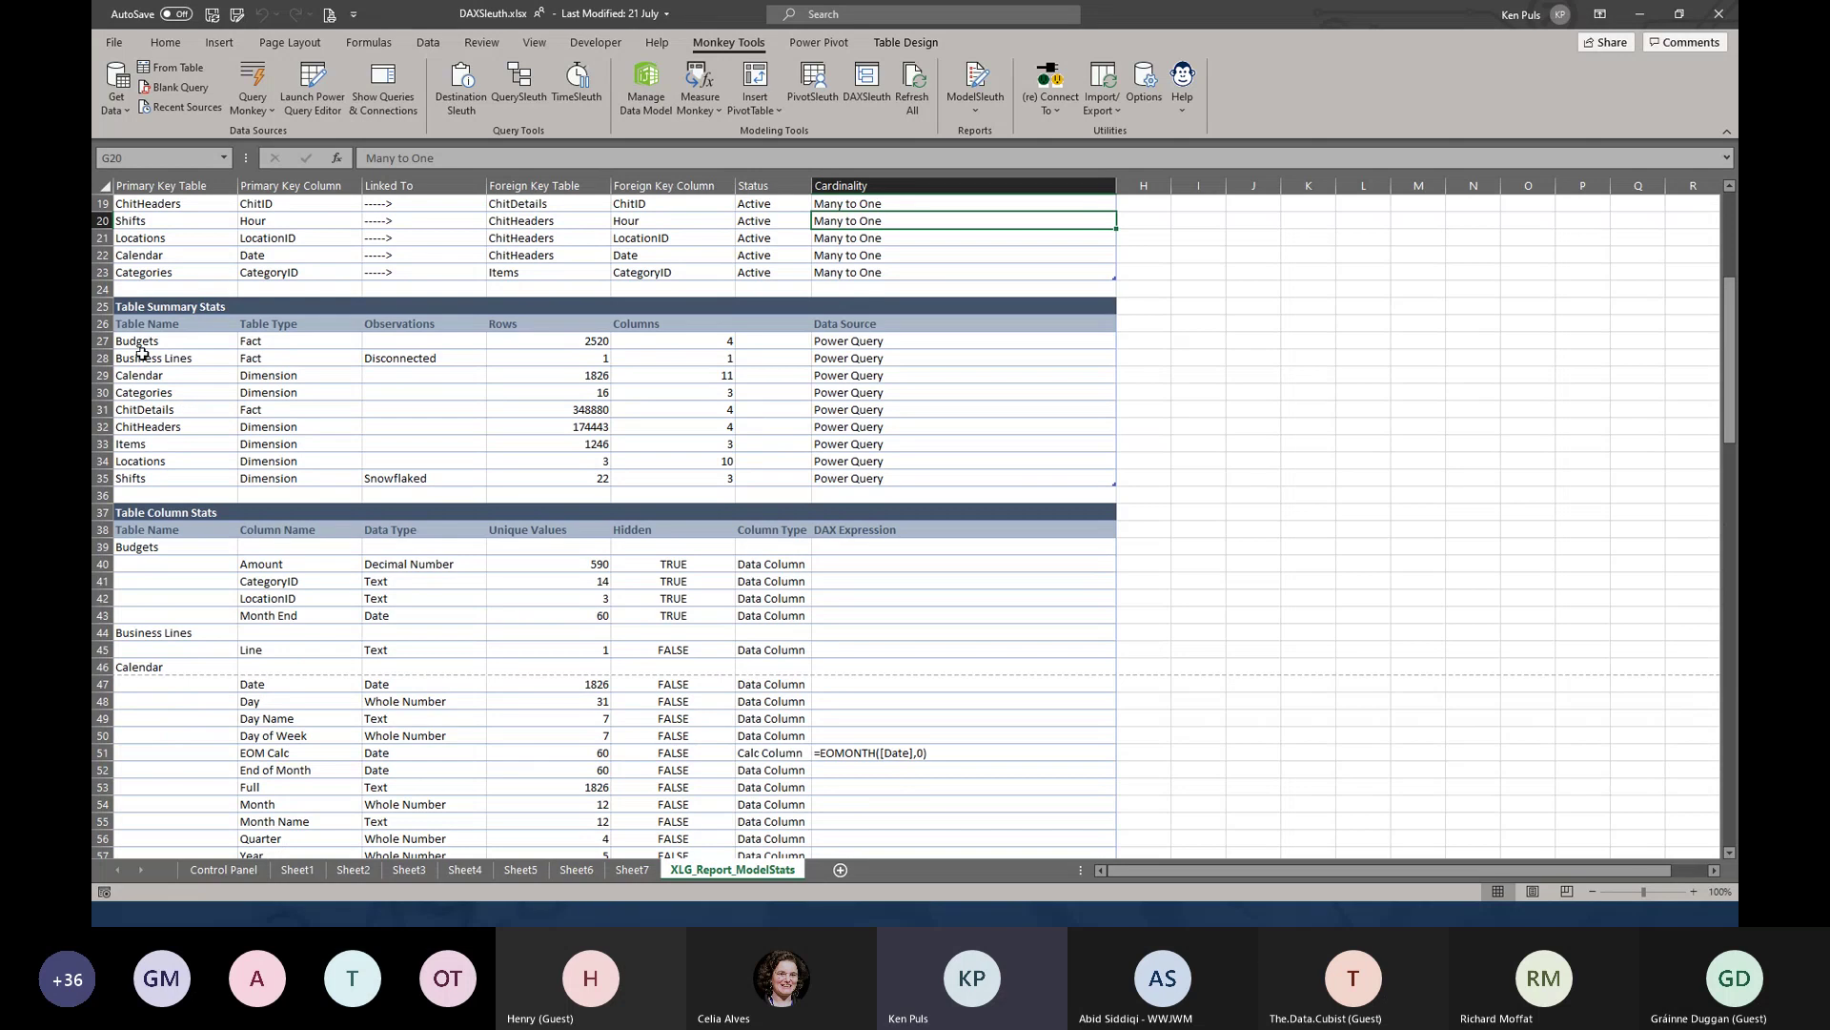
drag(242, 340, 279, 362)
click(280, 410)
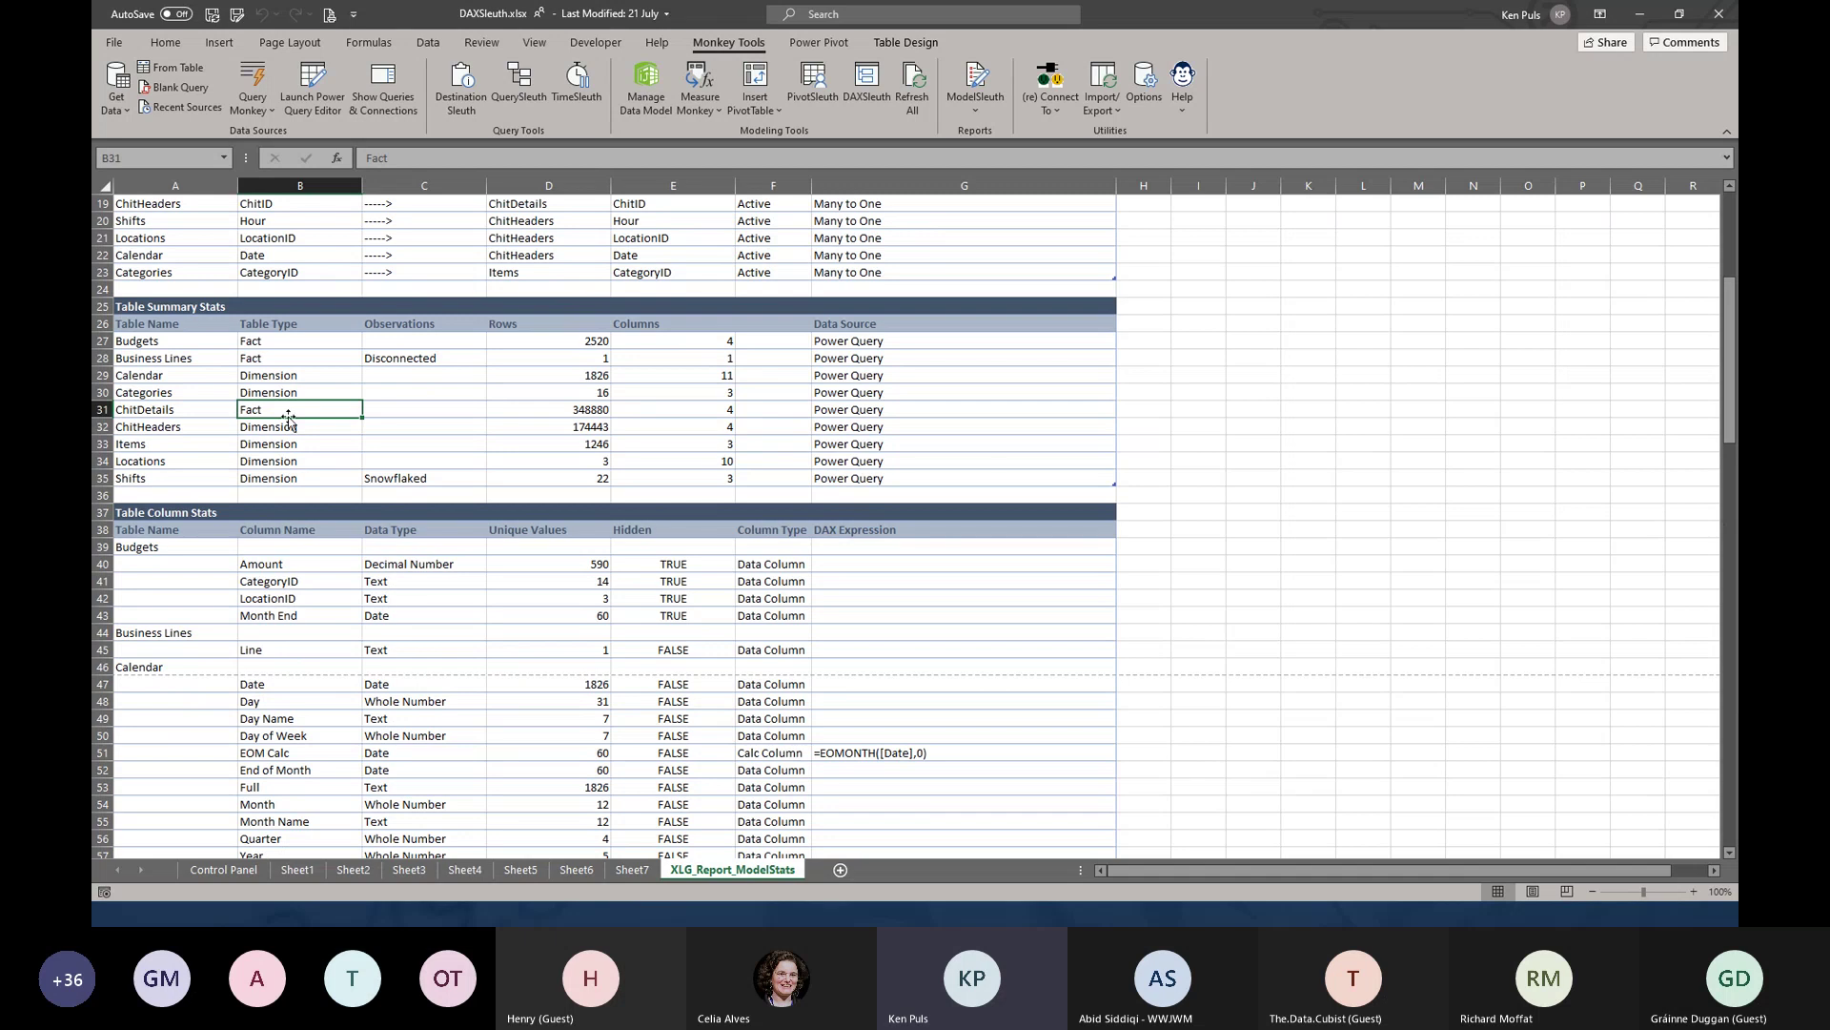
click(407, 353)
click(429, 476)
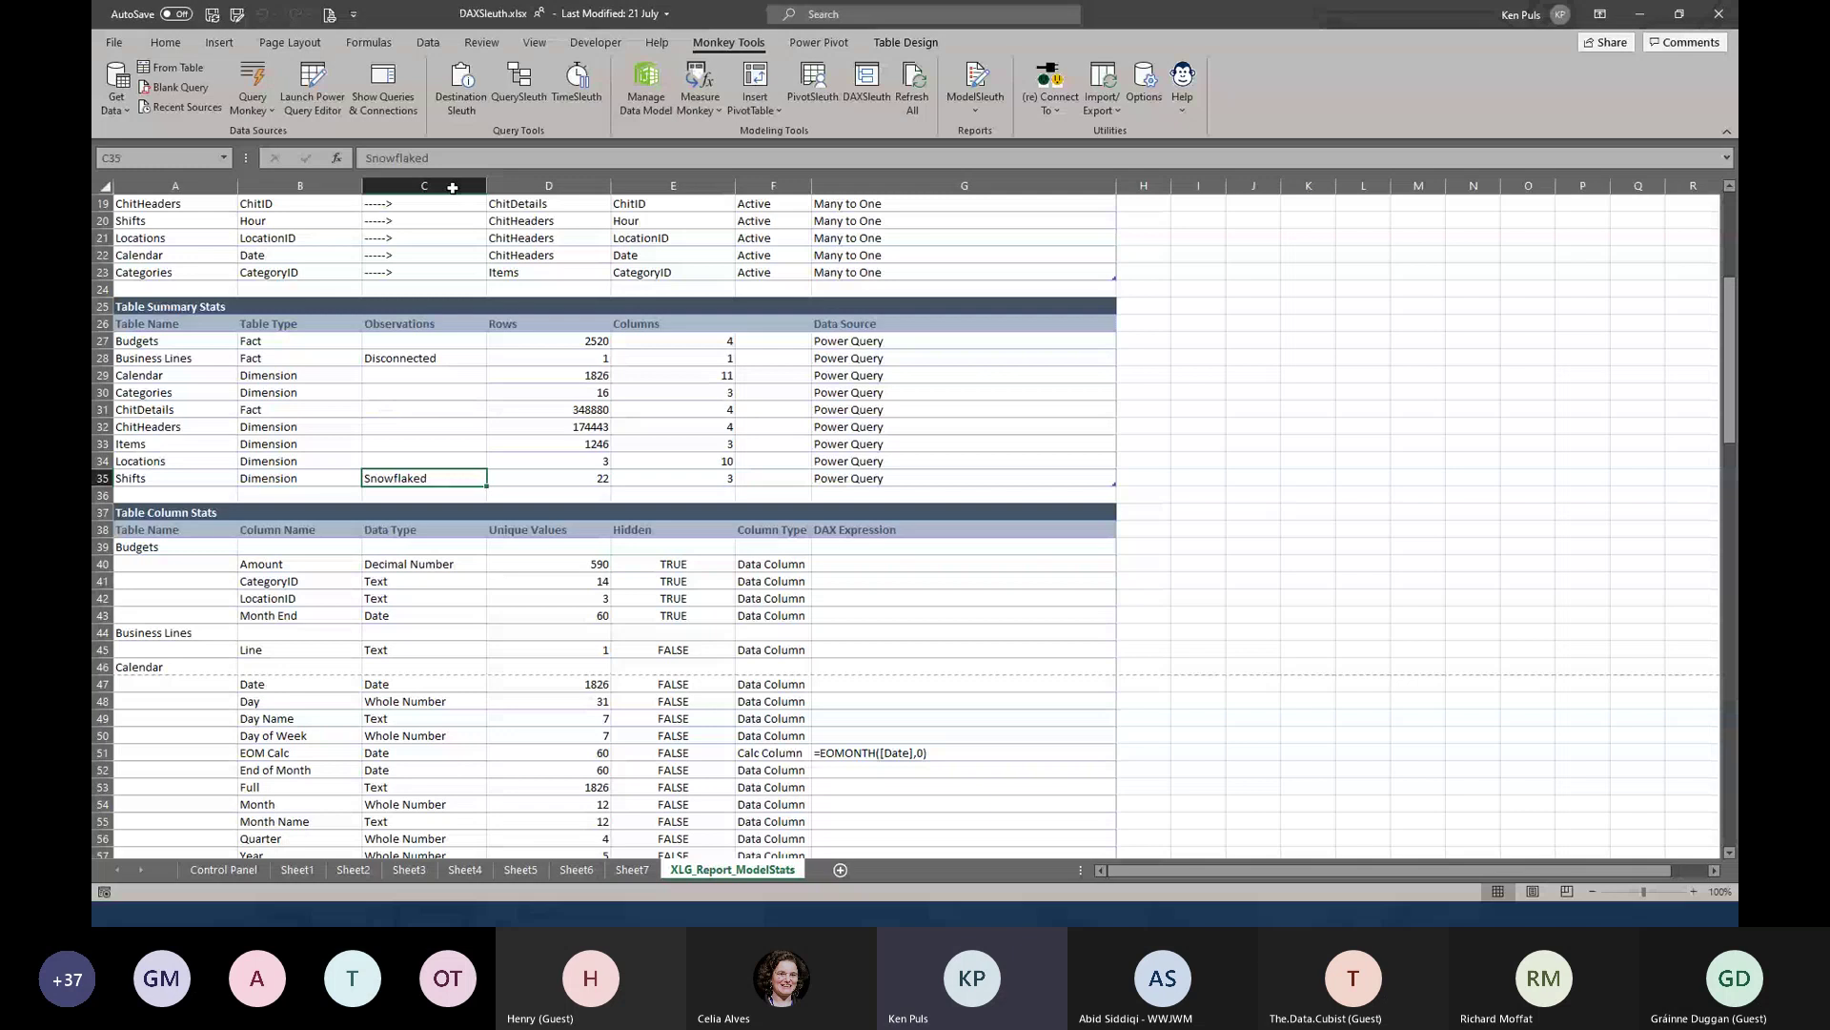
click(646, 85)
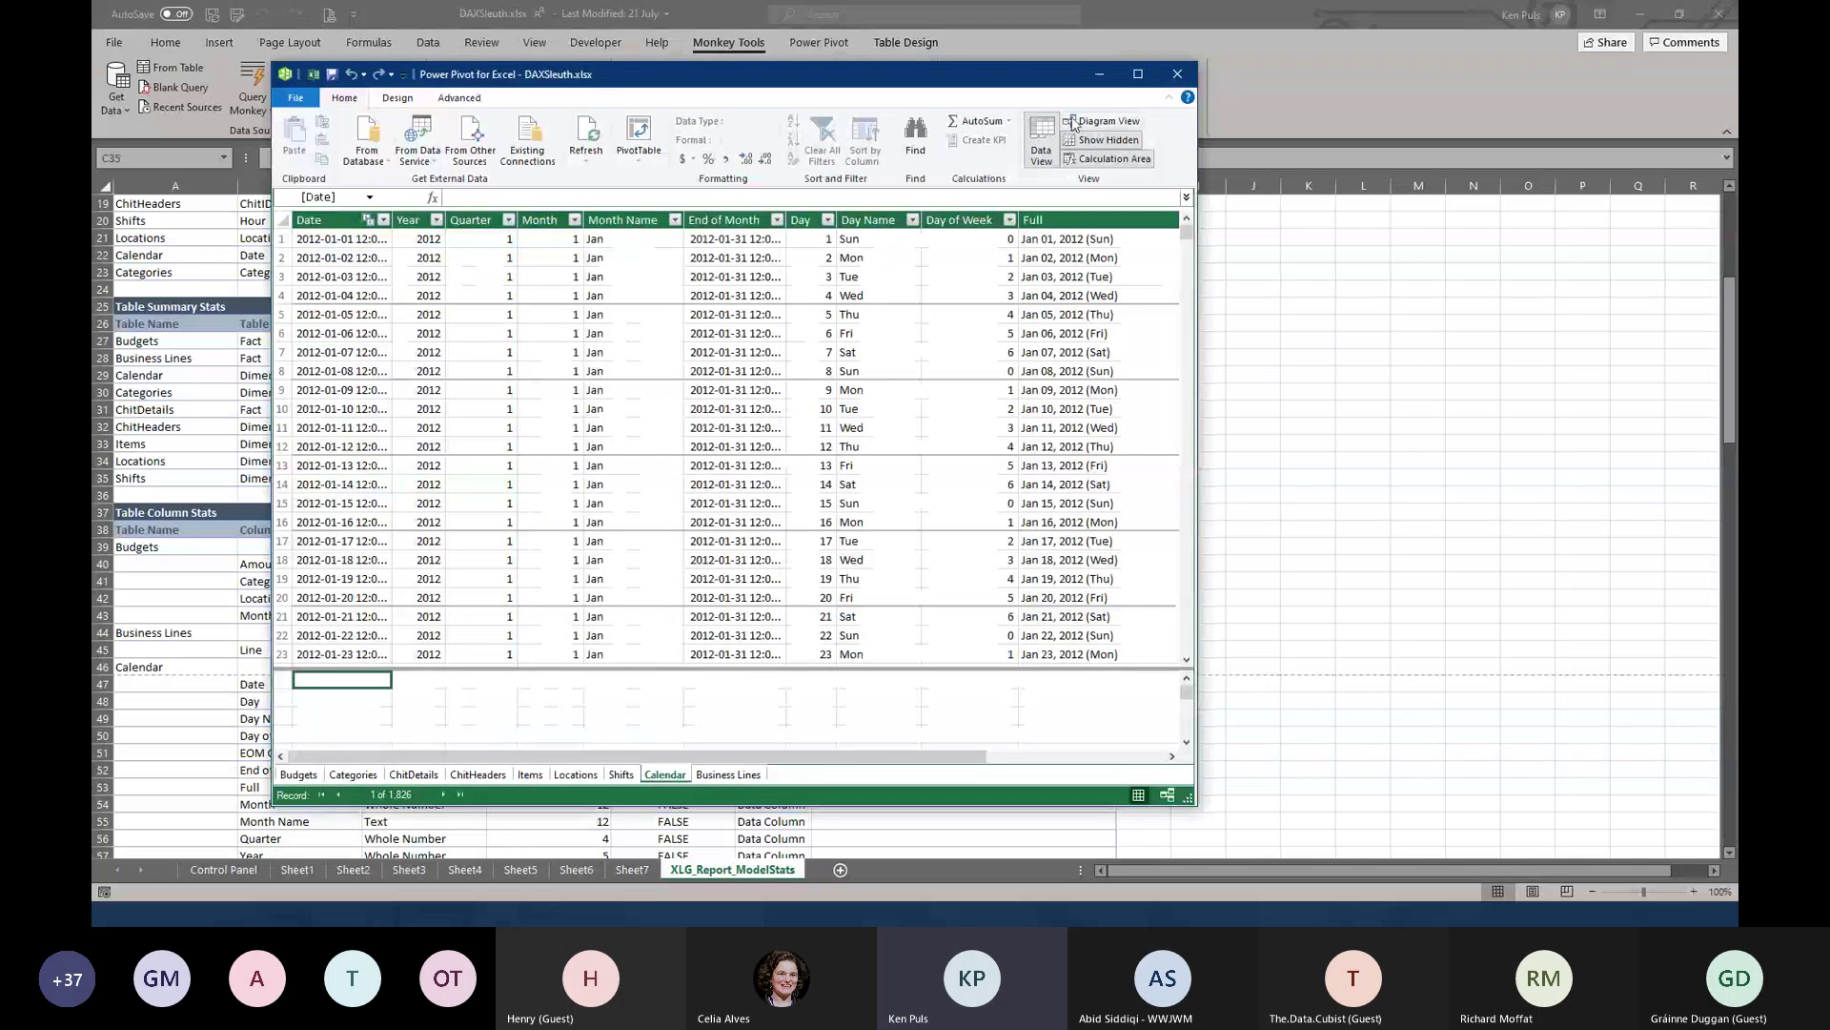
Show the model in Power Pivot's maximized Diagram View, then minimize it back to the report
click(1070, 122)
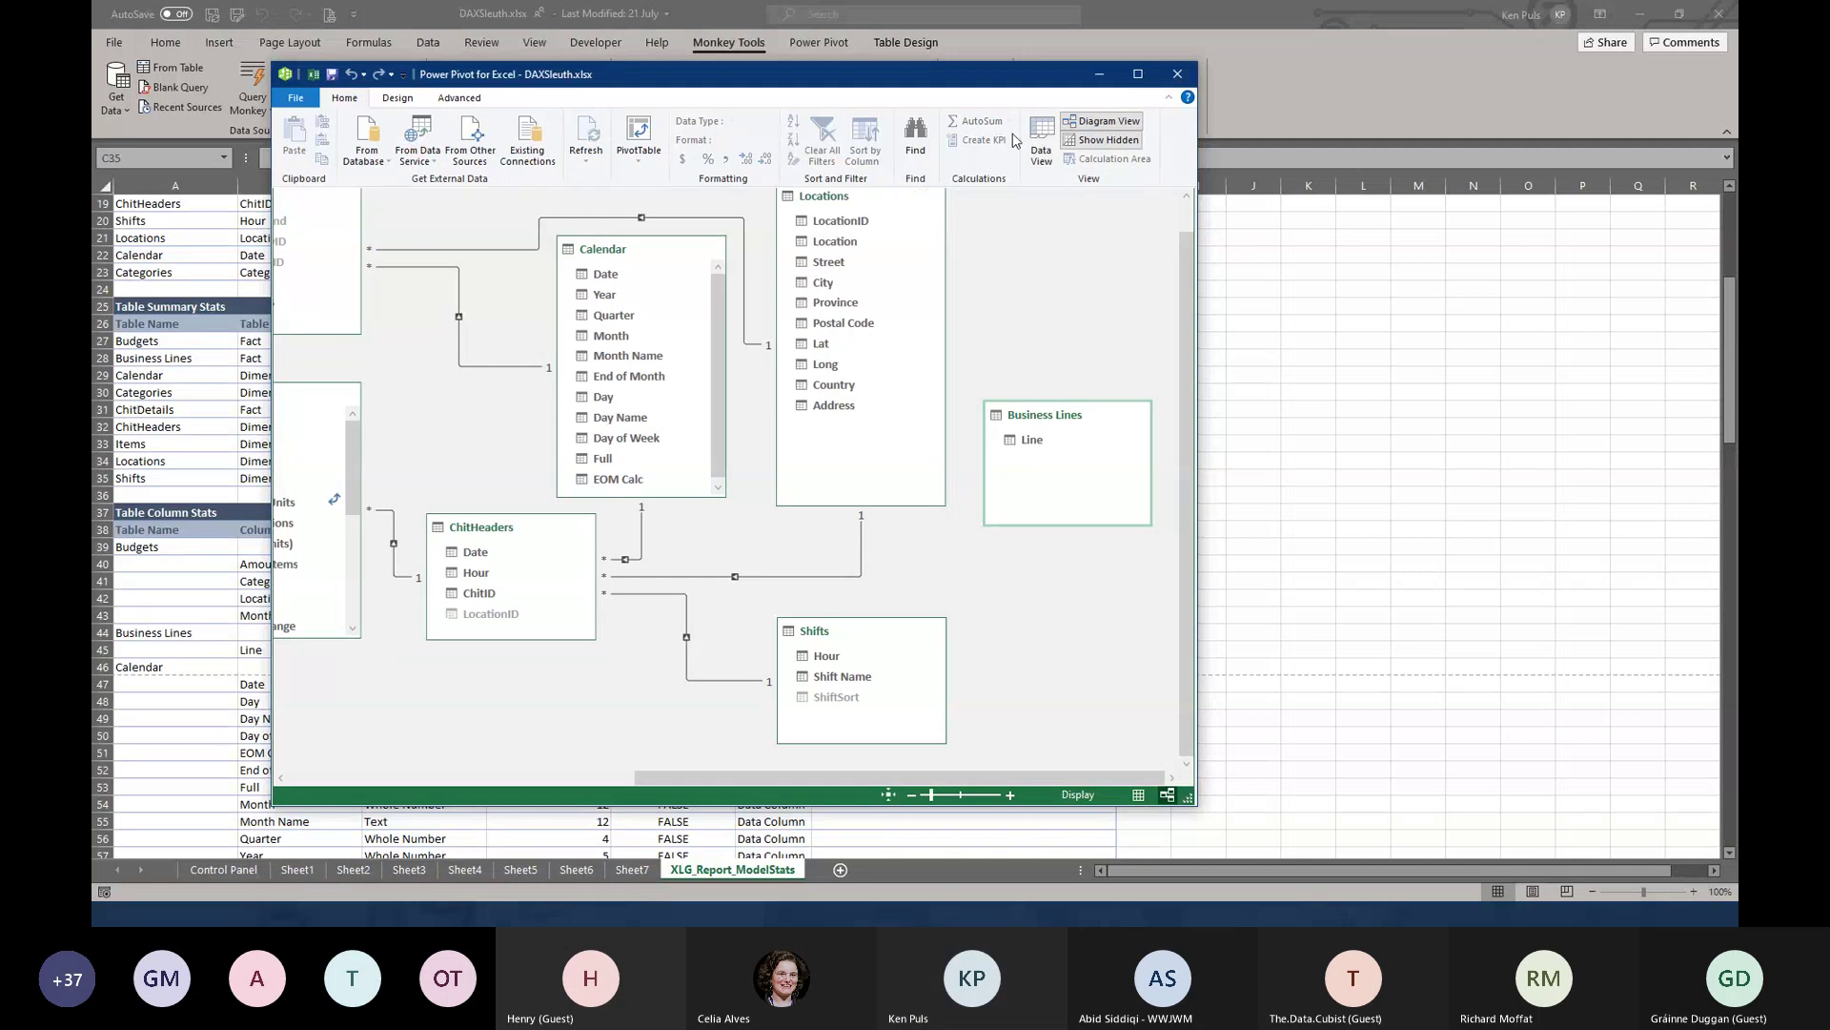
click(1137, 73)
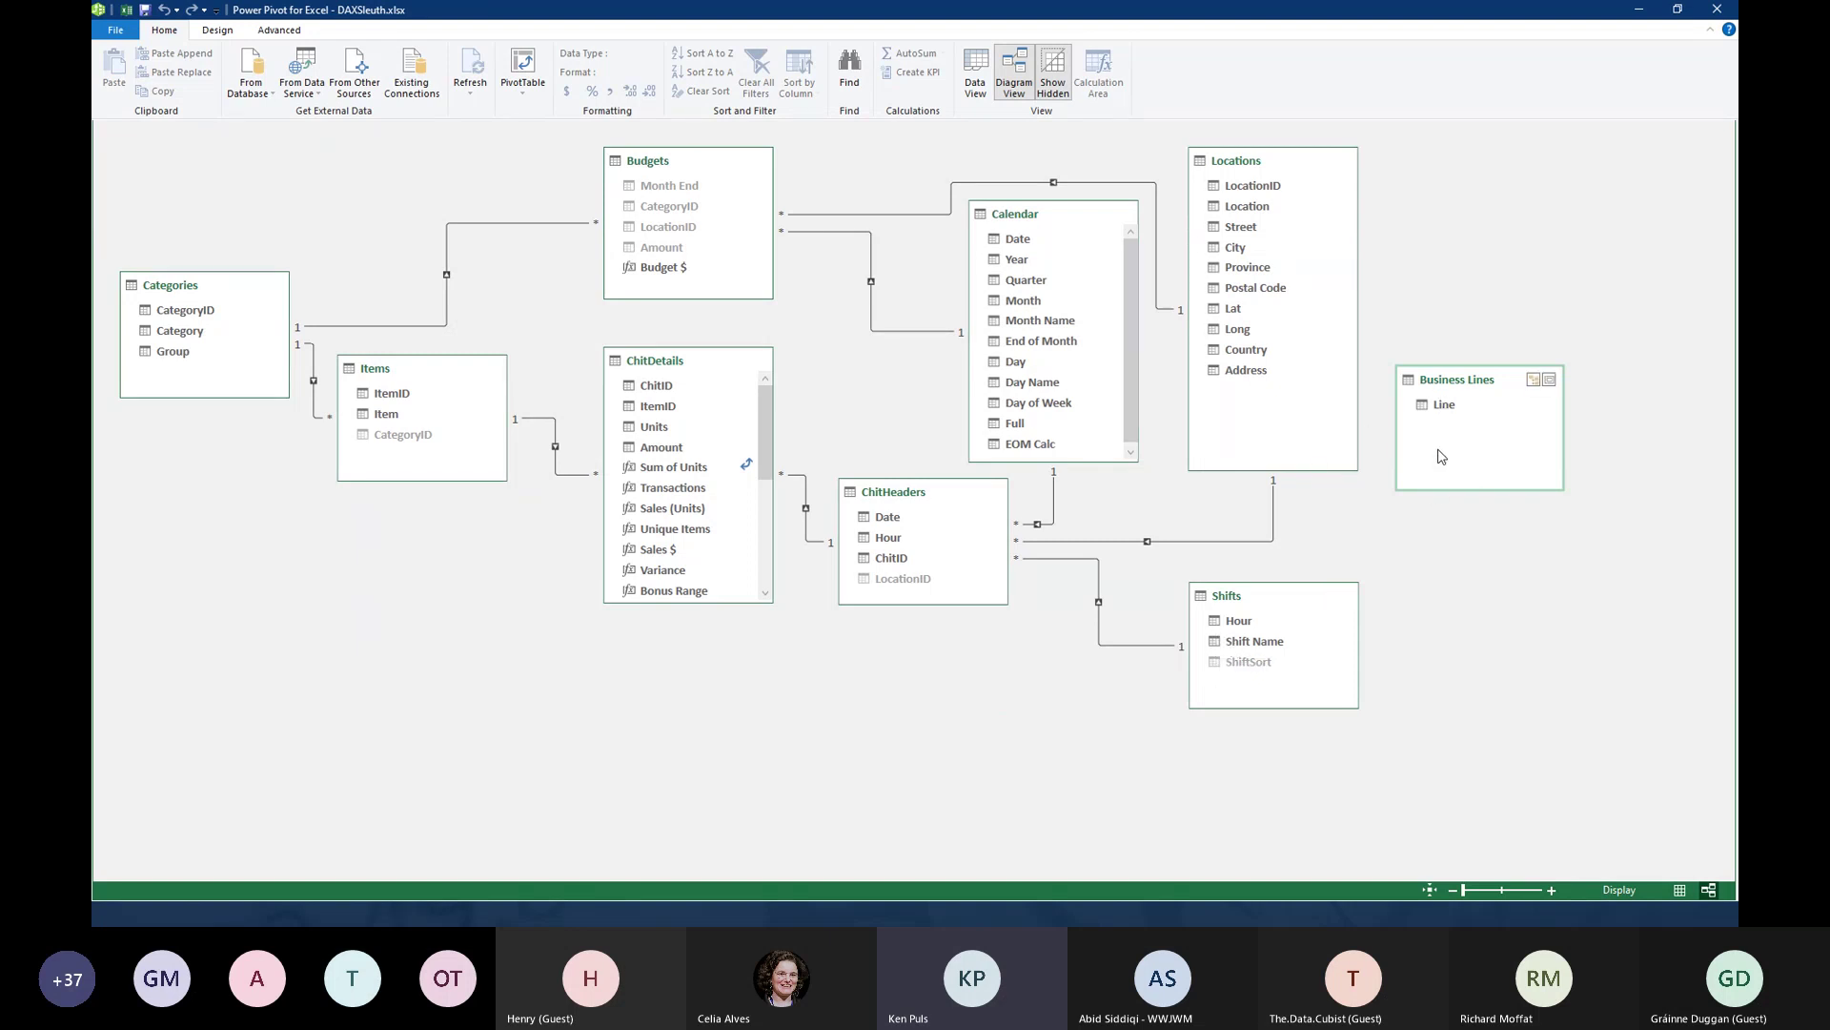
click(1639, 9)
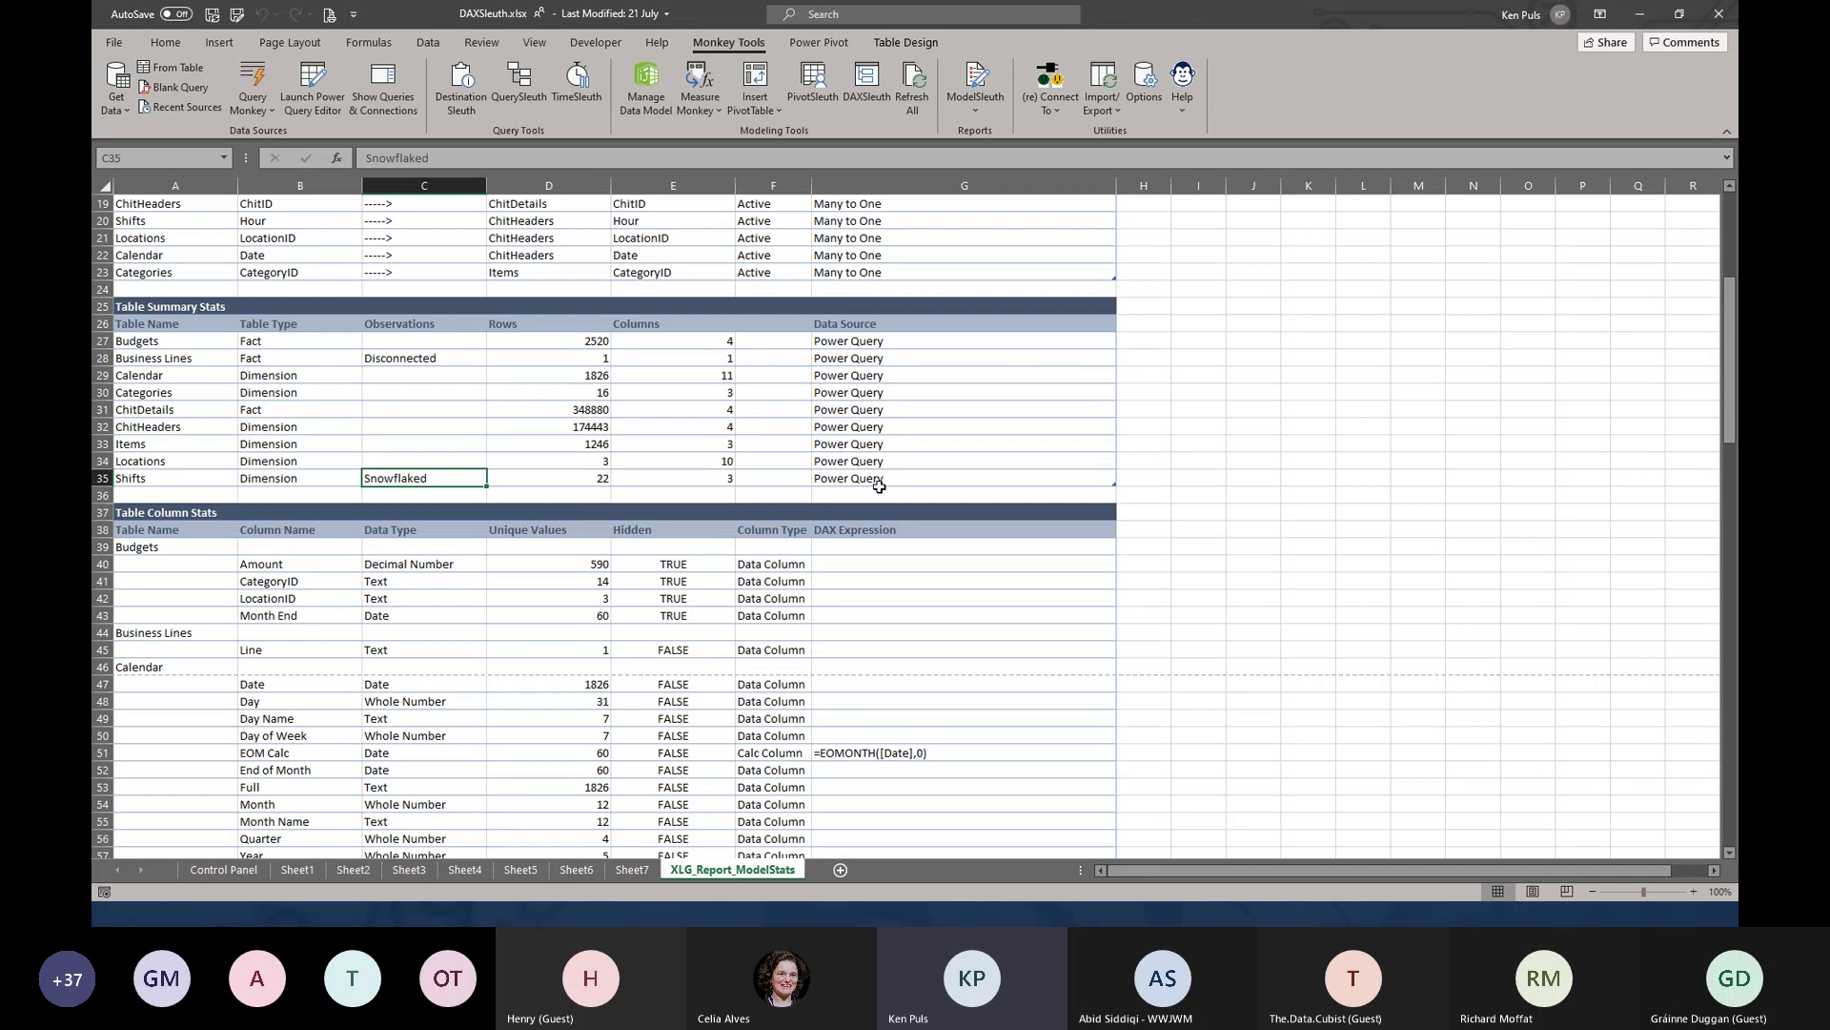
scroll(825, 535, down, 3)
scroll(824, 535, down, 2)
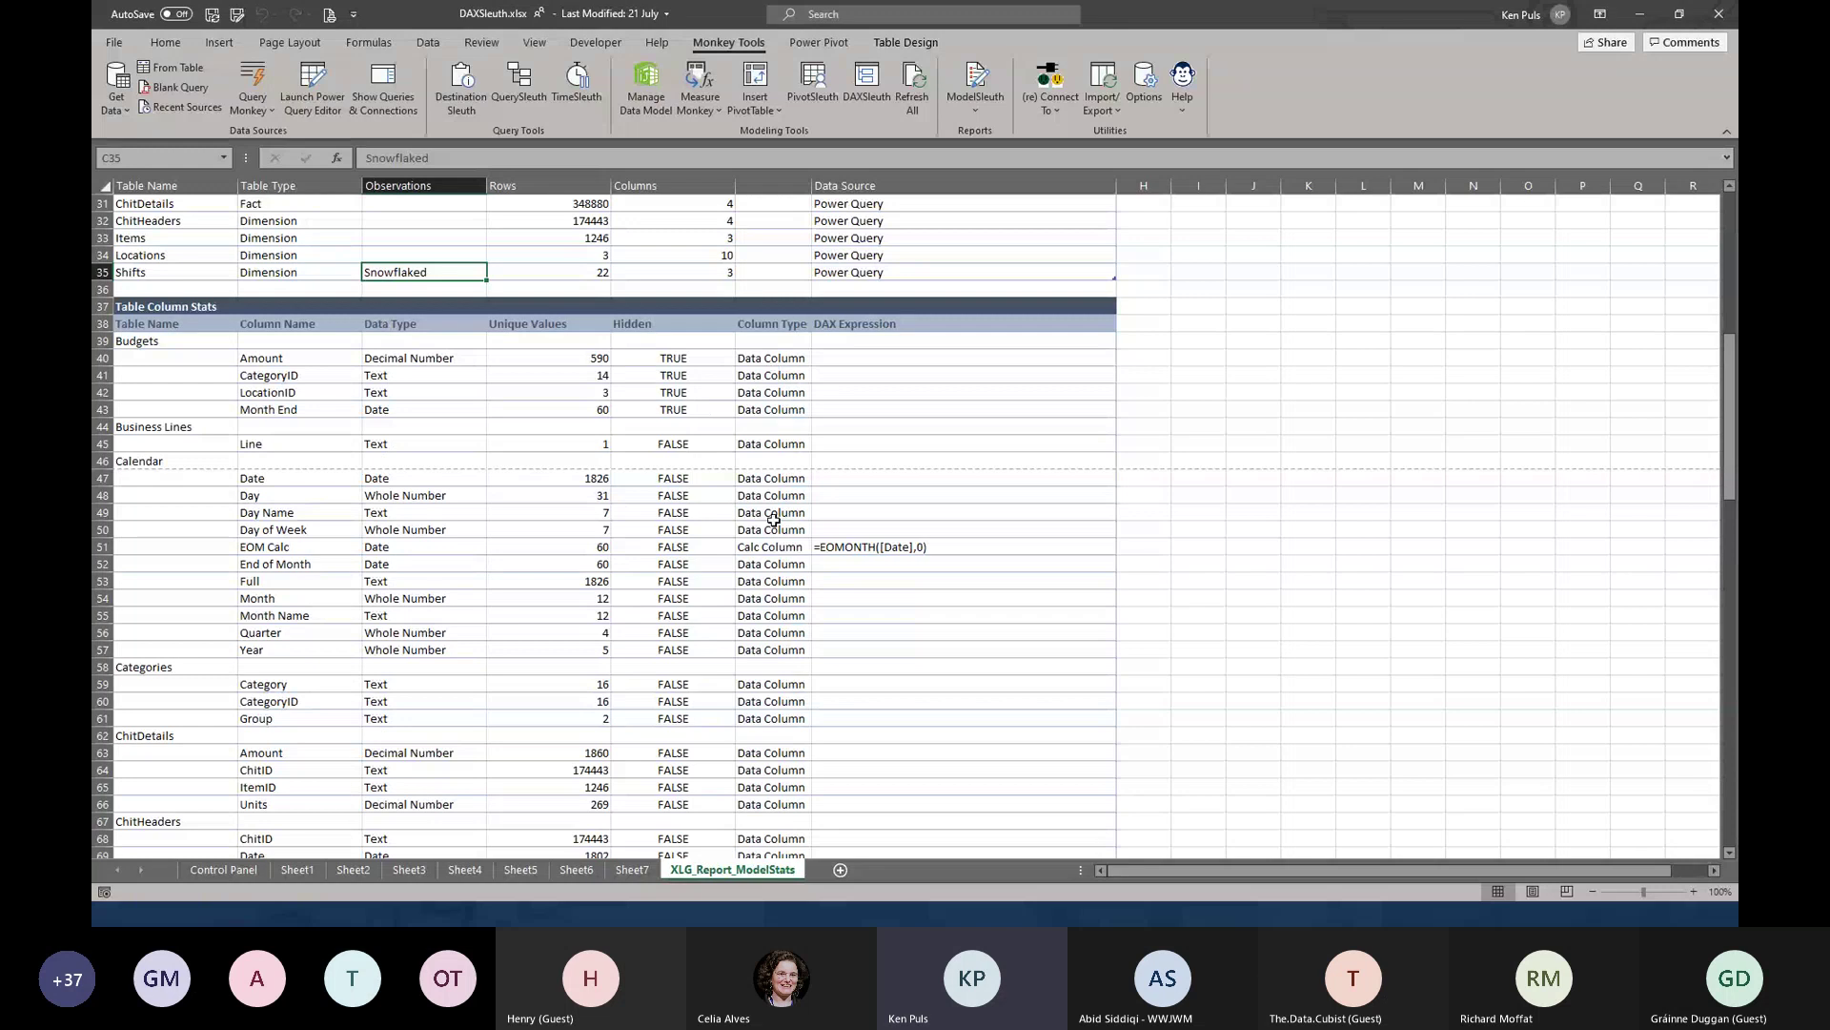
click(768, 549)
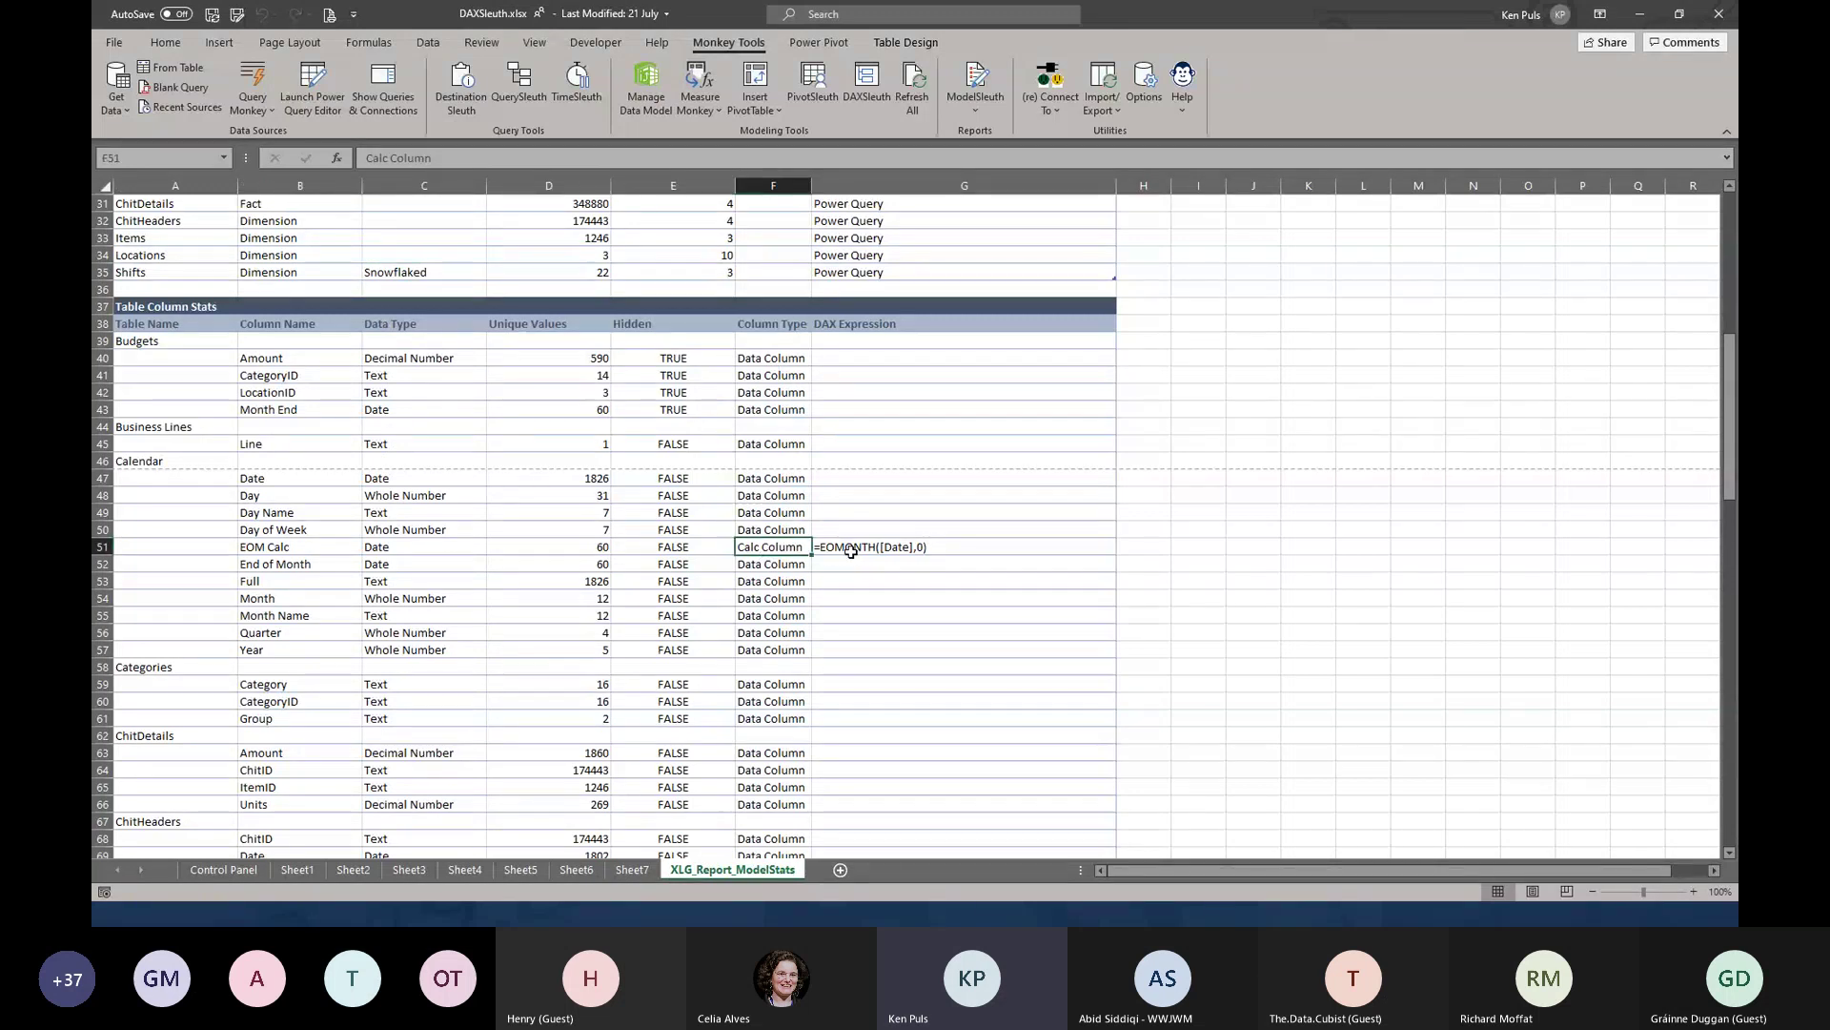
scroll(809, 620, down, 2)
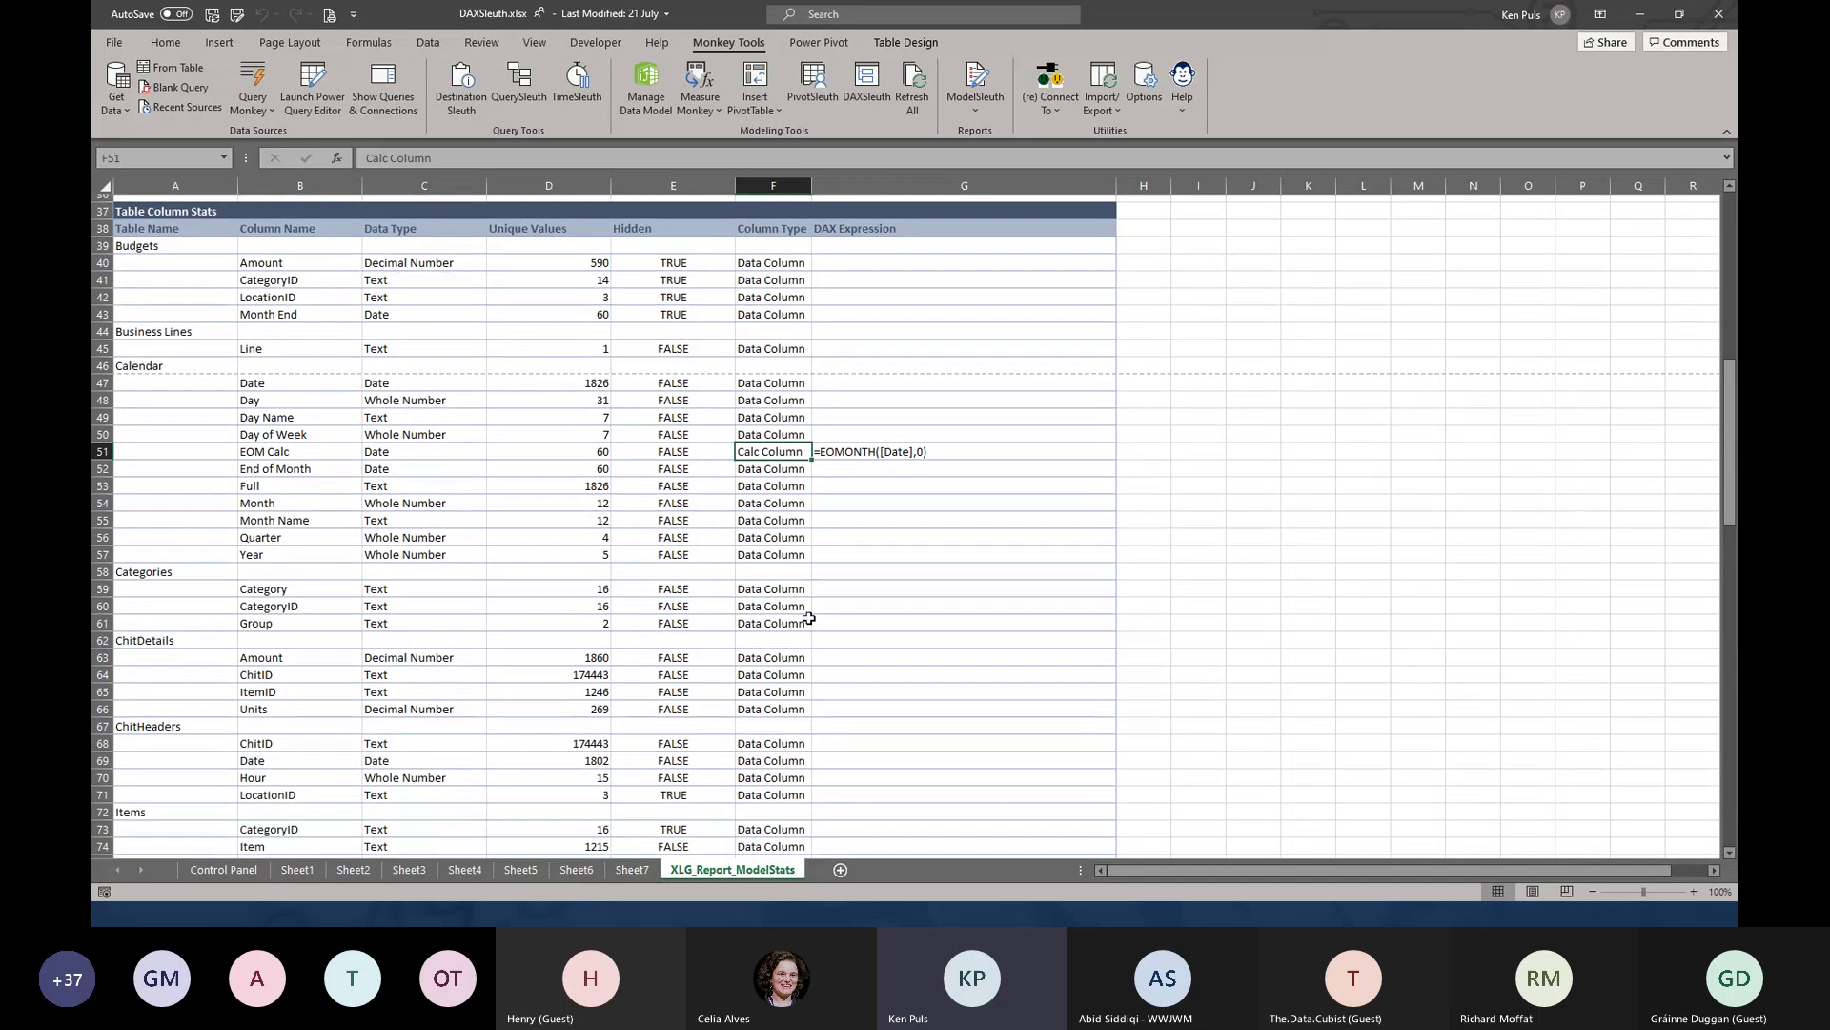
scroll(809, 619, down, 8)
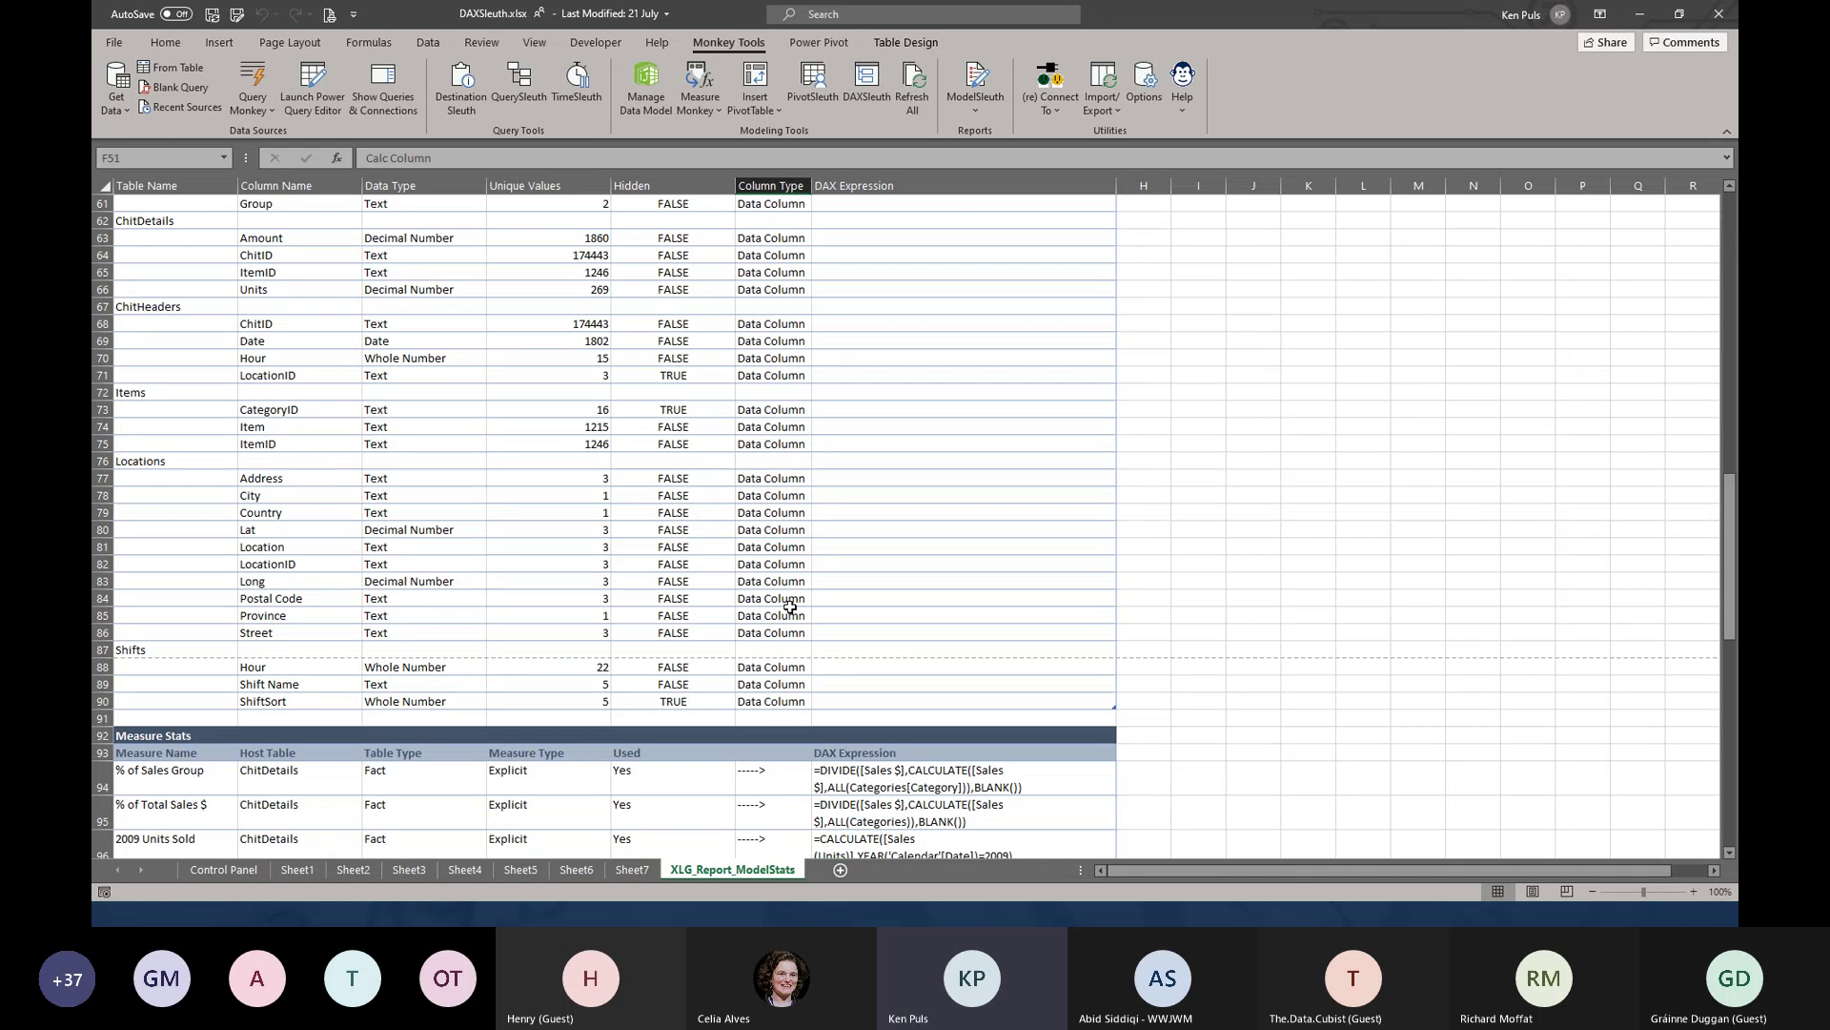
scroll(763, 601, down, 7)
scroll(755, 574, down, 1)
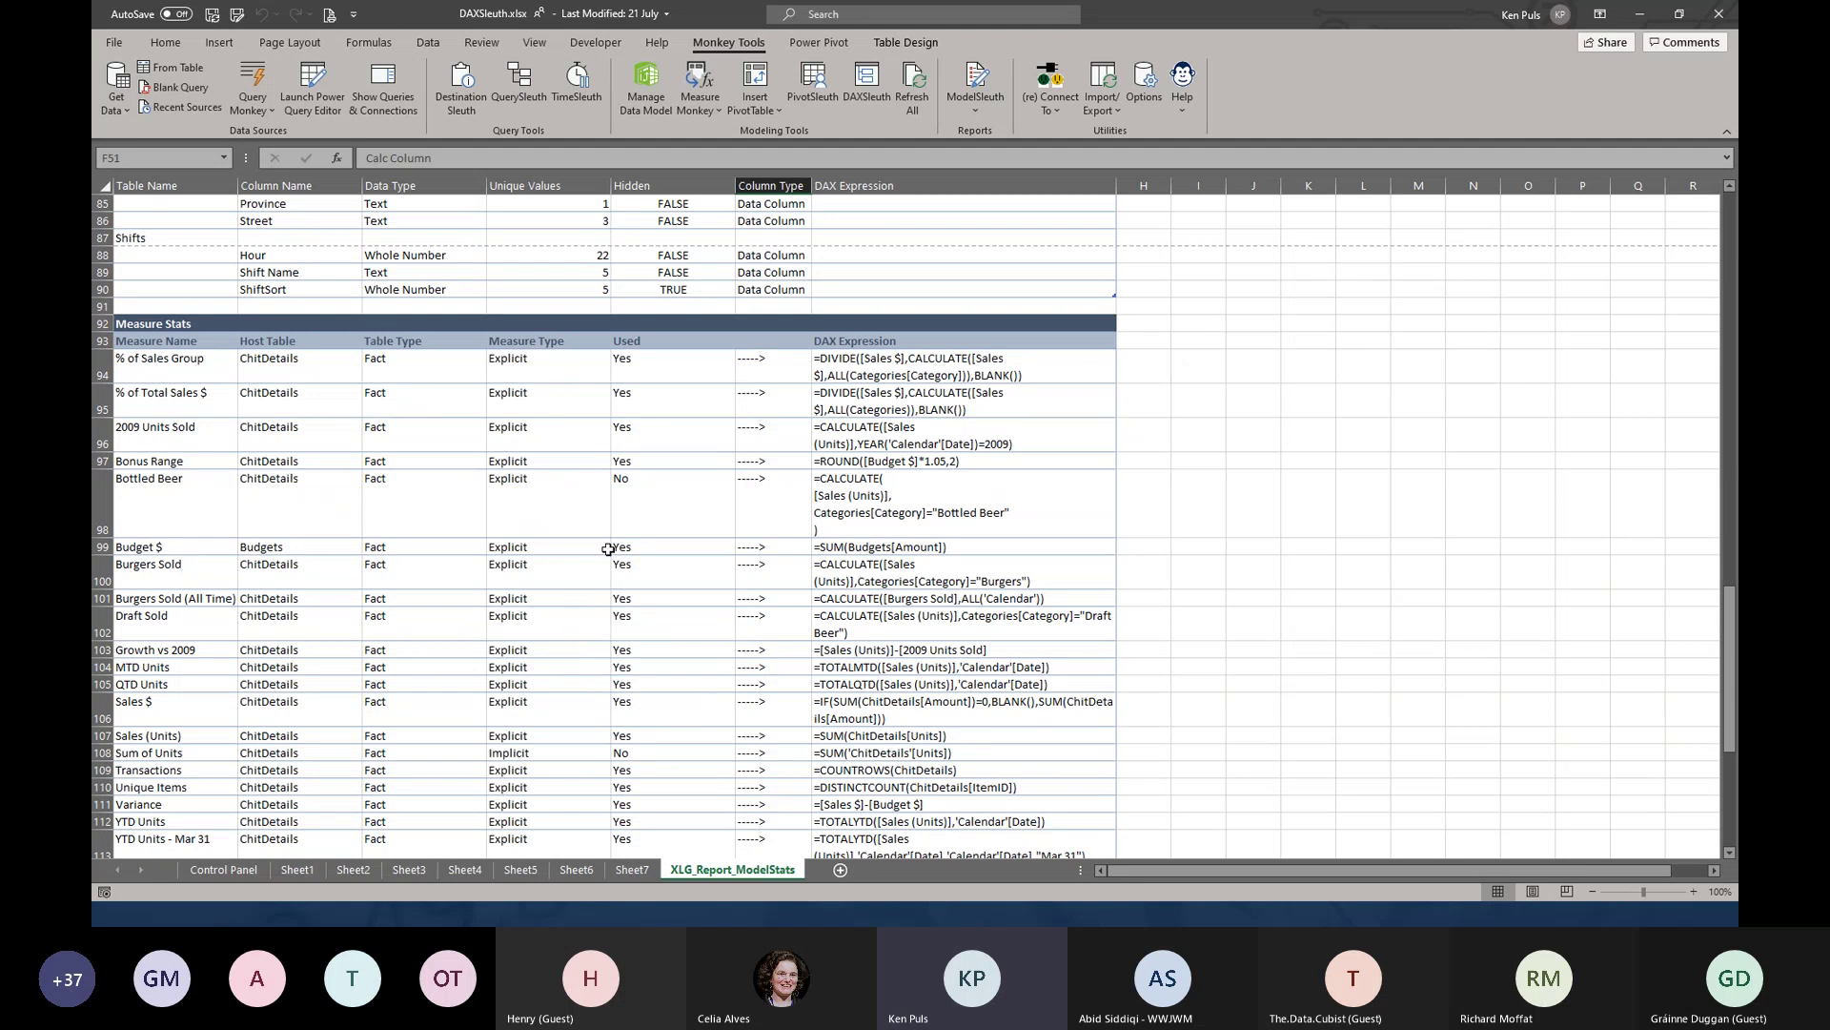
click(655, 483)
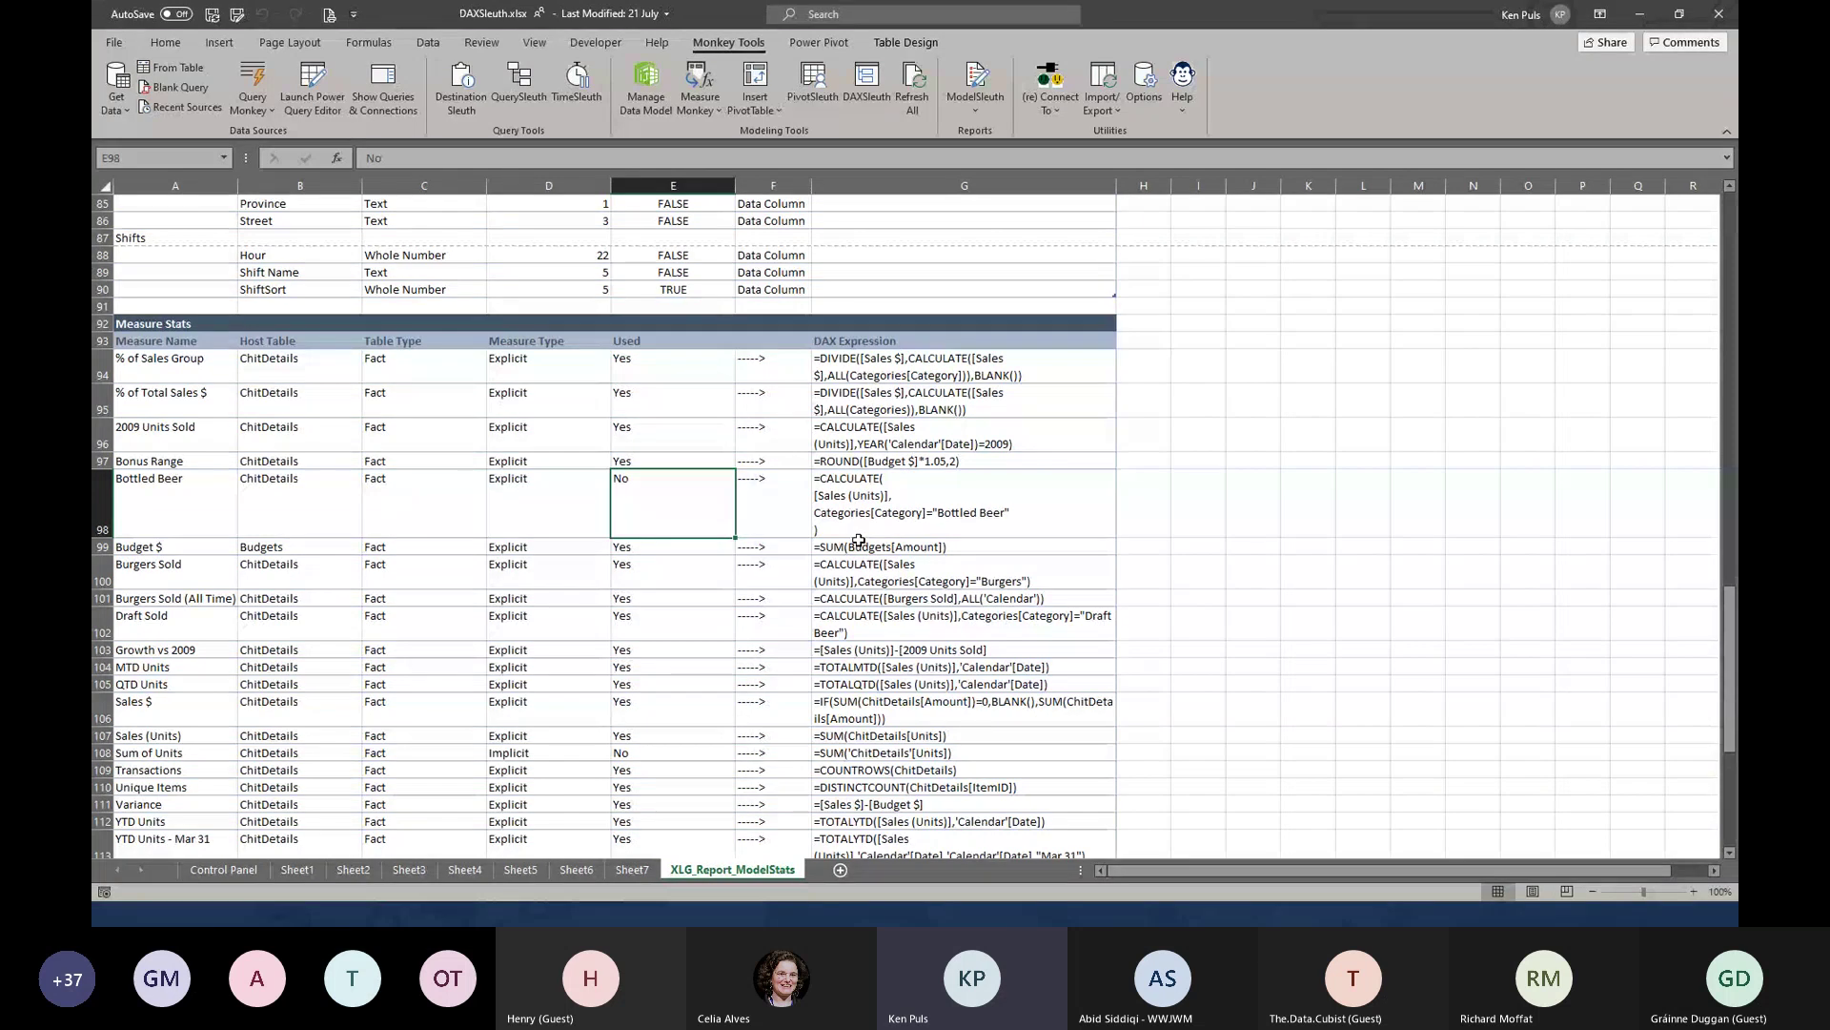
Turn on header filter buttons for the Query Stats table
scroll(858, 541, down, 6)
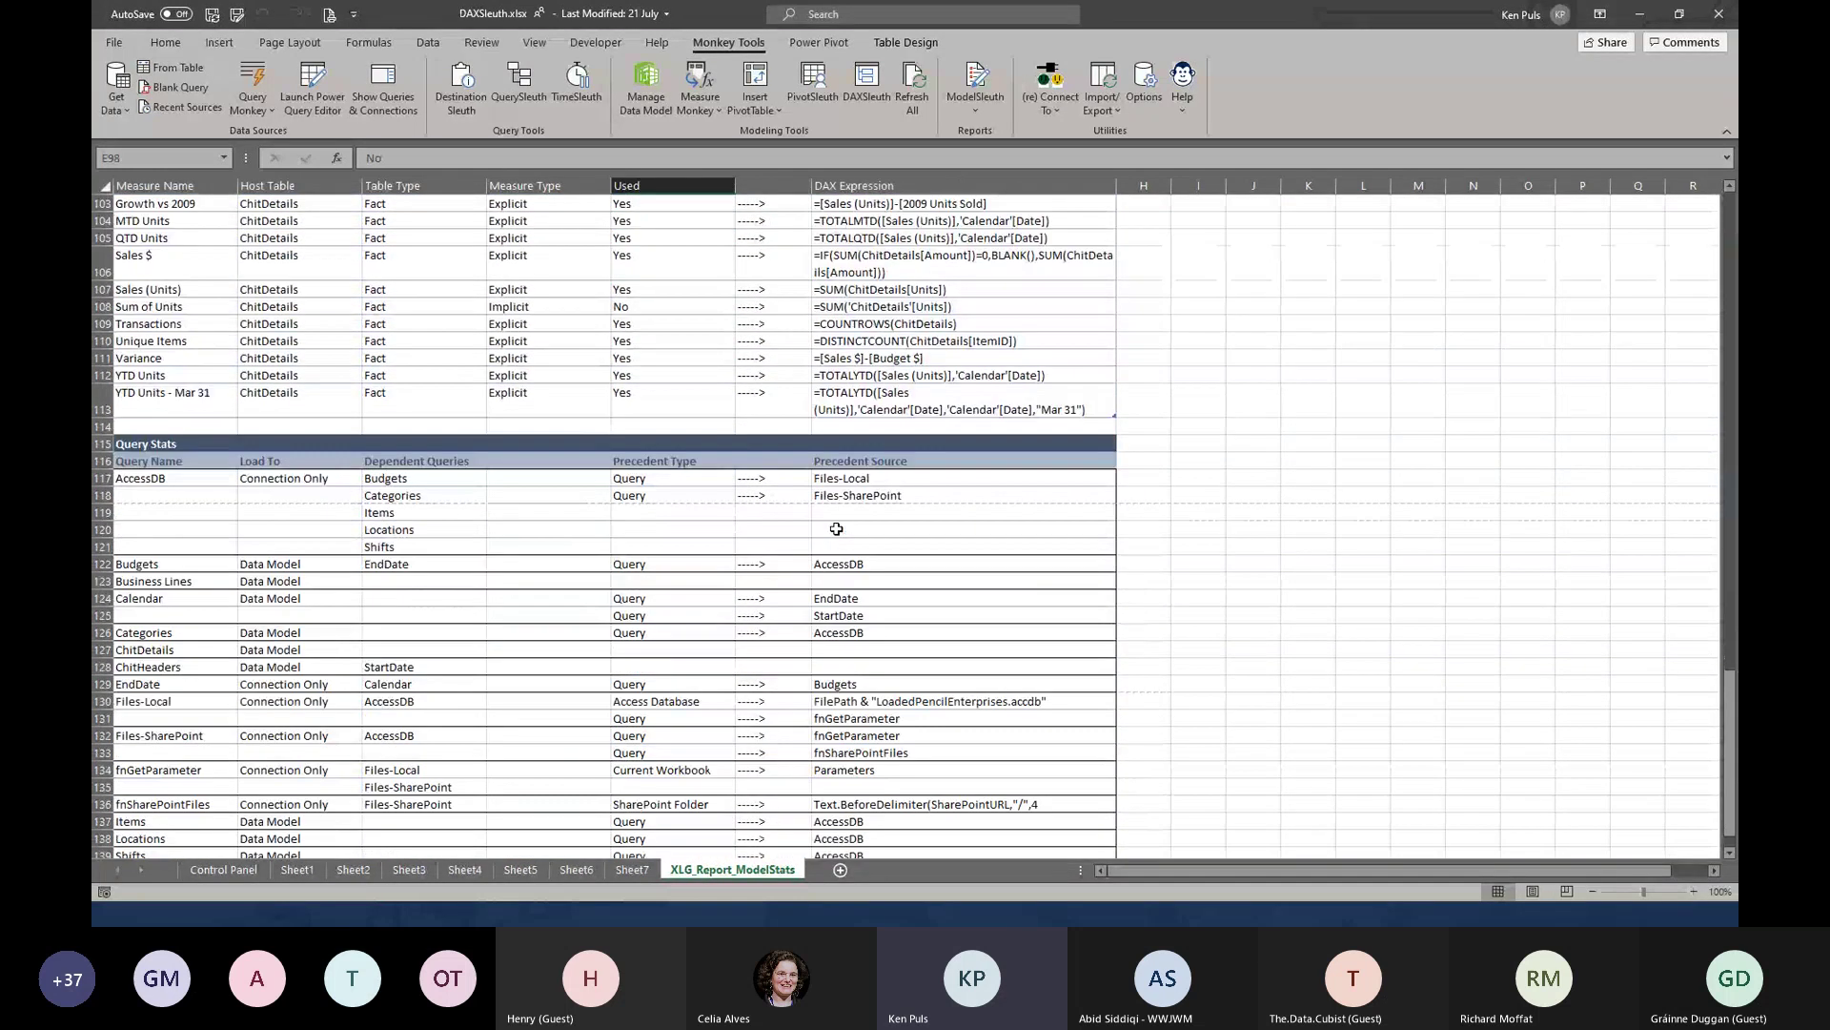
scroll(836, 528, down, 2)
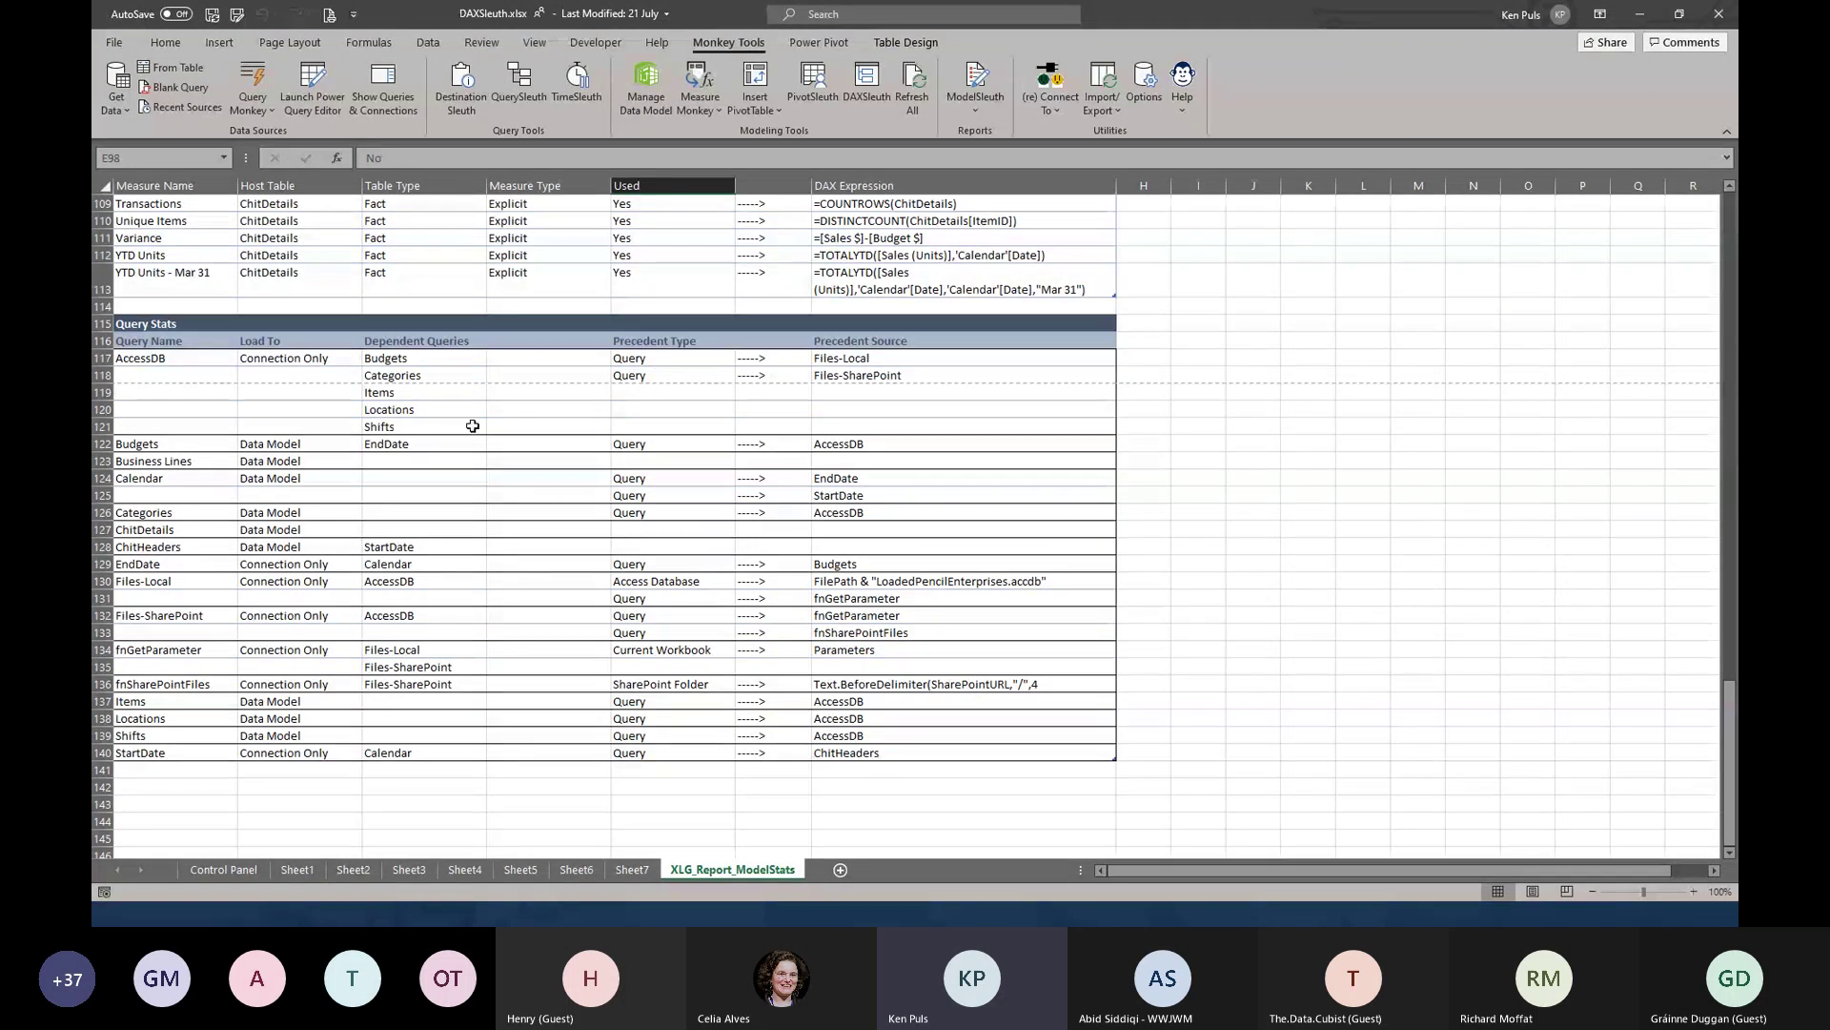
click(677, 345)
click(902, 45)
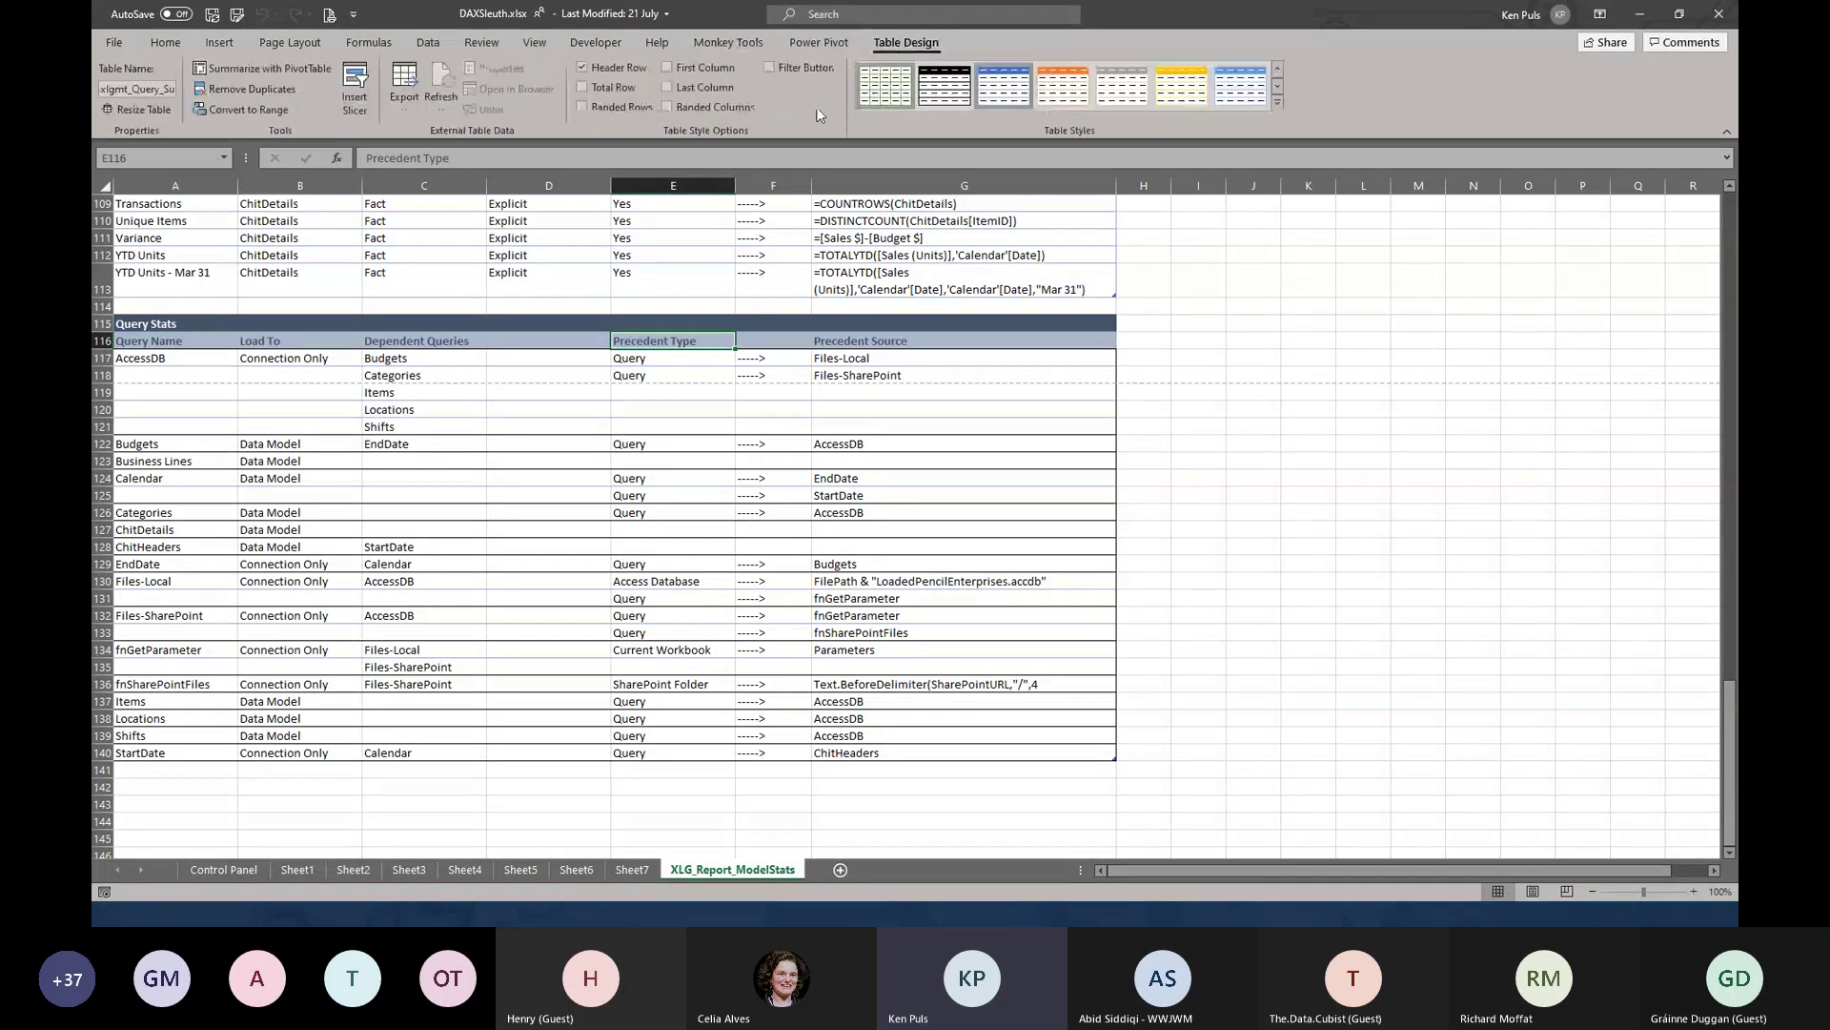
click(788, 71)
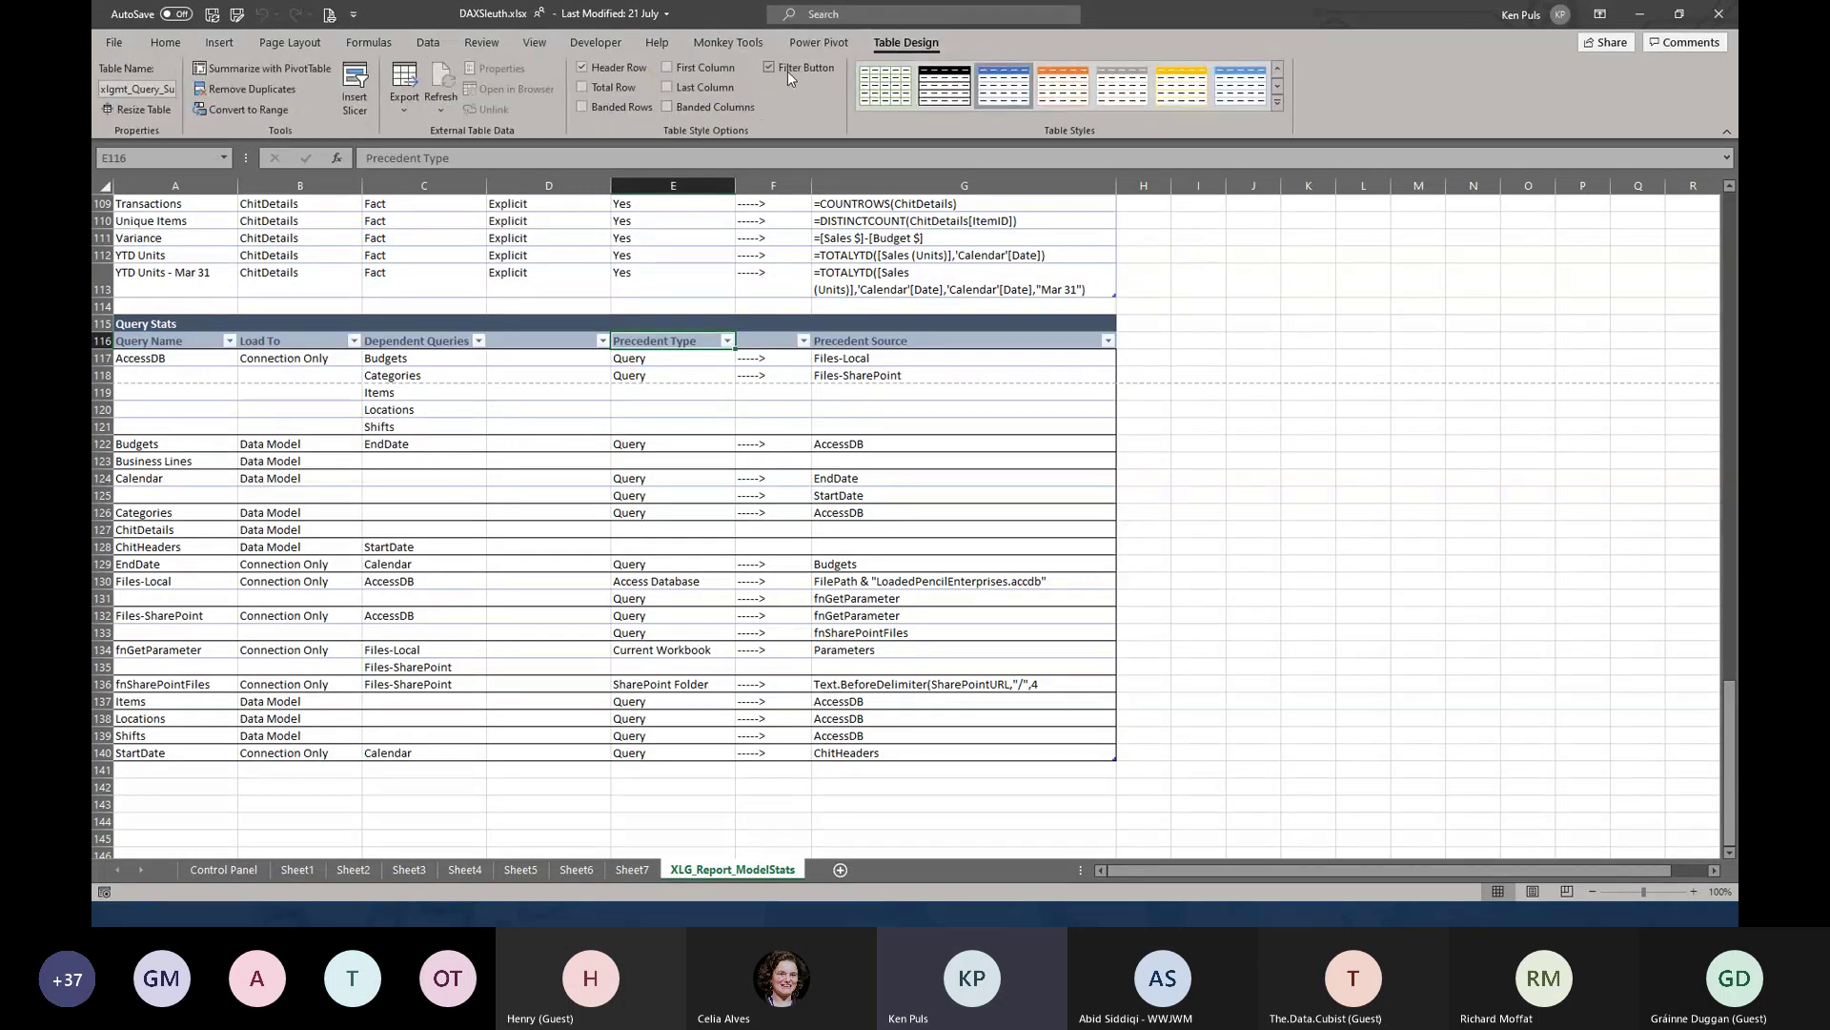
Filter Precedent Type to exclude Query and blanks, then bring up the ModelSleuth reports list
click(726, 341)
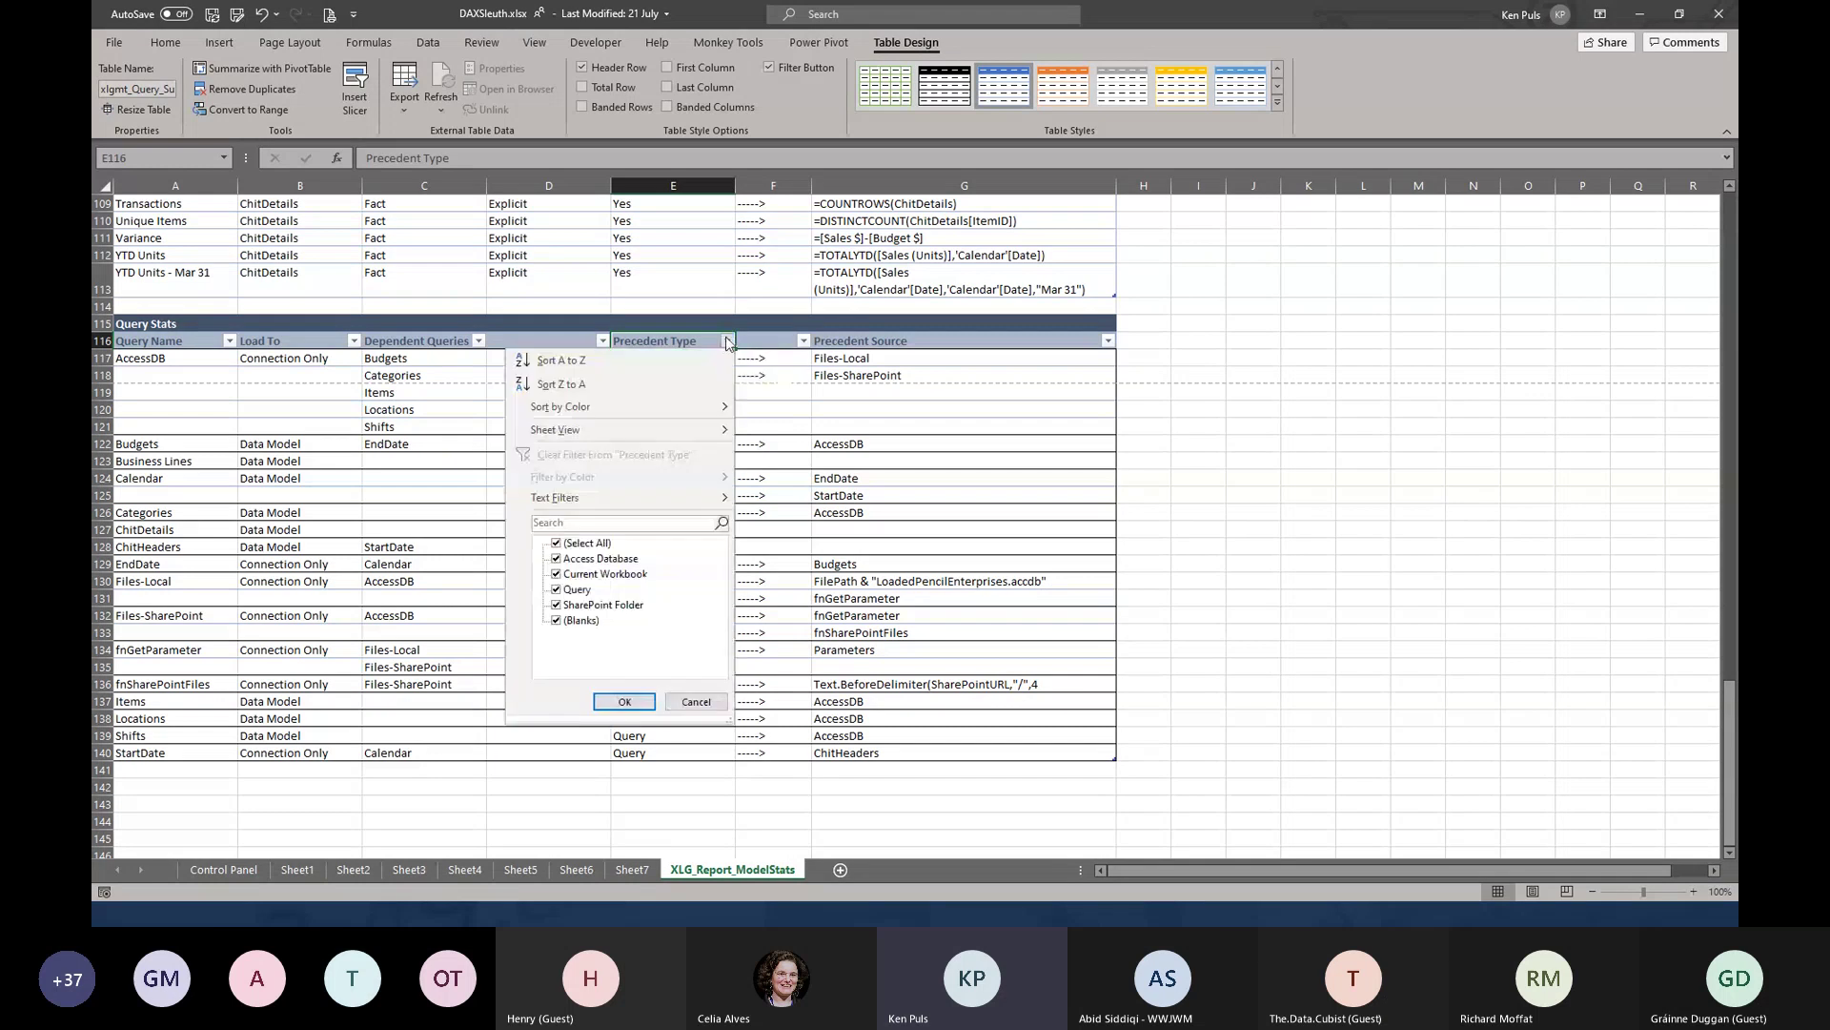
click(558, 589)
click(557, 621)
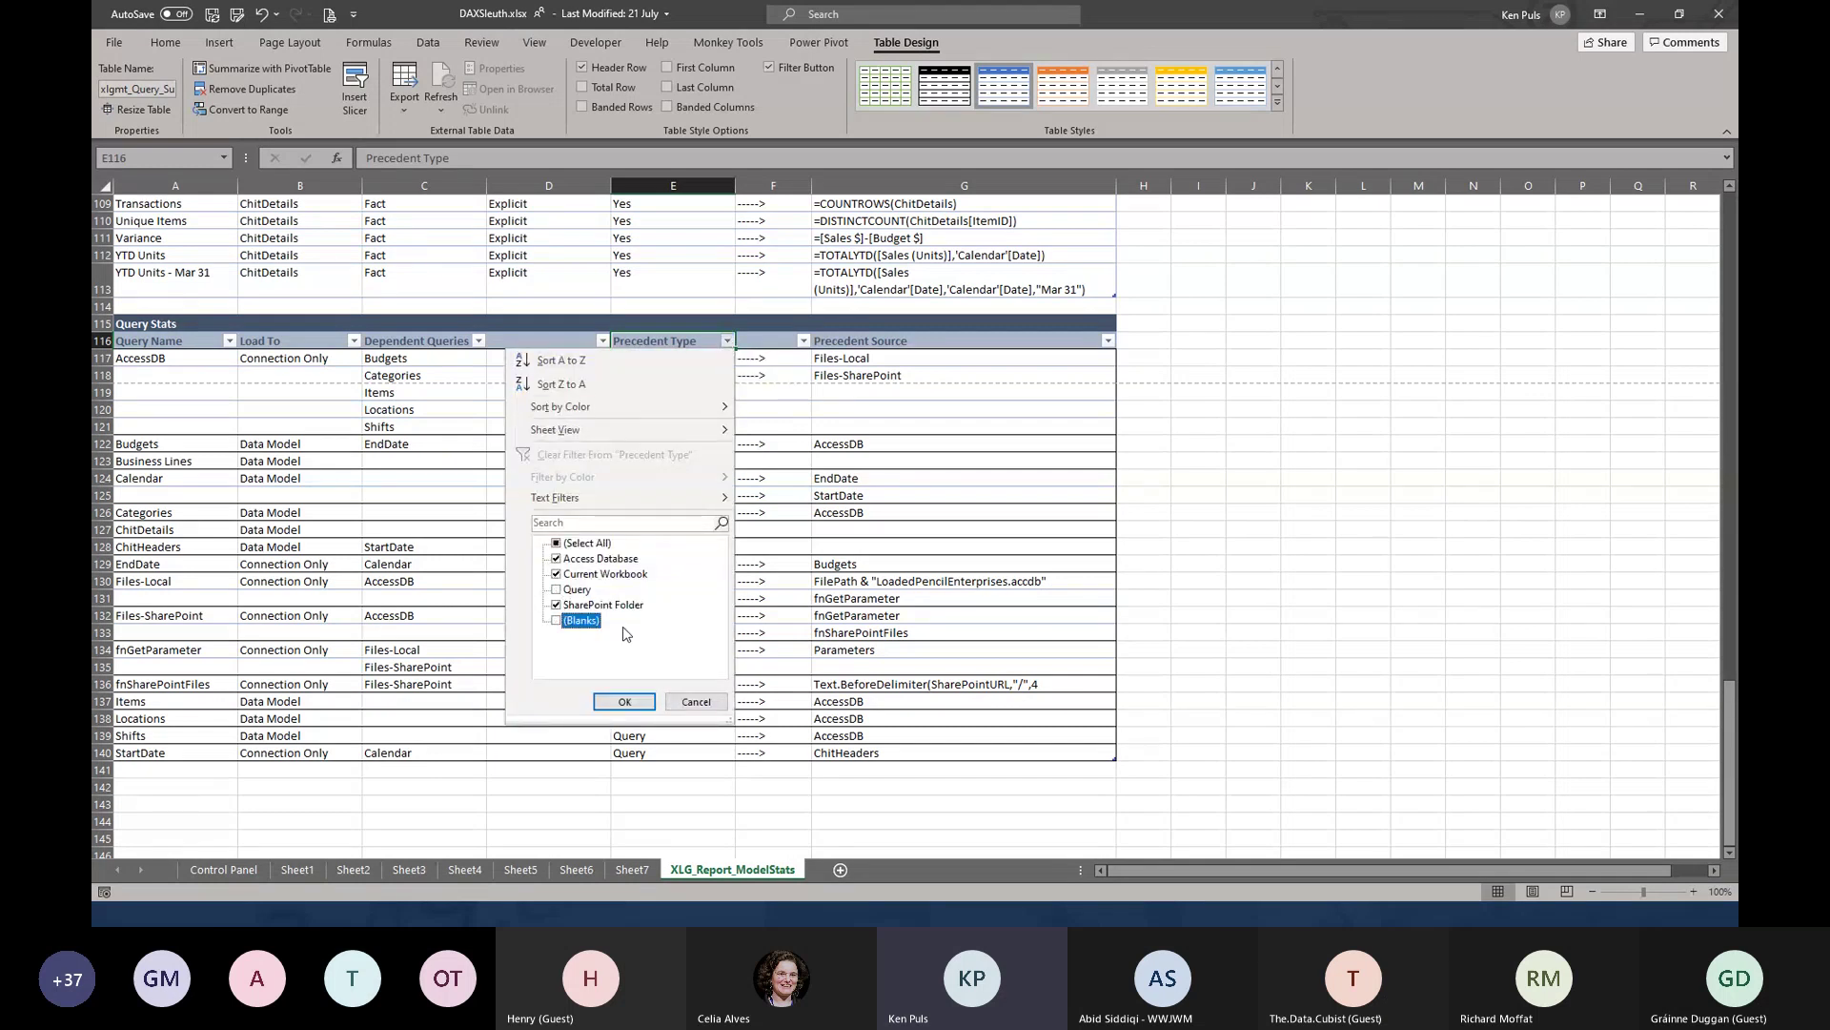
click(625, 702)
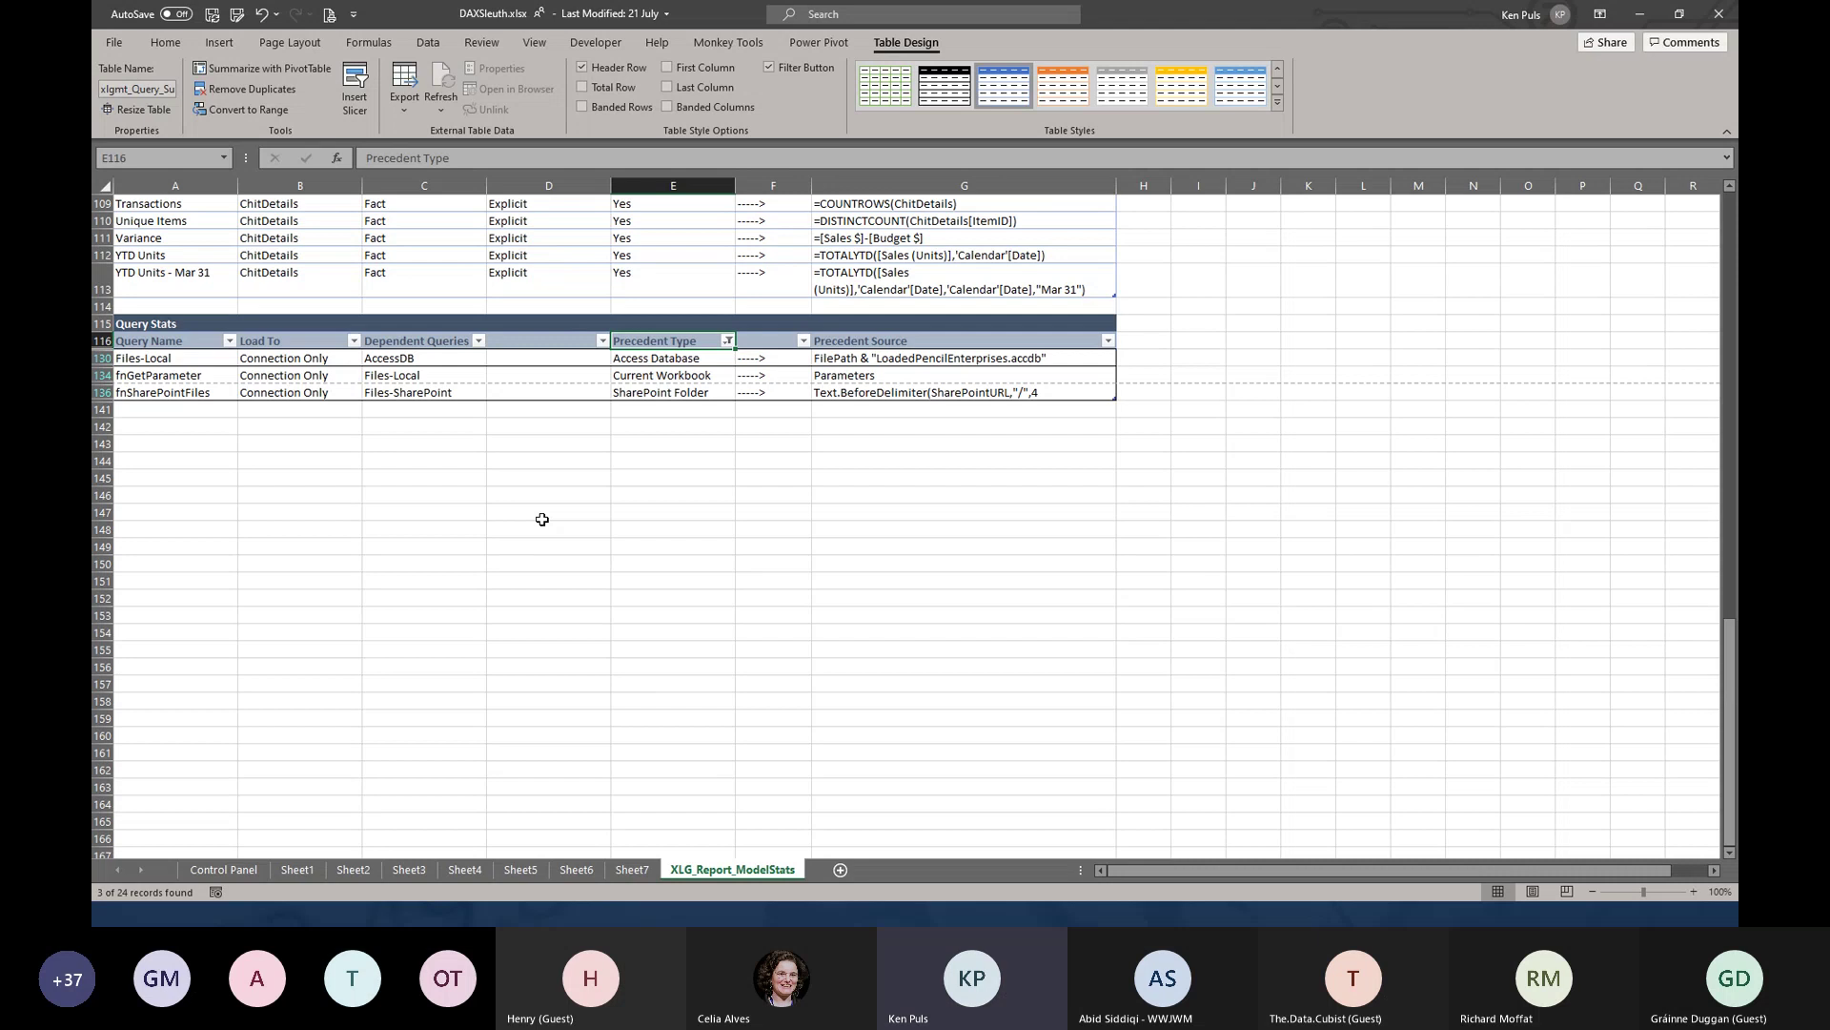
click(728, 42)
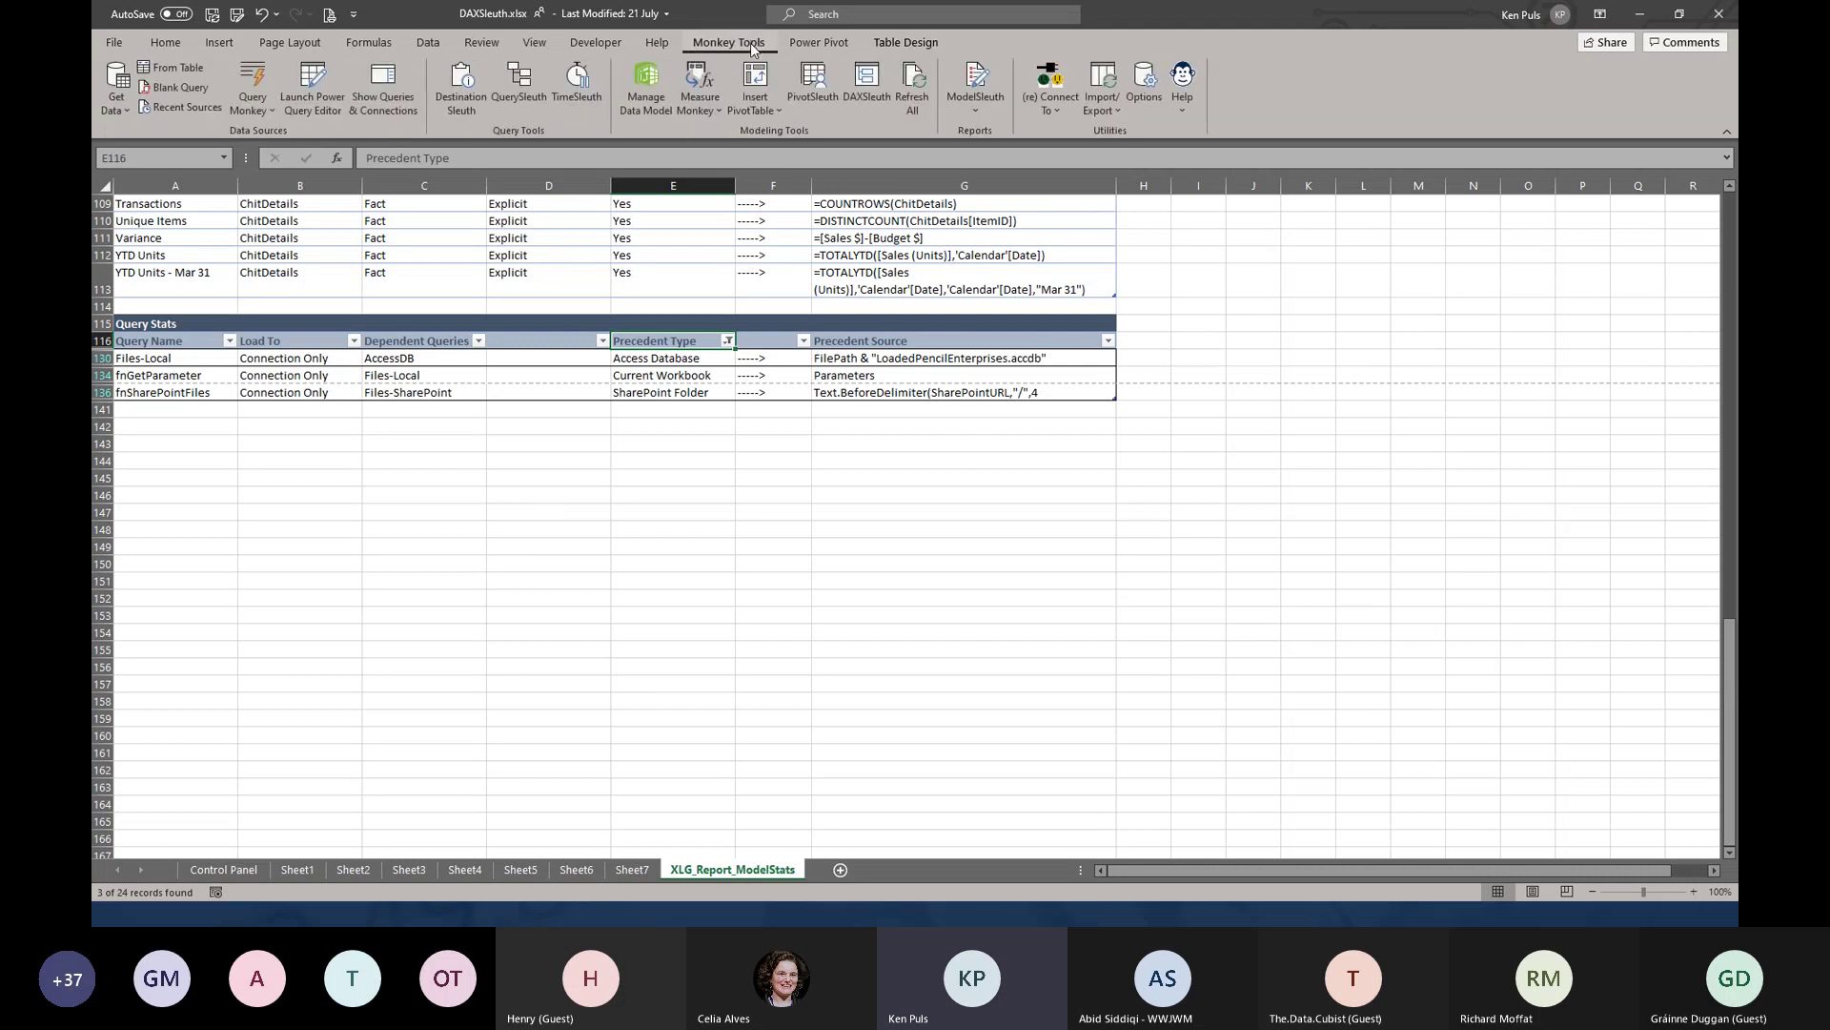
click(976, 113)
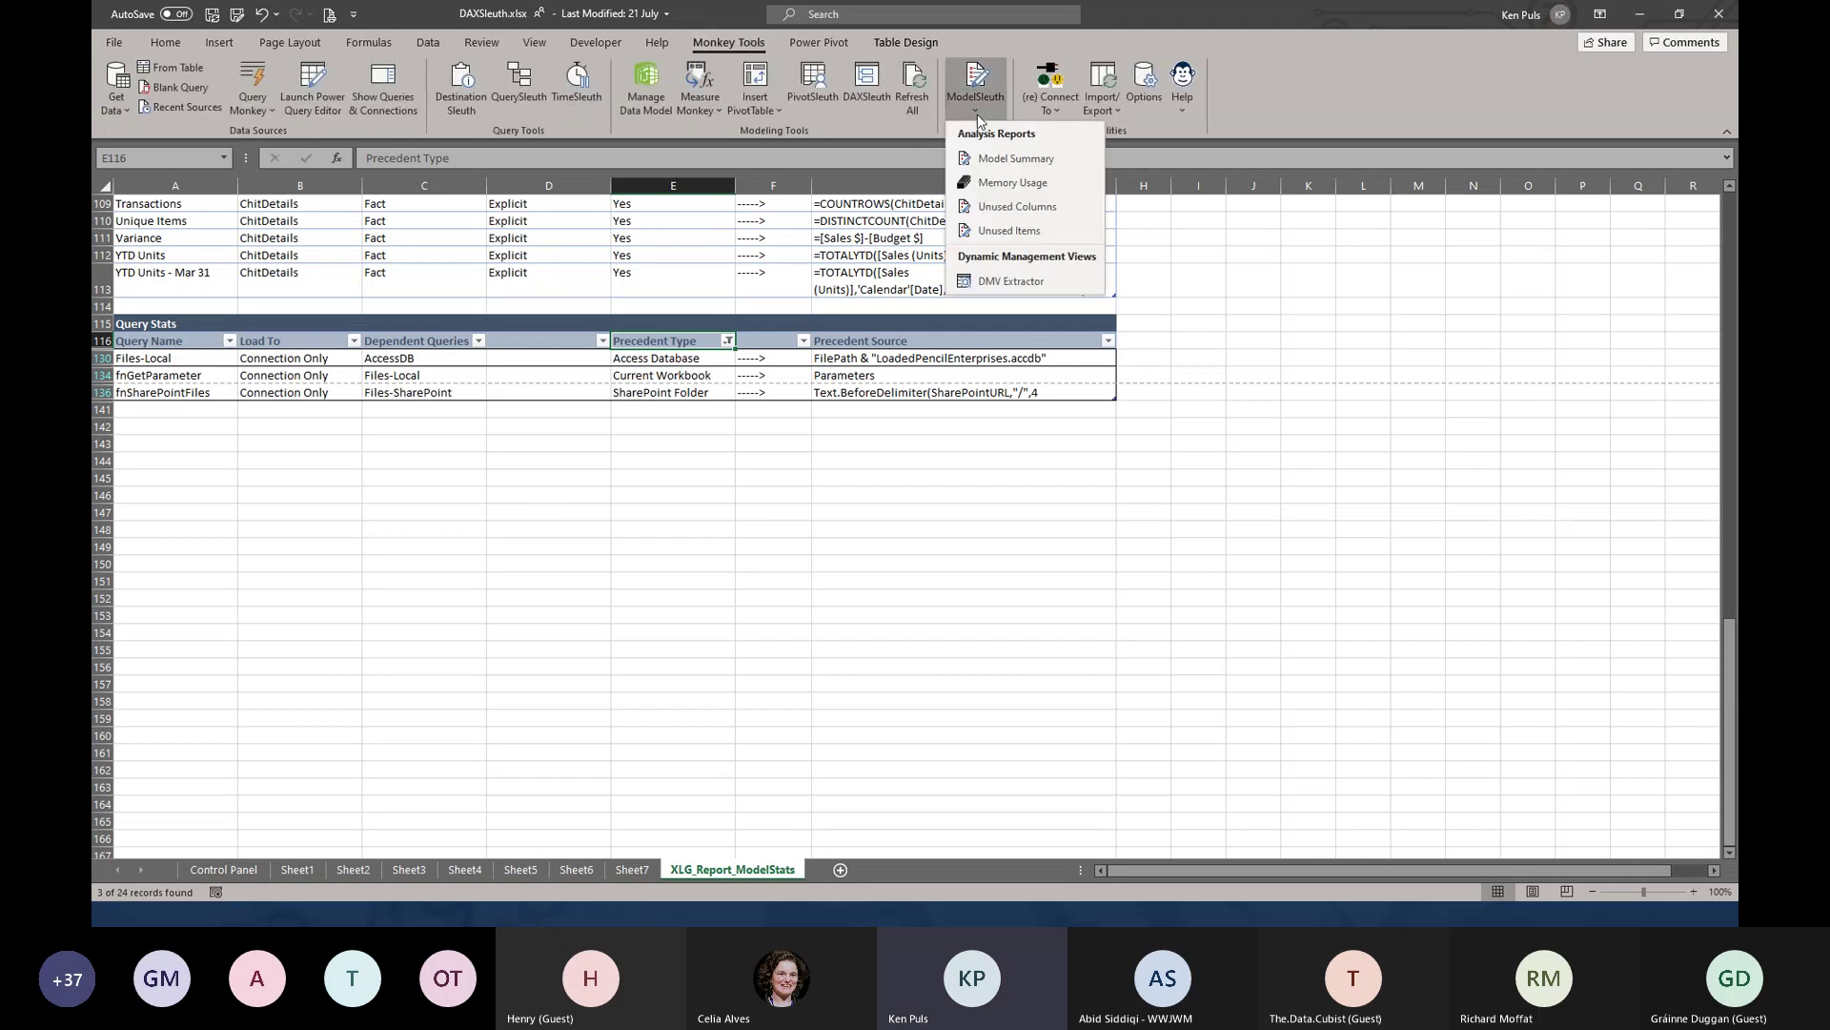
Run the Memory Usage report, expand Calendar into its columns, and mark the Full, Month Name and Day figures
click(1018, 185)
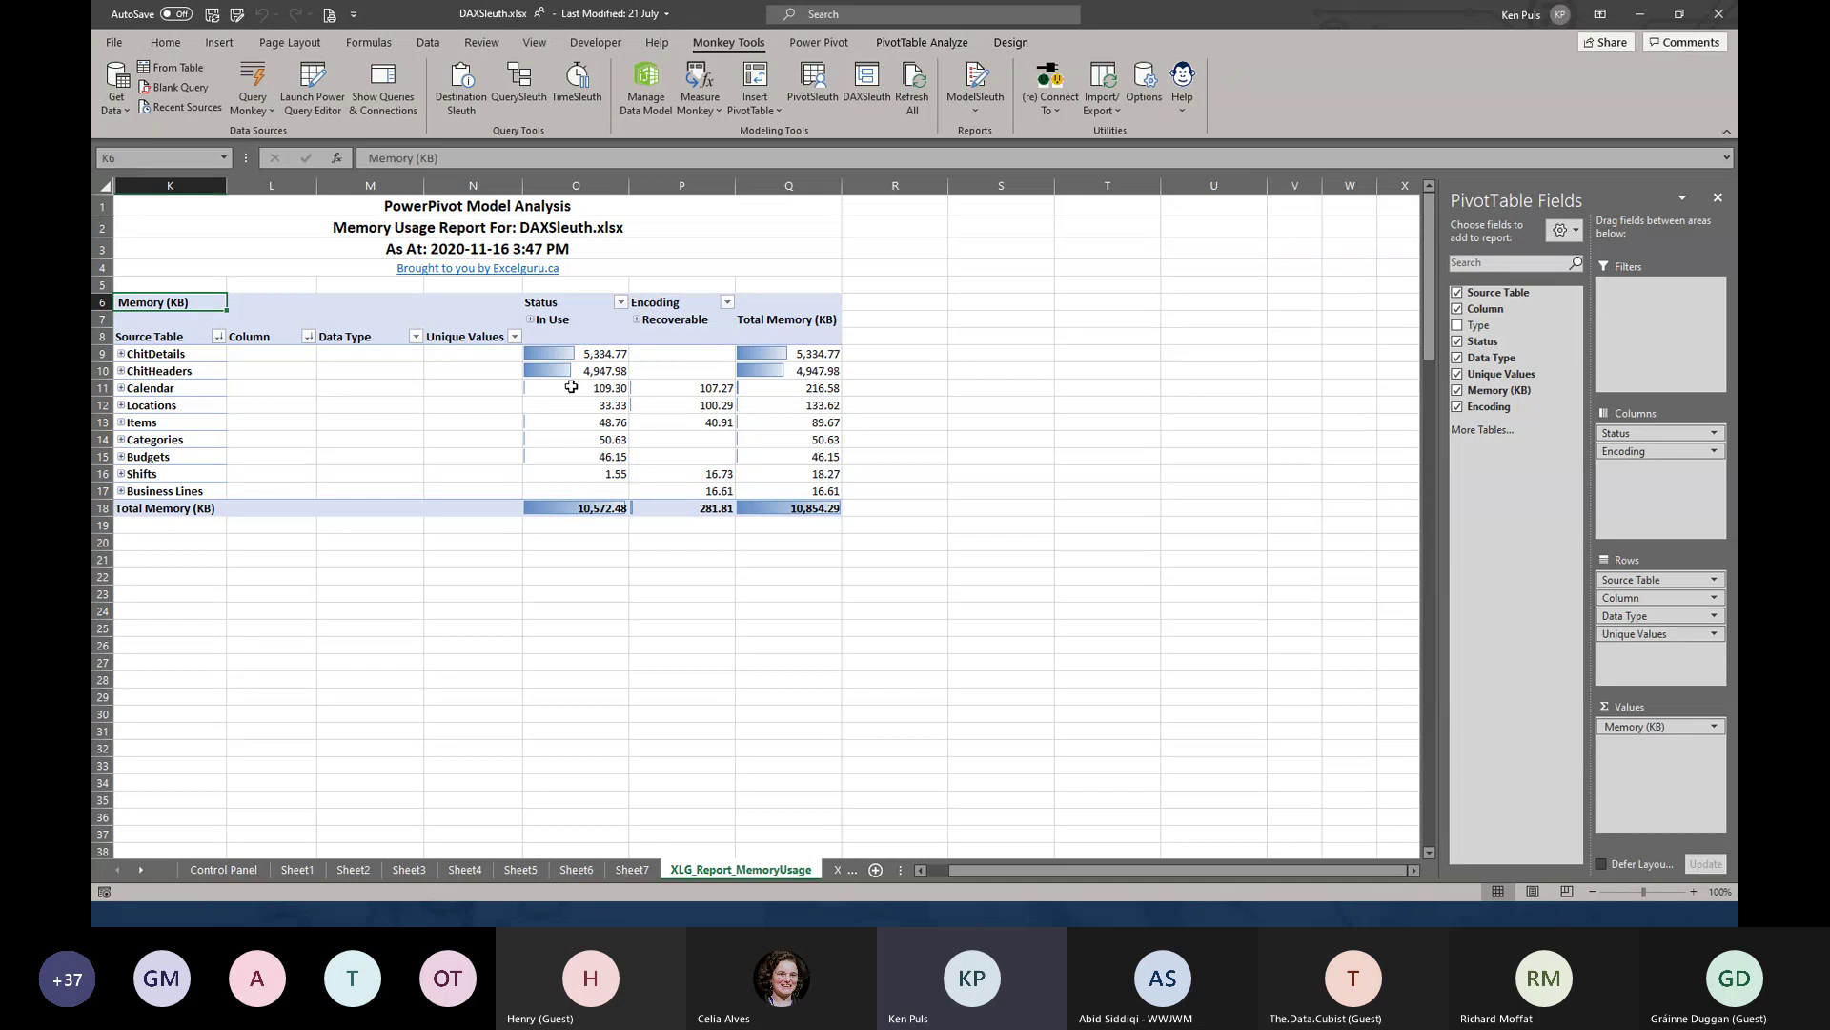
click(649, 389)
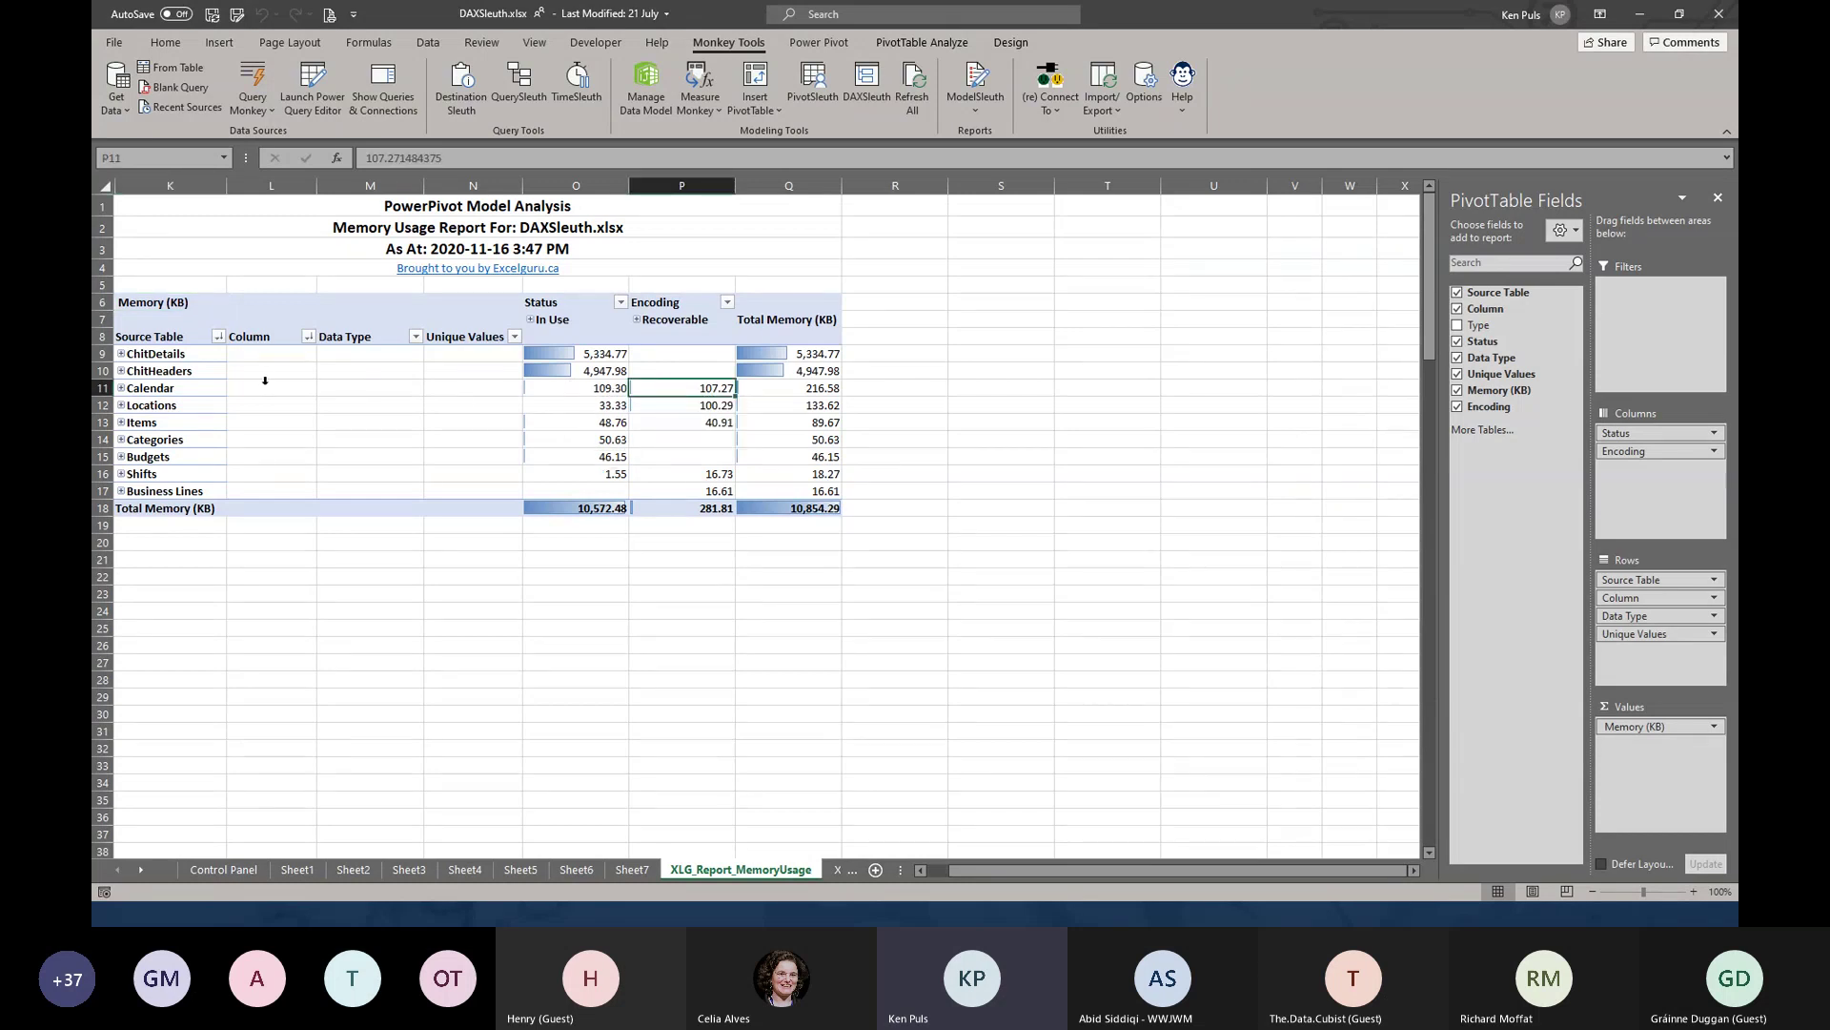
click(122, 388)
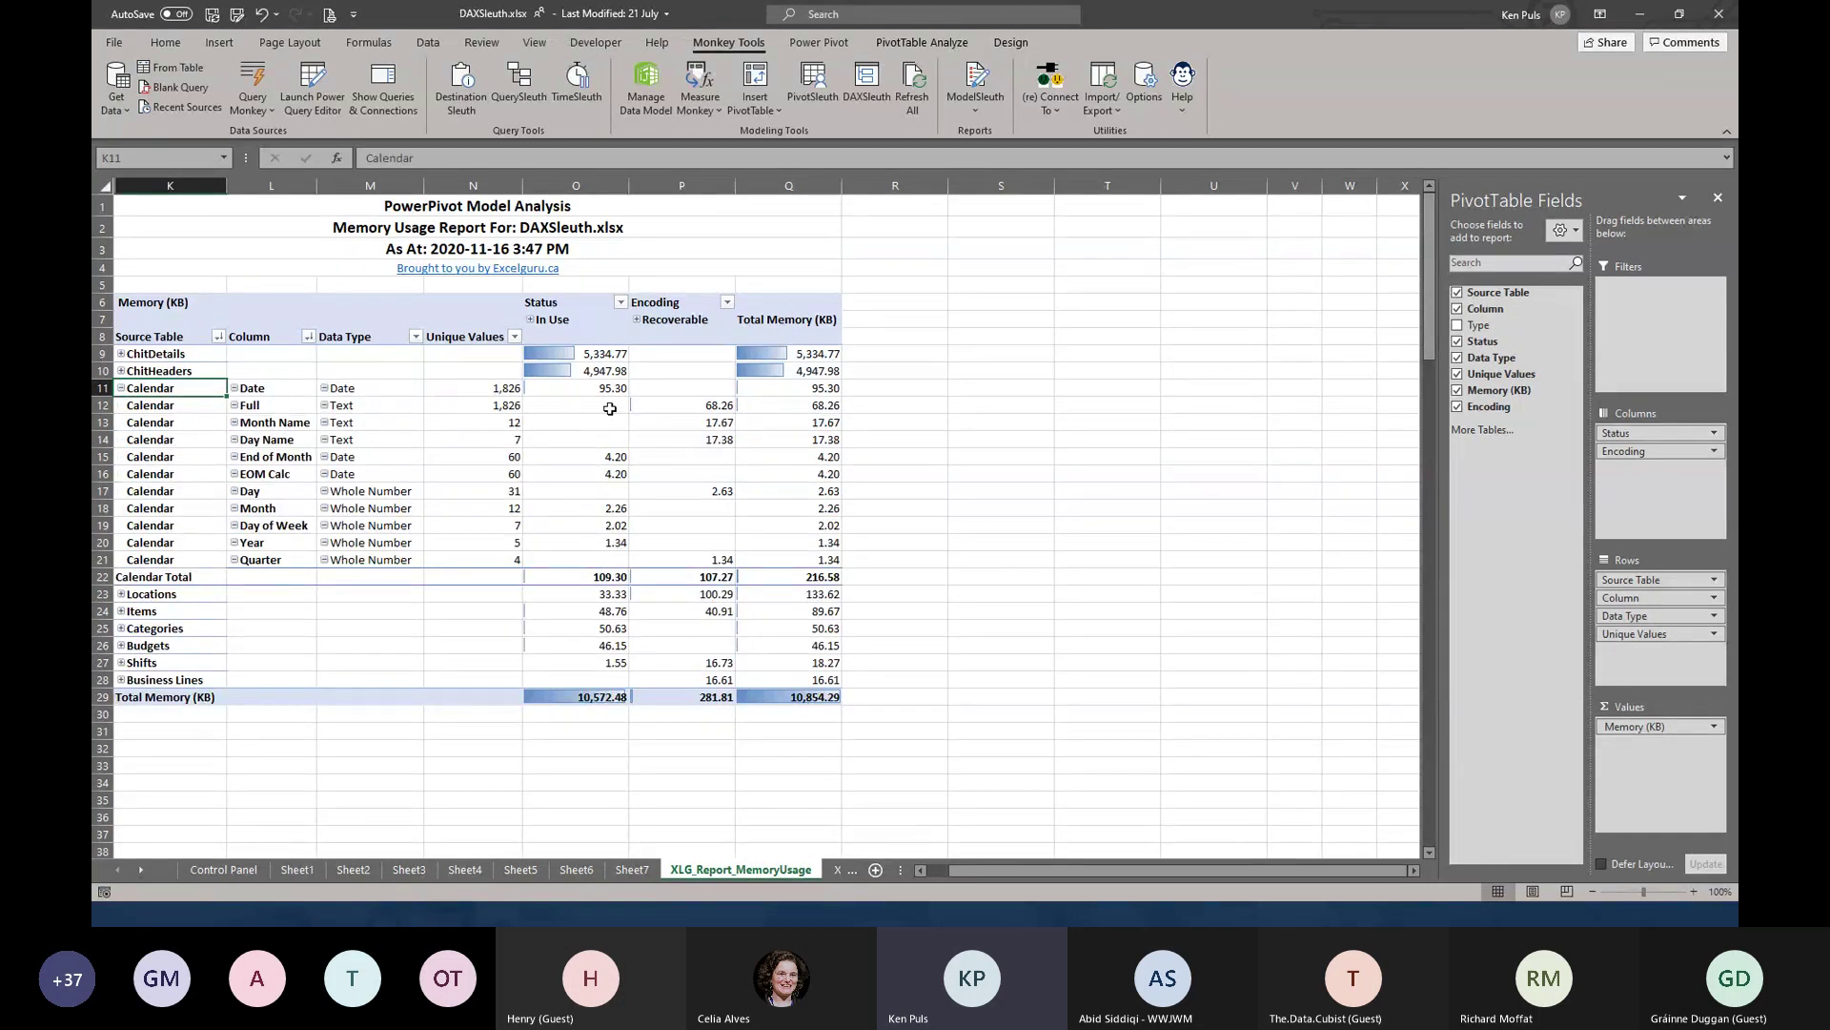
drag(668, 404, 289, 437)
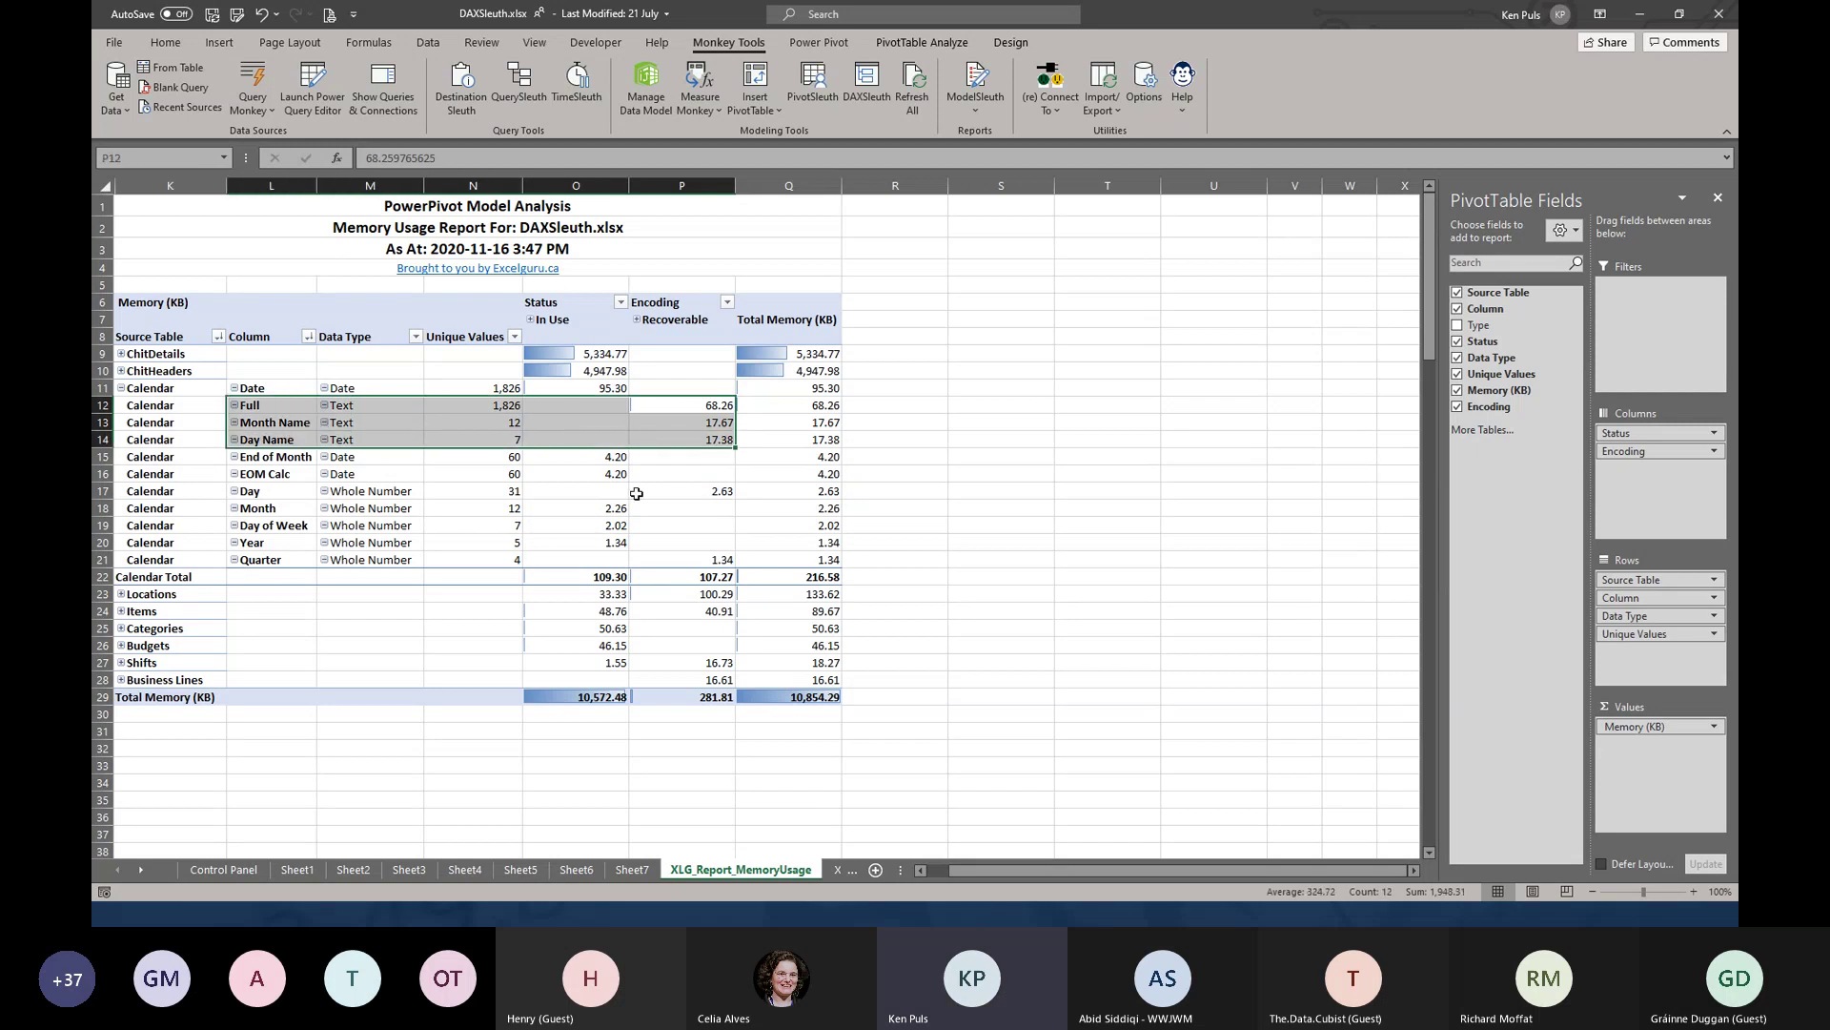
drag(688, 499, 264, 484)
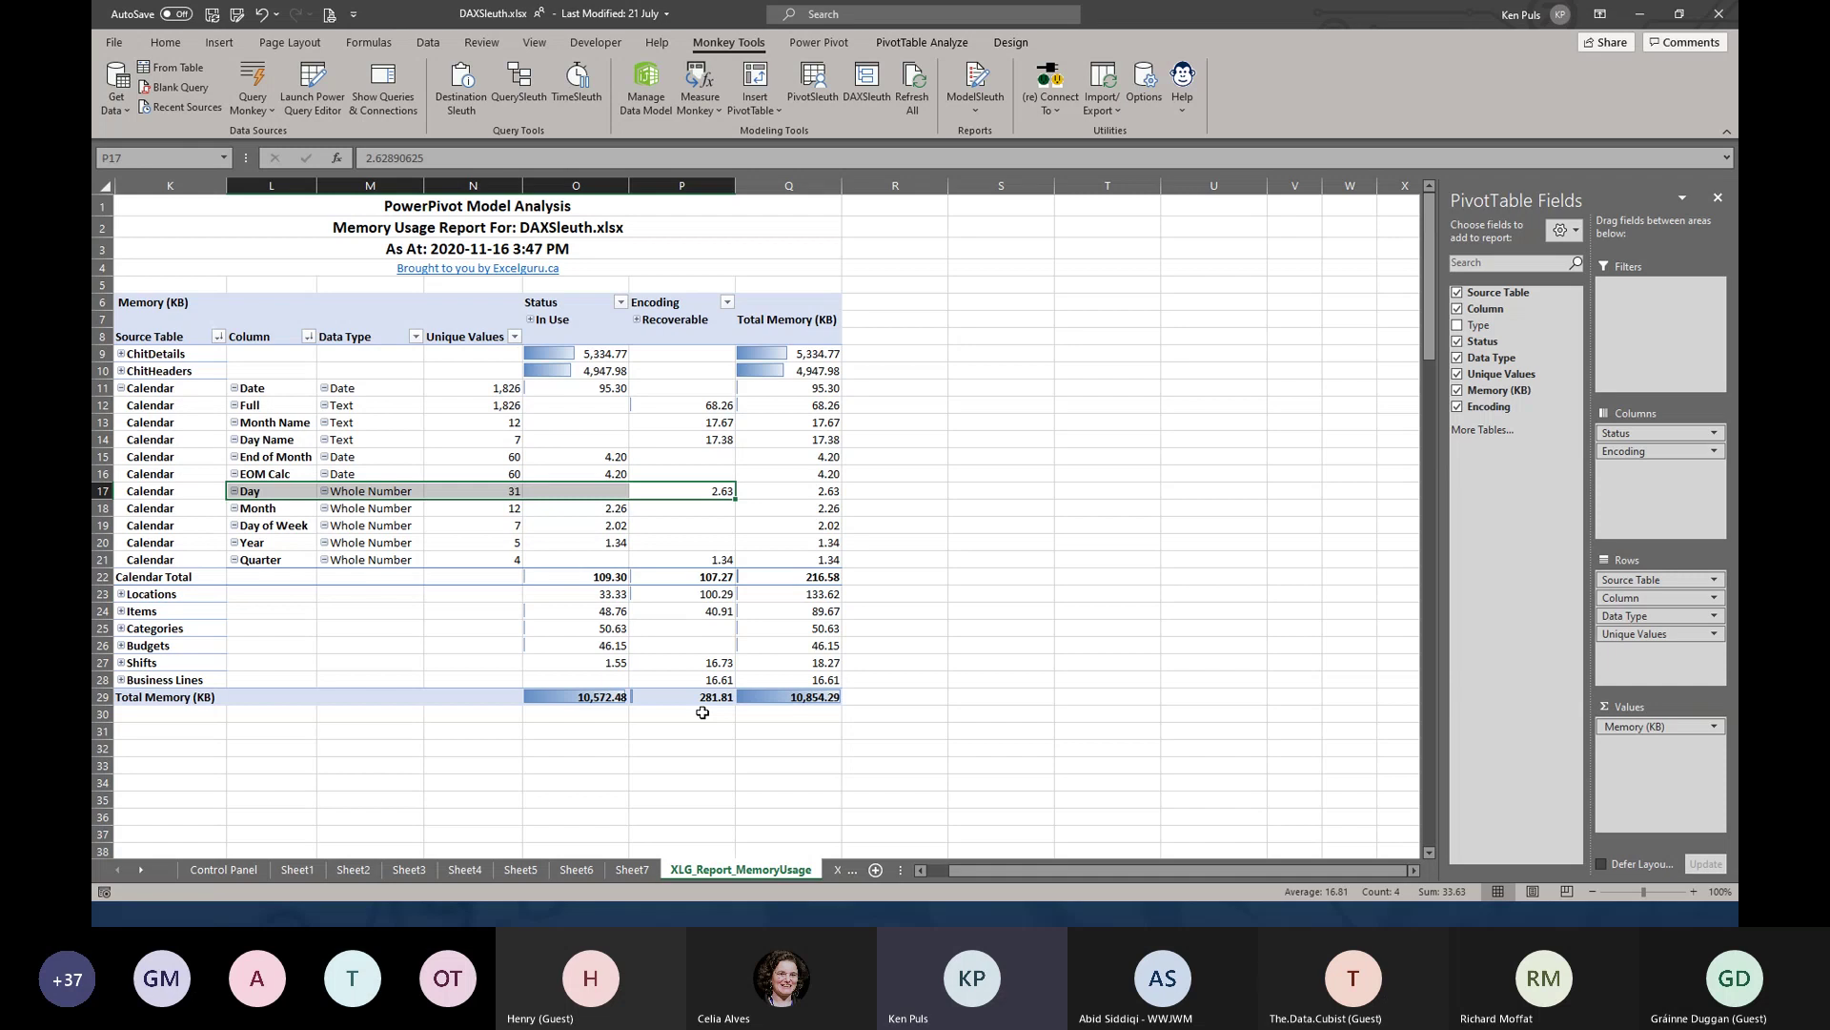
Run the ModelSleuth Unused Items report for DAXSleuth.xlsx and select the implicit Sum of Units measure row
click(980, 103)
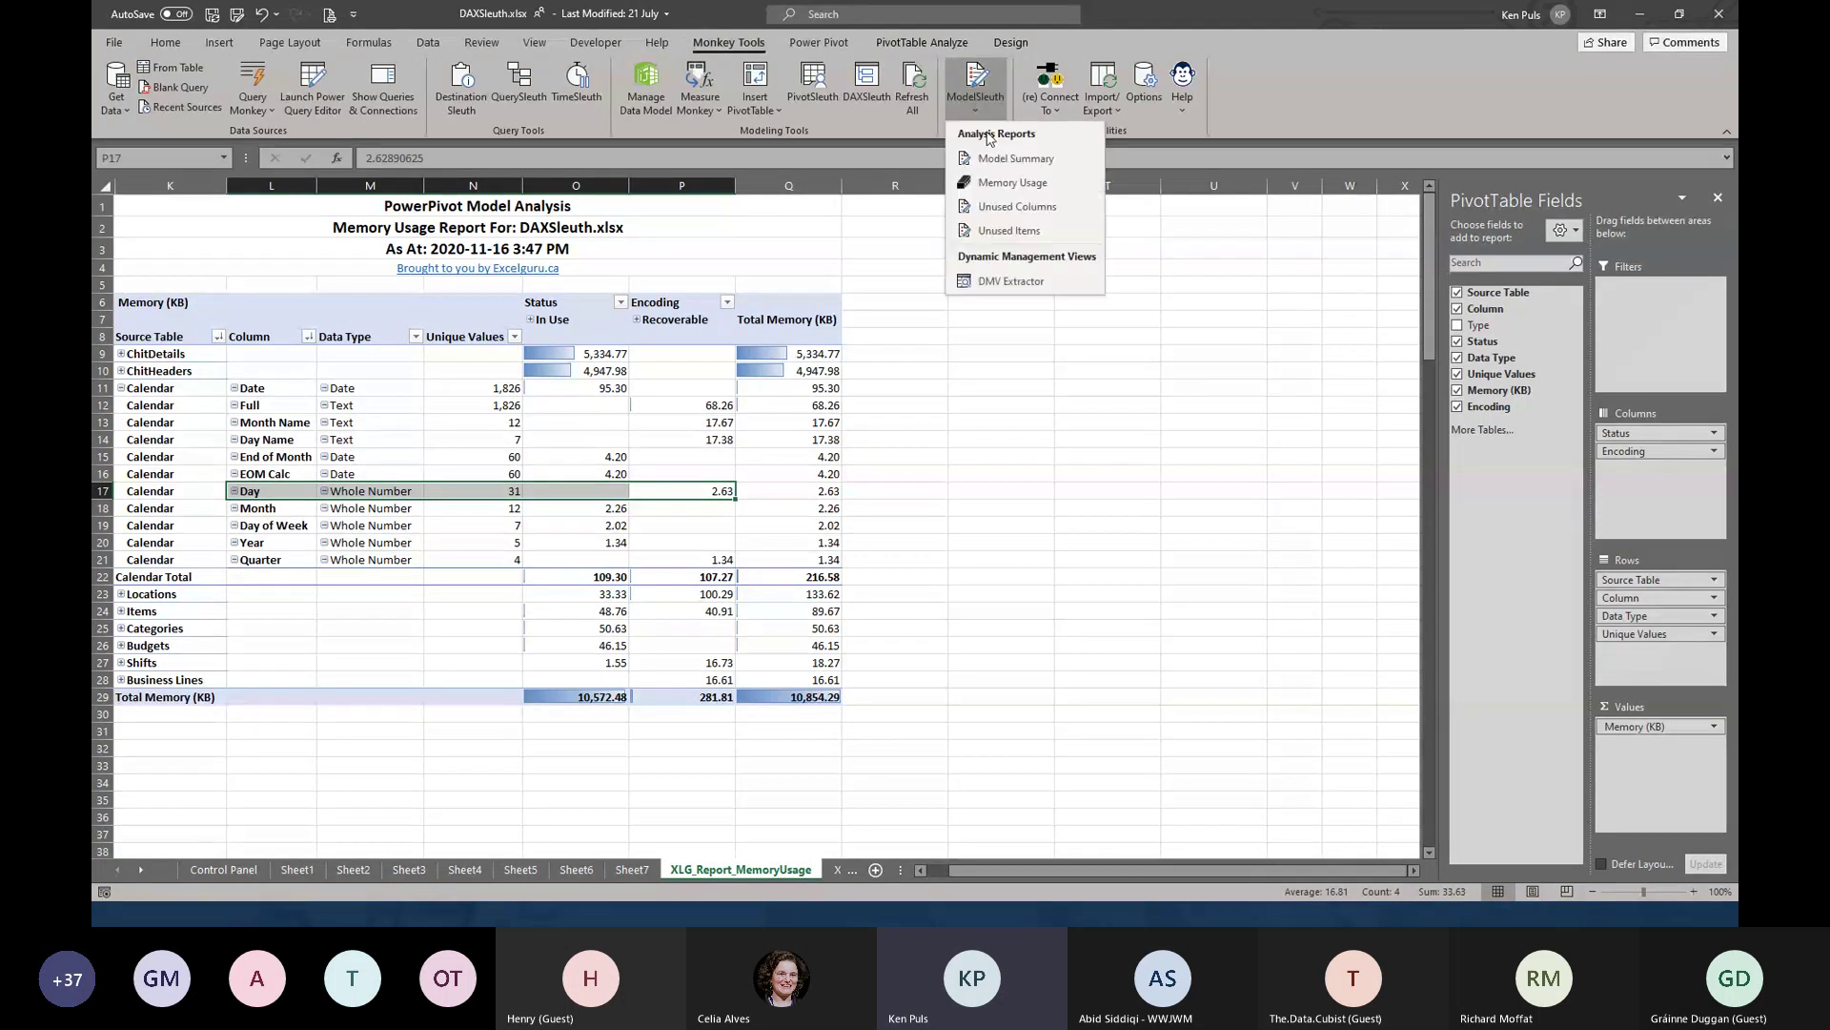
click(1011, 231)
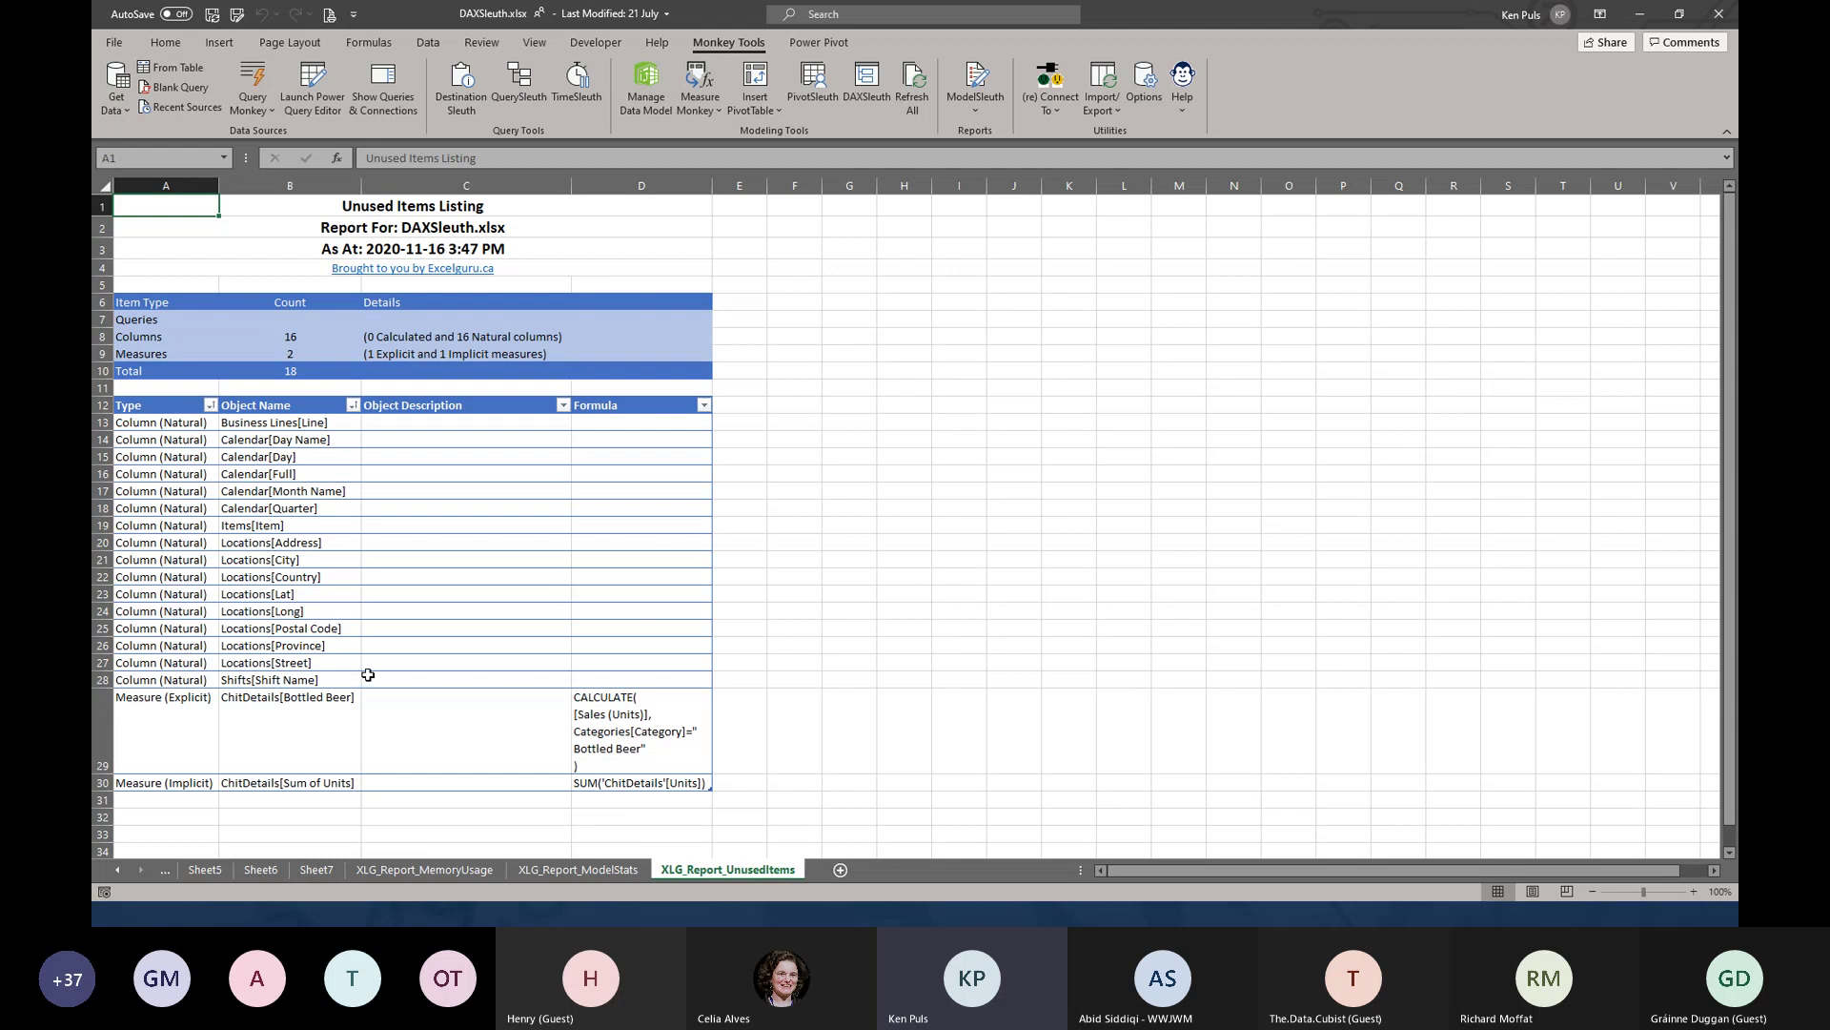
scroll(366, 675, down, 1)
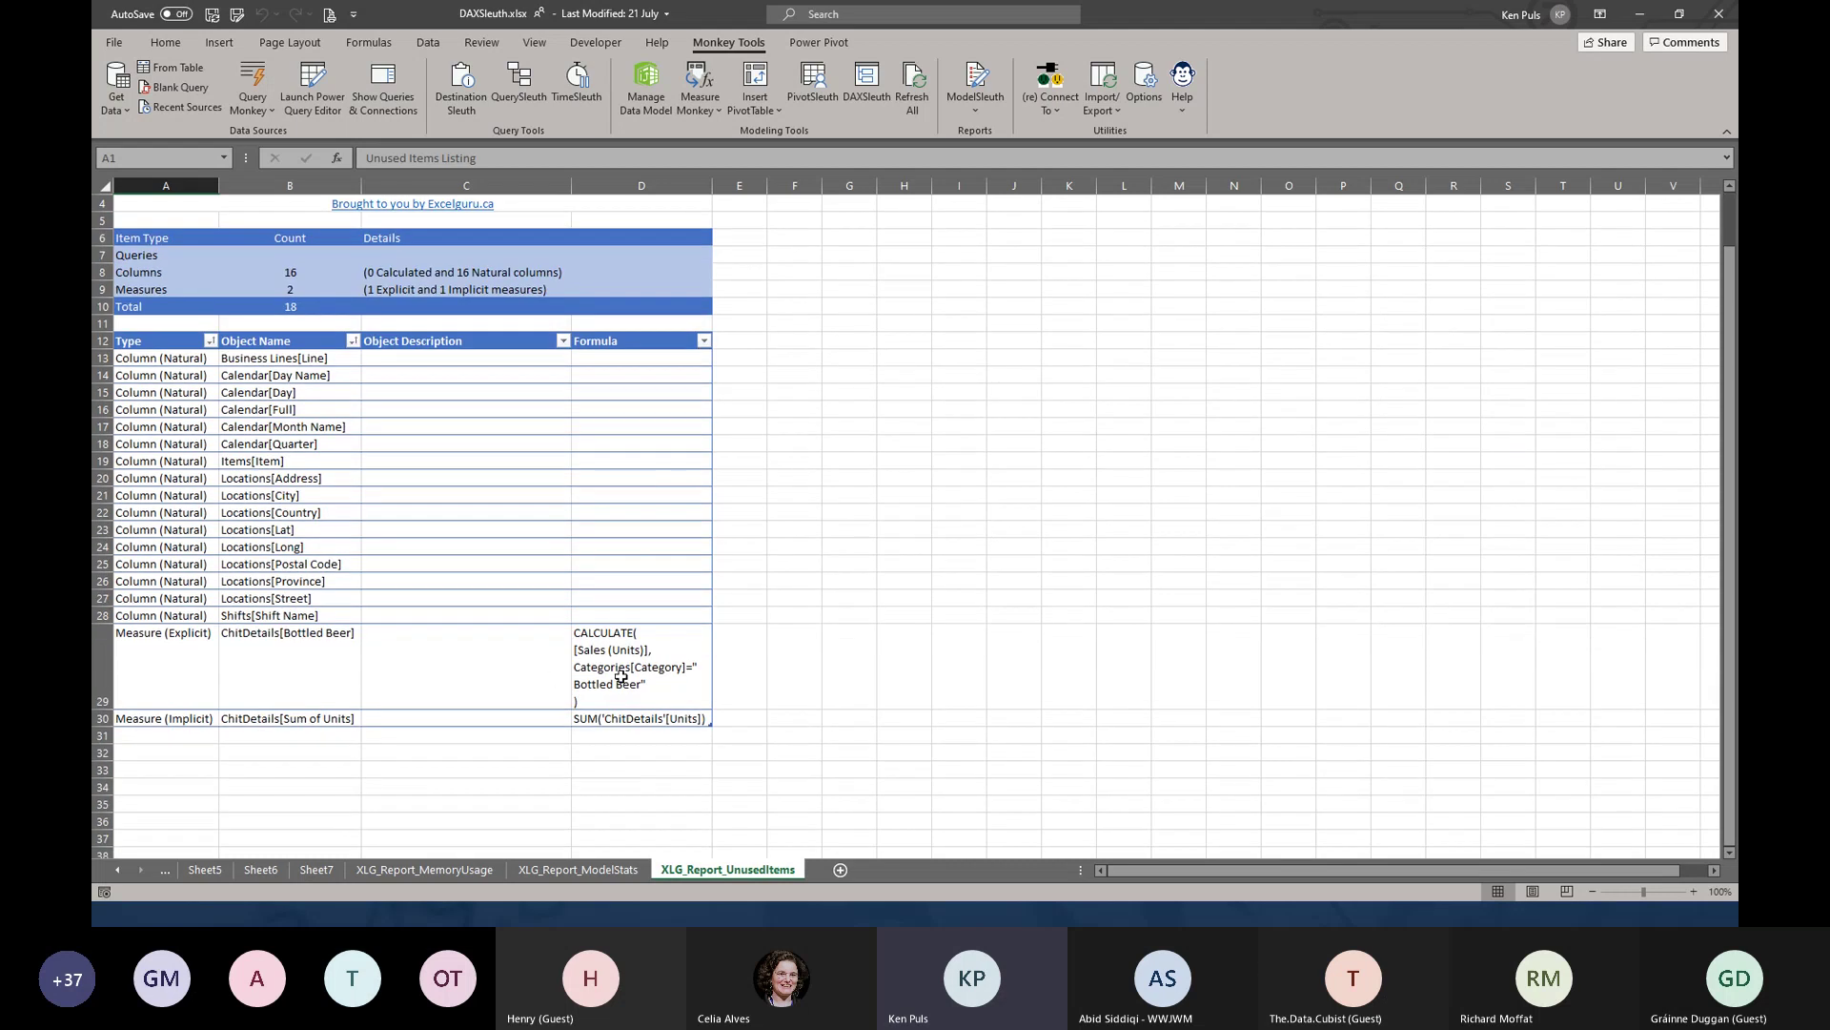
drag(584, 718, 145, 722)
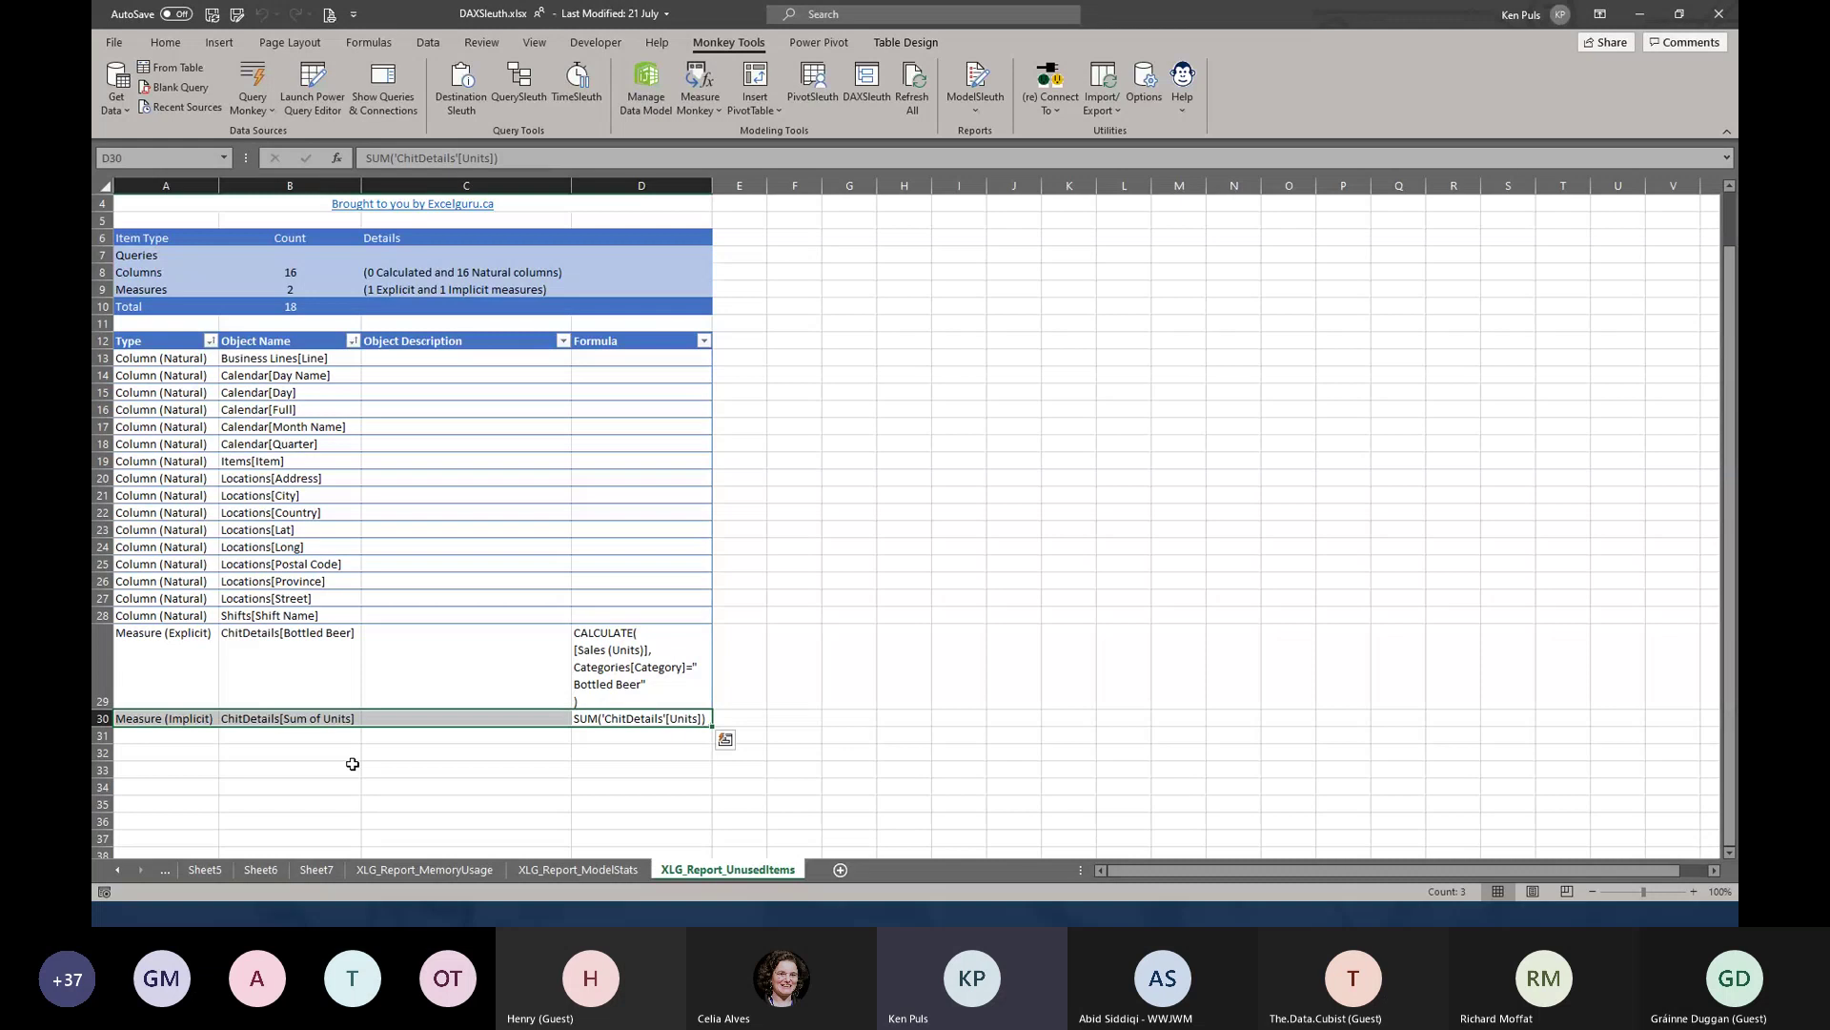
key(Escape)
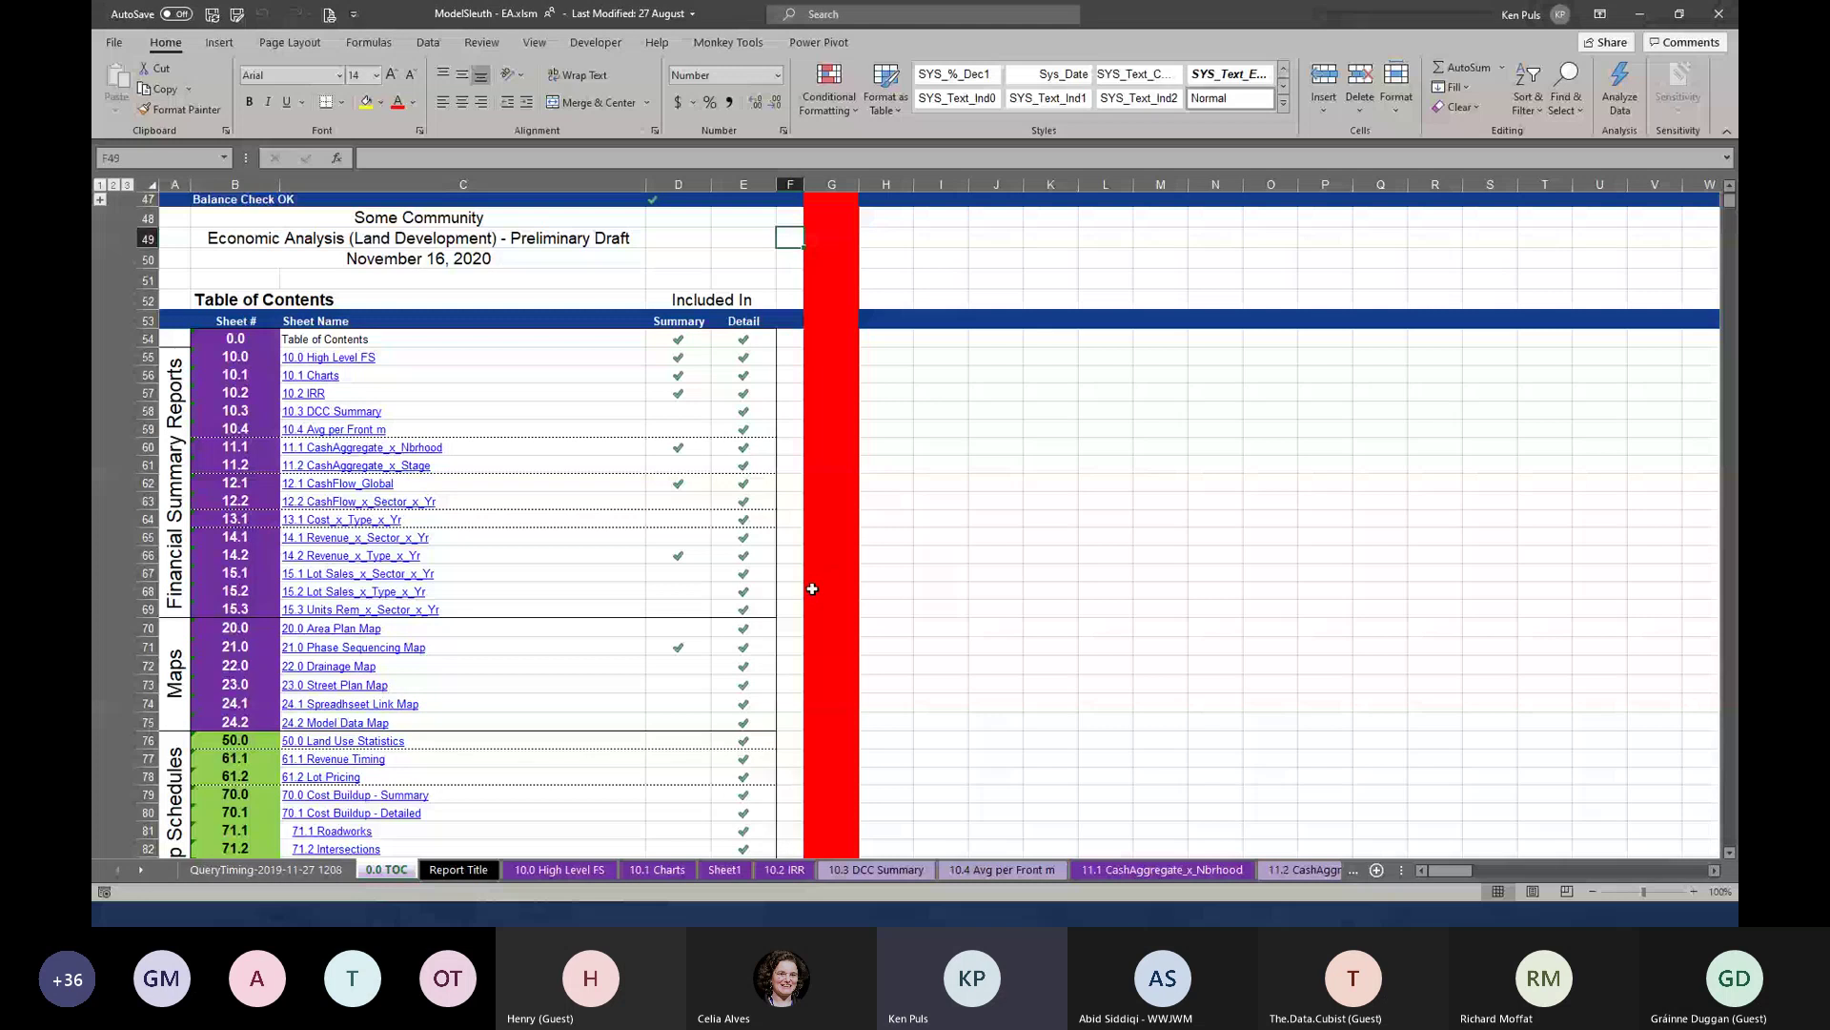
Jump from the table of contents to the 24.2 Model Data Map sheet and scroll through its data flow chart
scroll(579, 530, down, 1)
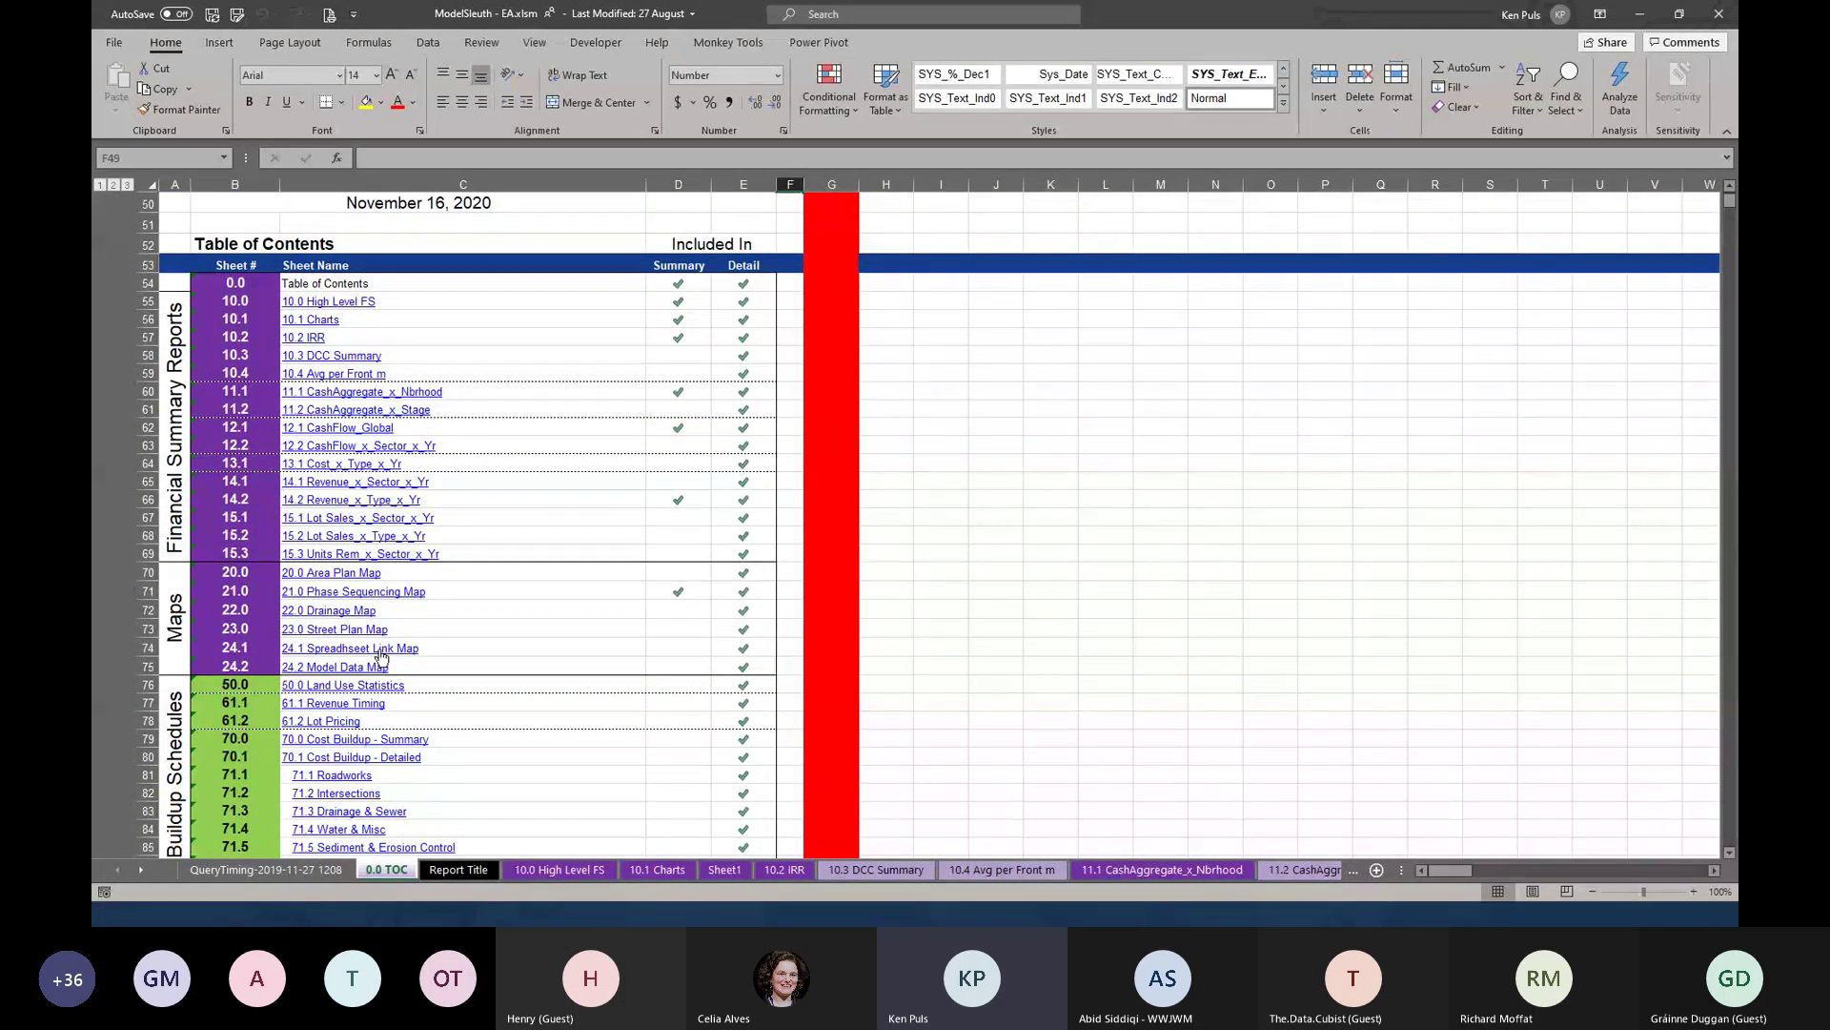
click(359, 668)
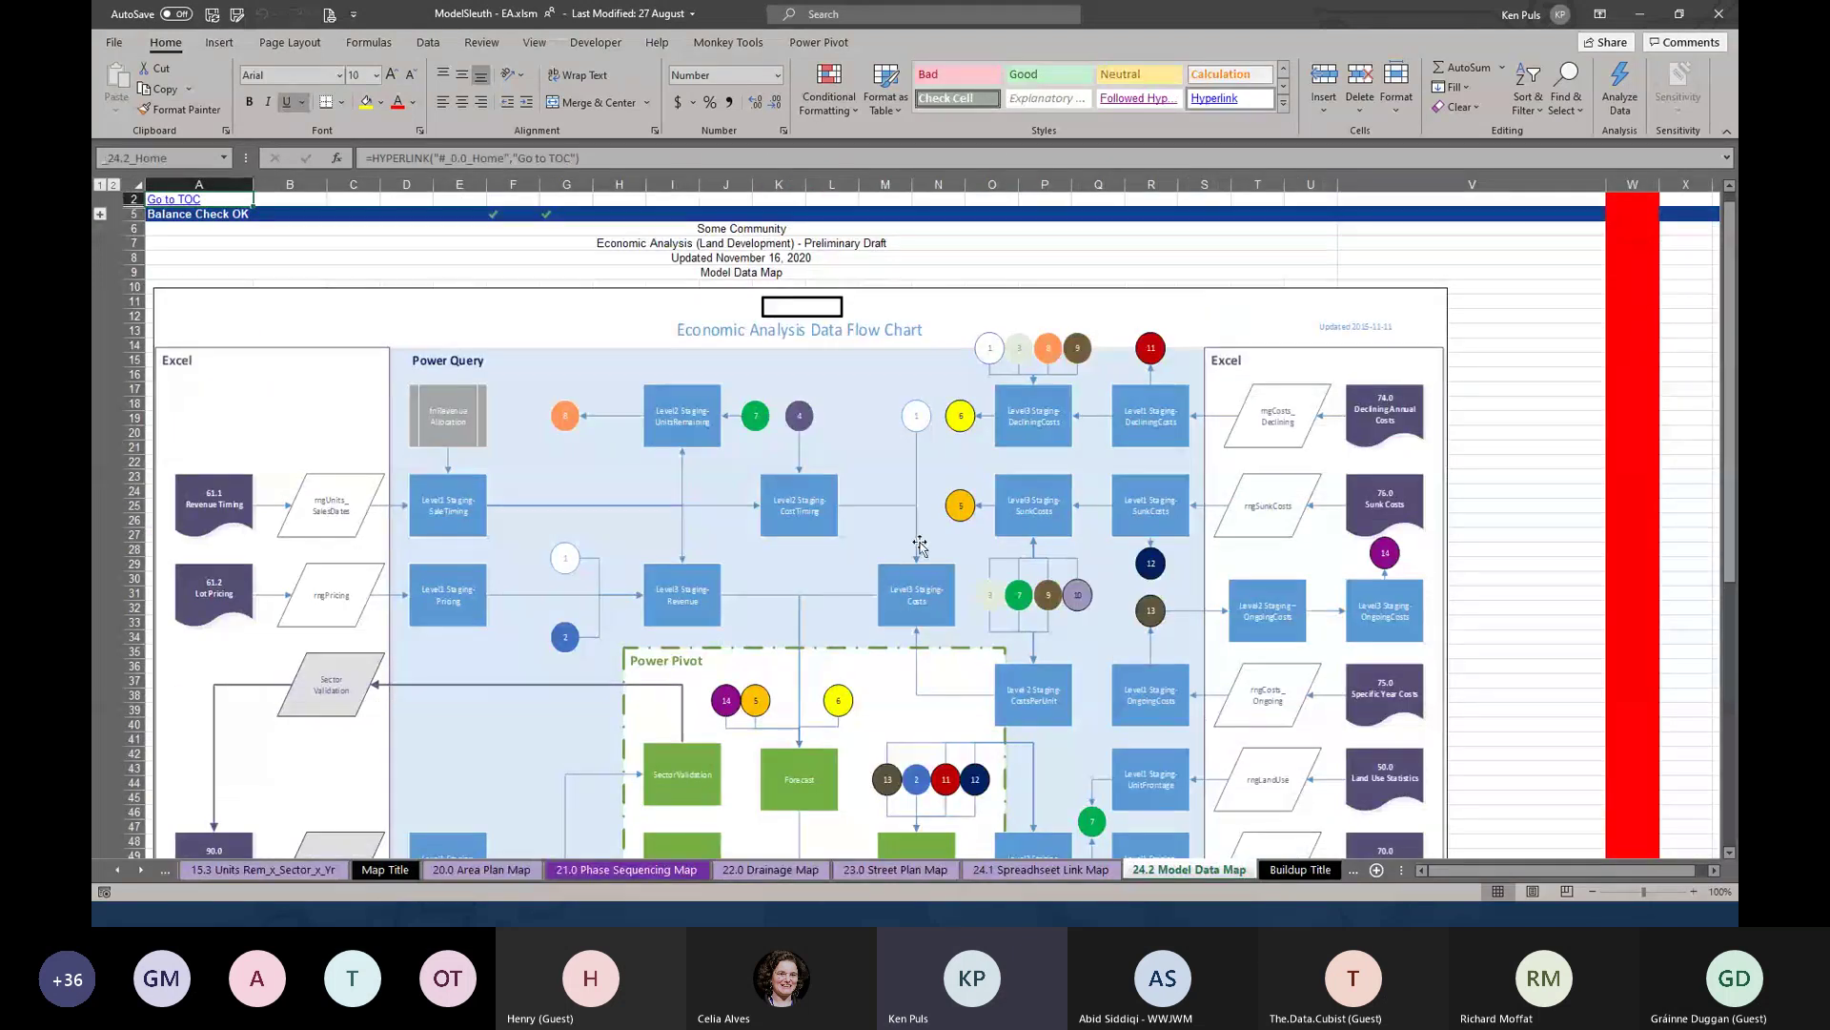
scroll(1571, 440, down, 1)
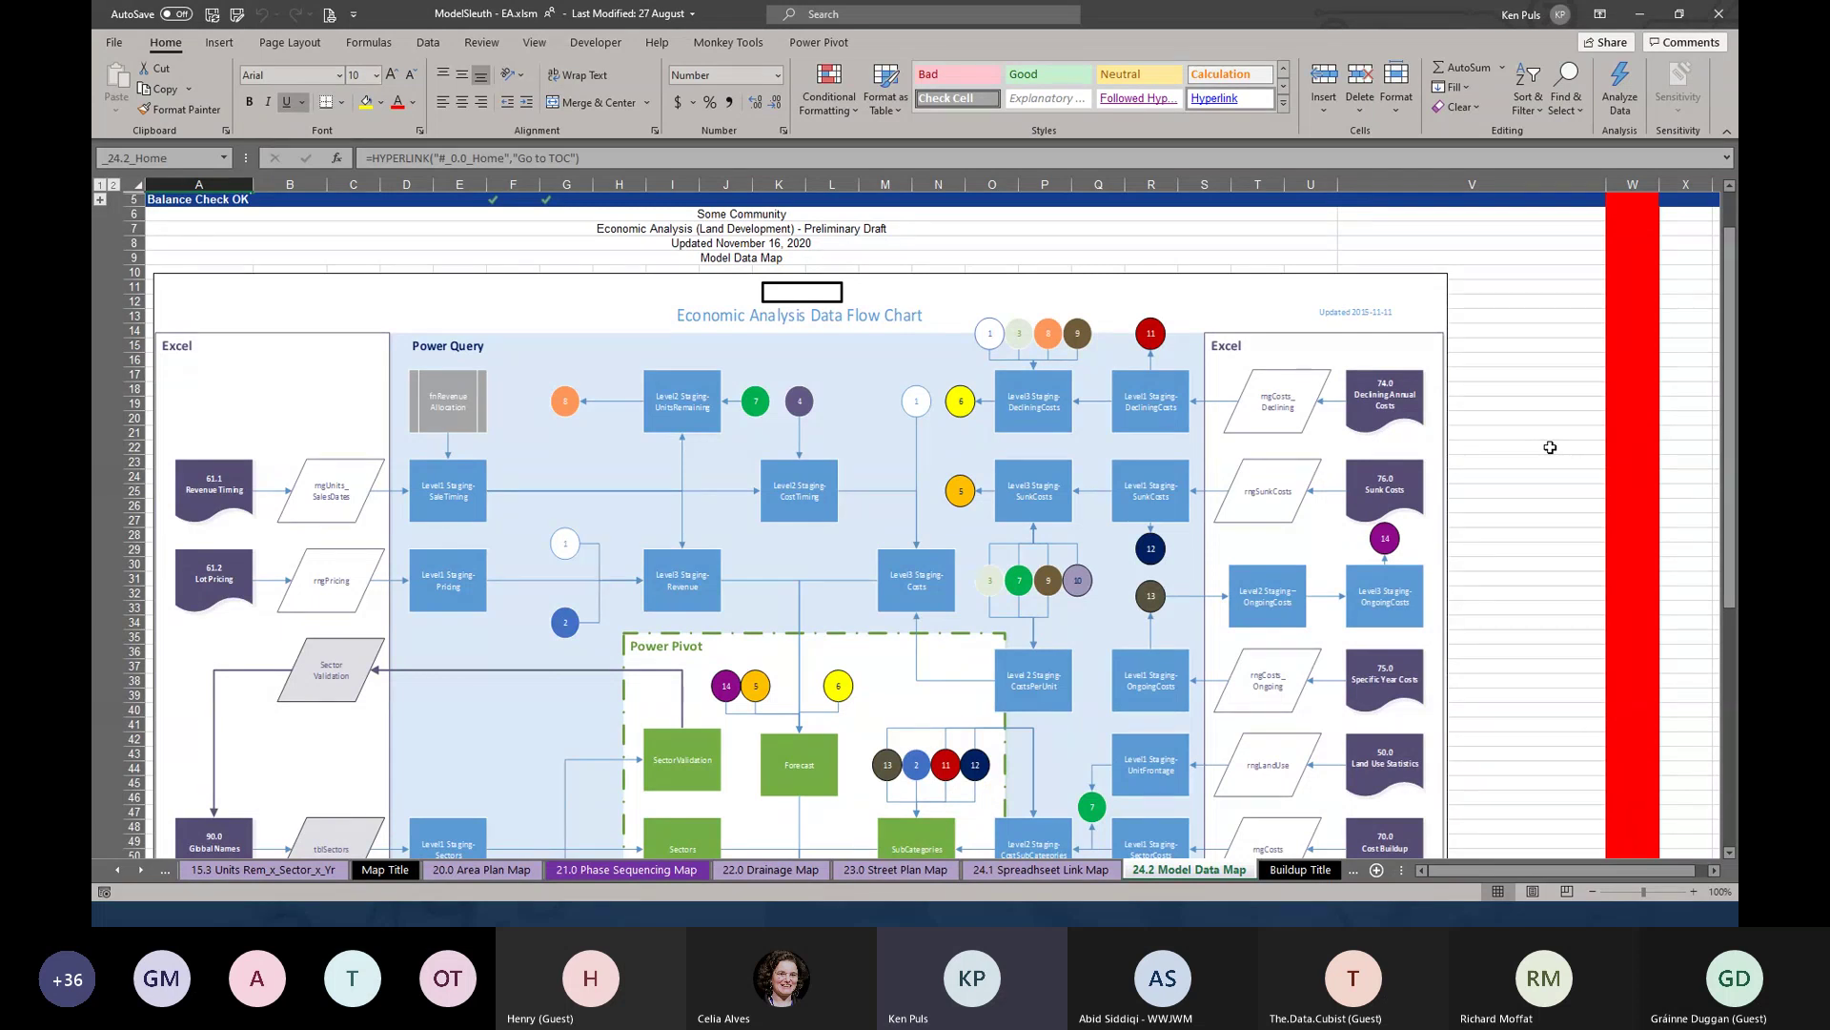
scroll(1525, 448, down, 3)
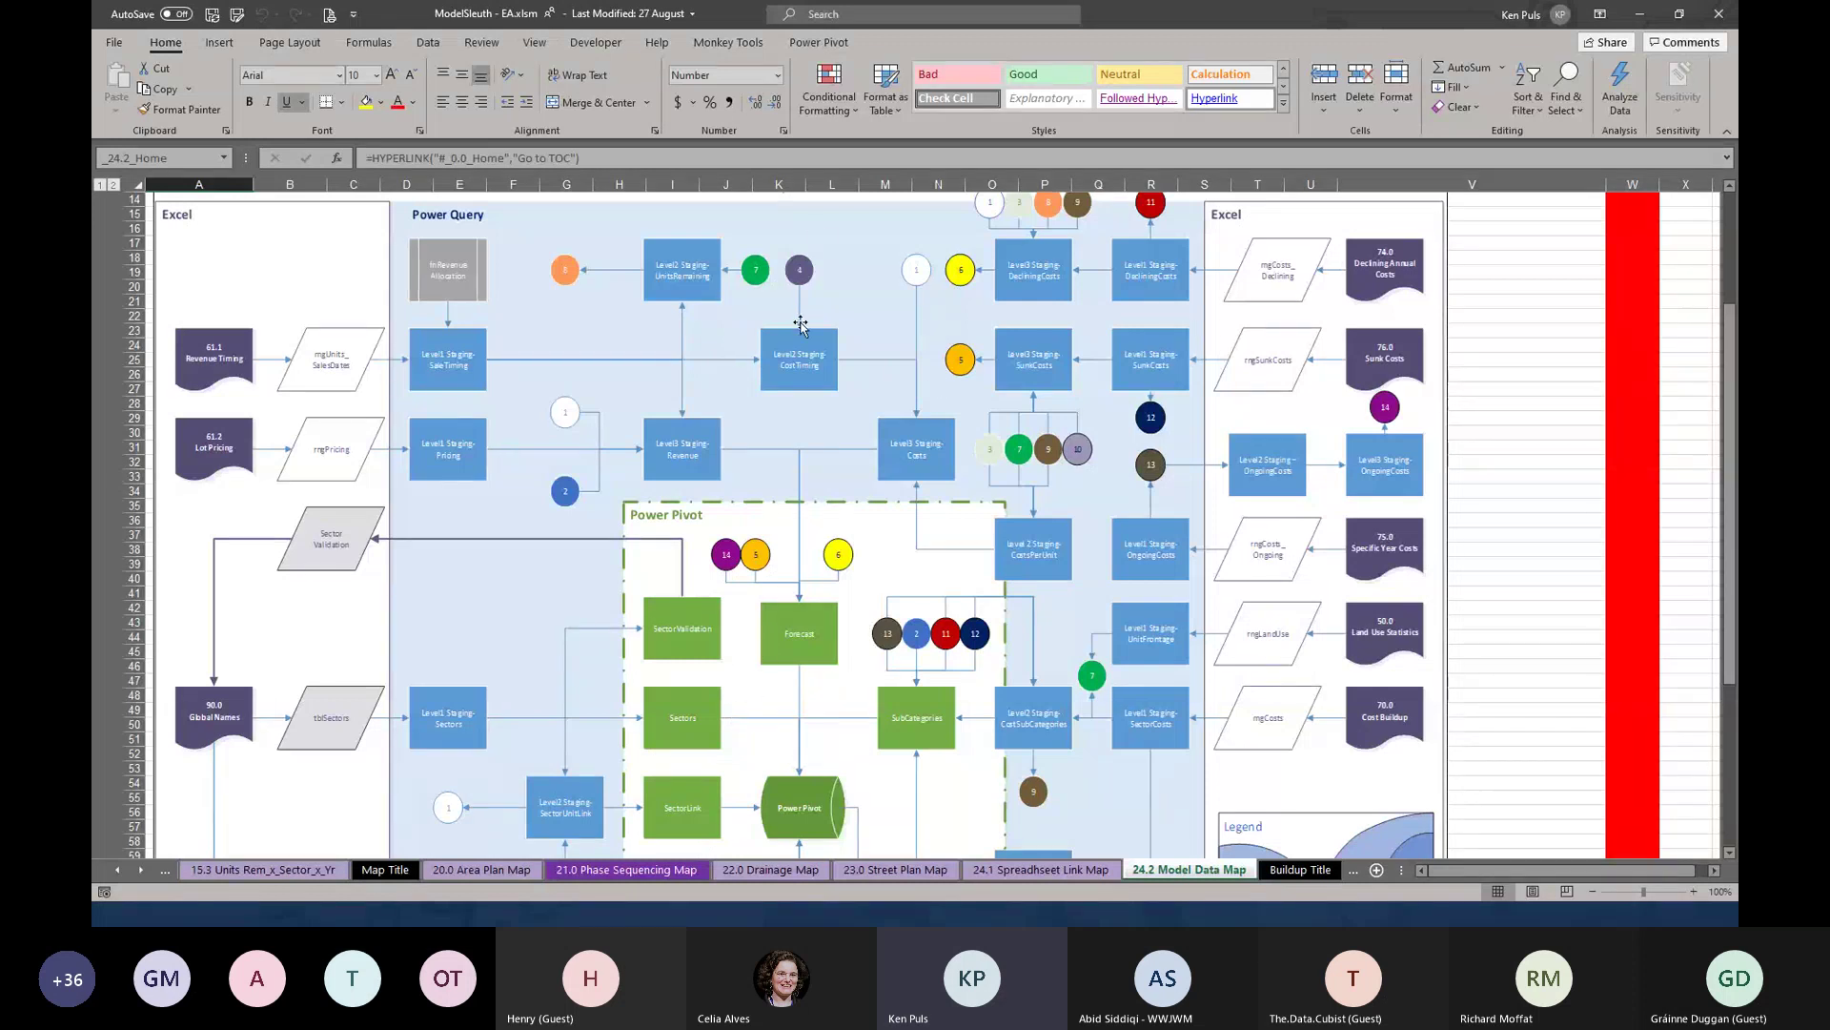
click(729, 42)
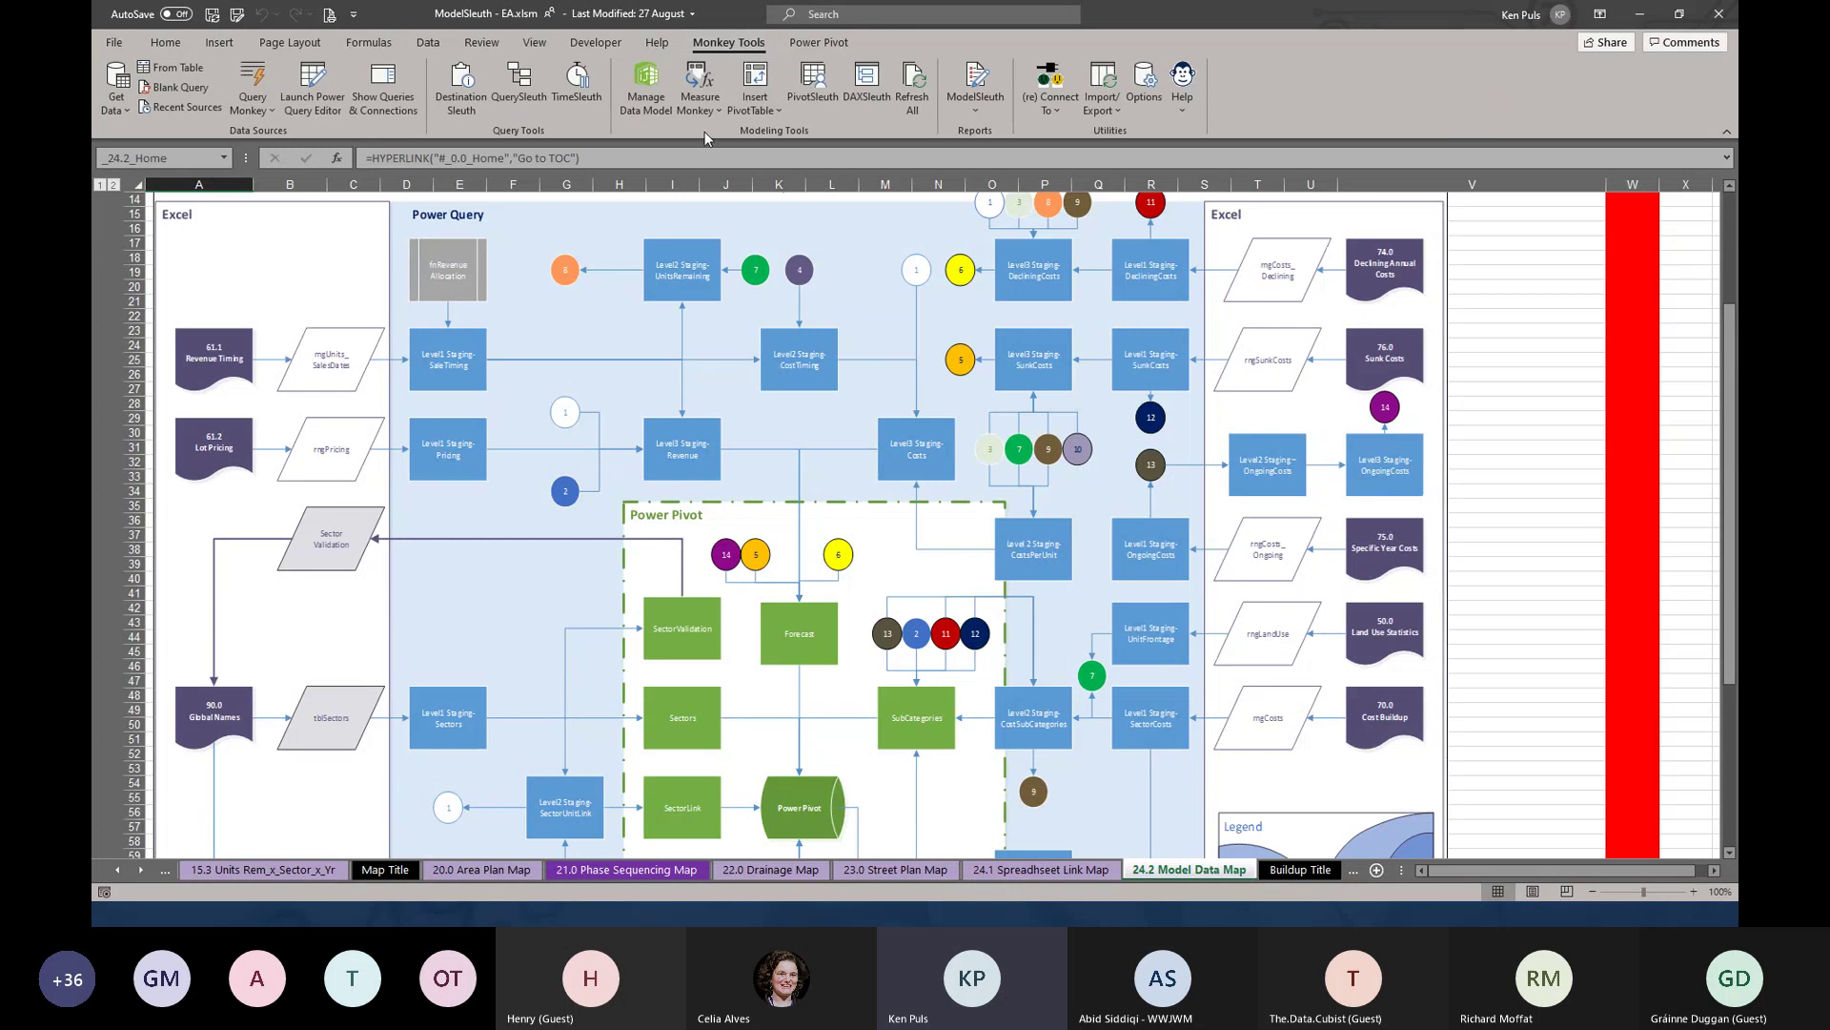
click(536, 107)
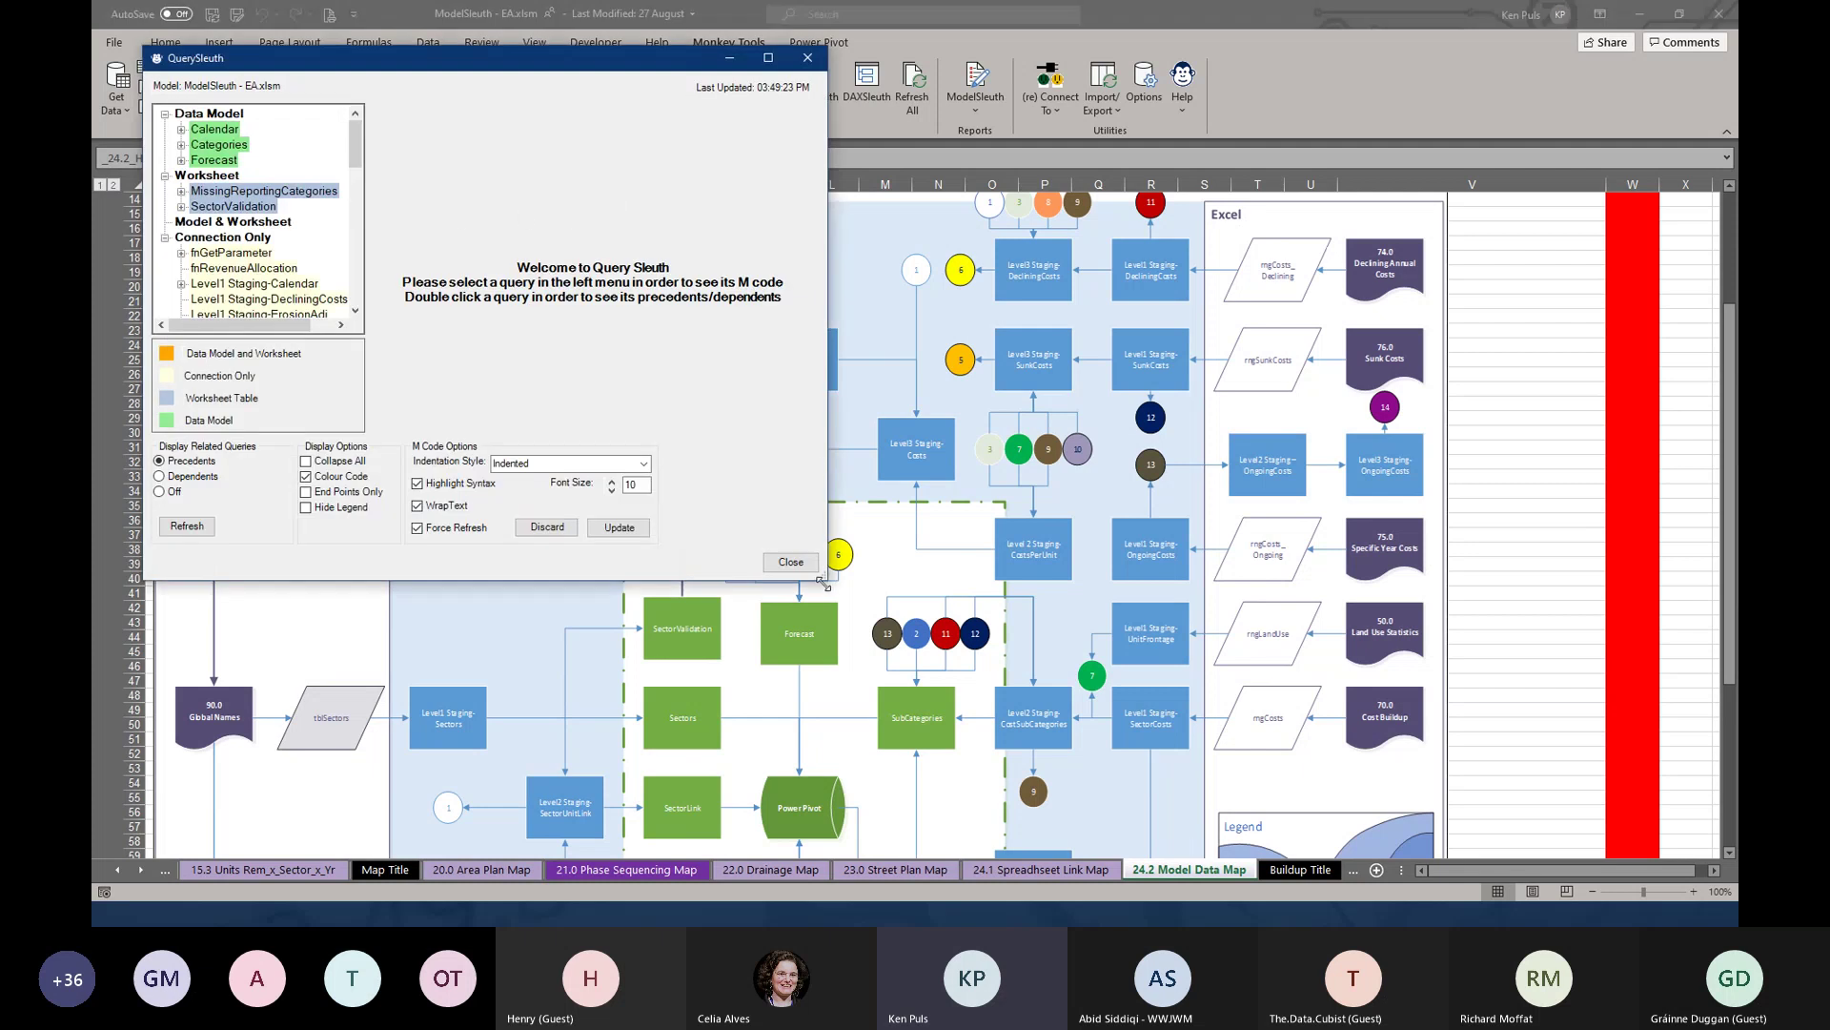
drag(823, 581, 1447, 847)
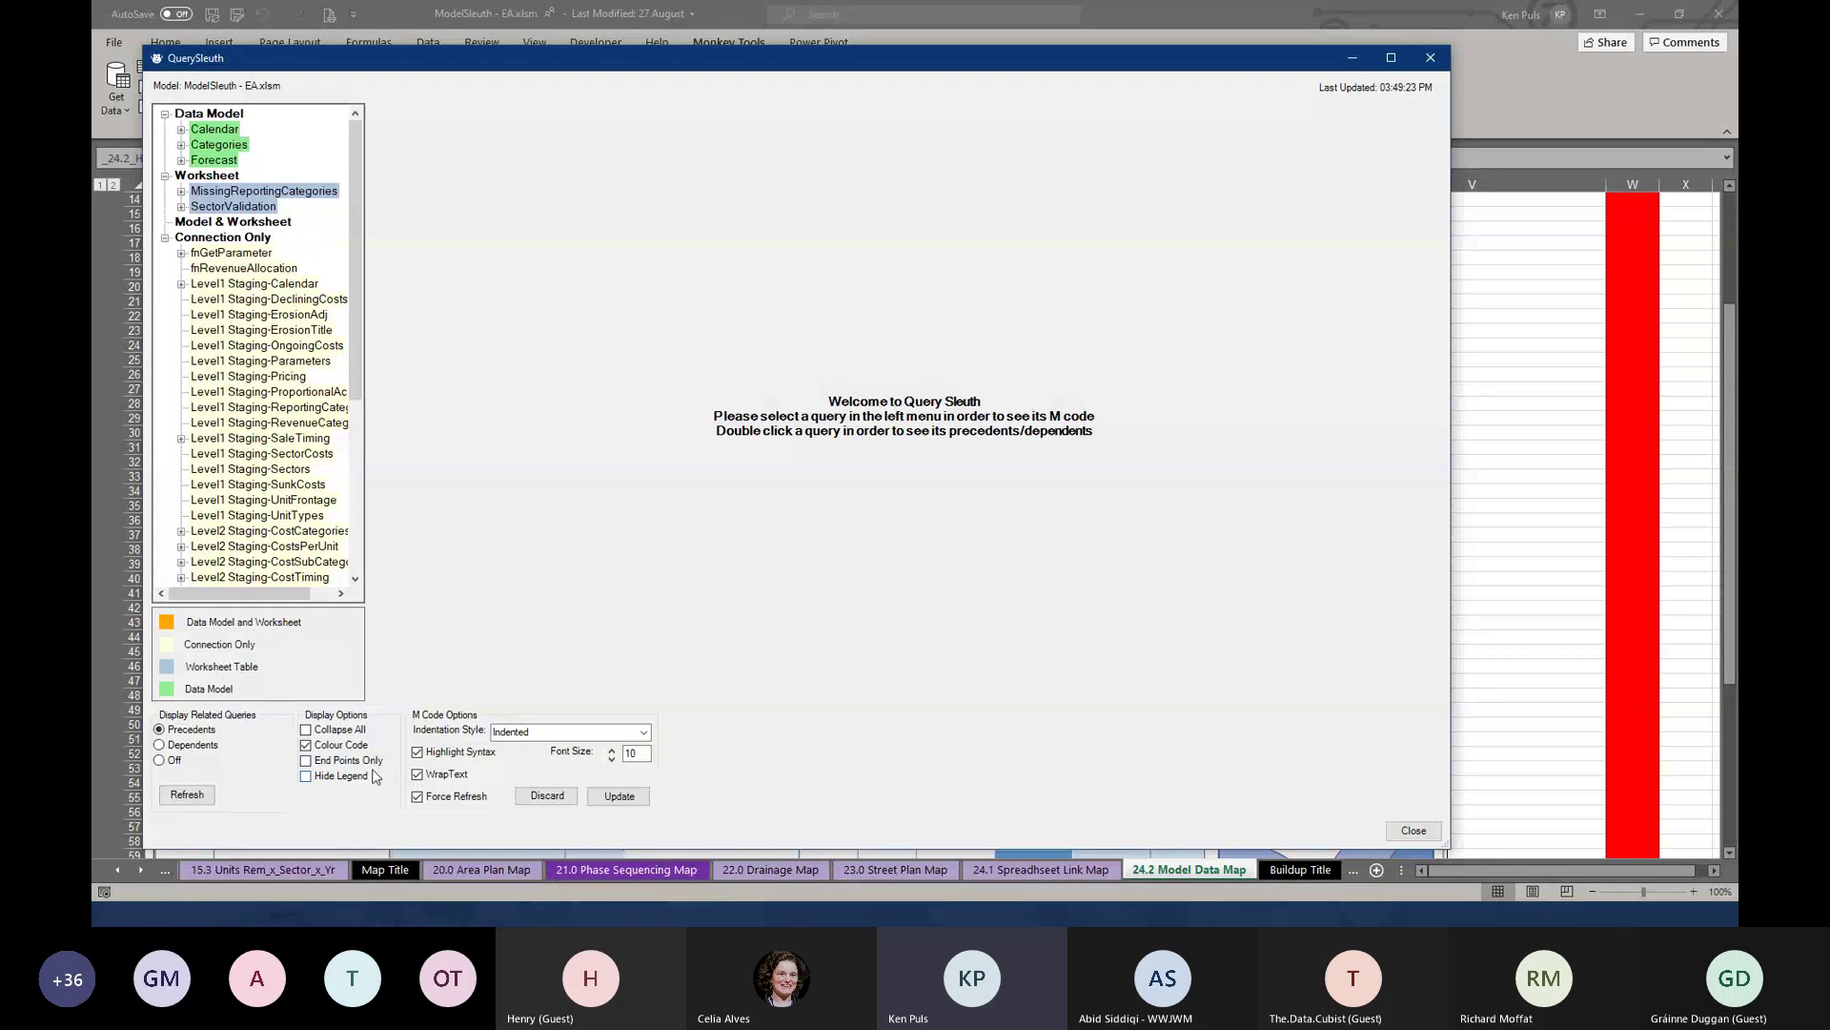
click(307, 775)
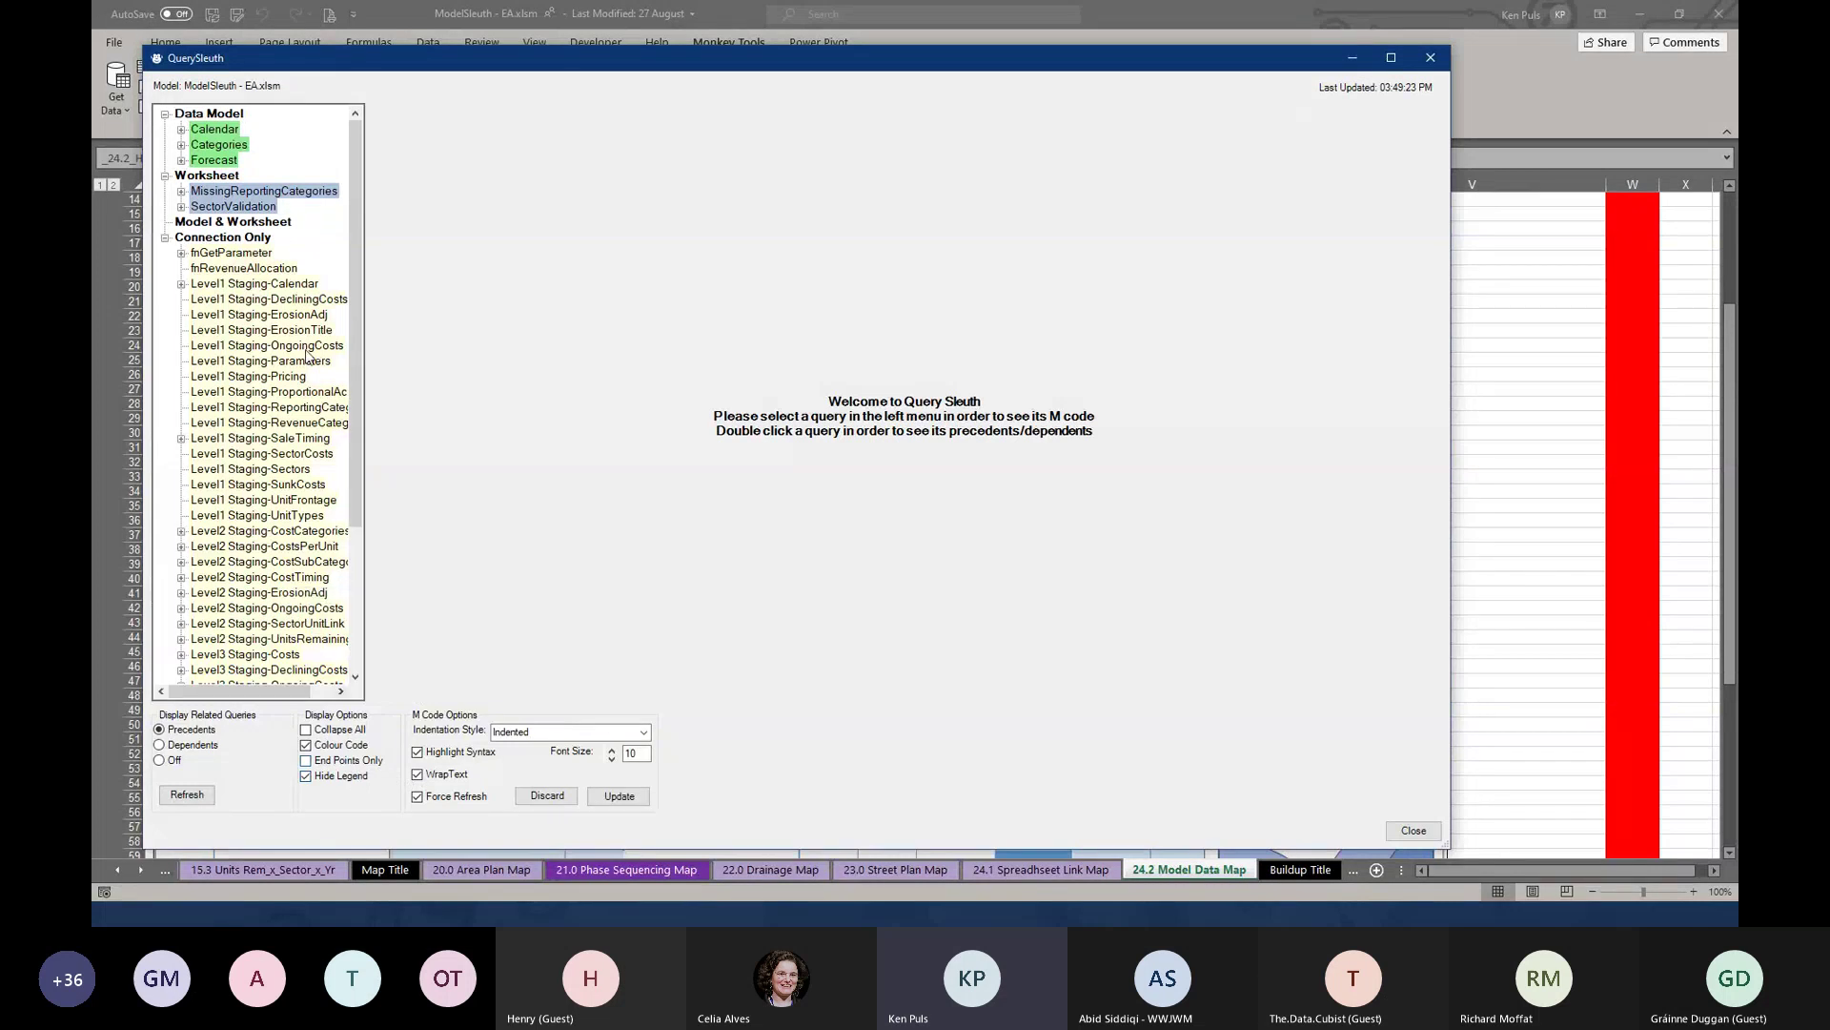
double_click(215, 160)
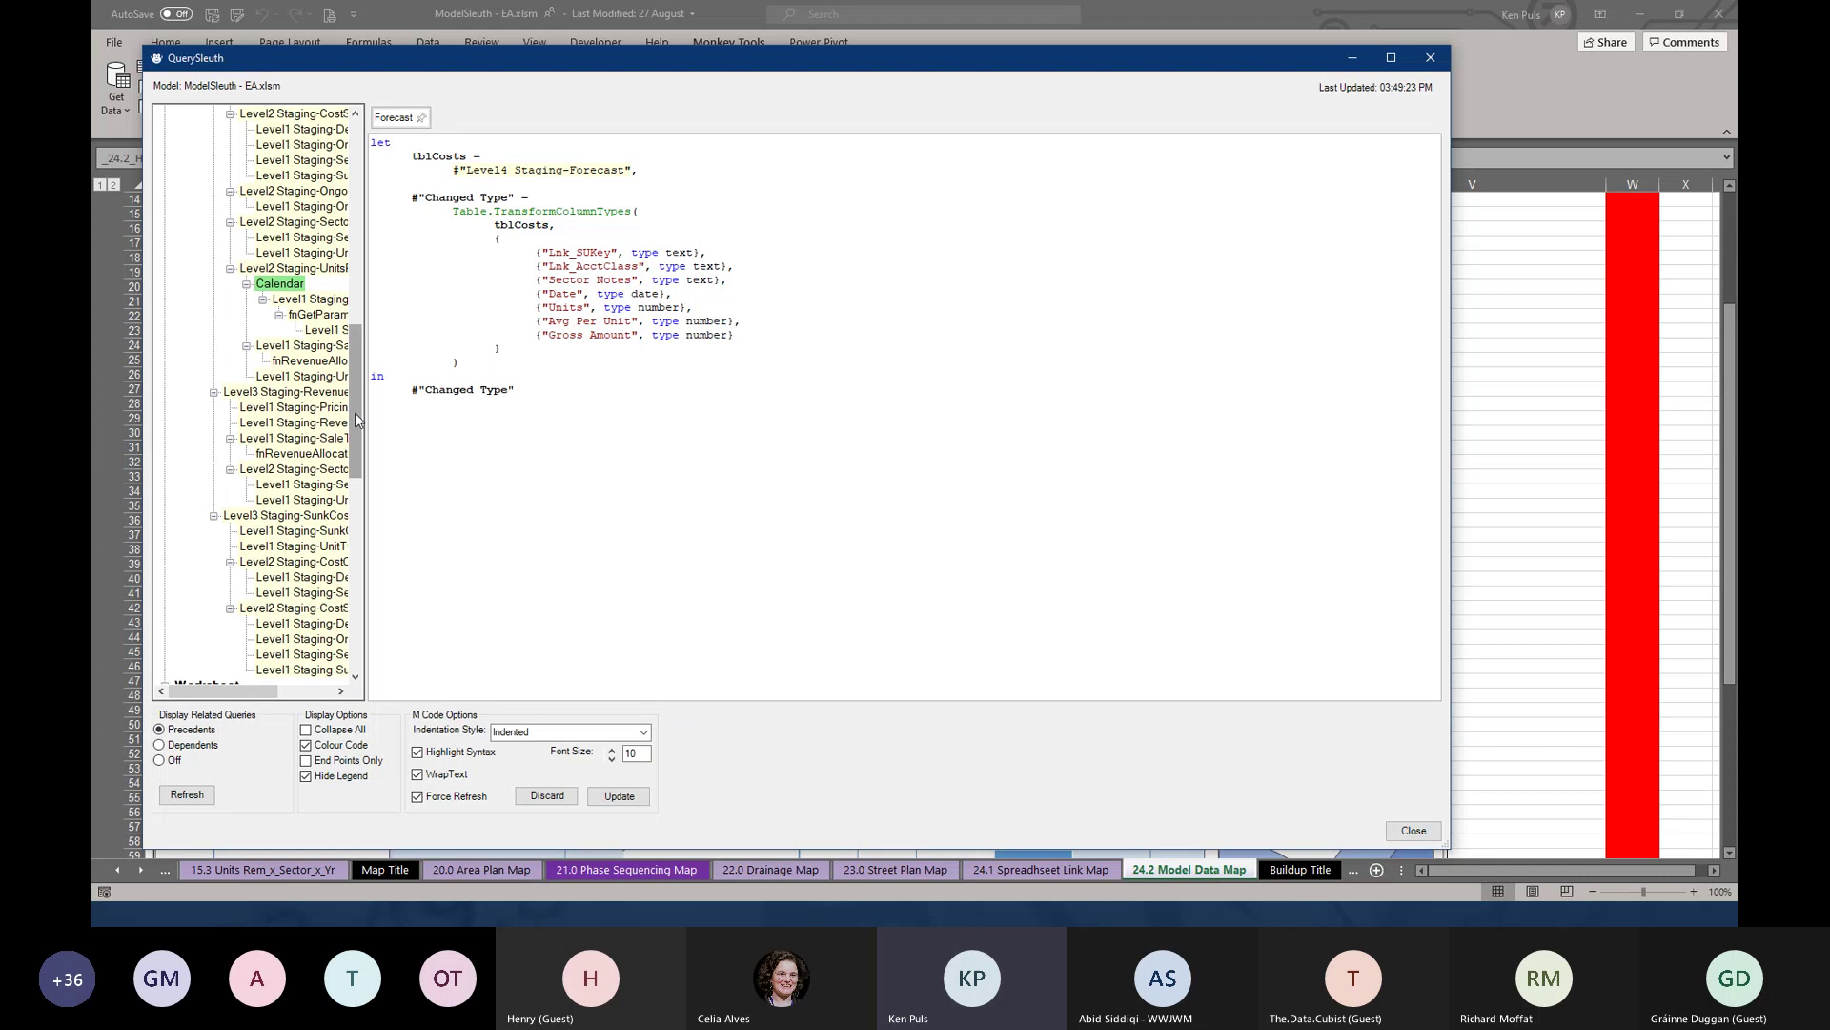
drag(368, 415, 599, 197)
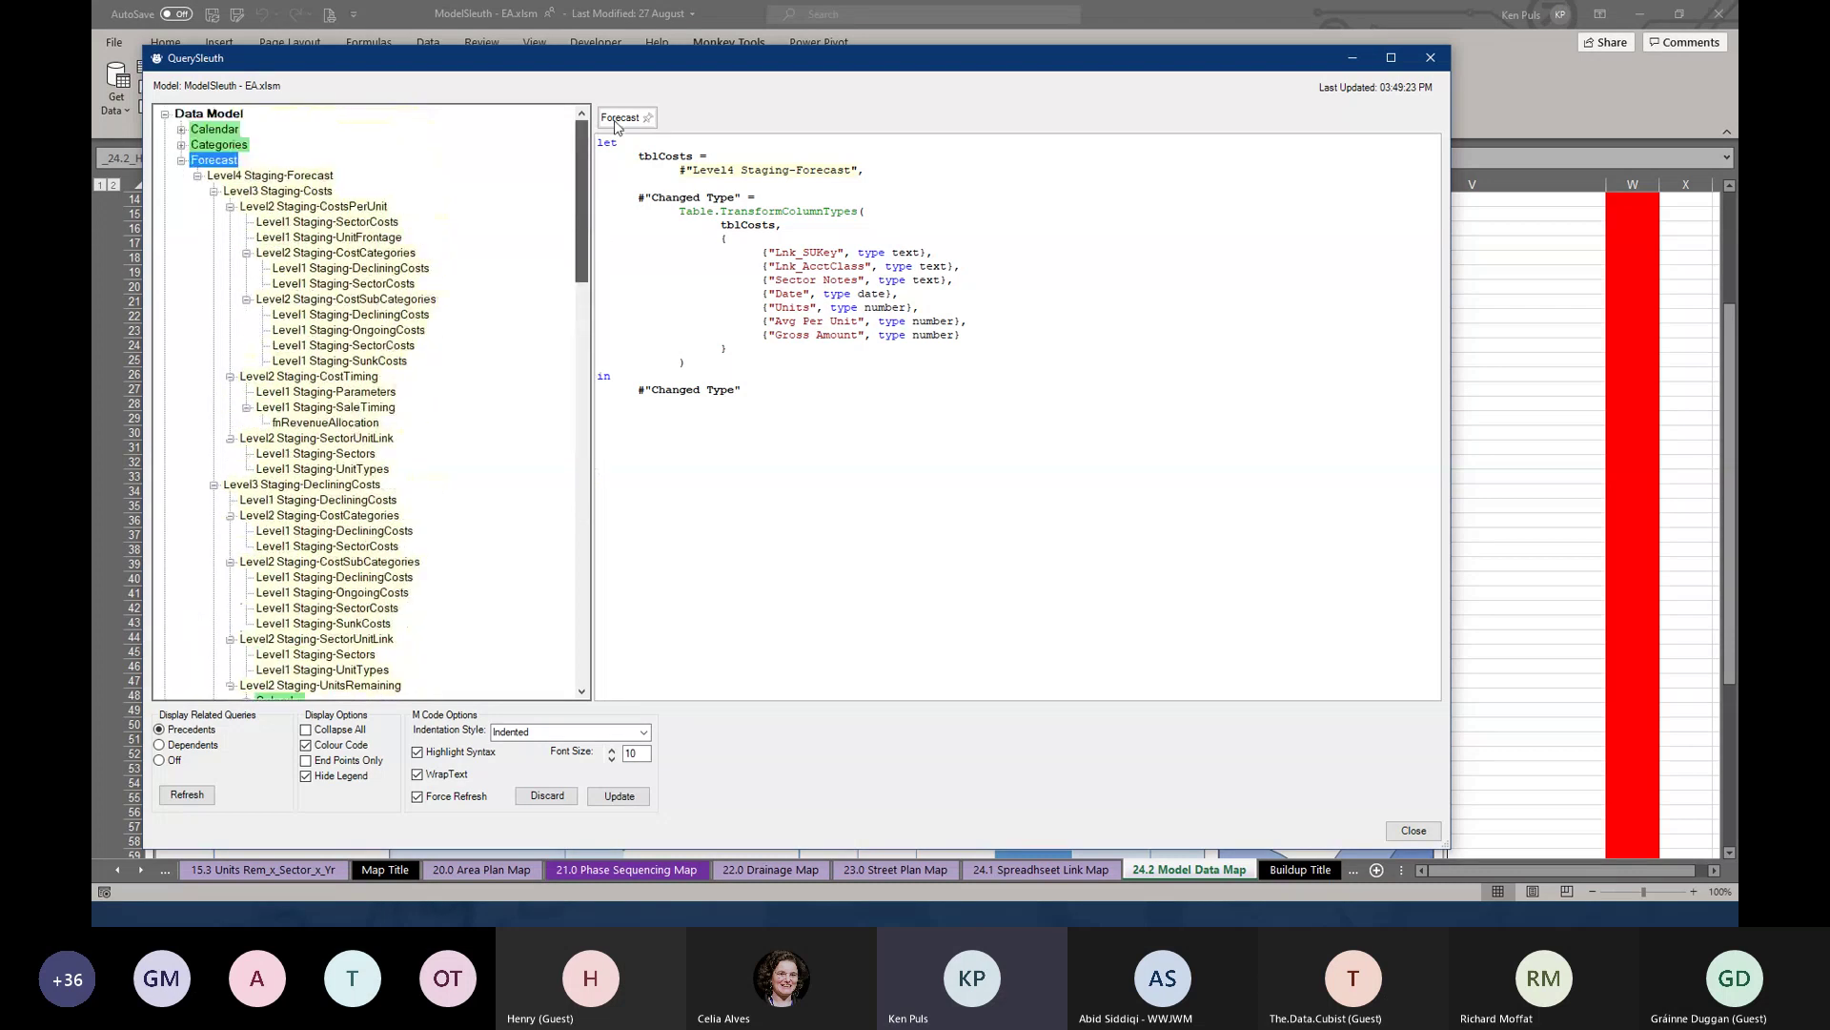
click(272, 178)
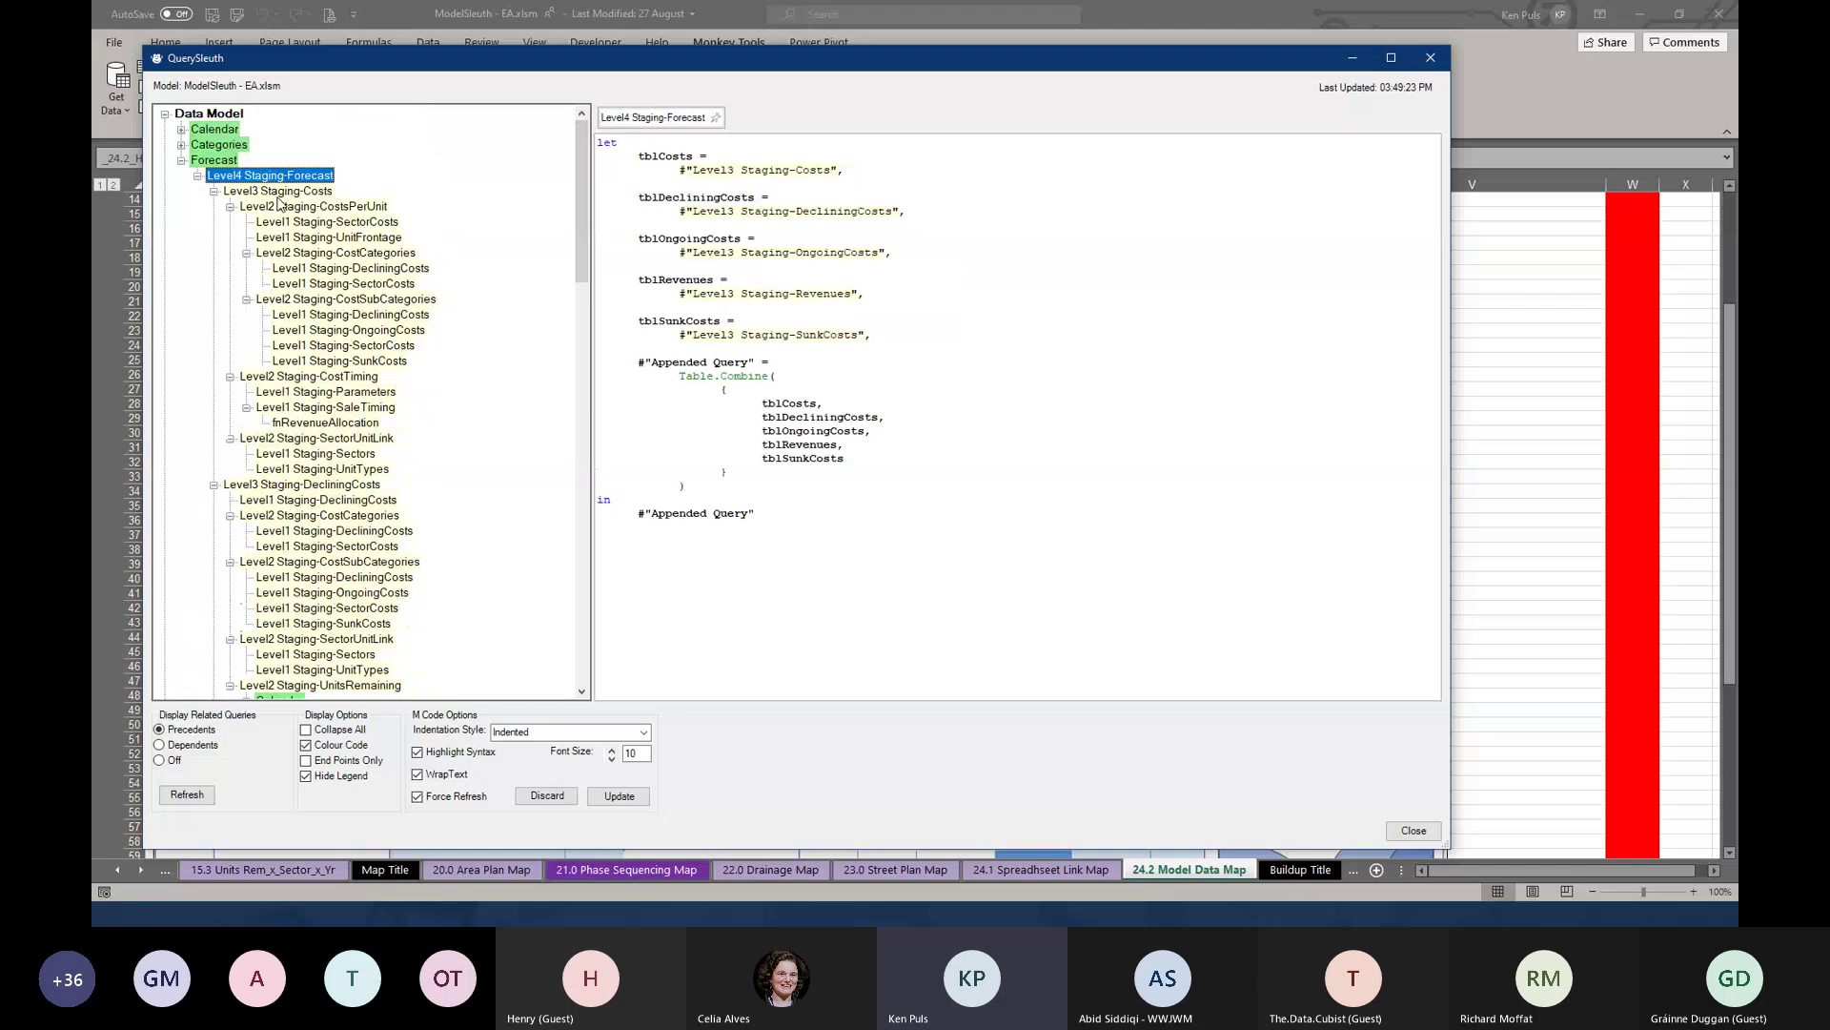
click(280, 192)
click(295, 268)
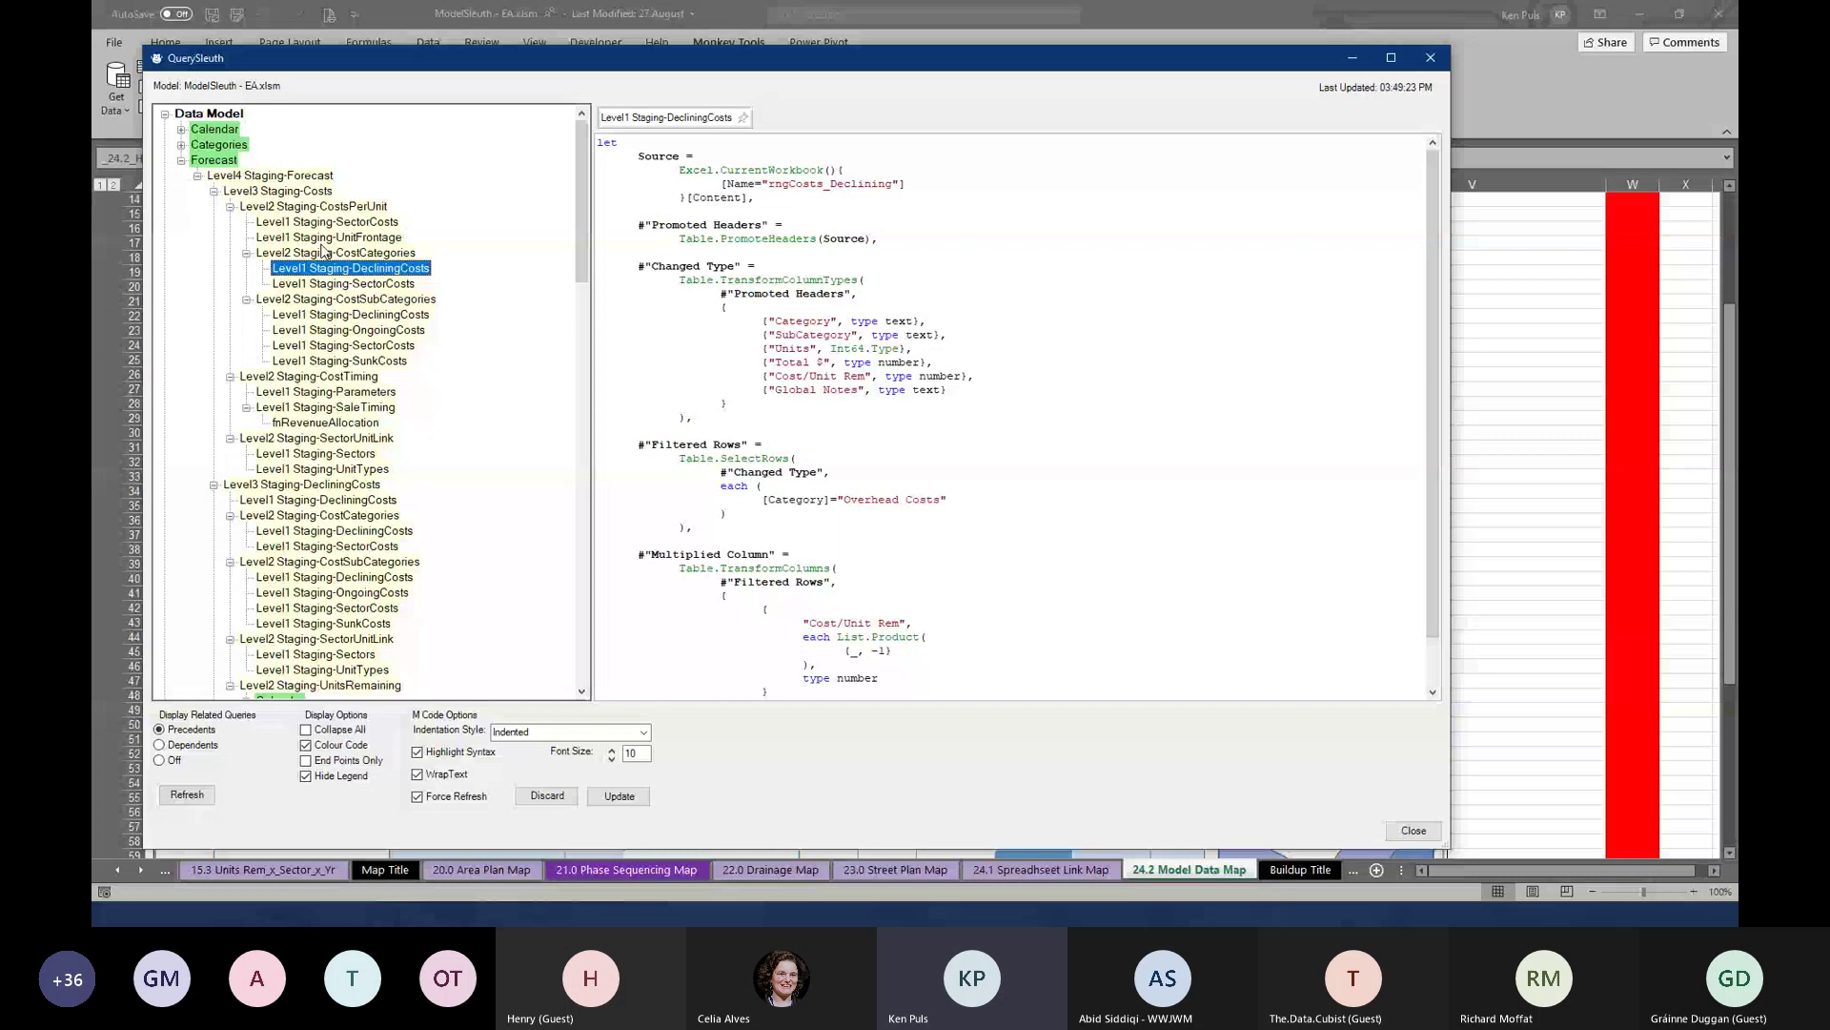
click(336, 315)
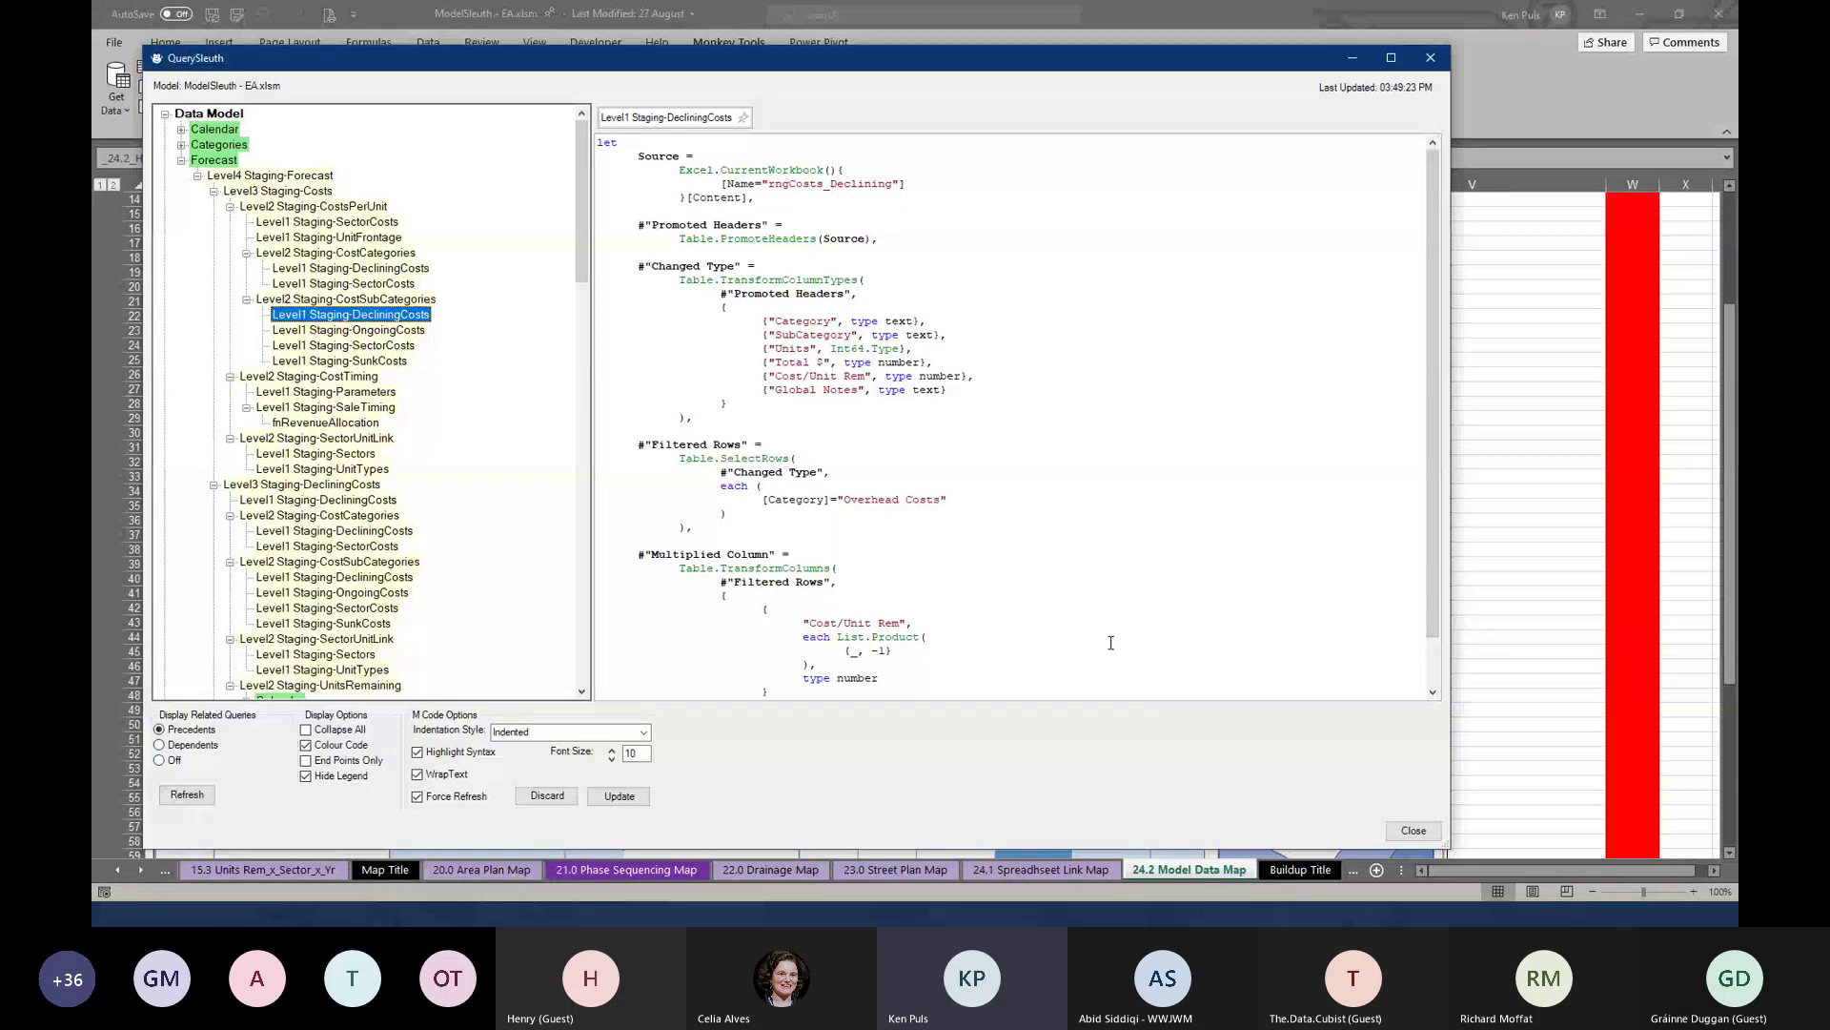
Close QuerySleuth and generate the ModelSleuth Model Summary report, pointing out the Worksheet Table data source
click(1406, 831)
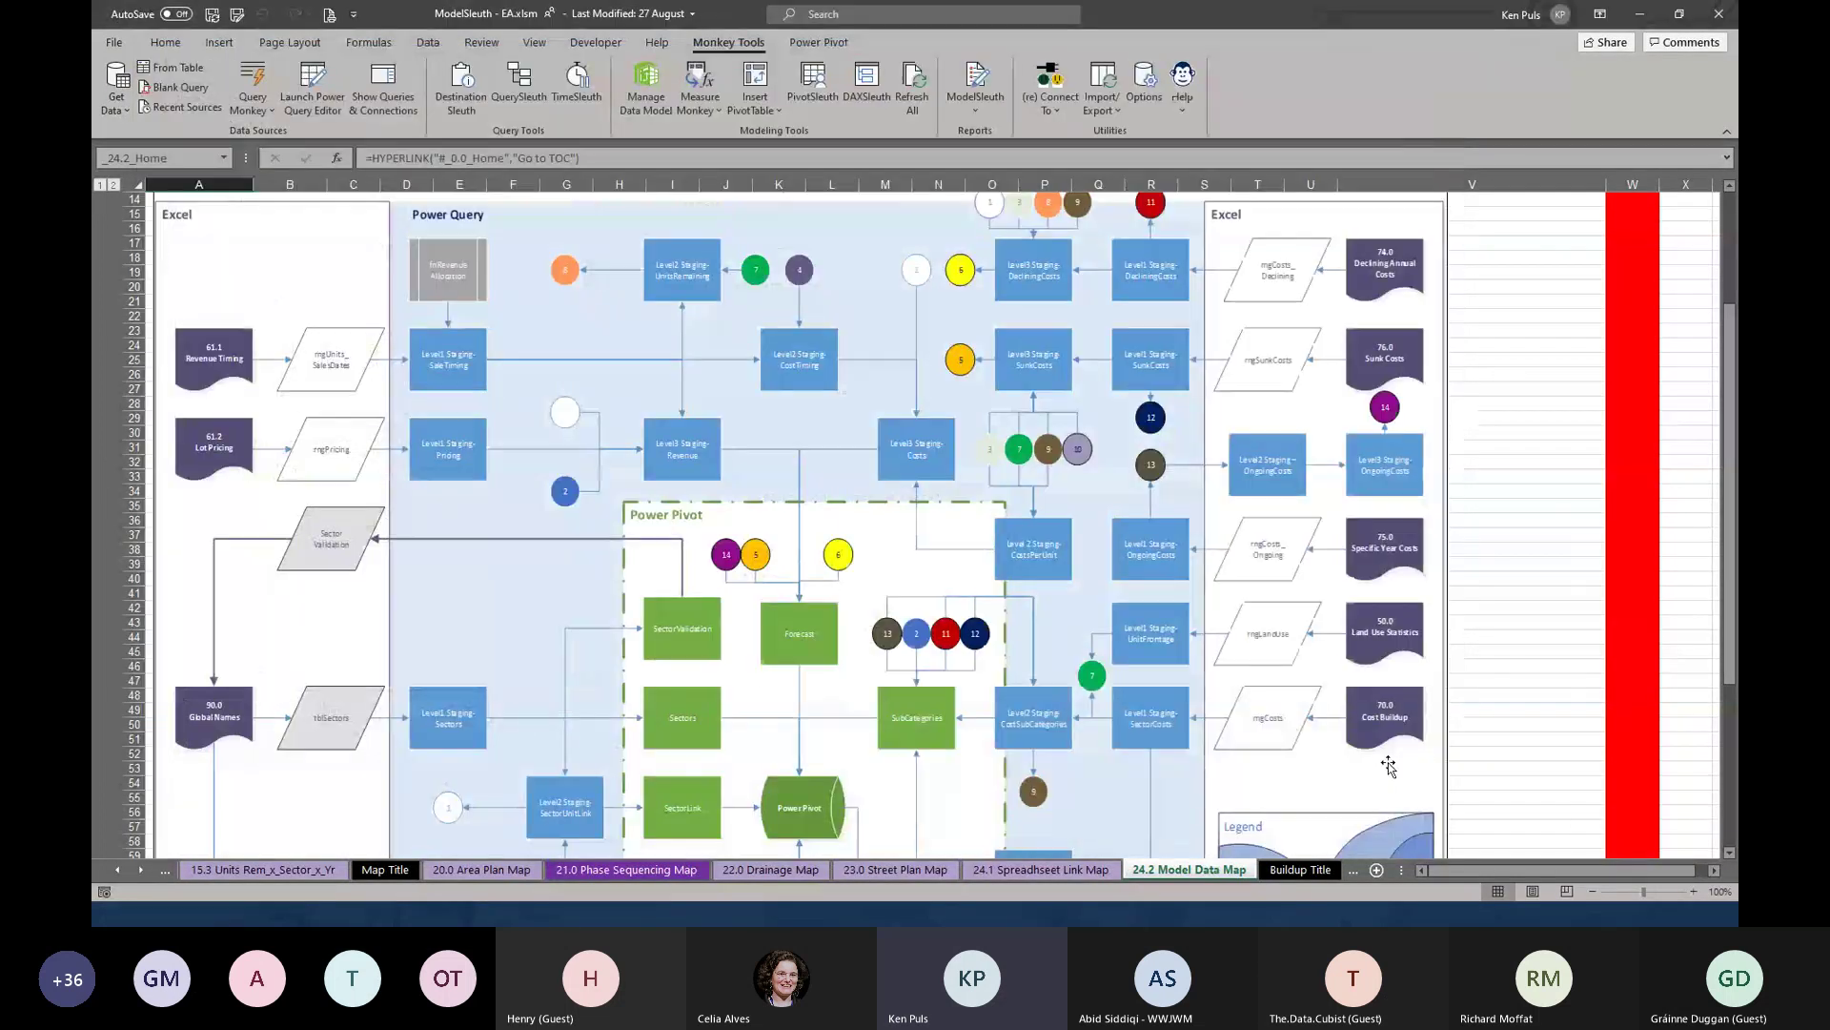
click(975, 100)
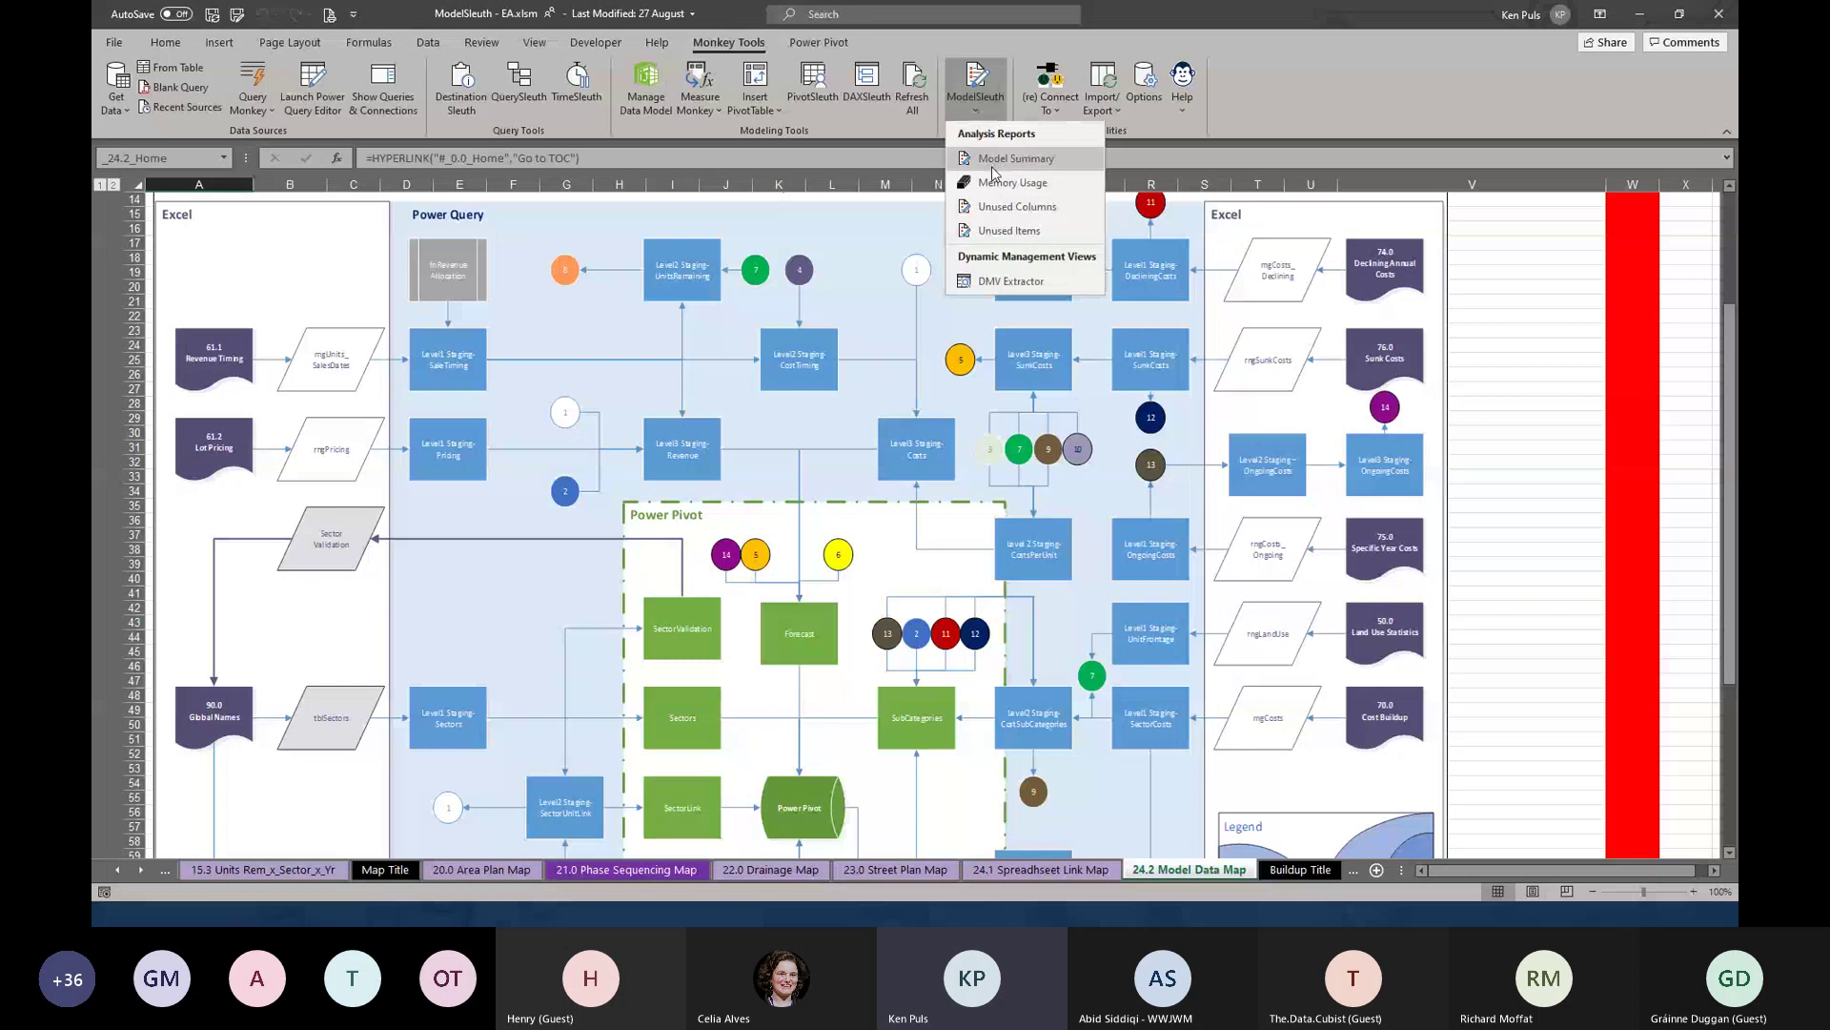
click(992, 167)
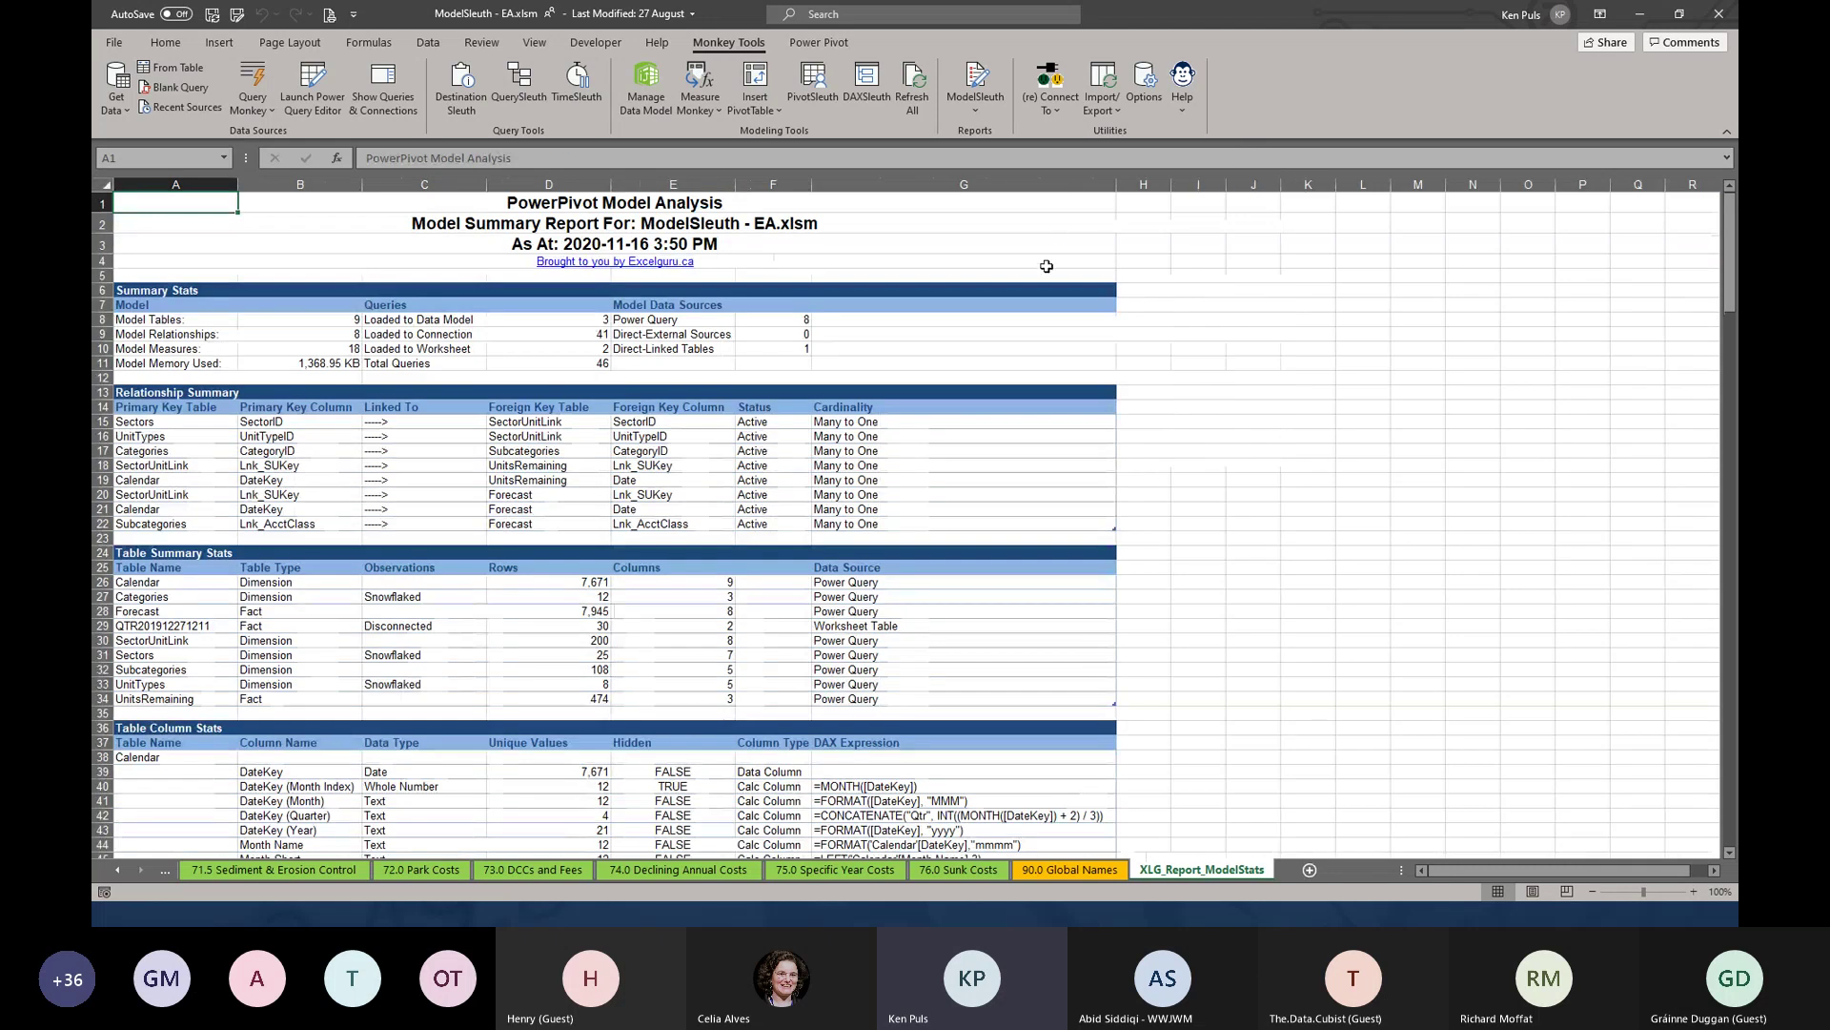
click(900, 626)
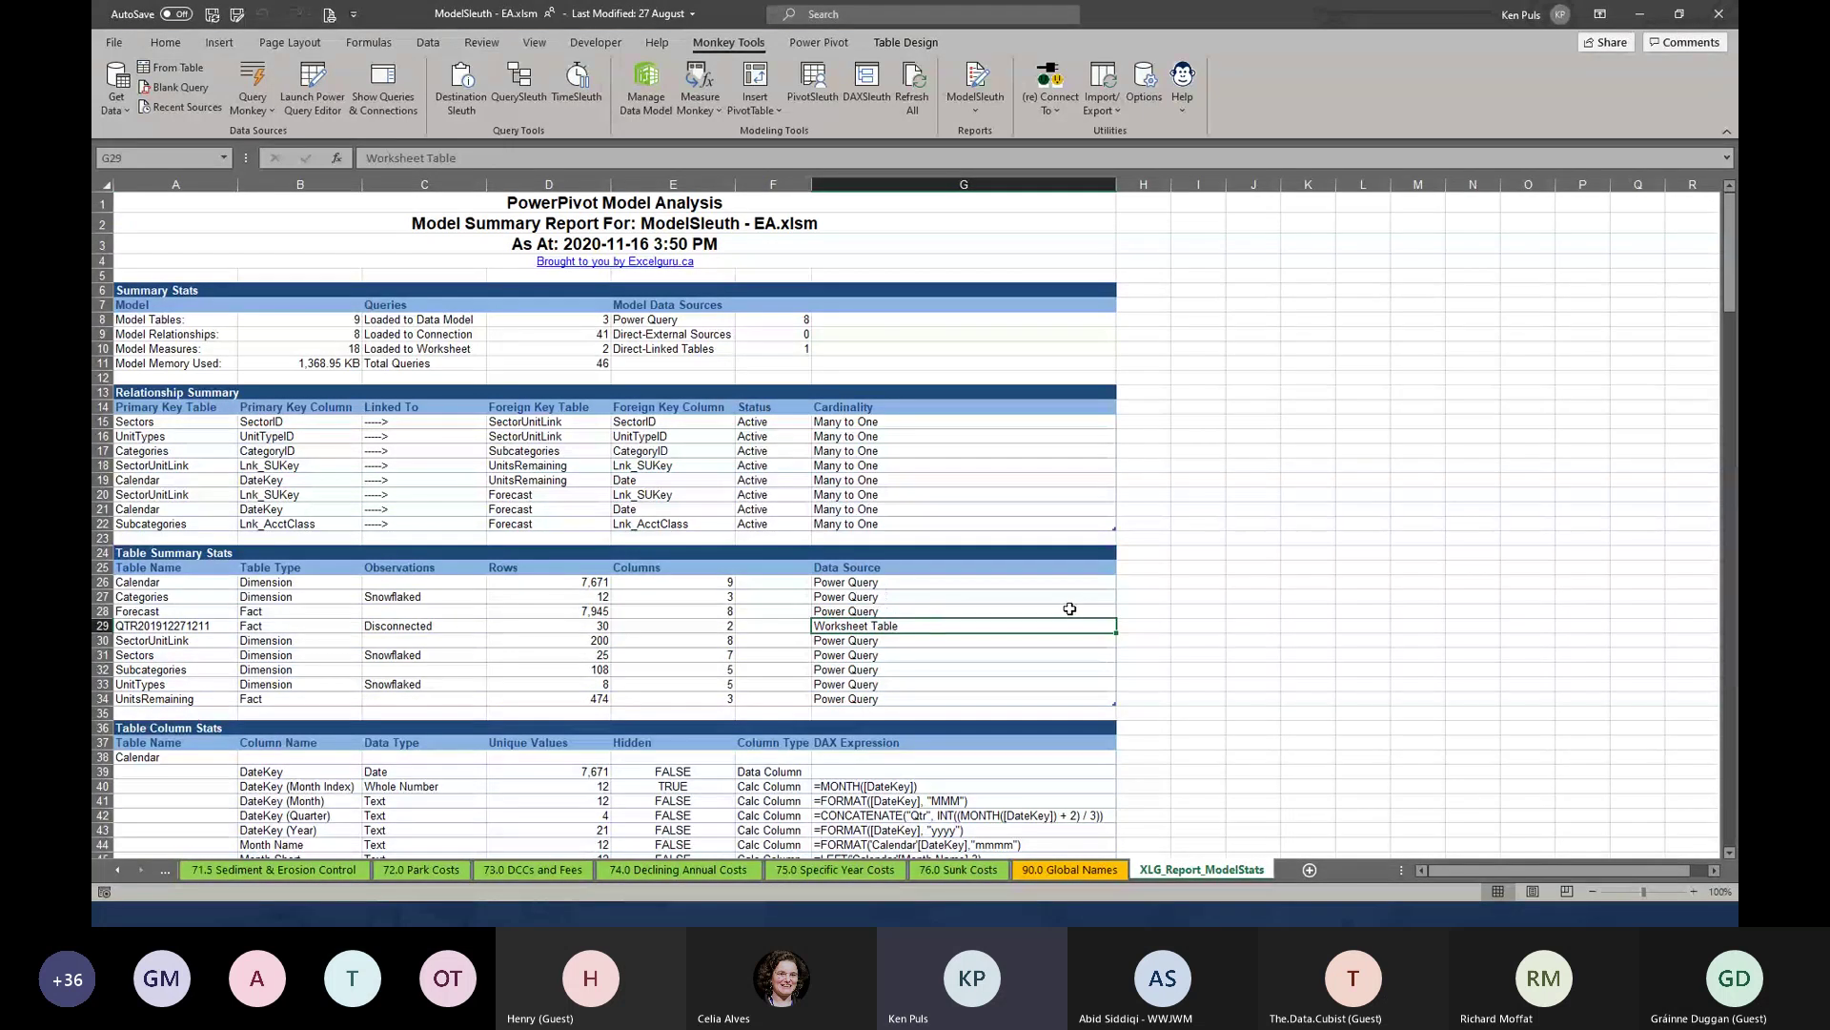
Scroll through the XLG_Report_ModelStats table, column, measure and query dependency statistics
scroll(1068, 607, down, 3)
scroll(999, 530, down, 2)
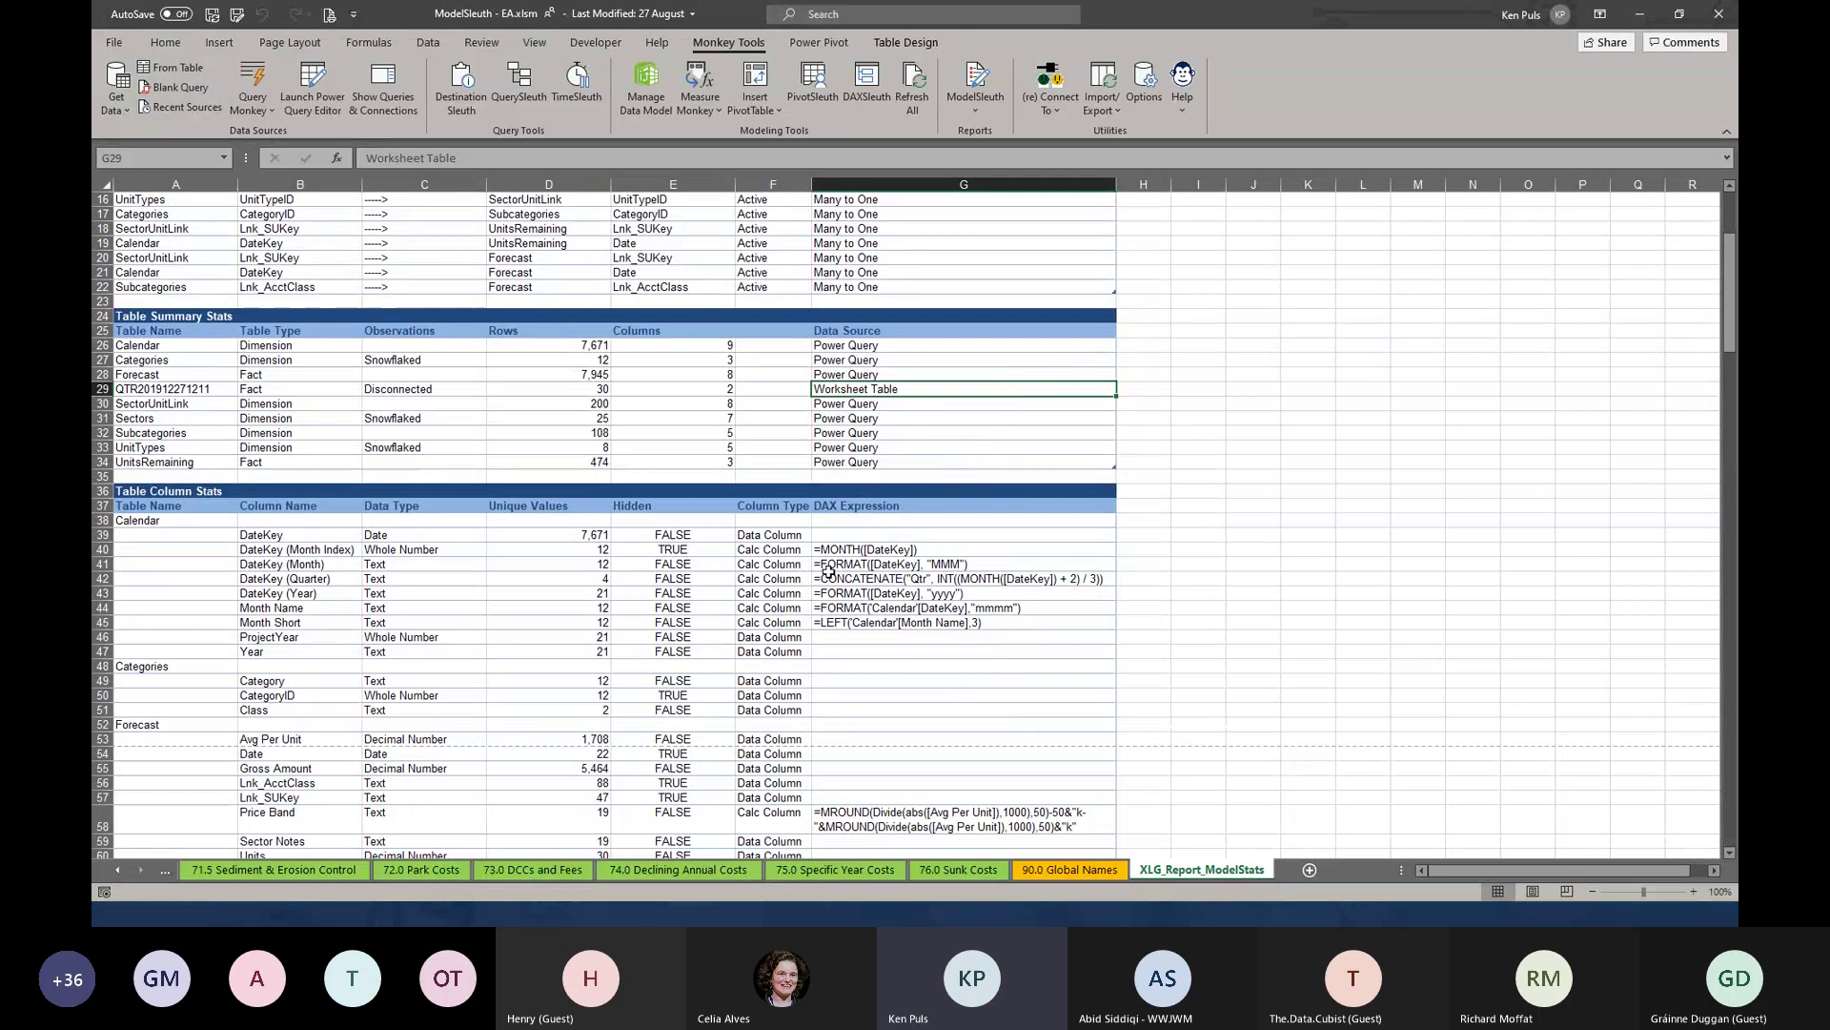
scroll(1001, 627, down, 4)
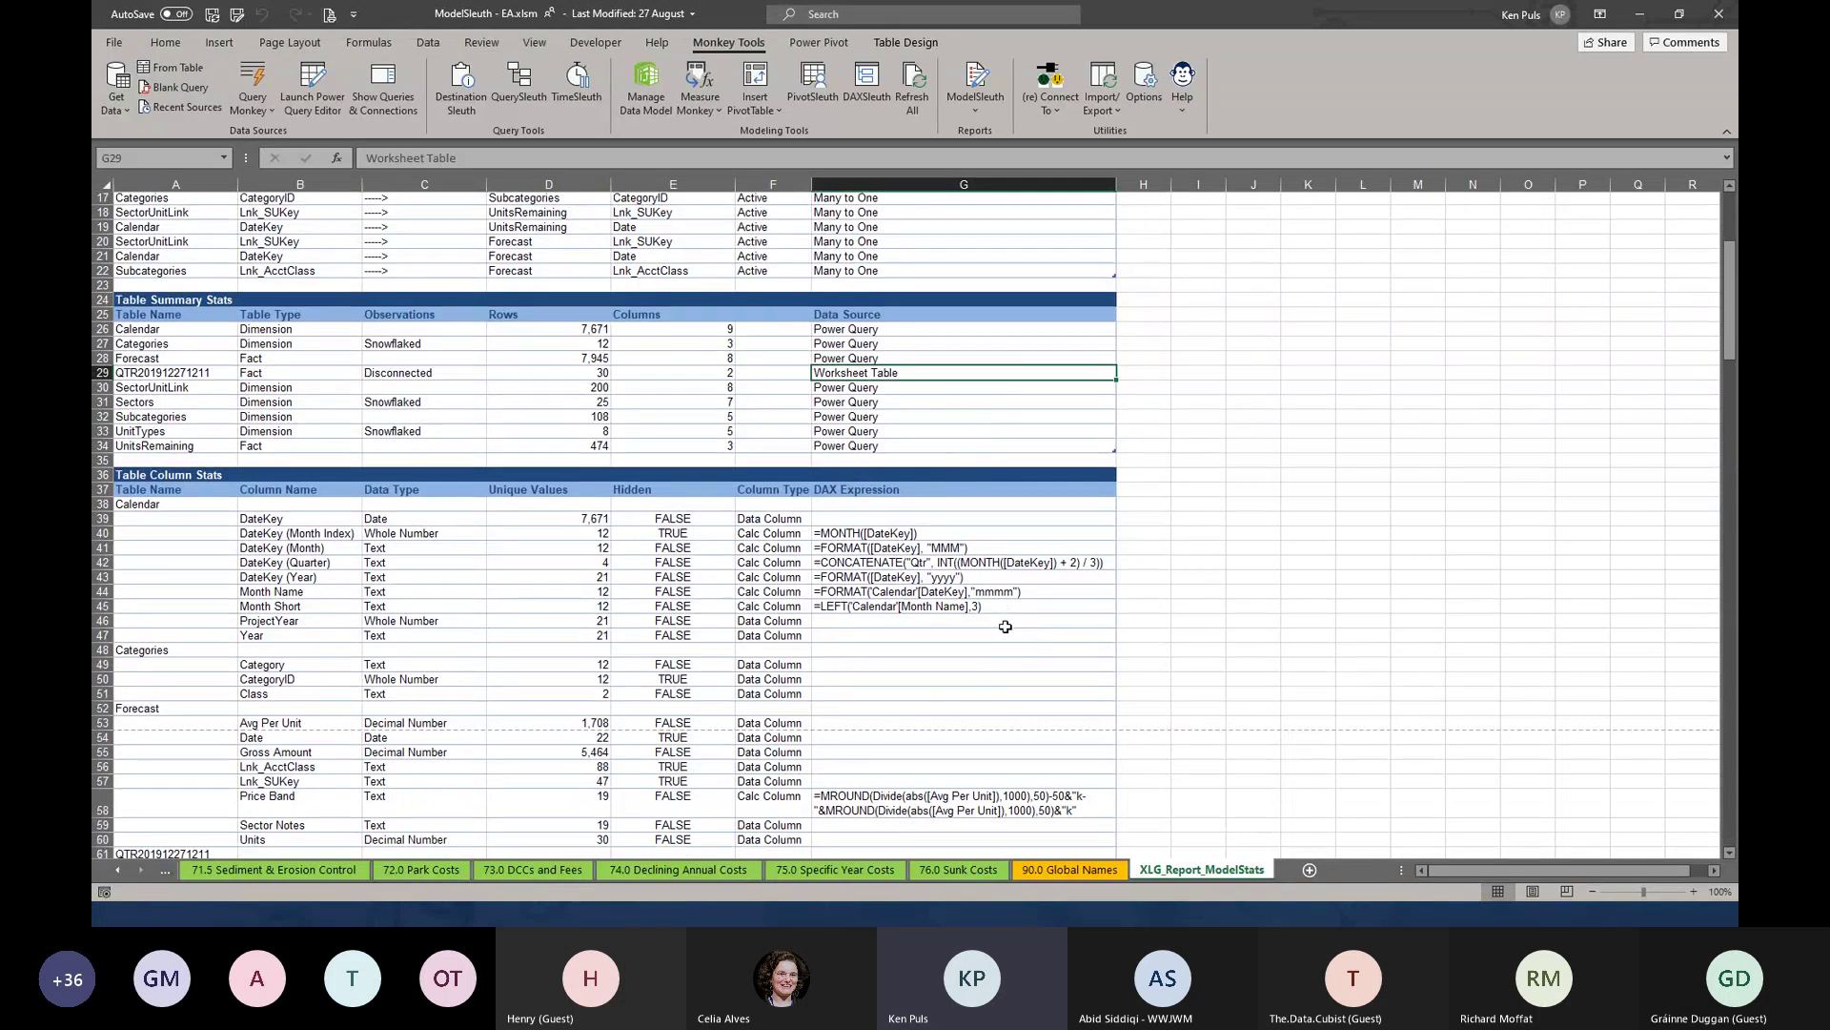
scroll(993, 598, down, 12)
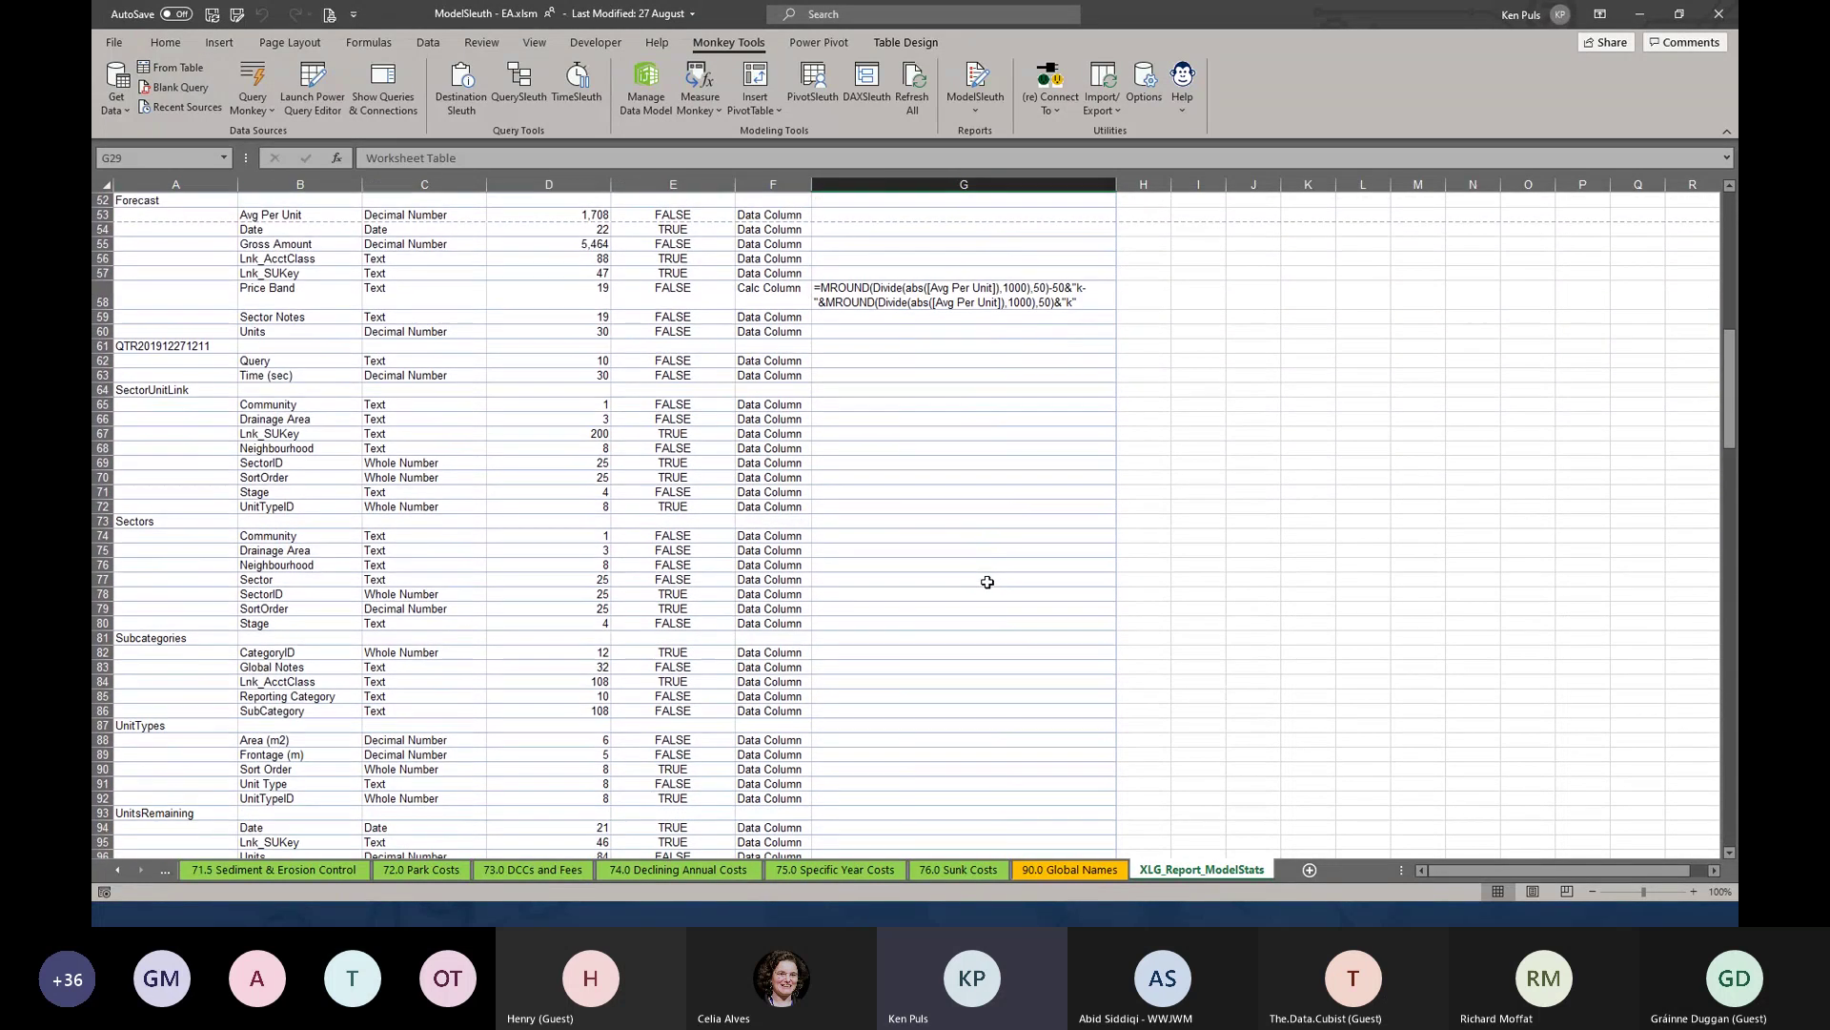
scroll(987, 581, down, 8)
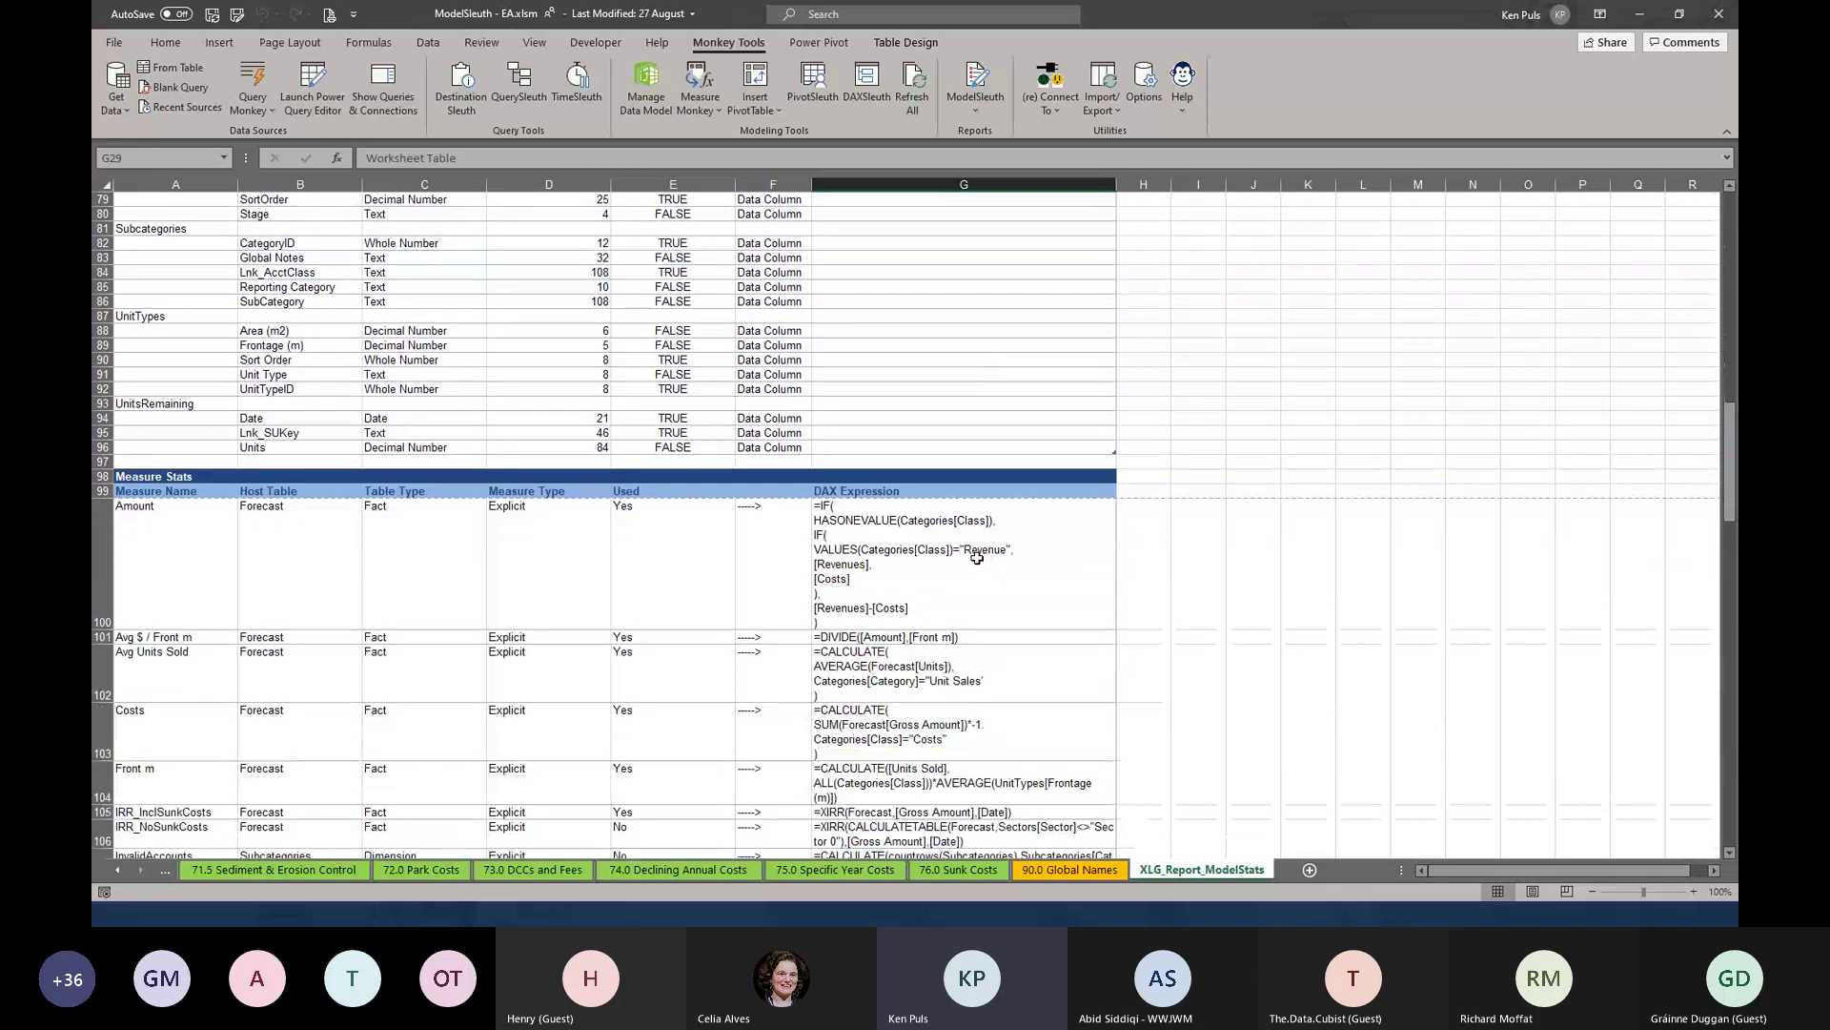
scroll(972, 557, down, 8)
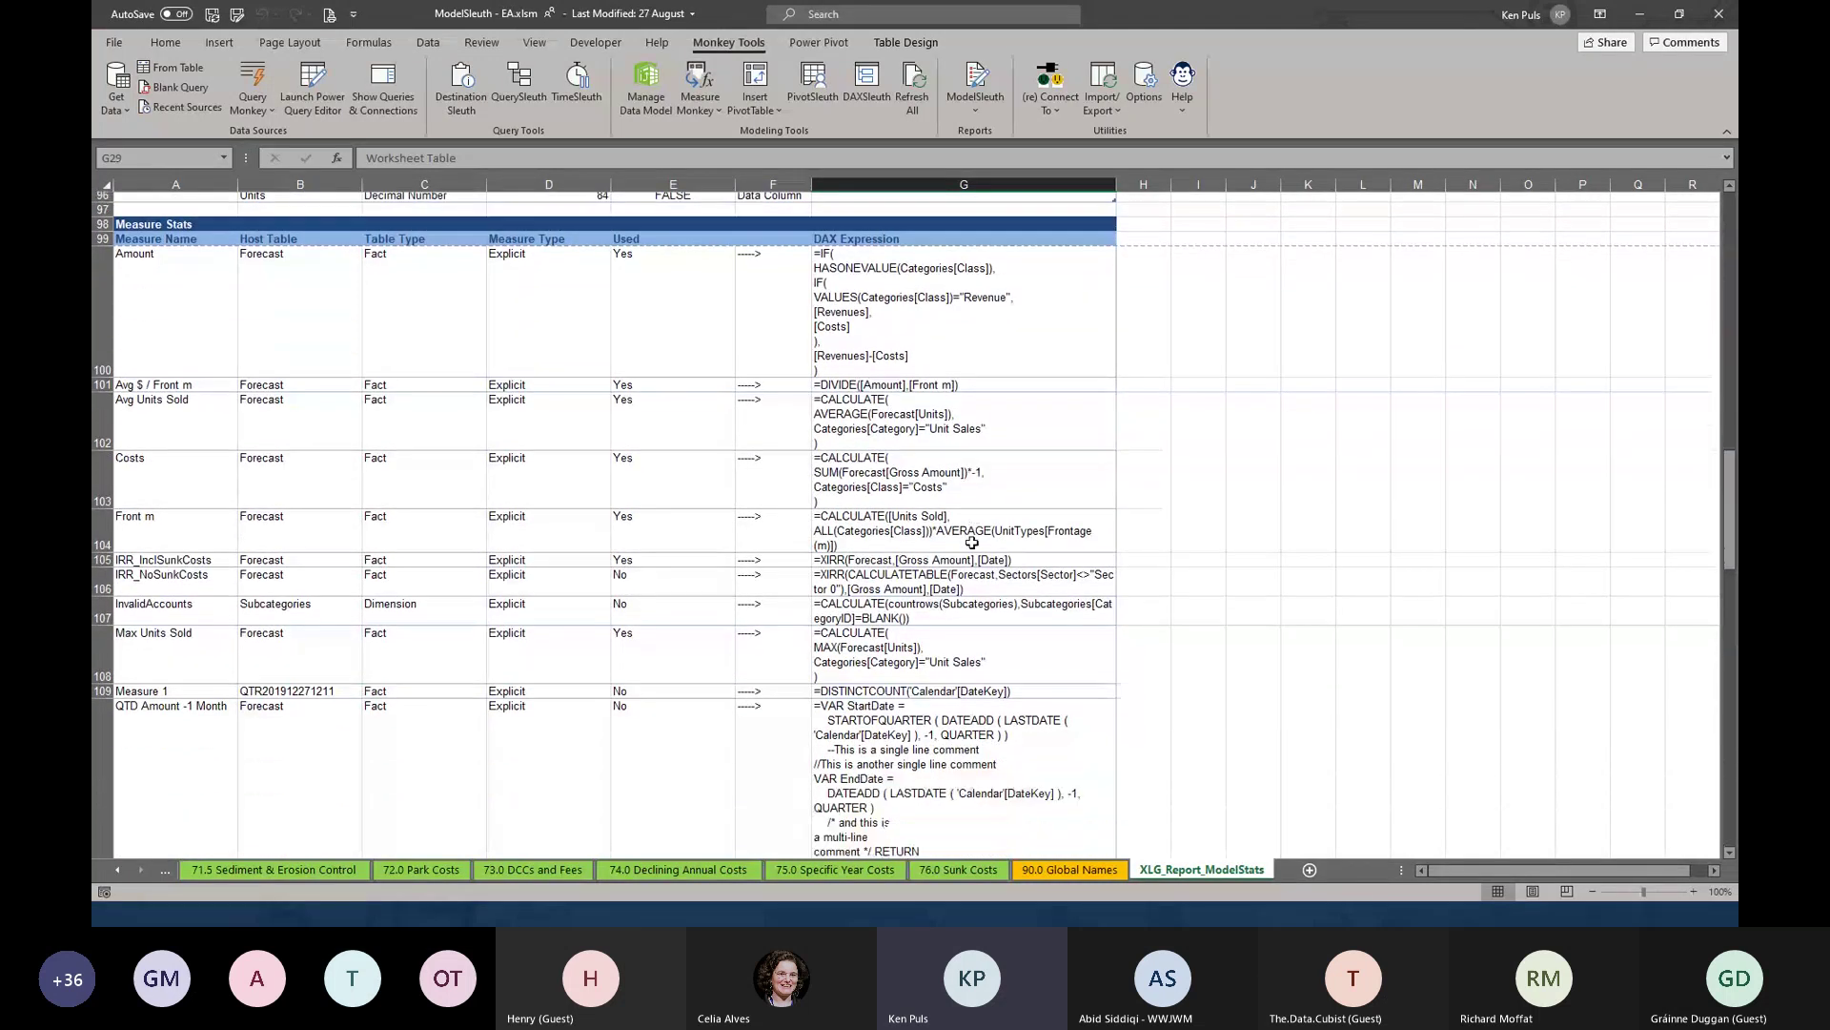
scroll(990, 525, down, 12)
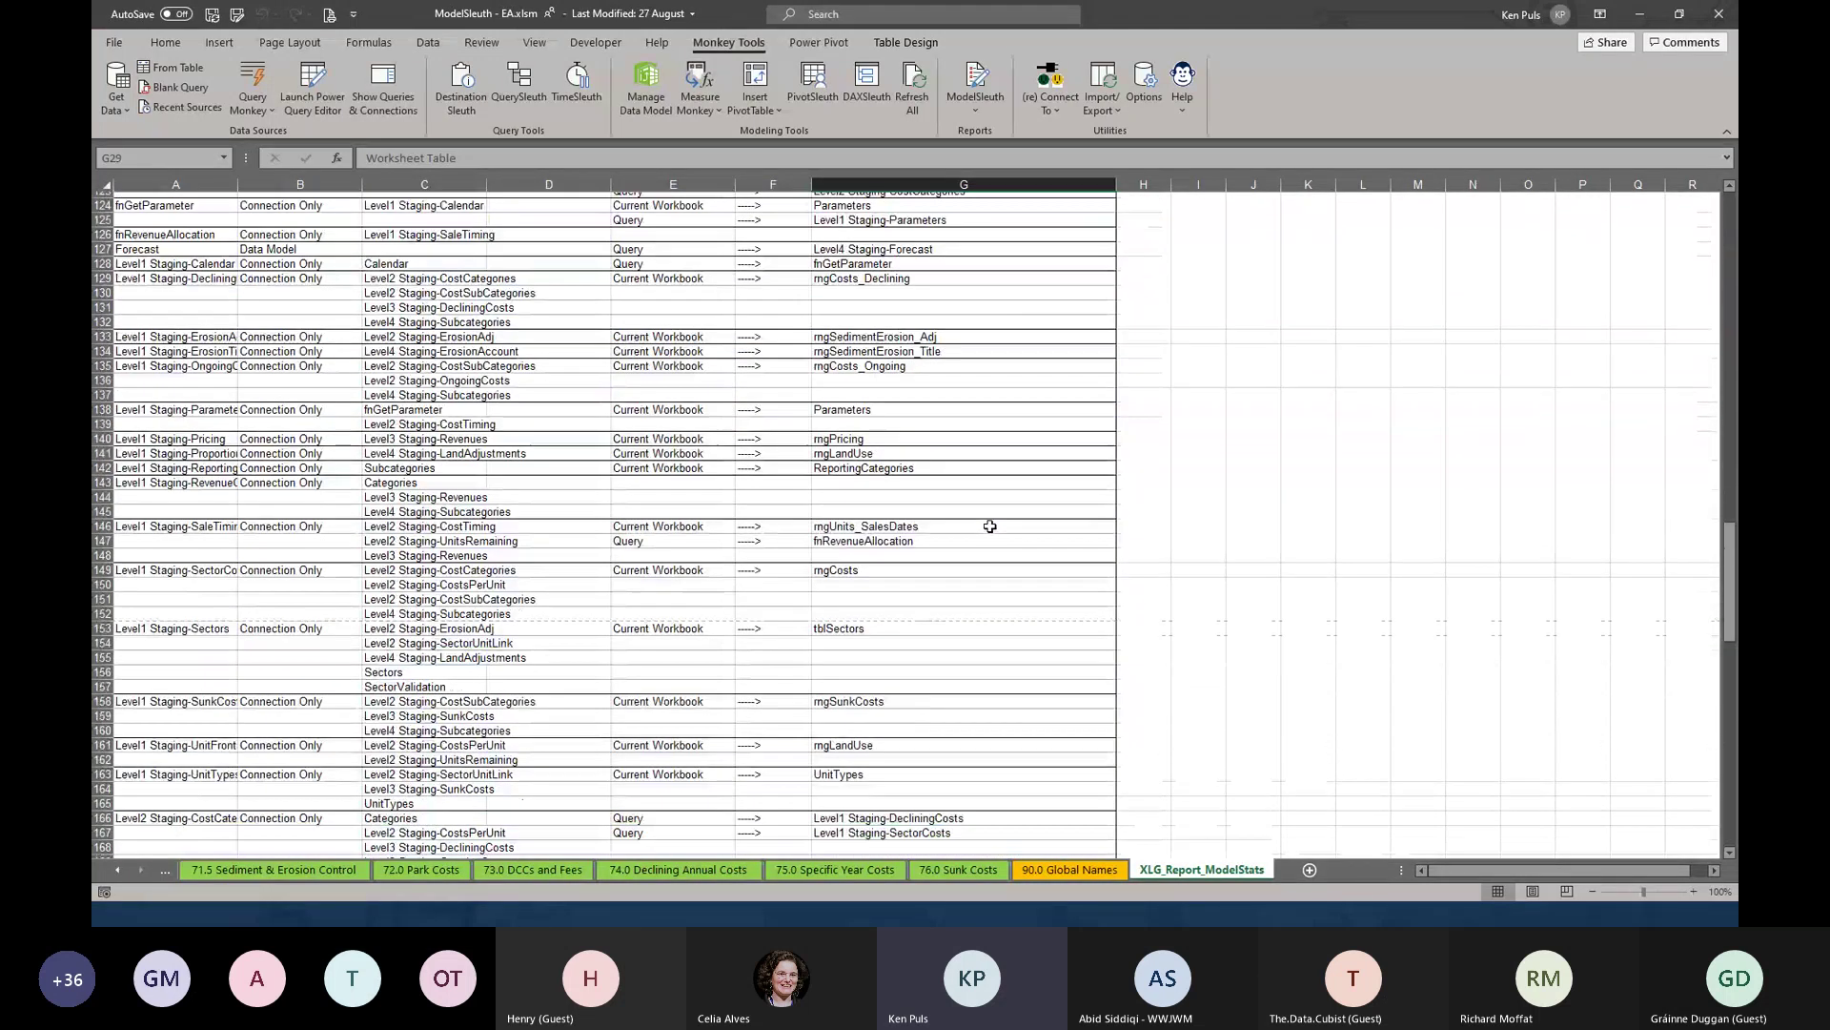
scroll(988, 528, down, 4)
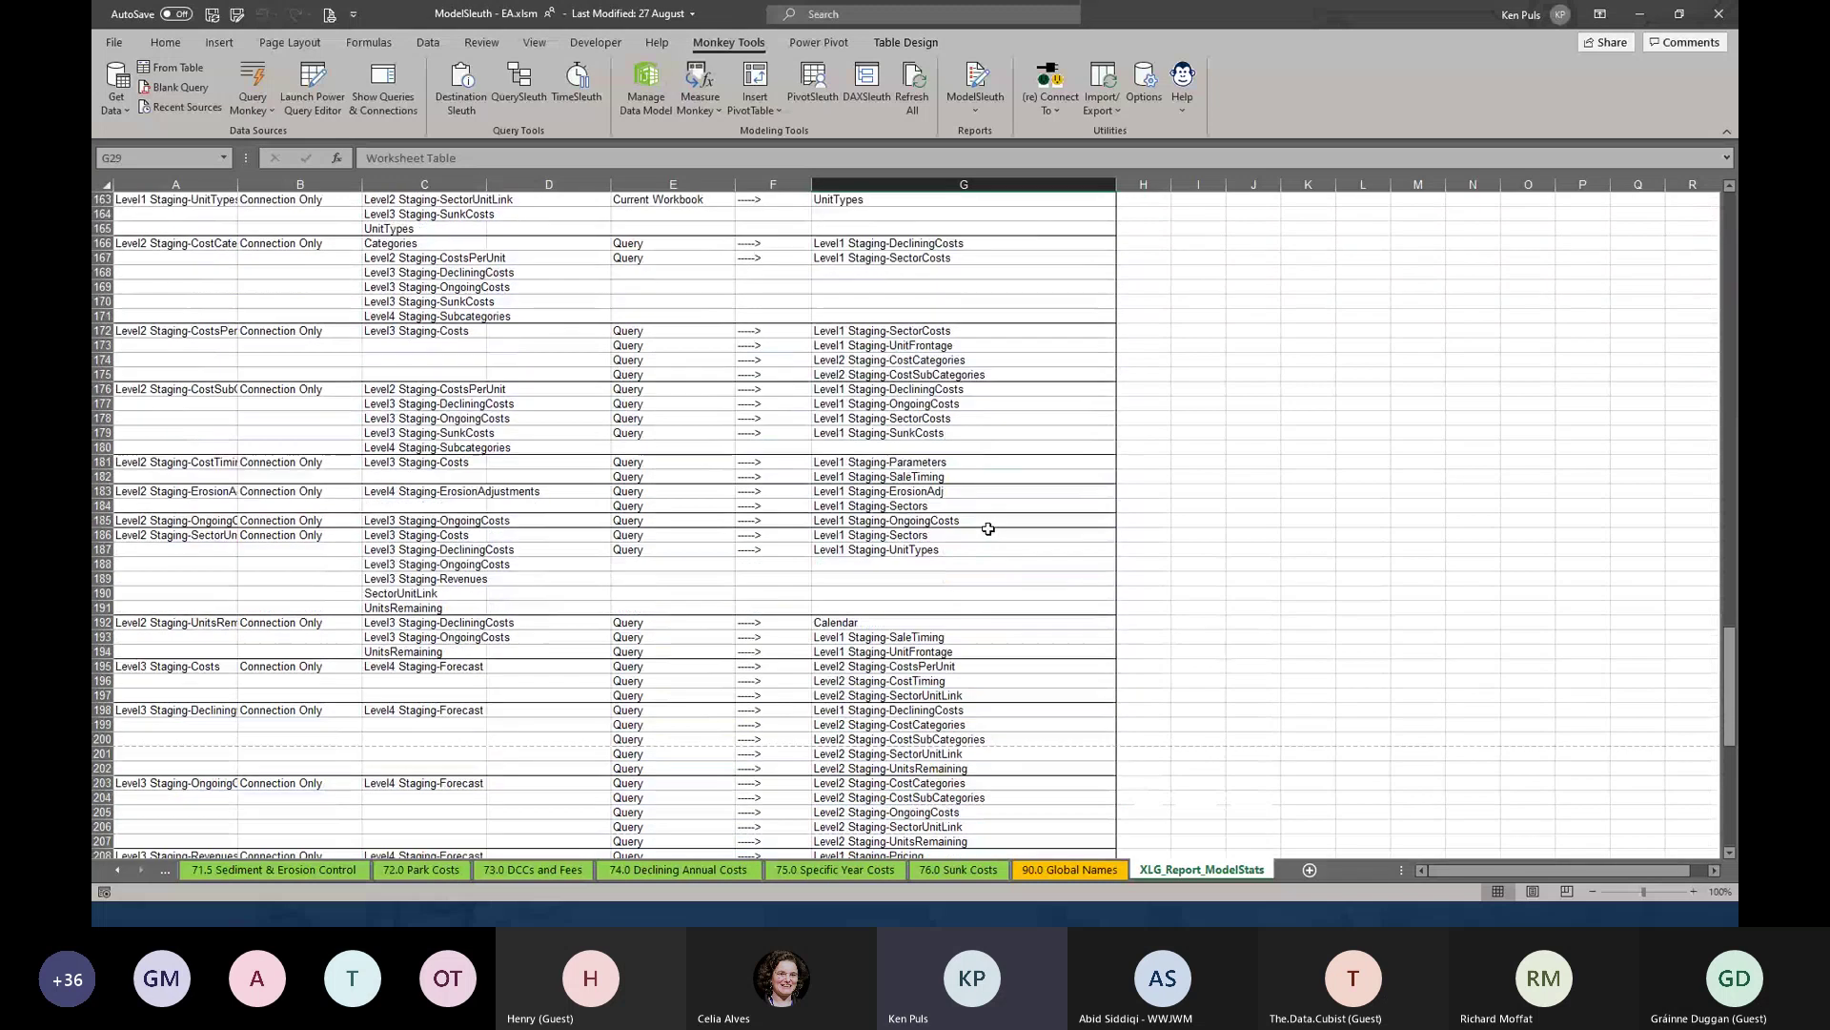
scroll(984, 525, up, 10)
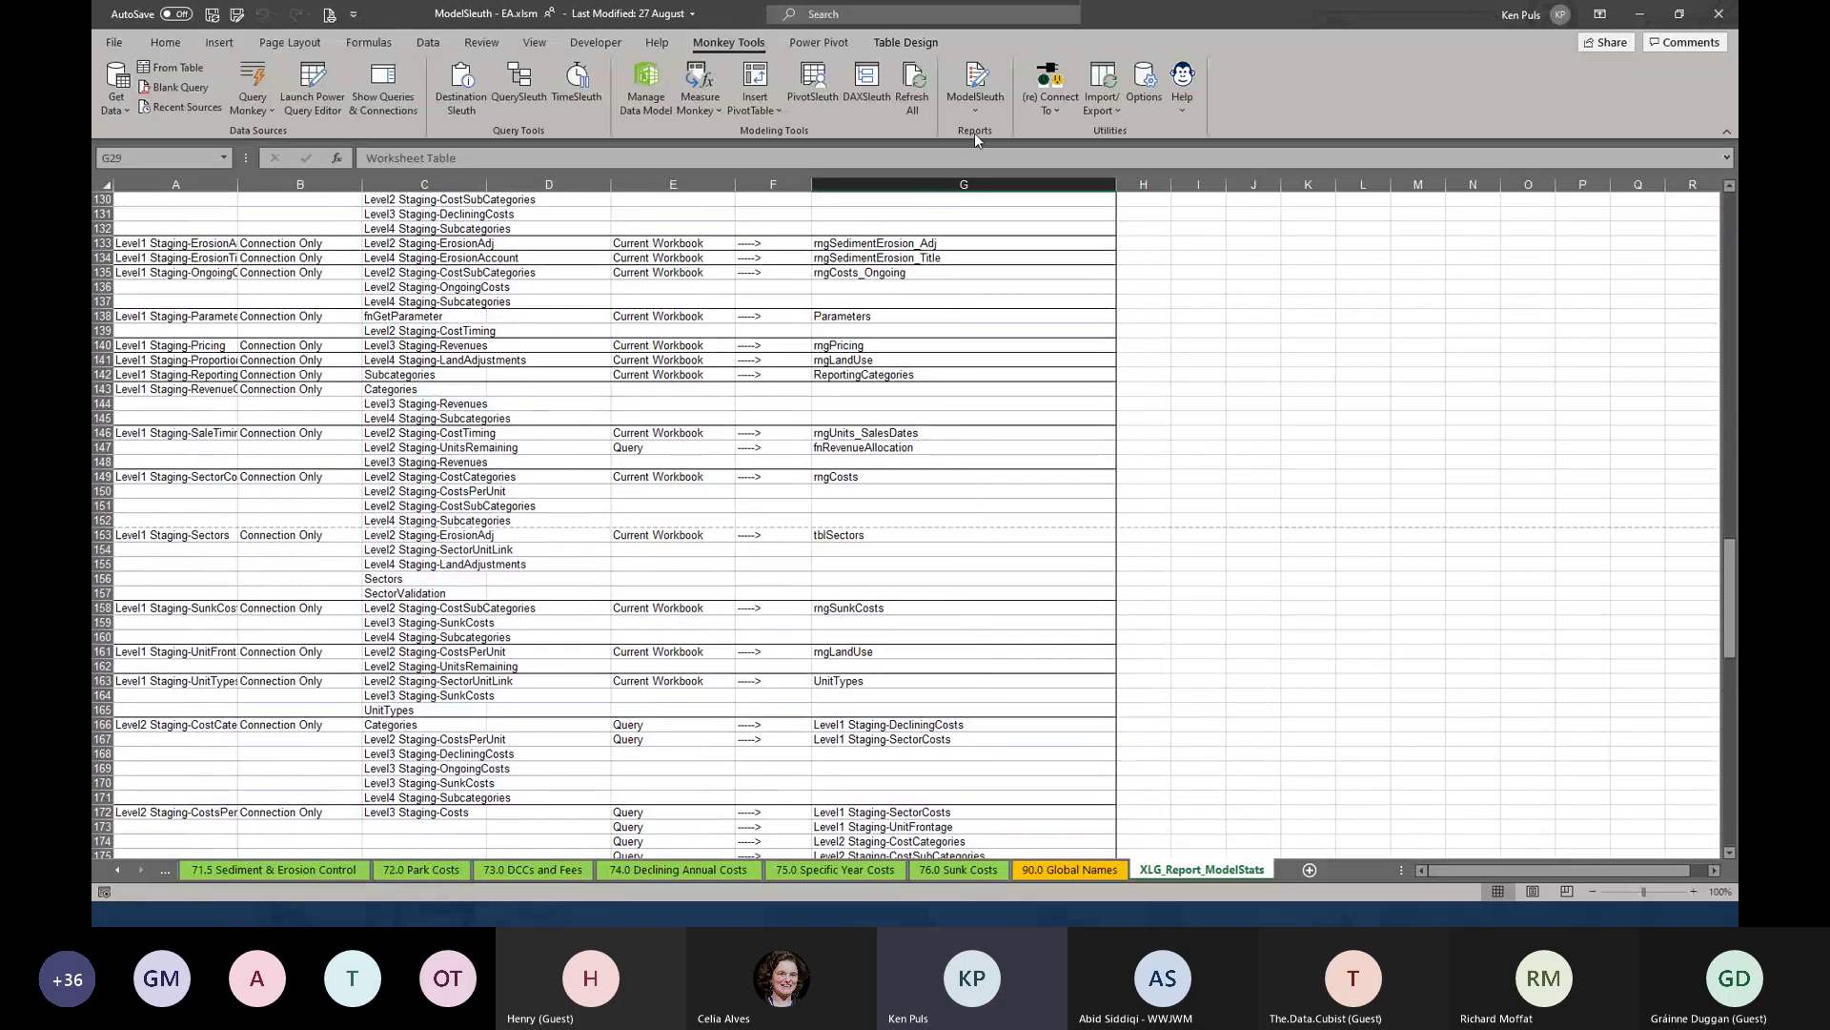
click(993, 107)
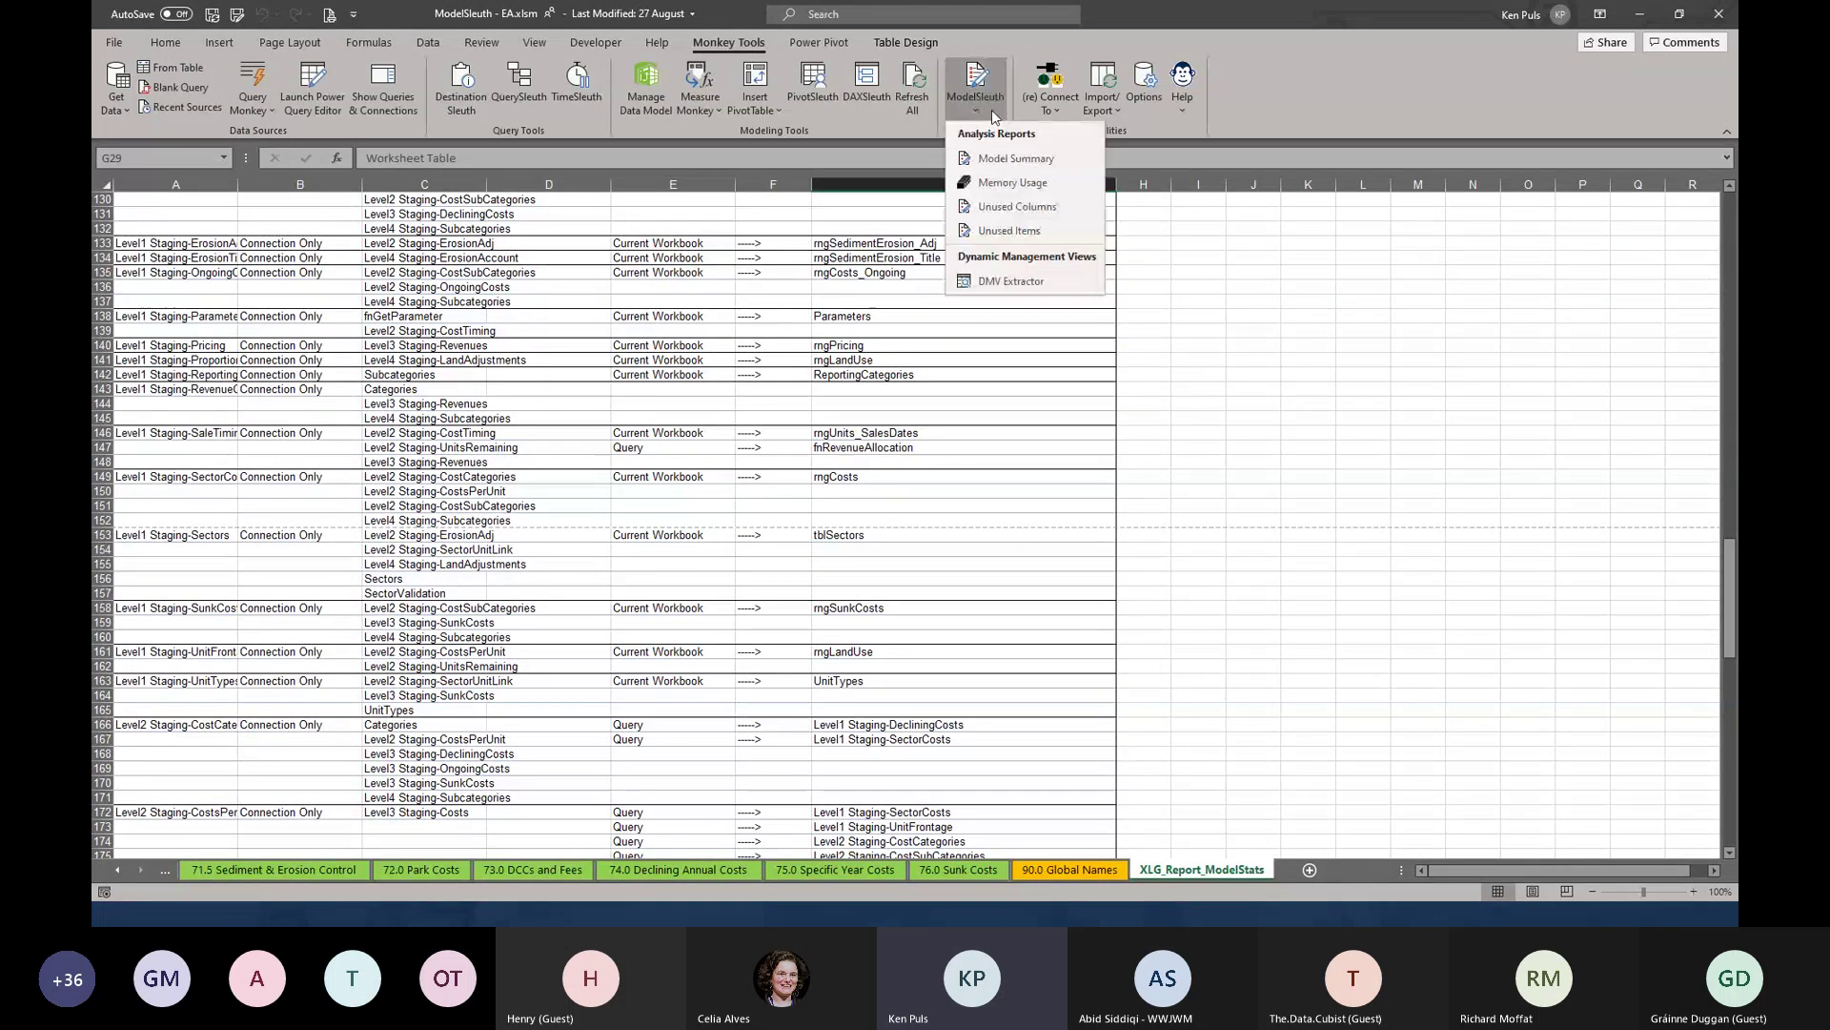
Generate the Unused Items listing of 6 queries, 14 columns and 8 measures, and scroll through it
click(1020, 231)
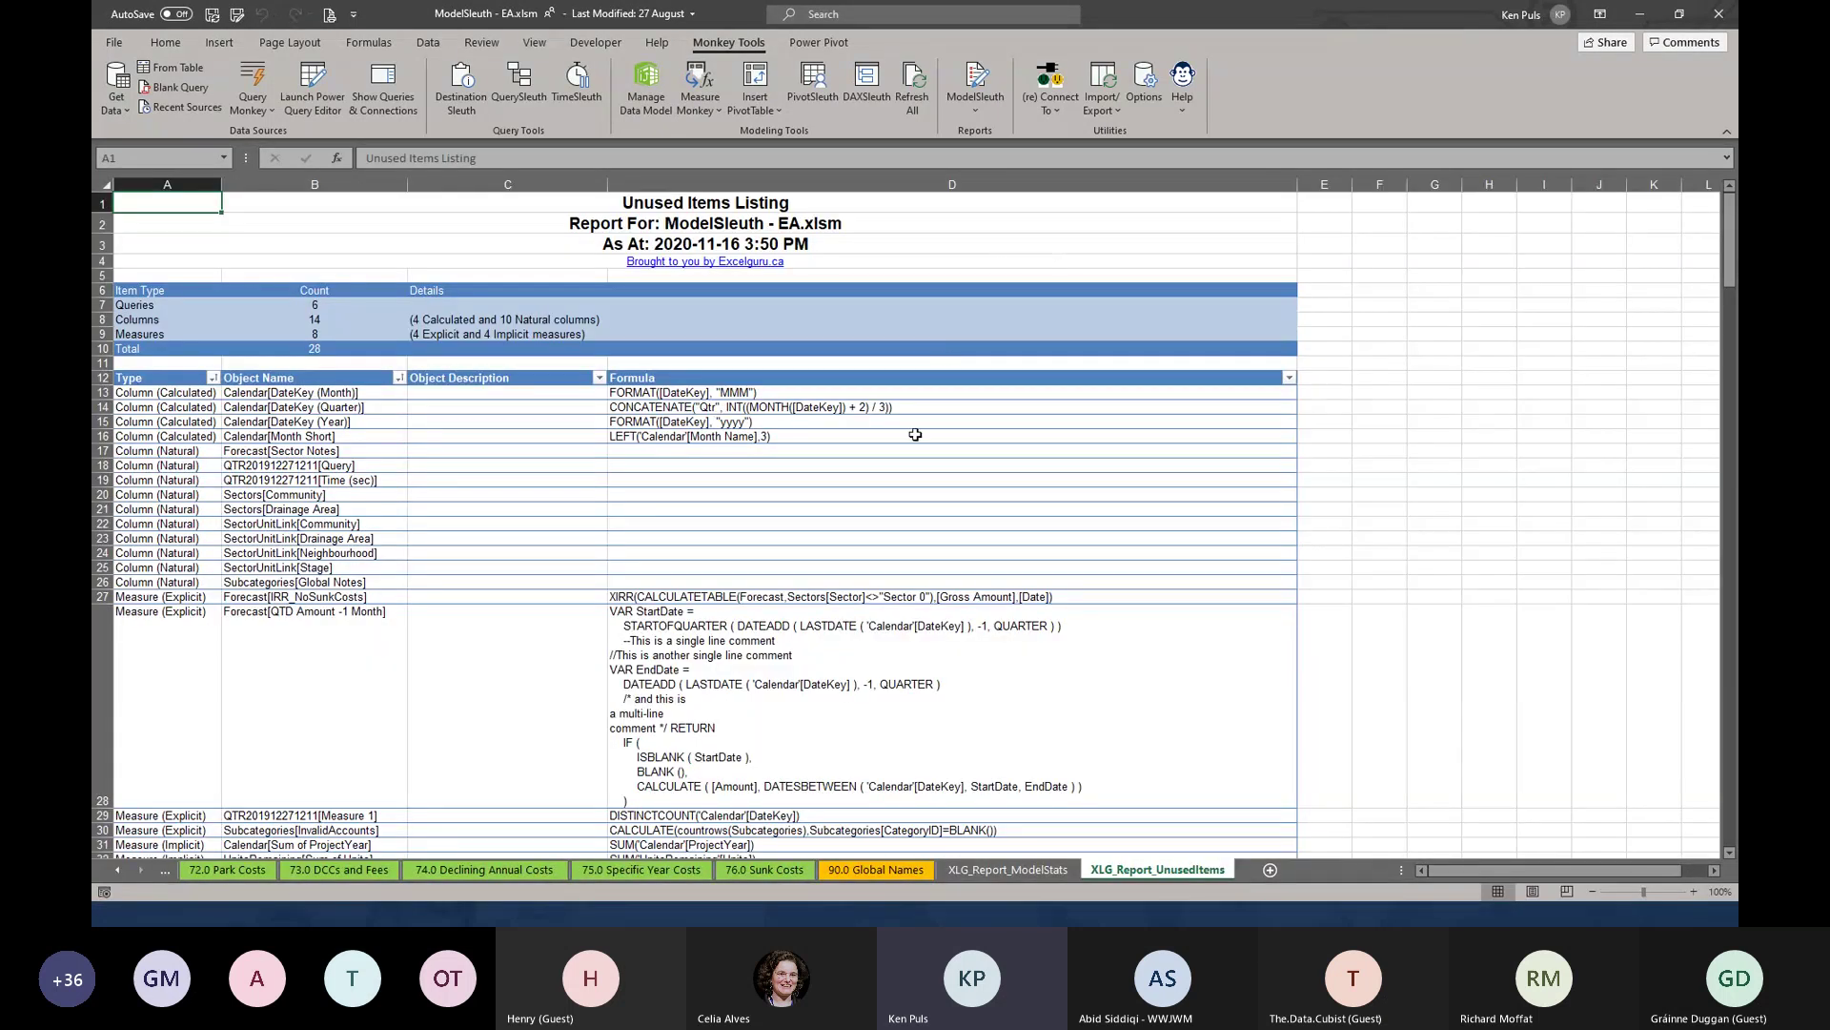
scroll(910, 436, down, 8)
scroll(900, 438, down, 5)
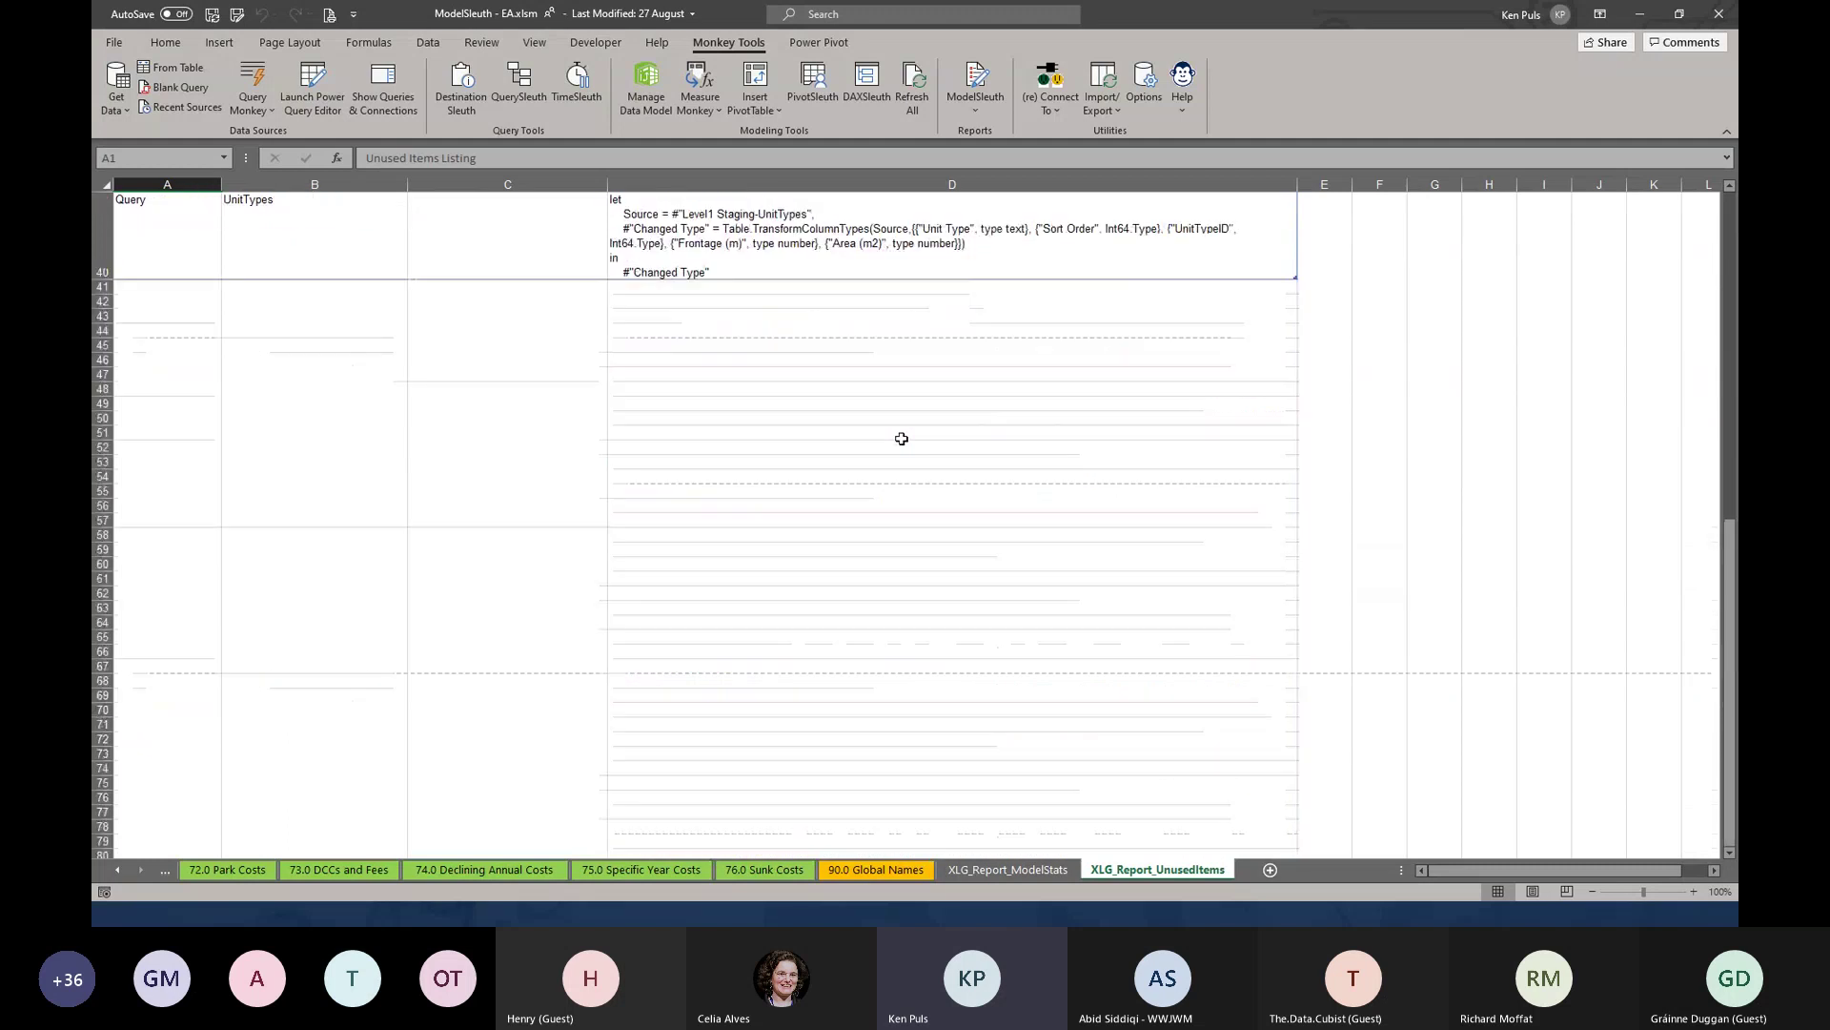
scroll(899, 435, up, 3)
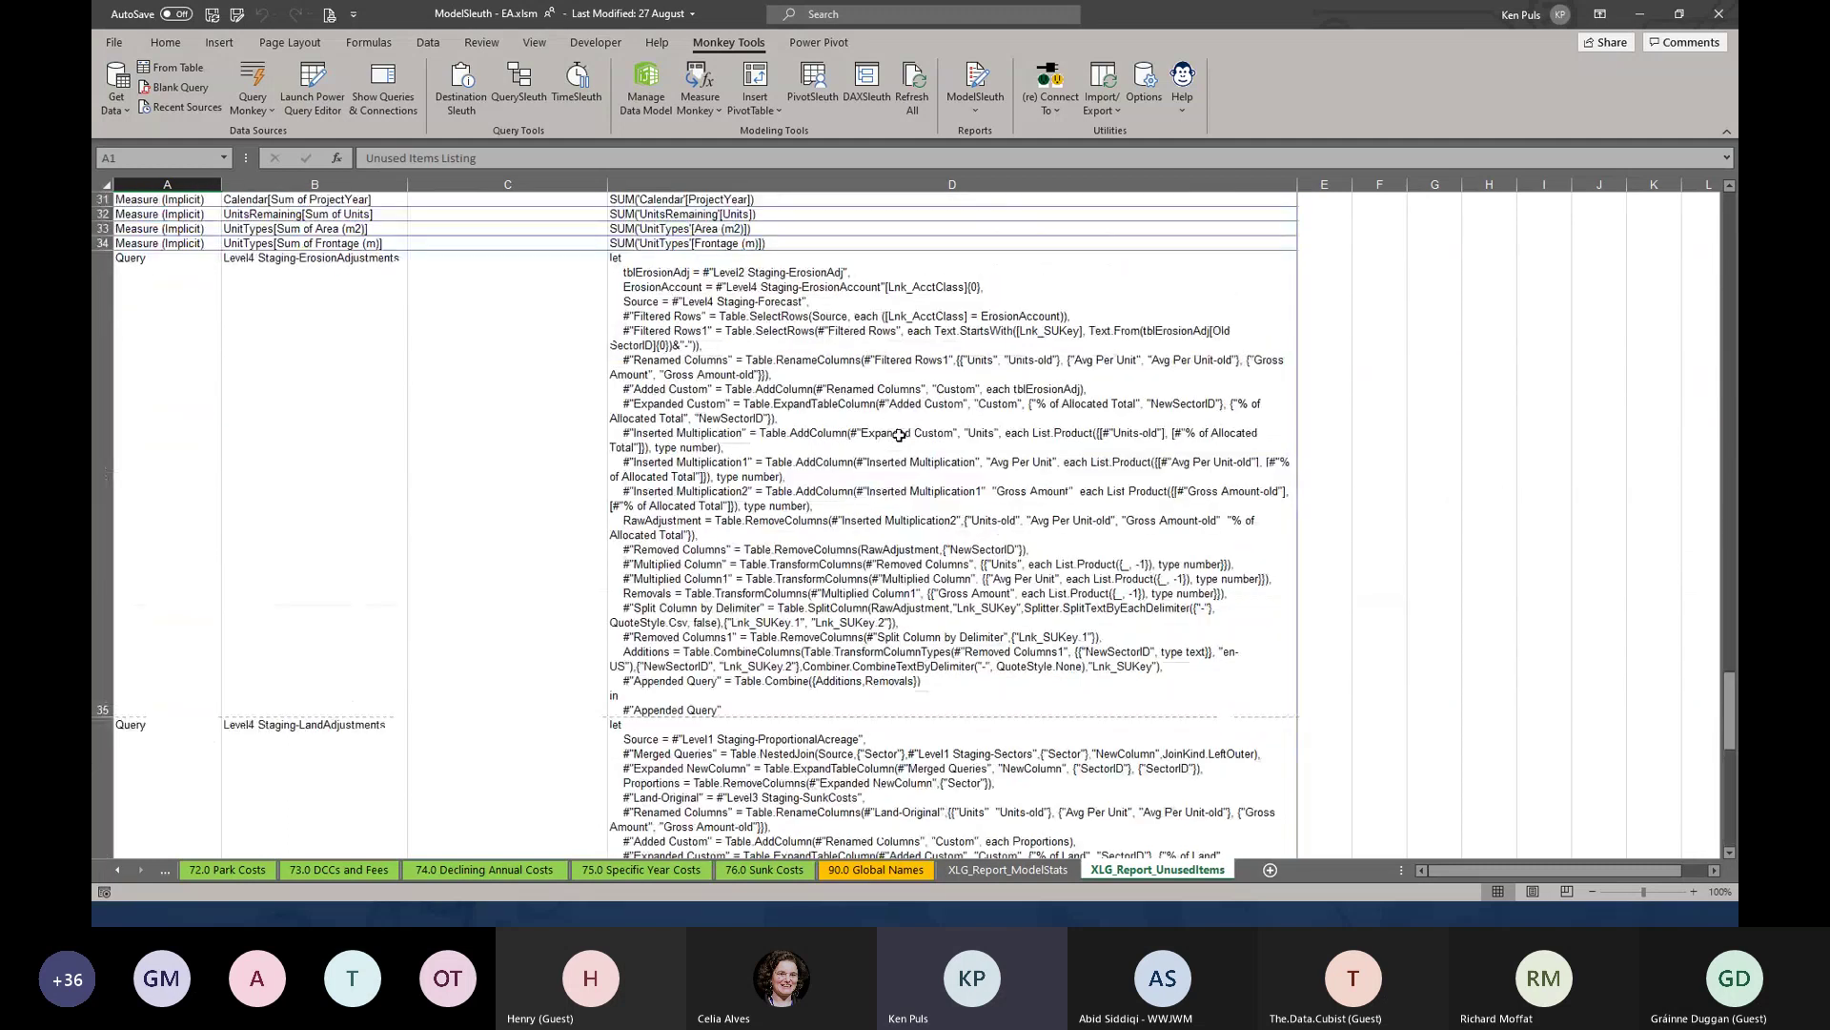
scroll(899, 436, up, 3)
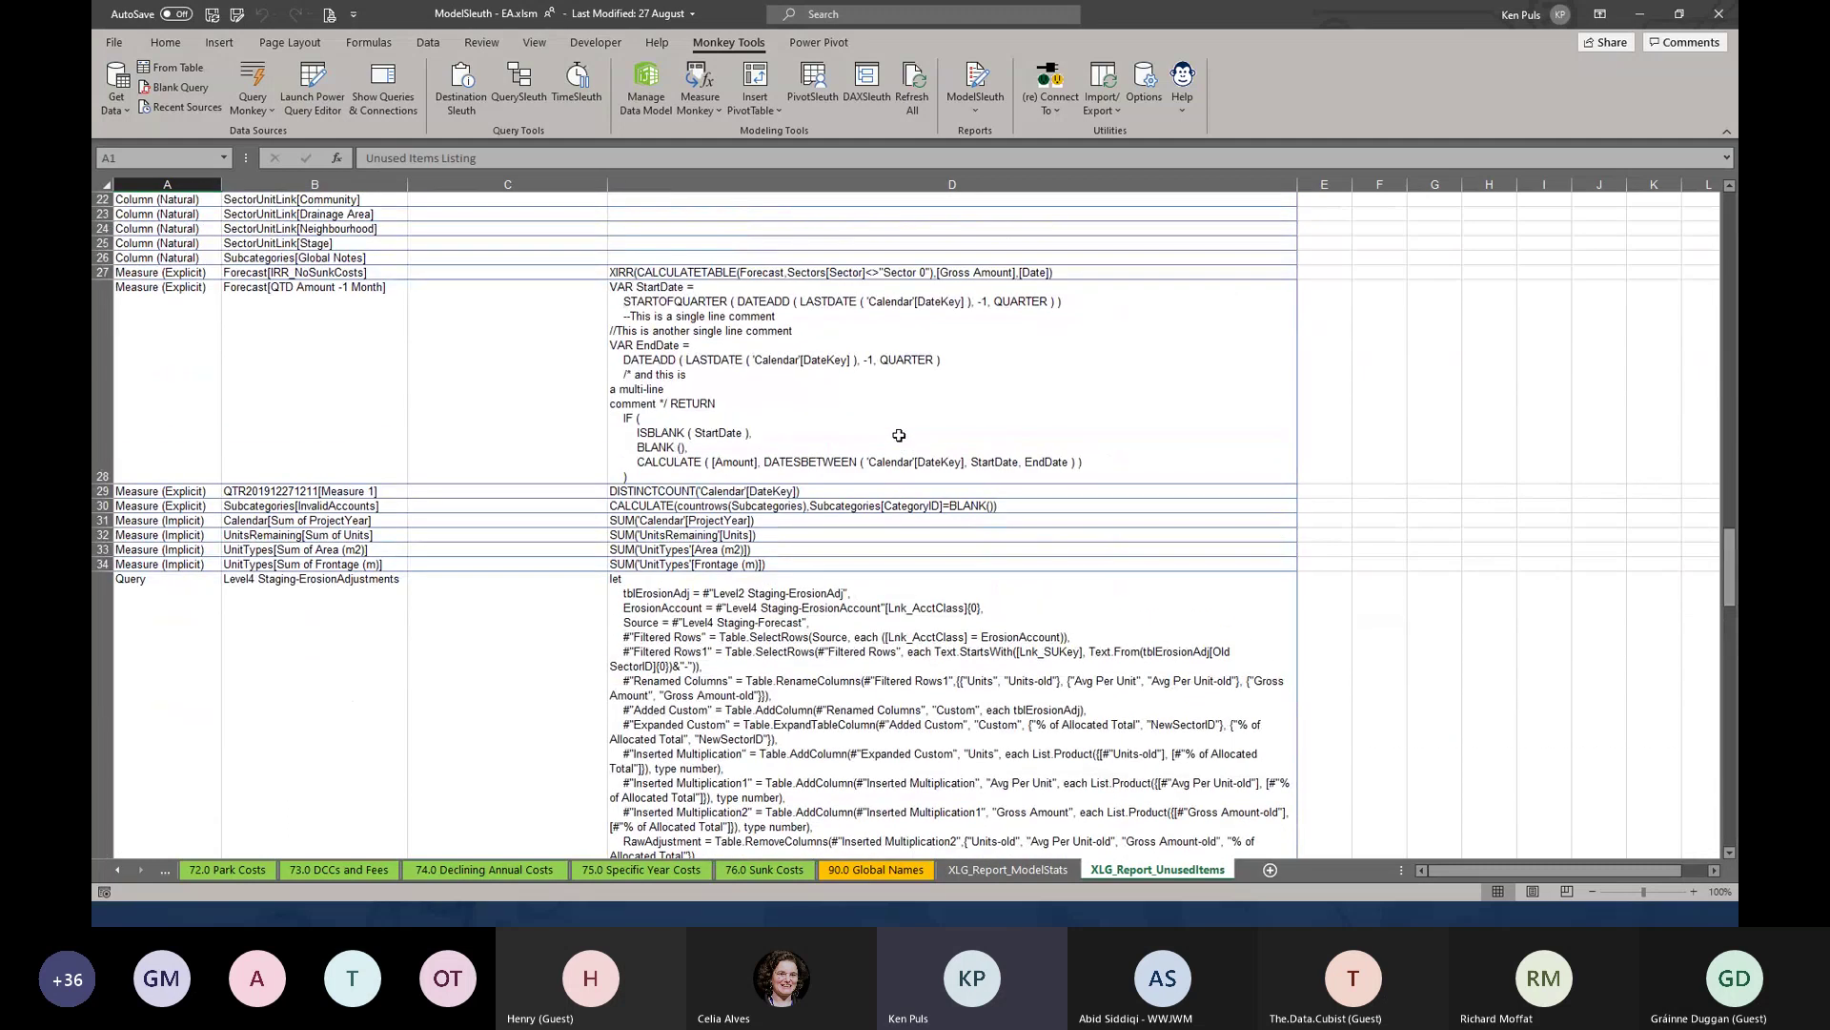
scroll(899, 436, up, 6)
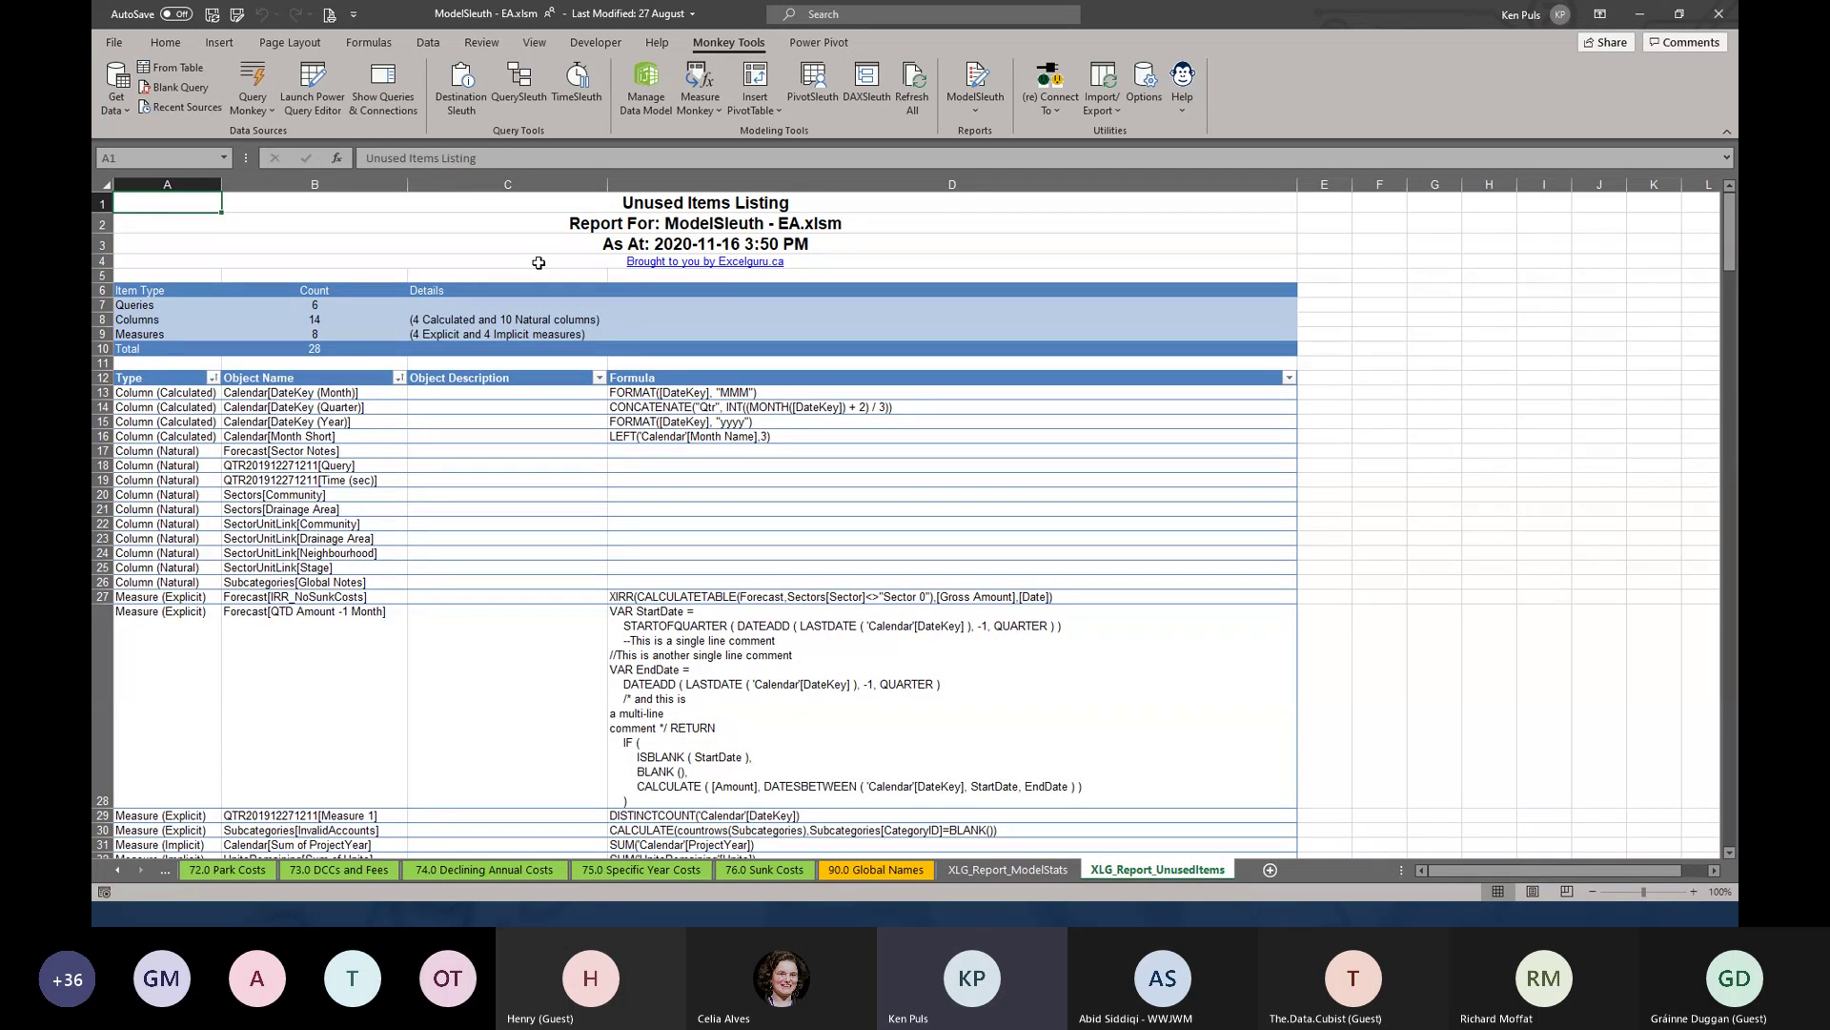
click(1060, 107)
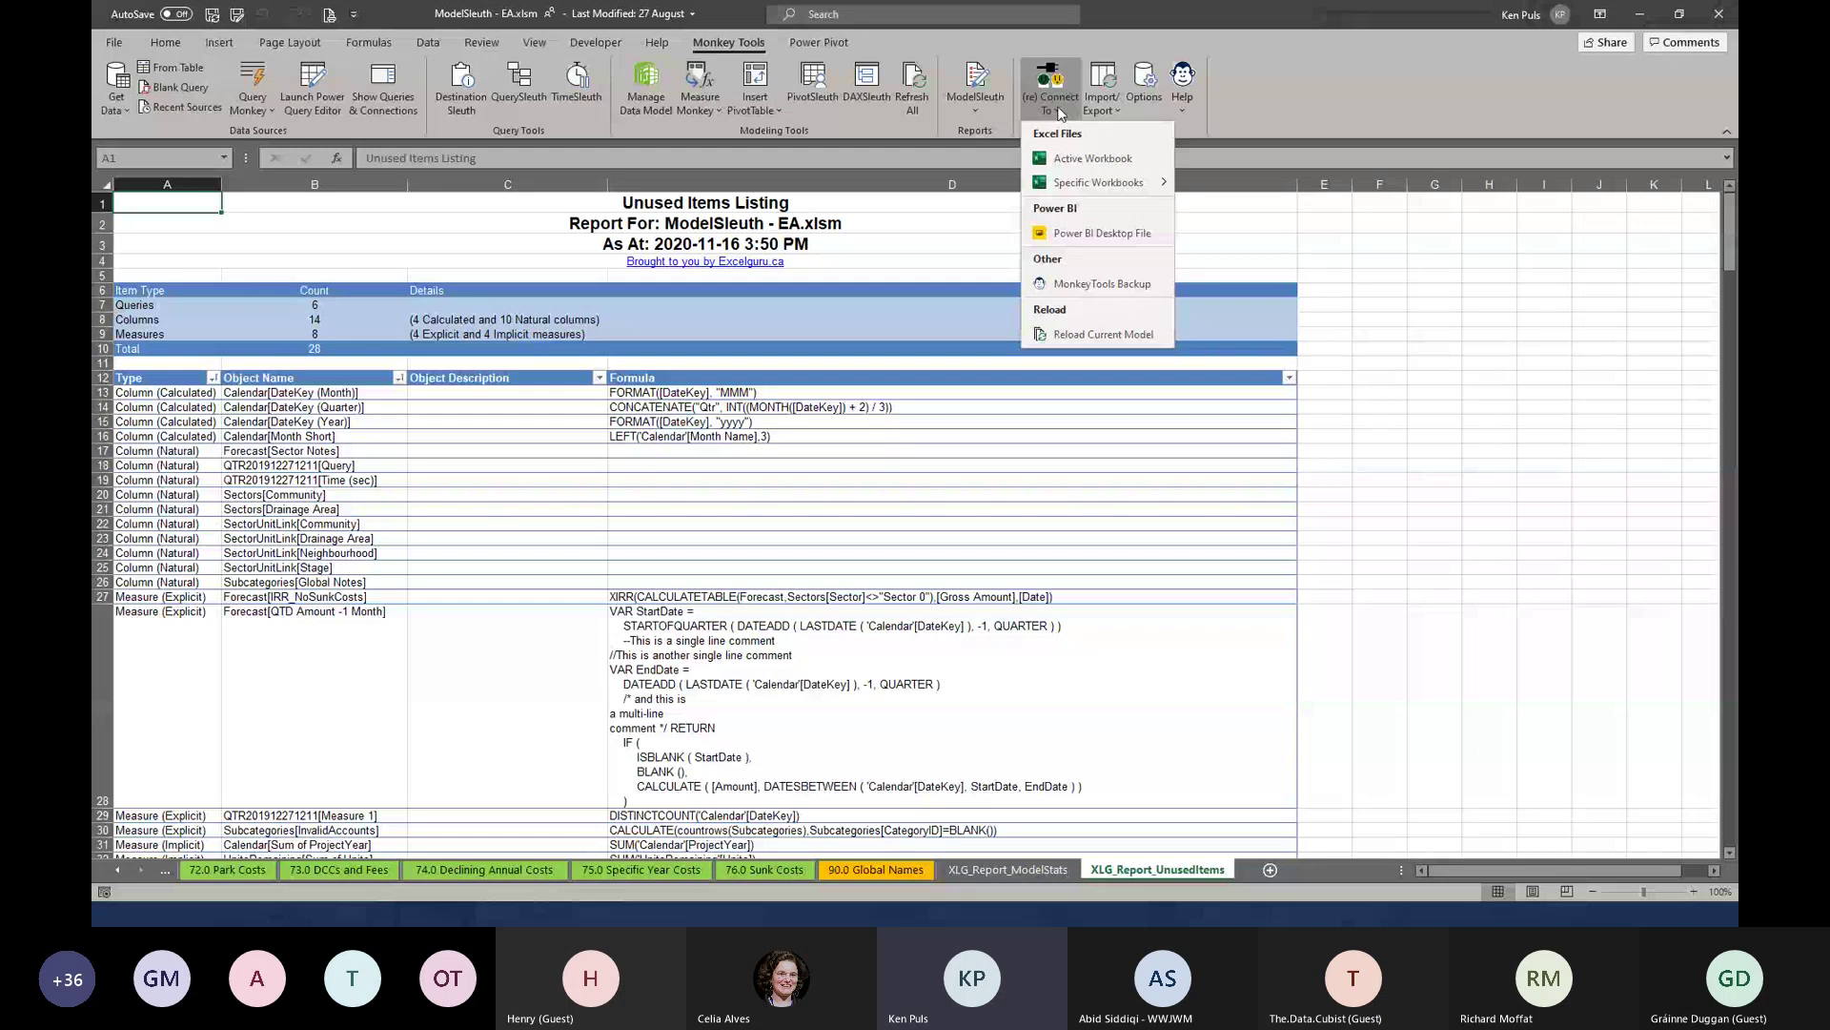
Connect Monkey Tools to the Power BI Desktop file Demos\LP Azure - SQL.pbix and confirm it loaded
click(1101, 237)
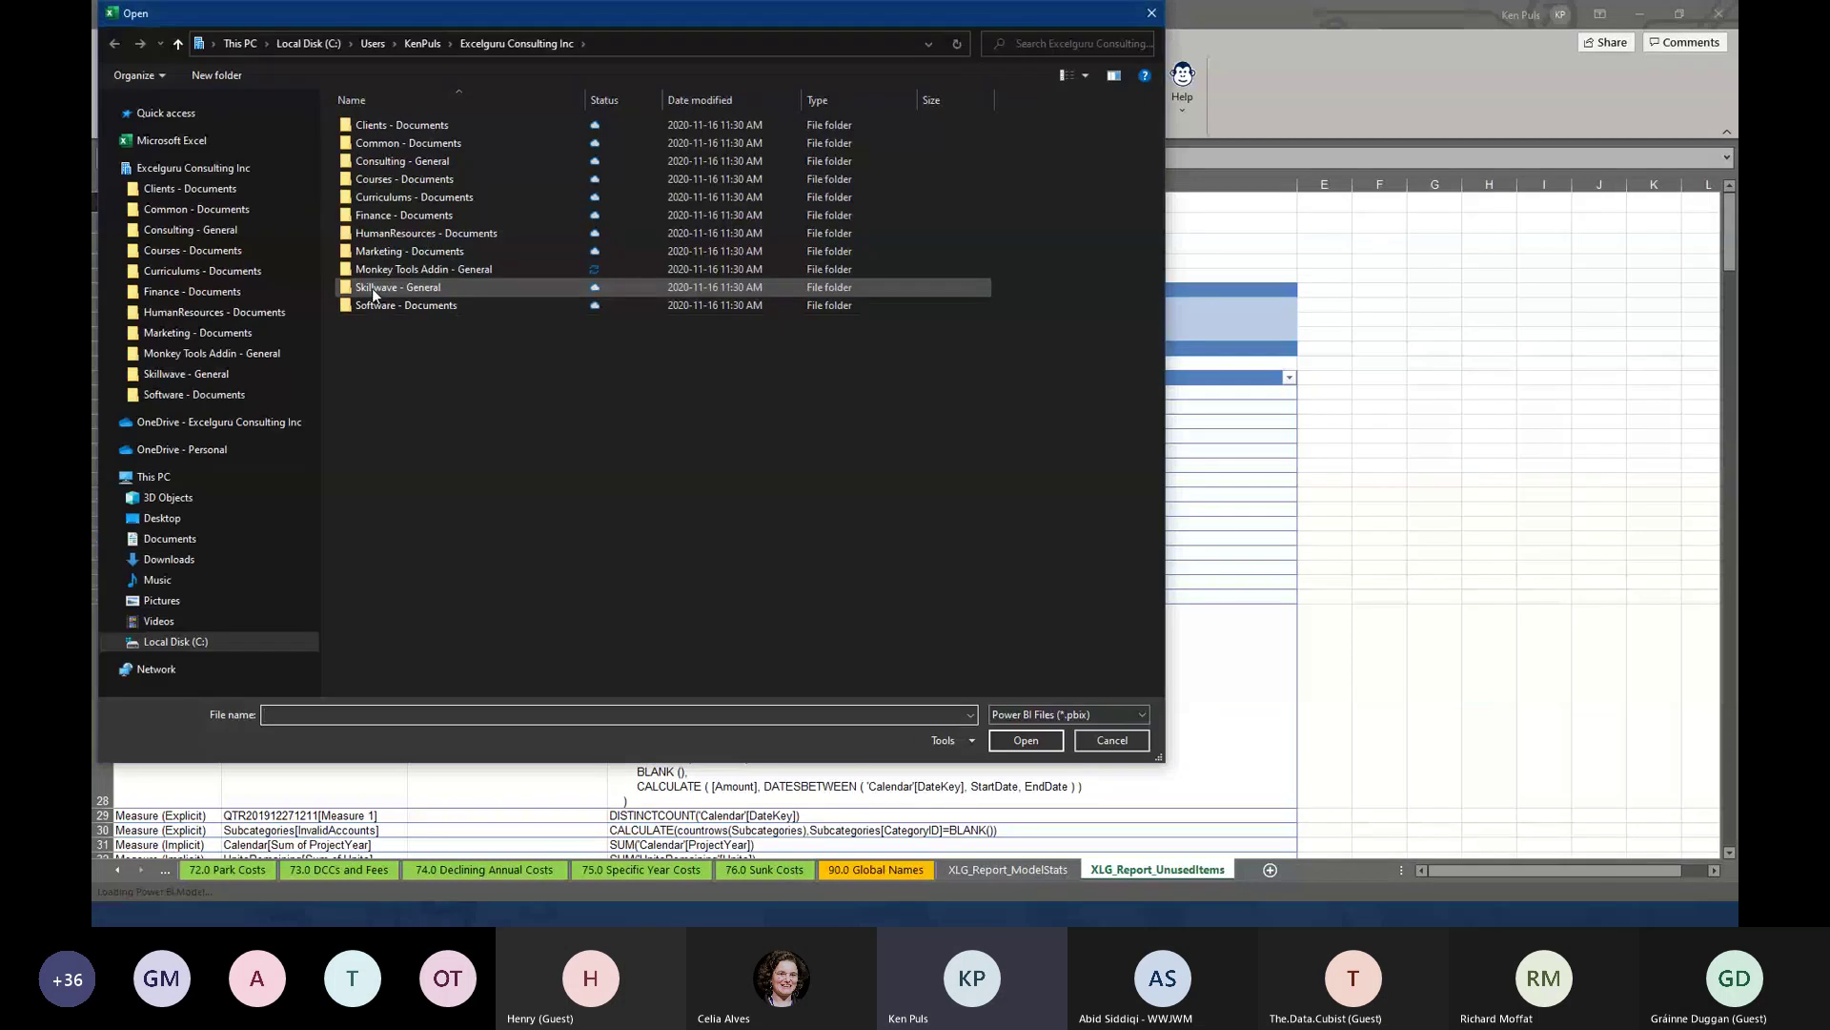
double_click(370, 268)
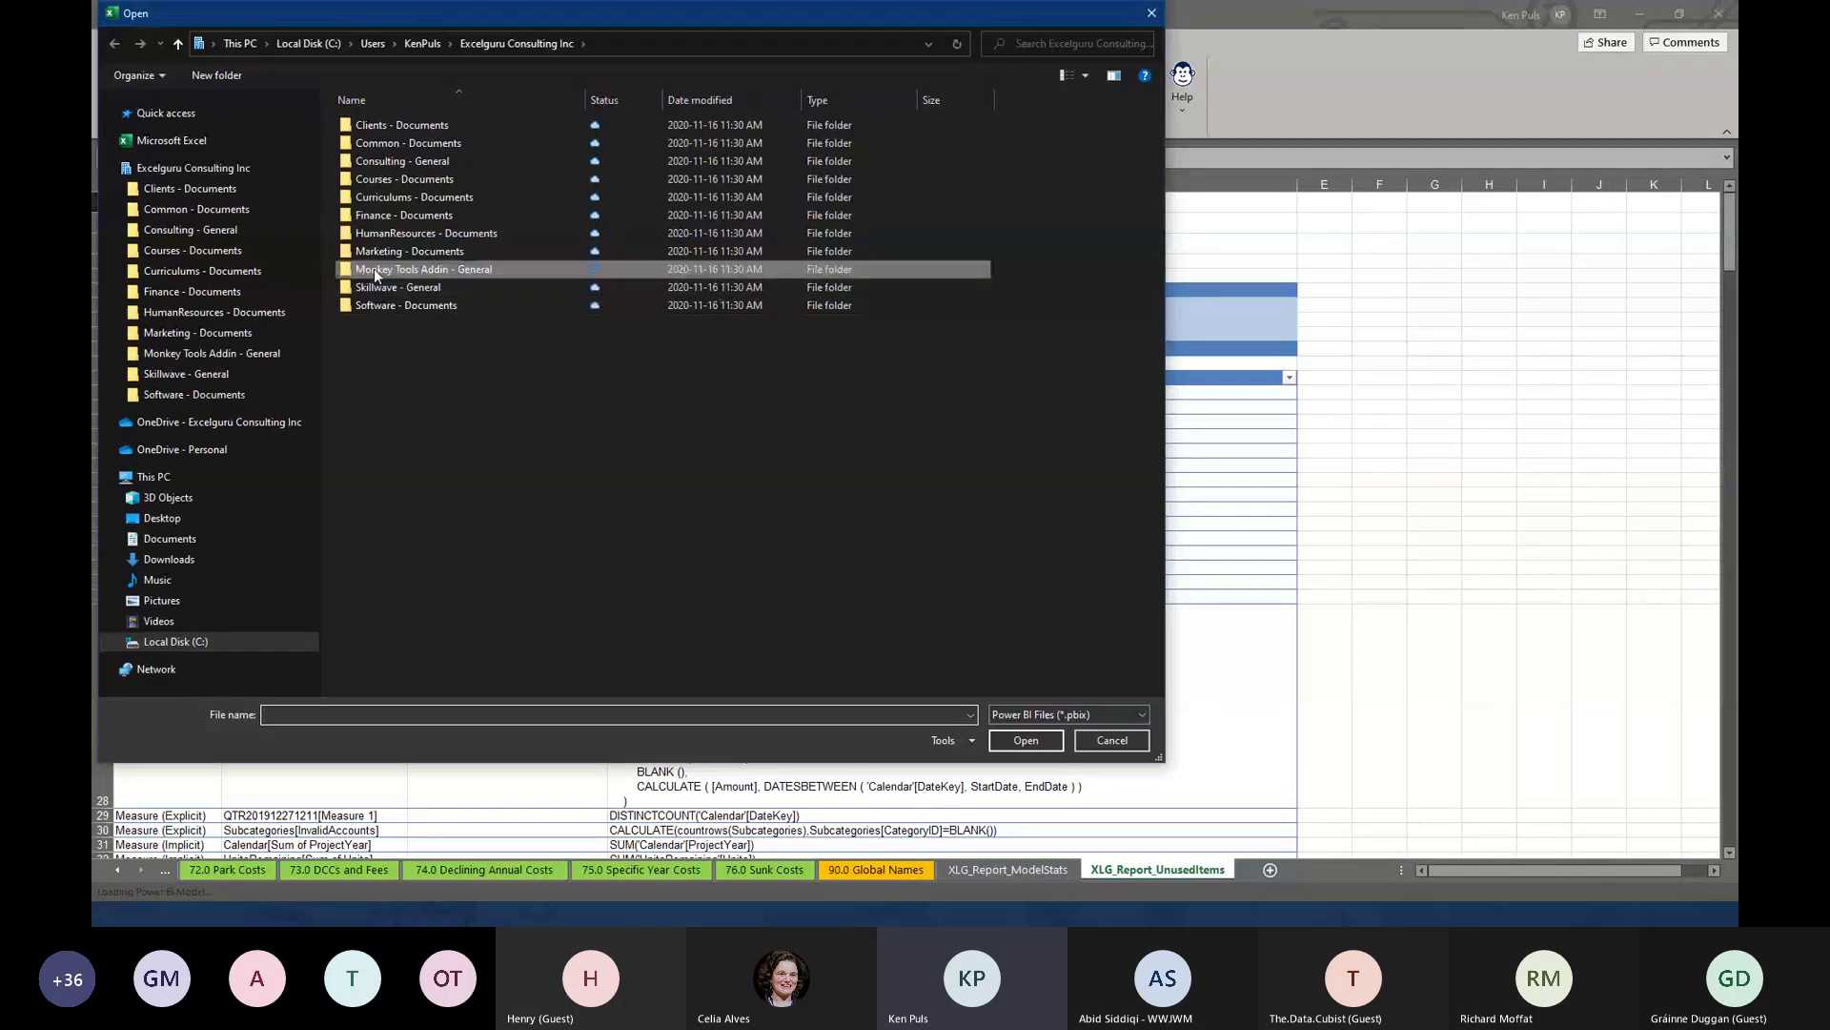
double_click(387, 145)
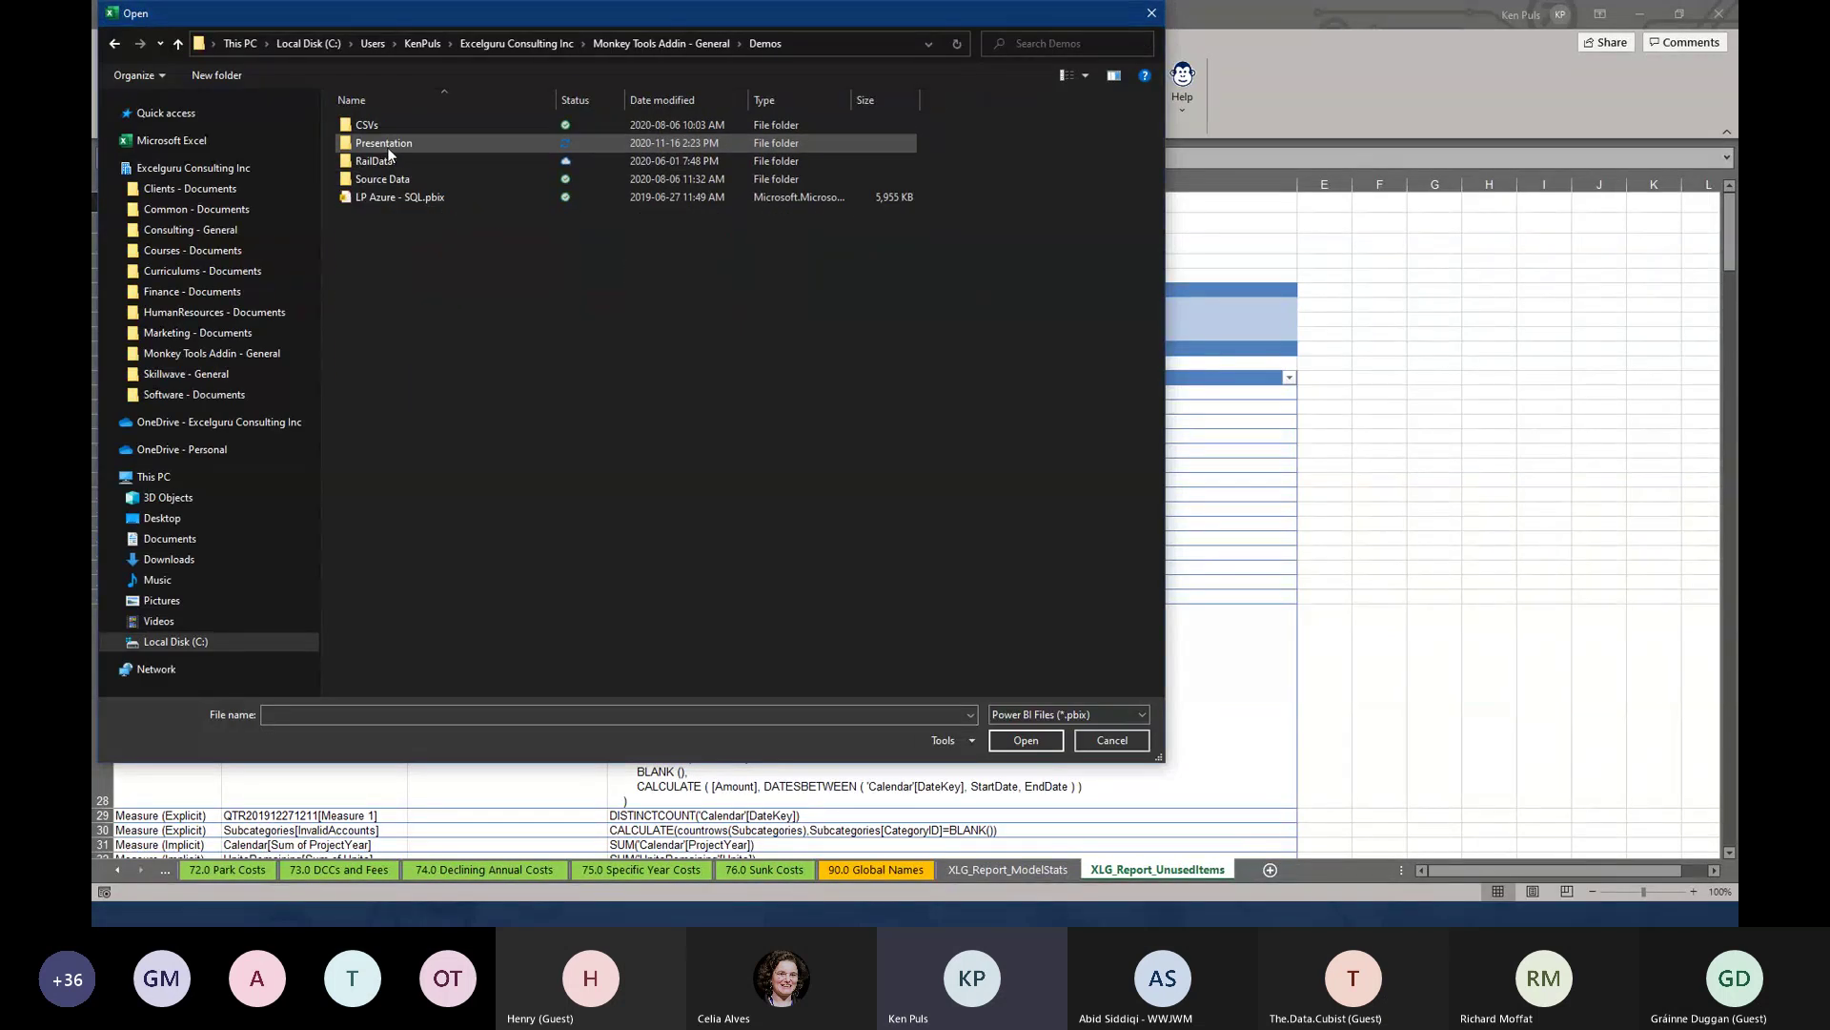
double_click(397, 199)
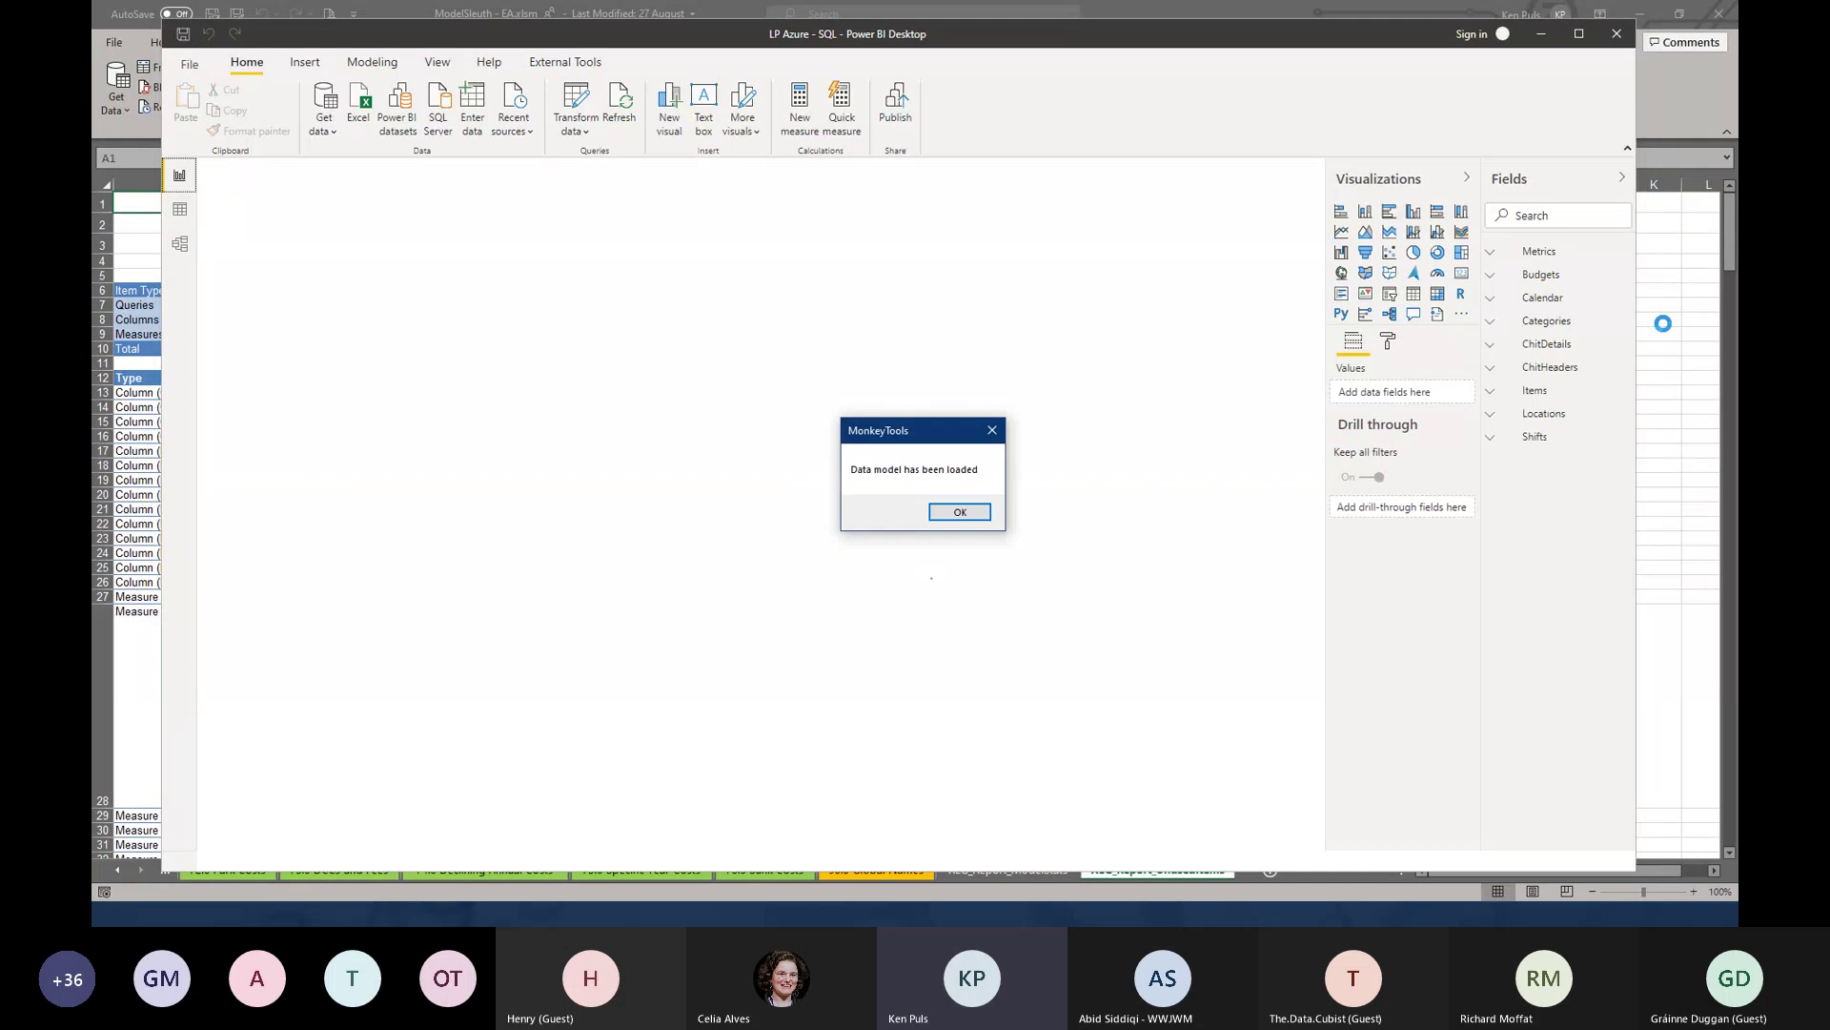
click(960, 513)
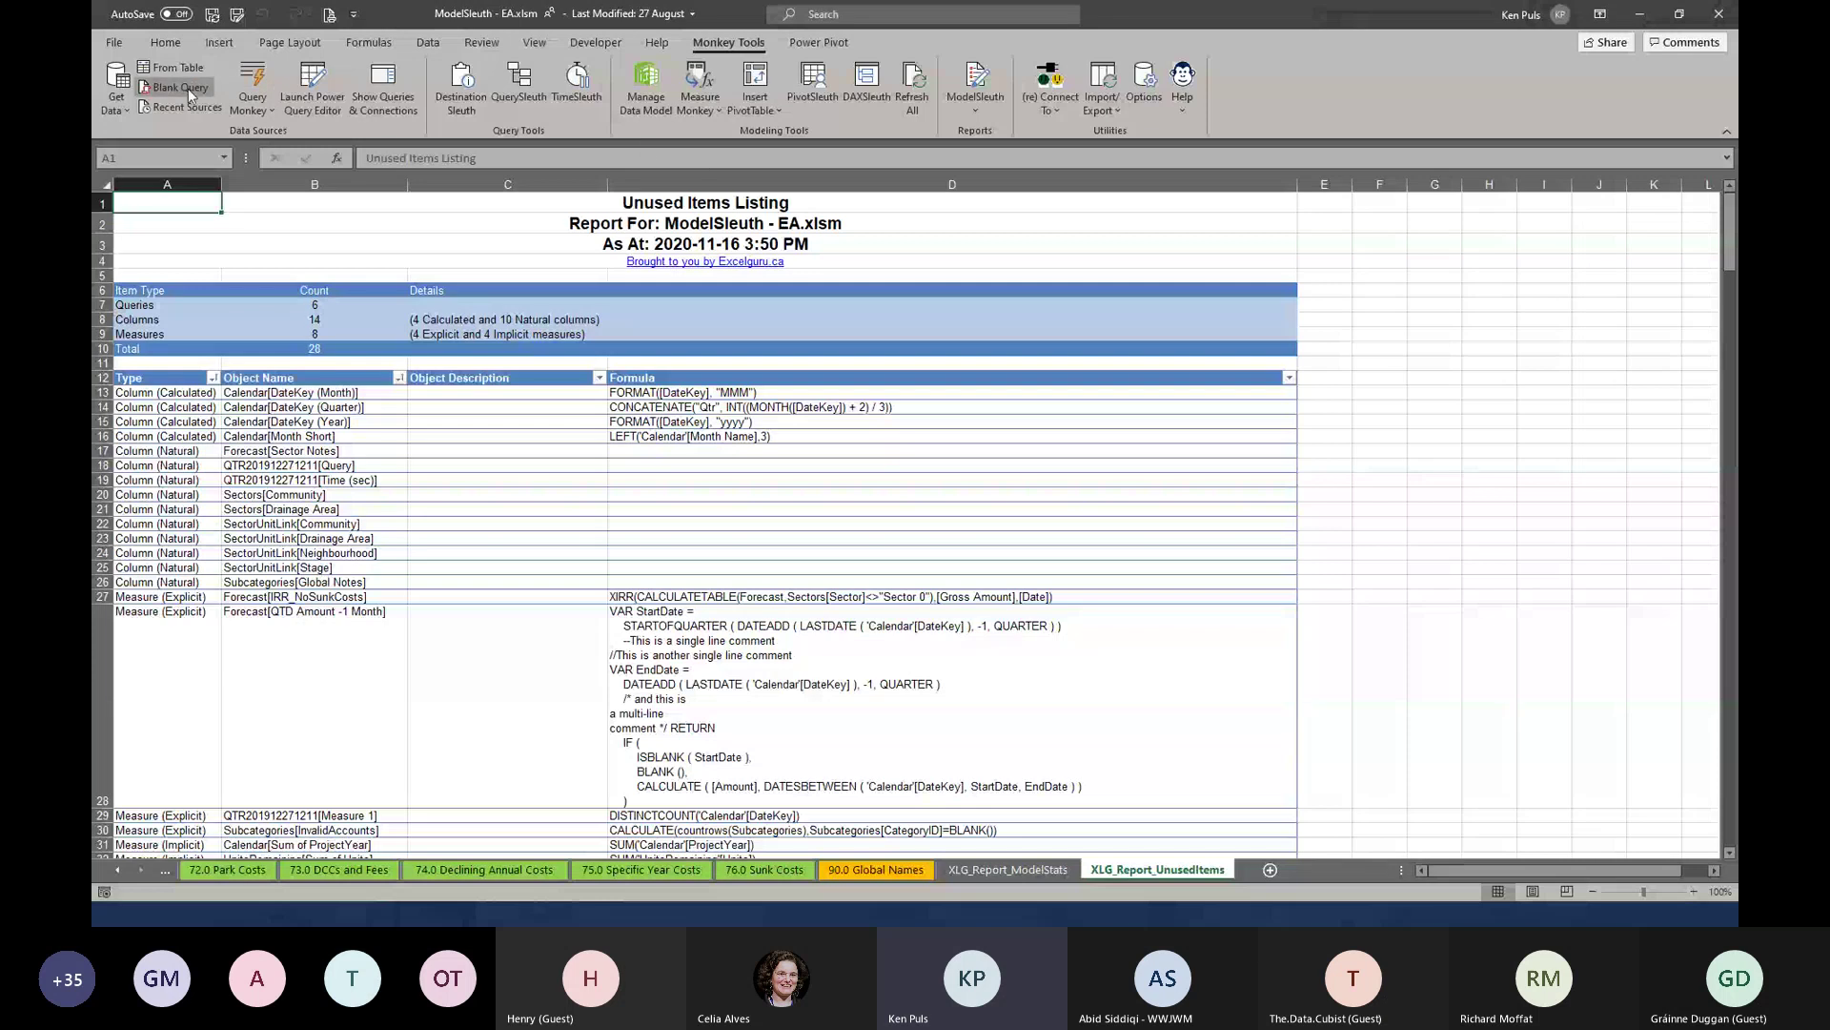
click(117, 44)
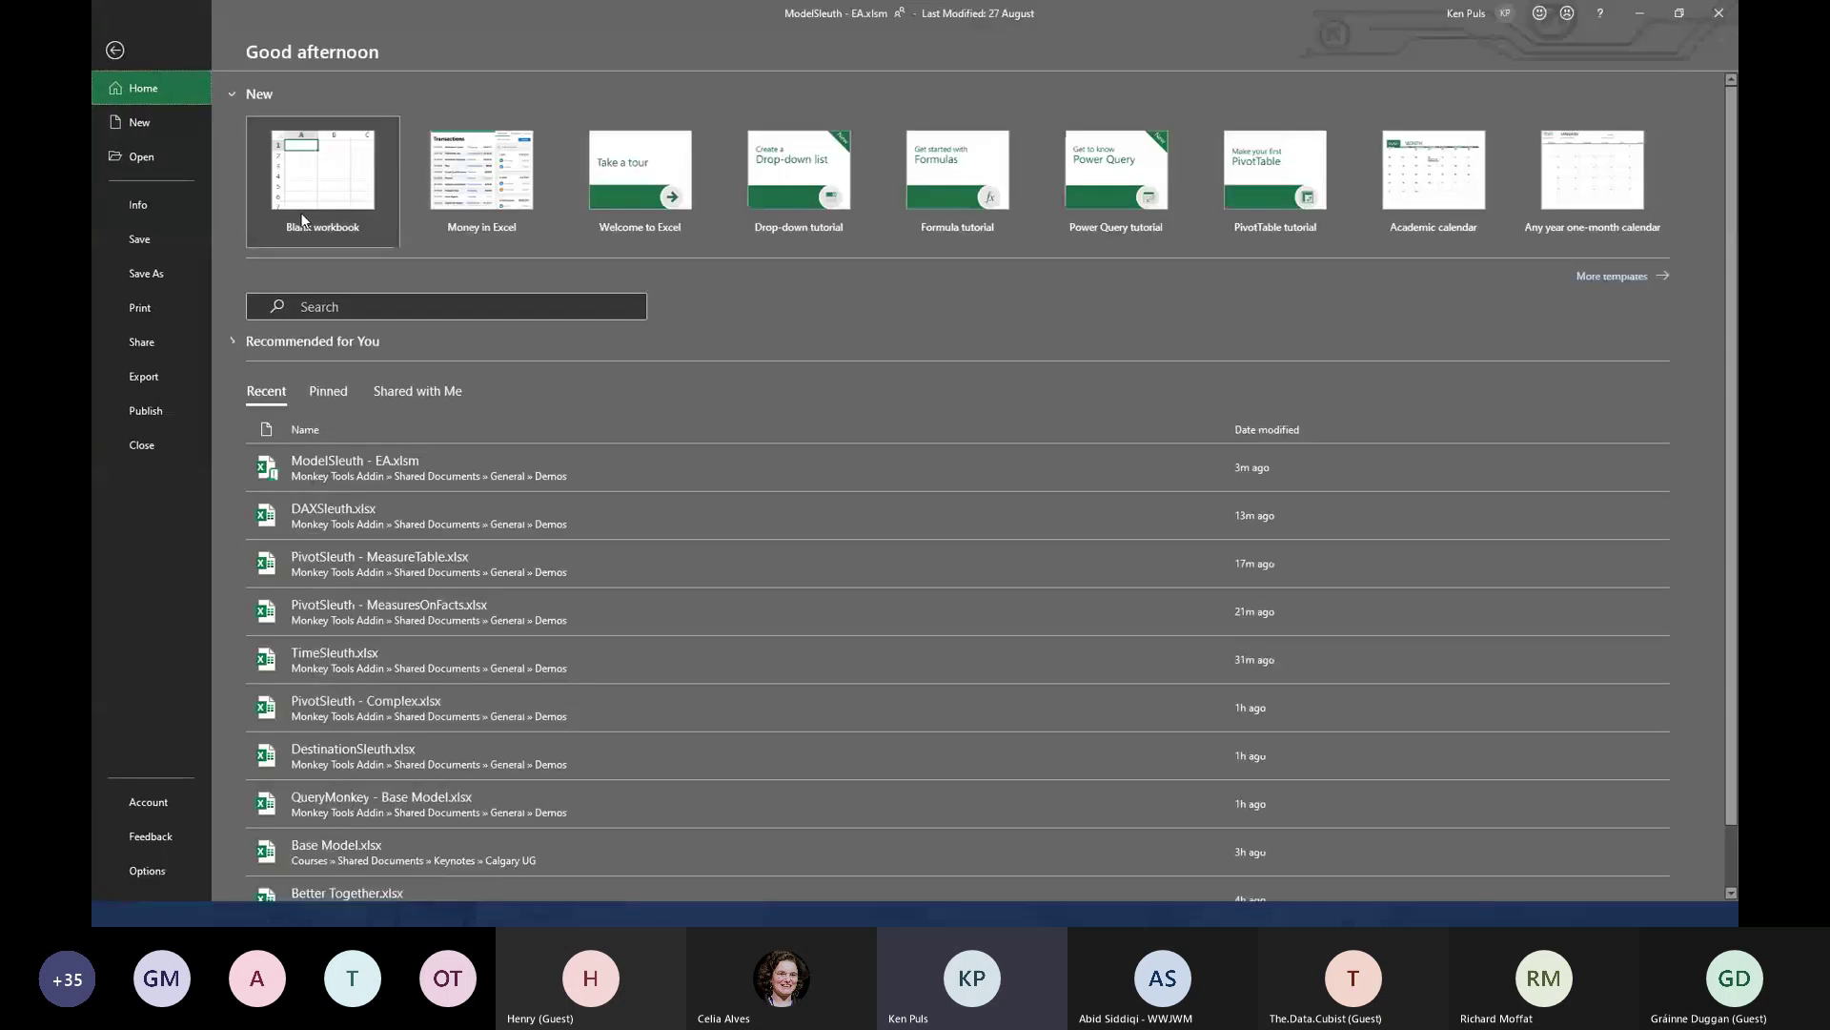
Create blank workbook Book2 and launch DAXSleuth from Monkey Tools
click(358, 208)
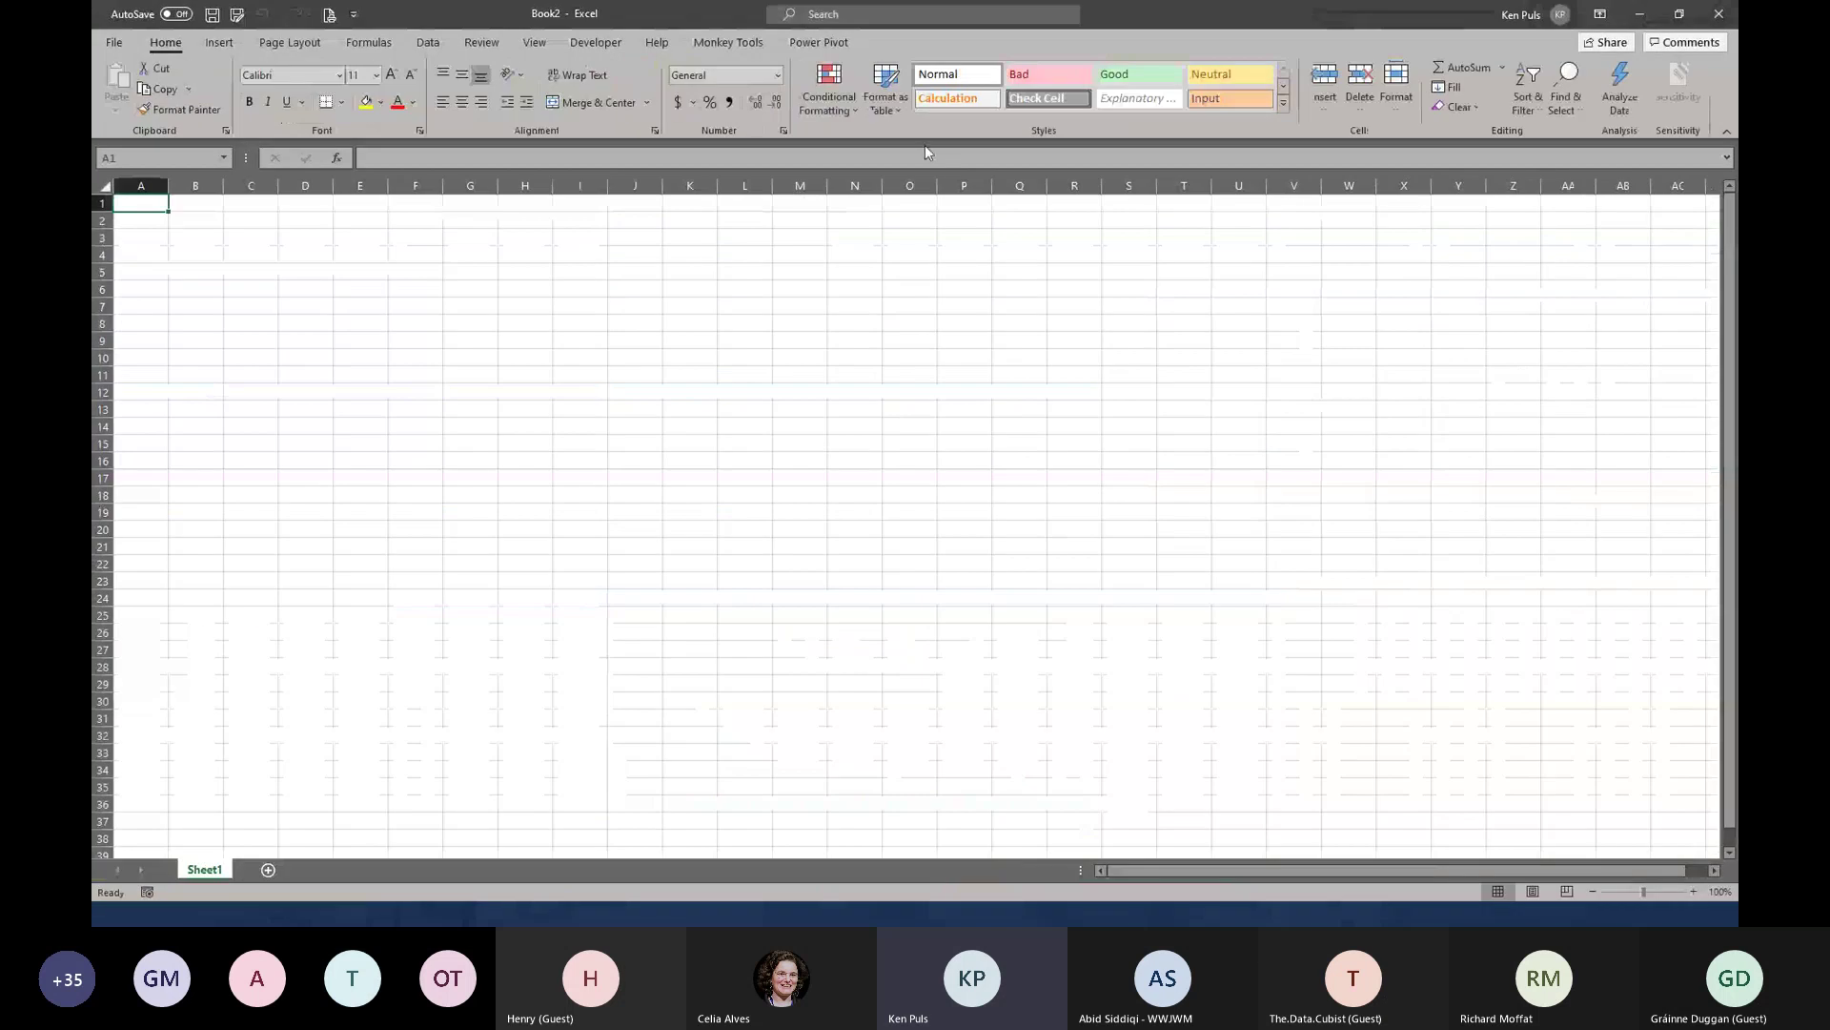
click(727, 43)
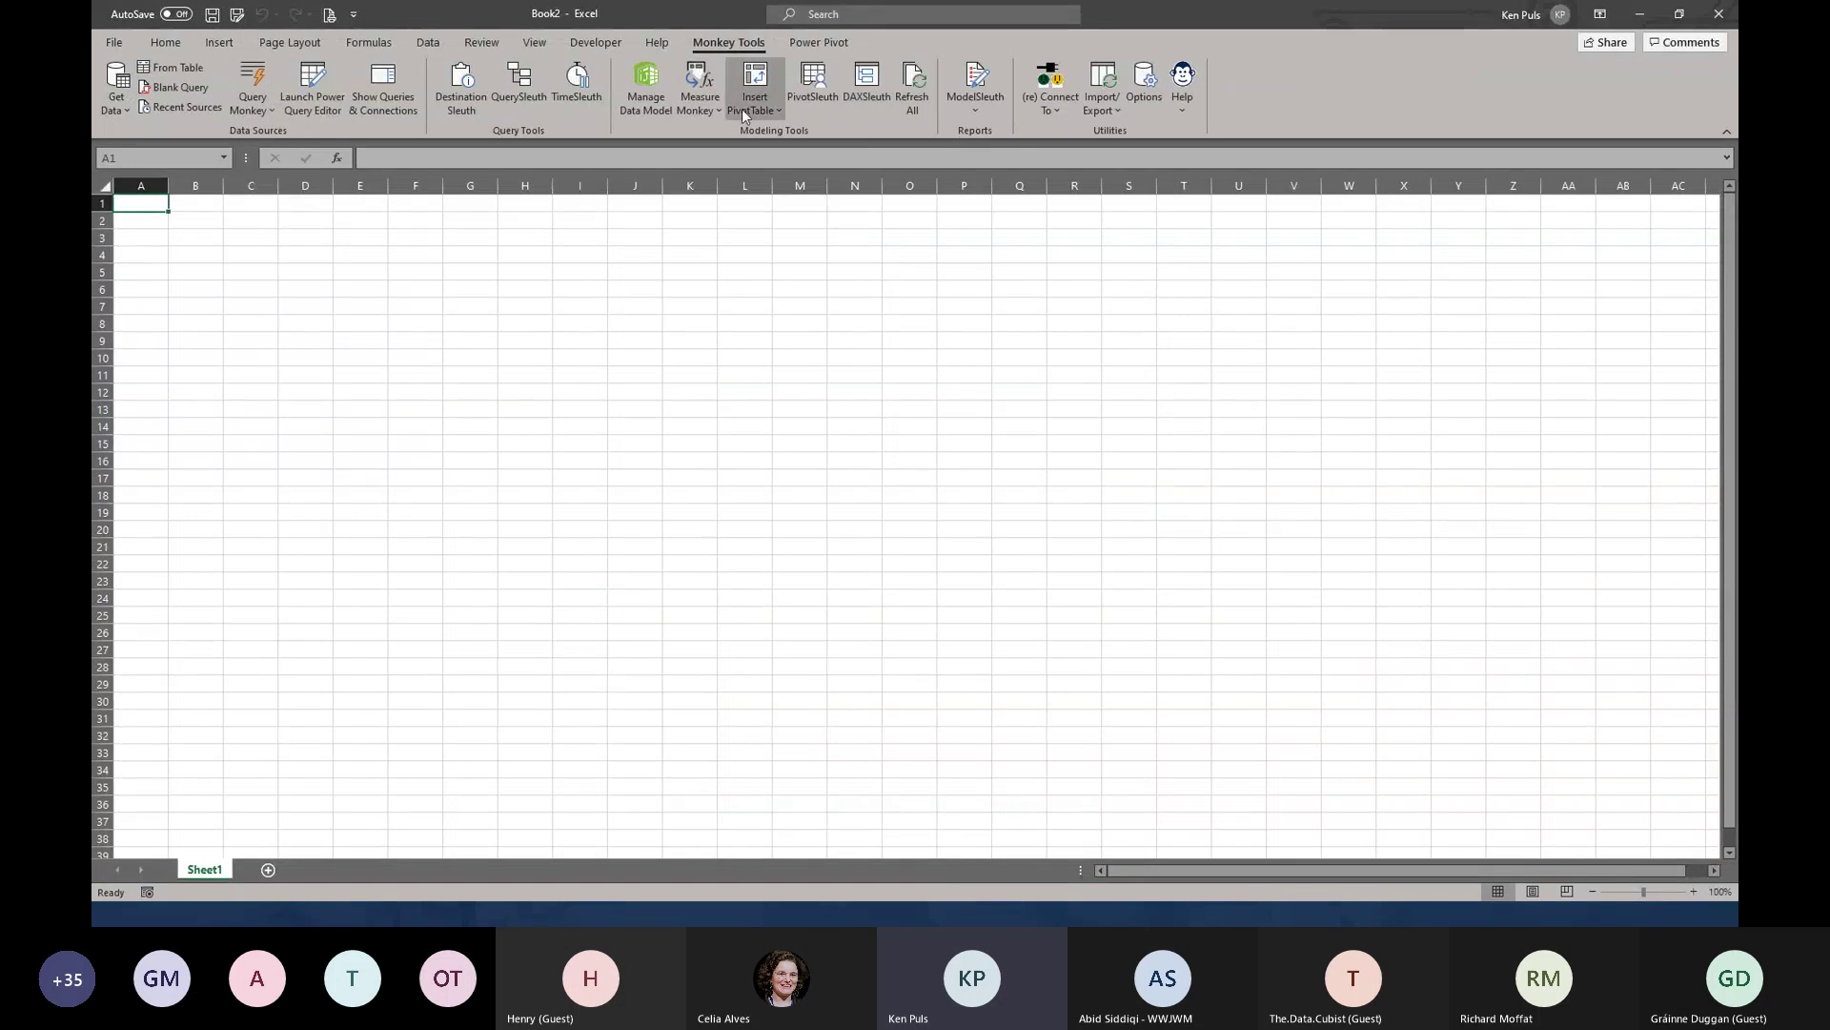
click(883, 94)
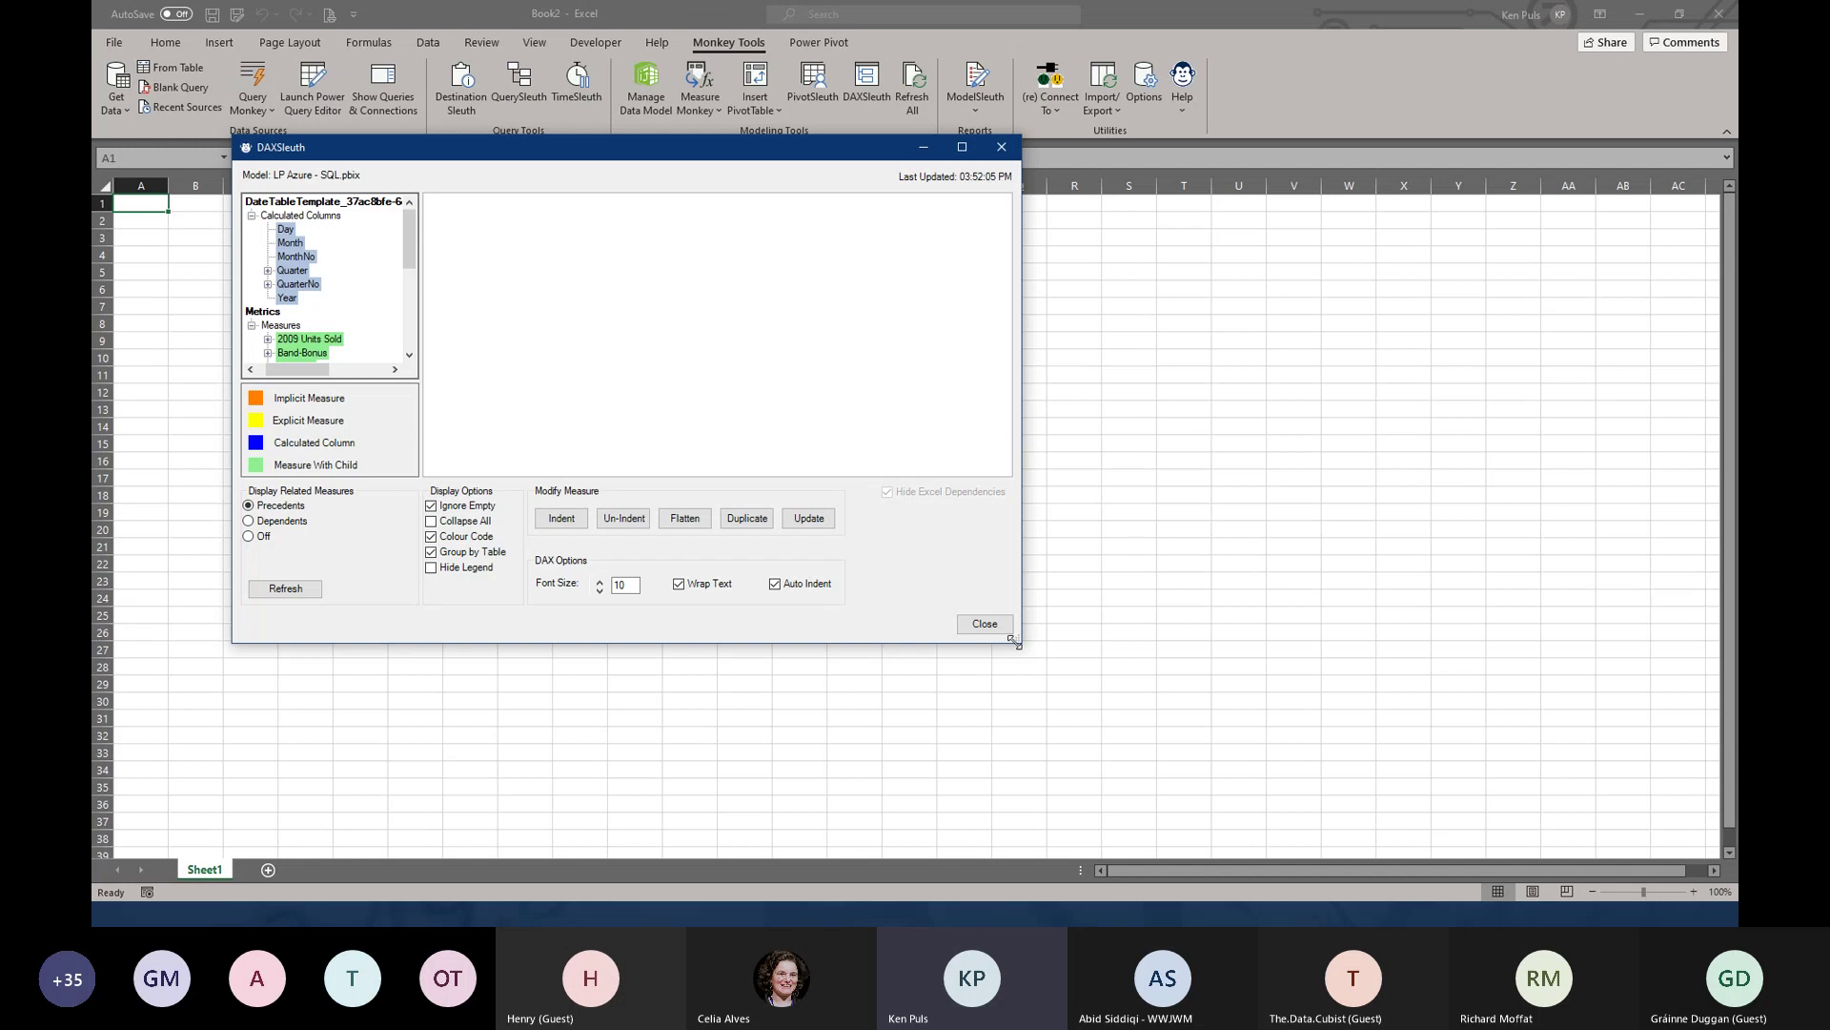
Enlarge DAXSleuth, hide the legend, and view DAX for 2009 Units Sold, Band-Bonus, Band-OK and Burgers Sold (All Time)
drag(1013, 640, 1271, 797)
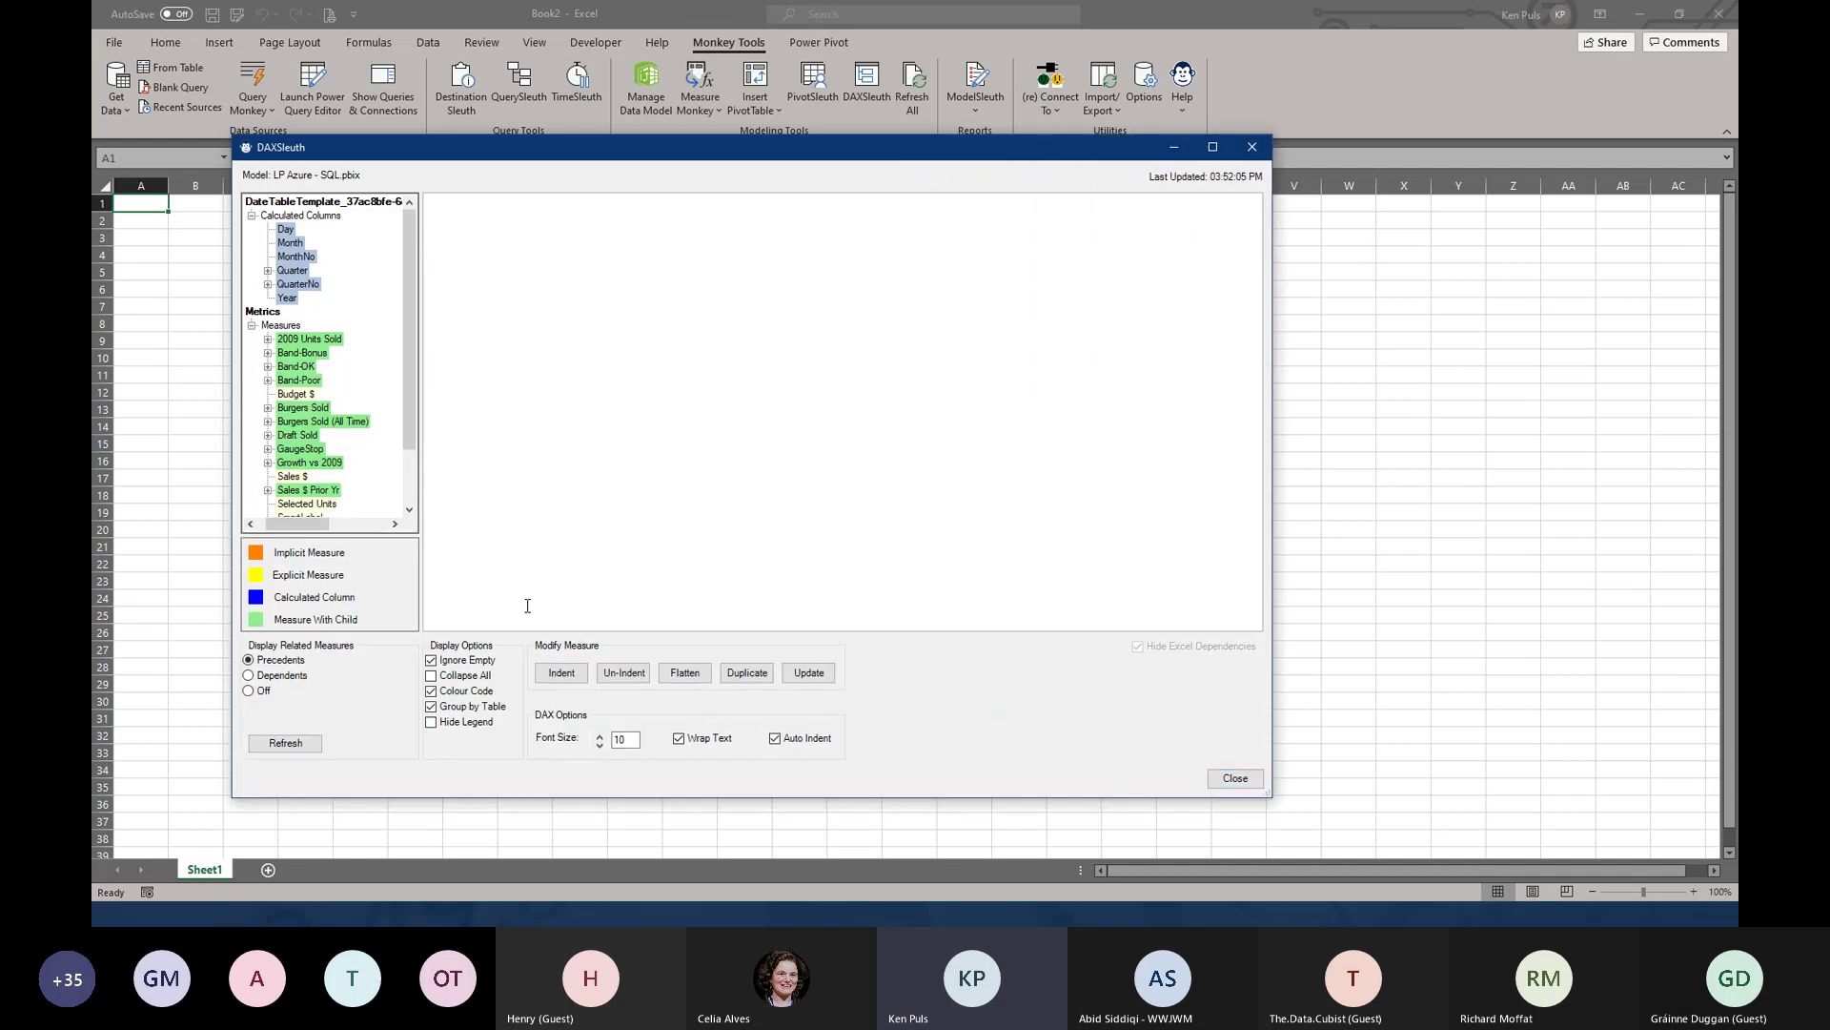
click(431, 722)
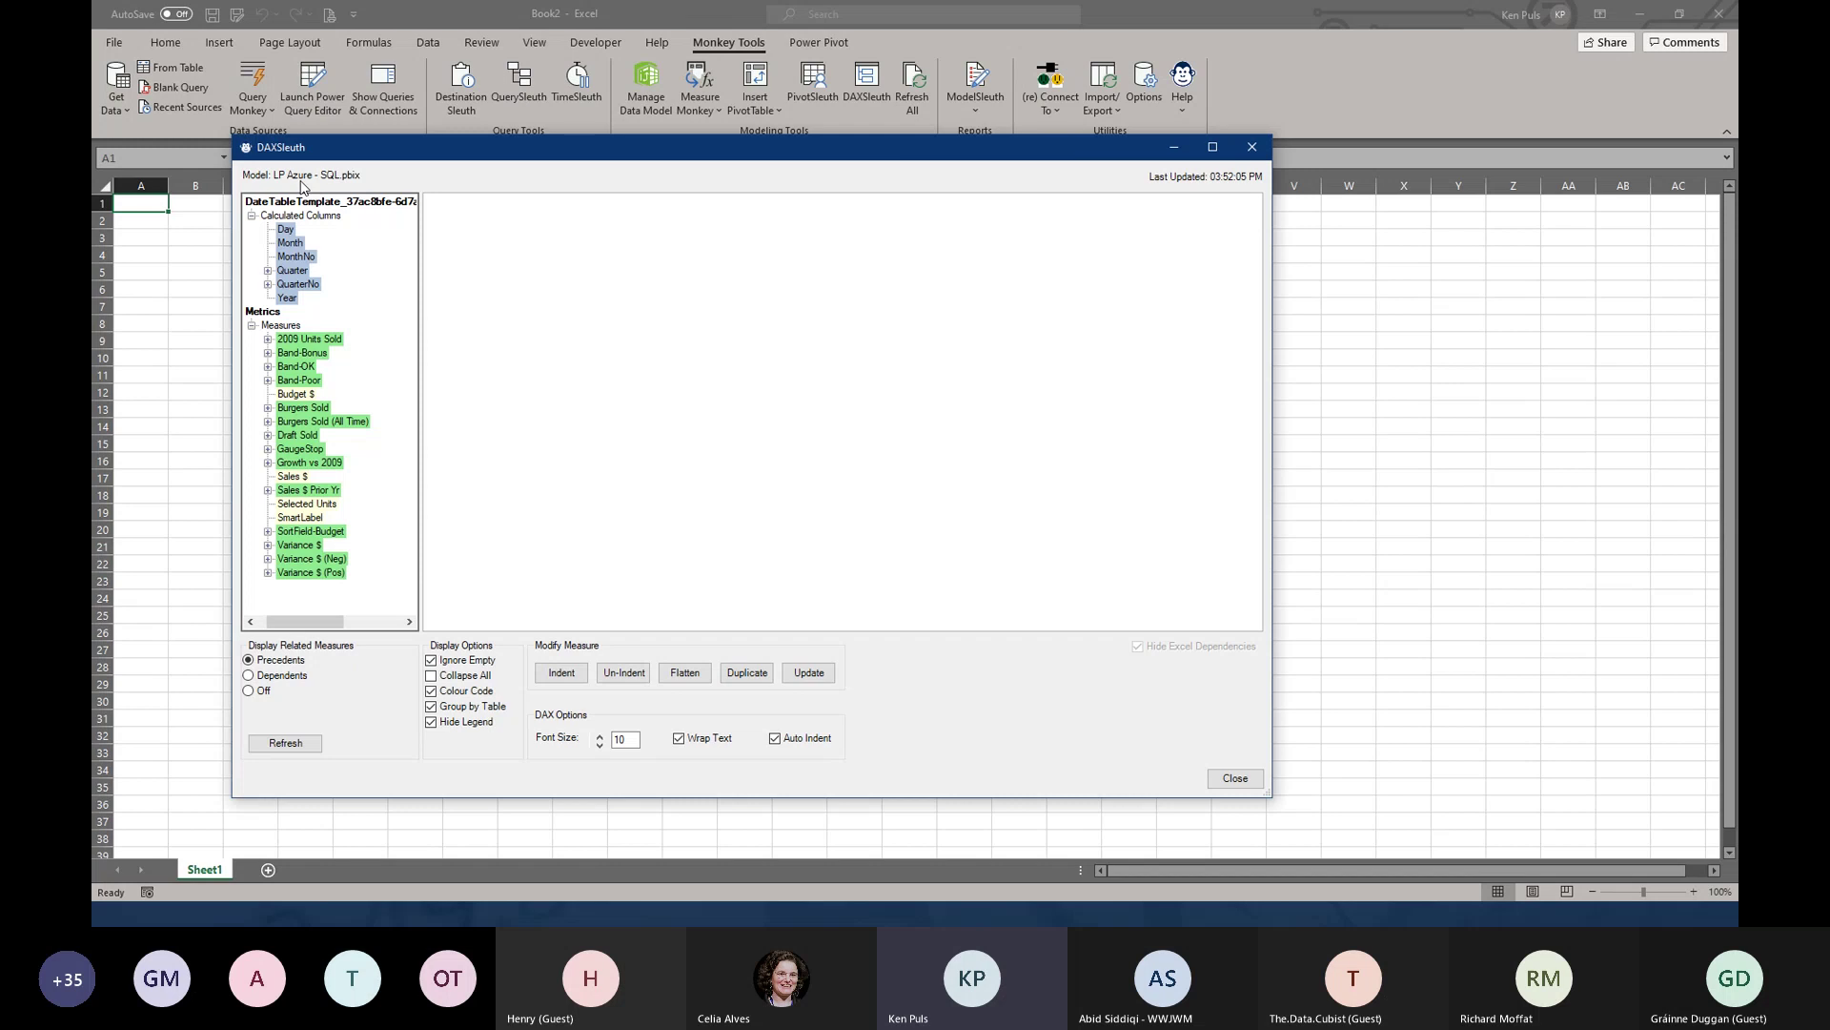
click(295, 340)
click(301, 355)
click(298, 368)
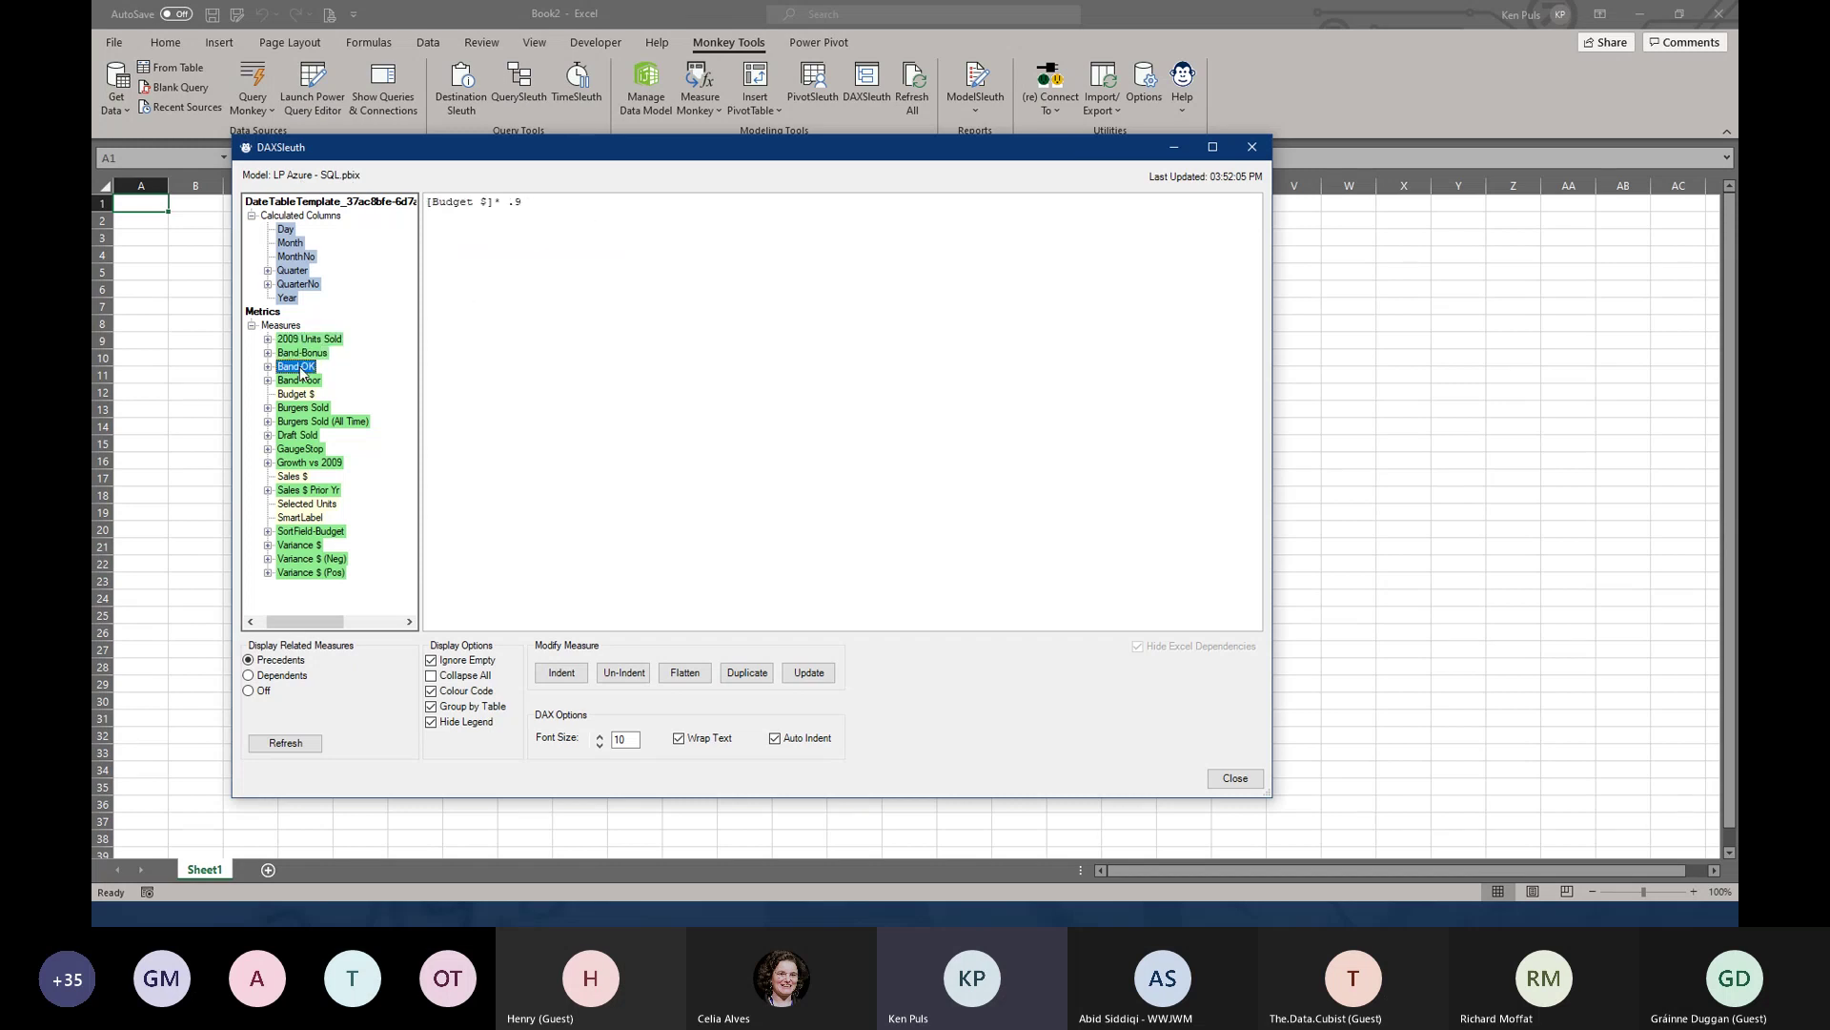
click(302, 422)
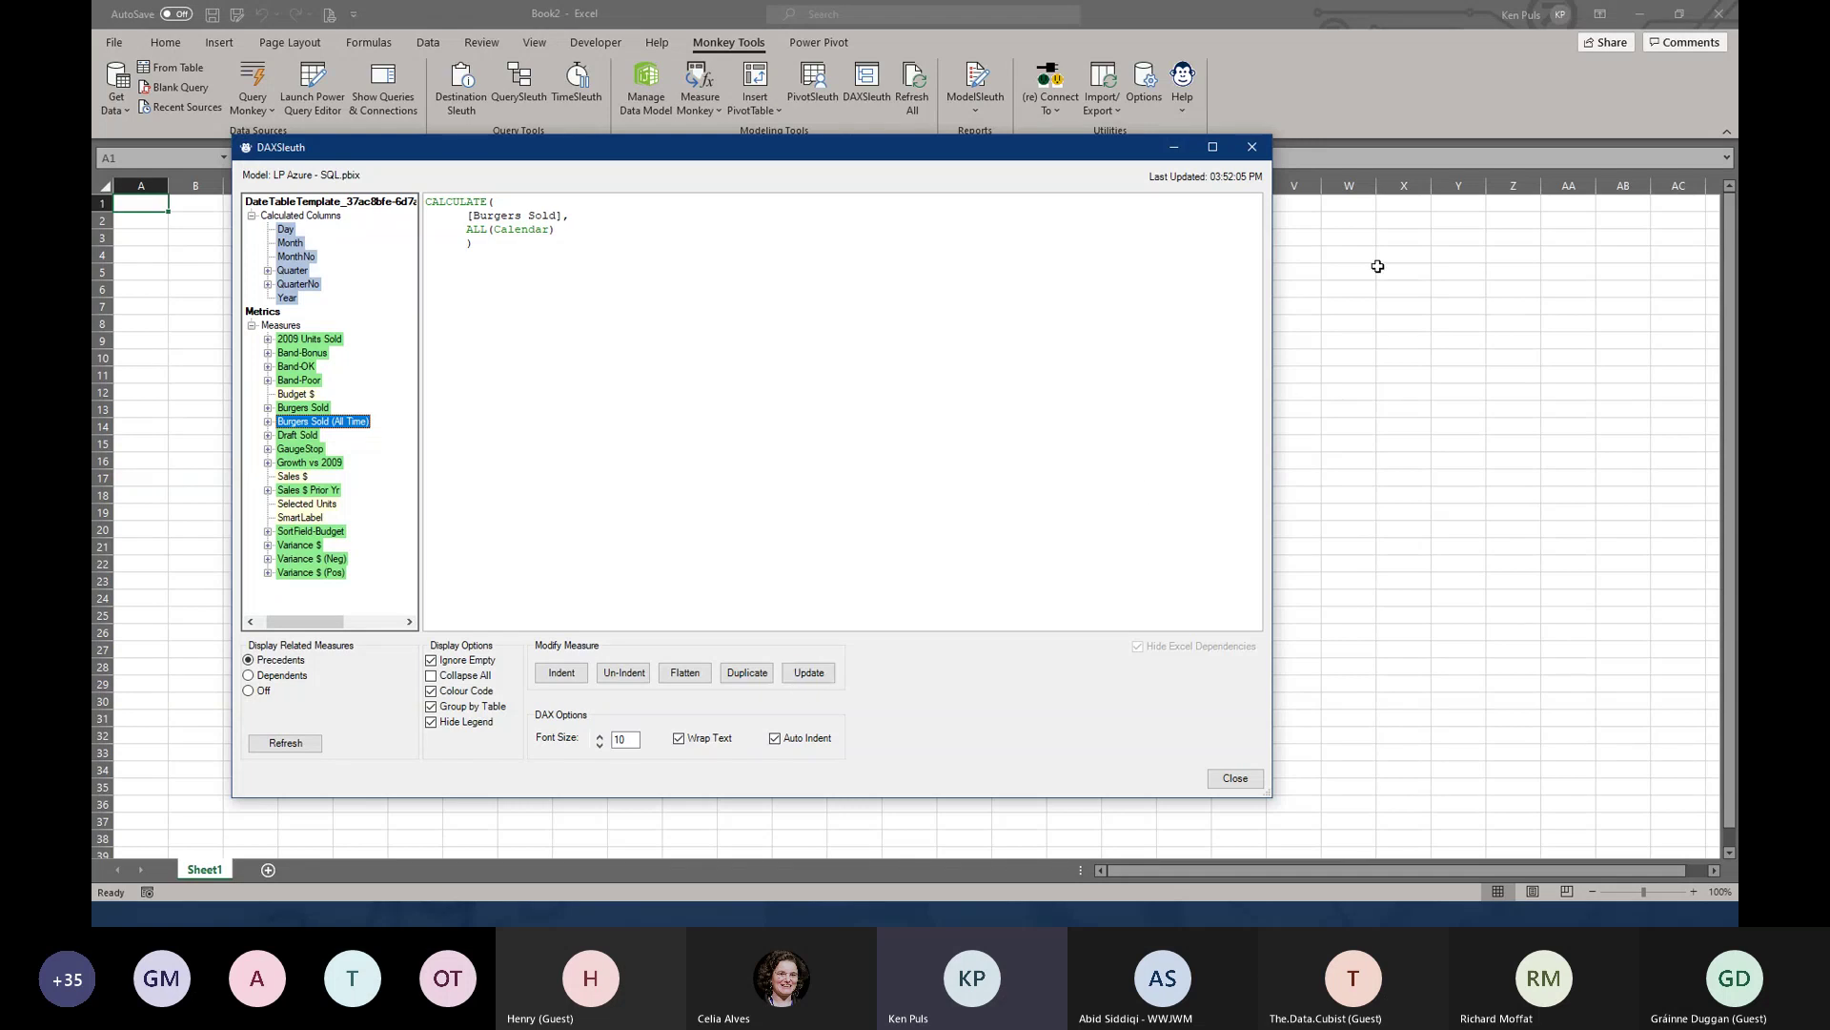
click(1268, 147)
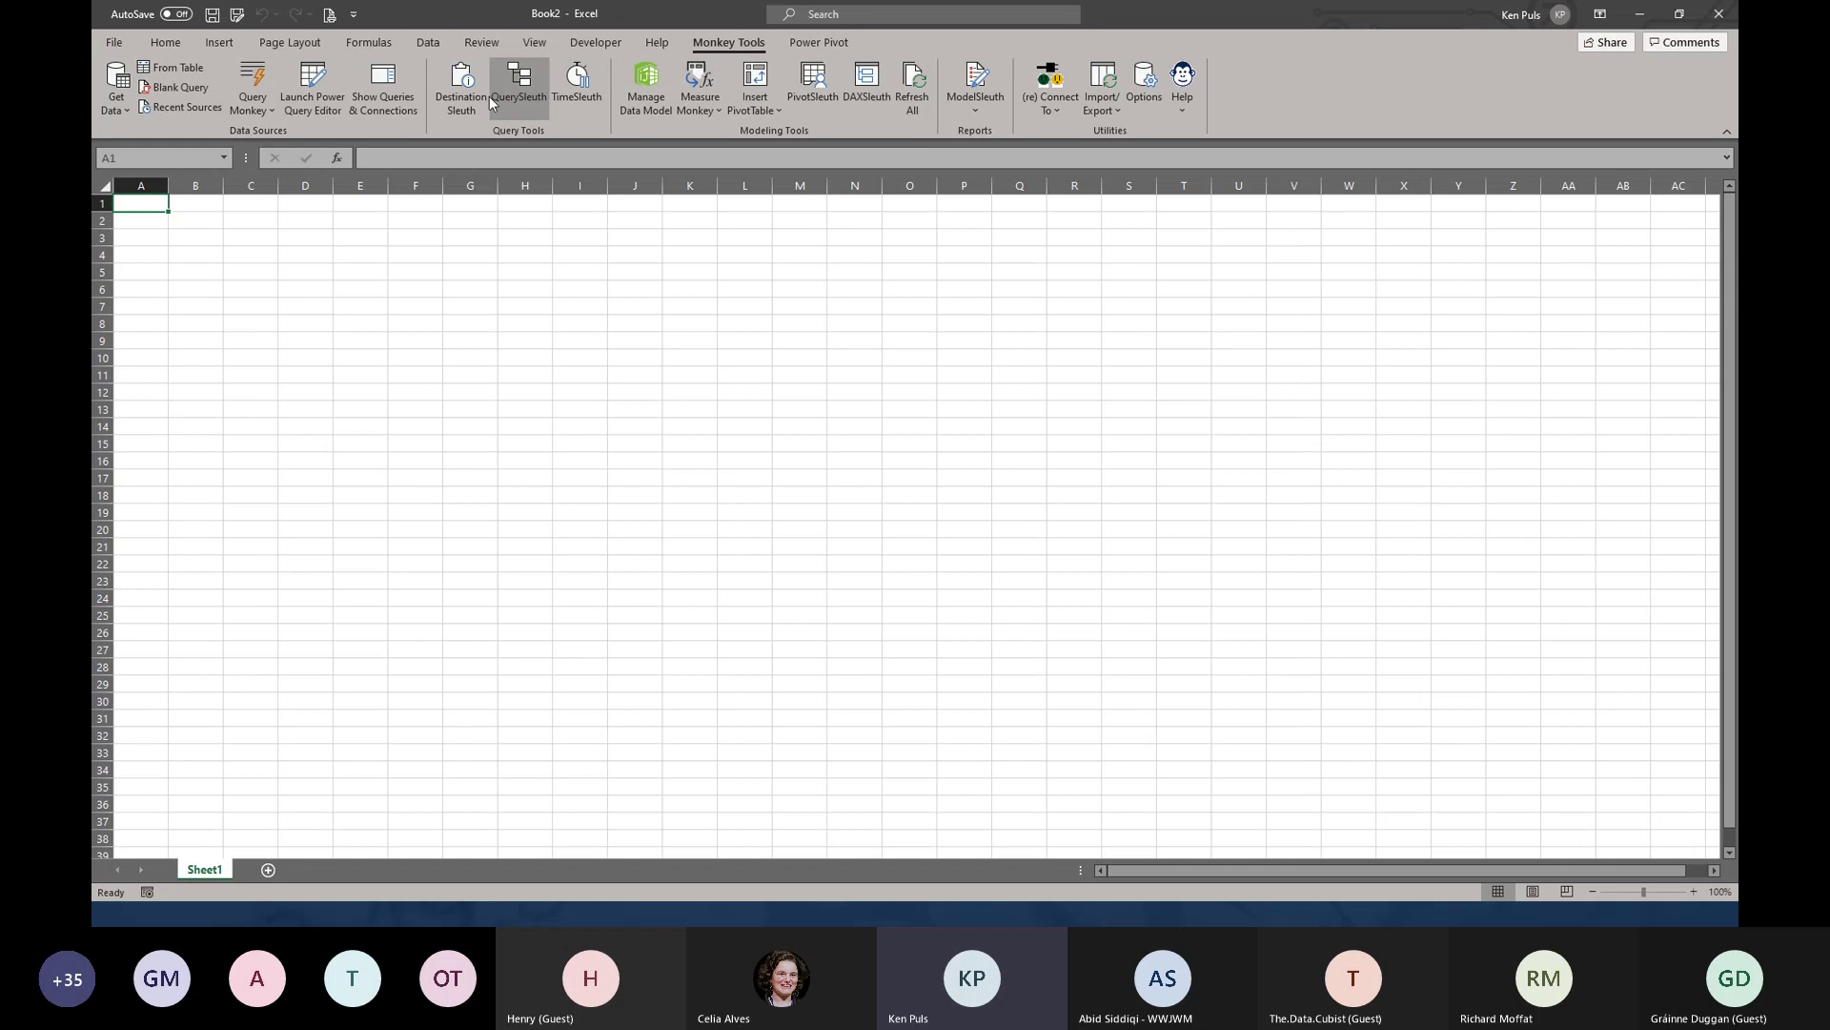
click(516, 103)
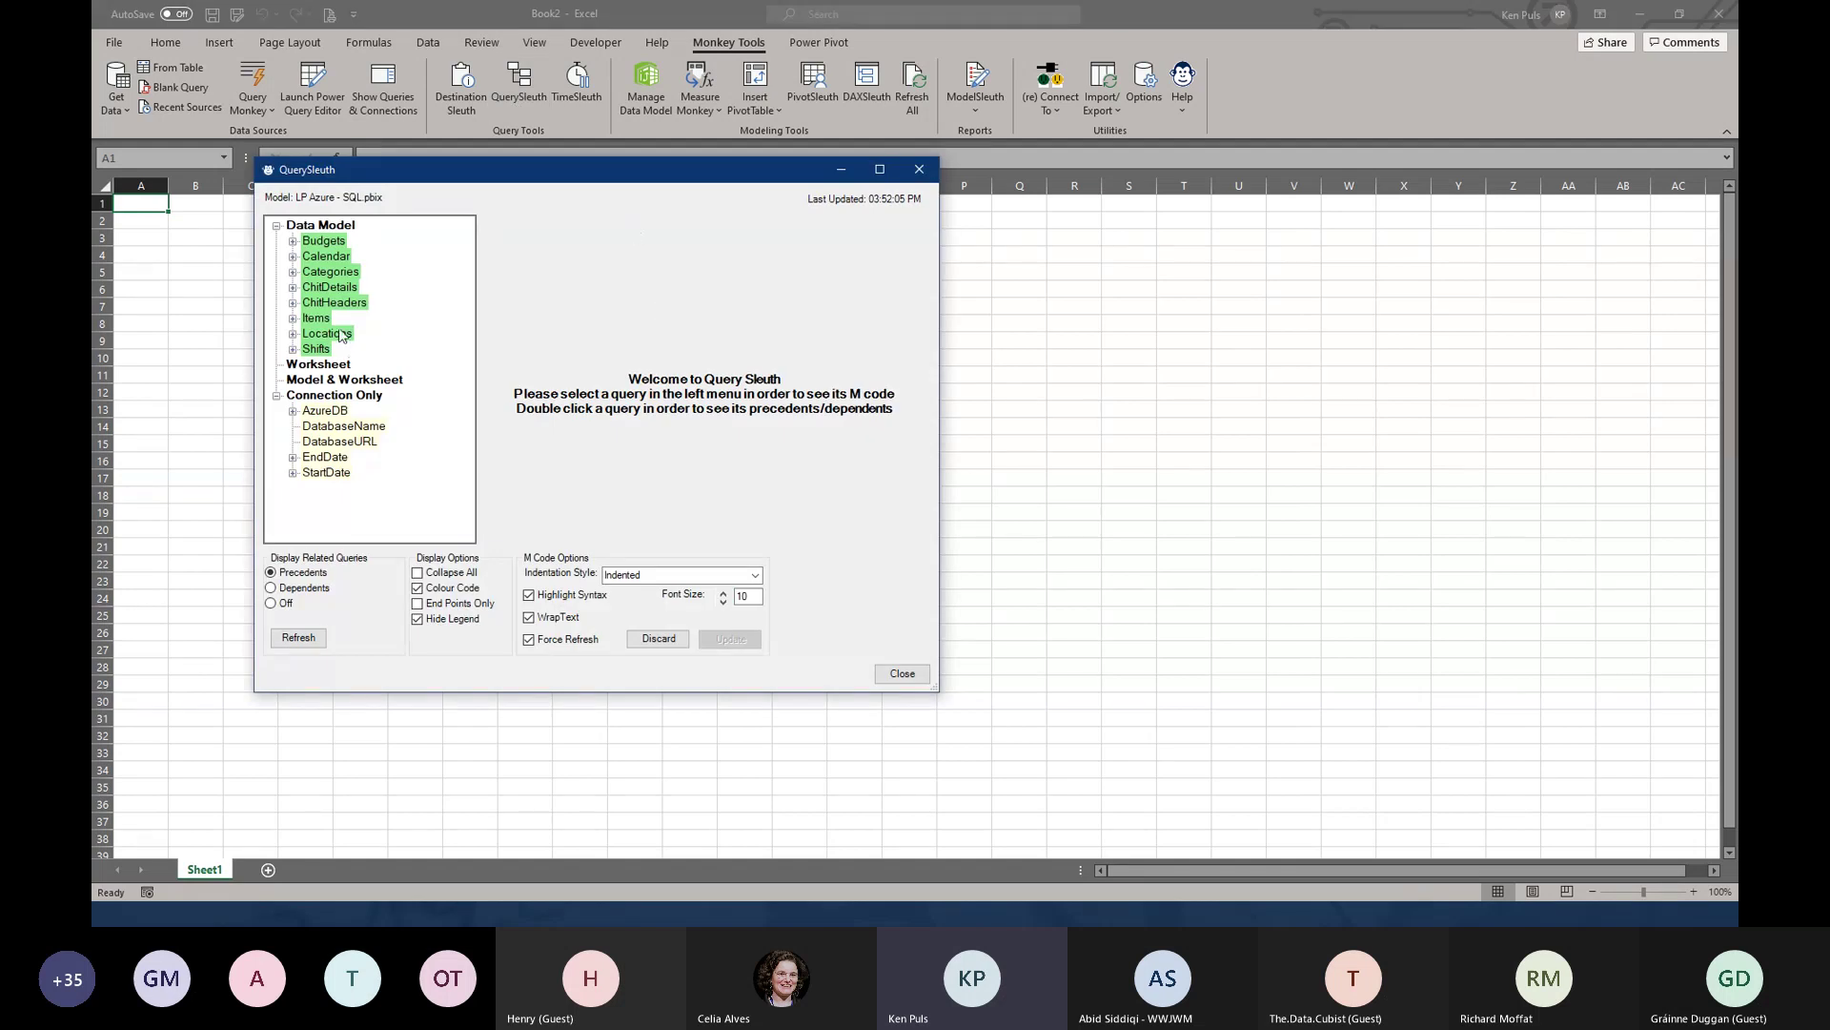
click(329, 291)
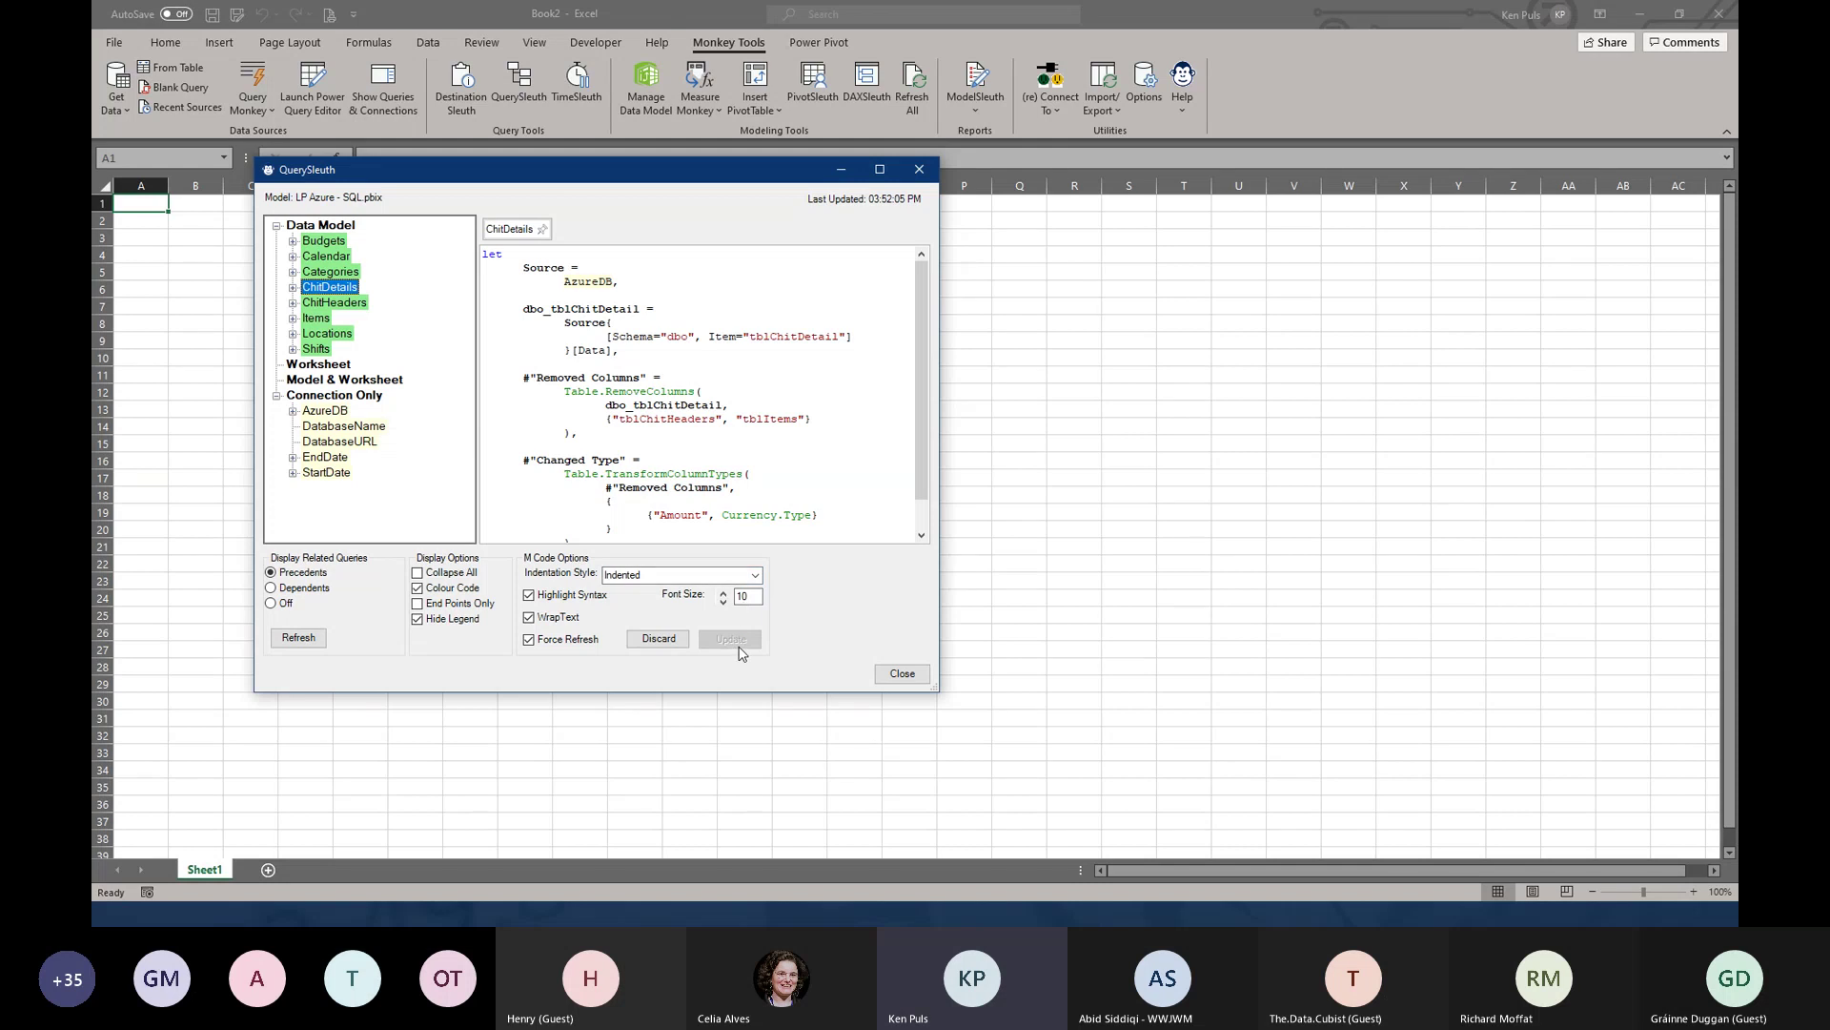
click(919, 171)
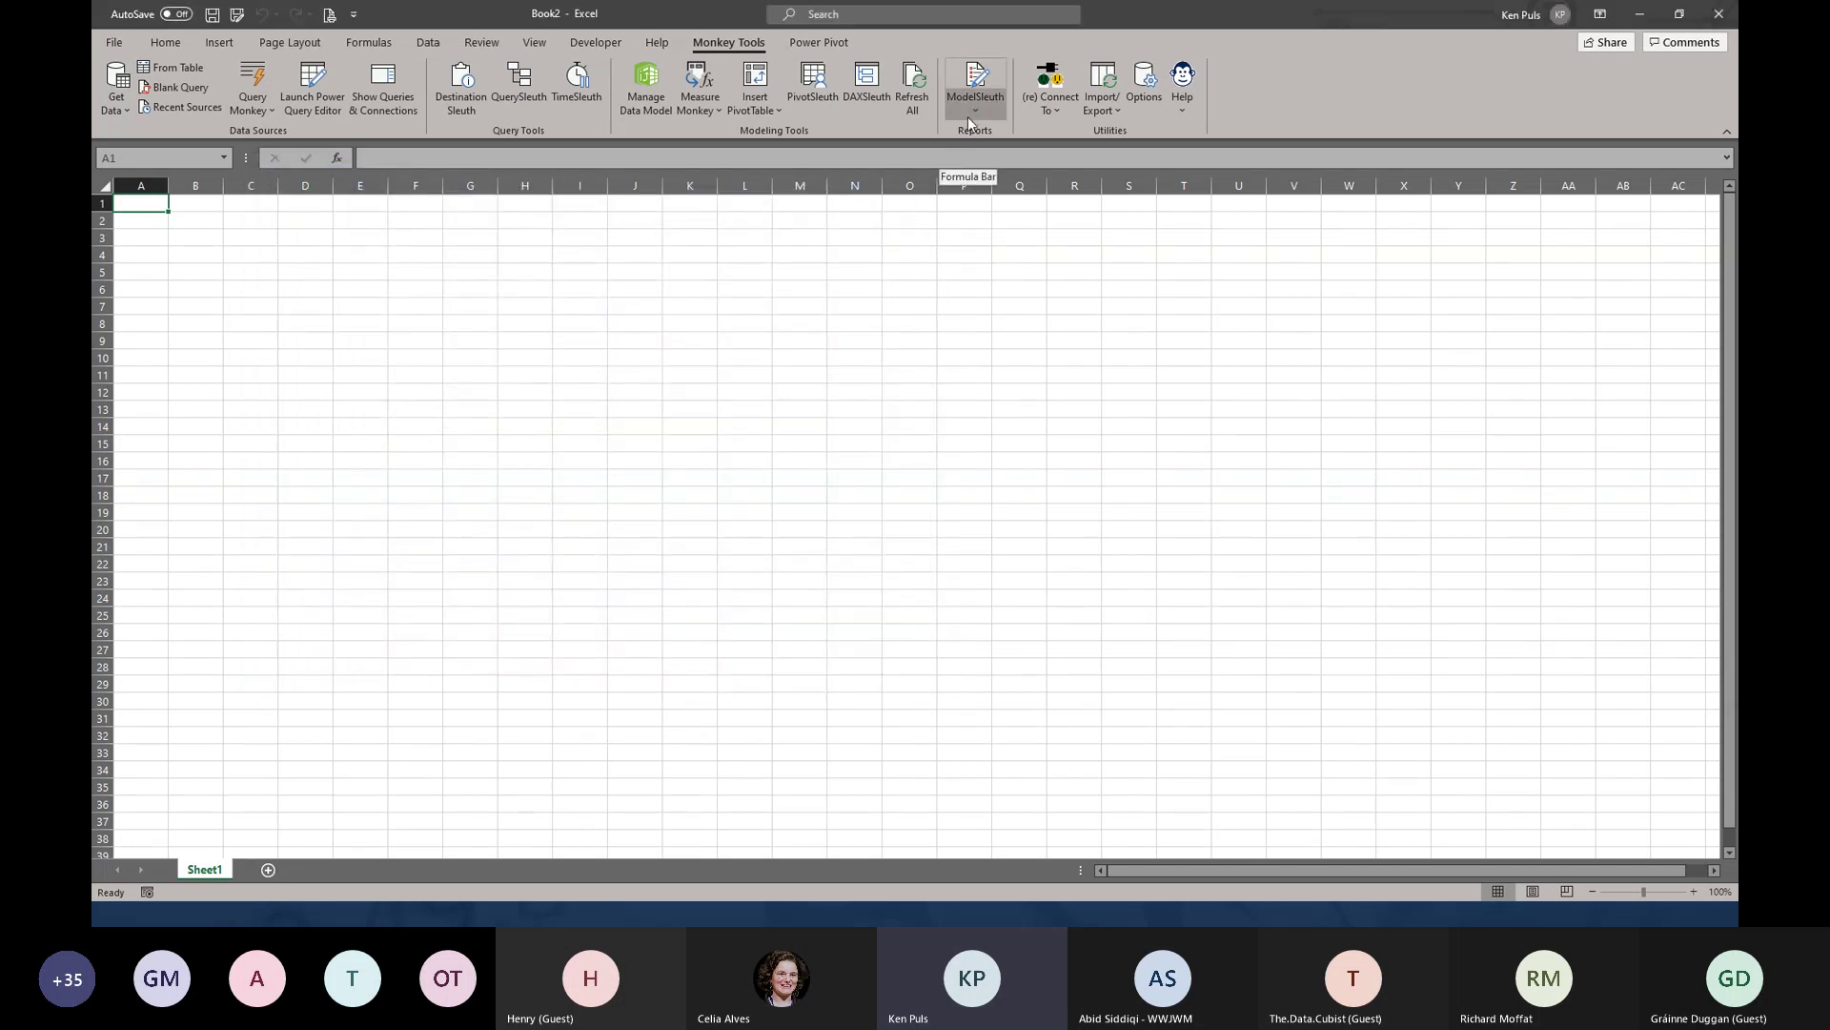
click(971, 117)
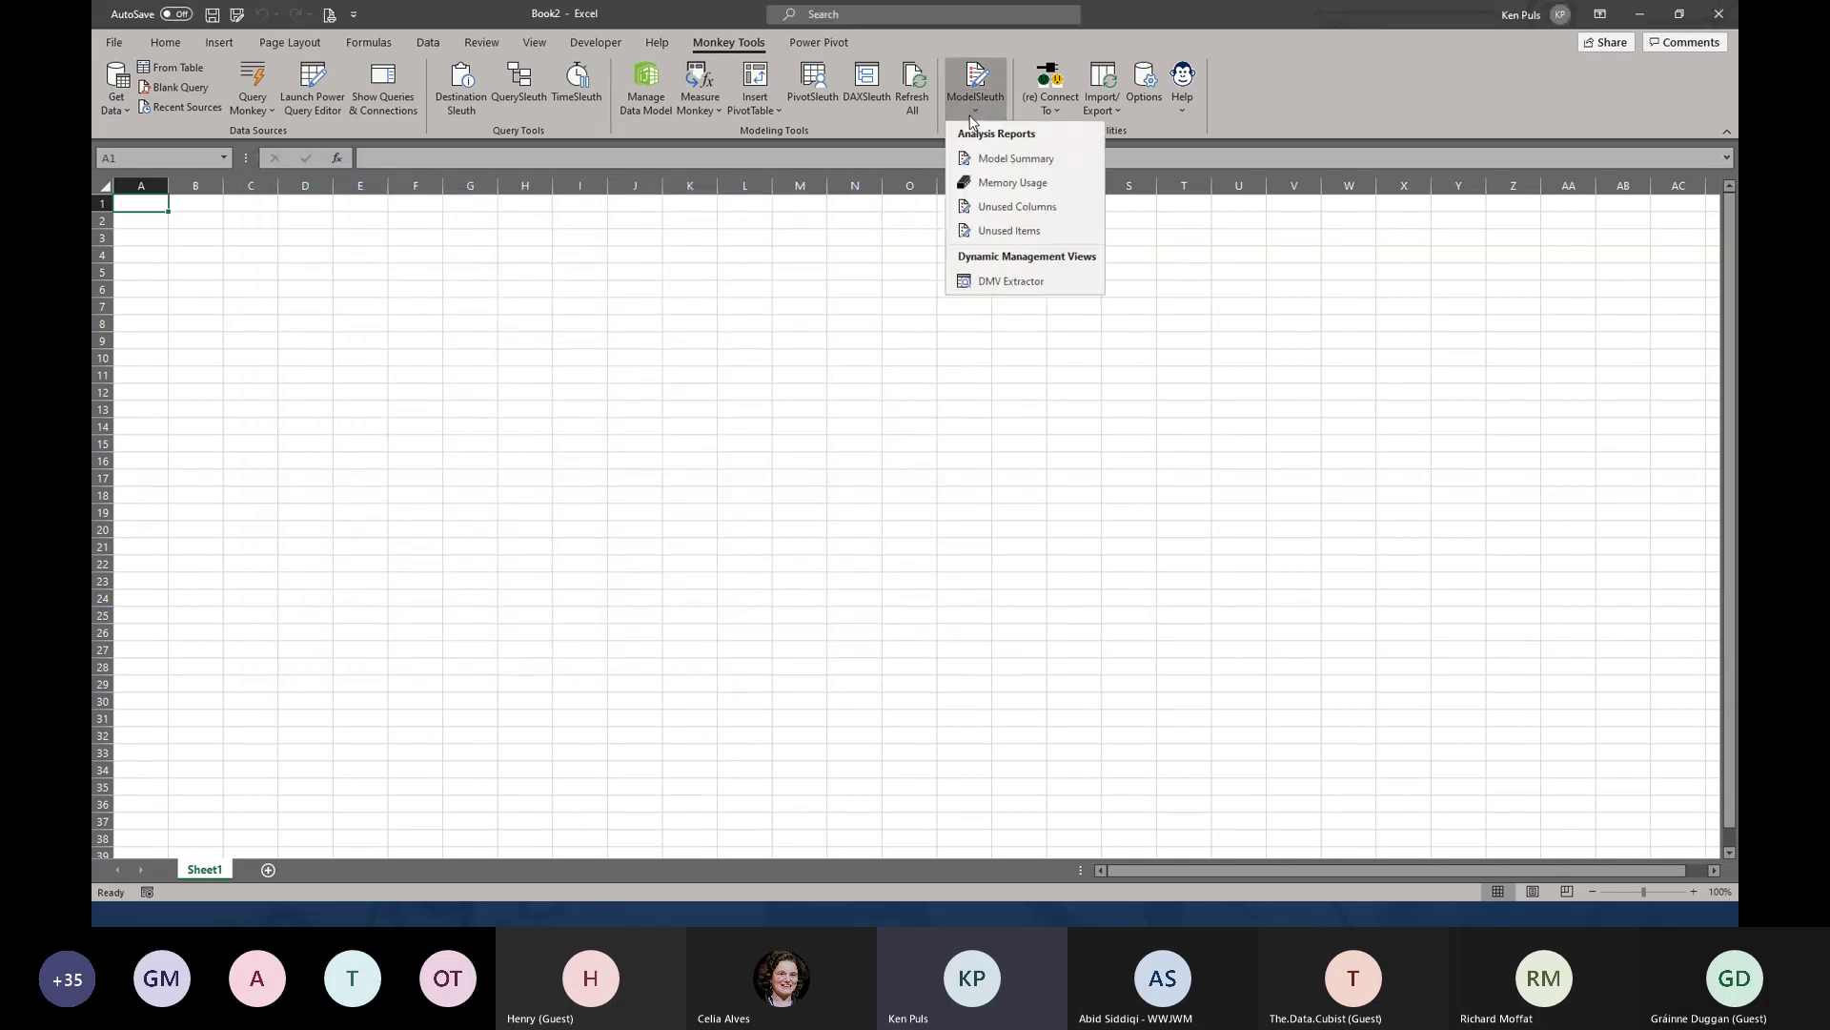
click(986, 162)
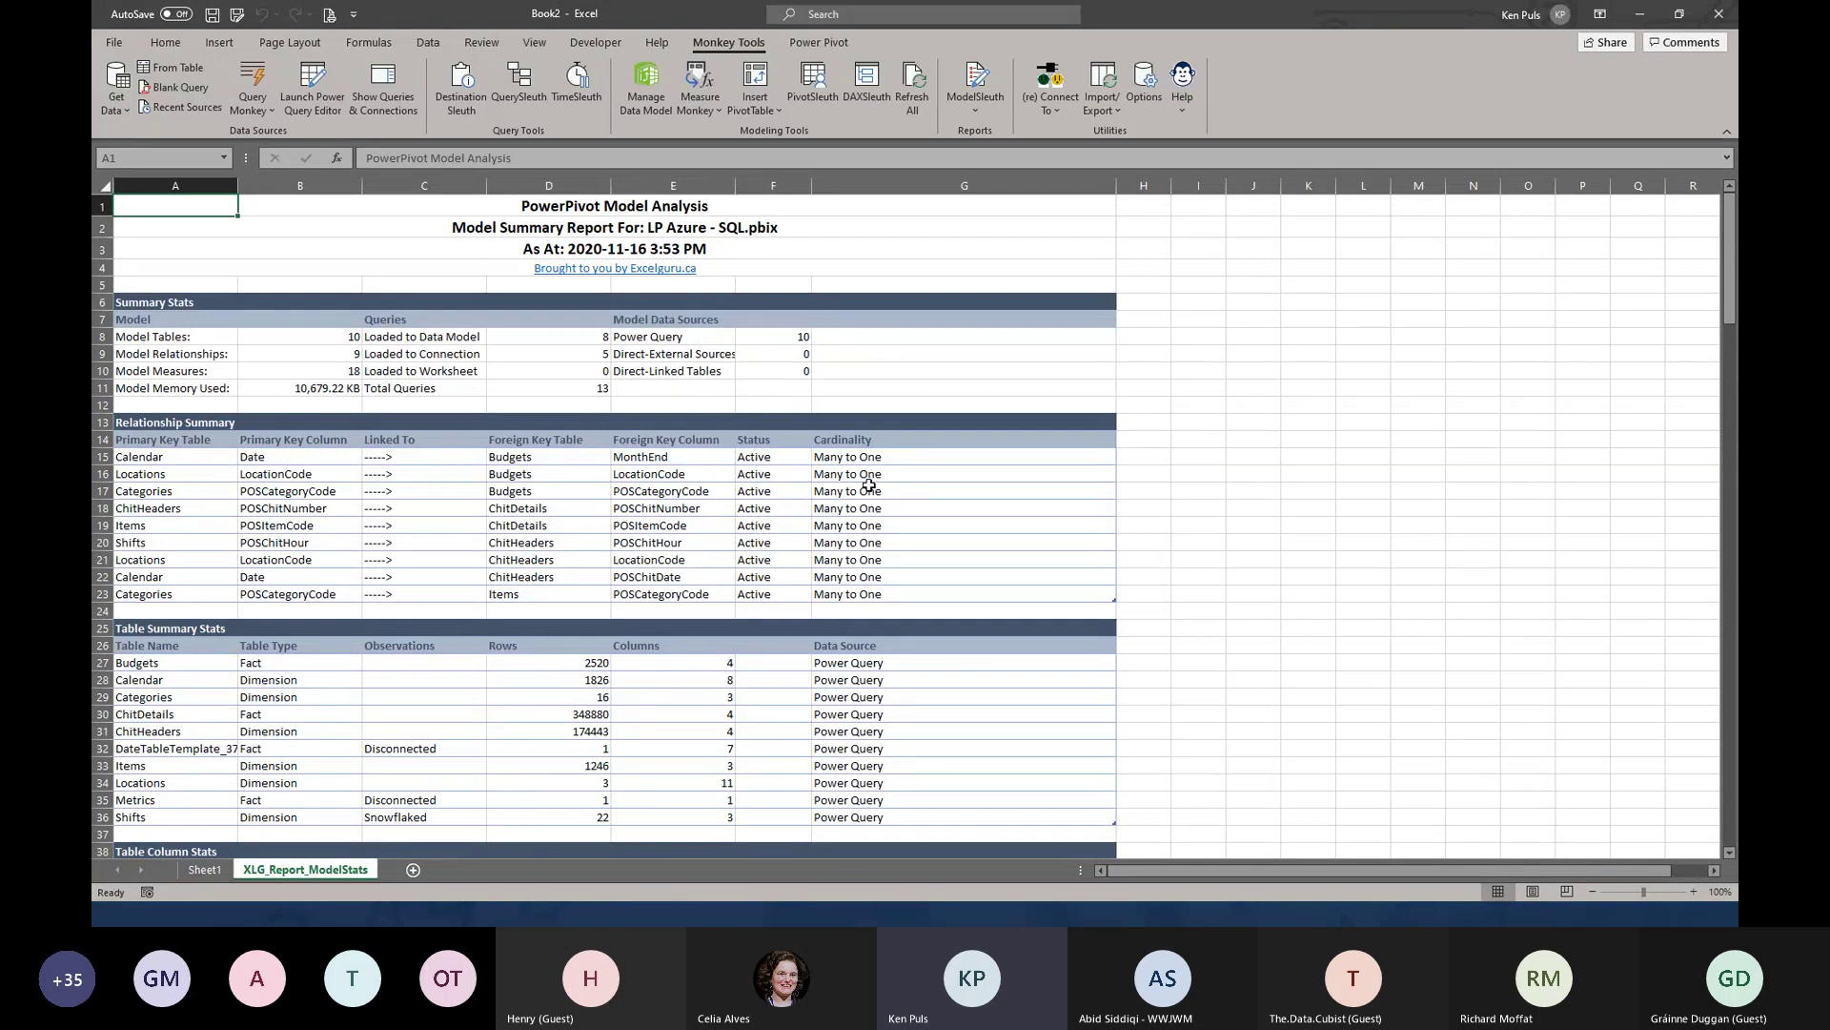
drag(875, 457, 954, 595)
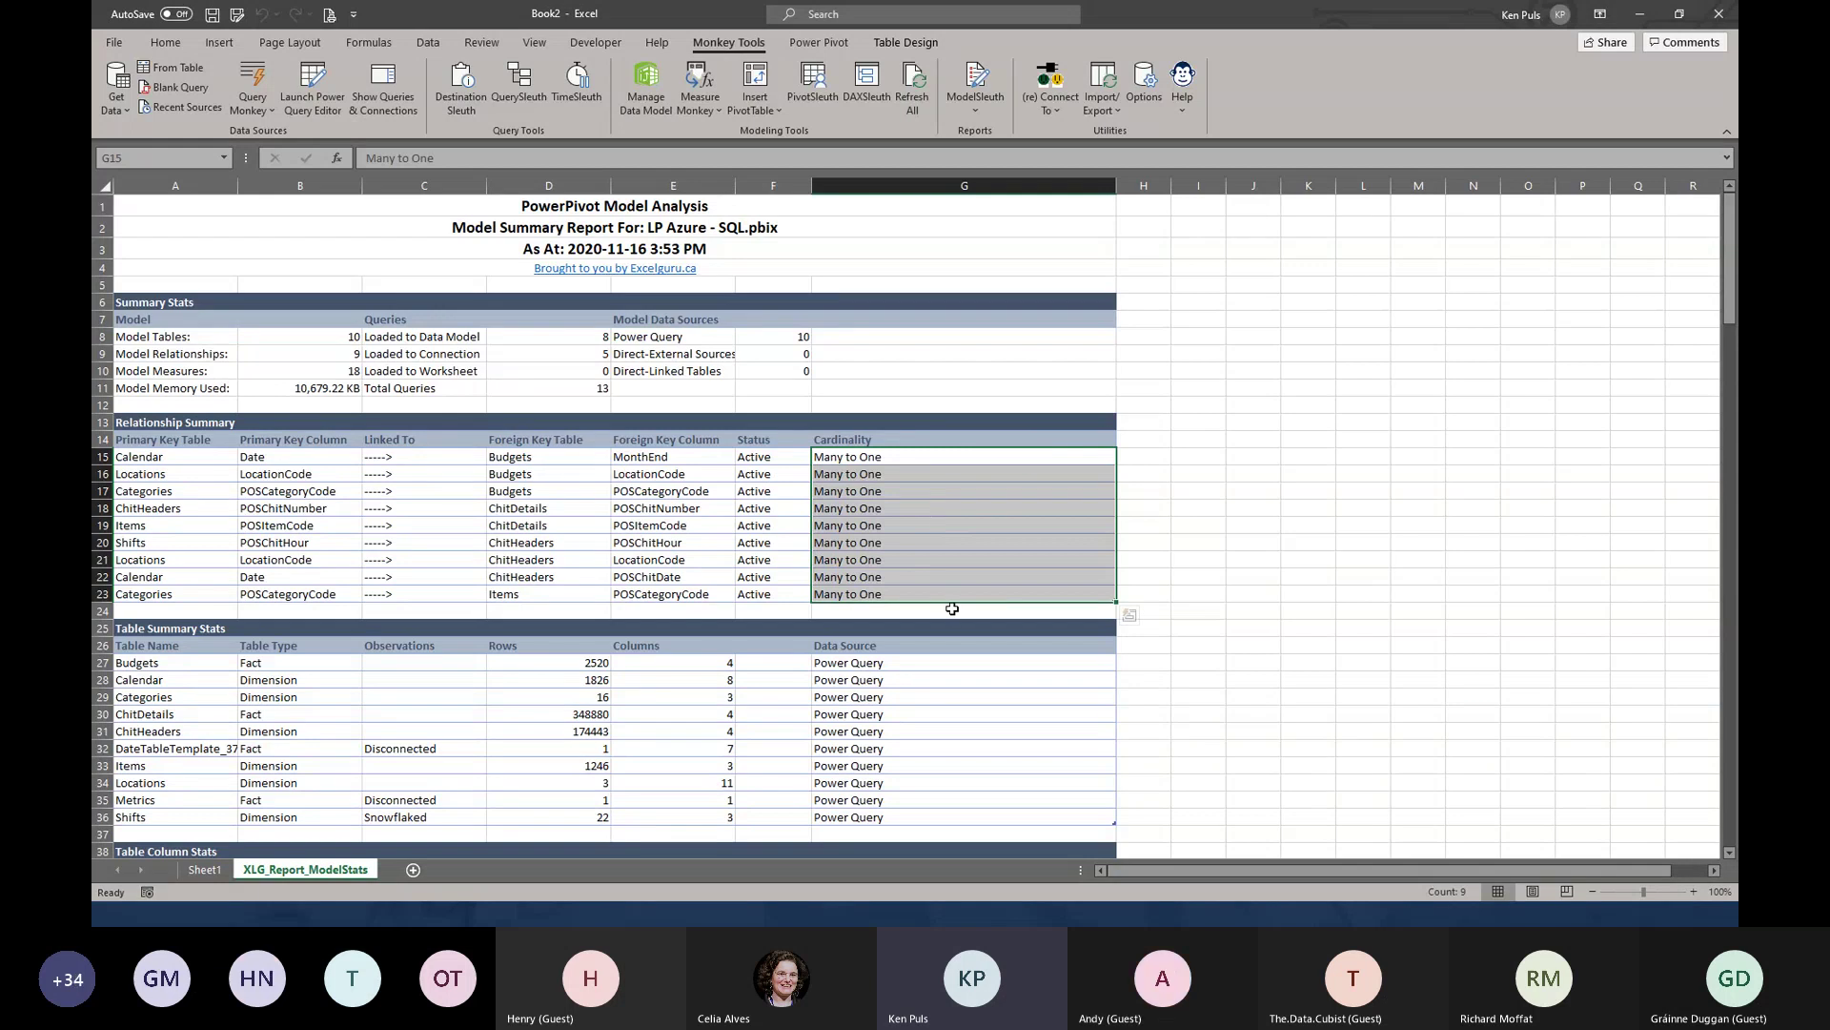
scroll(952, 608, down, 6)
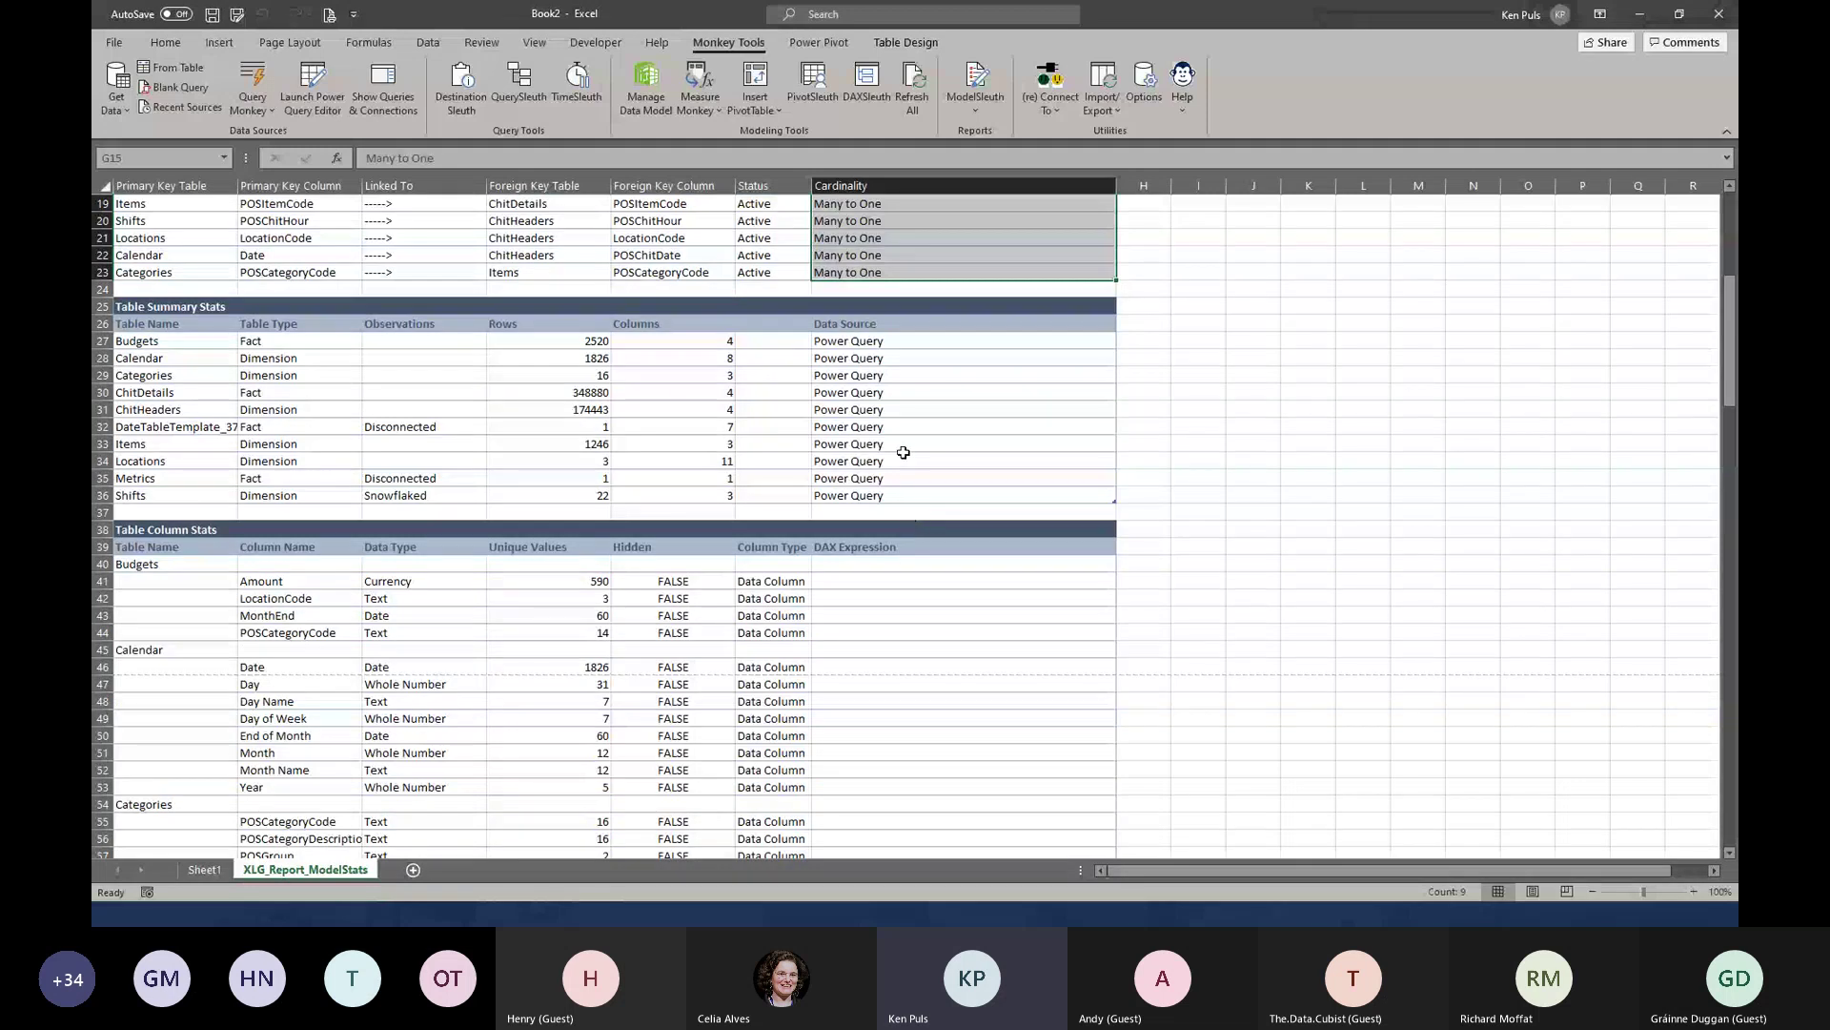
scroll(905, 477, down, 9)
scroll(902, 457, down, 11)
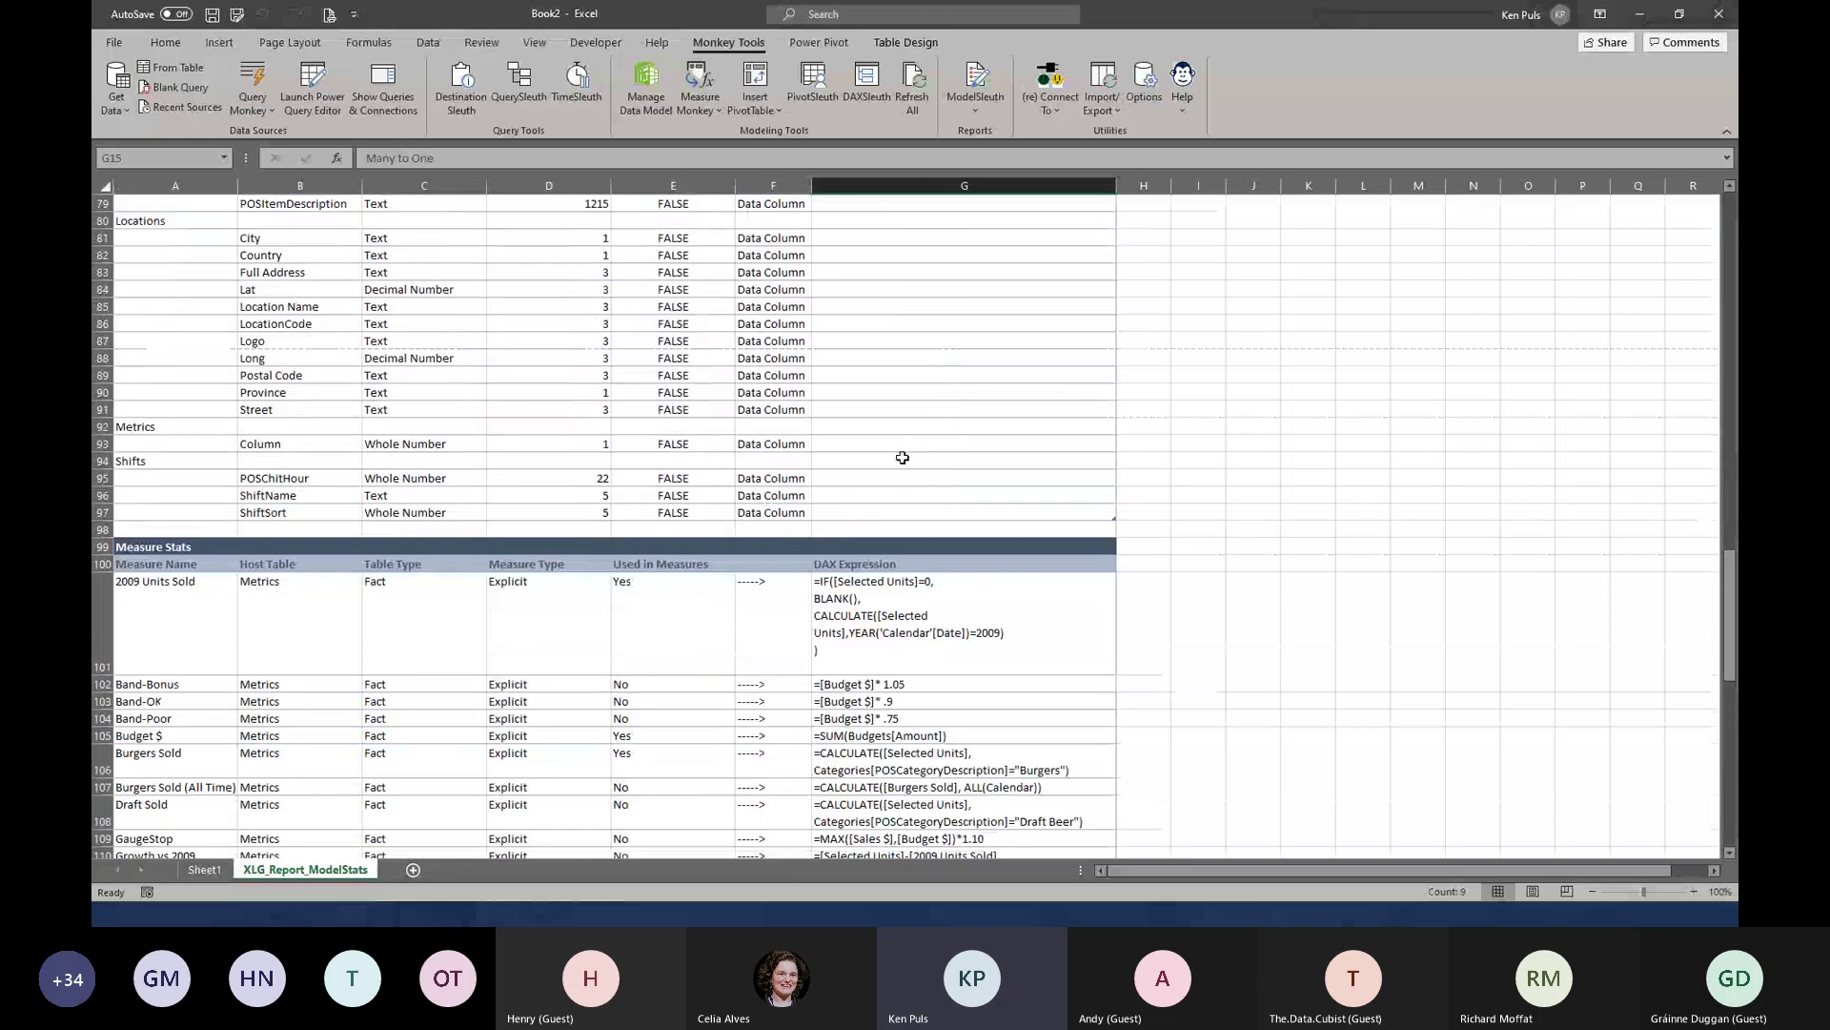
scroll(902, 457, up, 13)
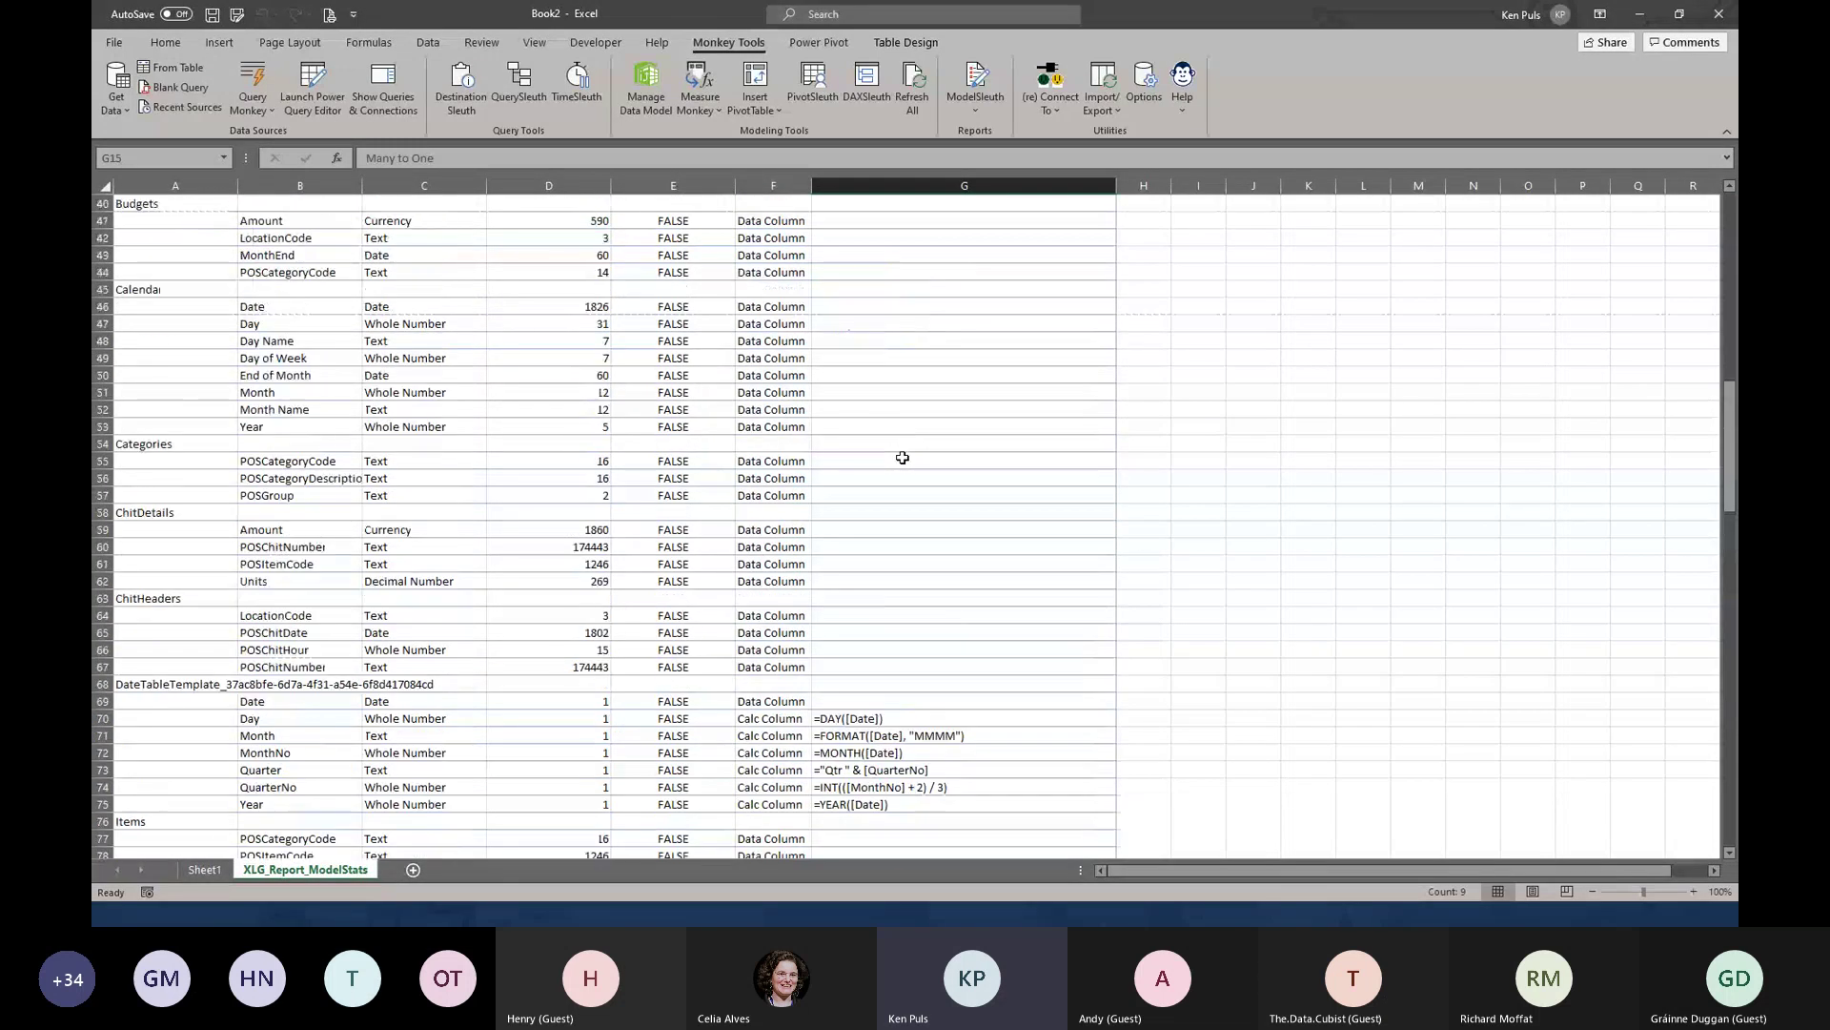
scroll(902, 457, up, 7)
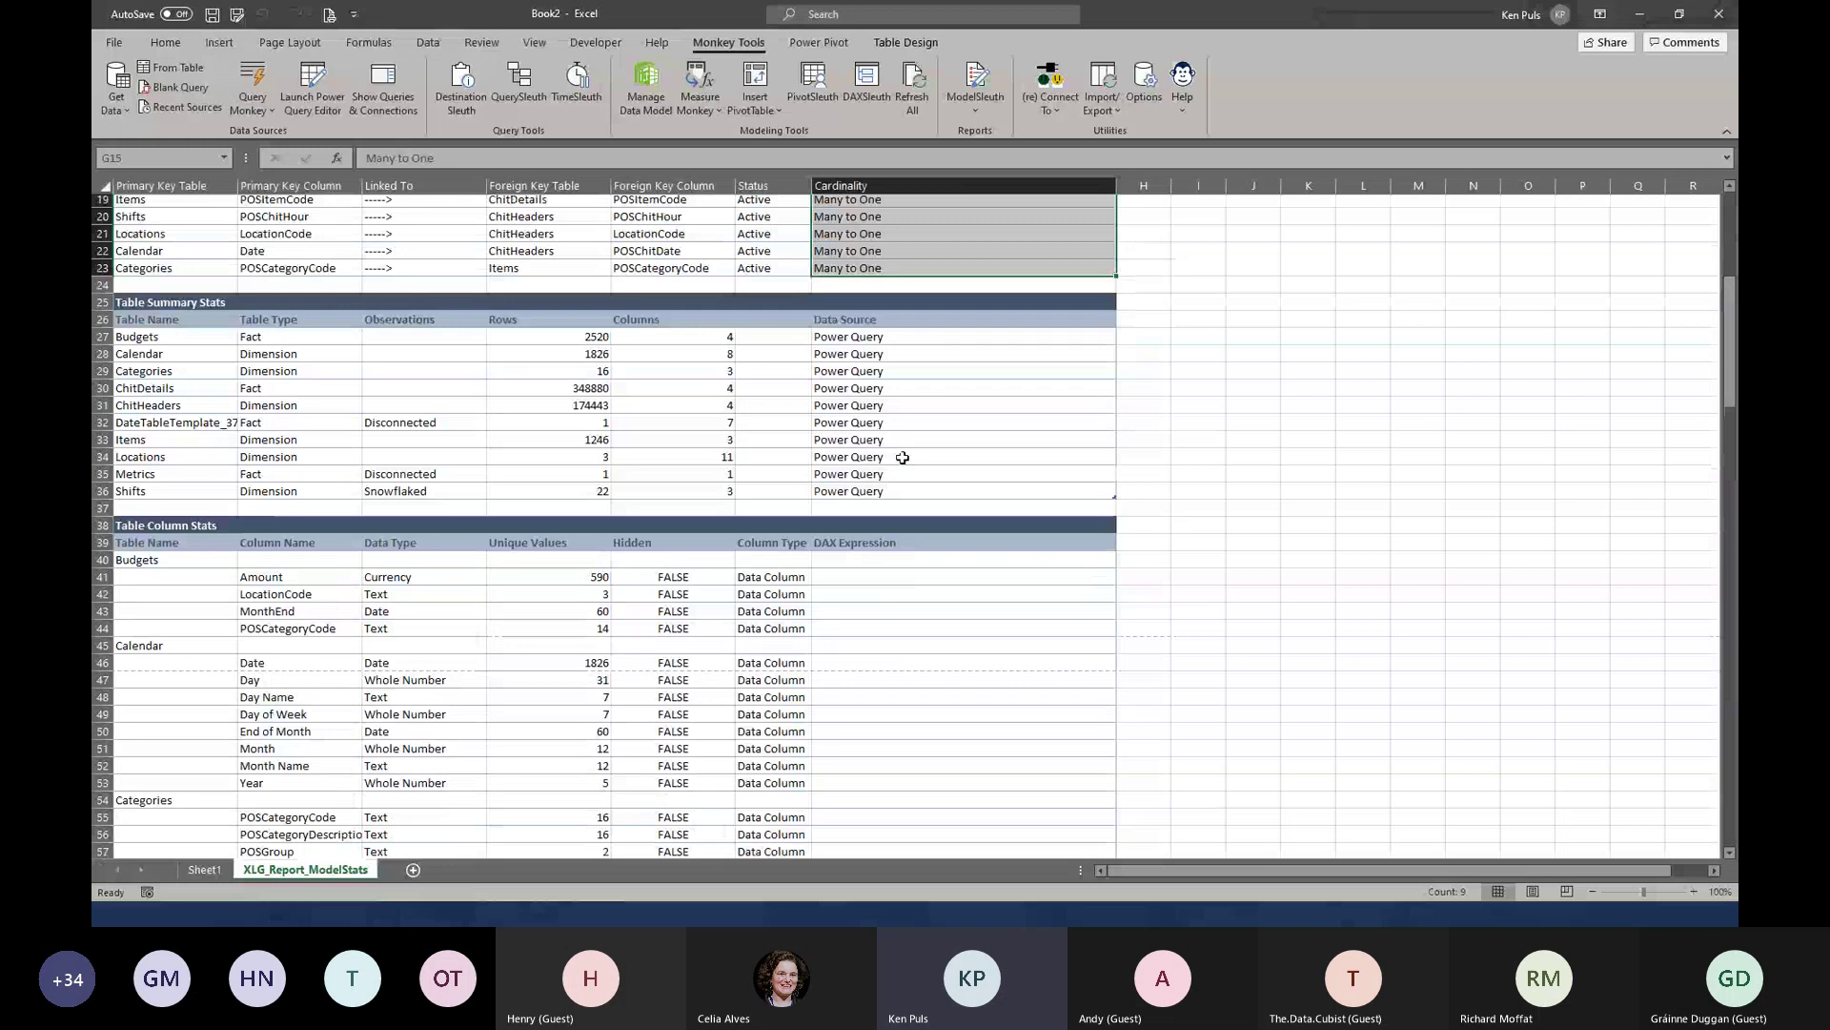
scroll(900, 455, up, 1)
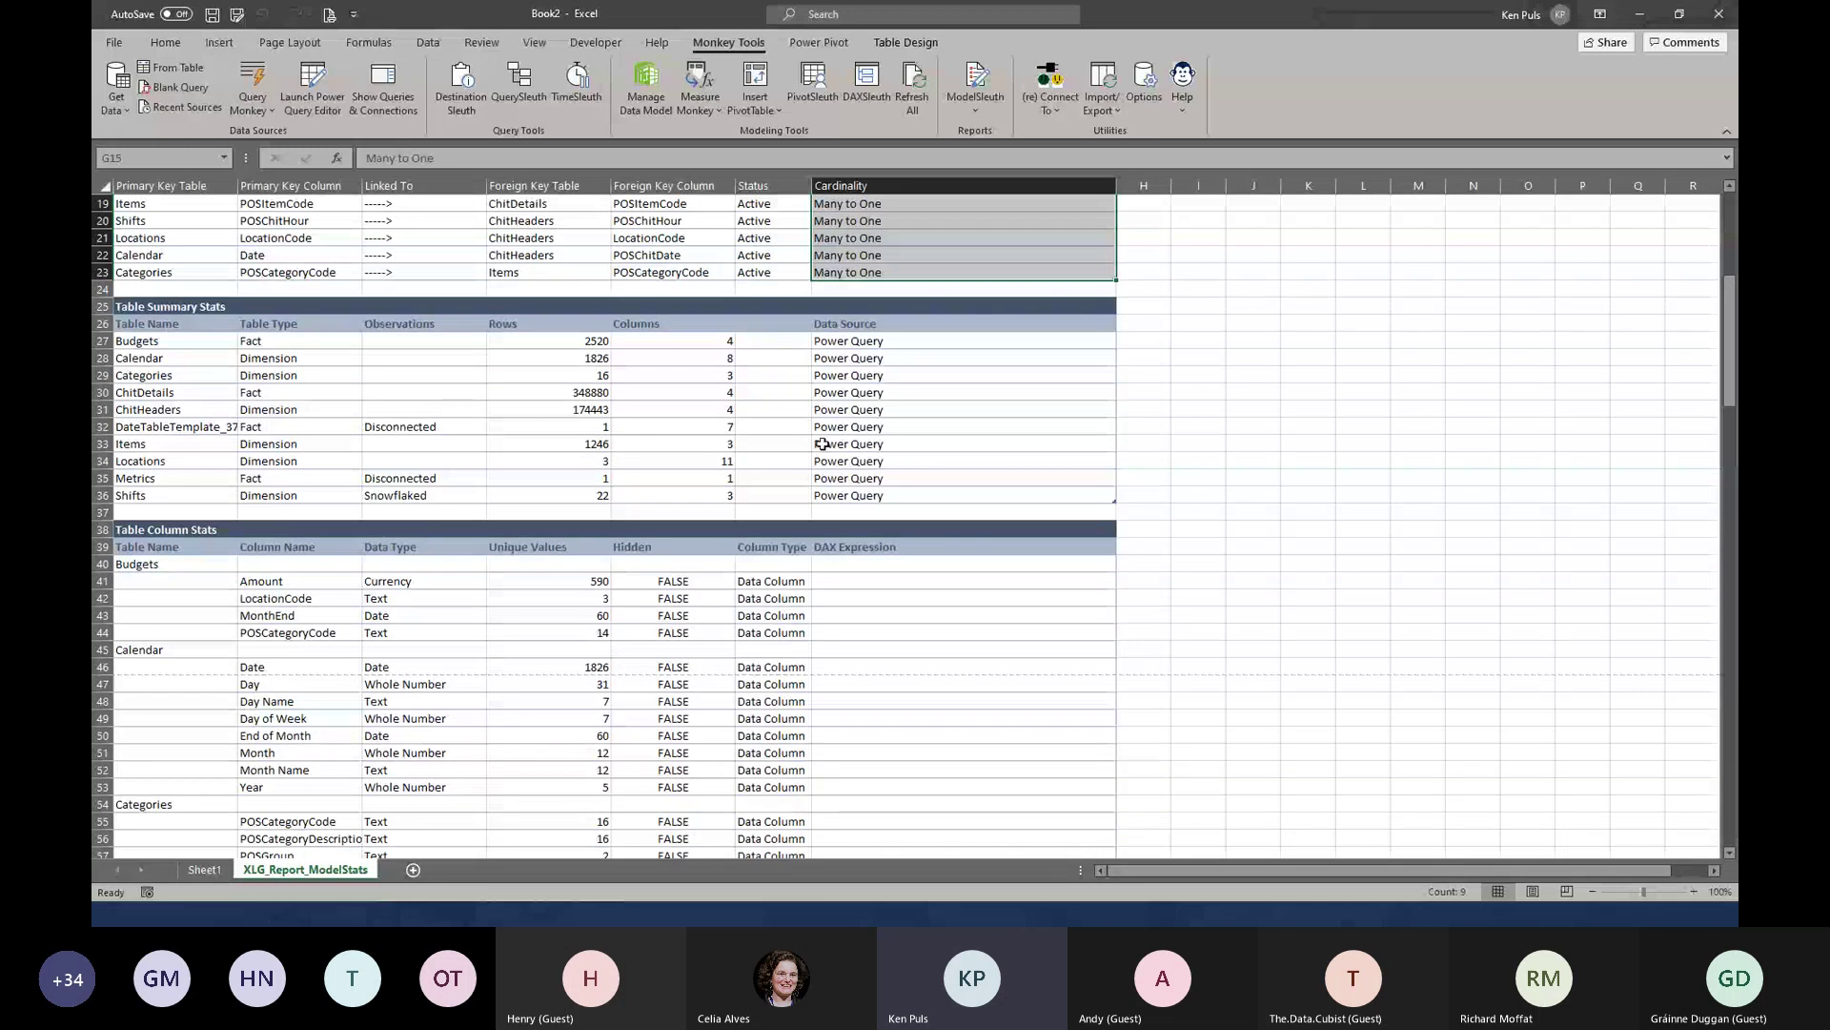
scroll(822, 445, up, 6)
Review the LP Azure model summary, from Model Memory Used in B11 down to the DateTableTemplate column stats
click(310, 382)
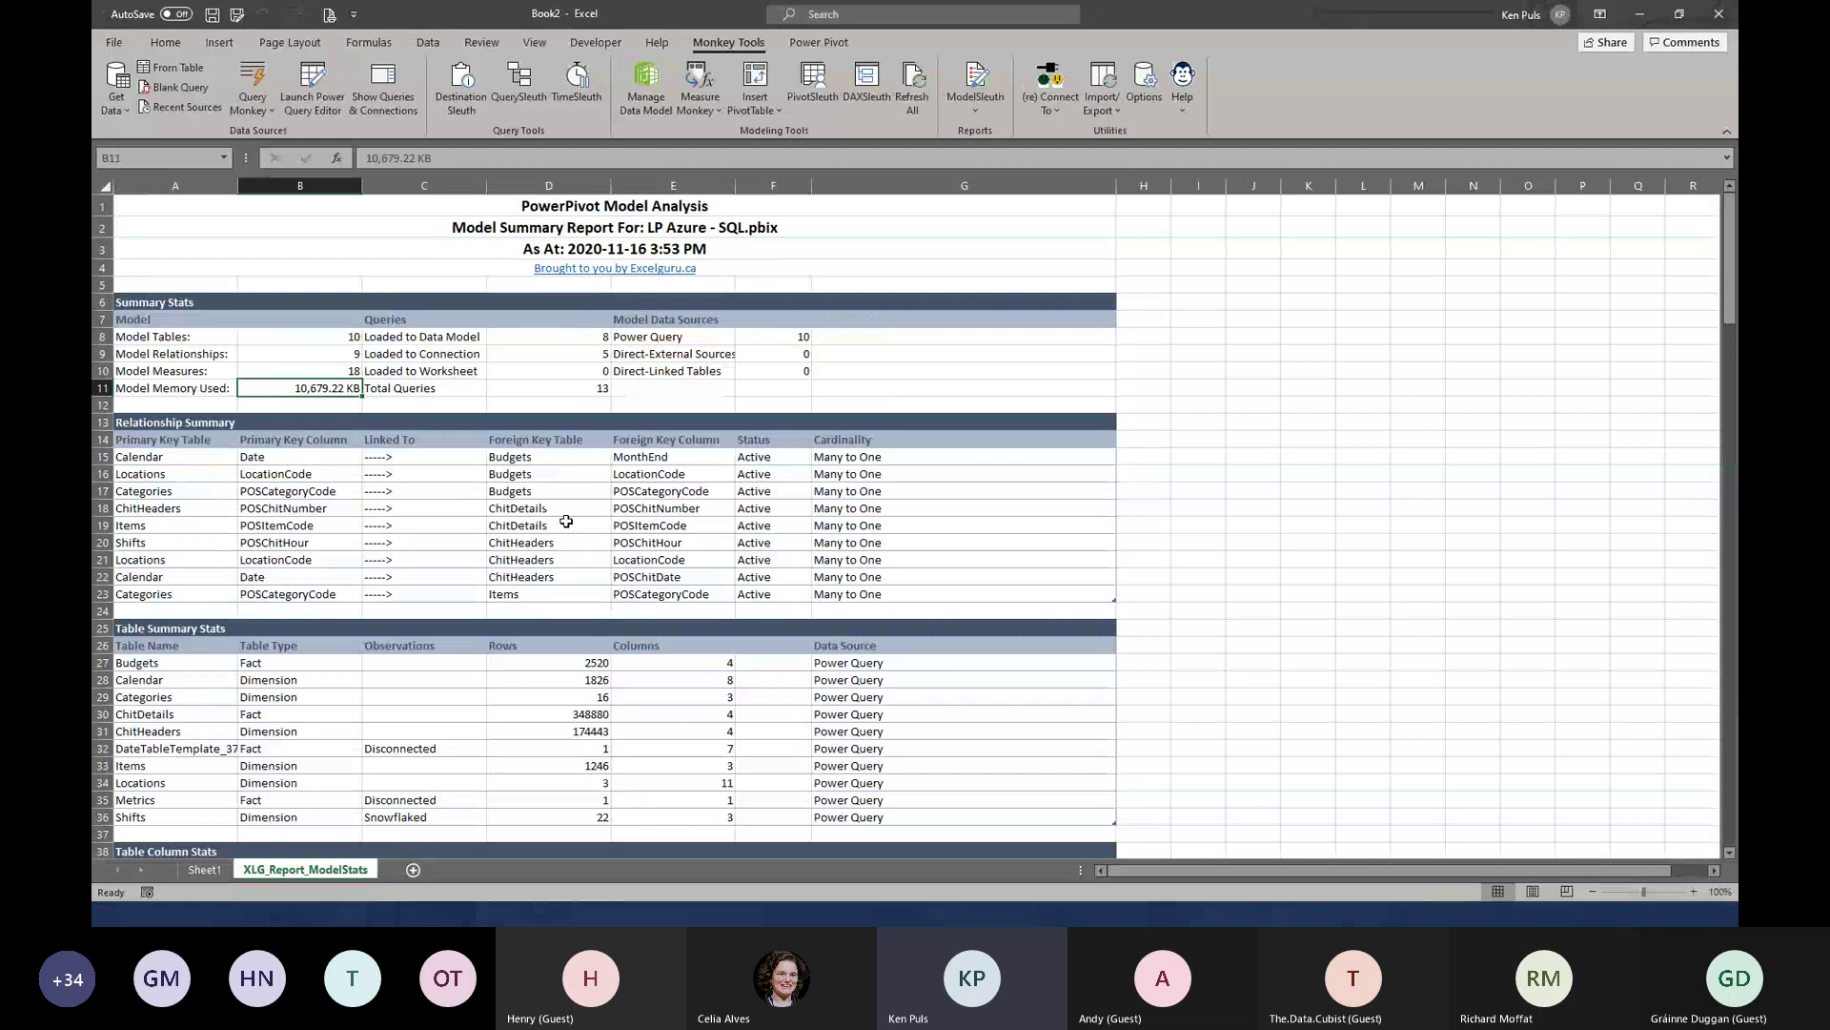
scroll(564, 522, down, 2)
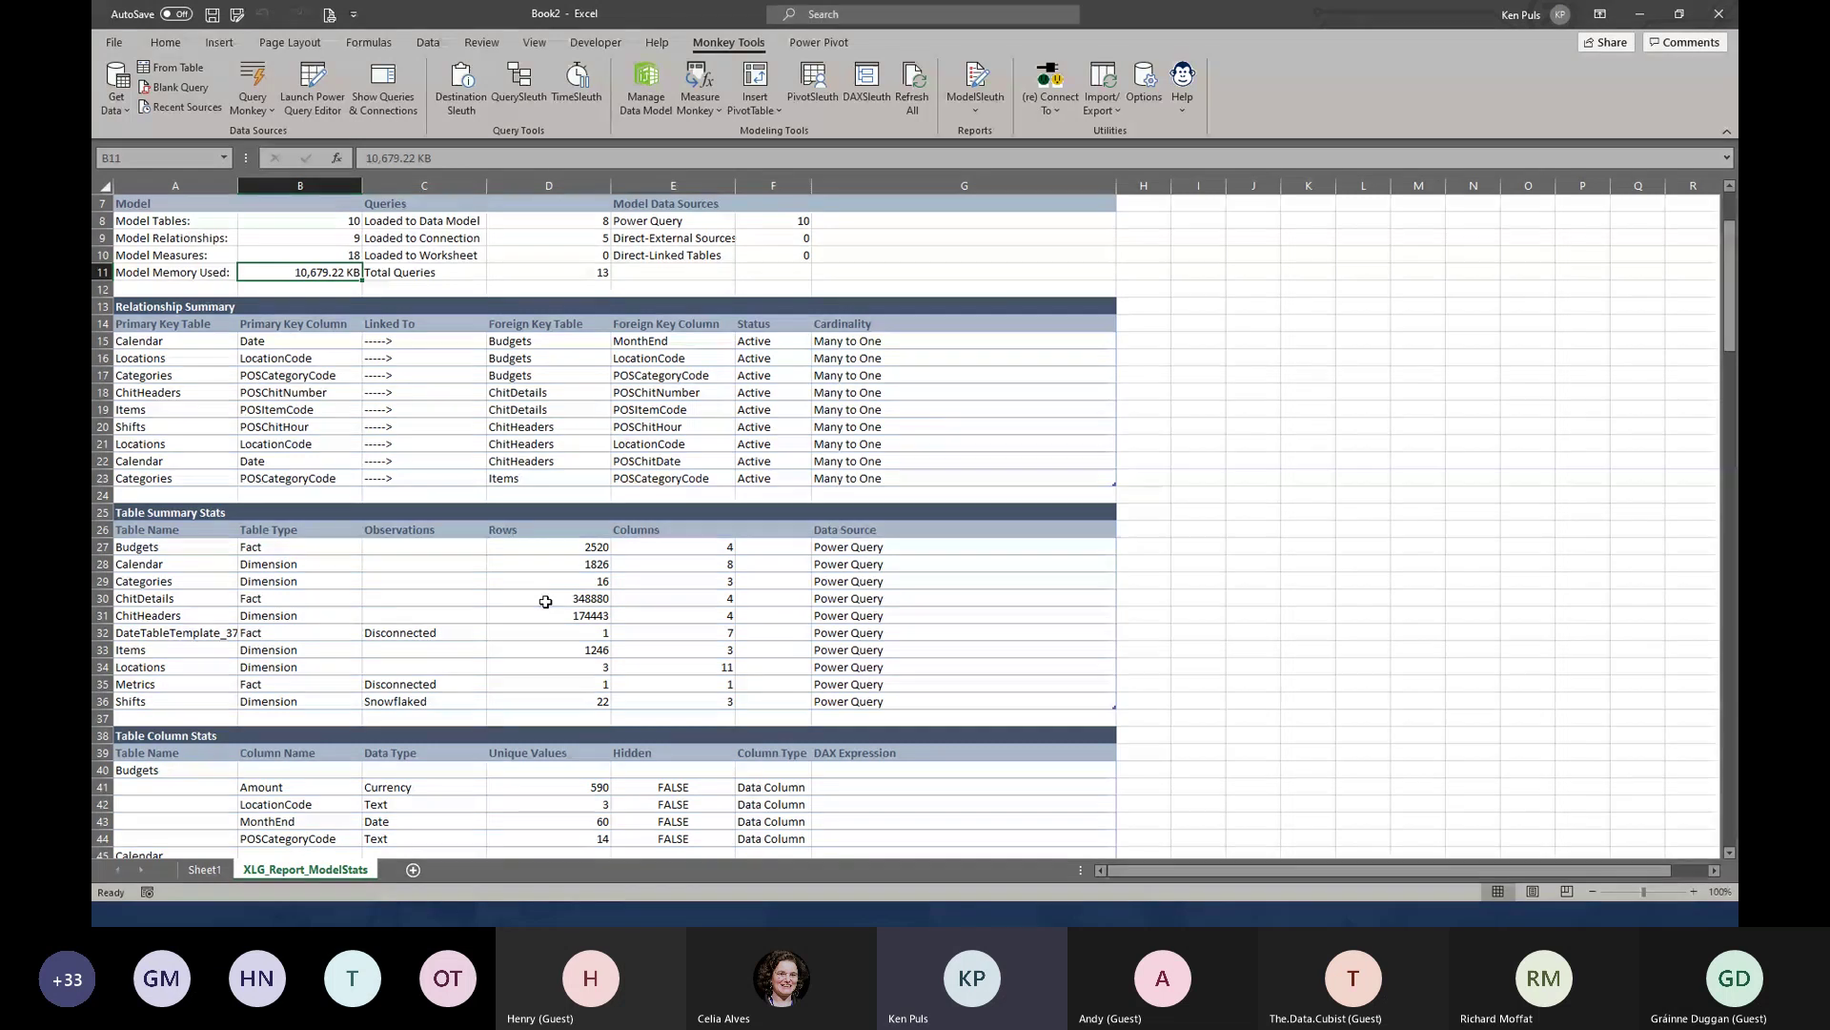
scroll(547, 601, up, 2)
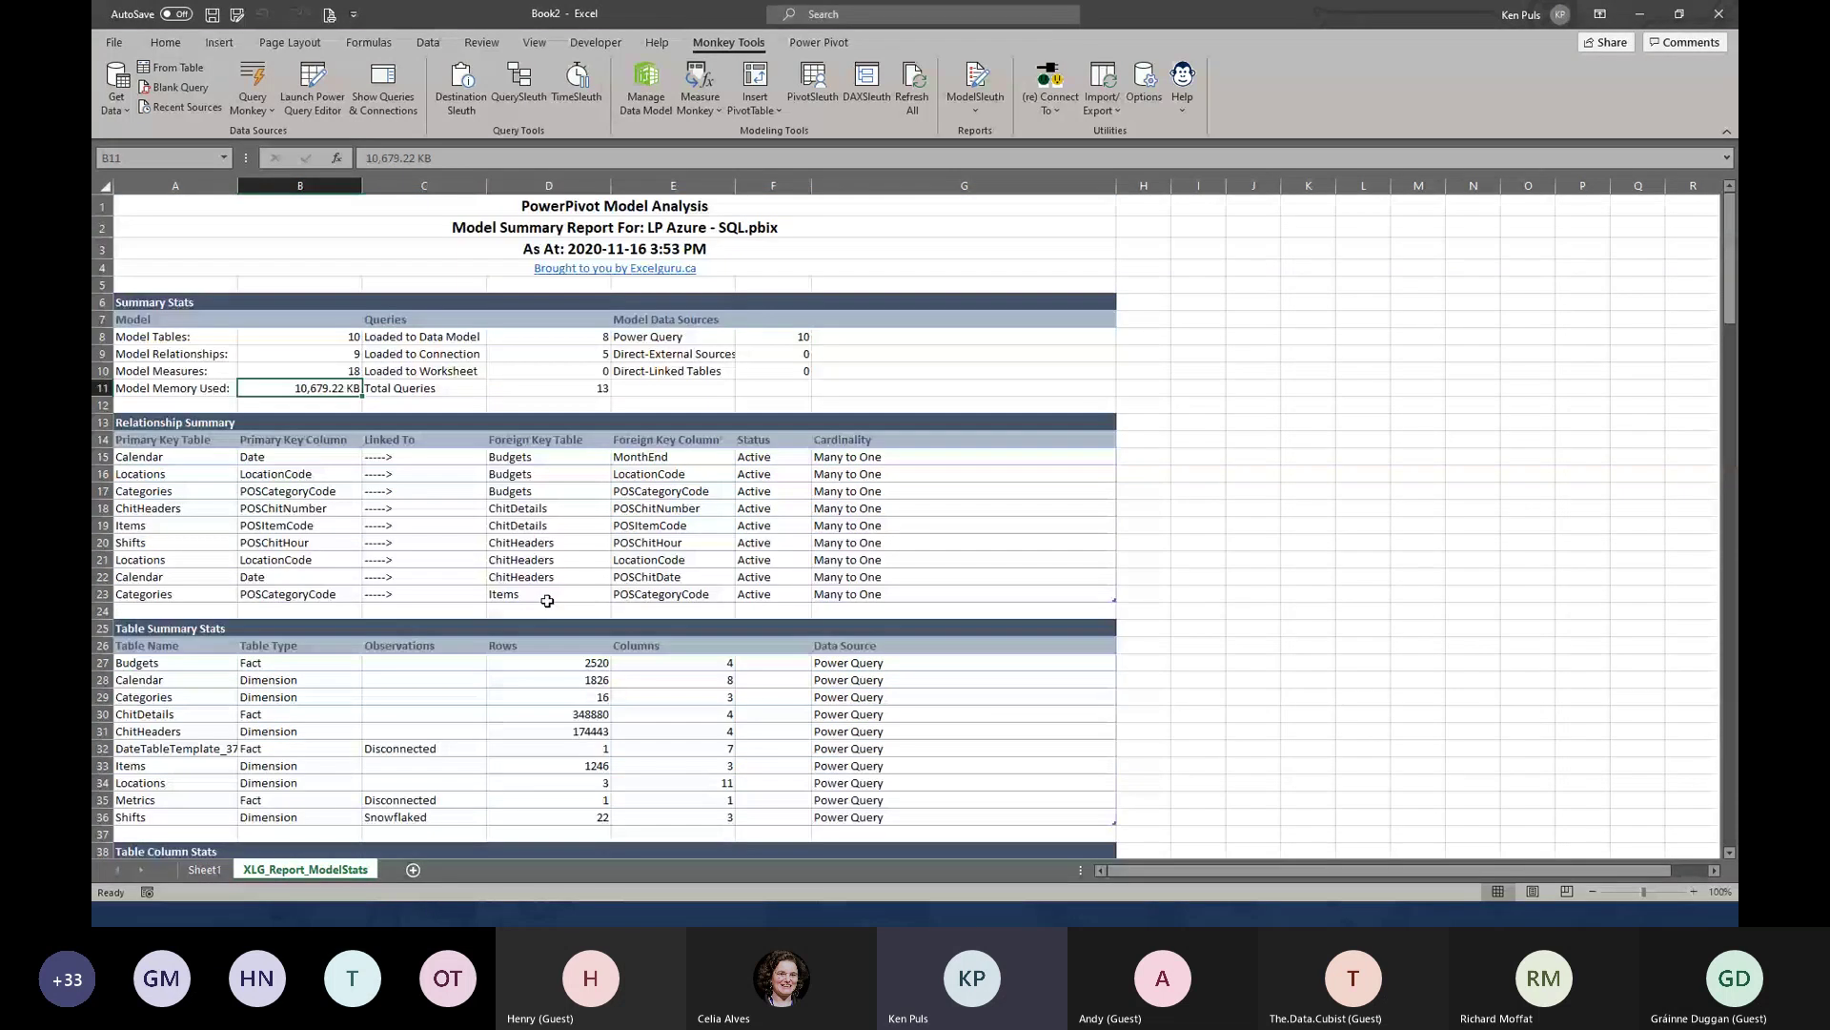
scroll(547, 601, down, 20)
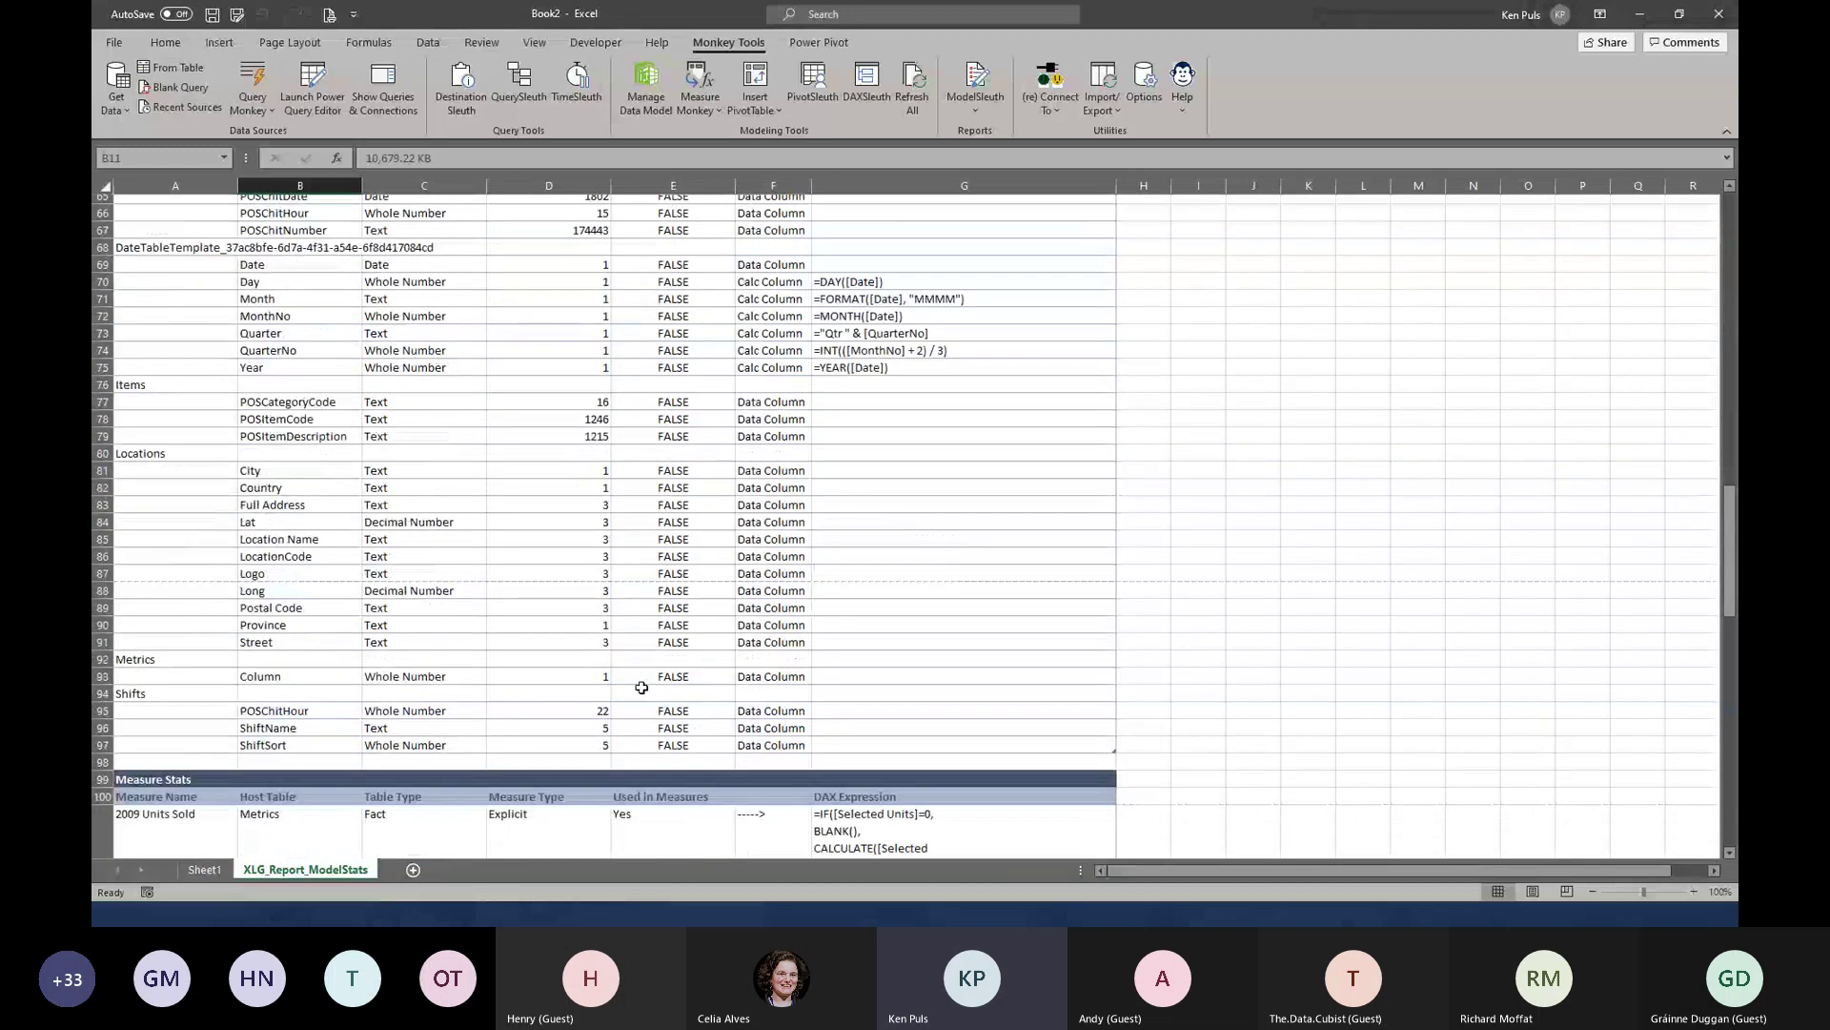
scroll(642, 687, down, 6)
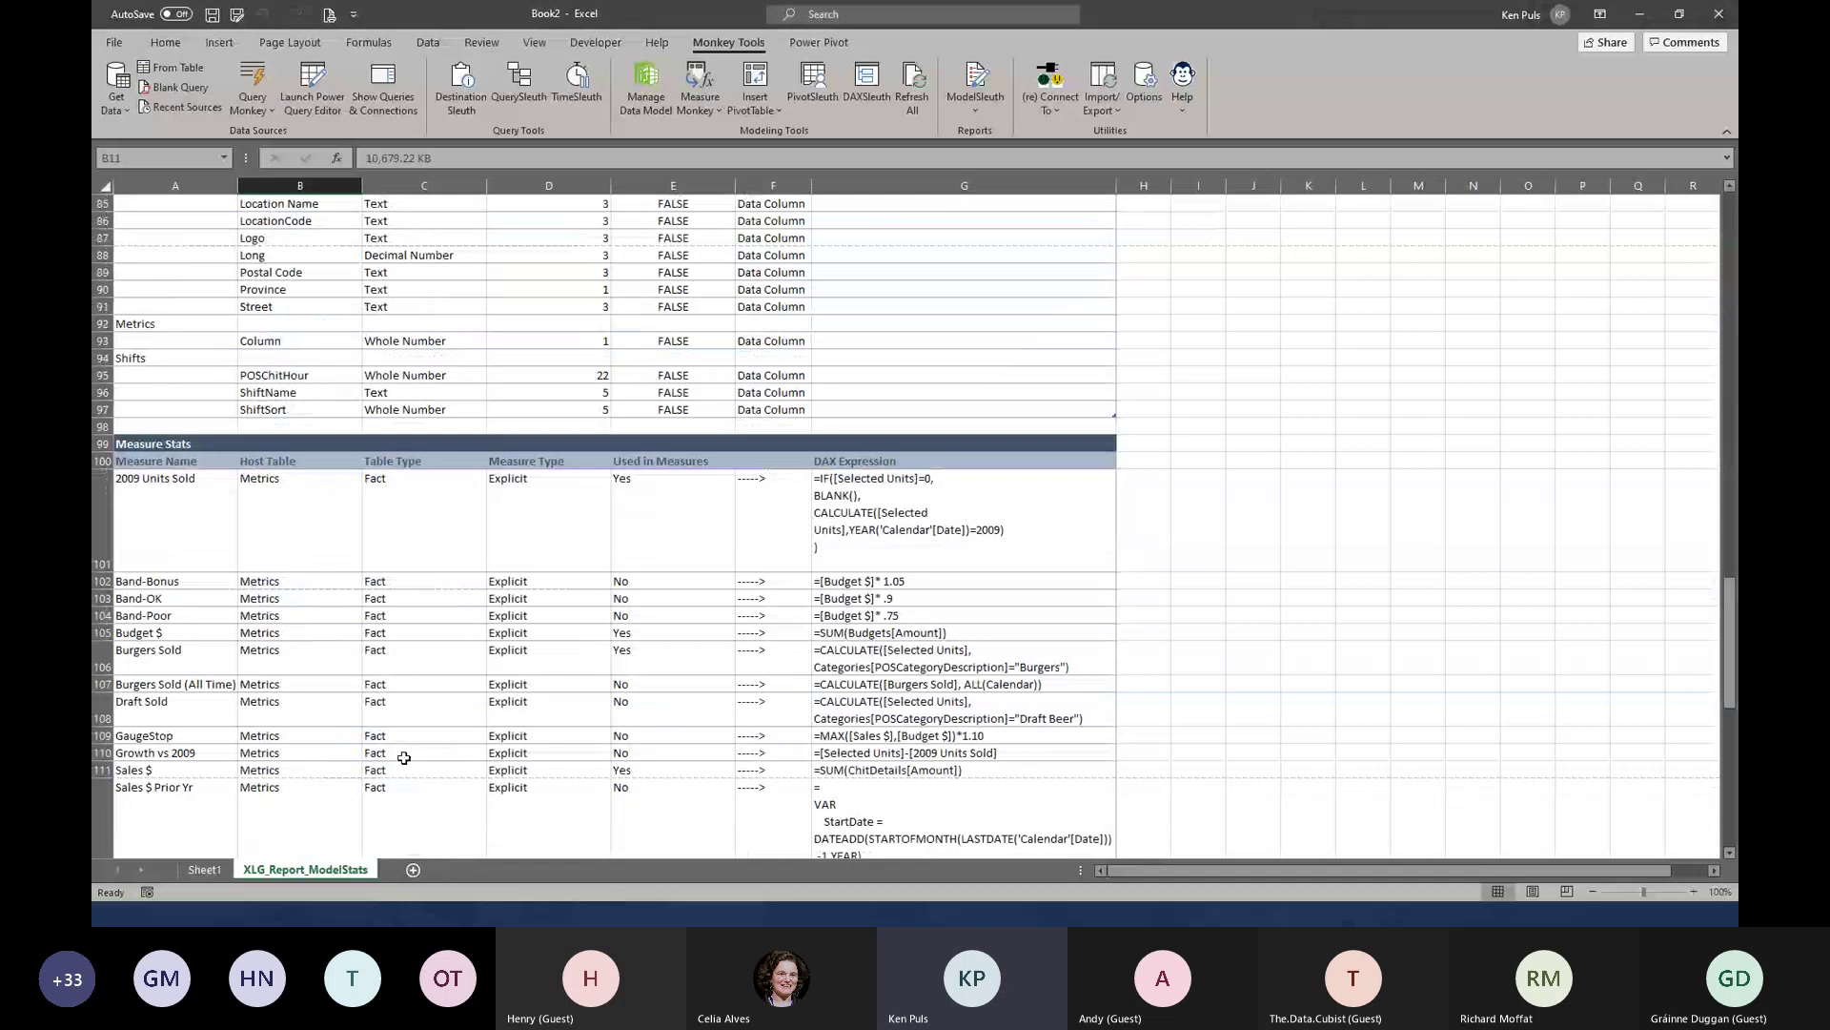
scroll(938, 621, up, 15)
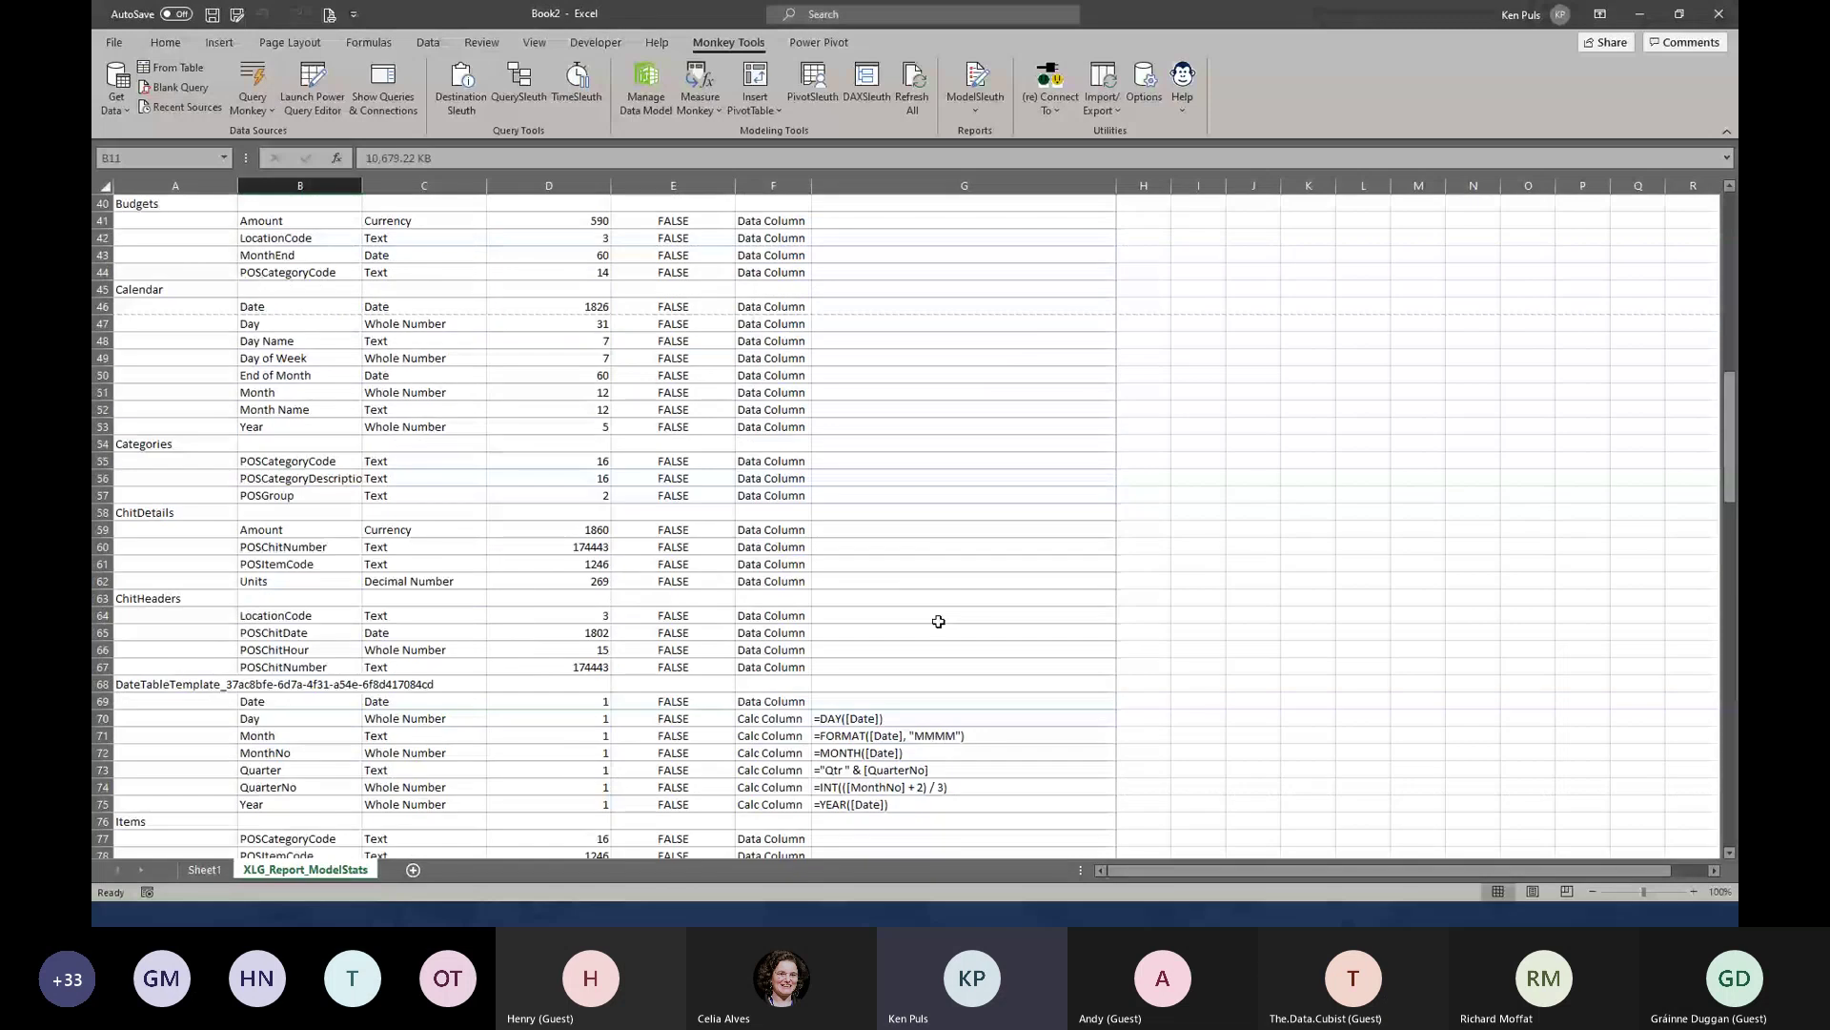
scroll(938, 621, down, 4)
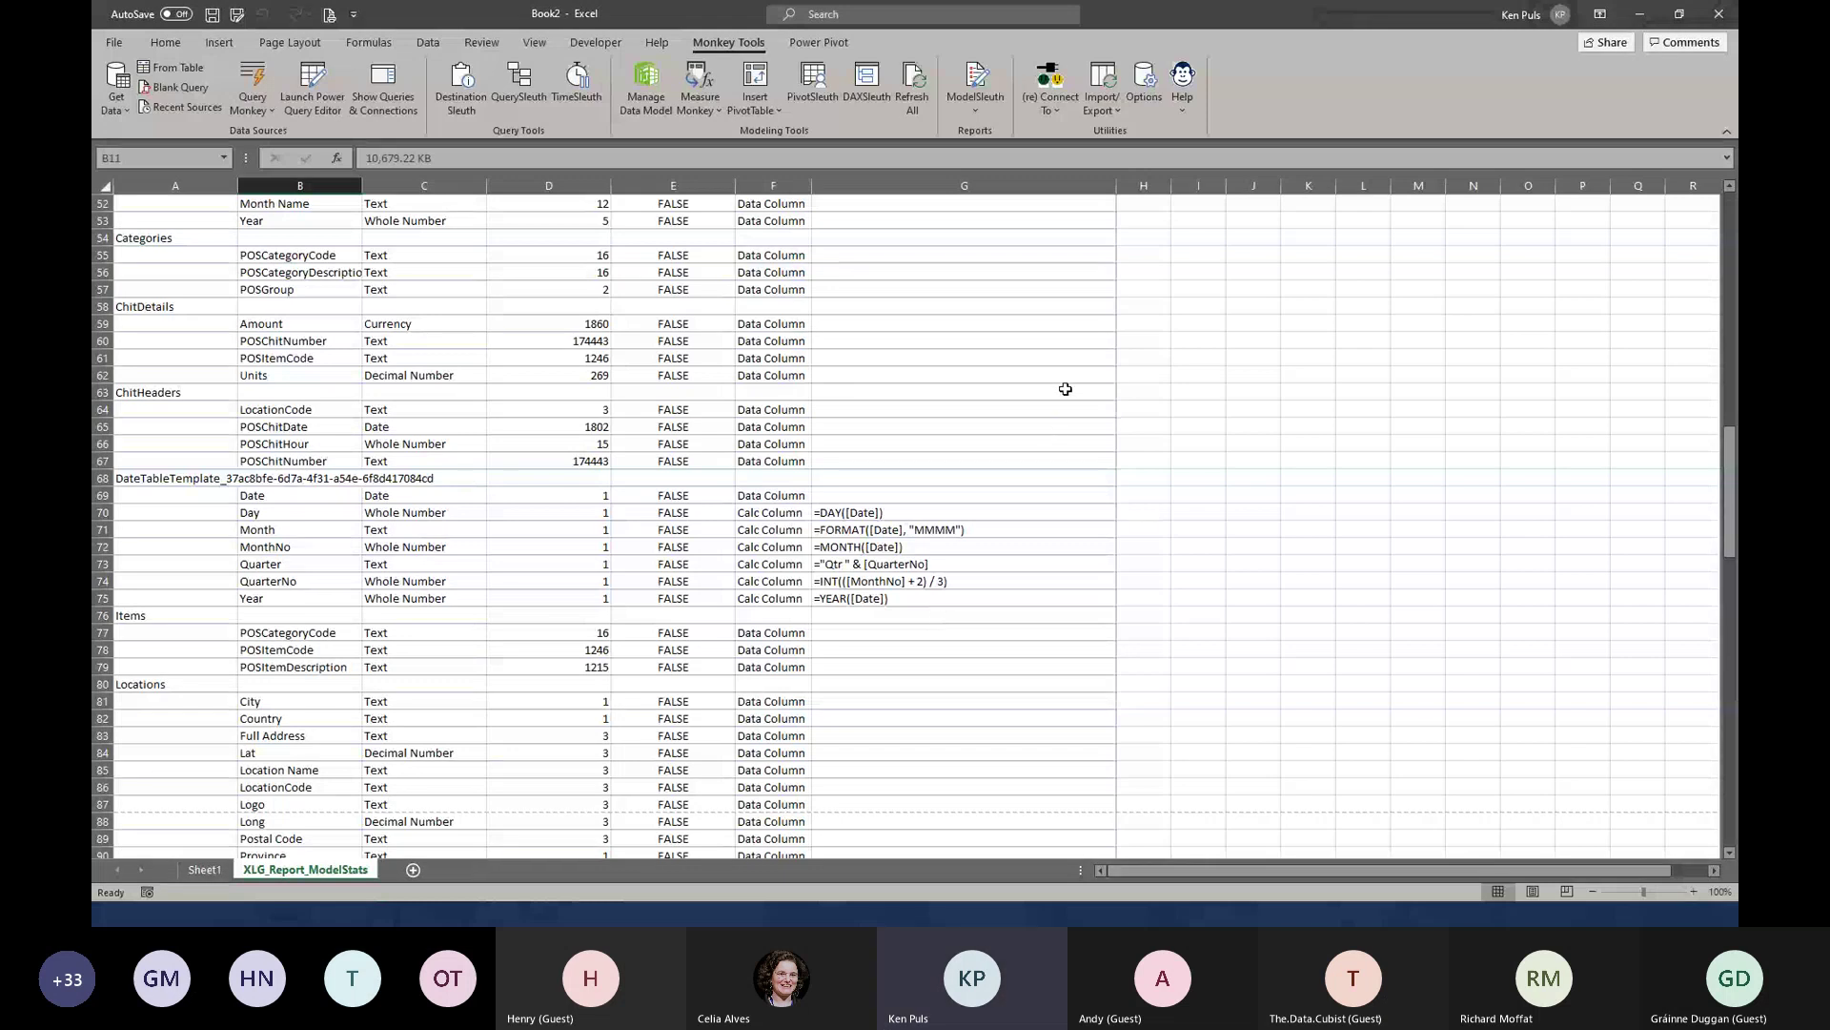
Extract the Measures DMV into a new DMV_MEASURES sheet using the DMV Extractor
click(973, 113)
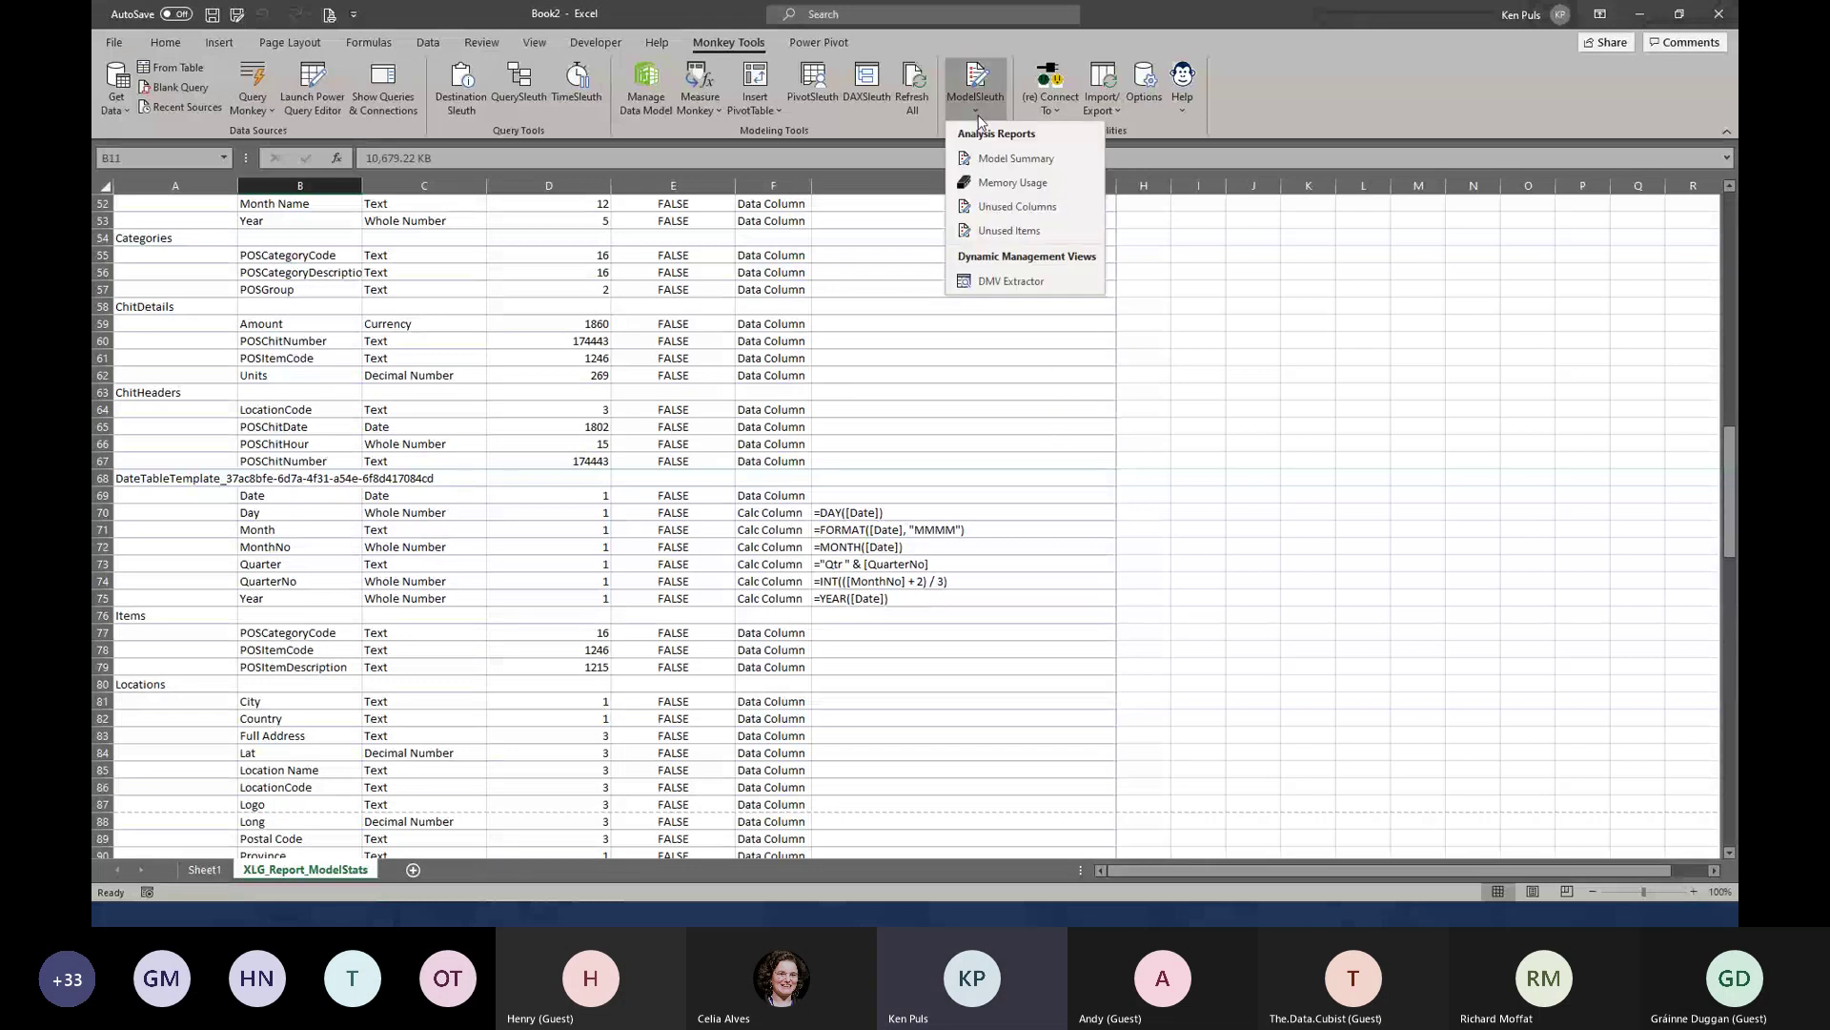
click(1013, 281)
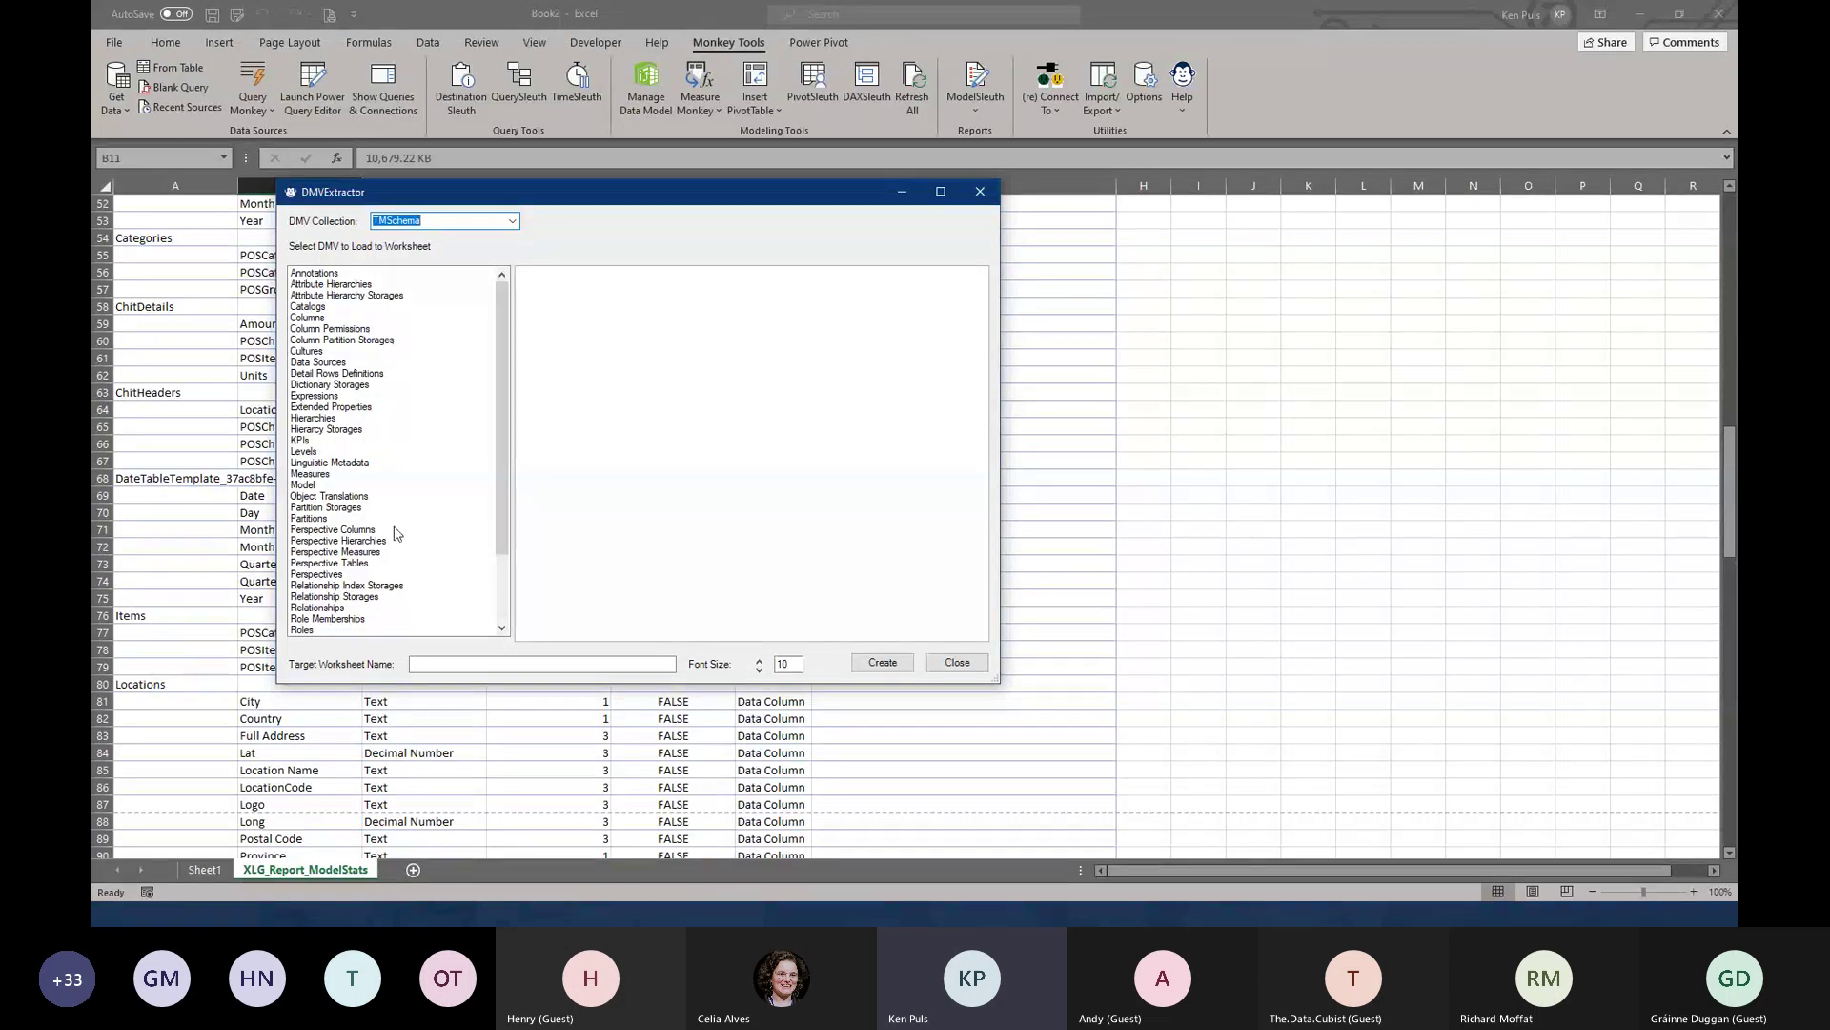
click(331, 476)
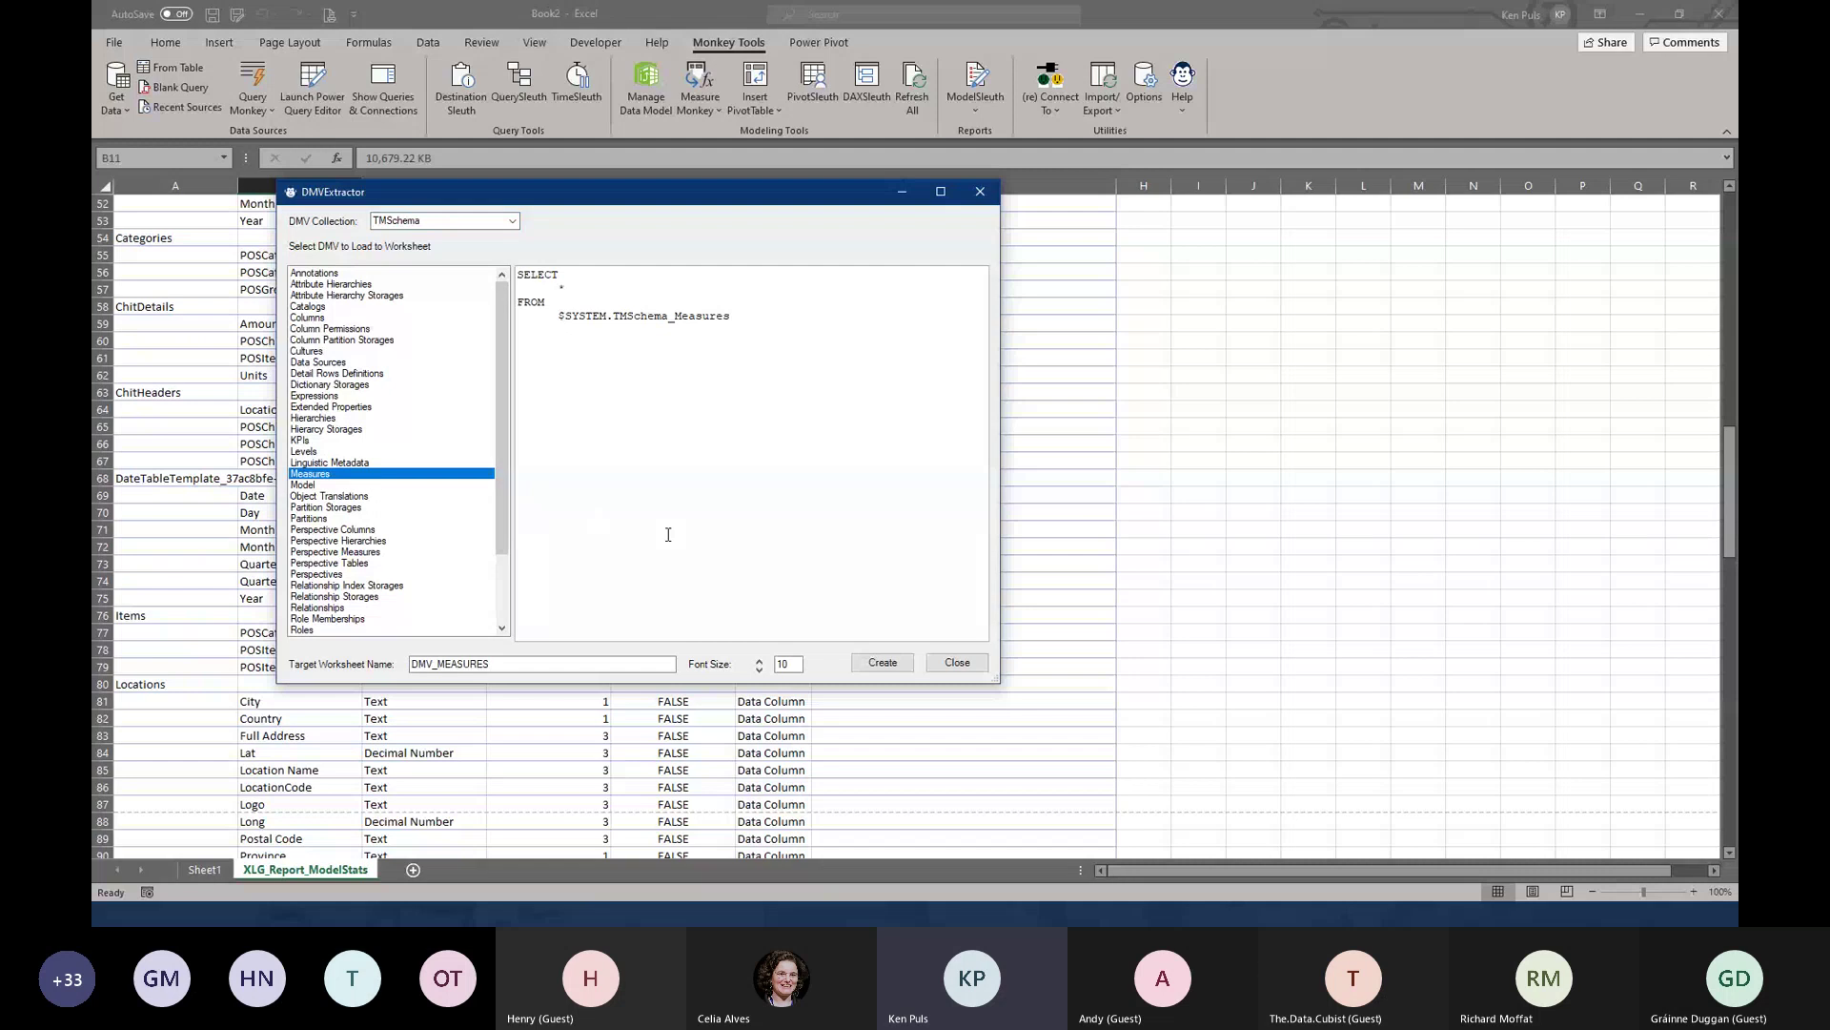
click(870, 665)
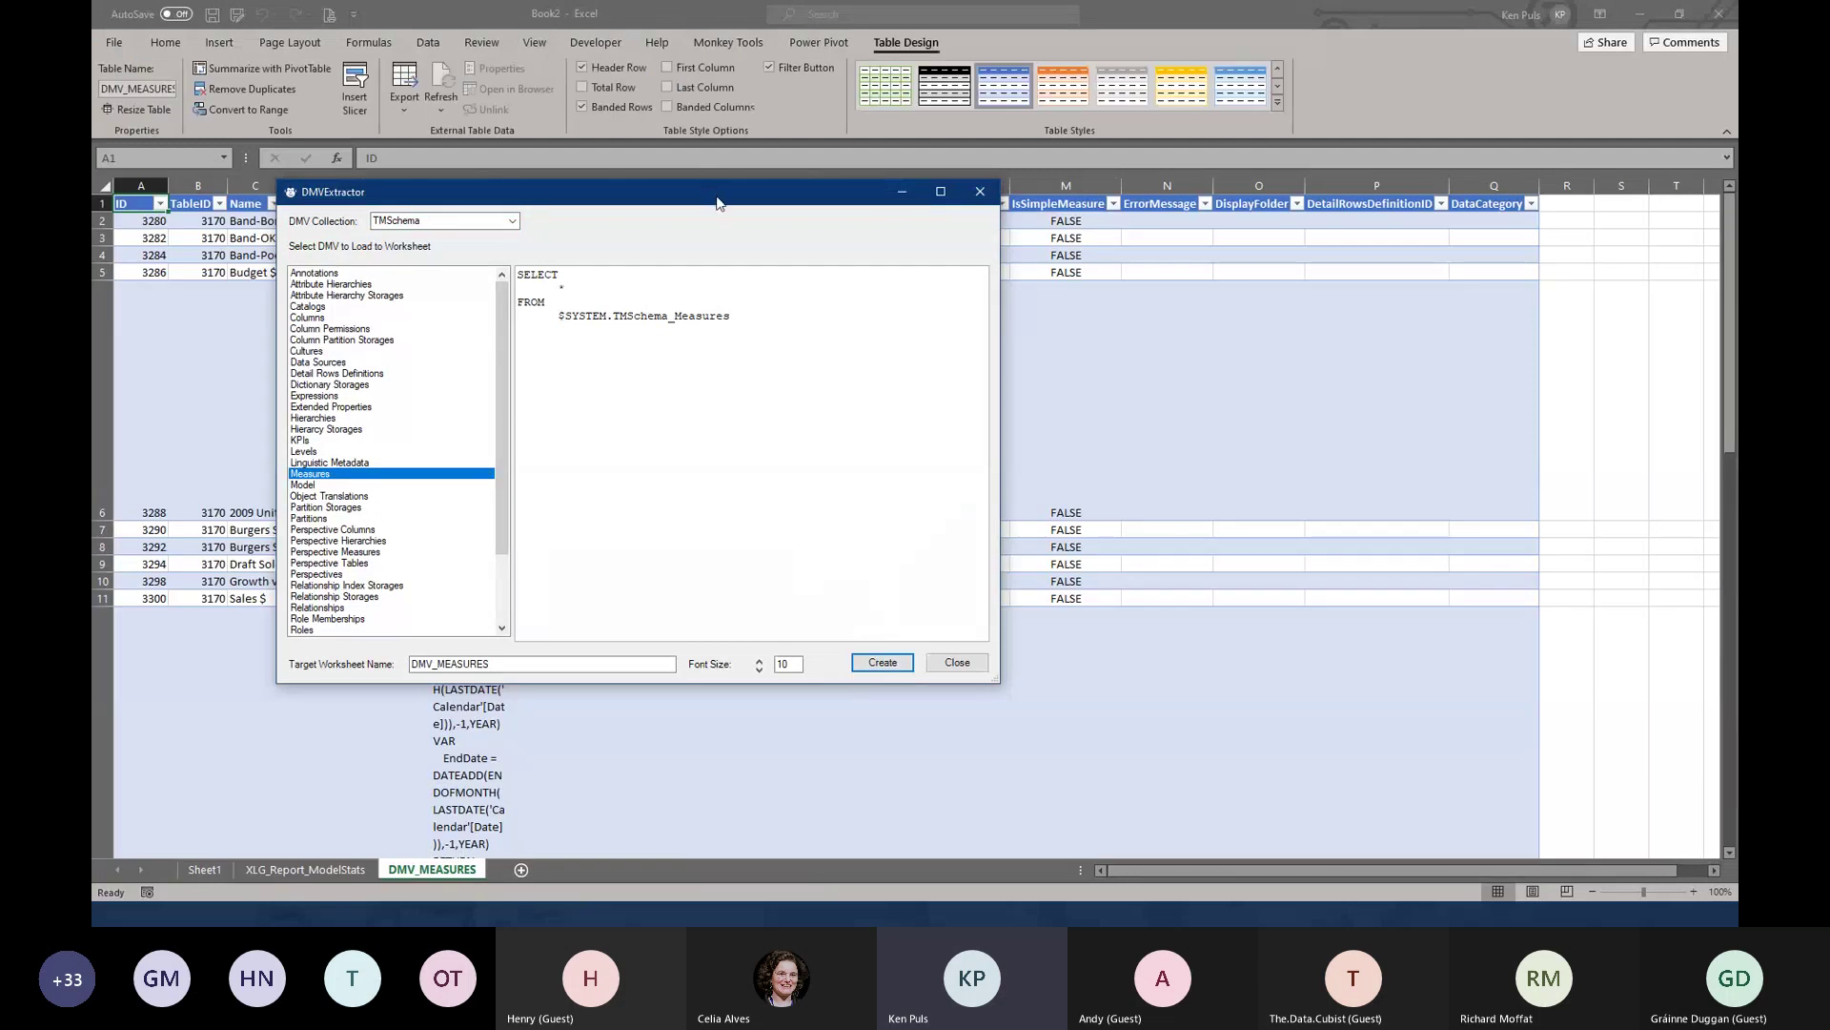
drag(717, 202, 1046, 272)
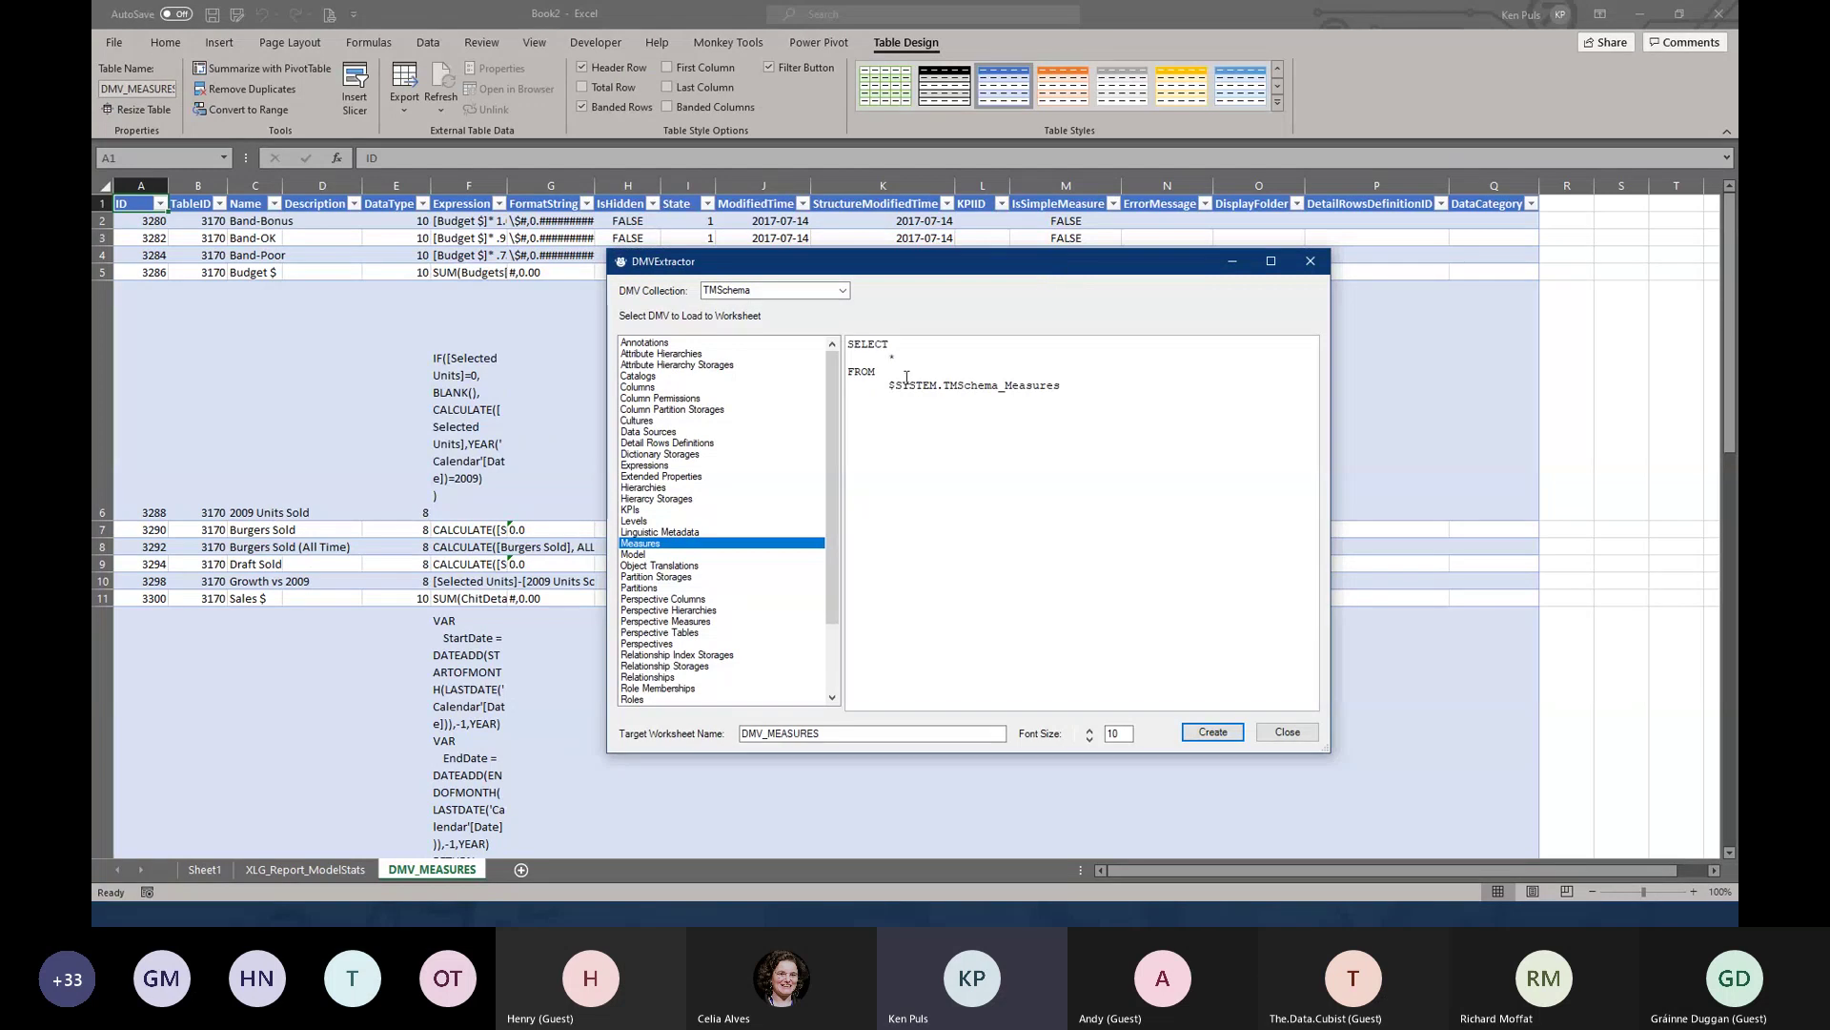
Replace * in the DMV SQL query with [Name], [Expression]
click(894, 355)
key(shift+End)
text([Name], [])
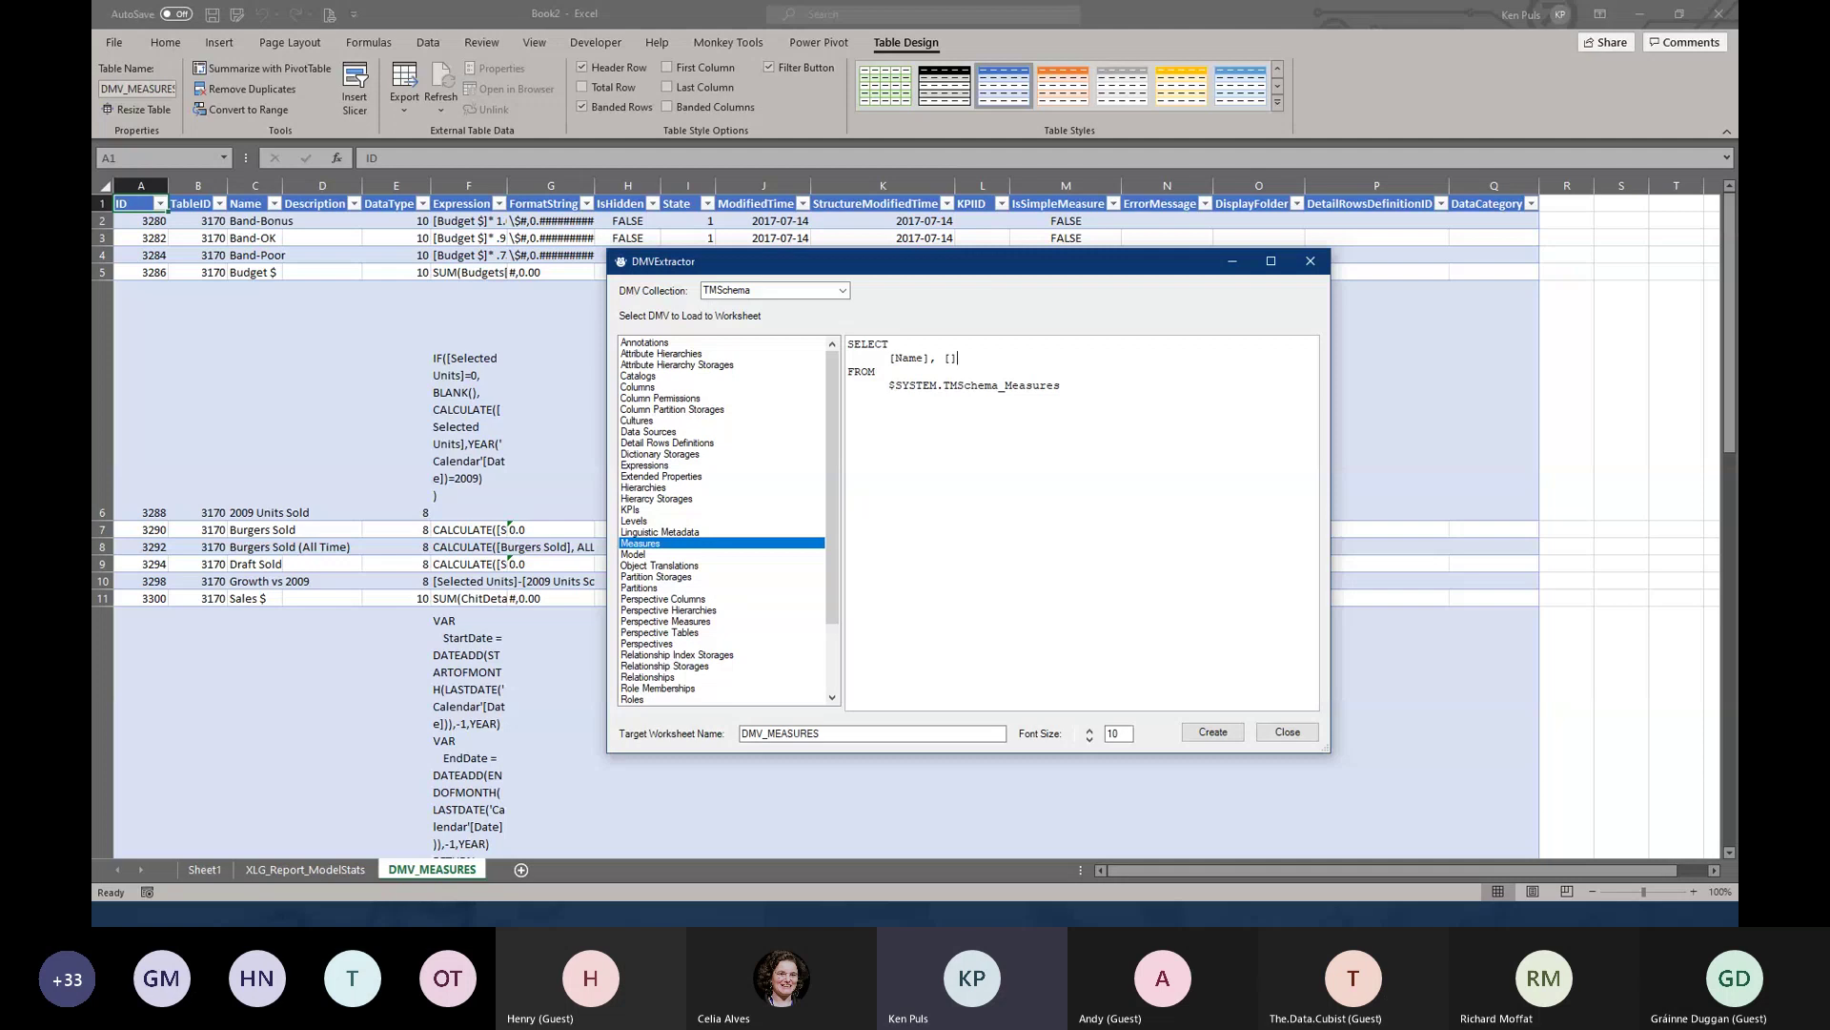
key(BackSpace)
text(Exce)
key(BackSpace)
key(BackSpace)
text(pression)
Rebuild DMV_MEASURES with only the Name and Expression columns, then close the DMV Extractor
click(1210, 736)
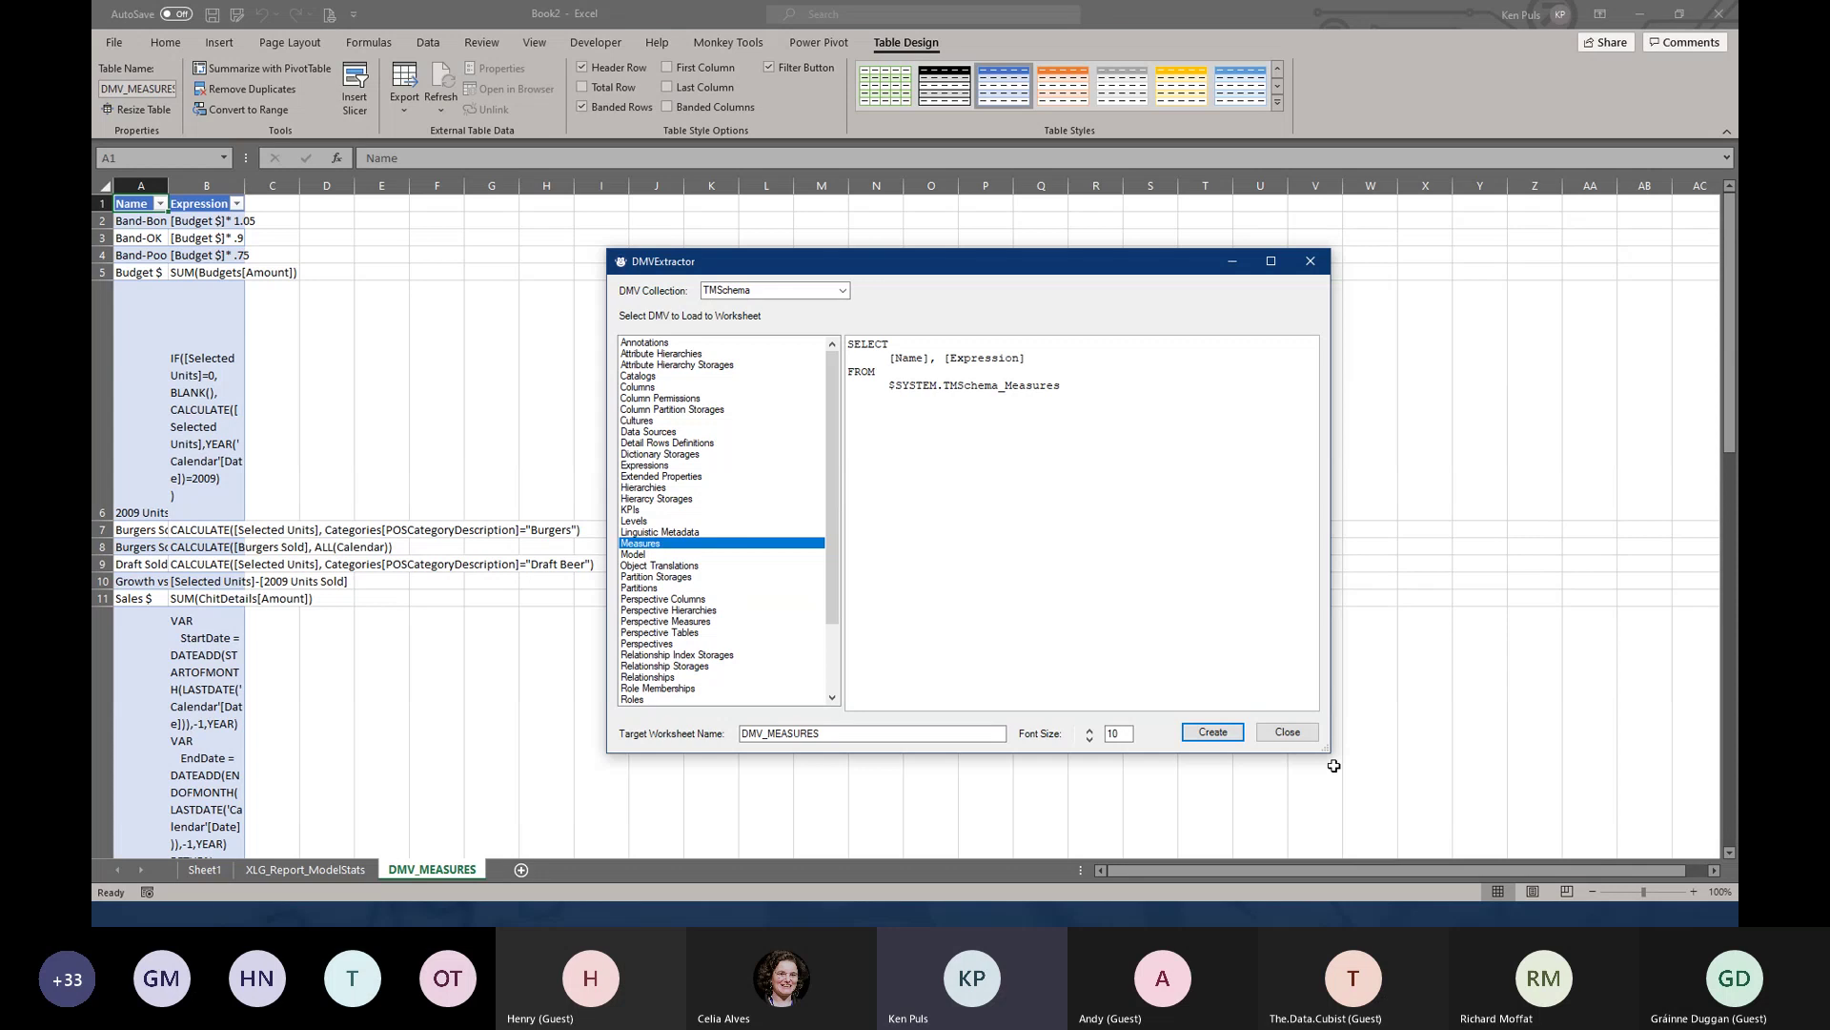
click(1296, 734)
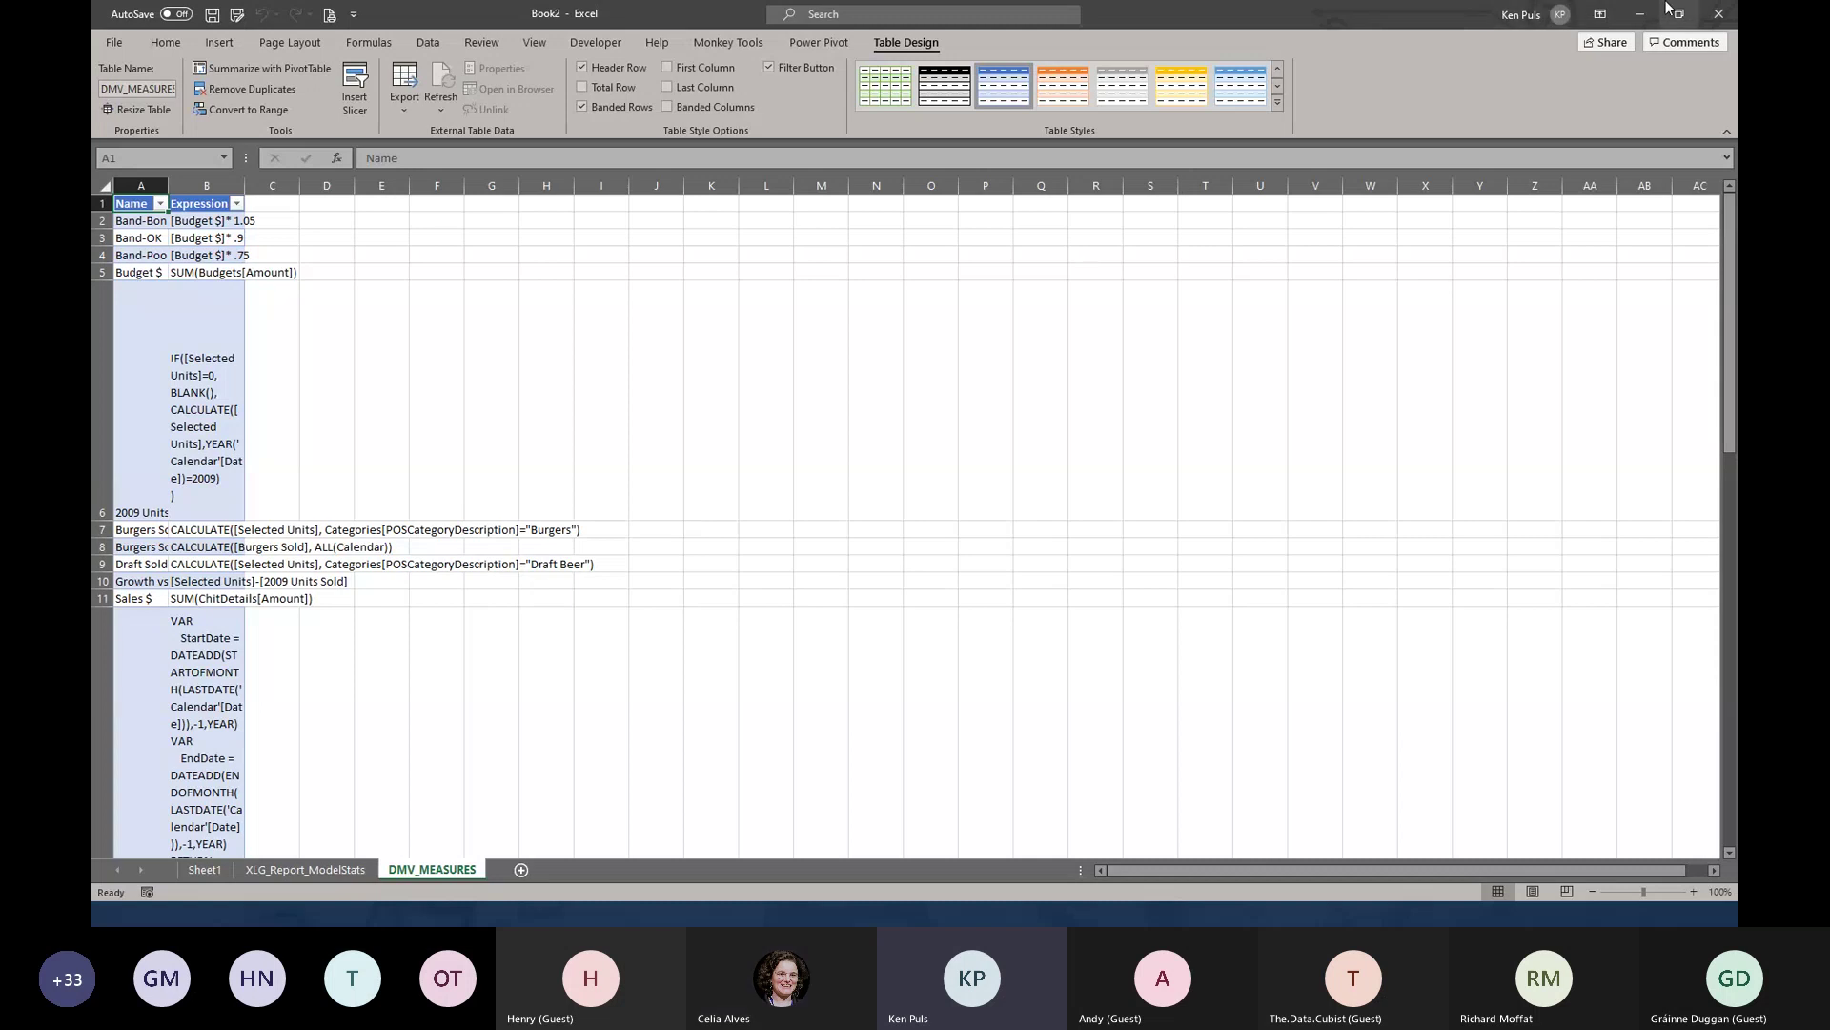
Close Book2 without saving and advance the slideshow to the Monkey Tools Resources slide
click(1718, 14)
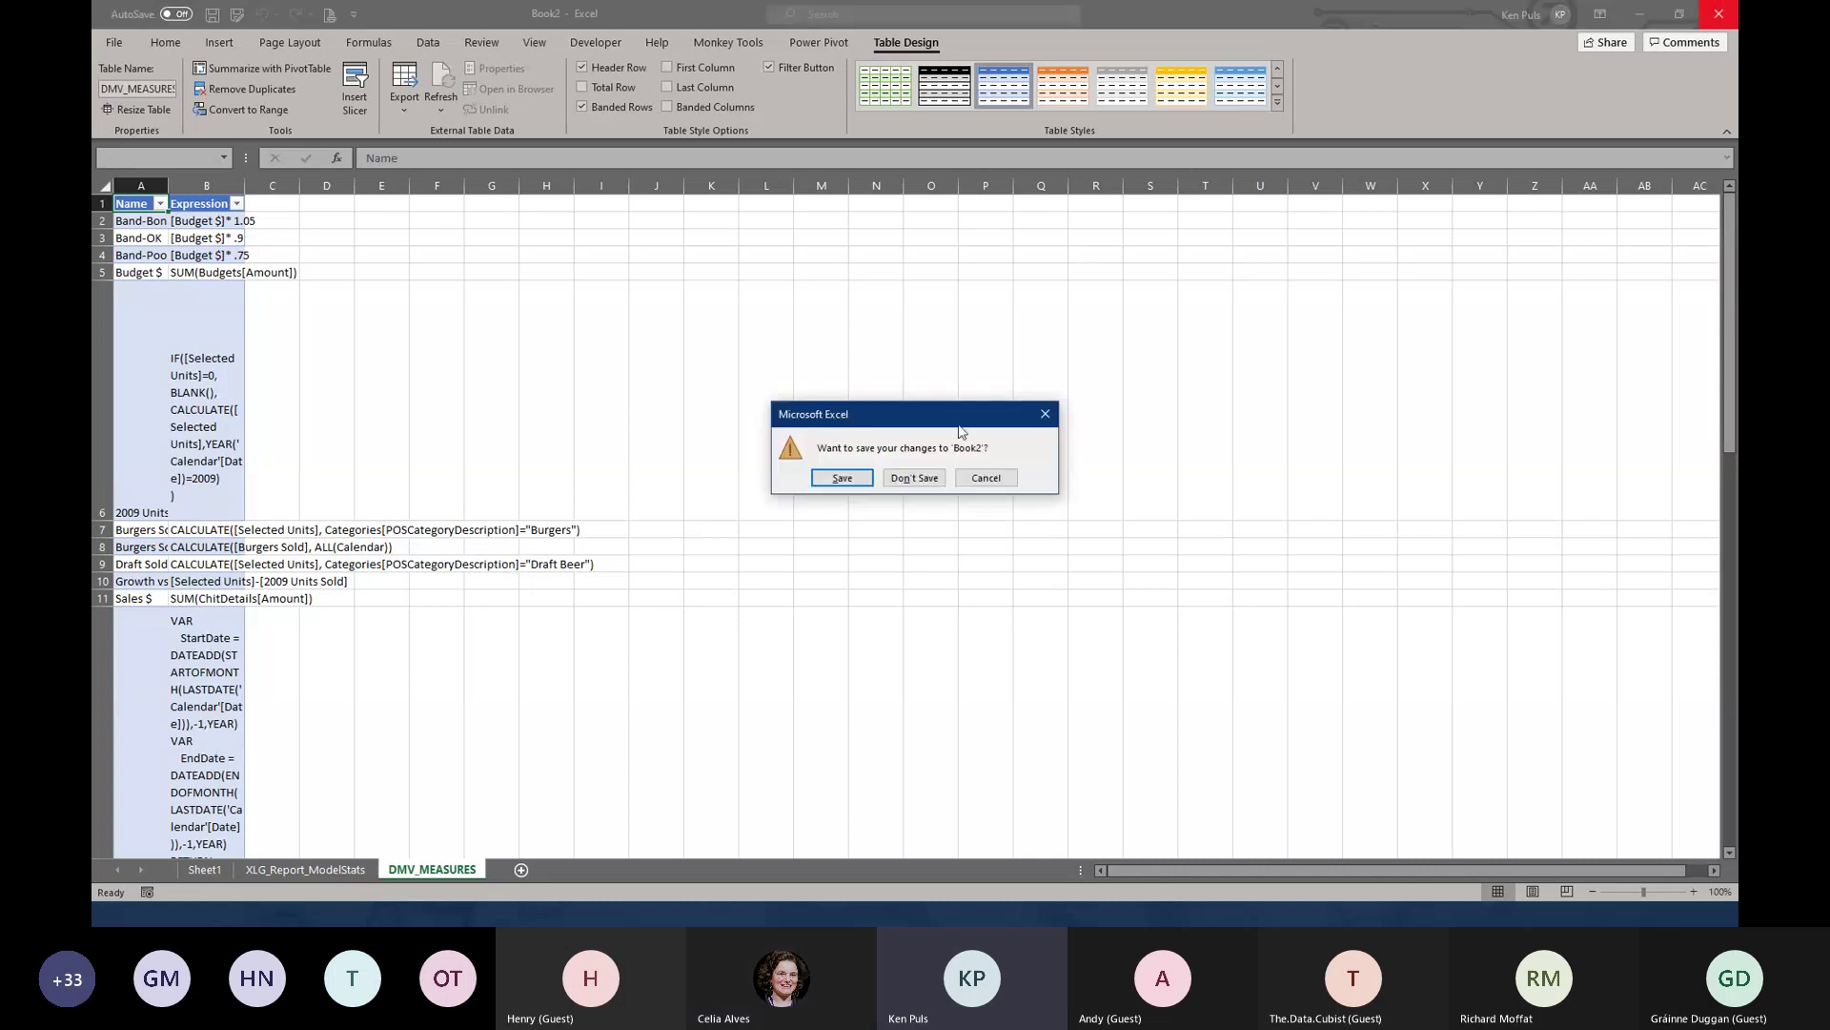
click(914, 478)
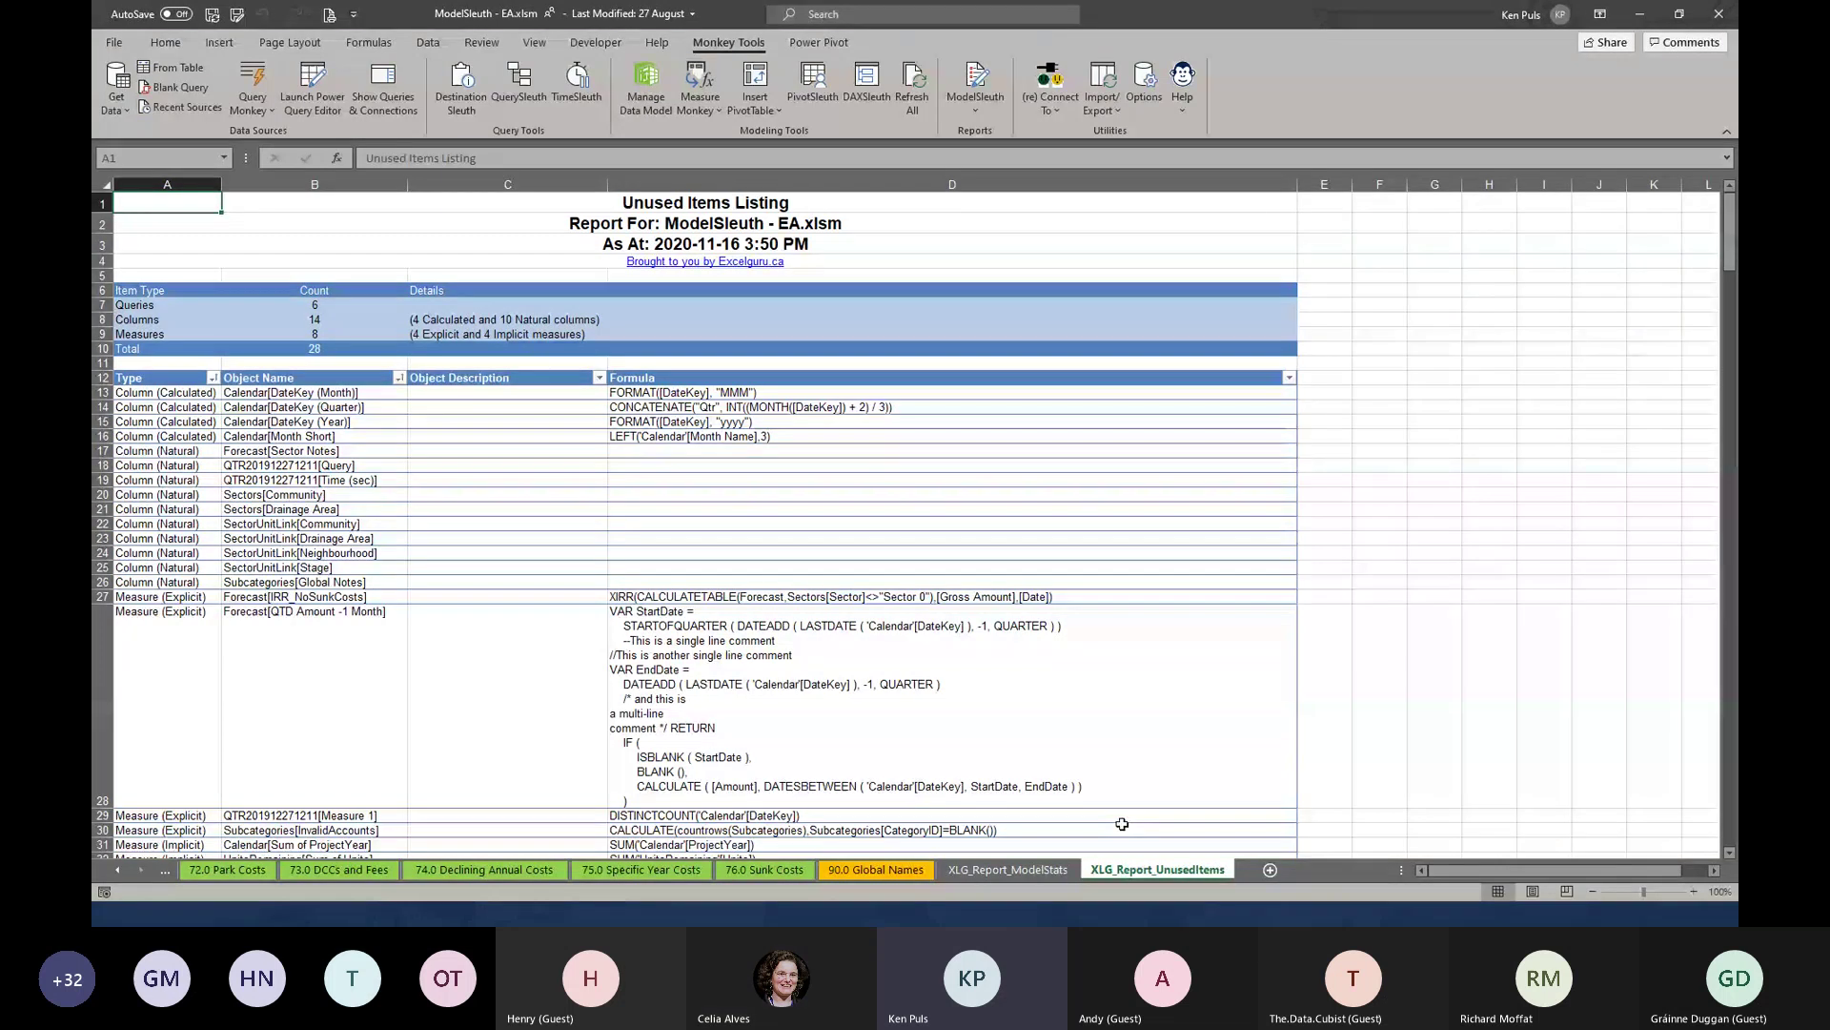
key(alt+Tab)
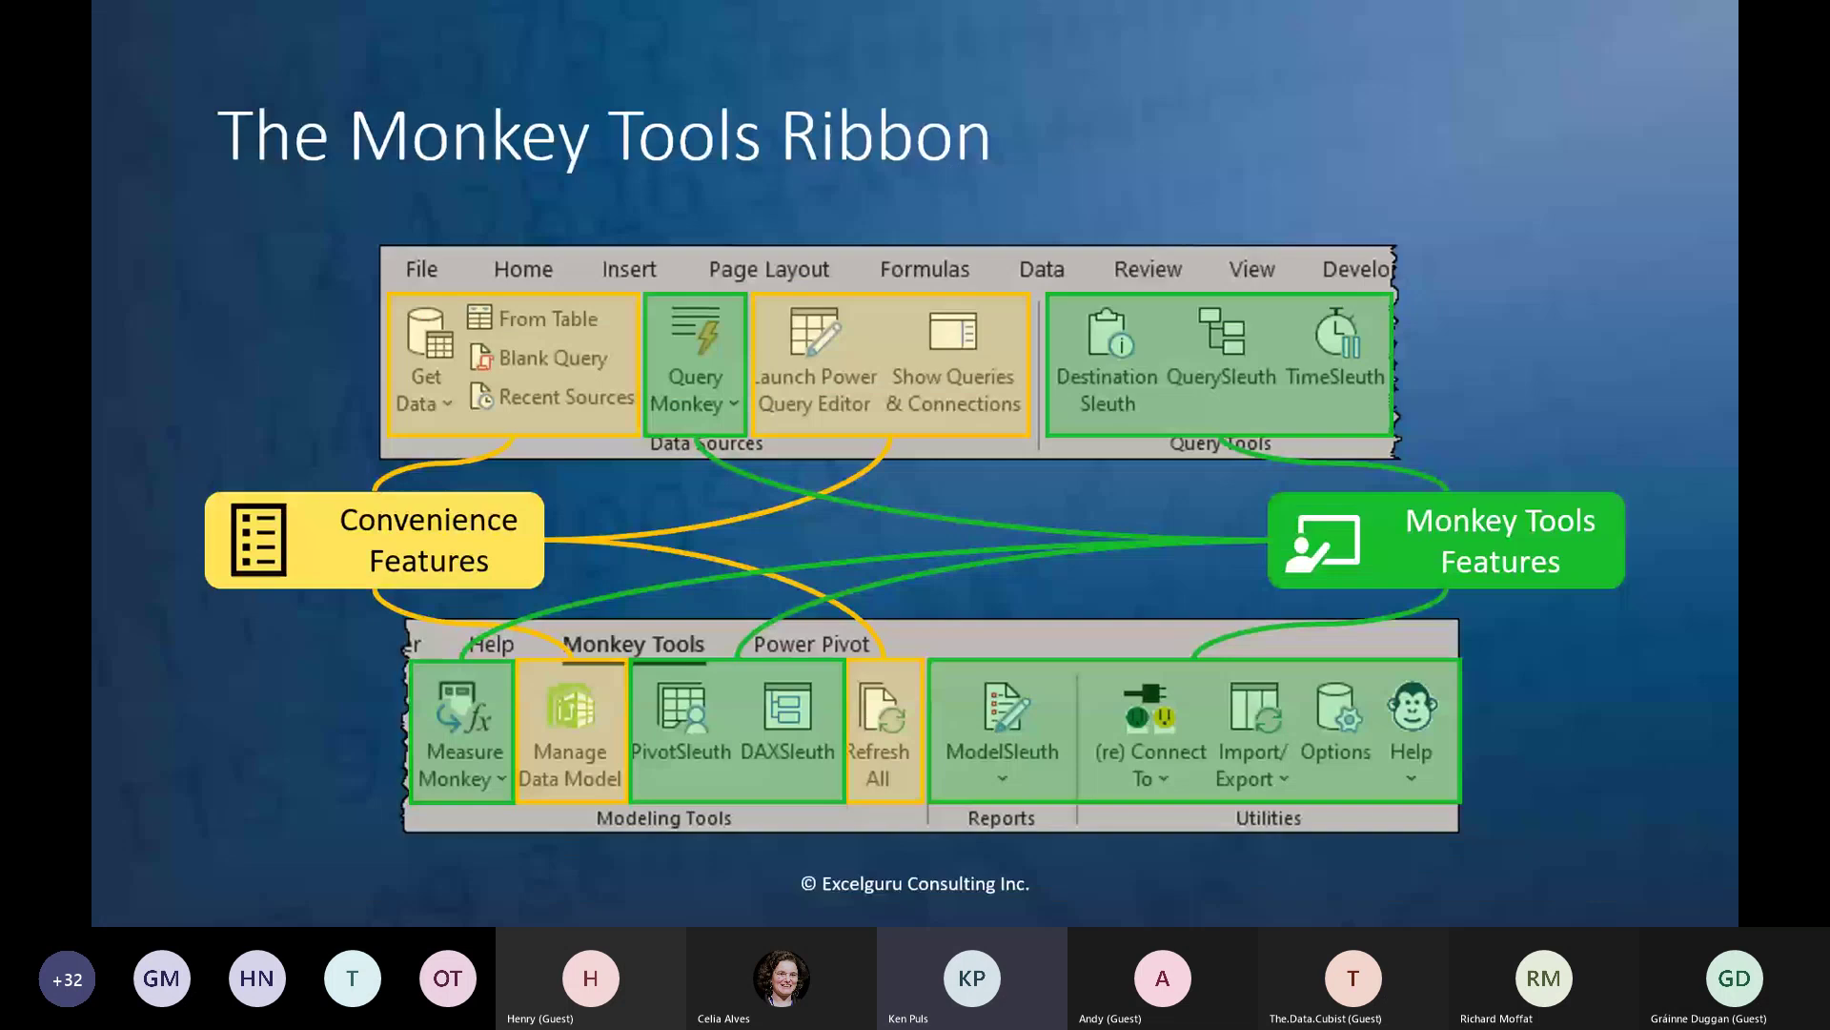
click(1316, 763)
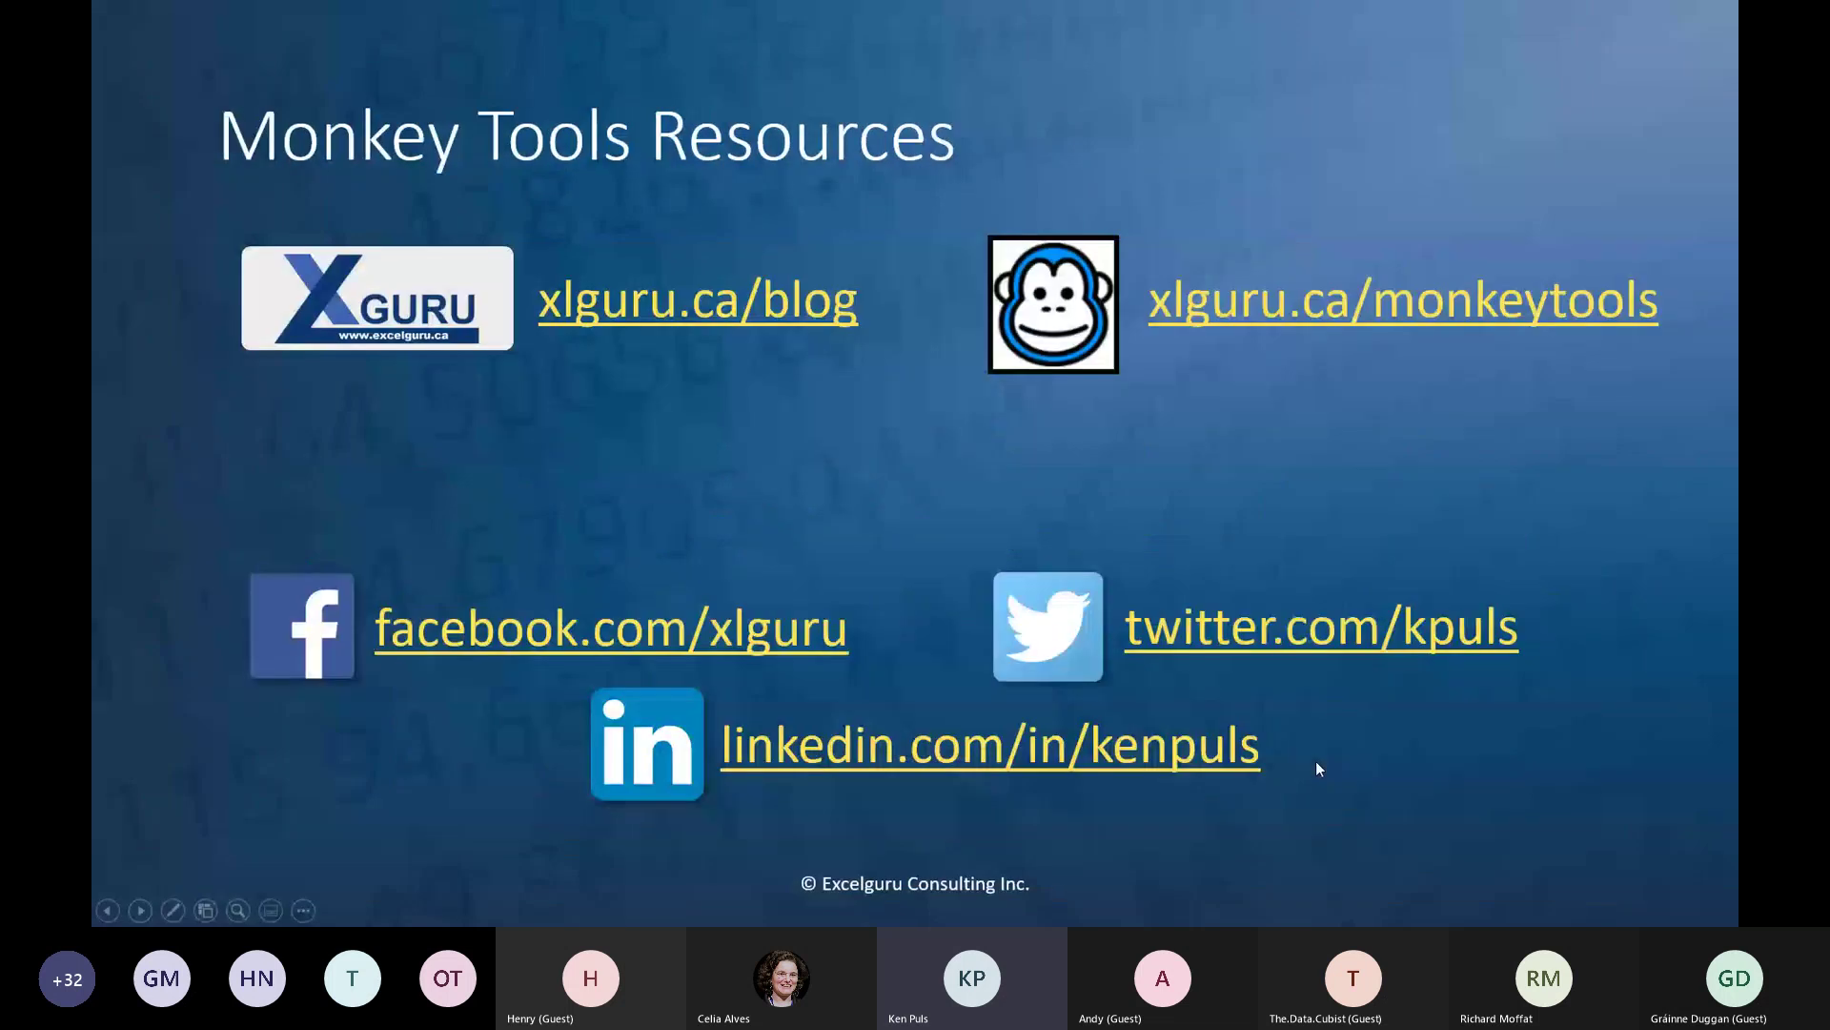
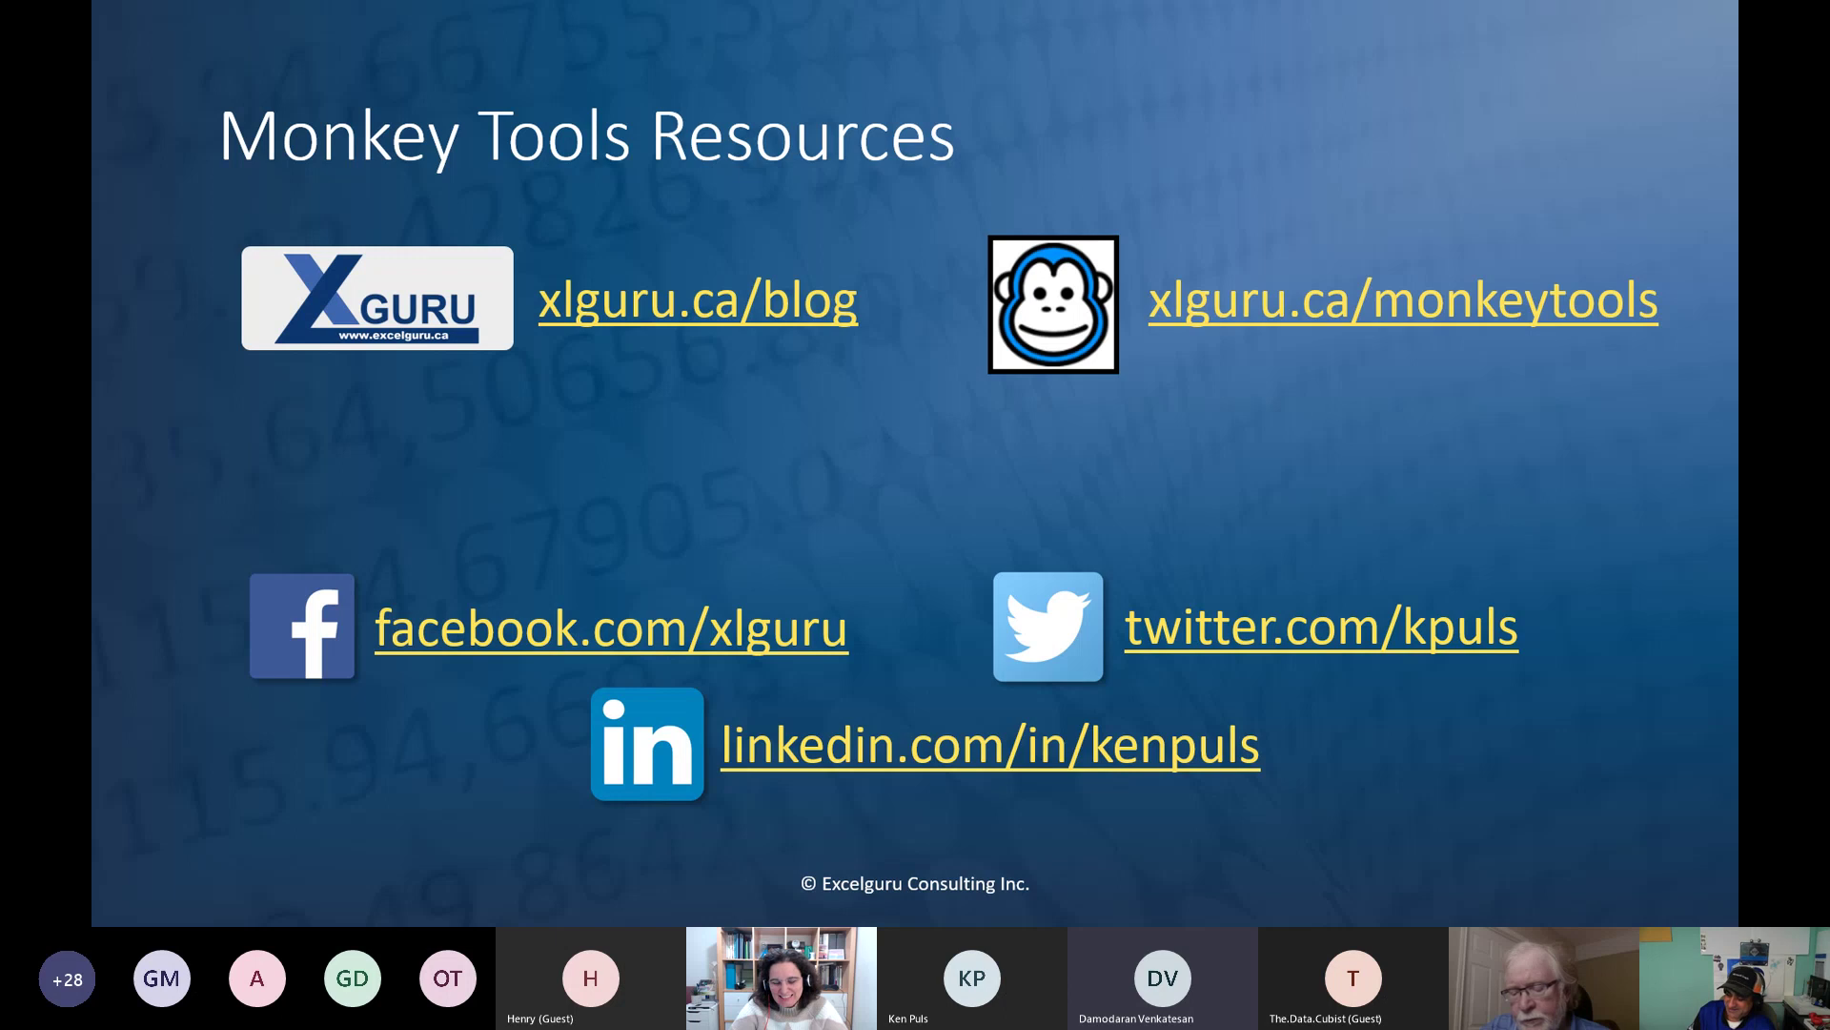
Drag the 'MS Excel Toronto - Build Better Excel Models Faster' meeting window over the slide and maximize it
drag(0, 89, 1136, 124)
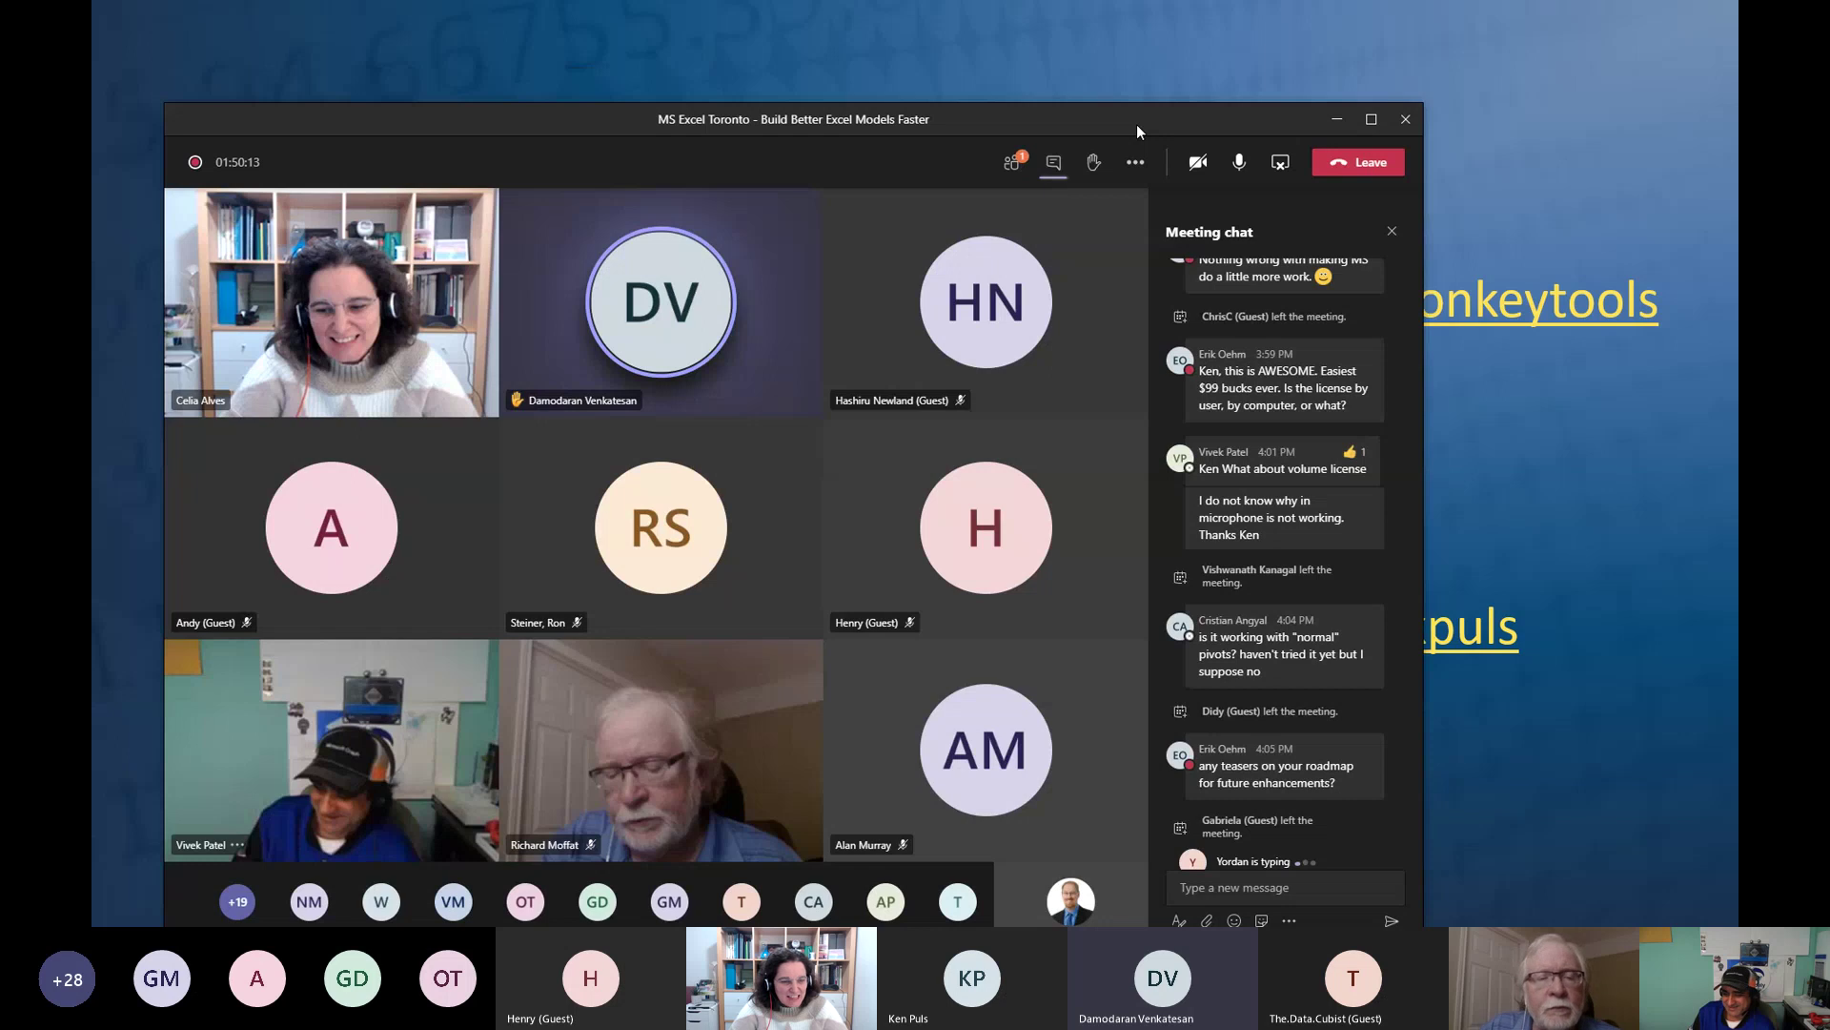
double_click(1136, 124)
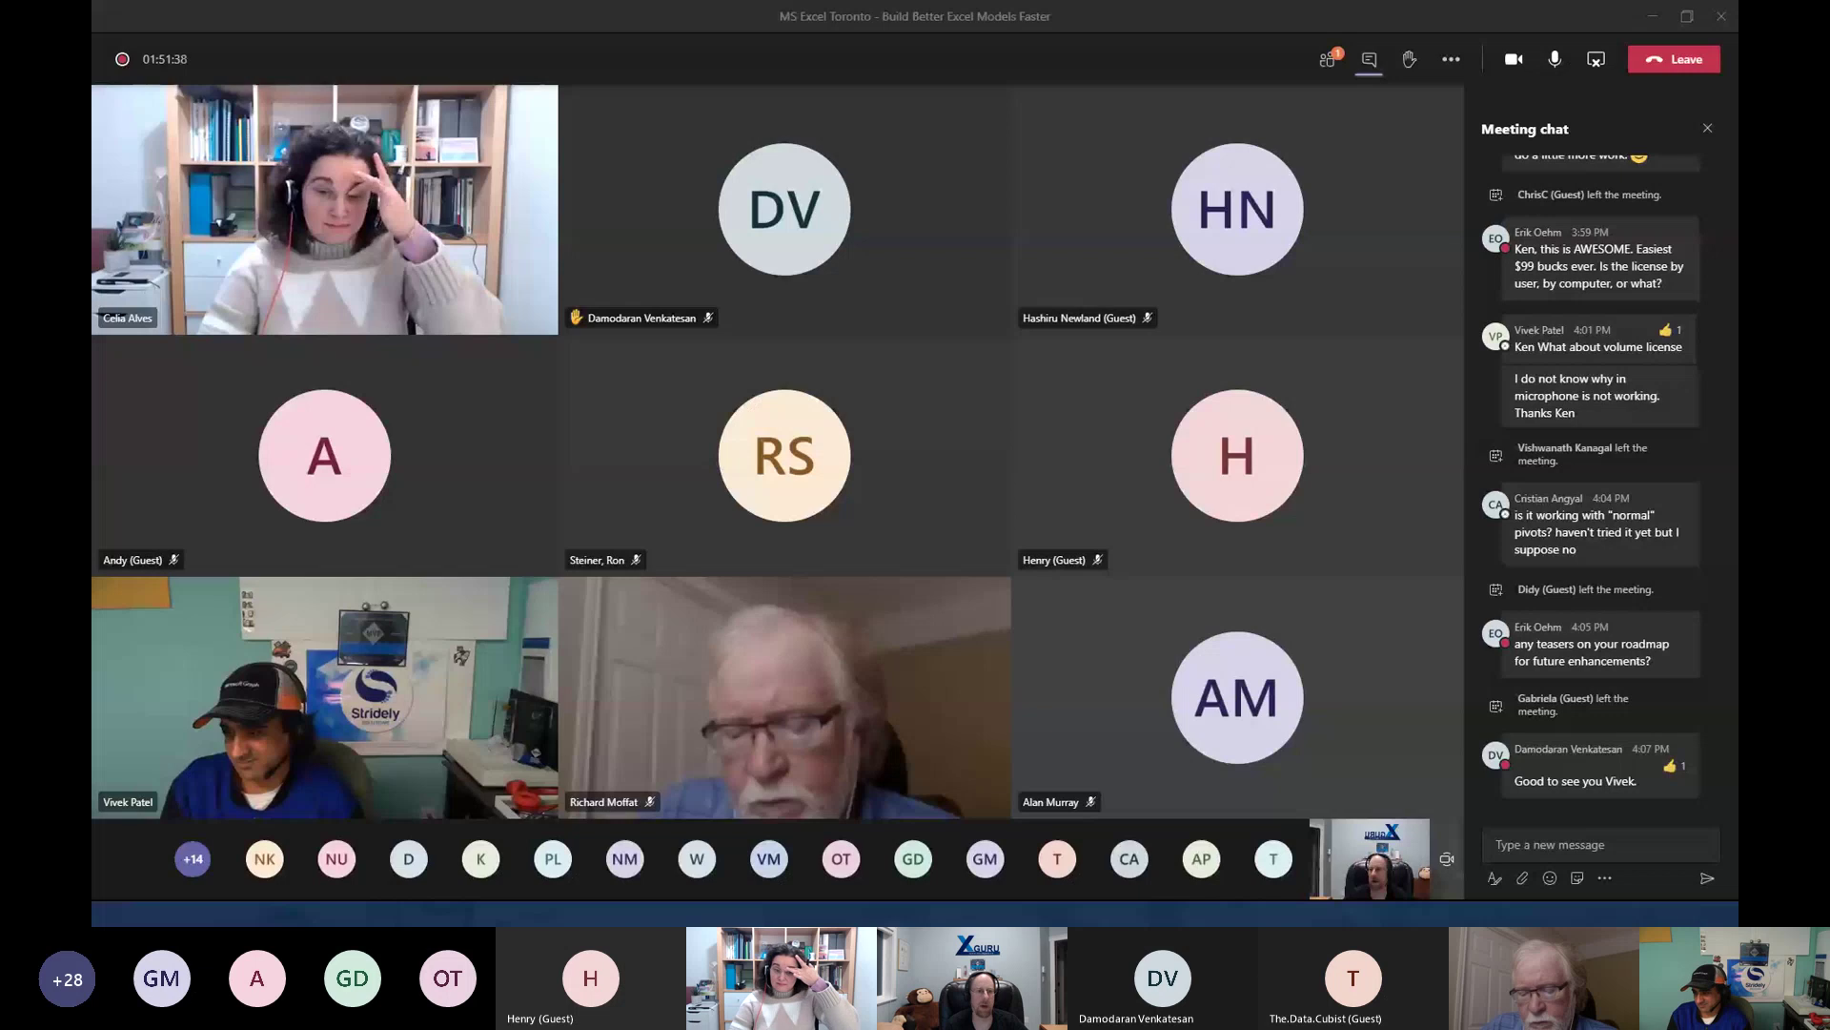
Go to meetup.com in Edge, correcting the misspelled address before loading it
text(meertup)
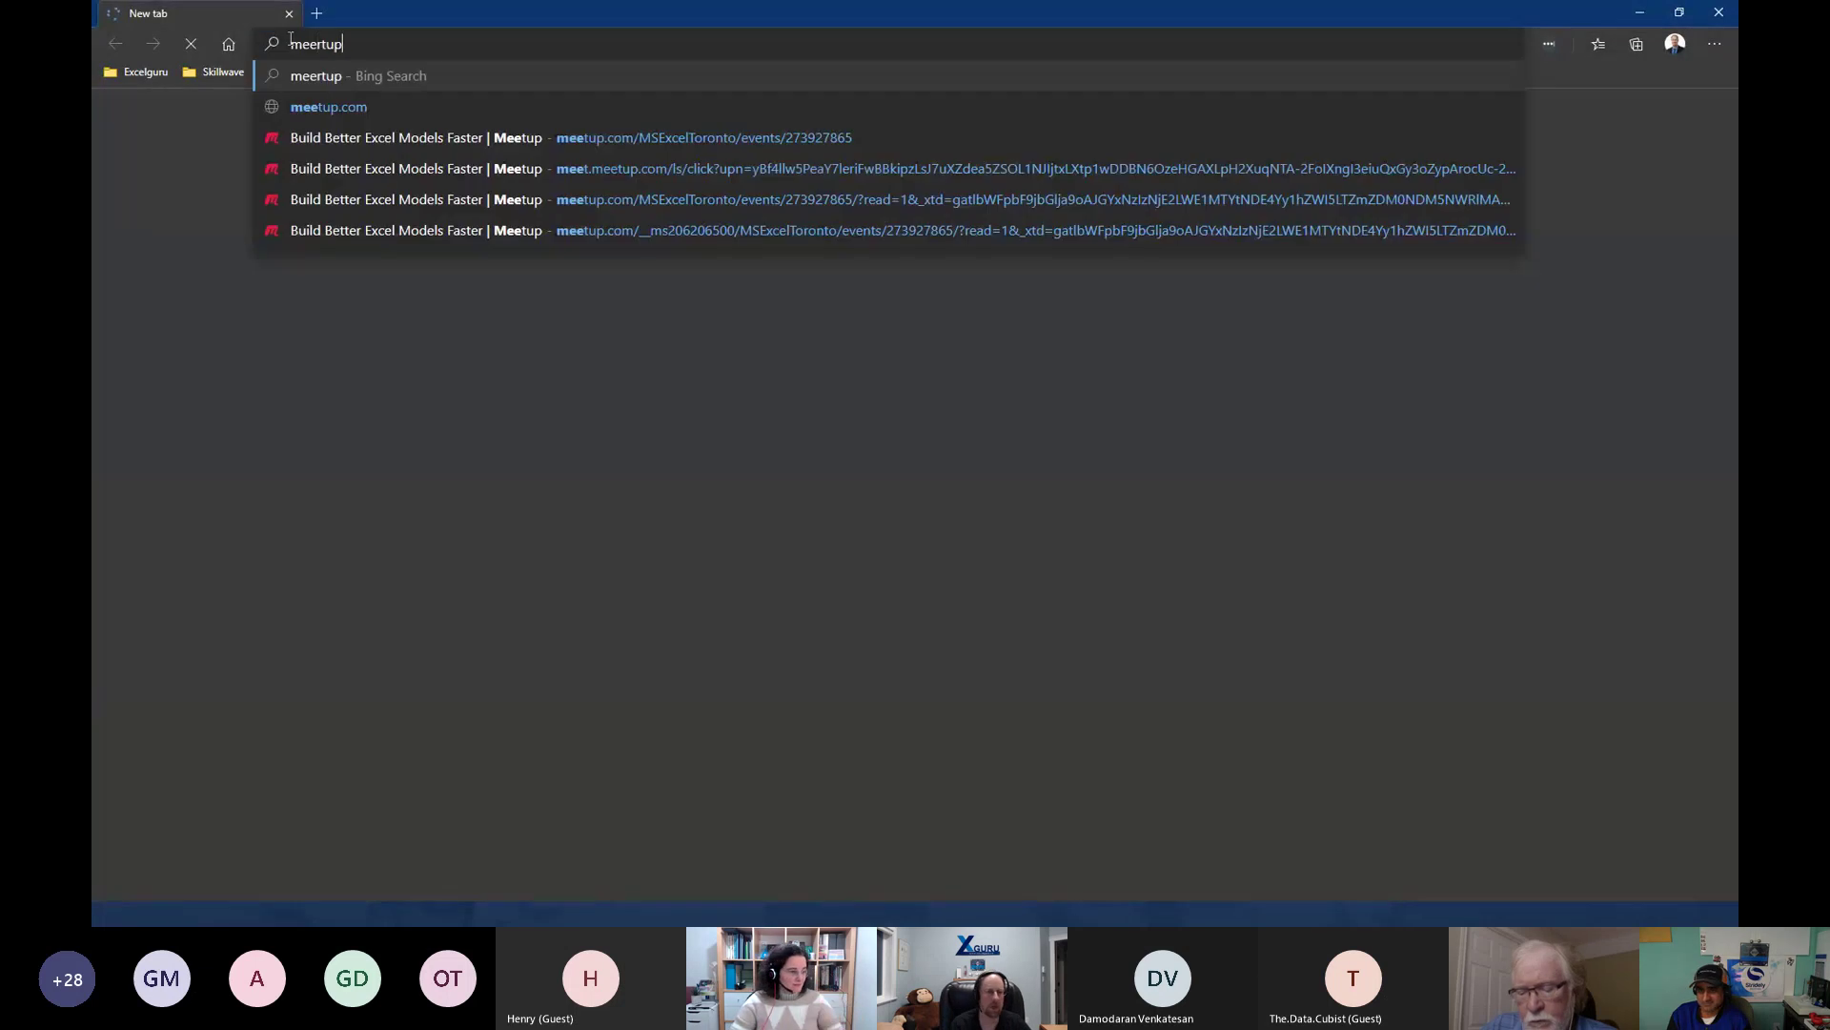
key(BackSpace)
key(BackSpace)
key(BackSpace)
key(BackSpace)
text(tuy)
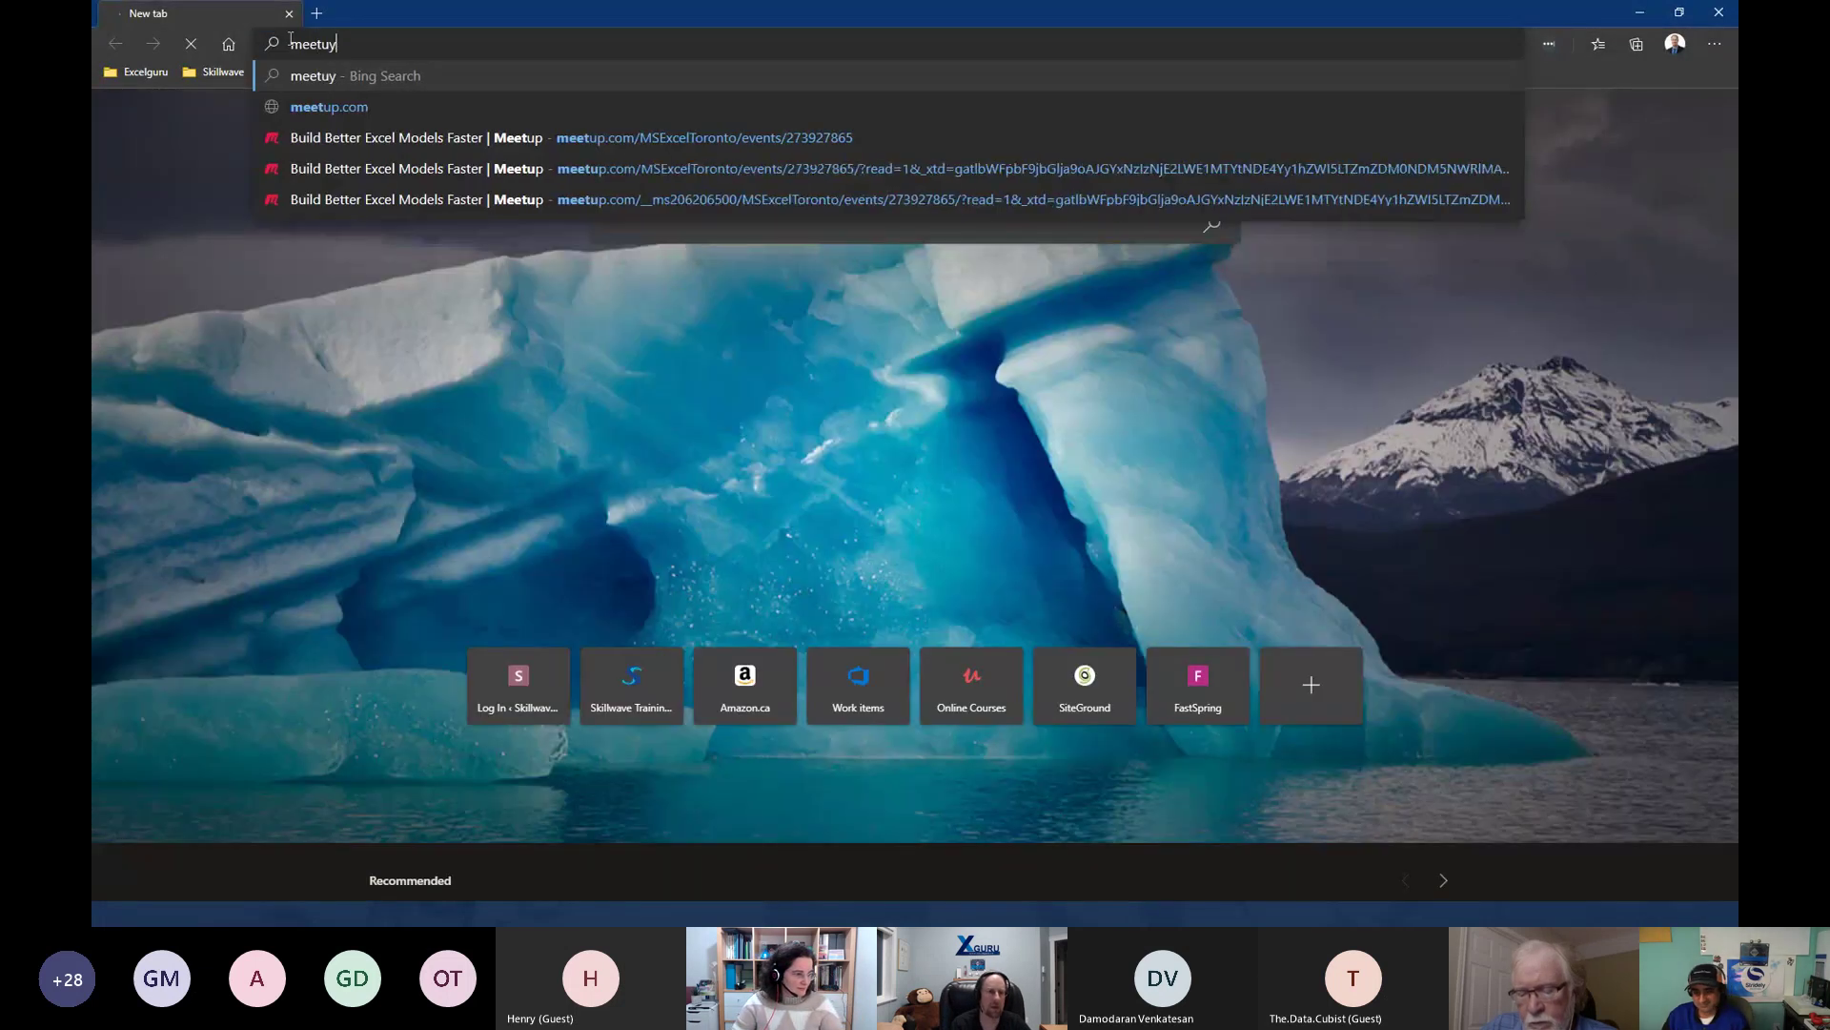
key(BackSpace)
text(p.com)
key(Return)
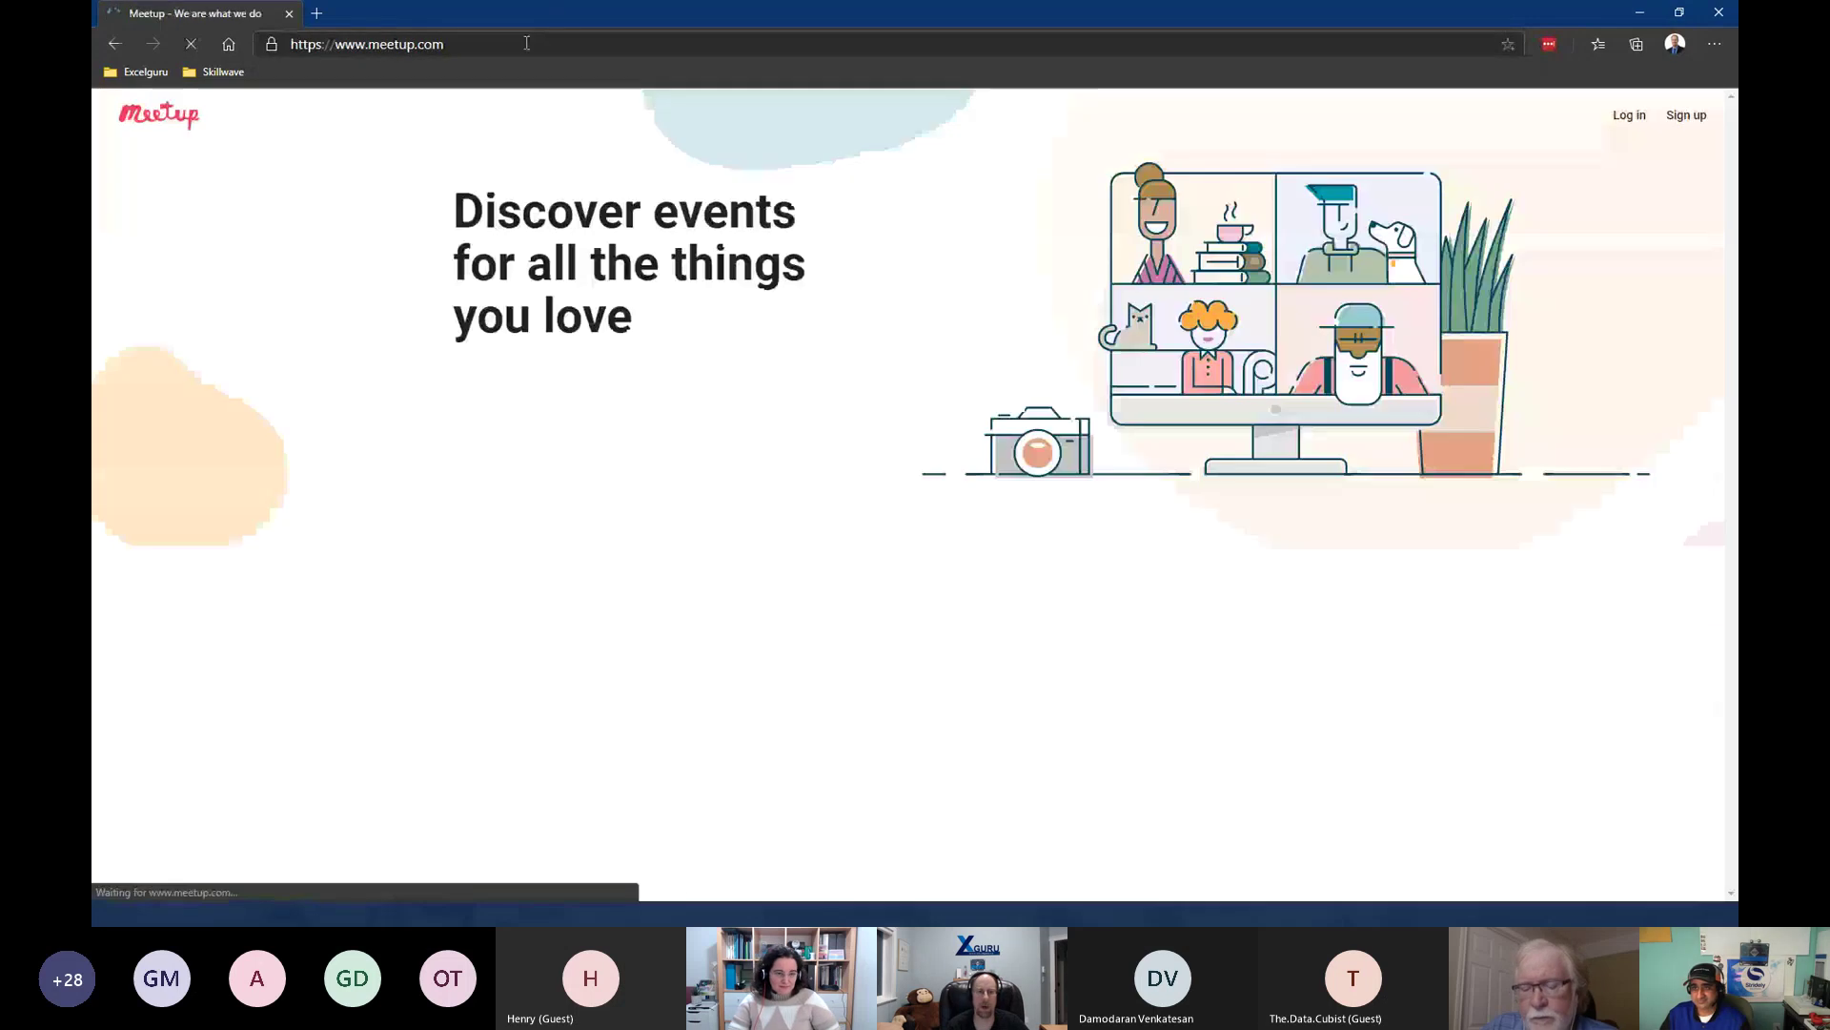
Log in to Meetup with the saved e-mail and password, passing the taxi-image robot check
click(1622, 127)
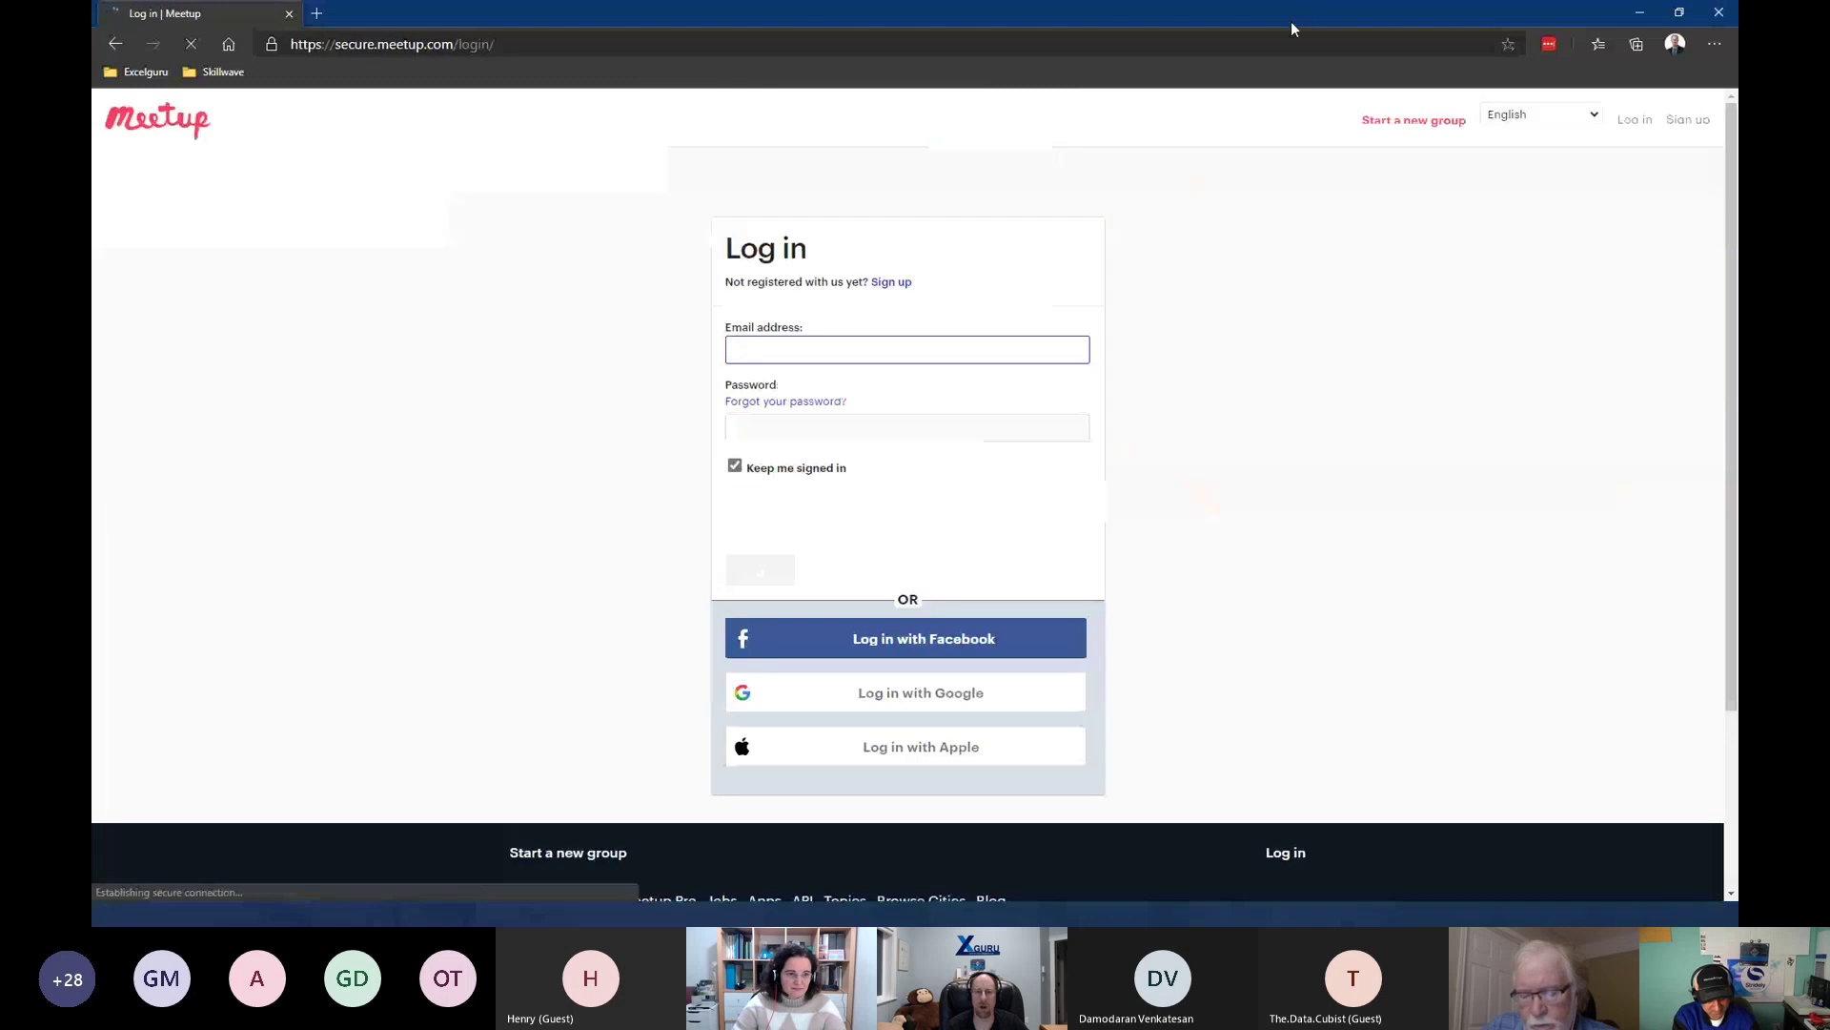
click(1073, 351)
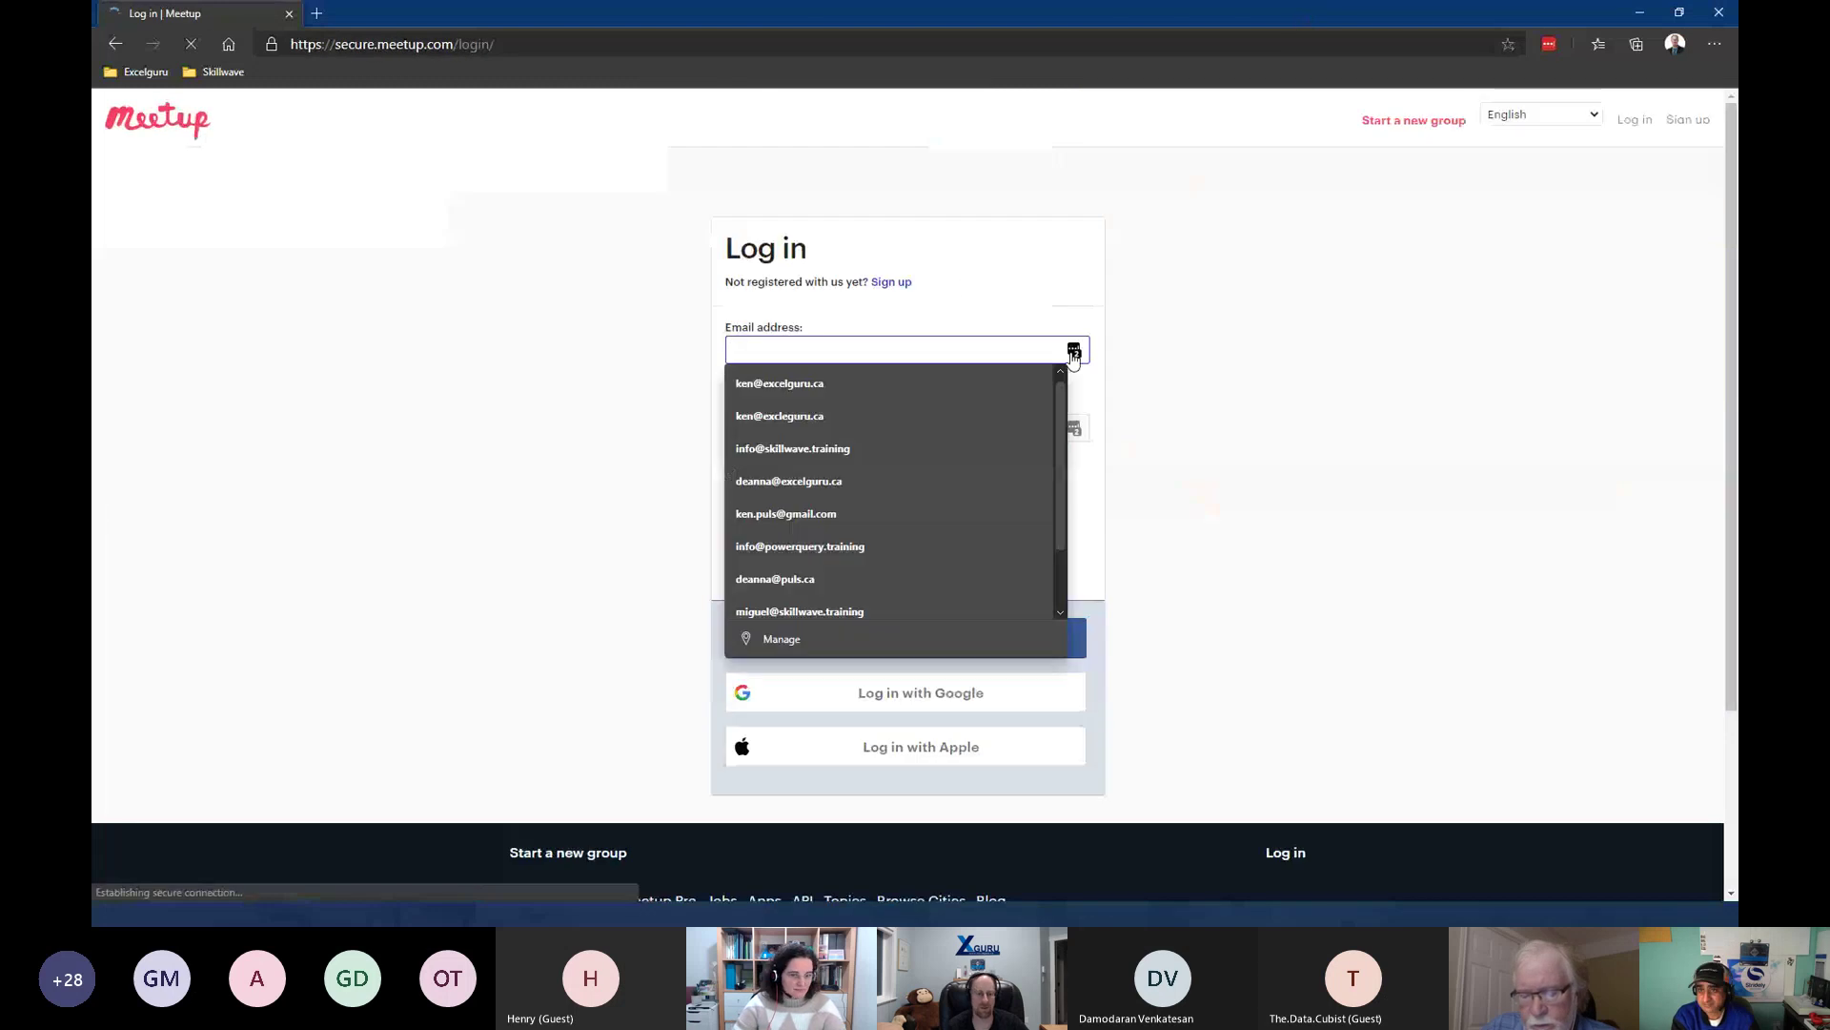
click(832, 383)
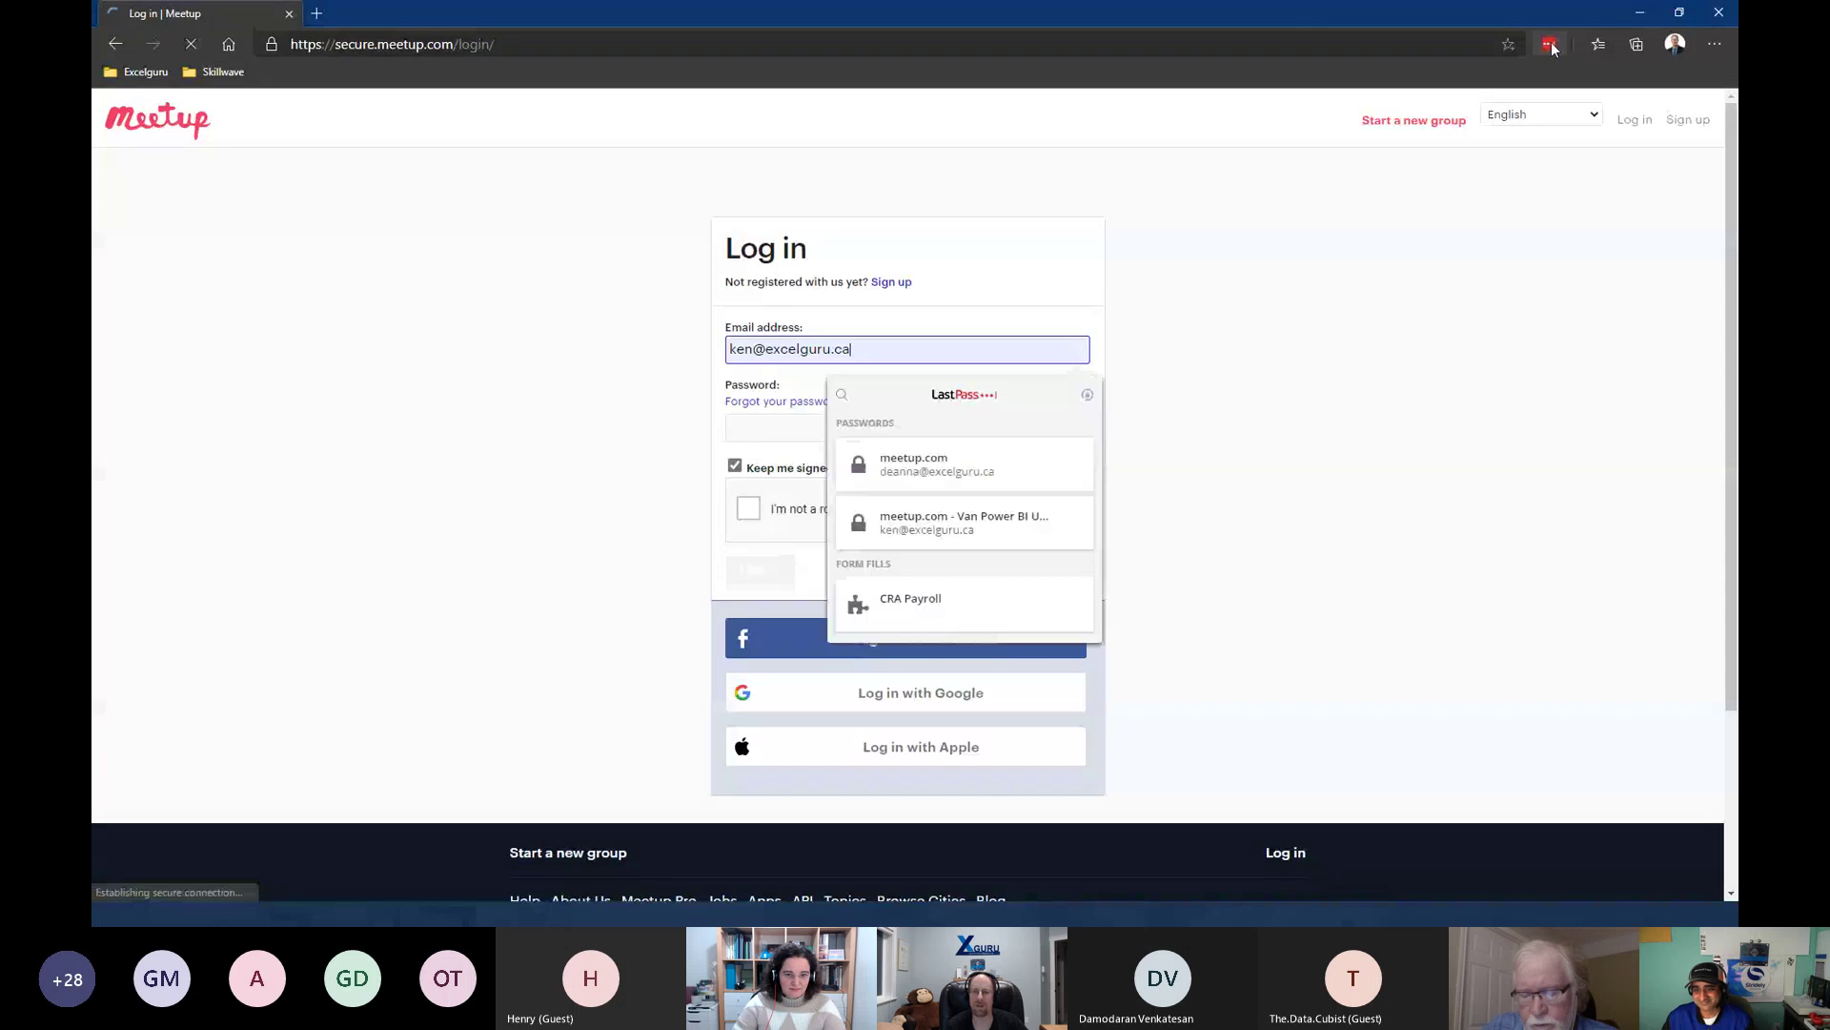
click(870, 530)
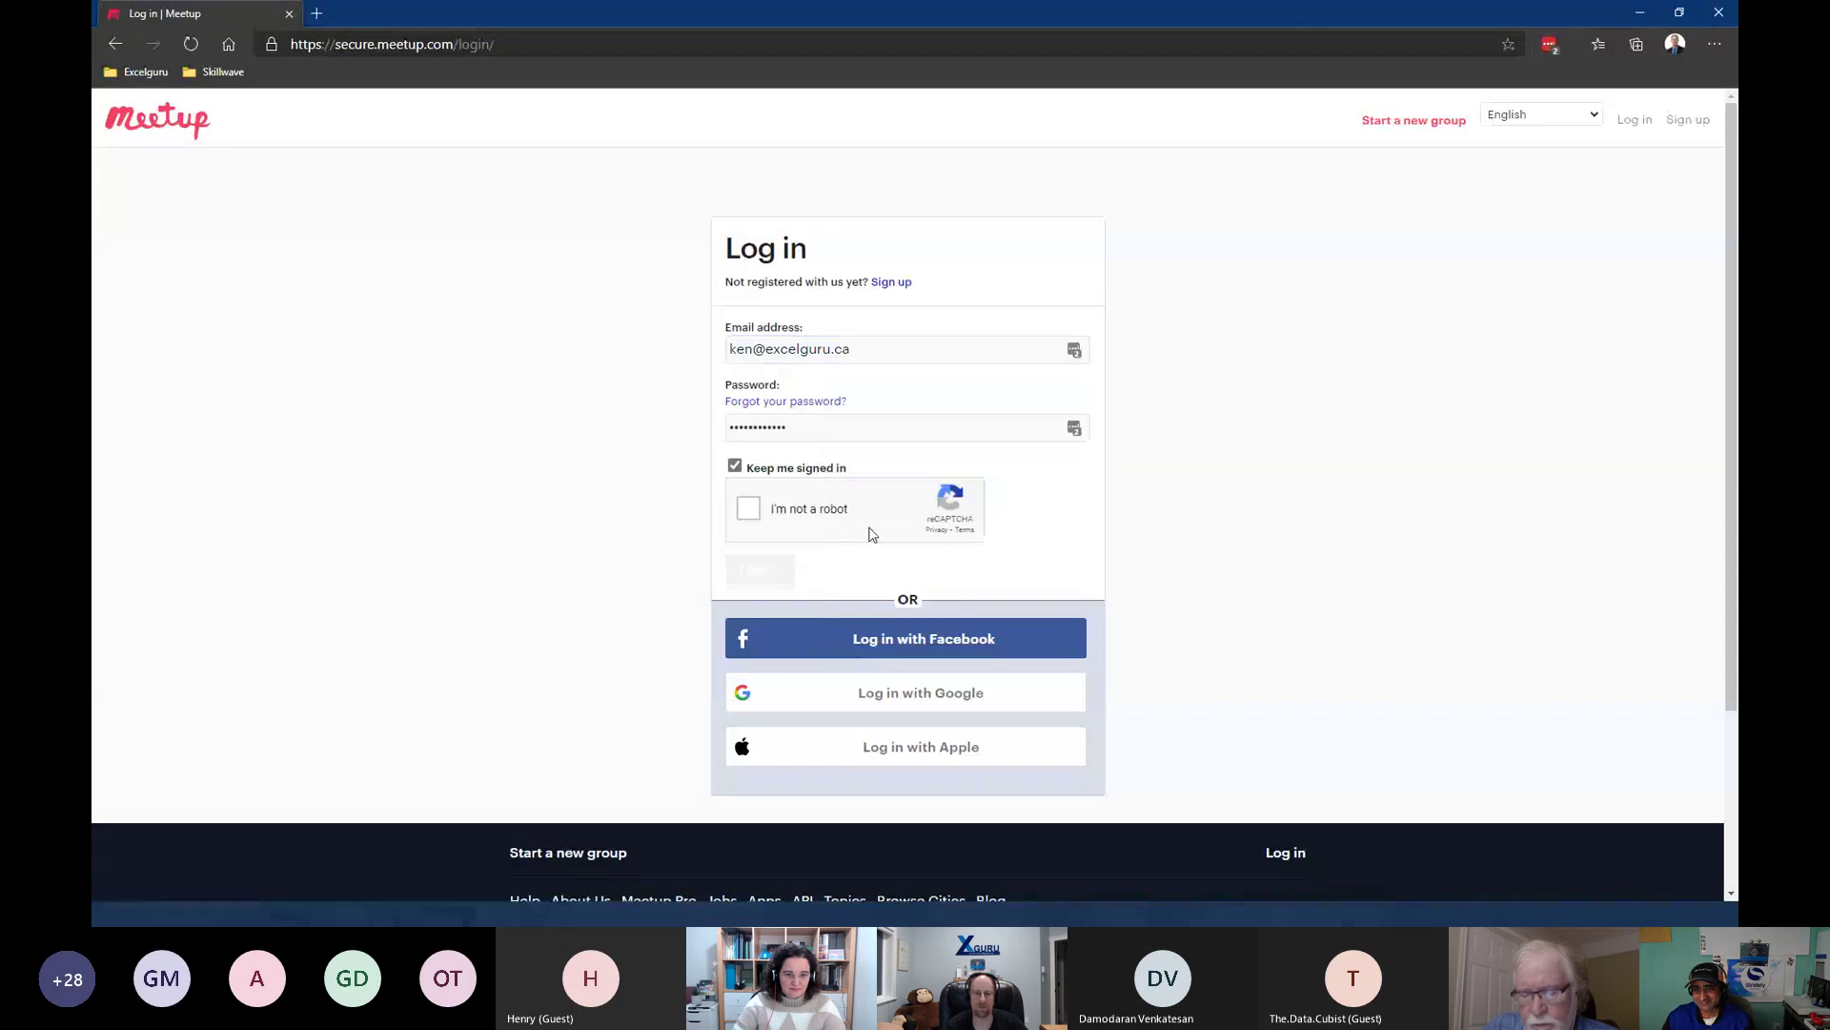
click(819, 522)
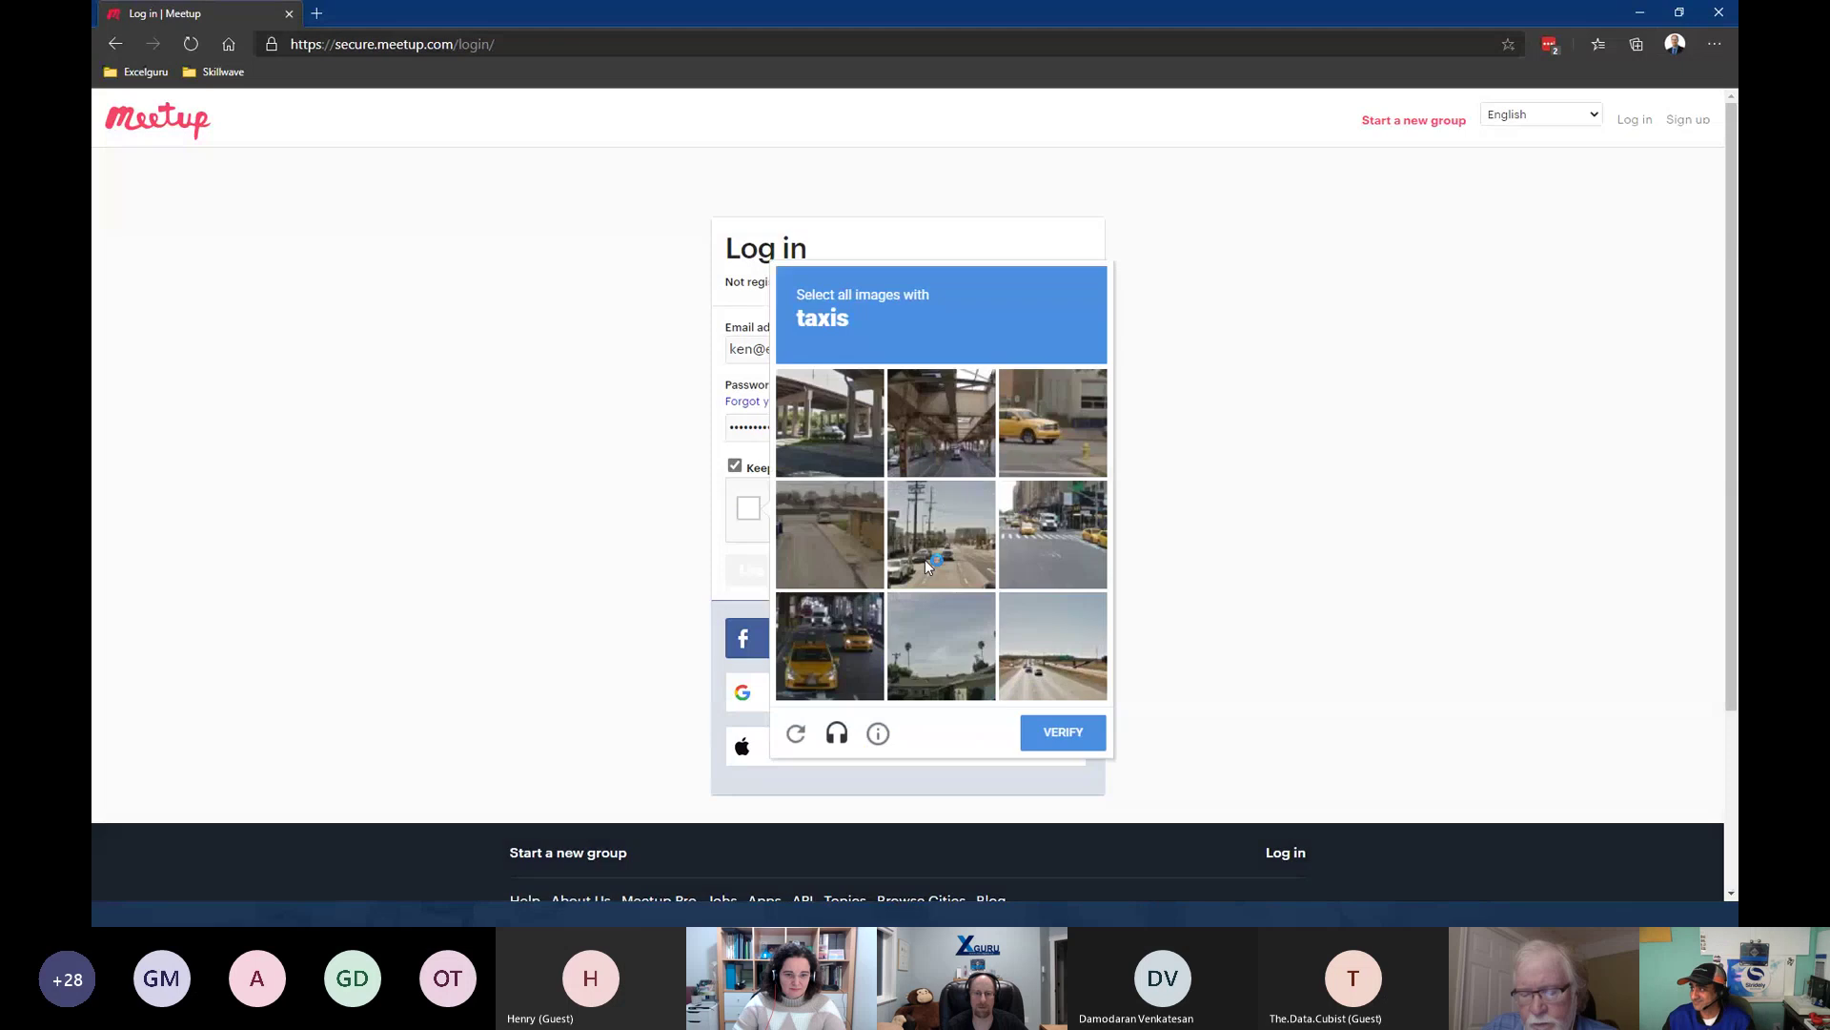
click(1056, 432)
click(1044, 563)
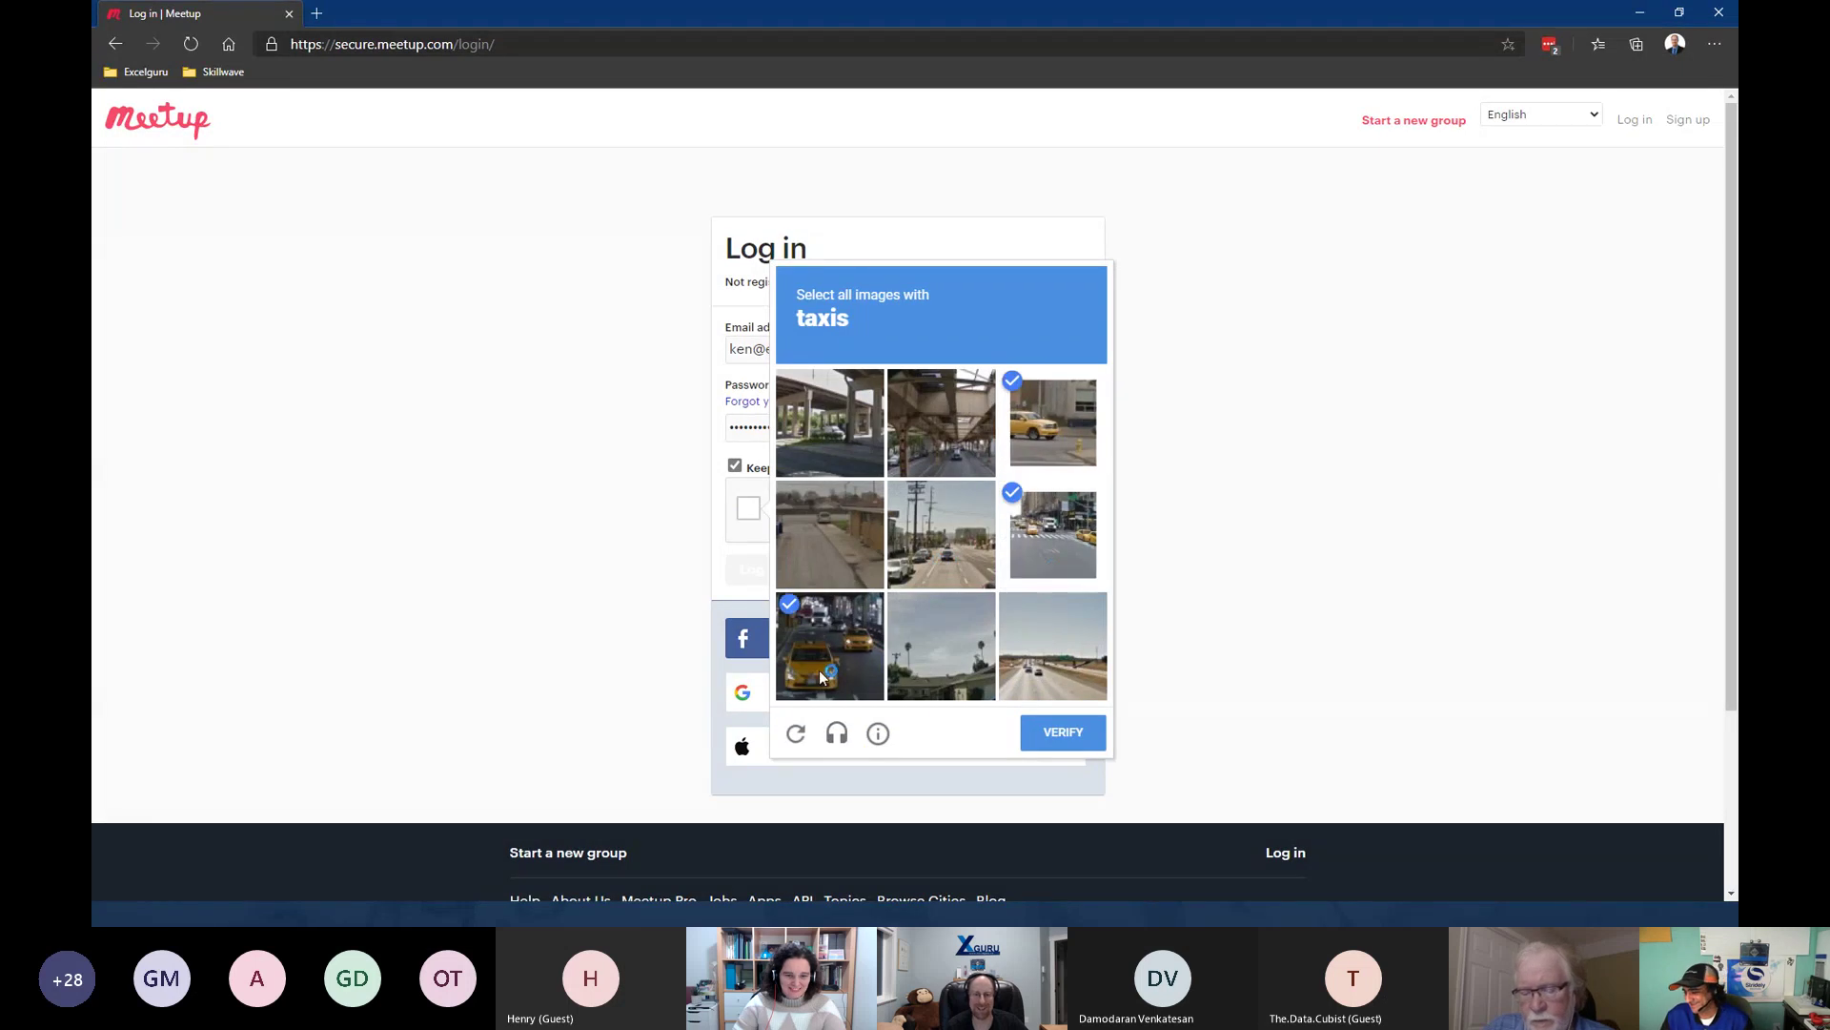
click(1063, 735)
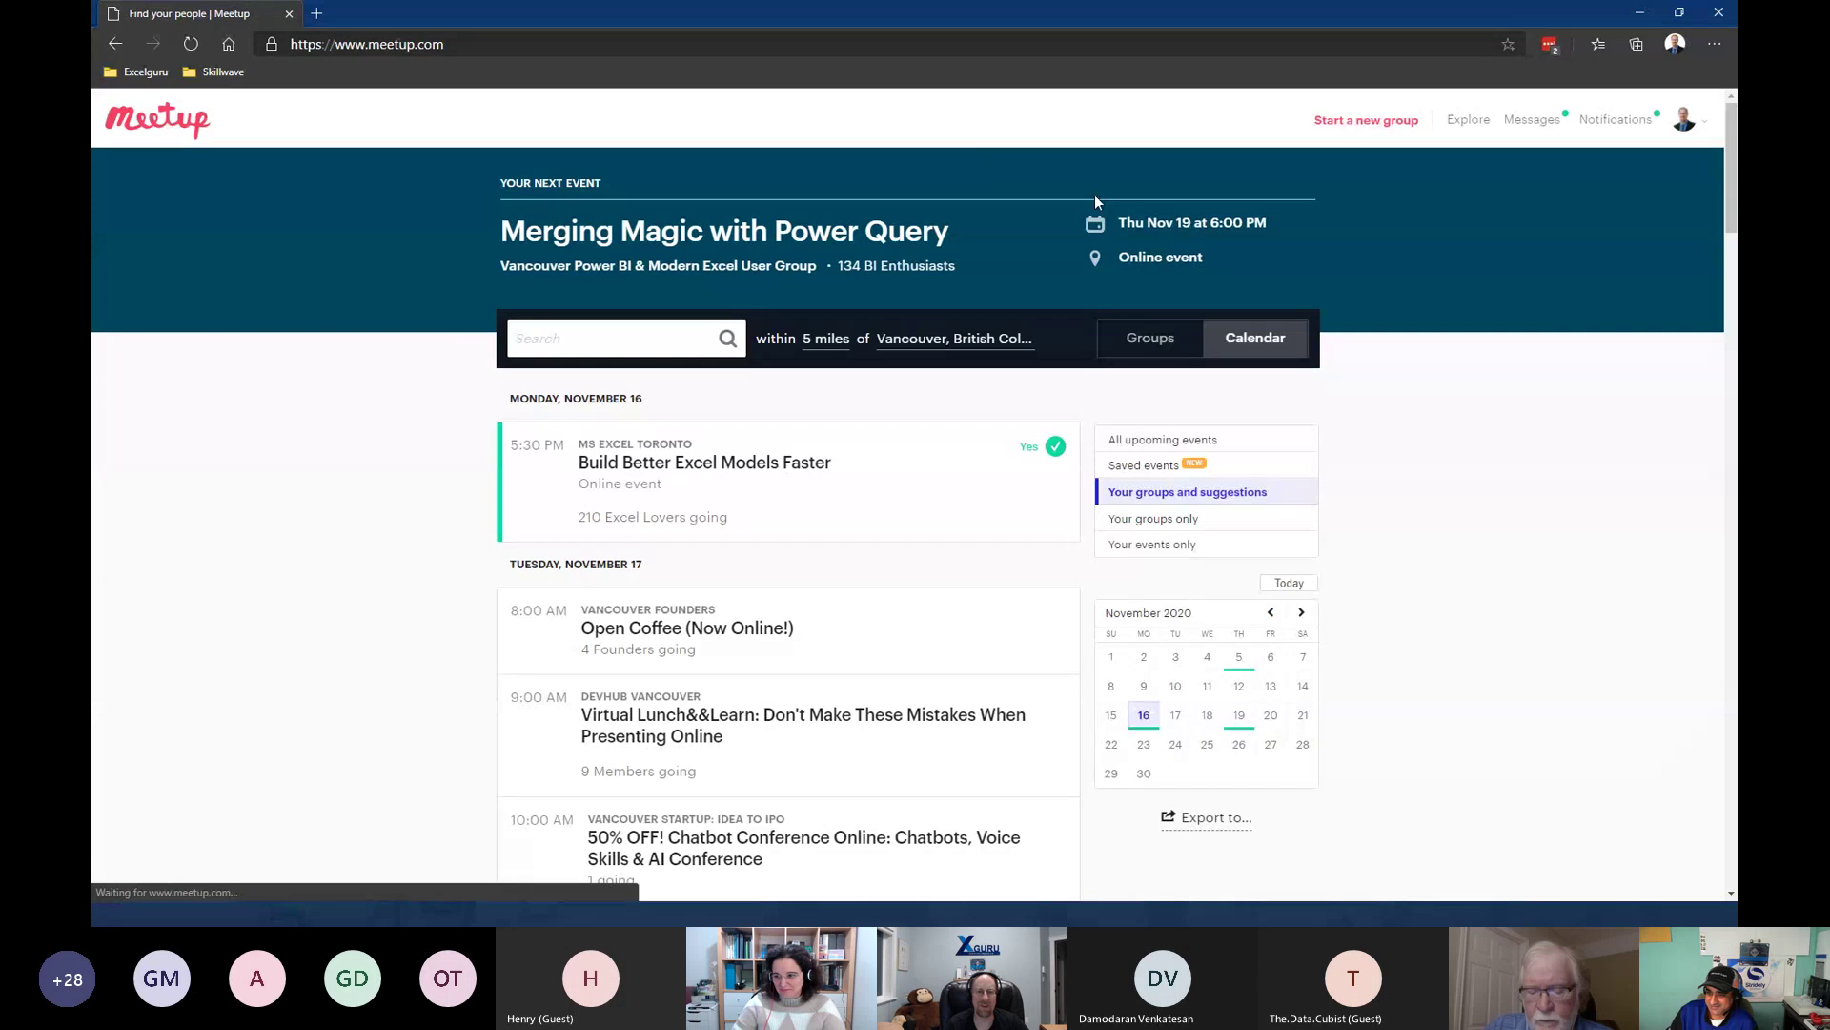
Open the 'Merging Magic with Power Query' event page and grab its web address for Teams
click(860, 240)
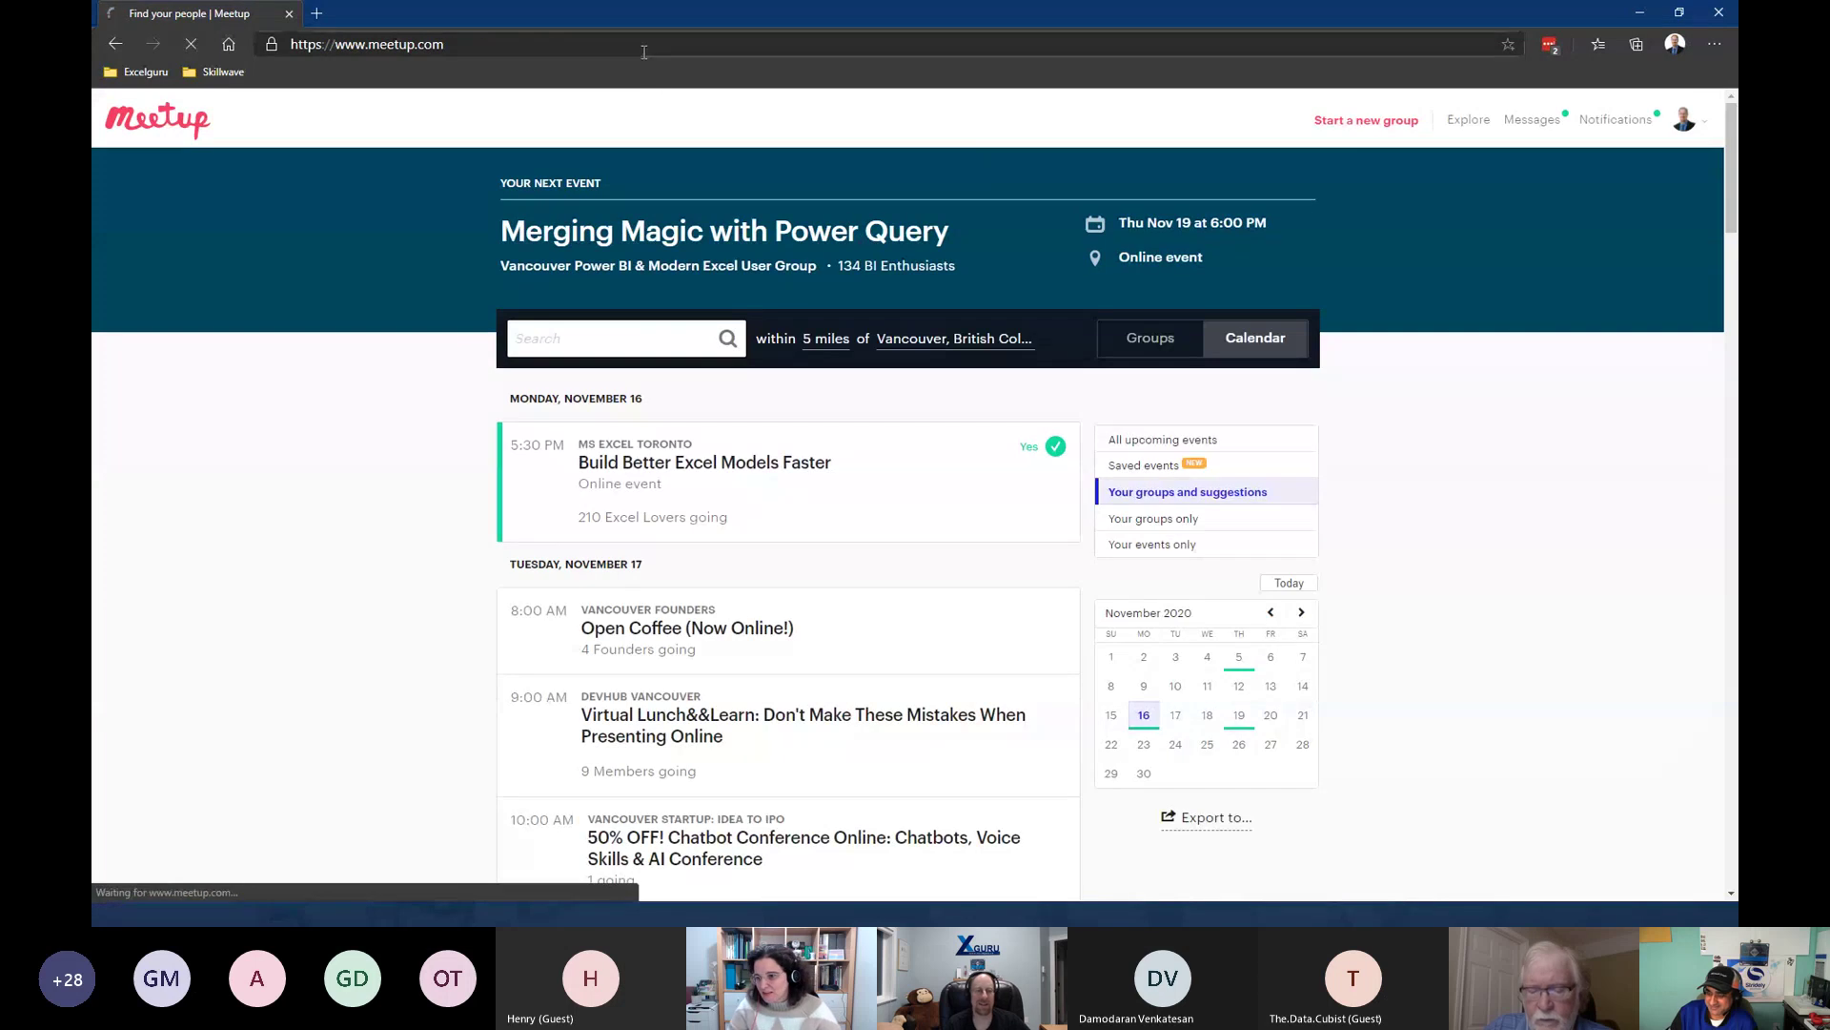
click(803, 48)
key(ctrl+c)
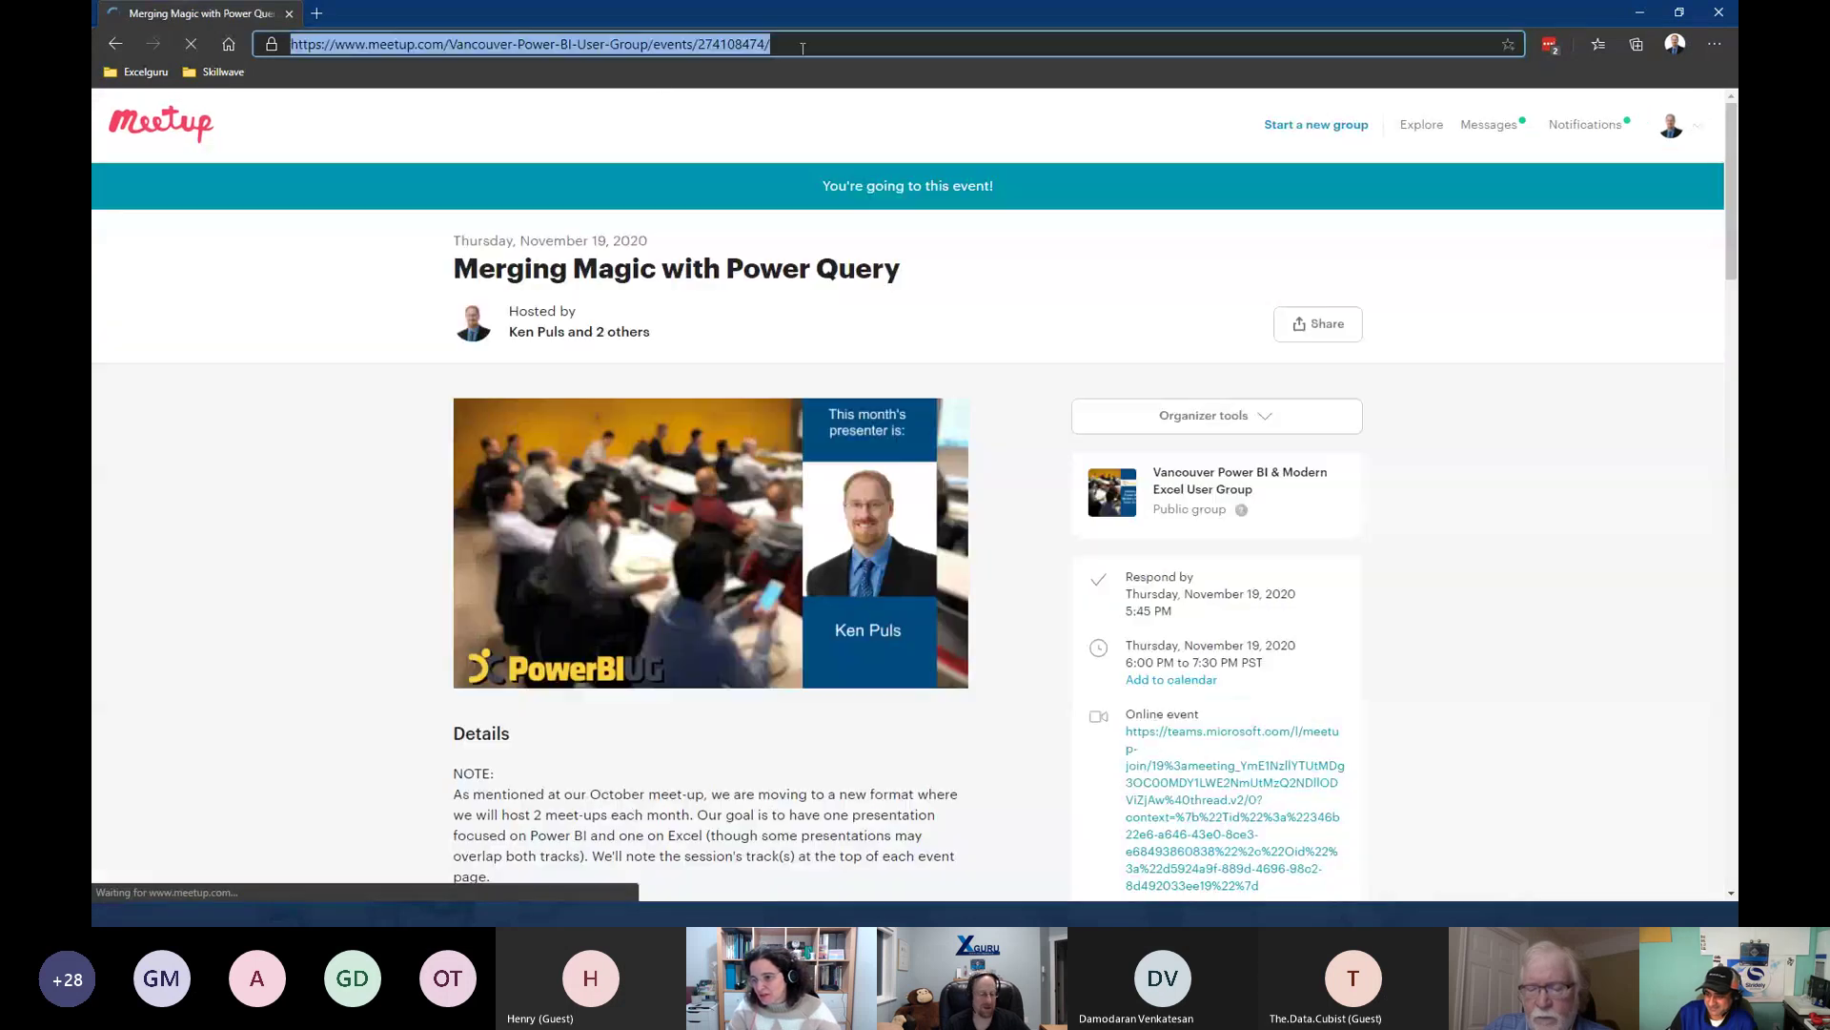
key(alt+Tab)
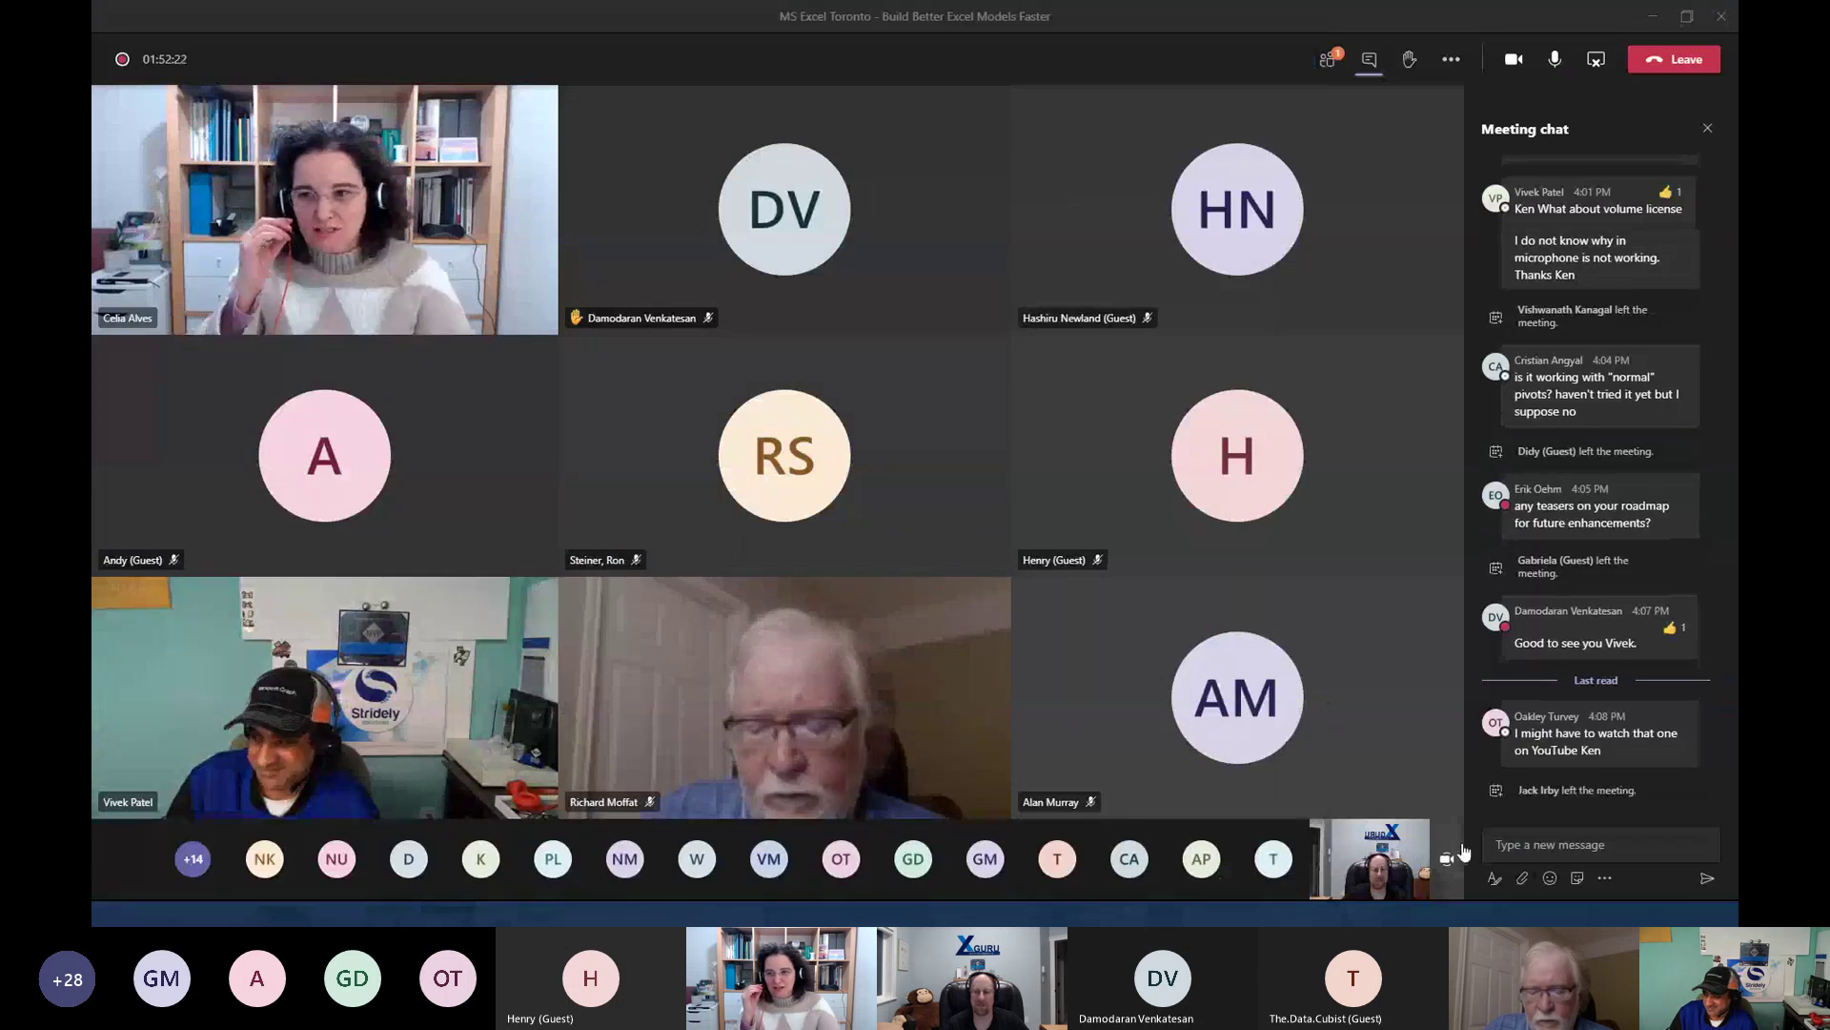
Paste the copied Merging Magic with Power Query event URL into the meeting chat and send it
click(1520, 838)
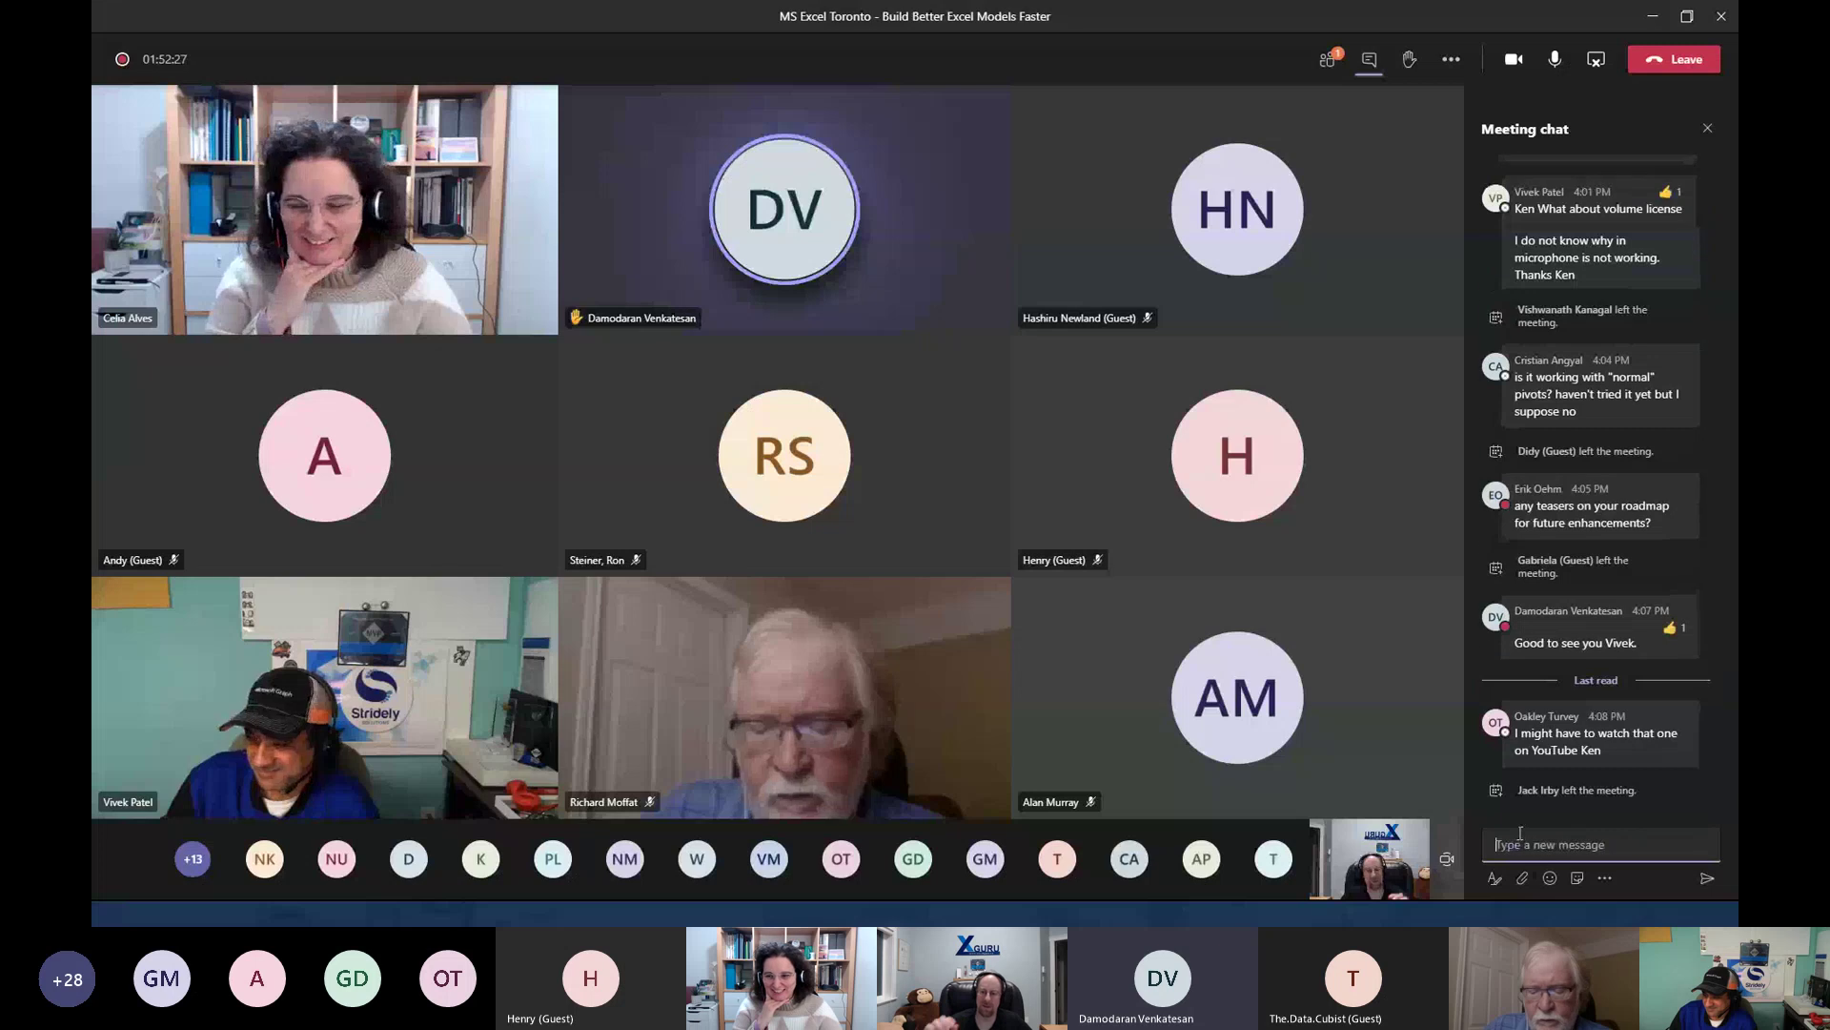
key(ctrl+v)
key(Return)
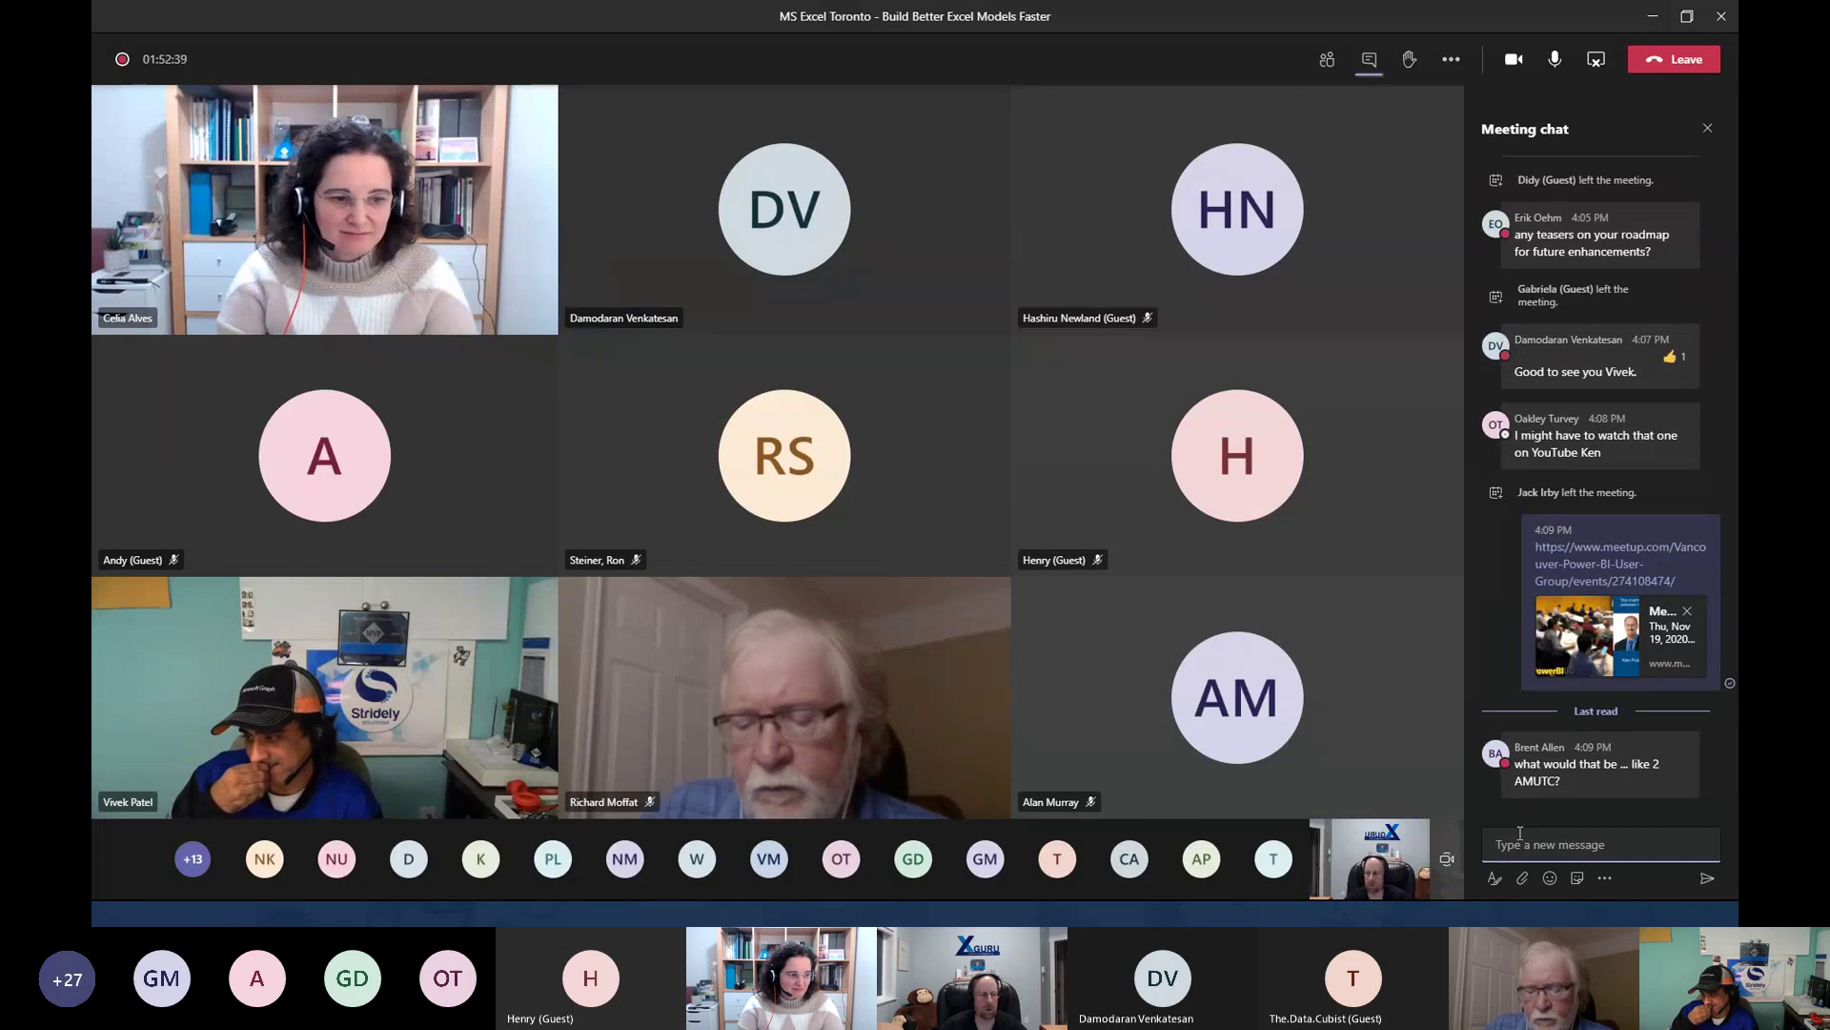
click(1521, 832)
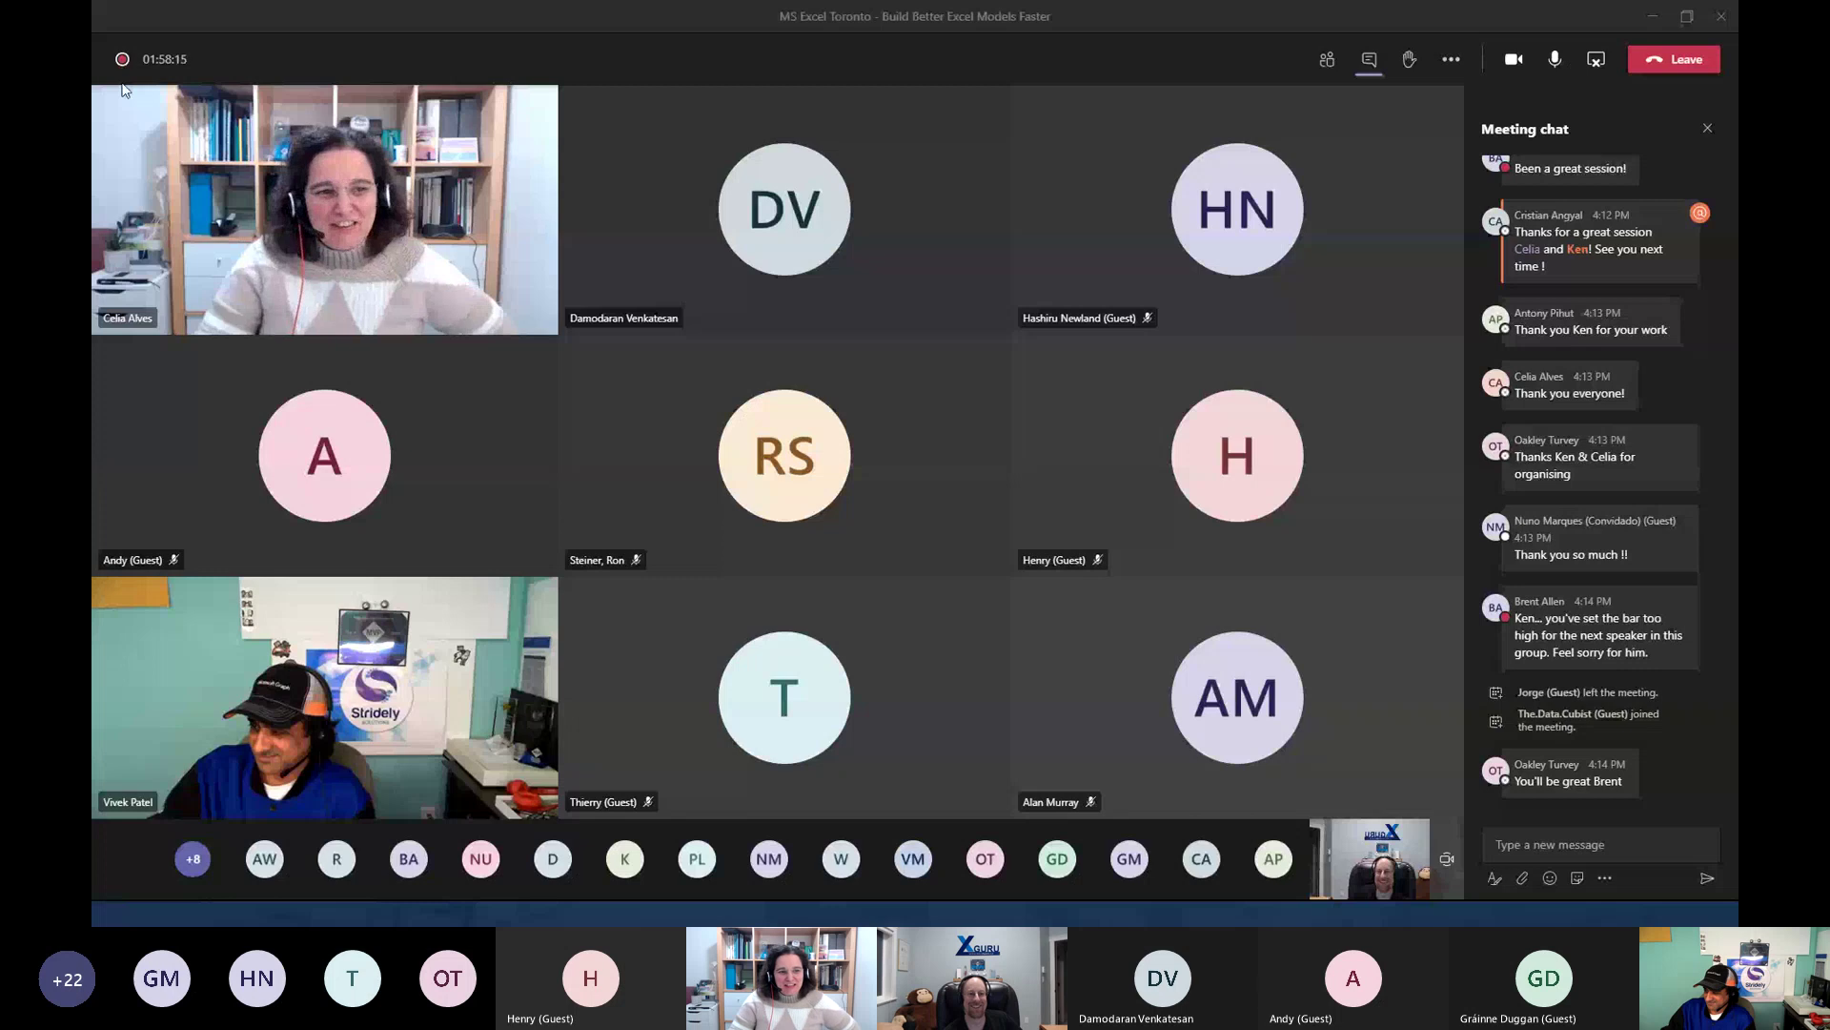
Mute the microphone, then leave the Teams call, returning to the Monkey Tools Resources slide
mouse_move(815, 199)
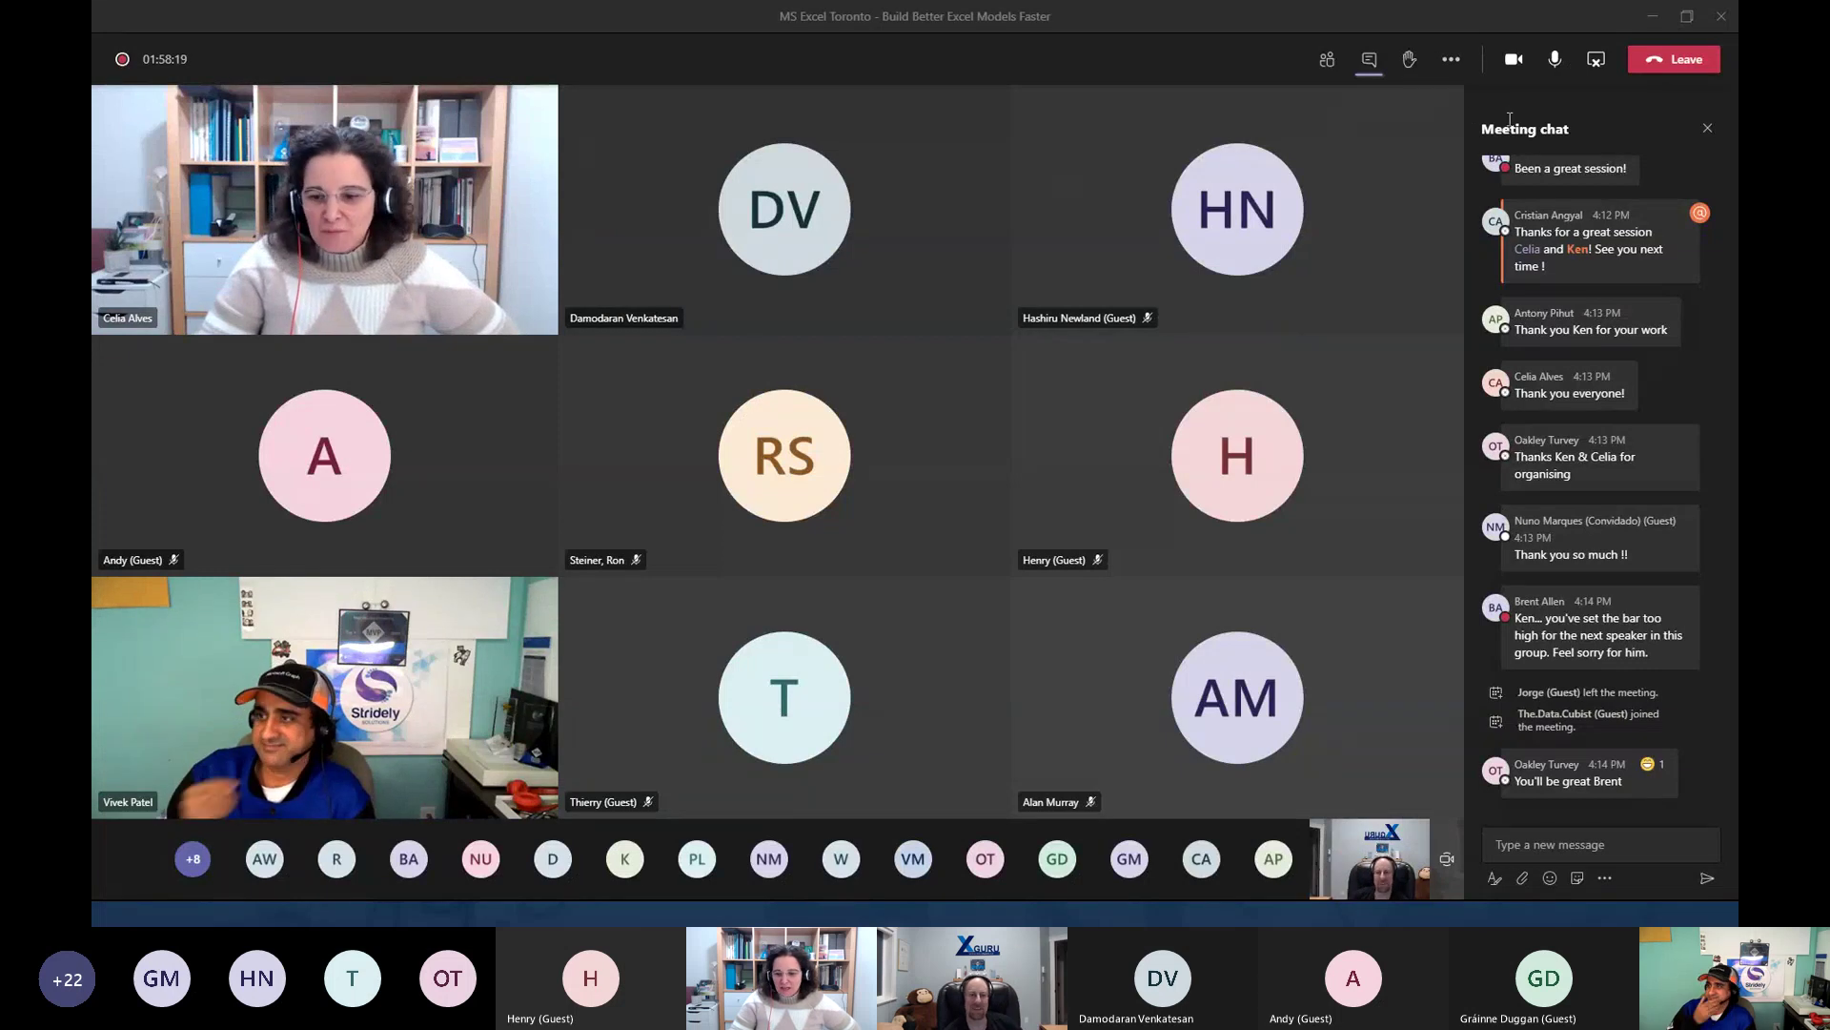
click(1554, 57)
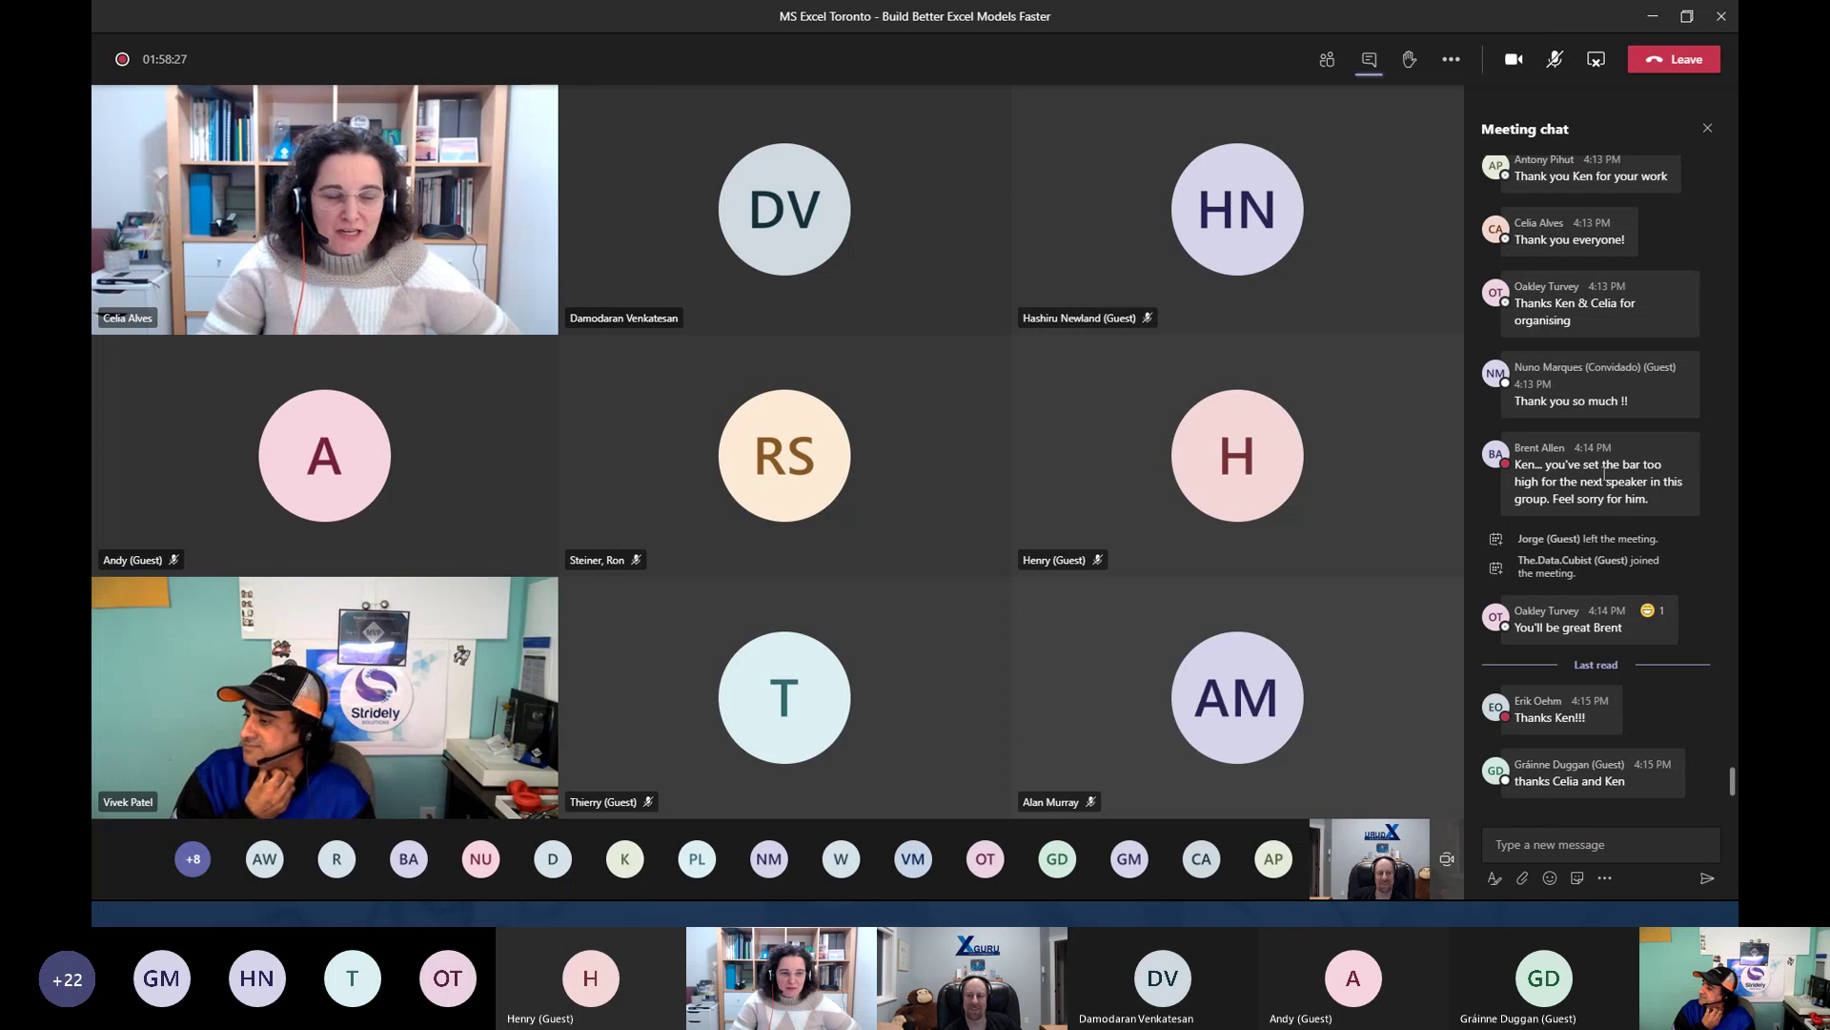
mouse_move(1608, 495)
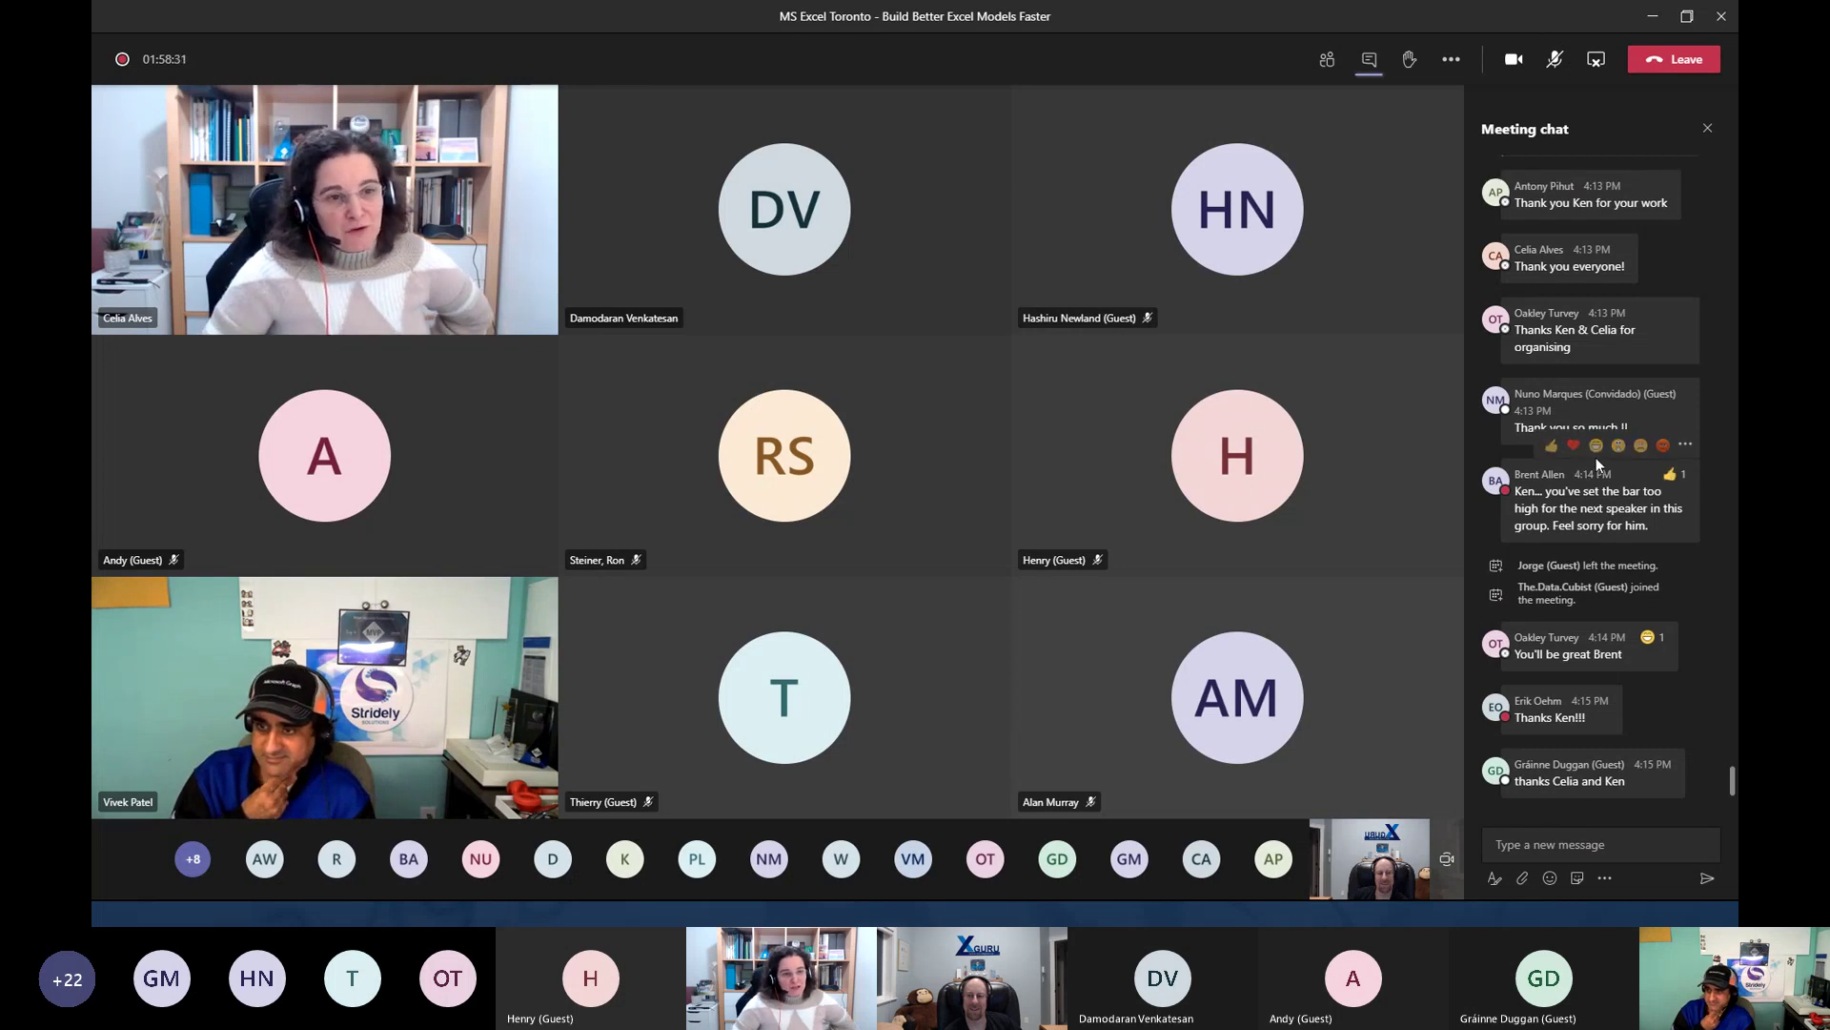
mouse_move(1601, 448)
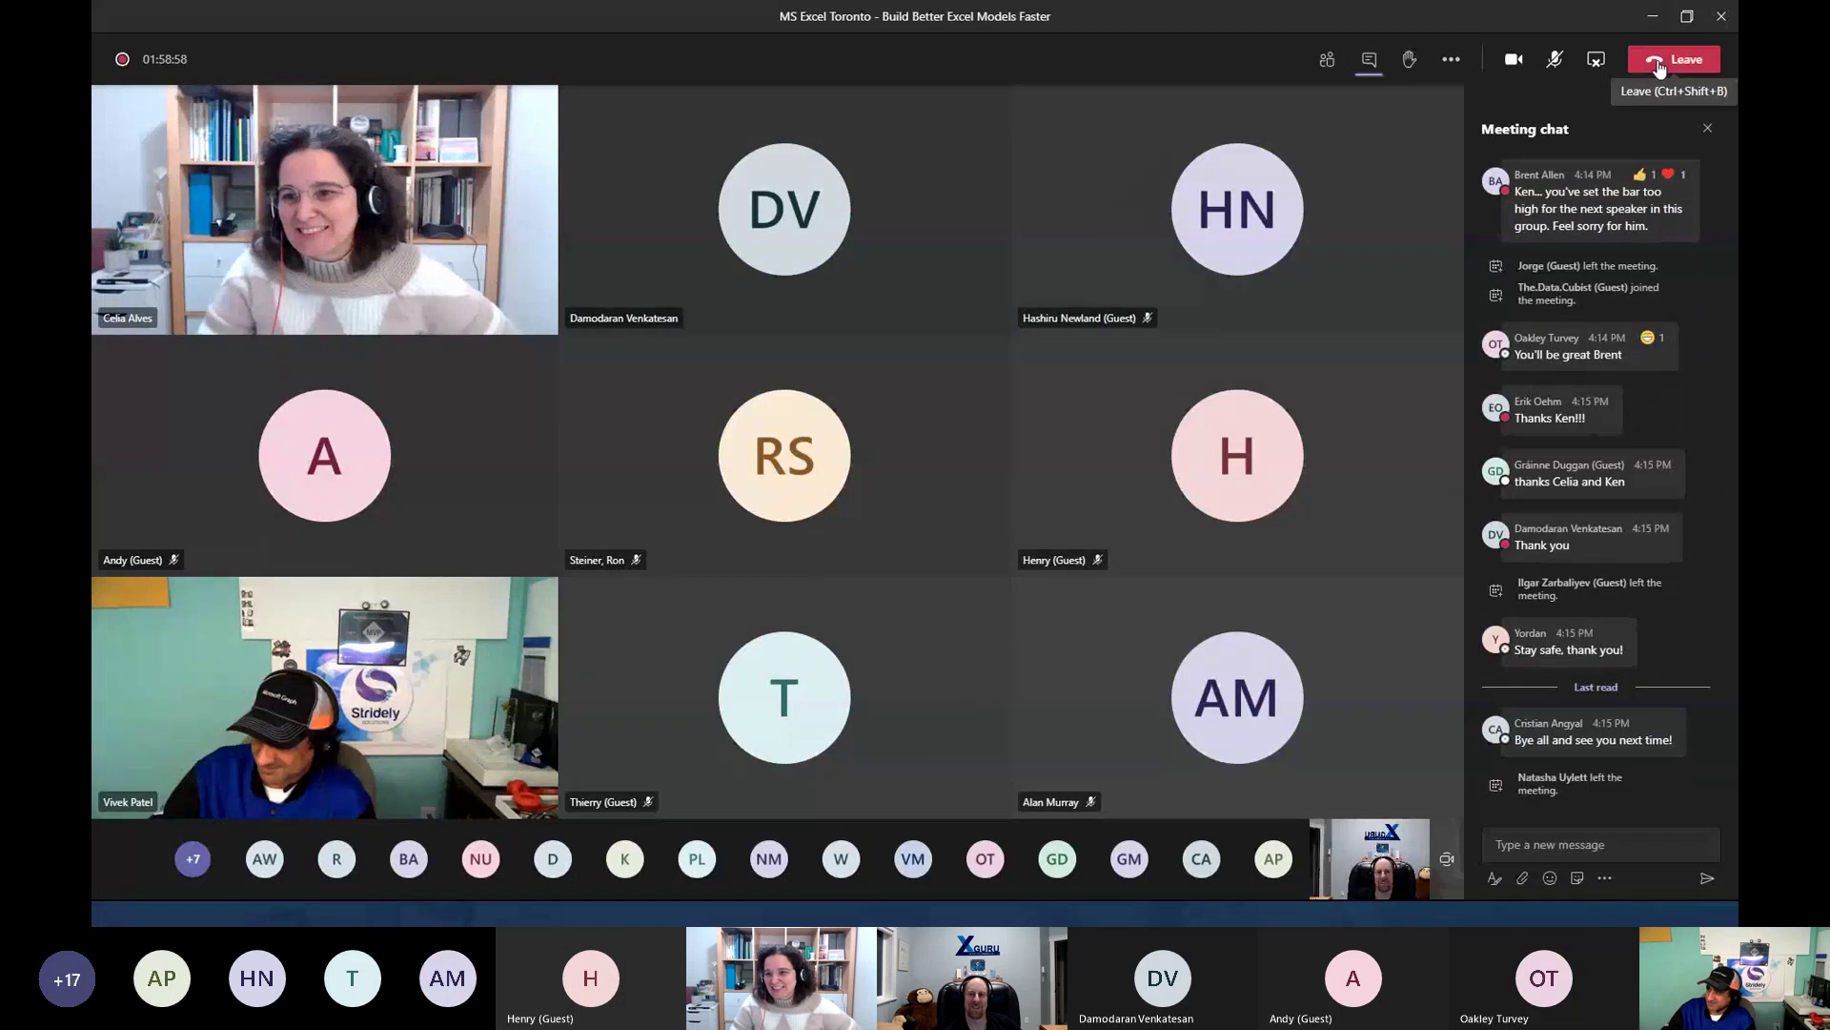
click(1660, 61)
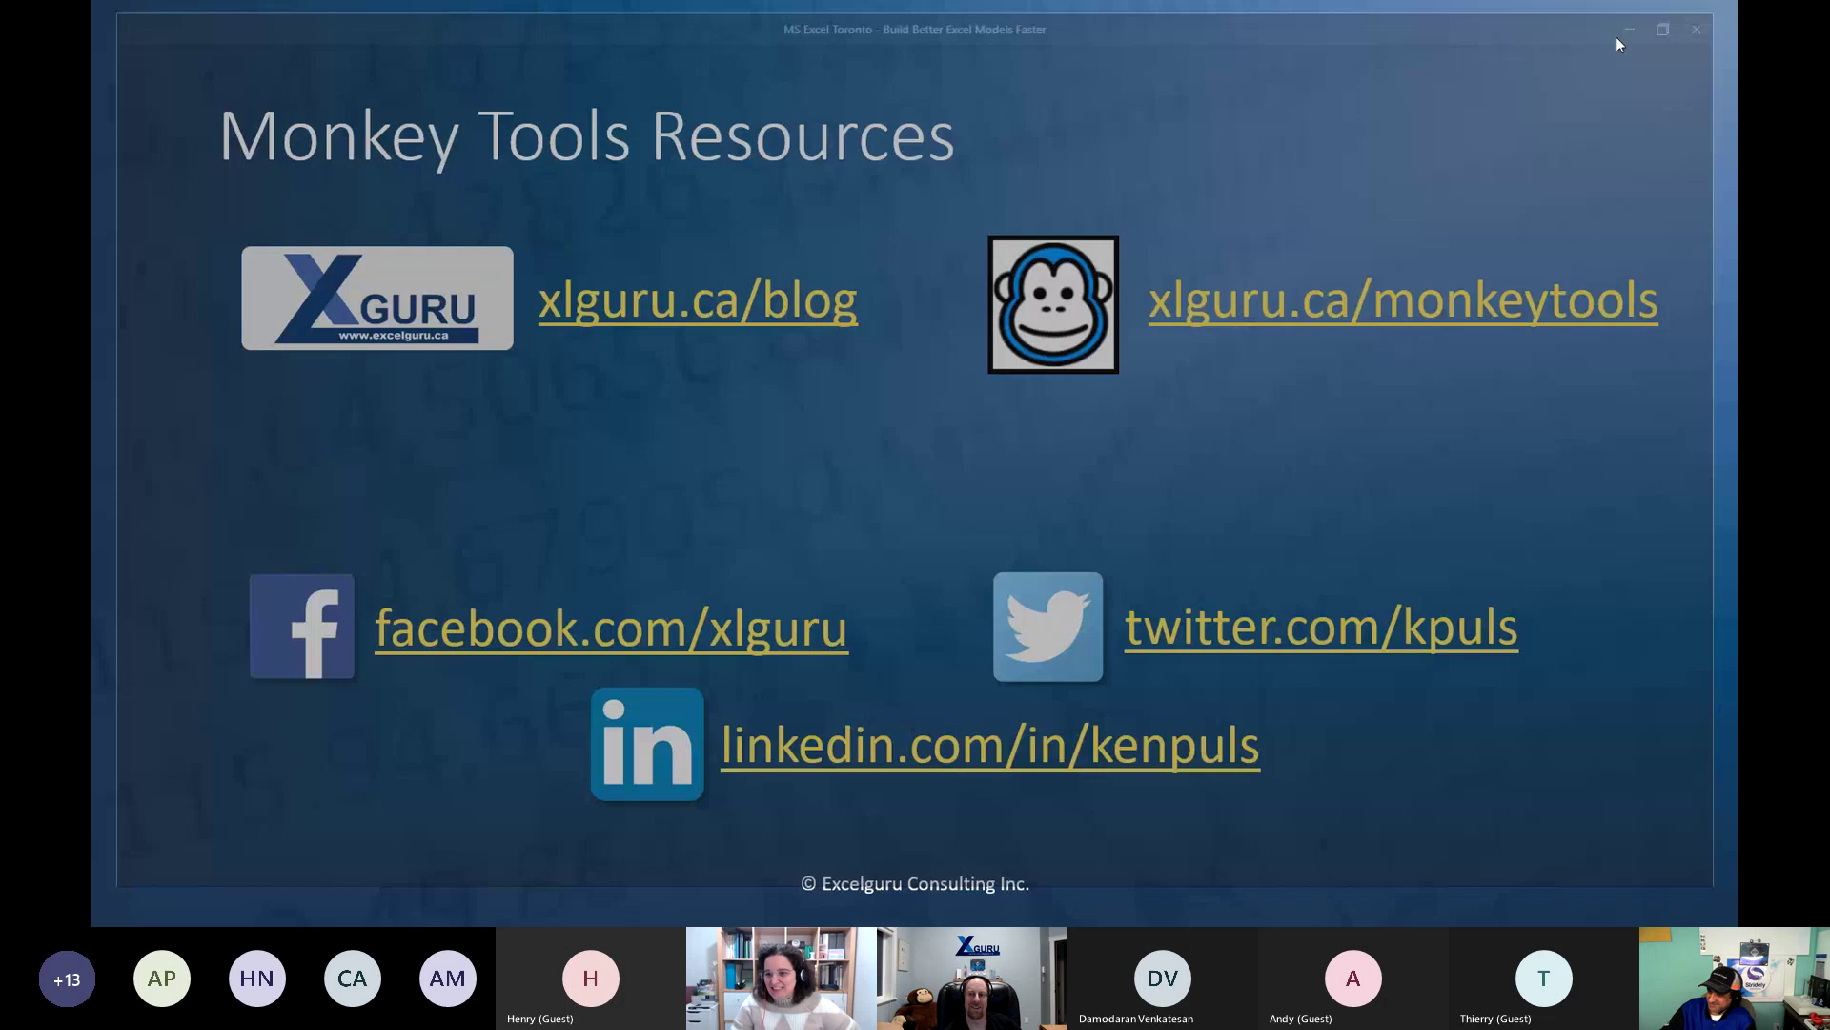